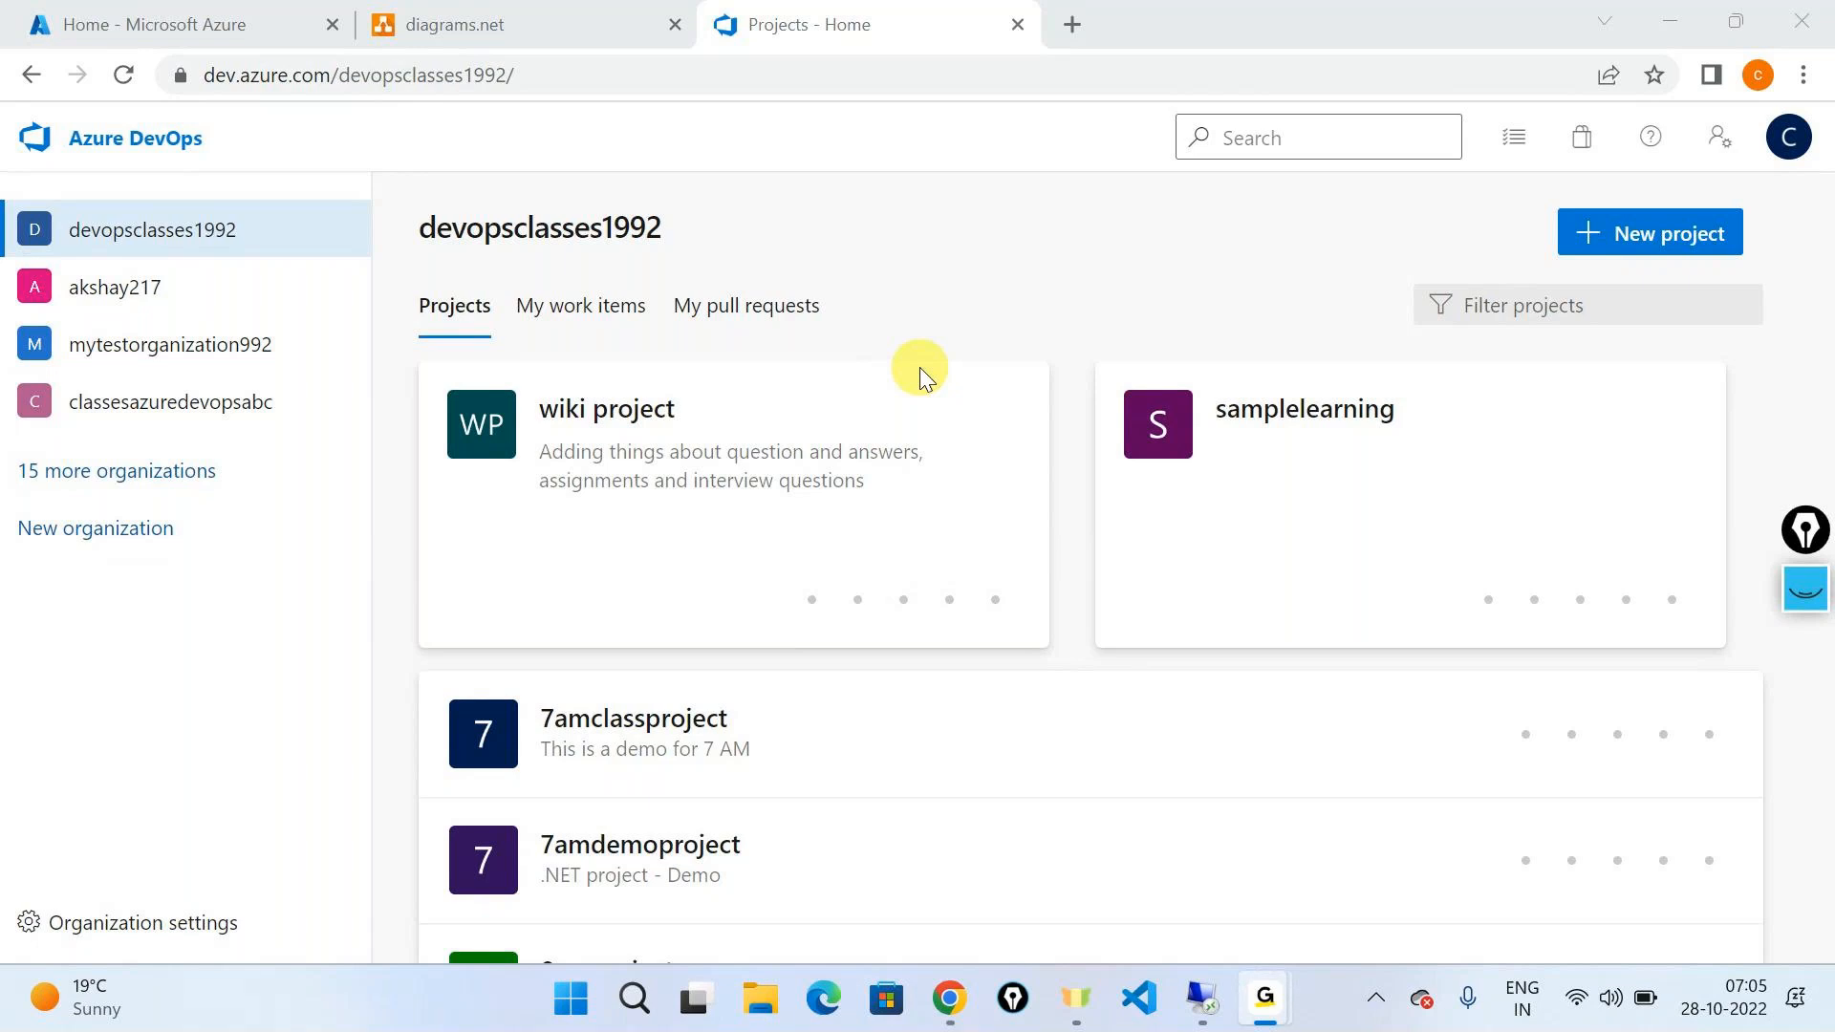
Step: Open the samplelearning project in the devopsclasses1992 organization
click(920, 367)
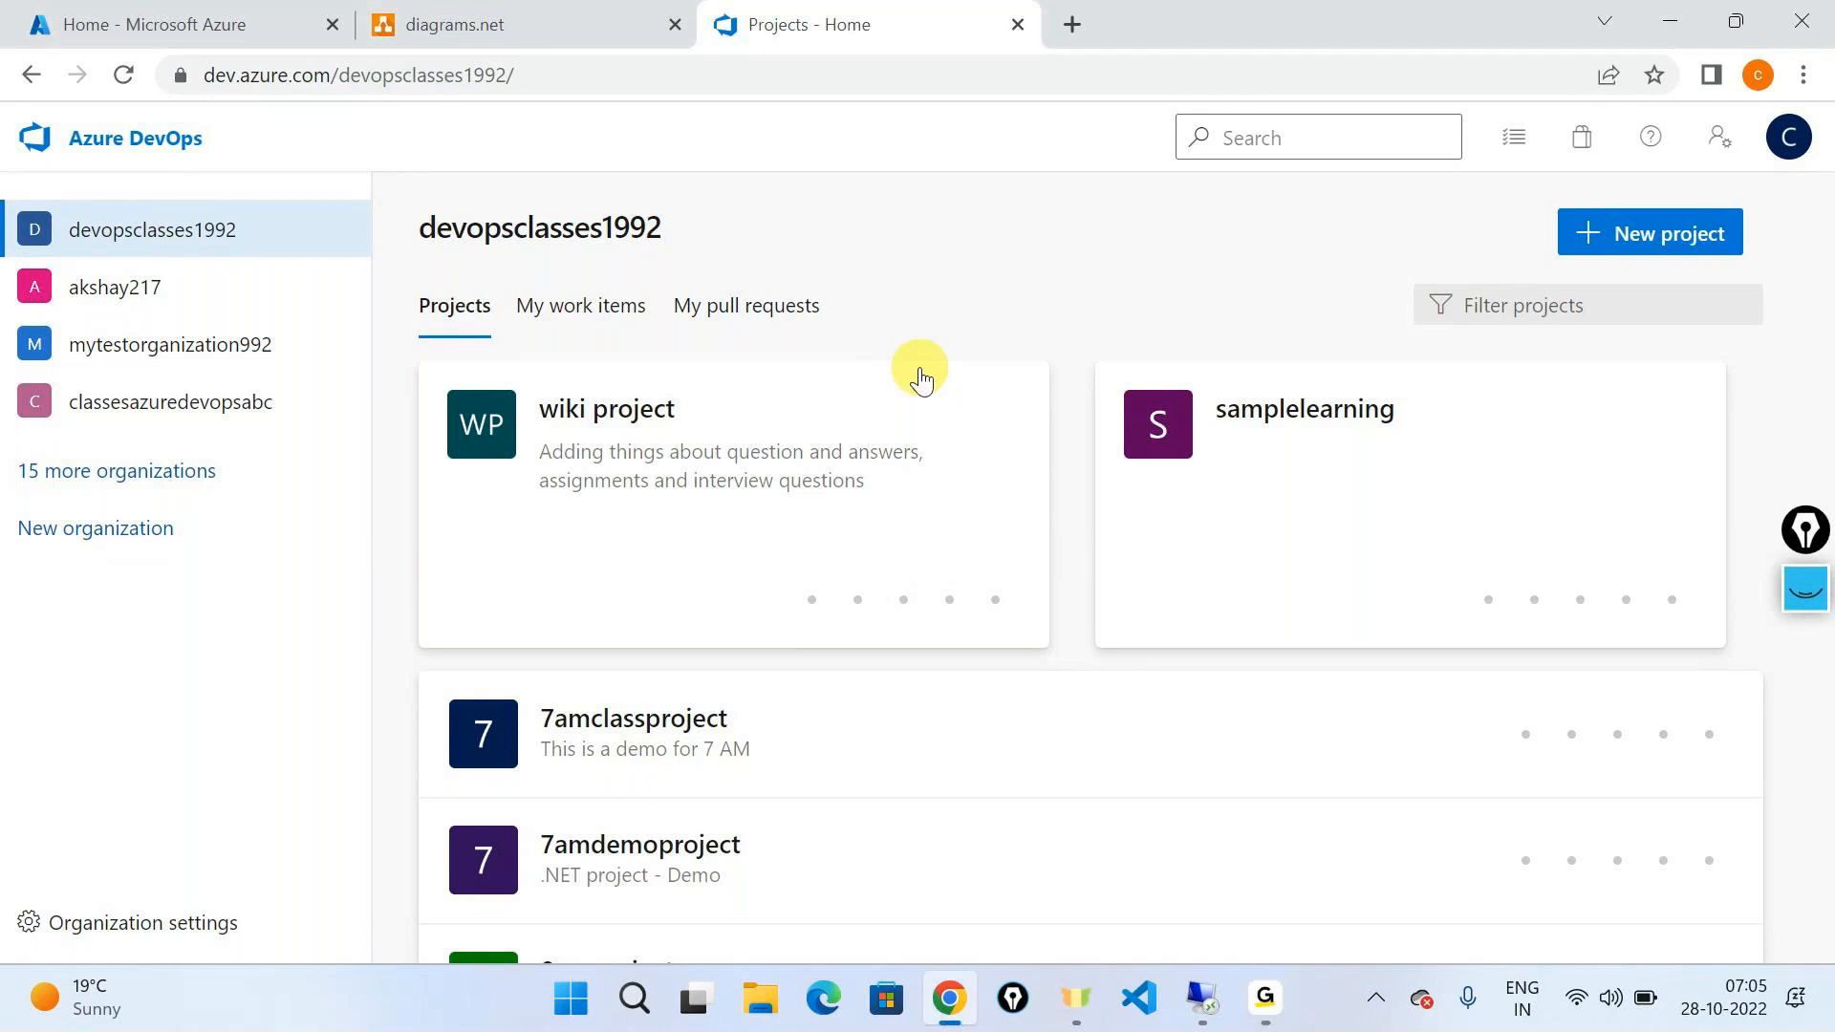
click(1304, 409)
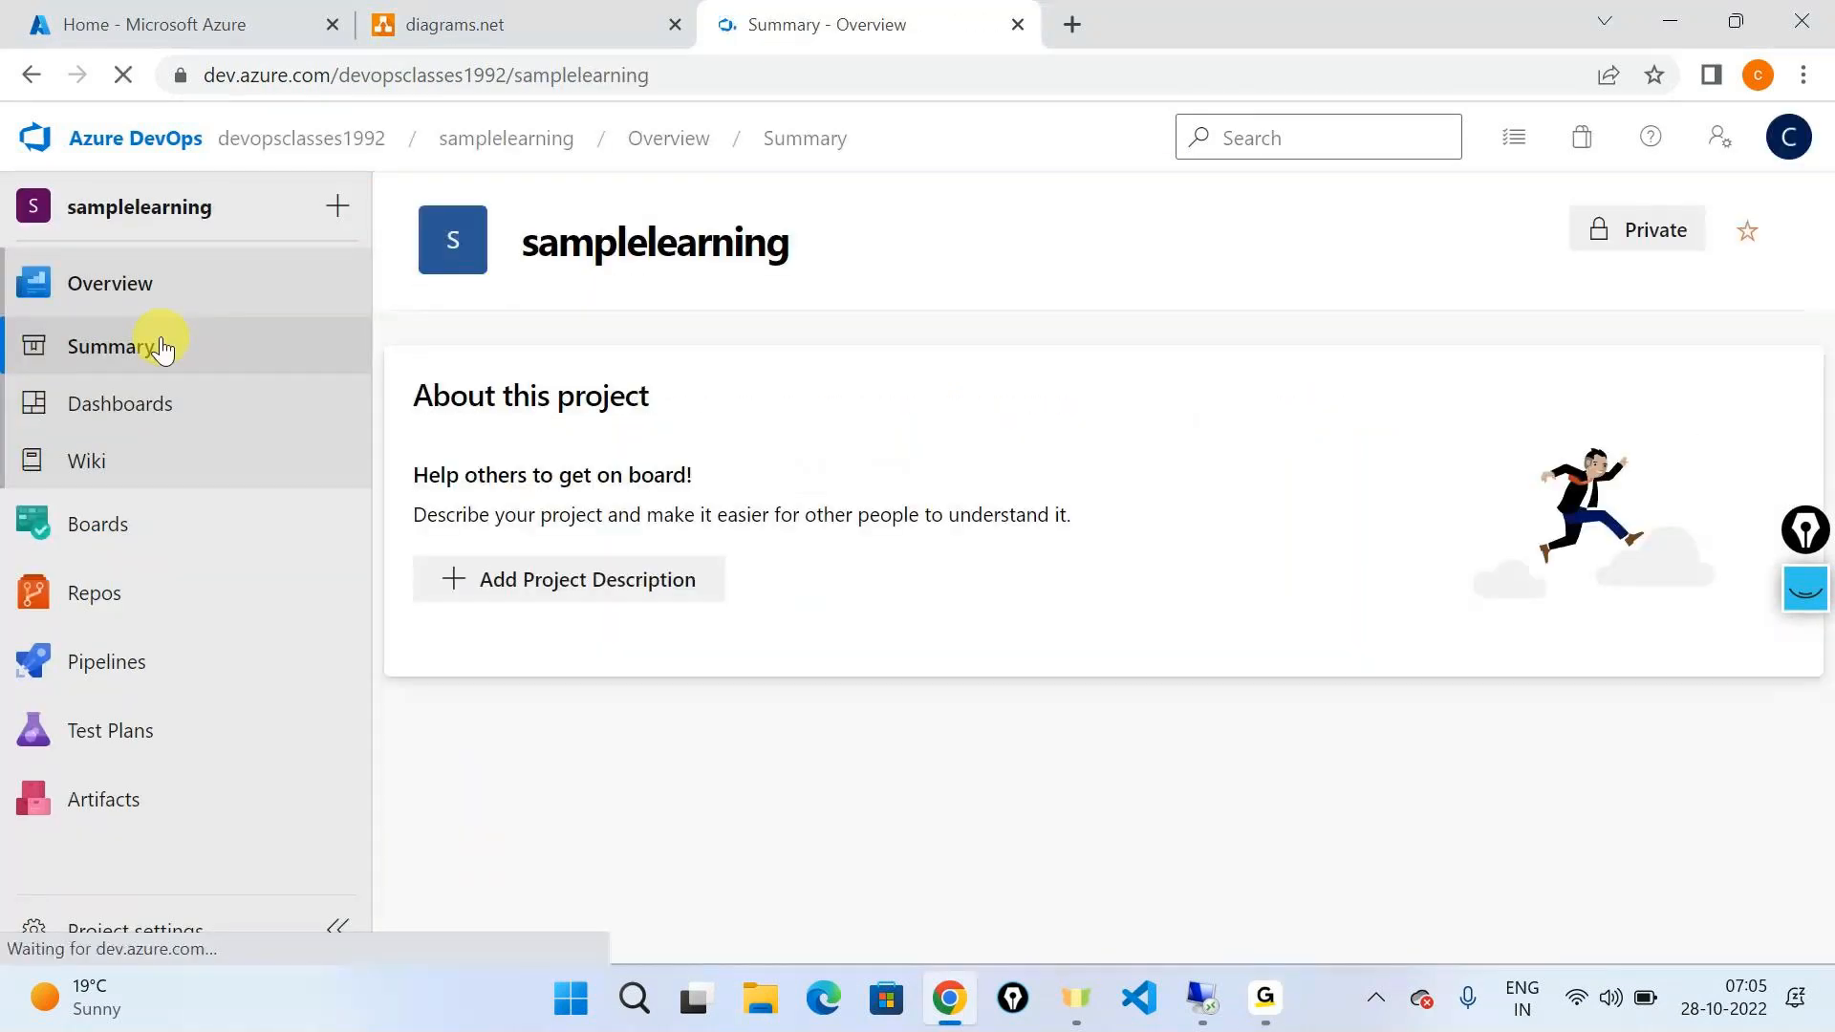
Step: Switch to diagrams.net, dismiss the saved draft to get a blank diagram, and set the connector style to straight
click(612, 19)
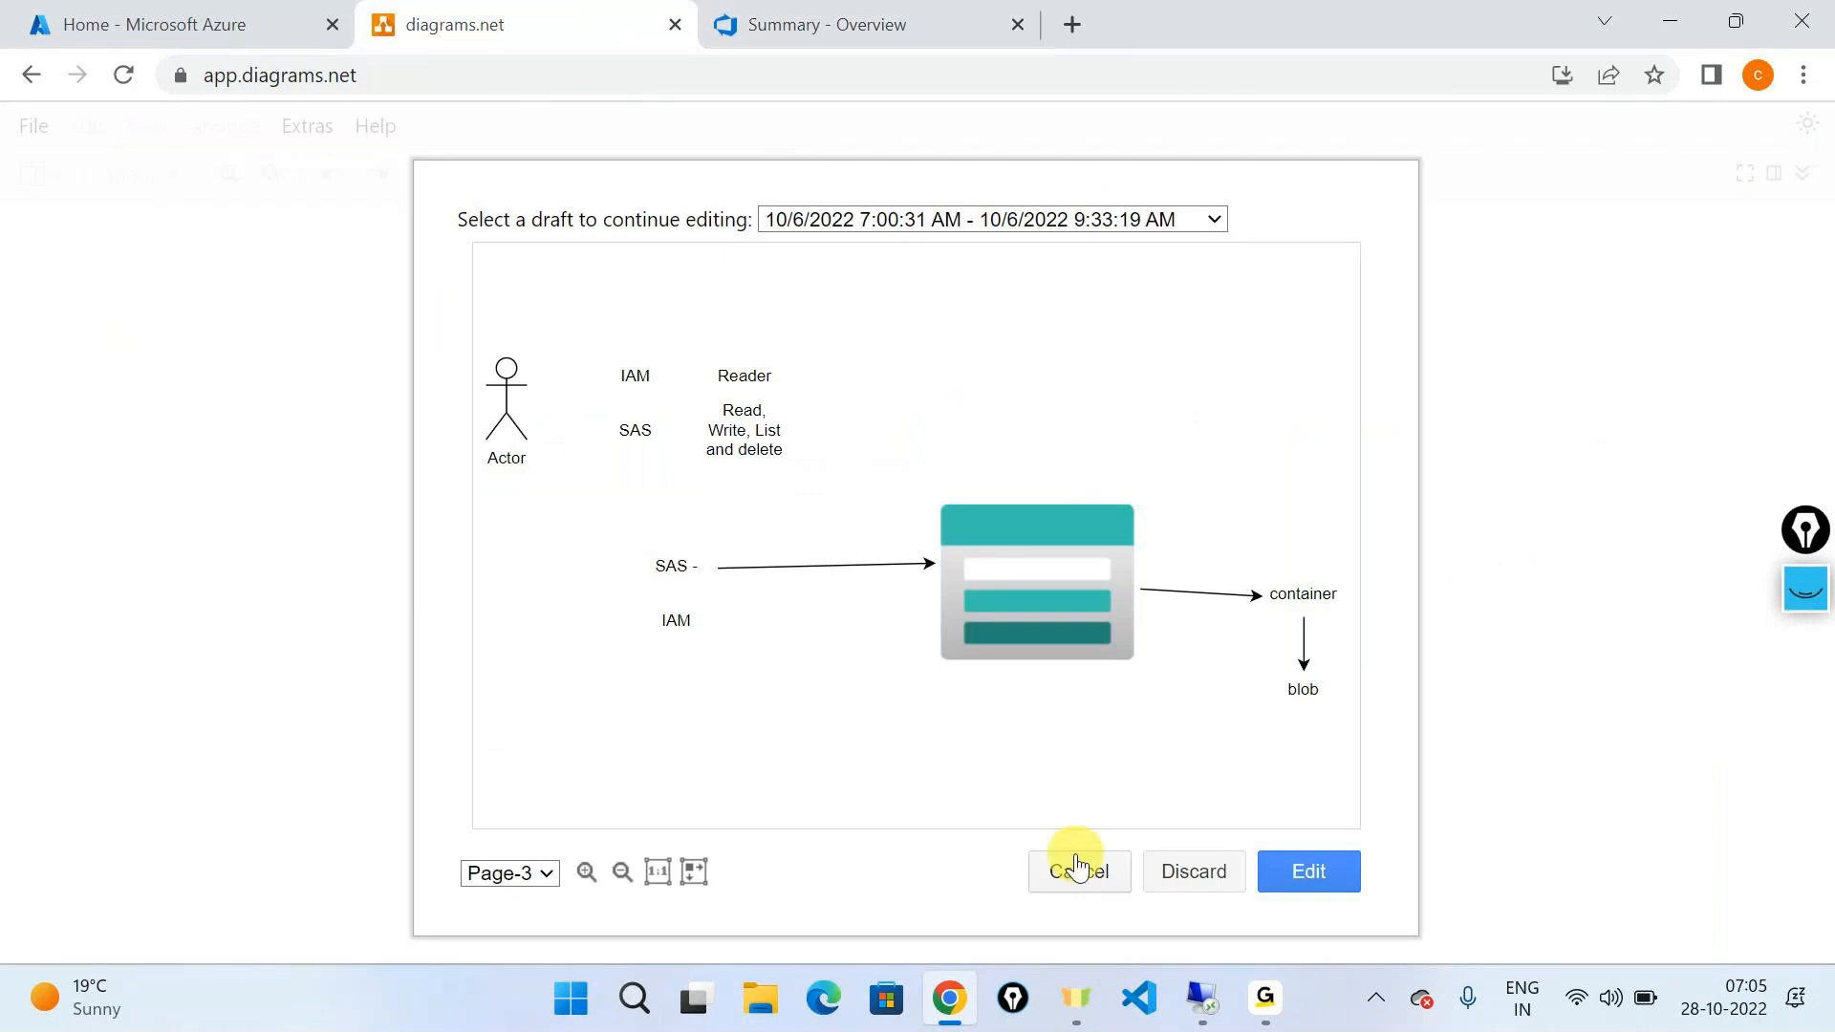
click(1079, 871)
click(1178, 309)
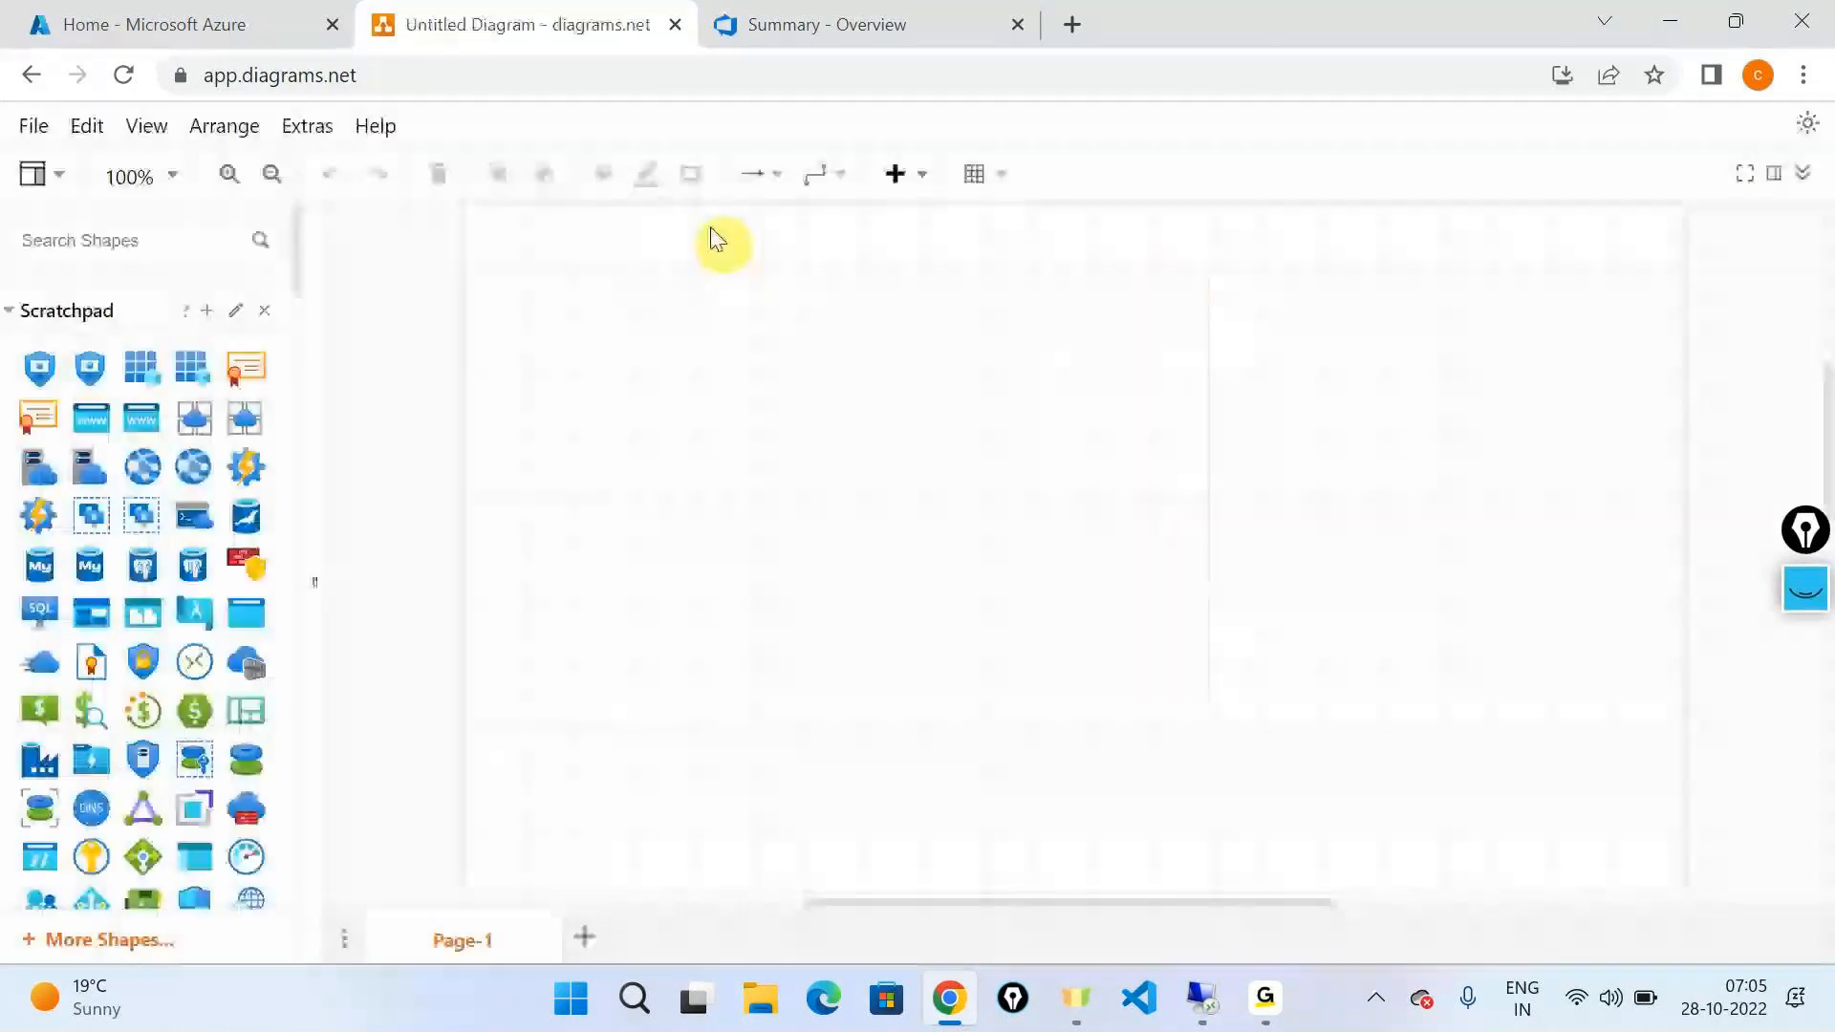
click(819, 175)
click(815, 218)
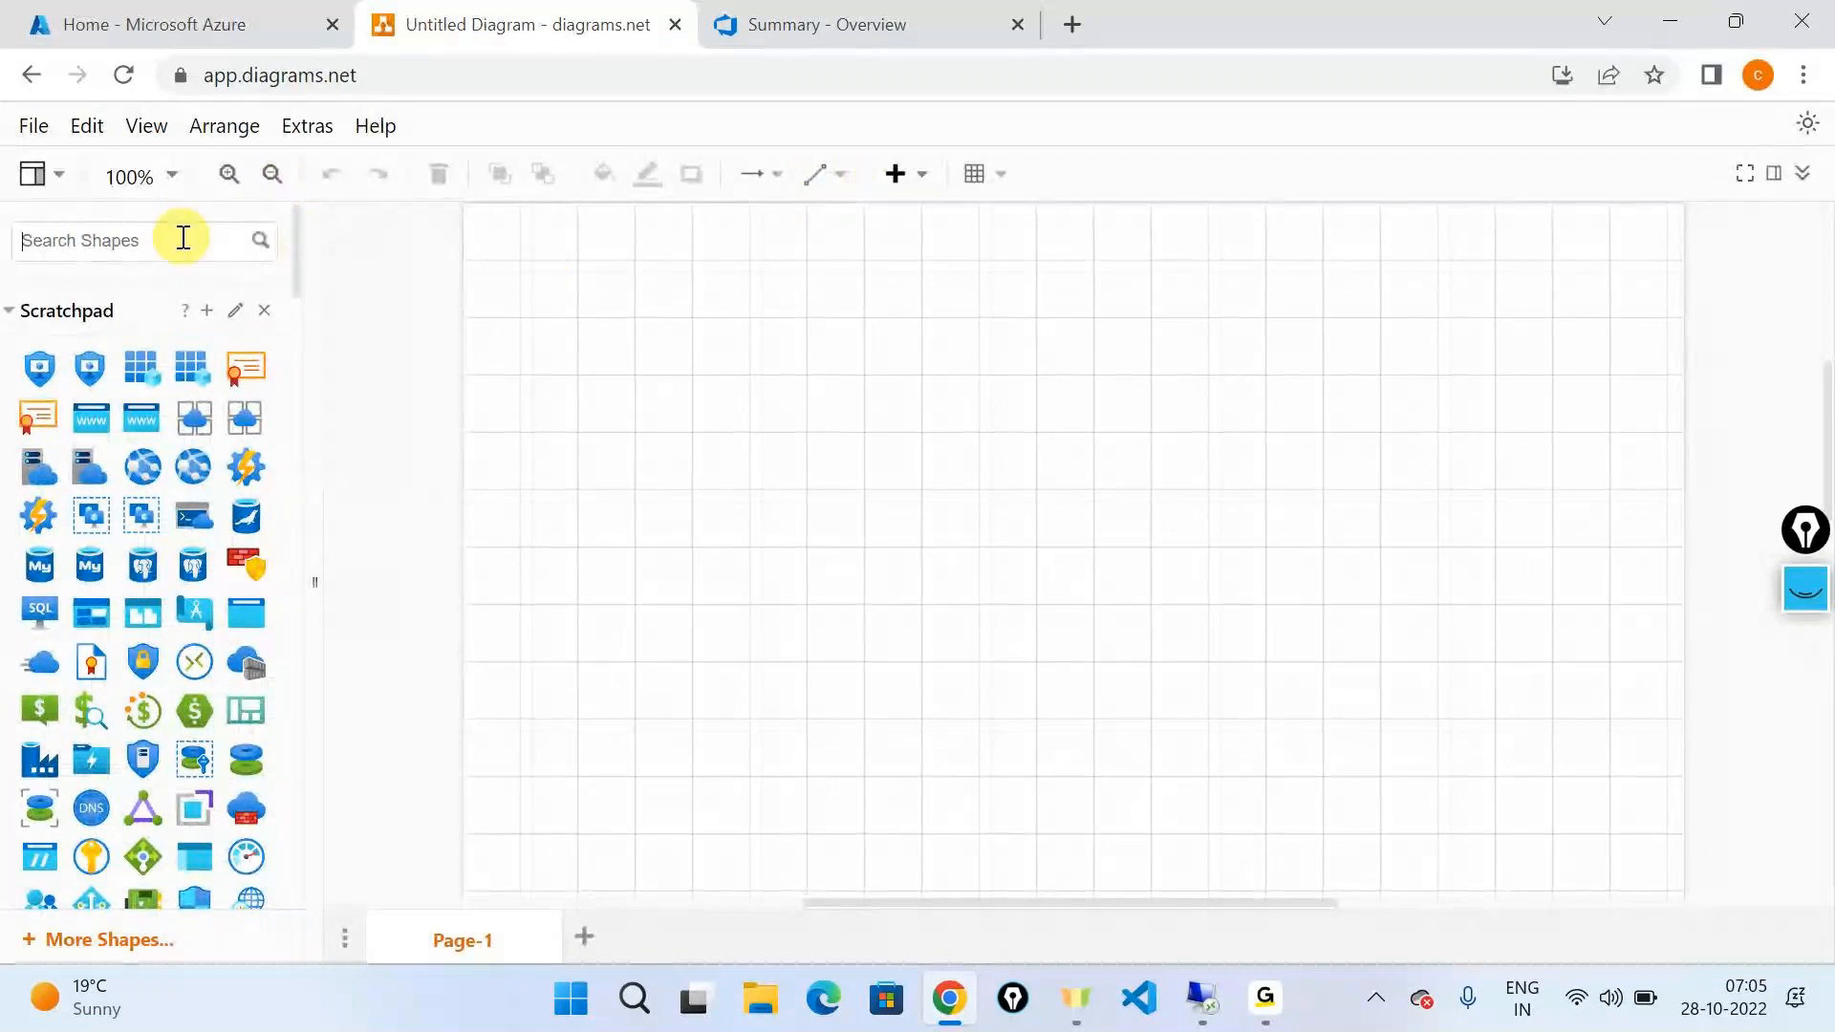
Step: Search the shapes for "azure repos" and place the orange Azure Repos icon in the upper-left part of the canvas
text(a)
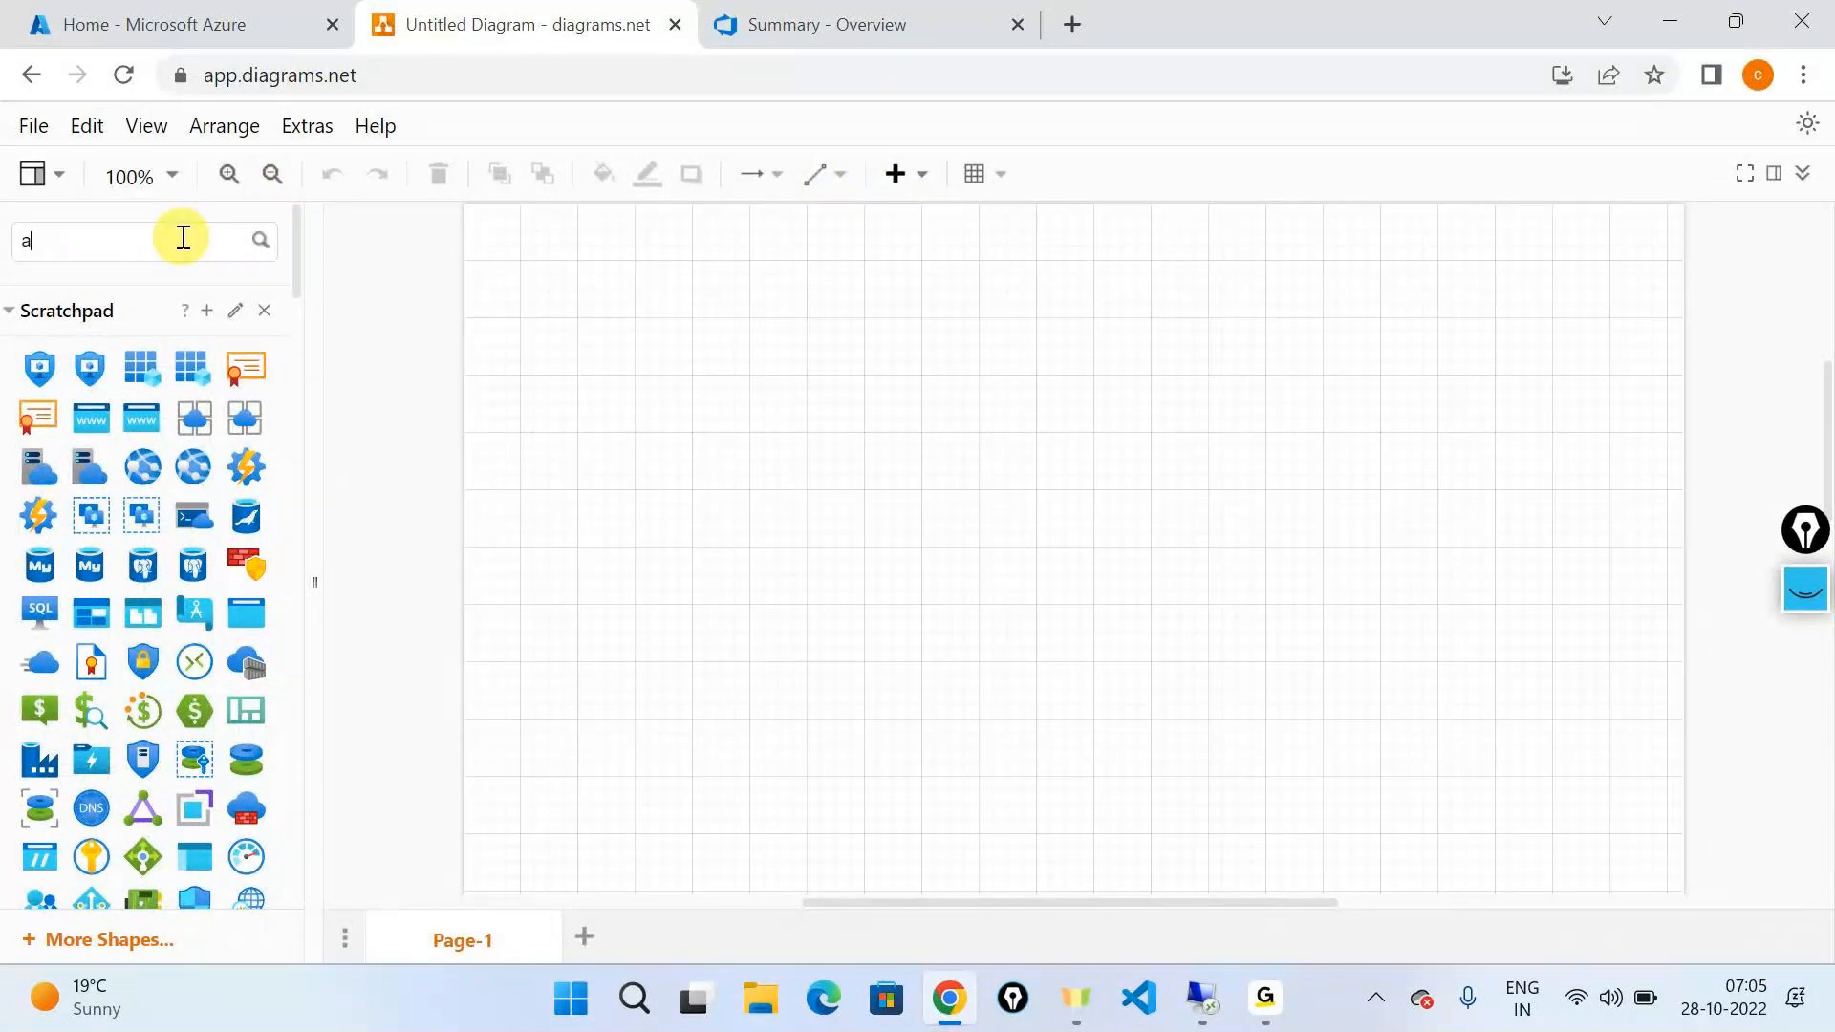
text(zure repos)
key(Return)
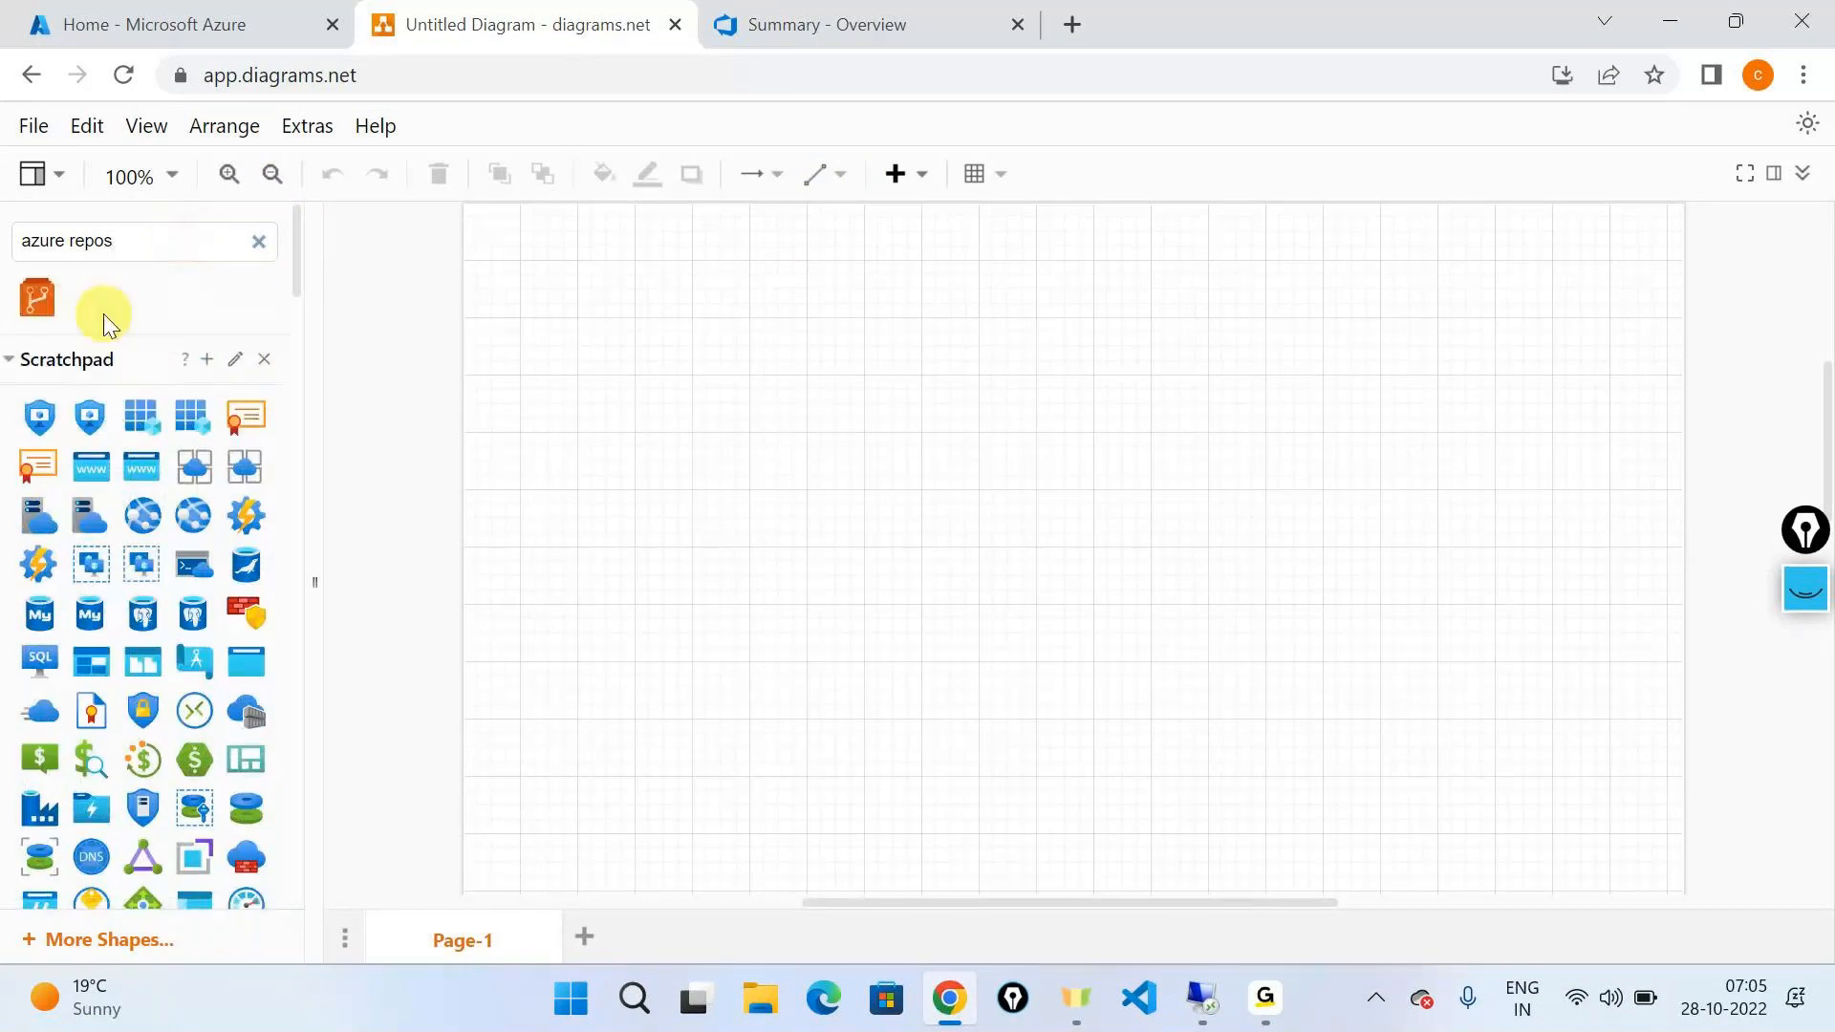
drag(103, 314, 727, 425)
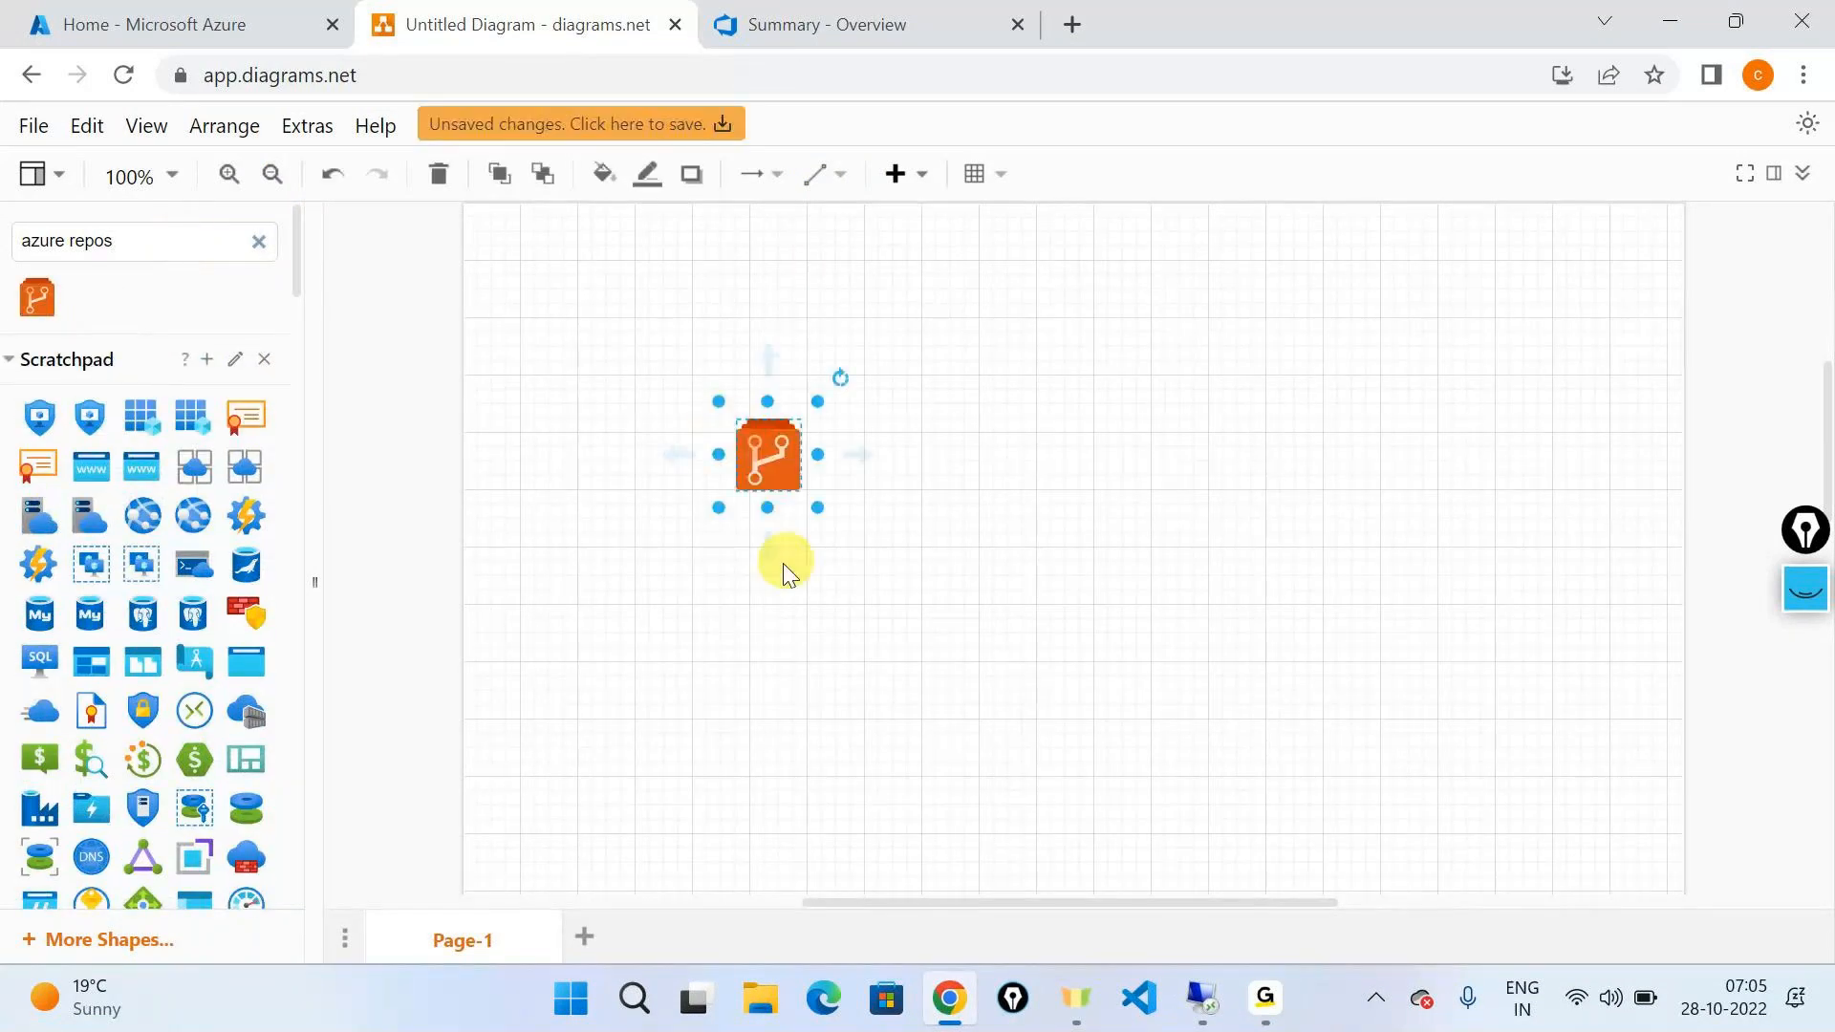
click(784, 573)
Step: Search the shapes for "git" and place the black branch icon with one filled node below the Azure Repos icon
triple_click(168, 225)
text(git)
key(Return)
mouse_move(53, 349)
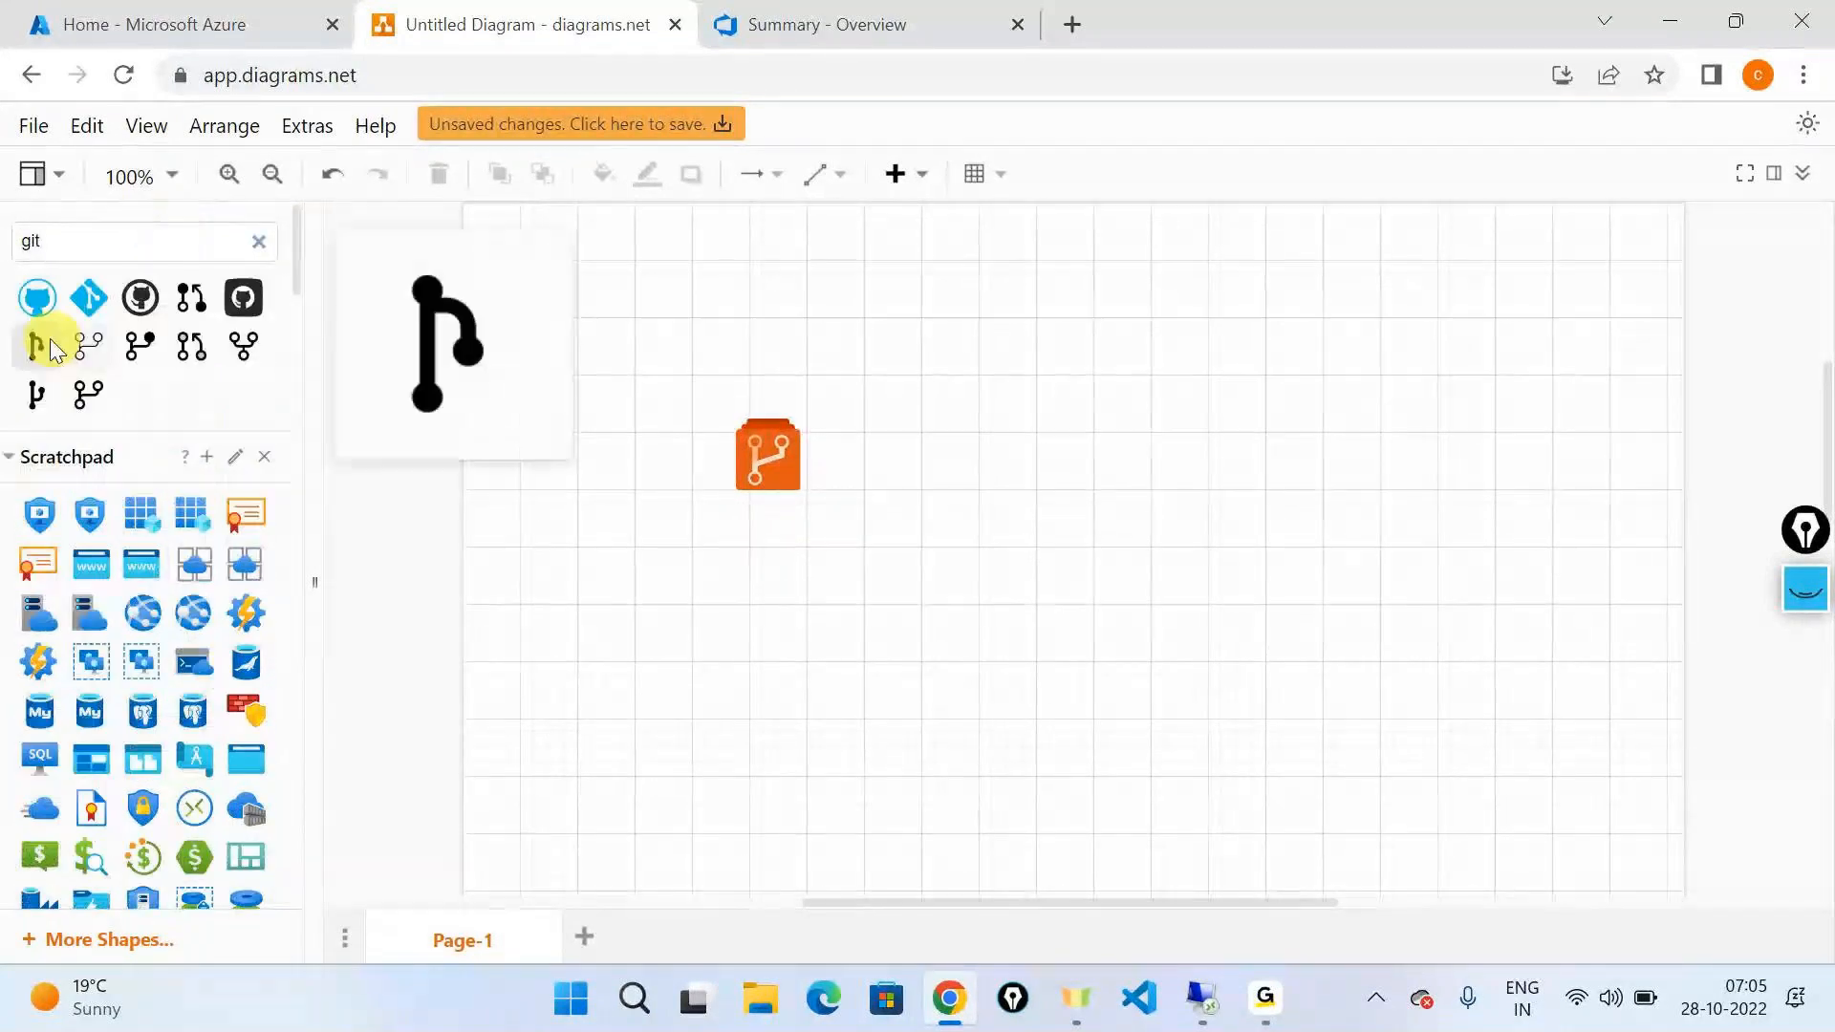
drag(139, 346, 667, 618)
drag(849, 804, 771, 688)
click(925, 619)
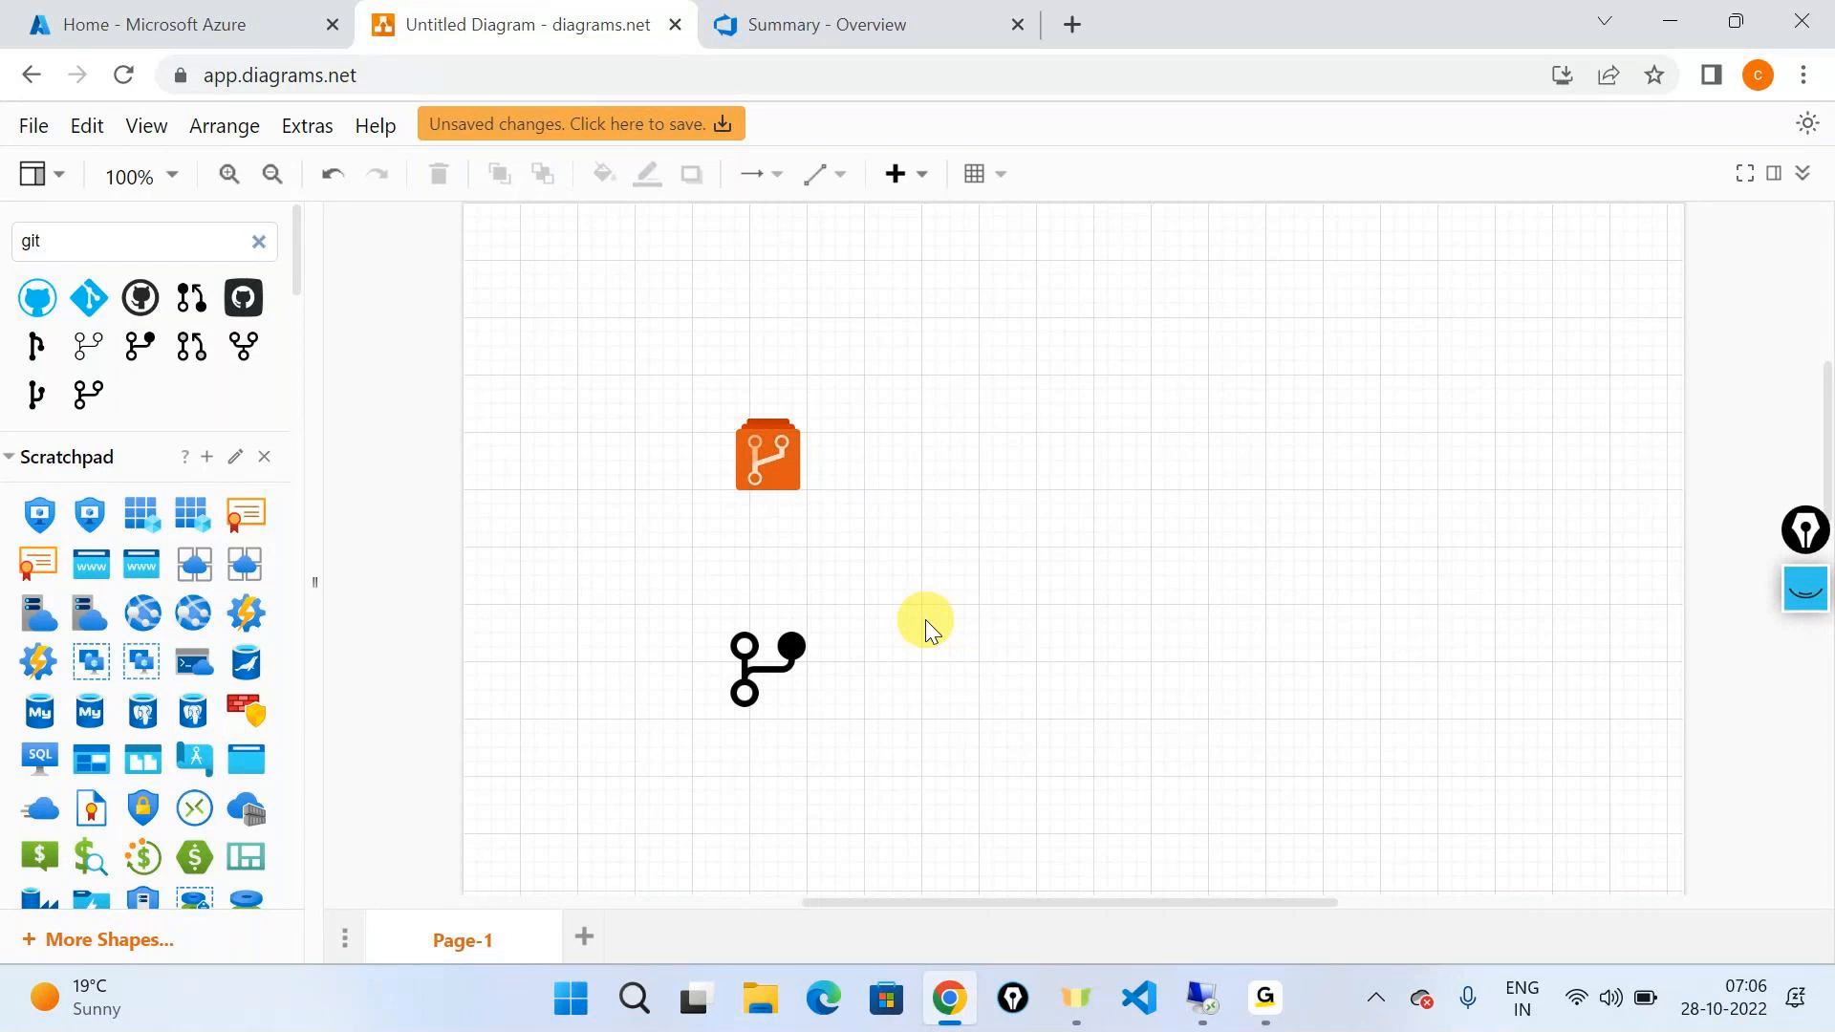
Step: Connect the Azure Repos icon to the branch icon below it with an arrow
click(788, 463)
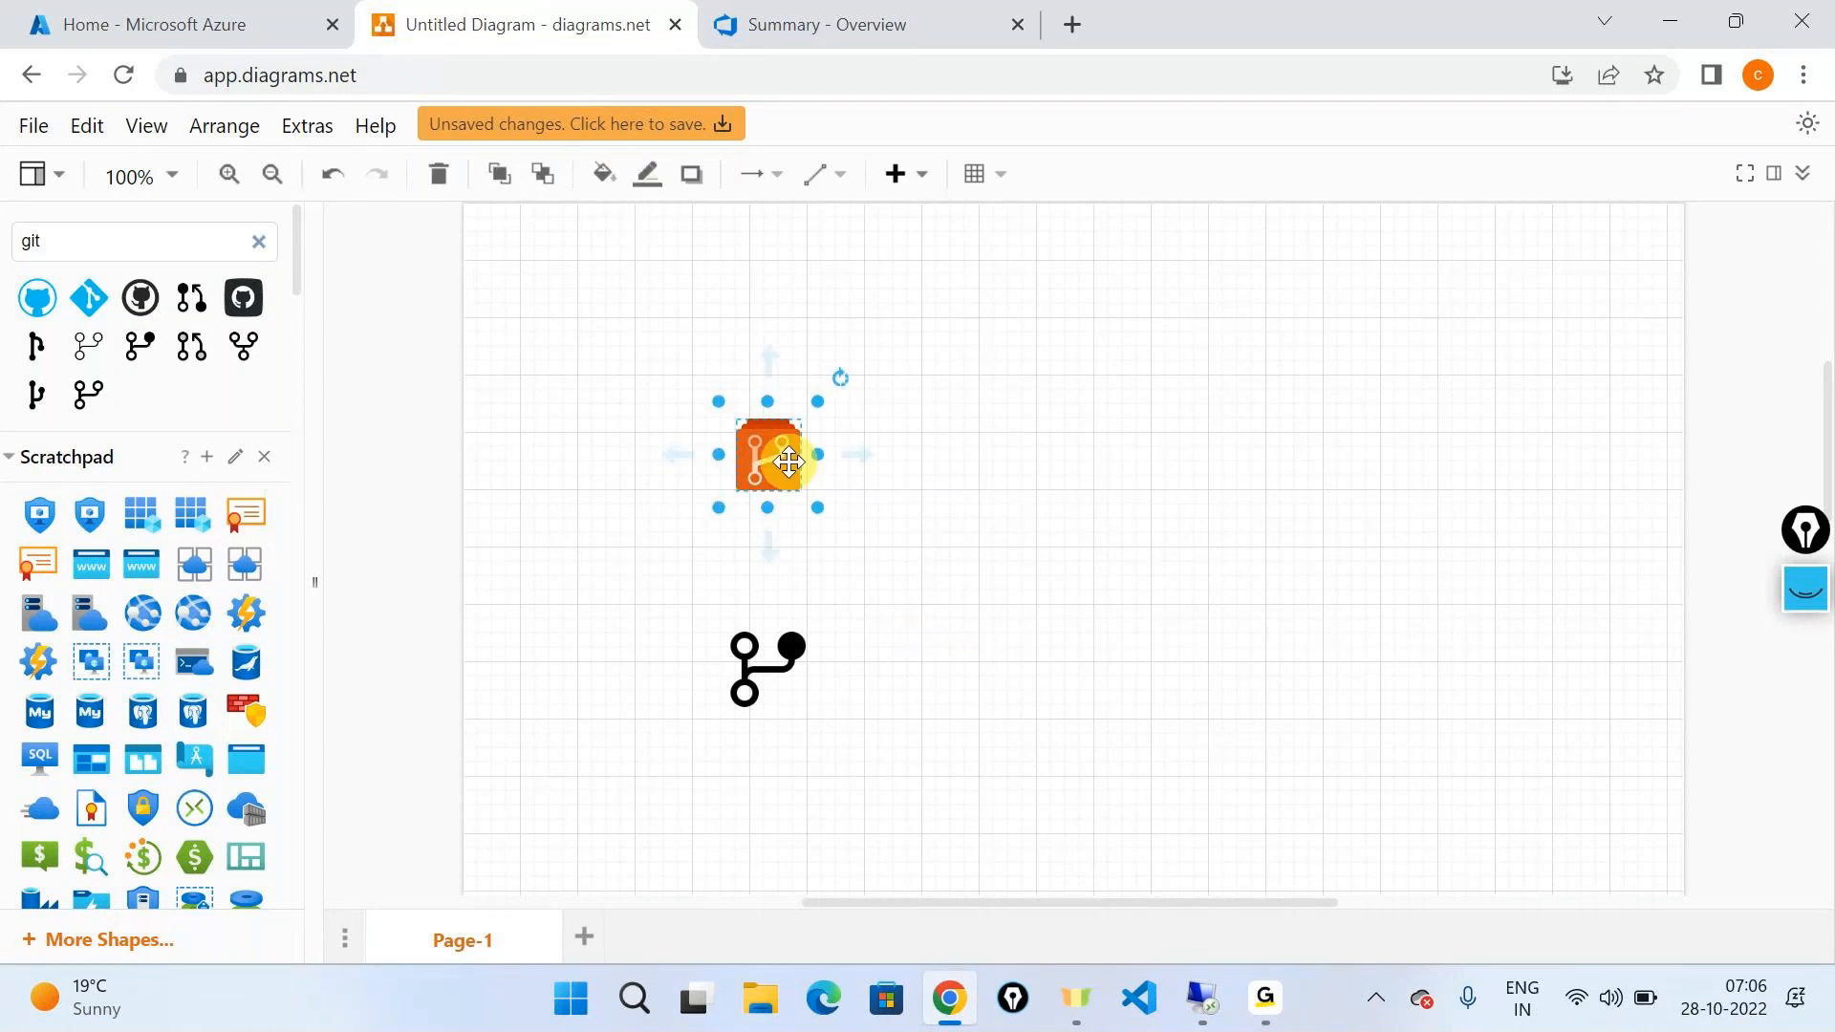
click(767, 552)
click(577, 621)
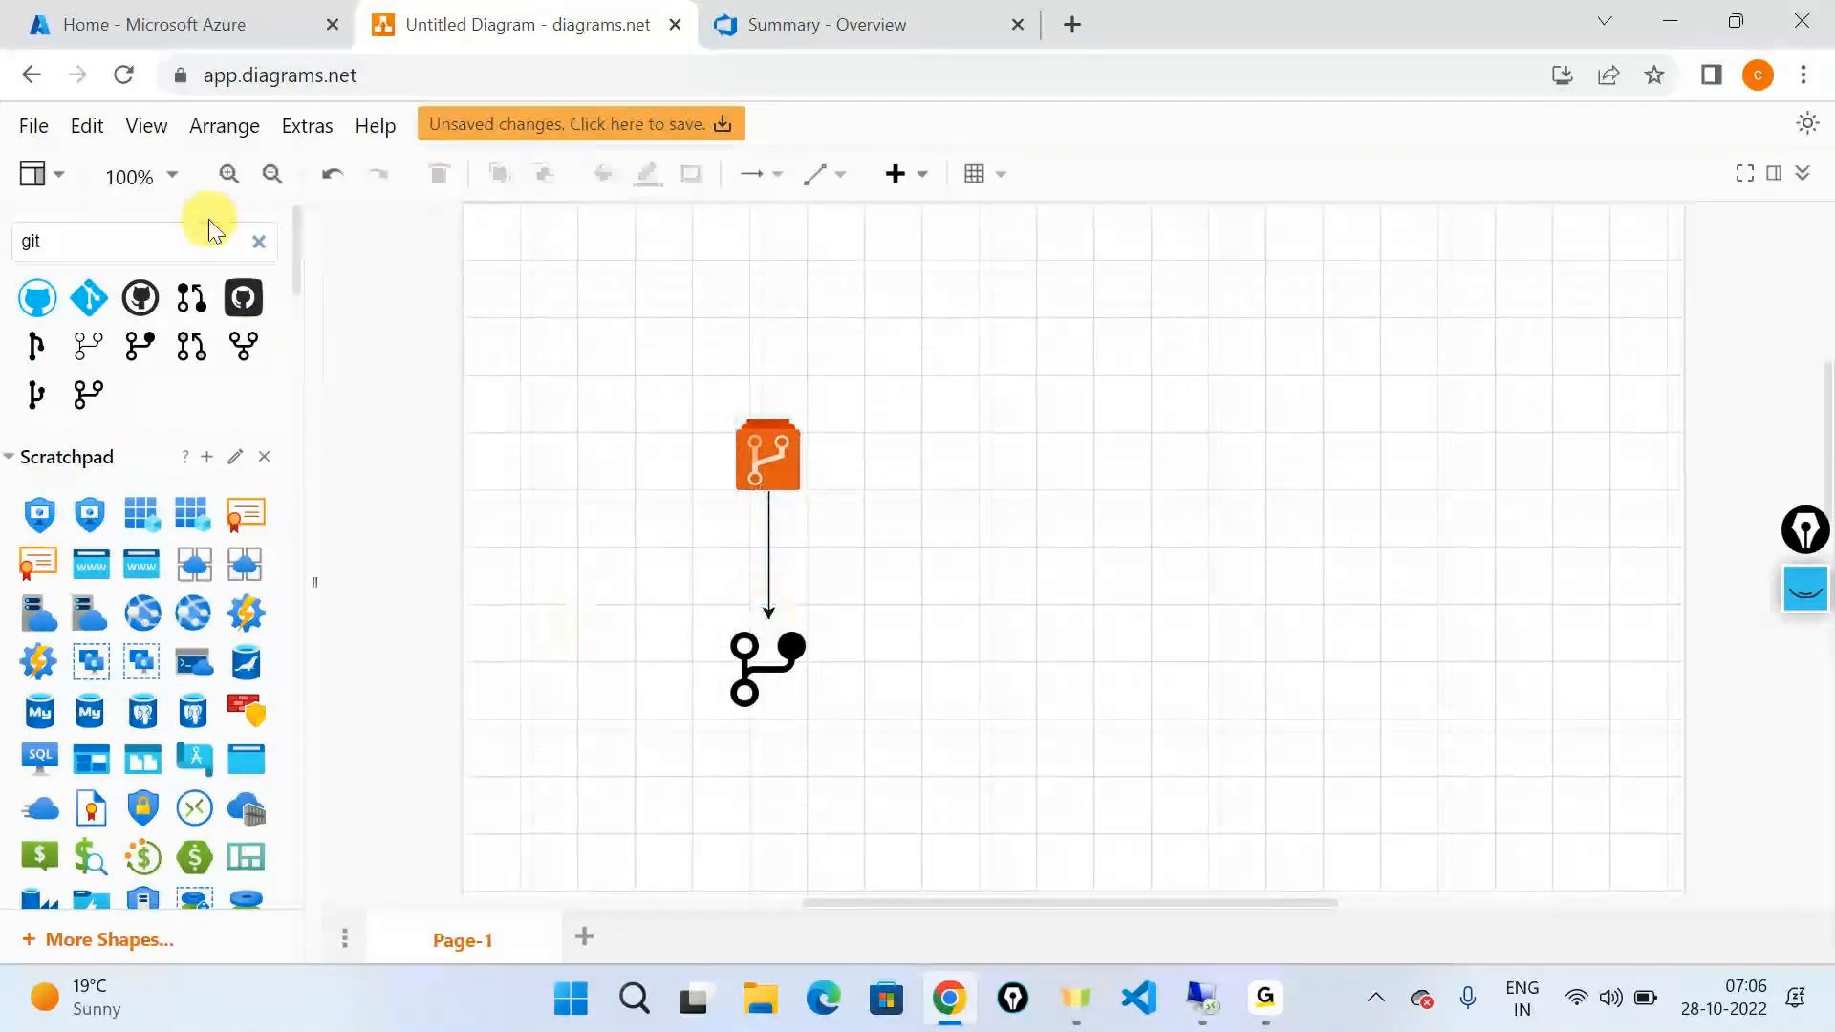
Step: Add the dark blue outlined laptop from a "laptop" shape search left of the branch icon, and connect it to that icon with an arrow
double_click(183, 225)
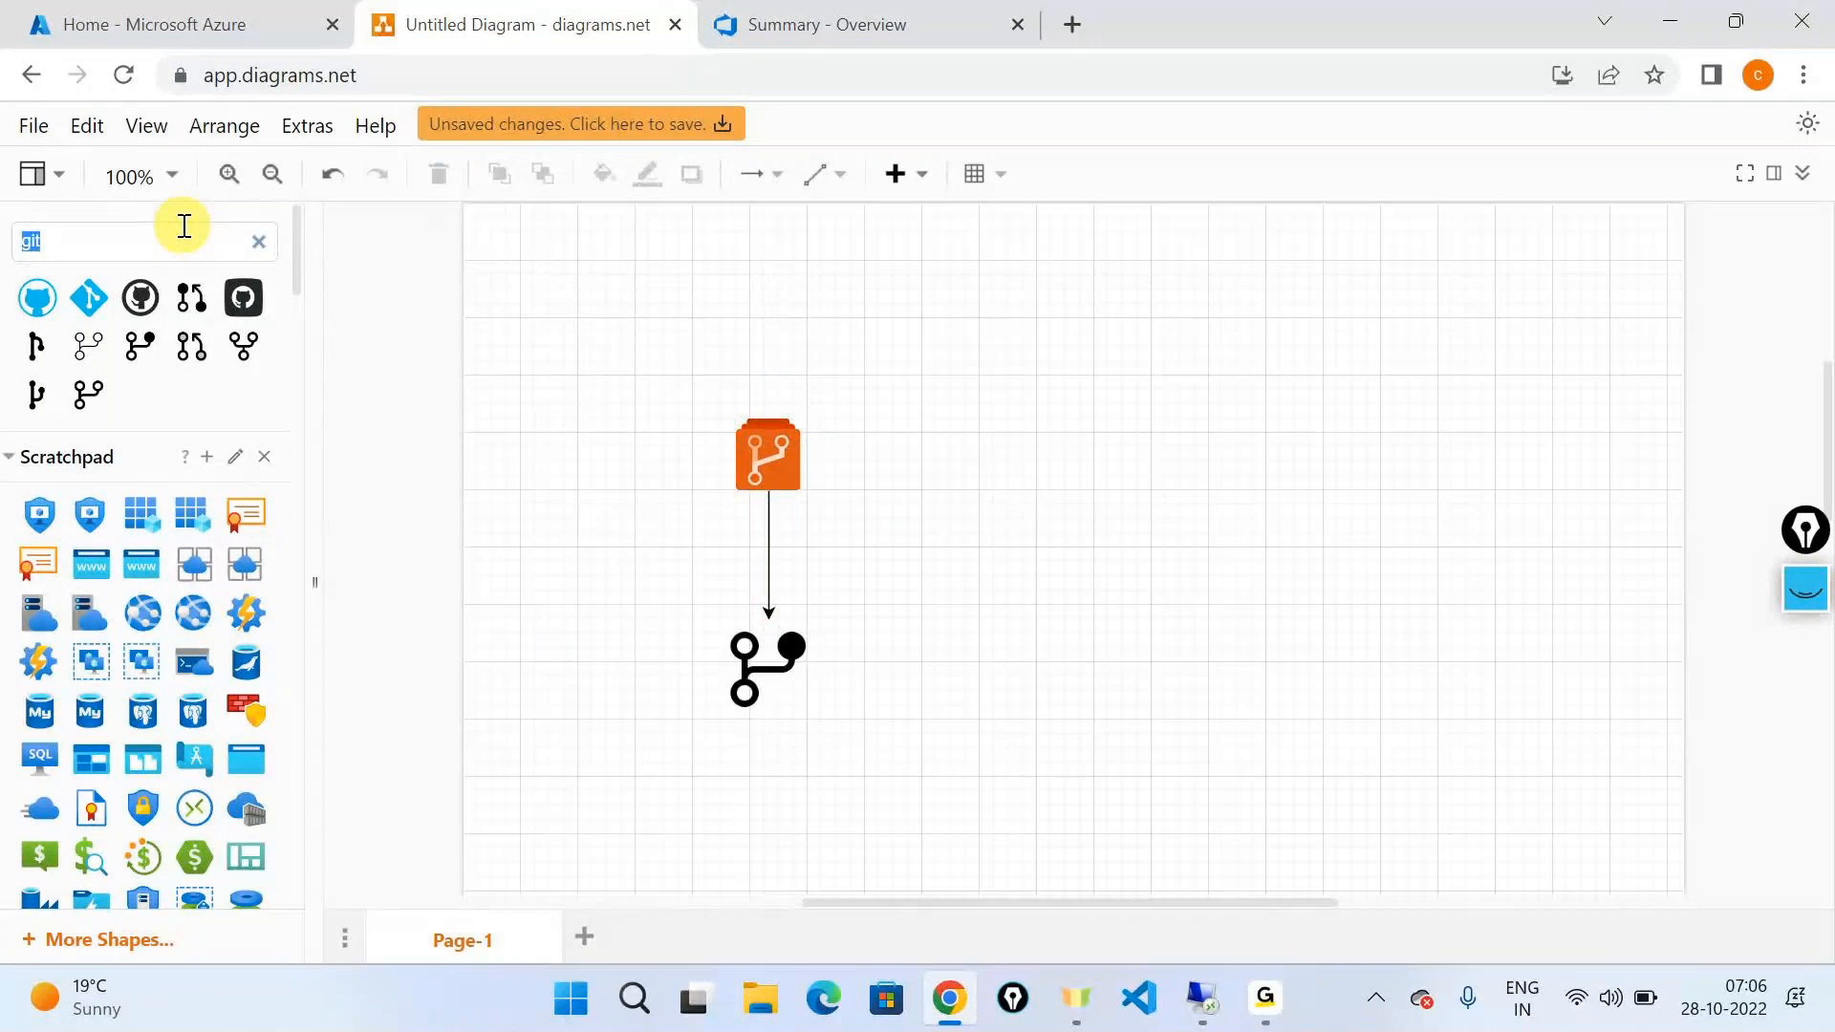
text(laptop)
key(Return)
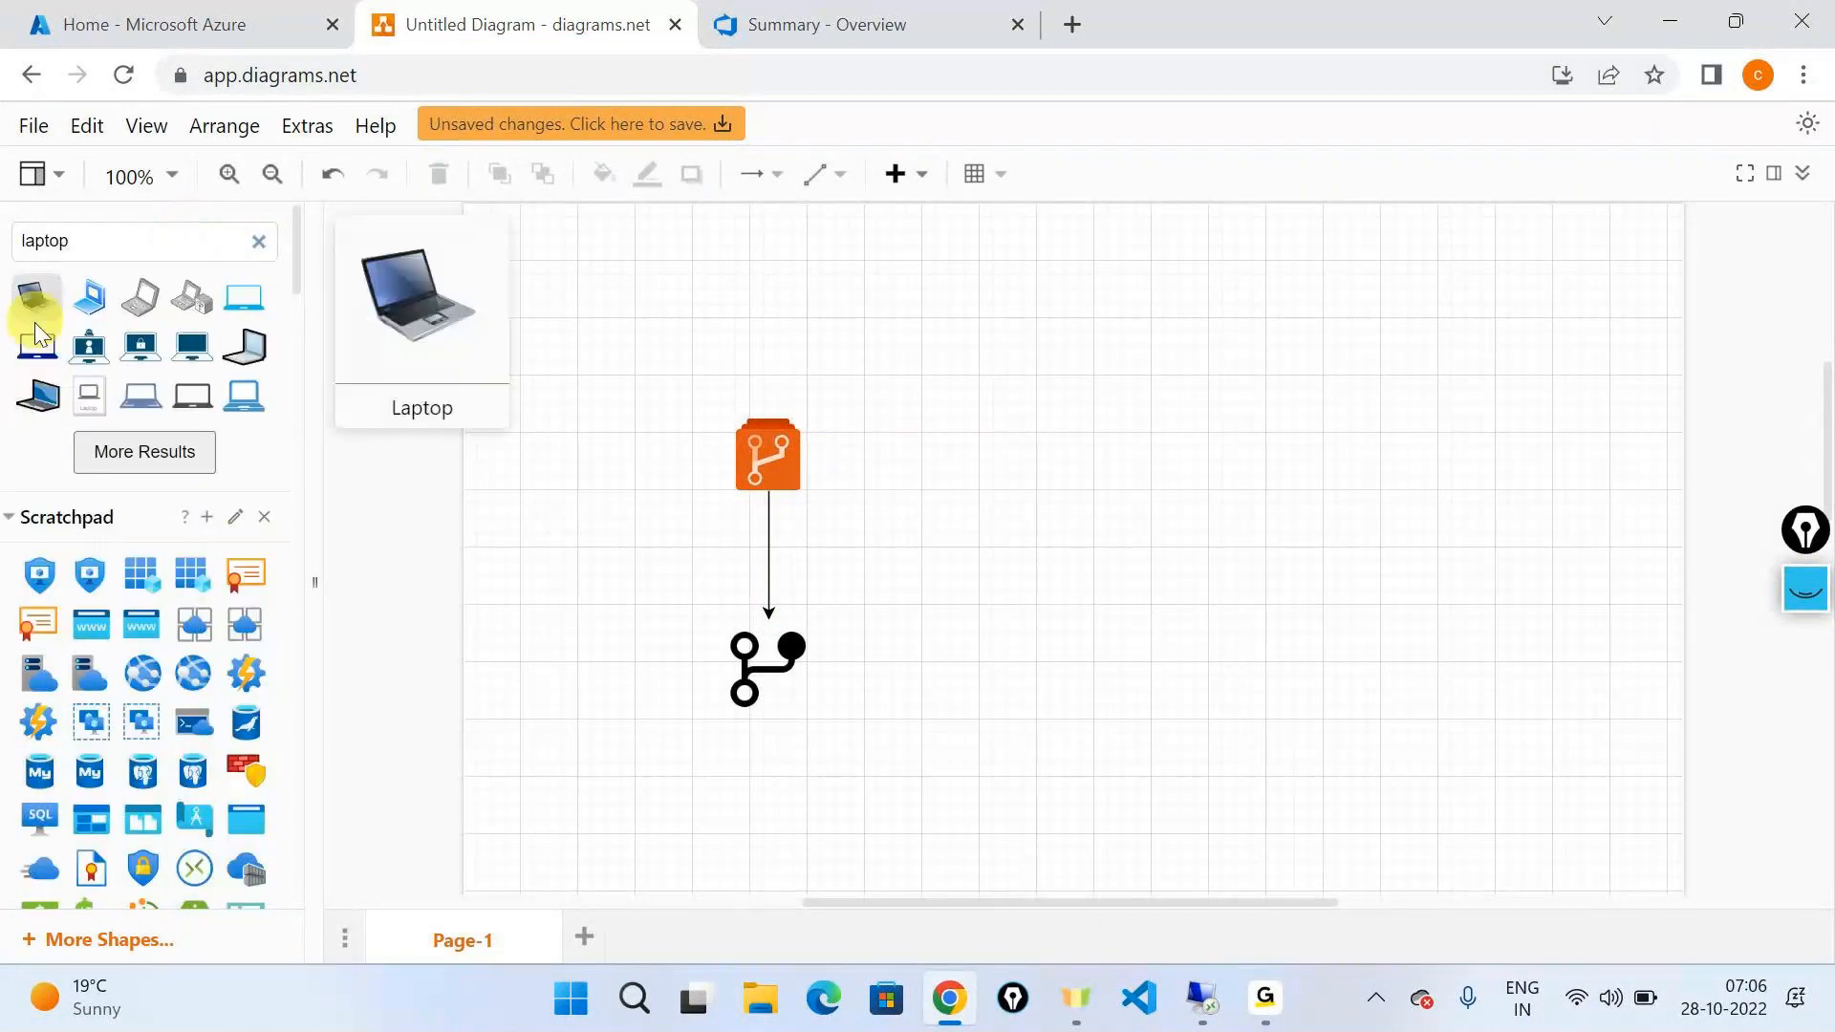
drag(35, 337, 495, 673)
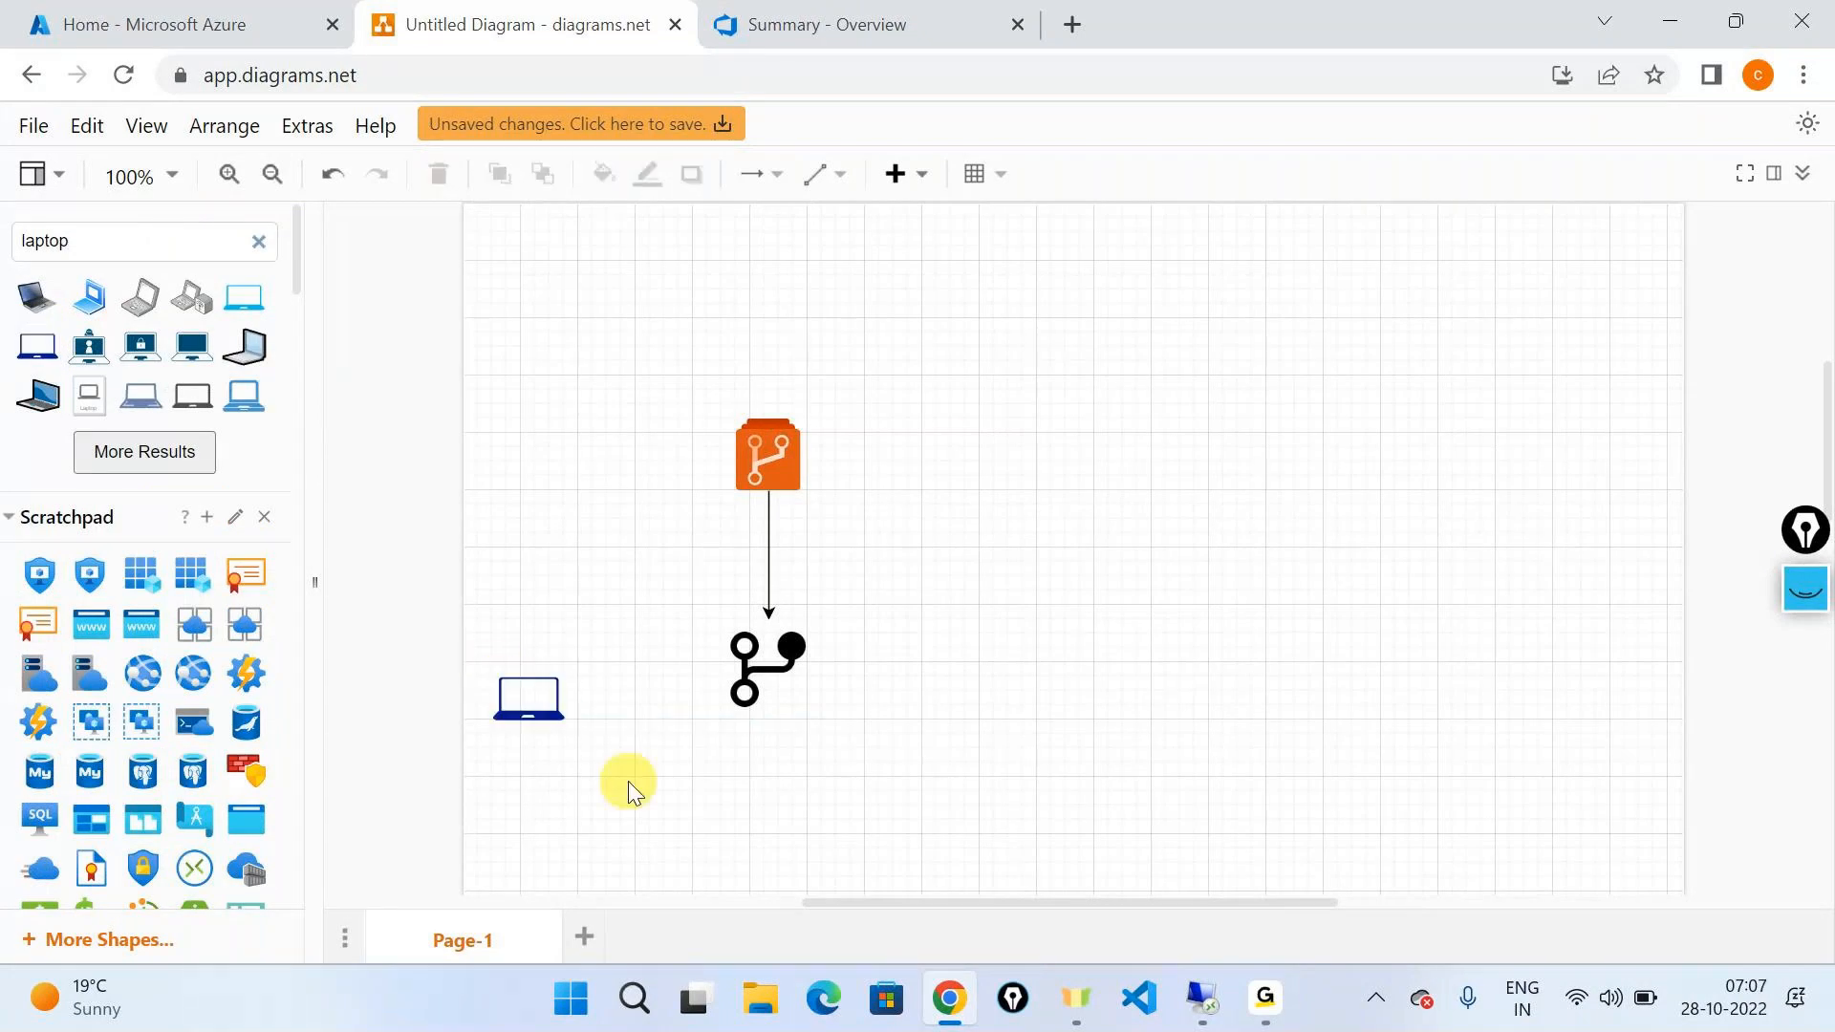
click(536, 704)
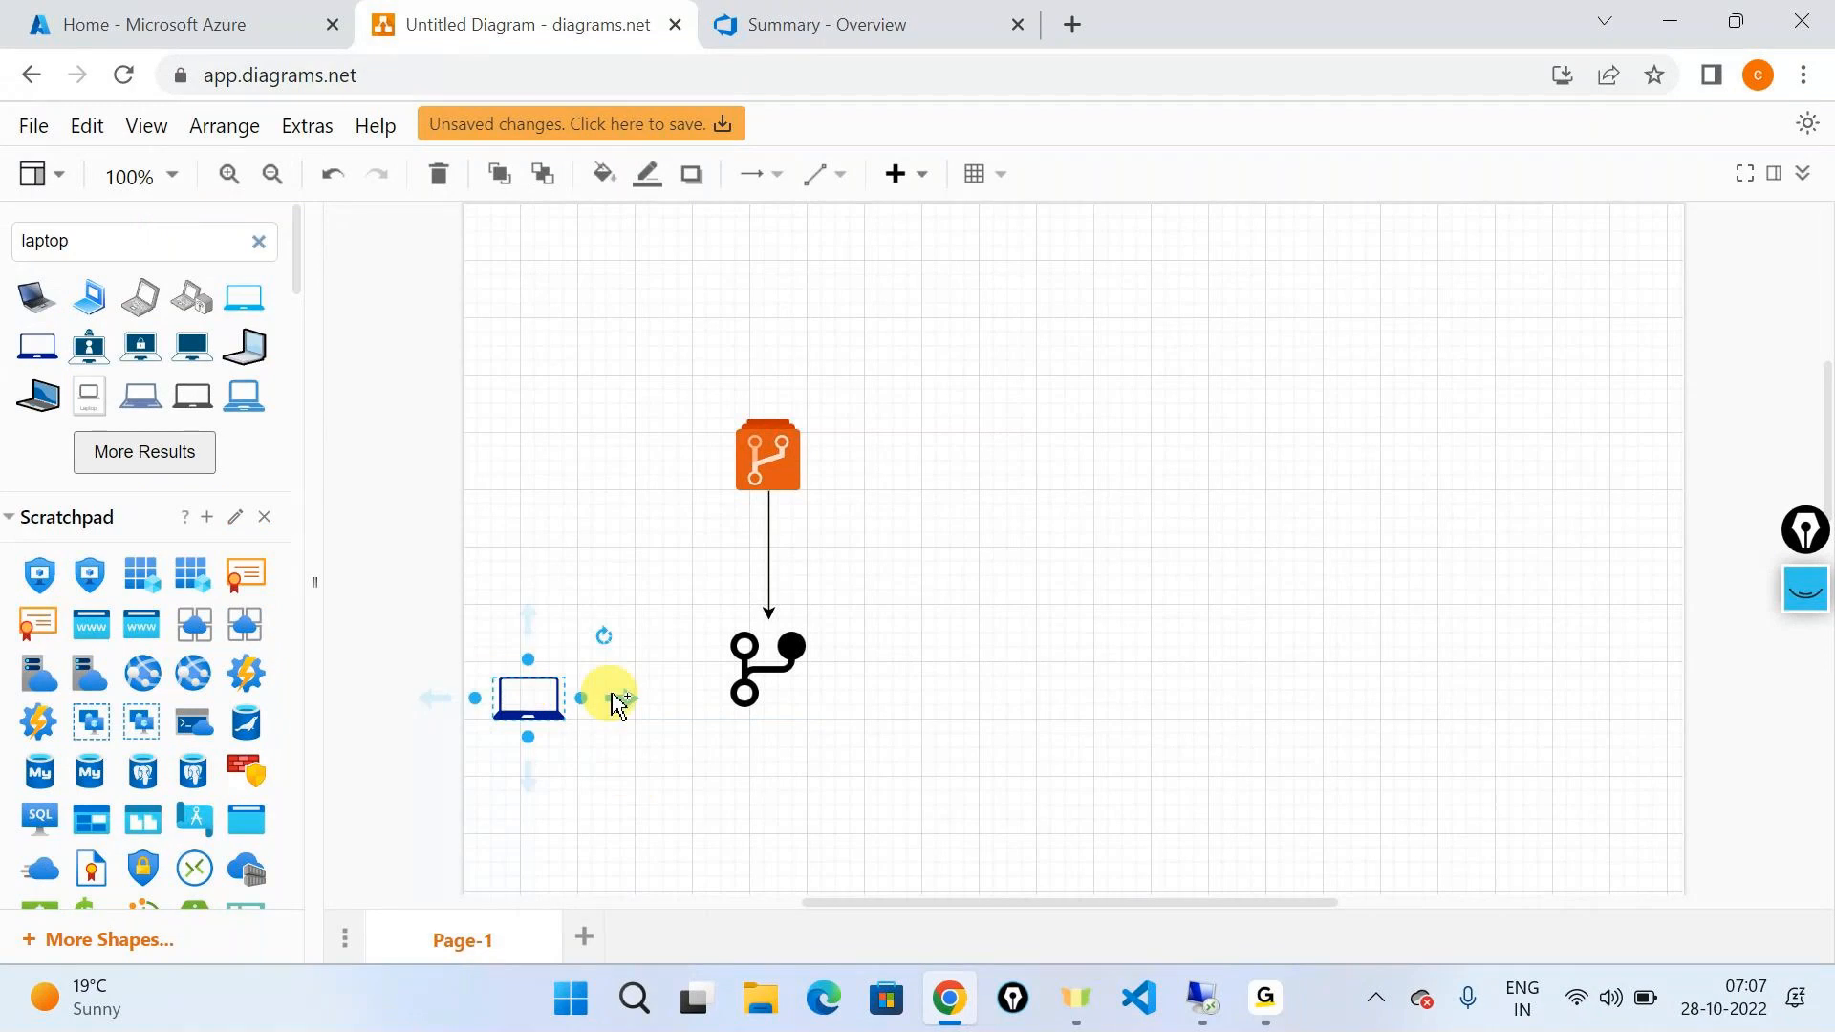
drag(622, 691, 765, 672)
click(950, 754)
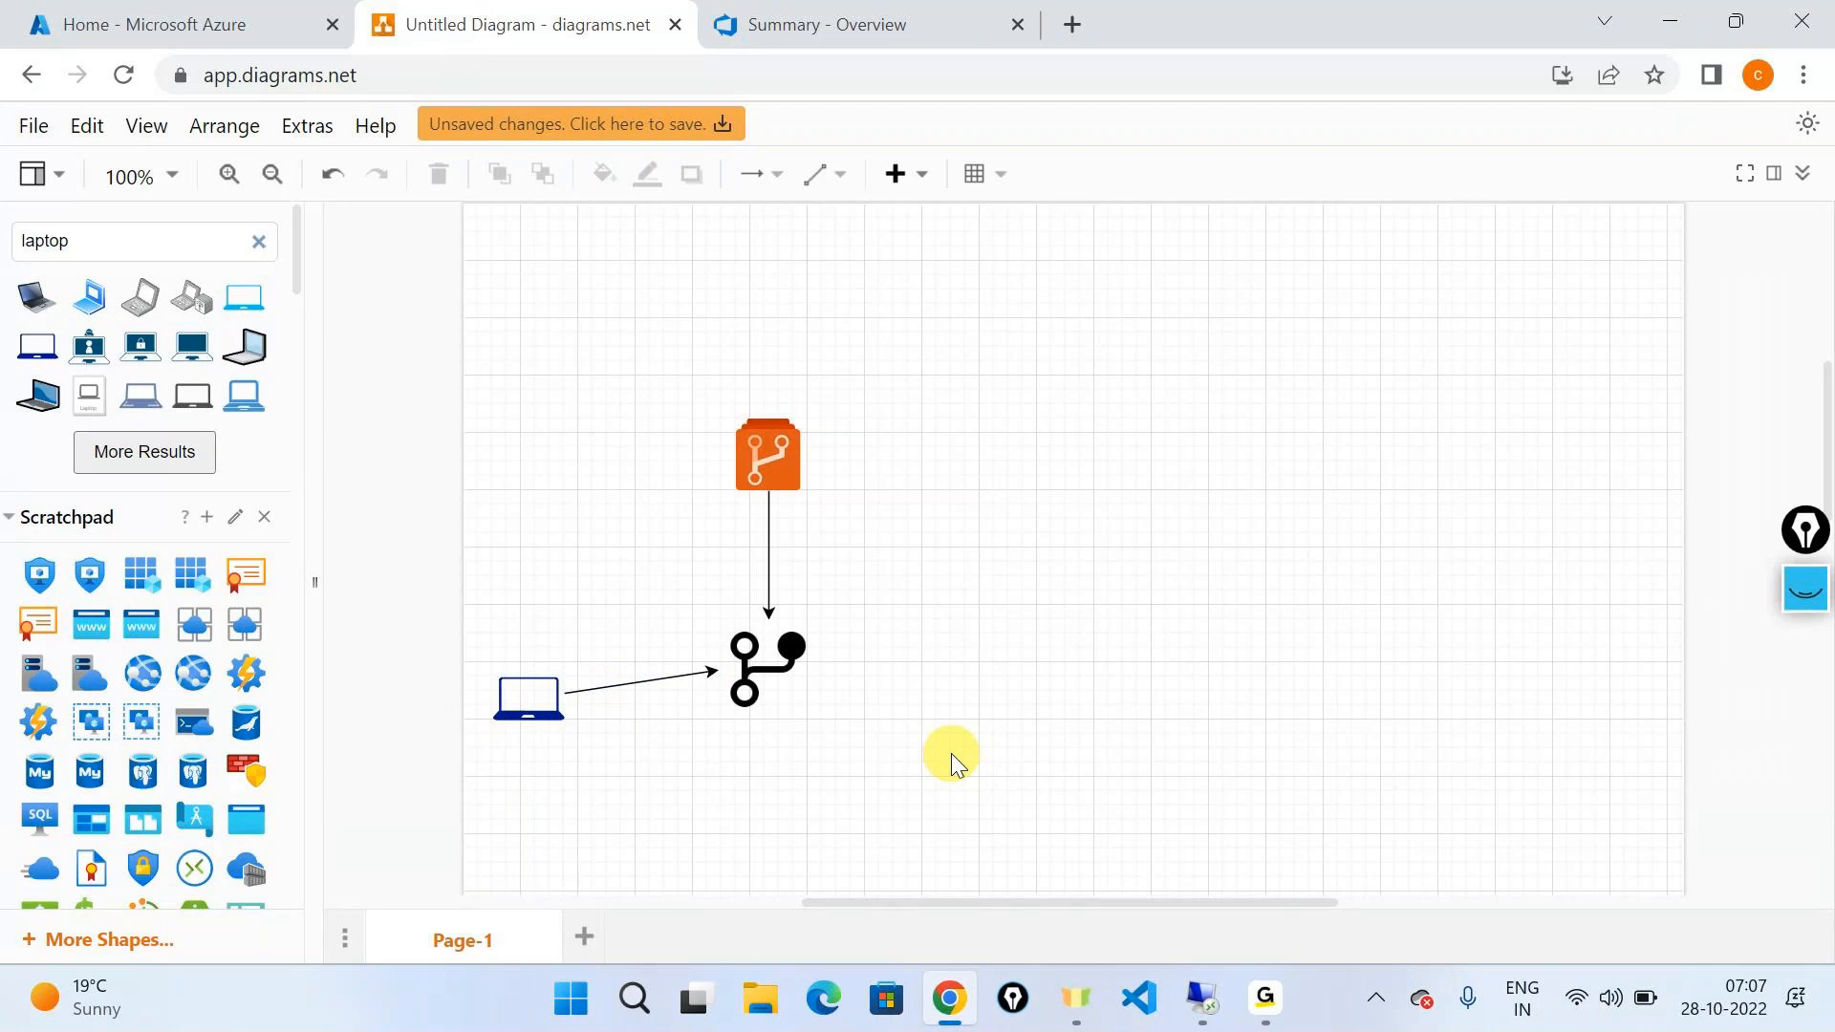
Step: Add the blue pipelines rocket from a "devops" shape search to the right of the branch icon, and draw an arrow from the branch icon to it
click(762, 675)
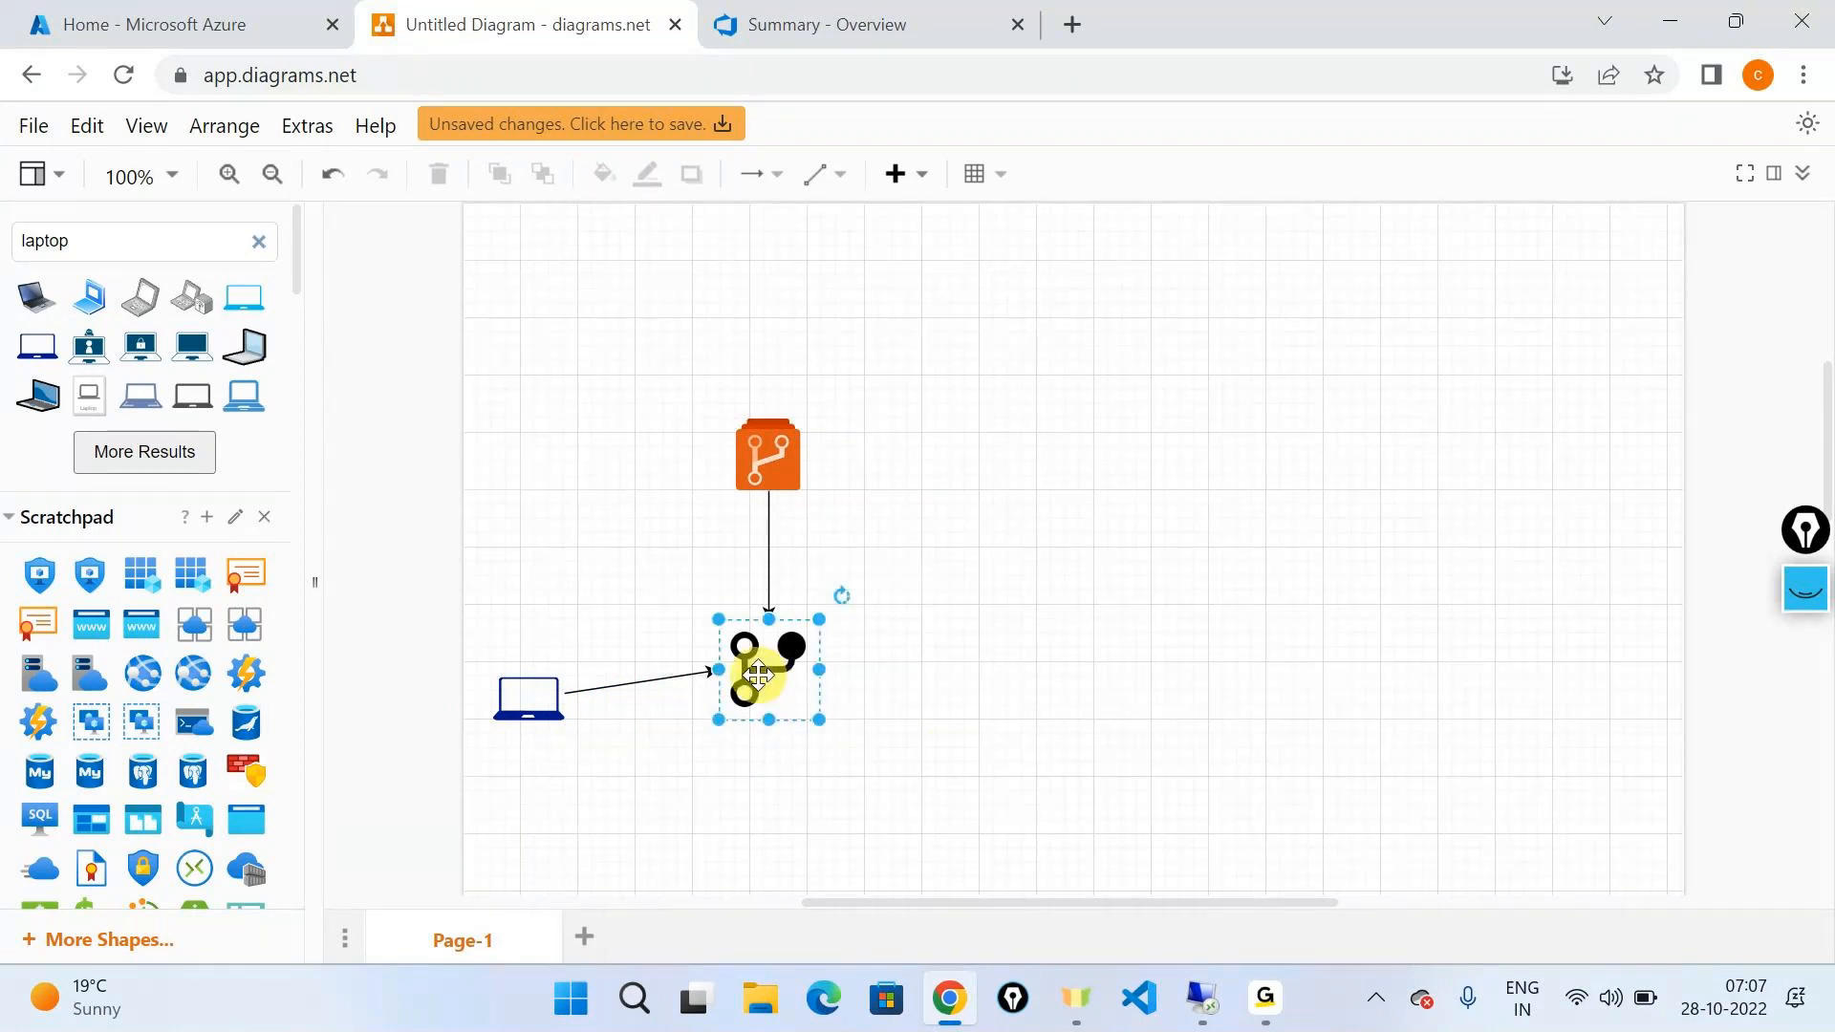
double_click(143, 254)
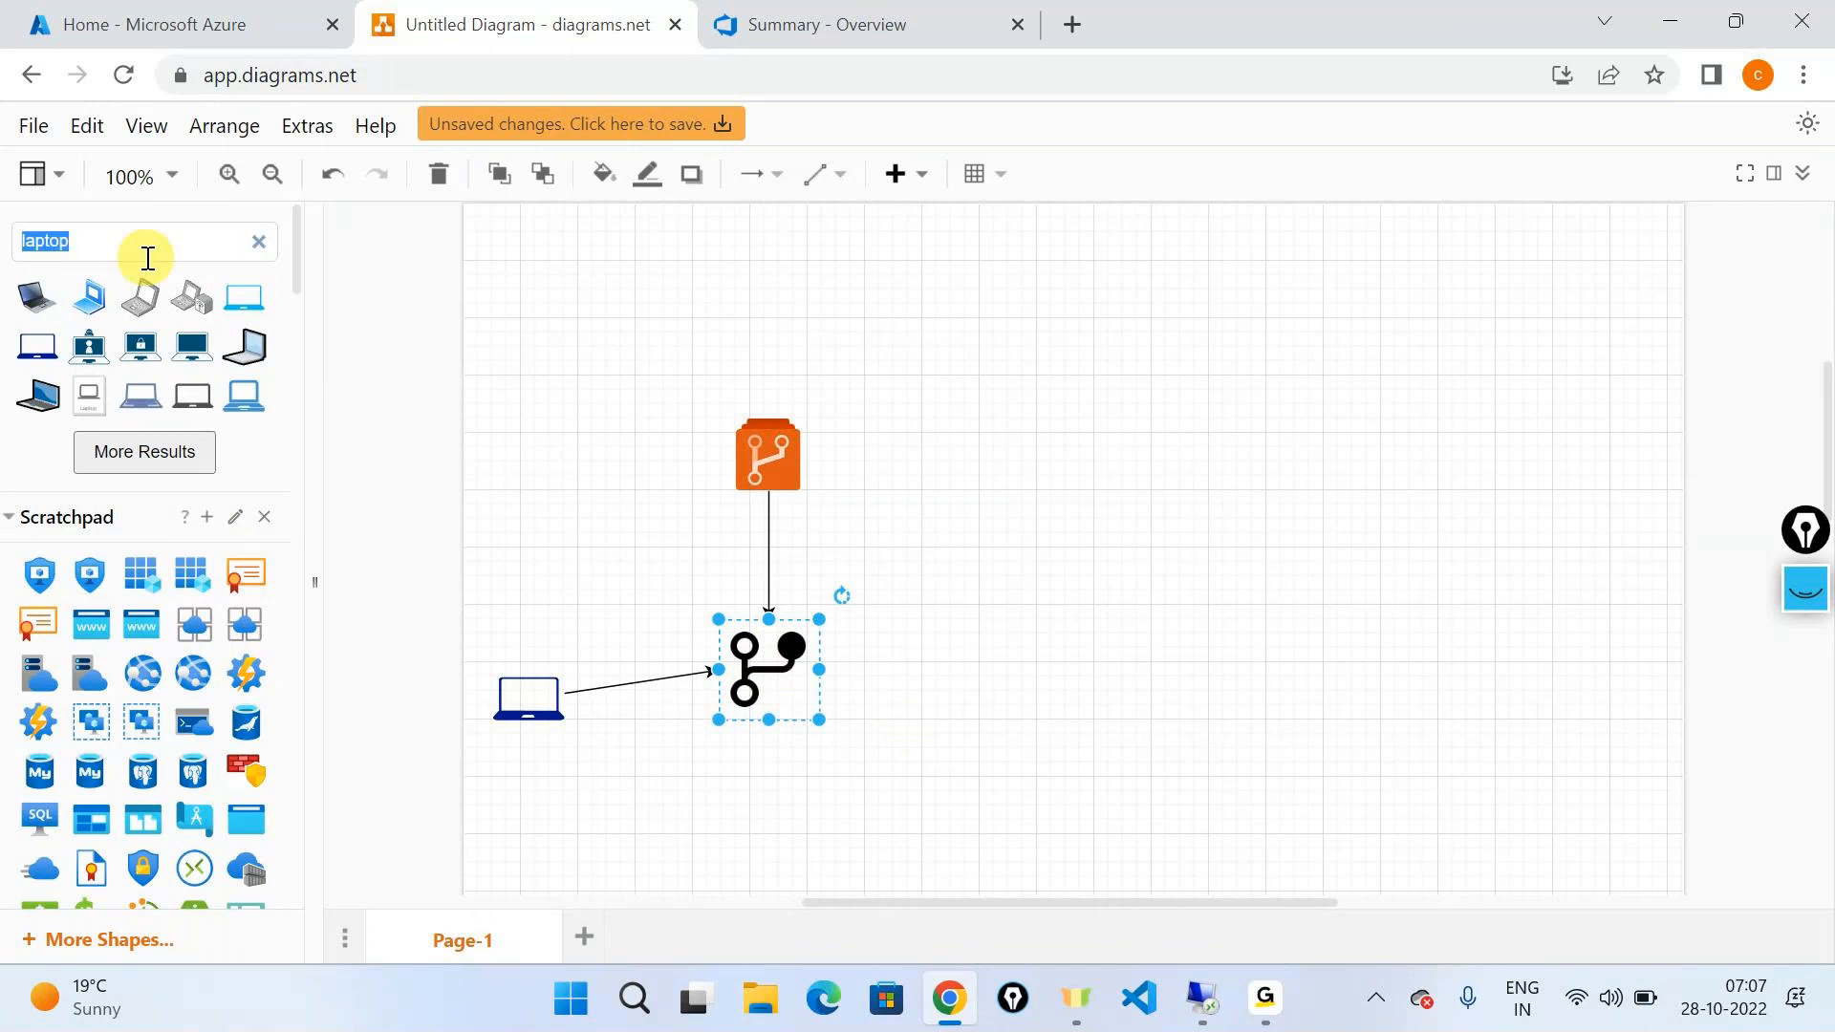
key(BackSpace)
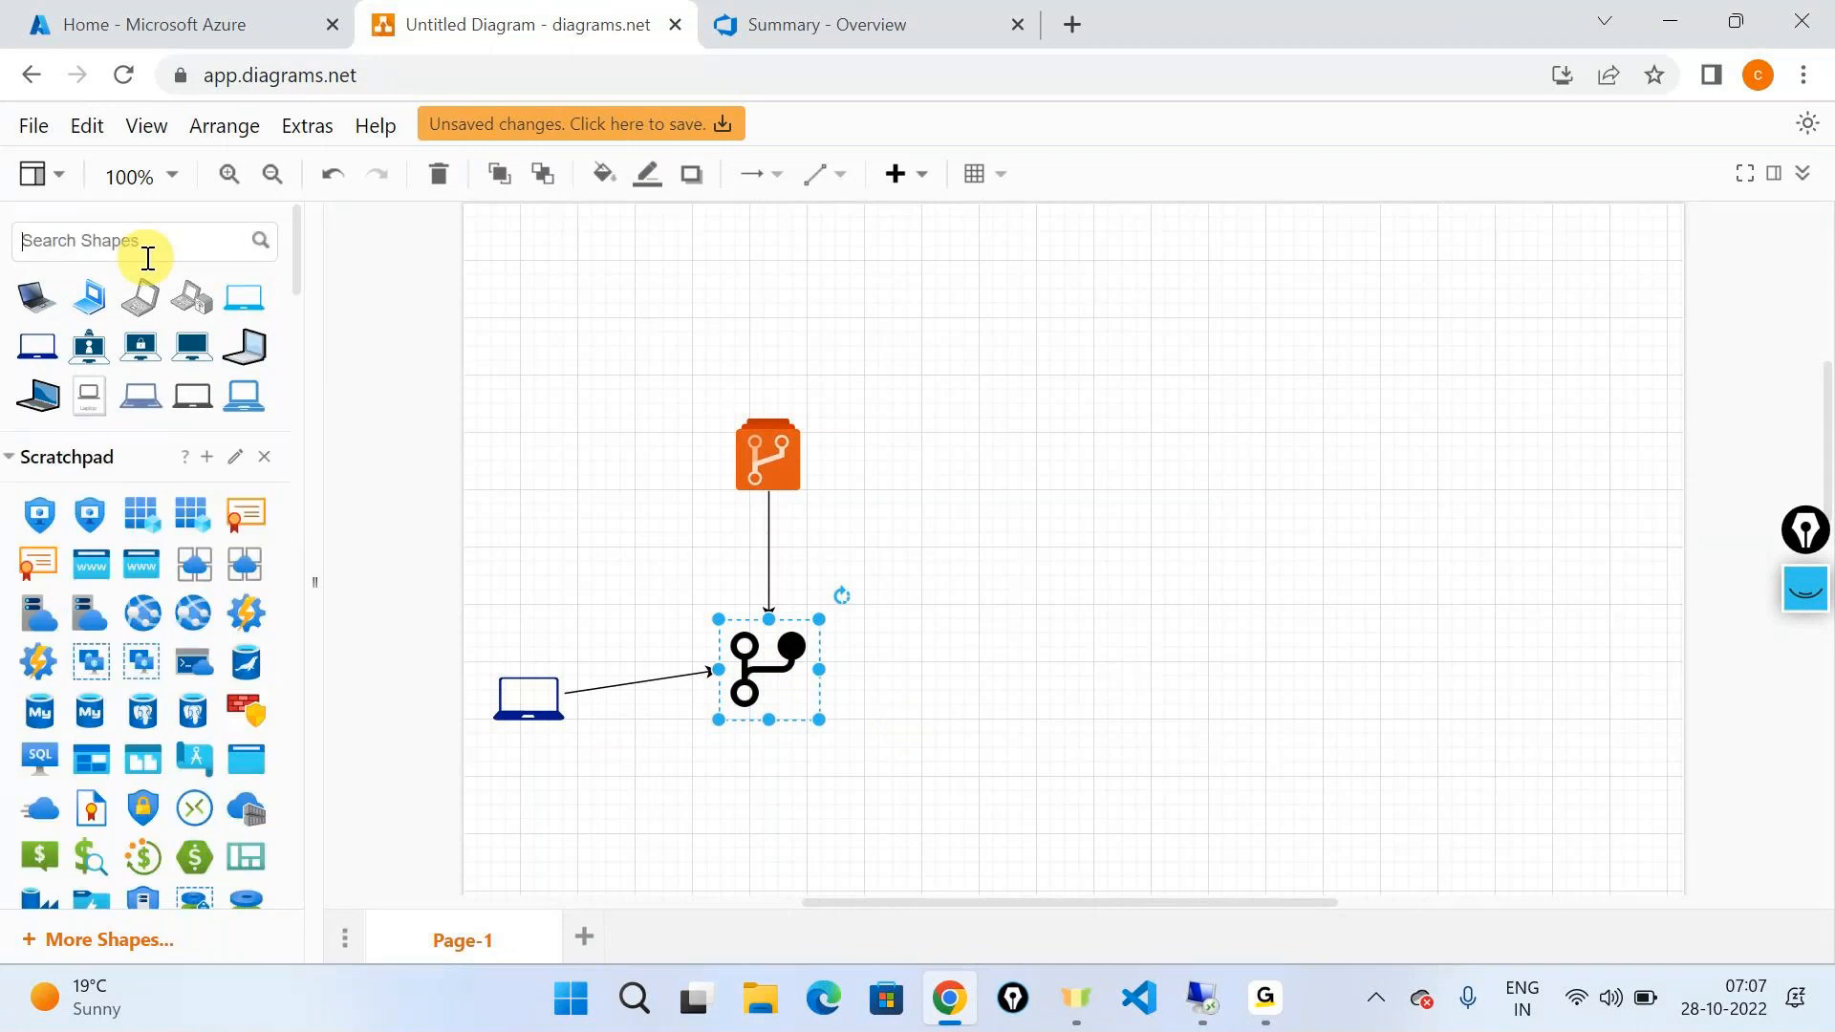
text(devops)
key(Return)
drag(83, 404, 1075, 629)
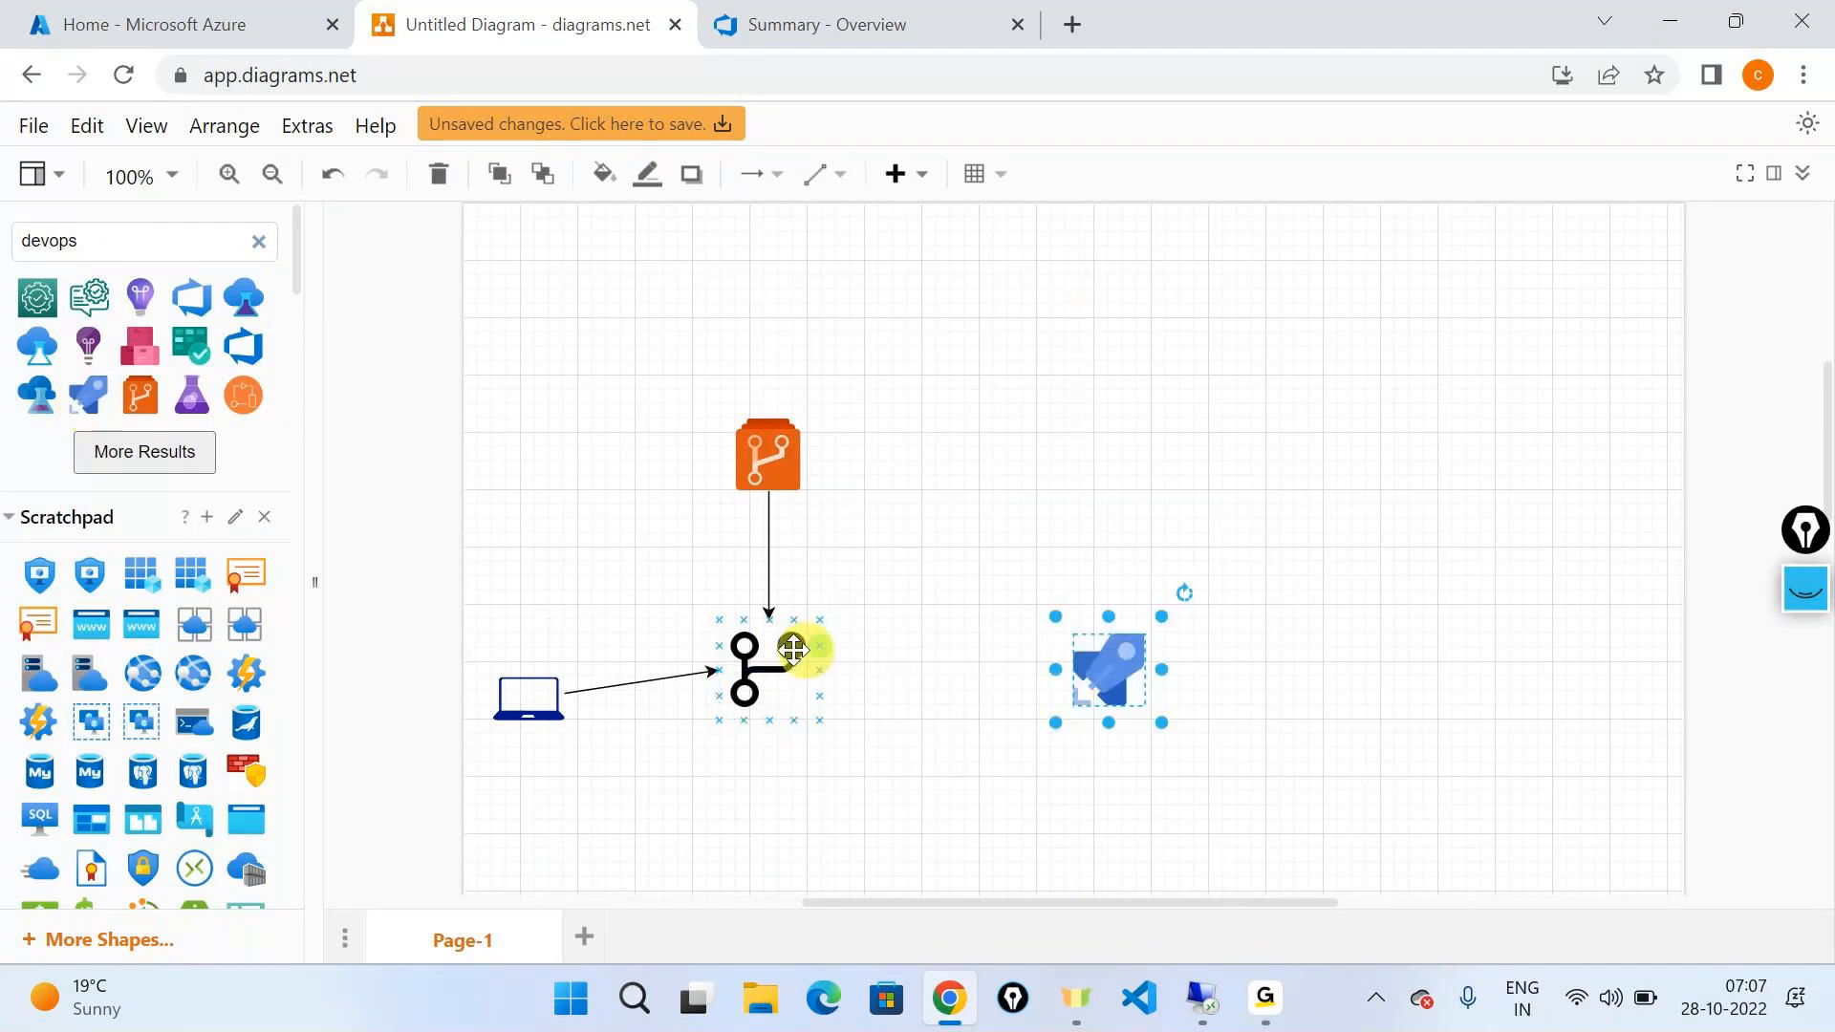
drag(860, 666, 1074, 663)
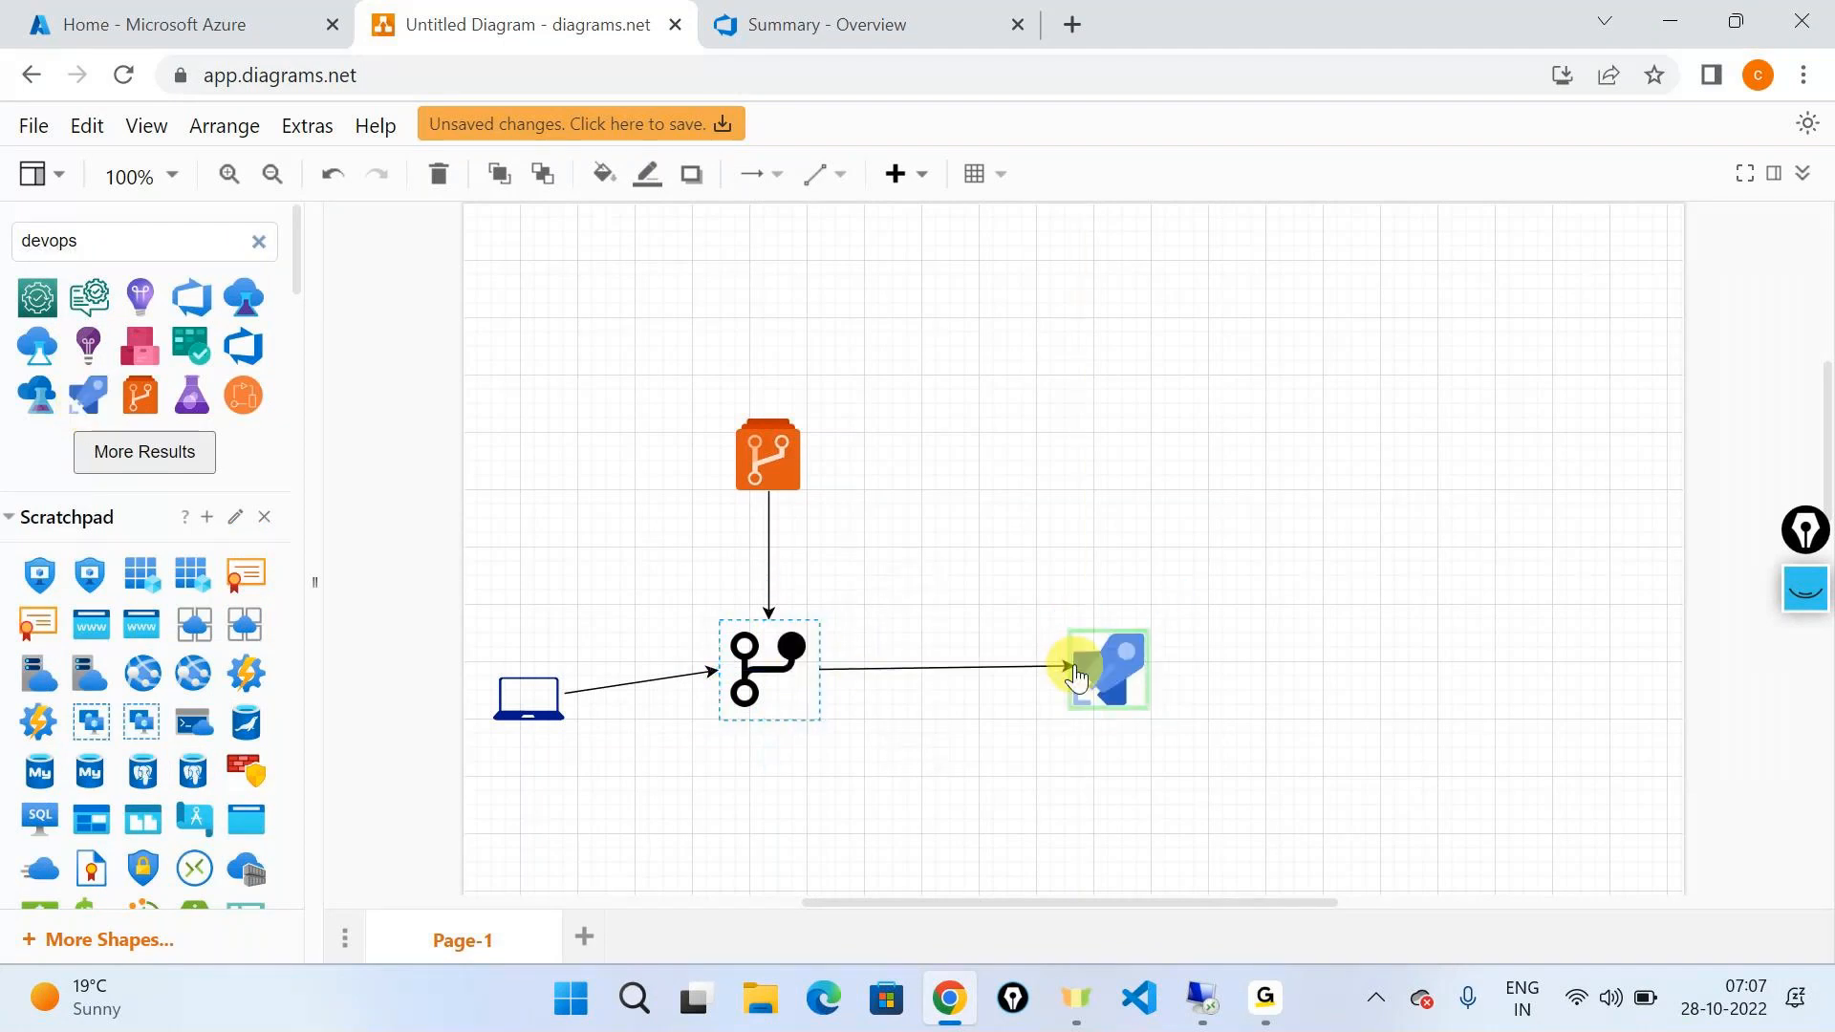
click(1443, 765)
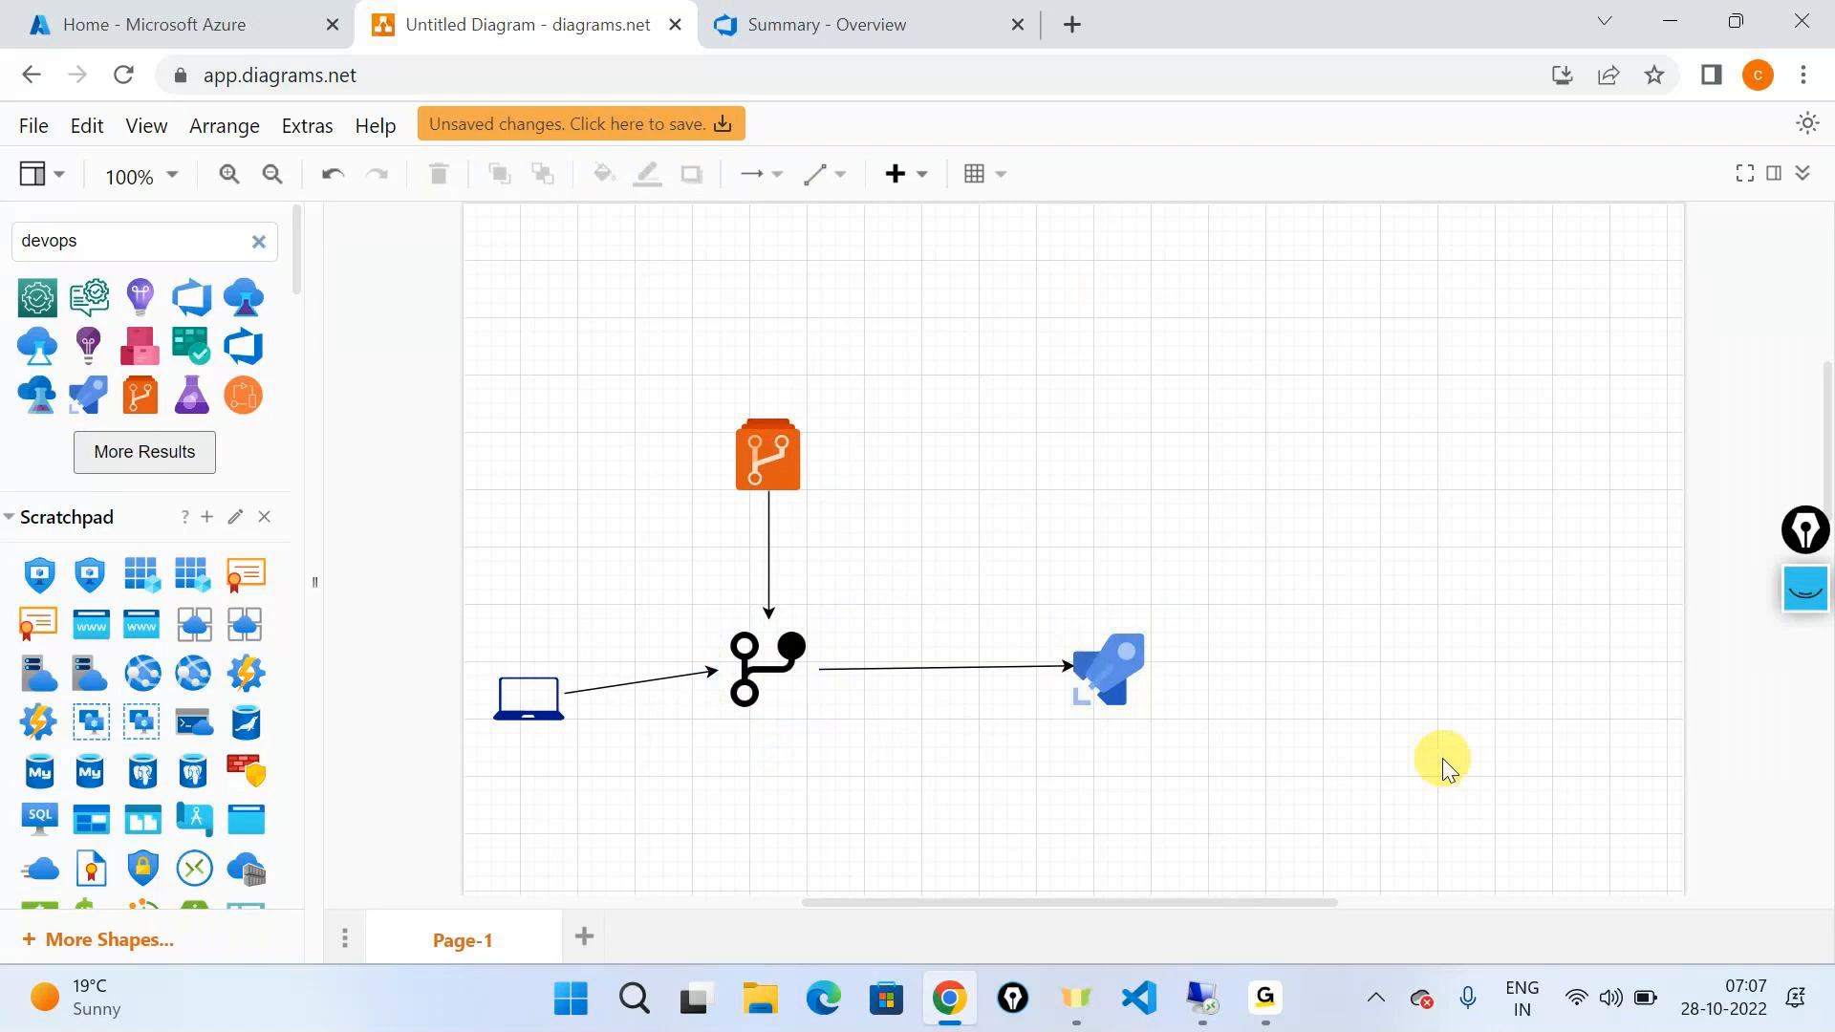
Step: Place a text shape to the right of the pipelines icon and label it "Artifacts"
click(1113, 674)
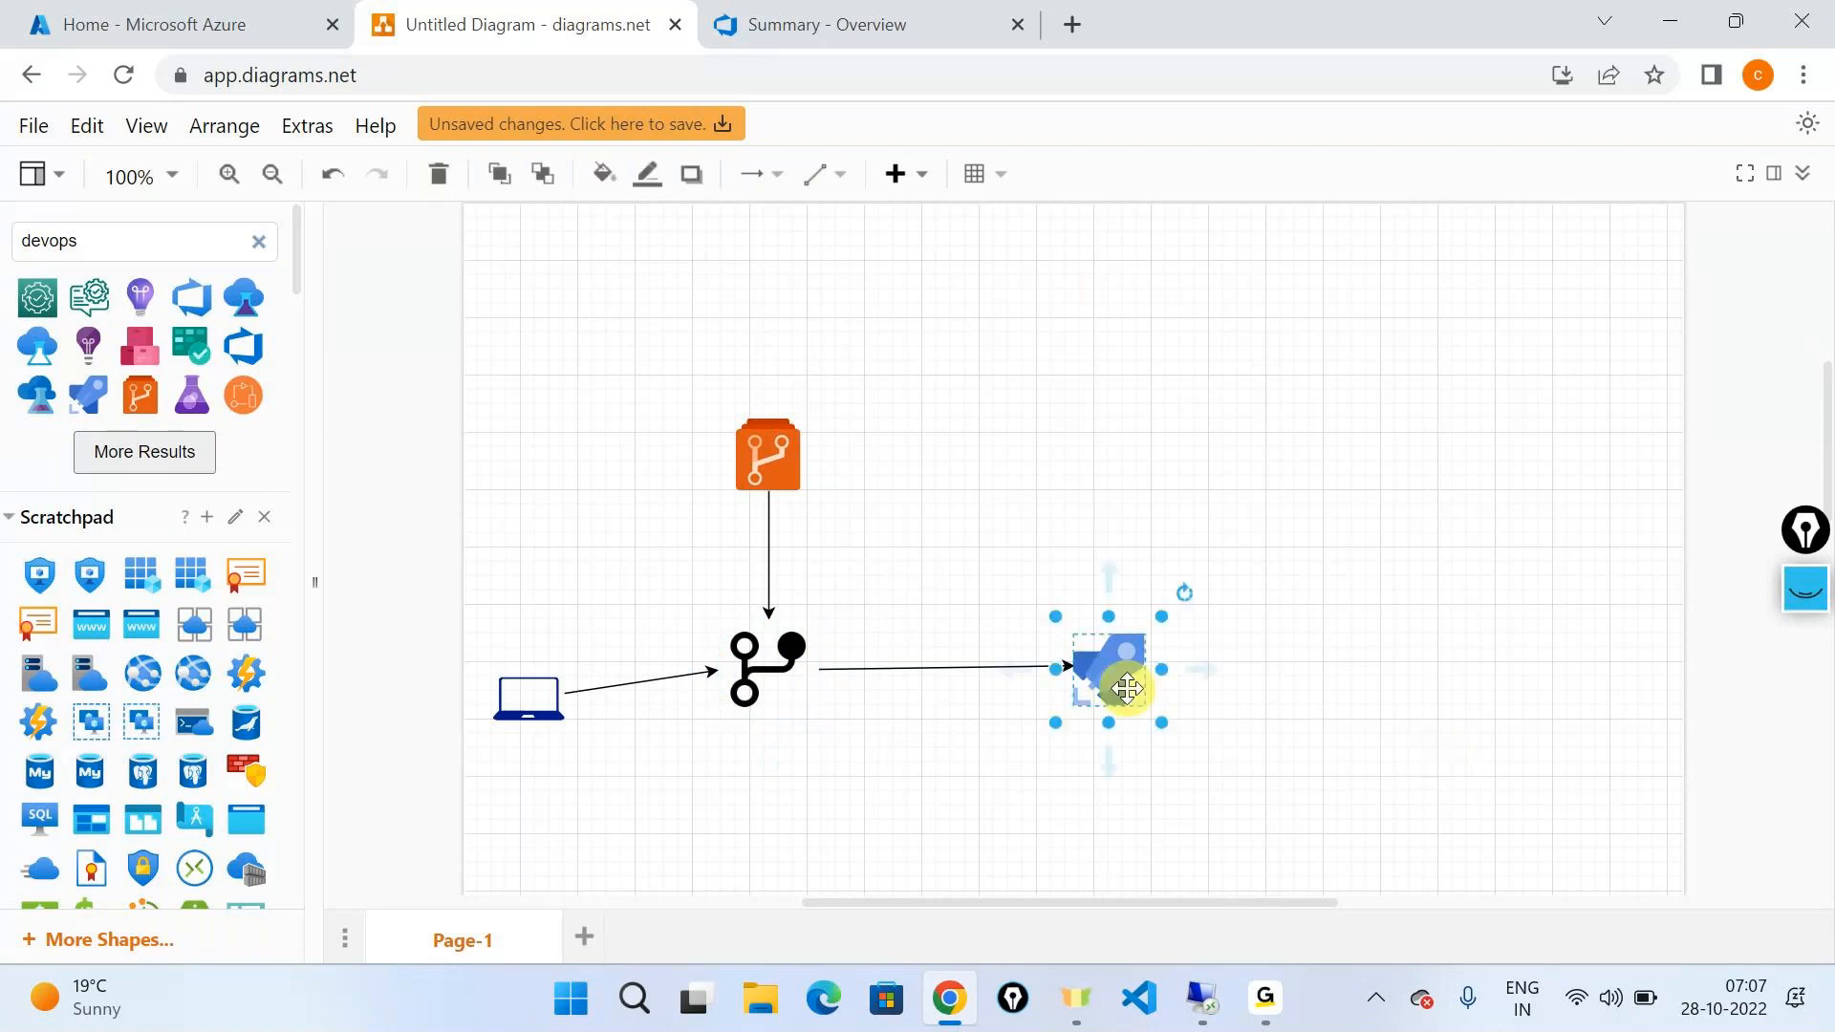
click(143, 455)
scroll(128, 662, down, 5)
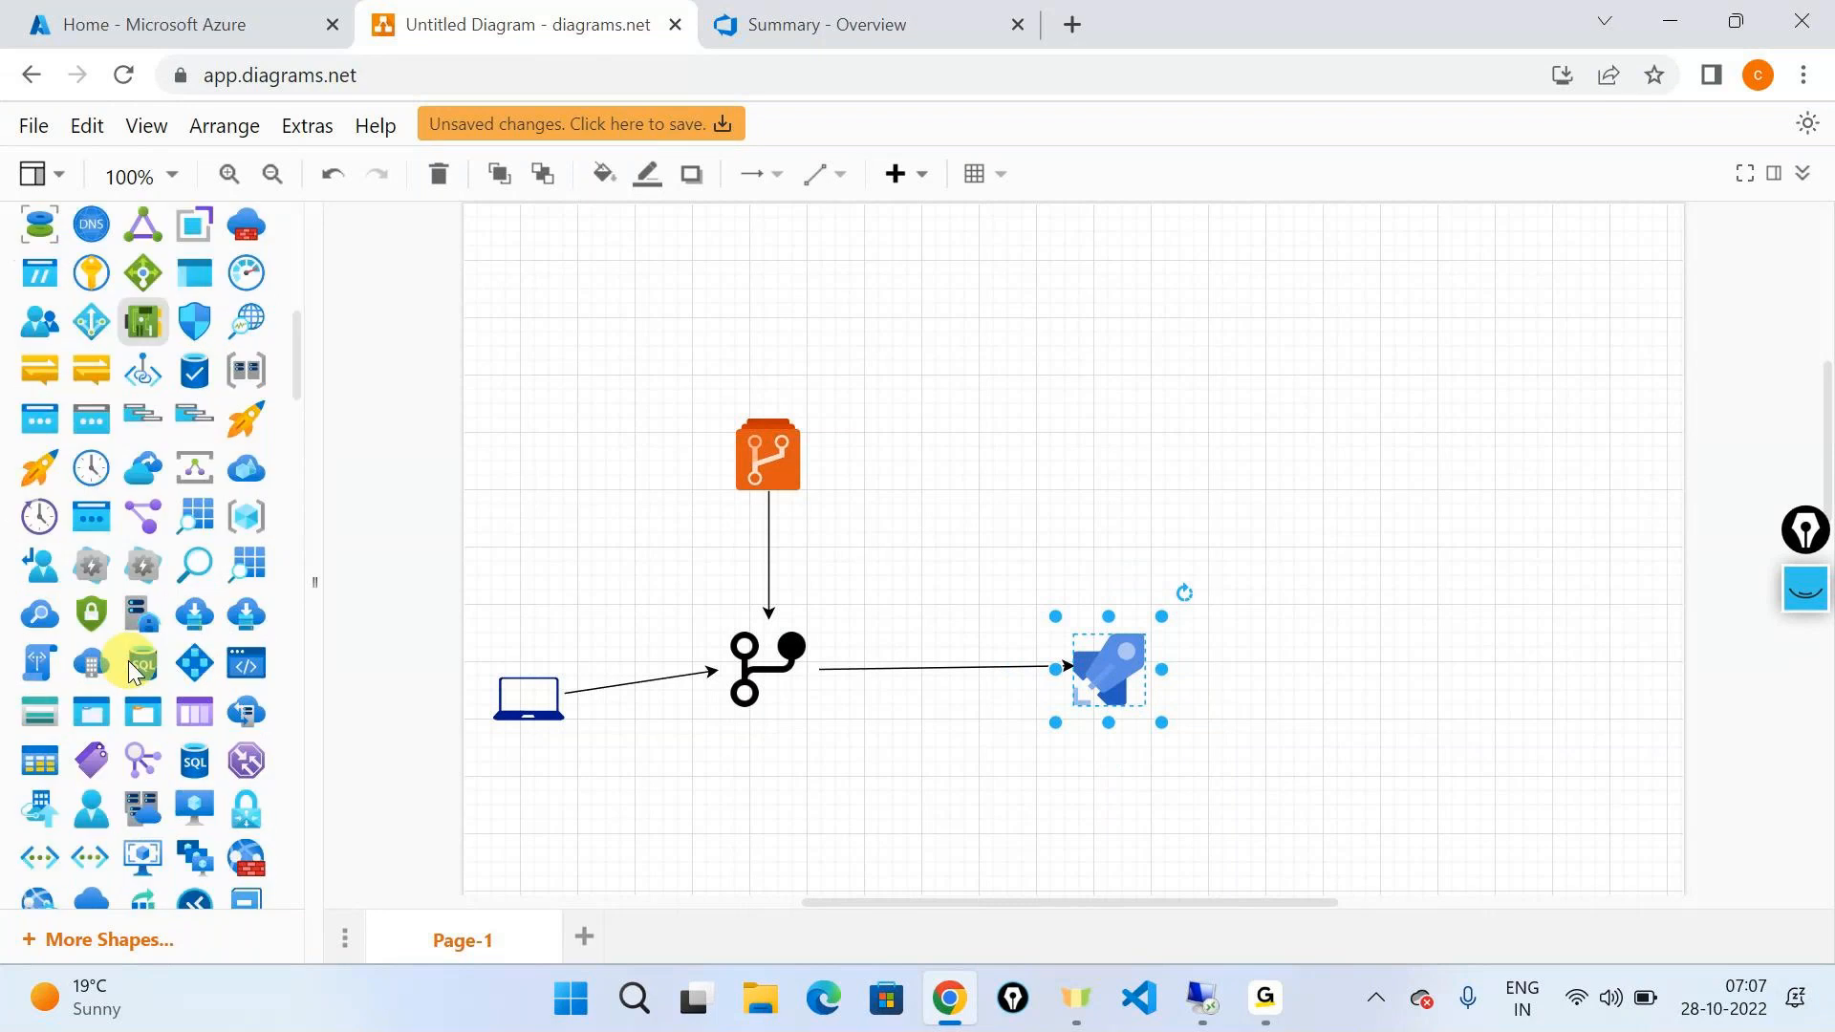
scroll(128, 661, down, 5)
drag(136, 623, 1389, 646)
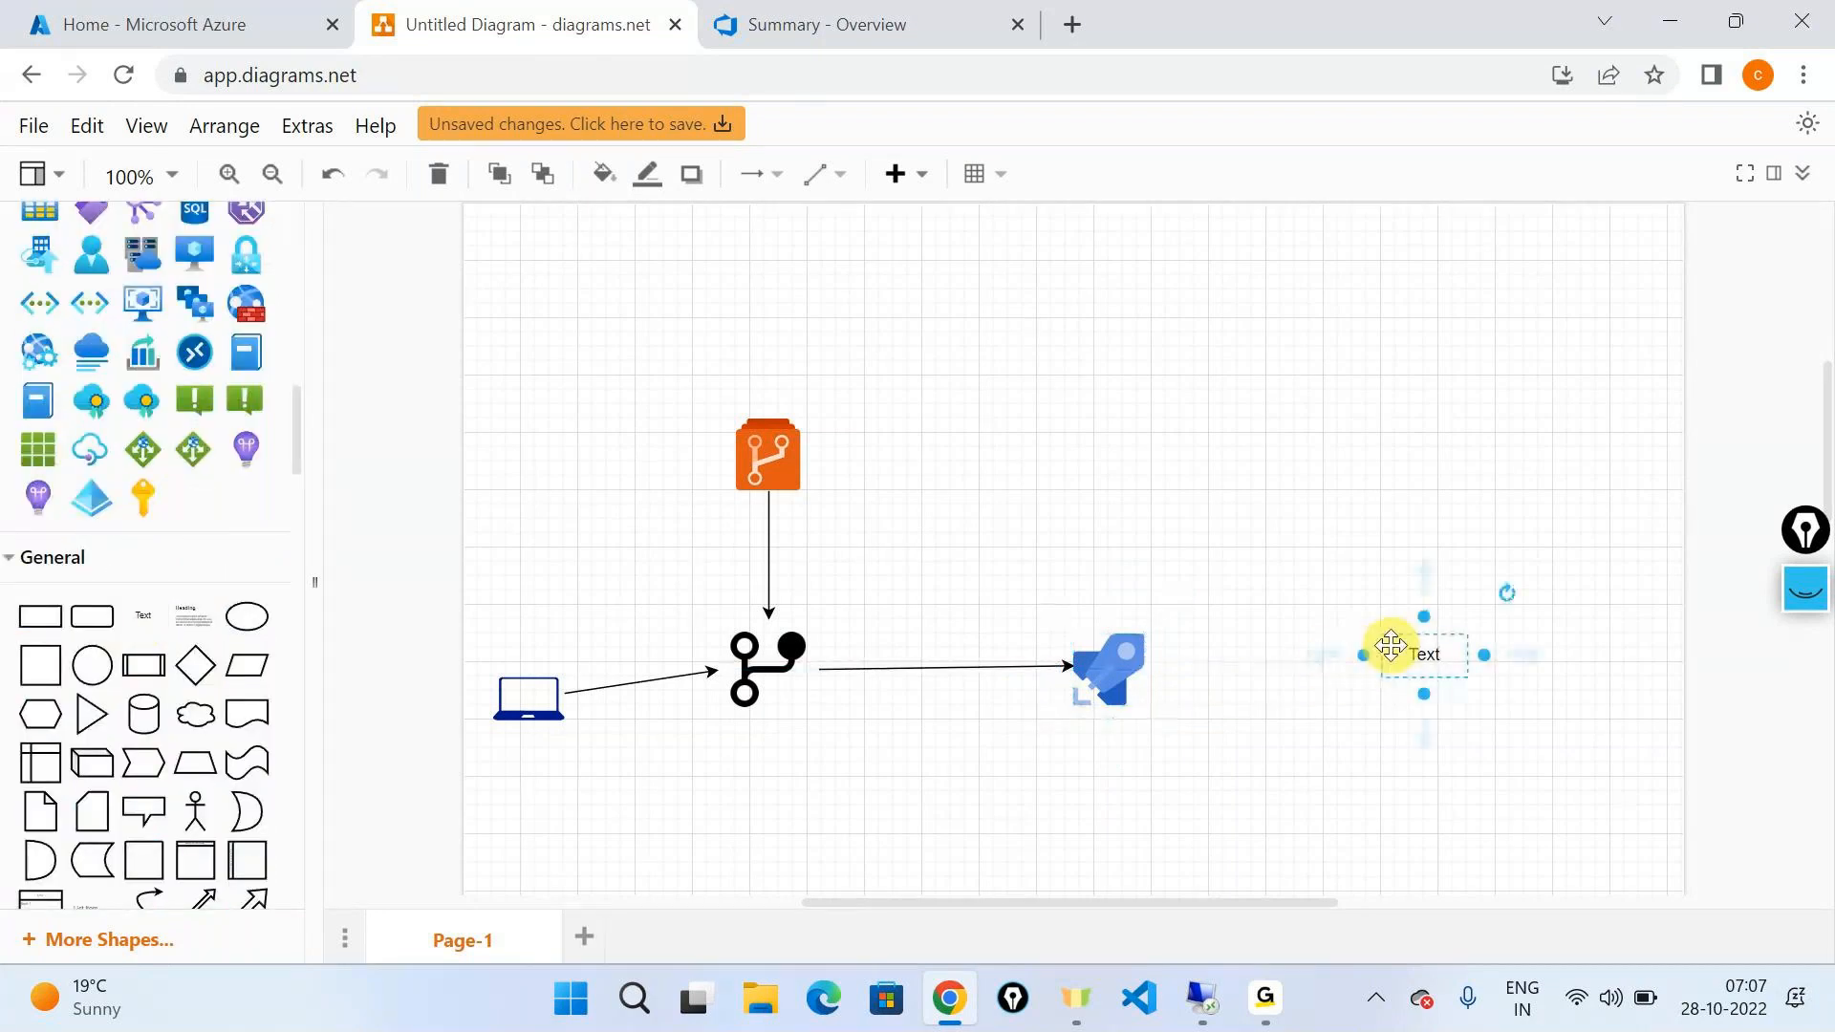
text(Artifacy)
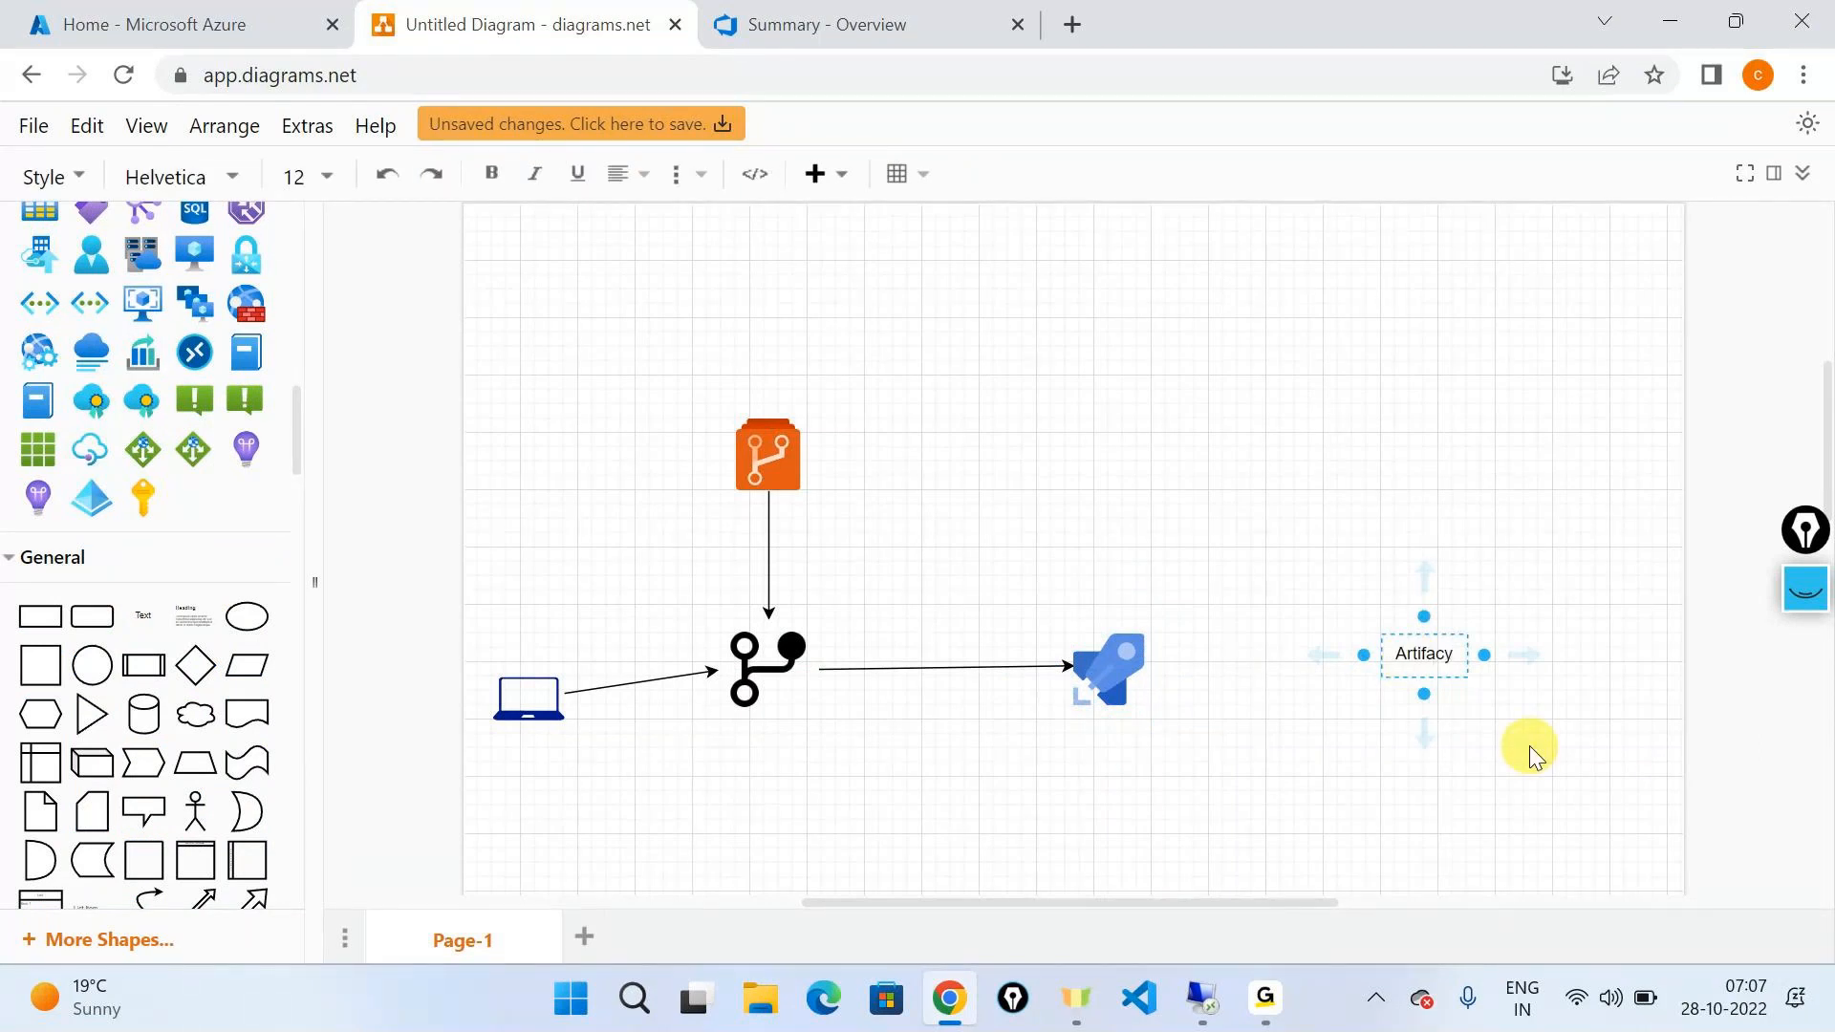
key(BackSpace)
text(ts)
Step: Draw a horizontal arrow from the pipelines icon towards the Artifacts label
click(1106, 658)
drag(1176, 668, 1353, 669)
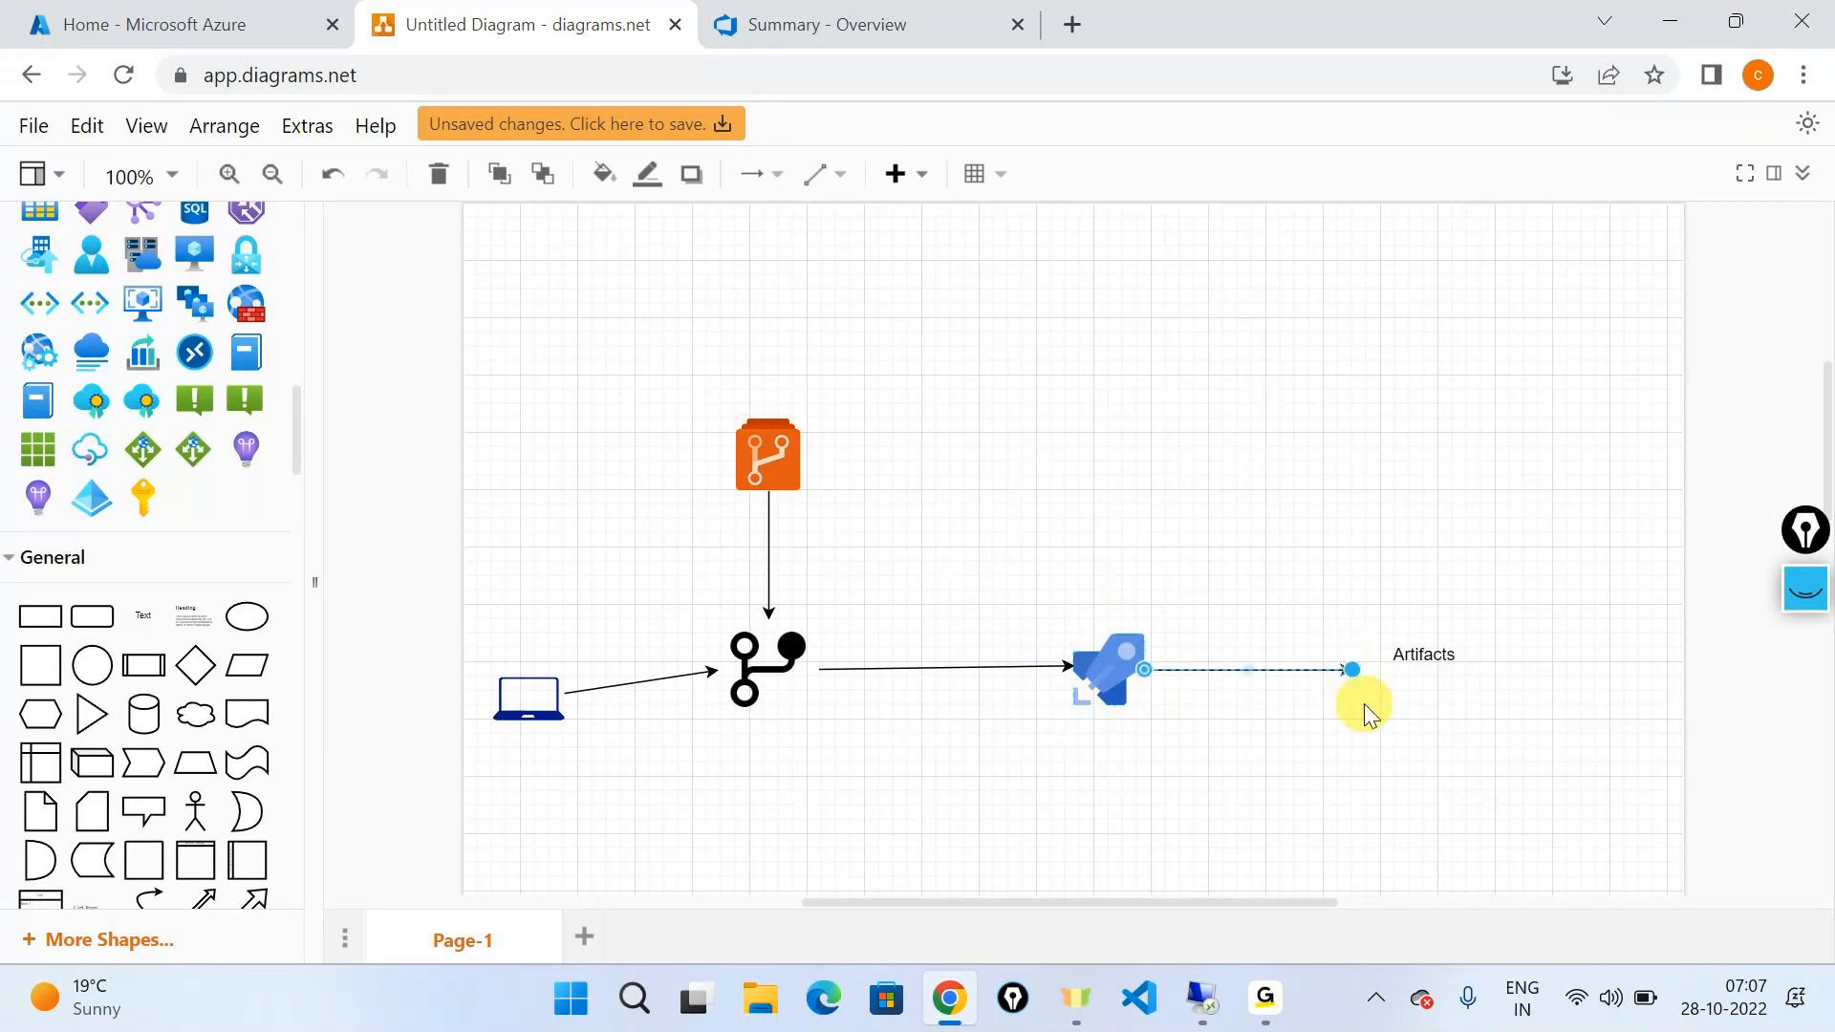
click(1363, 703)
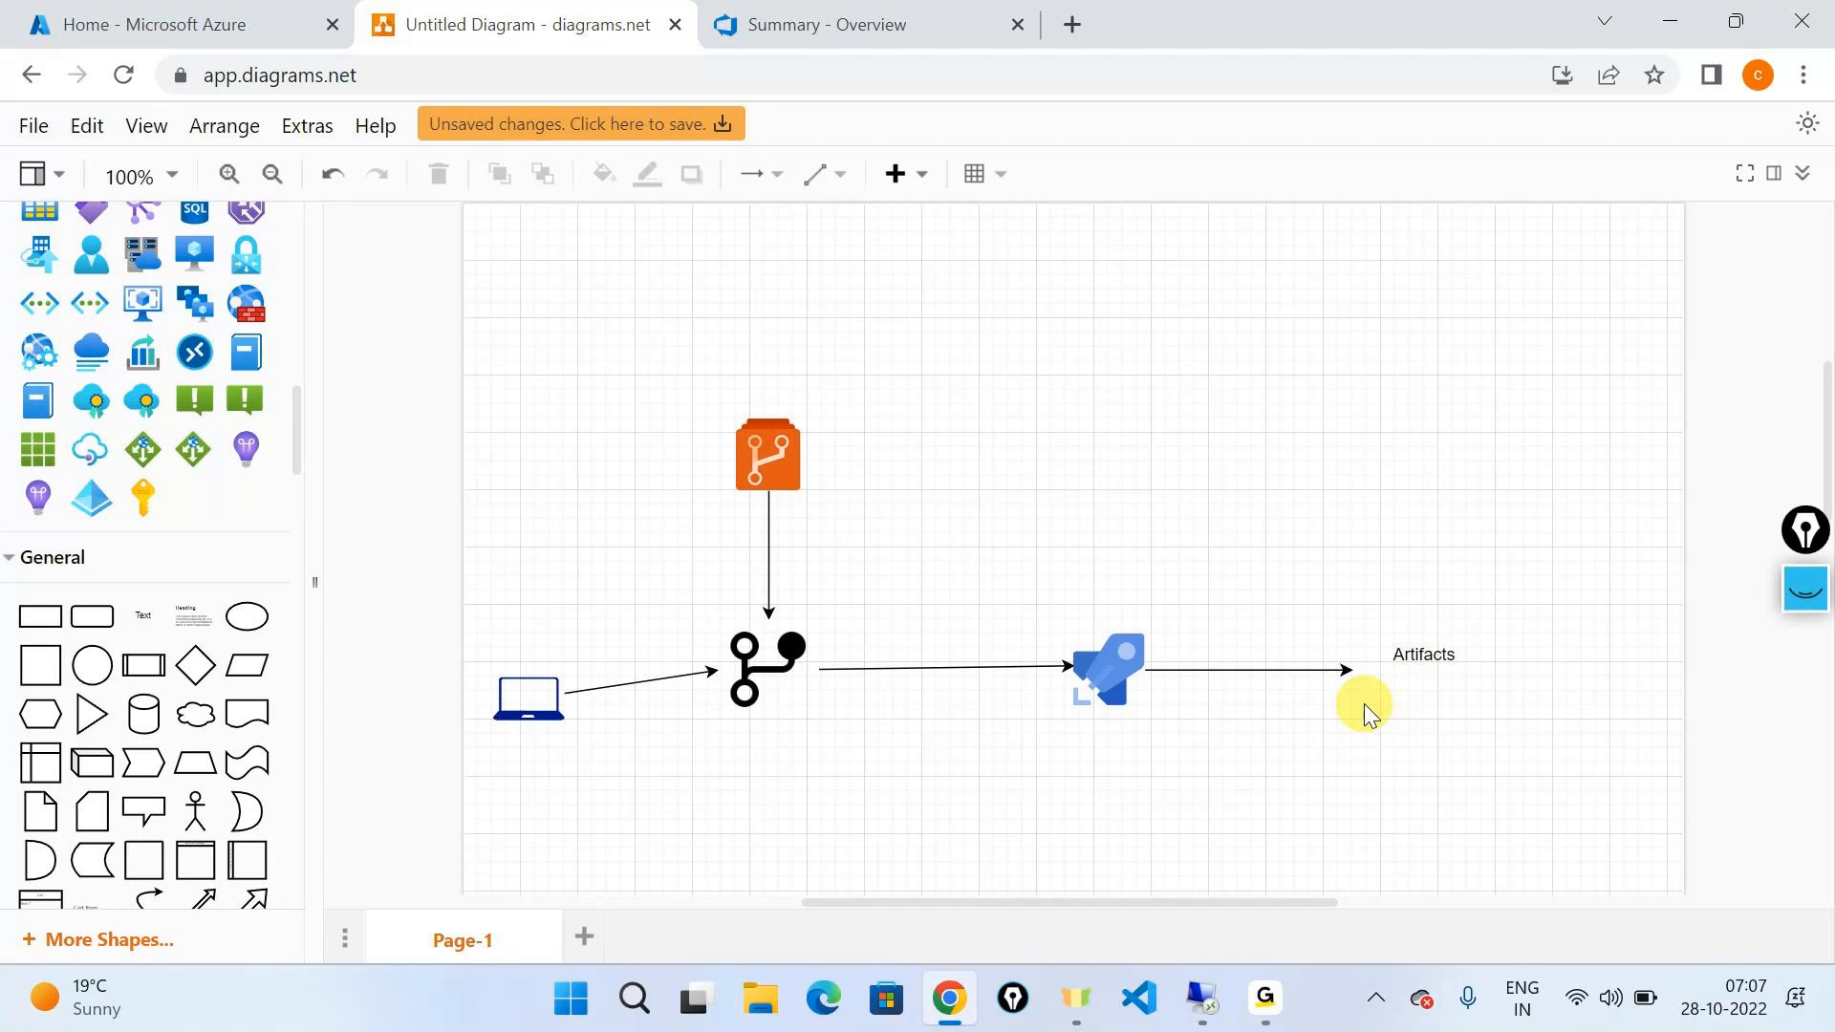
Step: Activate the on-screen annotation pen and sketch three more laptops, one below and two above the laptop shape
scroll(1363, 703, down, 2)
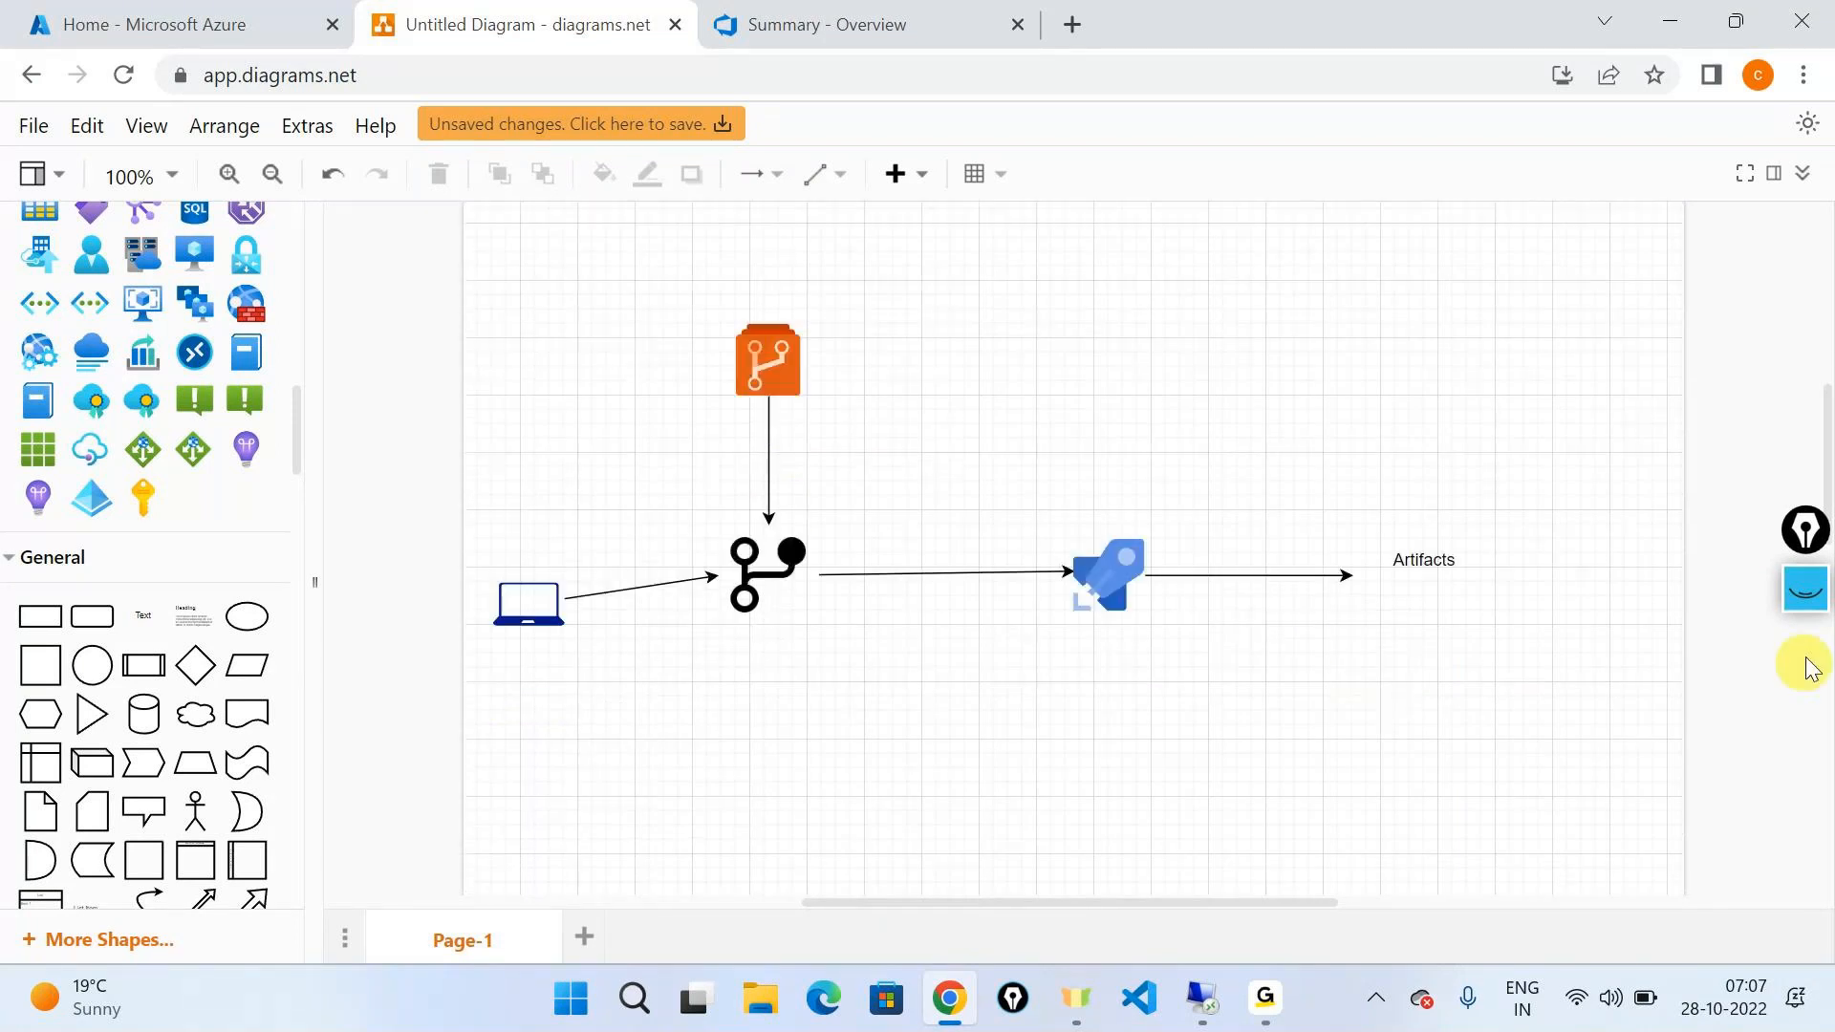
click(1810, 598)
click(1813, 677)
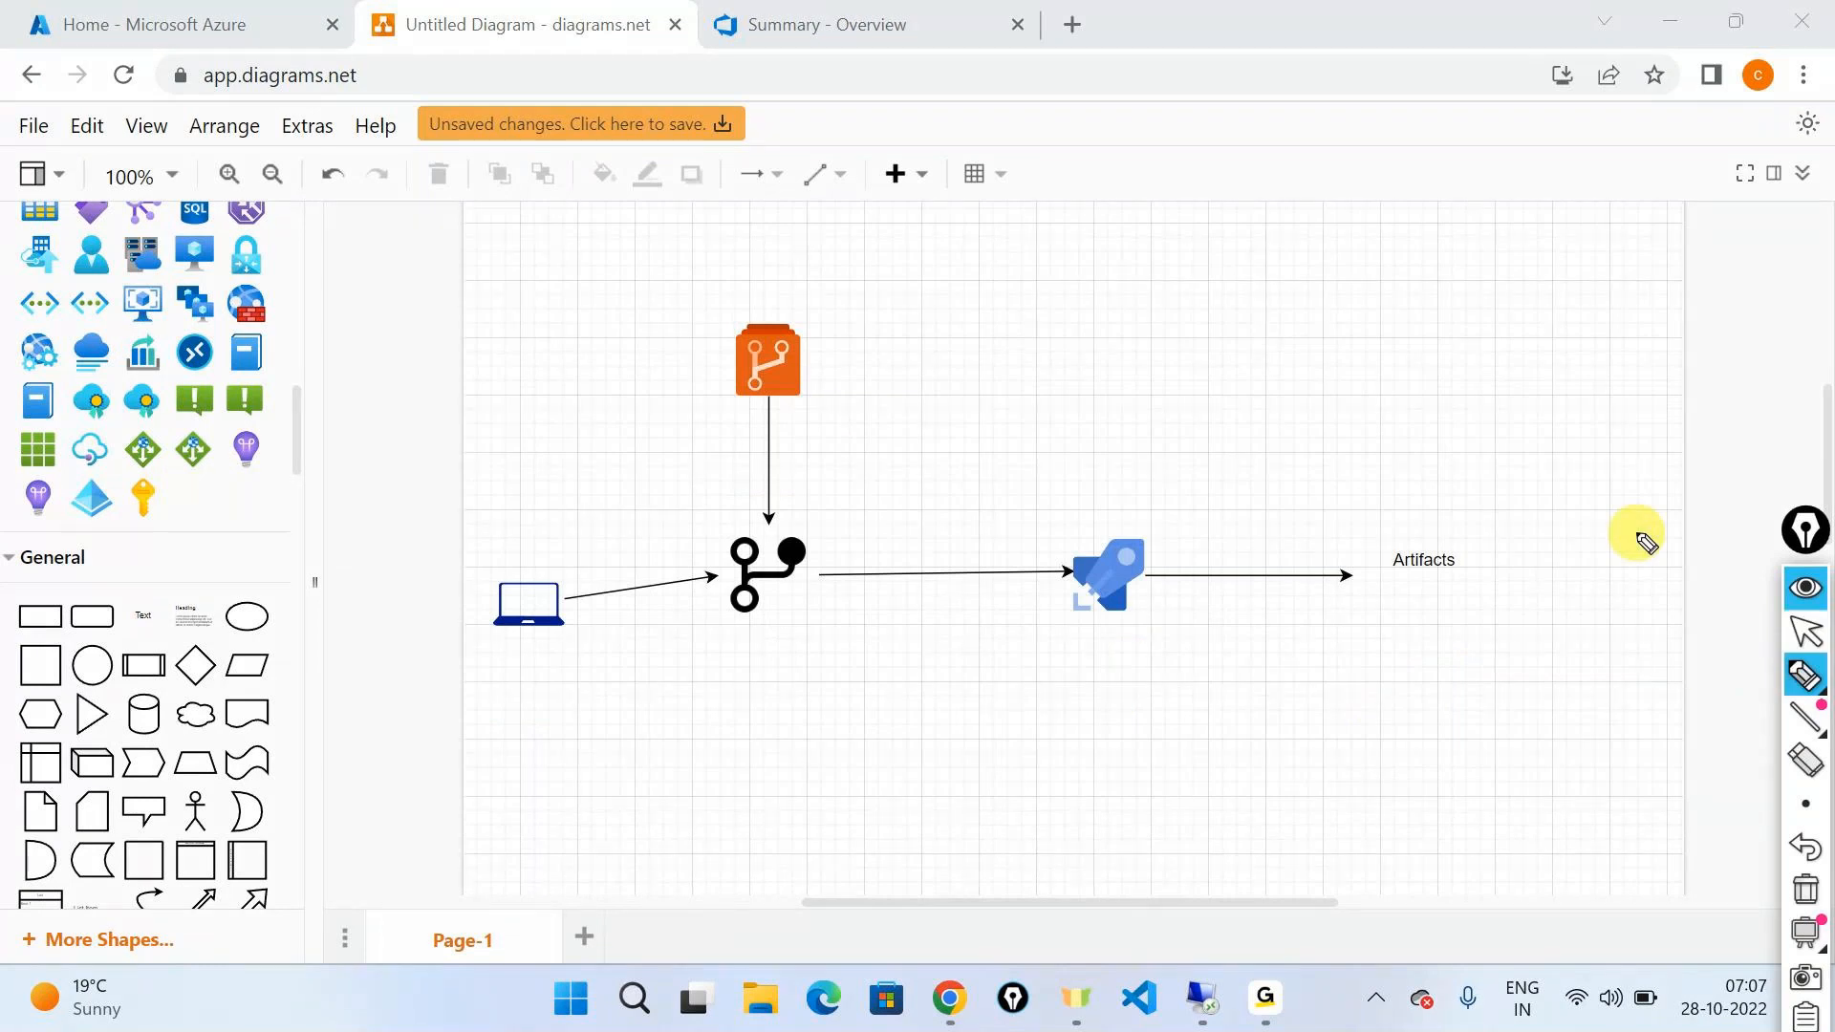
mouse_move(500, 708)
mouse_down()
mouse_move(498, 736)
mouse_move(564, 755)
mouse_move(571, 733)
mouse_move(506, 707)
mouse_move(564, 753)
mouse_up()
click(491, 447)
mouse_move(492, 449)
mouse_down()
mouse_move(475, 507)
mouse_move(561, 487)
mouse_up()
mouse_move(496, 287)
mouse_down()
mouse_move(568, 321)
mouse_move(565, 292)
mouse_move(496, 284)
mouse_up()
mouse_move(491, 355)
mouse_down()
mouse_move(563, 321)
mouse_move(472, 353)
mouse_up()
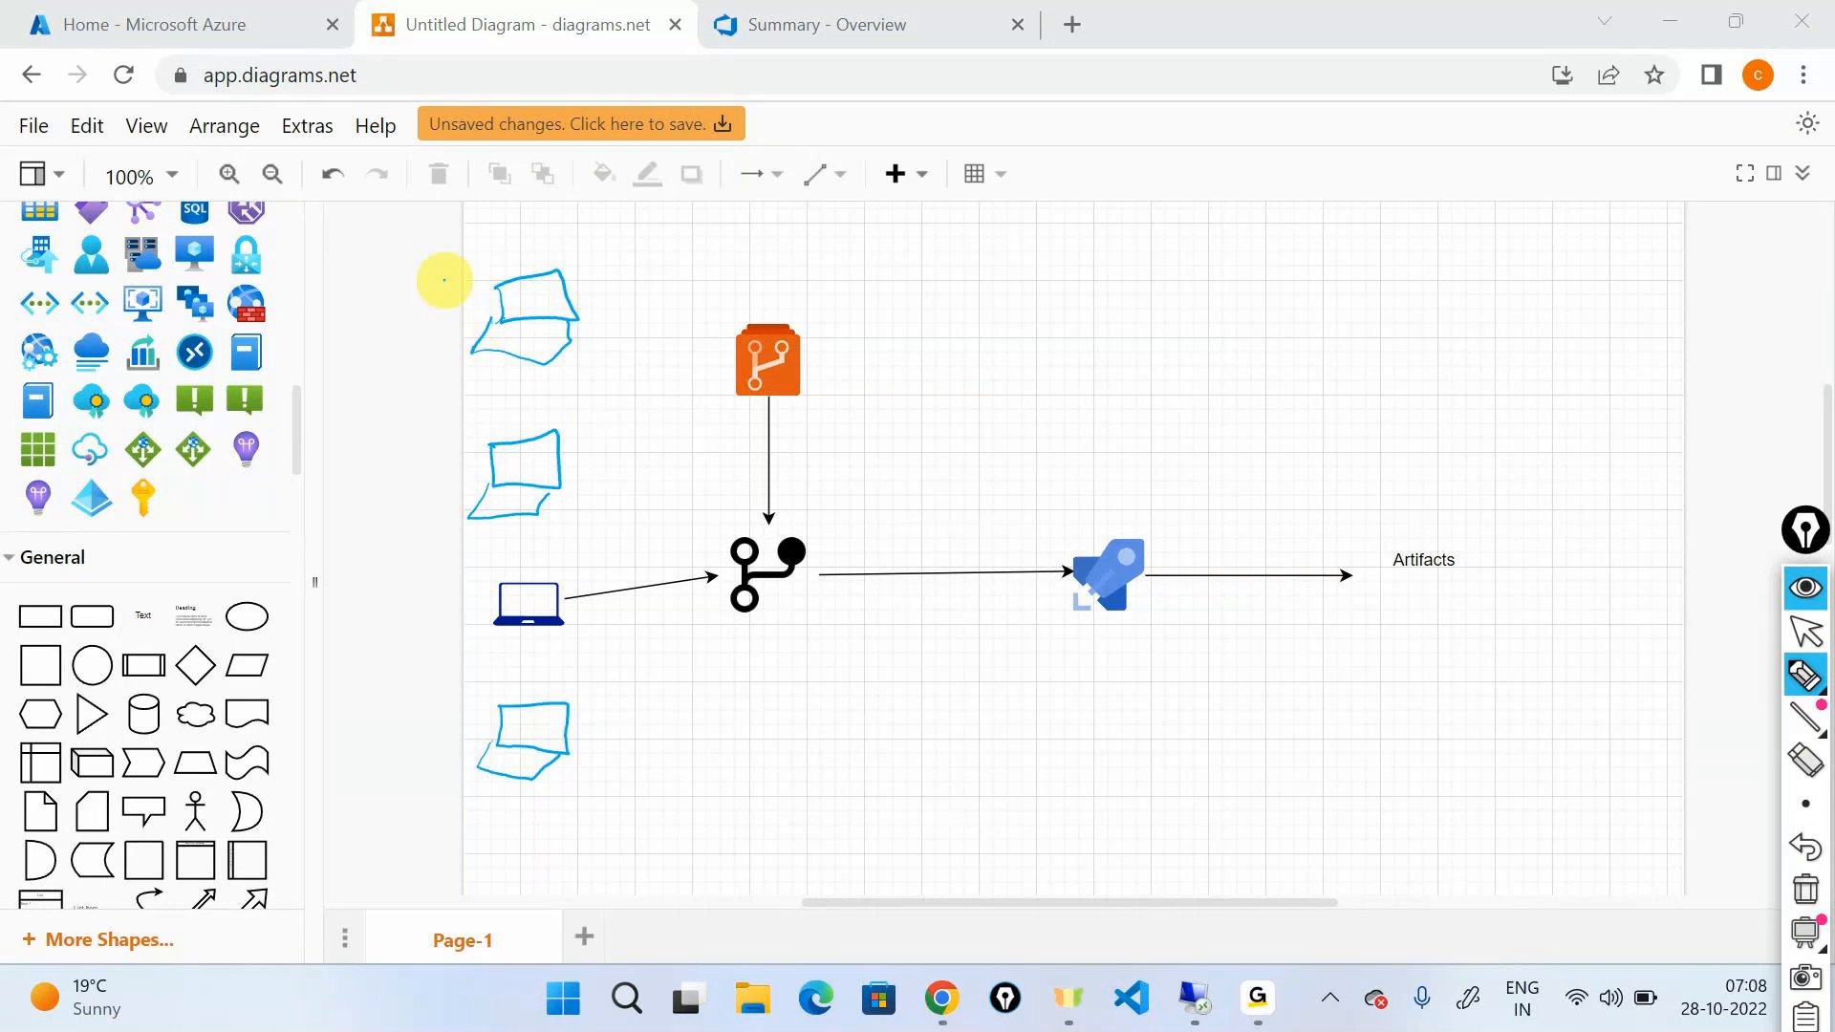
Step: Handwrite "1 hour" above the diagram and draw arrows from the three sketched laptops to the branch icon
mouse_move(918, 236)
mouse_down()
mouse_move(925, 266)
mouse_move(956, 266)
mouse_move(1064, 220)
mouse_up()
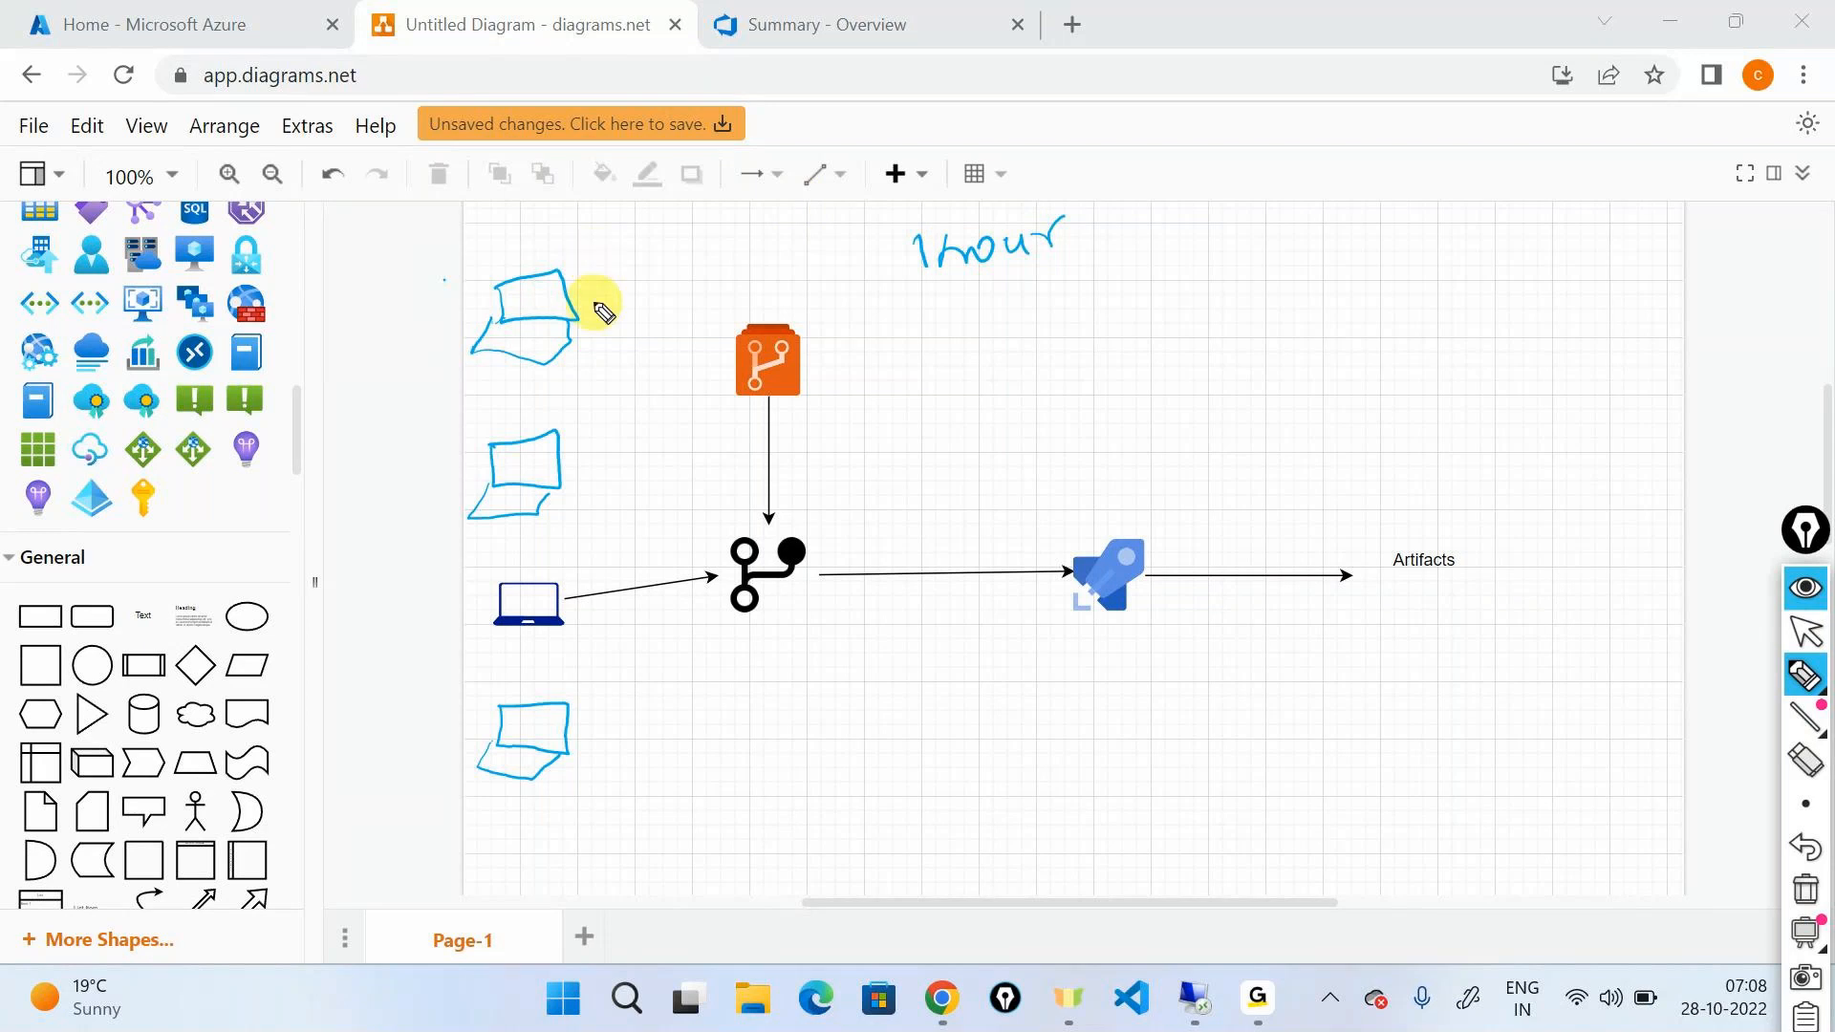
mouse_move(574, 304)
mouse_down()
mouse_move(729, 535)
mouse_move(738, 512)
mouse_up()
mouse_move(571, 478)
mouse_down()
mouse_move(703, 568)
mouse_move(694, 543)
mouse_up()
drag(570, 728, 717, 641)
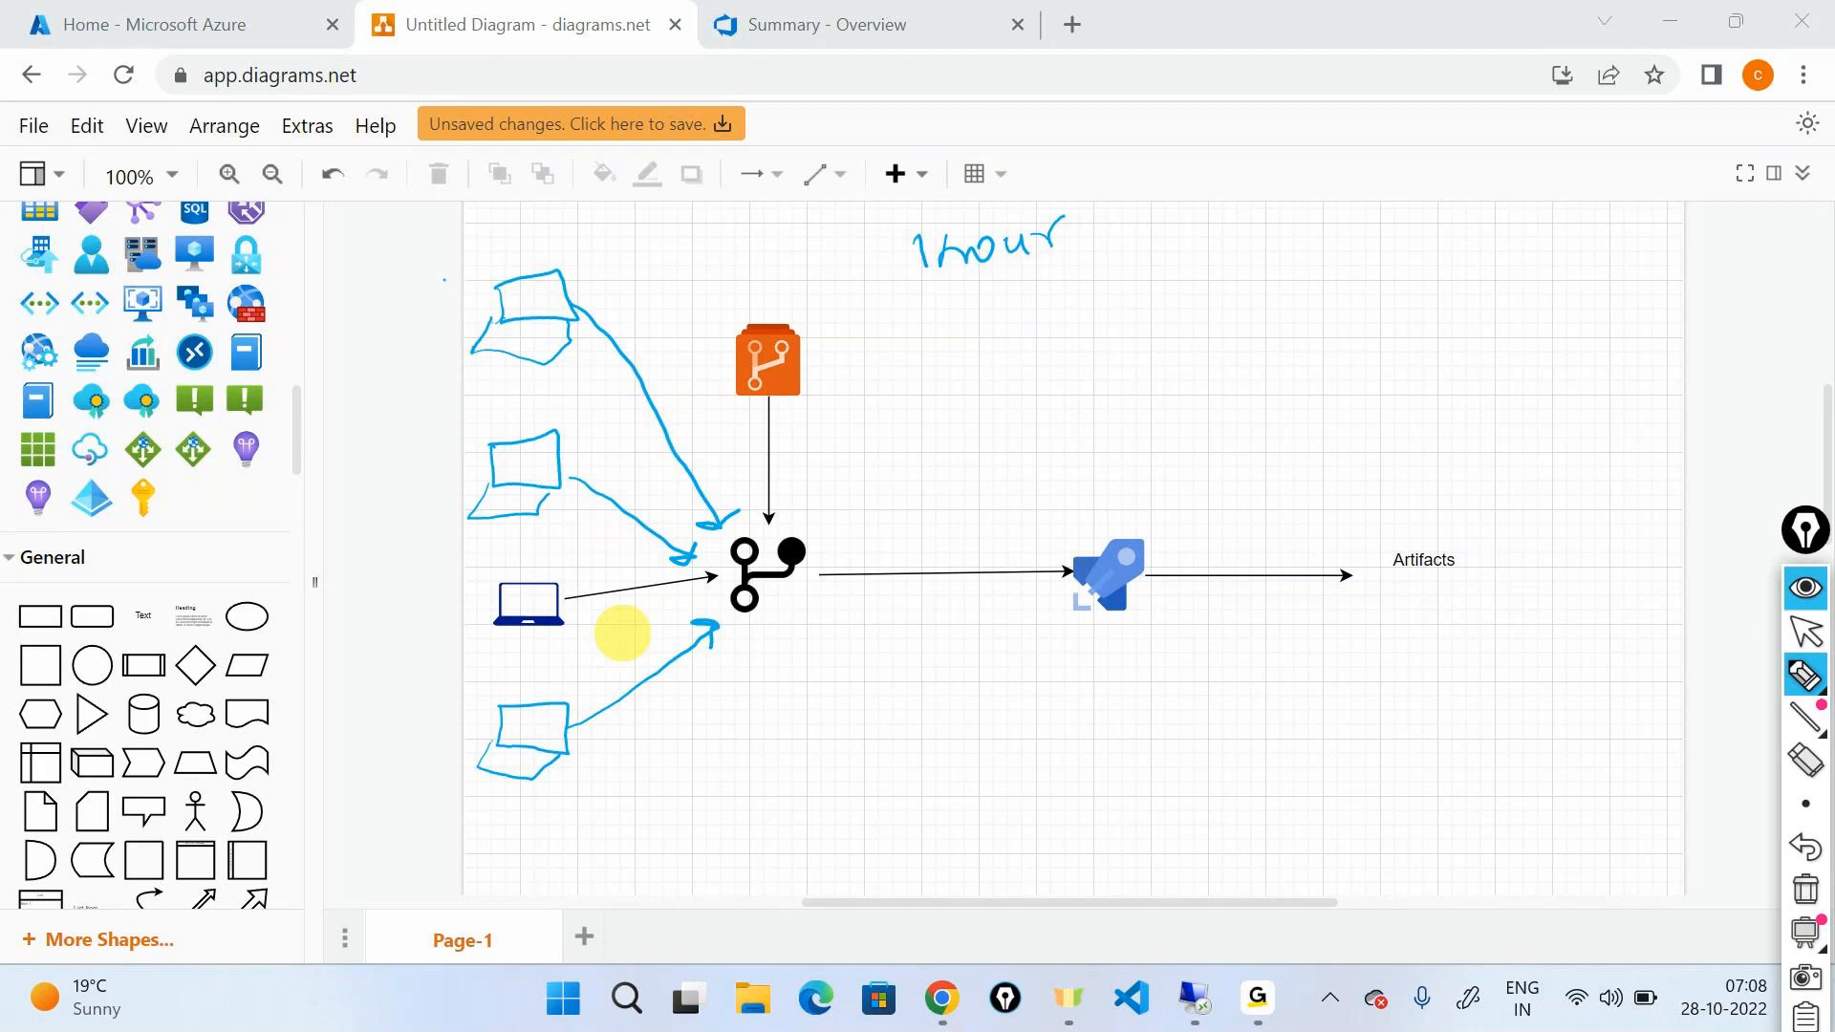
Step: Draw a freehand arrow from the branch icon to the pipelines icon and circle the pipelines icon
mouse_move(815, 616)
mouse_down()
mouse_move(1037, 599)
mouse_move(1015, 616)
mouse_up()
drag(1127, 514, 1159, 520)
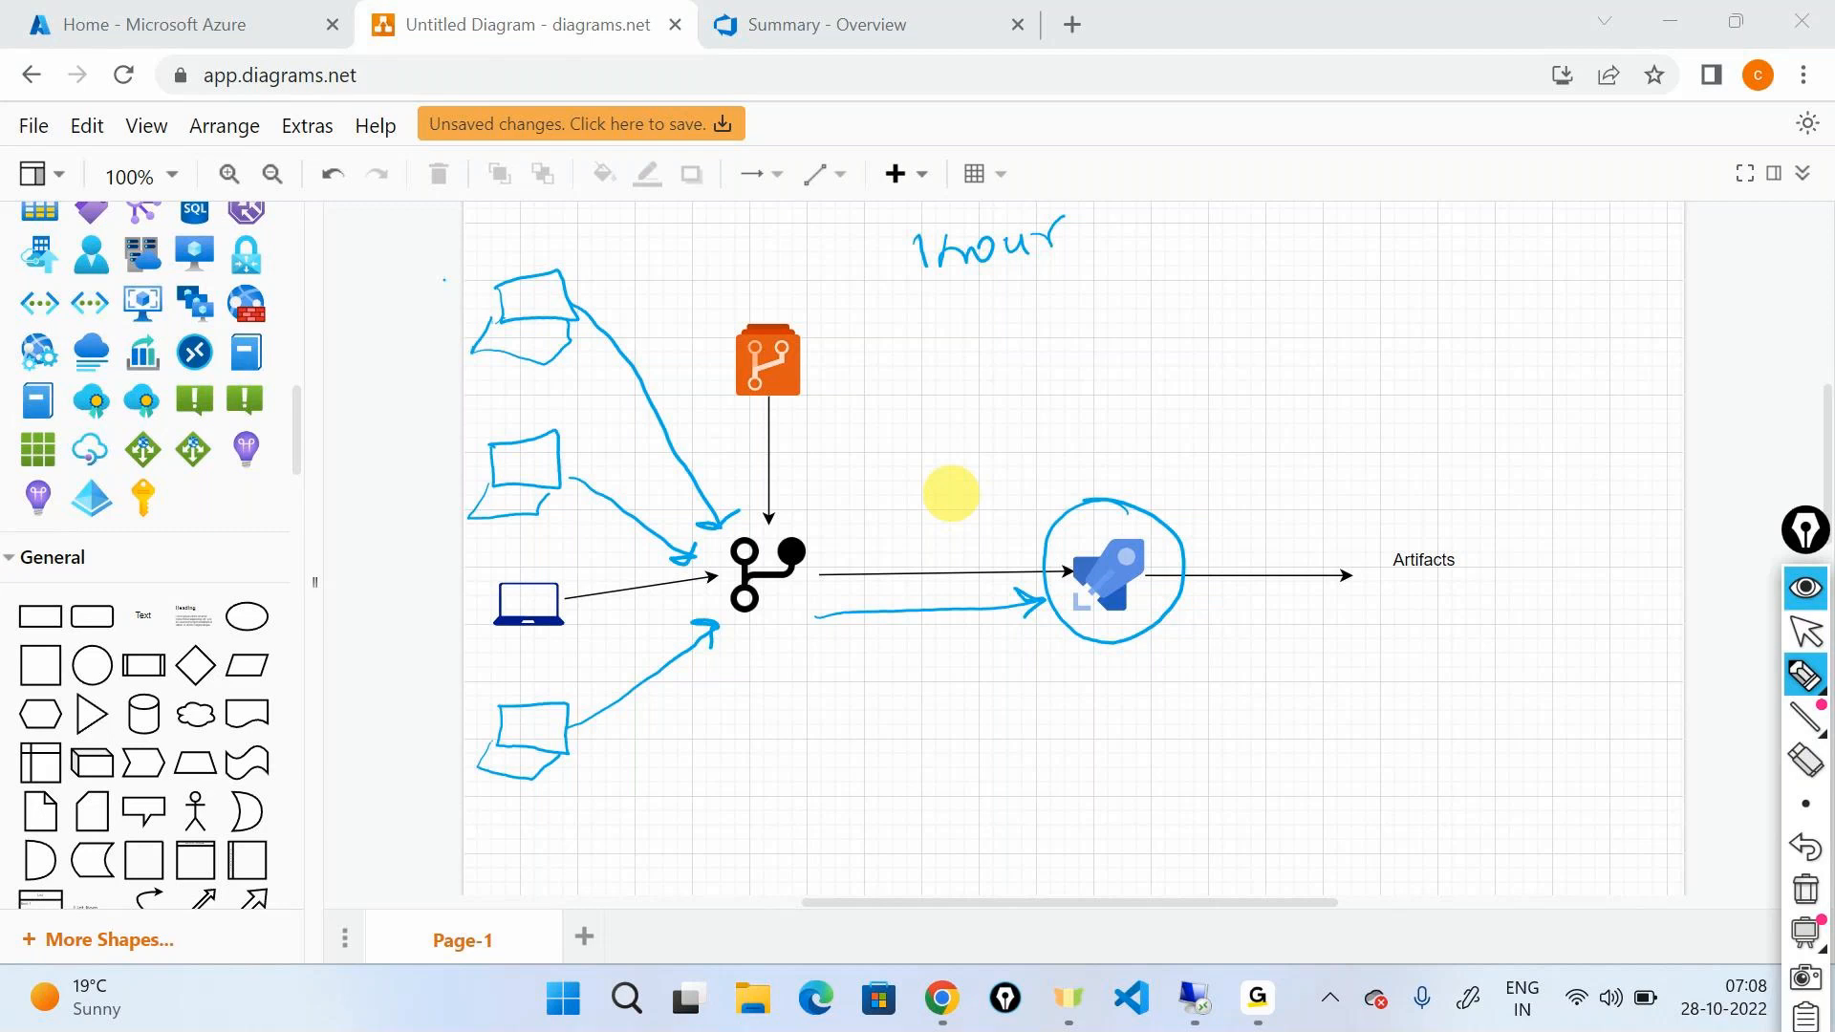
click(1794, 595)
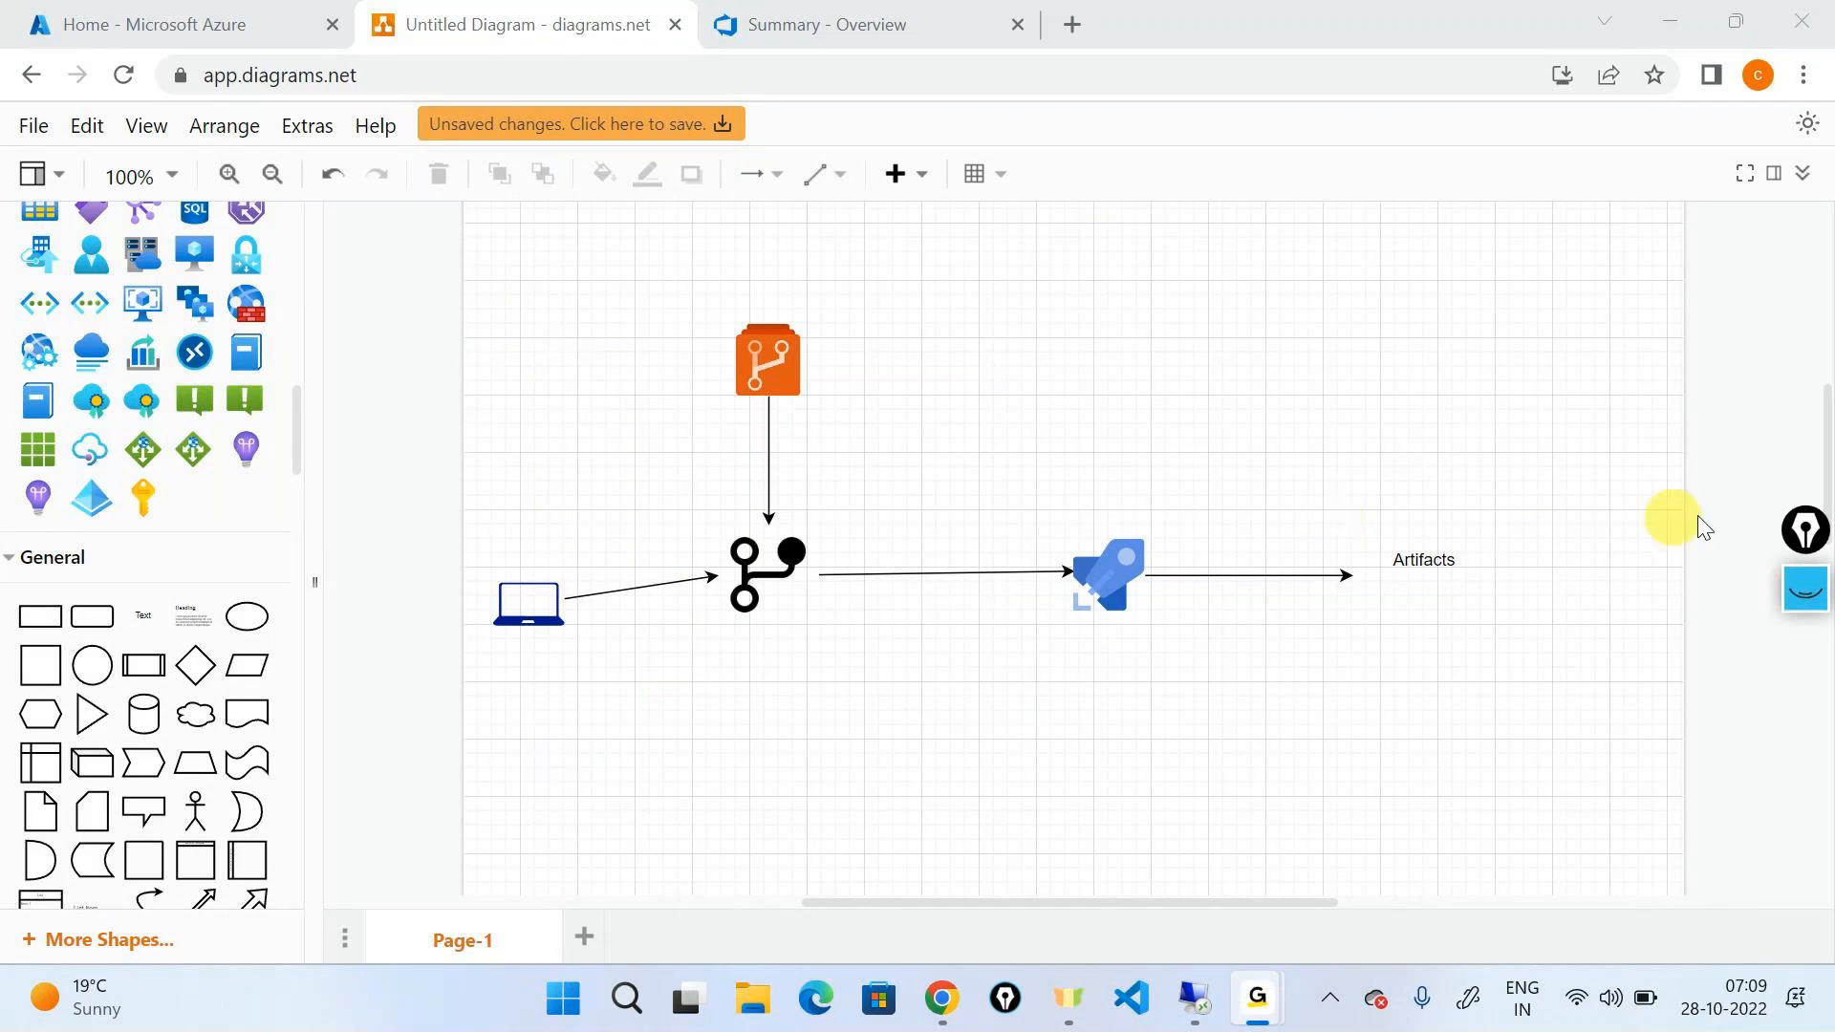
click(1793, 592)
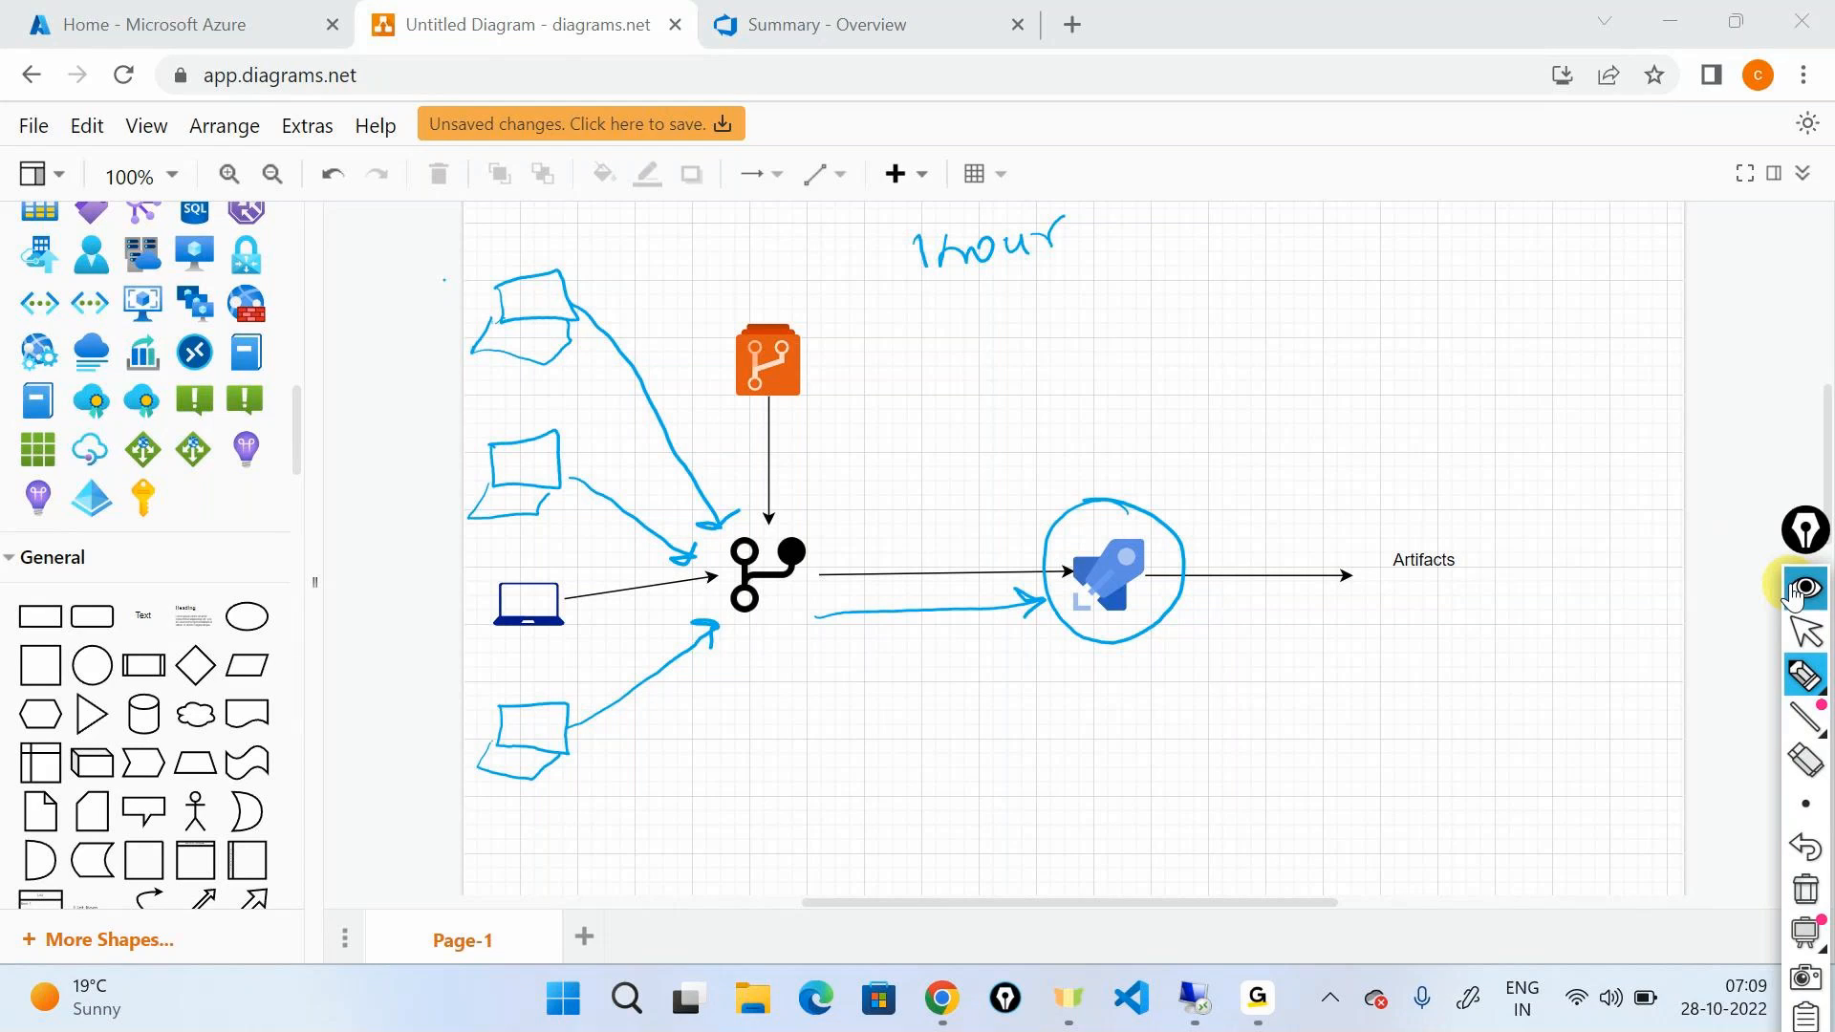
click(1793, 593)
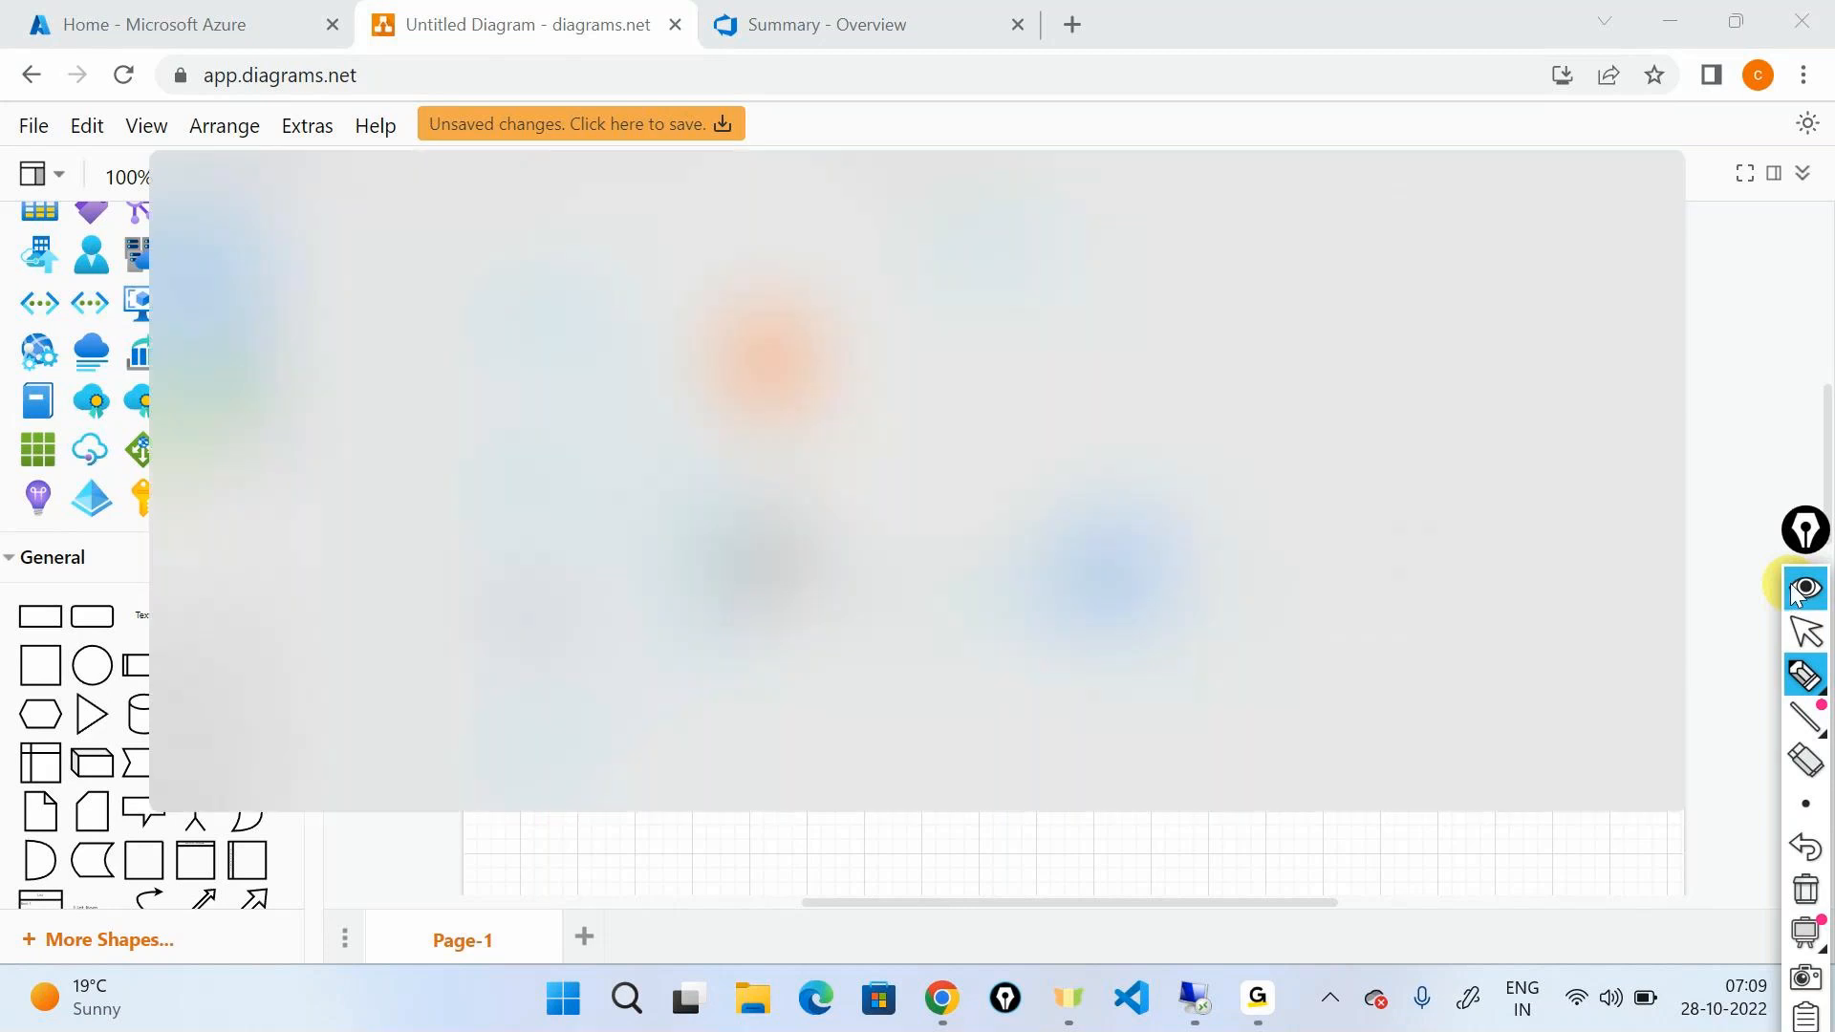
key(alt+Tab)
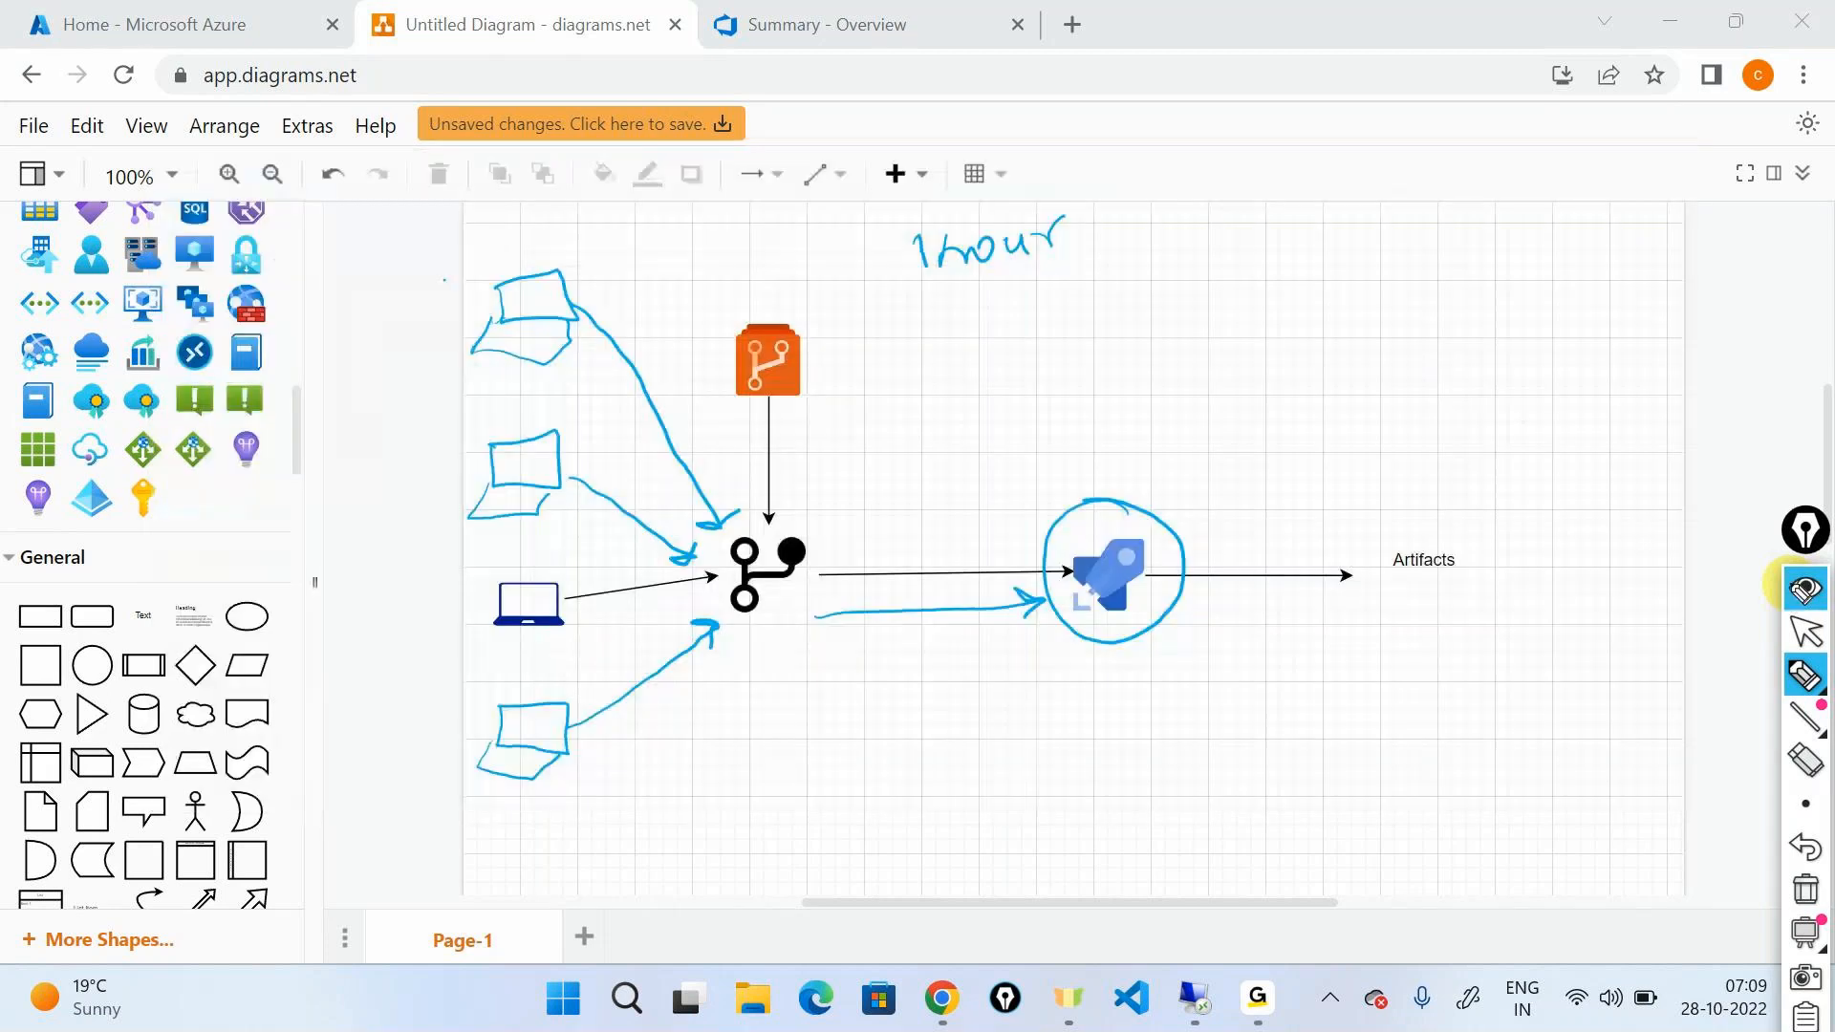
key(alt+Tab)
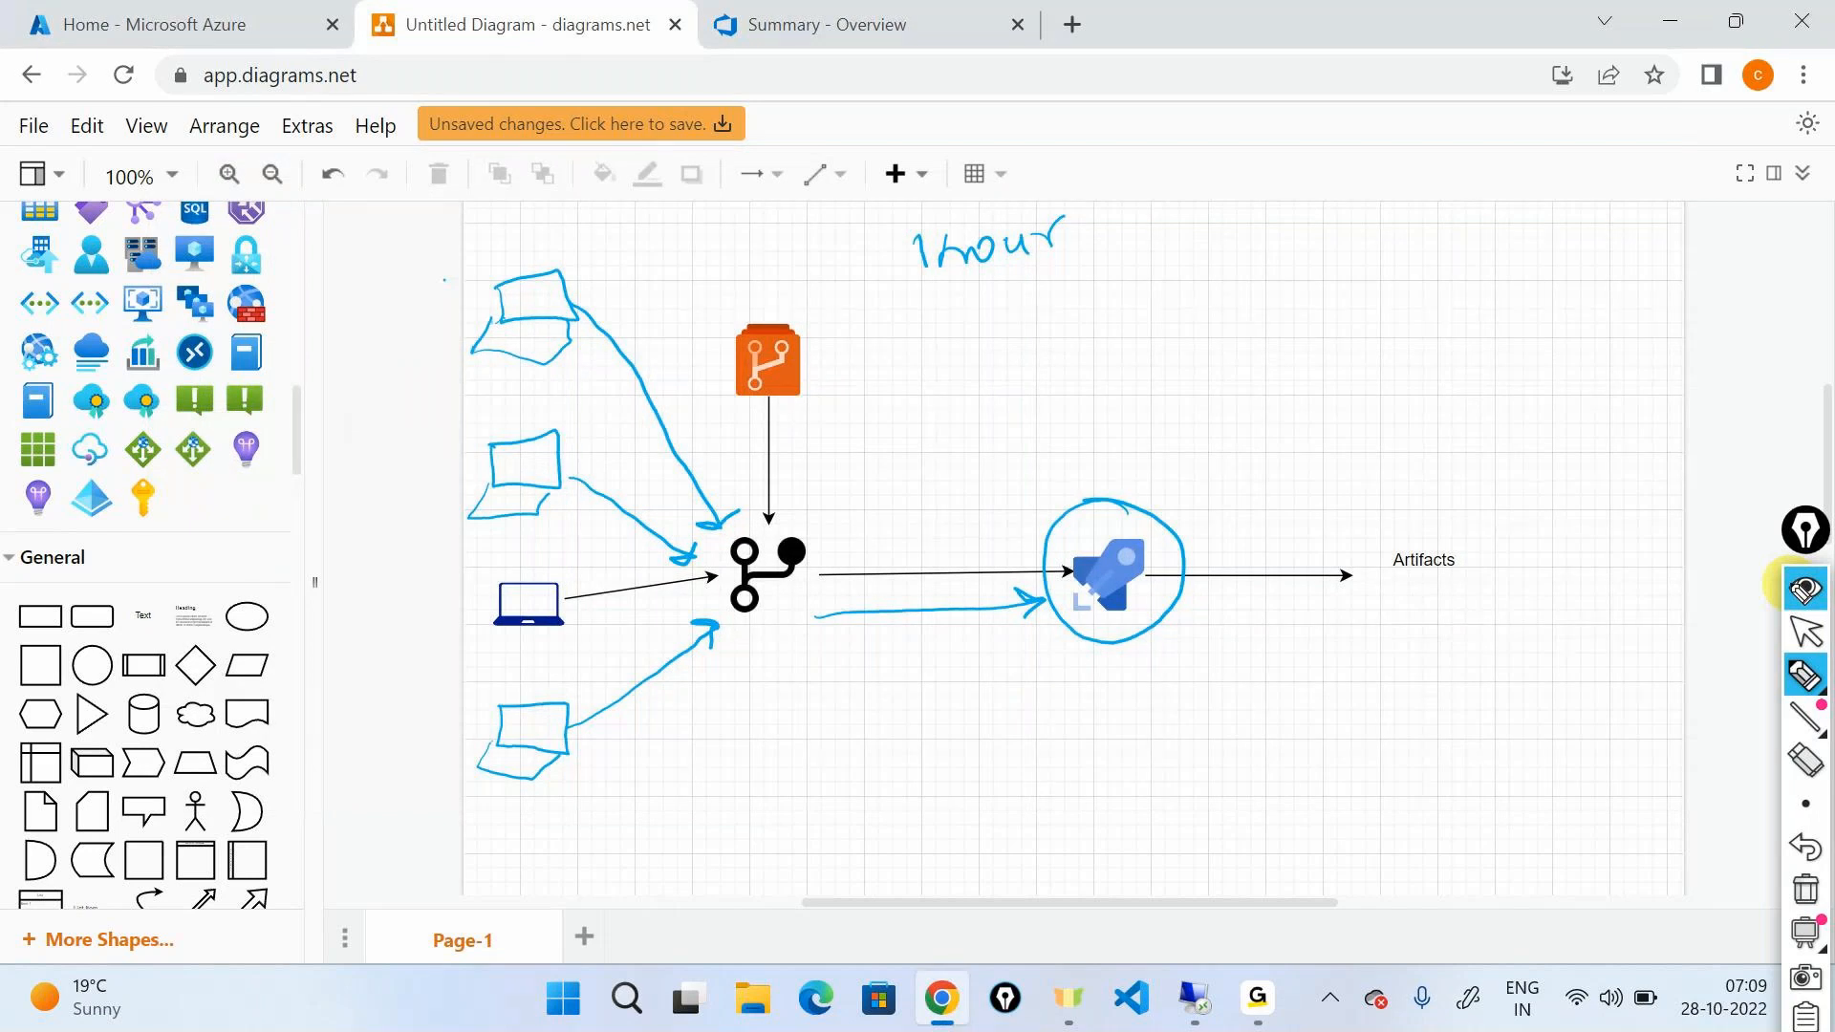
Step: Draw a curved arrow from the pipelines icon to a box around Artifacts, and sketch two laptops at the bottom with arrows to the branch icon
mouse_move(1172, 514)
mouse_down()
mouse_move(1421, 500)
mouse_move(1377, 588)
mouse_move(1466, 541)
mouse_up()
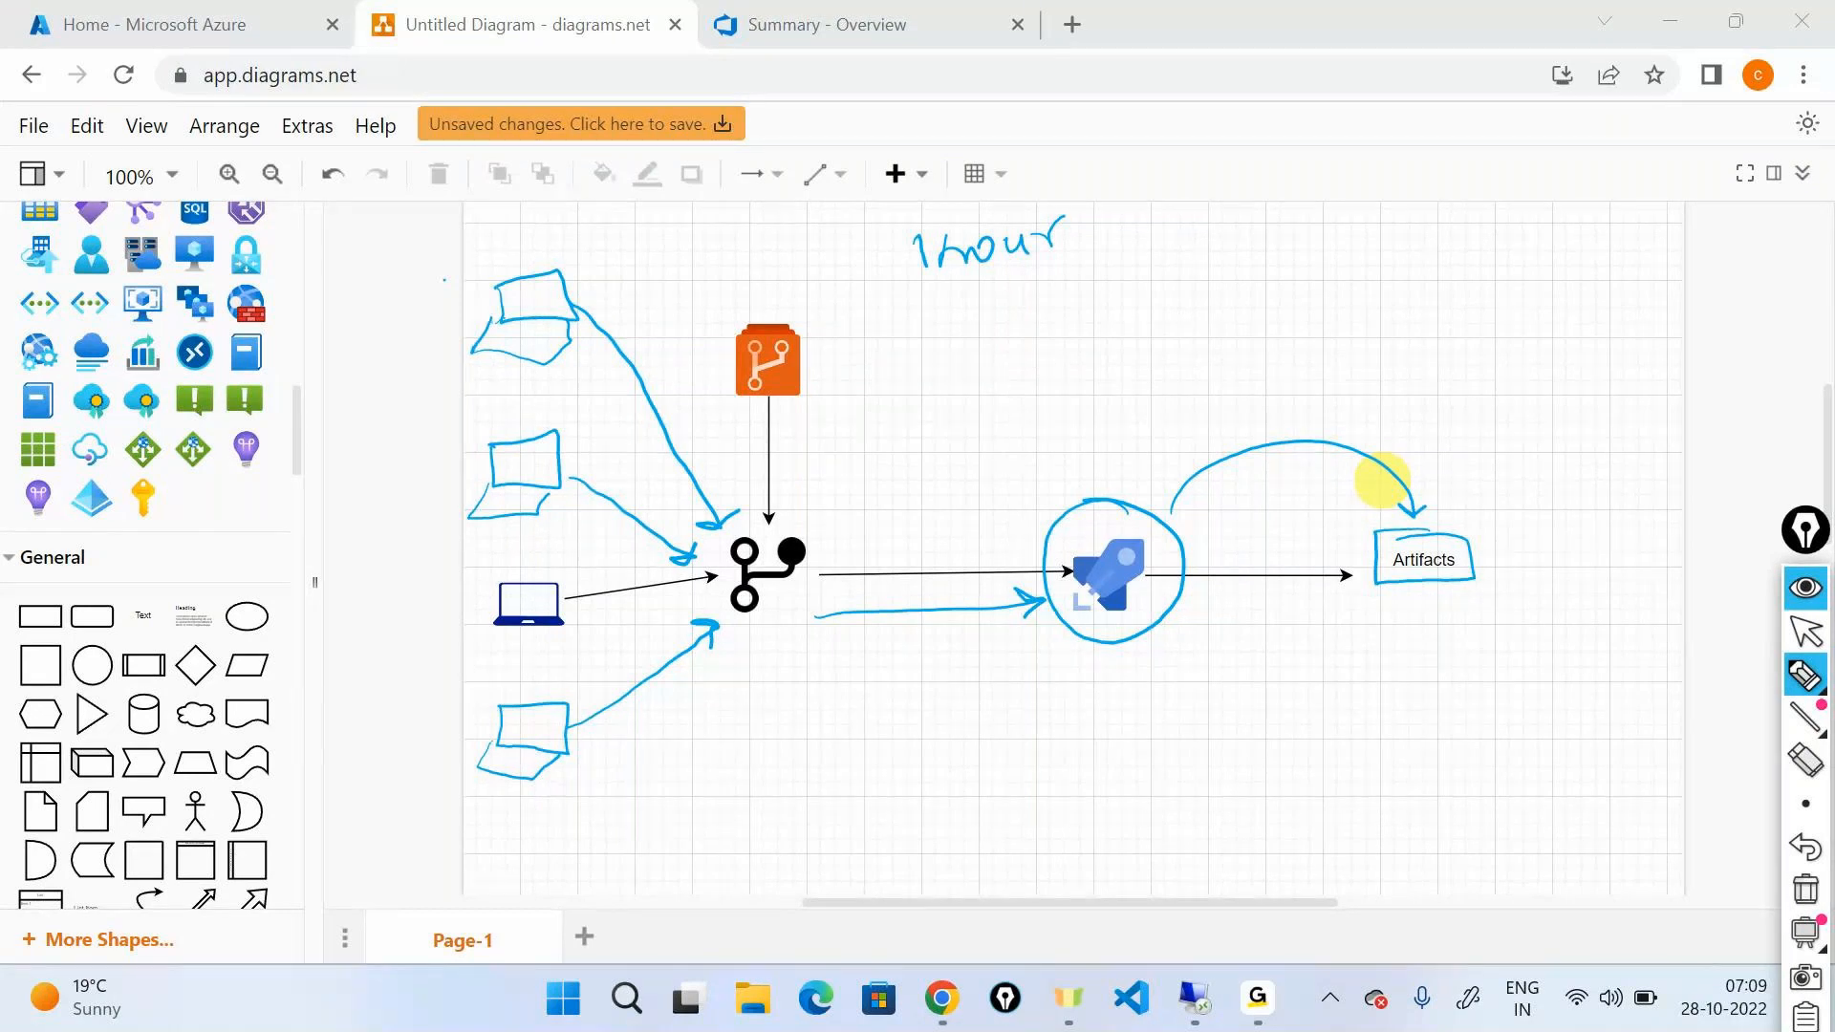
mouse_move(585, 807)
mouse_down()
mouse_move(598, 828)
mouse_move(650, 783)
mouse_move(579, 794)
mouse_up()
drag(615, 855, 681, 838)
mouse_move(750, 767)
mouse_down()
mouse_move(807, 740)
mouse_move(751, 762)
mouse_up()
mouse_move(764, 812)
mouse_down()
mouse_move(758, 860)
mouse_move(843, 824)
mouse_up()
drag(659, 774, 724, 652)
drag(783, 734, 768, 631)
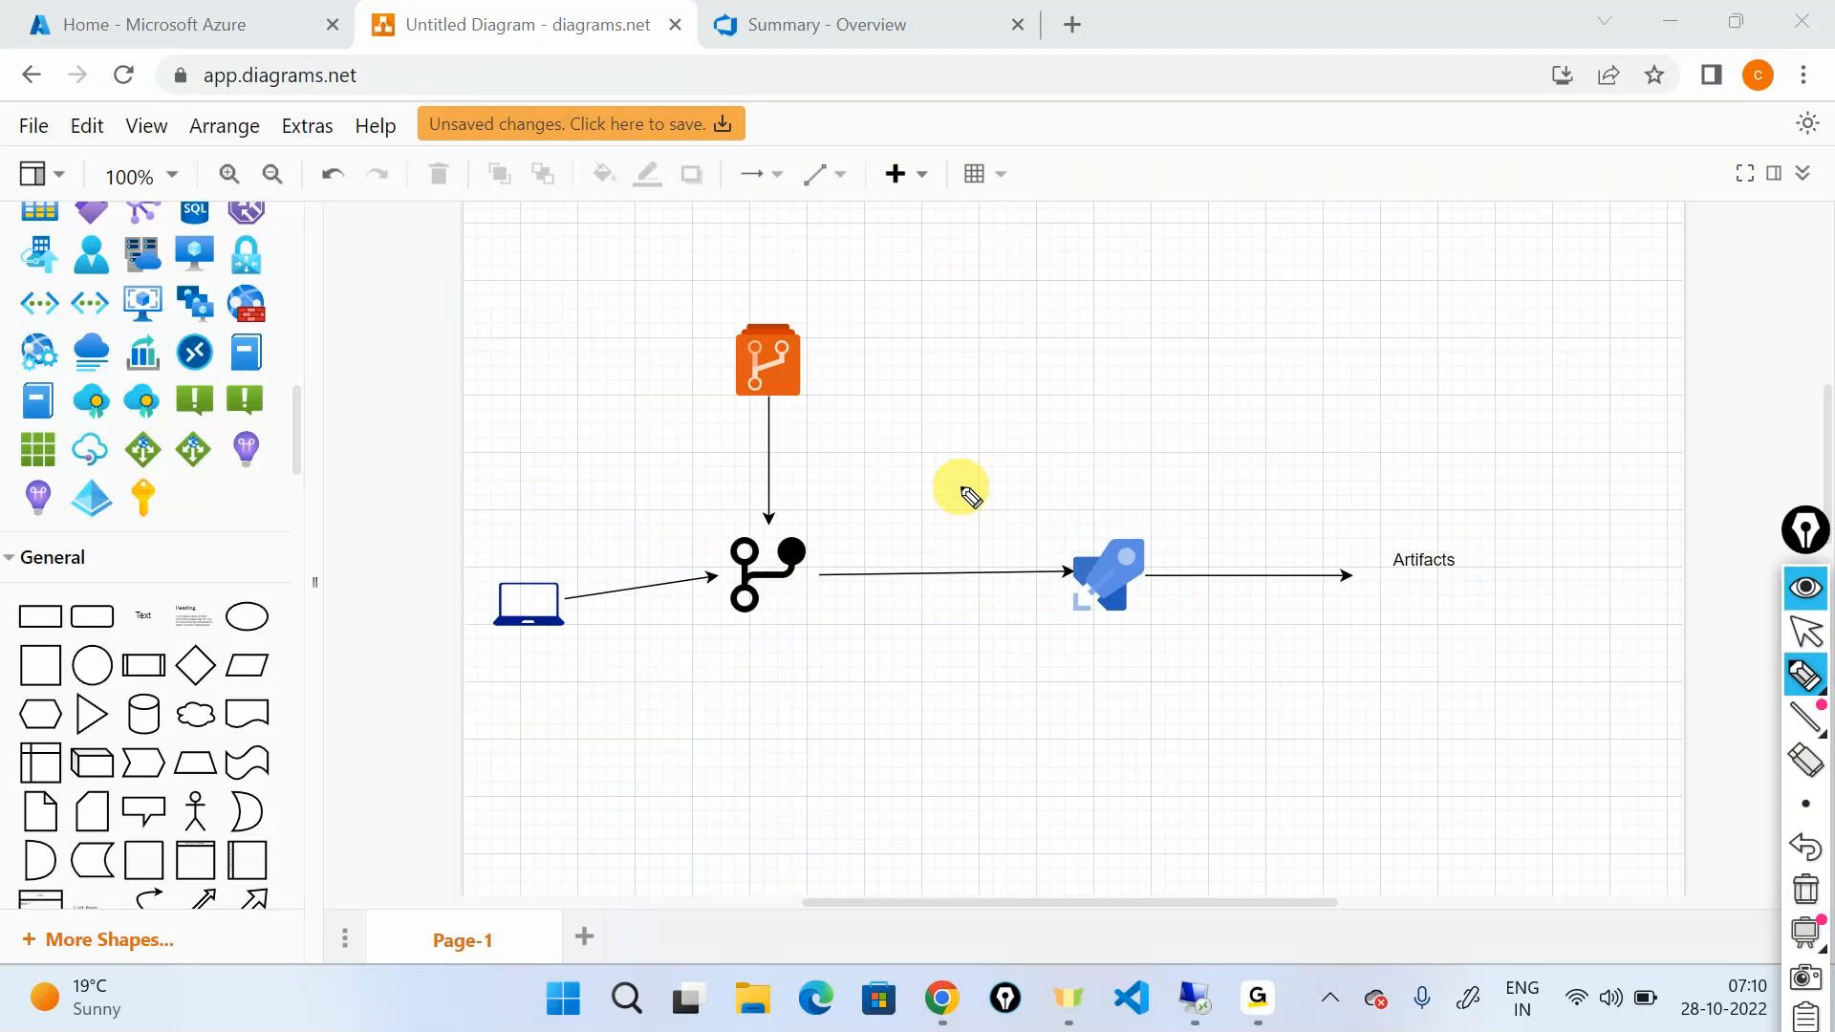
Step: Handwrite "1 hour = 100 PR's" in ink above the diagram
mouse_move(1016, 258)
mouse_down()
mouse_move(1022, 290)
mouse_move(1137, 289)
mouse_move(1154, 256)
mouse_move(1245, 263)
mouse_up()
drag(1198, 274, 1301, 283)
drag(1330, 248, 1359, 249)
mouse_move(1441, 242)
mouse_down()
mouse_move(1505, 265)
mouse_move(1528, 246)
mouse_move(1516, 210)
mouse_up()
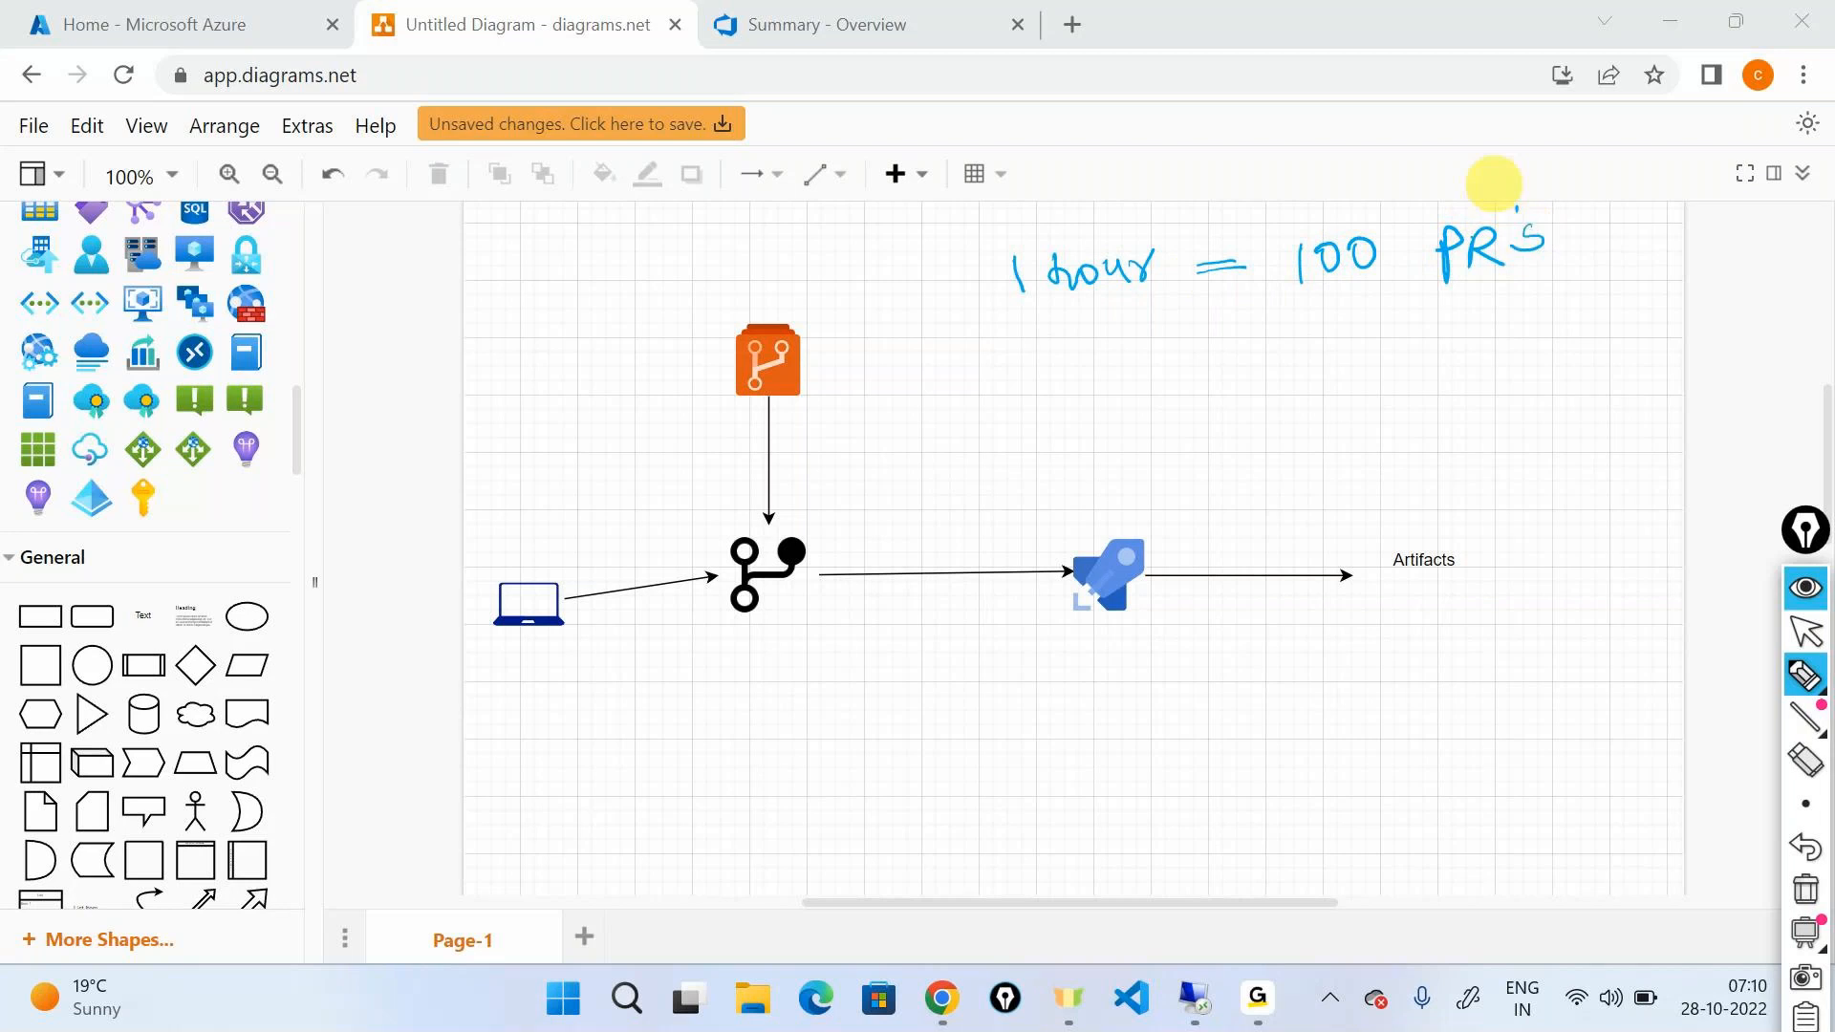
Step: Circle the pipelines icon and draw an arrow from it to the handwritten note "100 times = 10 x 100"
mouse_move(1118, 506)
mouse_down()
mouse_move(1106, 689)
mouse_move(1180, 519)
mouse_move(1224, 461)
mouse_move(1219, 480)
mouse_move(1260, 468)
mouse_move(1288, 421)
mouse_up()
drag(1324, 414, 1365, 446)
mouse_move(1350, 409)
mouse_down()
mouse_move(1376, 403)
mouse_move(1379, 437)
mouse_up()
drag(1376, 393, 1378, 396)
drag(1393, 432, 1500, 382)
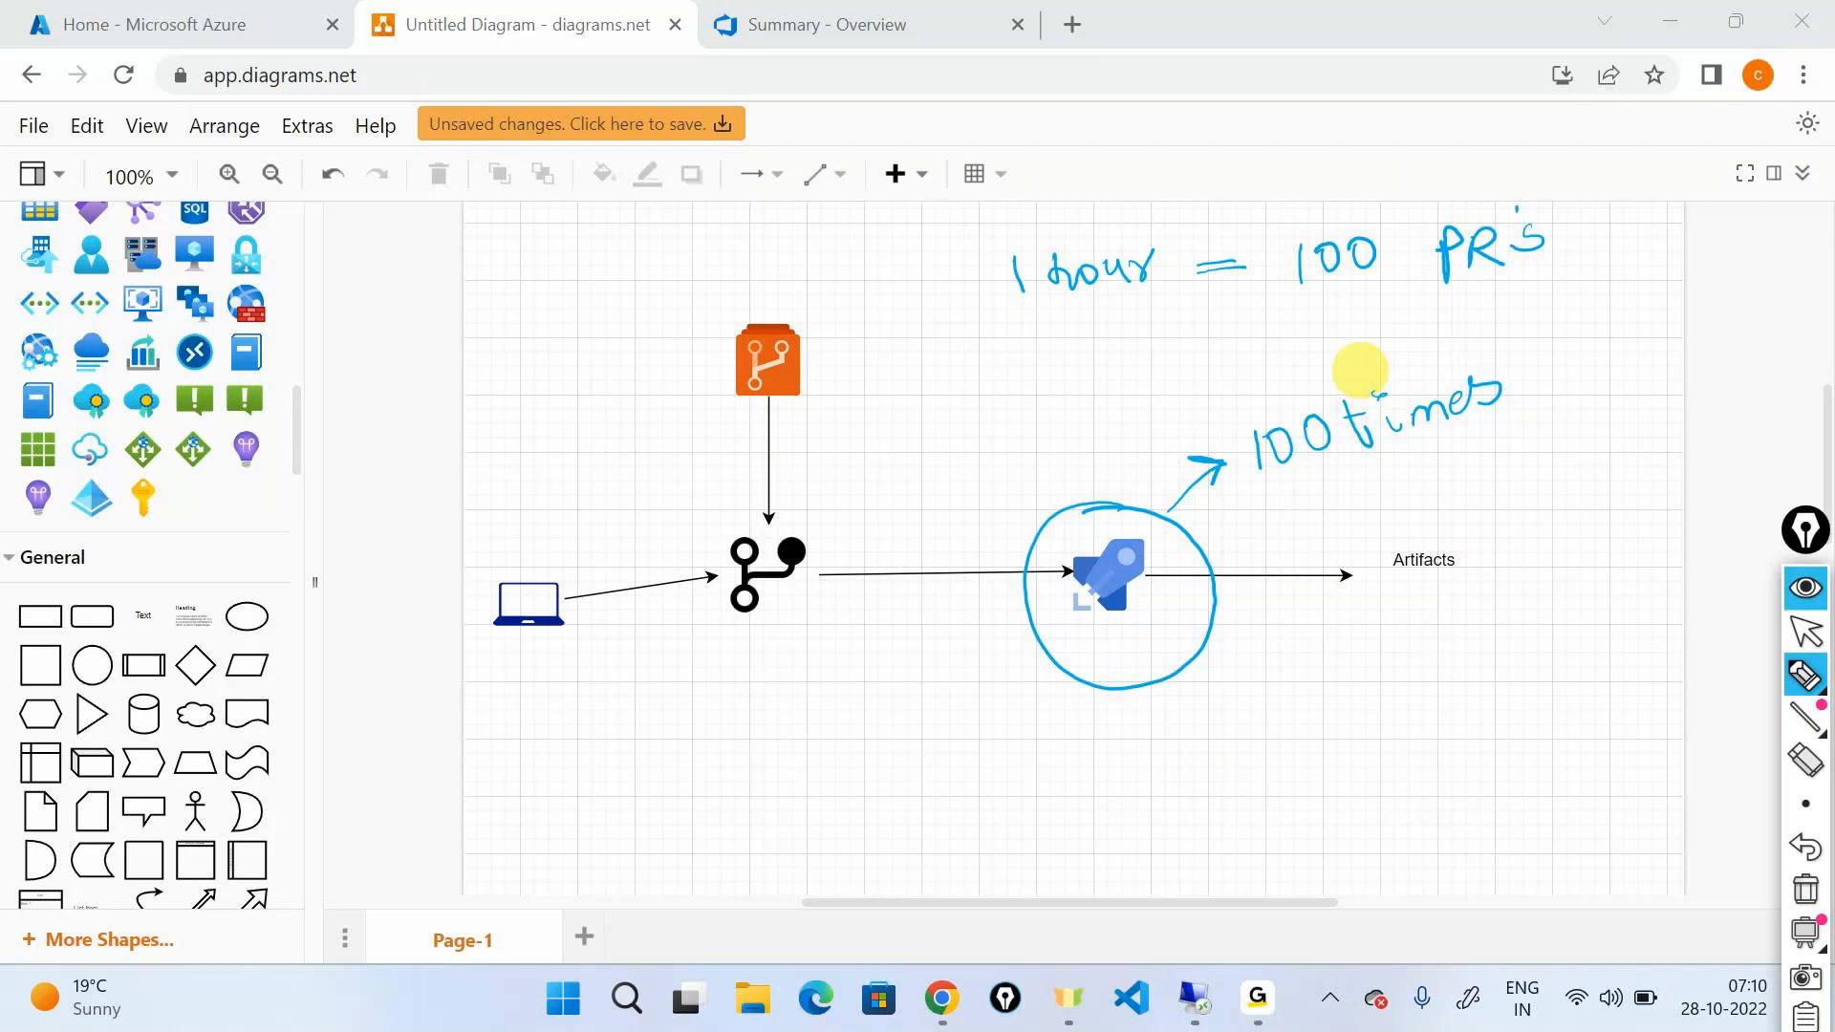
drag(1545, 368, 1578, 361)
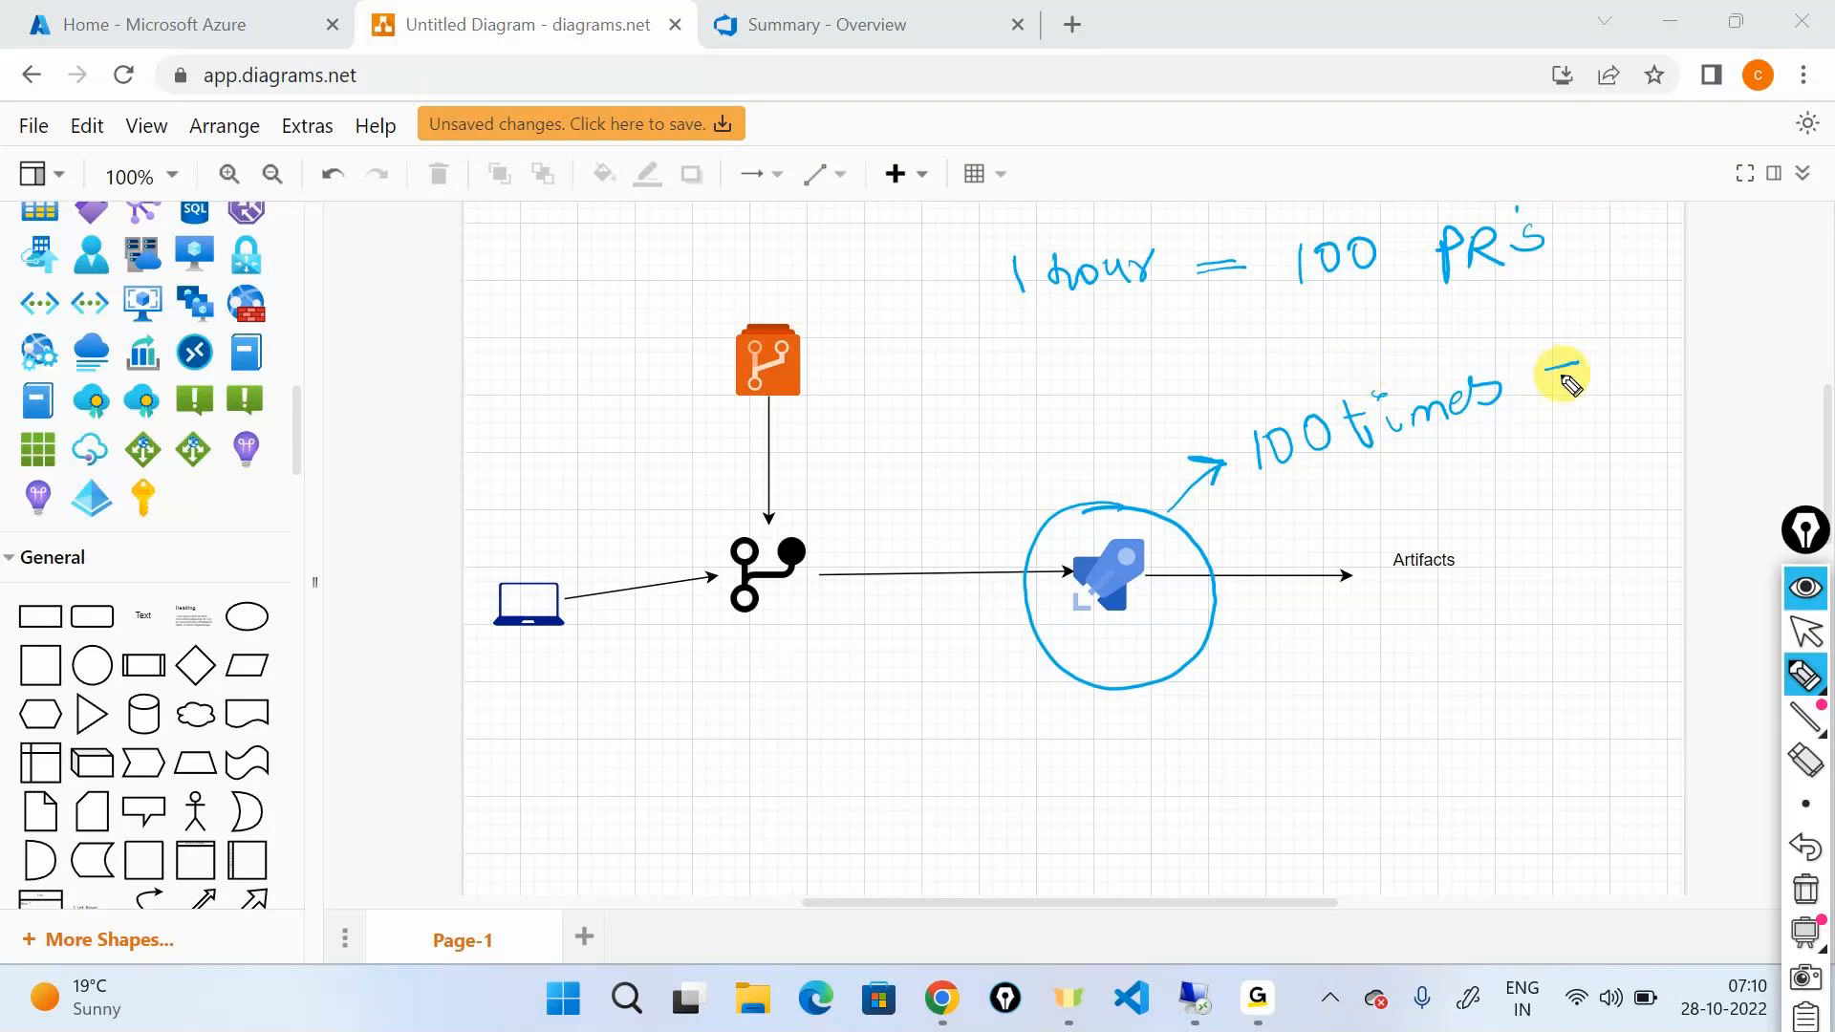
drag(1553, 382, 1622, 379)
mouse_move(1638, 336)
mouse_down()
mouse_move(1651, 357)
mouse_move(1640, 337)
mouse_up()
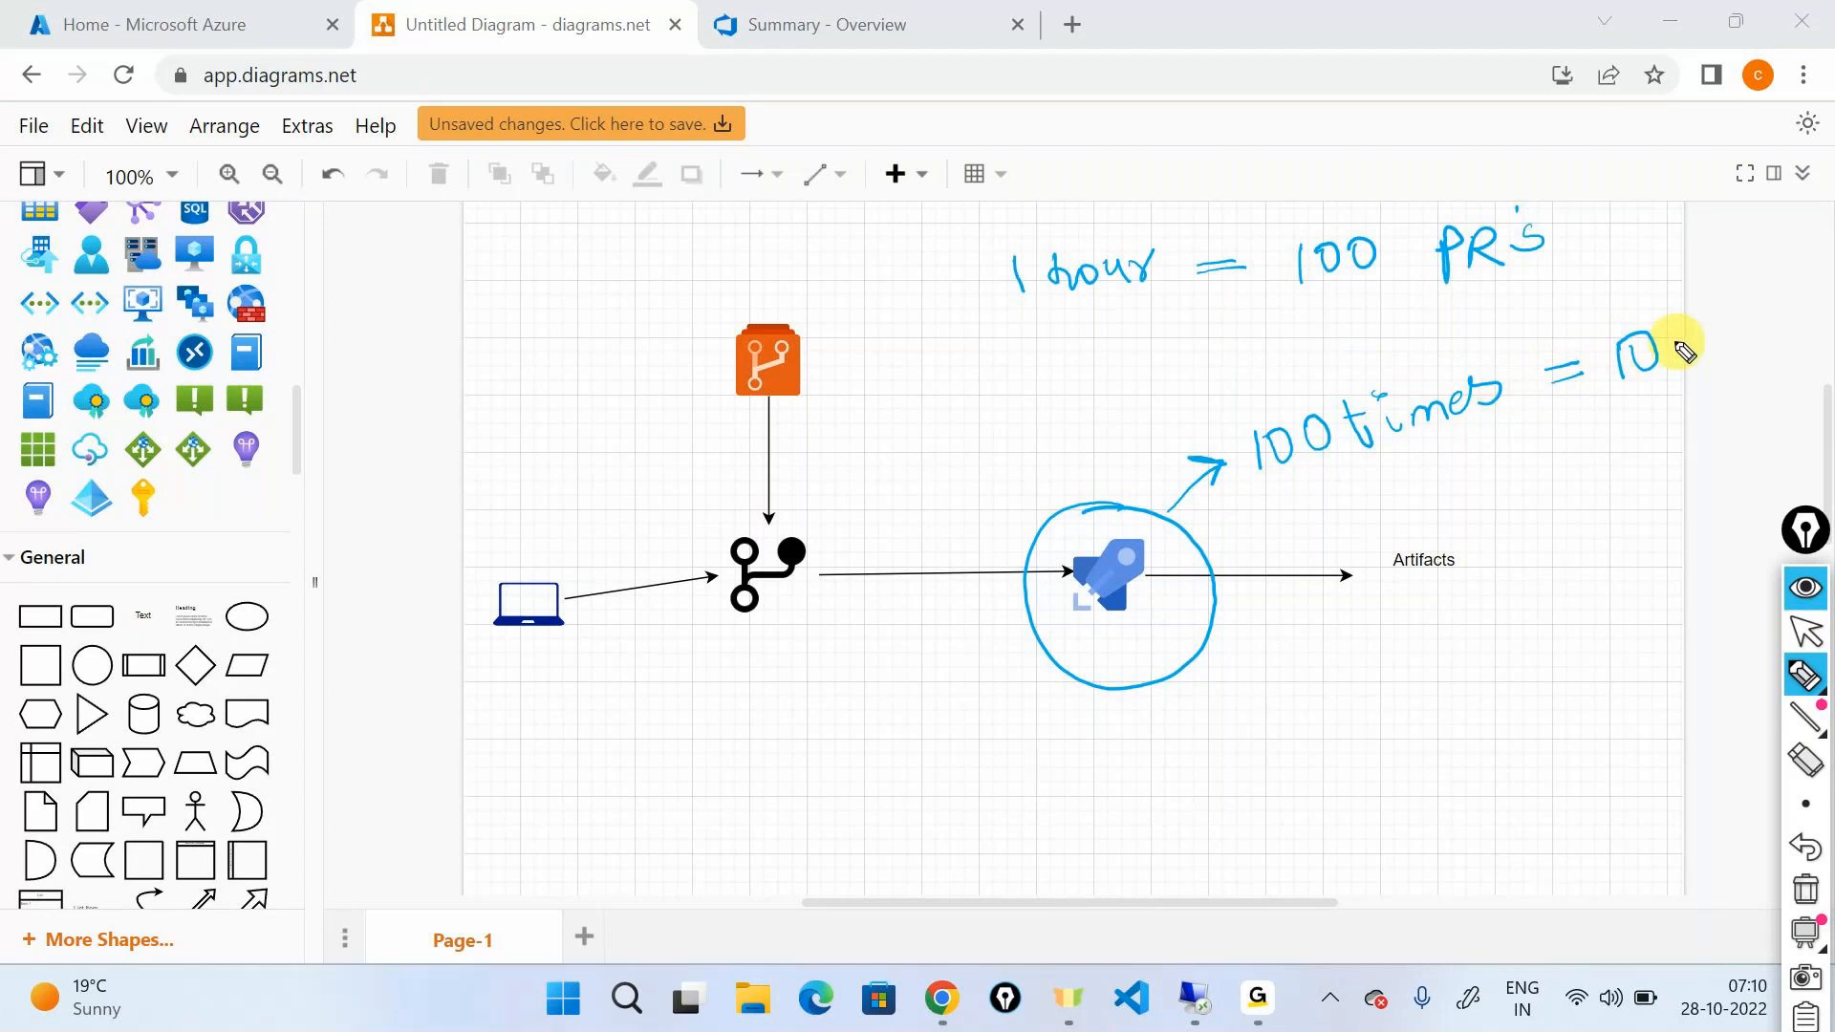
drag(1688, 334, 1711, 358)
mouse_move(1711, 333)
mouse_down()
mouse_move(1687, 359)
mouse_move(1751, 318)
mouse_up()
drag(1785, 298, 1783, 301)
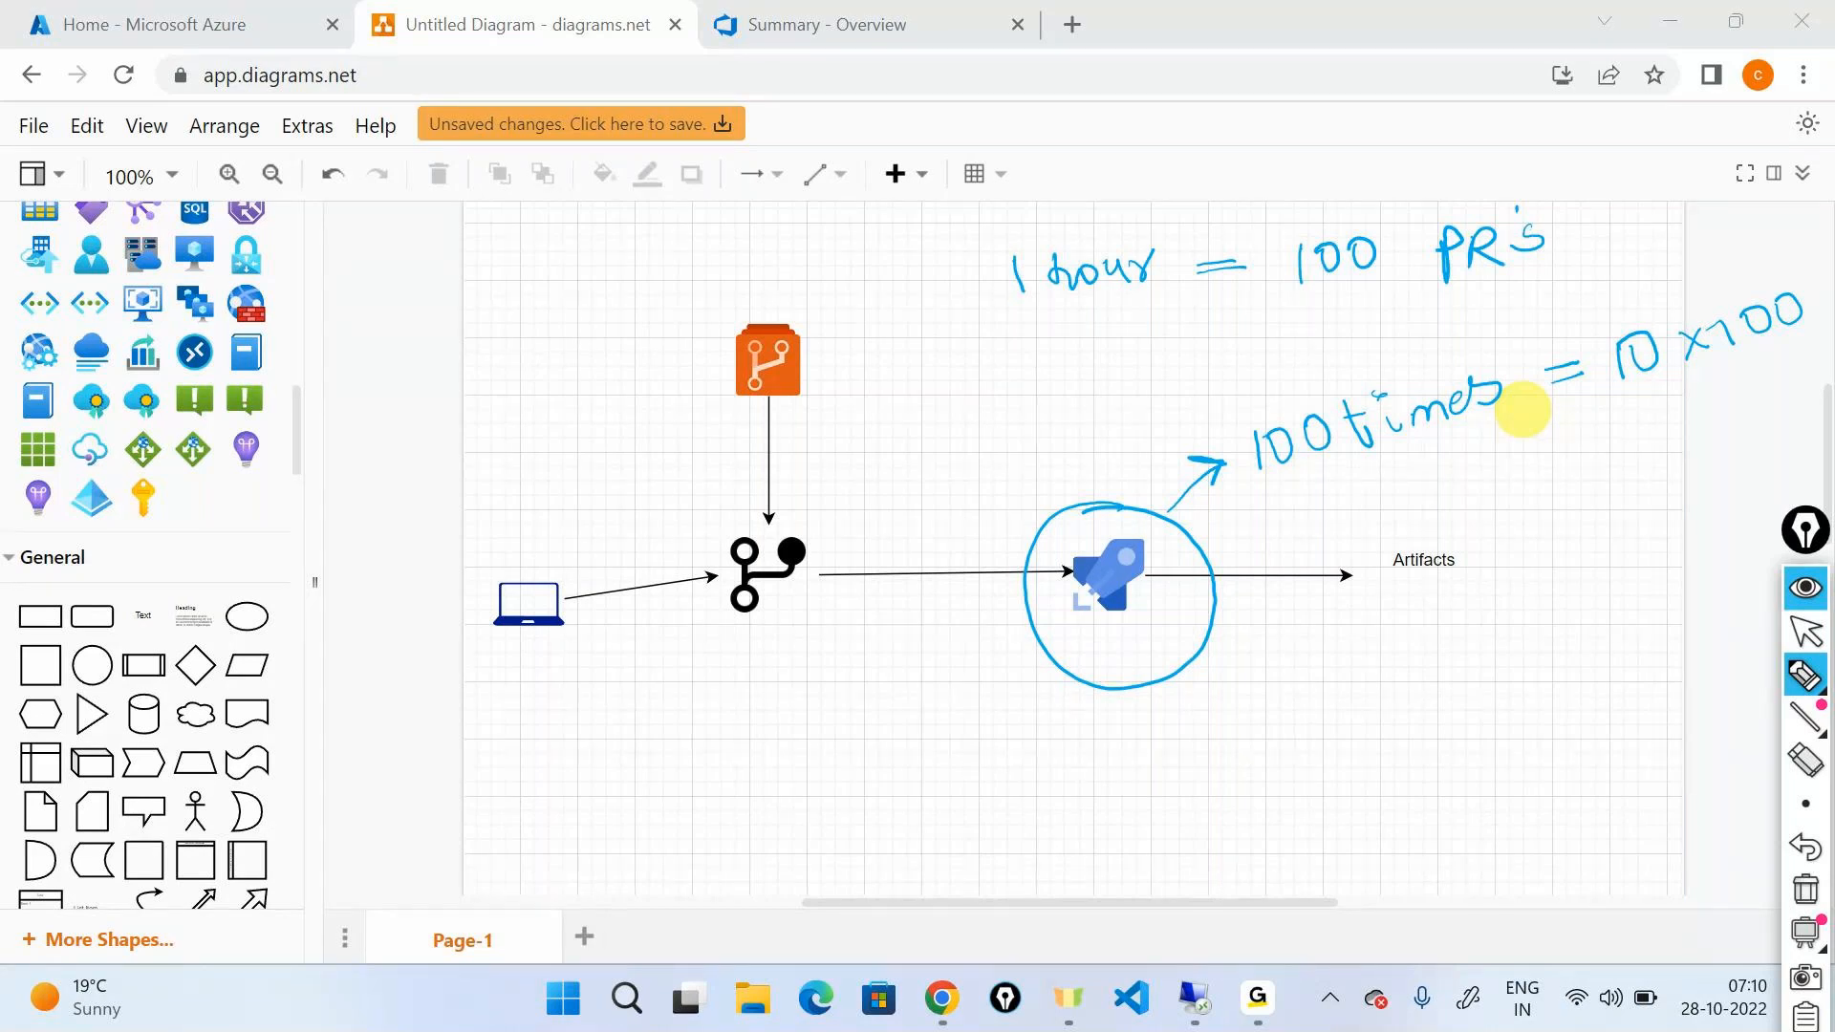
Step: Draw an arrow from below the branch icon towards the pipelines icon and handwrite "1st → Queue" and "2nd → Queue" beneath Artifacts
drag(755, 644, 973, 681)
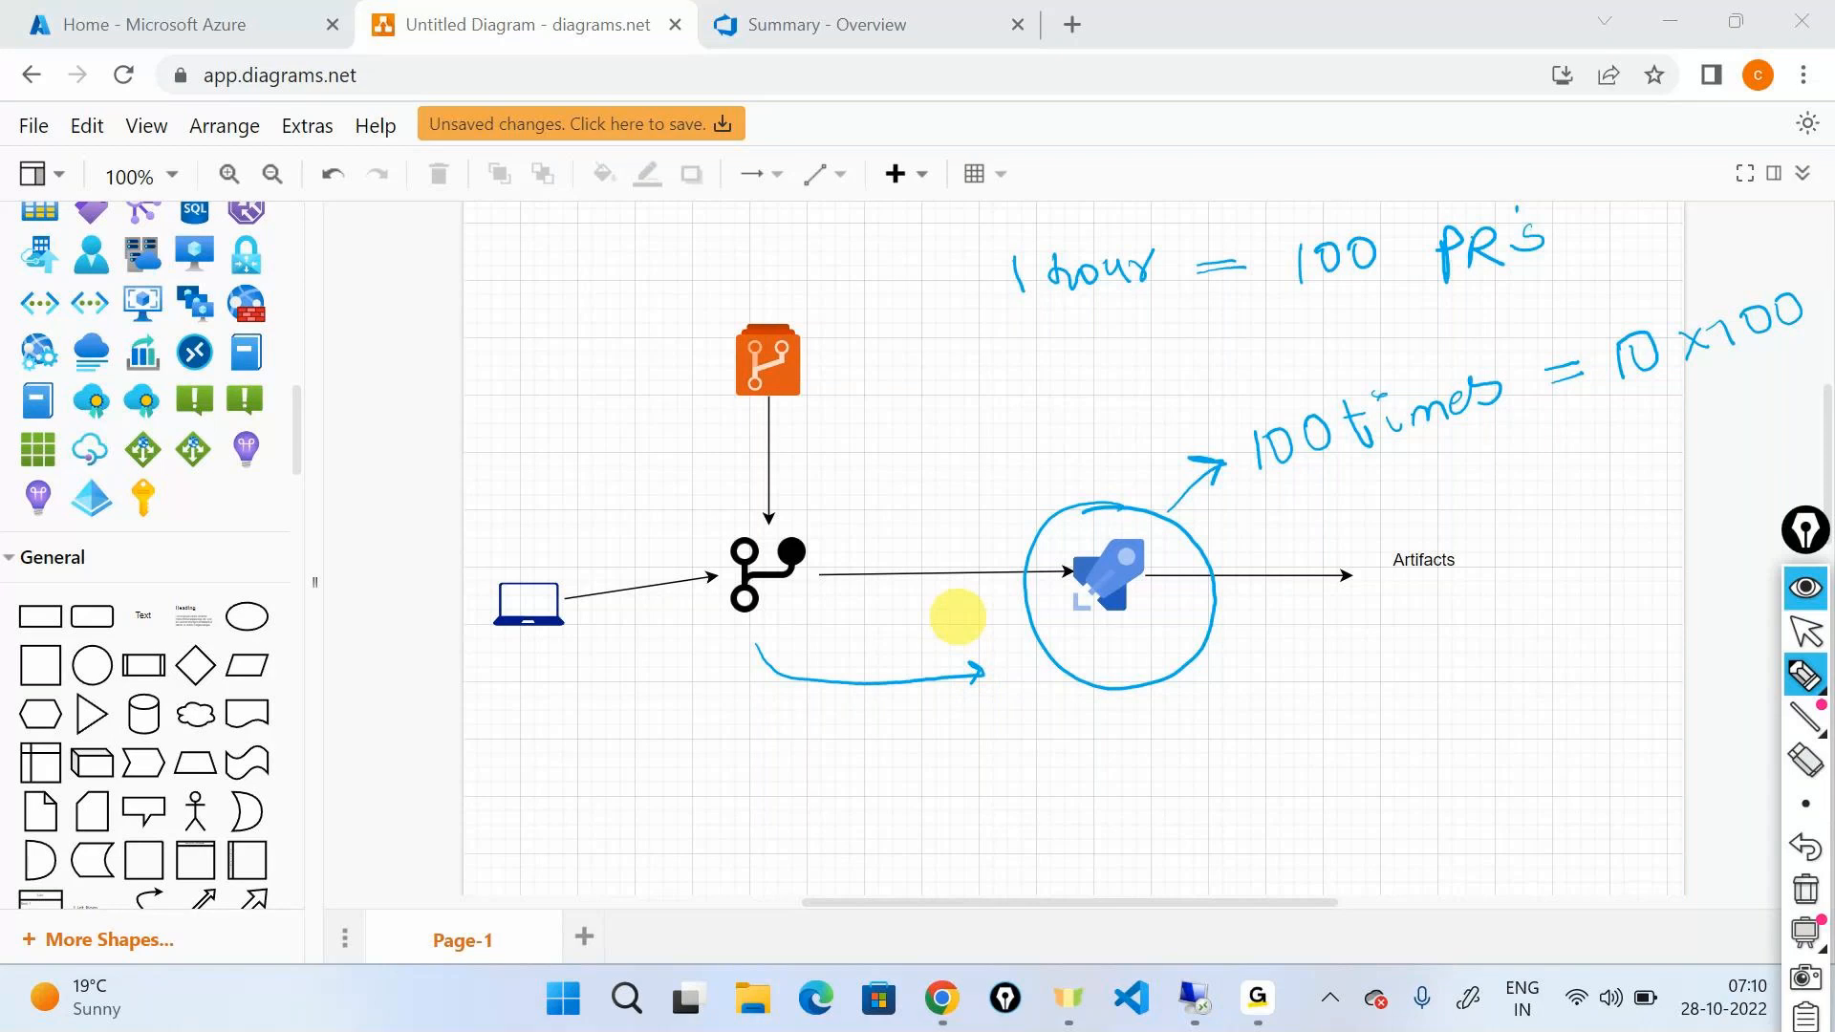
mouse_move(1241, 681)
mouse_down()
mouse_move(1239, 729)
mouse_move(1241, 674)
mouse_up()
mouse_move(1261, 638)
mouse_down()
mouse_move(1260, 669)
mouse_move(1277, 655)
mouse_move(1387, 684)
mouse_move(1377, 696)
mouse_up()
click(1295, 692)
mouse_move(1467, 677)
mouse_down()
mouse_move(1559, 700)
mouse_move(1625, 676)
mouse_move(1618, 709)
mouse_up()
mouse_move(1218, 782)
mouse_down()
mouse_move(1248, 817)
mouse_move(1261, 757)
mouse_up()
mouse_move(1267, 765)
mouse_down()
mouse_move(1492, 780)
mouse_move(1561, 815)
mouse_move(1635, 793)
mouse_up()
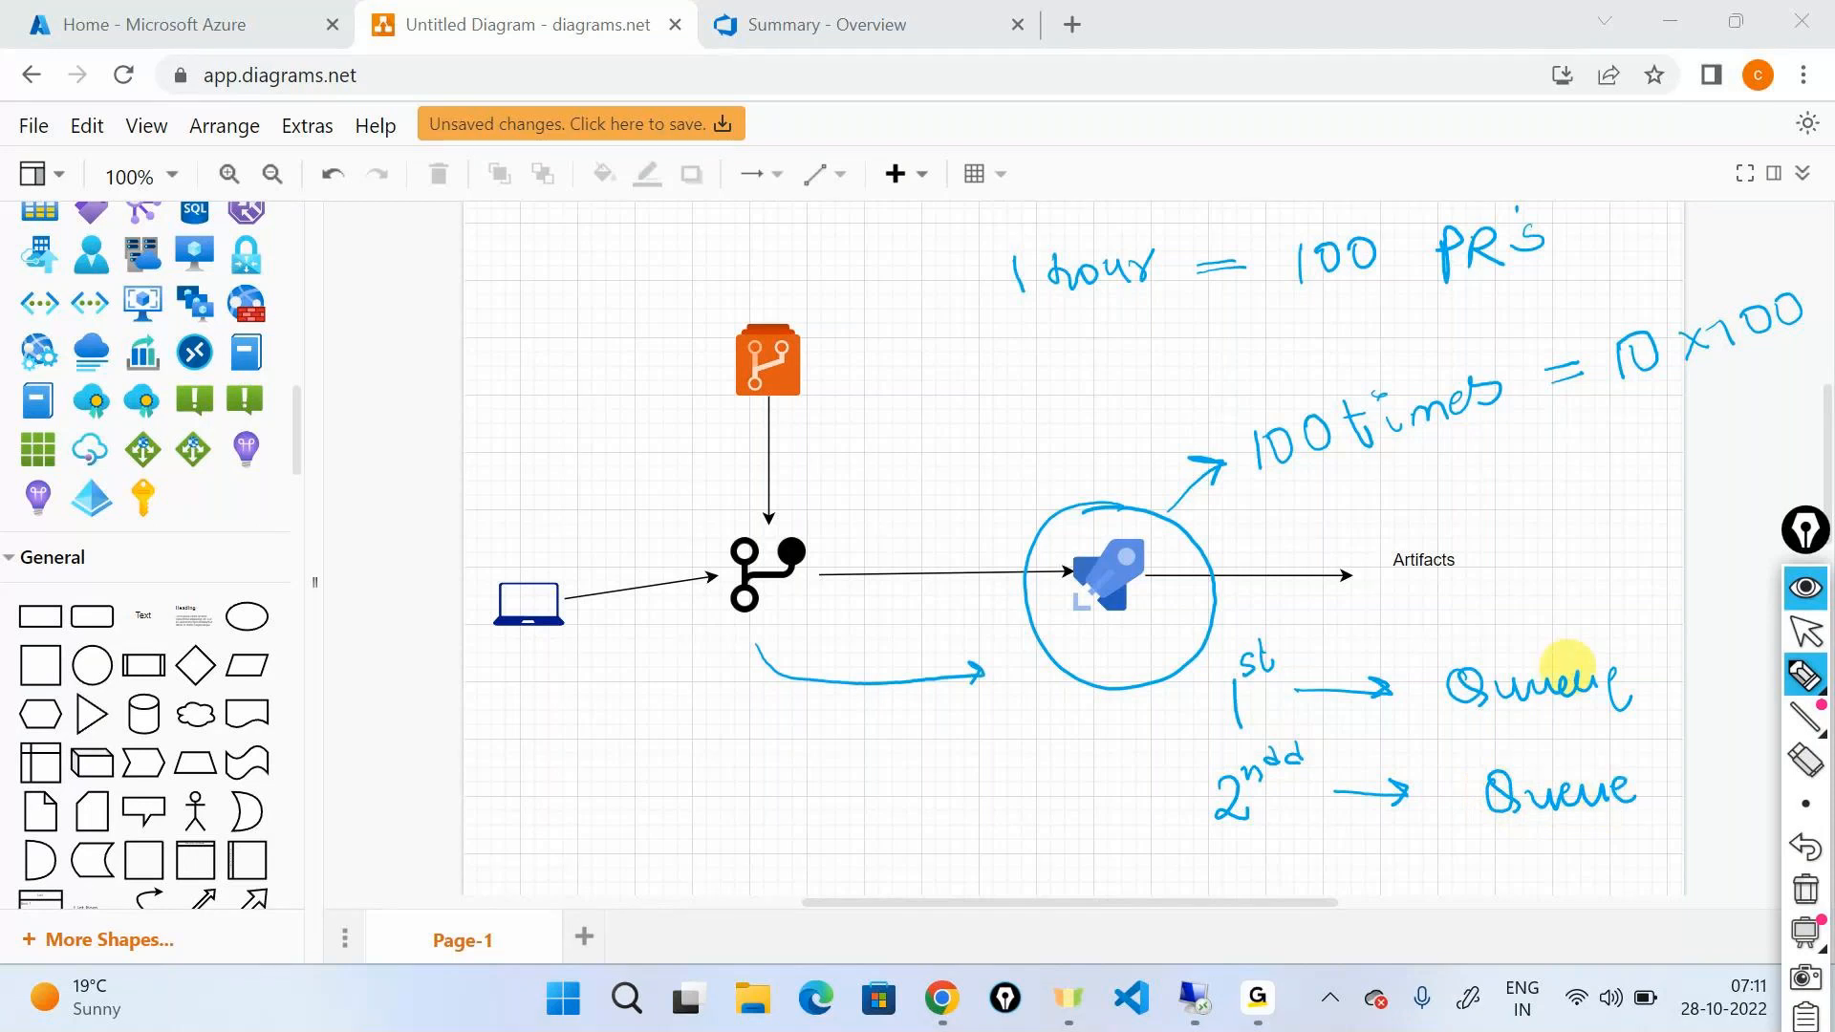
Step: Bracket the two Queue notes, then handwrite "parallely?" above them and a boxed "Sequencially?" below
mouse_move(1648, 675)
mouse_down()
mouse_move(1682, 684)
mouse_move(1689, 778)
mouse_move(1656, 789)
mouse_up()
mouse_move(1541, 573)
mouse_down()
mouse_move(1536, 606)
mouse_move(1608, 602)
mouse_move(1736, 488)
mouse_move(1773, 528)
mouse_up()
mouse_move(1418, 849)
mouse_down()
mouse_move(1403, 873)
mouse_move(1561, 833)
mouse_move(1586, 854)
mouse_move(1679, 820)
mouse_up()
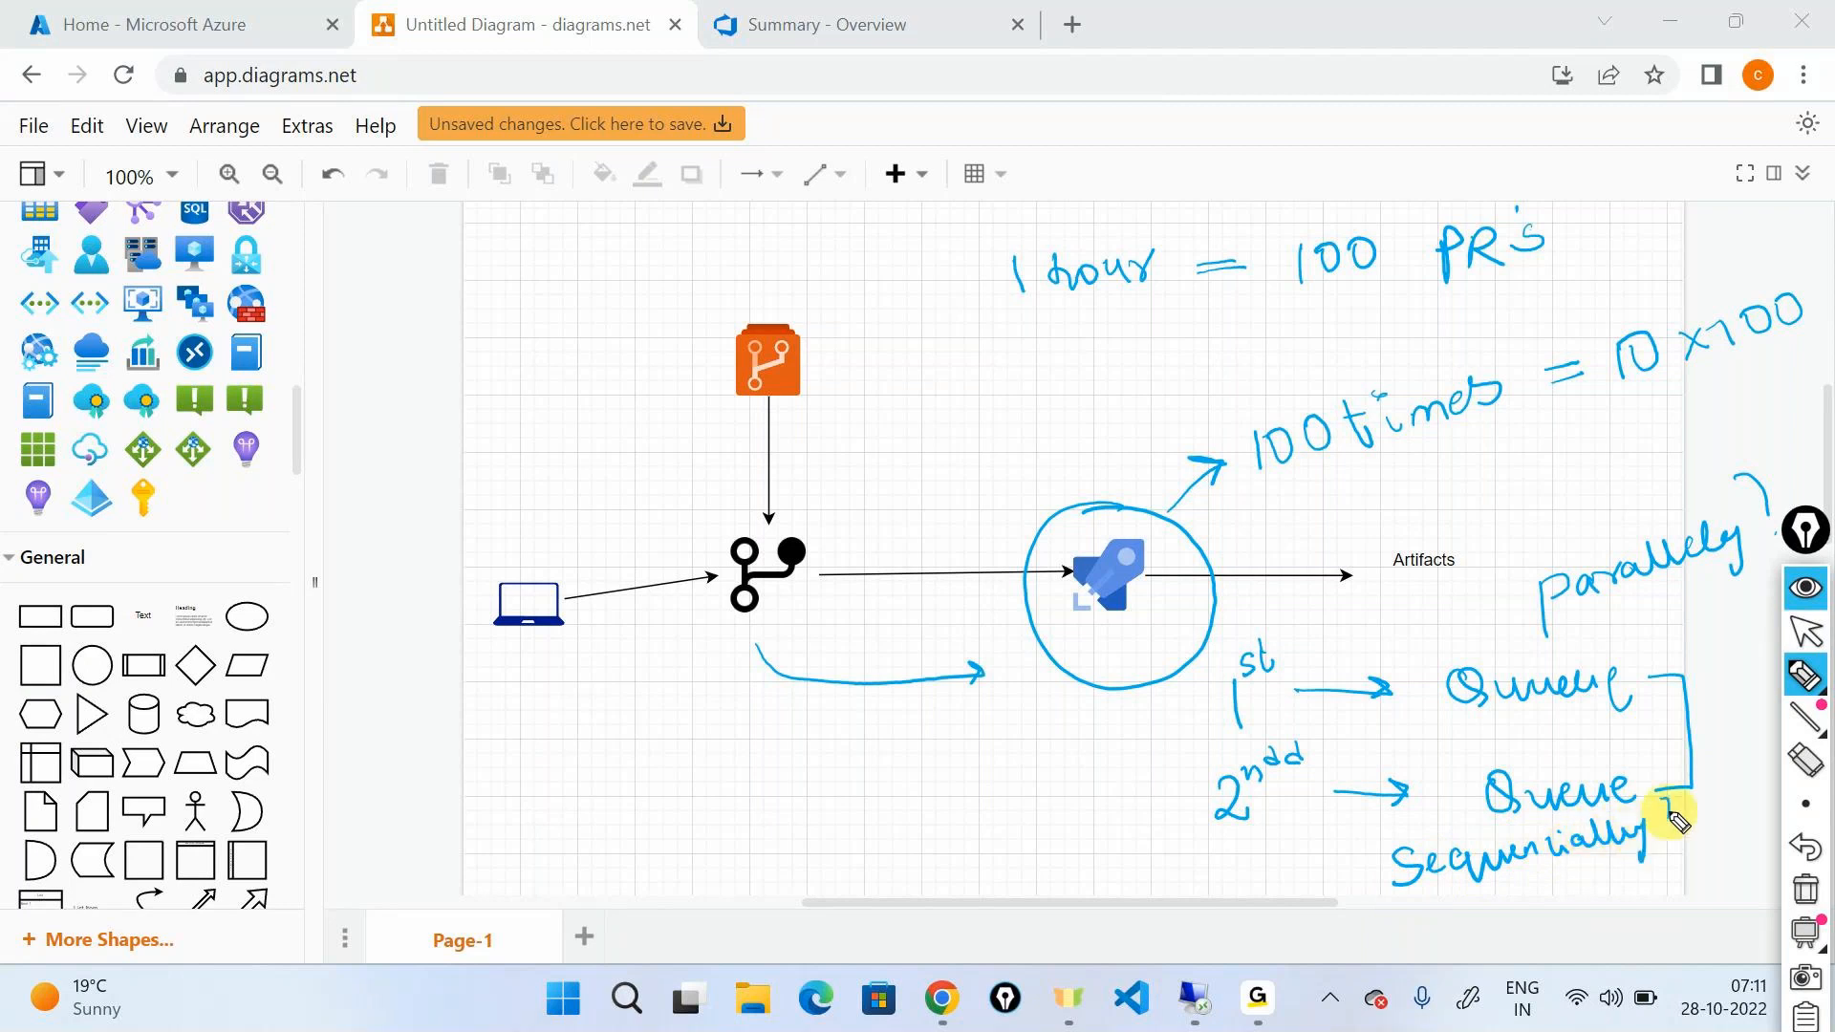
mouse_move(1494, 897)
mouse_down()
mouse_move(1638, 787)
mouse_move(1415, 824)
mouse_up()
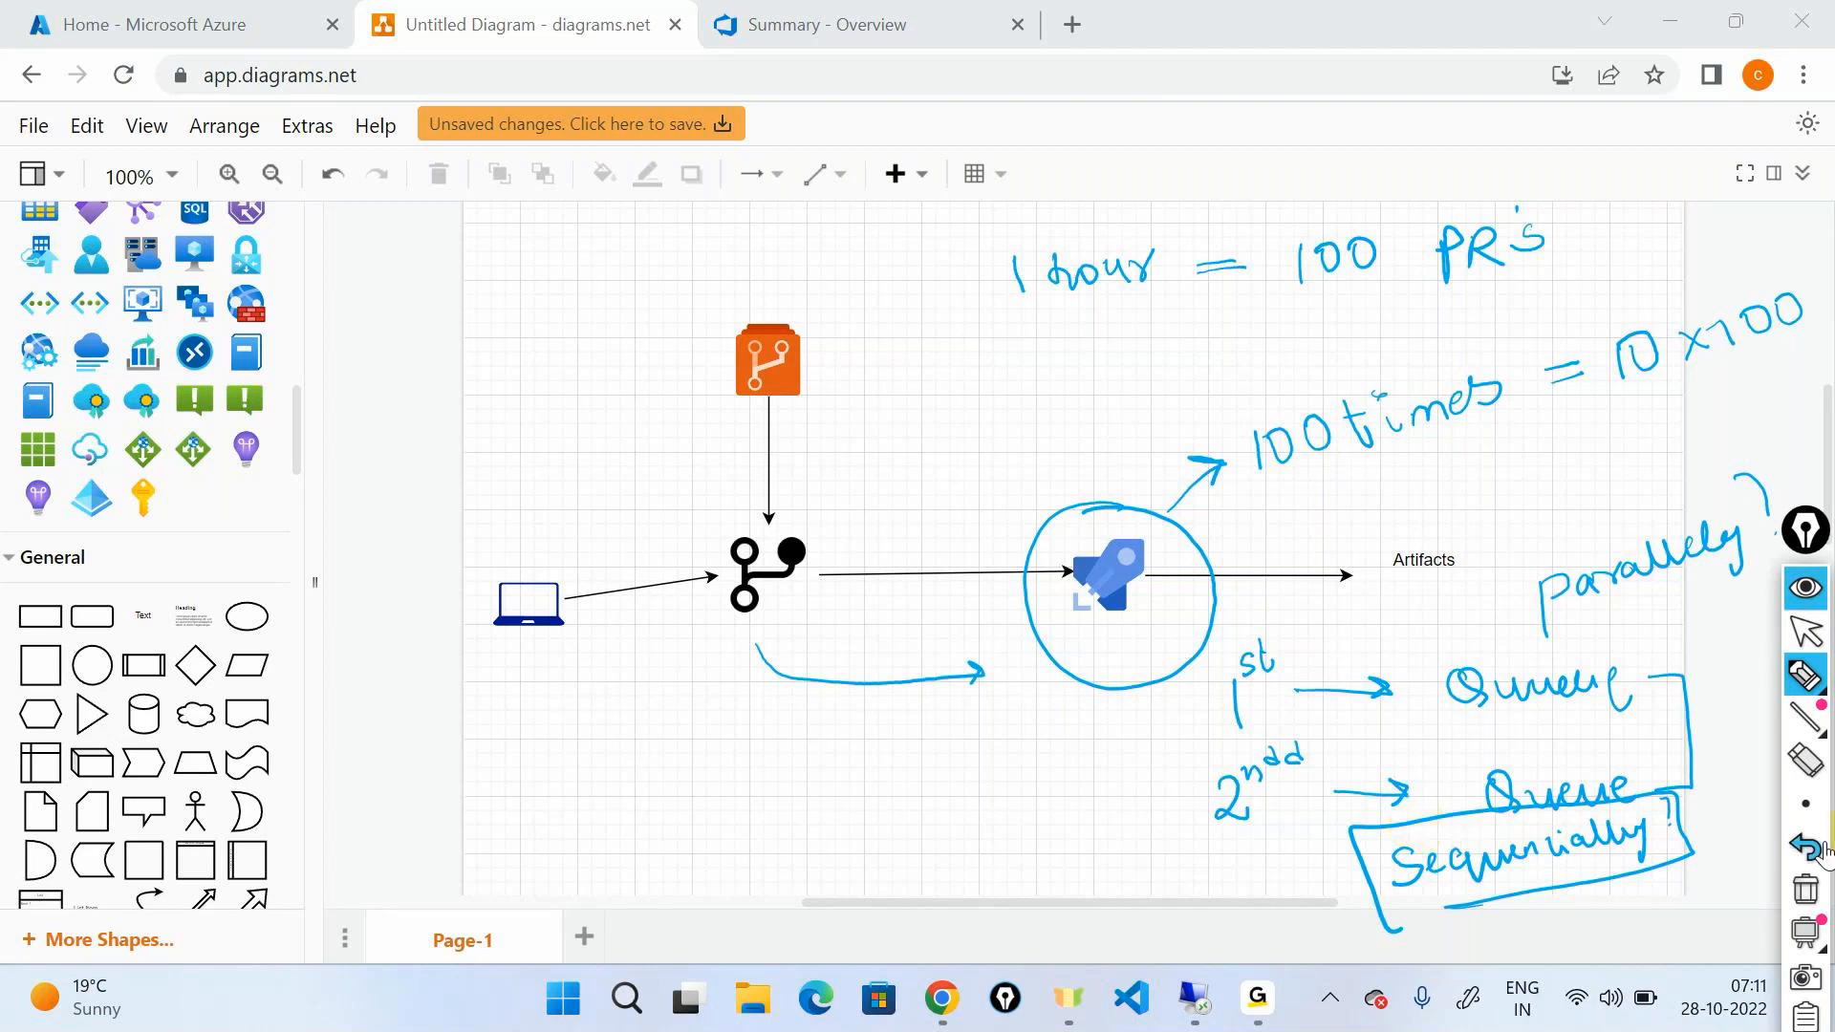
Step: Hide the ink annotations, switch to Azure DevOps and open the dotnetapplicationbuild pipeline of the samplelearning project
click(1811, 588)
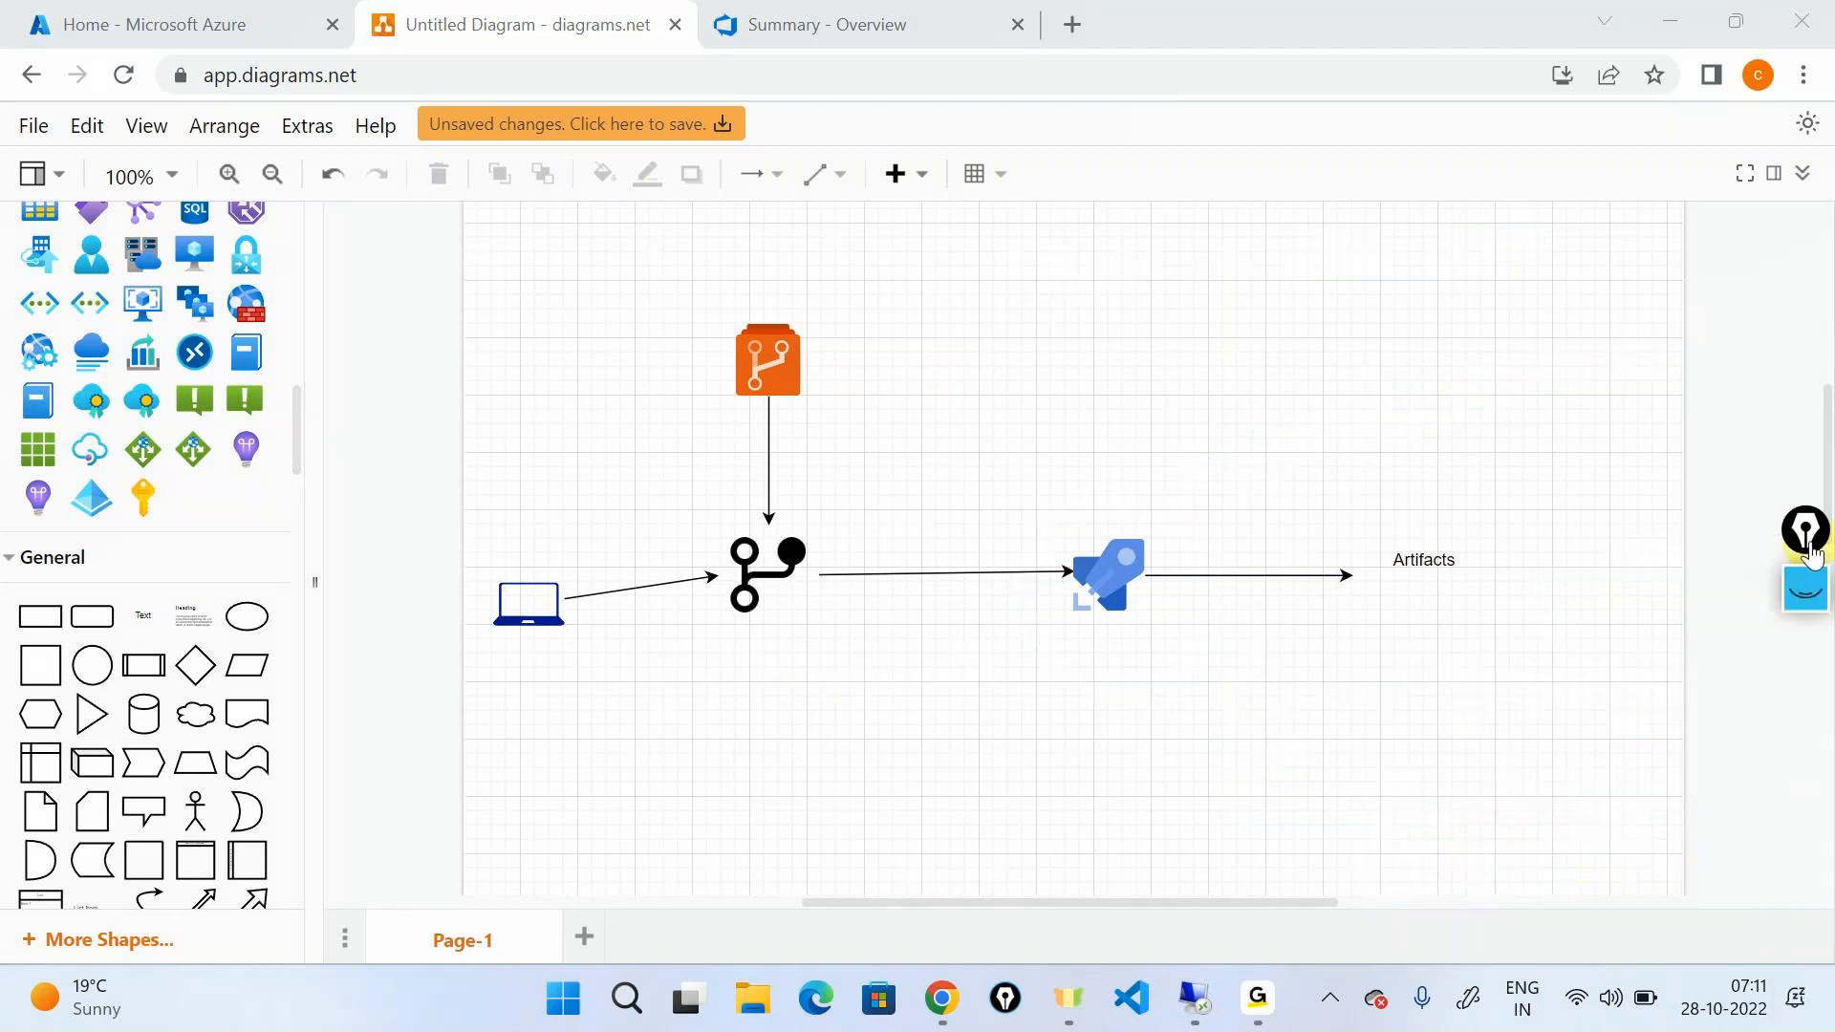
click(813, 24)
mouse_move(102, 653)
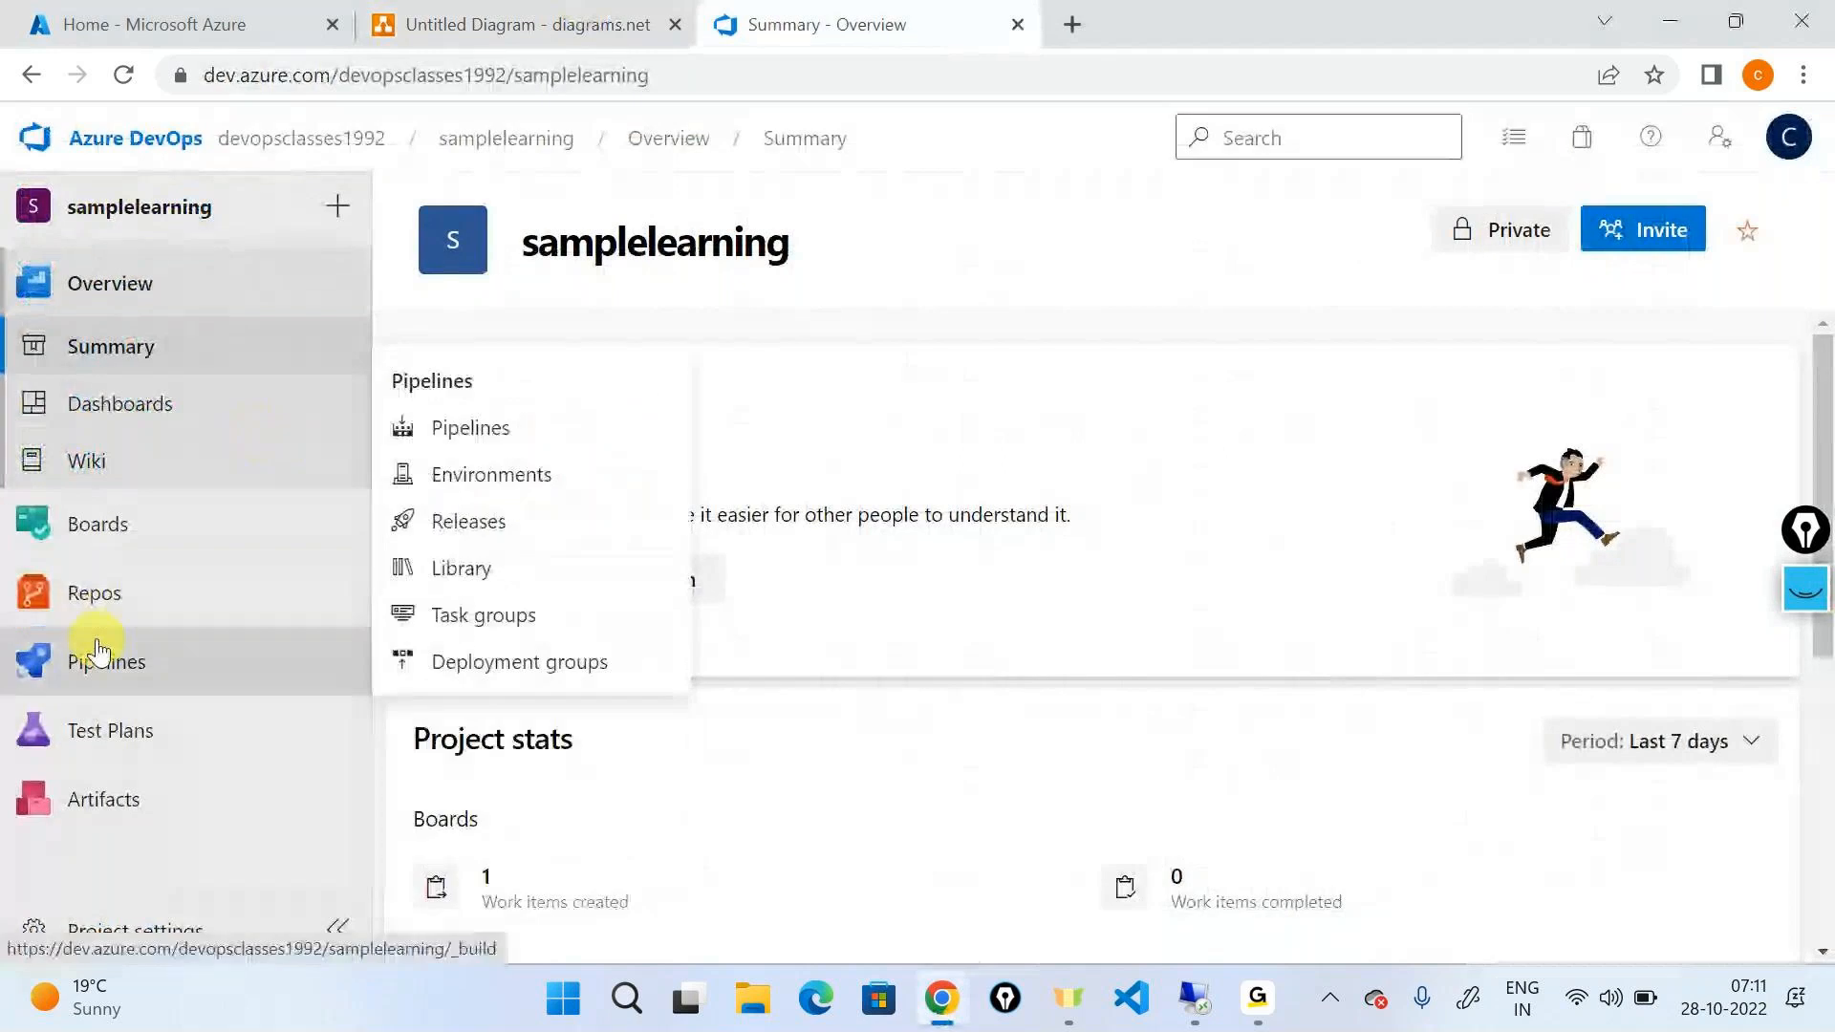
click(498, 447)
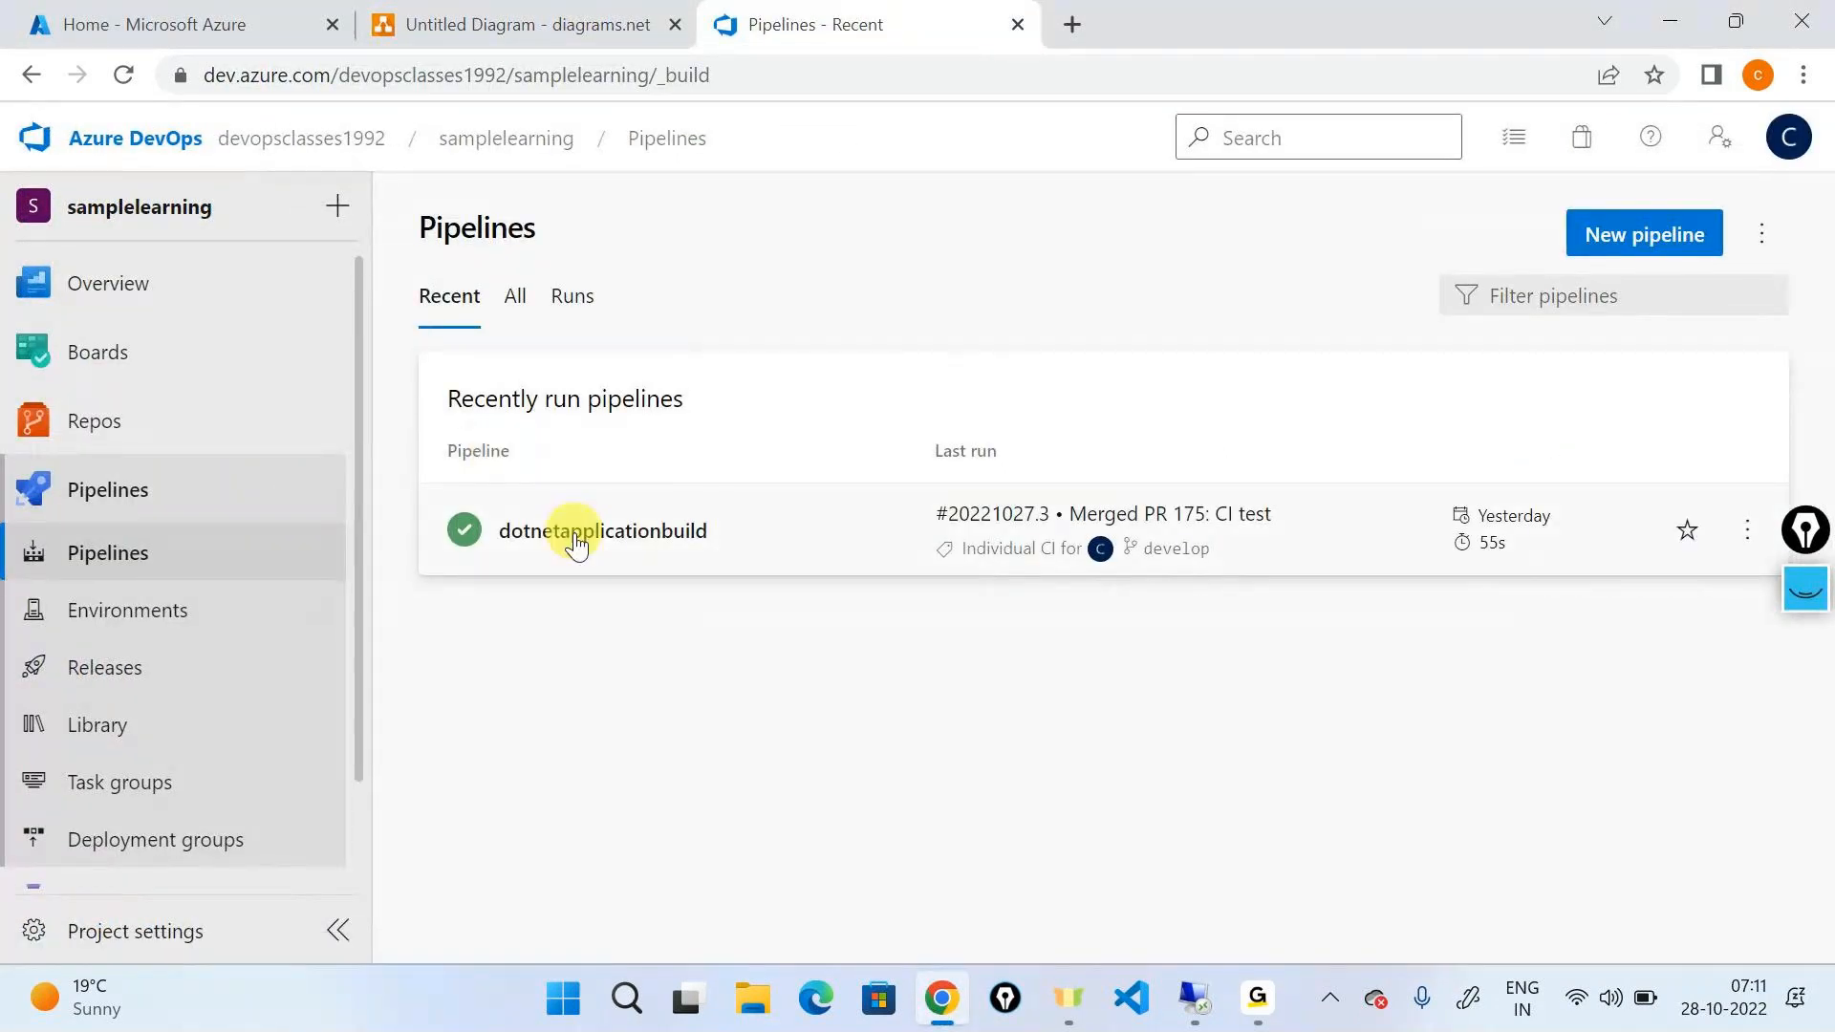
click(576, 543)
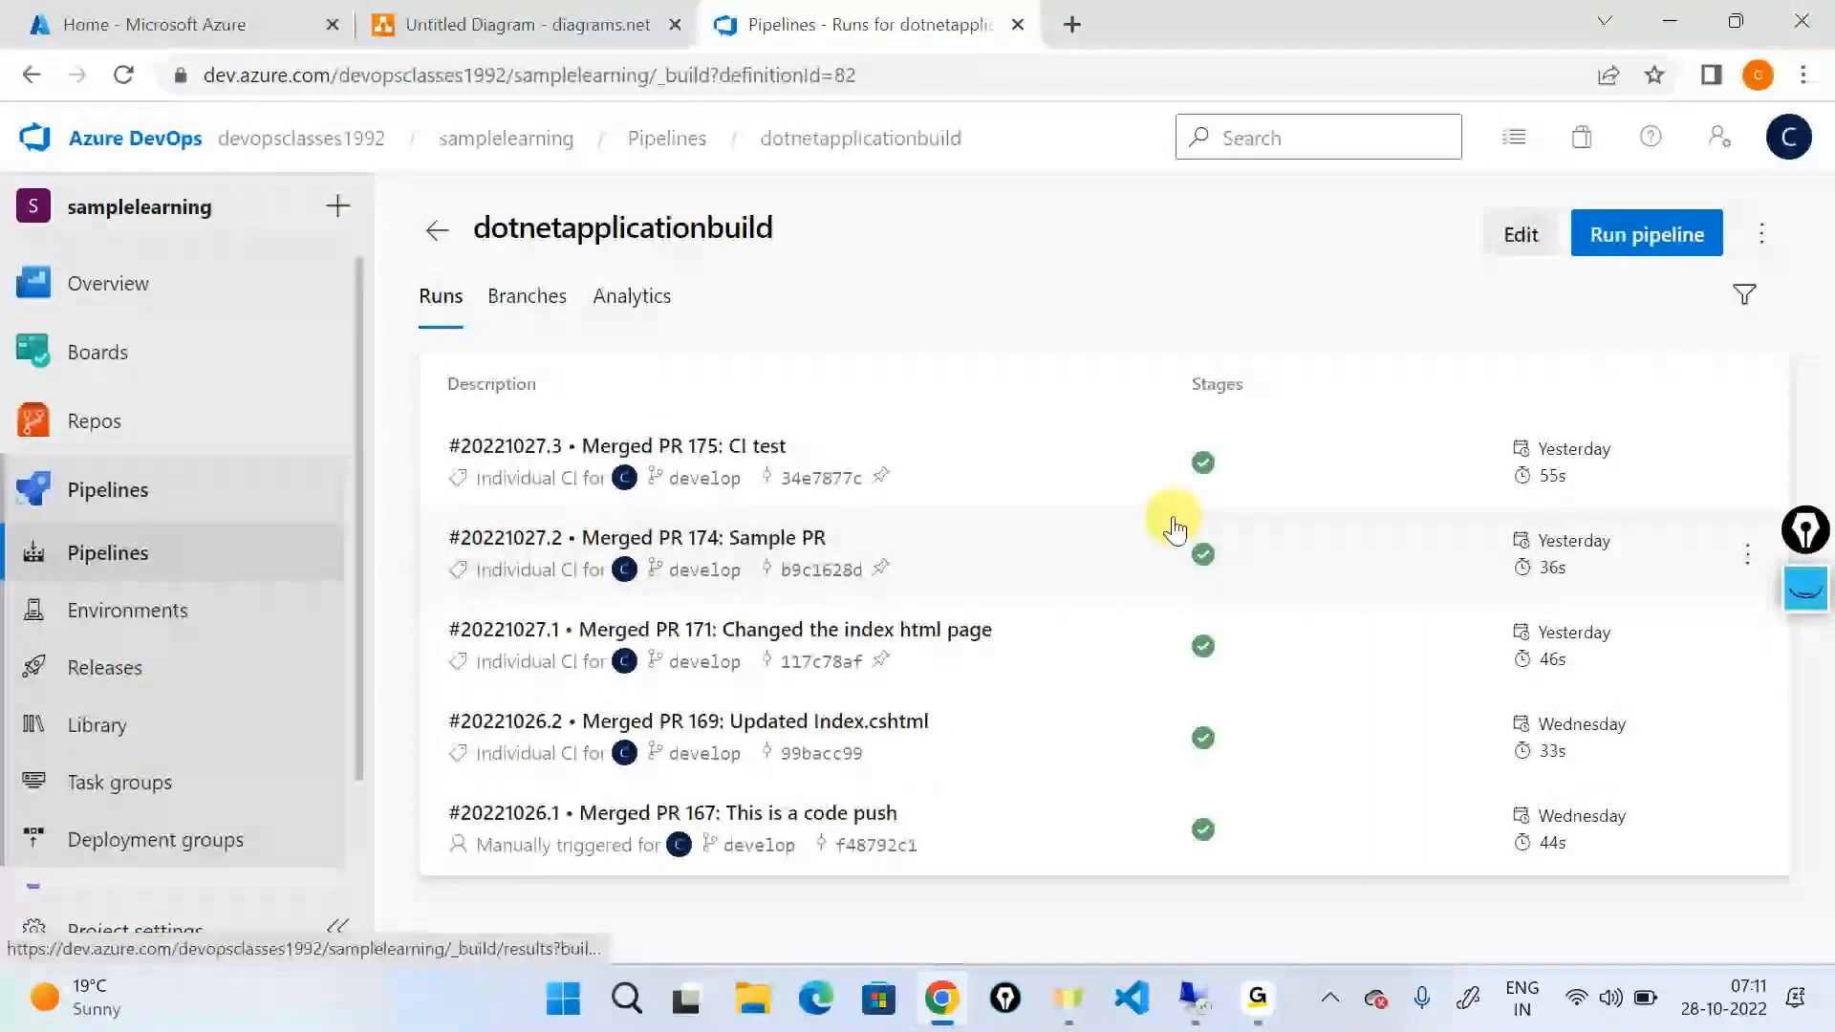
Step: Start four manual runs of dotnetapplicationbuild on the develop branch with the windows-latest agent, returning to the runs list after each
click(1625, 238)
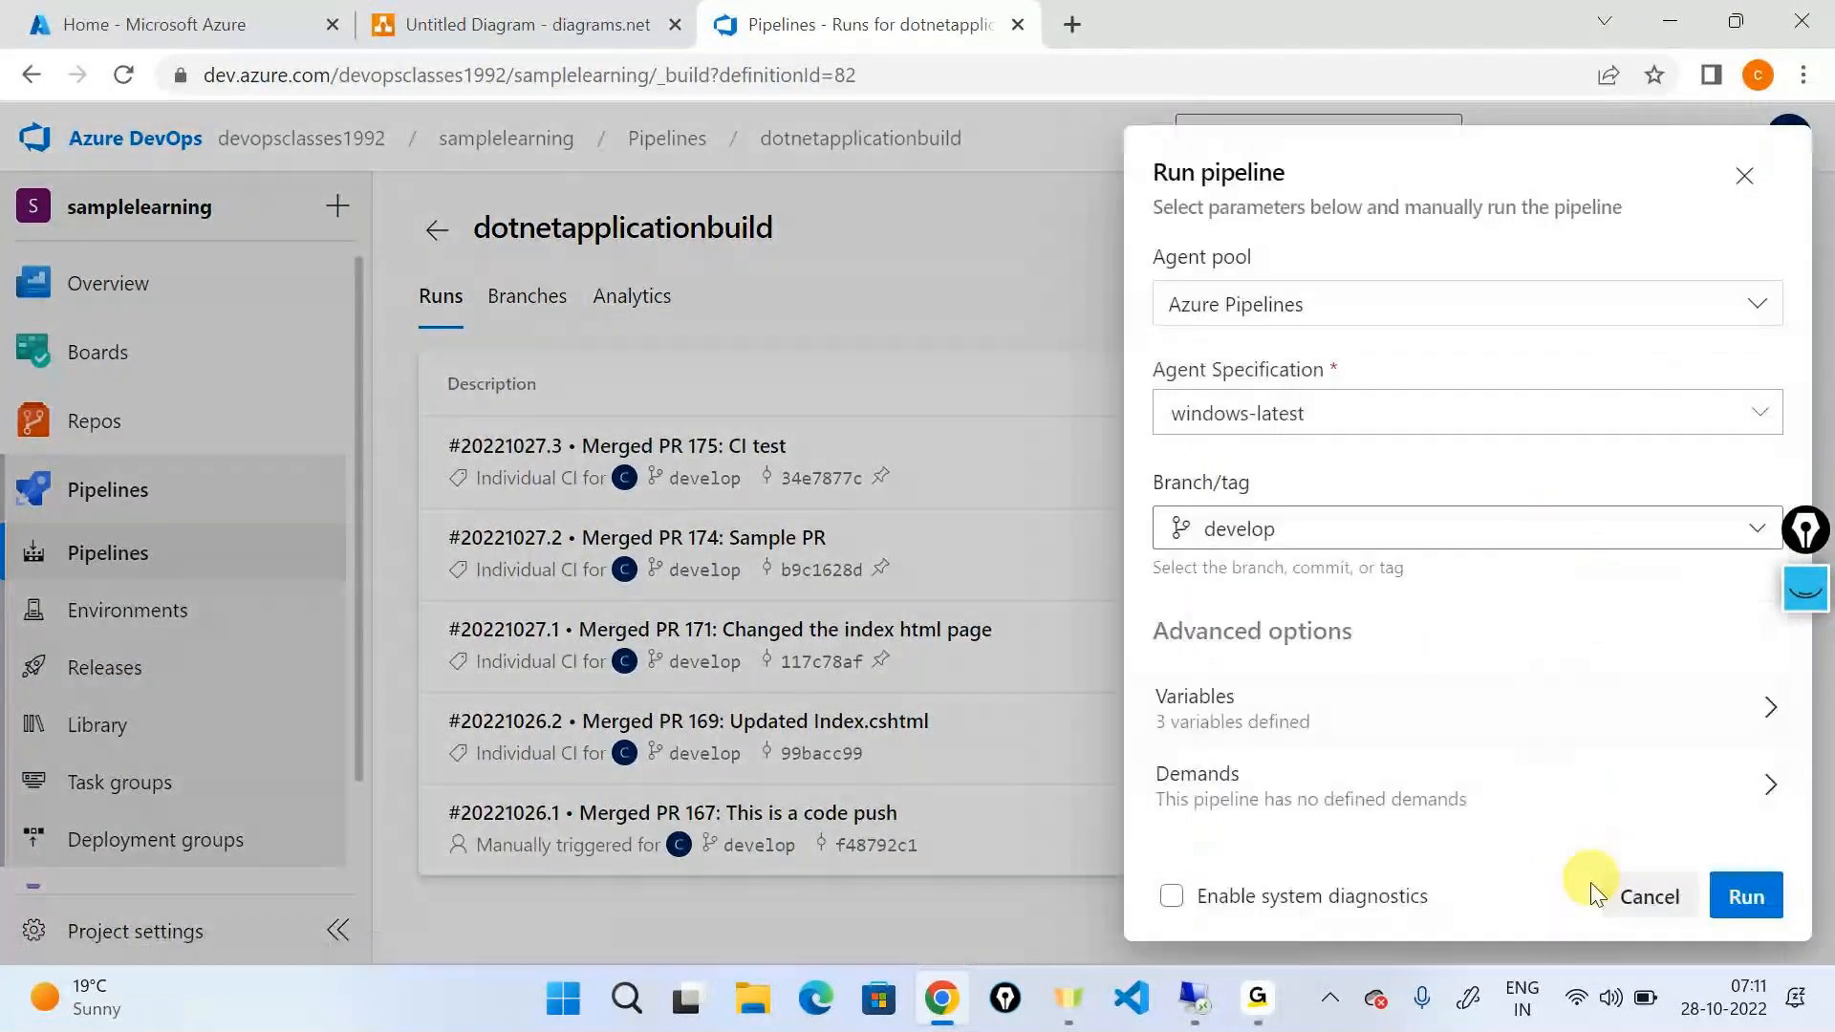
click(1725, 897)
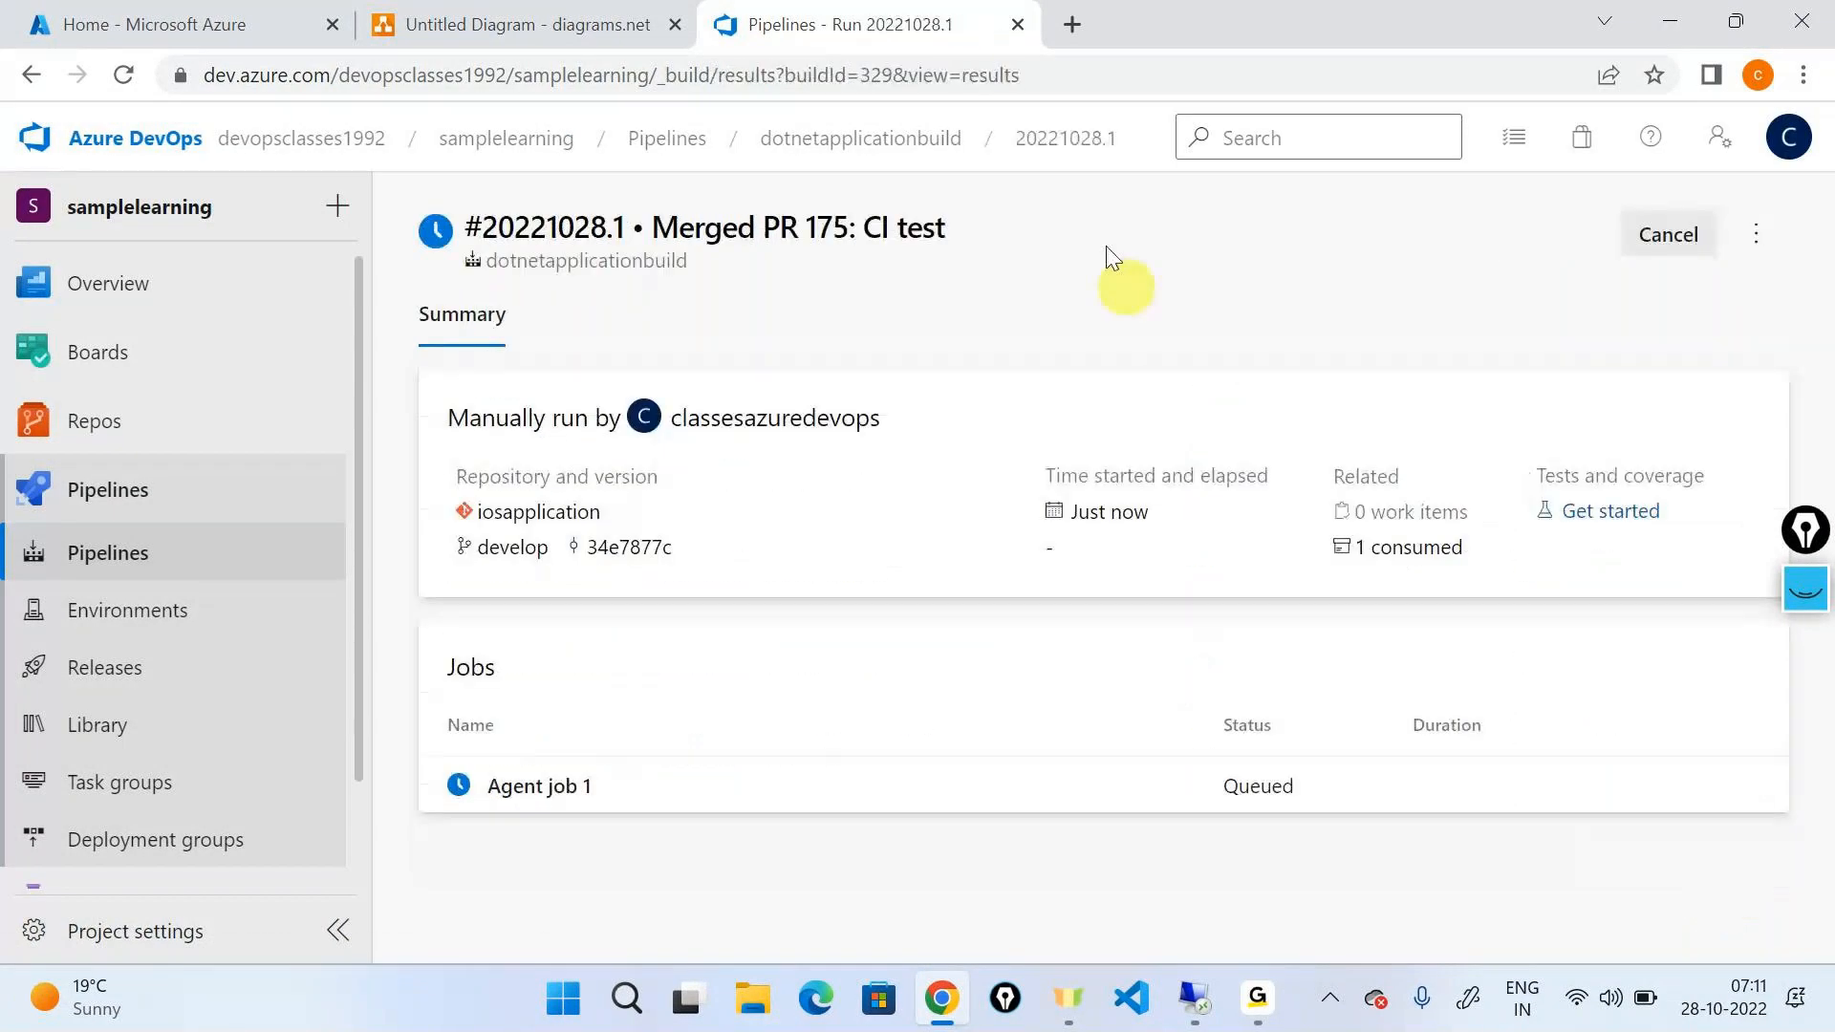
click(956, 141)
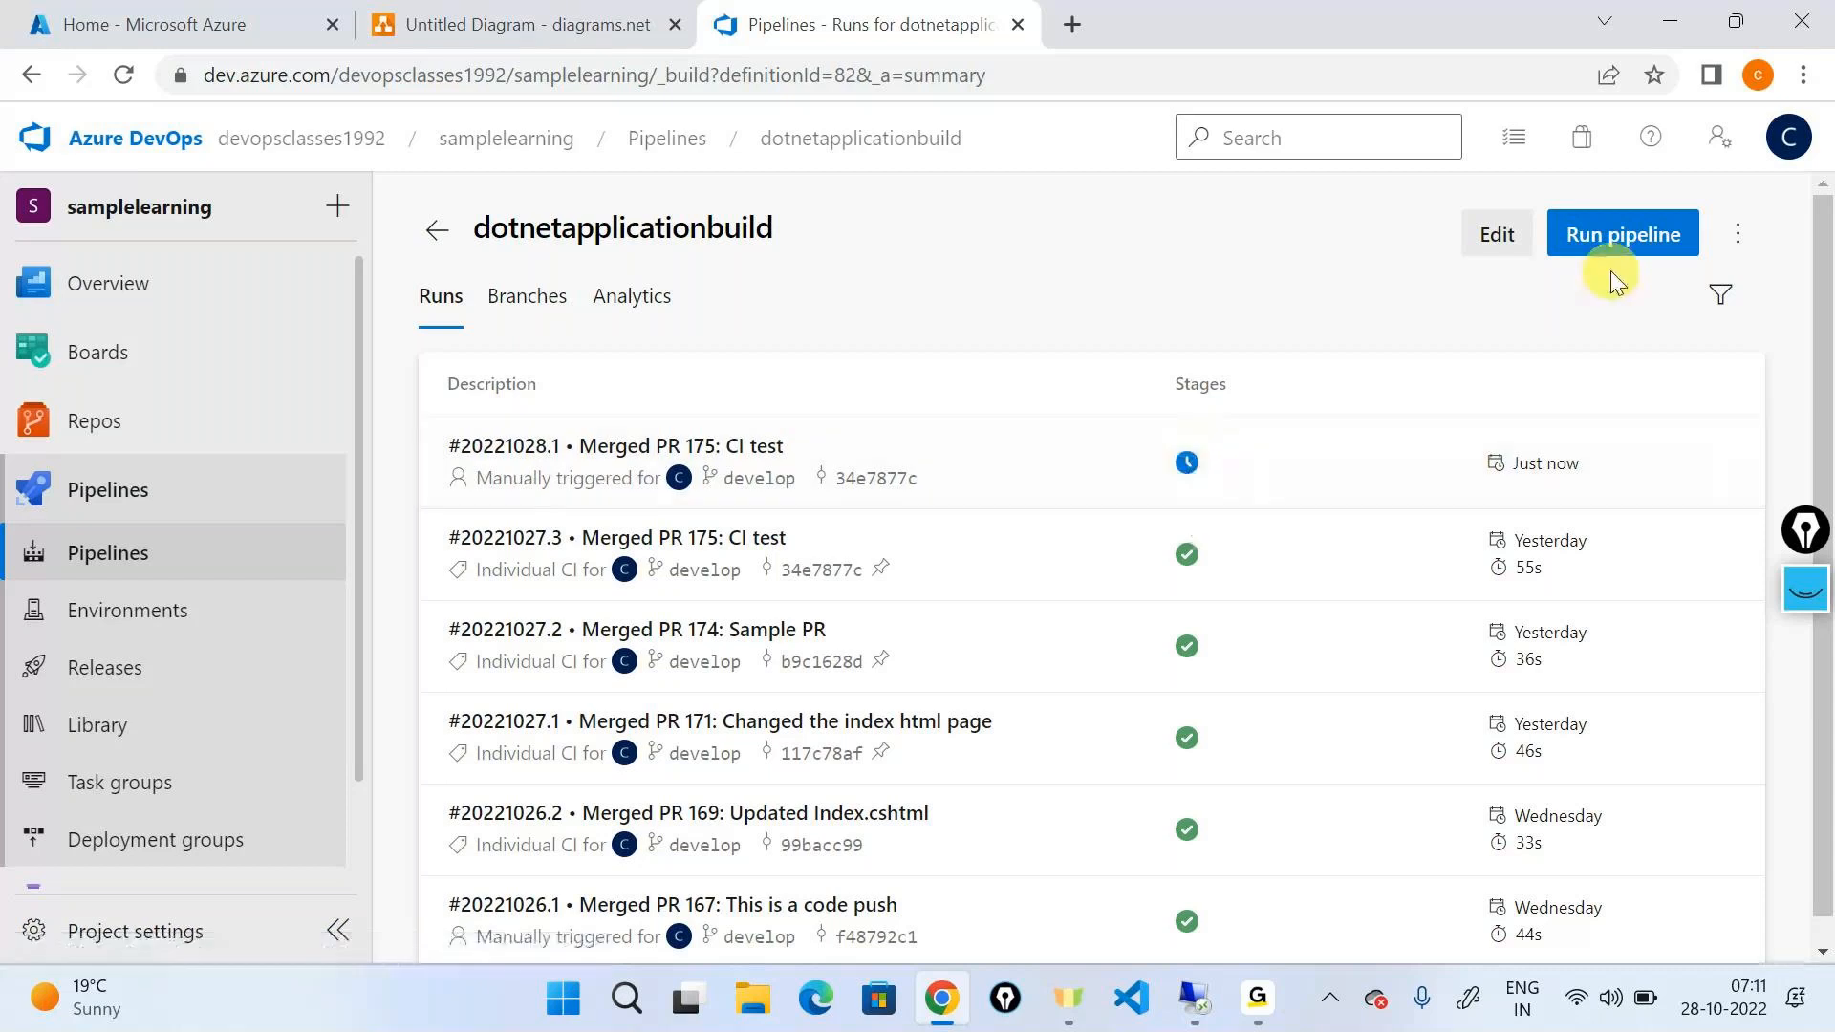
click(1608, 234)
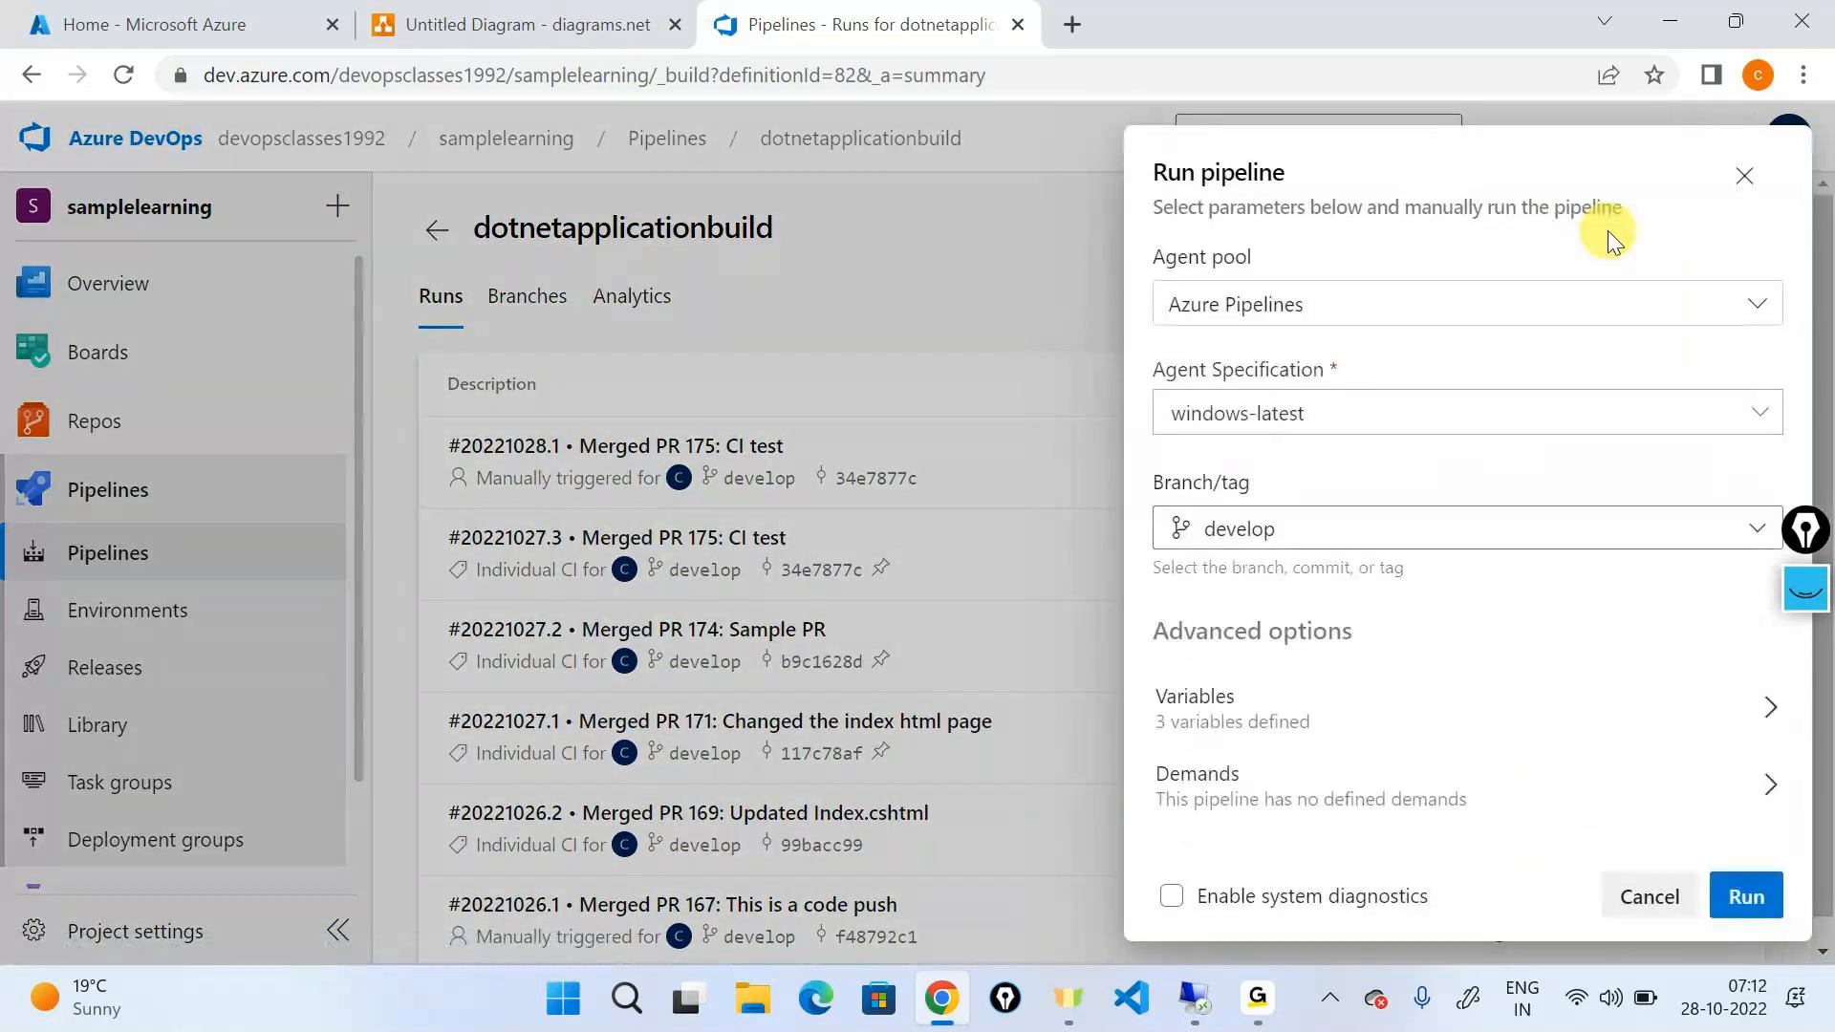
click(1740, 889)
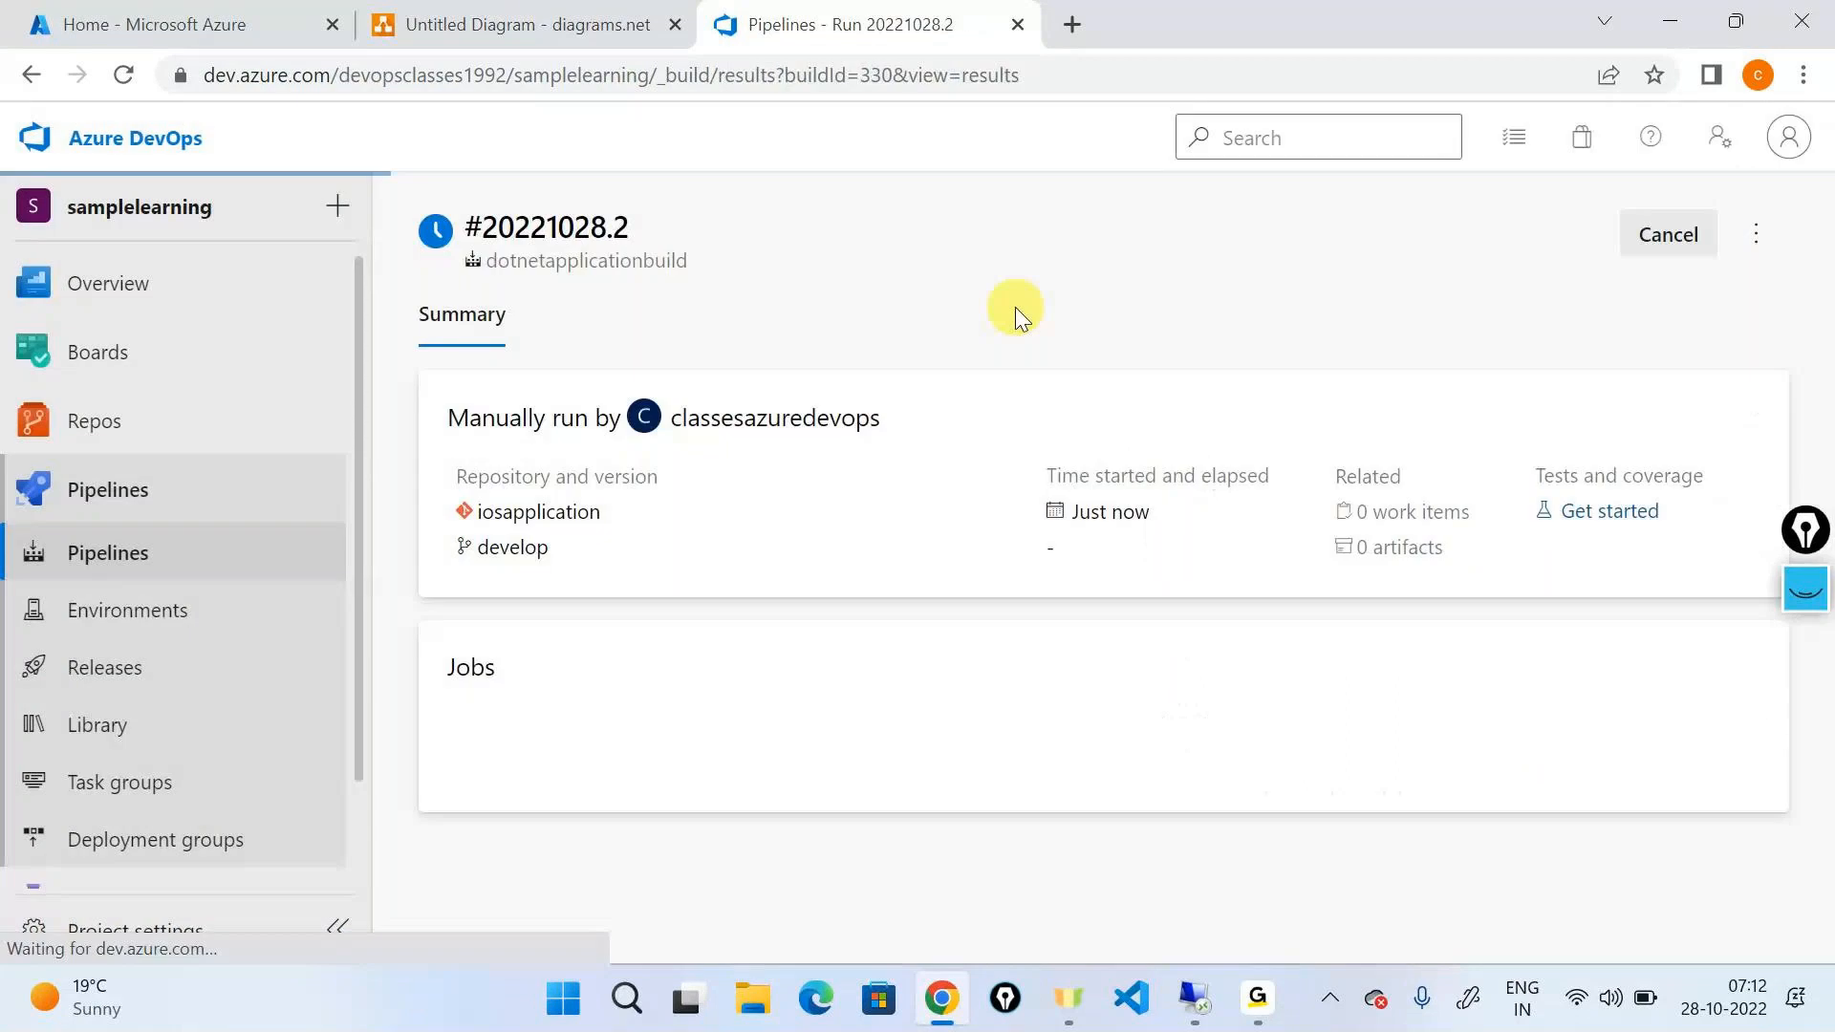
click(873, 139)
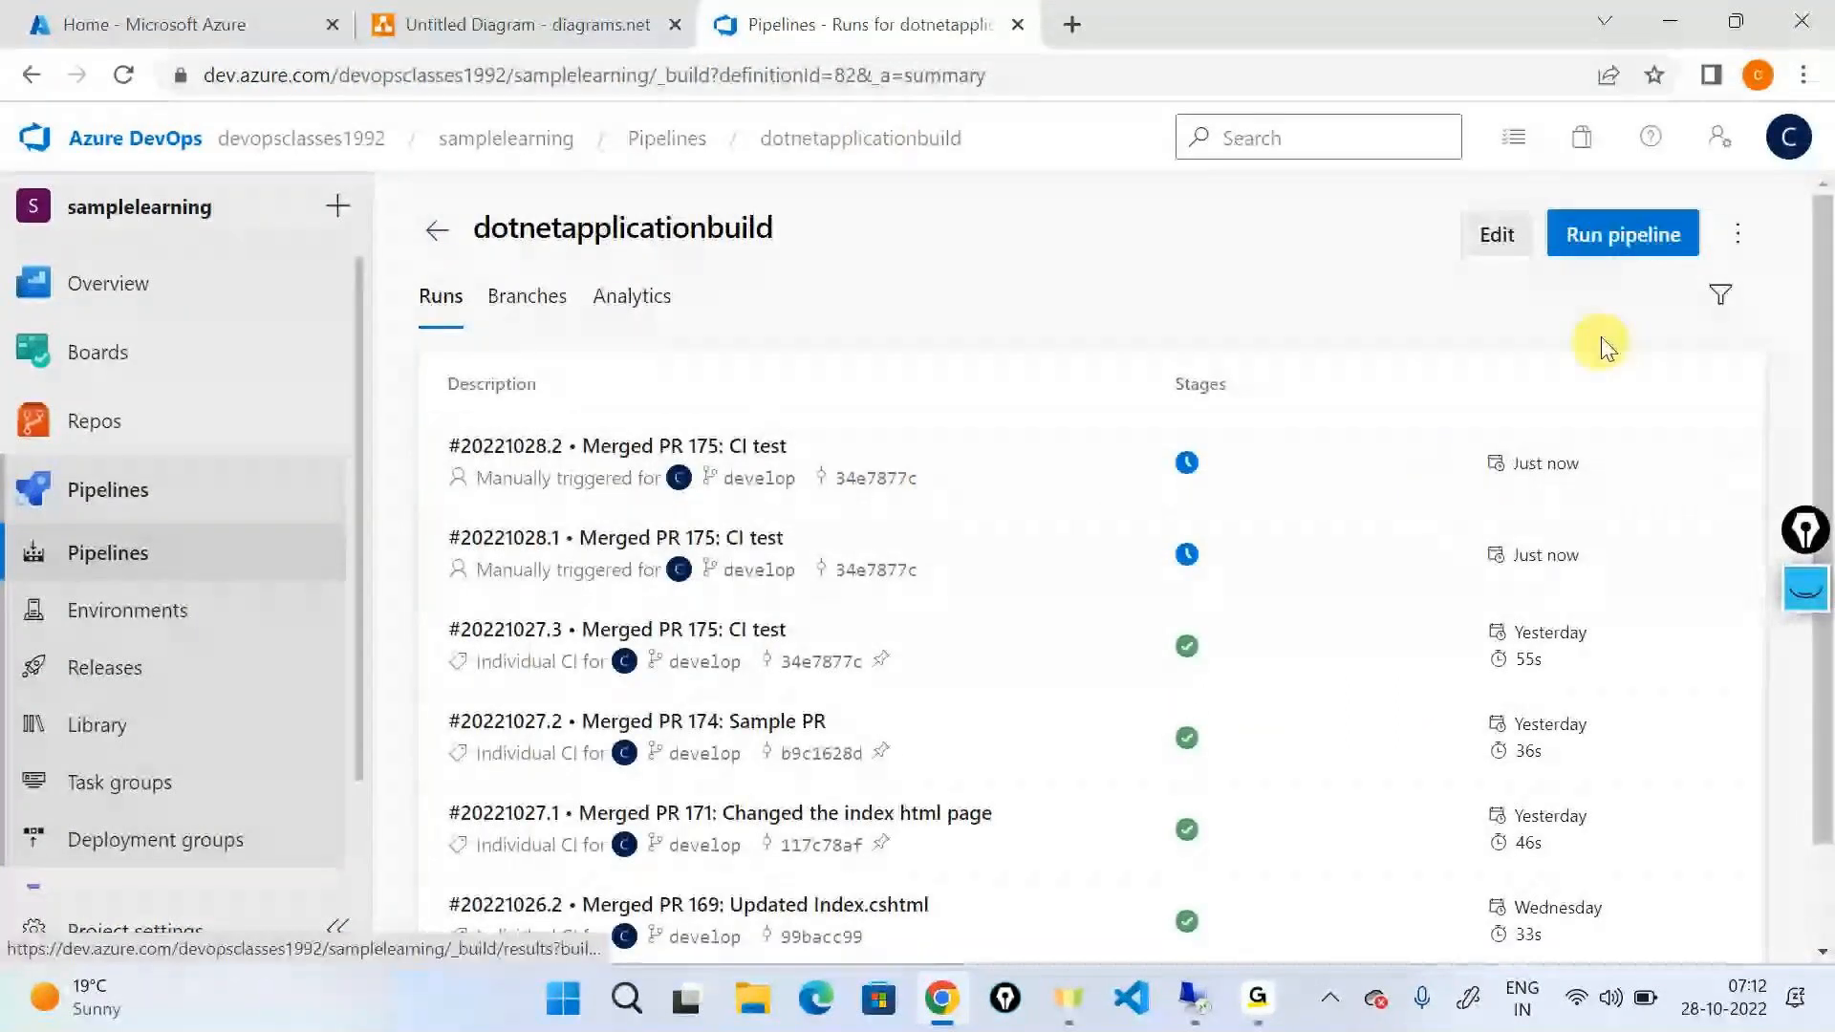
click(1623, 235)
click(1747, 893)
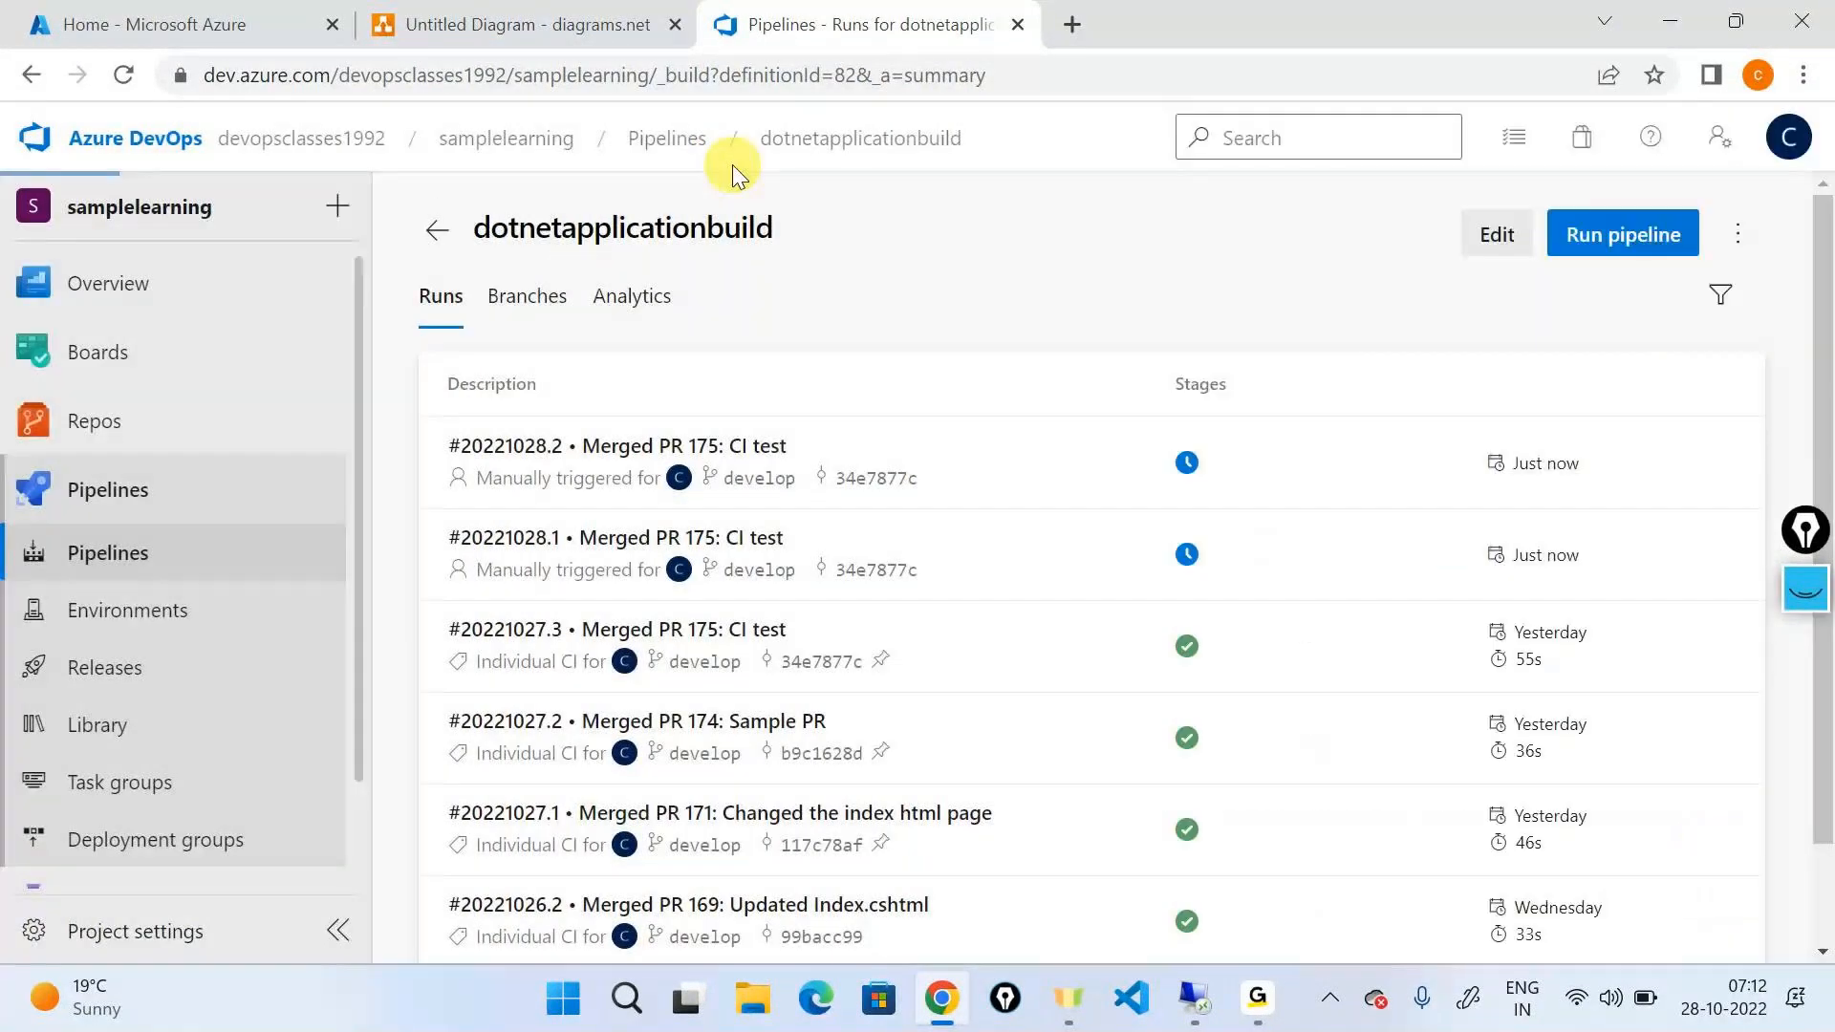
click(861, 134)
click(1659, 236)
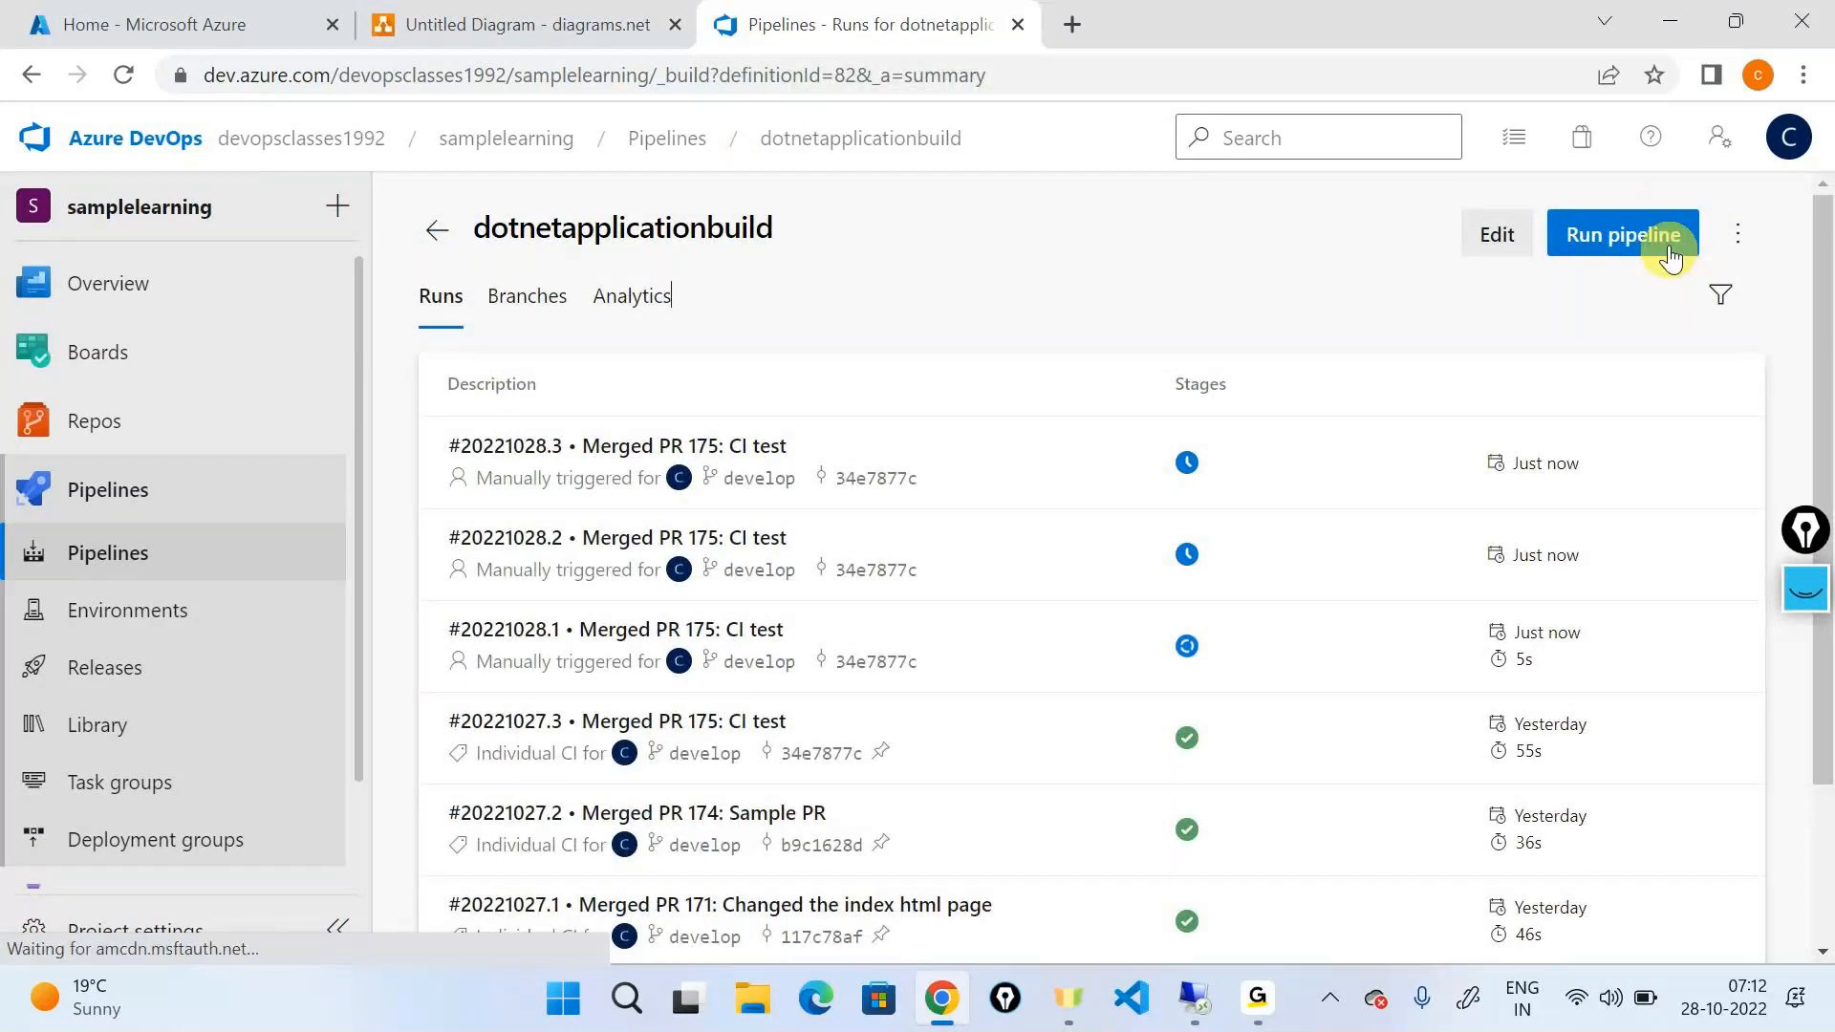
click(1744, 903)
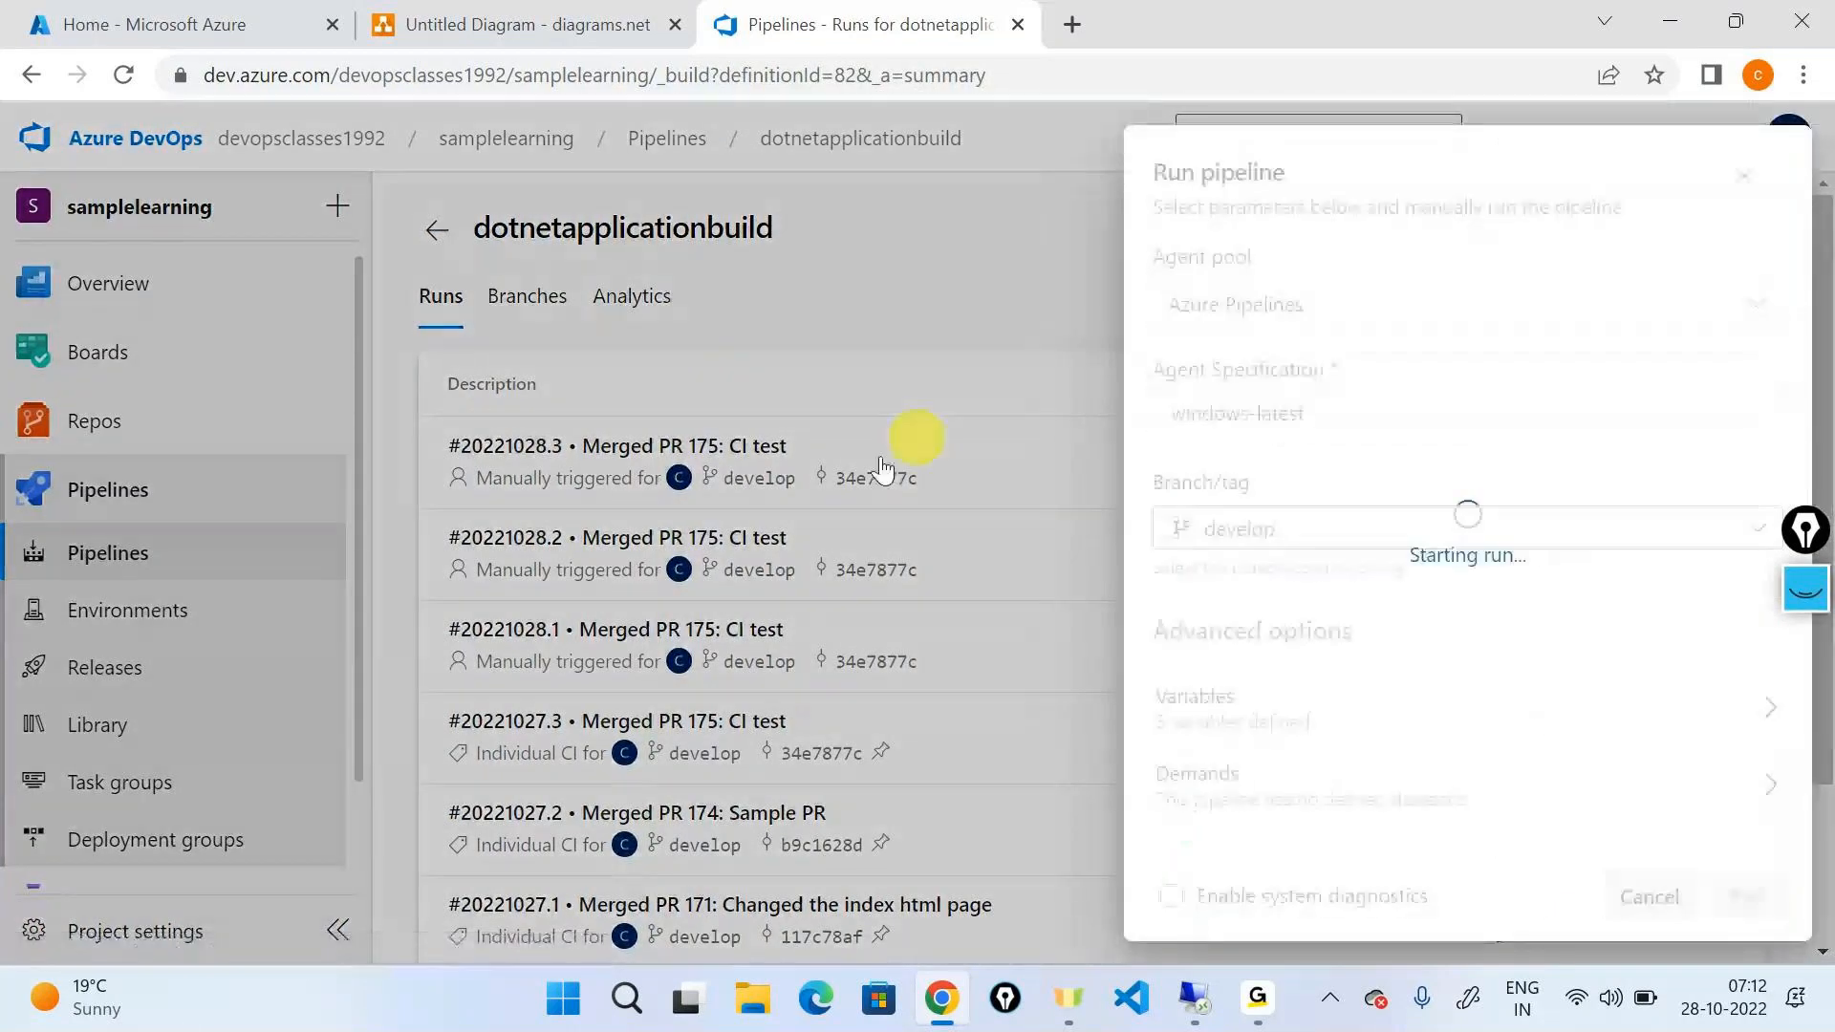
click(841, 138)
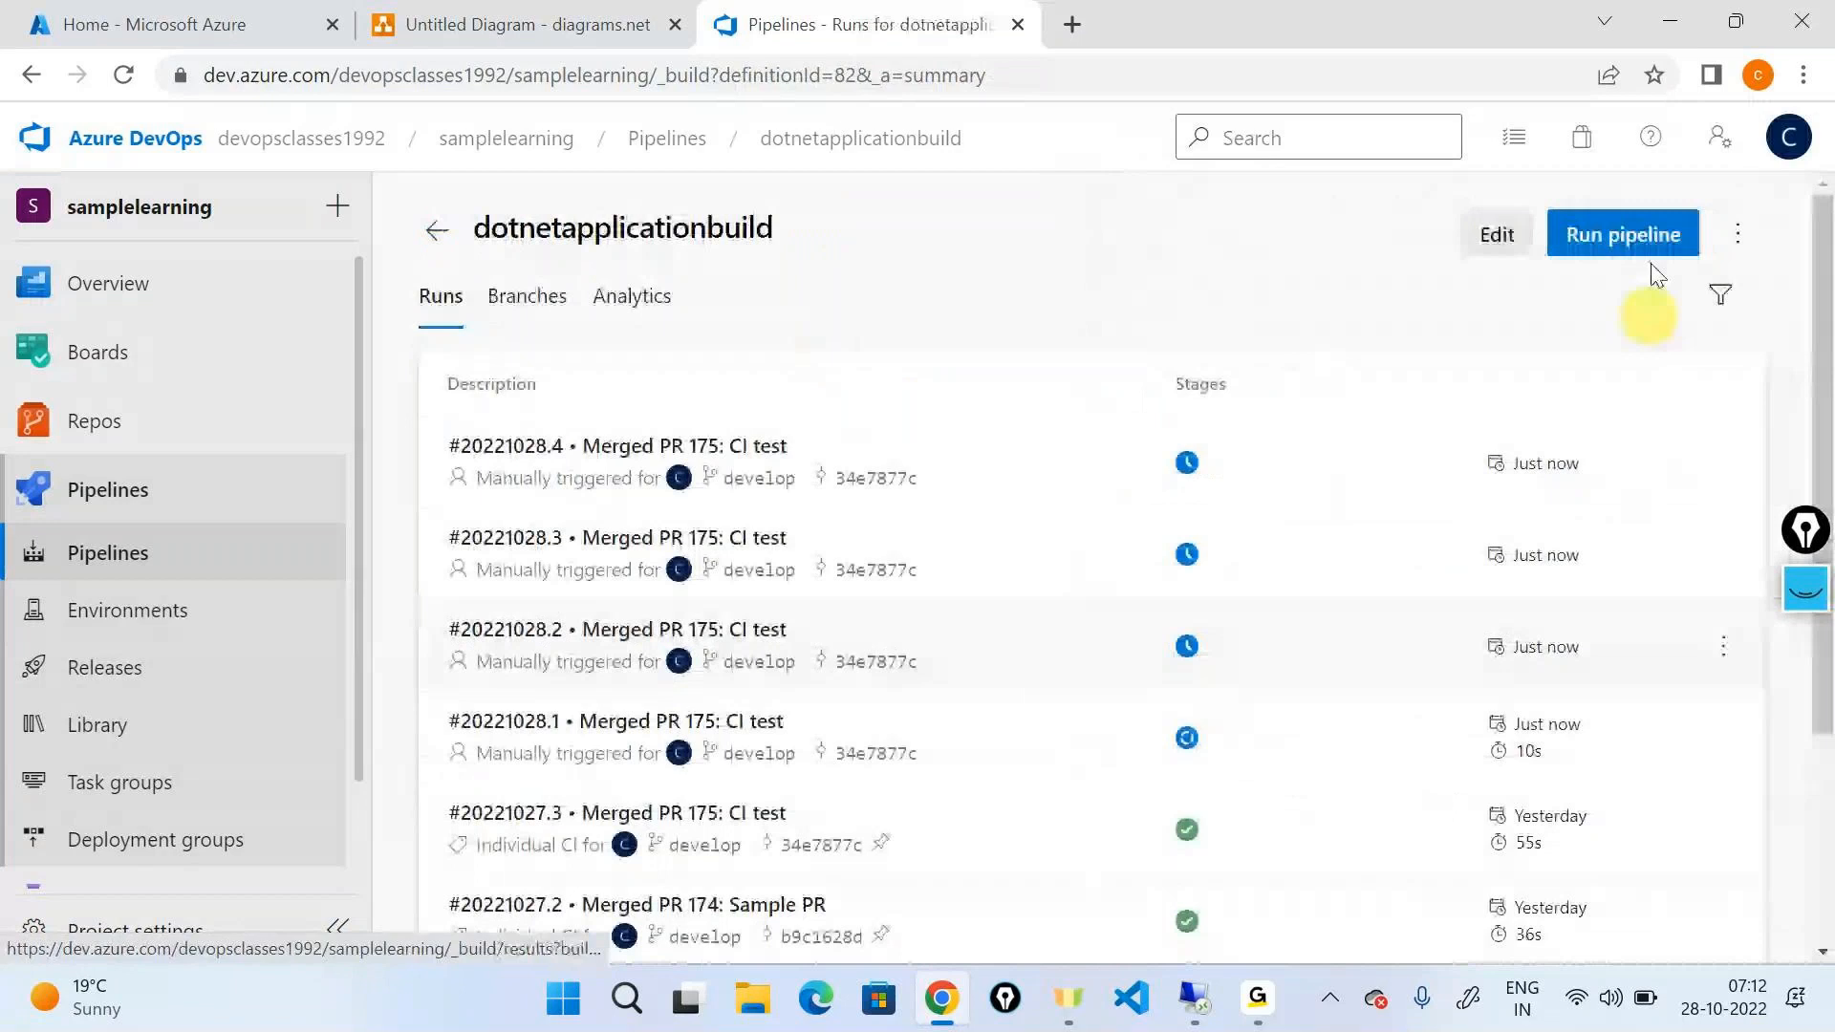
Step: Clear the old ink annotations and draw an upward arrow beside the stage icons from run #20221028.1 to run #20221028.4
click(1809, 587)
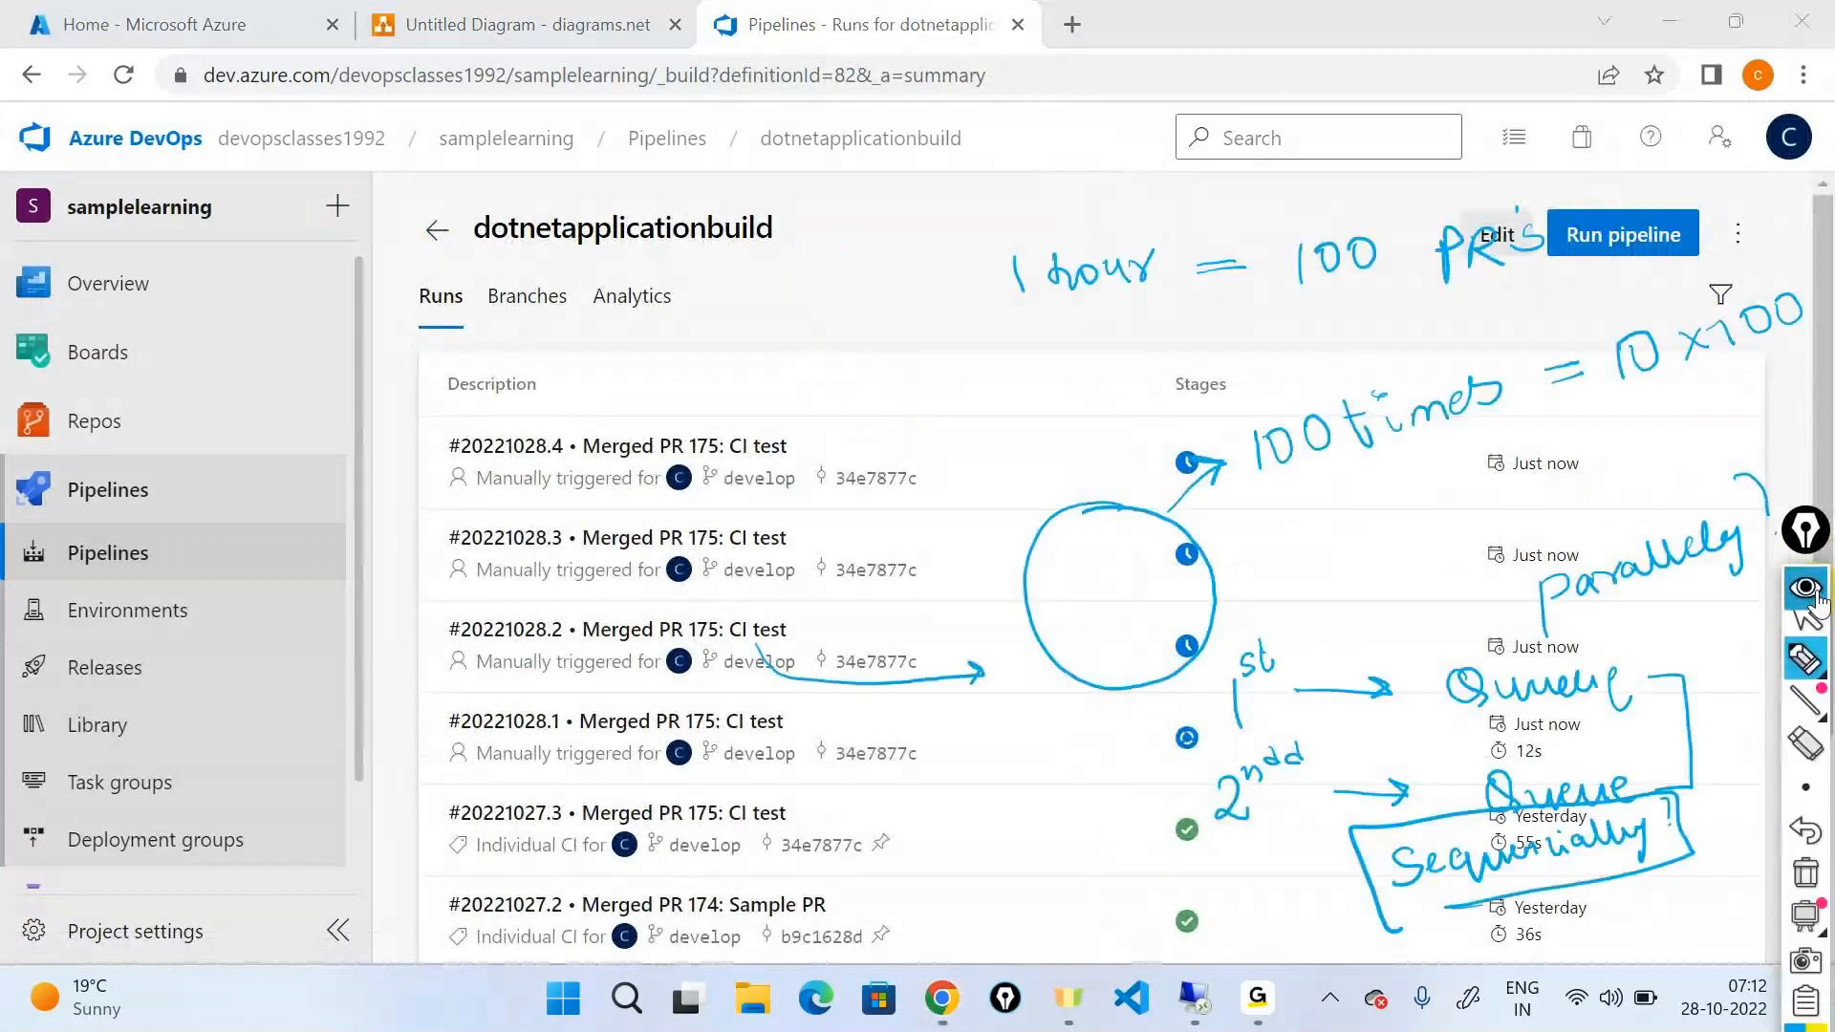
click(1807, 891)
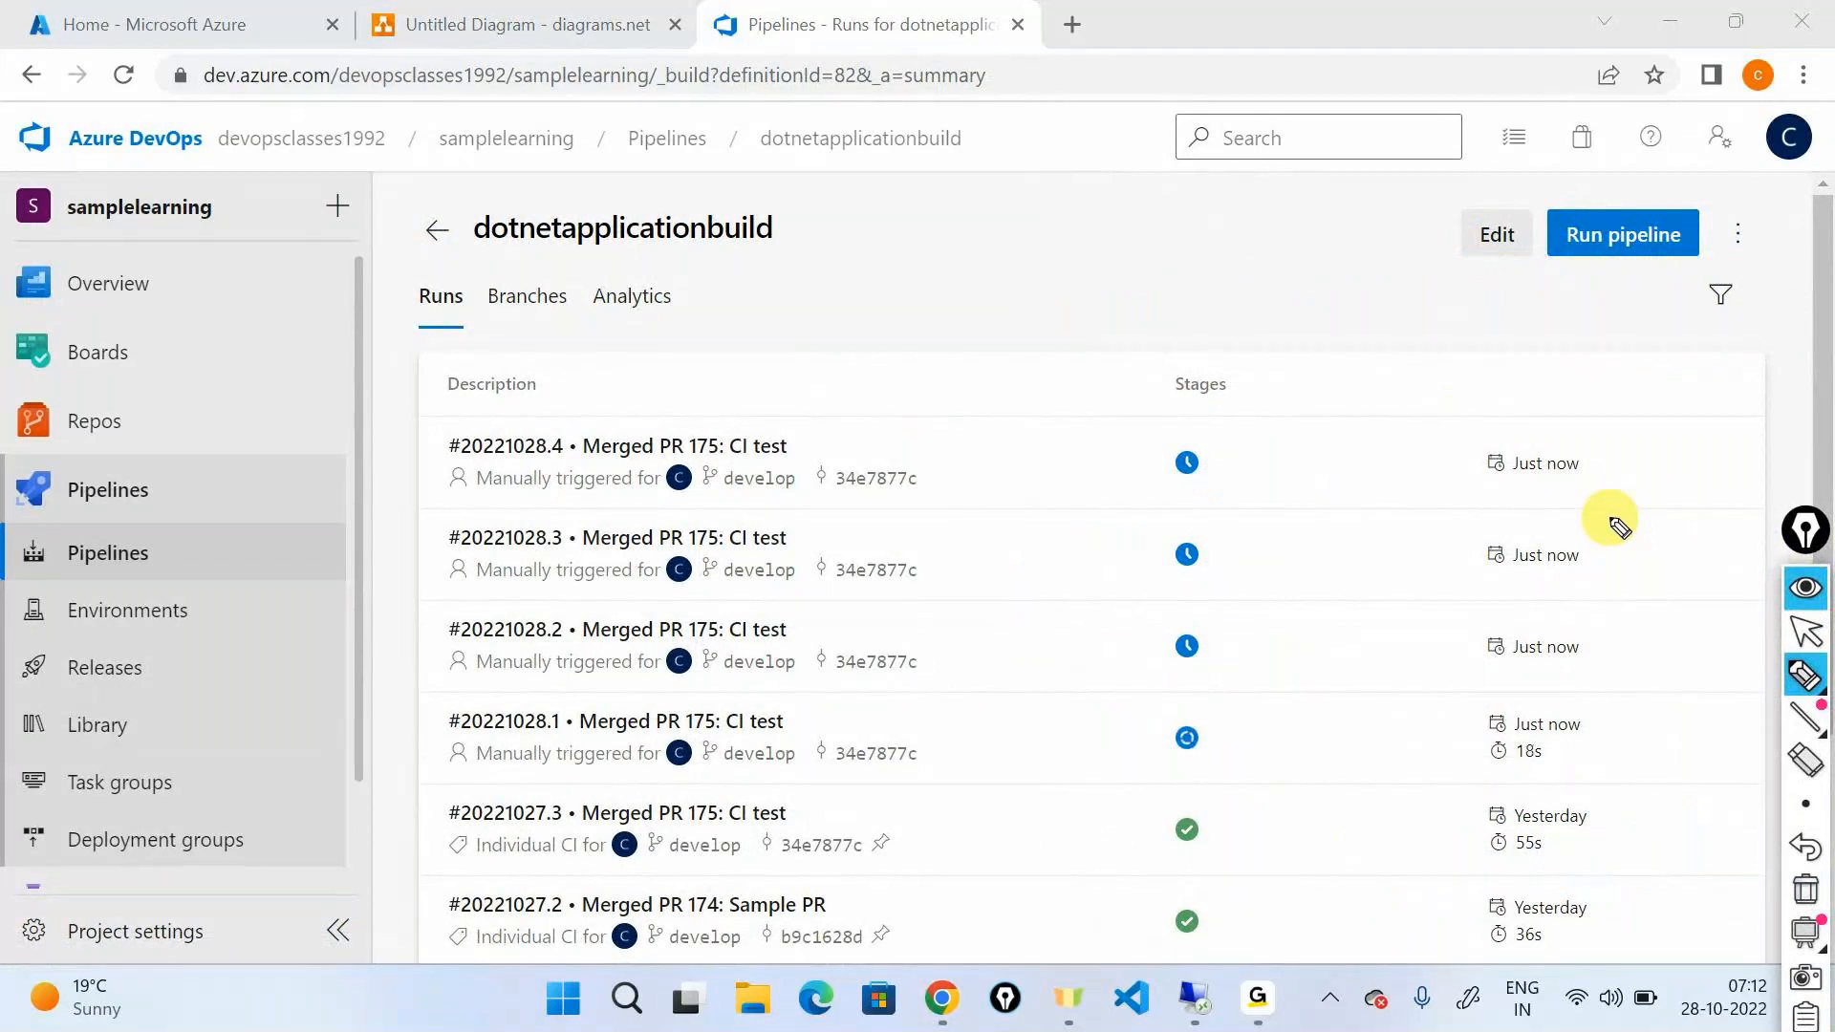
mouse_move(1286, 752)
mouse_down()
mouse_move(1289, 459)
mouse_move(1307, 472)
mouse_up()
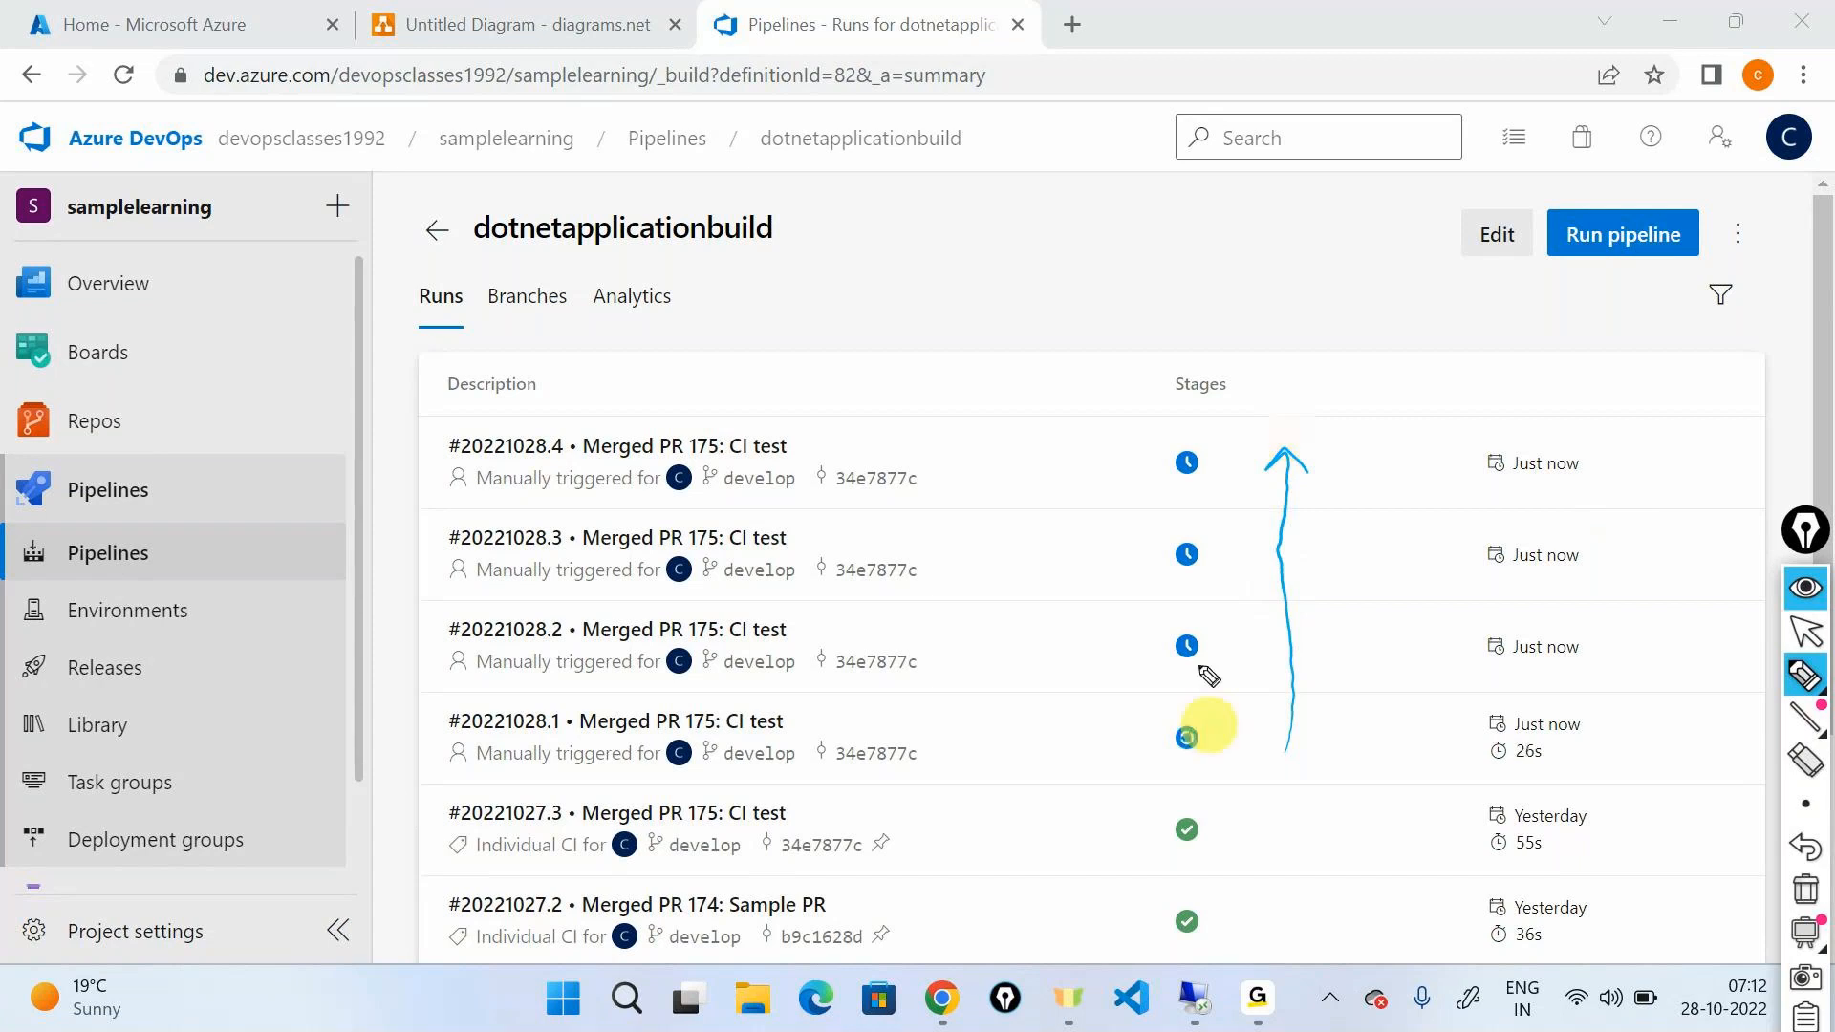
Step: Handwrite a circled "FIFO" beside the runs list and draw a box around the stage icon of run #20221028.1
drag(1619, 363, 1617, 435)
mouse_move(1616, 374)
mouse_down()
mouse_move(1644, 372)
mouse_move(1642, 390)
mouse_up()
mouse_move(1662, 378)
mouse_down()
mouse_move(1665, 412)
mouse_move(1695, 417)
mouse_move(1723, 369)
mouse_up()
mouse_move(1697, 390)
mouse_down()
mouse_move(1761, 387)
mouse_move(1765, 446)
mouse_move(1700, 340)
mouse_up()
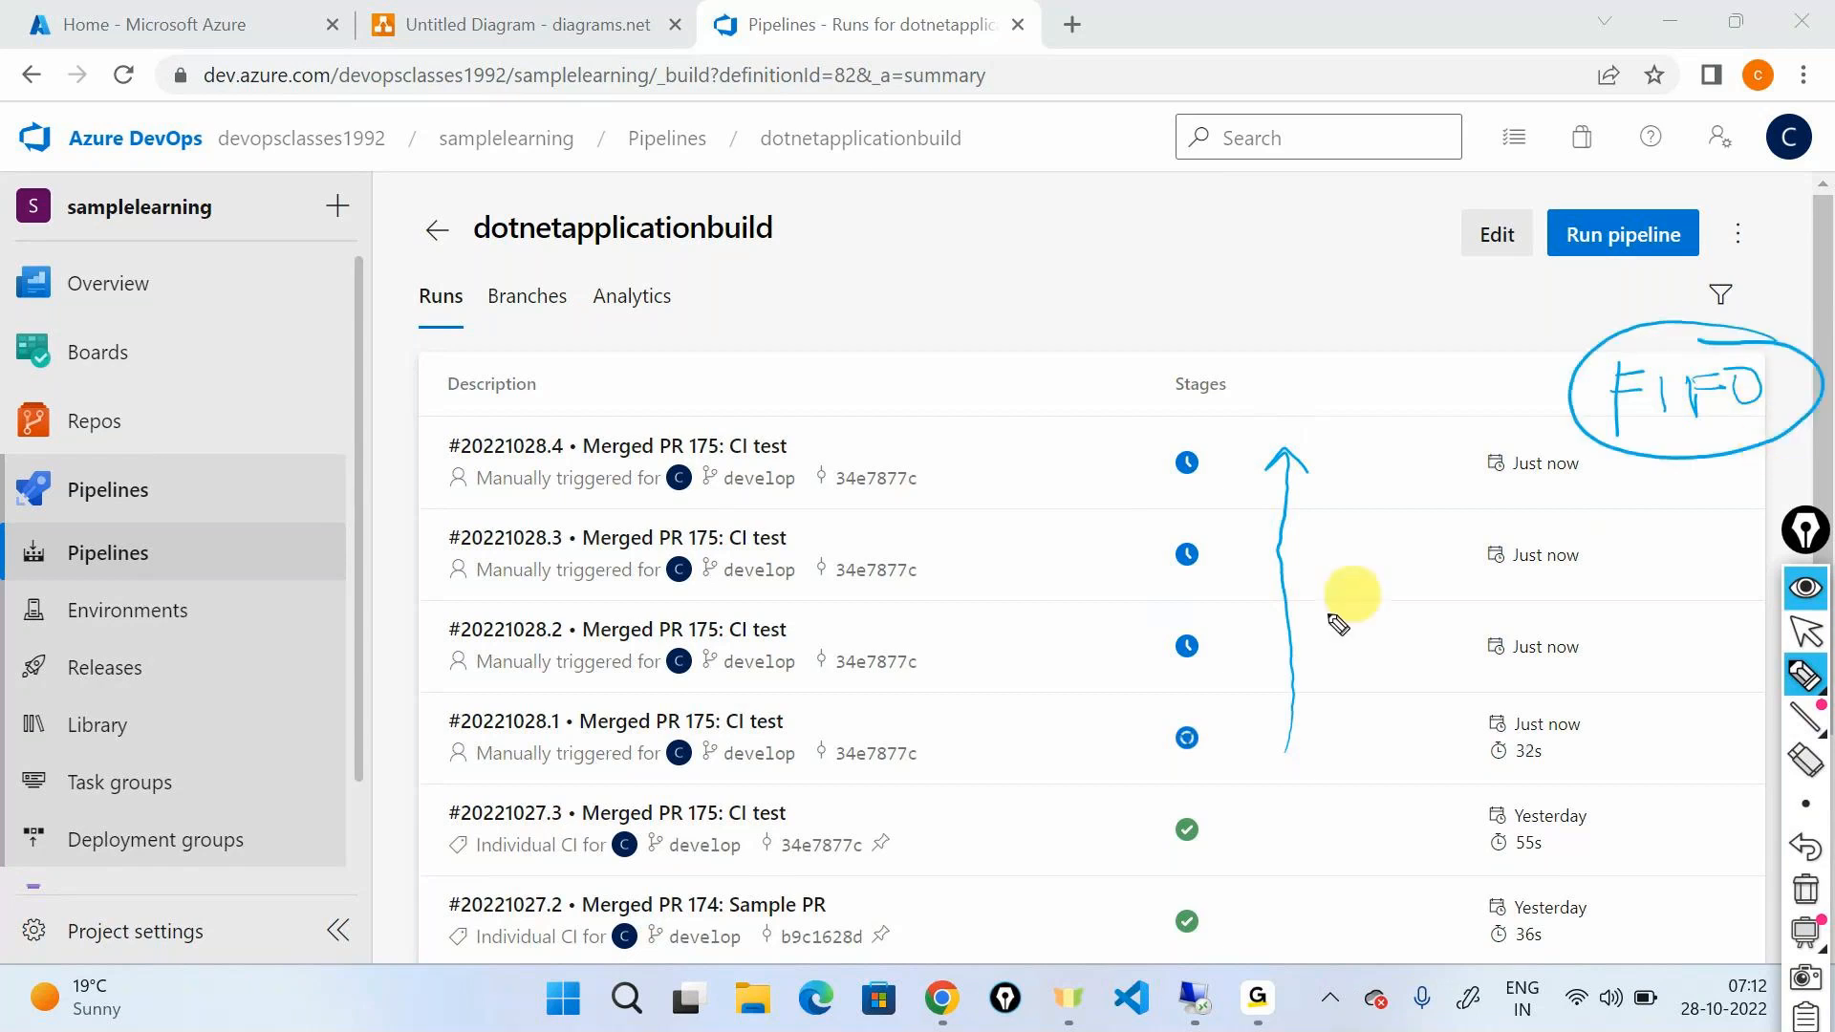
mouse_move(1190, 710)
mouse_down()
mouse_move(1150, 764)
mouse_move(1214, 707)
mouse_up()
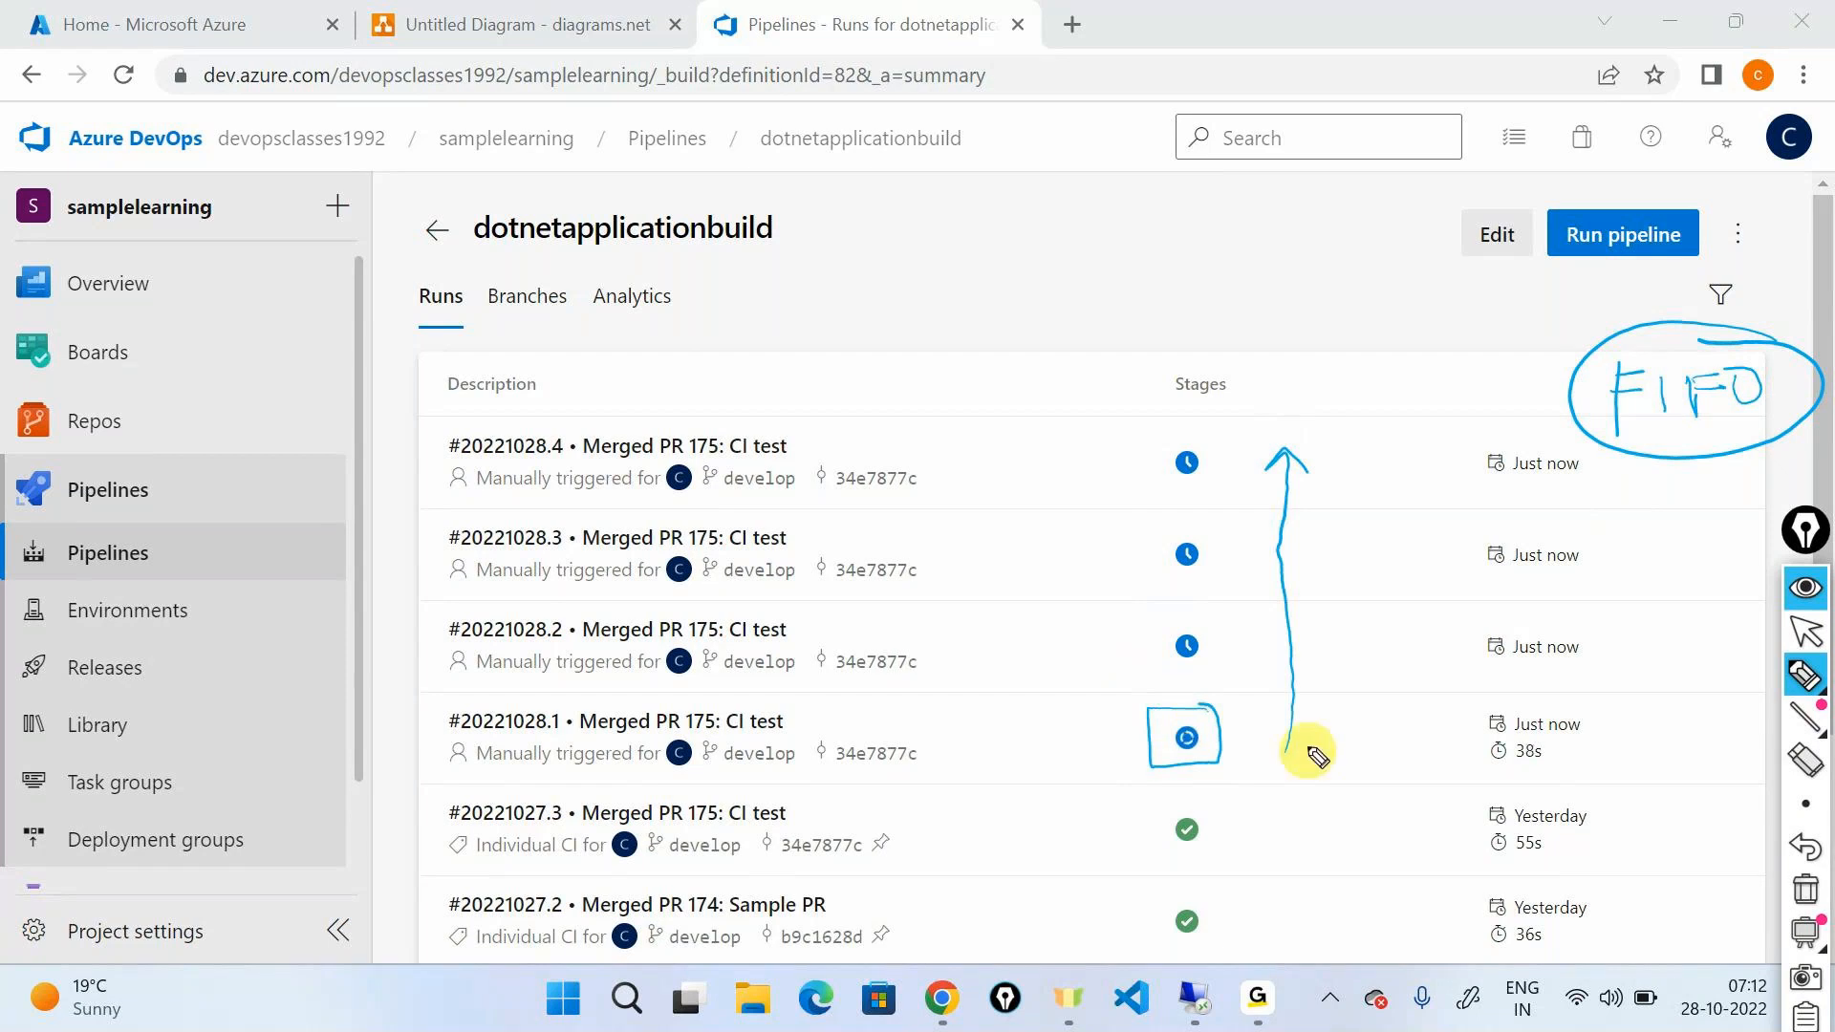
Step: Handwrite "10" beside run #20221028.1, then mark run #20221028.2 with "2nd", an arrow, a boxed stage icon and "10mins+10mins"
mouse_move(1333, 723)
mouse_down()
mouse_move(1335, 753)
mouse_move(1359, 723)
mouse_up()
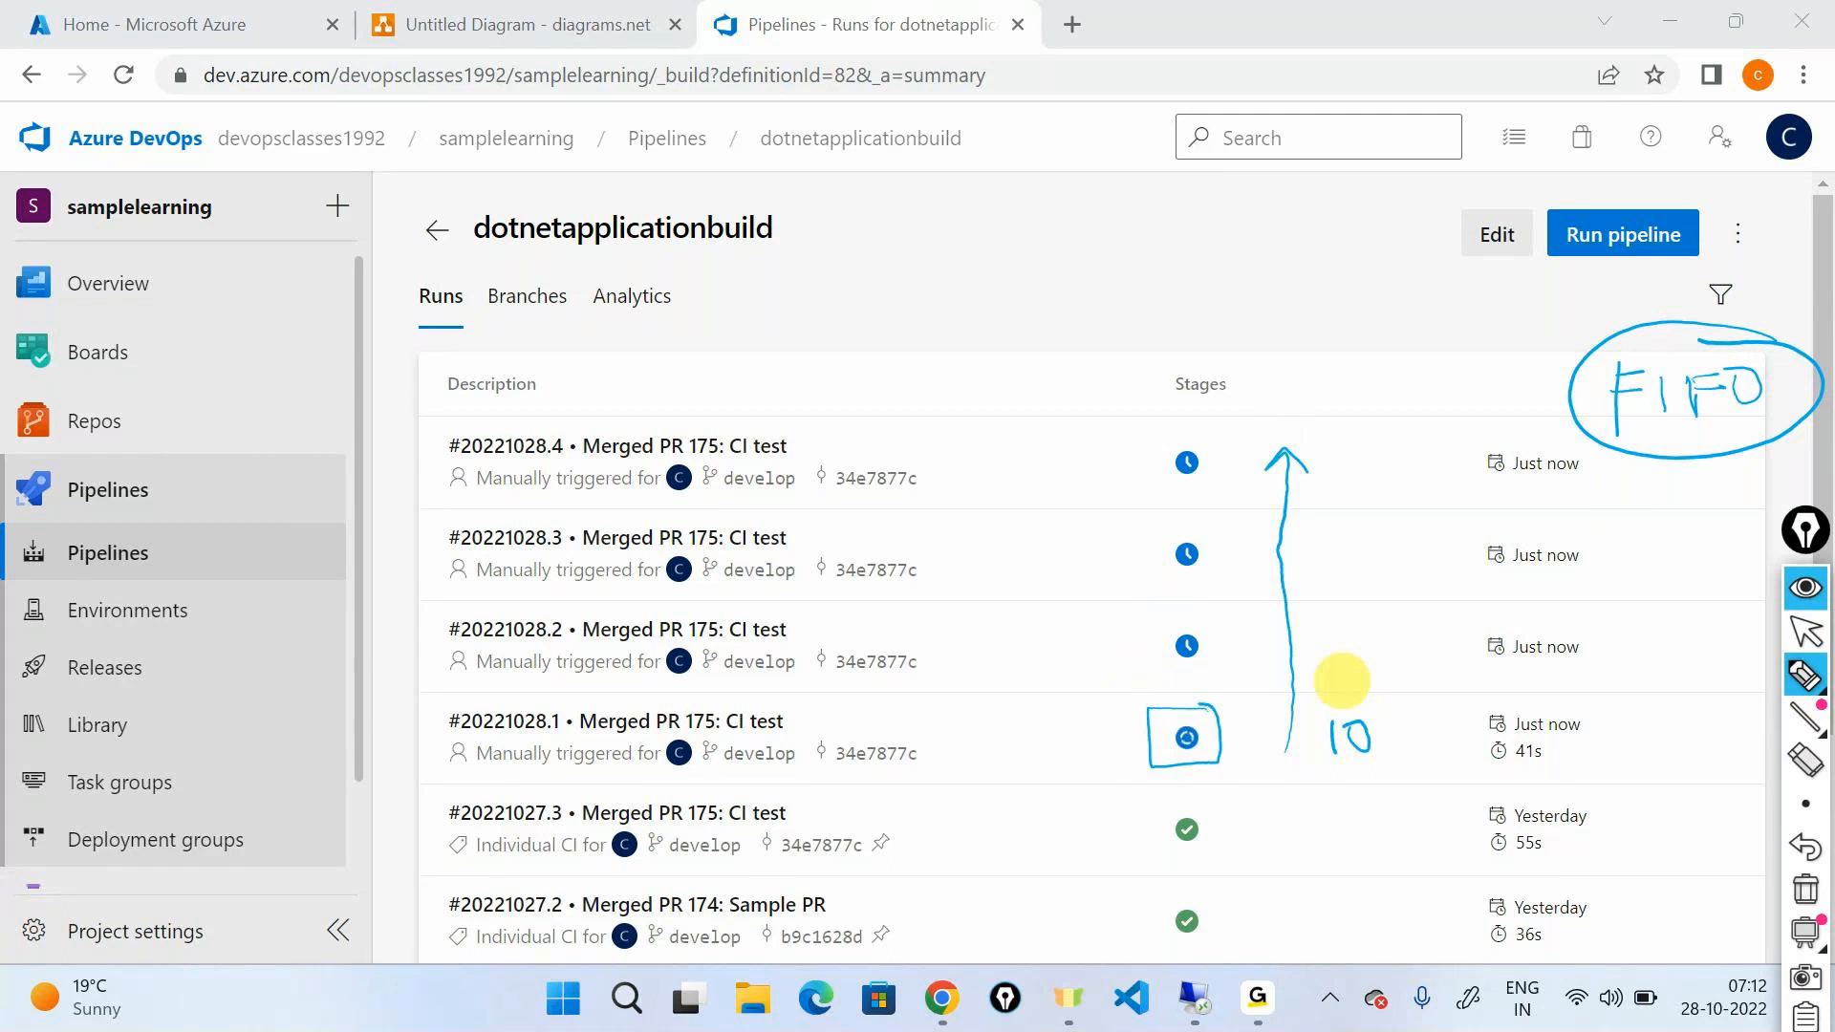
drag(816, 612, 833, 634)
drag(834, 621, 864, 626)
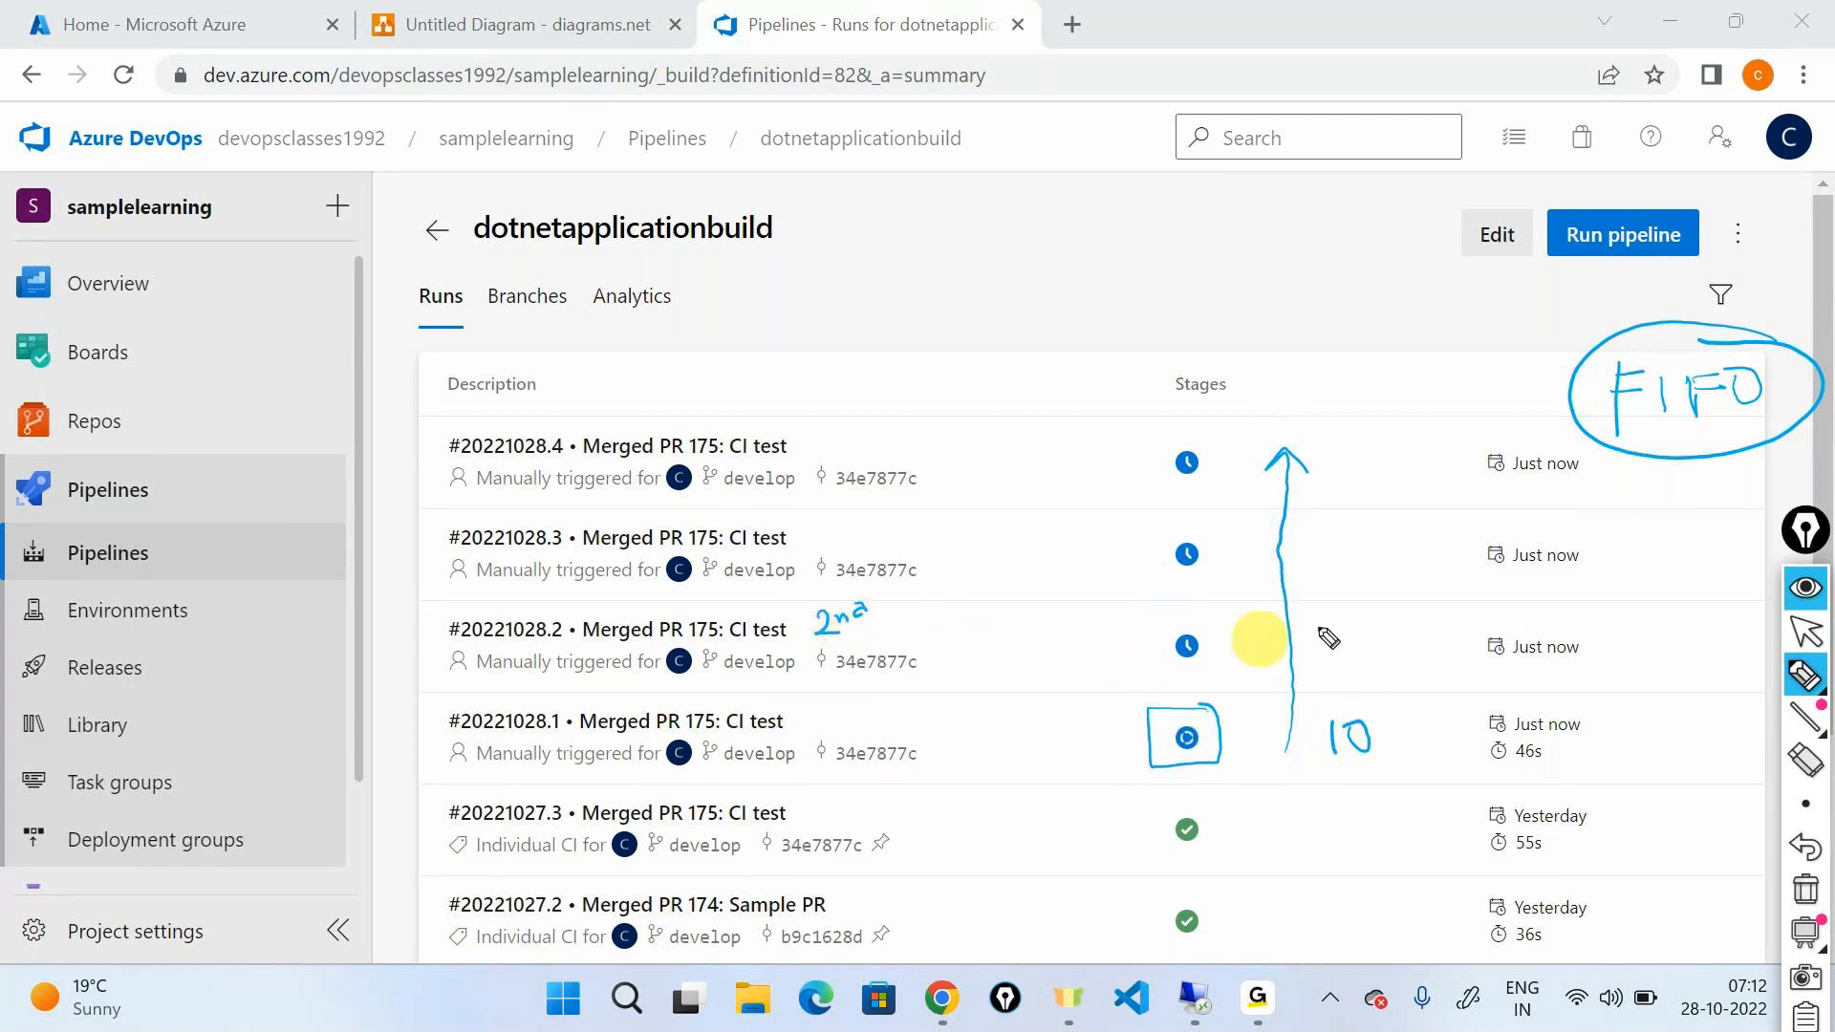
mouse_move(941, 648)
mouse_down()
mouse_move(1101, 651)
mouse_move(1083, 662)
mouse_up()
mouse_move(1326, 641)
mouse_down()
mouse_move(1322, 662)
mouse_move(1393, 638)
mouse_up()
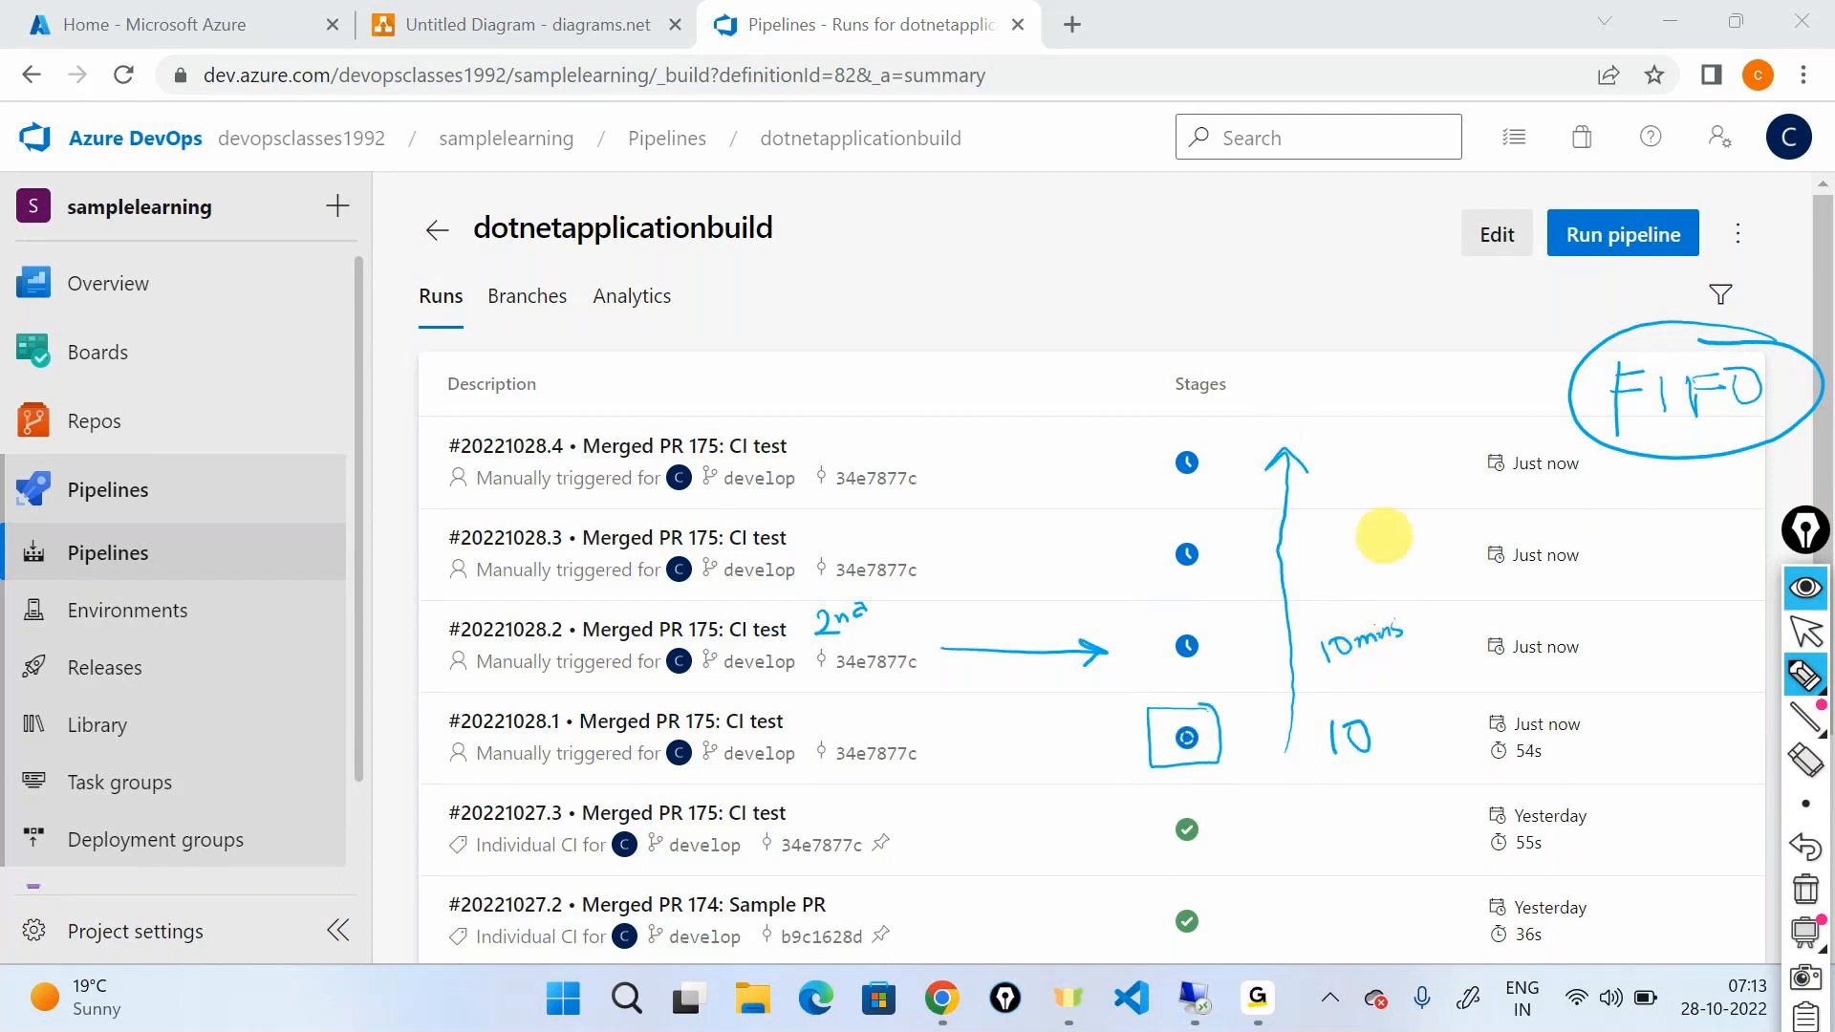
drag(1156, 623, 1177, 633)
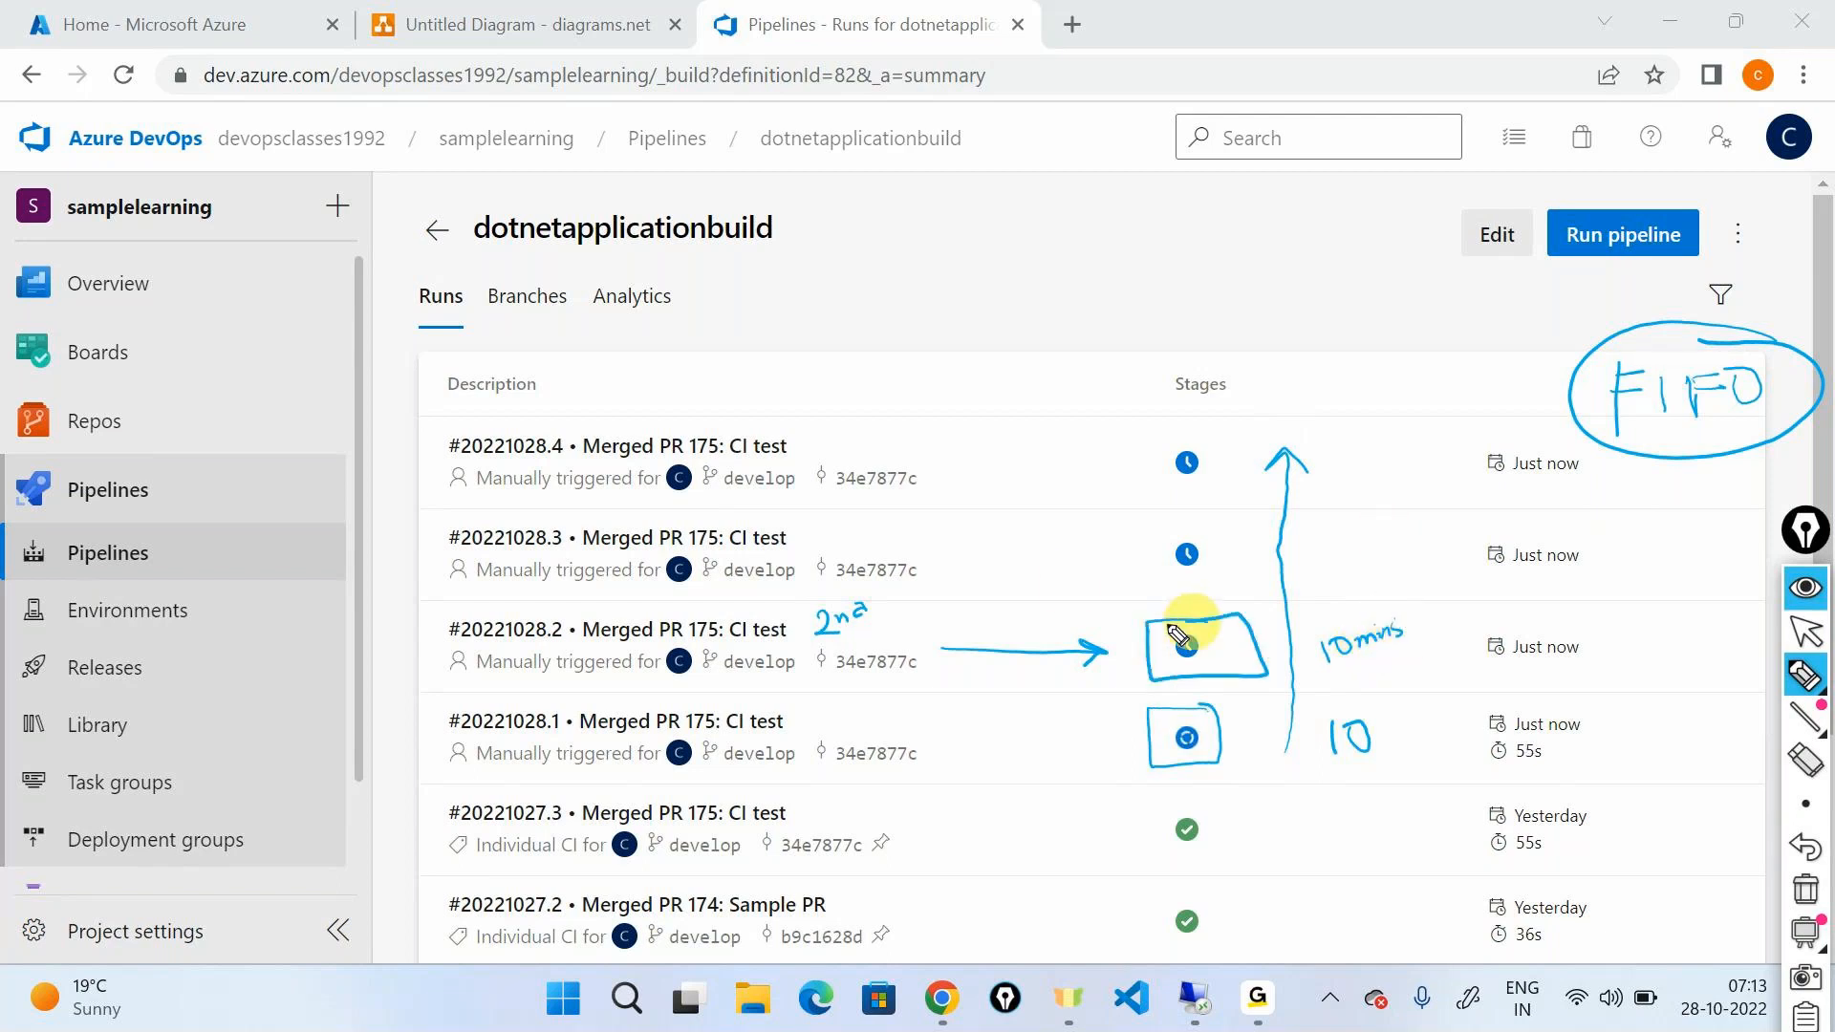
drag(1408, 621, 1452, 619)
mouse_move(1429, 606)
mouse_down()
mouse_move(1436, 647)
mouse_move(1476, 613)
mouse_move(1579, 591)
mouse_up()
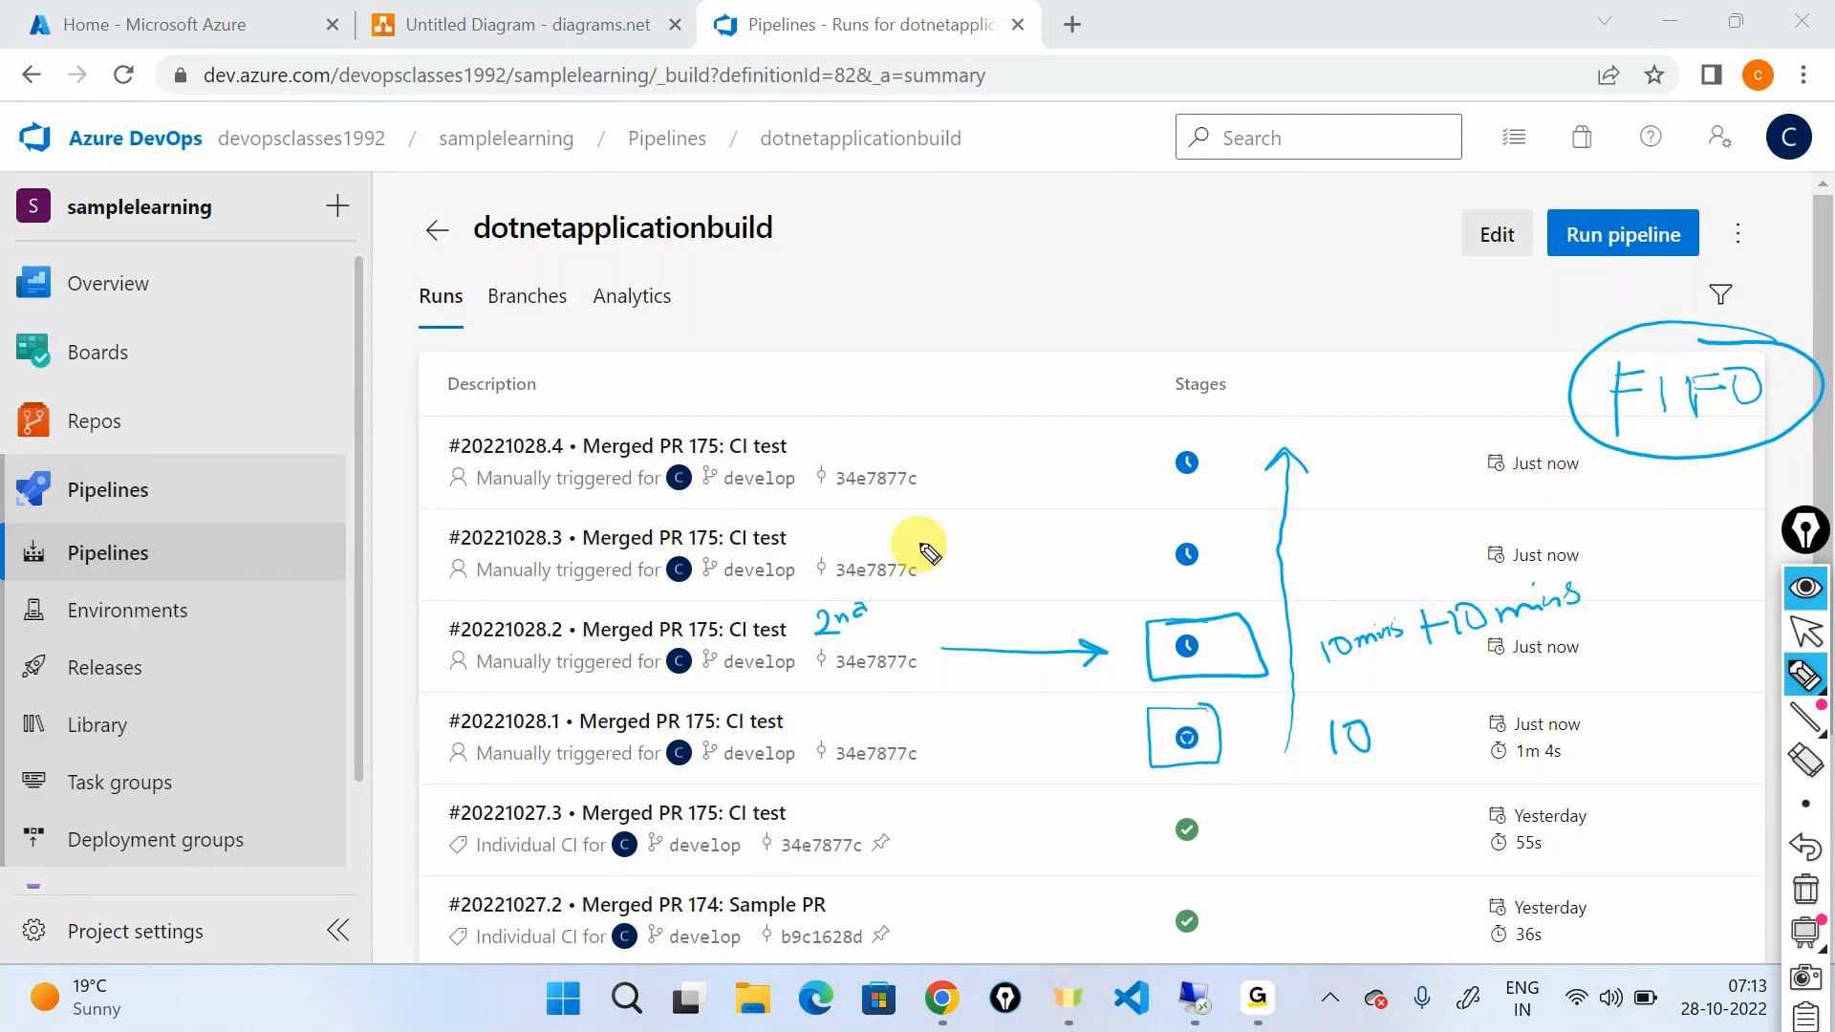
Step: Draw an arrow to the stage icon of run #20221028.3 and handwrite "20+10" beside it
drag(921, 540, 1137, 557)
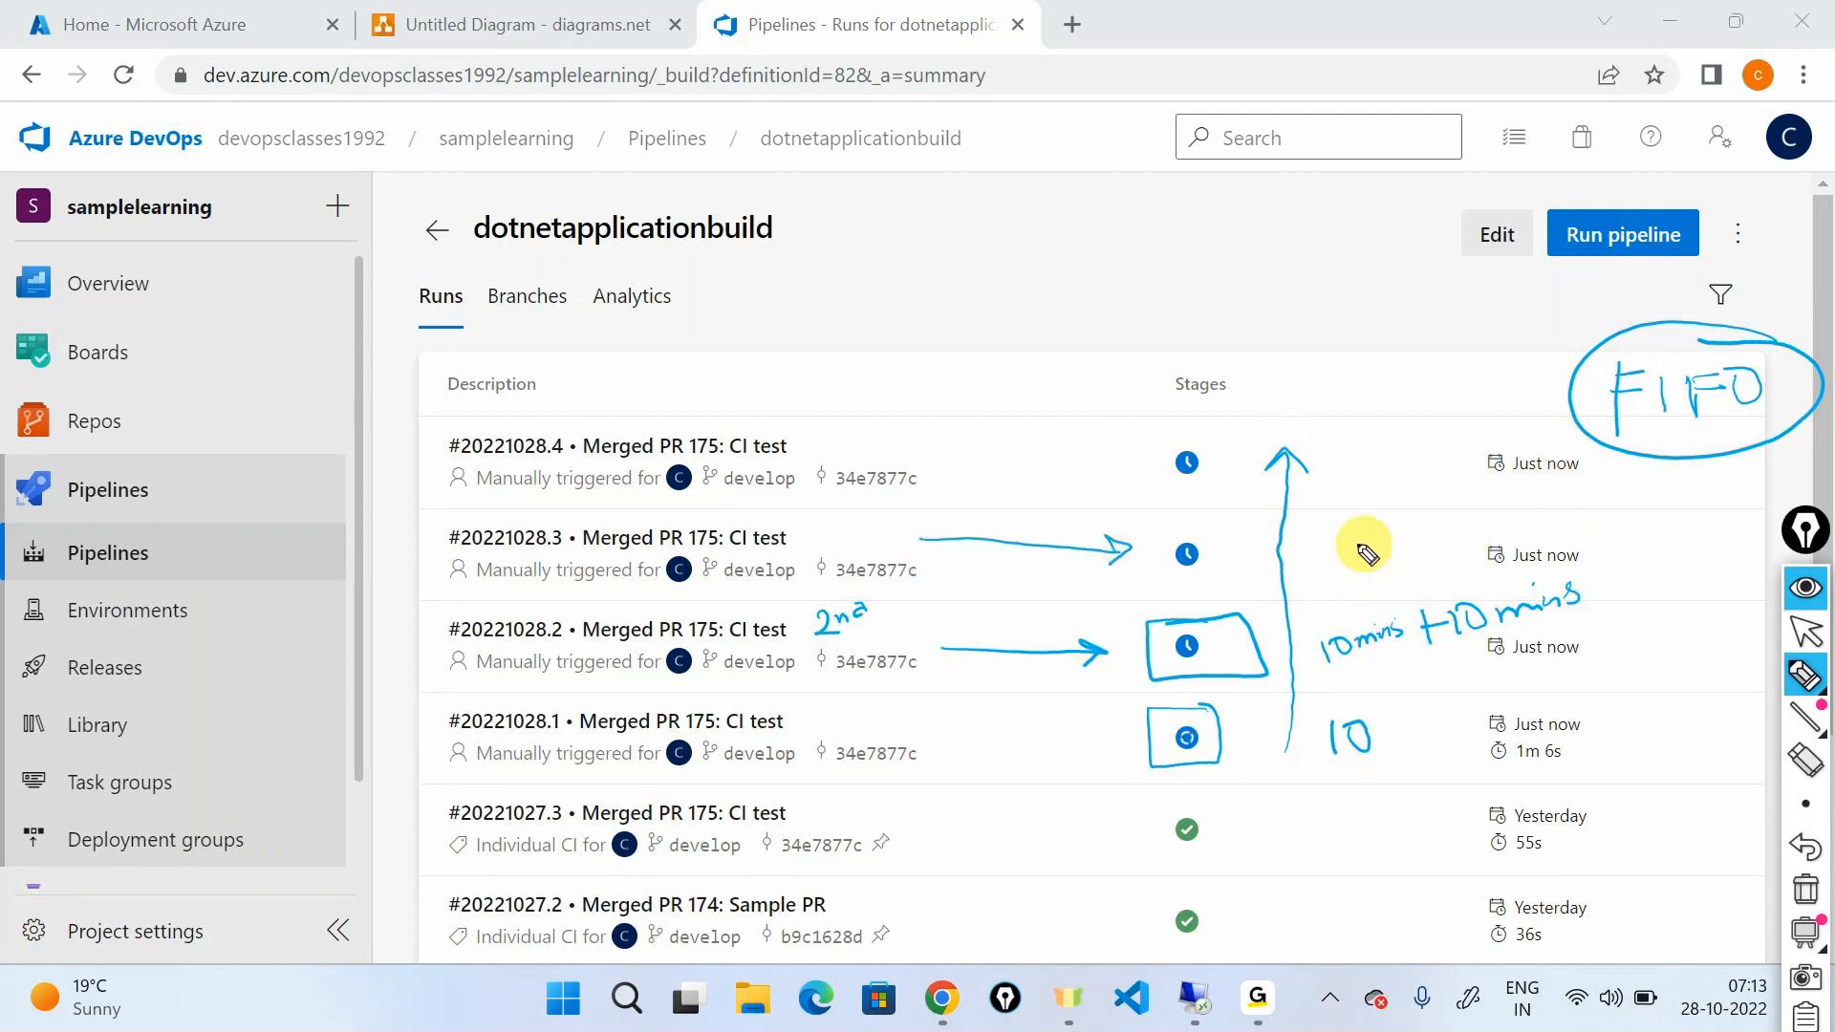
drag(1302, 531, 1395, 552)
drag(1379, 538, 1419, 549)
drag(1440, 522, 1439, 524)
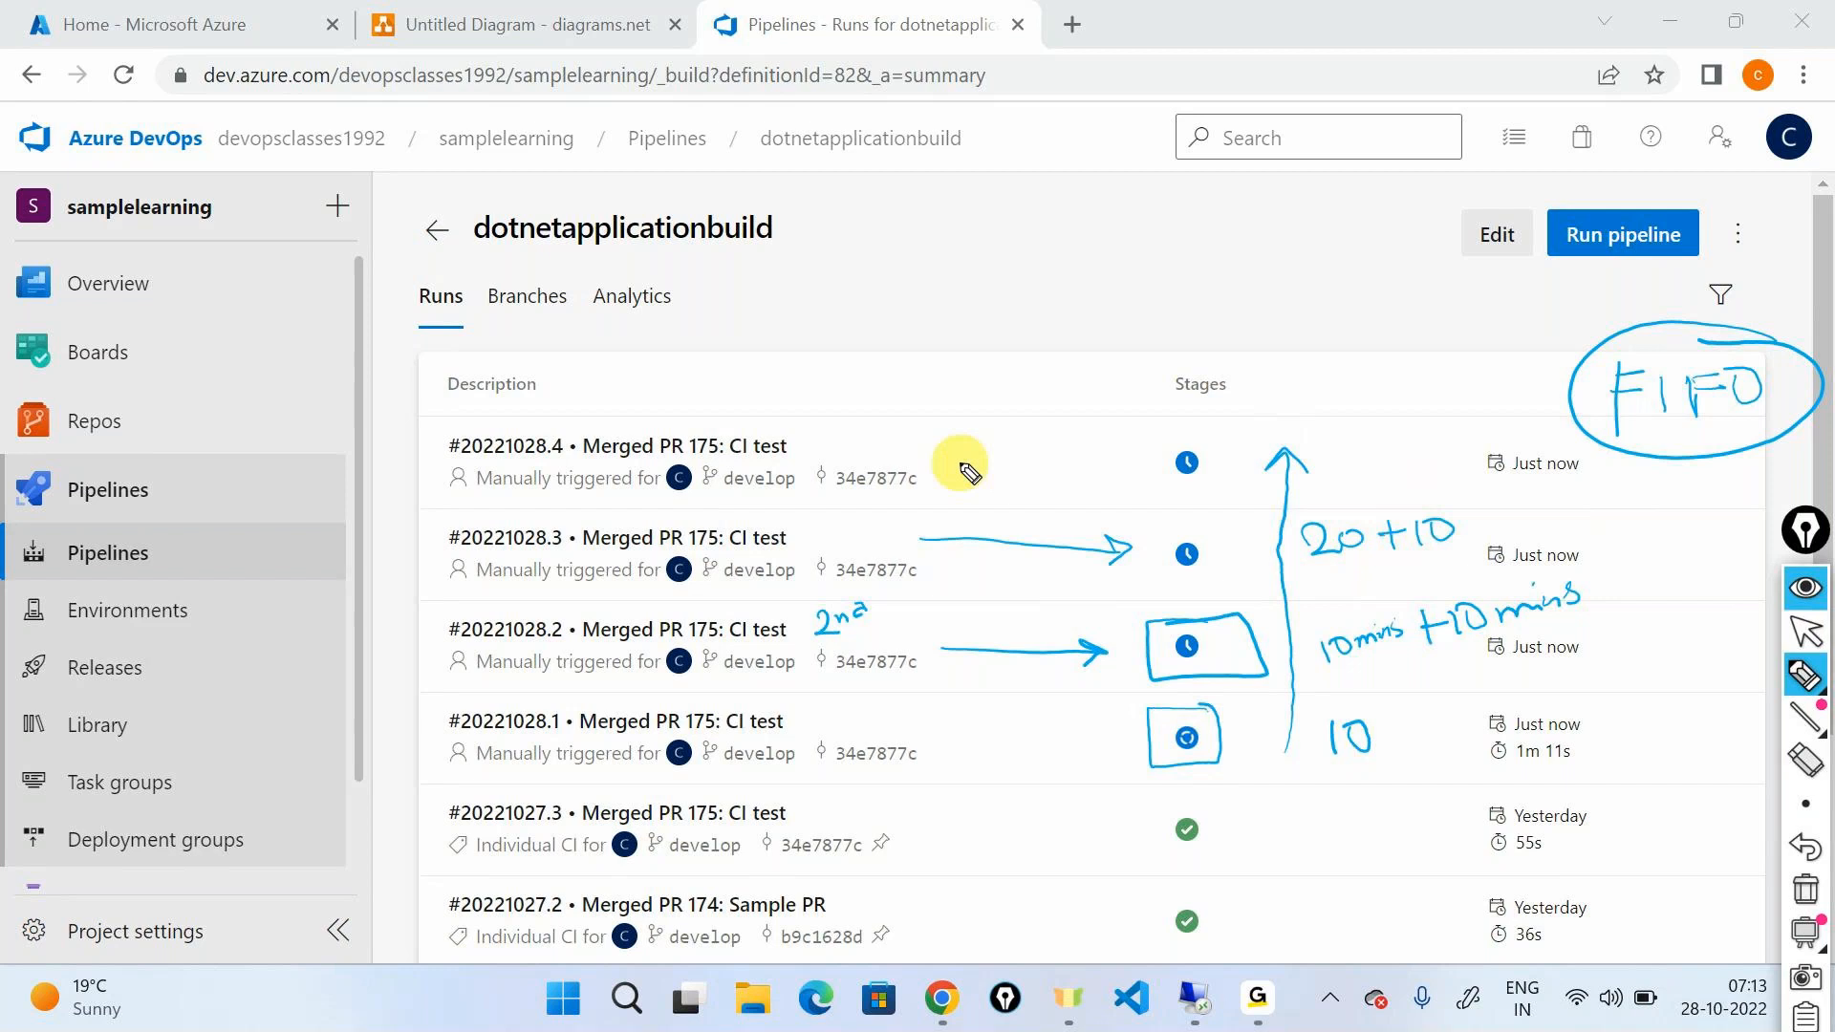
Step: Draw an arrow to the stage icon of run #20221028.4 and handwrite "30+10" beside it
drag(961, 464, 1120, 463)
drag(1085, 444, 1087, 481)
drag(1309, 463, 1317, 494)
drag(1348, 462, 1381, 475)
drag(1370, 470, 1418, 480)
drag(1438, 451, 1436, 454)
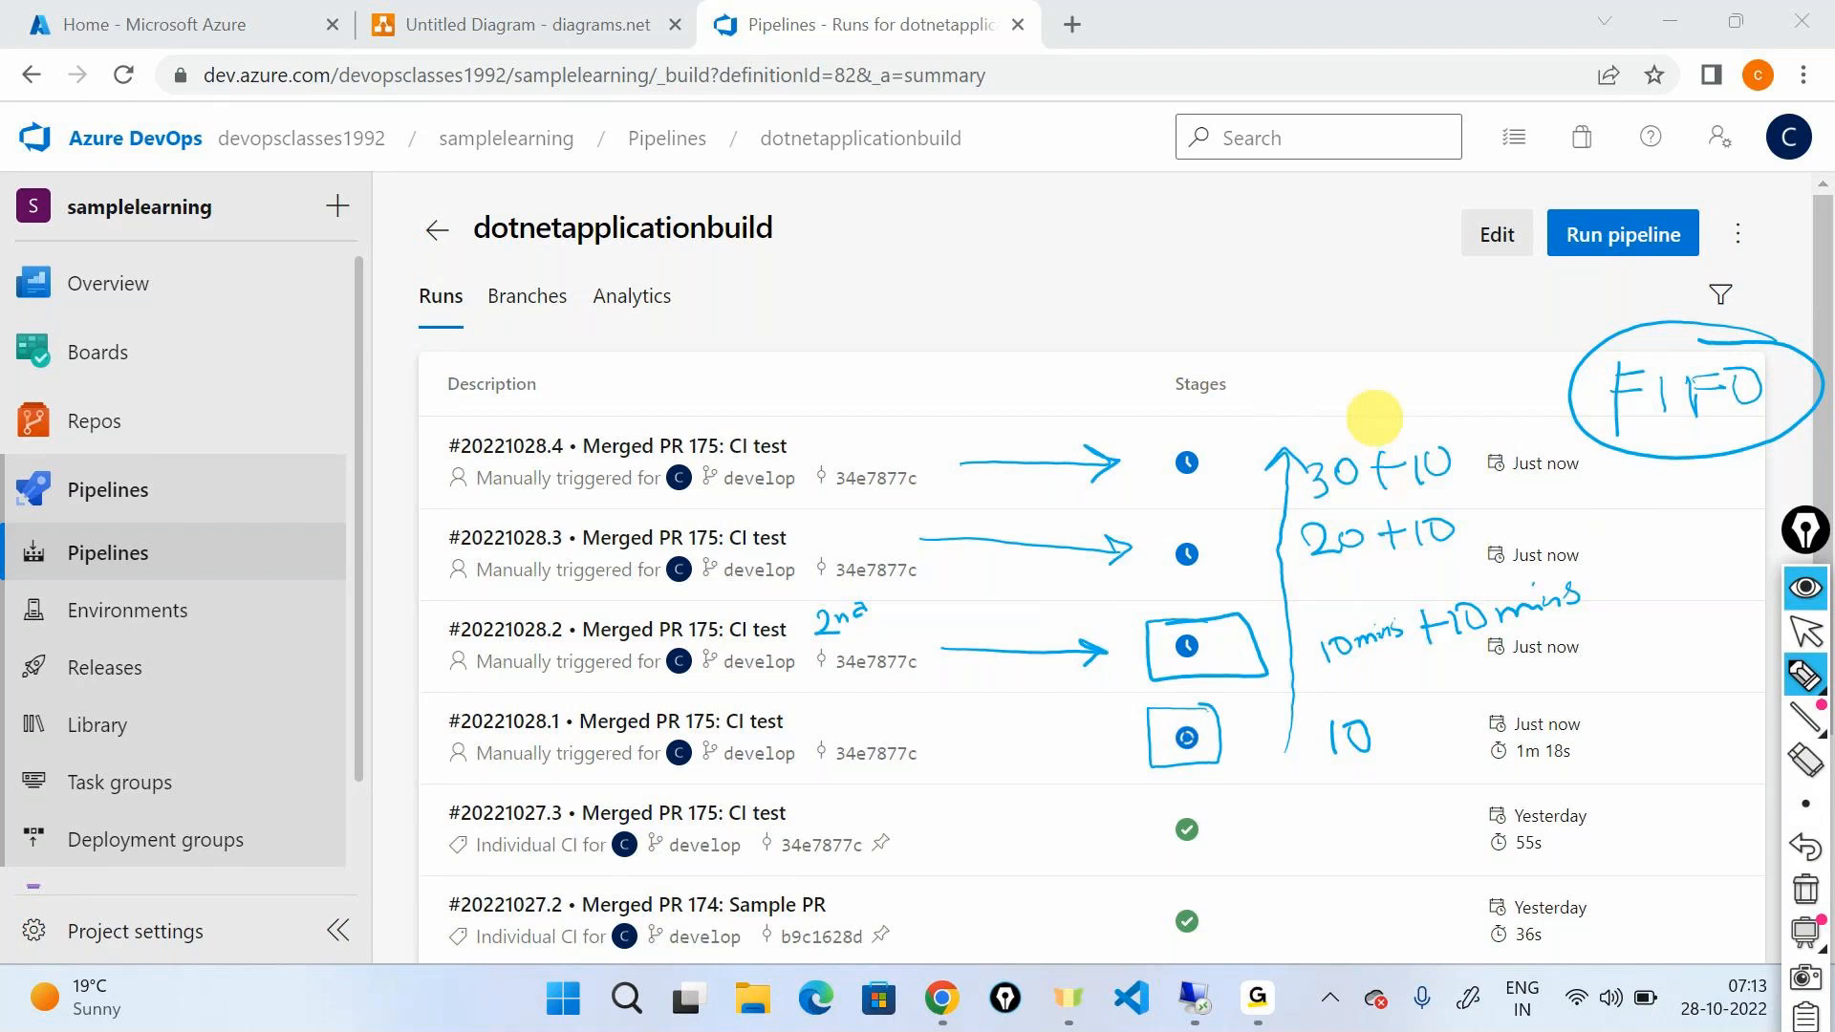
Step: Handwrite an underlined "100th develop" above the runs list, and clear all ink annotations
mouse_move(632, 355)
mouse_down()
mouse_move(639, 383)
mouse_move(654, 348)
mouse_move(696, 338)
mouse_up()
drag(694, 320, 694, 332)
mouse_move(700, 312)
mouse_down()
mouse_move(706, 341)
mouse_move(752, 344)
mouse_move(863, 291)
mouse_move(908, 299)
mouse_move(927, 274)
mouse_up()
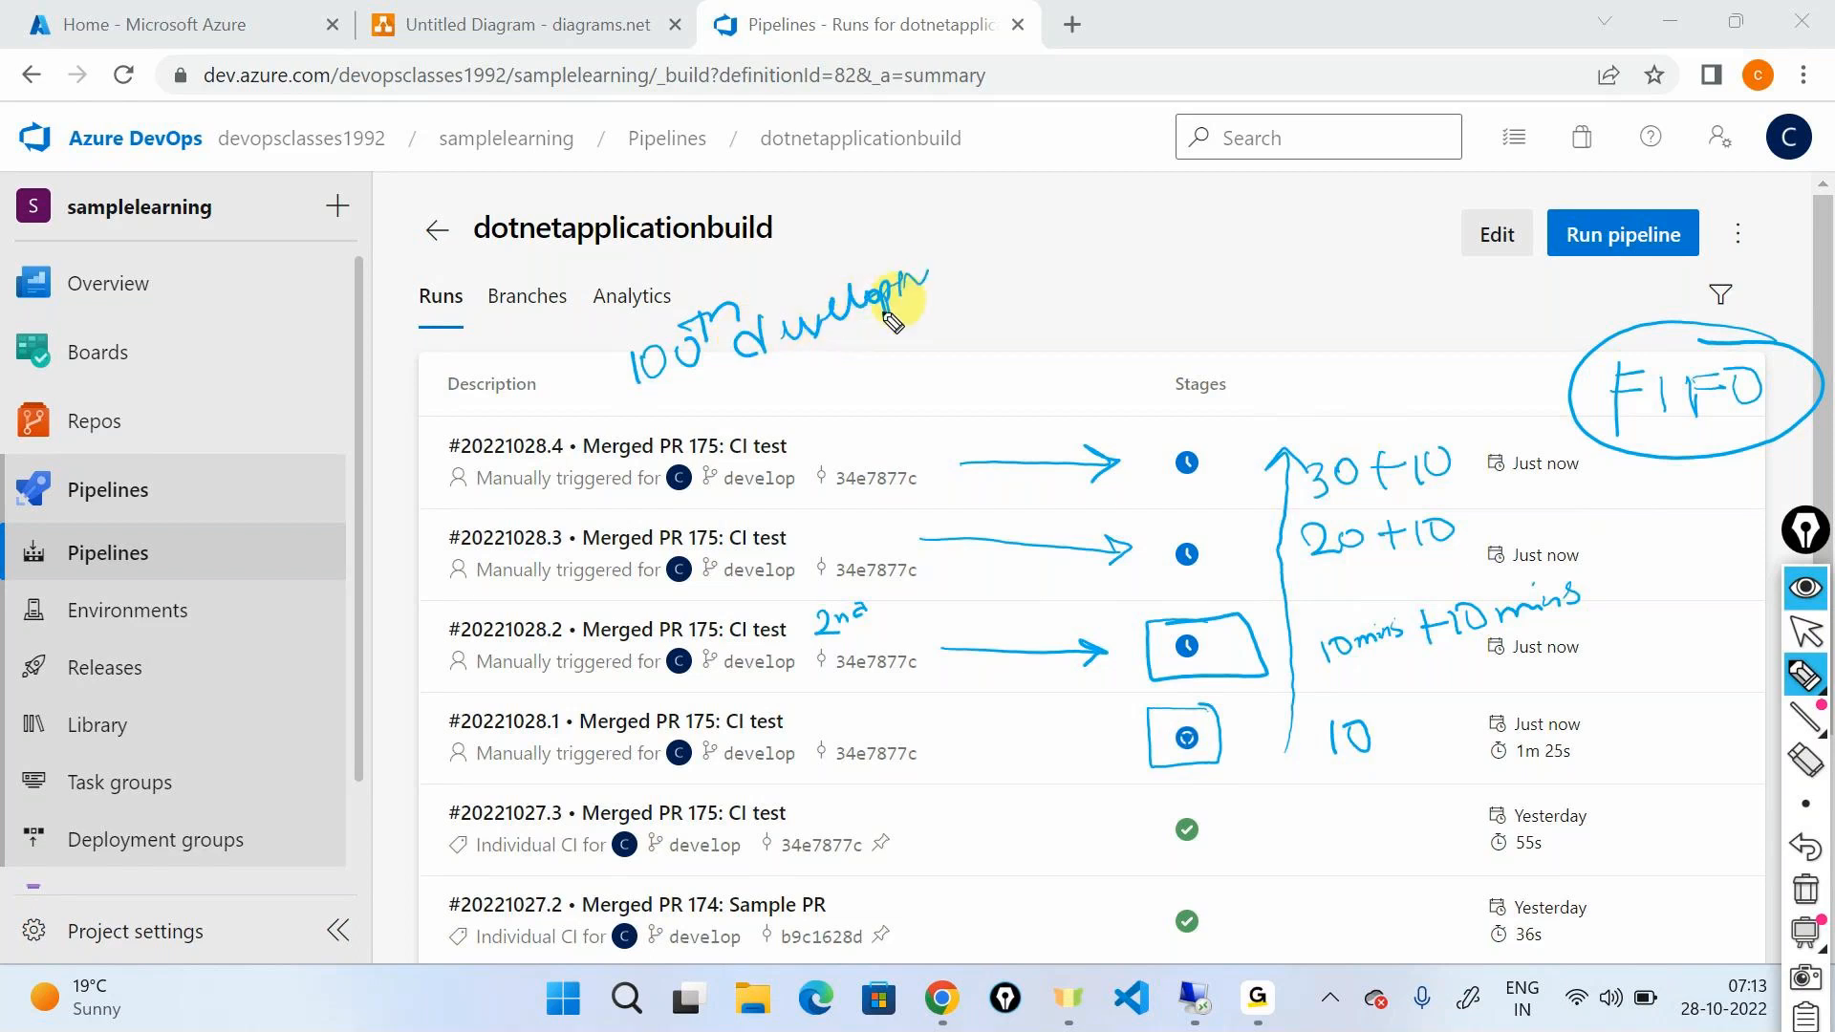
drag(648, 411, 940, 322)
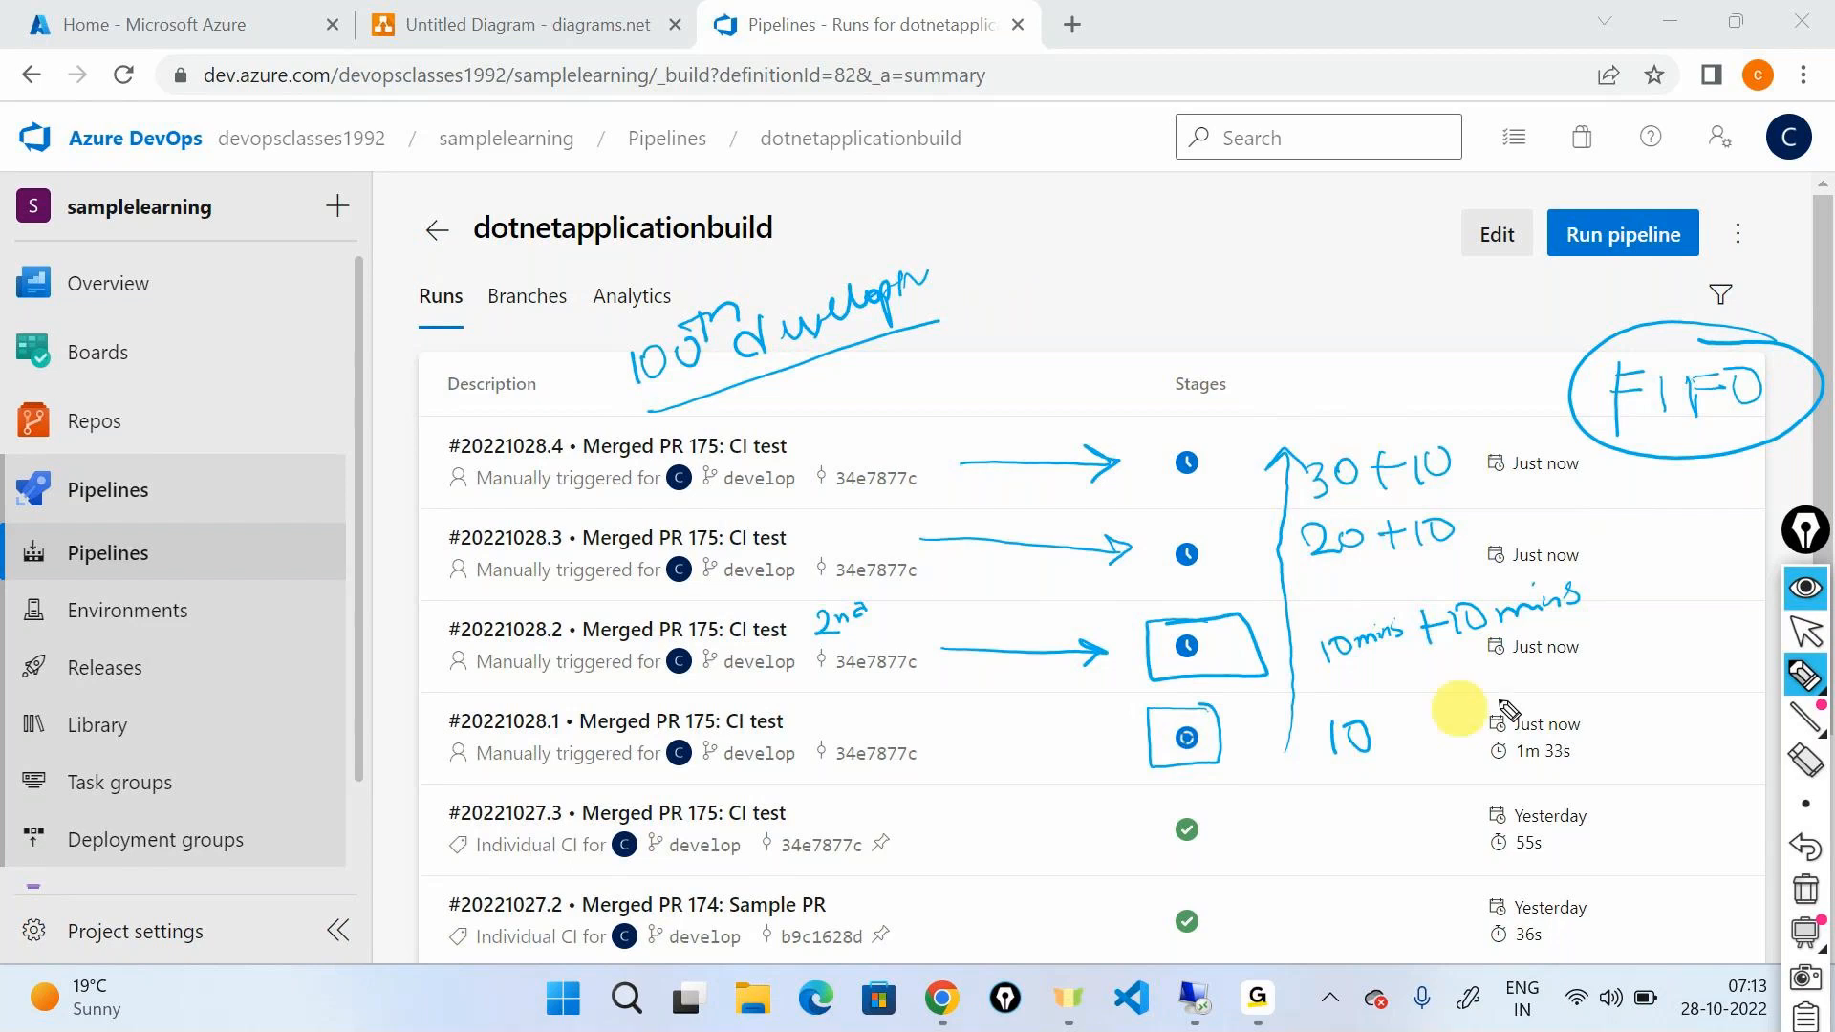
click(1804, 891)
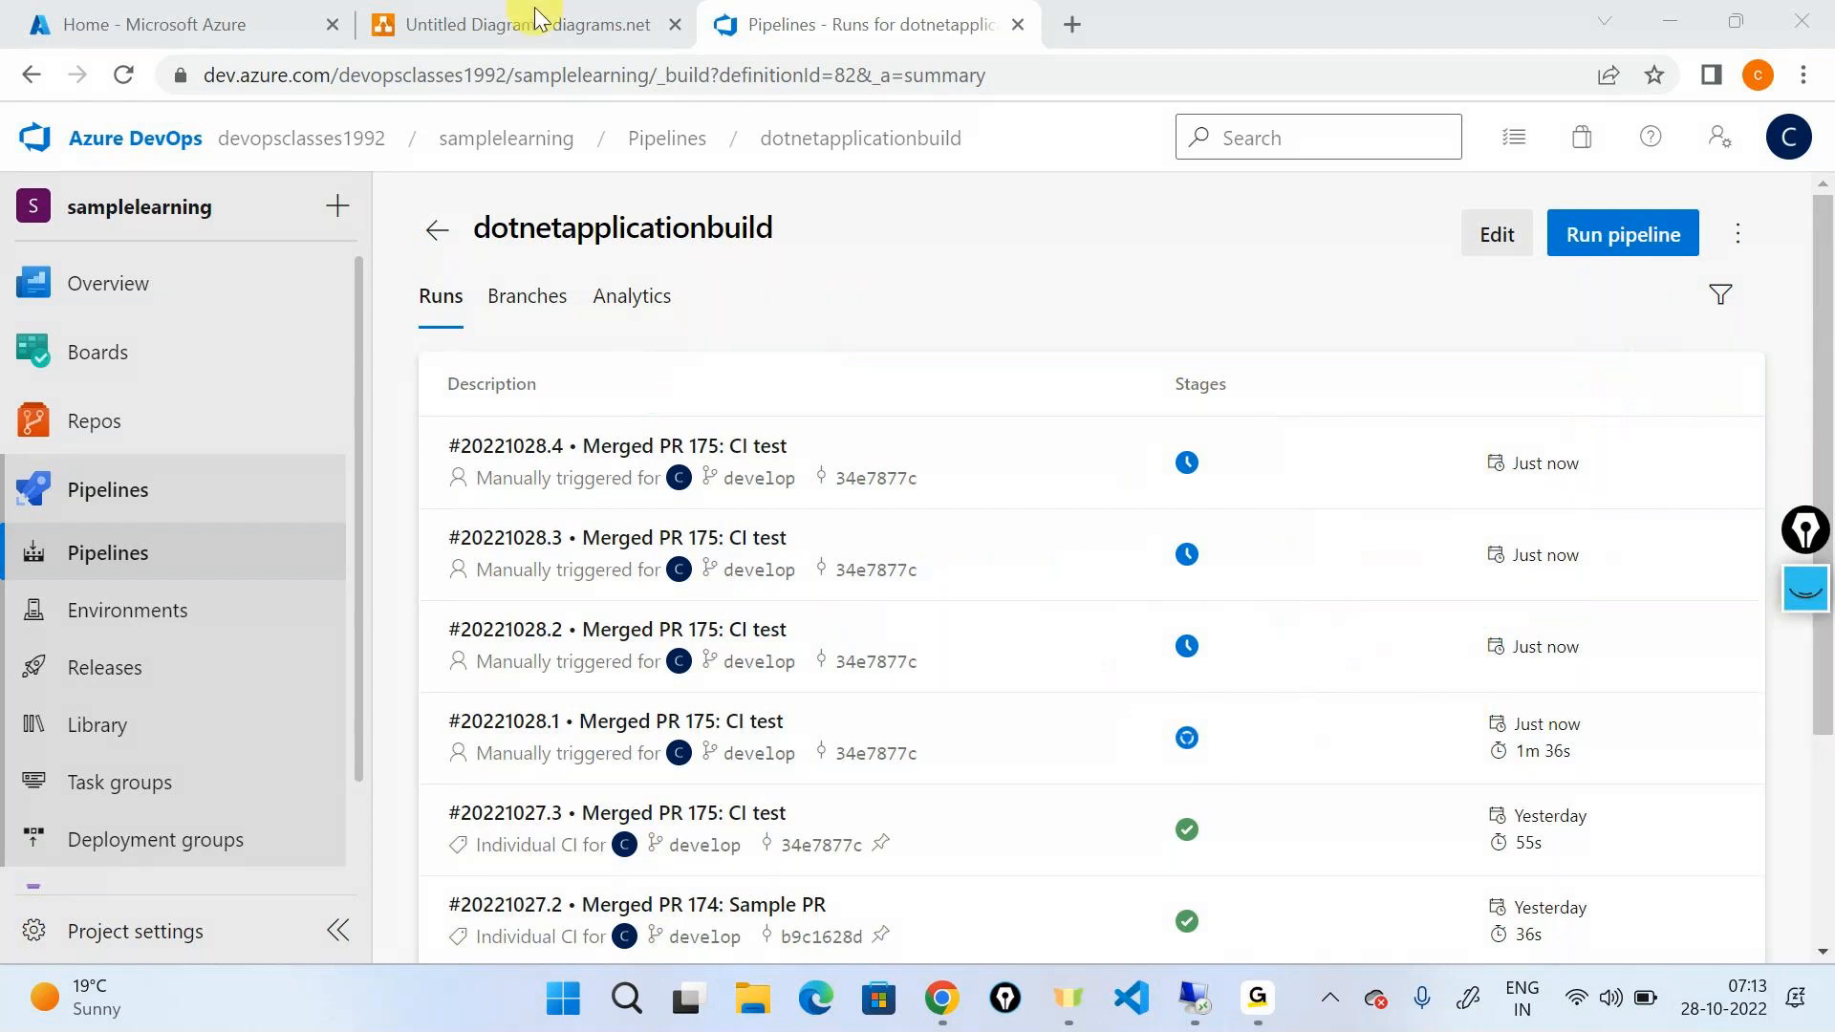
Step: Review the pipeline icon and Artifacts label in the diagrams.net diagram, and return to the Azure DevOps runs list
click(530, 24)
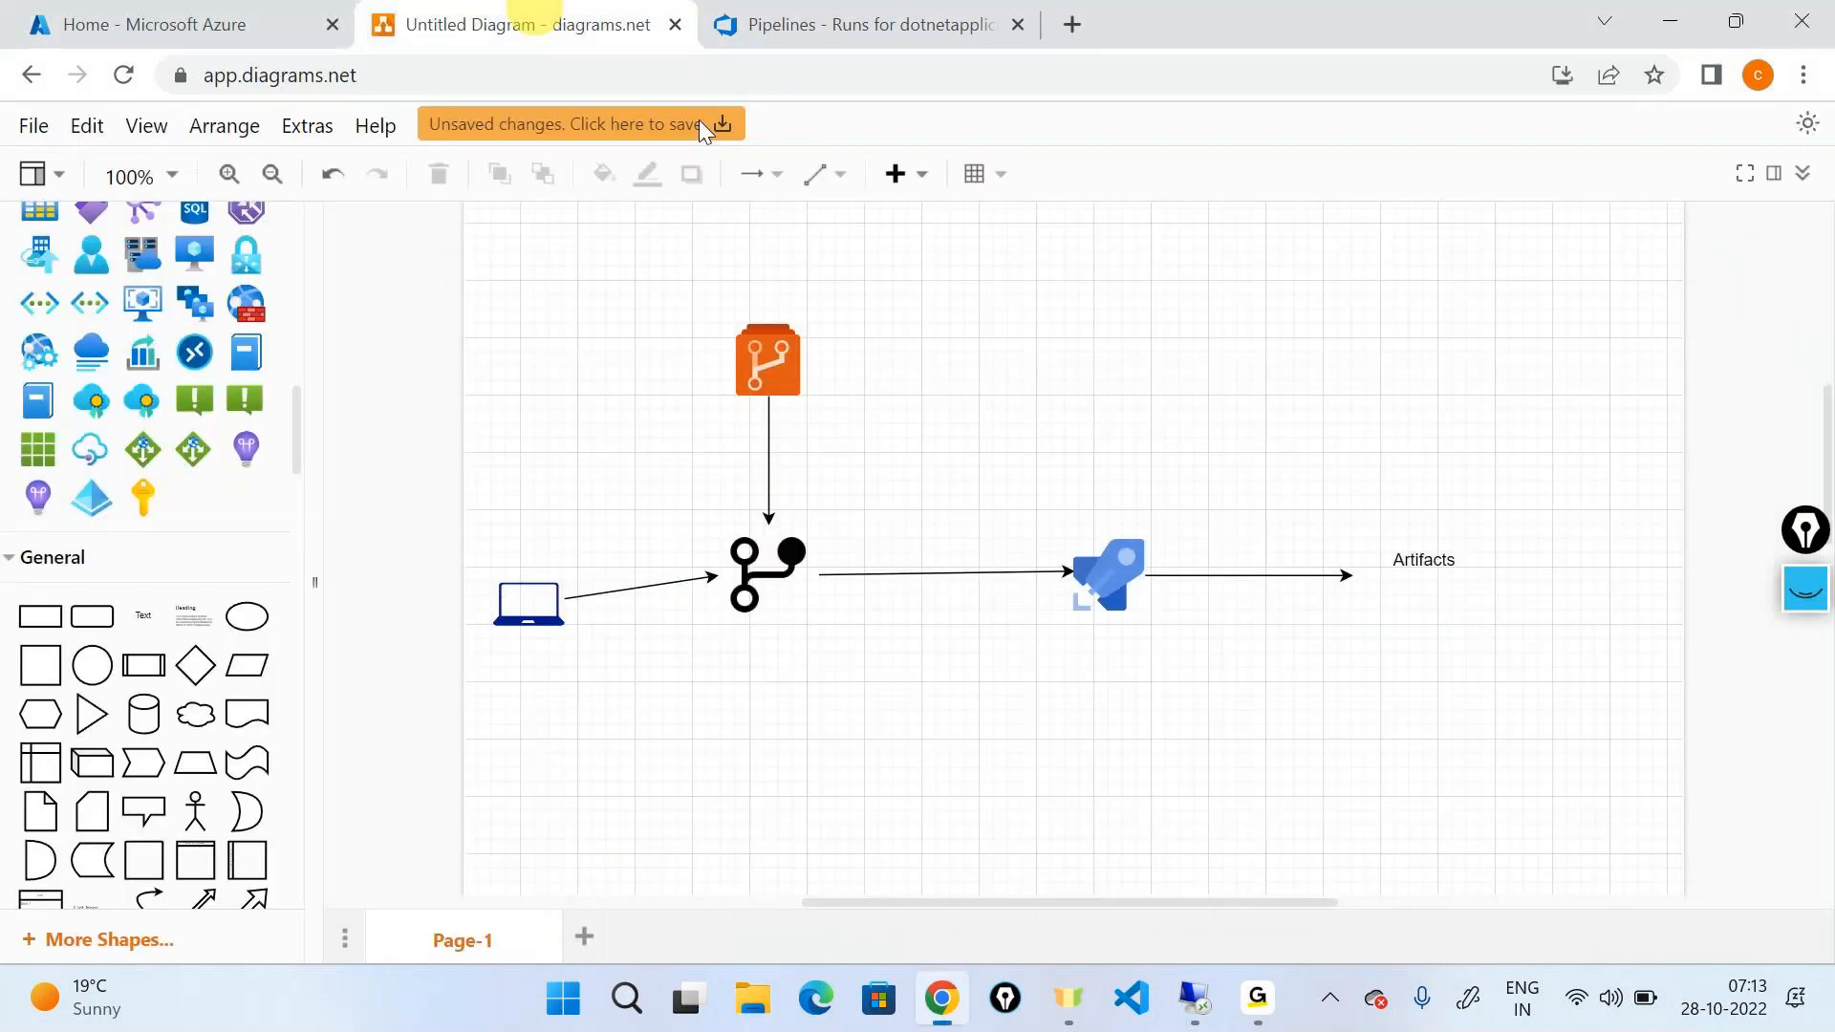
click(1140, 586)
click(1384, 547)
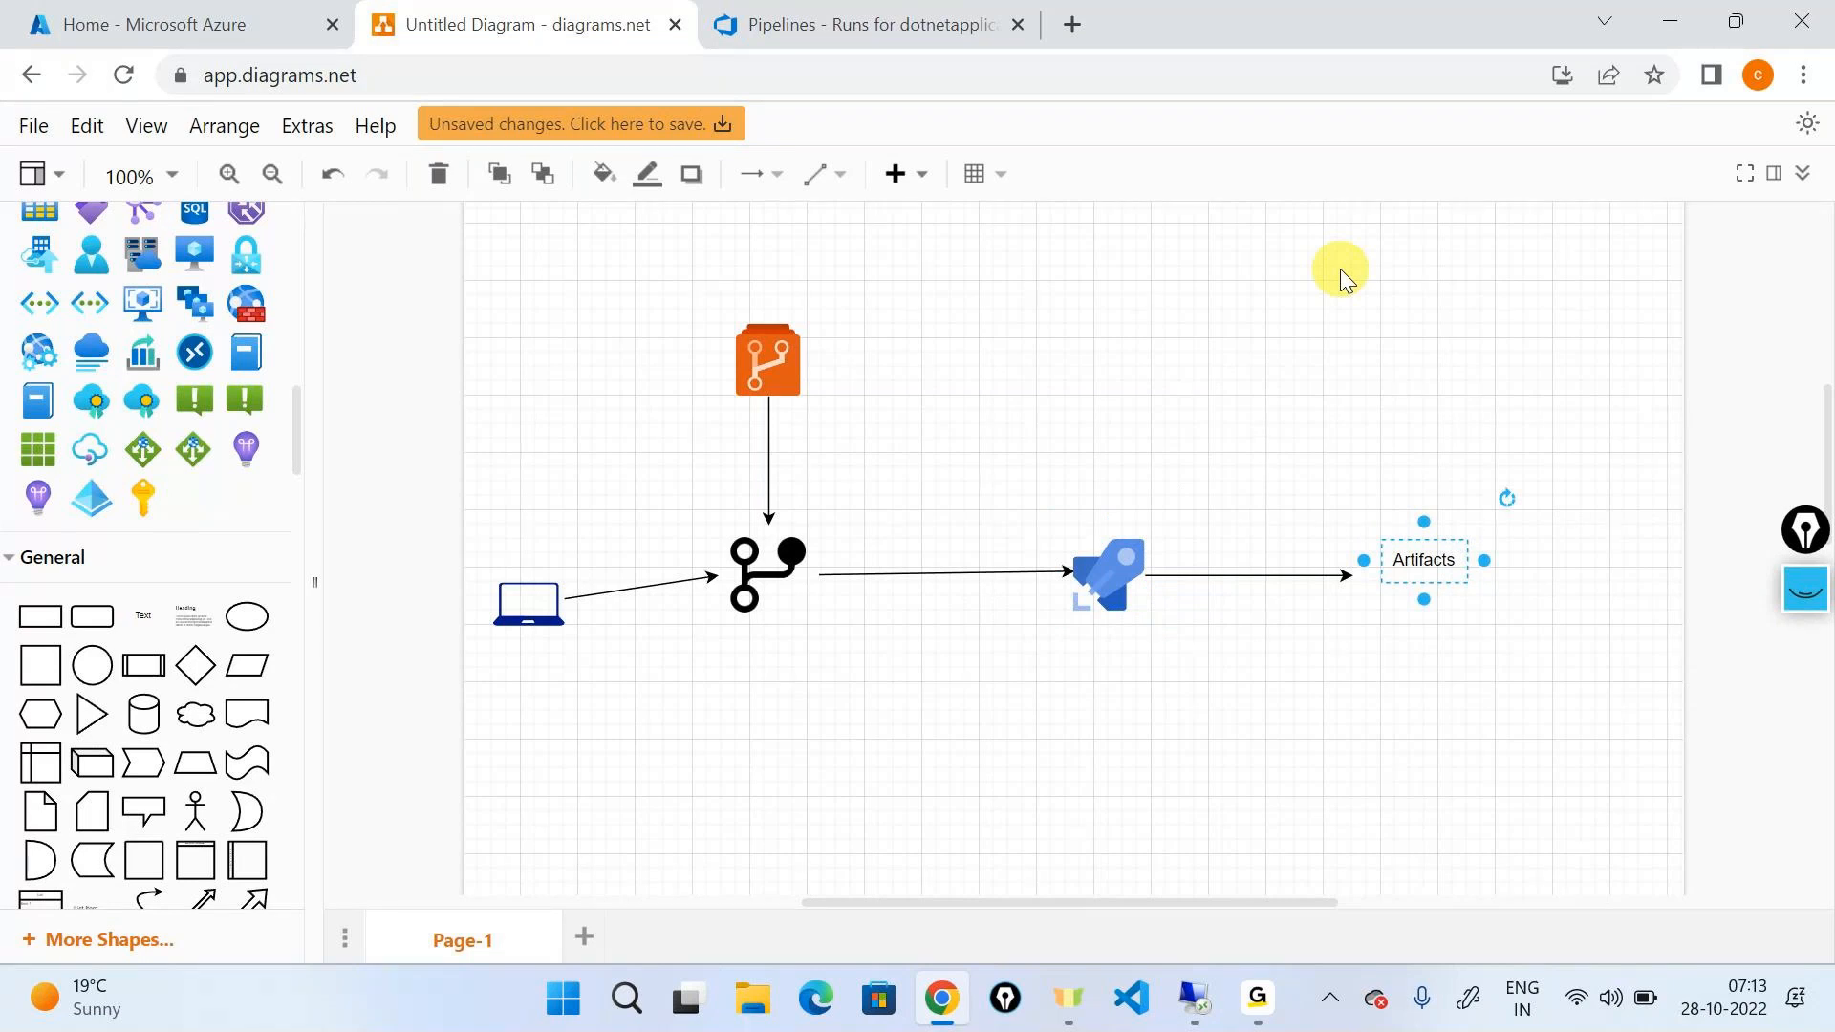
click(860, 12)
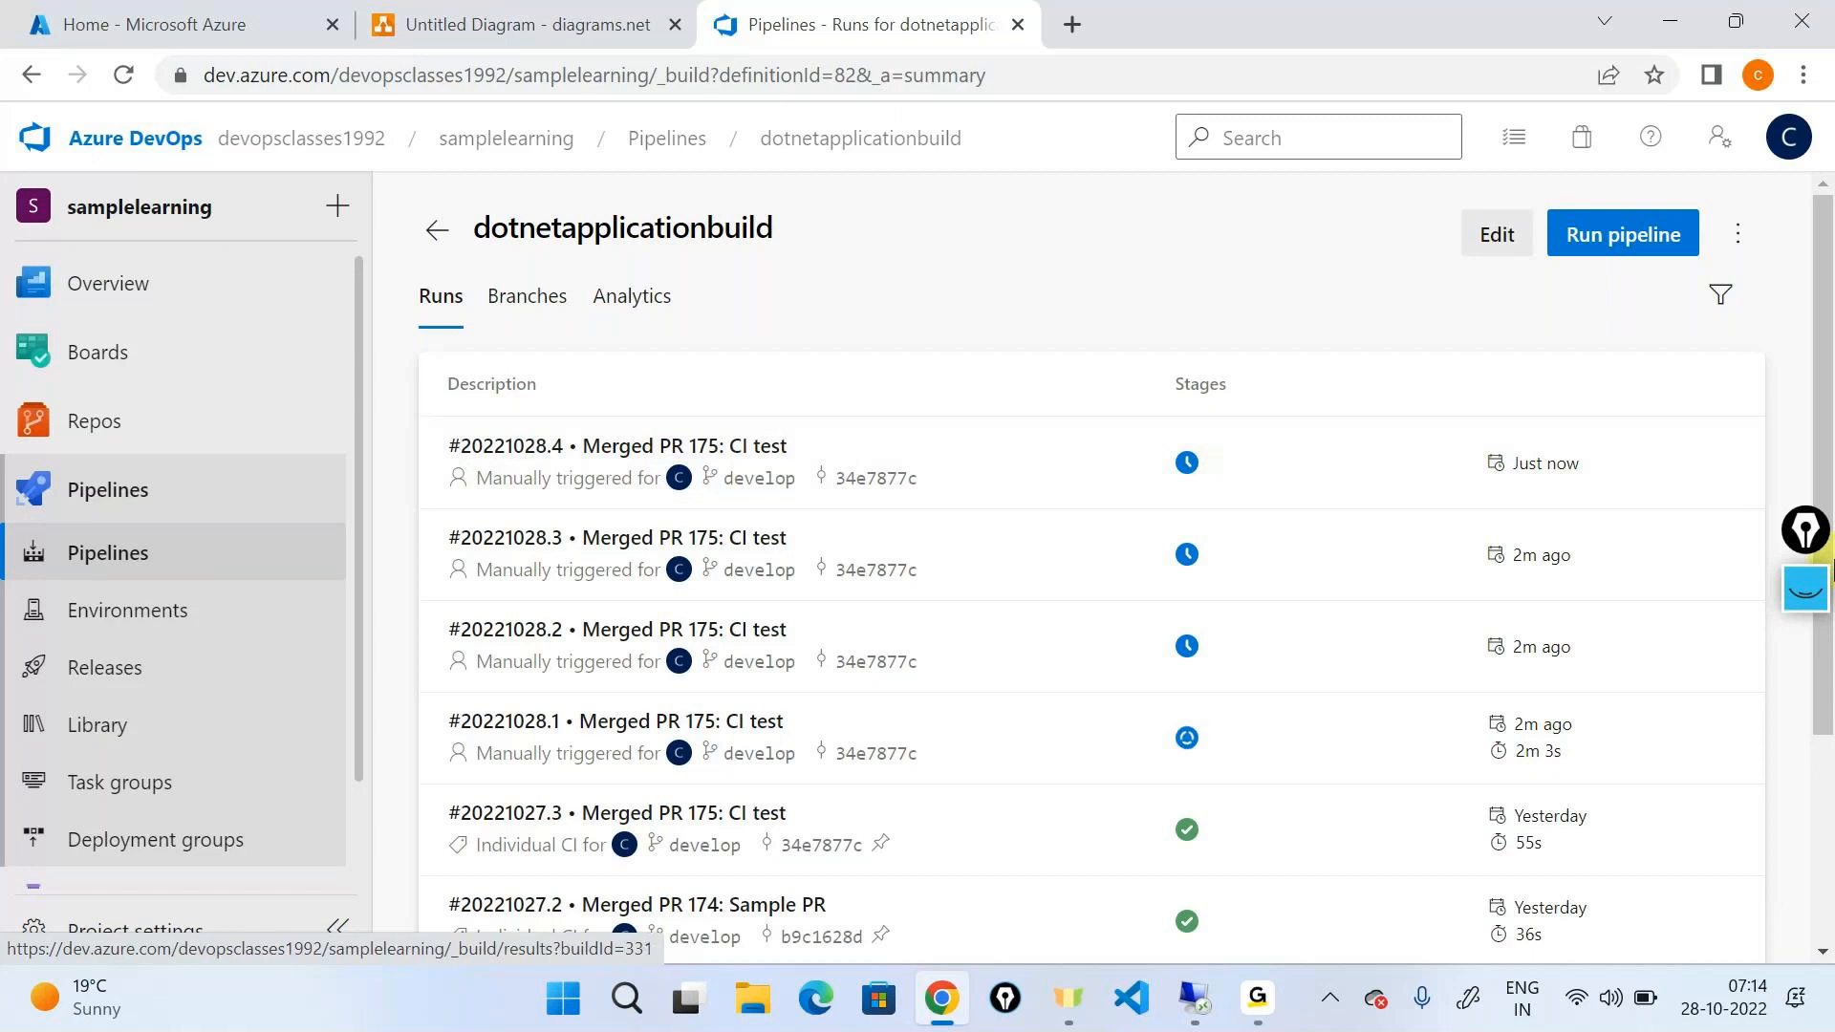
Step: Reactivate the ink pen and handwrite "Increase SDLC" above the runs list, with "SDLC" double-underlined
click(1805, 585)
mouse_move(1813, 726)
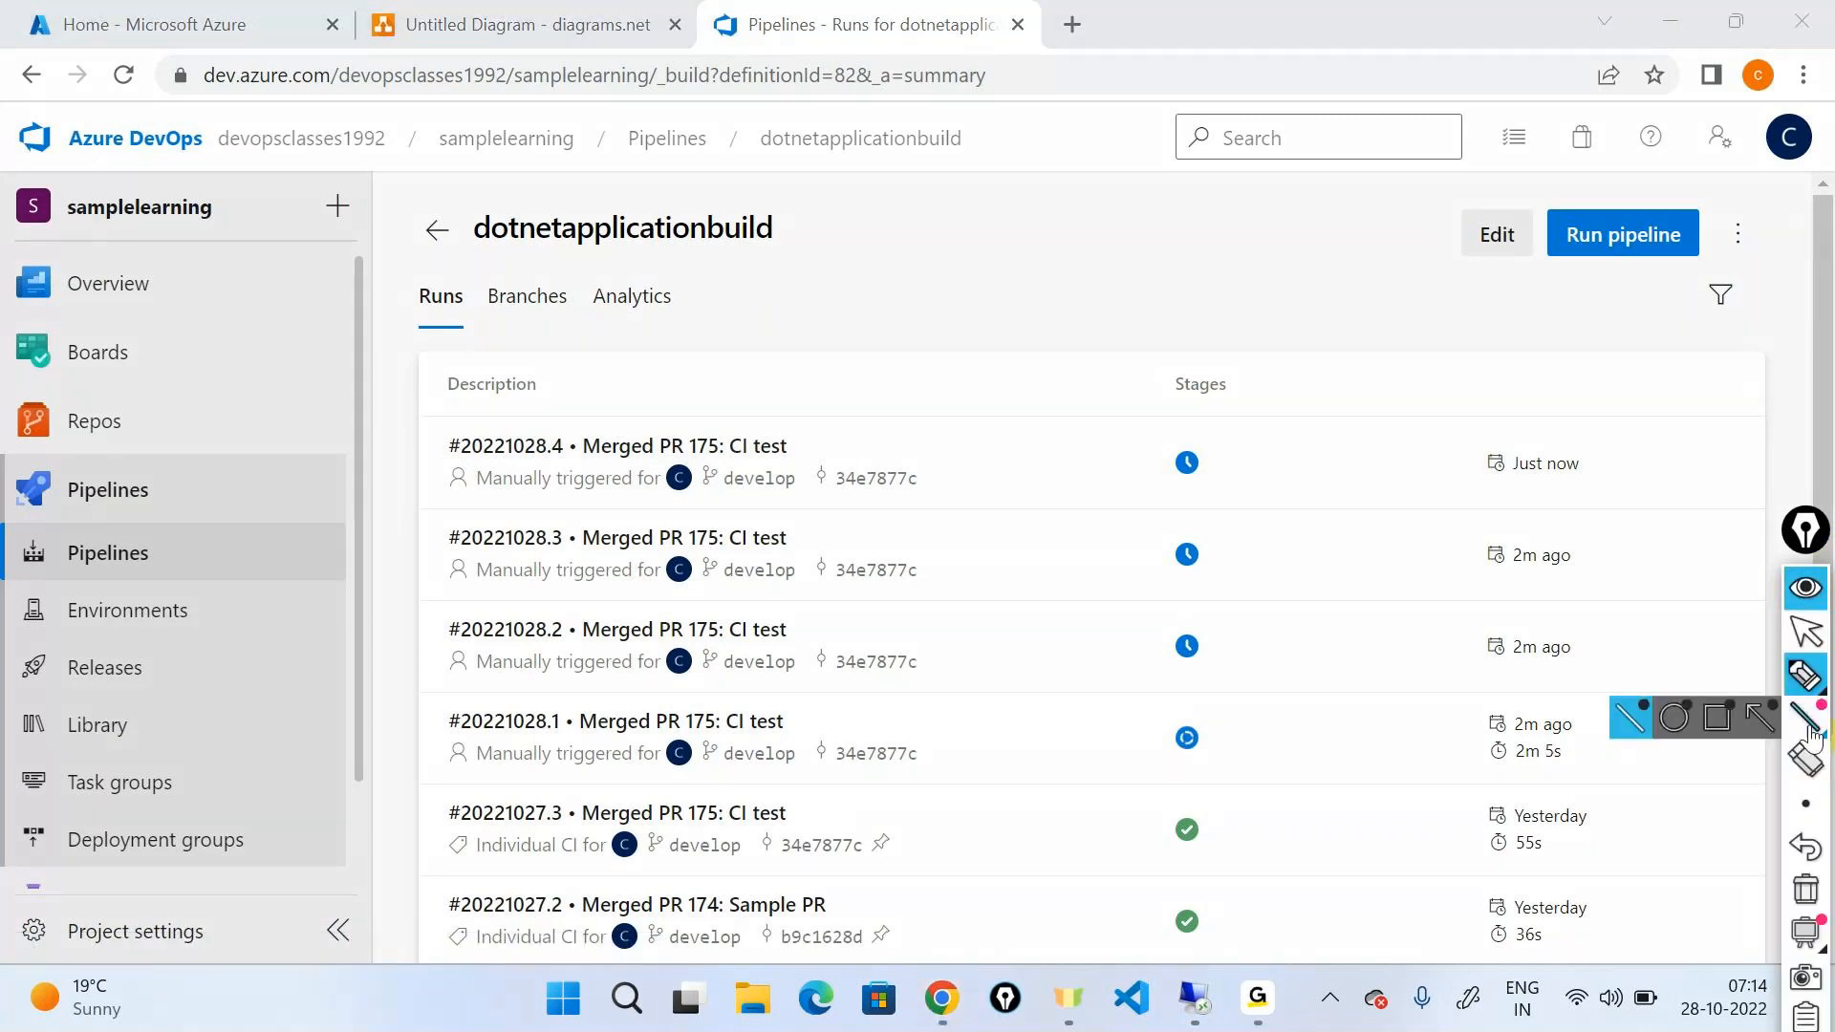
click(1813, 683)
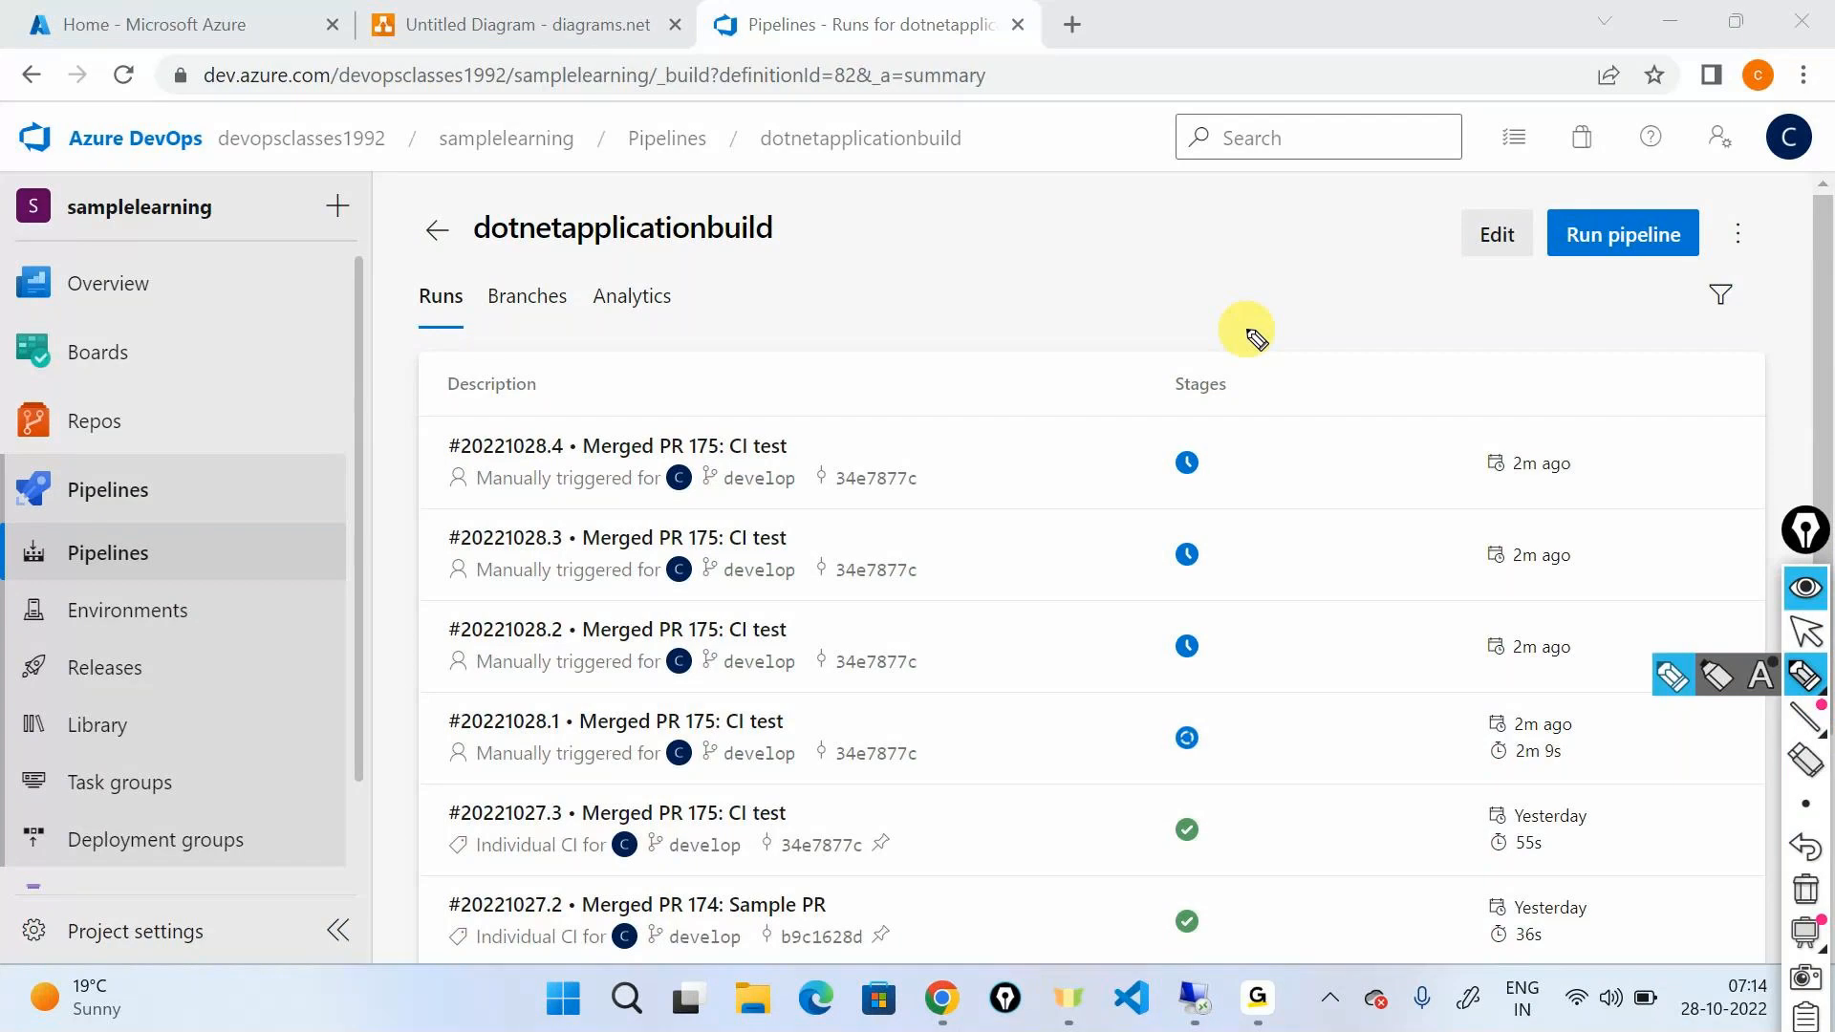
mouse_move(990, 236)
mouse_down()
mouse_move(1137, 264)
mouse_move(1155, 247)
mouse_move(1359, 254)
mouse_up()
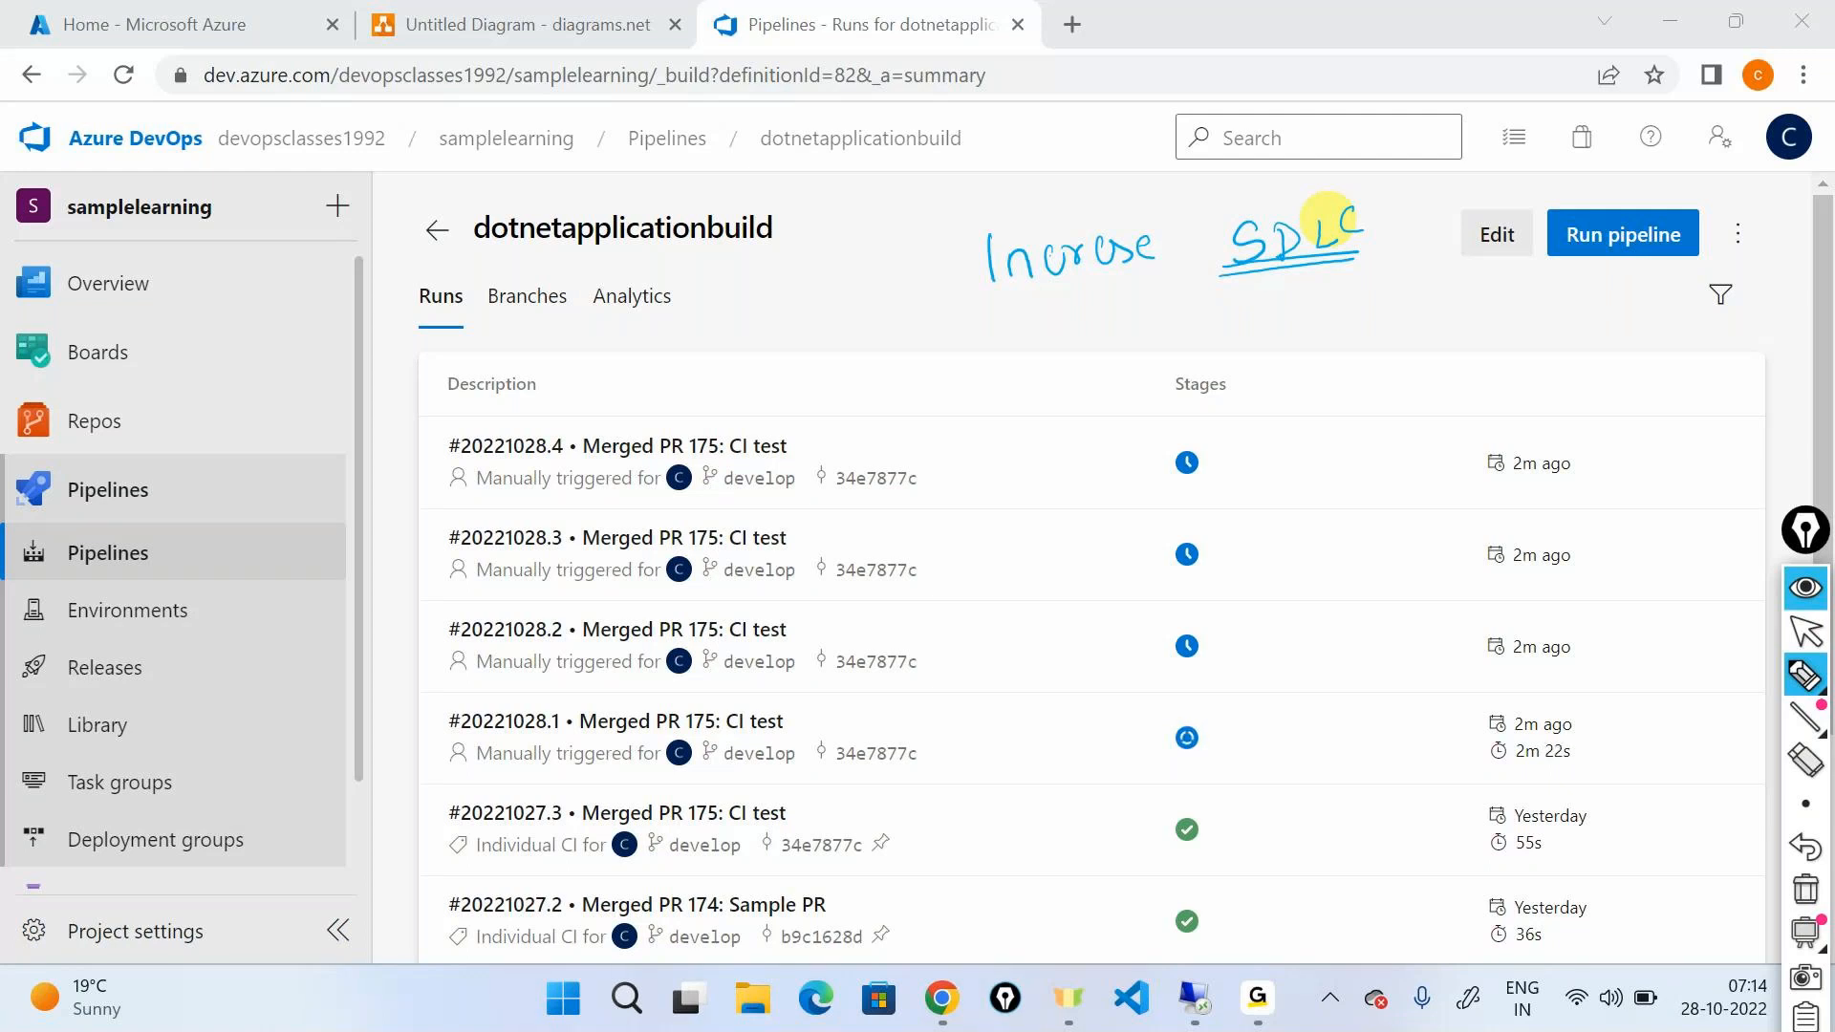
Step: Draw a curly brace beside the four new runs' stage icons with a boxed "parallel", and clear the ink
mouse_move(1223, 416)
mouse_down()
mouse_move(1302, 741)
mouse_move(1236, 788)
mouse_up()
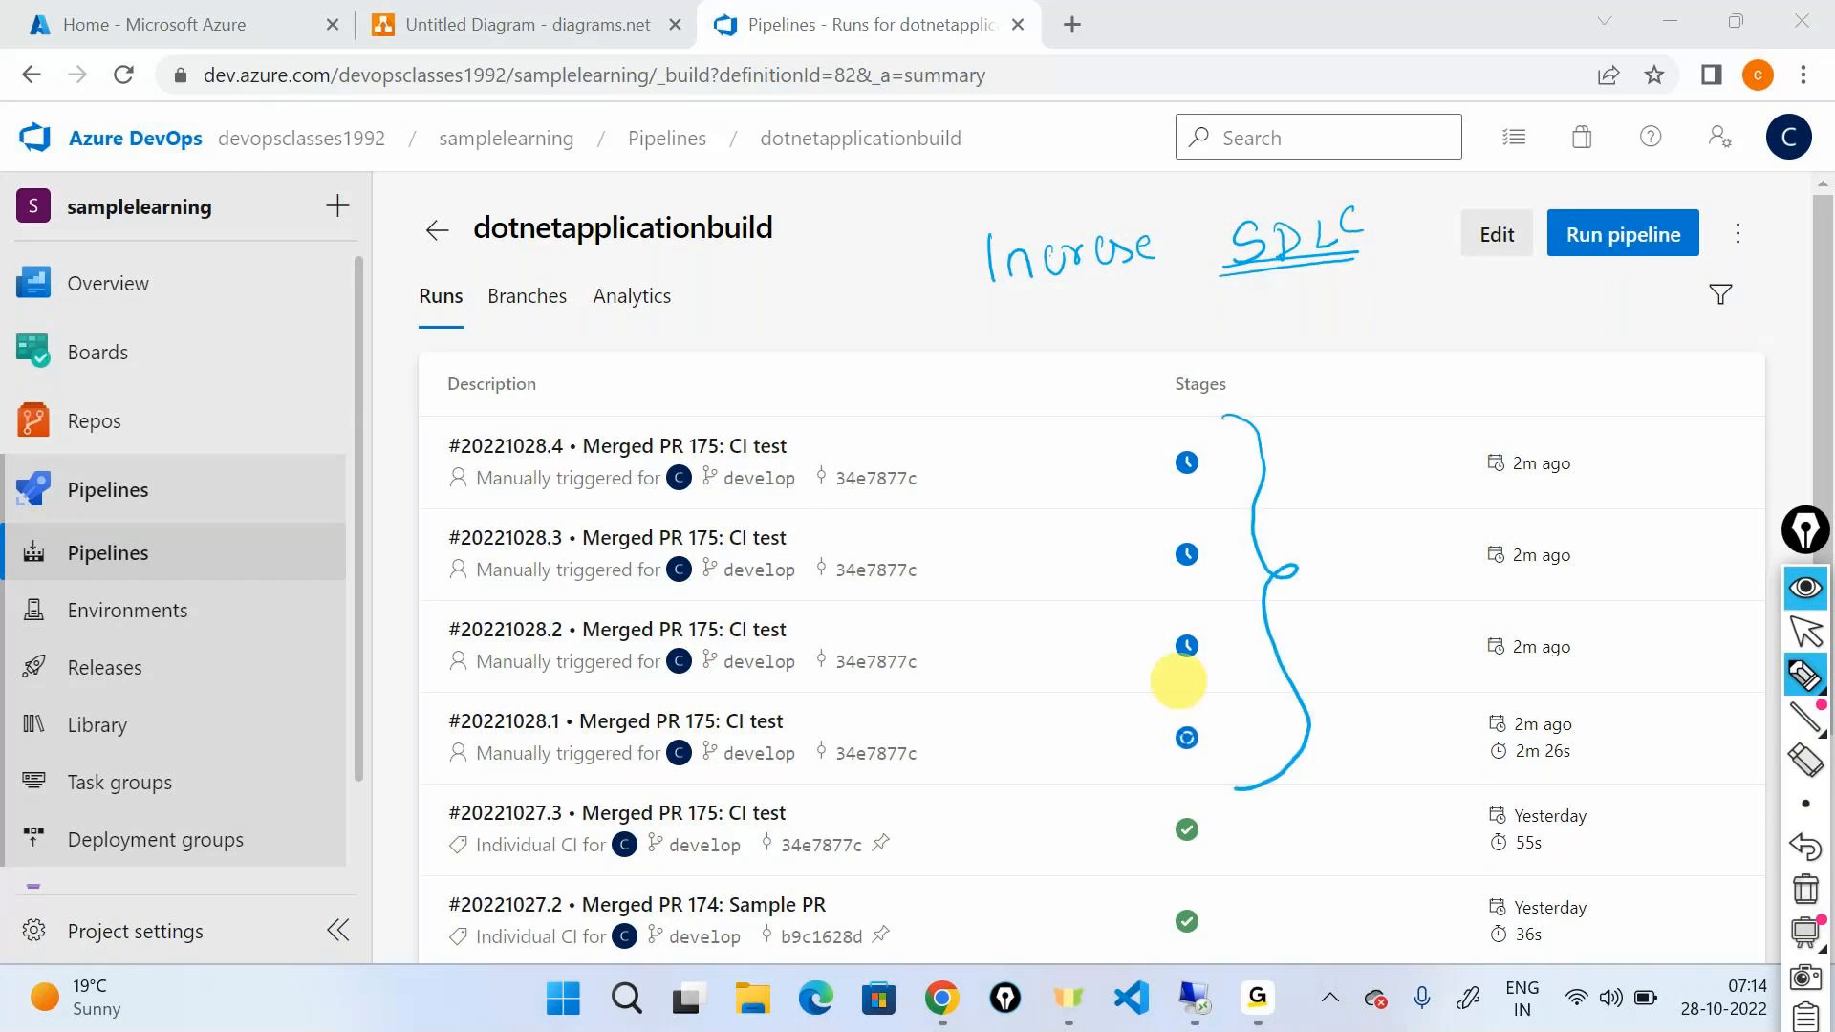
mouse_move(1341, 547)
mouse_down()
mouse_move(1359, 569)
mouse_move(1466, 513)
mouse_move(1481, 483)
mouse_up()
mouse_move(1367, 597)
mouse_down()
mouse_move(1310, 520)
mouse_move(1322, 579)
mouse_up()
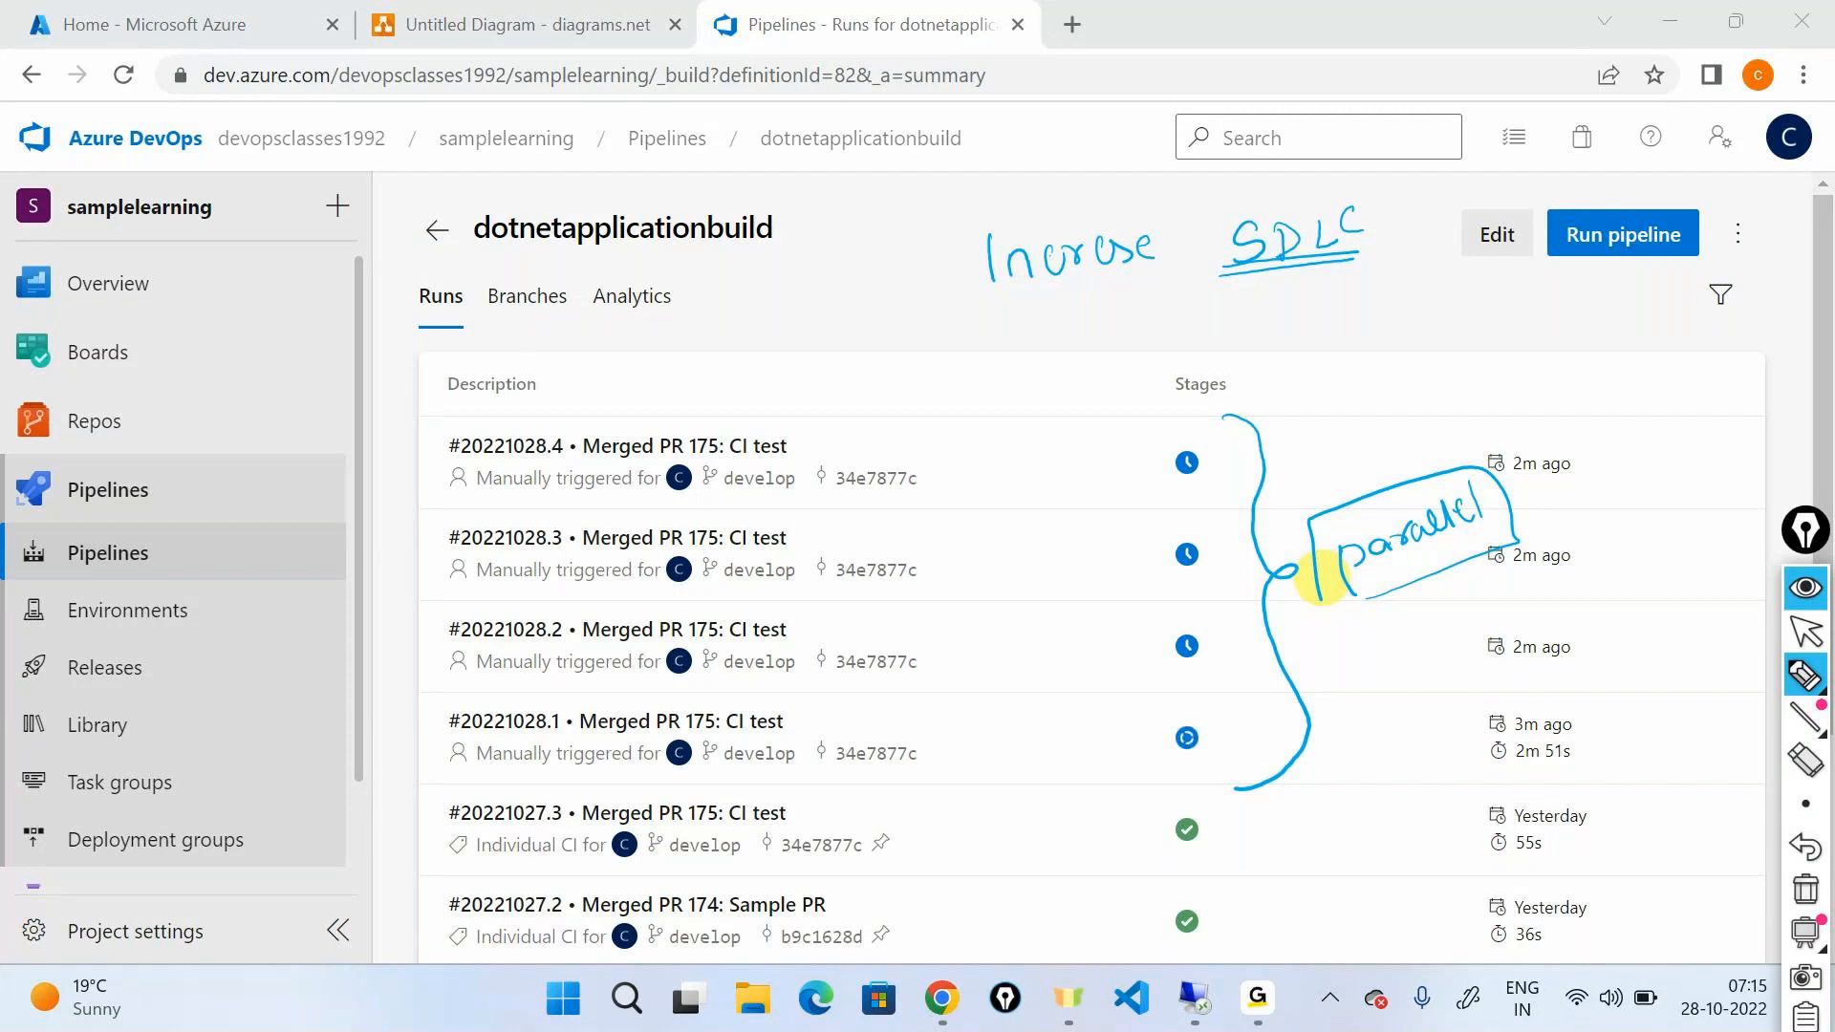
mouse_move(1790, 941)
click(1805, 889)
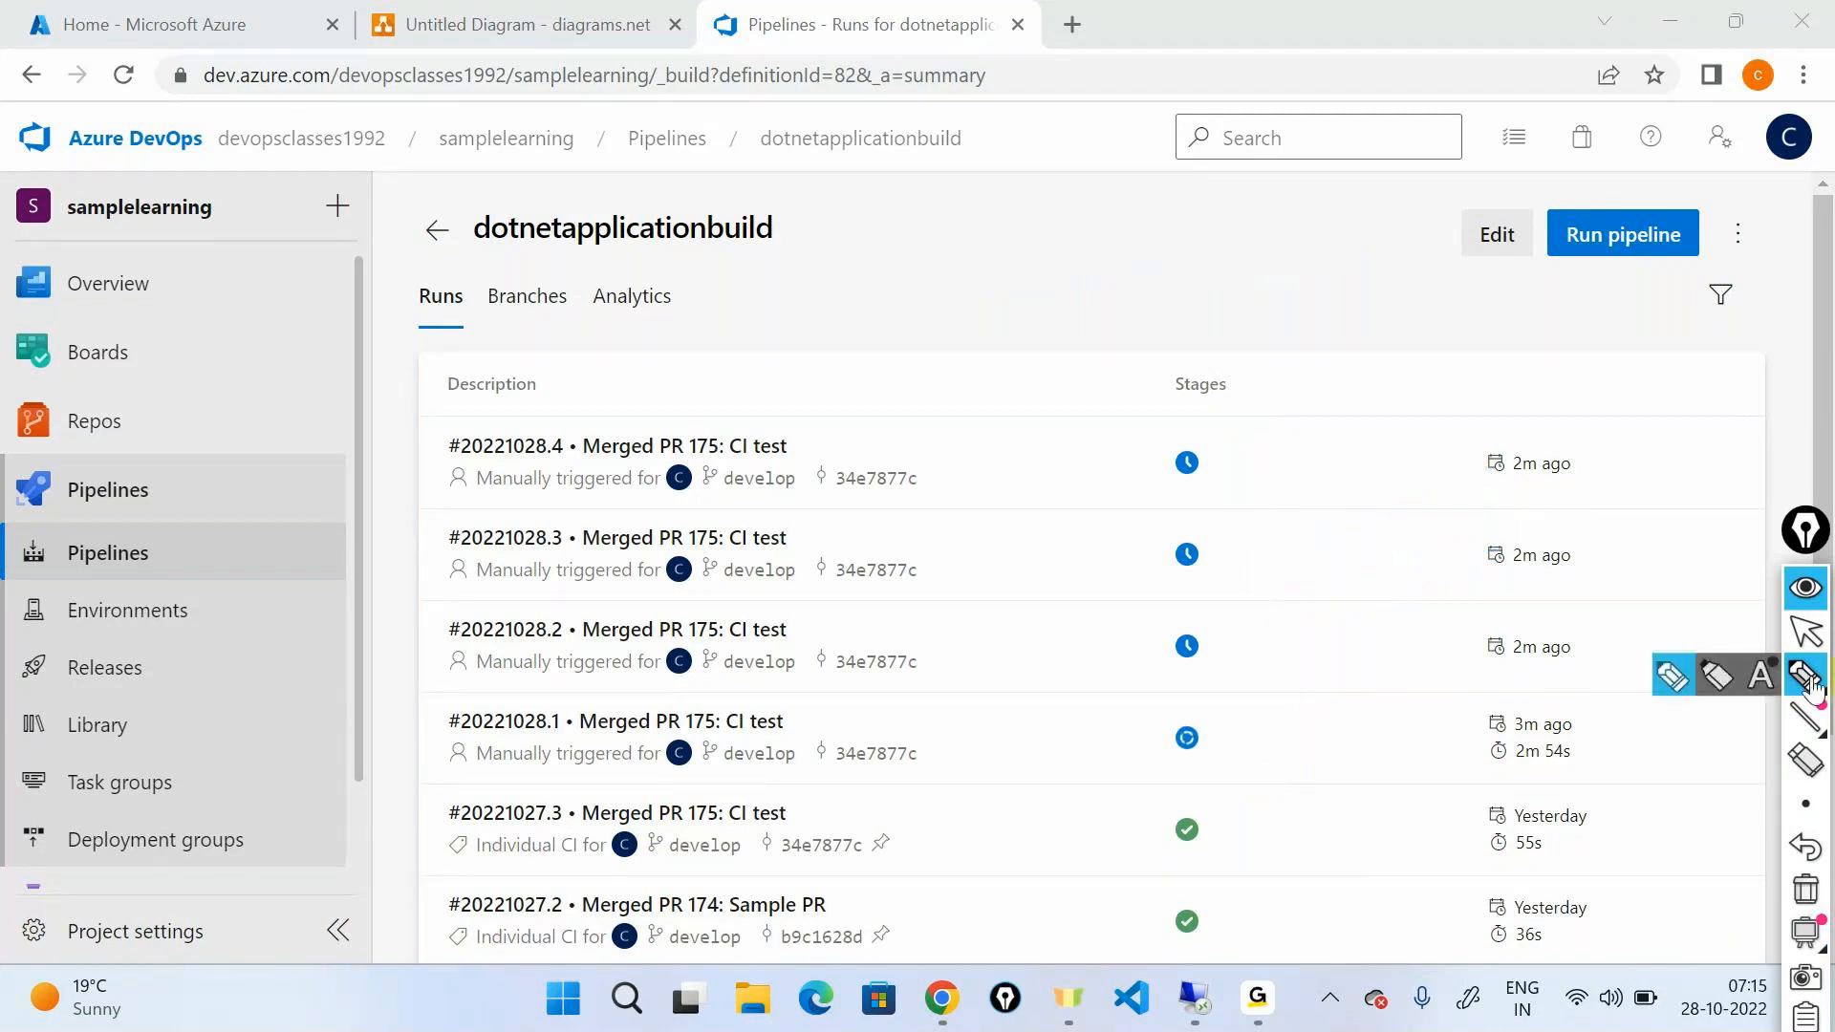
Step: Open the project settings in a new browser tab and display the agents of the Azure Pipelines agent pool
click(1805, 632)
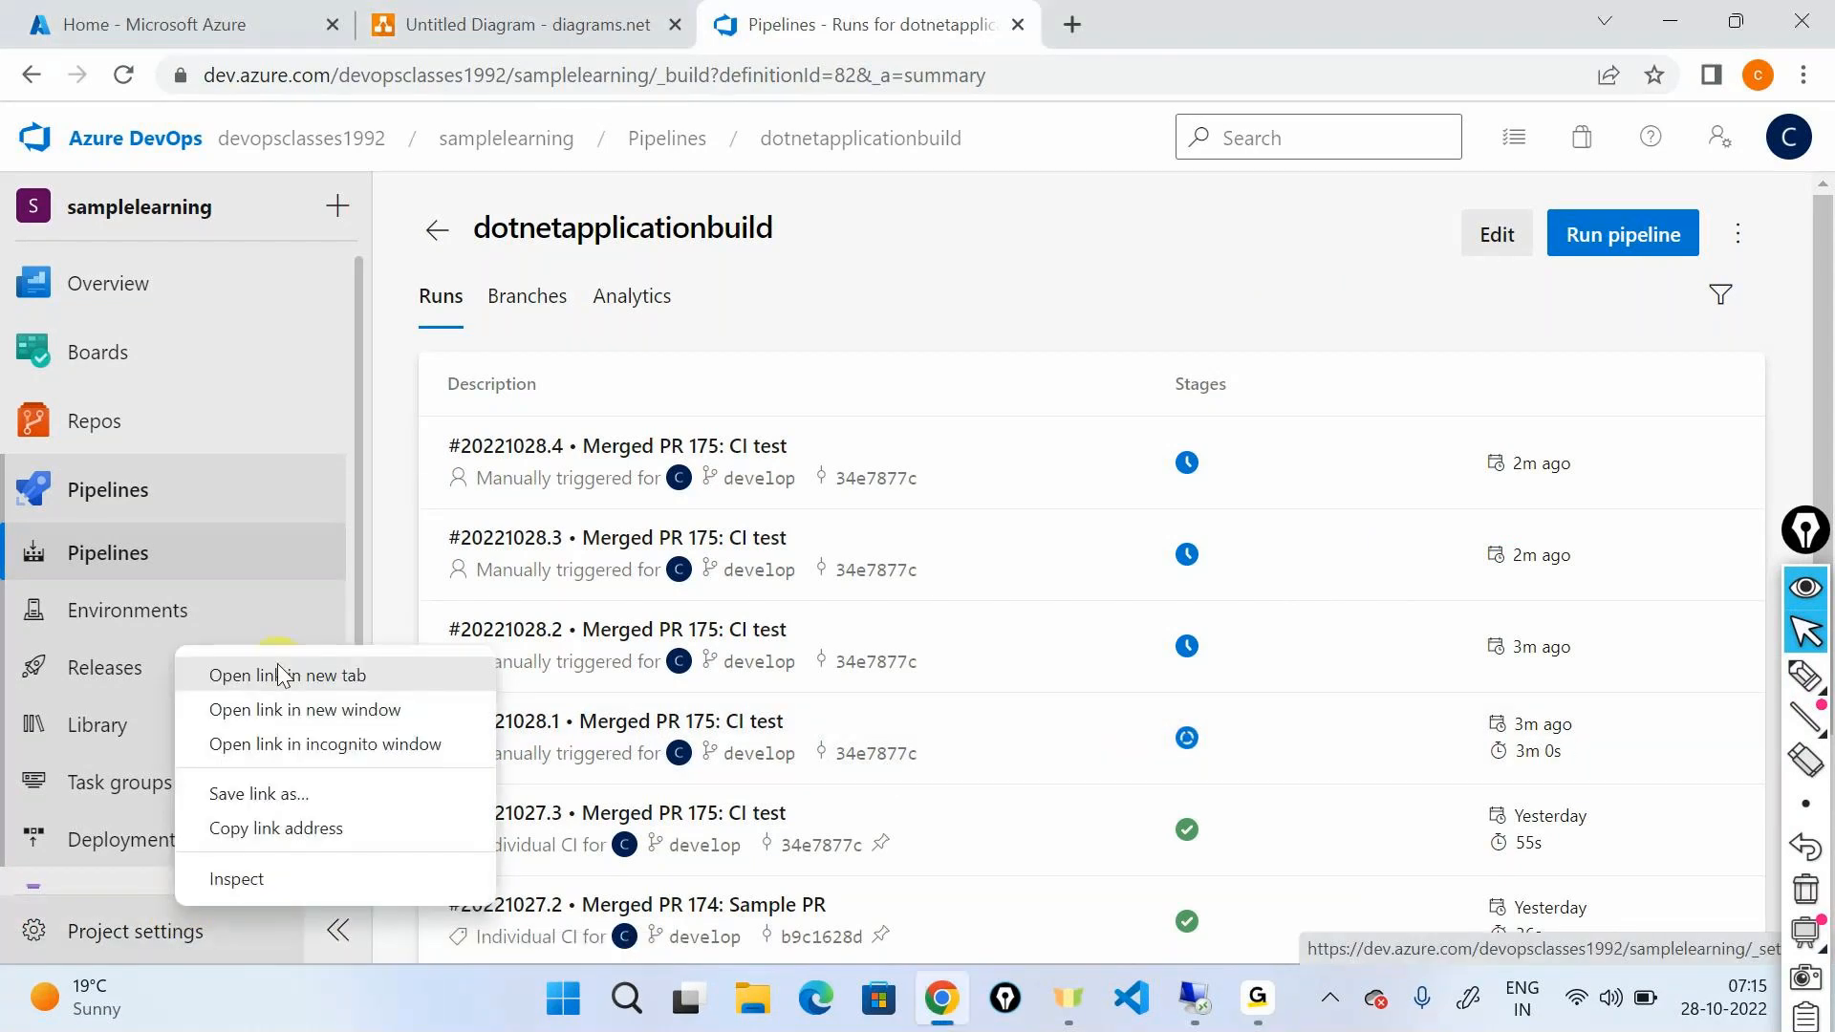
click(278, 674)
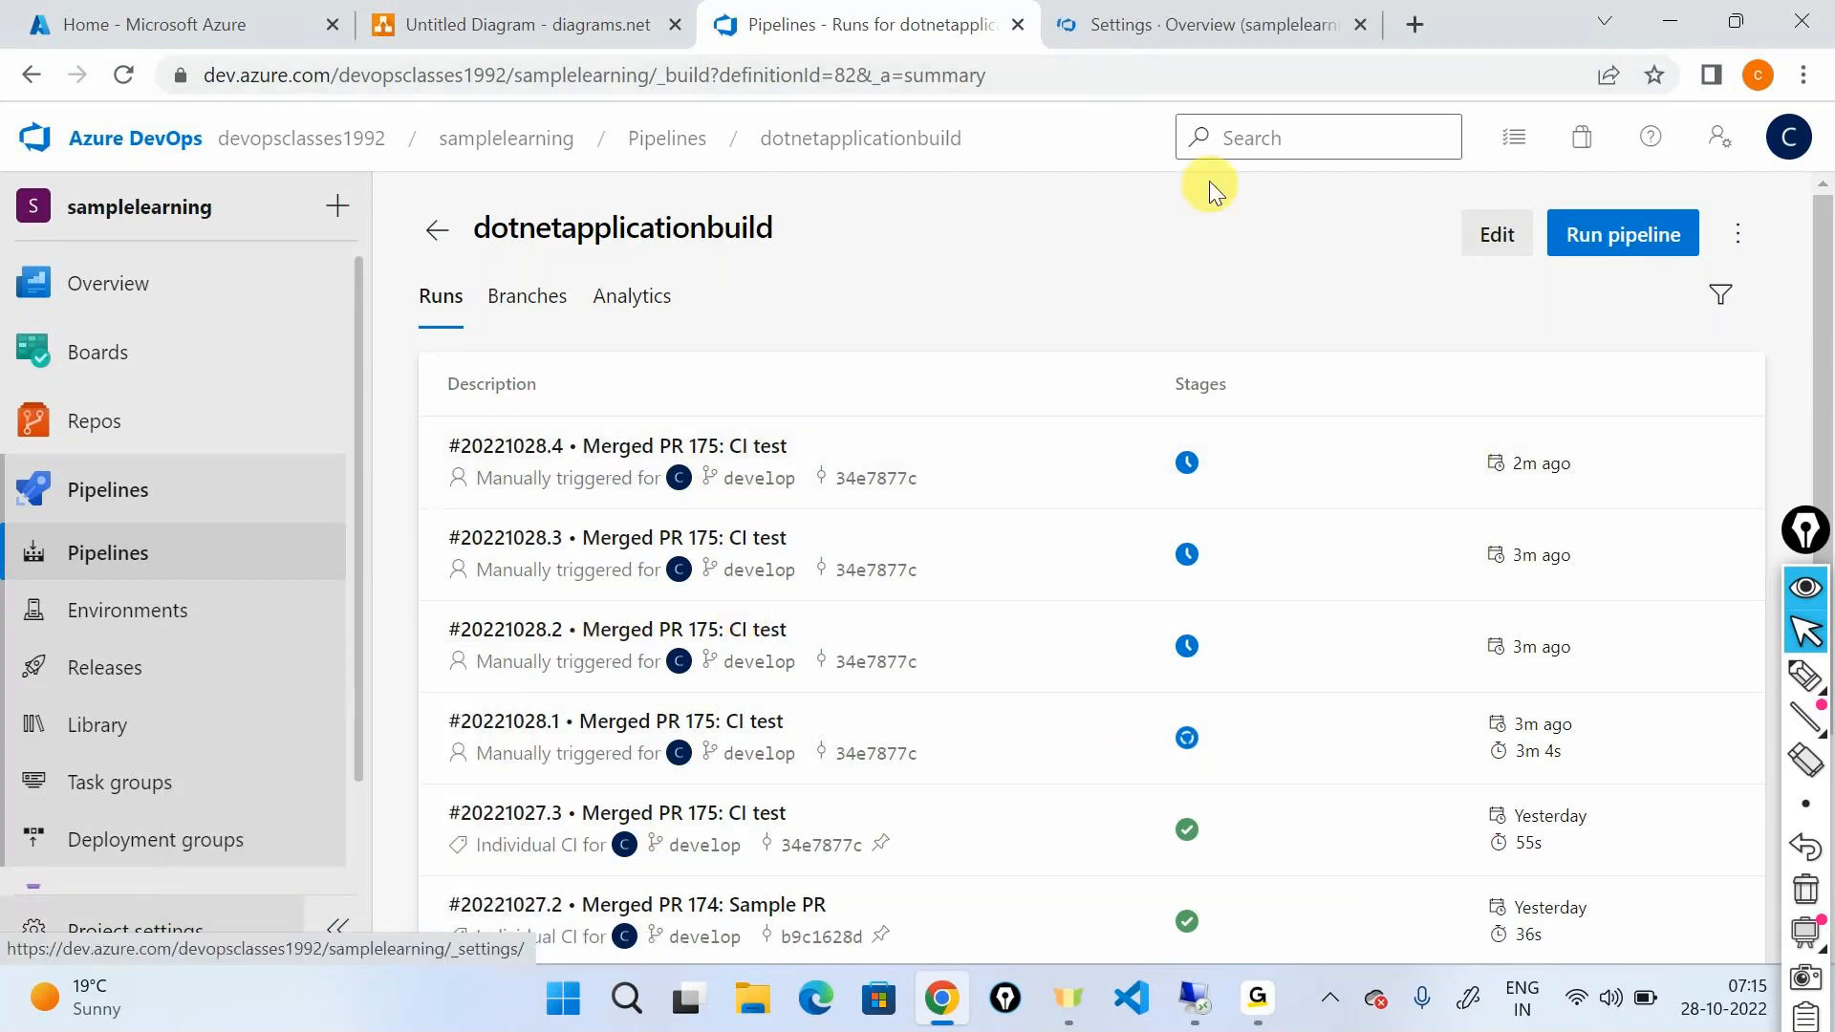
click(1189, 38)
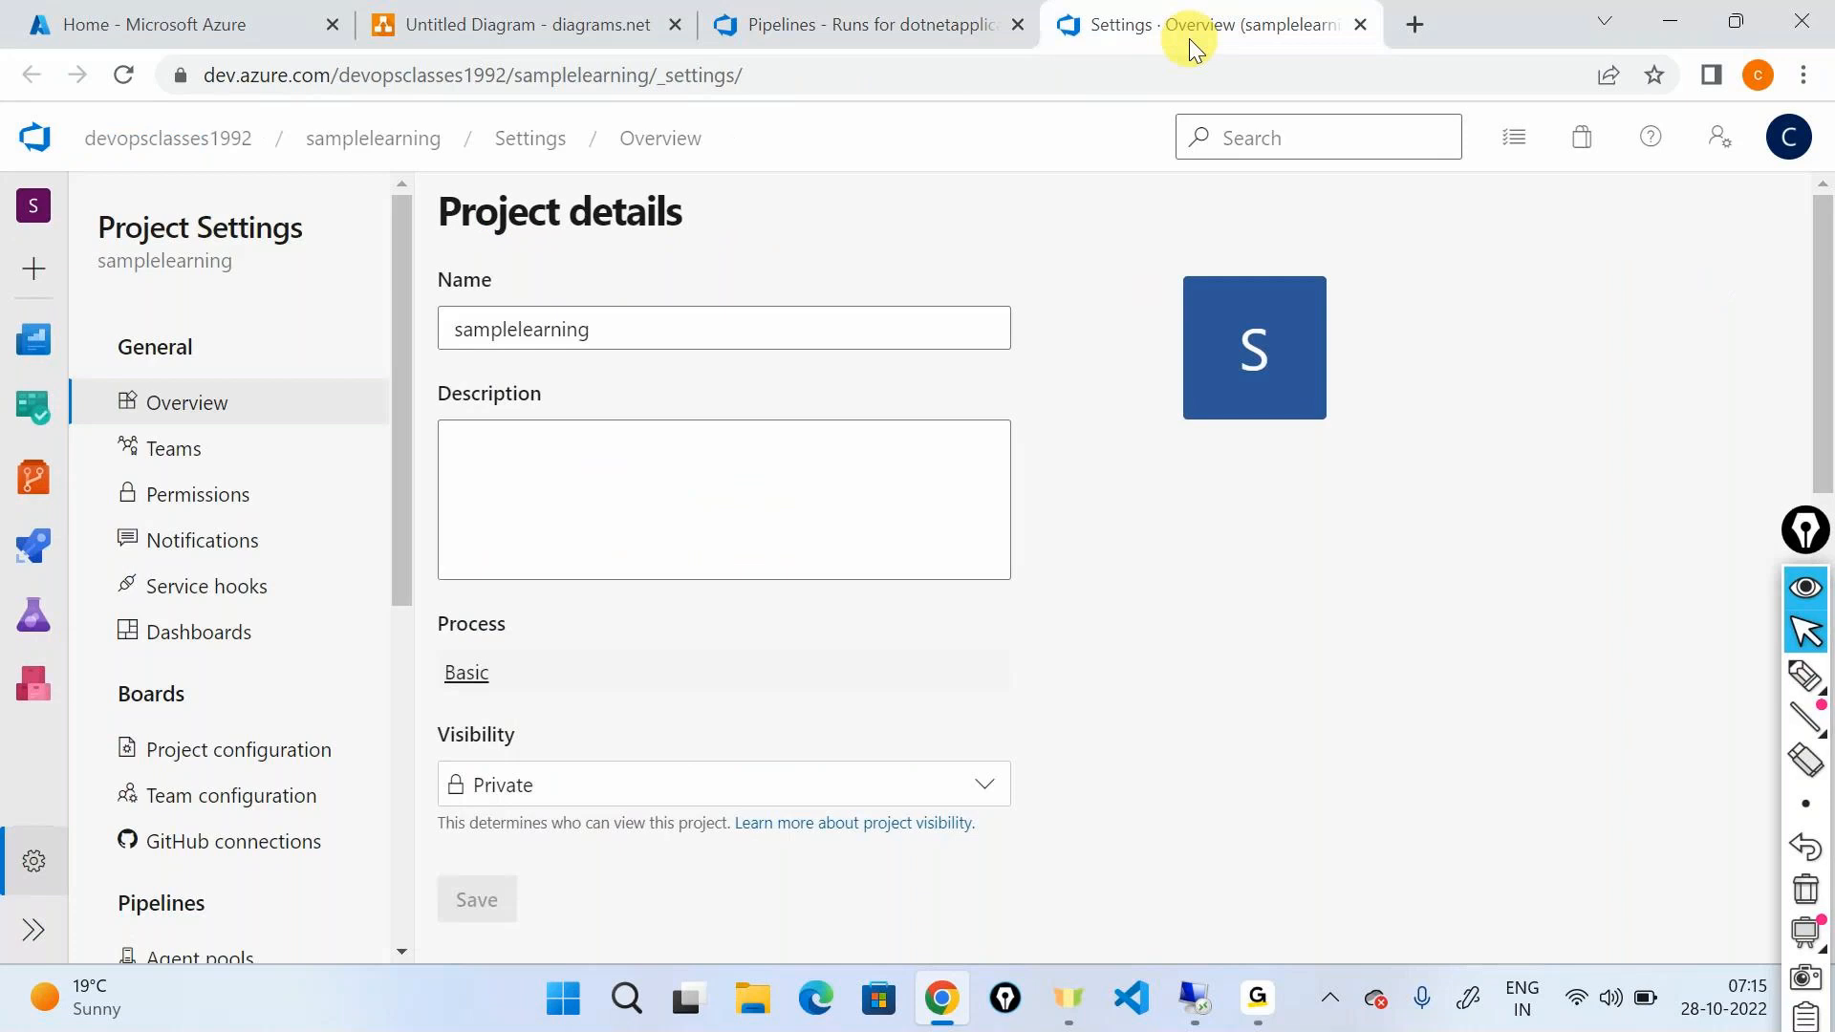
scroll(213, 664, down, 3)
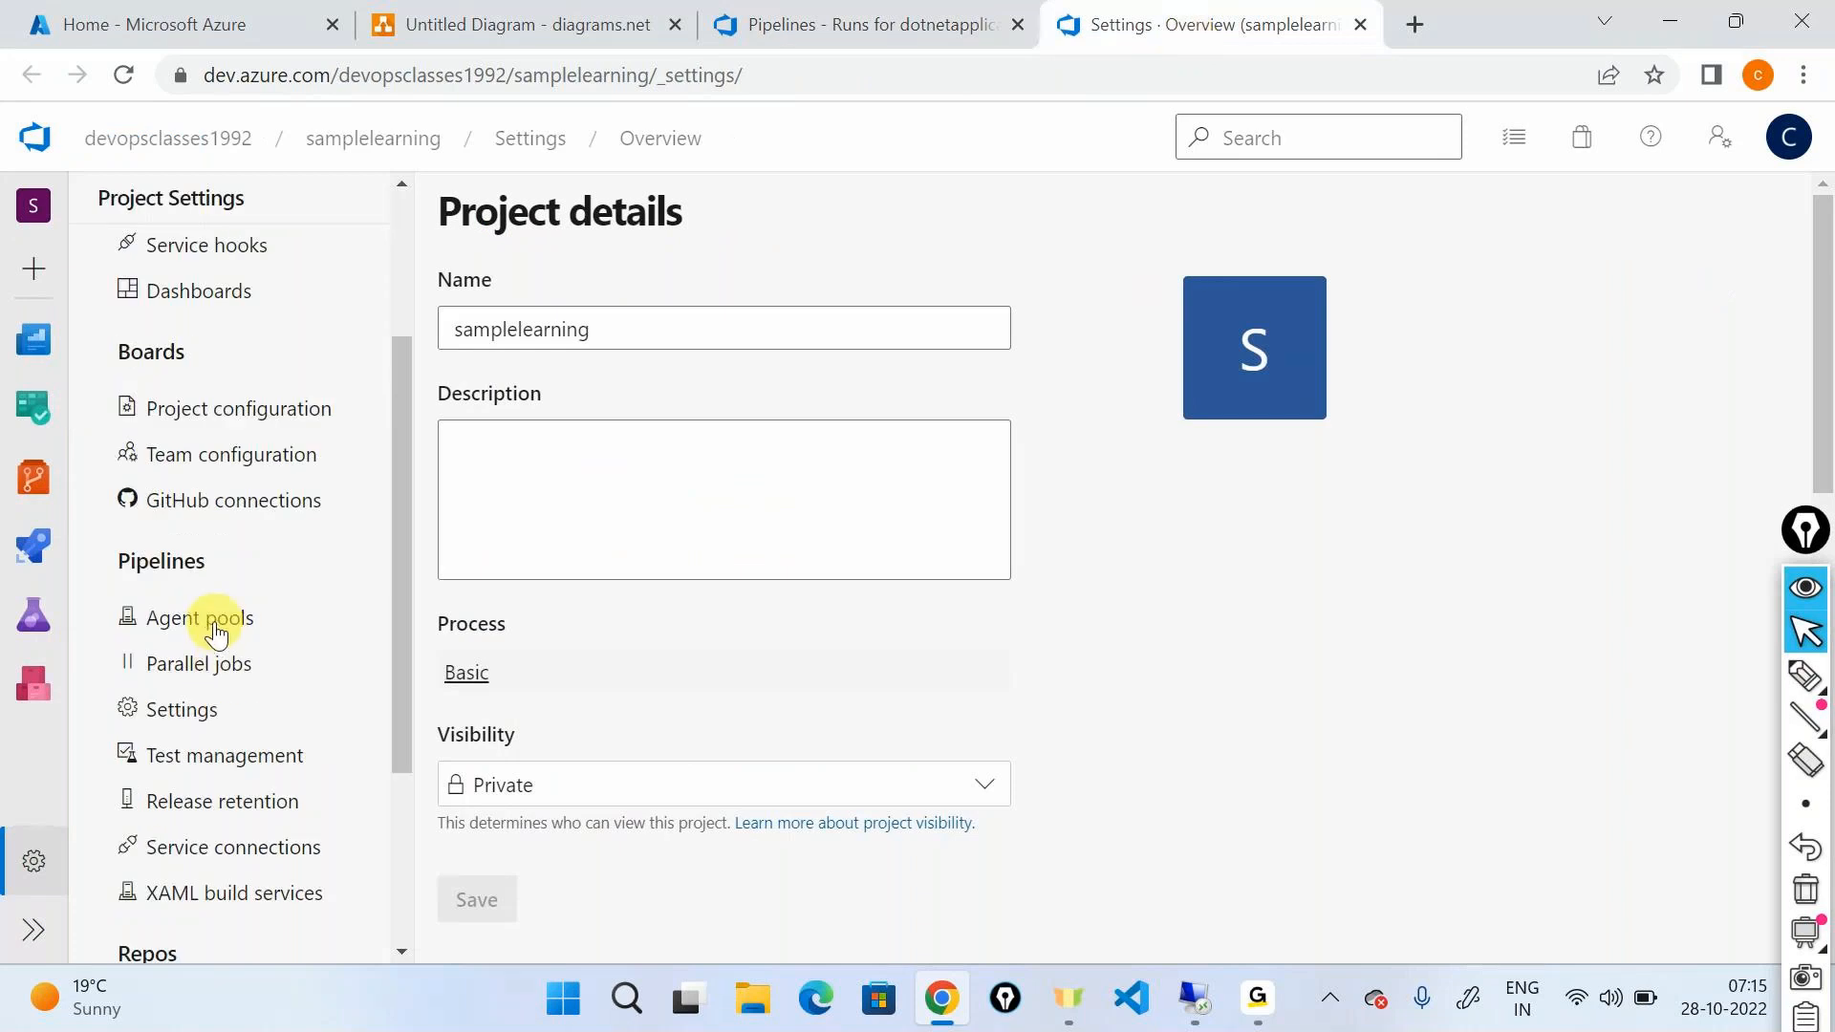
click(216, 633)
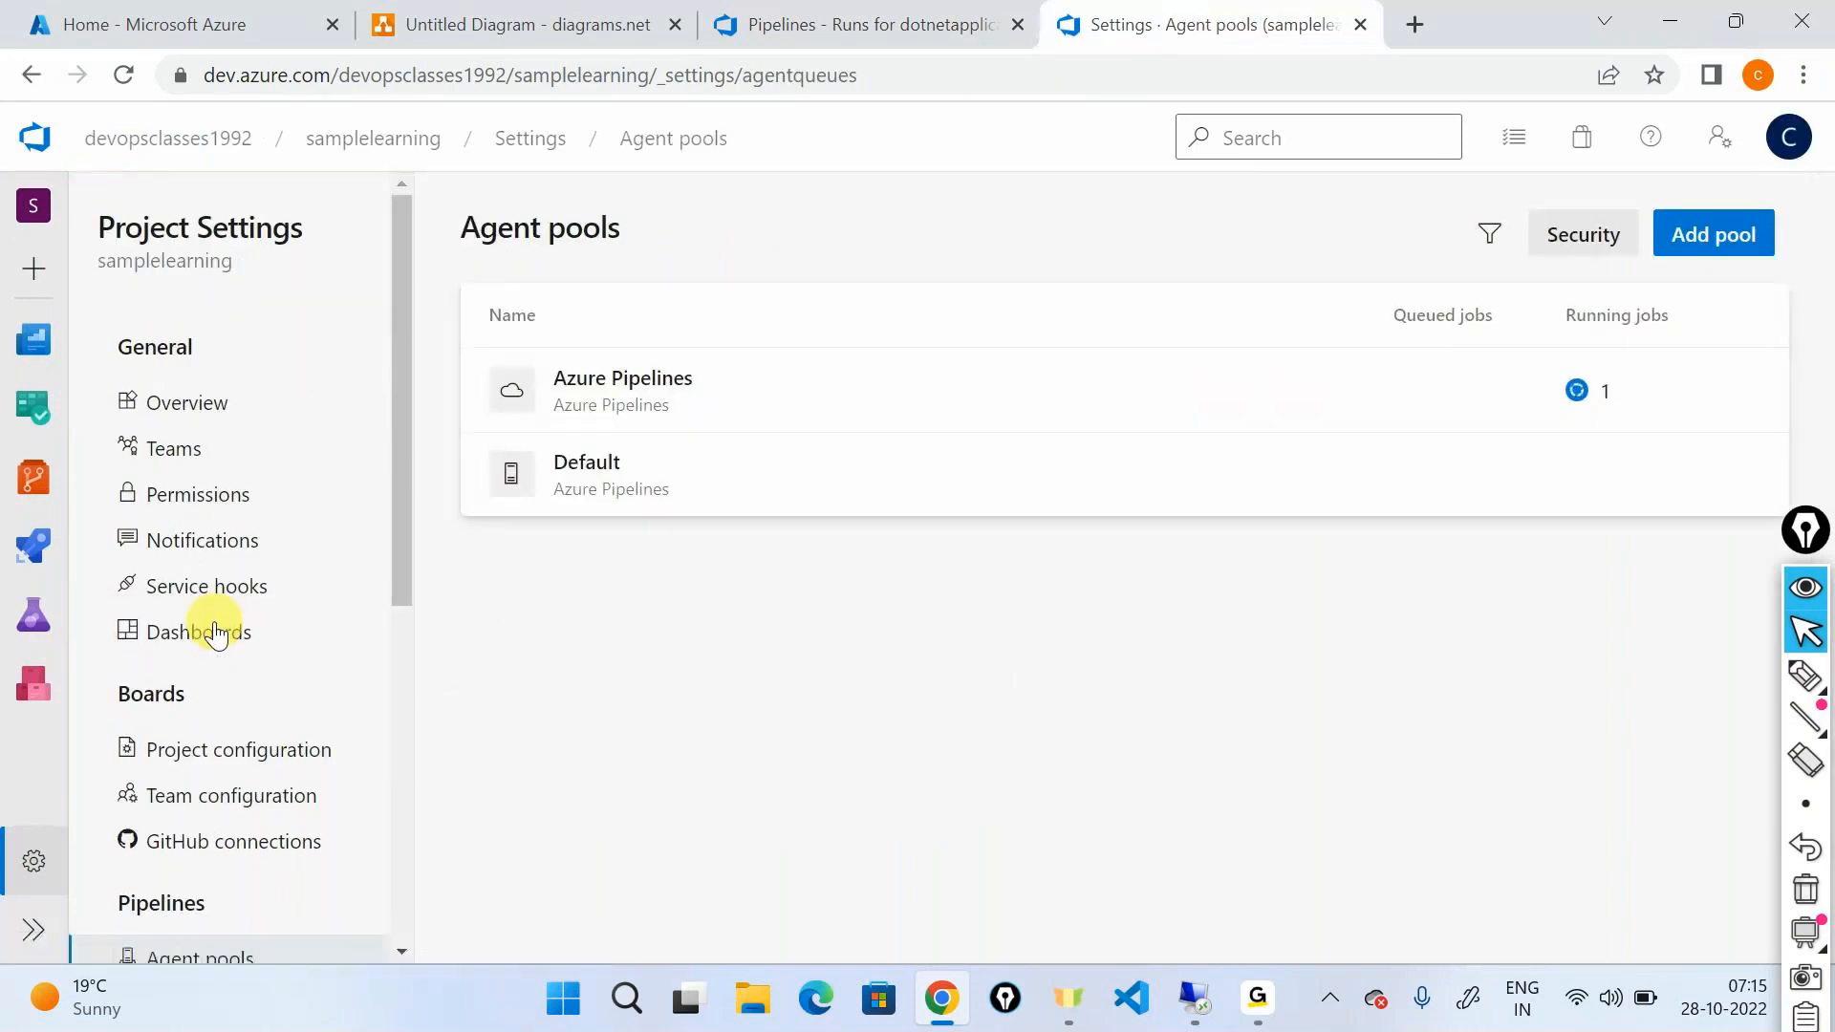
click(708, 393)
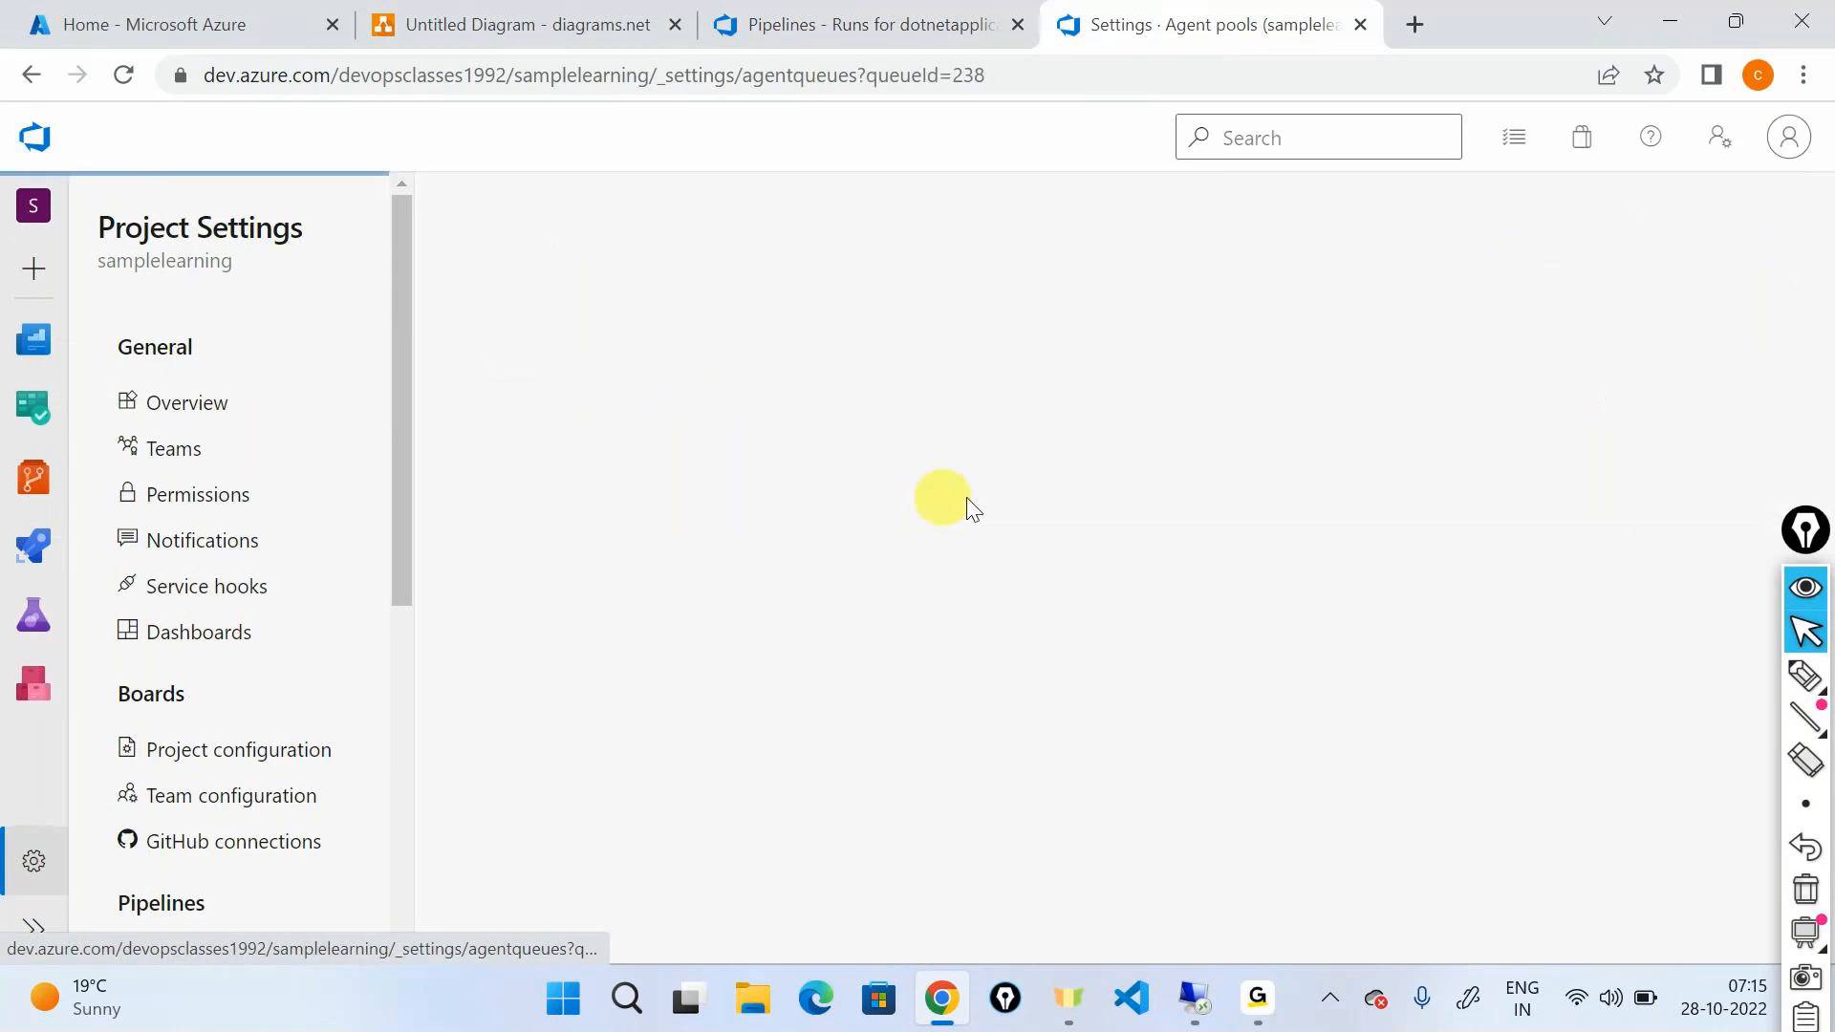
click(553, 296)
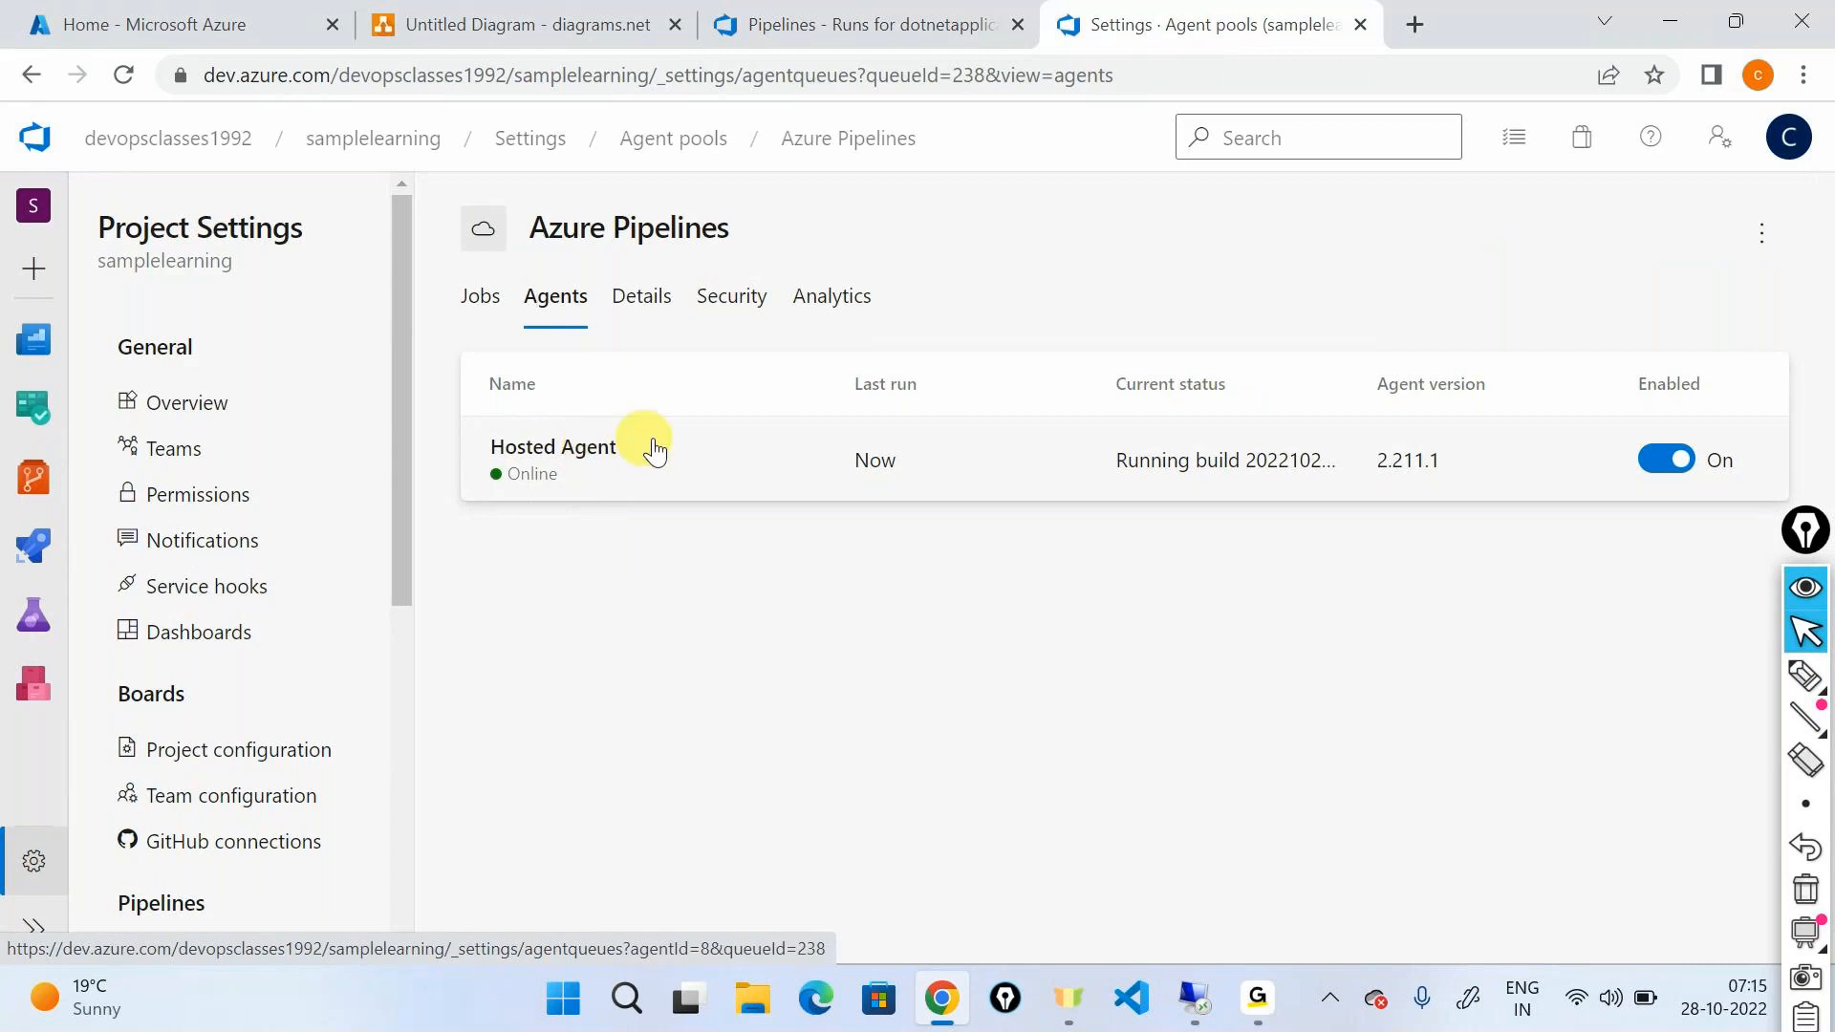
Step: Open dotnetapplicationbuild for editing to check its agent pool, and return to the Azure Pipelines agents page
click(914, 33)
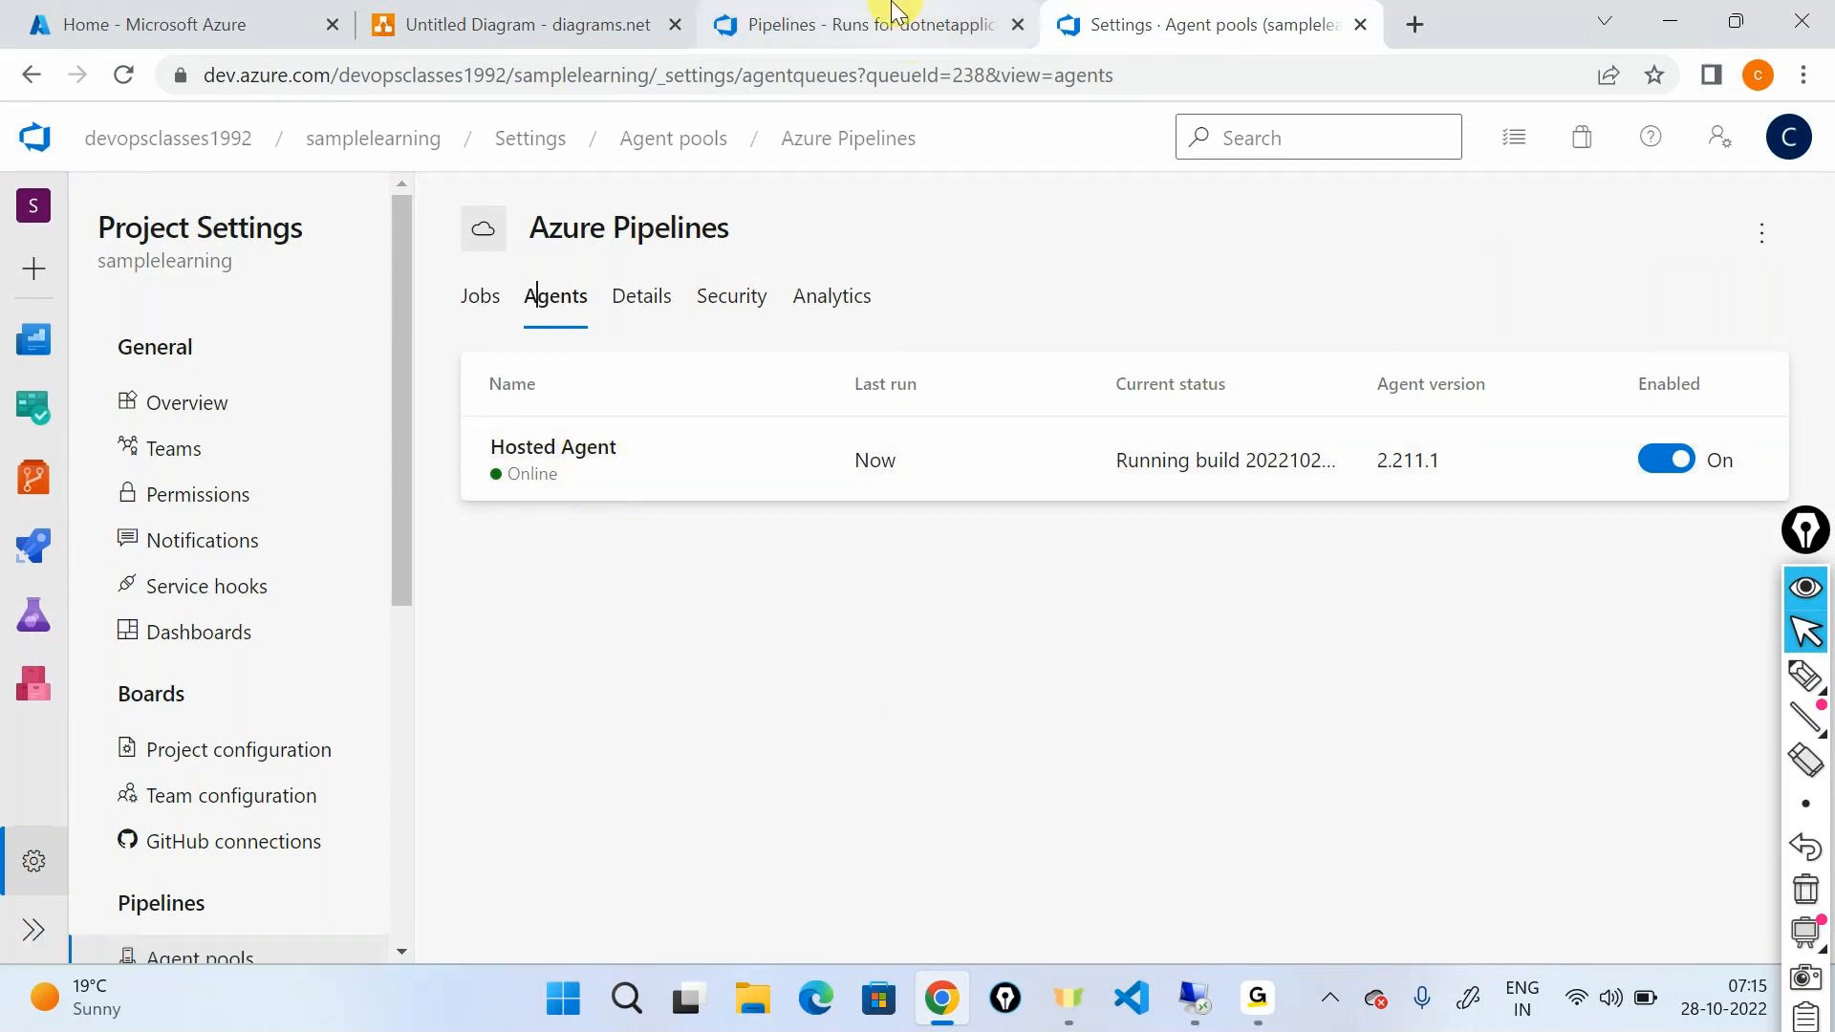
click(1502, 229)
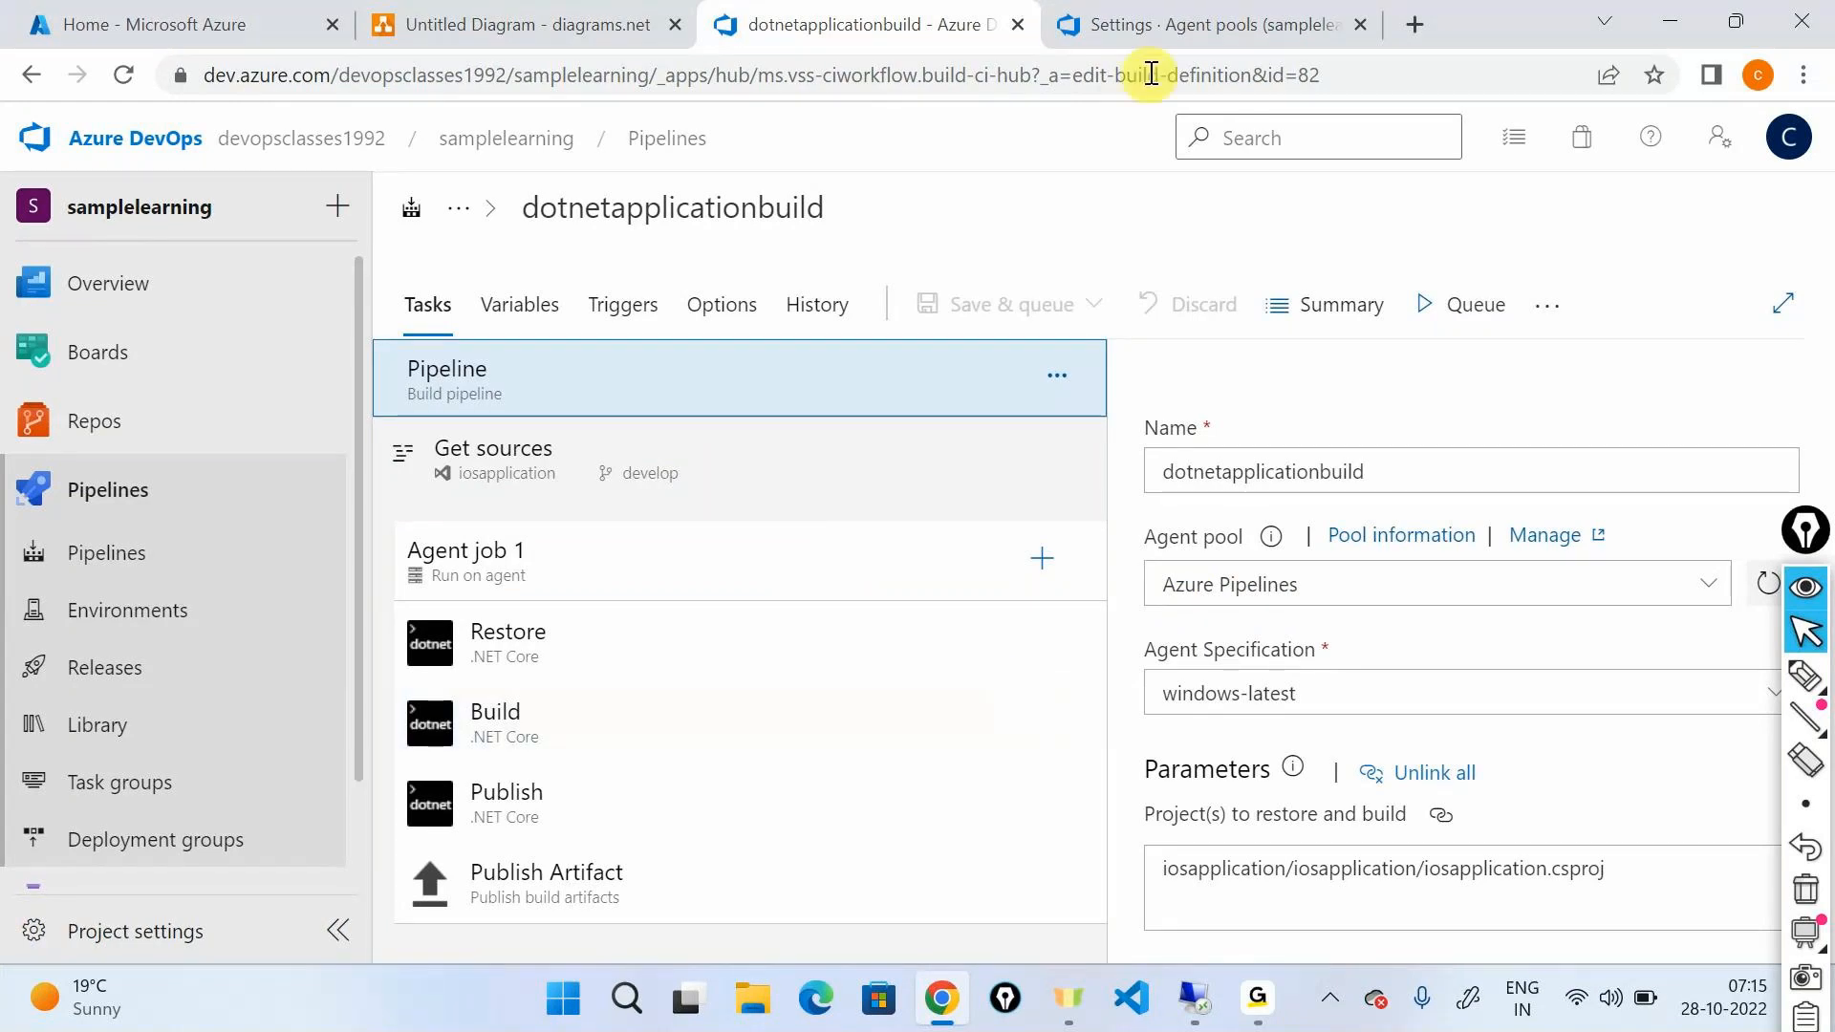
click(1158, 27)
Step: Draw an arrow from Hosted Agent to a boxed "1 agent" and another to an underlined "1 pipeline", and clear the ink
click(1806, 677)
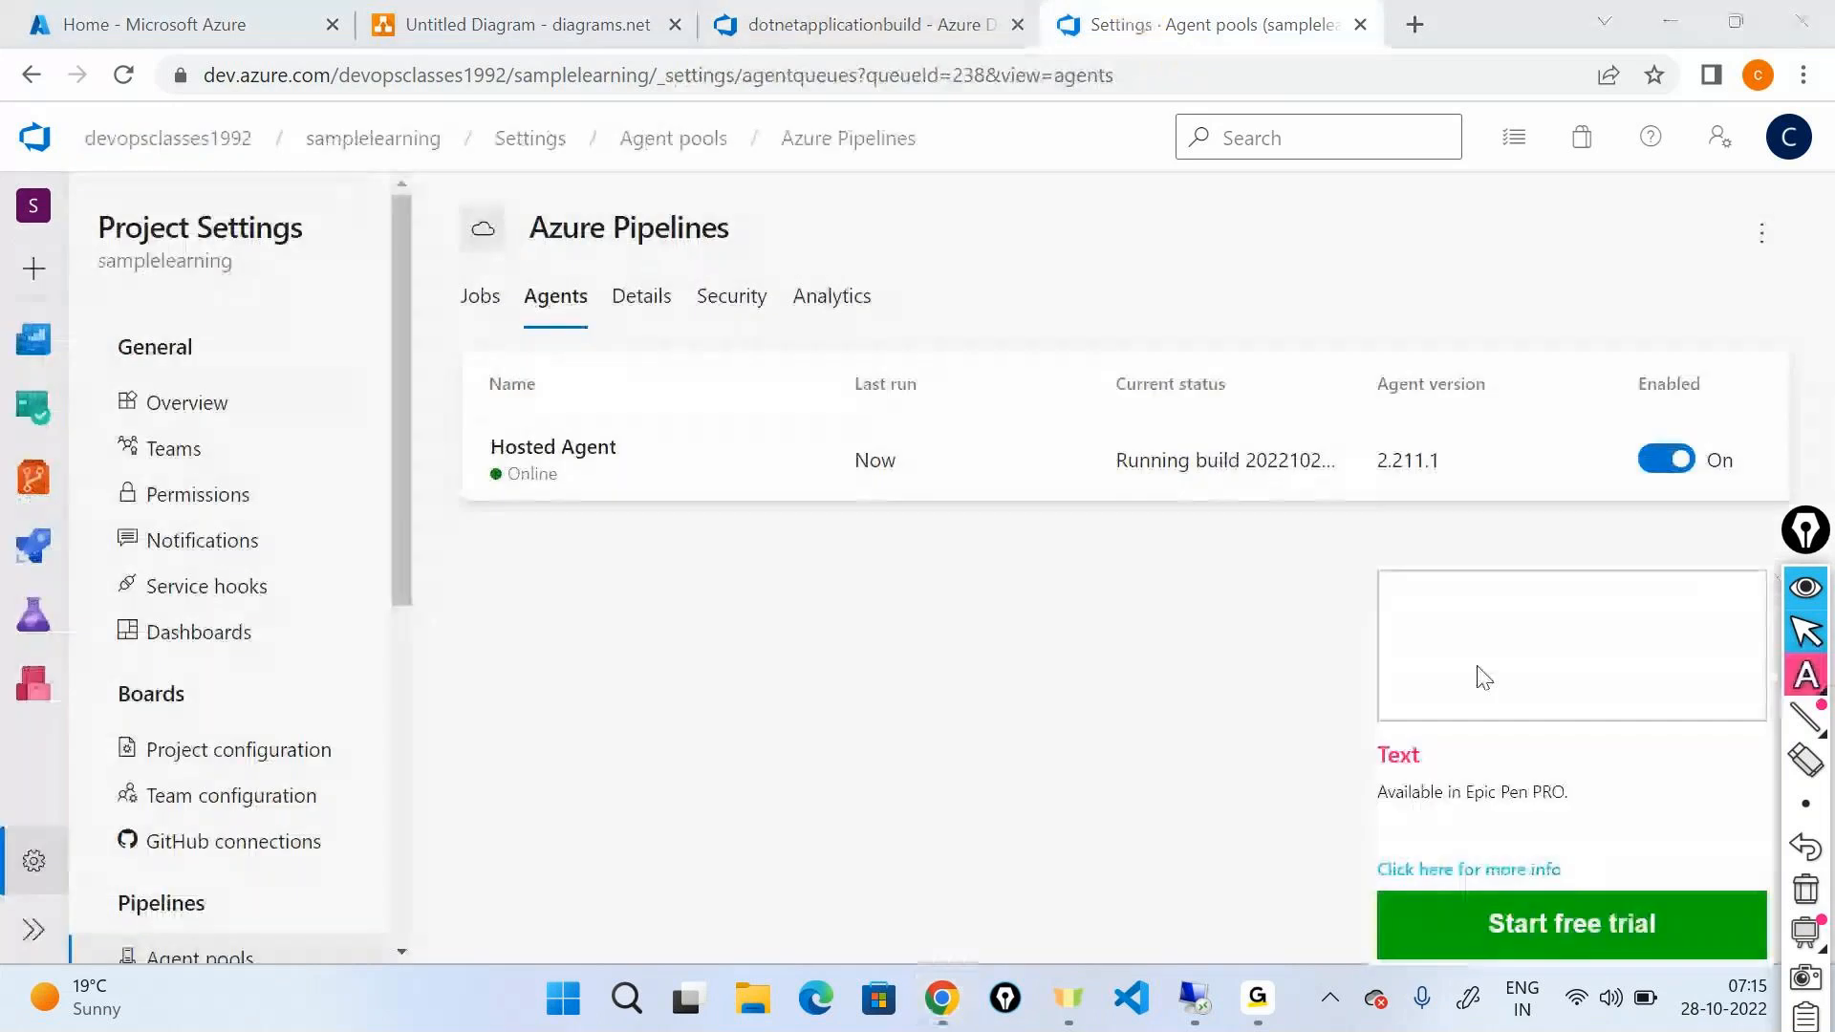
click(1805, 676)
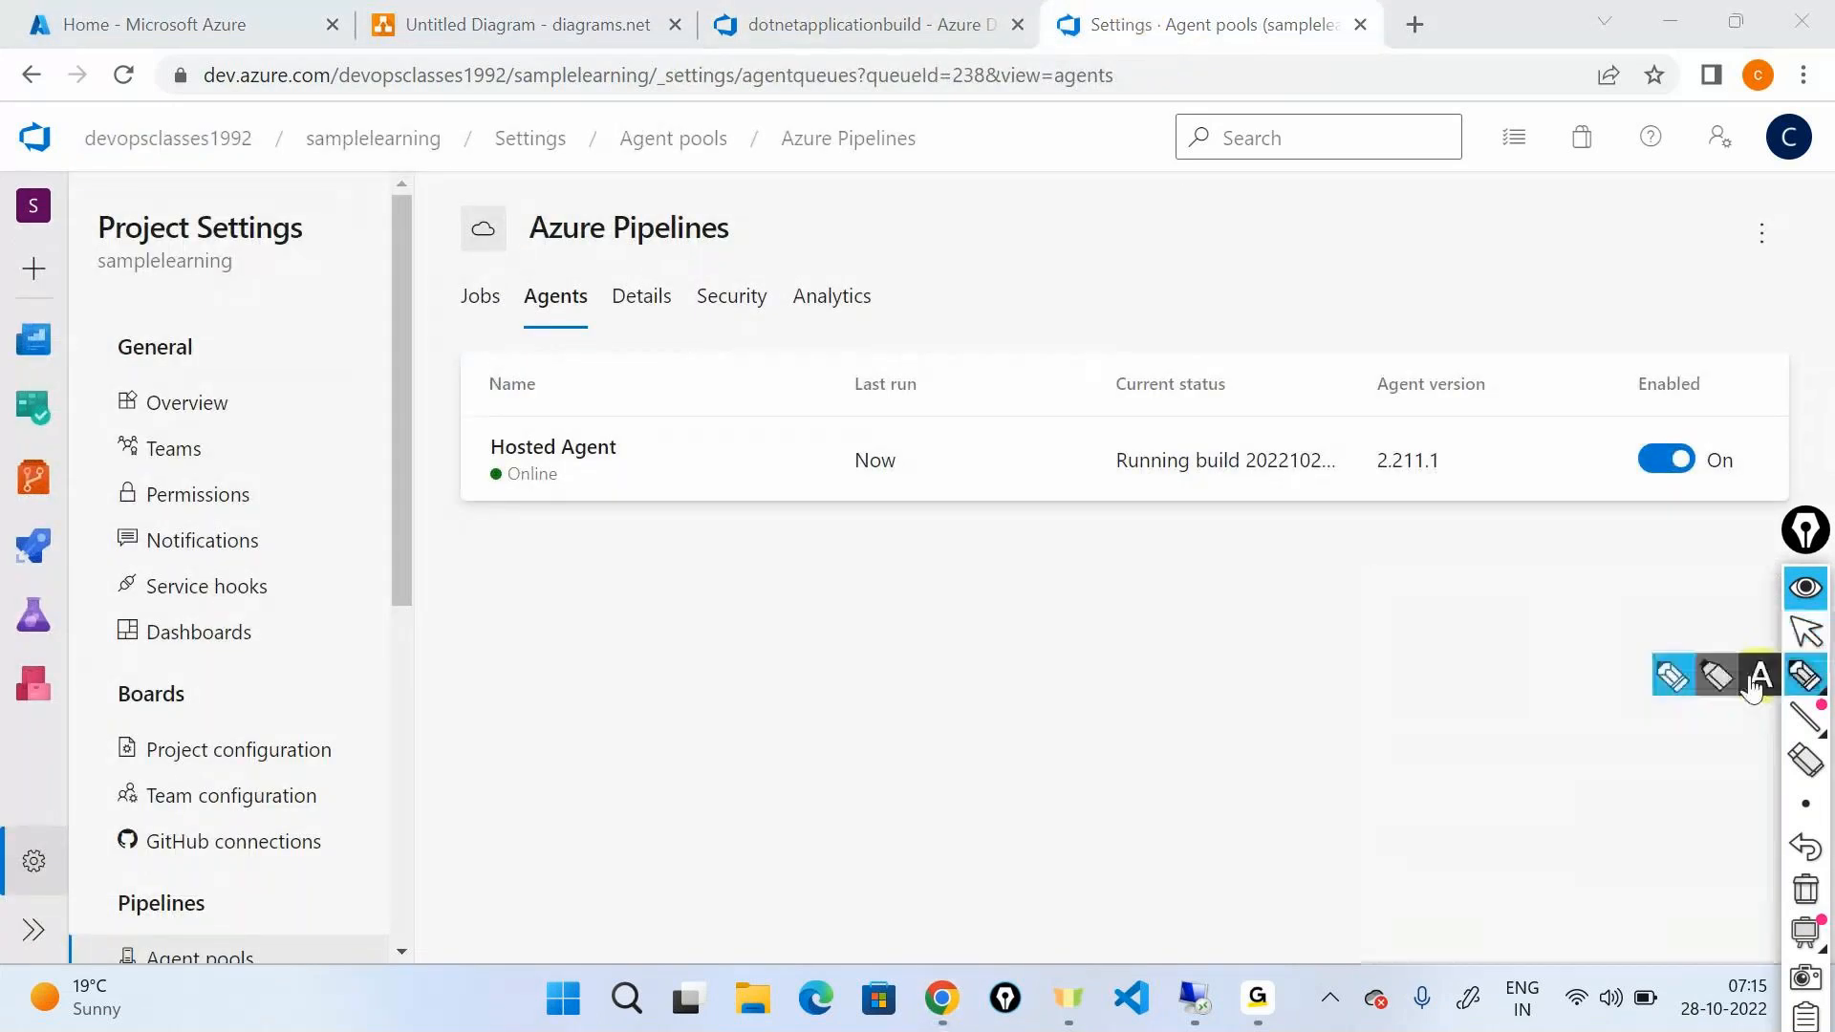
click(1670, 682)
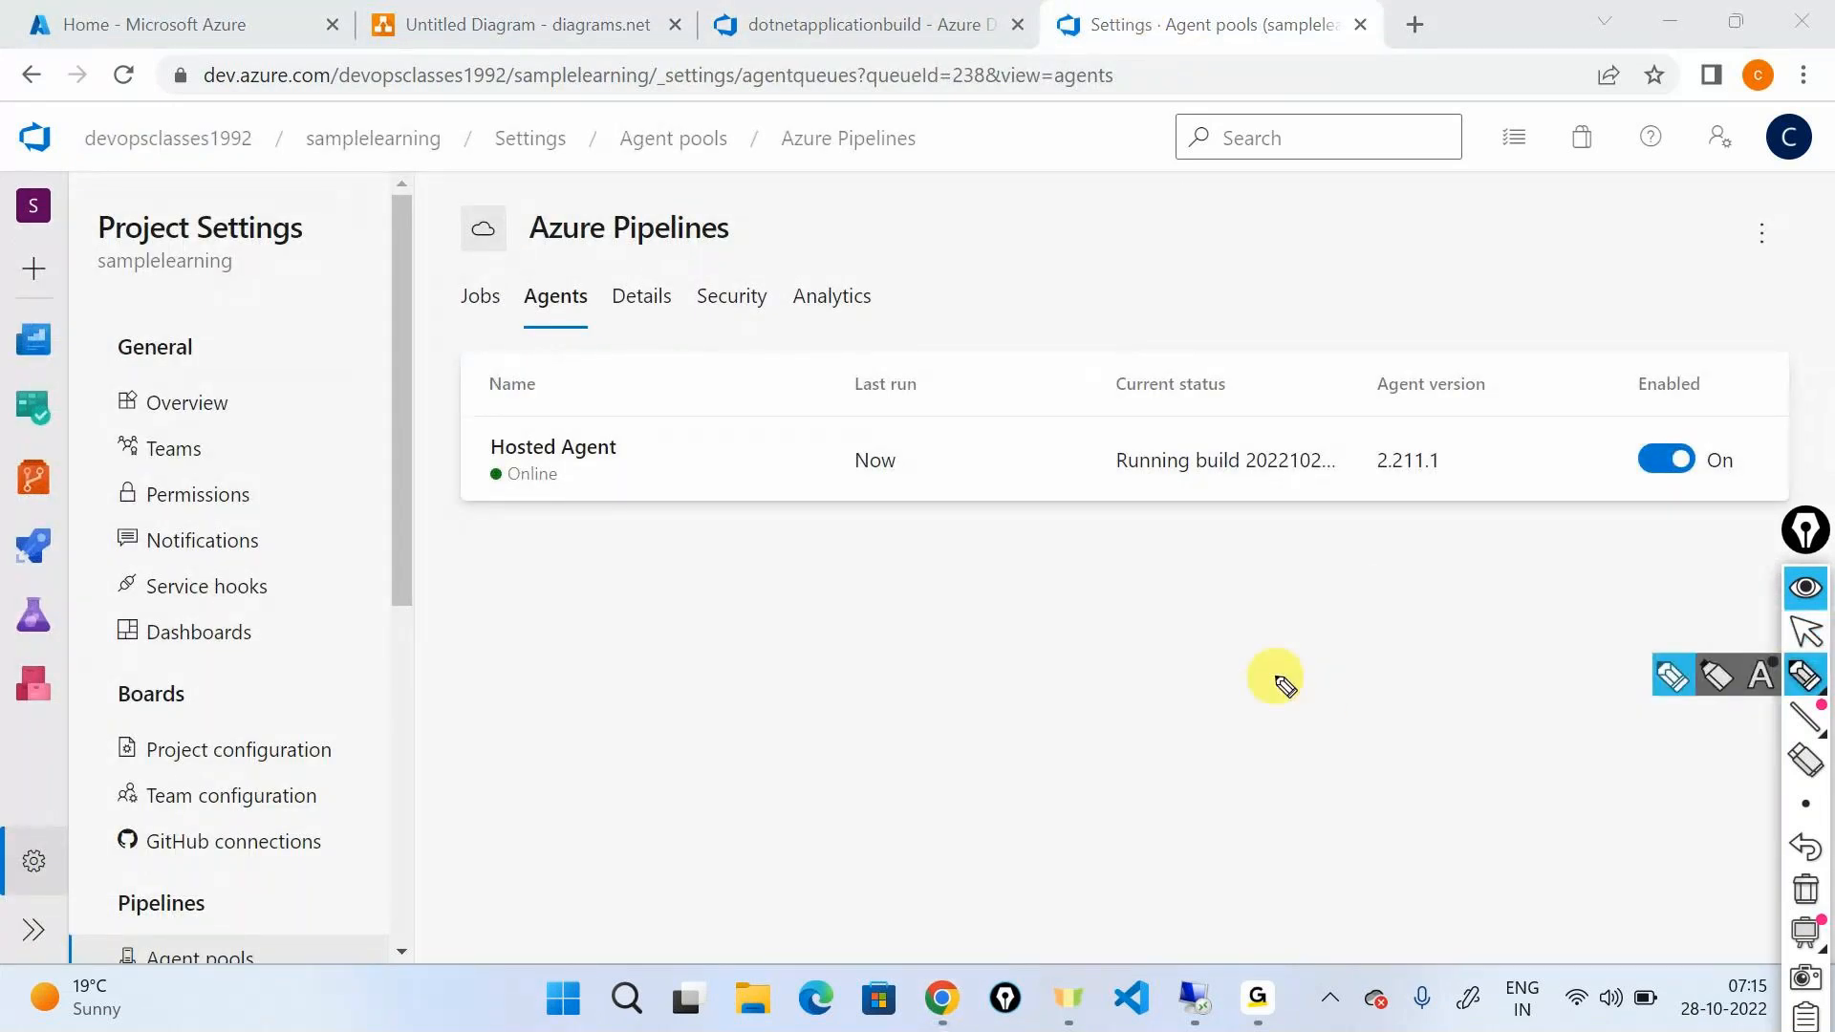
mouse_move(606, 488)
mouse_down()
mouse_move(690, 593)
mouse_move(795, 634)
mouse_move(847, 594)
mouse_move(893, 586)
mouse_move(932, 608)
mouse_move(955, 532)
mouse_move(733, 549)
mouse_move(918, 508)
mouse_up()
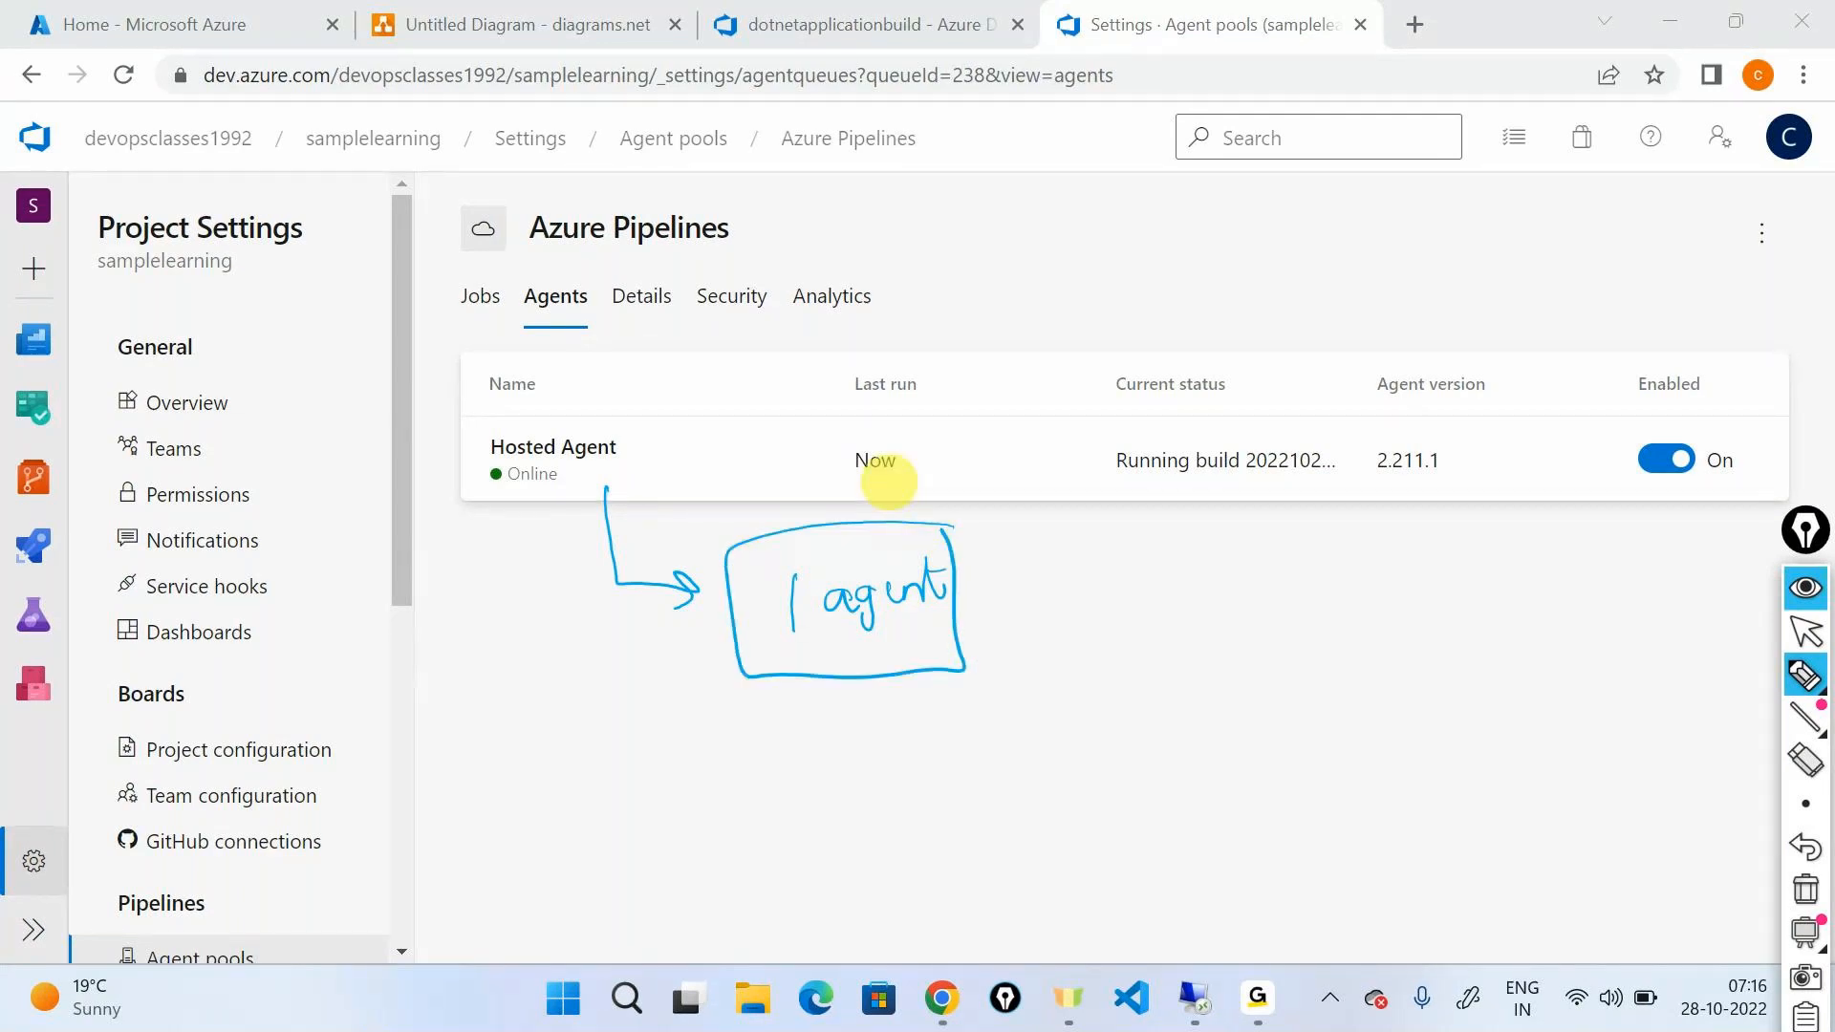
mouse_move(979, 599)
mouse_down()
mouse_move(1154, 586)
mouse_move(1134, 598)
mouse_move(1208, 617)
mouse_move(1391, 578)
mouse_up()
drag(1197, 631, 1411, 613)
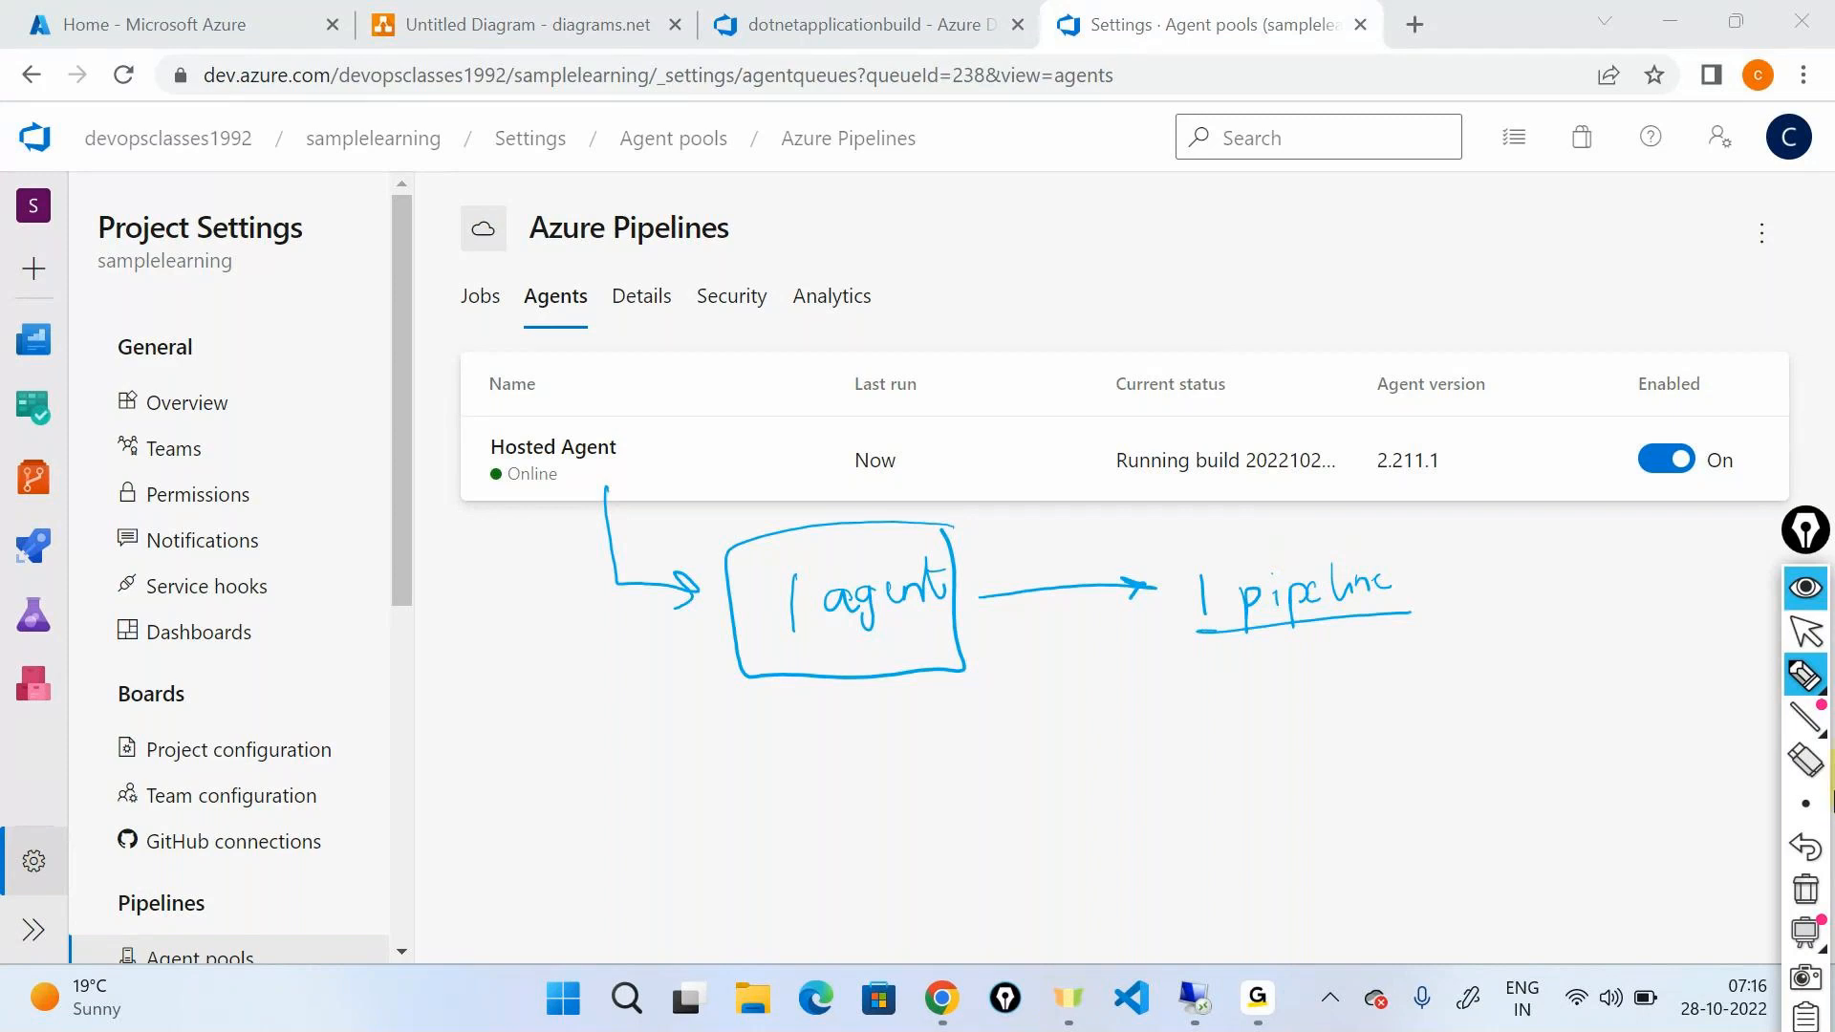
click(1806, 888)
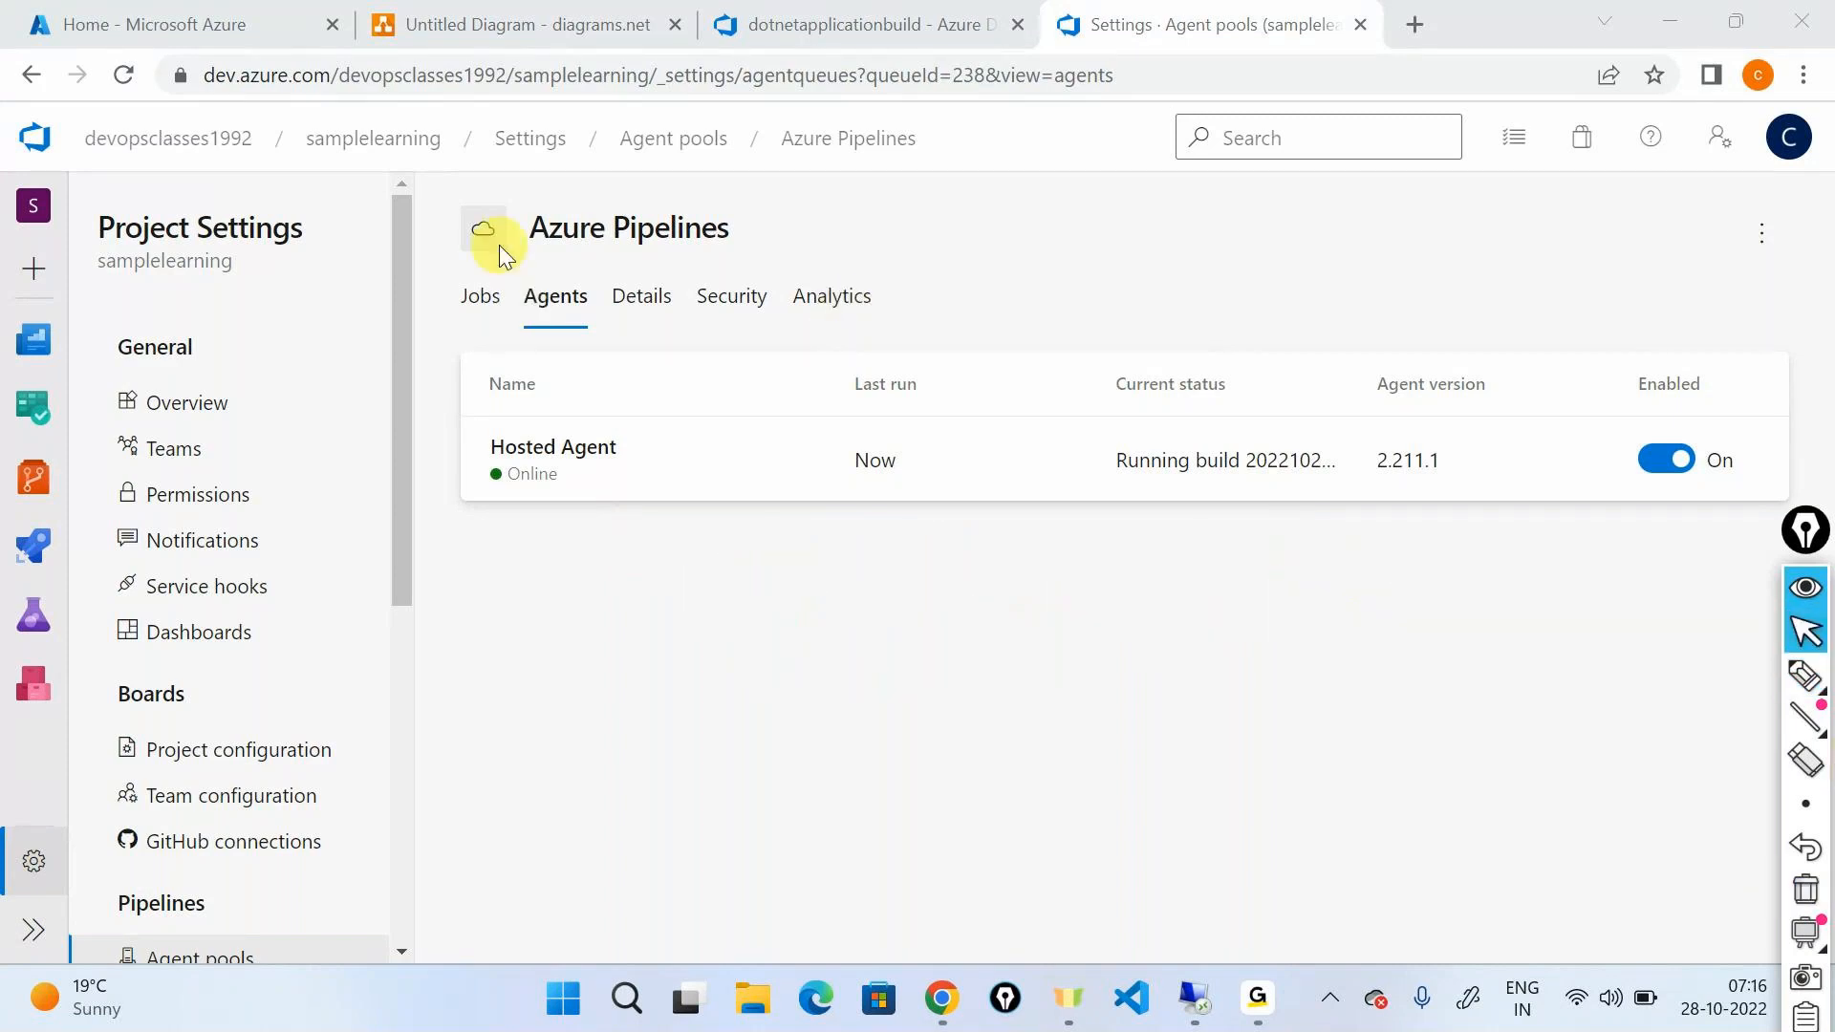
Step: Check the jobs of the Azure Pipelines agent pool and display the run list of the dotnetapplicationbuild pipeline
click(490, 284)
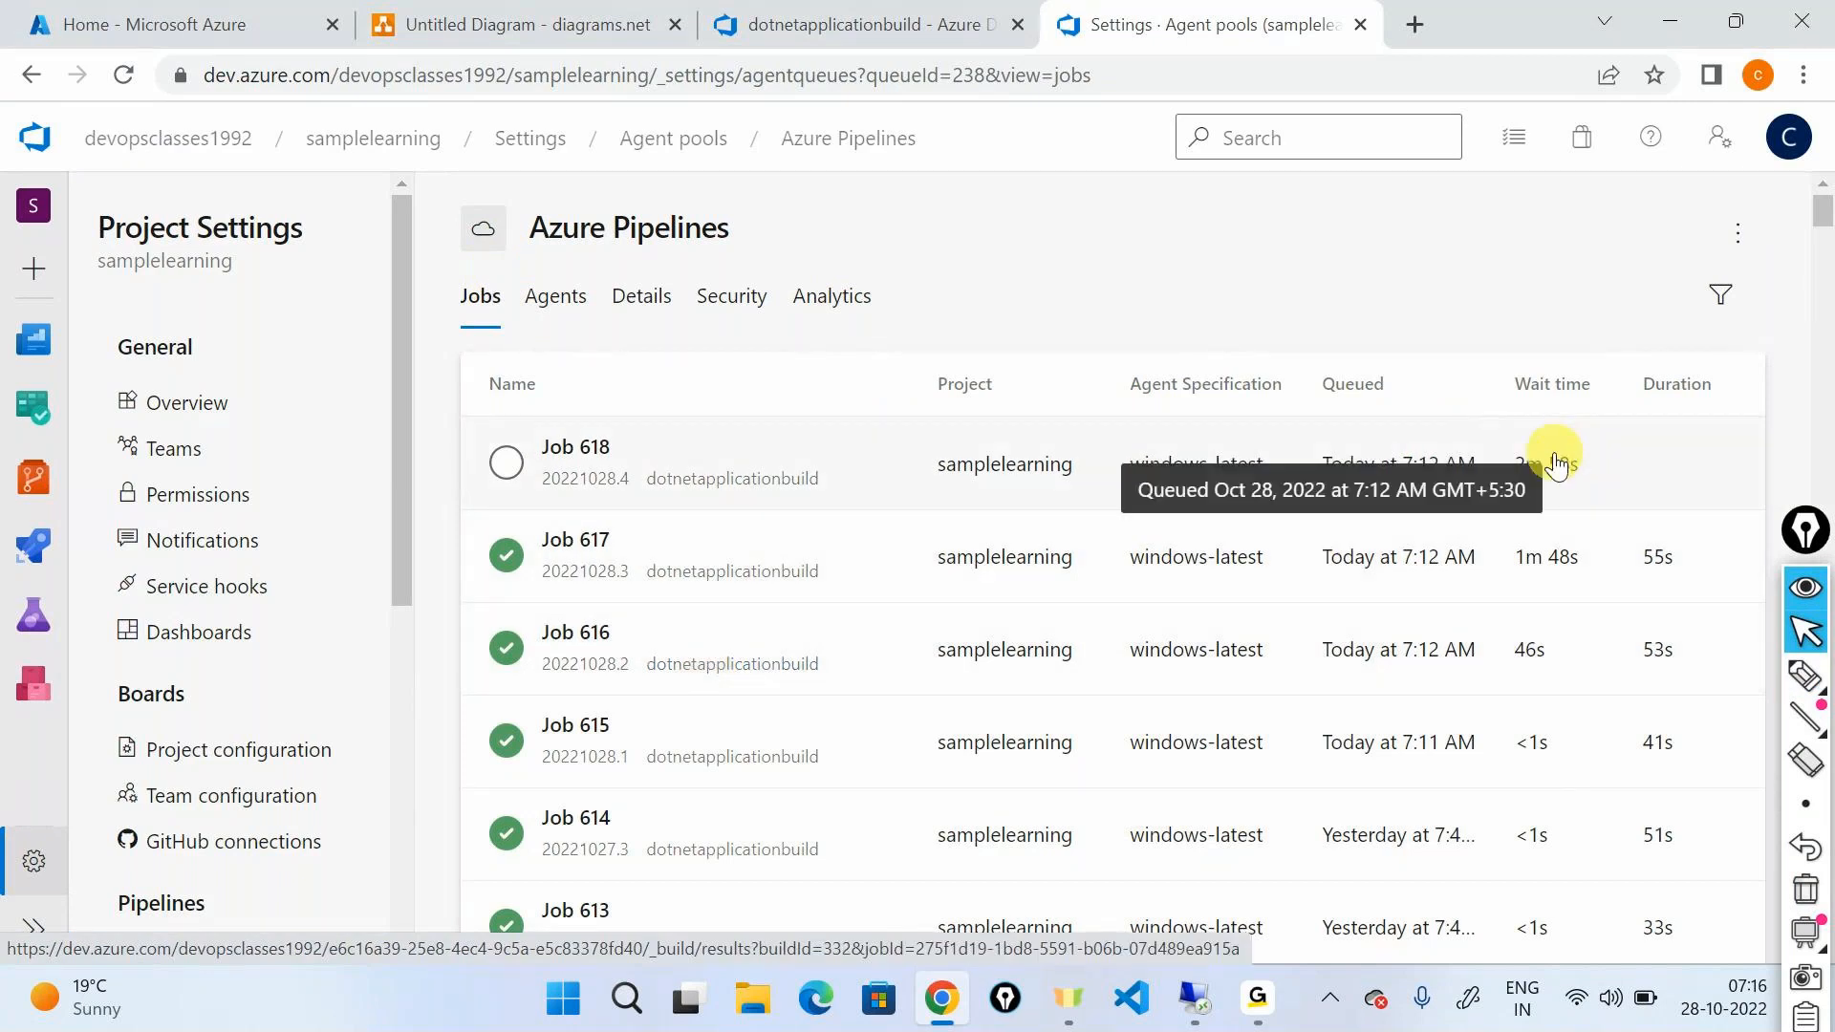
click(719, 23)
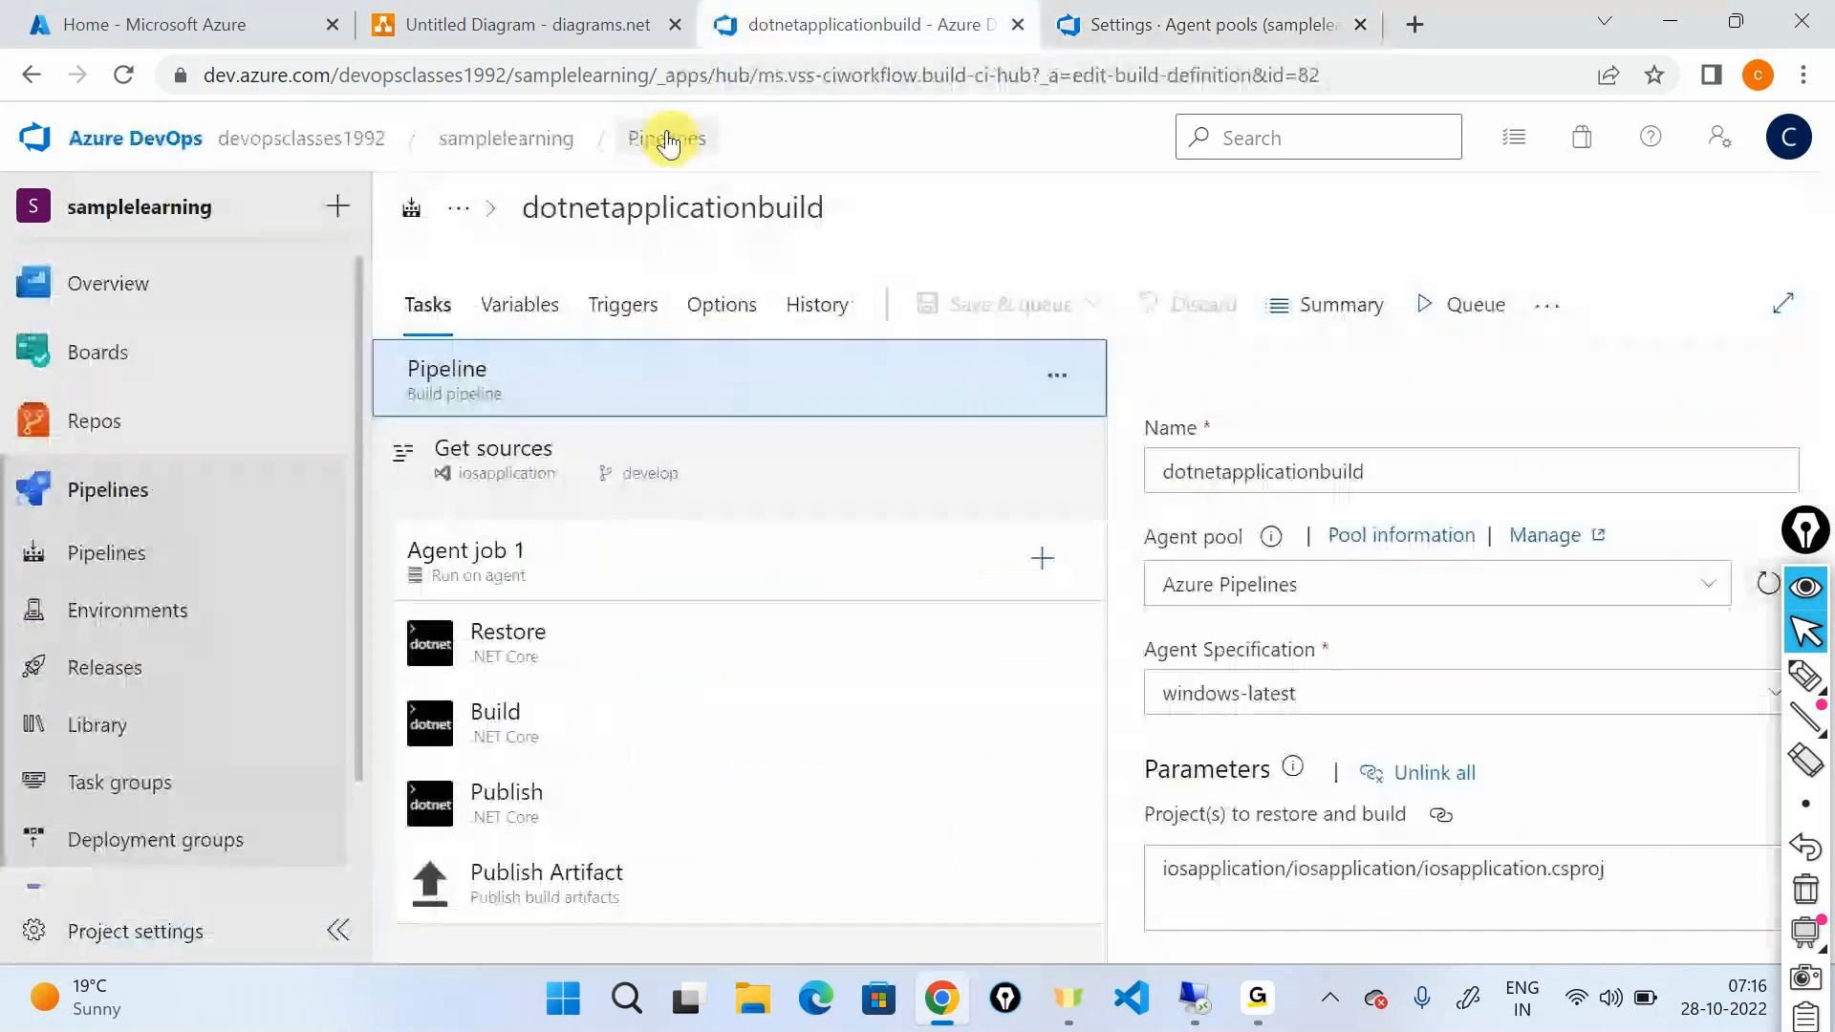
click(665, 140)
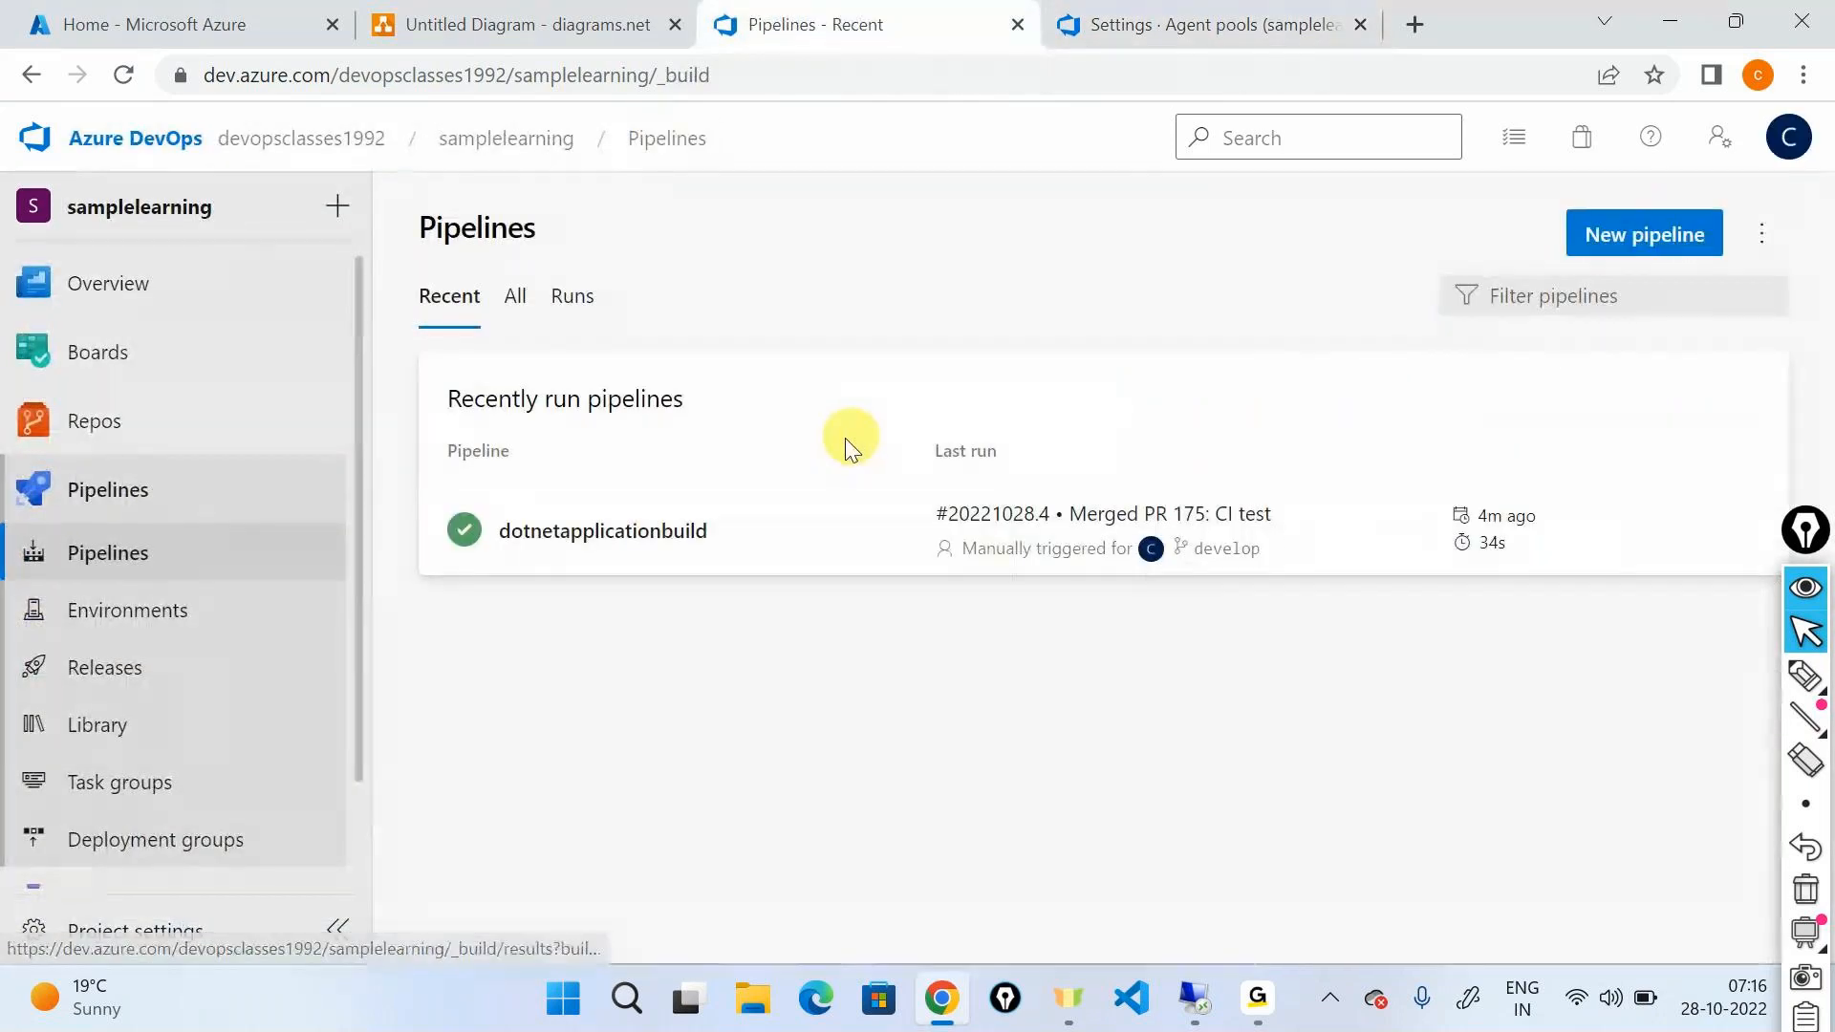
click(666, 529)
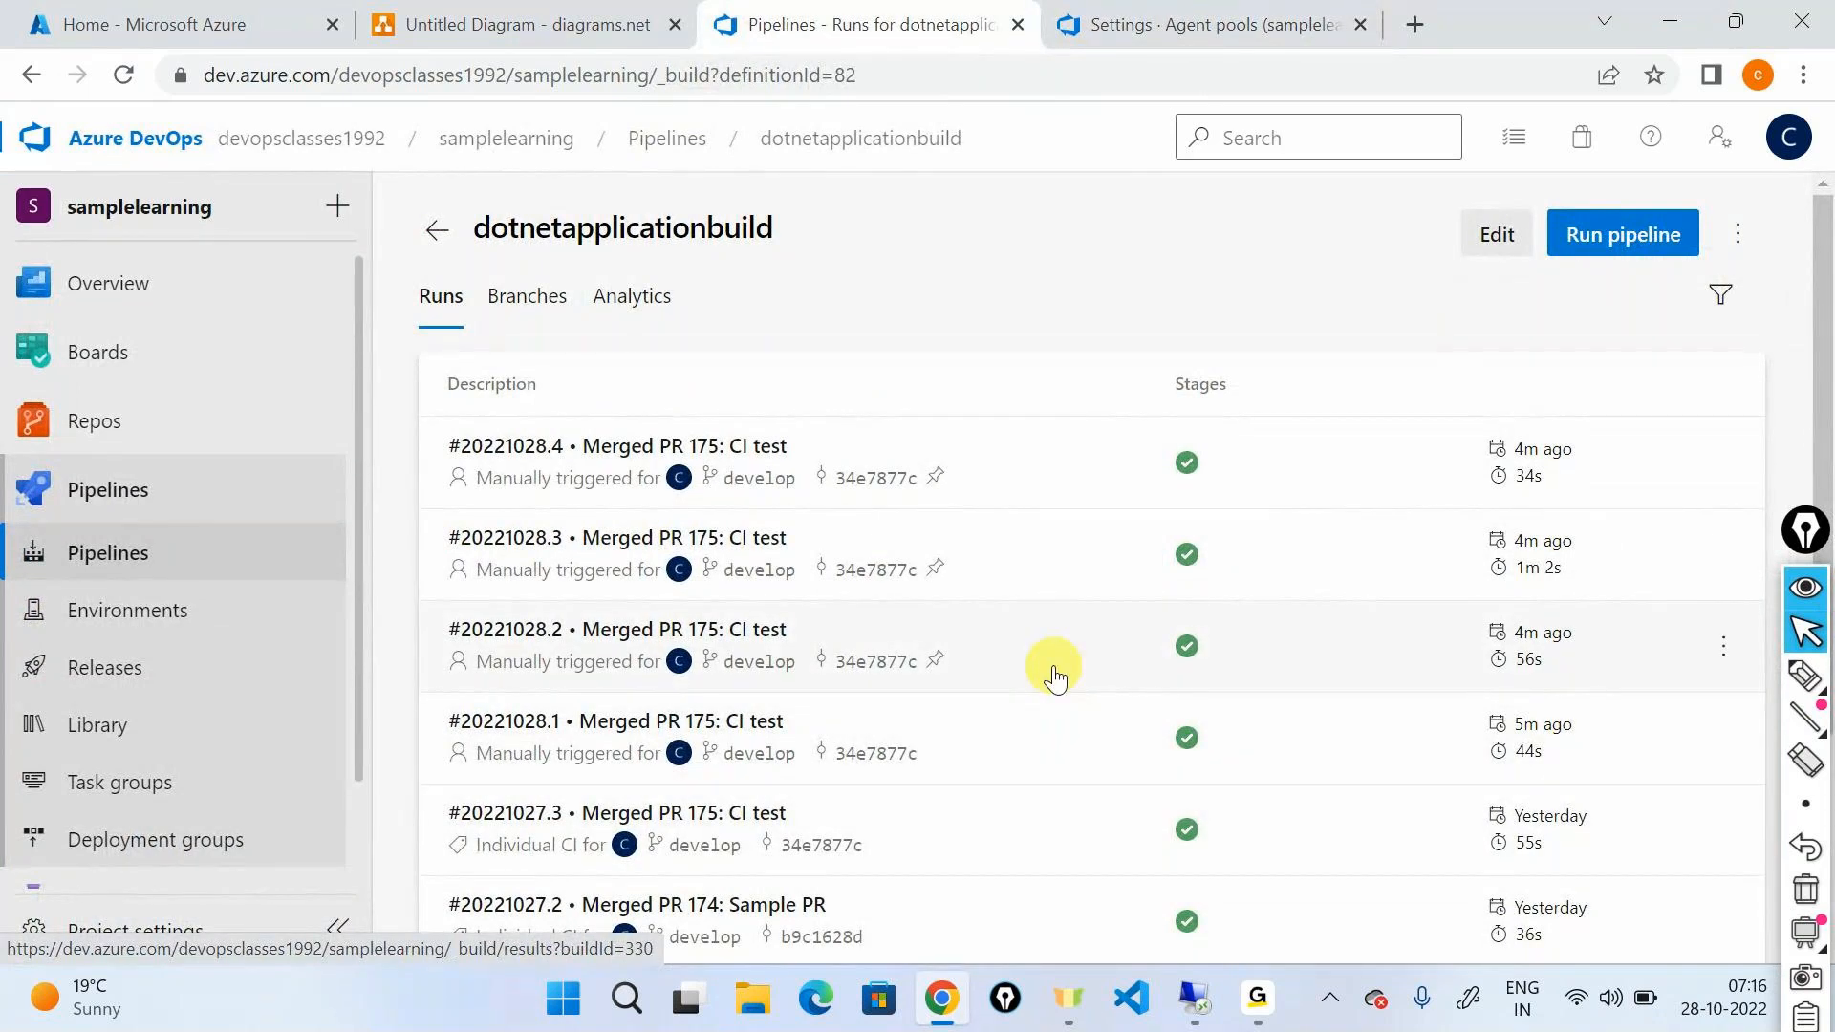
Step: Return to the Azure Pipelines pool's agents and display the project's Parallel jobs settings
click(1164, 29)
click(555, 295)
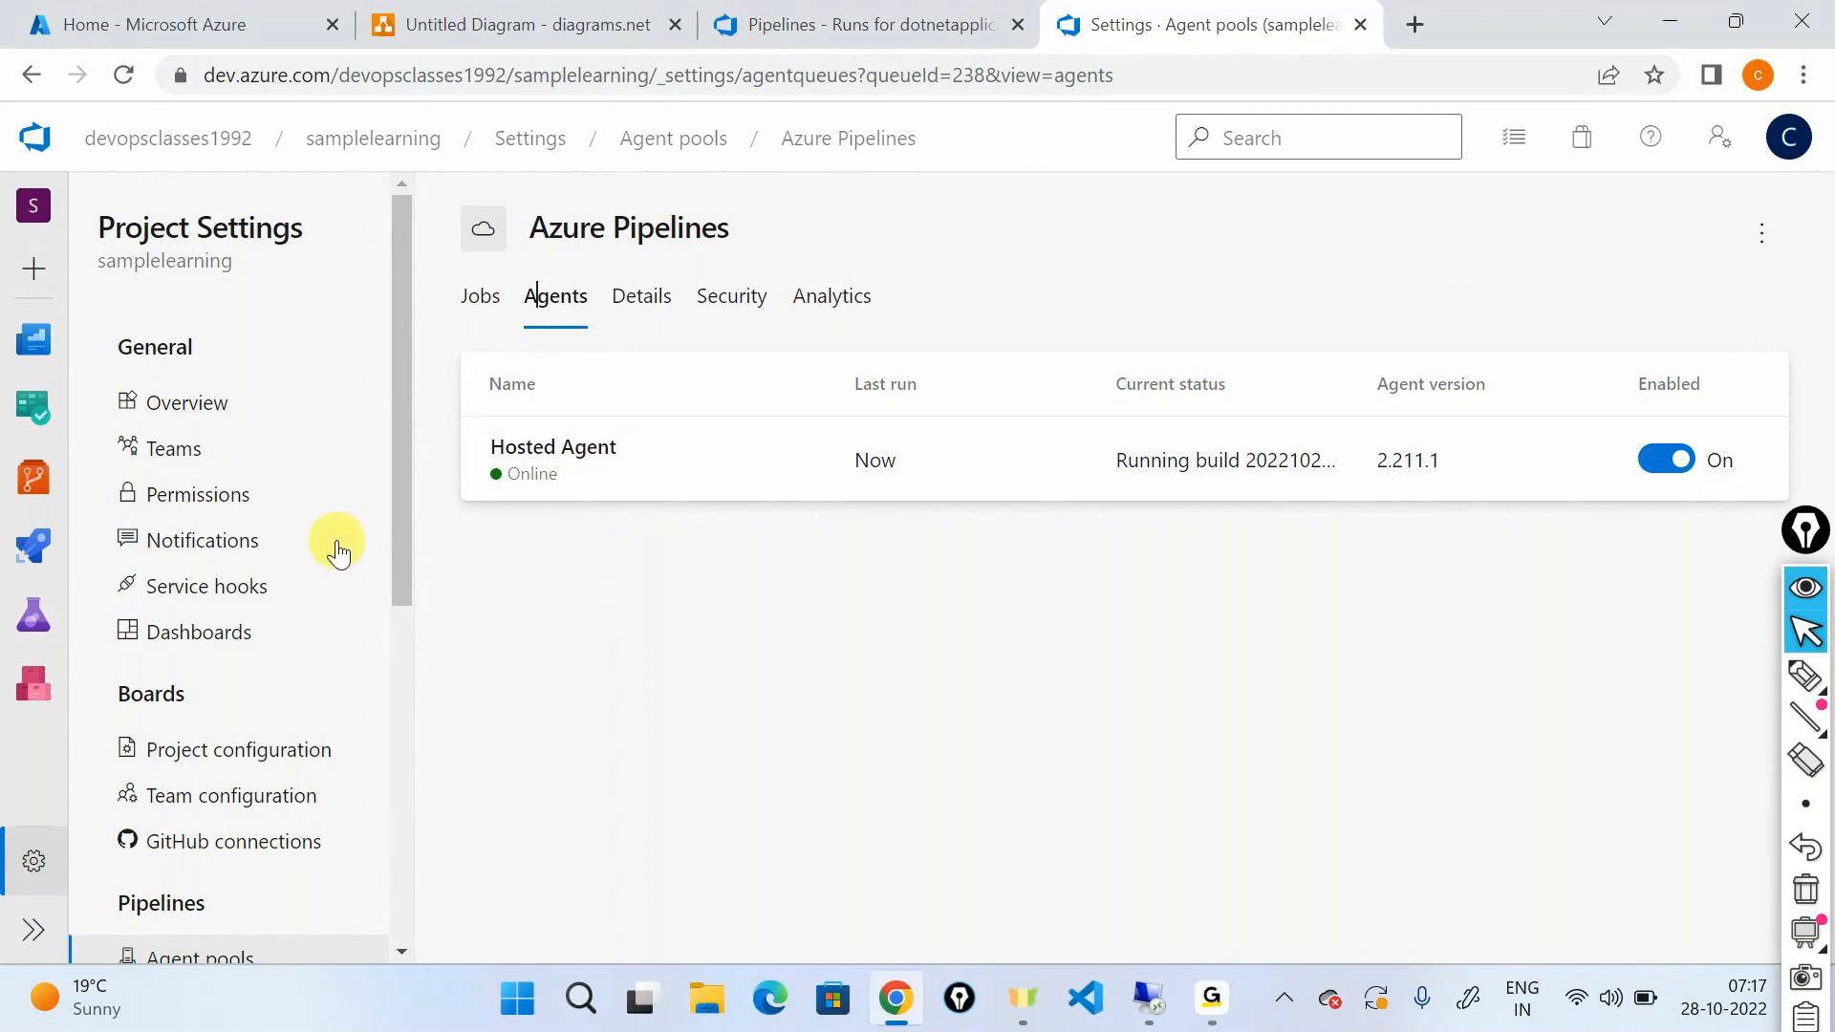
scroll(336, 547, down, 3)
click(199, 731)
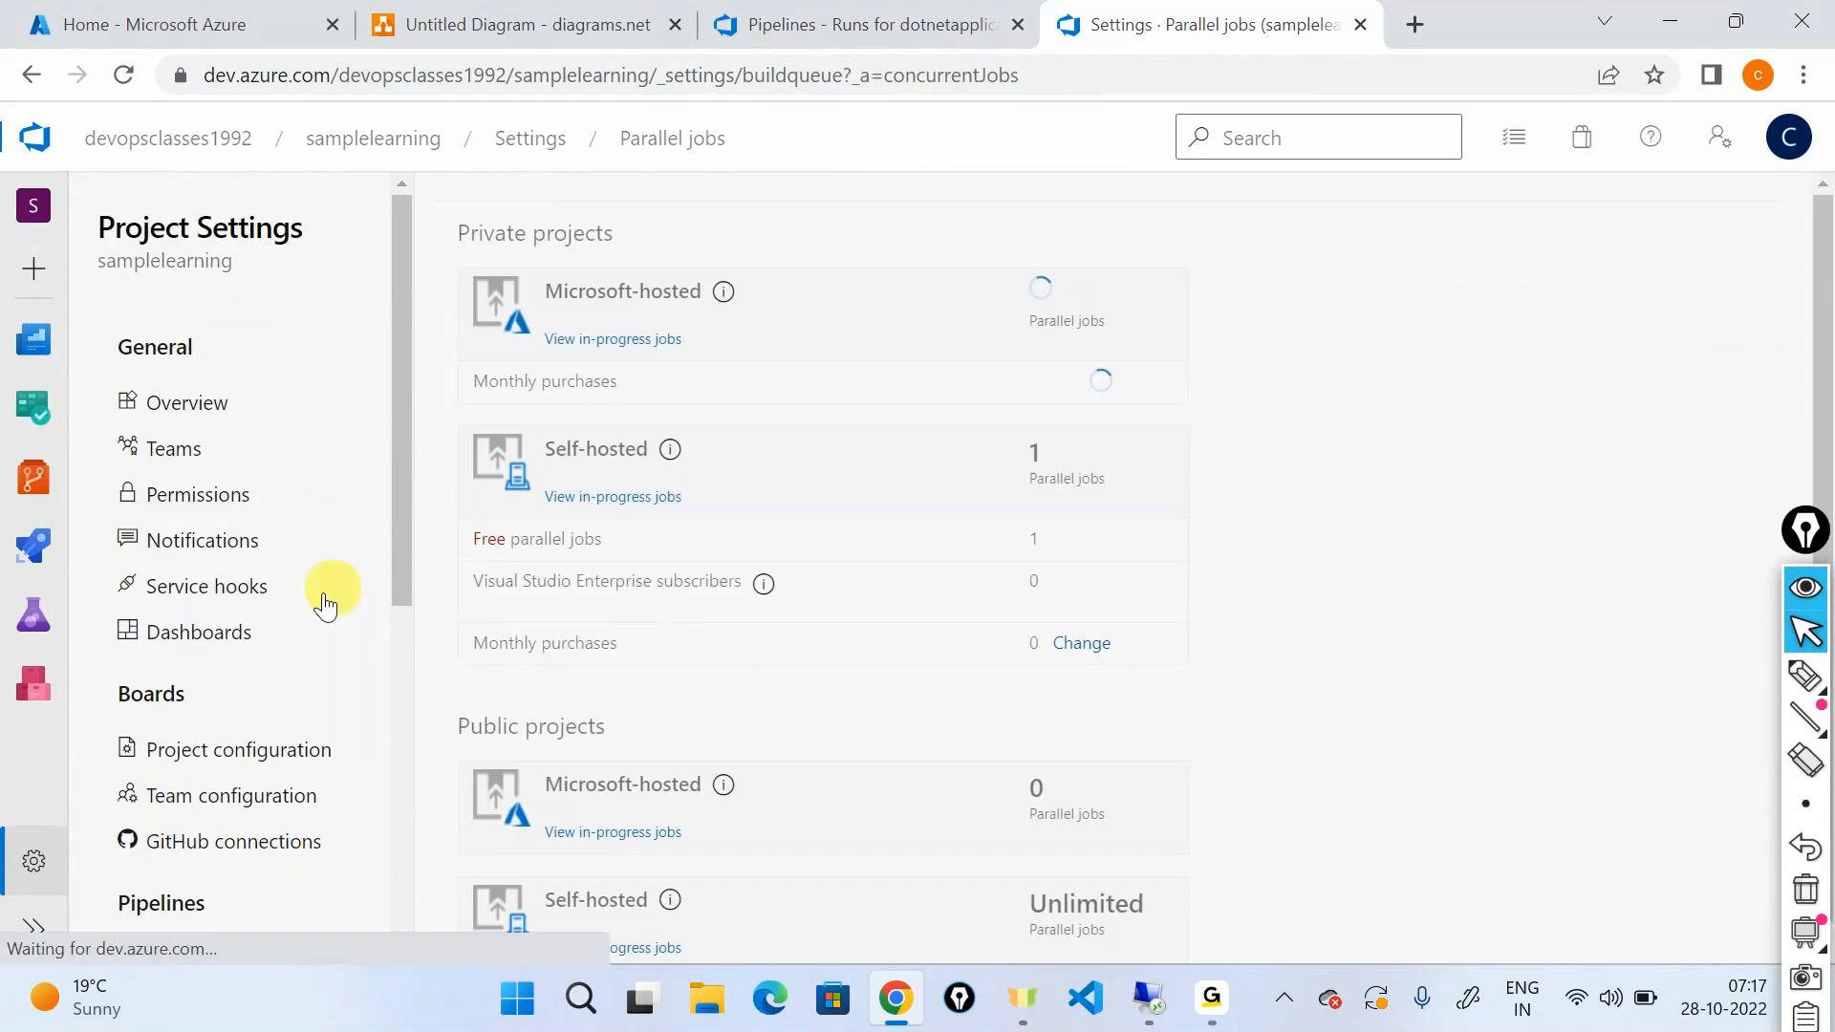
scroll(318, 597, down, 2)
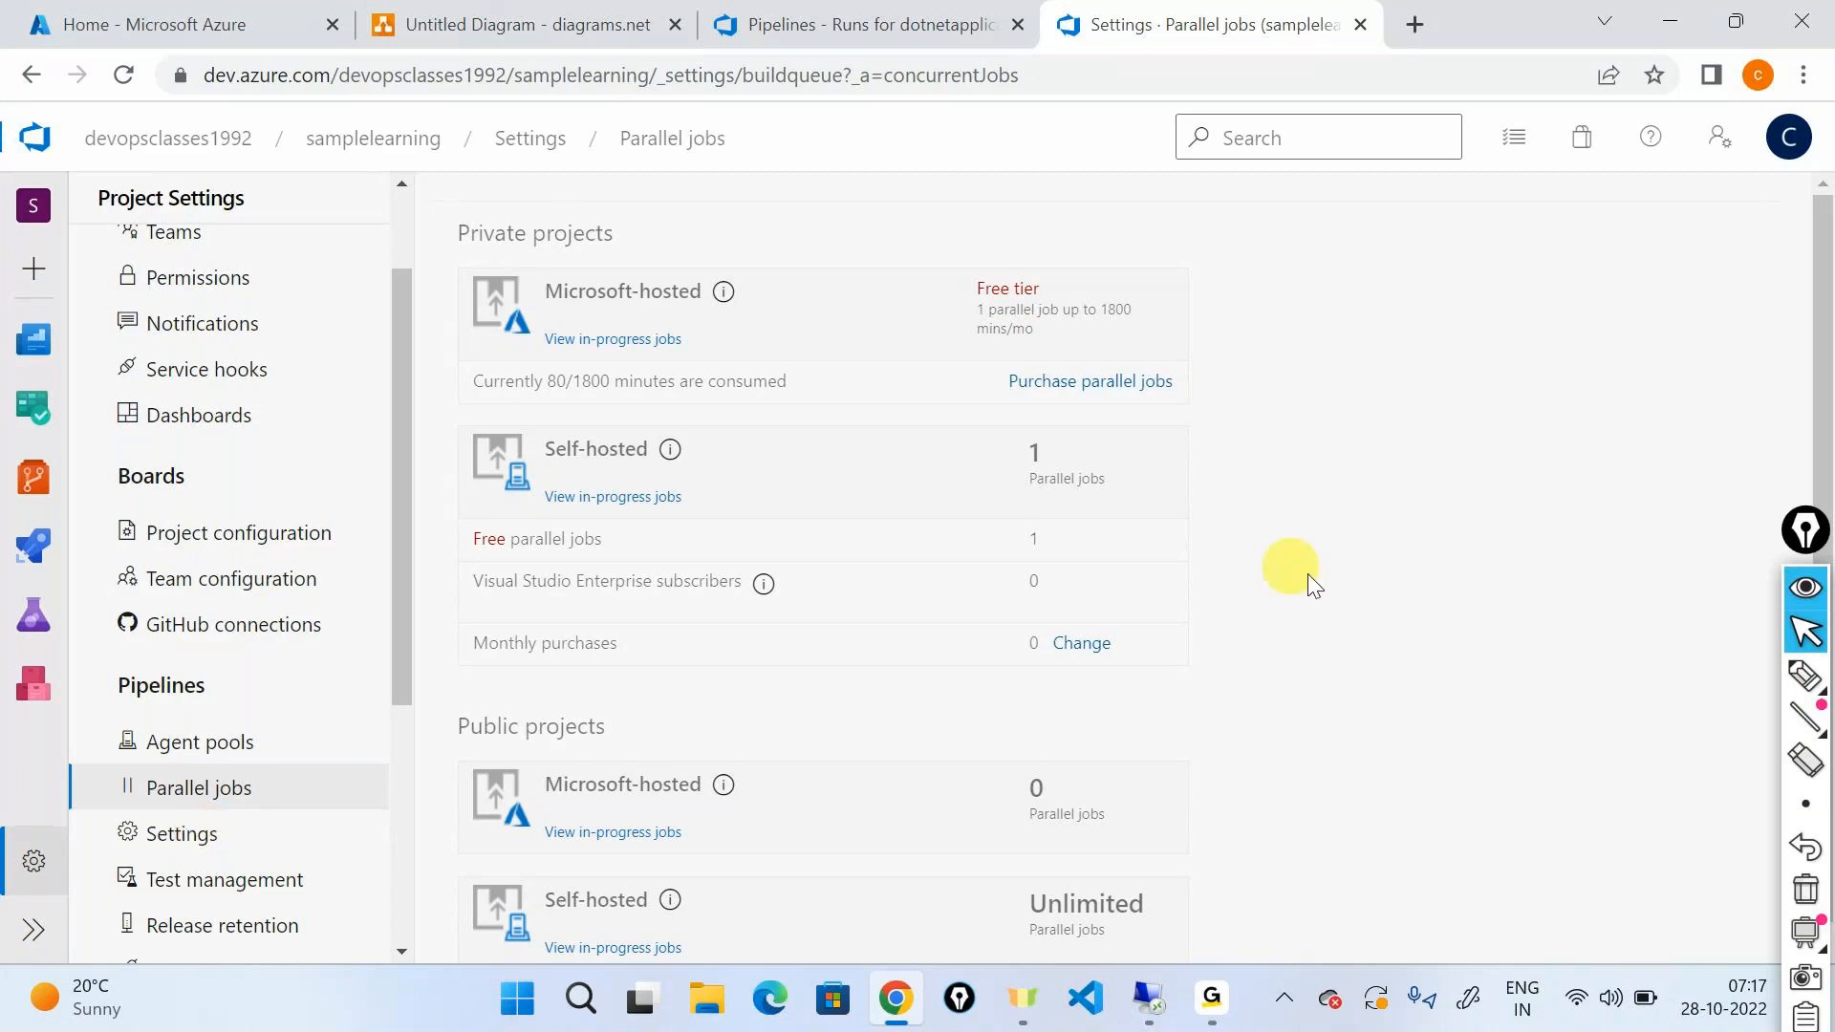
Step: Outline the Microsoft-hosted free tier entry and the 80/1800 usage in ink, with an arrow from the usage to a handwritten "1800 minutes/mo"
click(1805, 675)
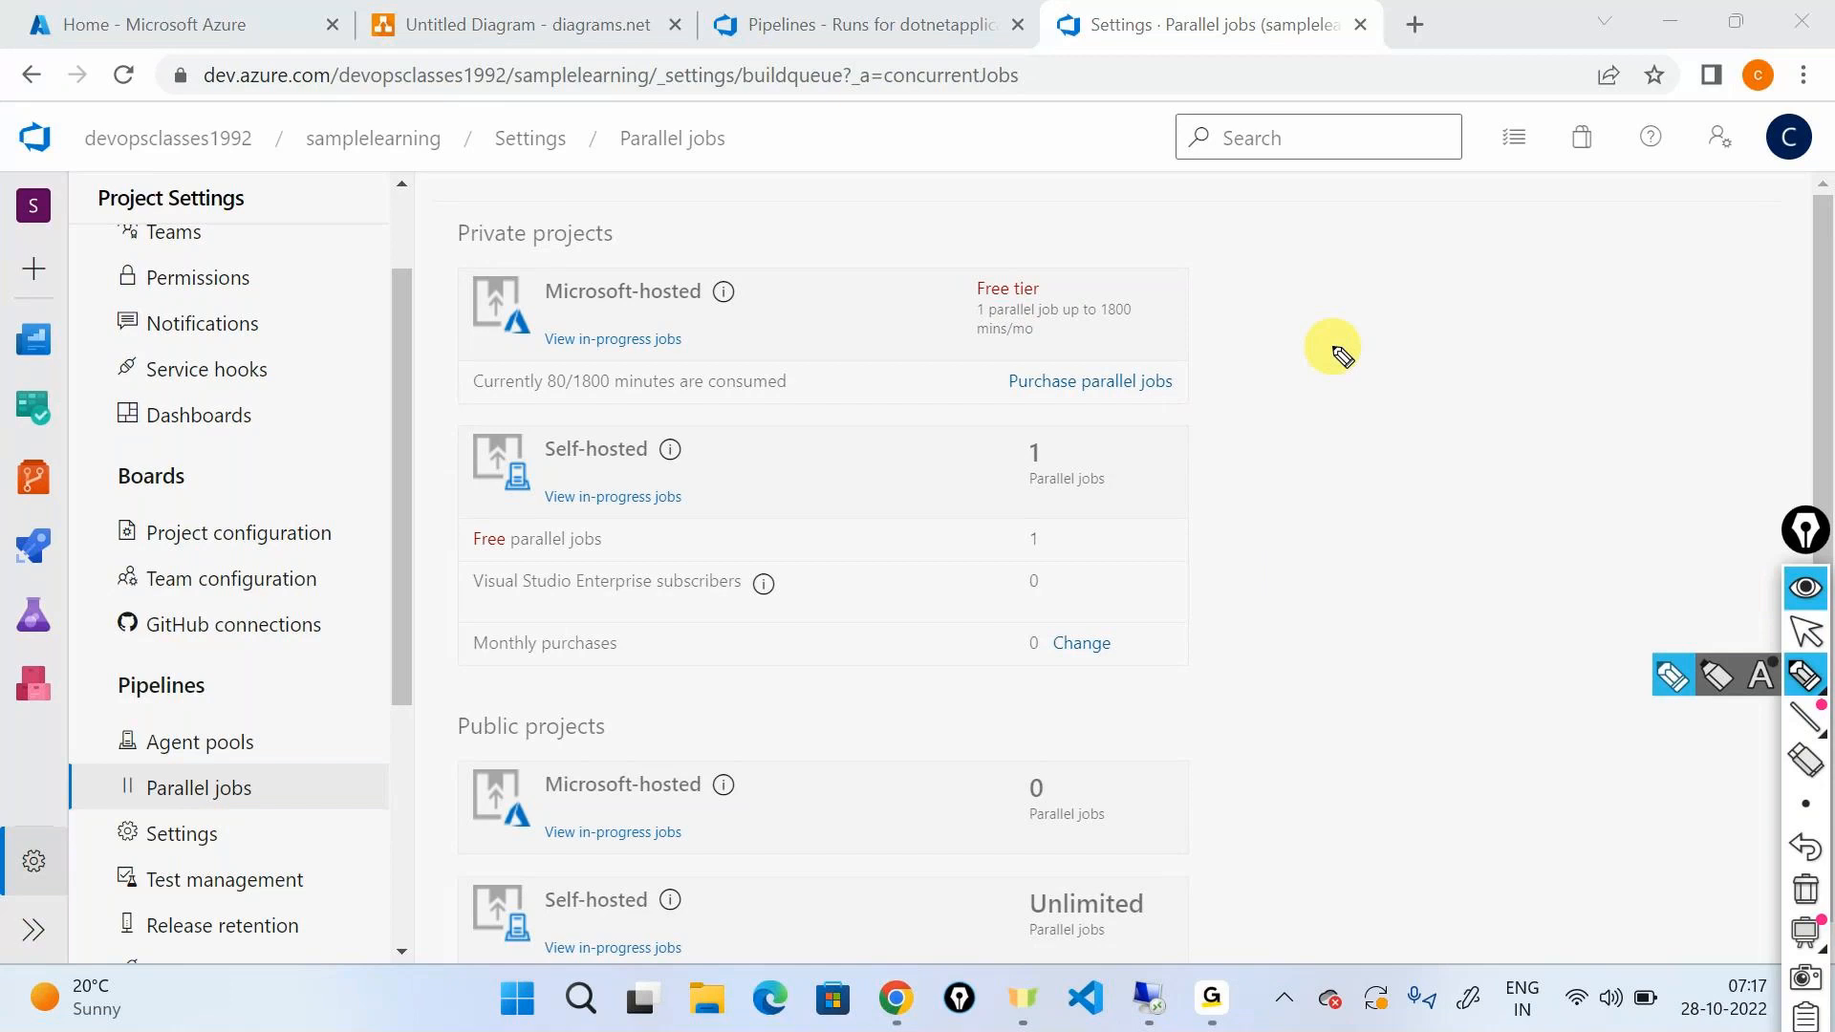
drag(1023, 256, 939, 260)
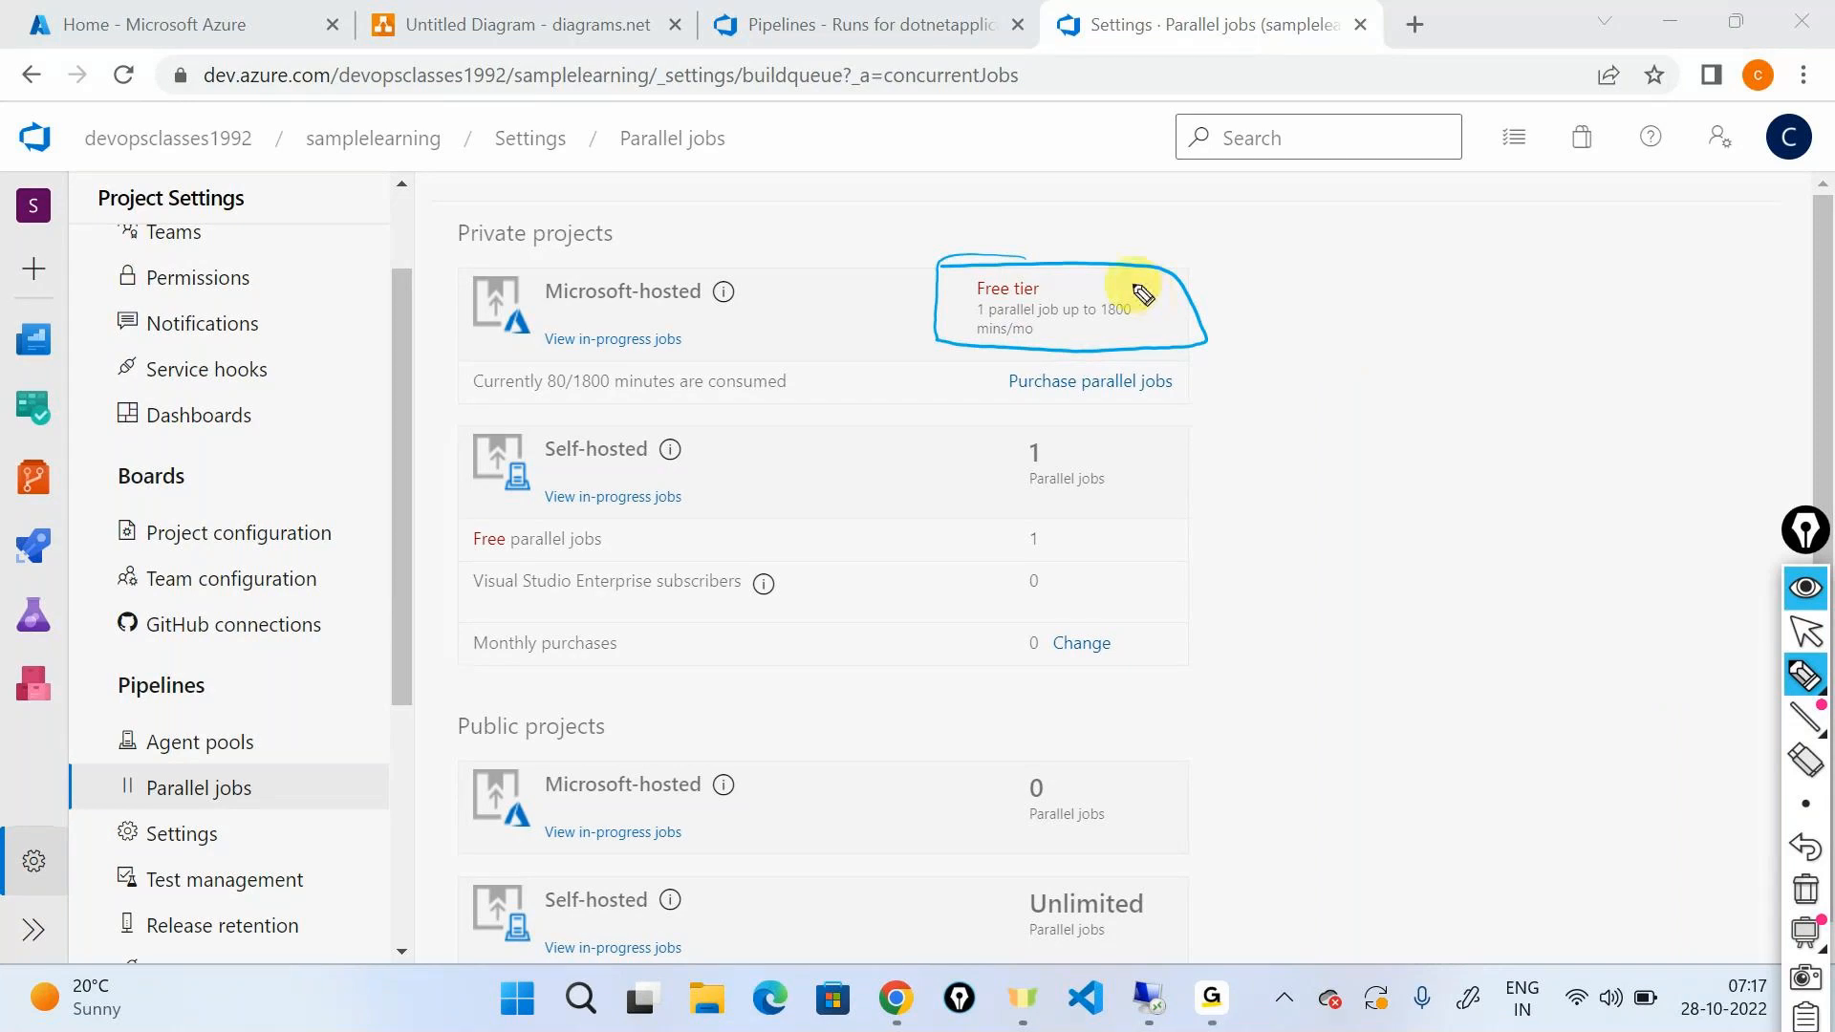
mouse_move(539, 401)
mouse_down()
mouse_move(616, 396)
mouse_move(526, 394)
mouse_move(807, 253)
mouse_move(1324, 221)
mouse_move(1296, 226)
mouse_move(1394, 250)
mouse_up()
drag(1429, 212, 1424, 216)
mouse_move(1453, 216)
mouse_down()
mouse_move(1560, 228)
mouse_move(1670, 195)
mouse_move(1699, 214)
mouse_move(1692, 232)
mouse_move(1767, 204)
mouse_up()
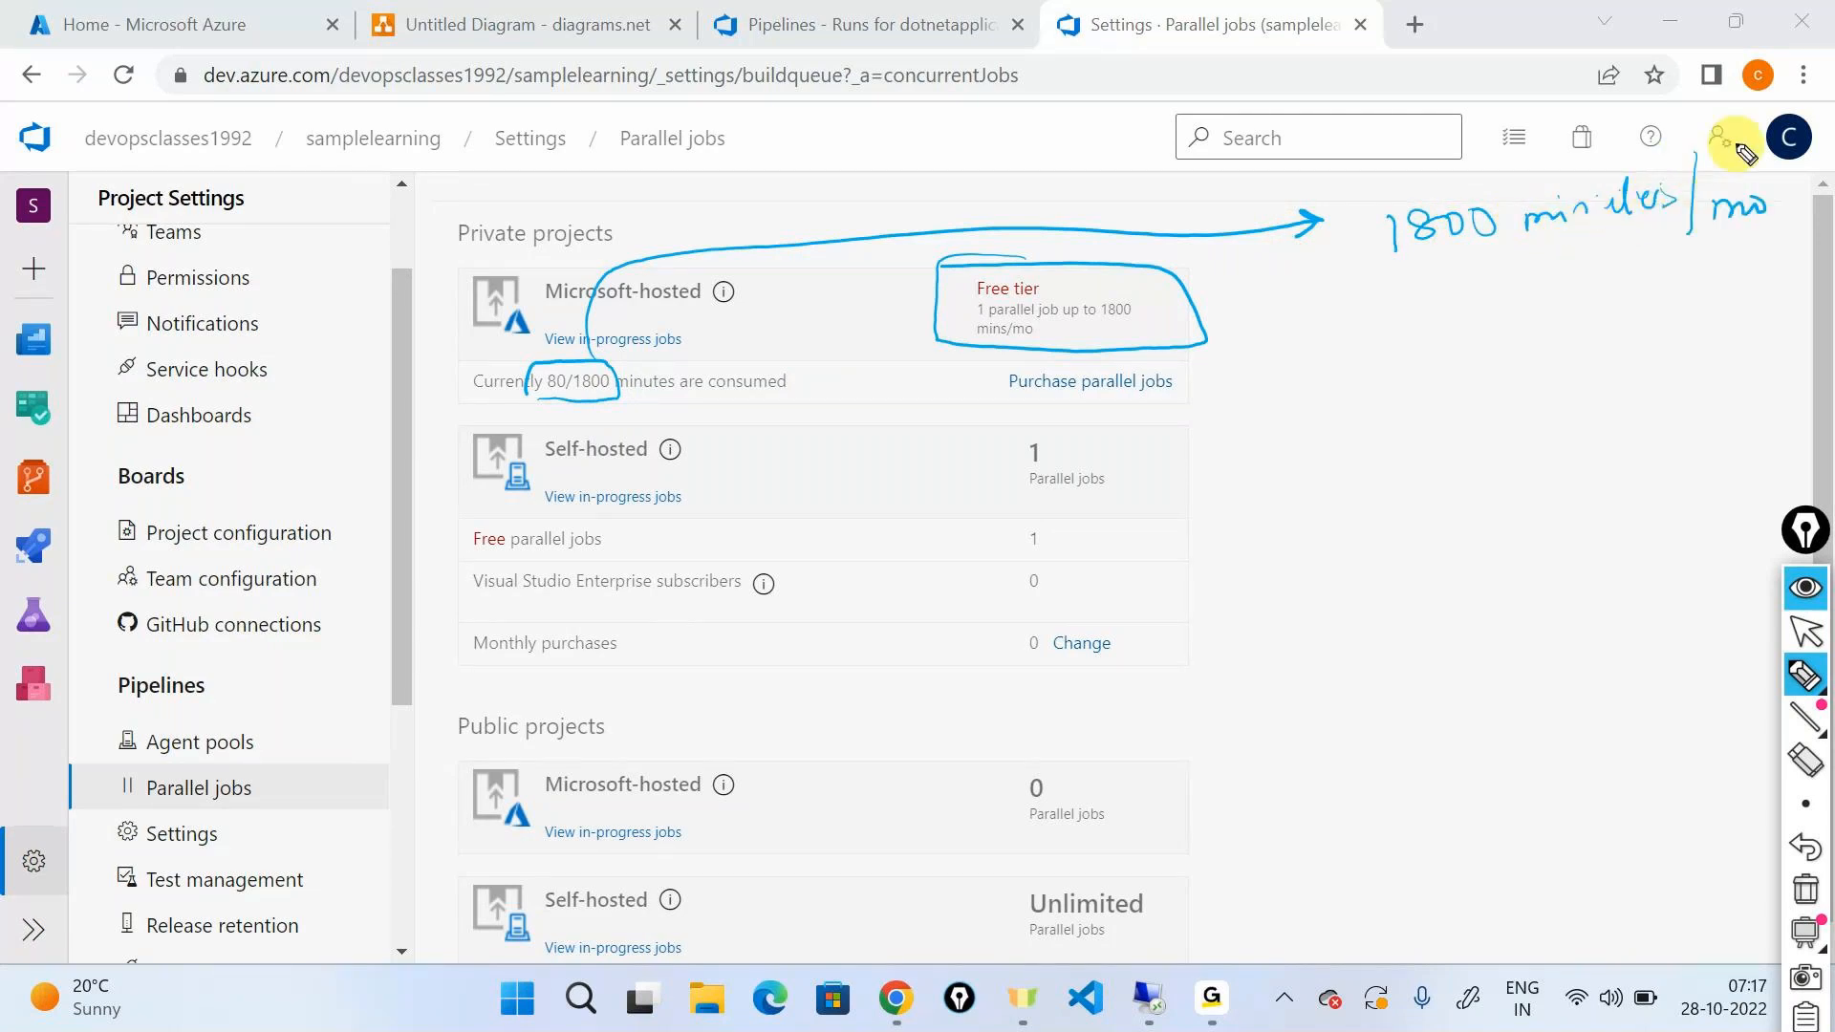
Step: Box the handwritten 1800 with an arrow pointing up to it from a mark below, and clear the ink
mouse_move(1459, 327)
mouse_down()
mouse_move(1453, 256)
mouse_move(1468, 261)
mouse_move(1487, 190)
mouse_move(1368, 287)
mouse_up()
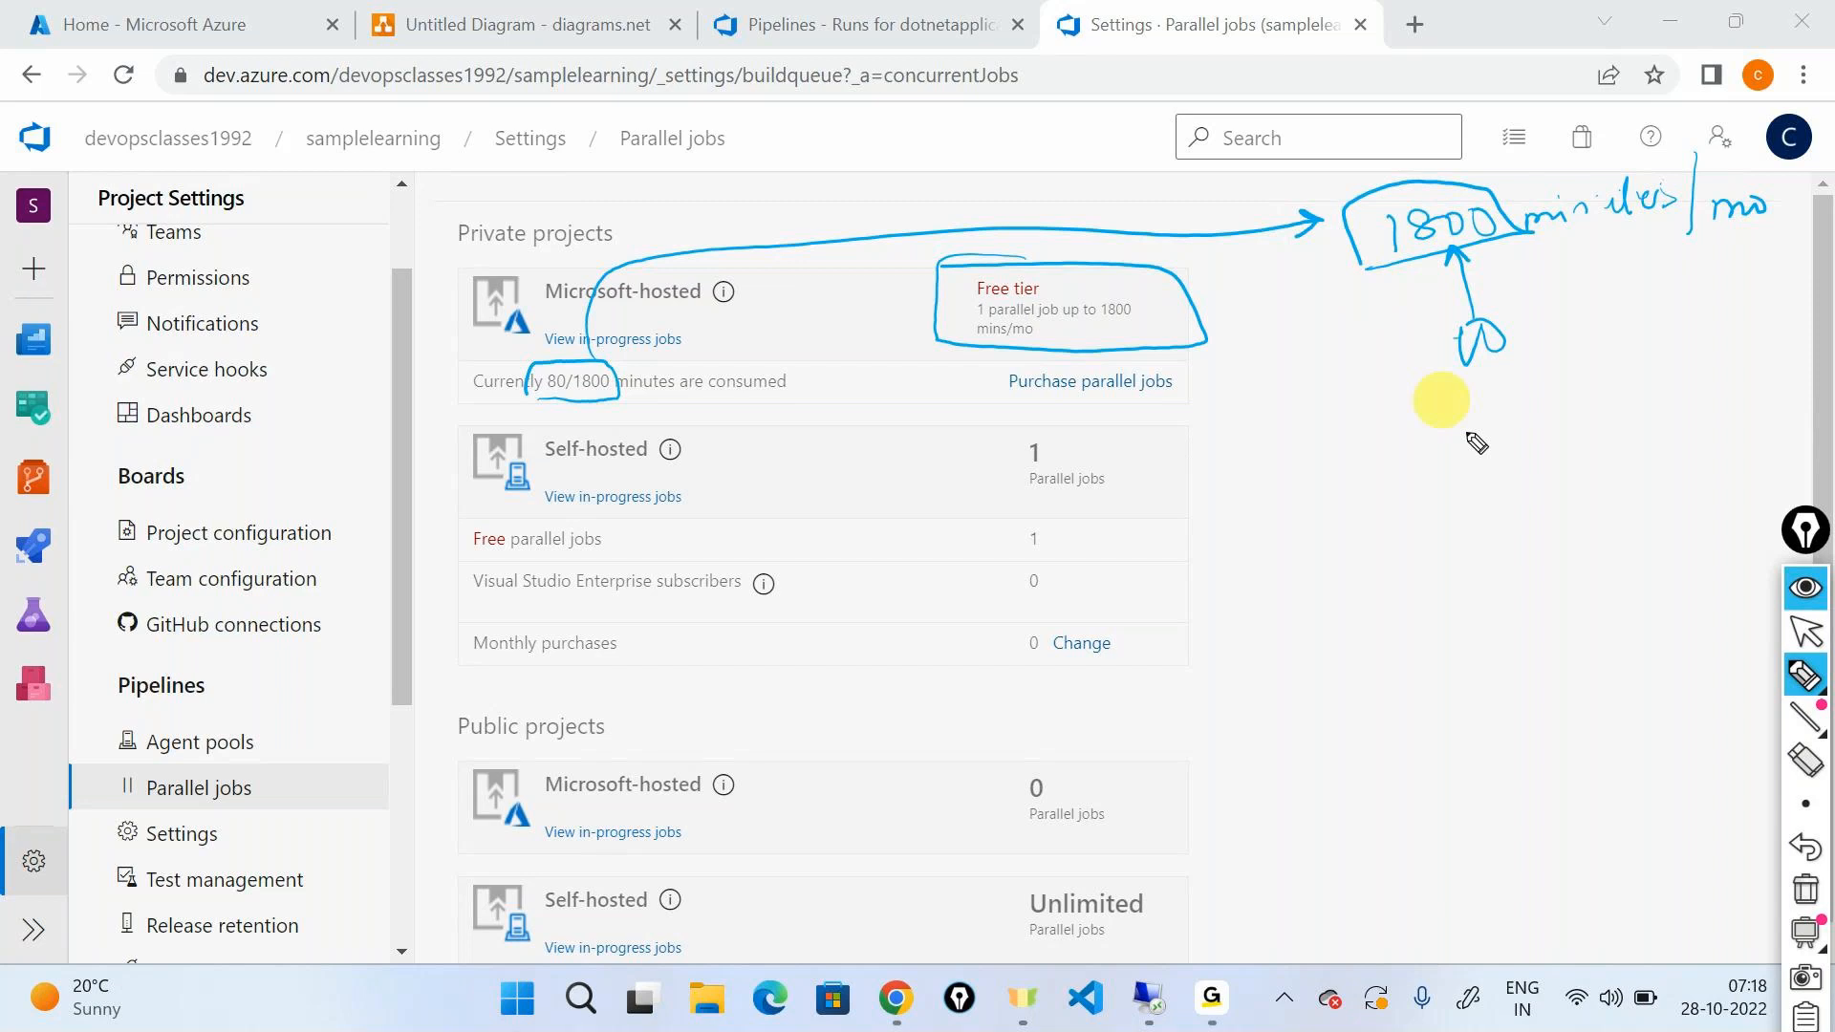
click(1800, 891)
click(1805, 631)
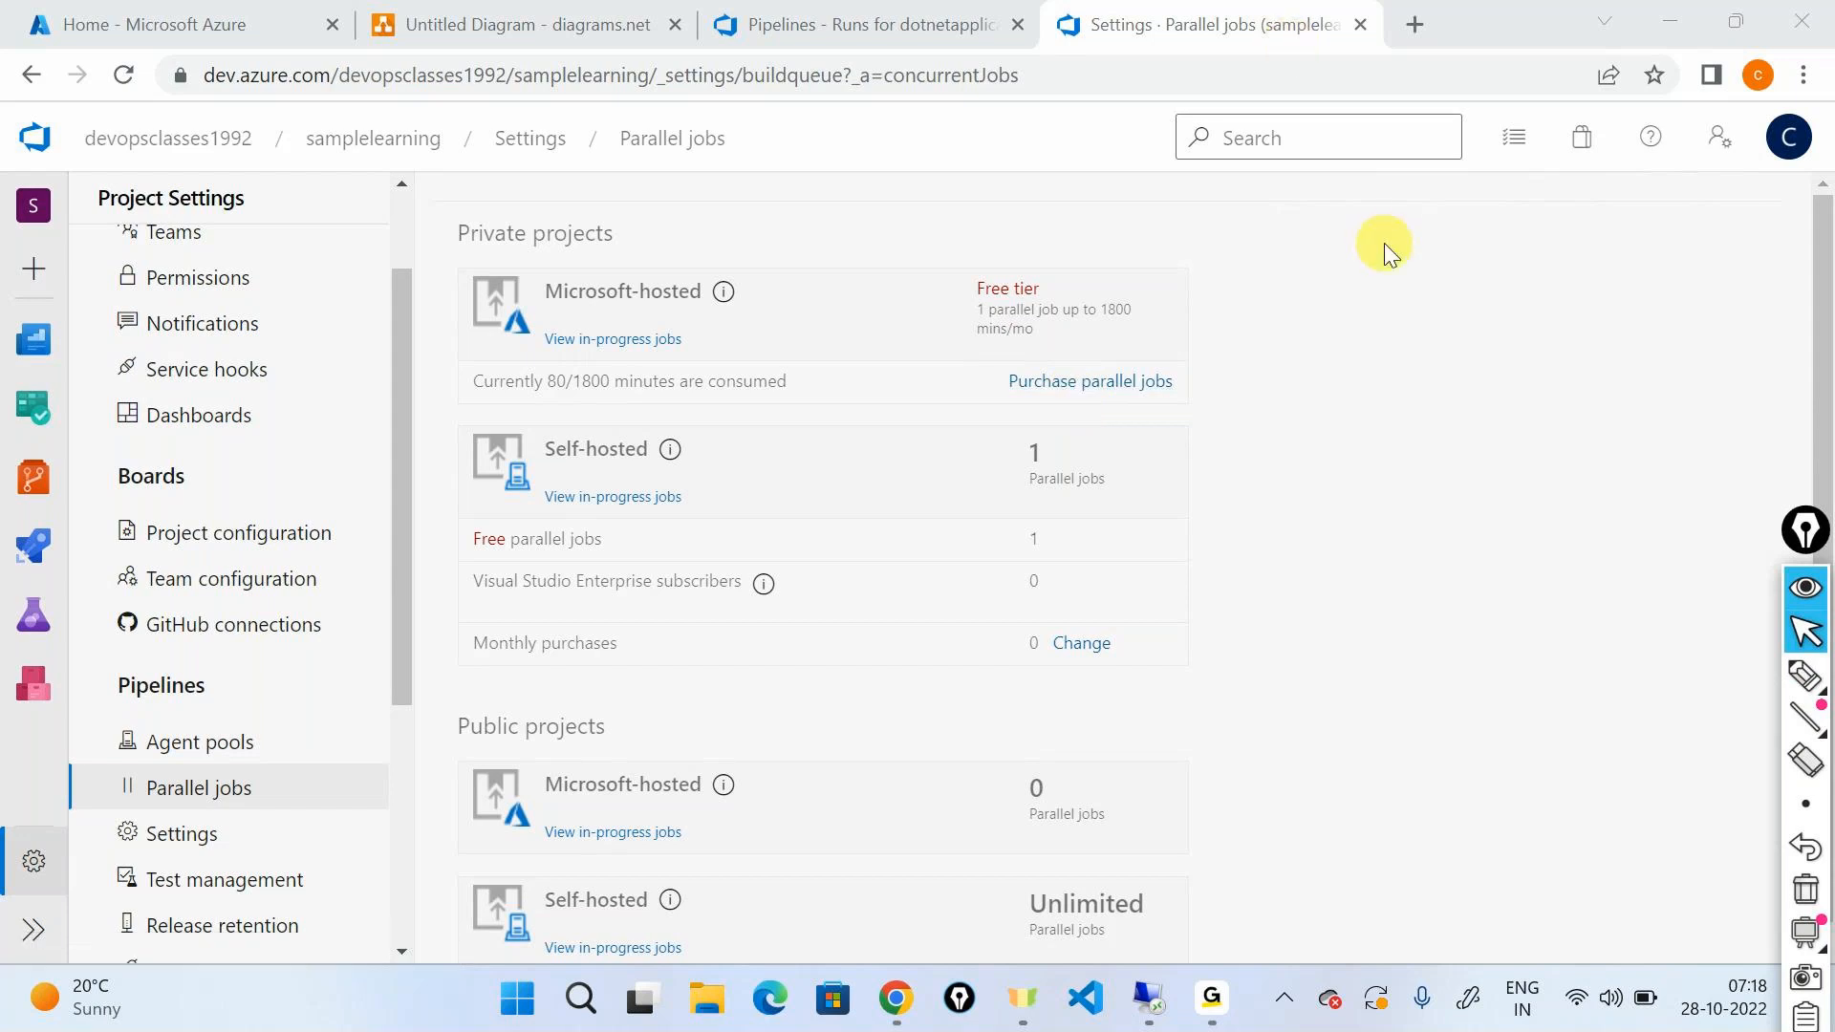
Step: Search Google for "azure devops pricing" in a new browser tab and open the Azure DevOps Services Pricing page
key(ctrl+t)
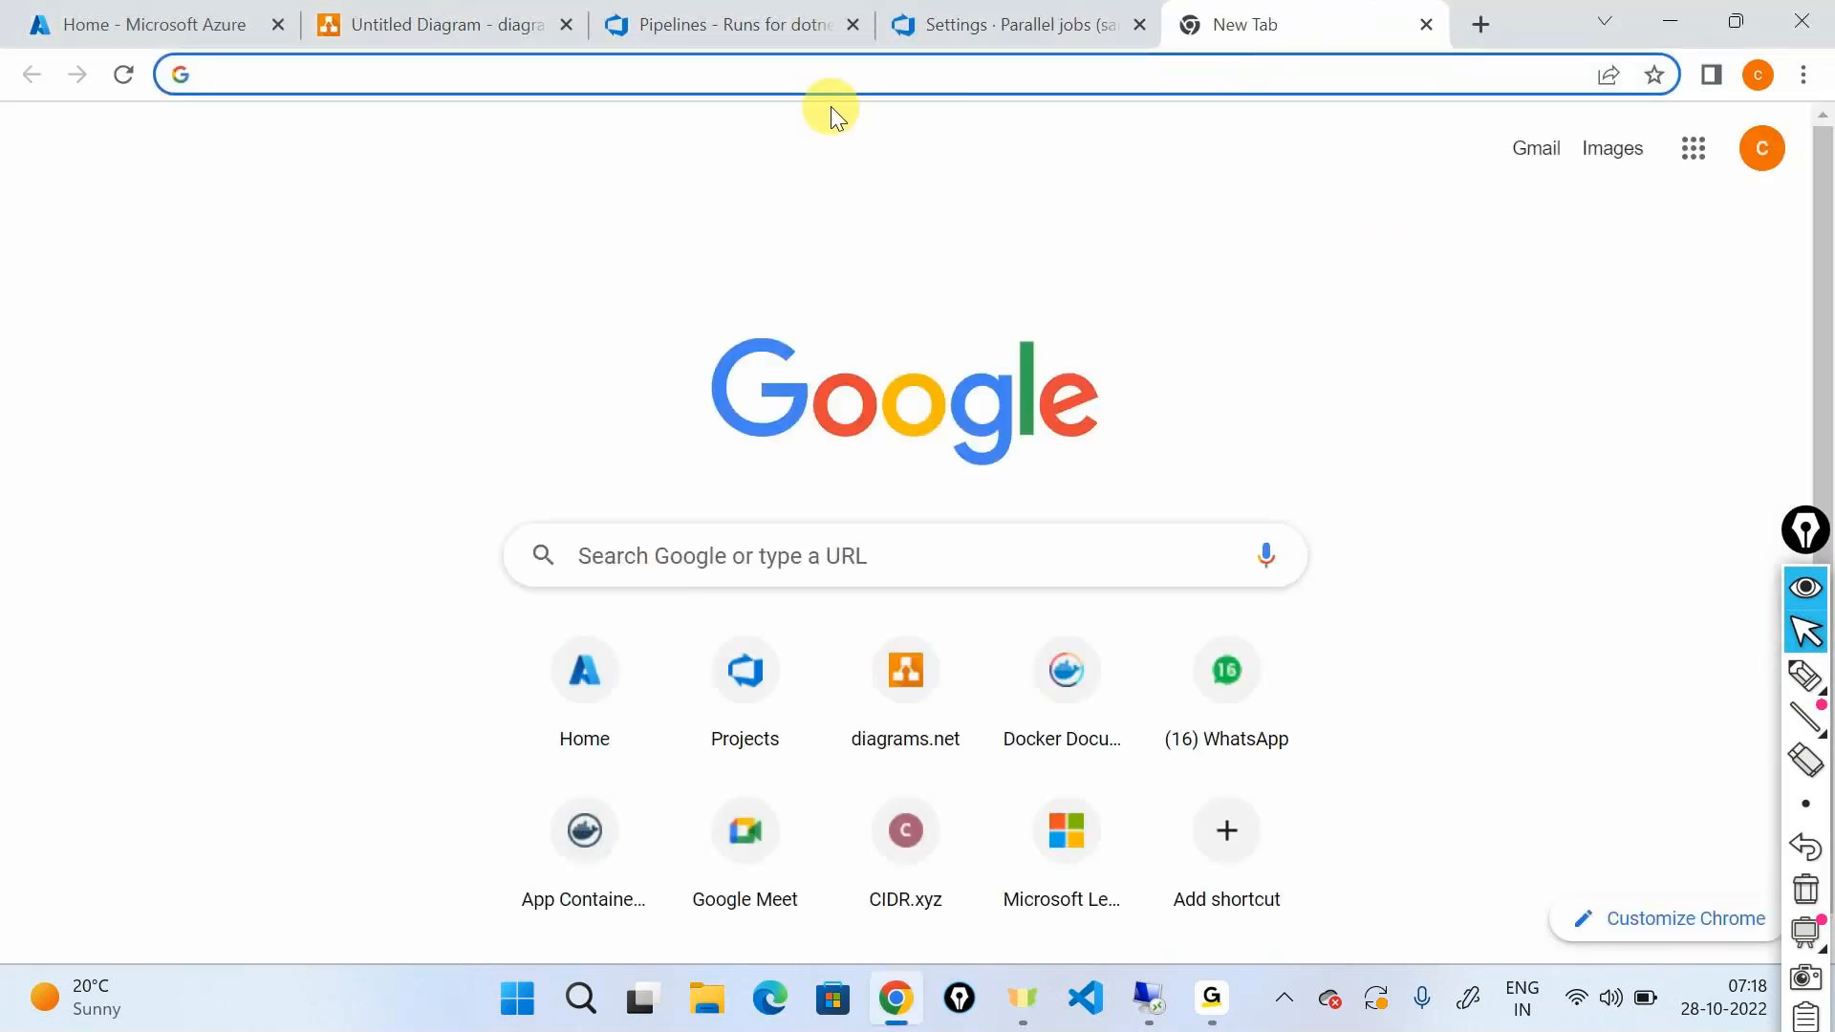
text(azure devops pr)
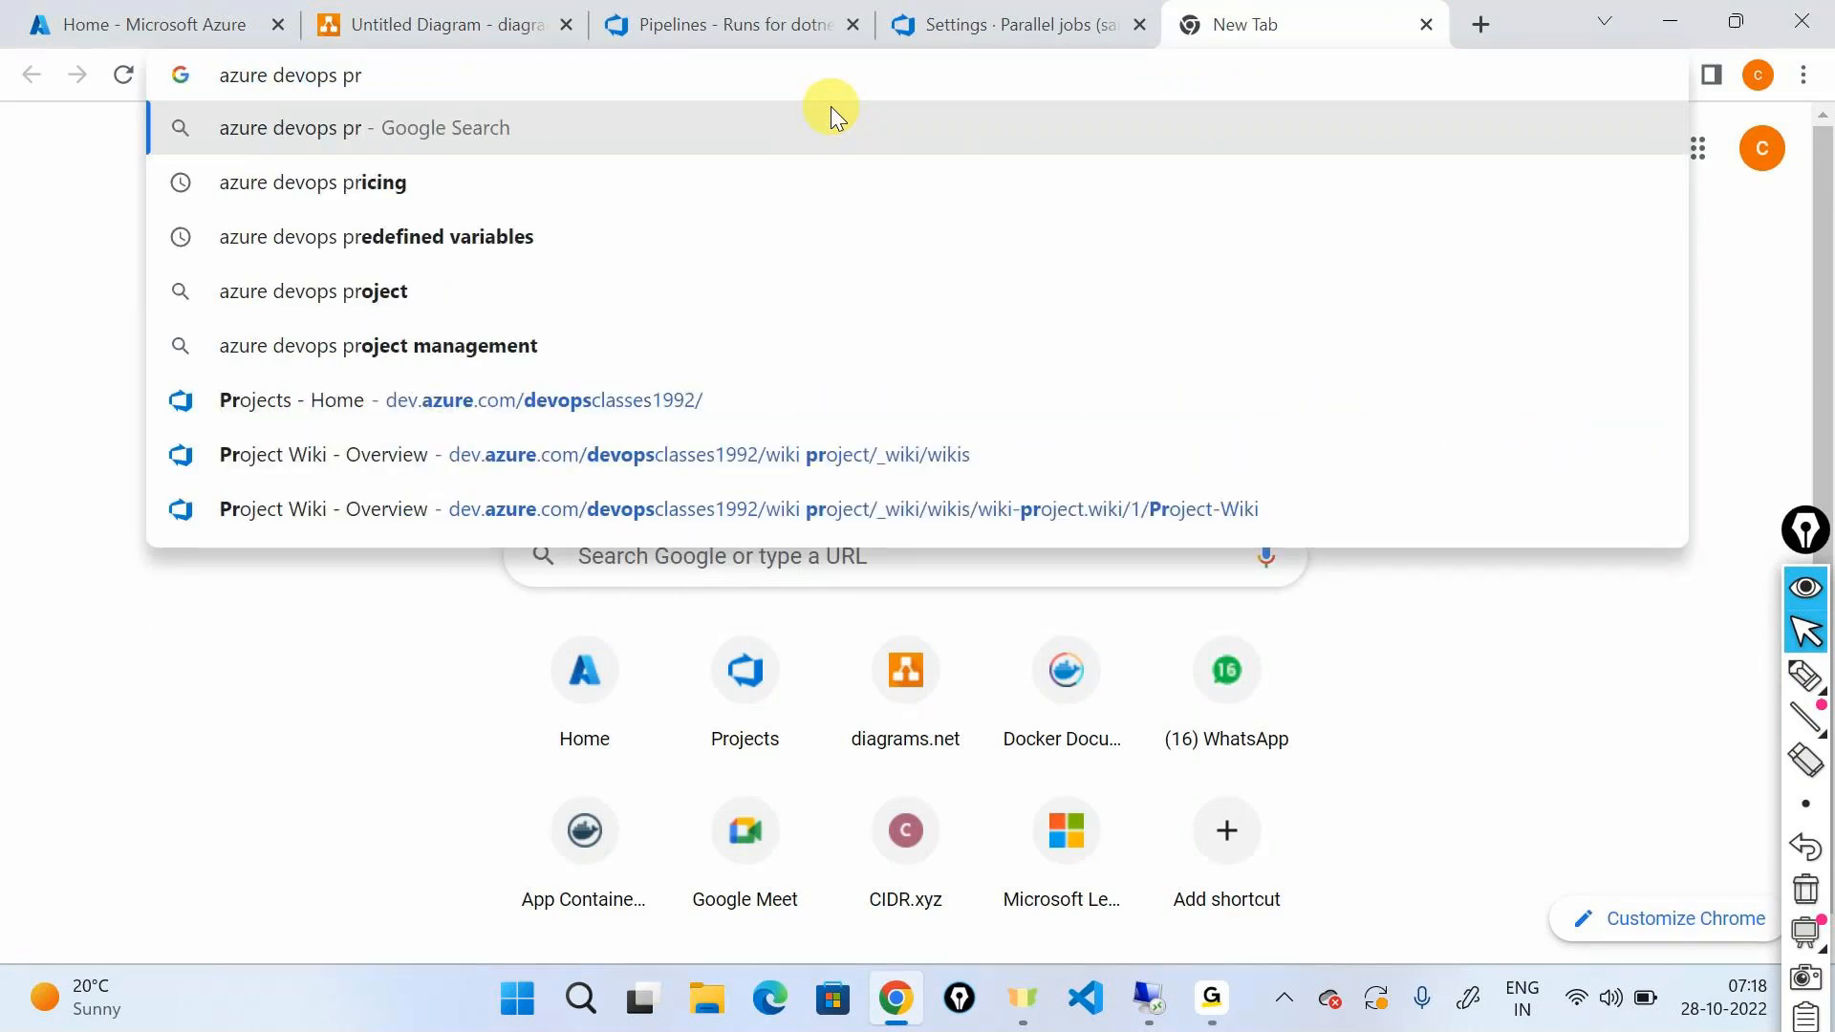
text(icing)
key(Return)
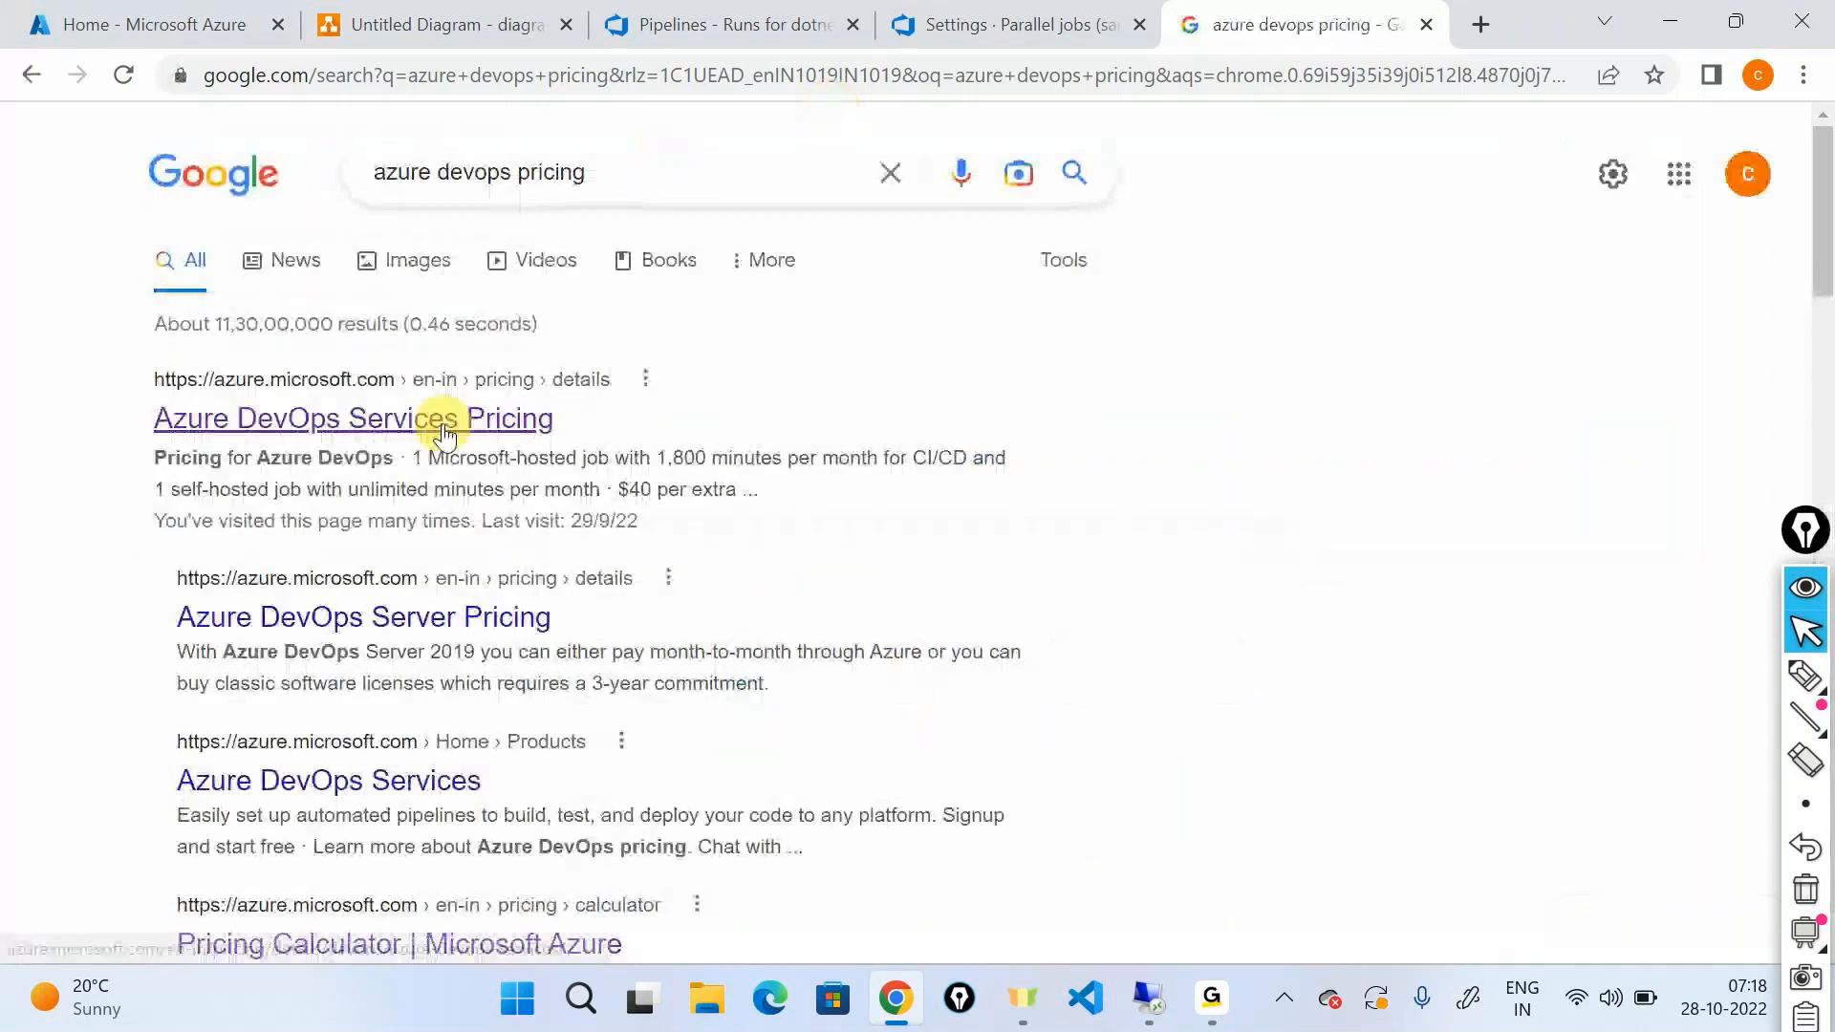
click(445, 432)
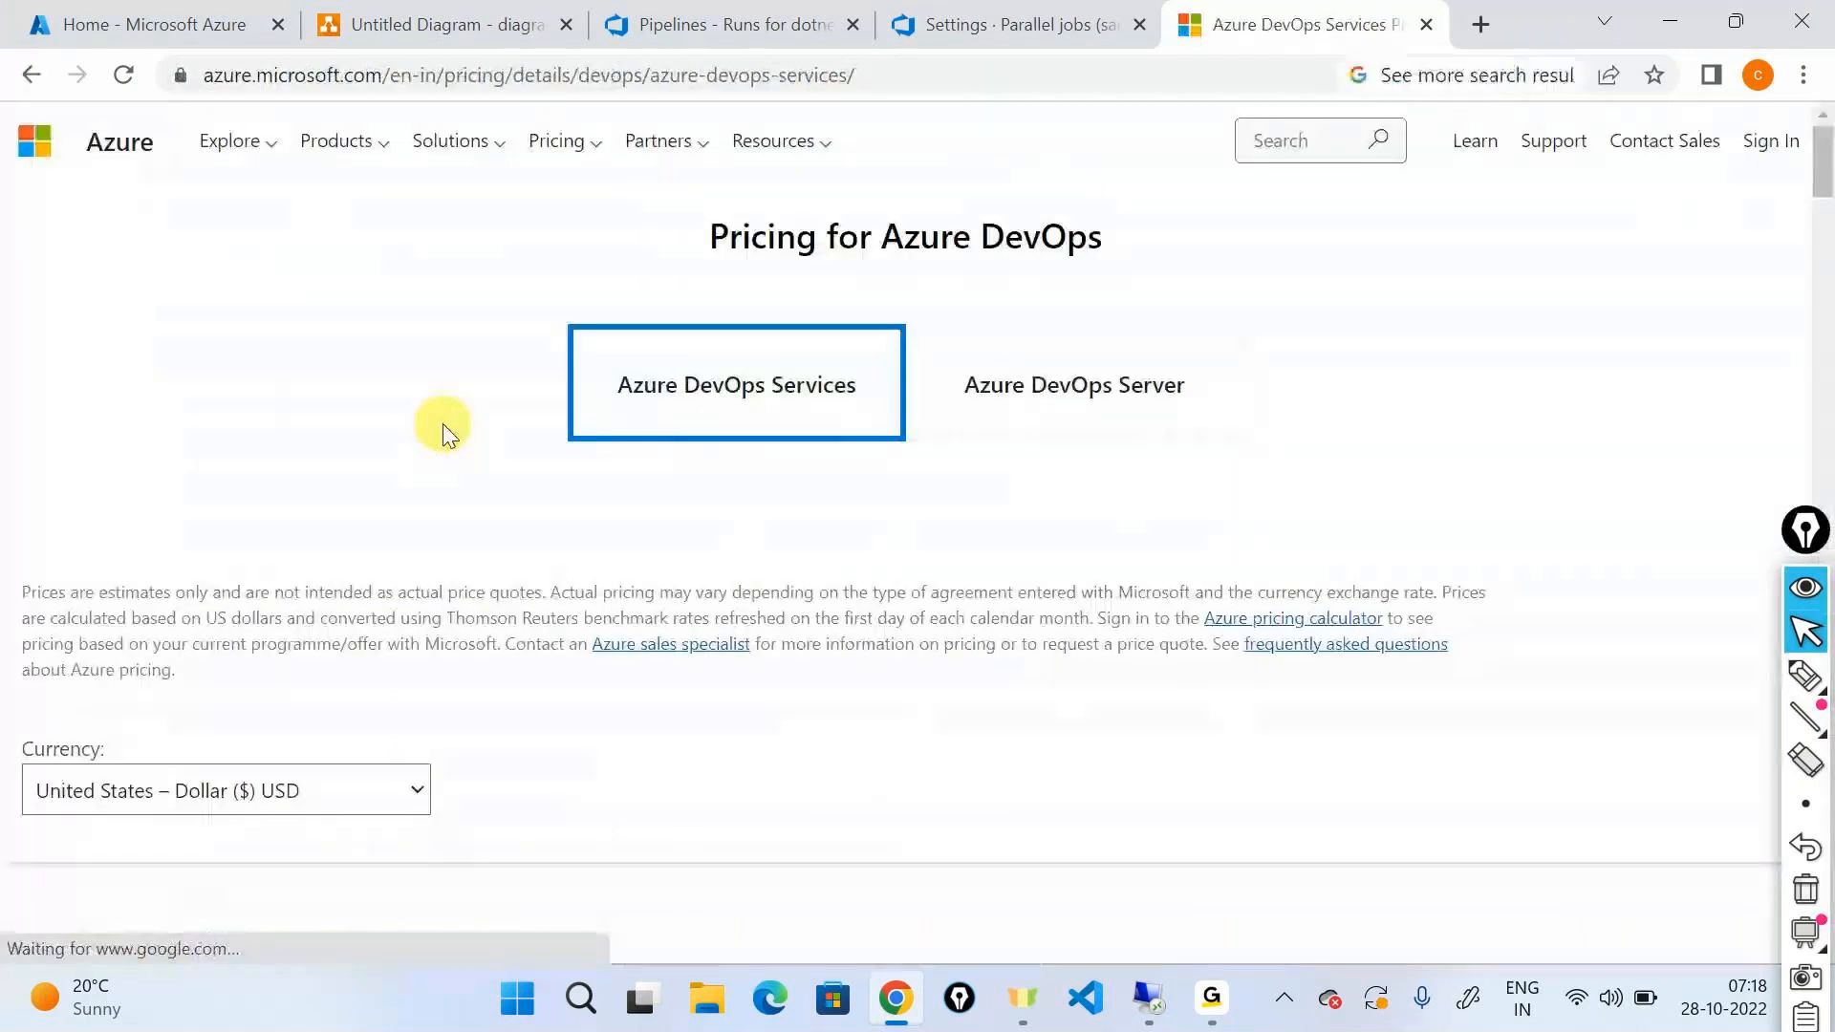
Step: Examine the Azure Pipelines offer under Individual Services, including the free hosted jobs and the prices of extra parallel jobs
scroll(543, 490, down, 4)
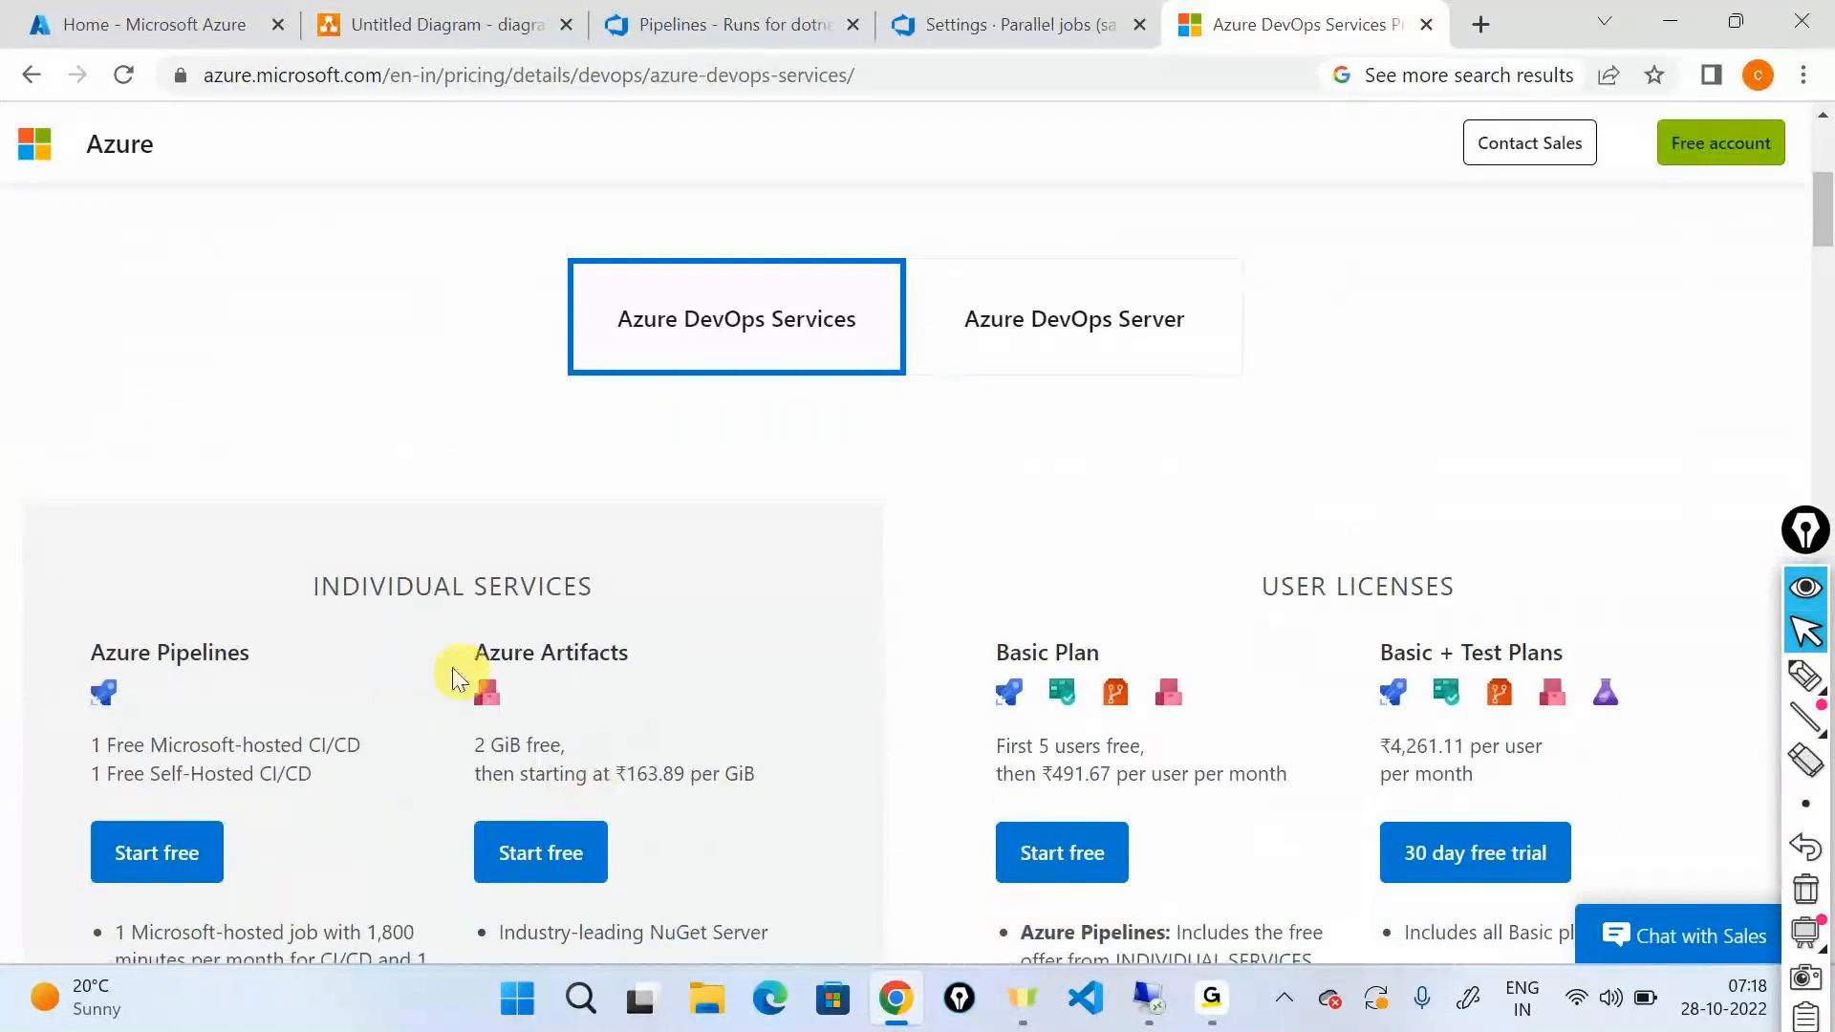
scroll(563, 743, down, 3)
scroll(564, 744, down, 4)
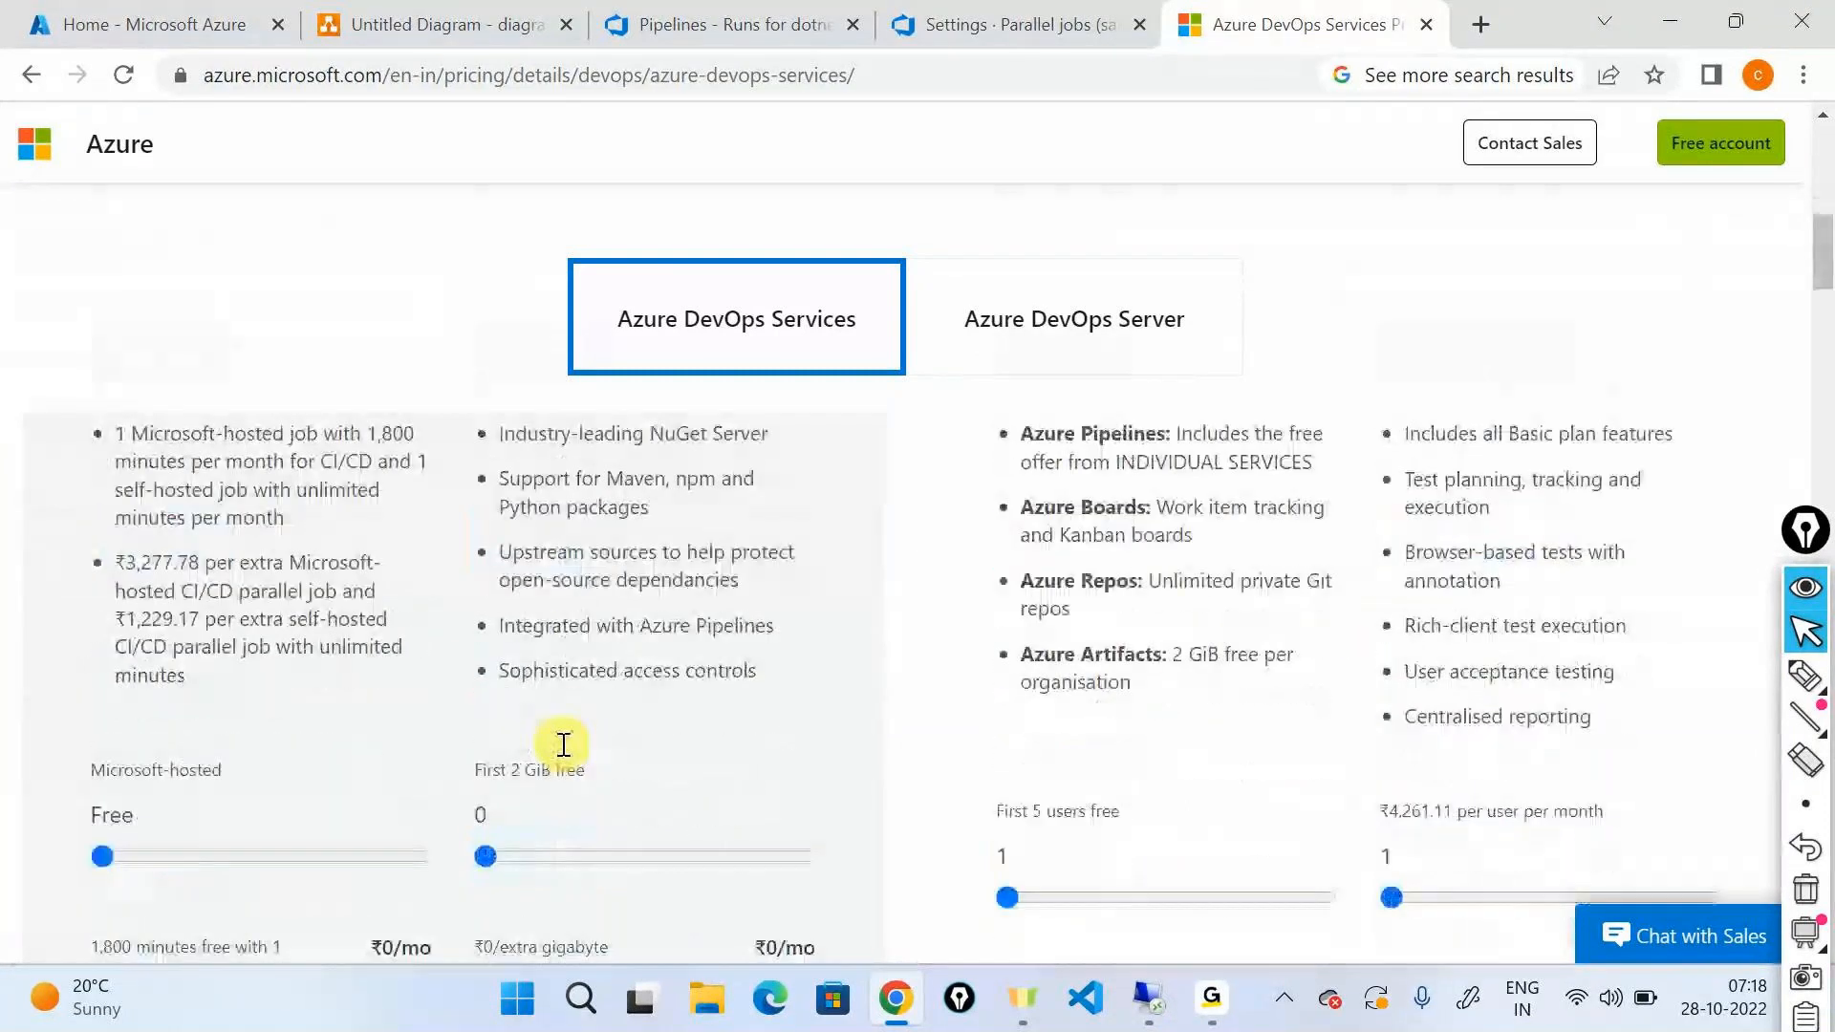
scroll(564, 746, down, 1)
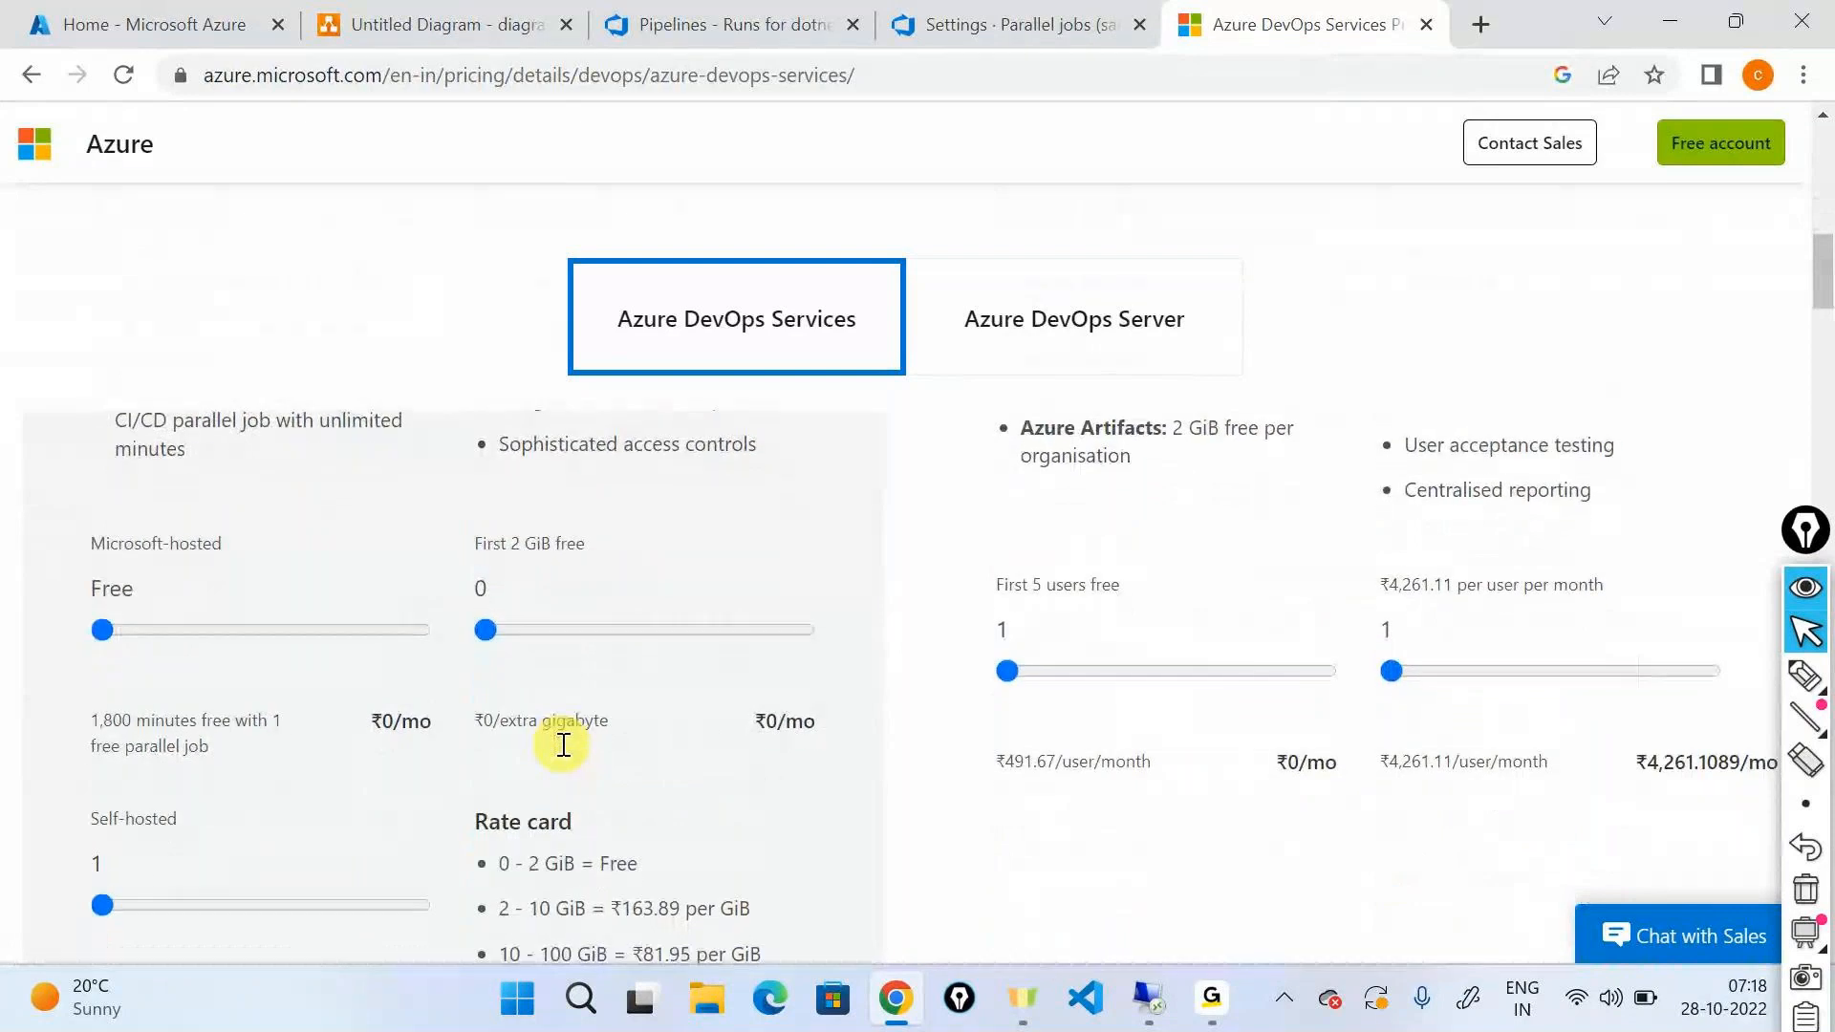
scroll(198, 678, up, 6)
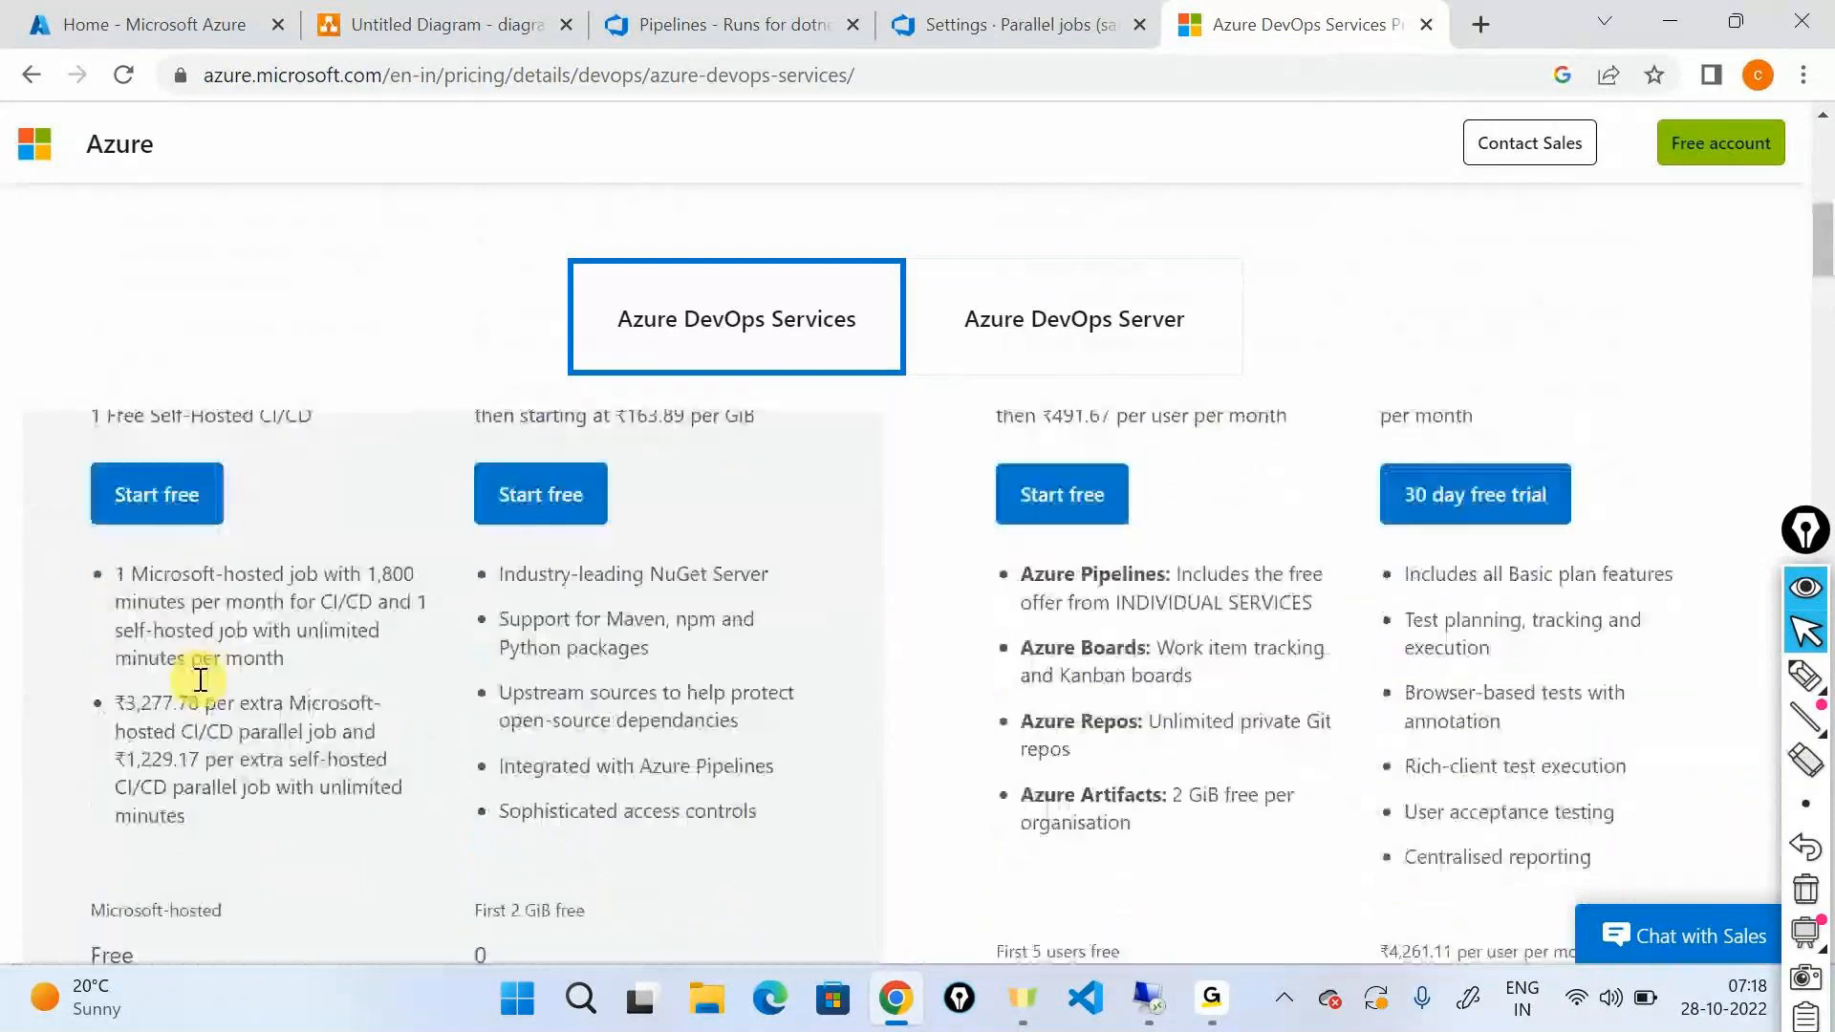
scroll(198, 678, down, 1)
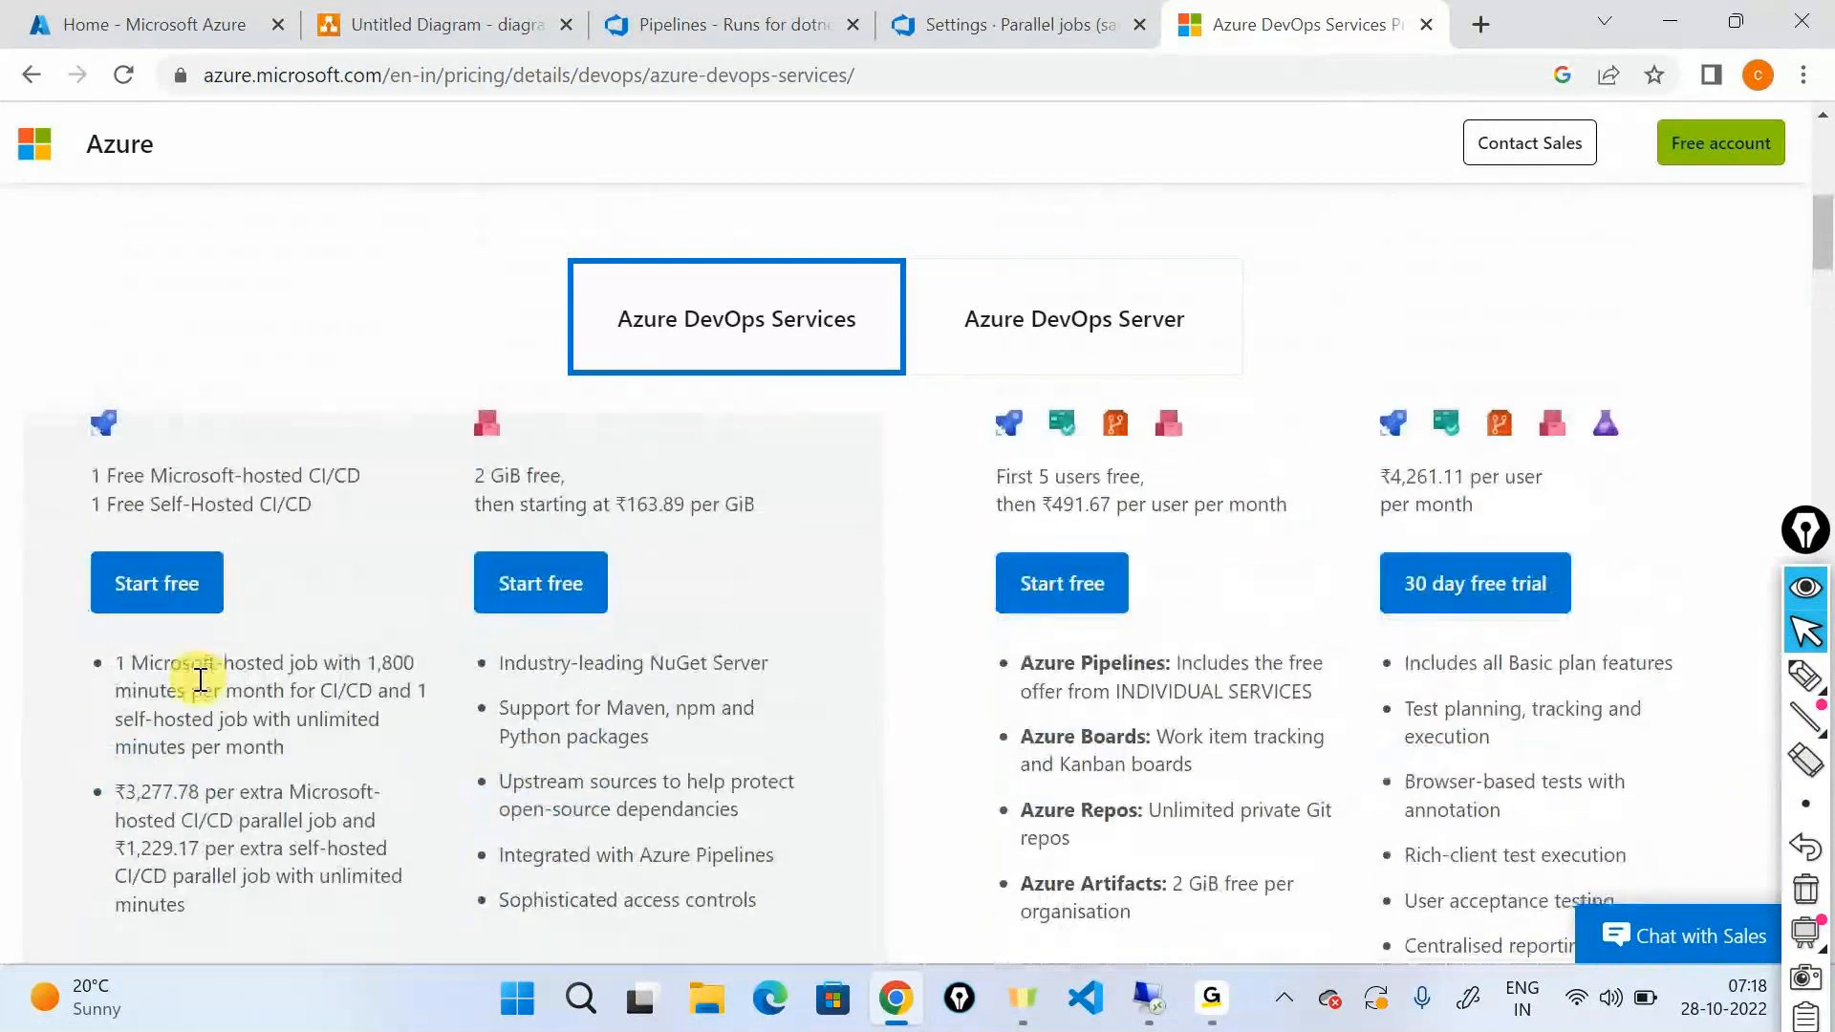
scroll(201, 679, down, 6)
scroll(198, 679, up, 5)
scroll(198, 678, up, 1)
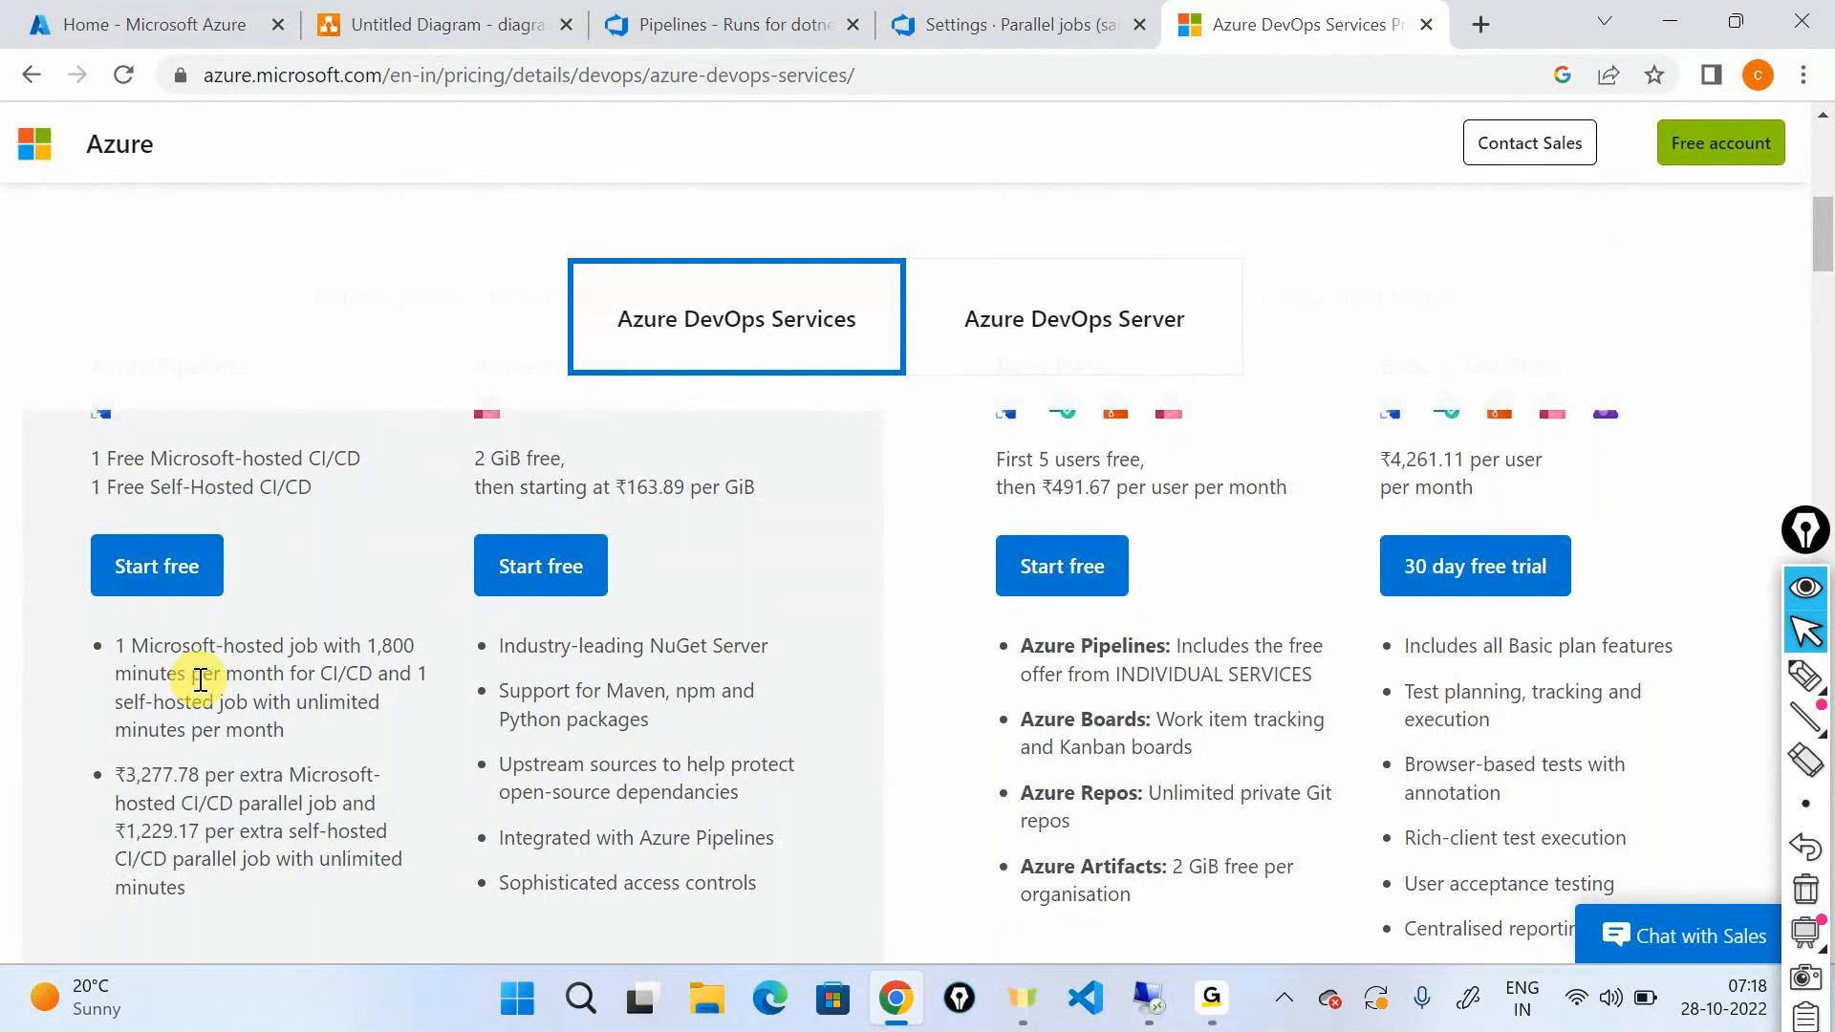
Step: Highlight the "1,800 minutes" allowance under the Microsoft-hosted slider, and clear the highlight
scroll(200, 681, down, 5)
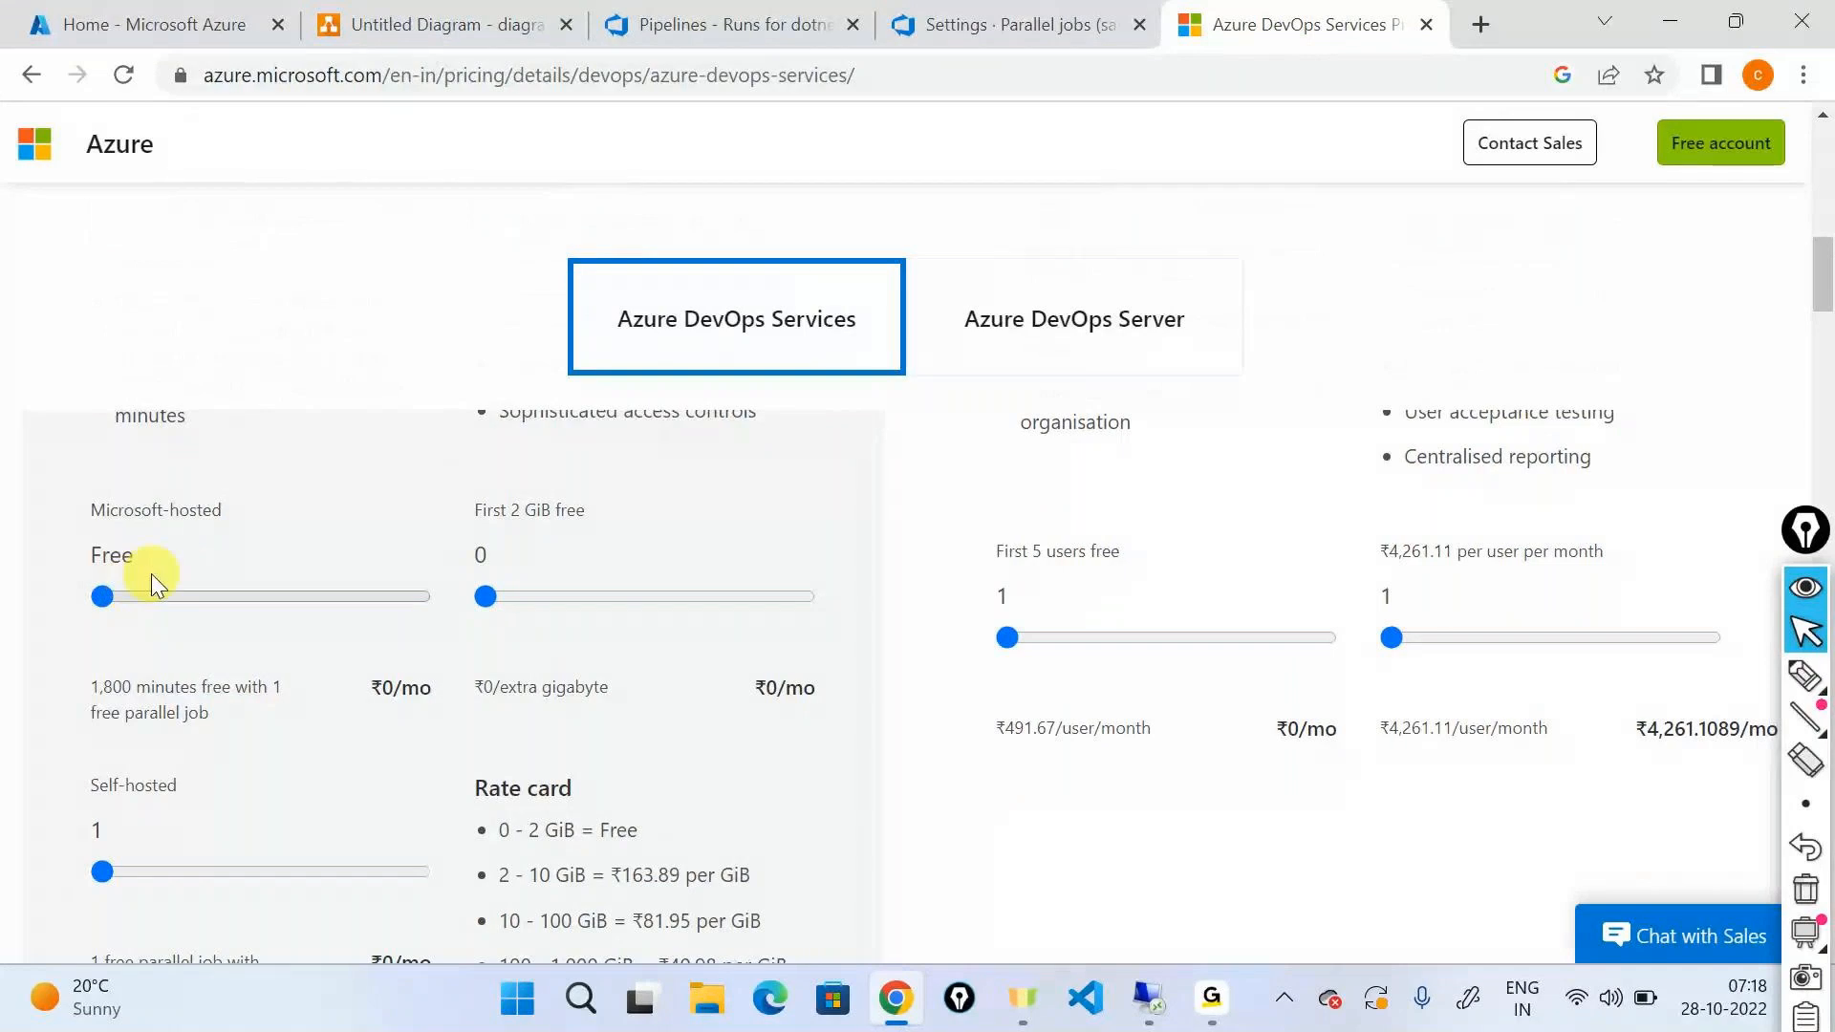
scroll(151, 573, up, 2)
scroll(140, 703, down, 1)
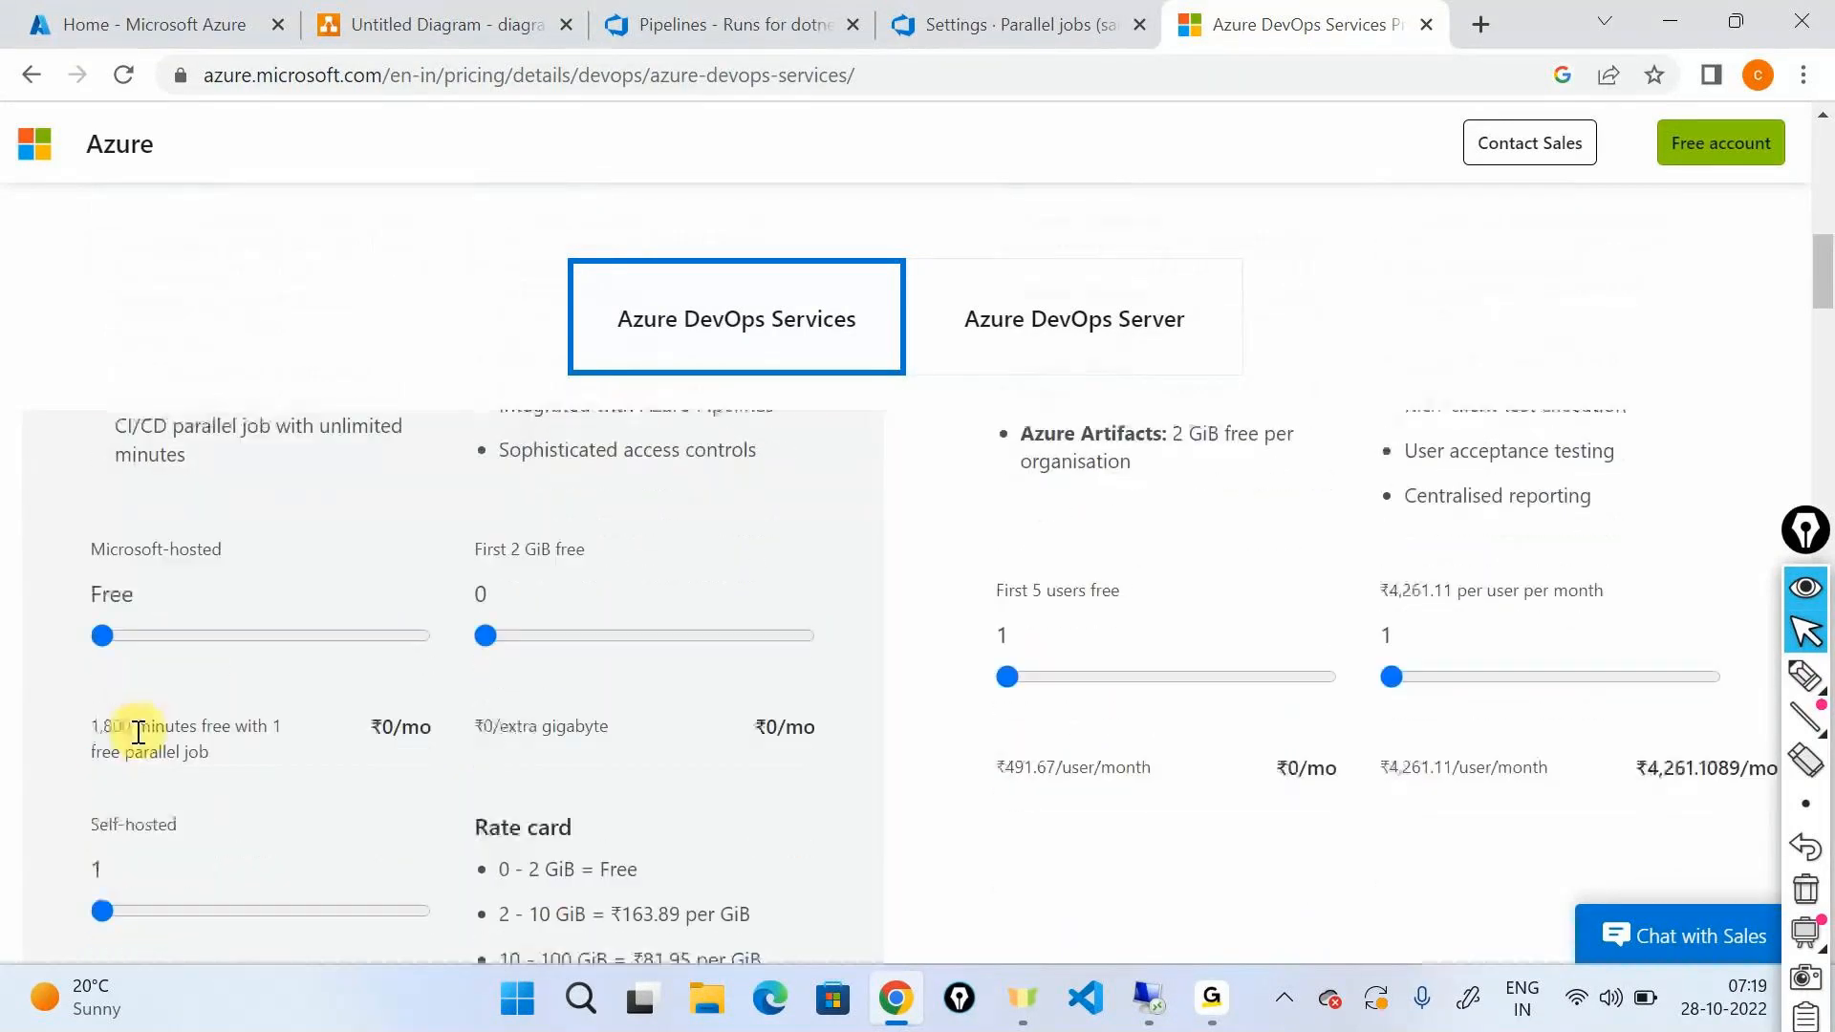
drag(89, 726, 206, 733)
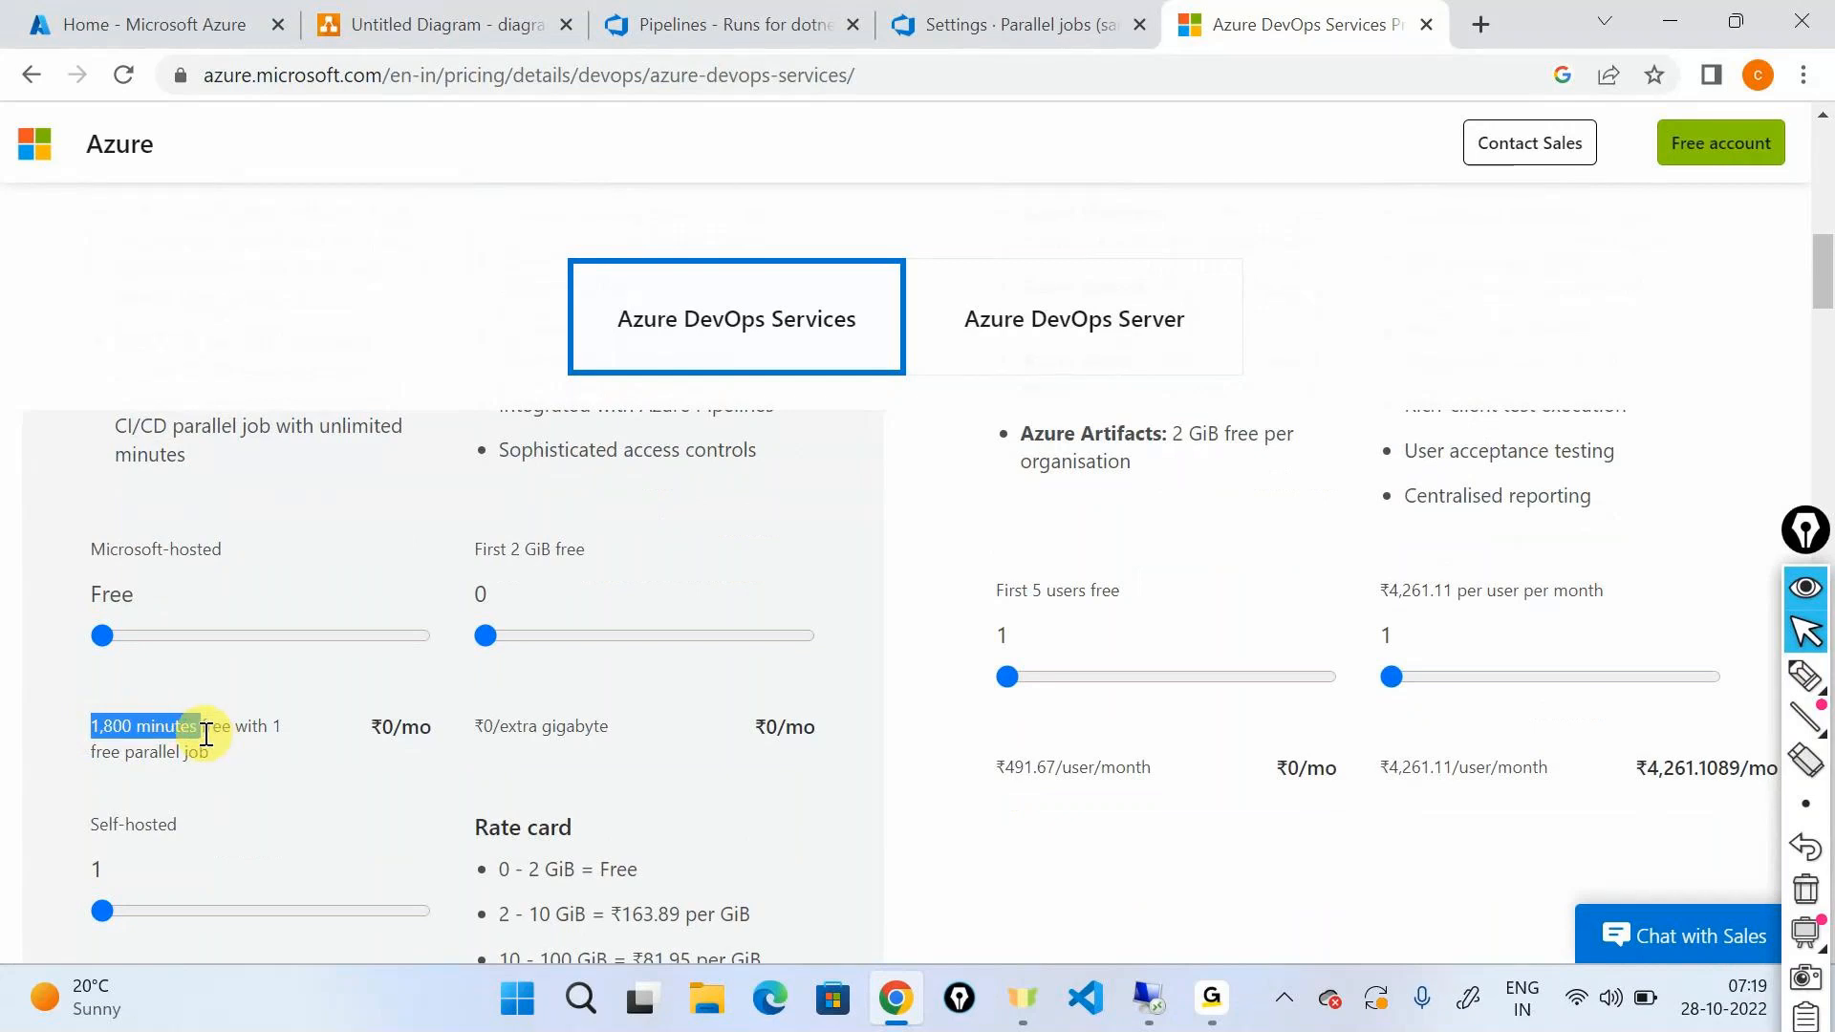
click(206, 733)
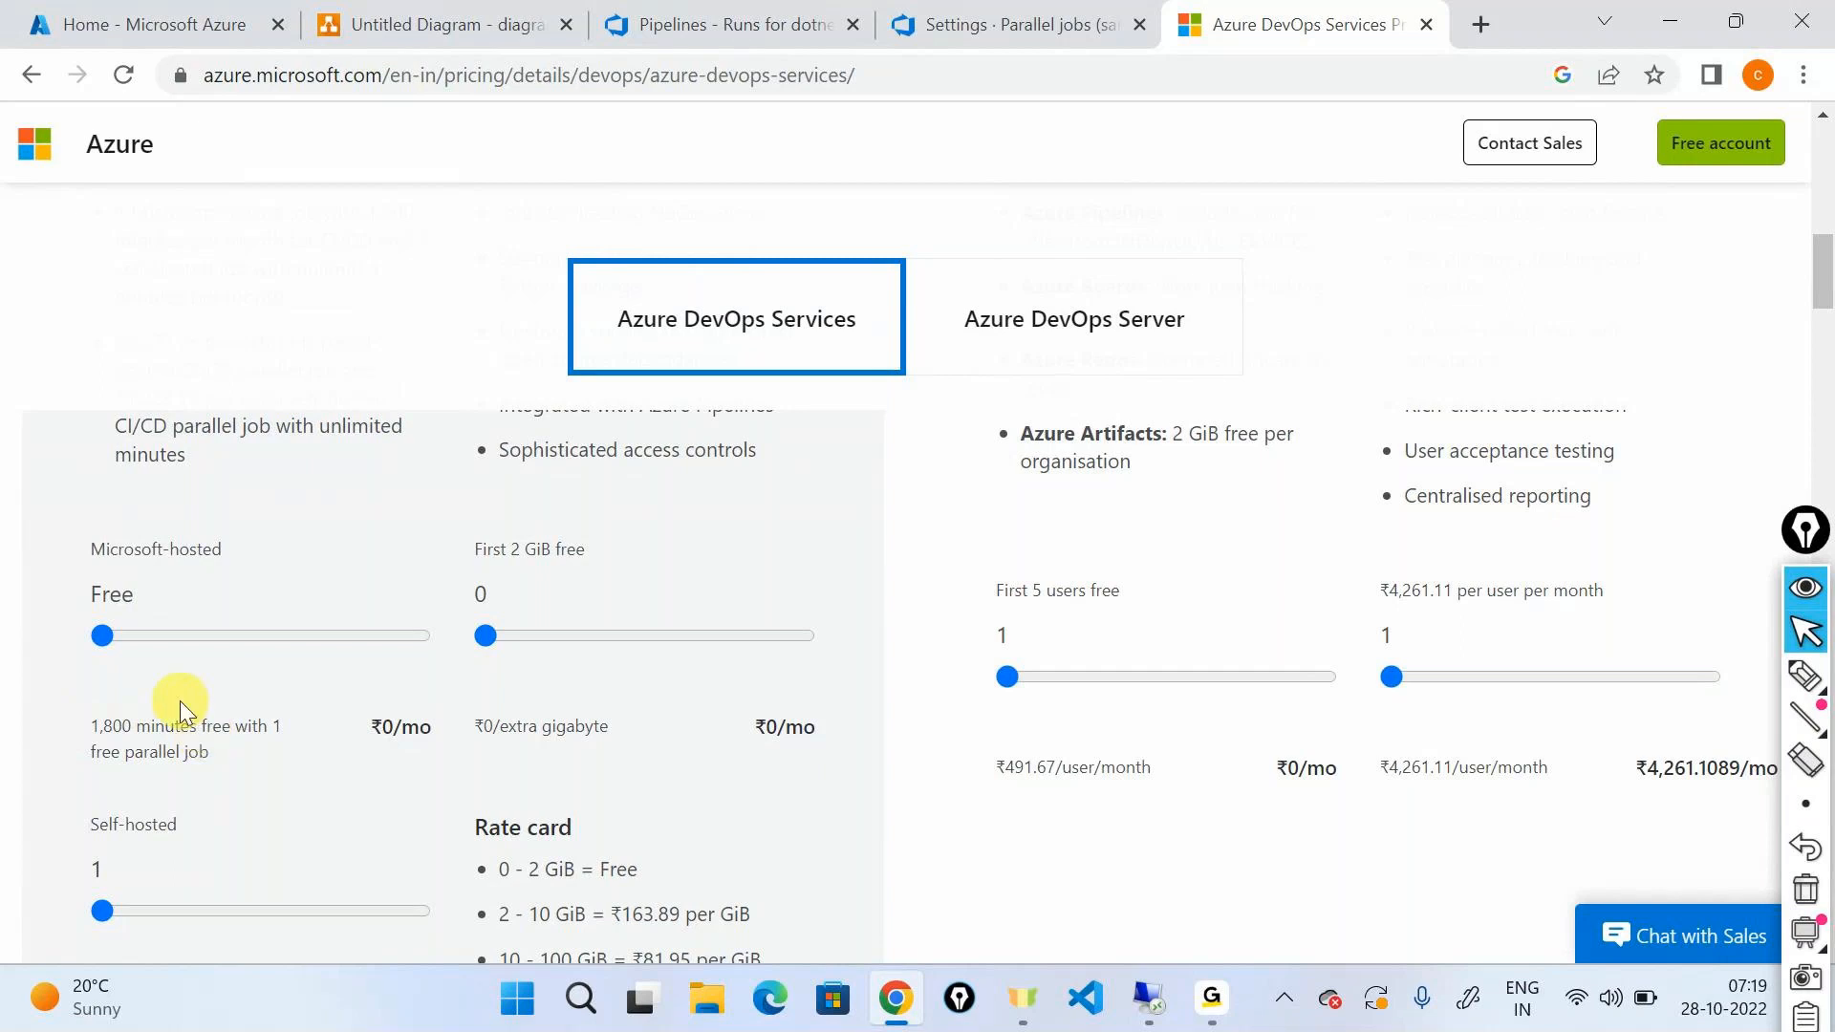
Step: Set the Microsoft-hosted parallel jobs to 1, highlight "with unlimited minutes" in its price note, and dismiss the chat offer
scroll(180, 702, up, 1)
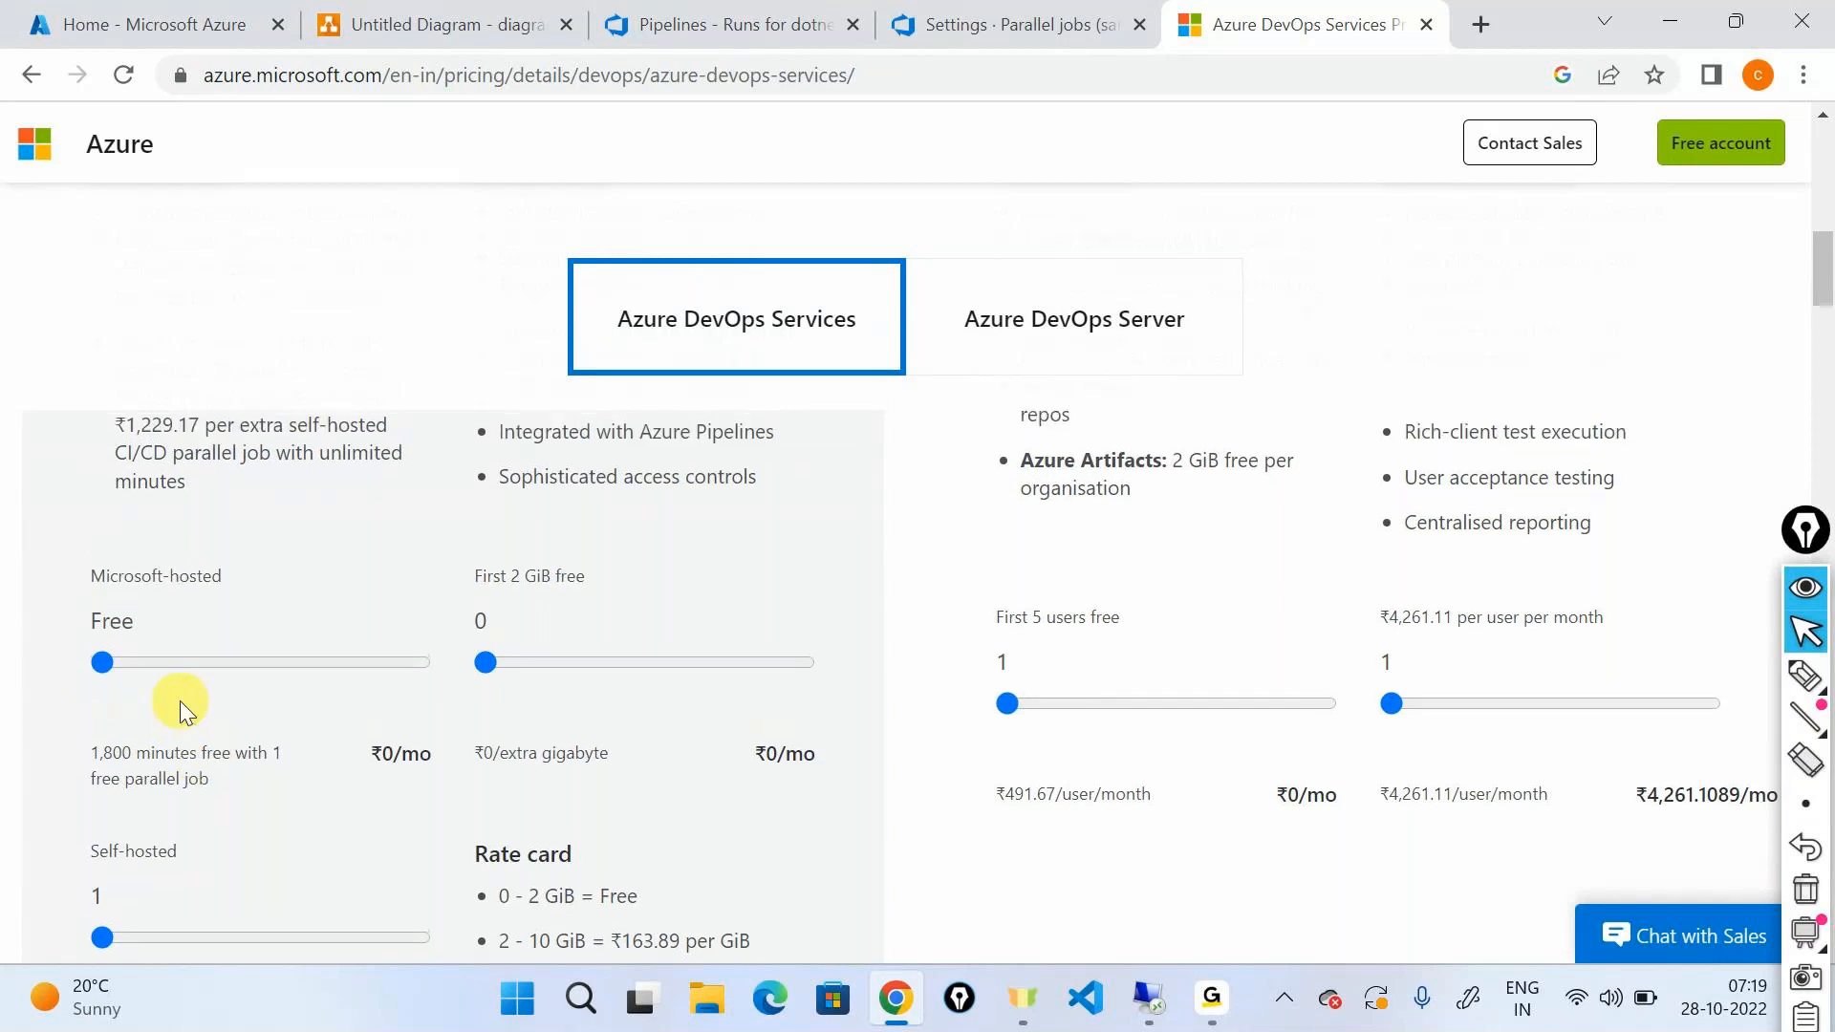
drag(107, 663, 119, 663)
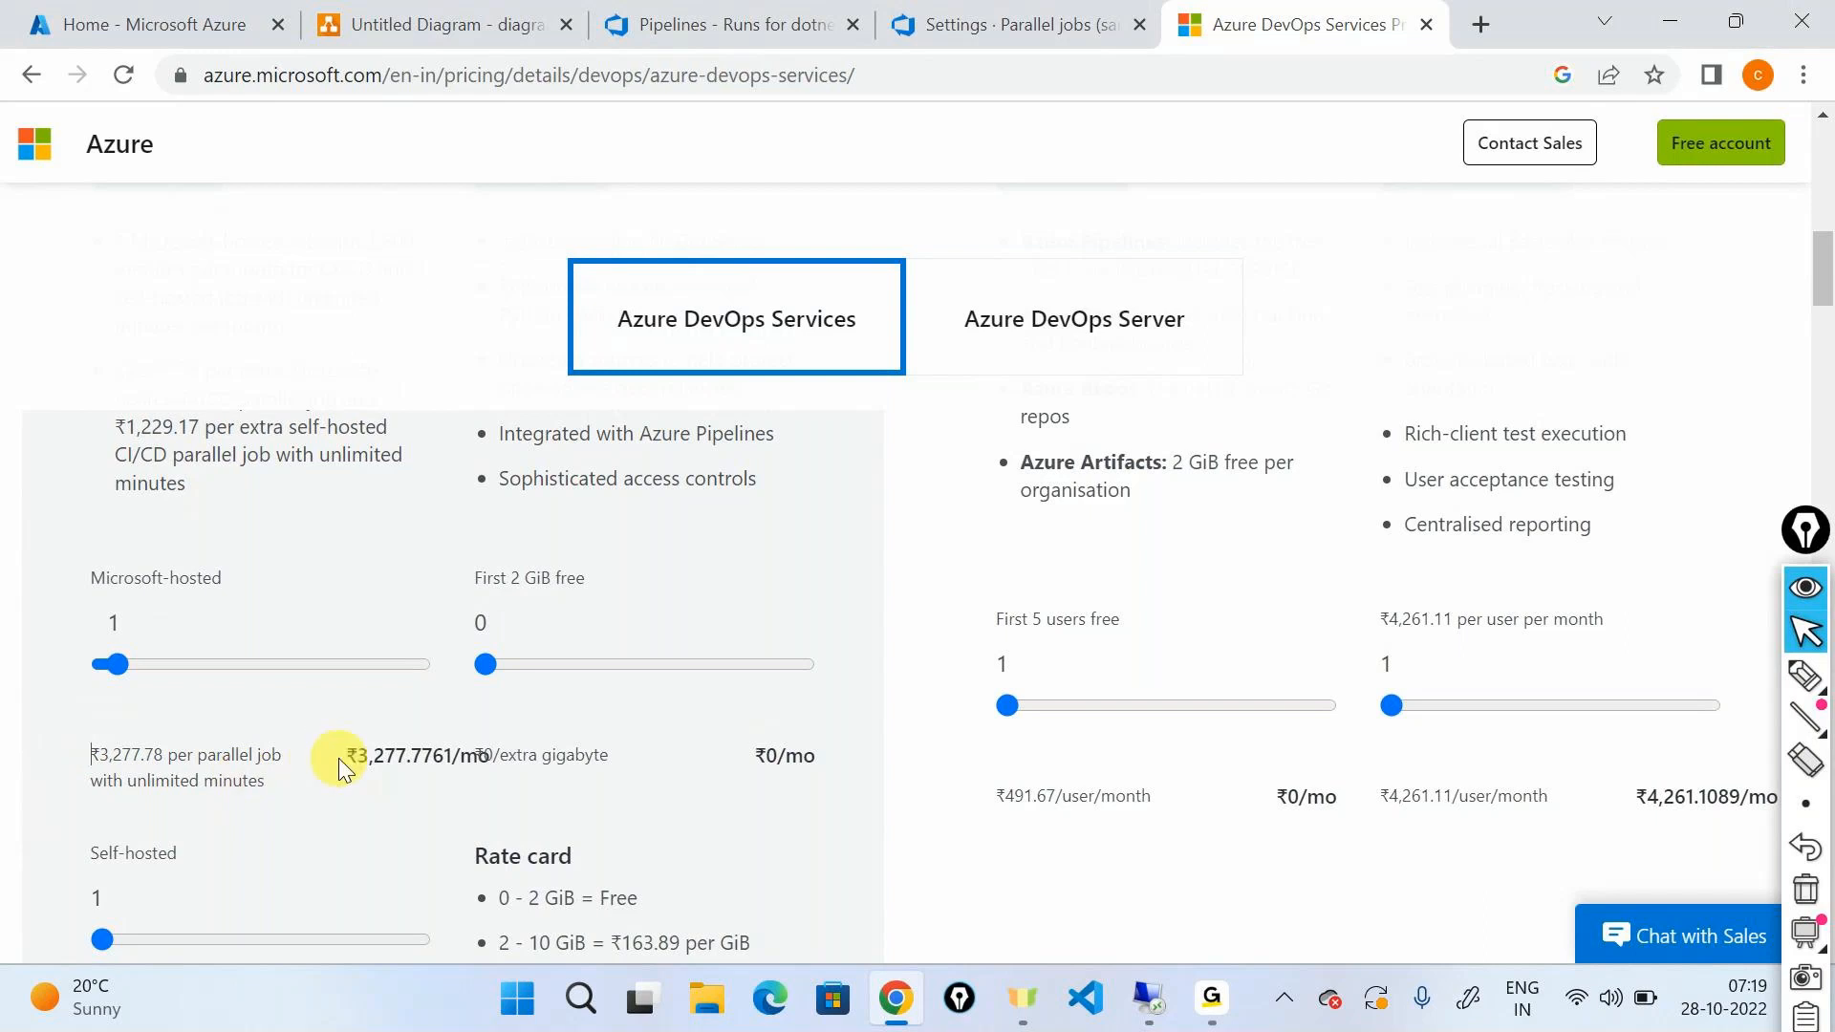
drag(348, 752, 416, 756)
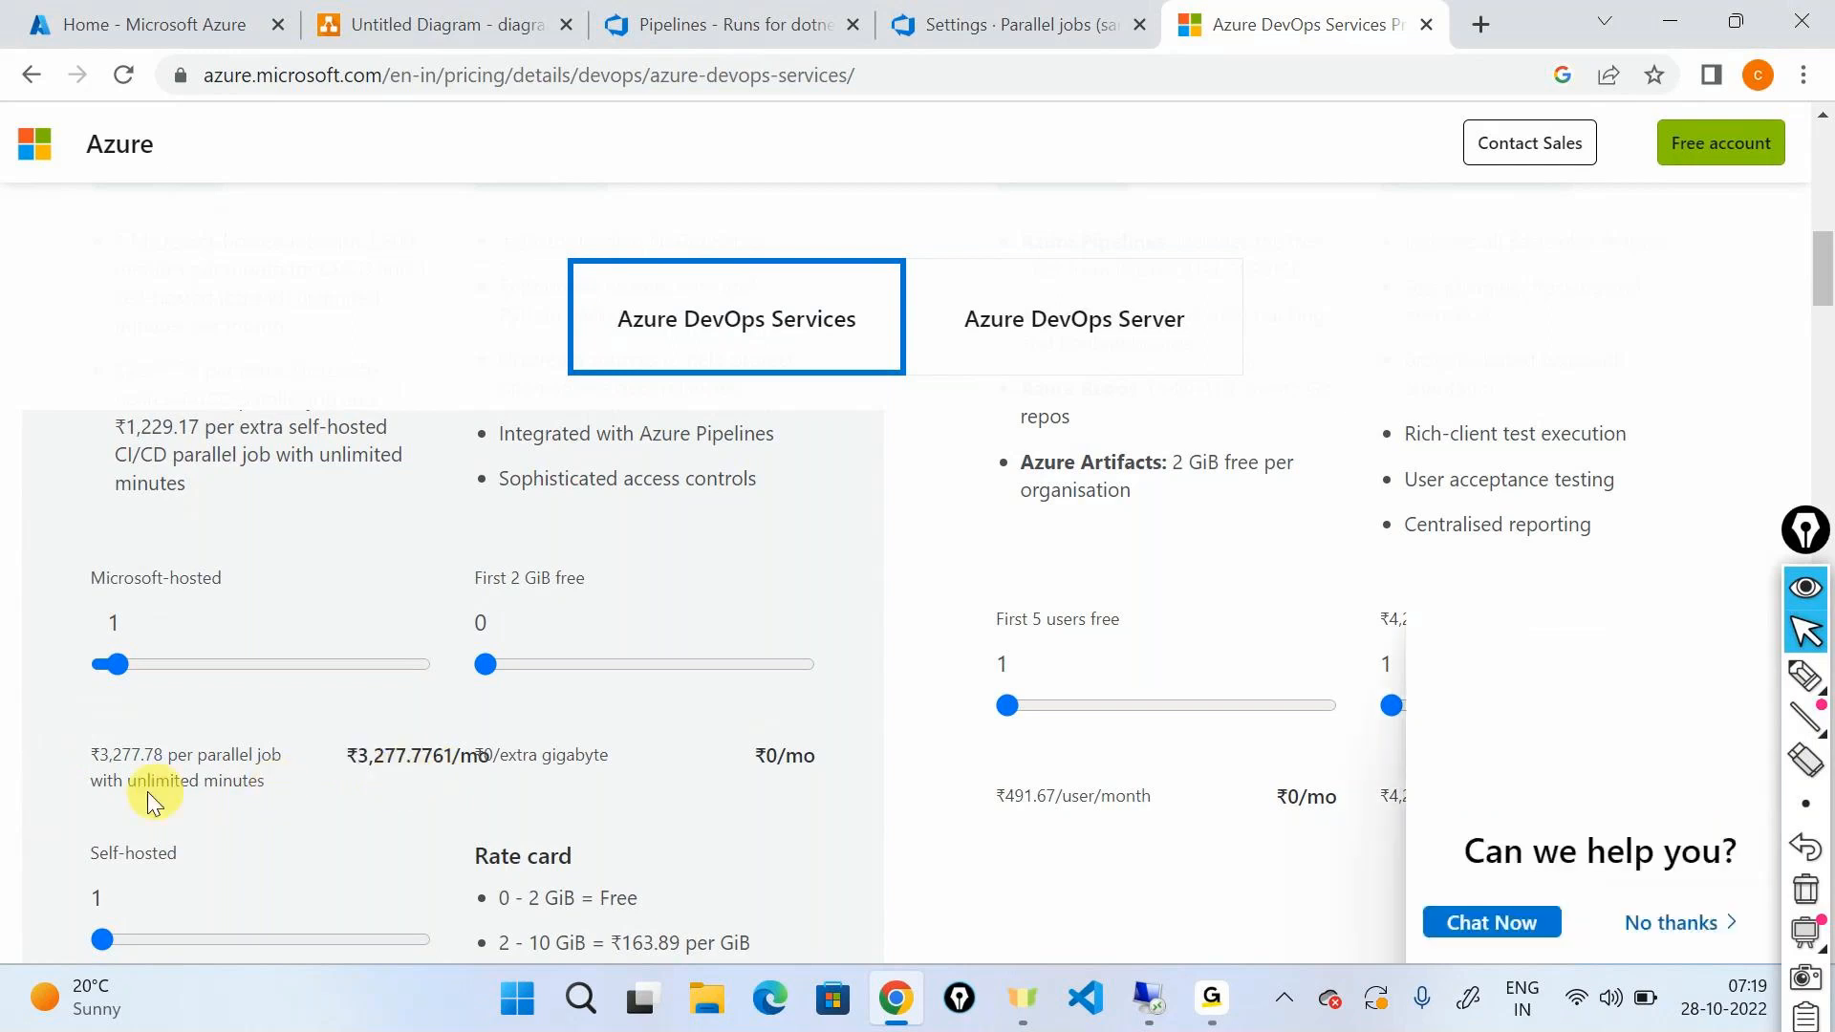
drag(83, 784, 281, 793)
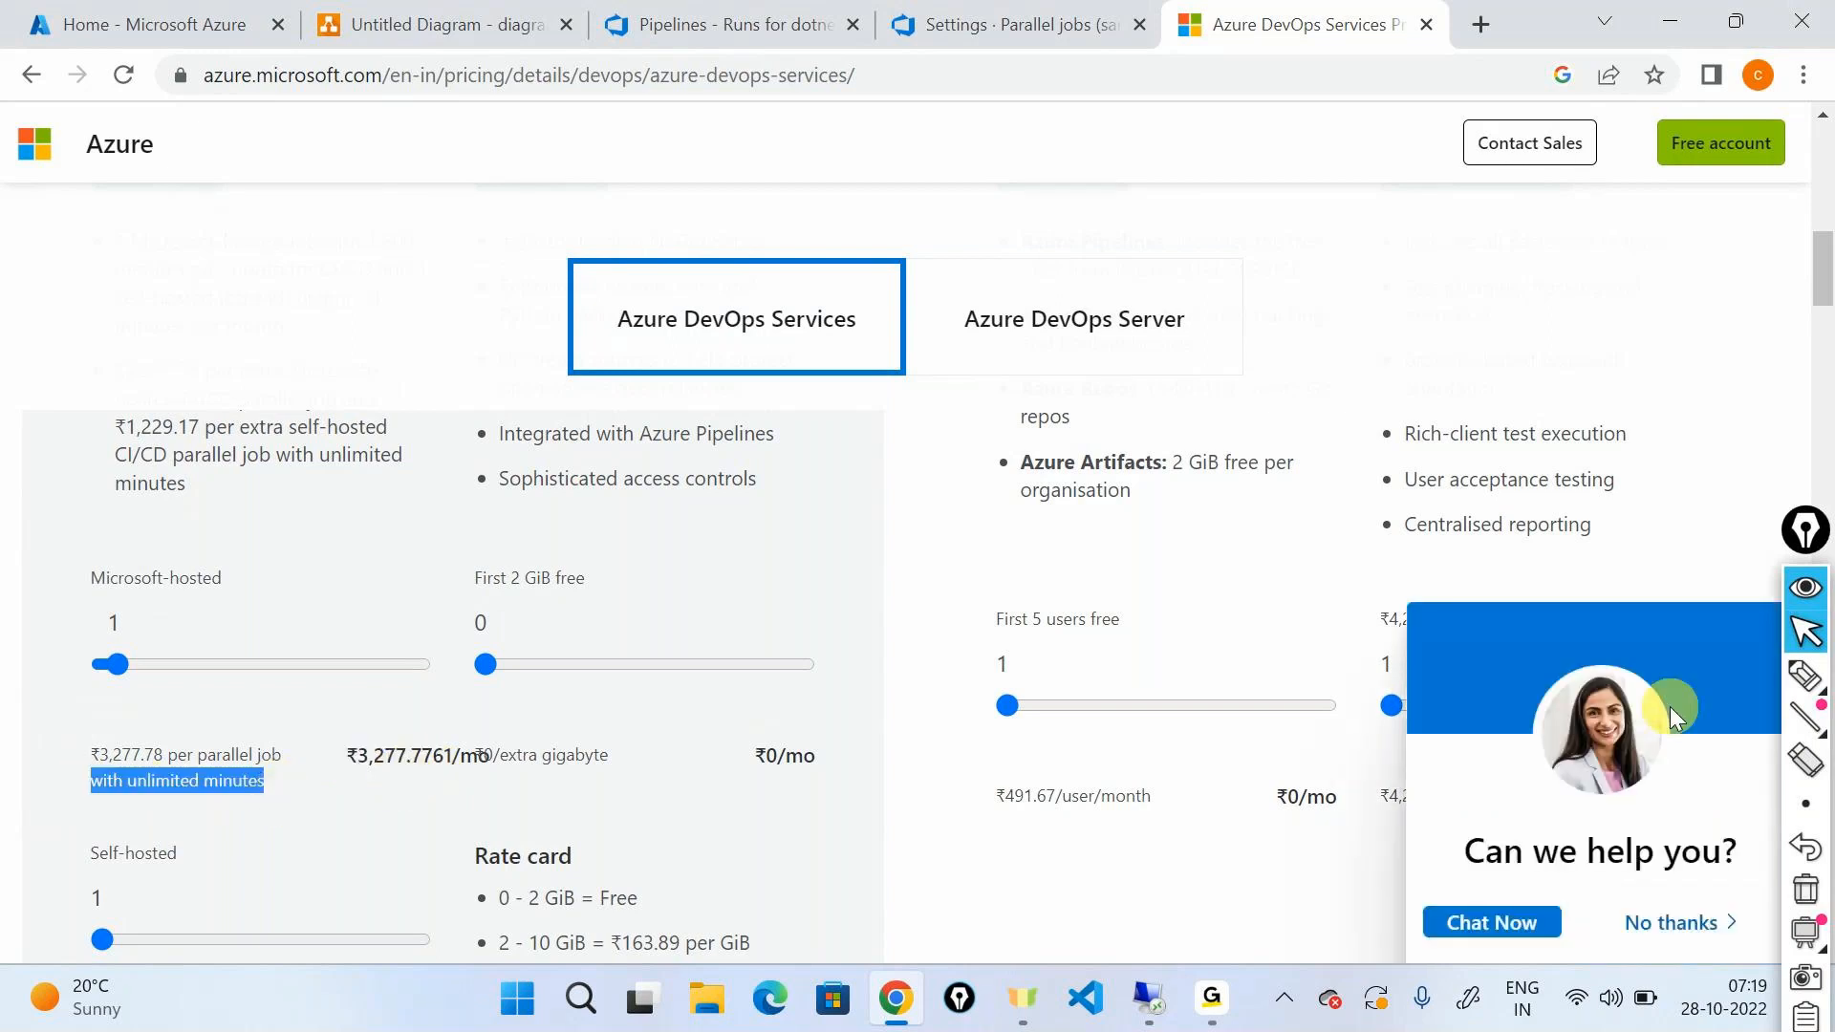
click(1674, 922)
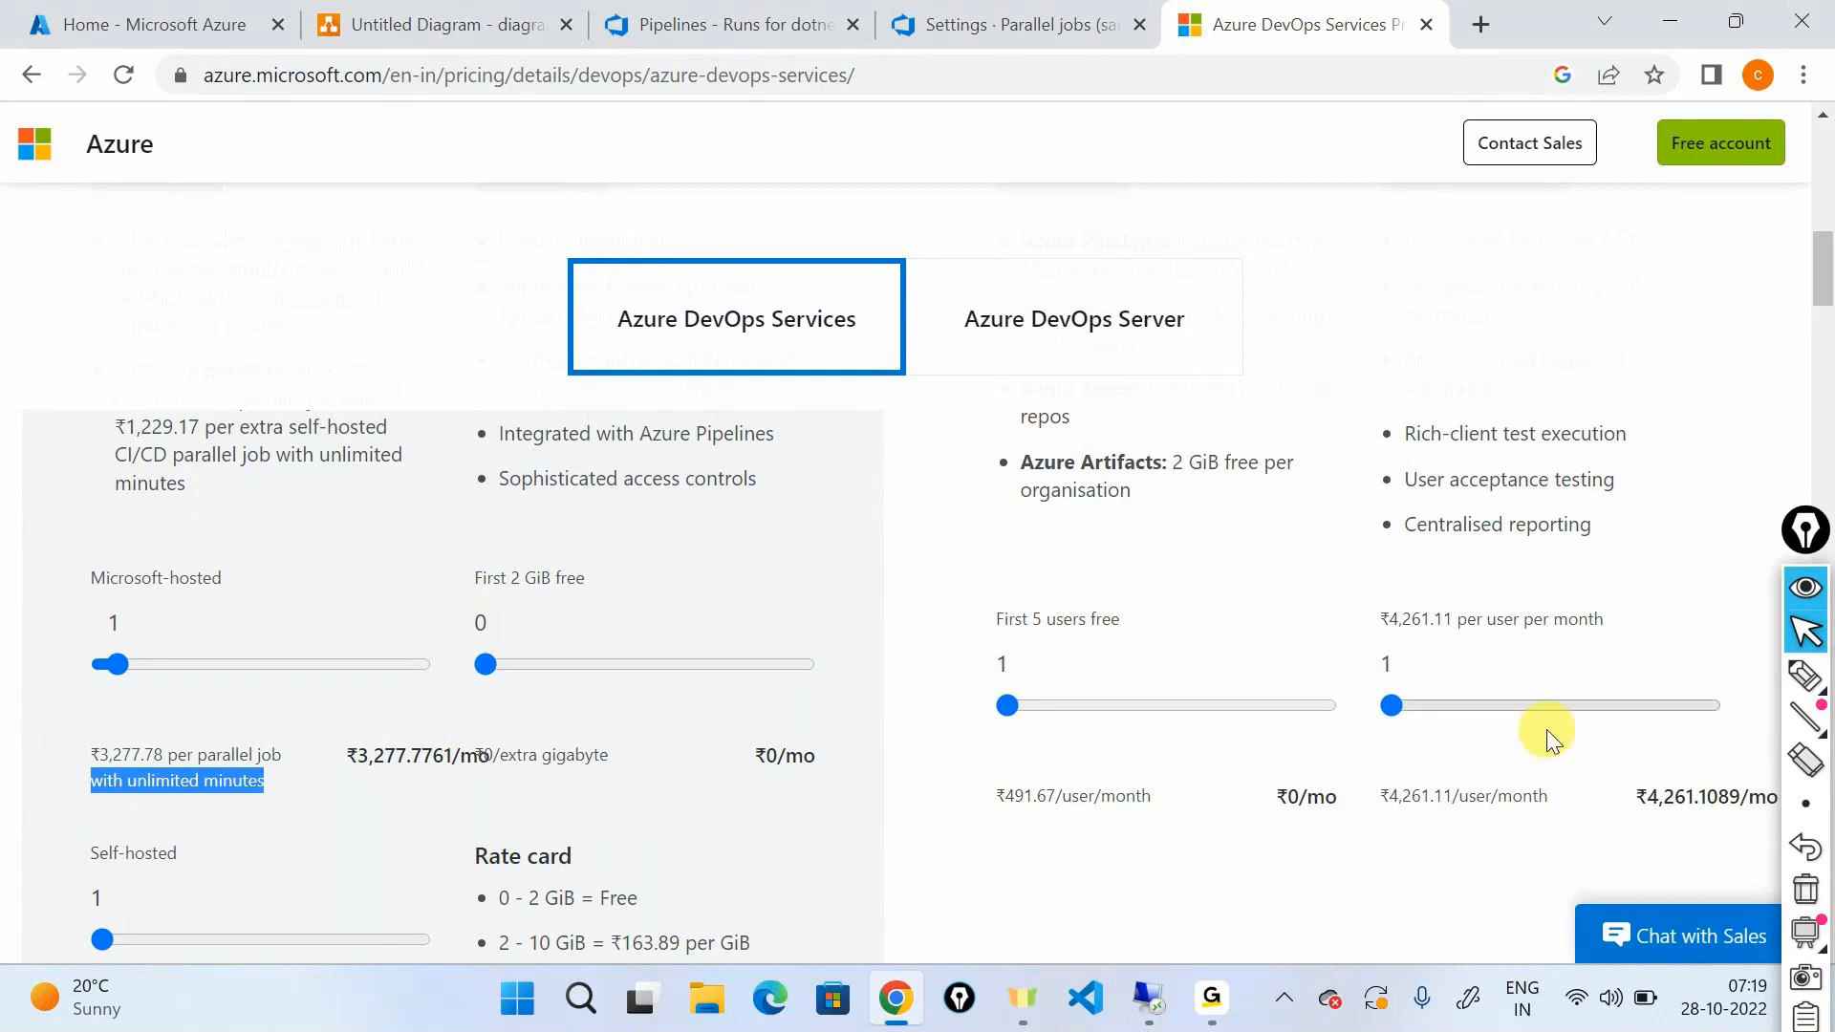
Step: Write an underlined, boxed "2 - parallel" in ink over the pricing page, clear the ink, and collapse the annotation toolbar
click(1806, 675)
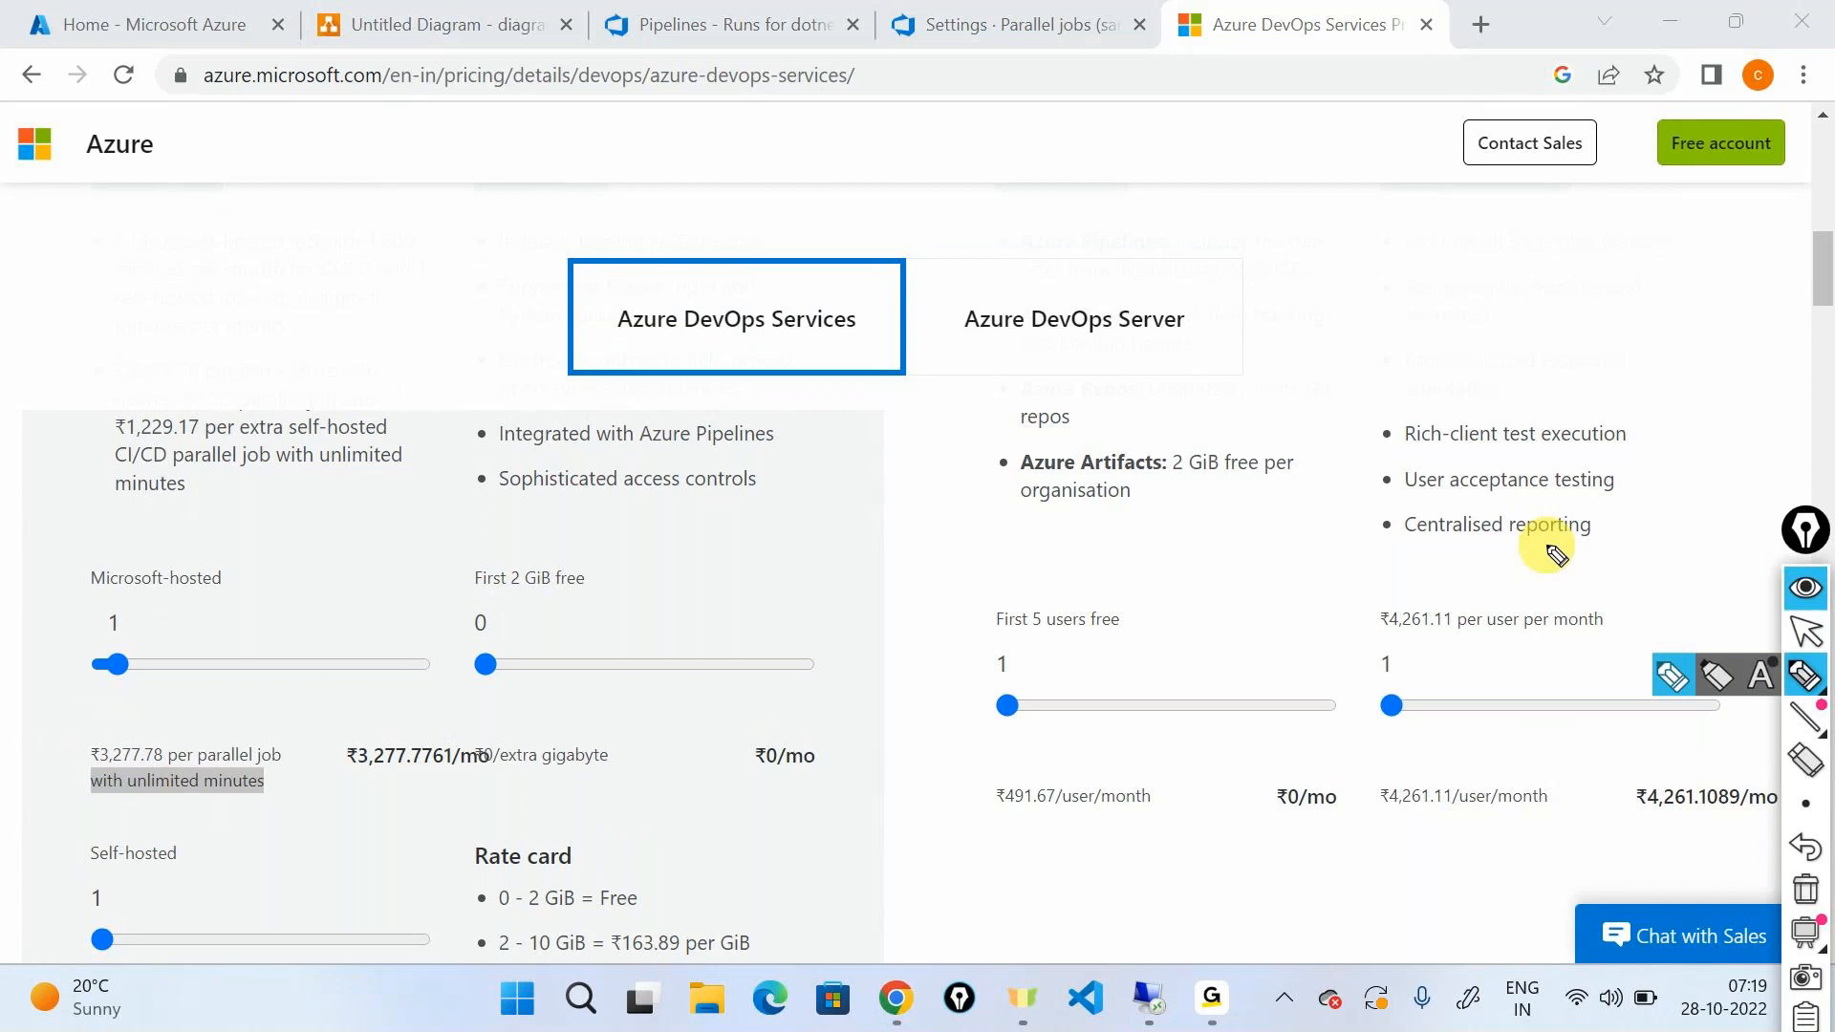
mouse_move(1342, 250)
mouse_down()
mouse_move(1343, 278)
mouse_move(1443, 251)
mouse_move(1454, 277)
mouse_move(1556, 246)
mouse_move(1629, 256)
mouse_move(1626, 230)
mouse_up()
drag(1548, 282, 1357, 292)
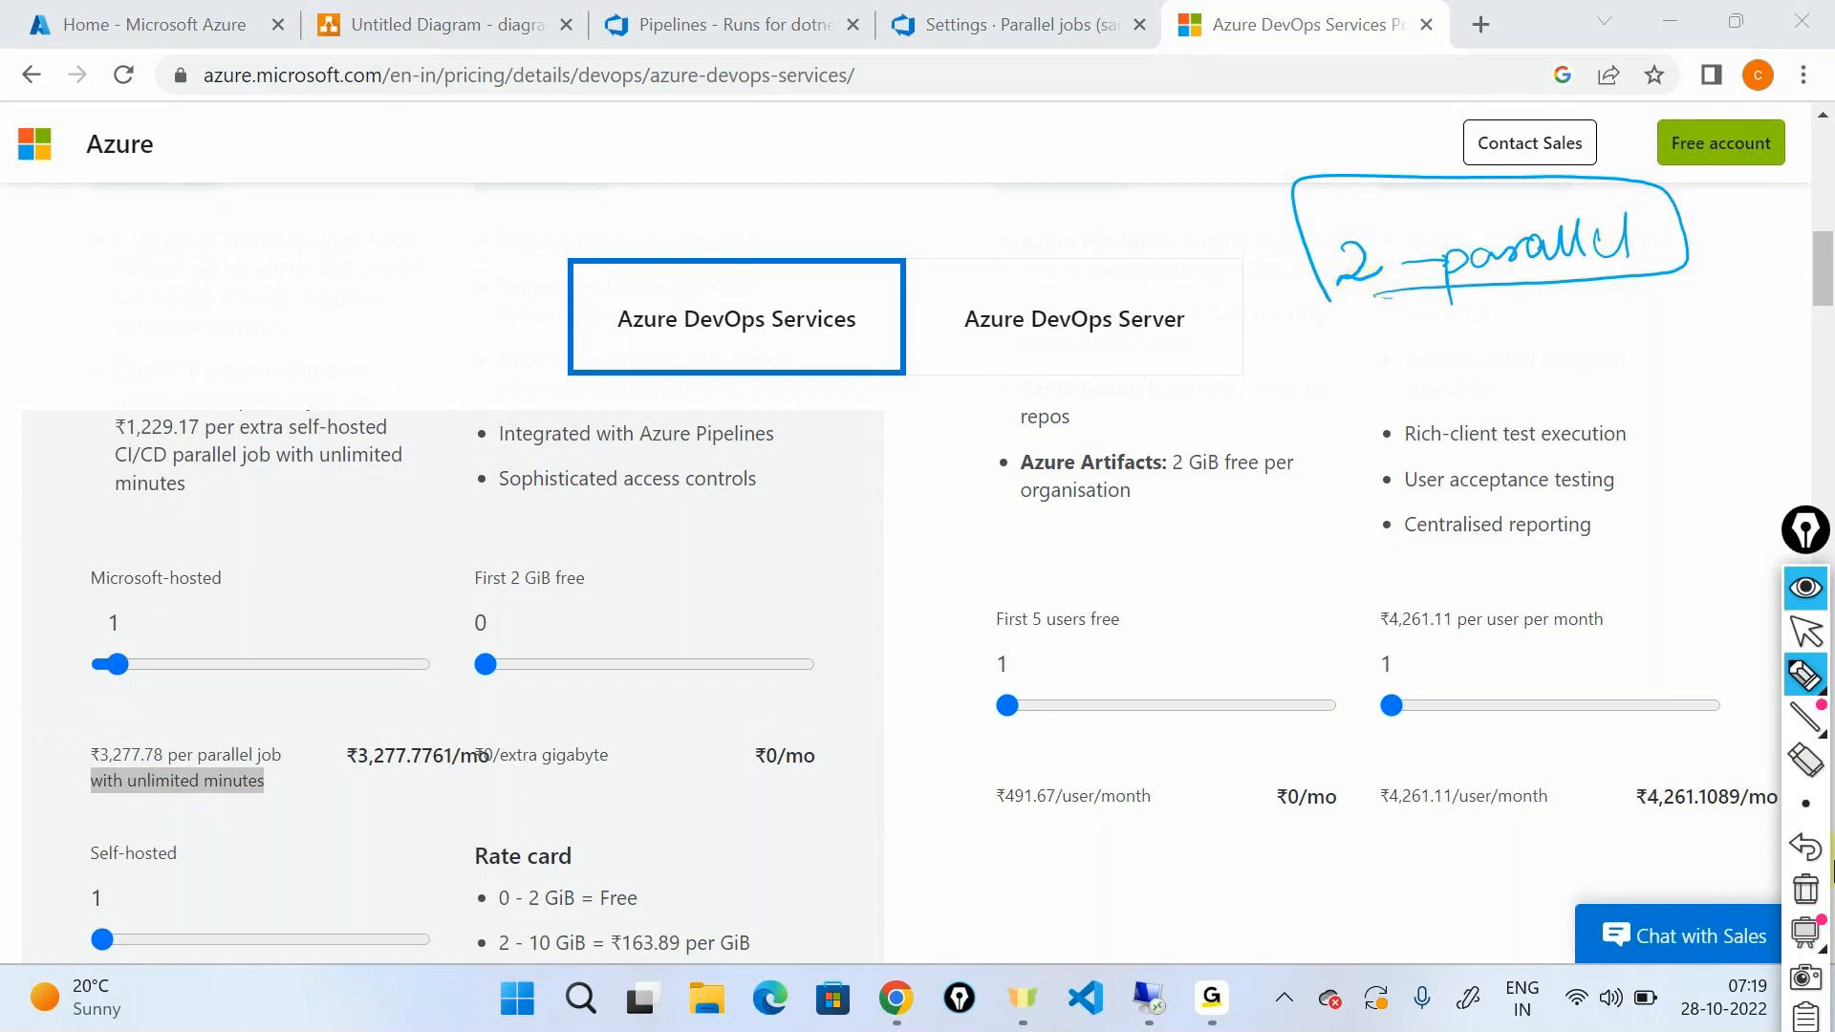
click(1806, 890)
mouse_move(1813, 684)
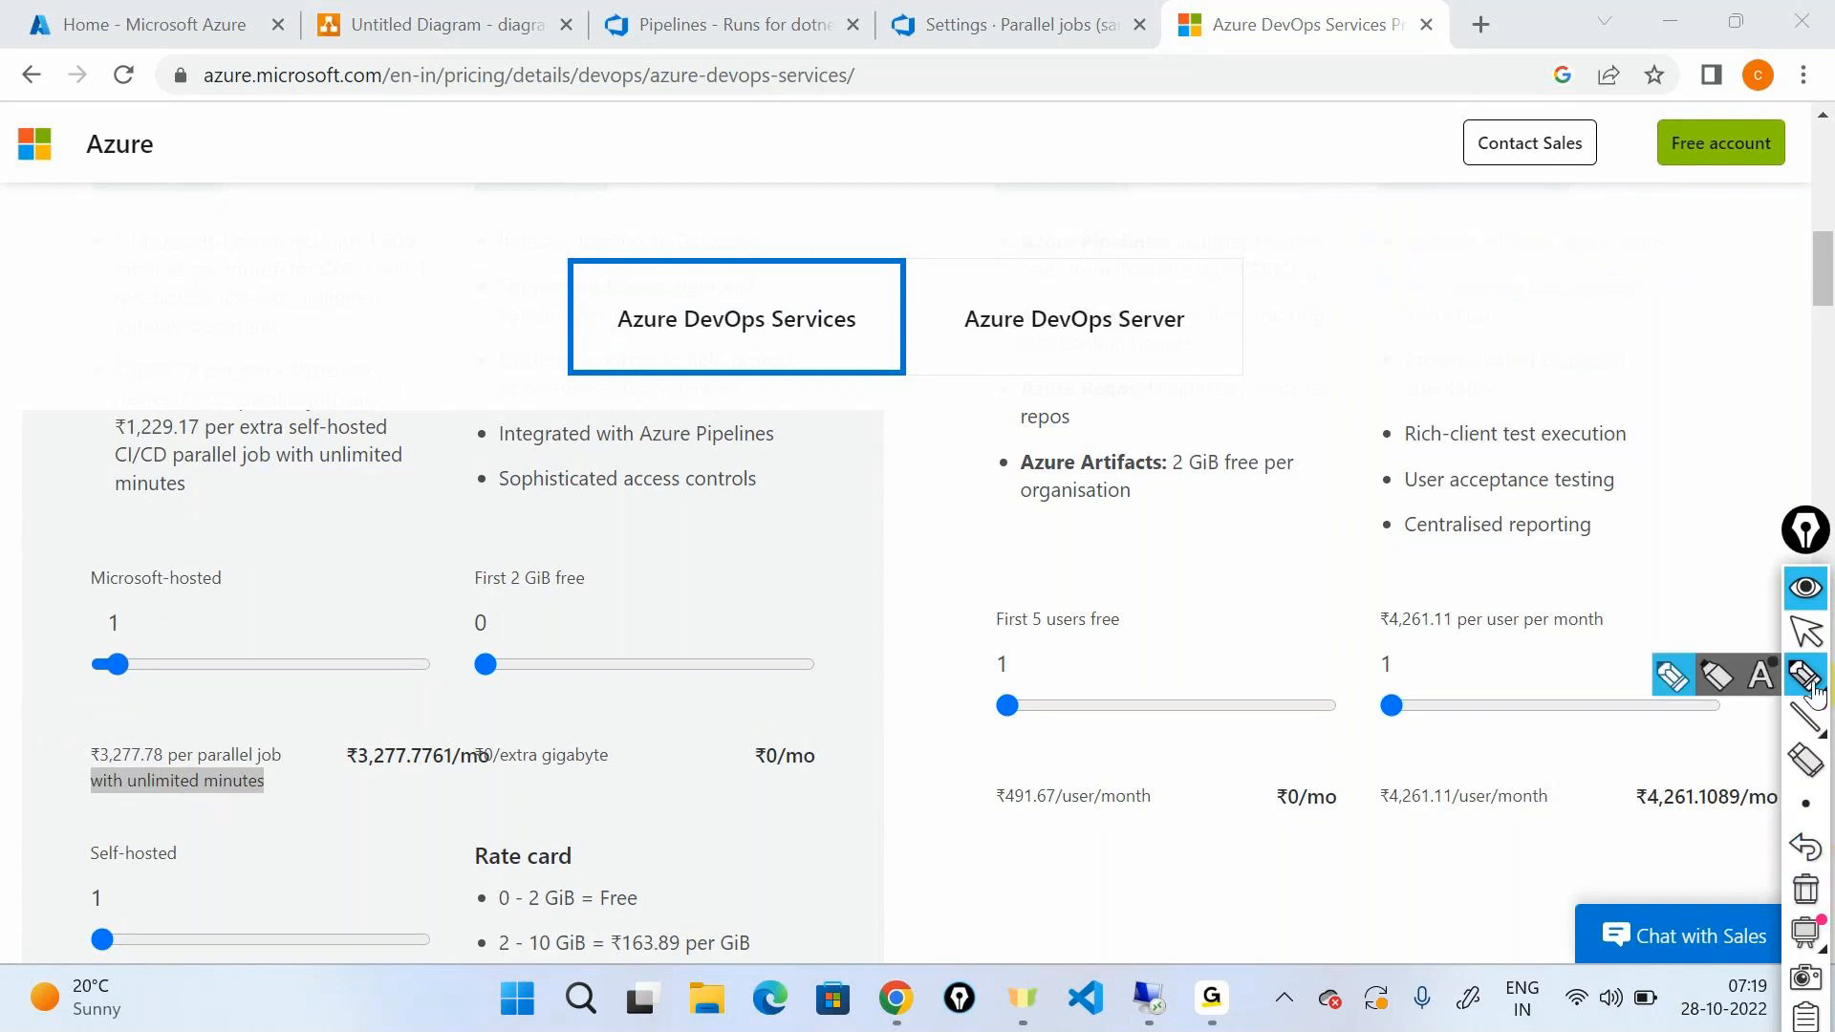
click(1803, 592)
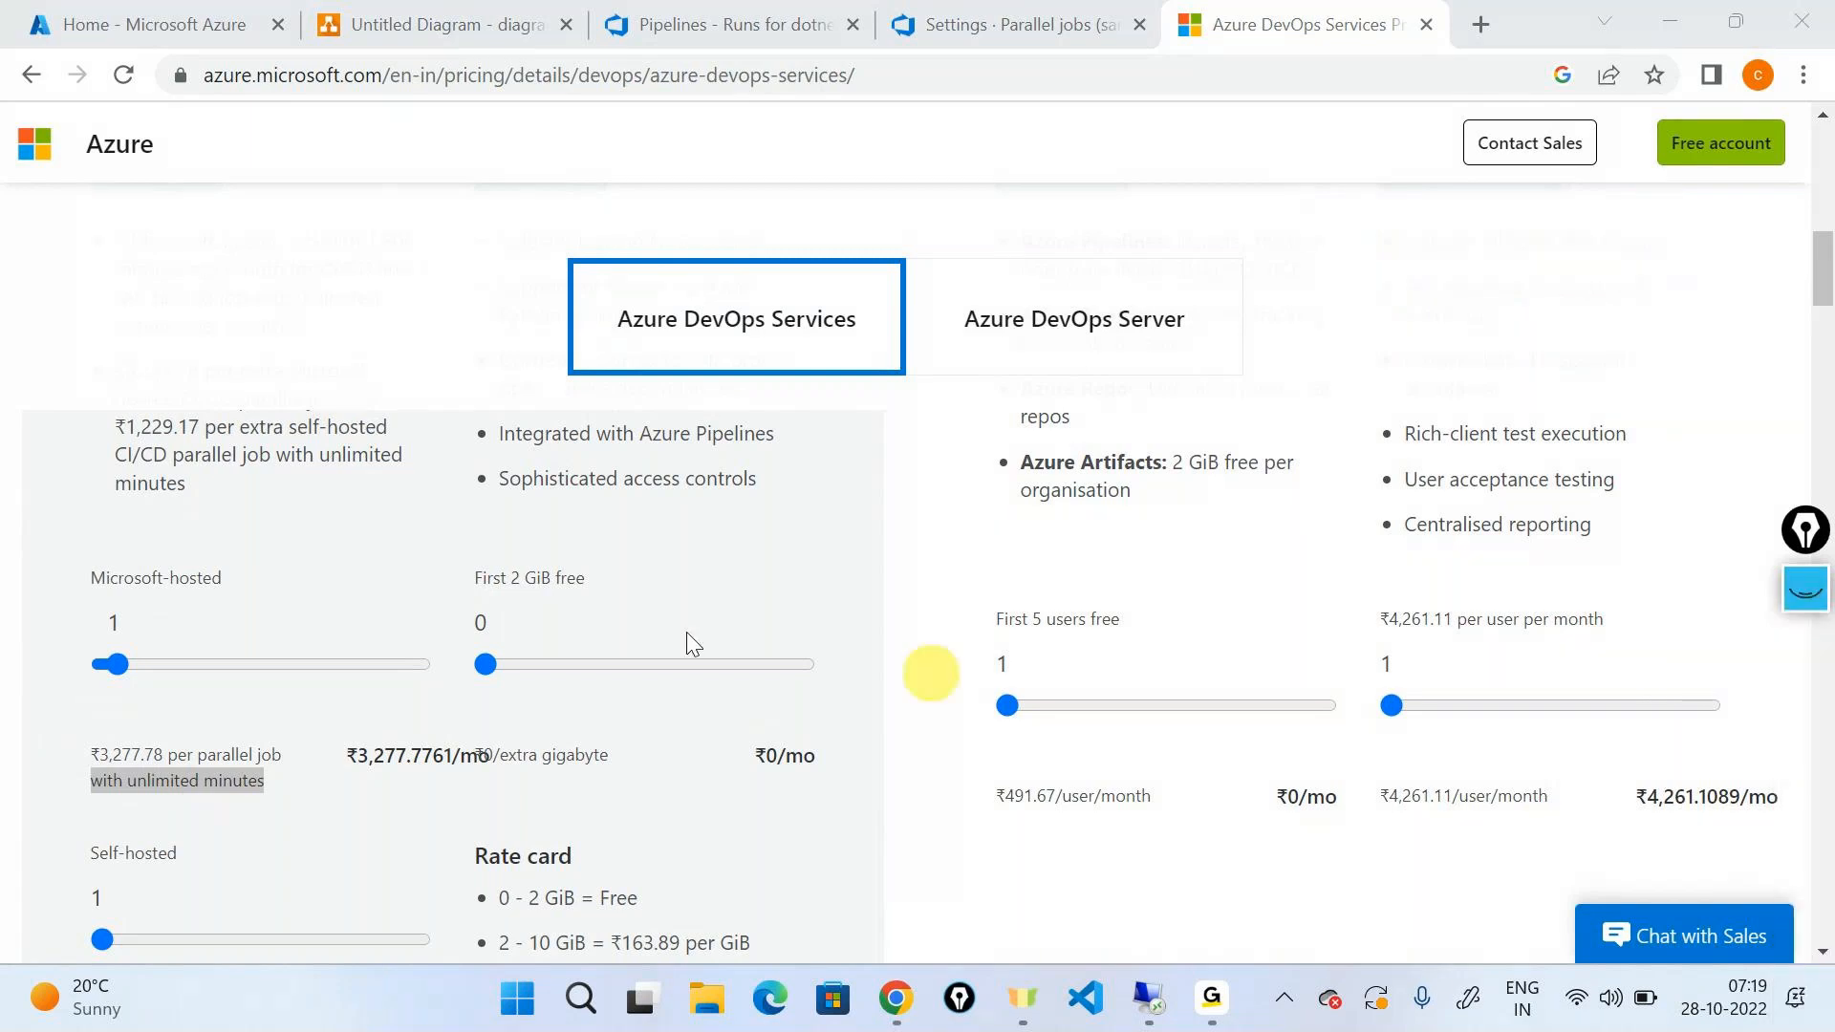
Step: Set the Microsoft-hosted parallel jobs to 20 and highlight the resulting monthly price
click(125, 663)
drag(384, 667, 503, 664)
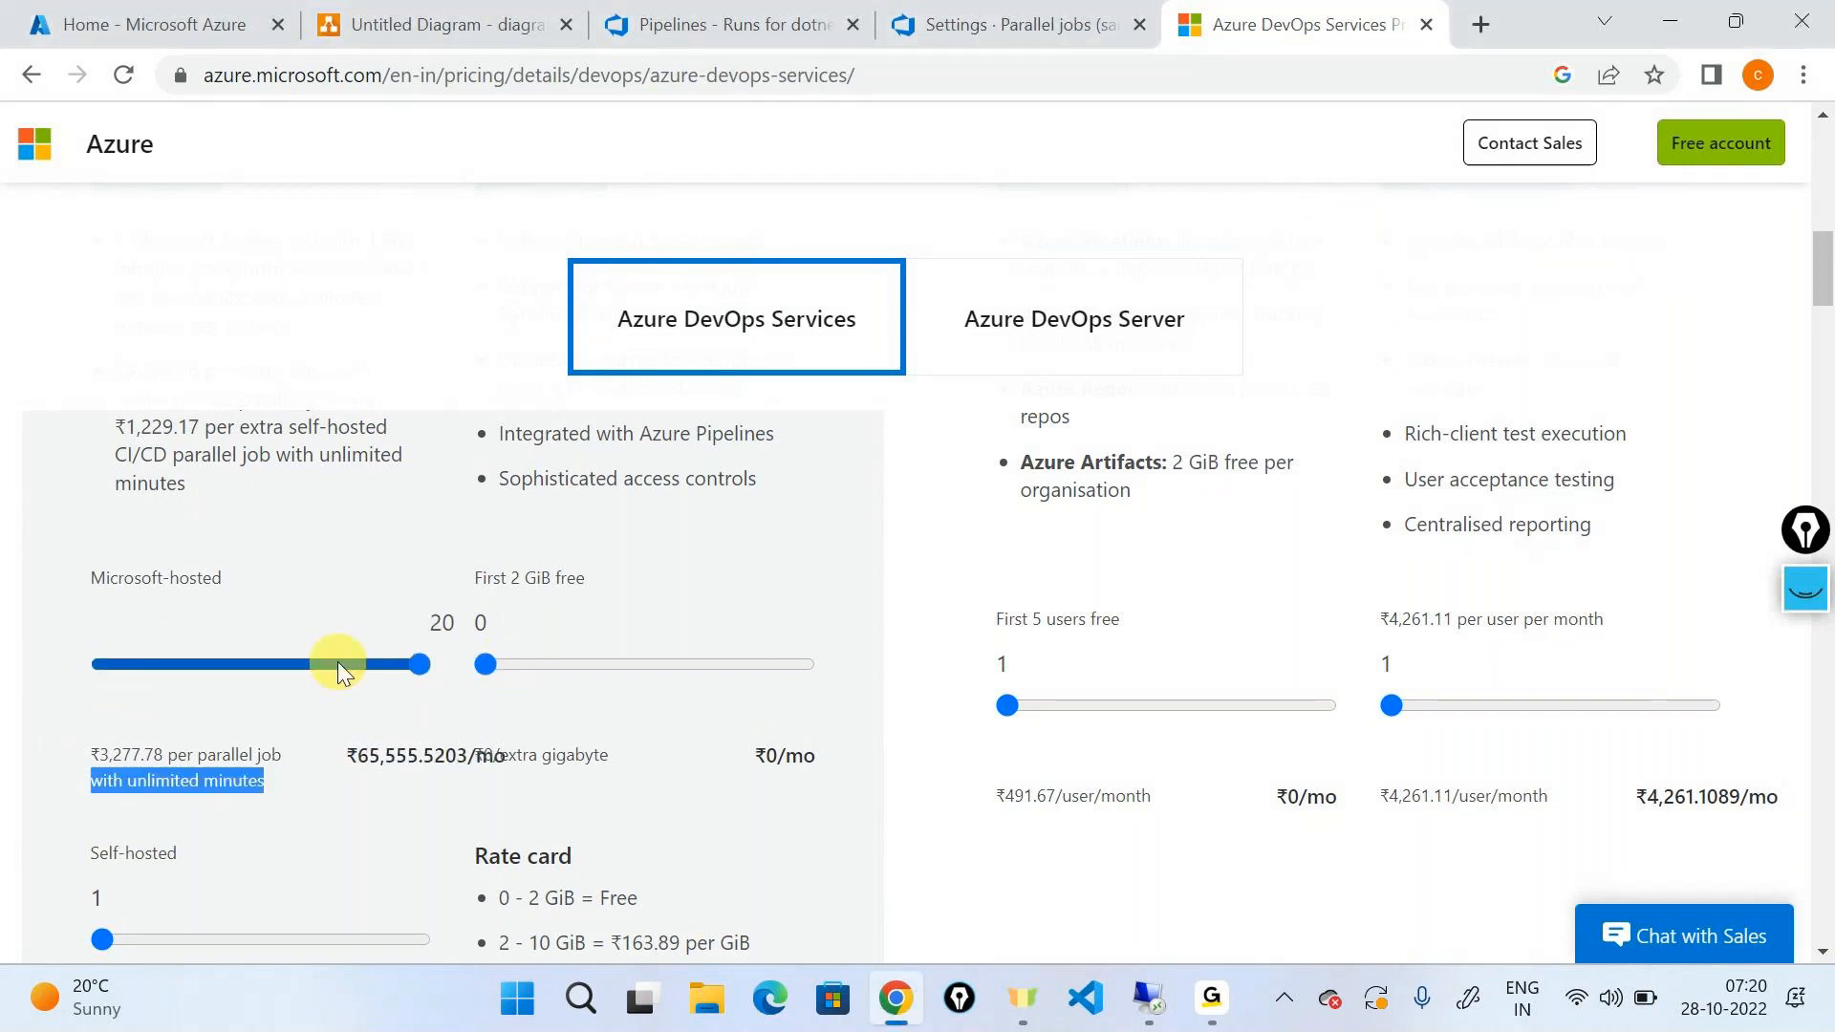
click(272, 572)
drag(360, 756, 401, 756)
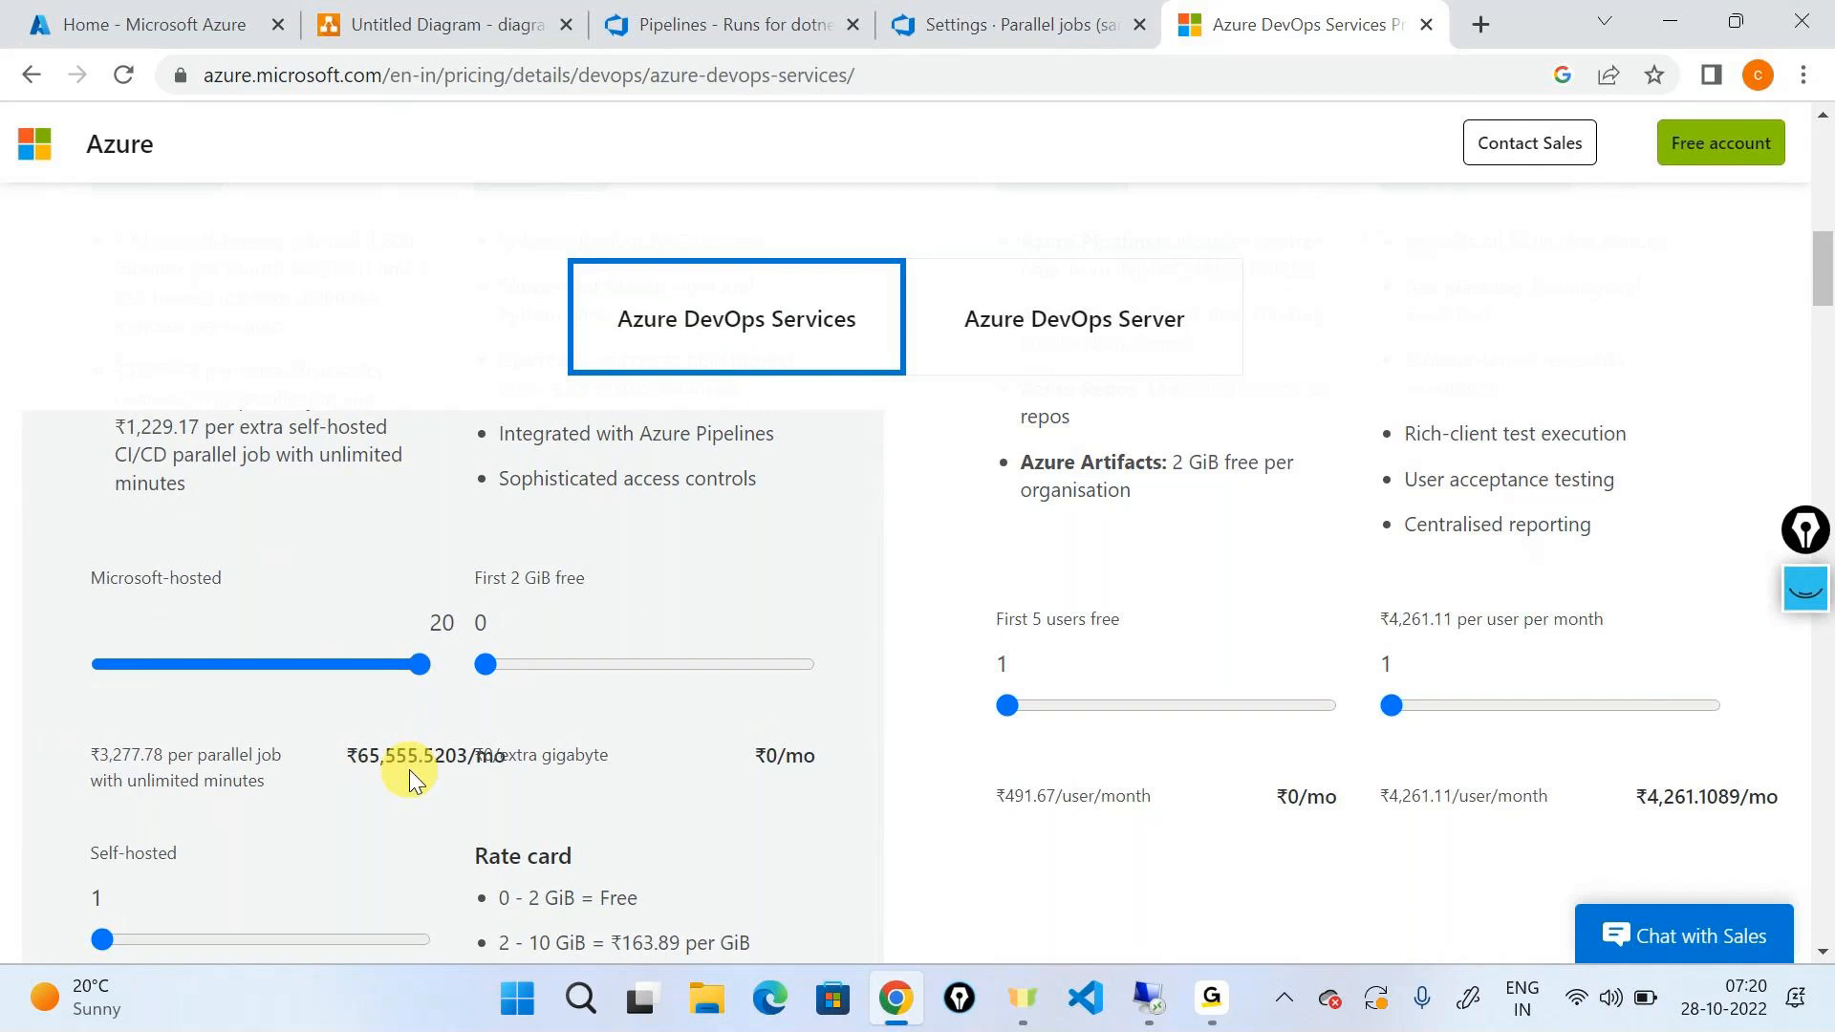
Step: Review the project's parallel jobs settings and the dotnetapplicationbuild runs, and return to the parallel jobs settings
click(1018, 24)
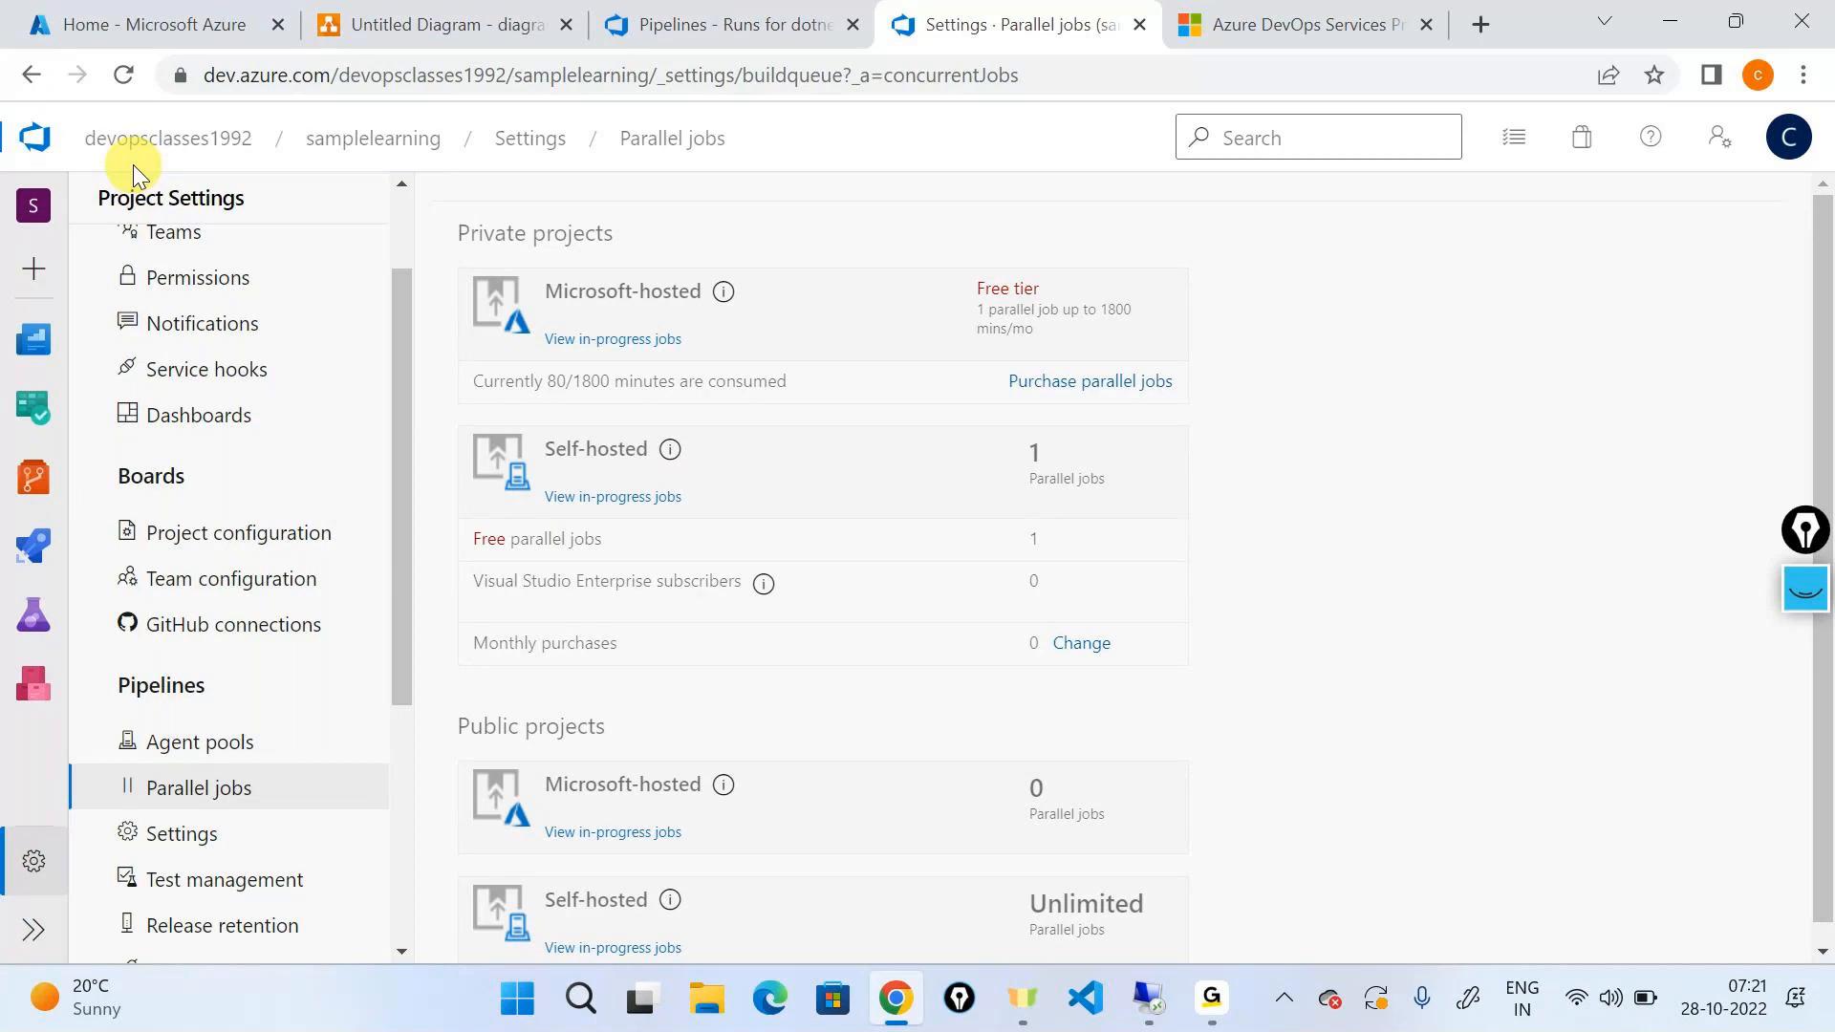
key(ctrl+shift+Tab)
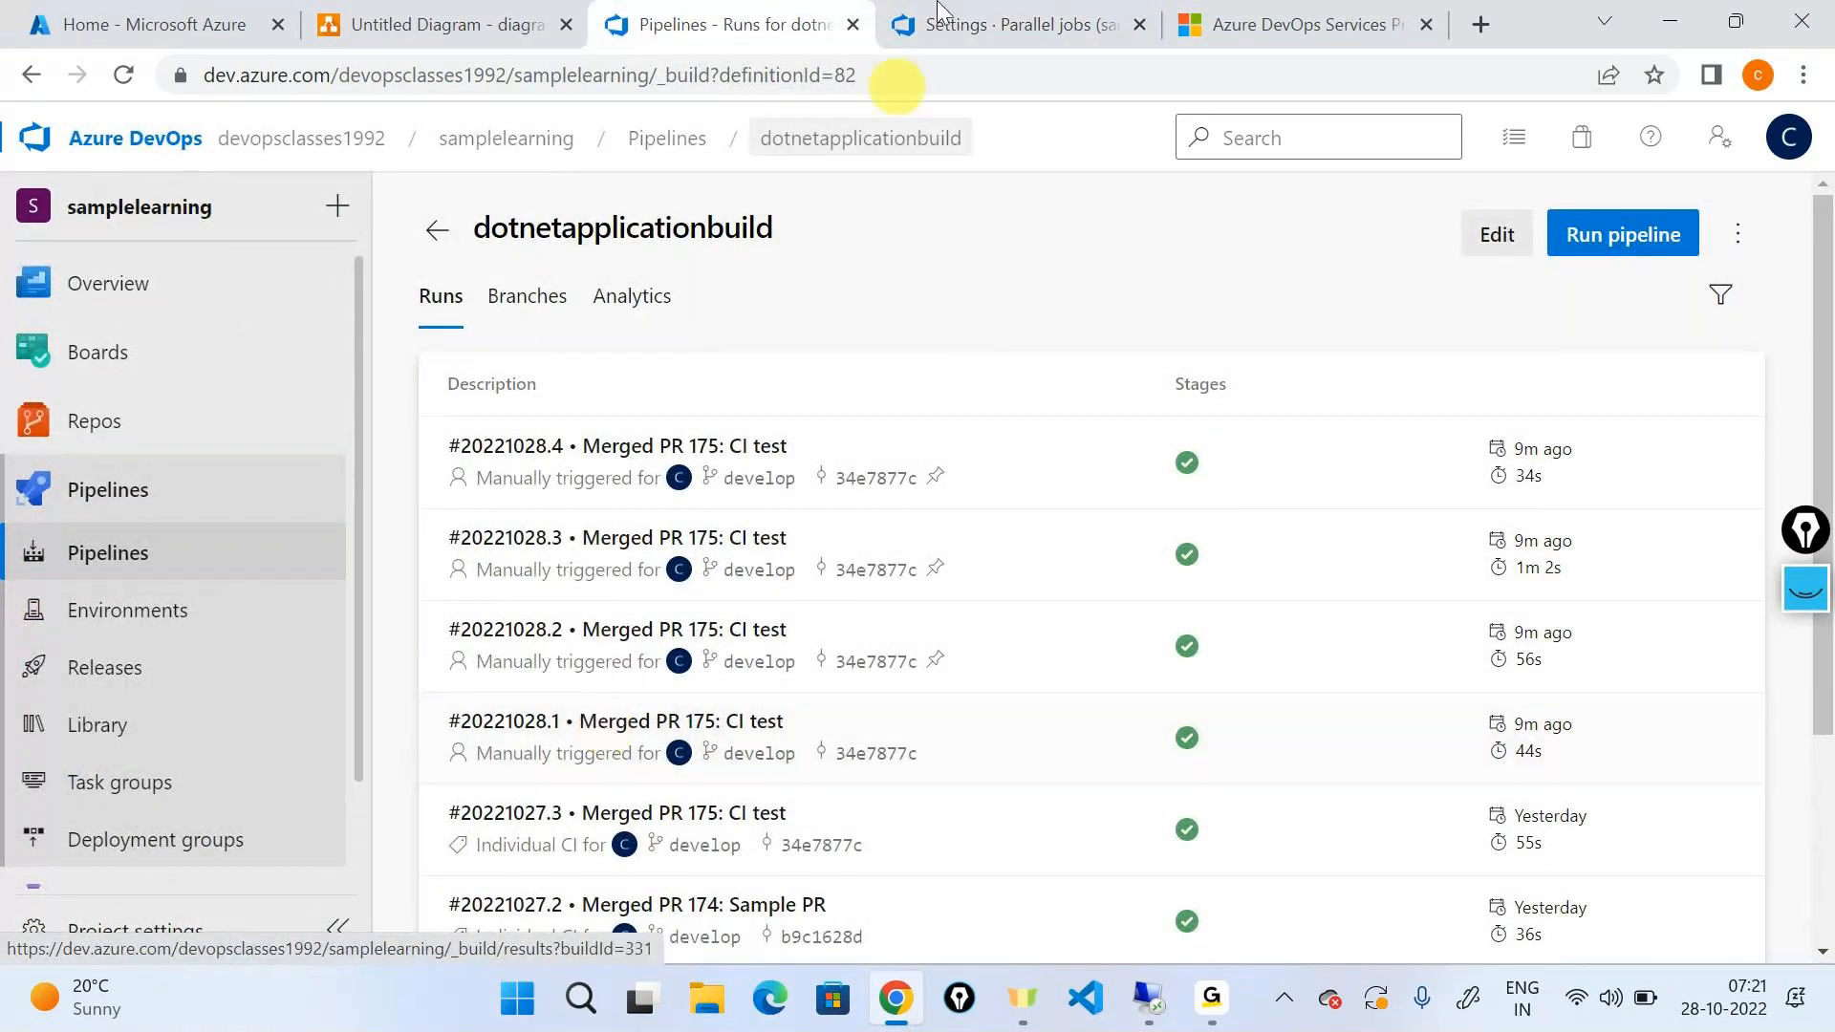
click(970, 13)
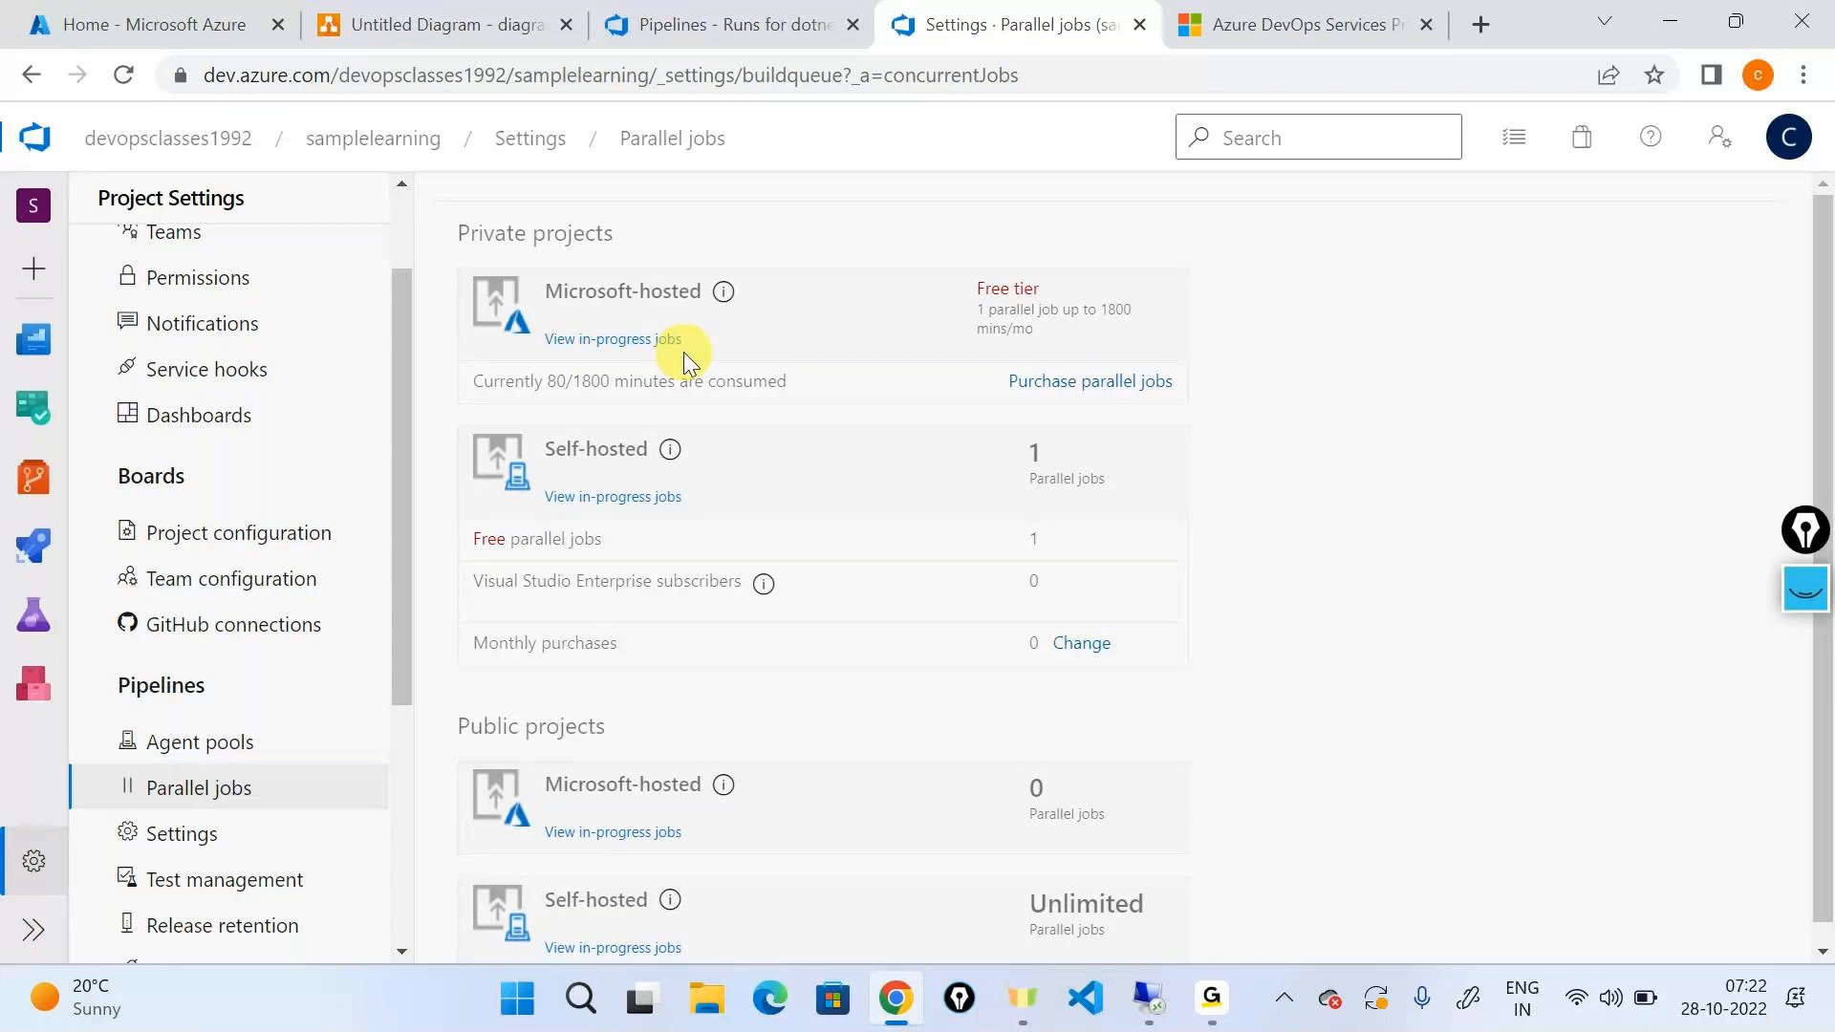
Step: Draw an ink arrow from the private Microsoft-hosted entry to a boxed, handwritten "SaaS"
click(1809, 594)
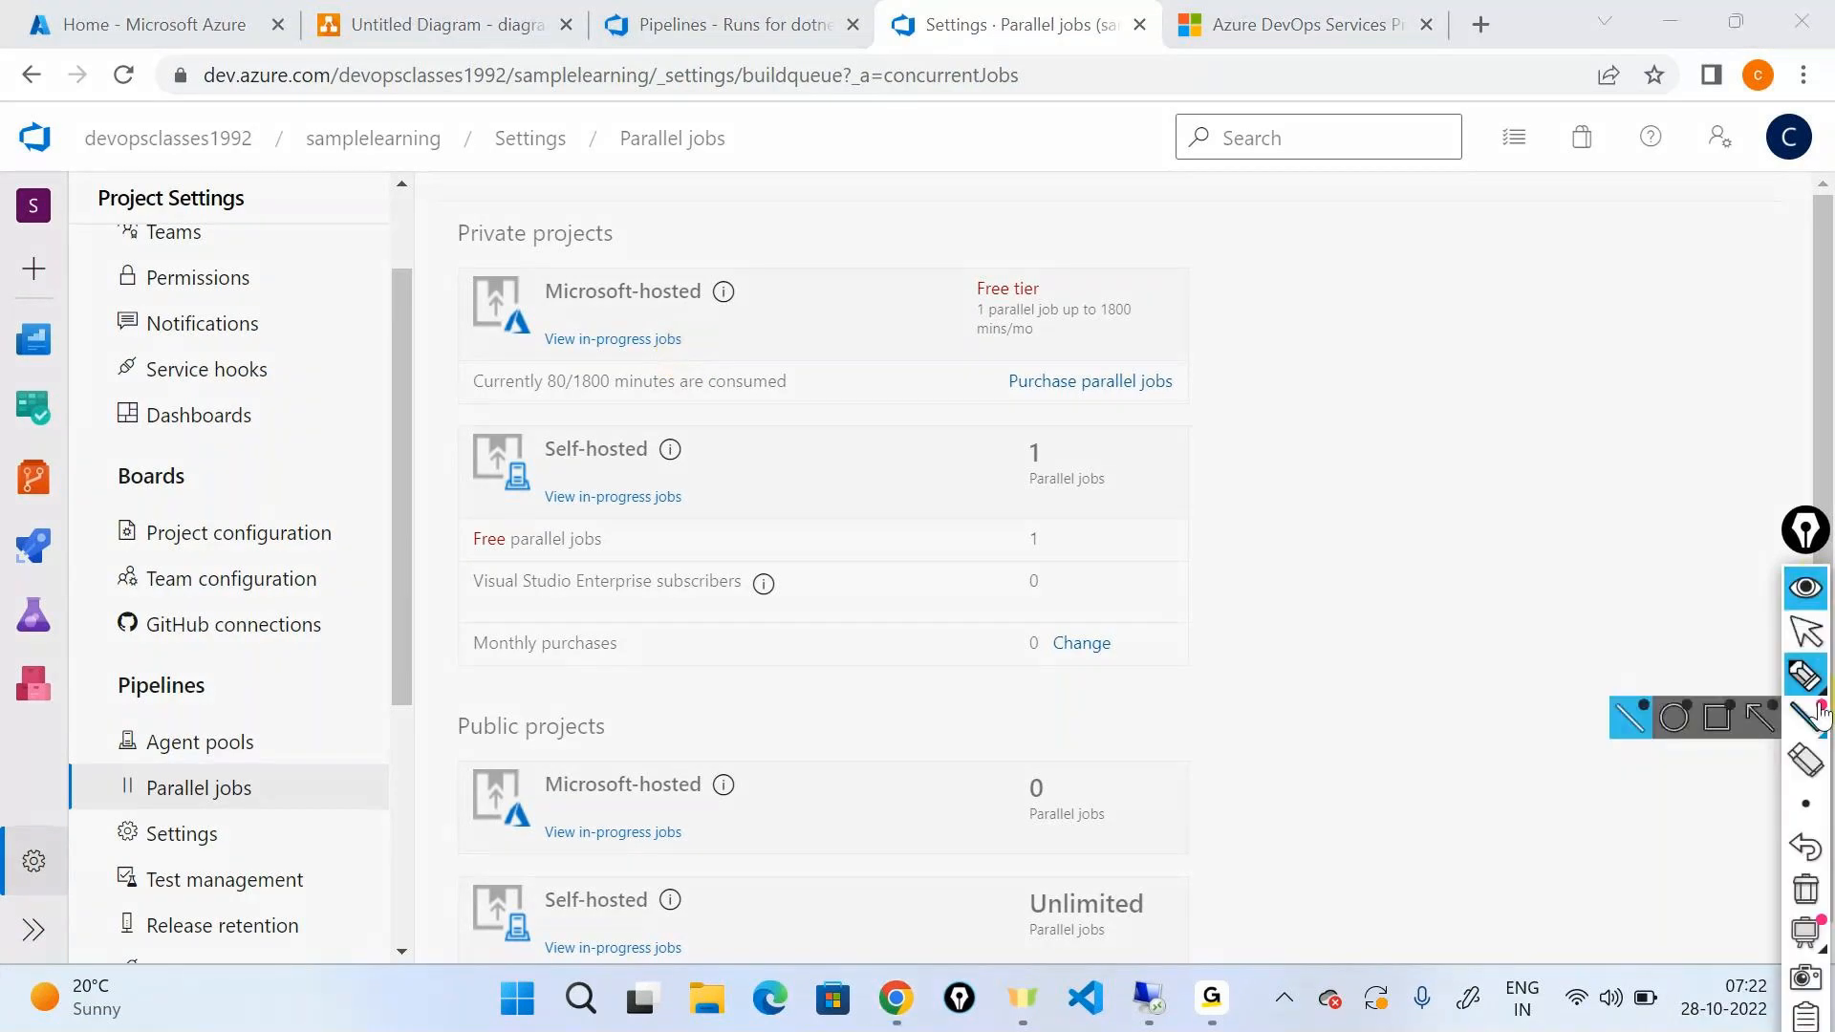
click(1806, 676)
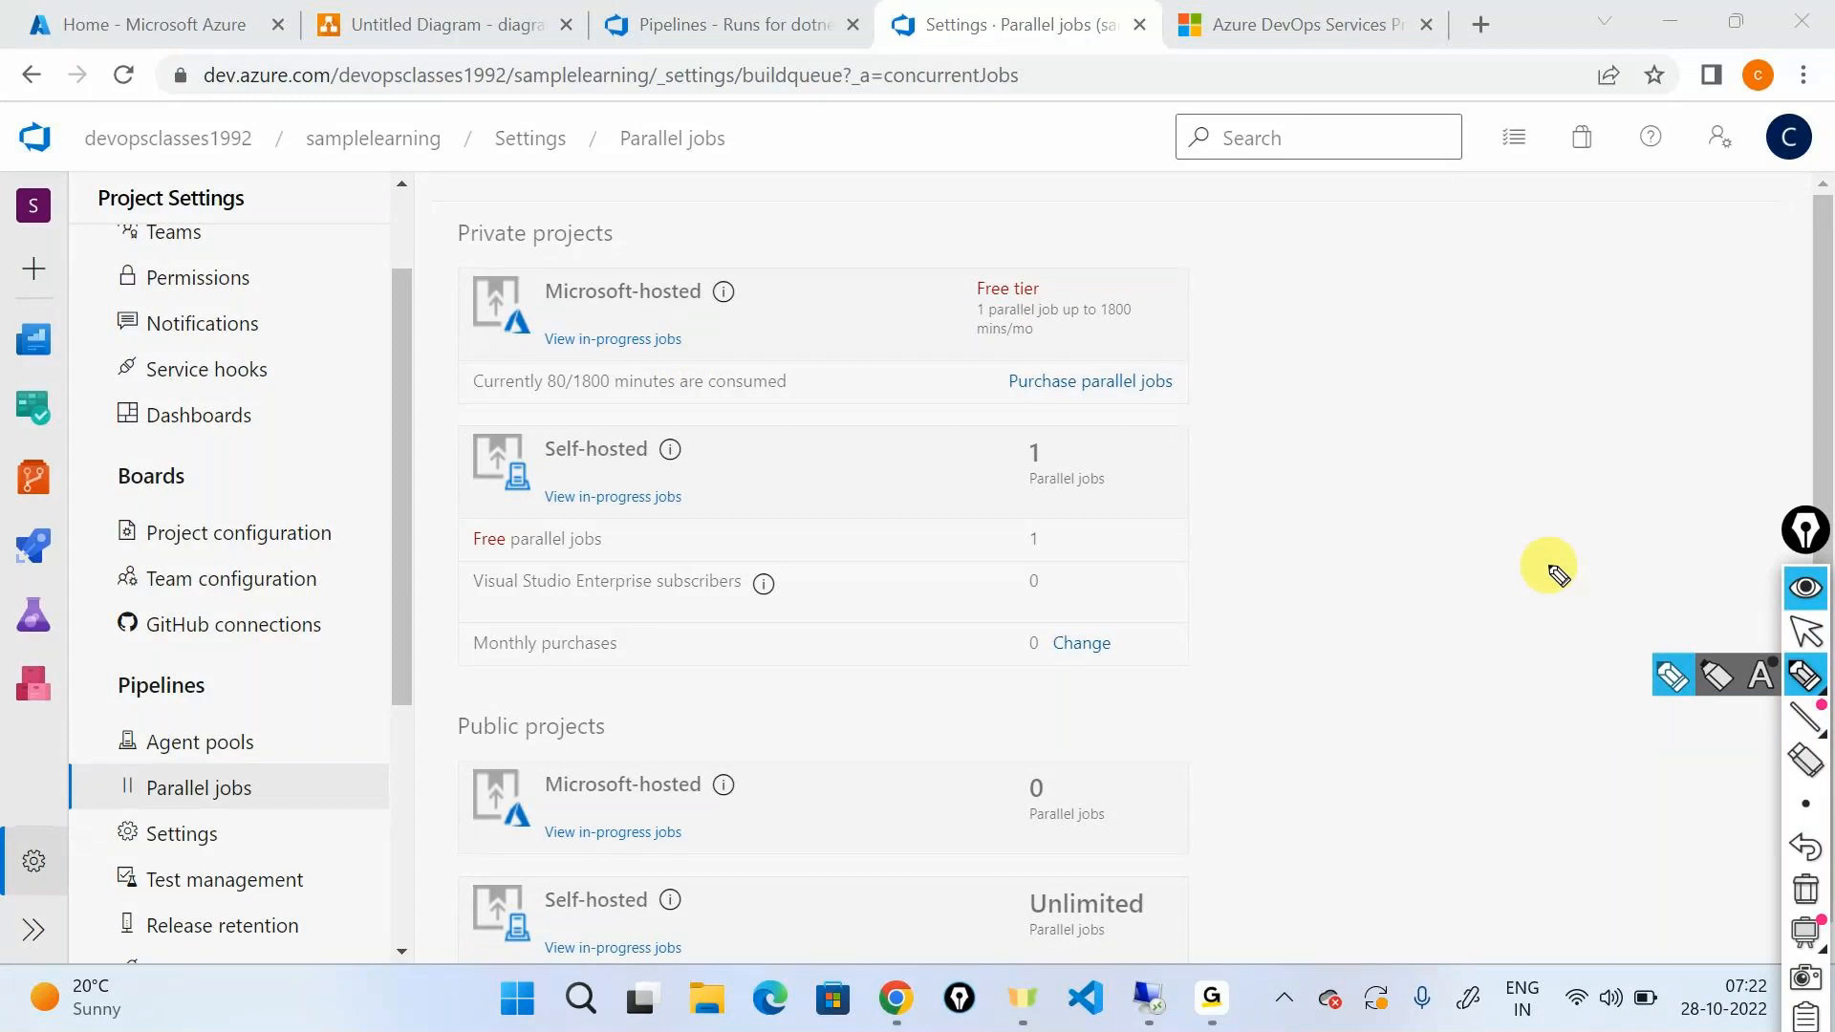
mouse_move(670, 279)
mouse_down()
mouse_move(672, 247)
mouse_move(1267, 248)
mouse_up()
drag(1242, 216, 1244, 270)
drag(1341, 214, 1315, 251)
mouse_move(1384, 220)
mouse_down()
mouse_move(1367, 232)
mouse_move(1443, 251)
mouse_up()
drag(1471, 193, 1455, 250)
mouse_move(1277, 280)
mouse_down()
mouse_move(1528, 254)
mouse_move(1430, 164)
mouse_move(1279, 277)
mouse_up()
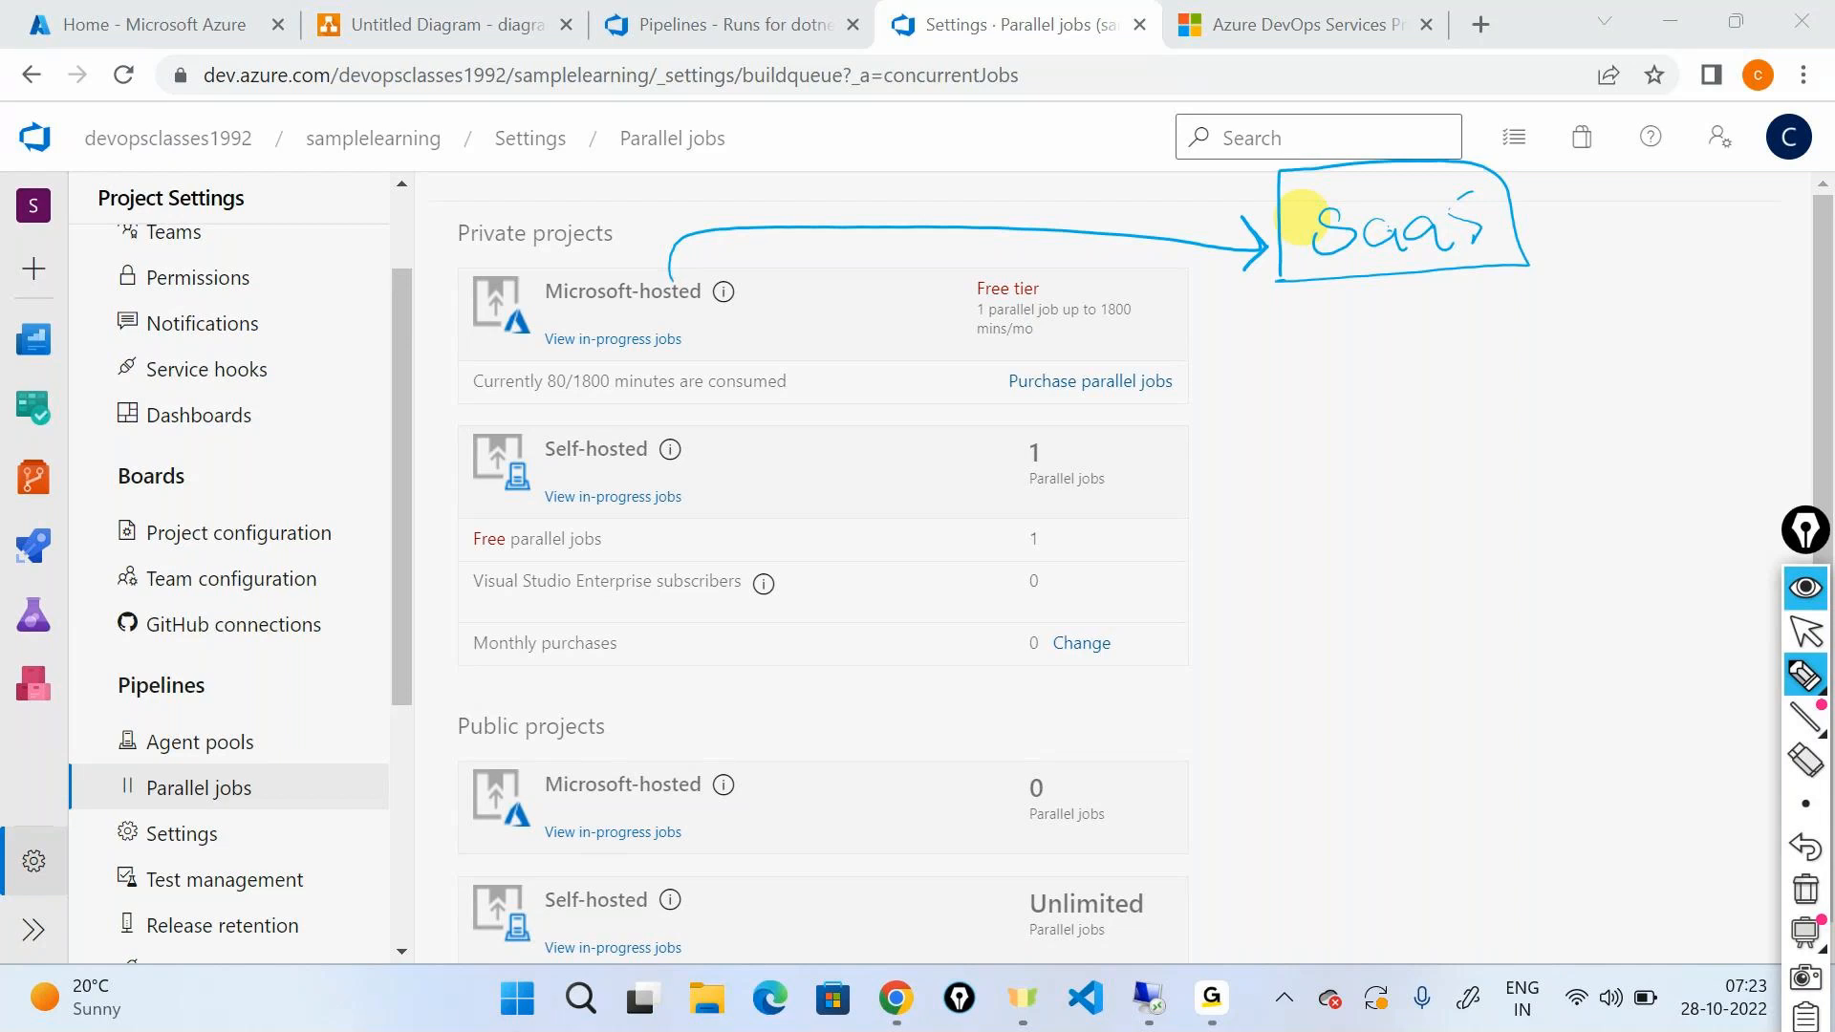
Step: Circle Self-hosted in ink with an arrow to "Self hosted", box its parallel job count, and clear the ink and collapse the annotation toolbar
mouse_move(506, 418)
mouse_down()
mouse_move(544, 484)
mouse_move(708, 455)
mouse_move(598, 410)
mouse_move(1200, 386)
mouse_move(1368, 398)
mouse_move(1559, 336)
mouse_up()
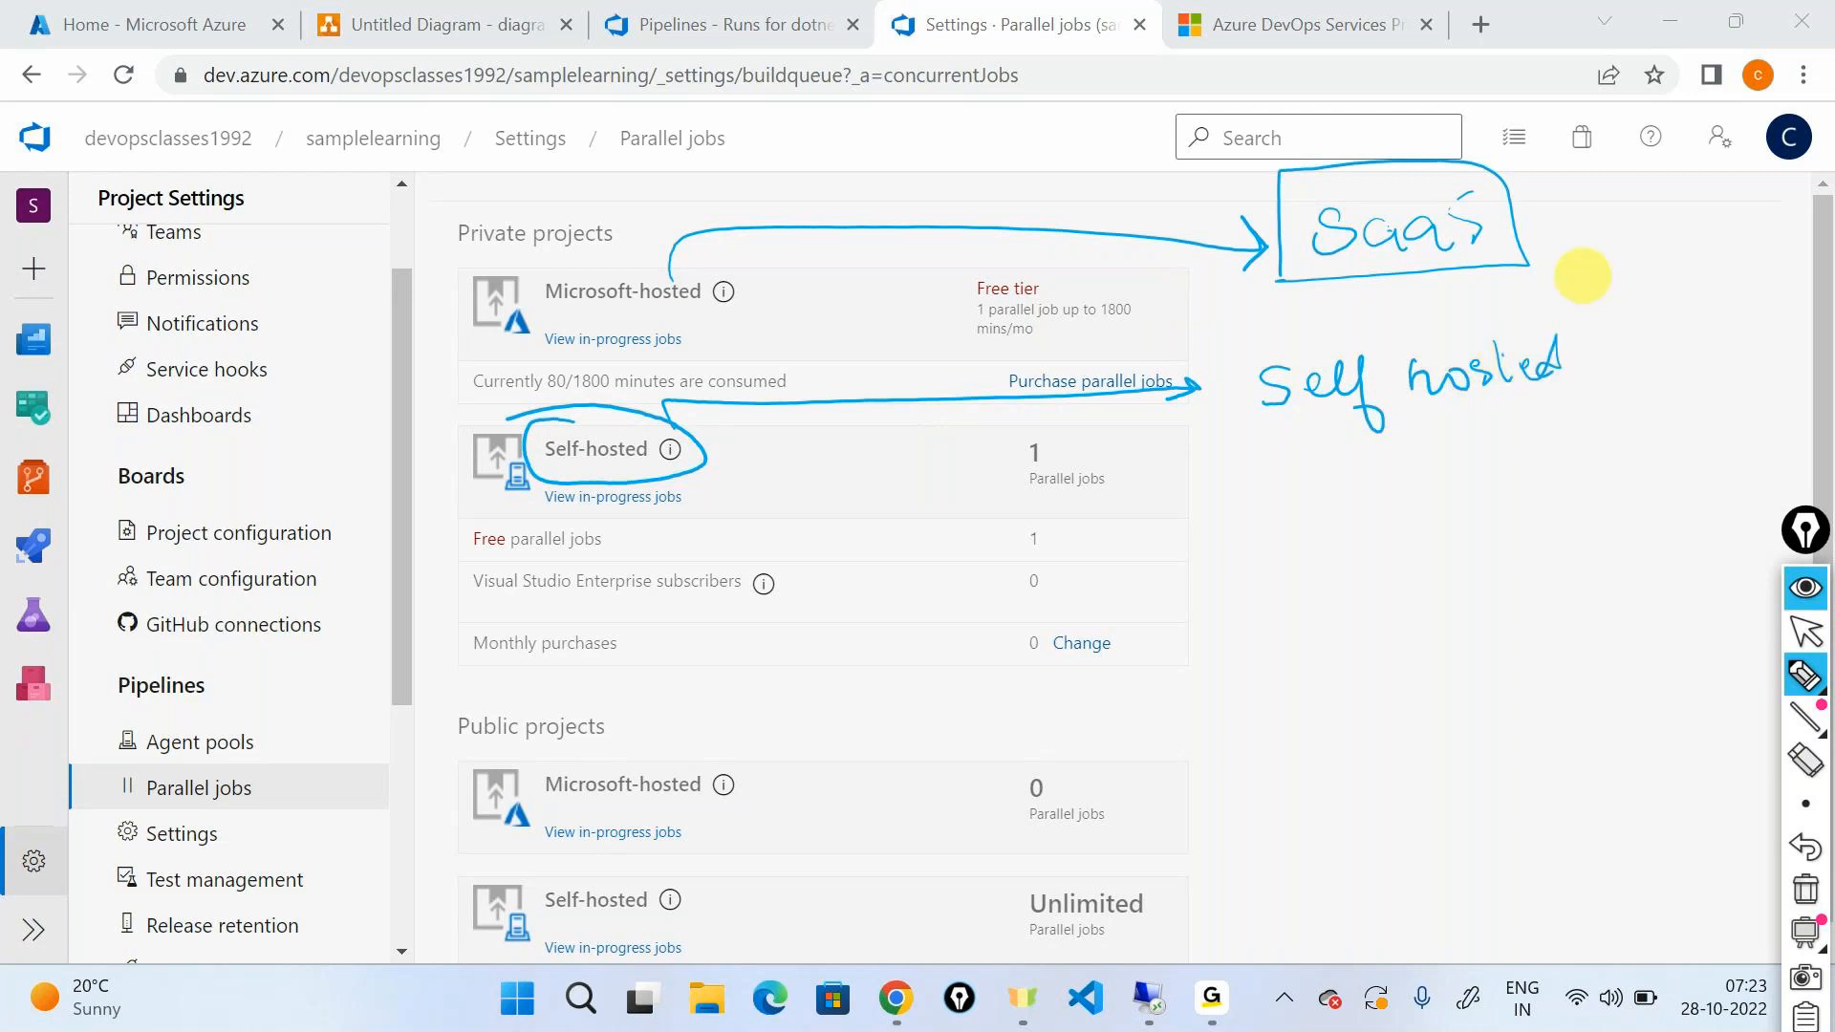
mouse_move(989, 435)
mouse_down()
mouse_move(1109, 439)
mouse_move(977, 447)
mouse_up()
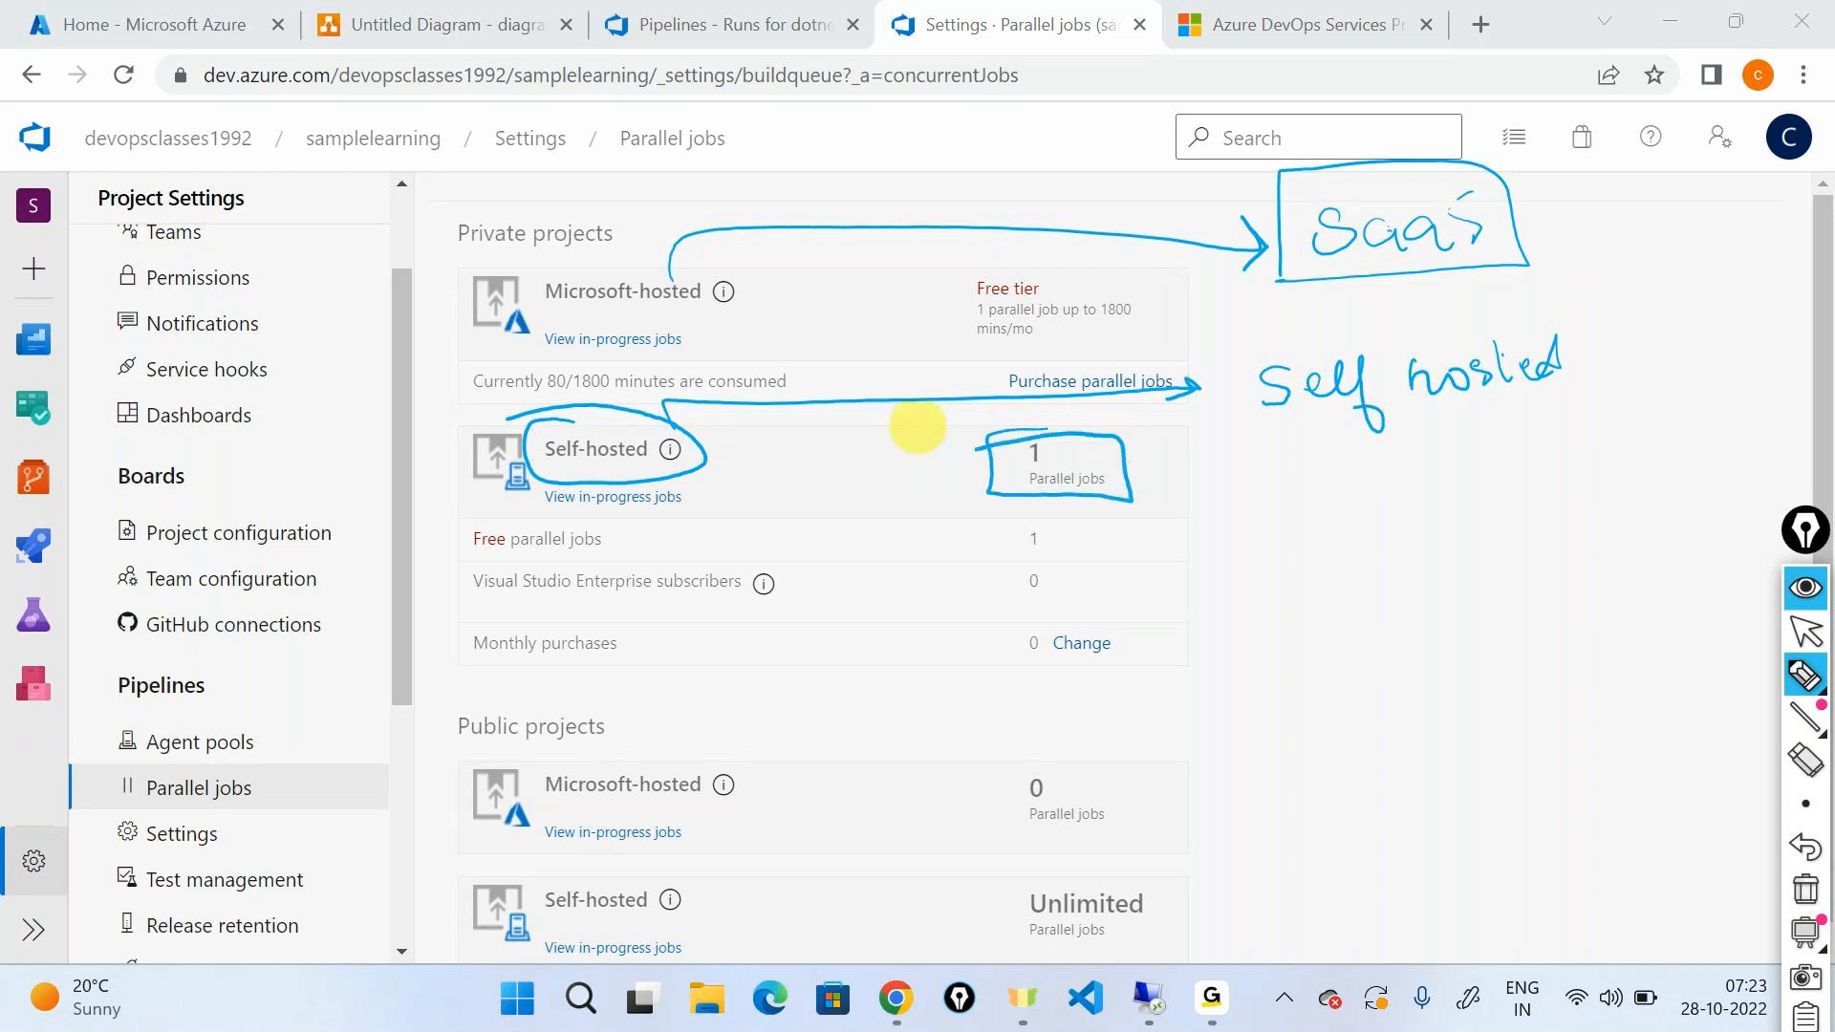
click(1808, 891)
click(1806, 588)
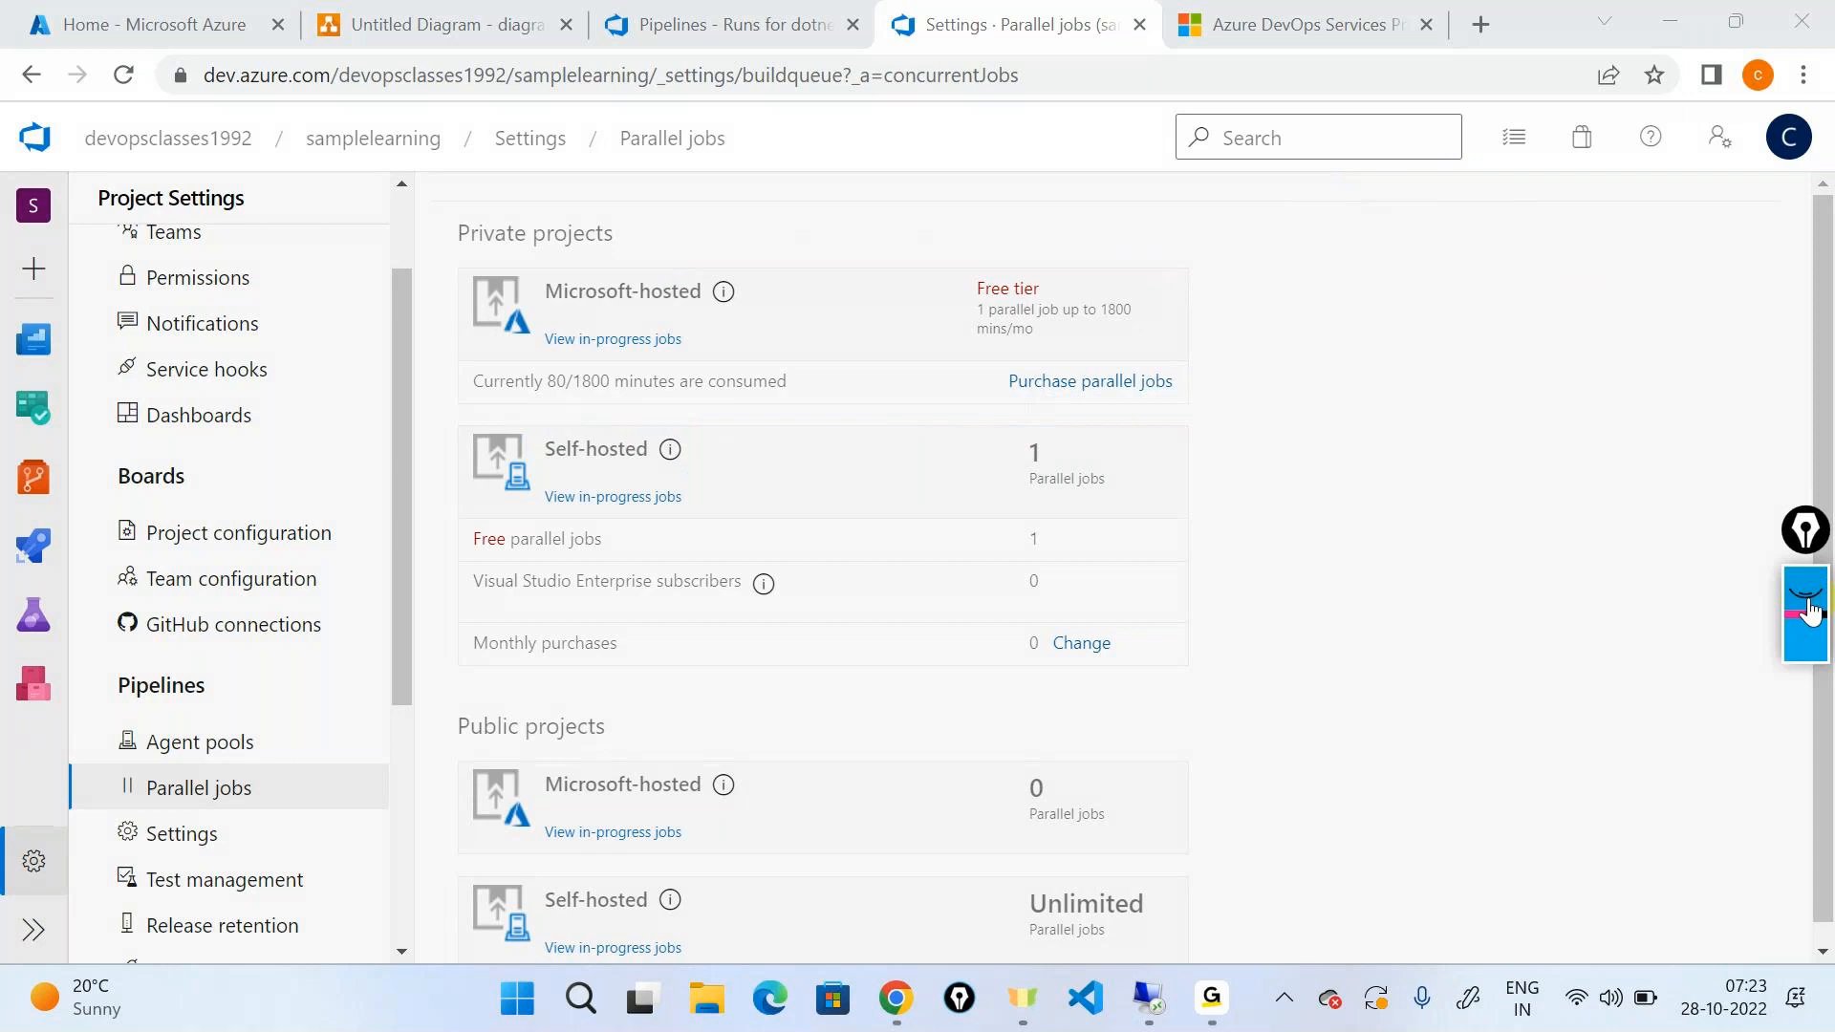
Step: Return to the Azure DevOps pricing page and set the Microsoft-hosted parallel jobs to Free
click(1200, 30)
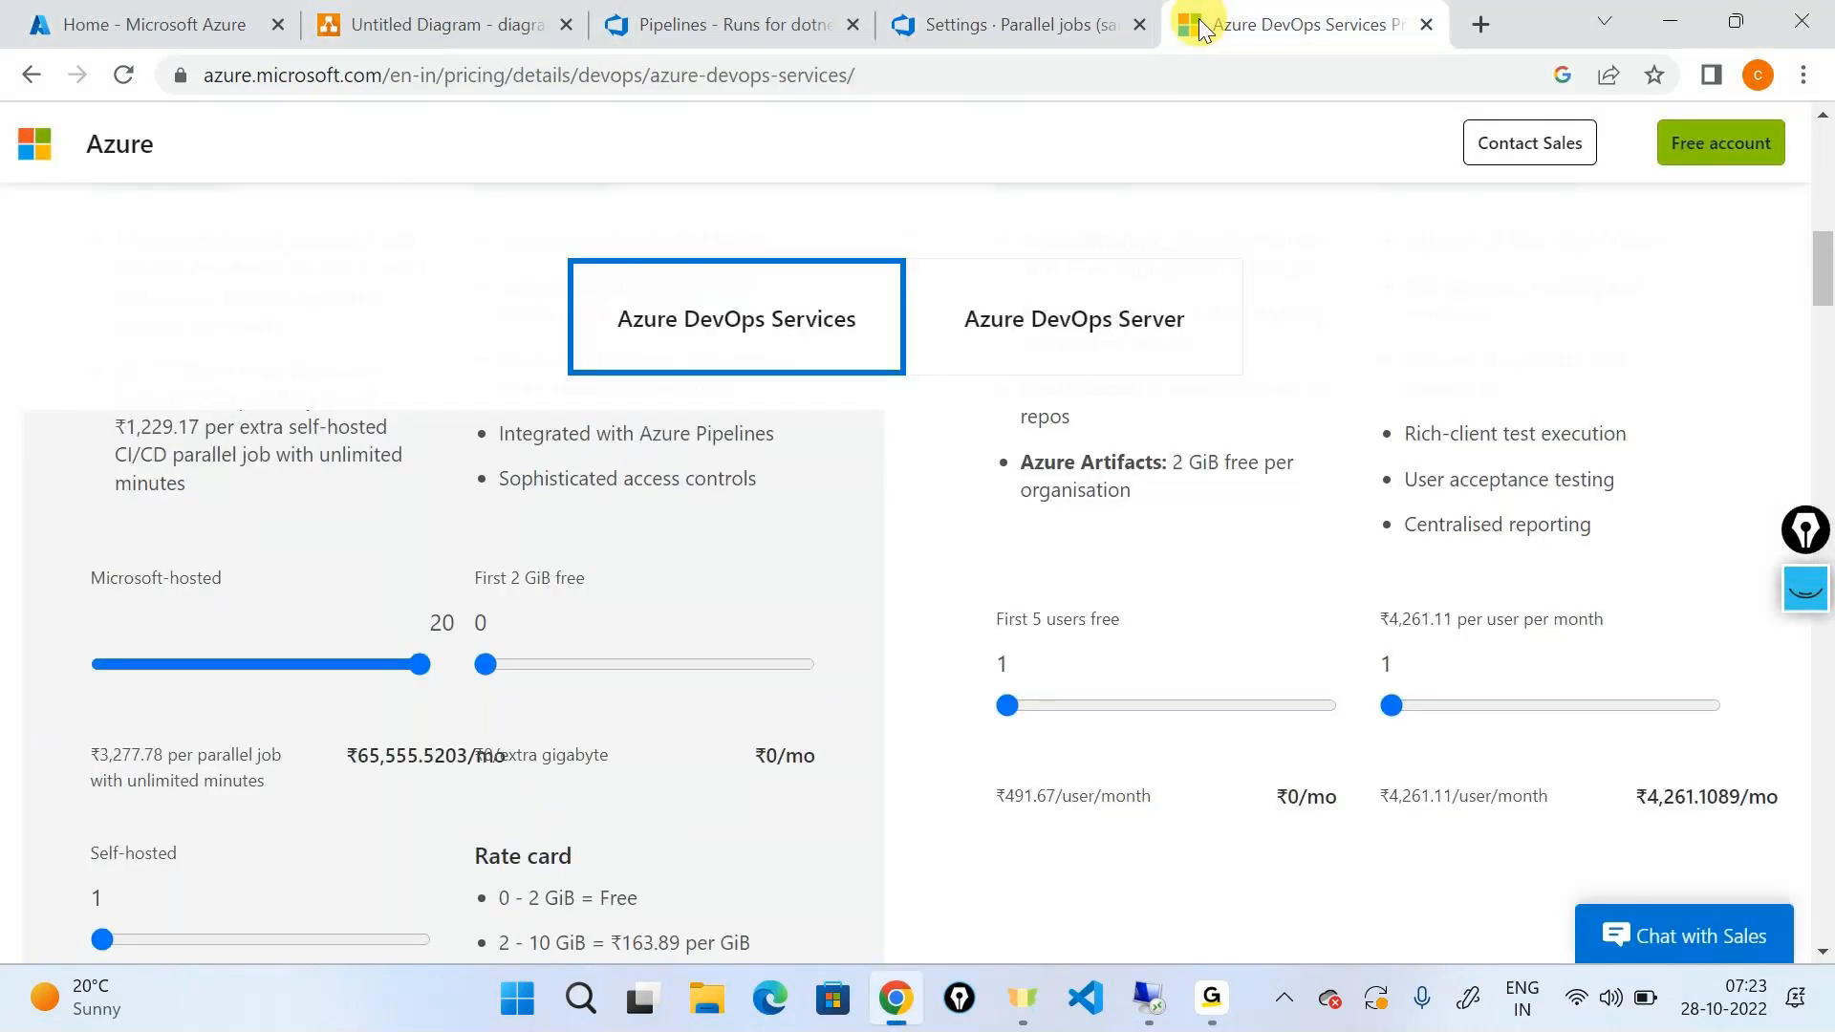
scroll(410, 583, down, 1)
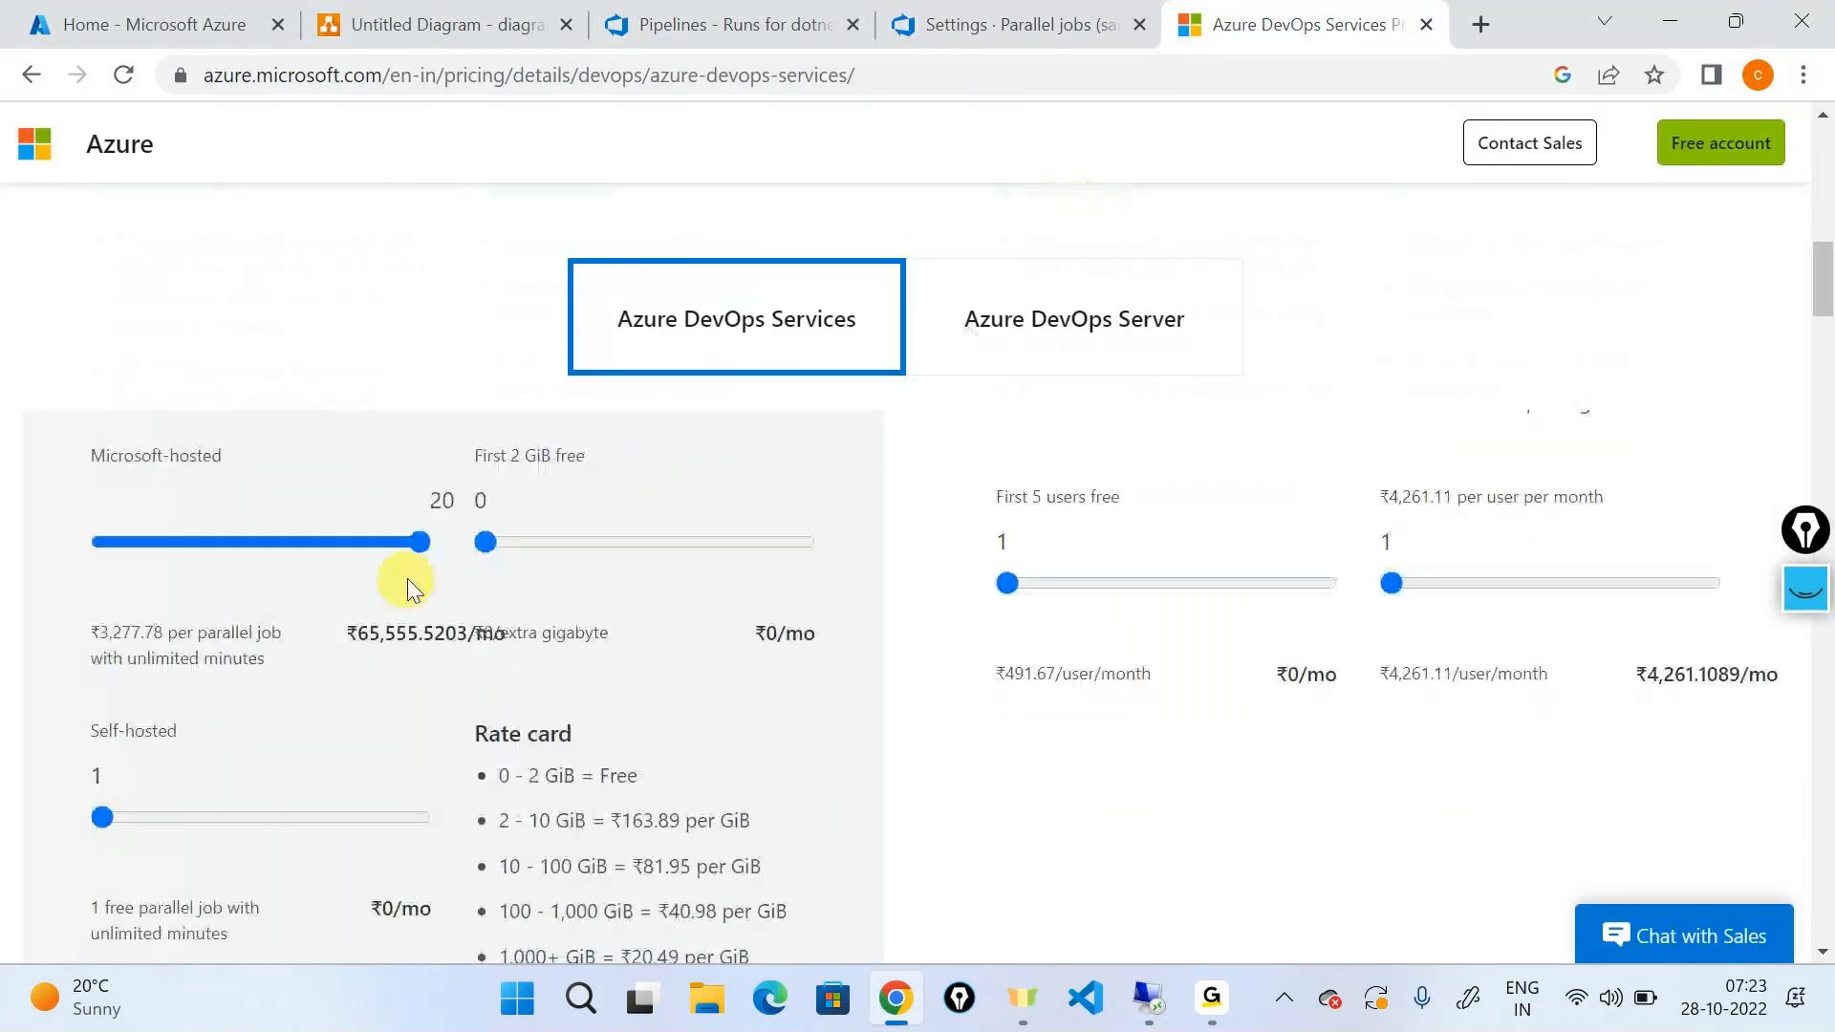
drag(418, 543, 95, 542)
Step: Set the Self-hosted parallel jobs to 20, highlight the resulting monthly price, and clear the highlight
scroll(126, 543, down, 2)
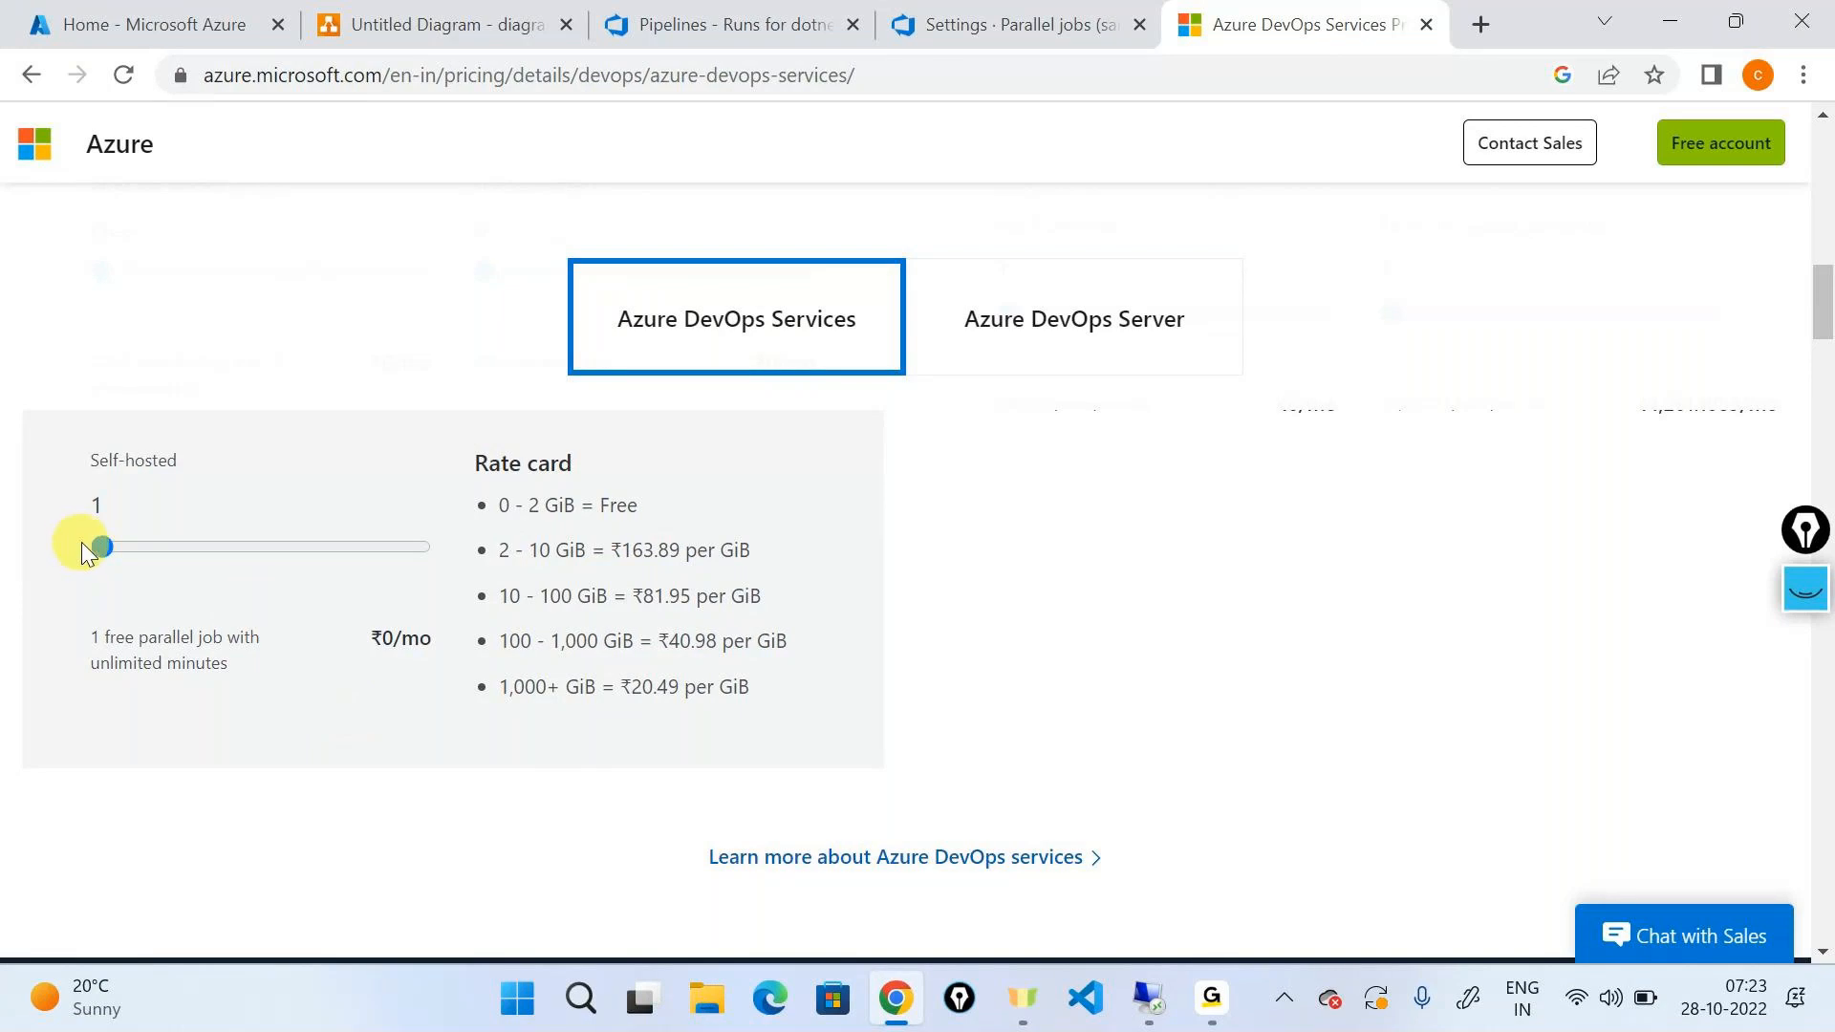
drag(93, 543, 565, 583)
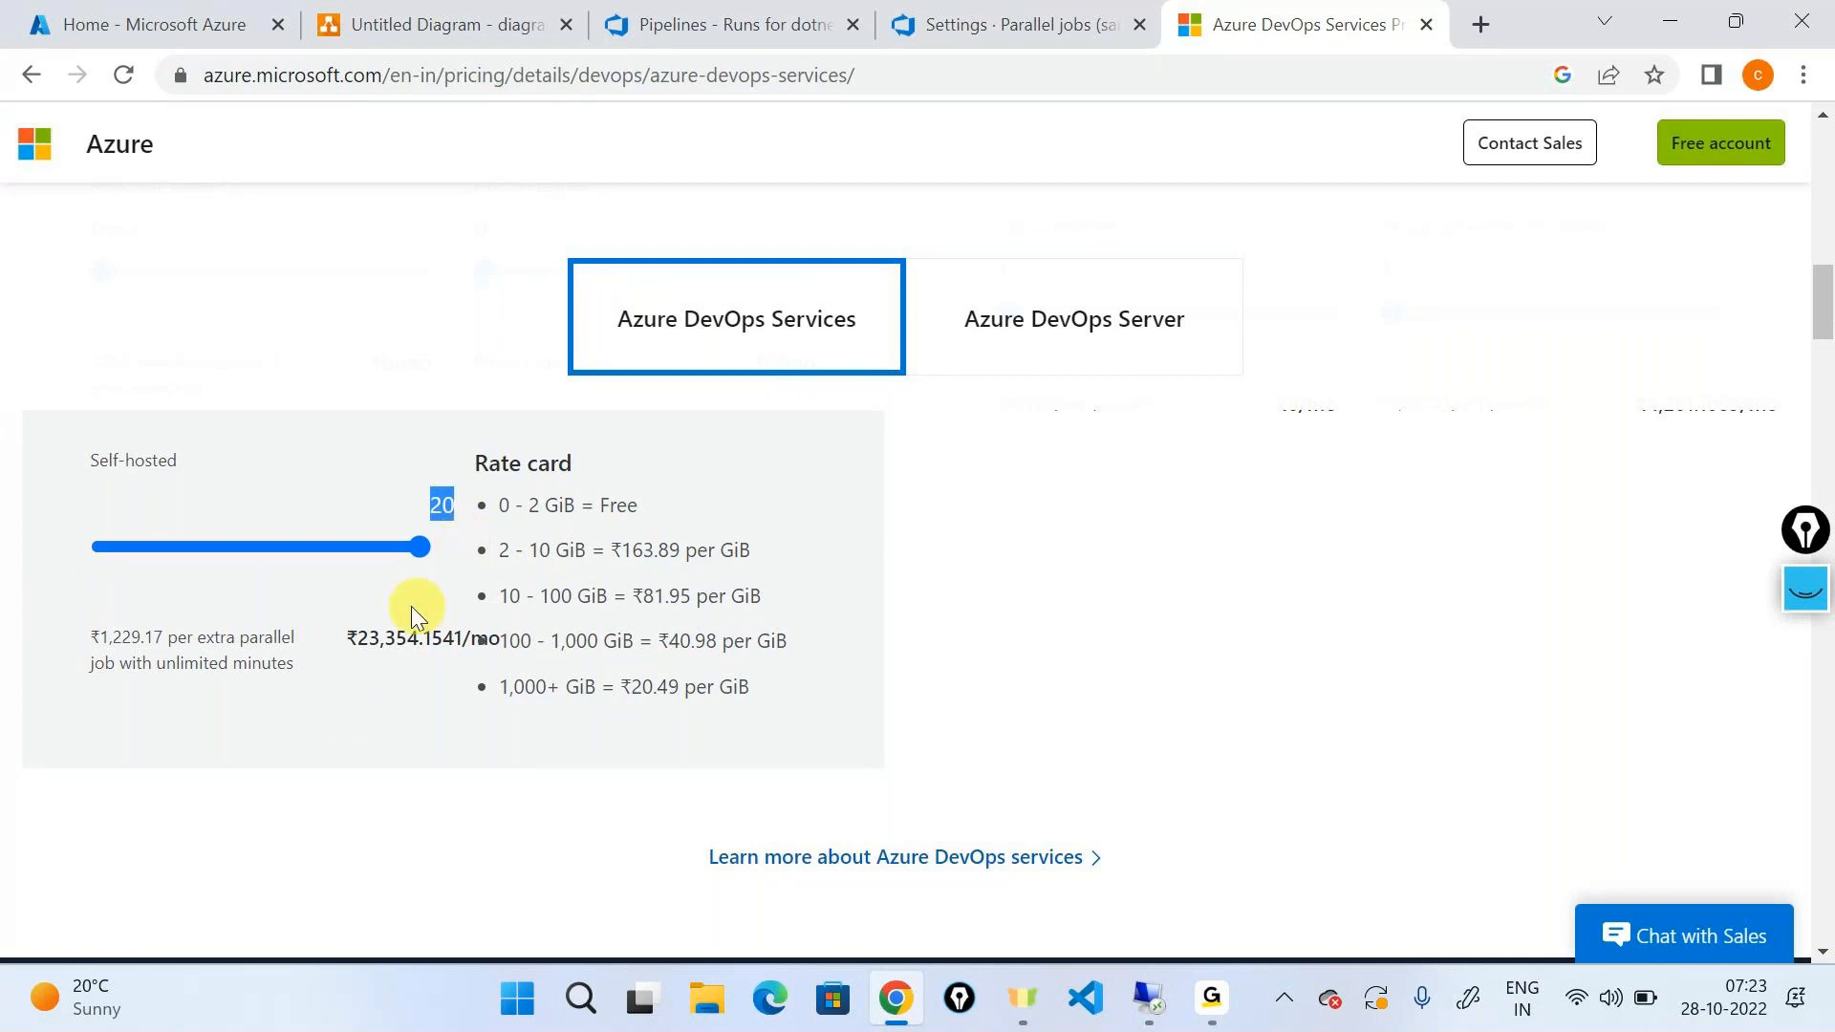
drag(358, 637, 459, 645)
click(424, 674)
scroll(392, 699, up, 3)
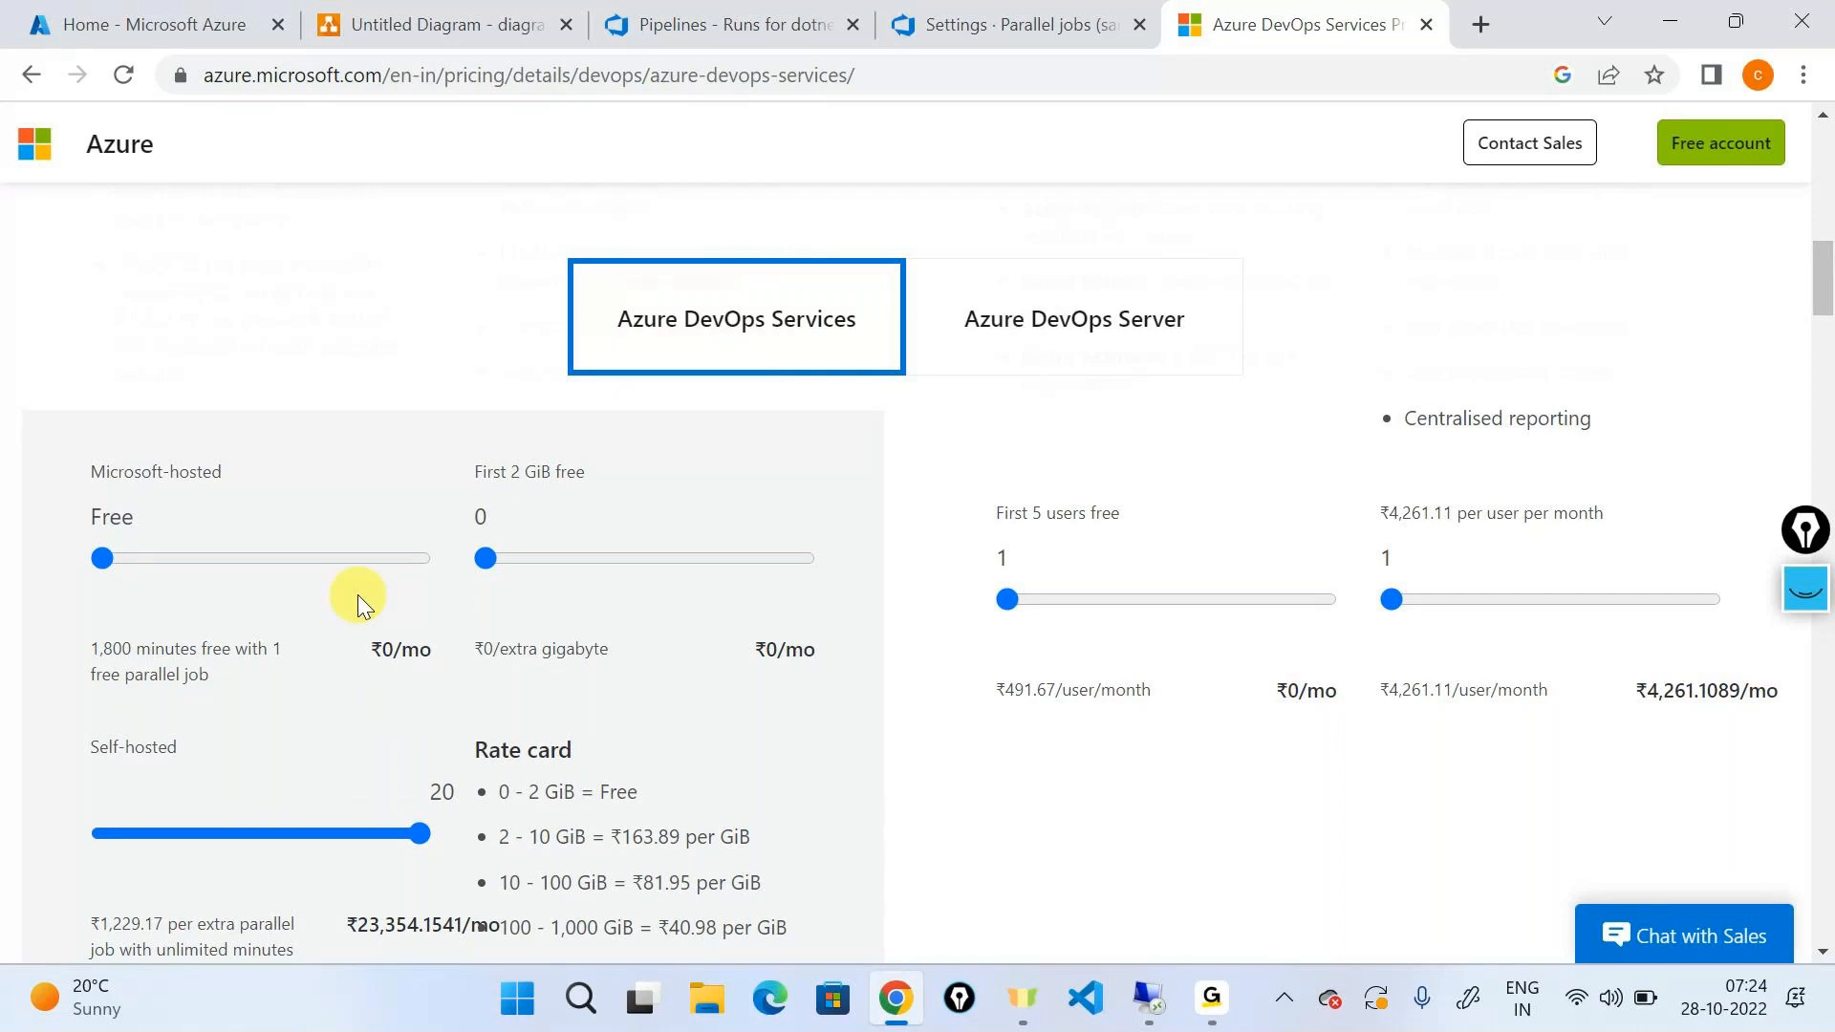
Step: In the diagrams.net pipeline diagram, add the text label "SELF Hosted" above the pipeline rocket icon
click(430, 24)
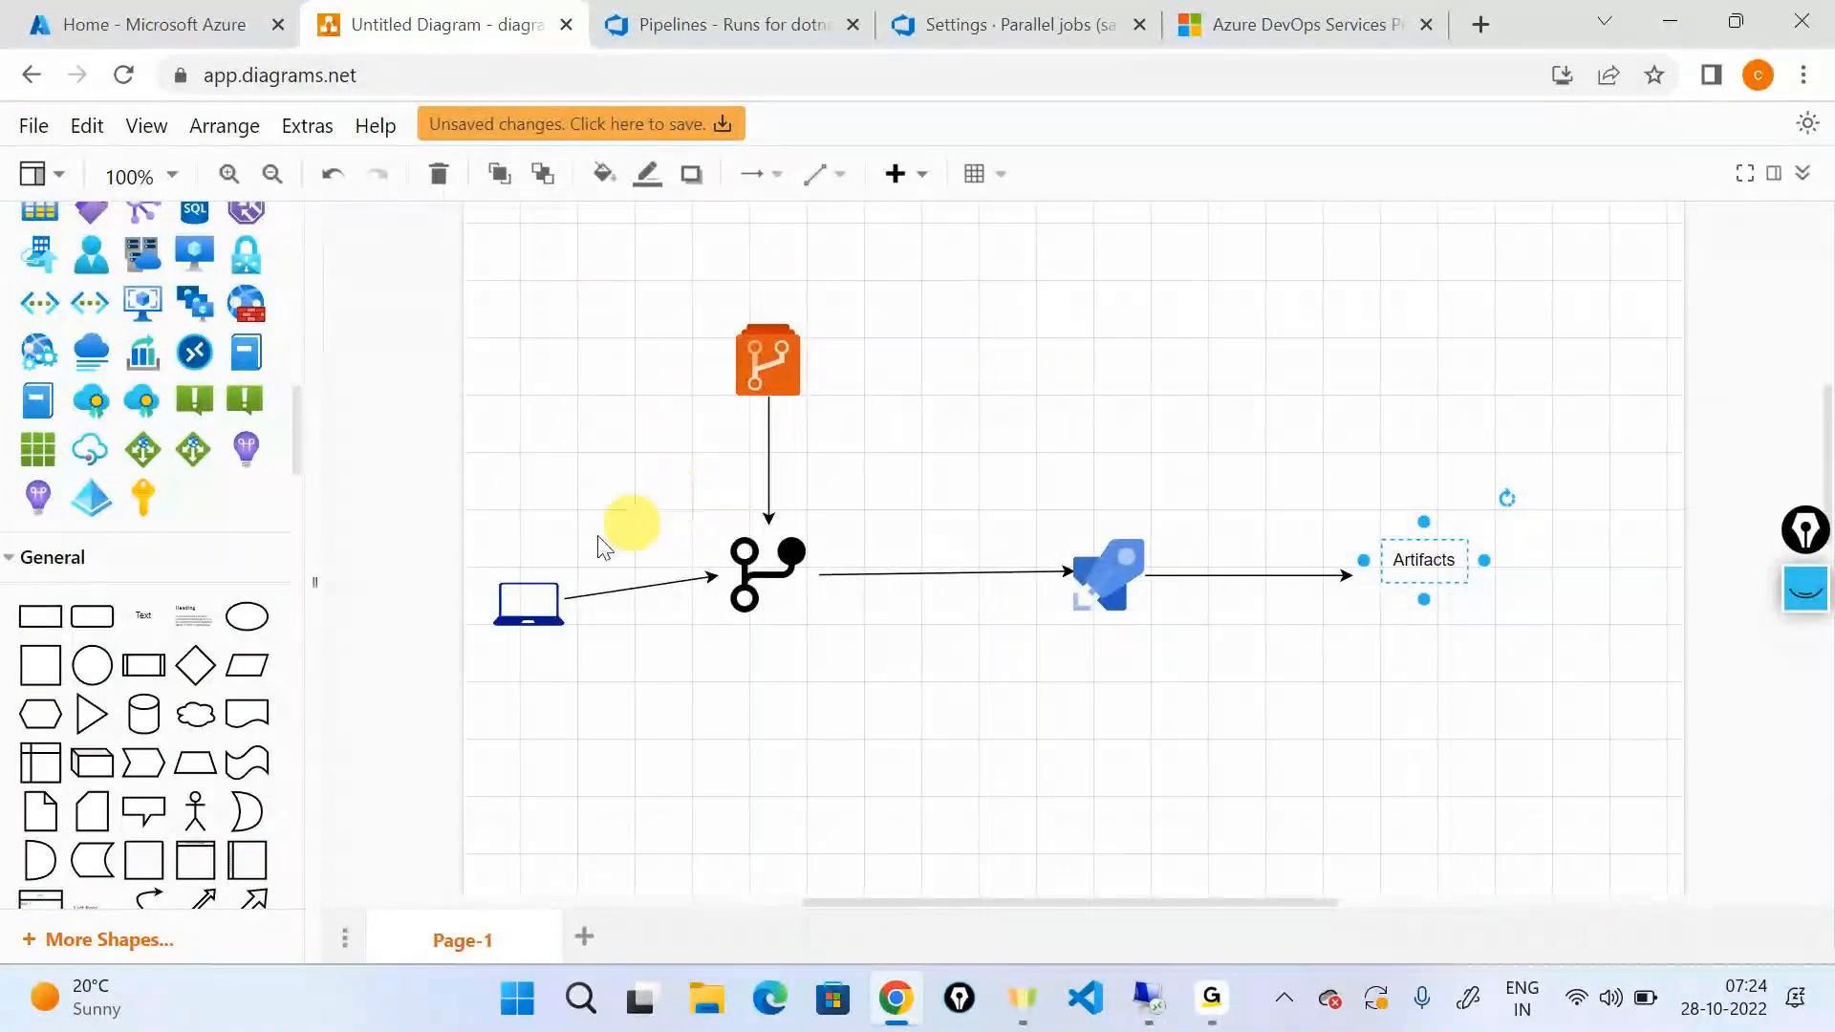
drag(139, 610, 1074, 342)
double_click(1075, 342)
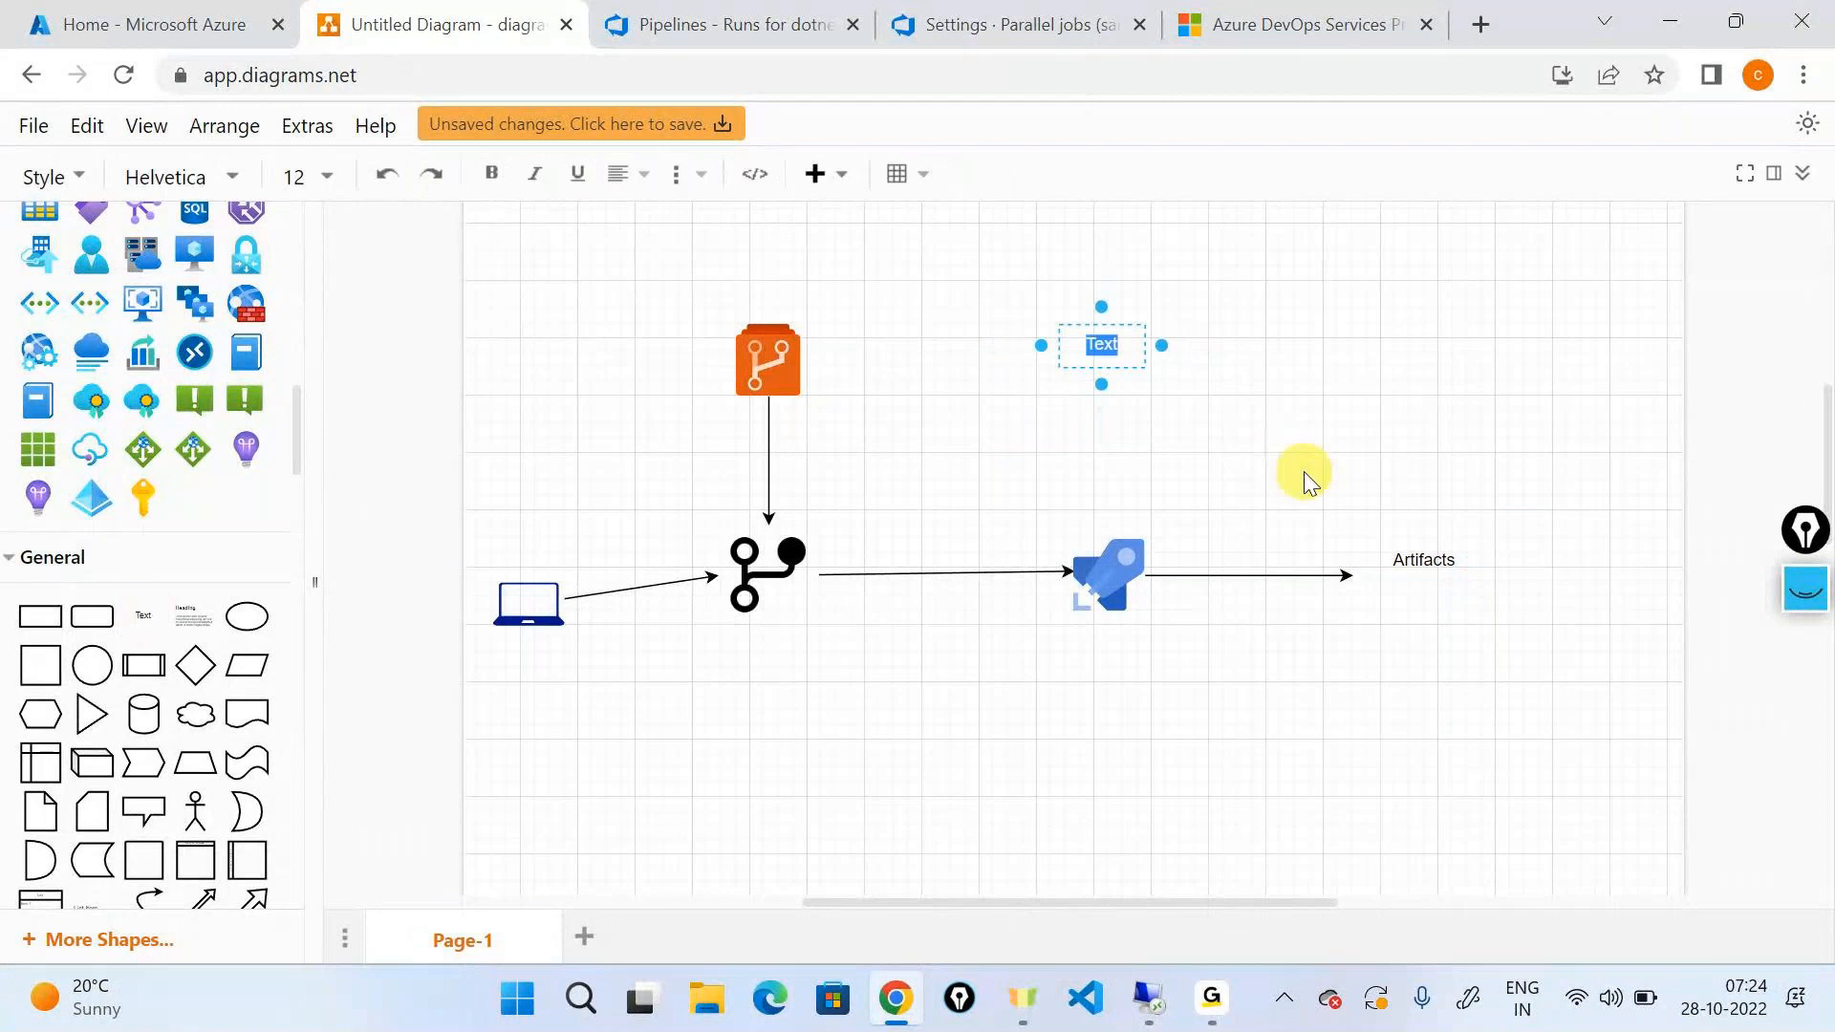
text(SELF Hosted)
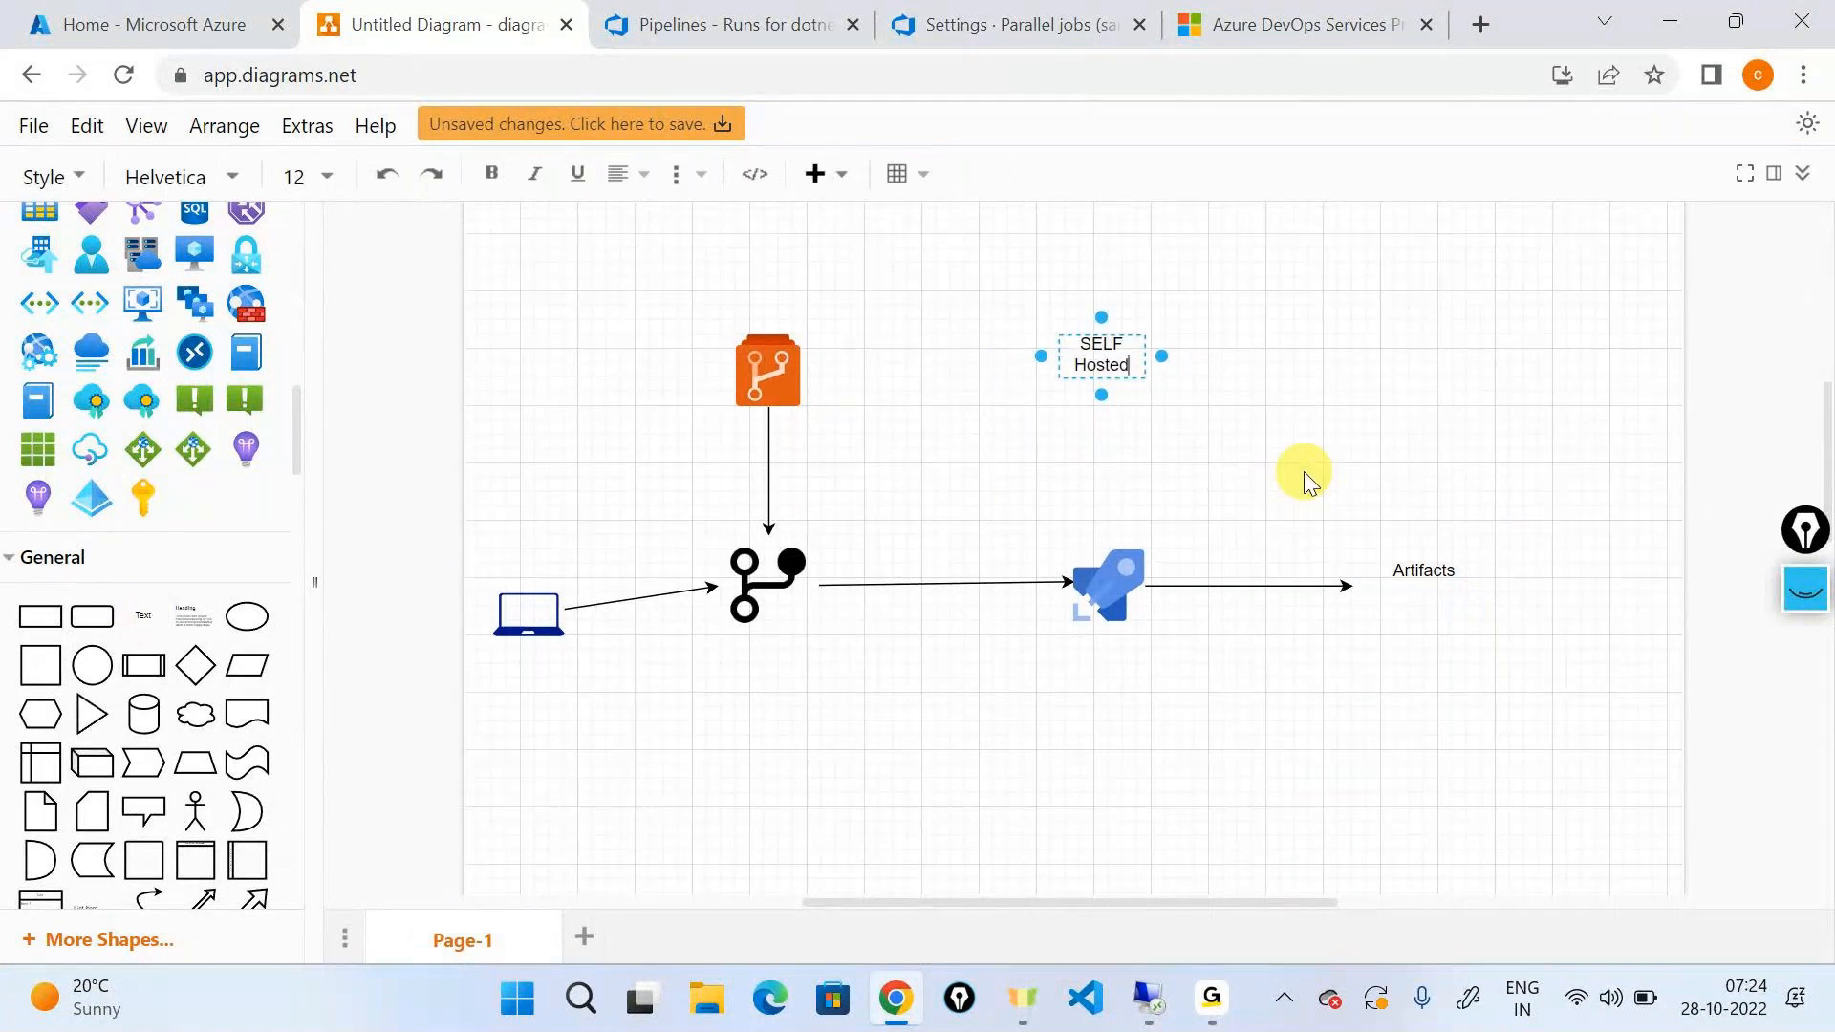
click(1303, 472)
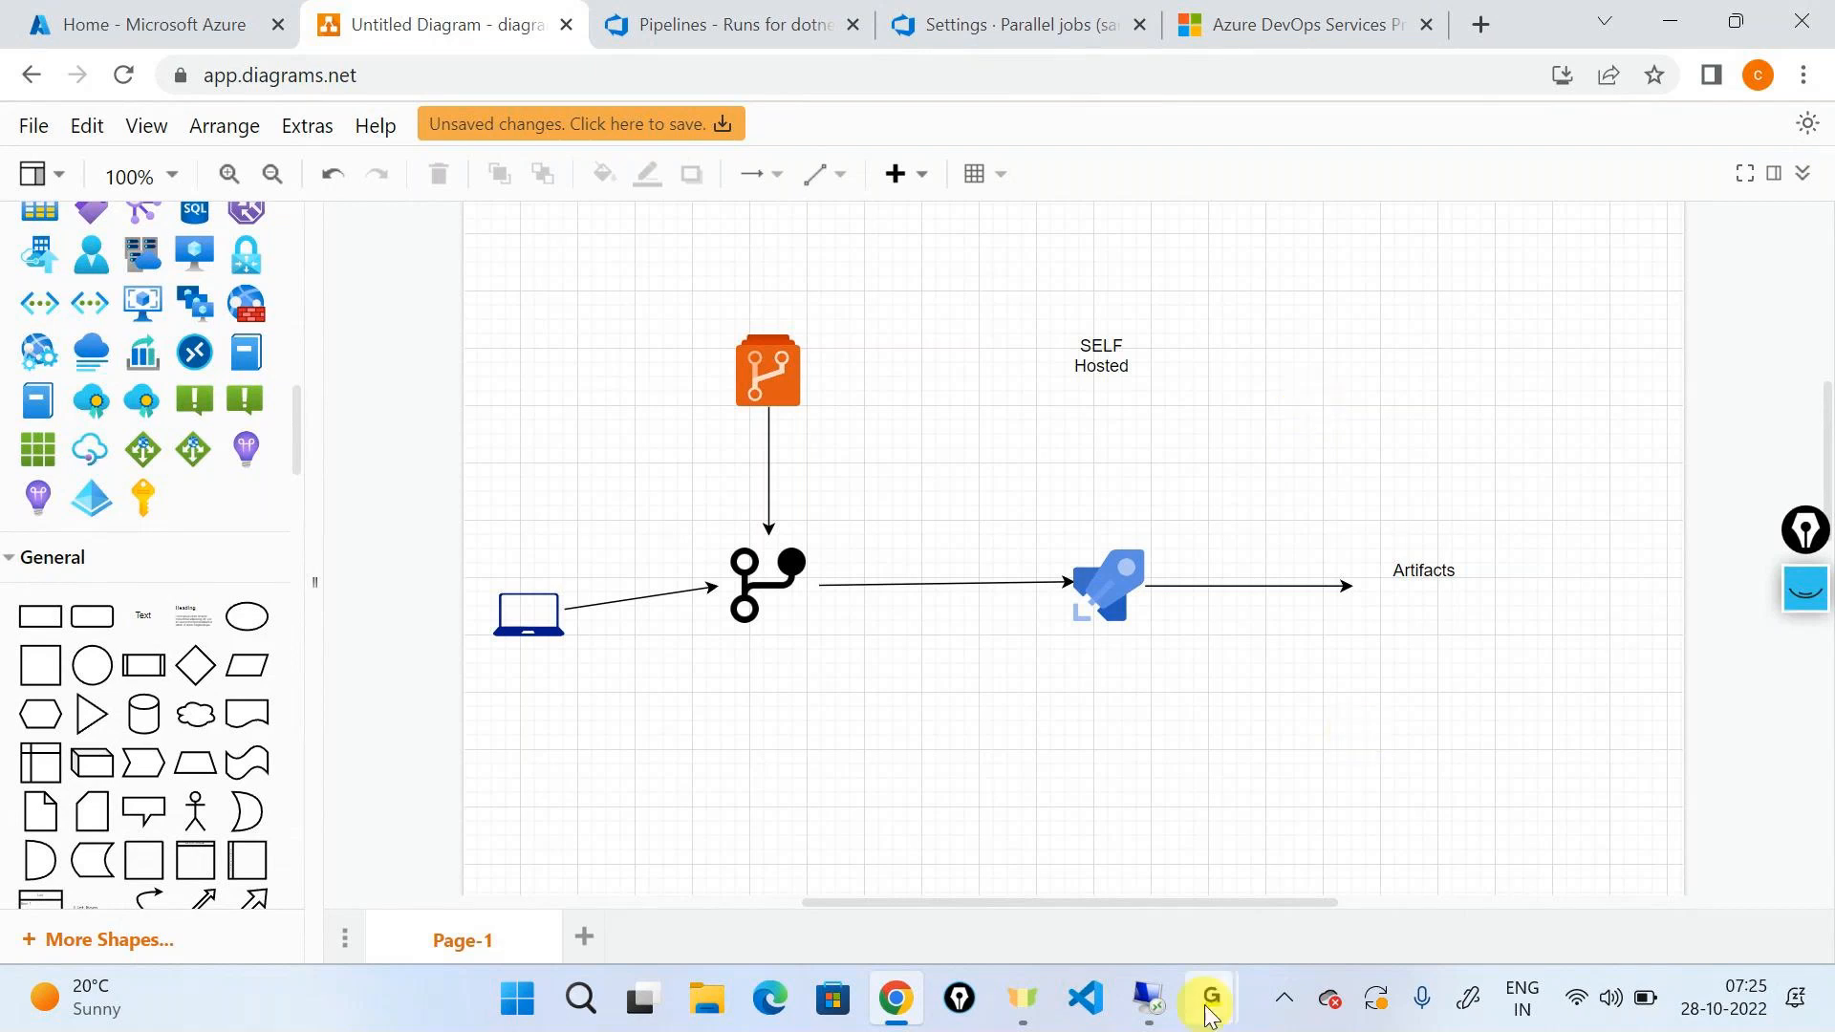
mouse_move(1209, 1013)
click(1229, 936)
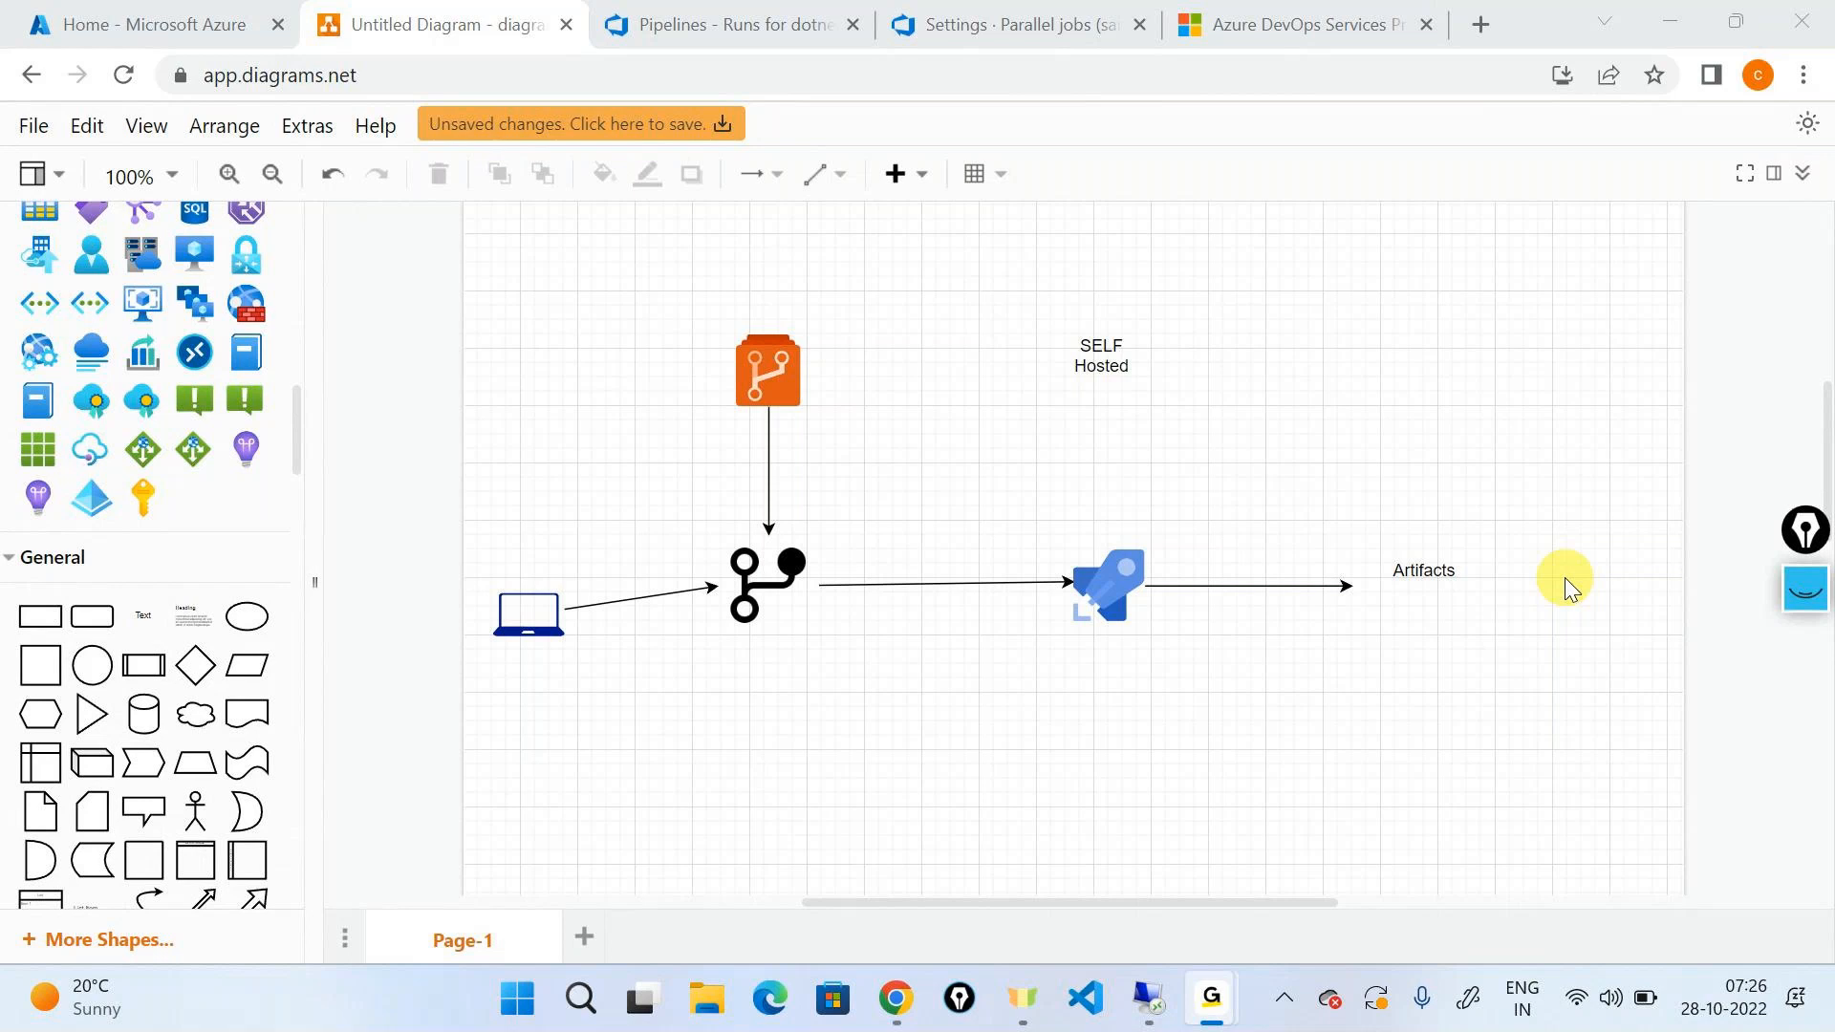
click(1663, 24)
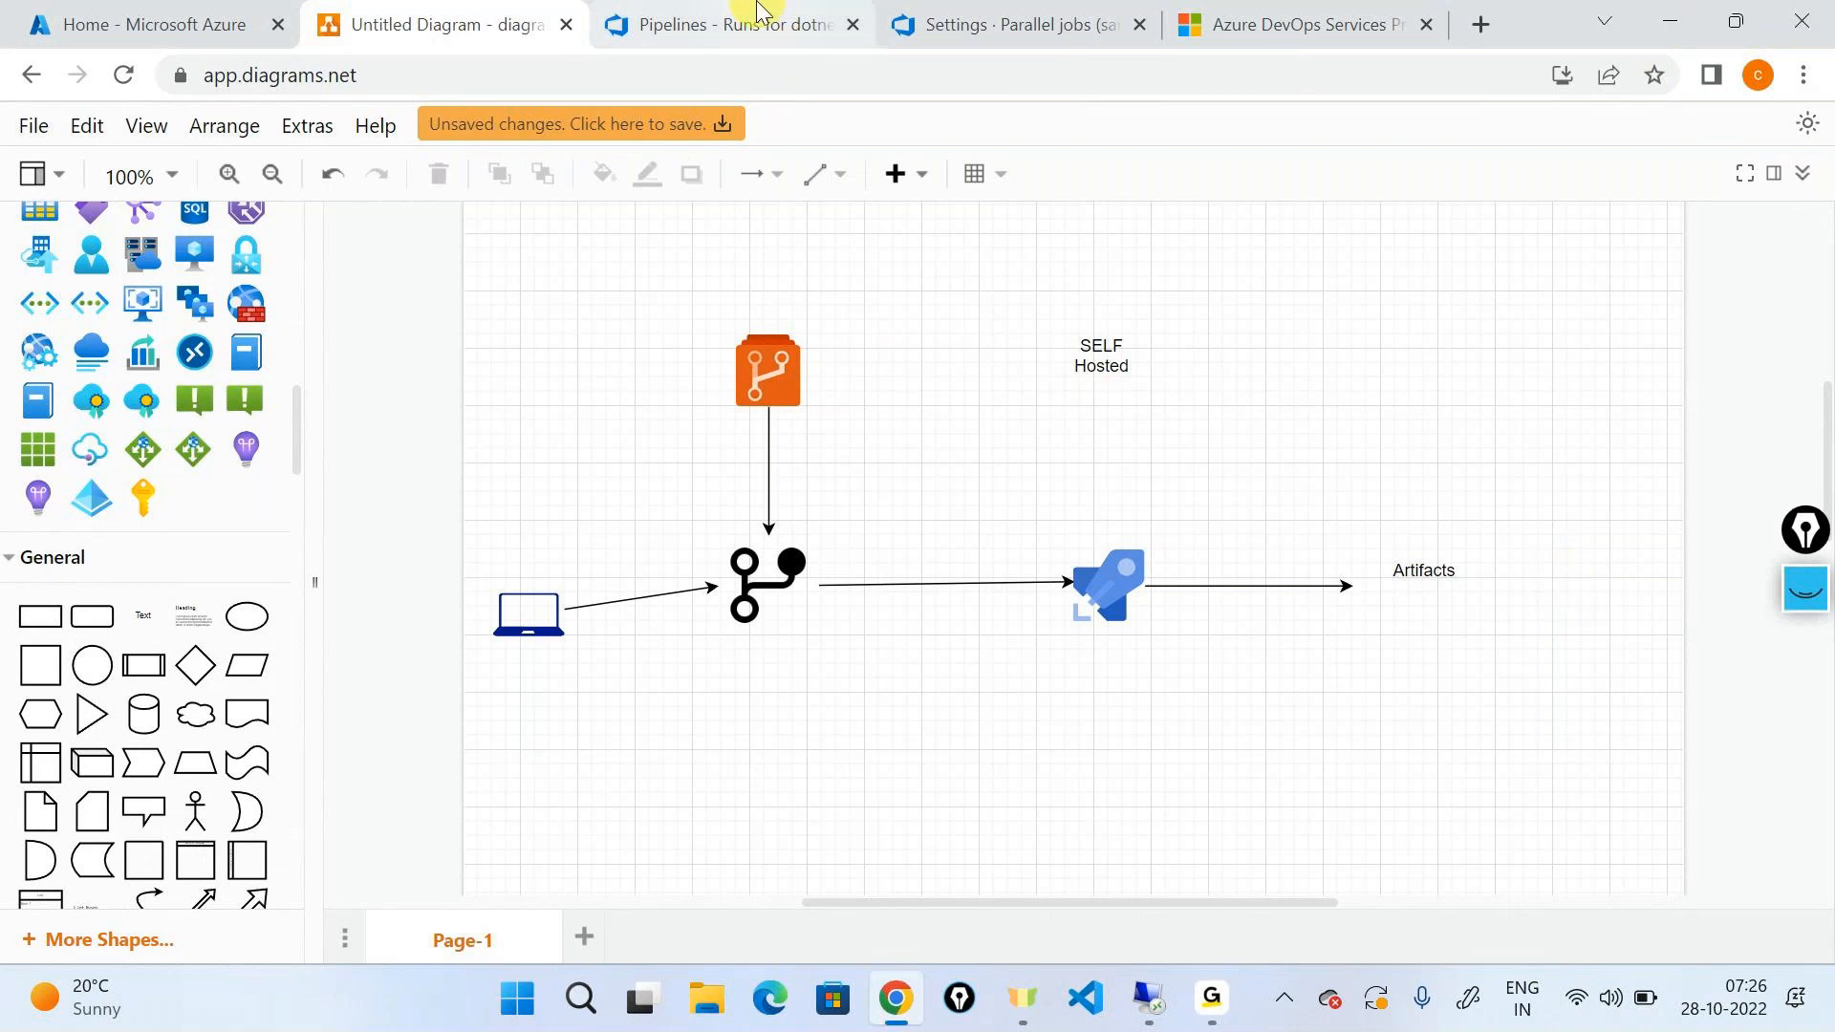
Step: On the parallel jobs settings page, write a circled "IaaS" in ink with an arrow pointing to the private Self-hosted job count
click(989, 14)
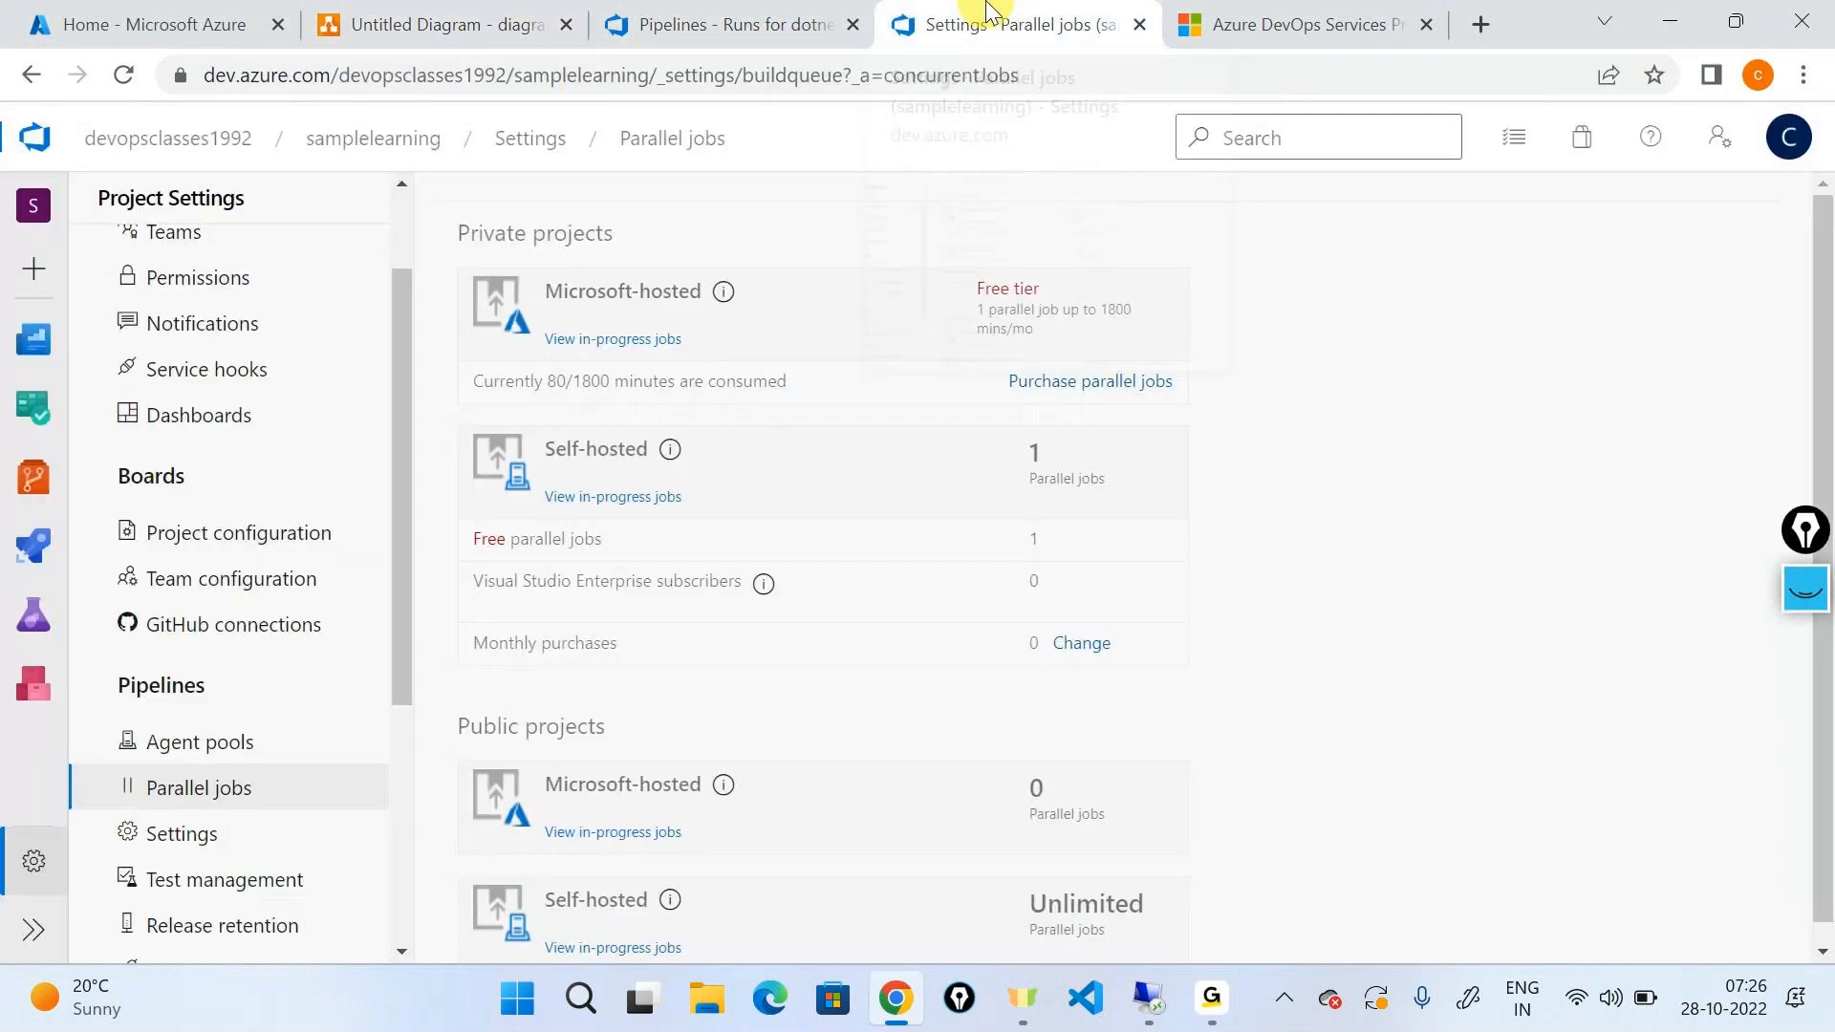
click(1808, 602)
click(1812, 617)
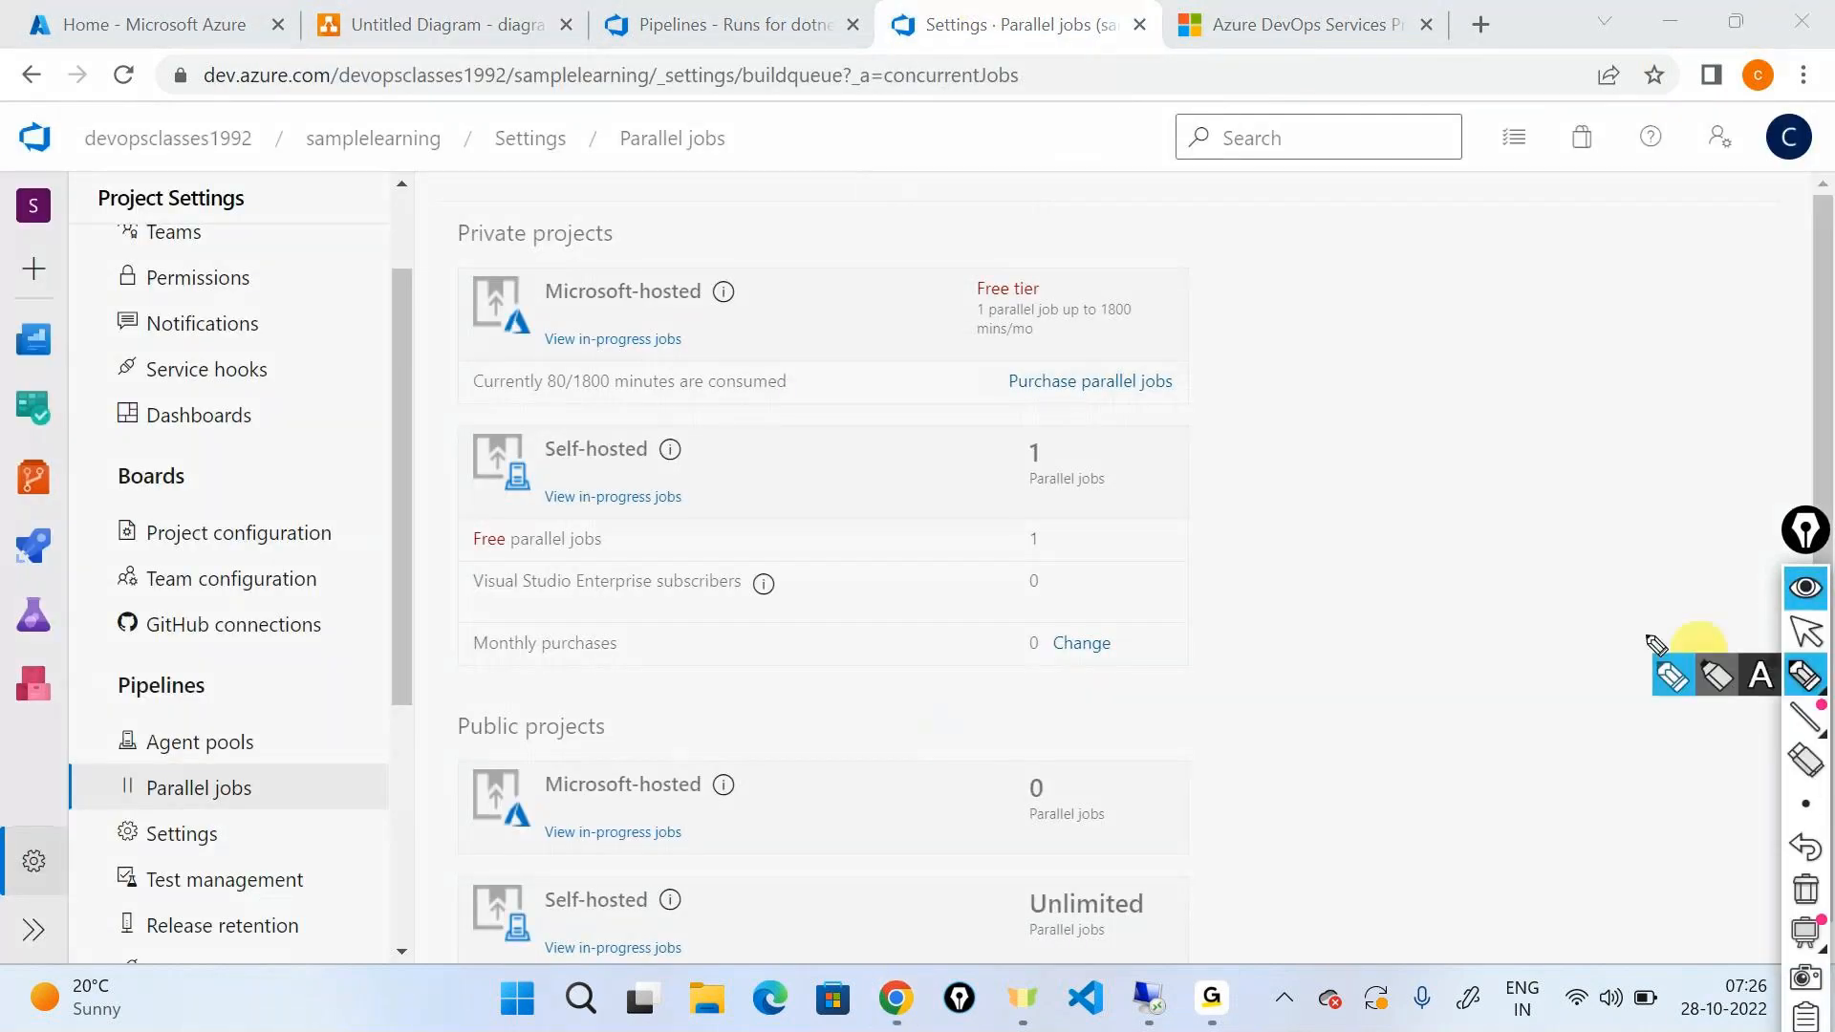
drag(1314, 409, 1168, 480)
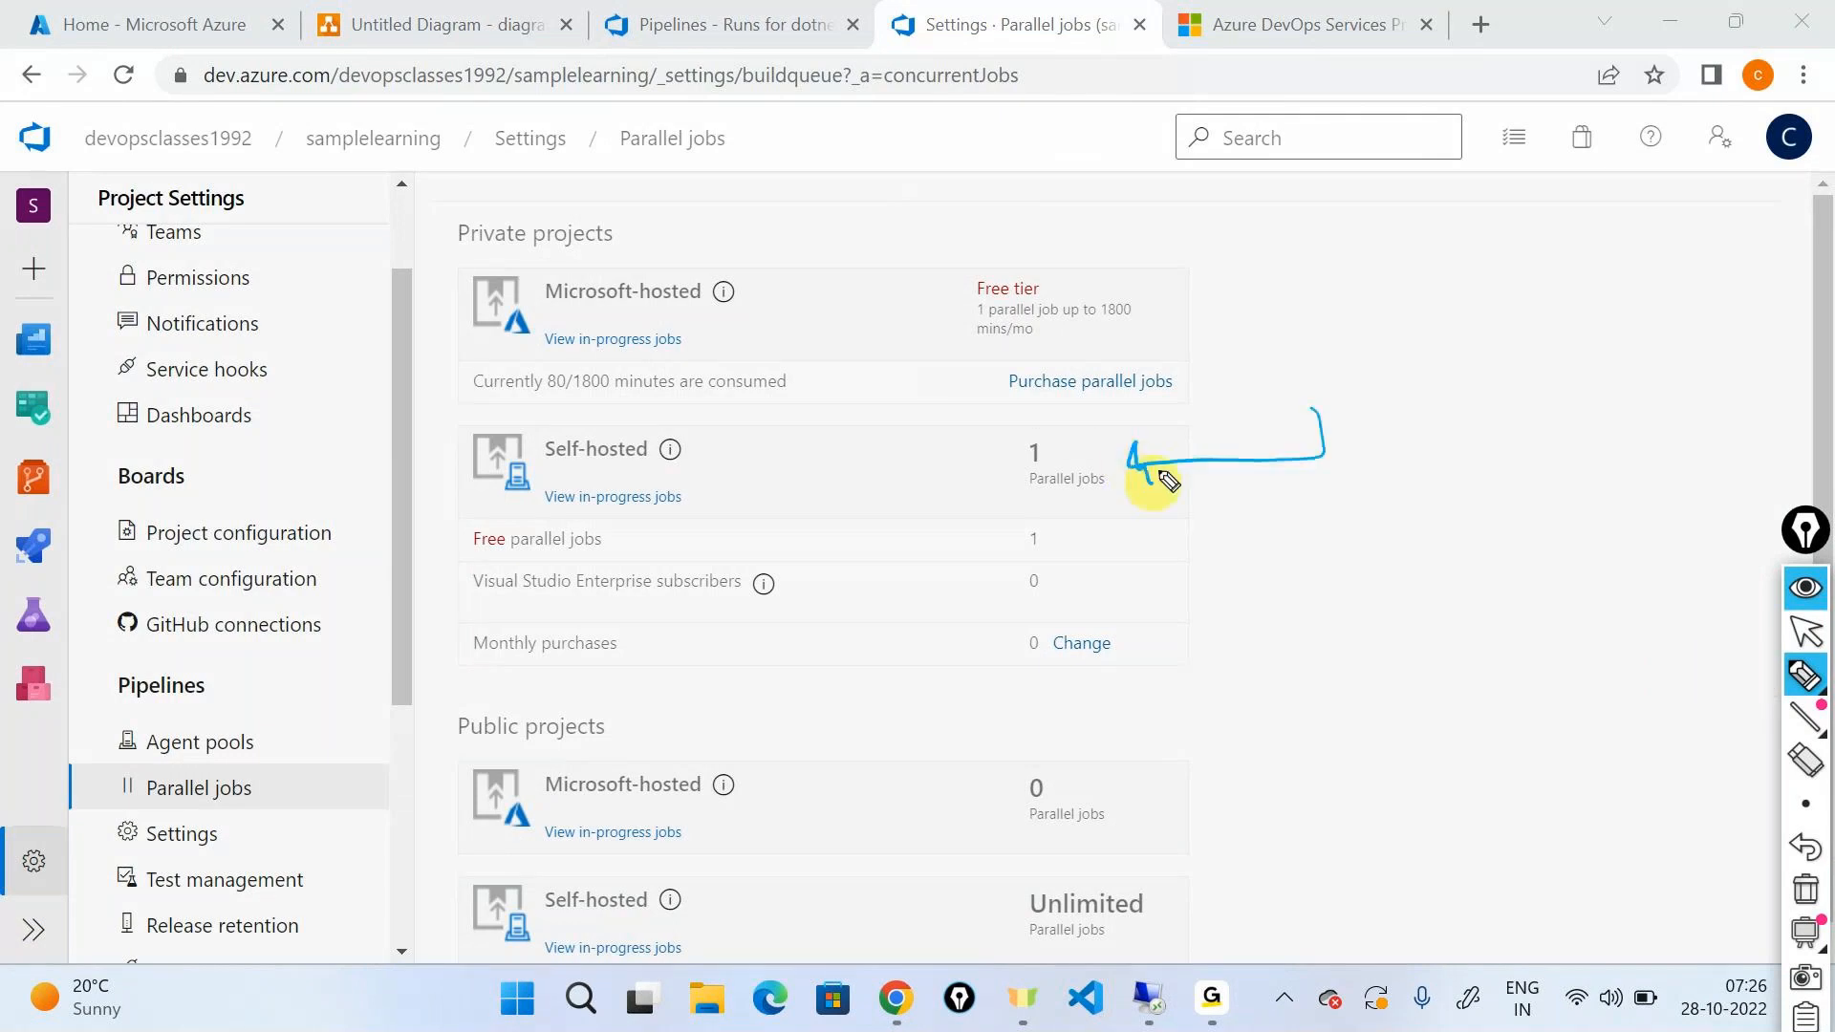
drag(1350, 421, 1358, 476)
mouse_move(1383, 448)
mouse_down()
mouse_move(1420, 462)
mouse_move(1442, 421)
mouse_move(1439, 457)
mouse_up()
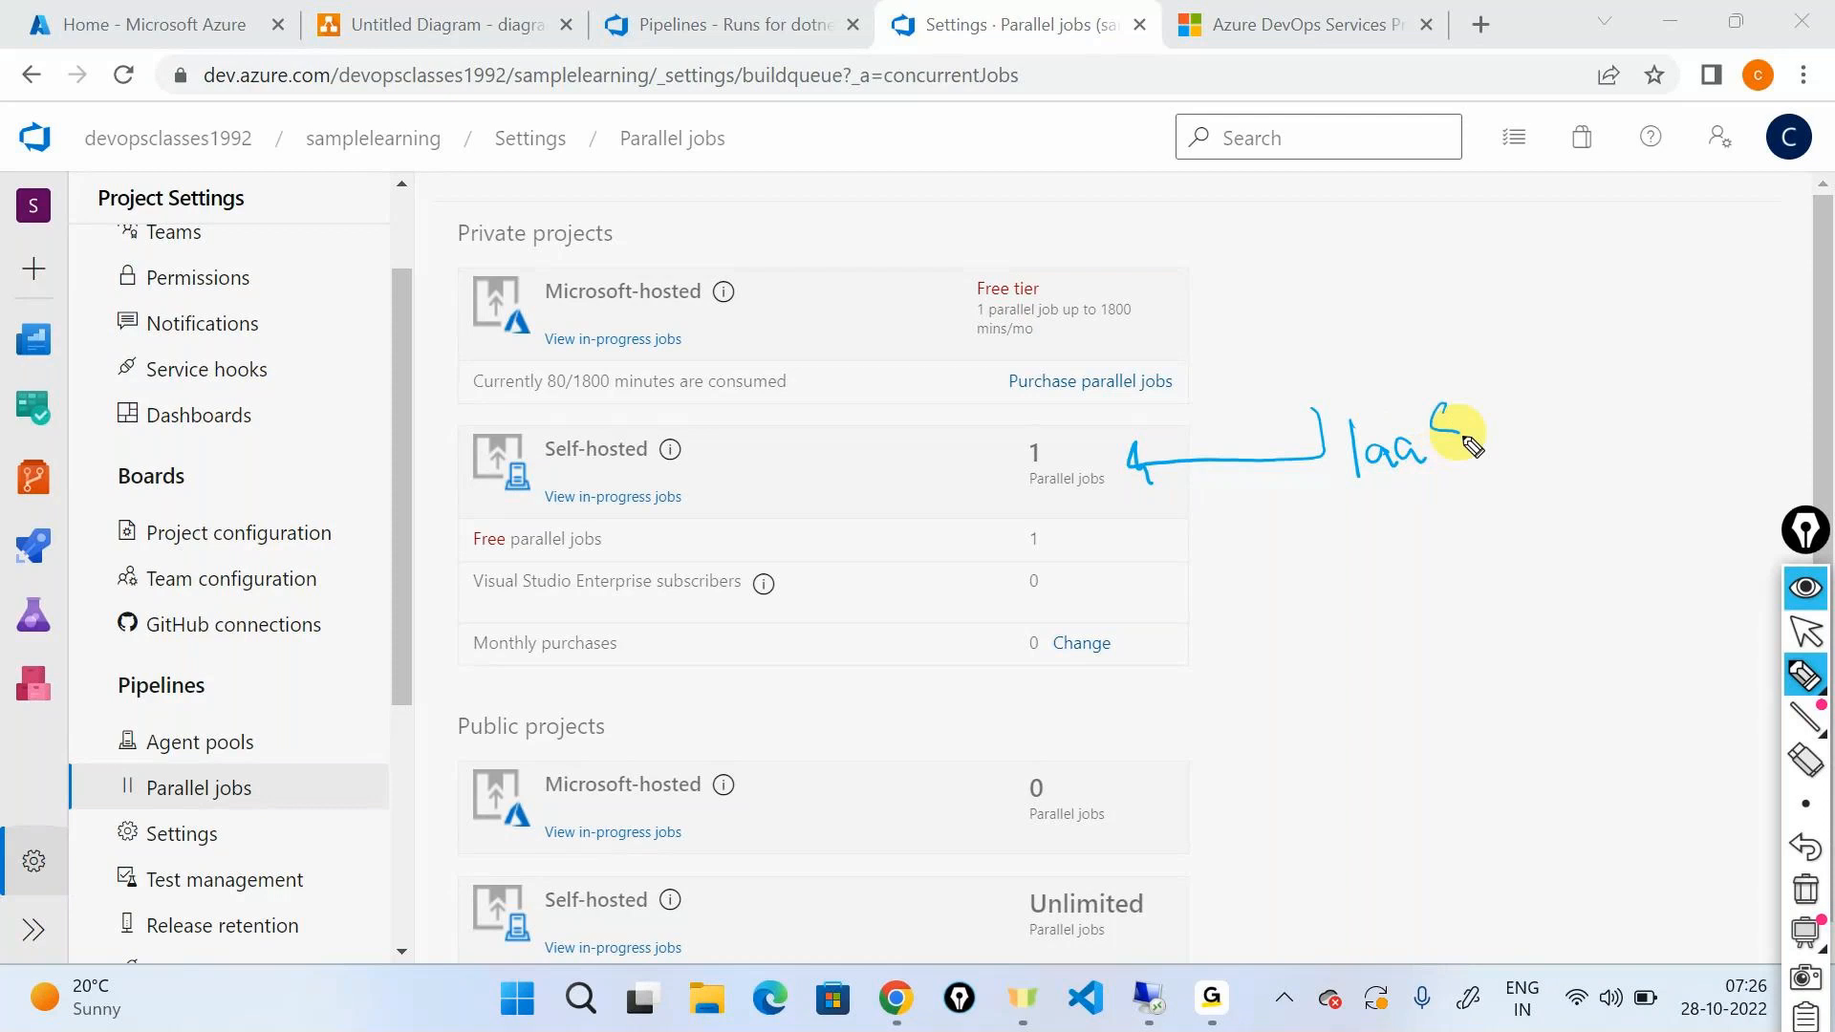
drag(1481, 368, 1391, 346)
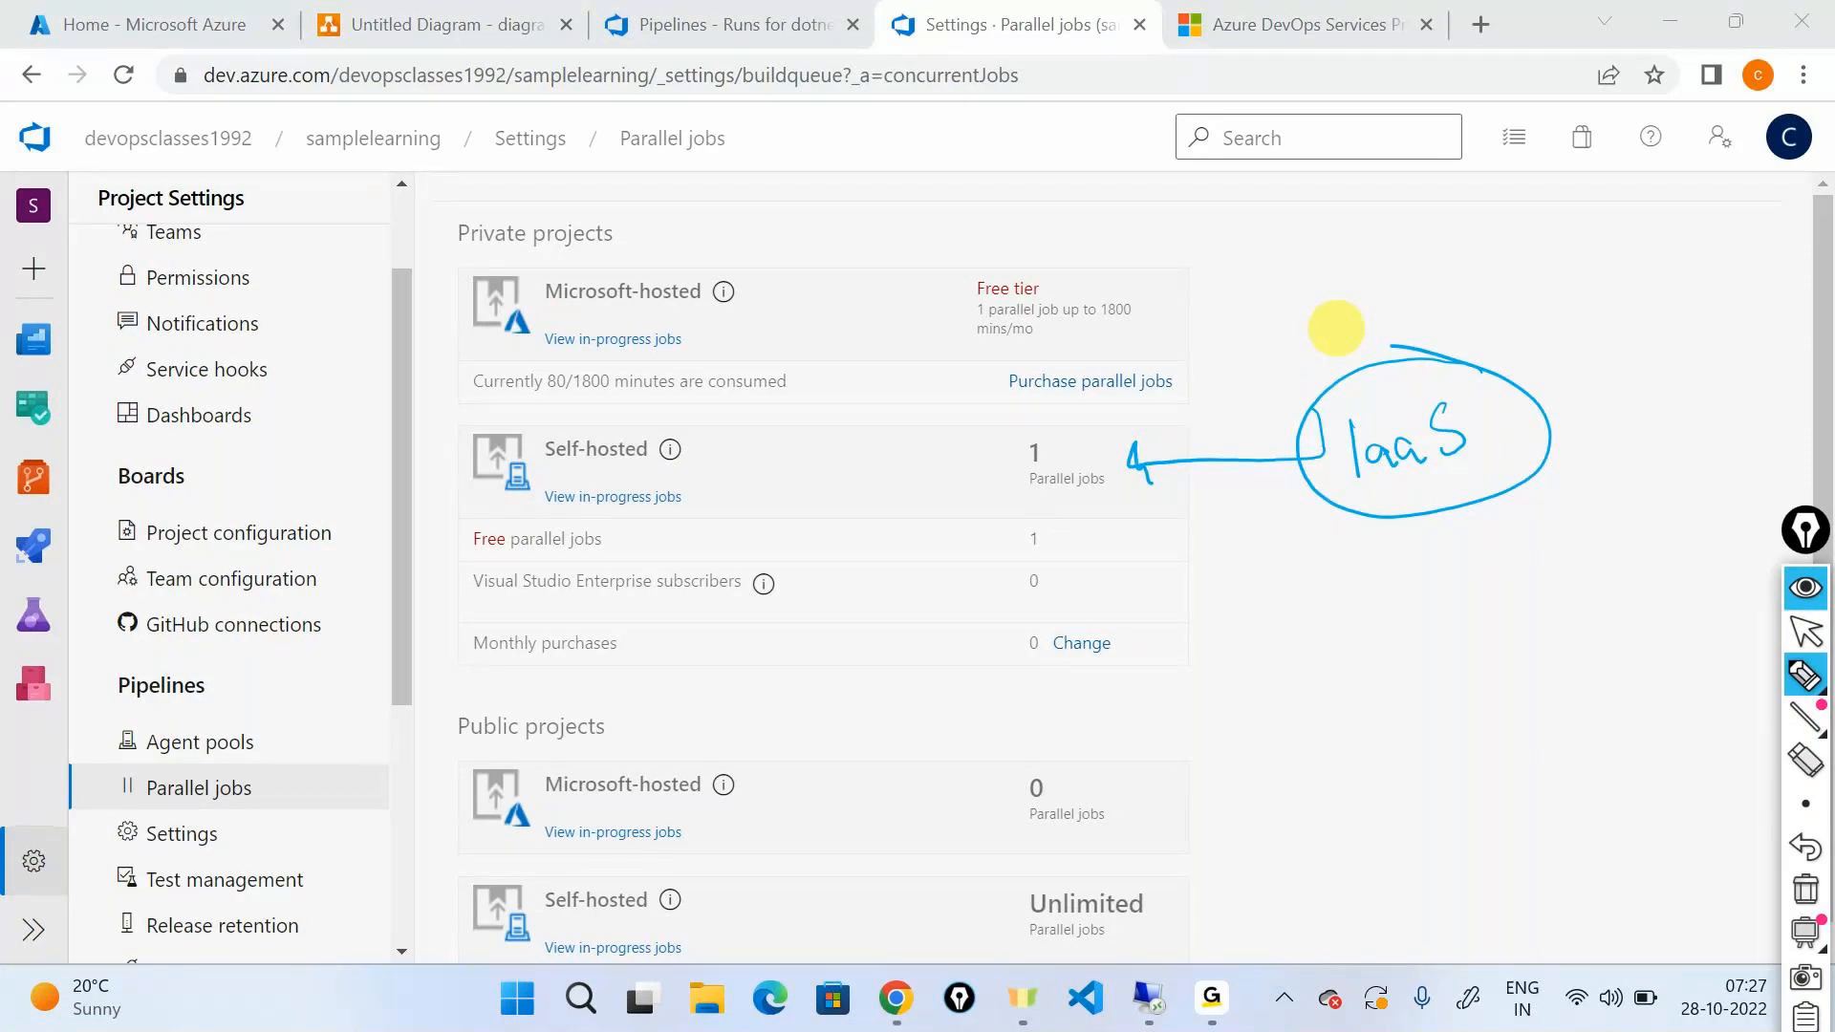
Step: Draw a circled monitor labelled "VM" below "IaaS" and point arrows at it from the handwritten words "Maintain" and "price"
mouse_move(1372, 638)
mouse_down()
mouse_move(1369, 554)
mouse_move(1405, 549)
mouse_move(1469, 595)
mouse_move(1436, 659)
mouse_up()
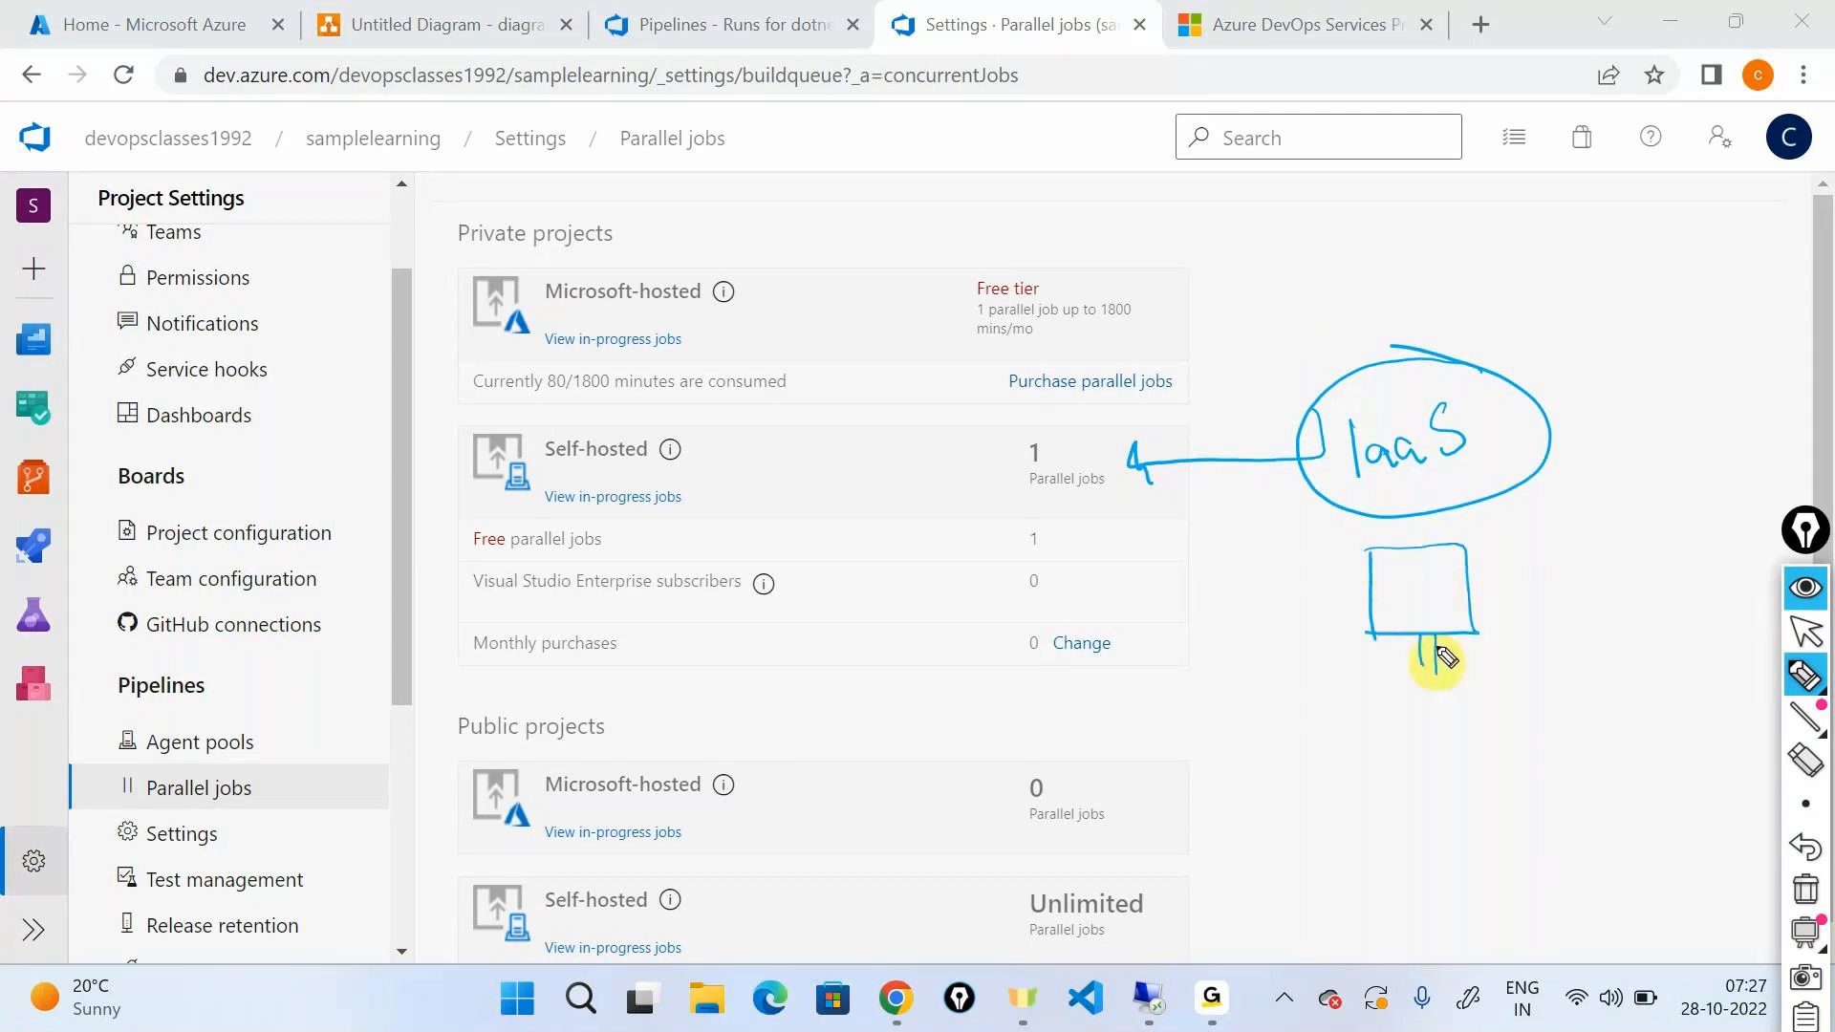
mouse_move(1458, 532)
mouse_down()
mouse_move(1393, 532)
mouse_move(1460, 585)
mouse_up()
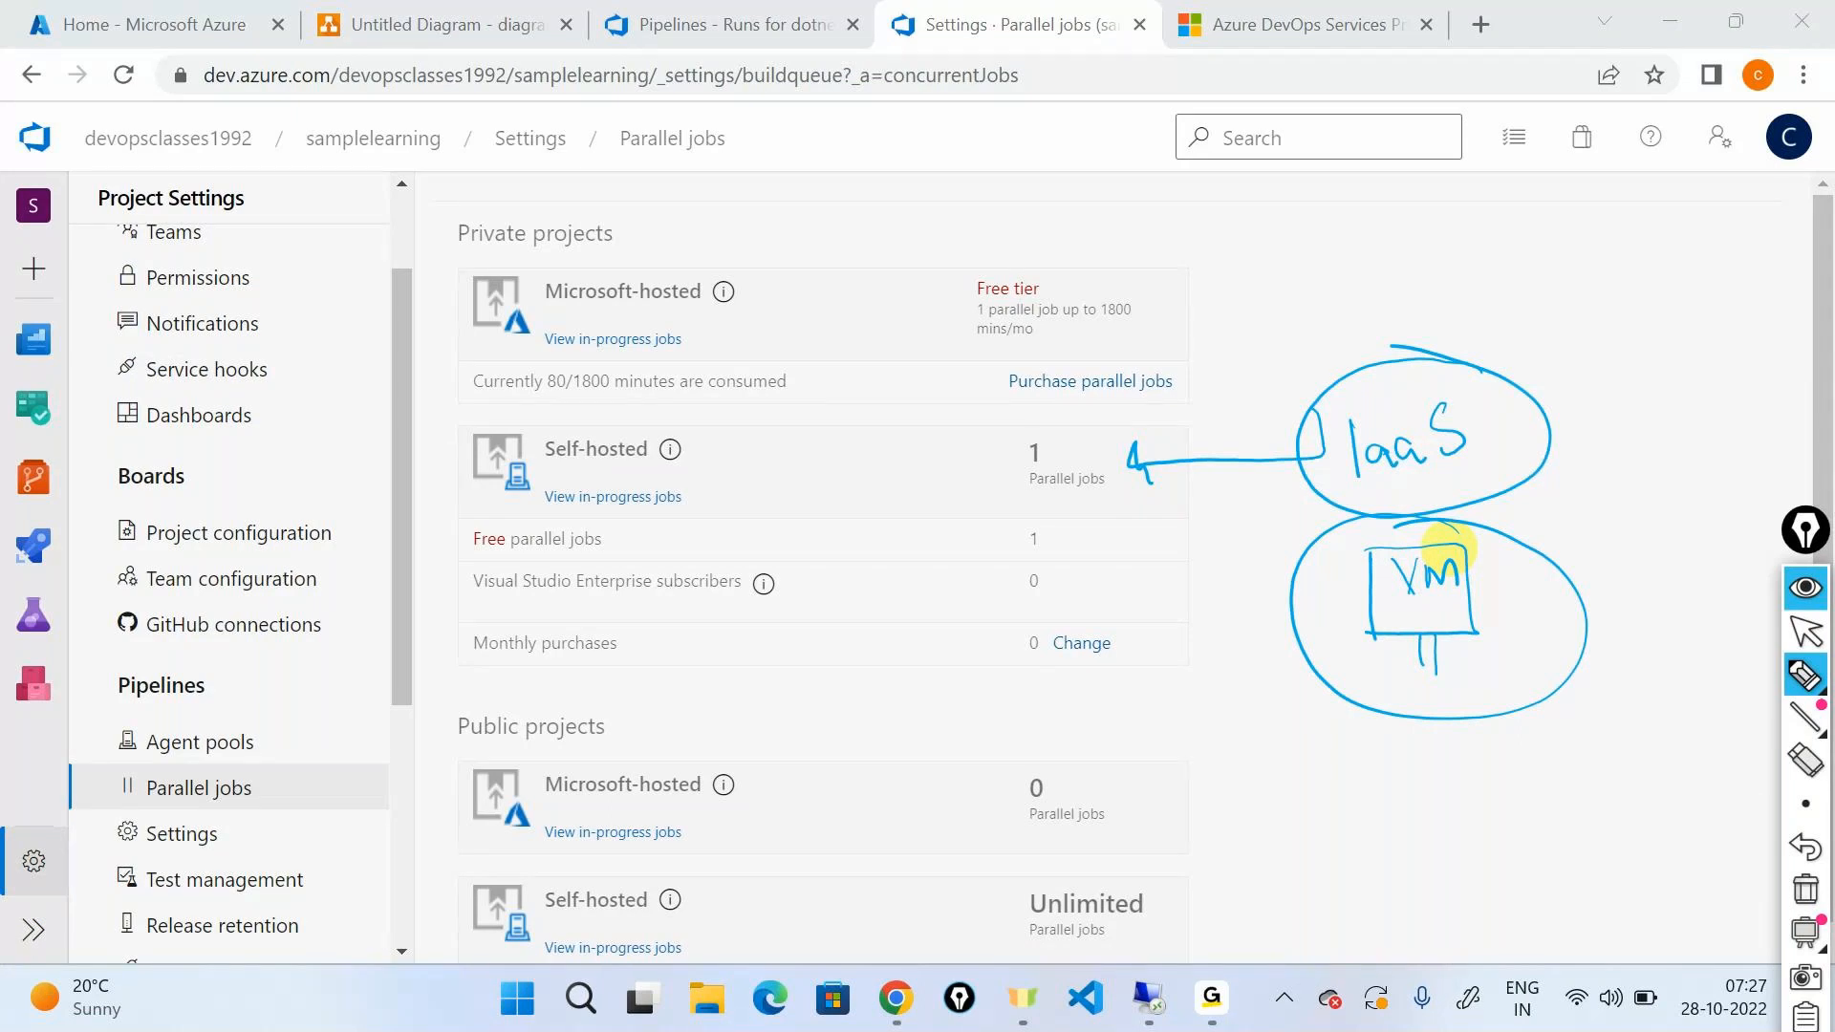
mouse_move(1630, 478)
mouse_down()
mouse_move(1561, 520)
mouse_move(1586, 533)
mouse_up()
mouse_move(1640, 478)
mouse_down()
mouse_move(1667, 450)
mouse_move(1690, 461)
mouse_move(1691, 437)
mouse_move(1773, 409)
mouse_move(1795, 421)
mouse_up()
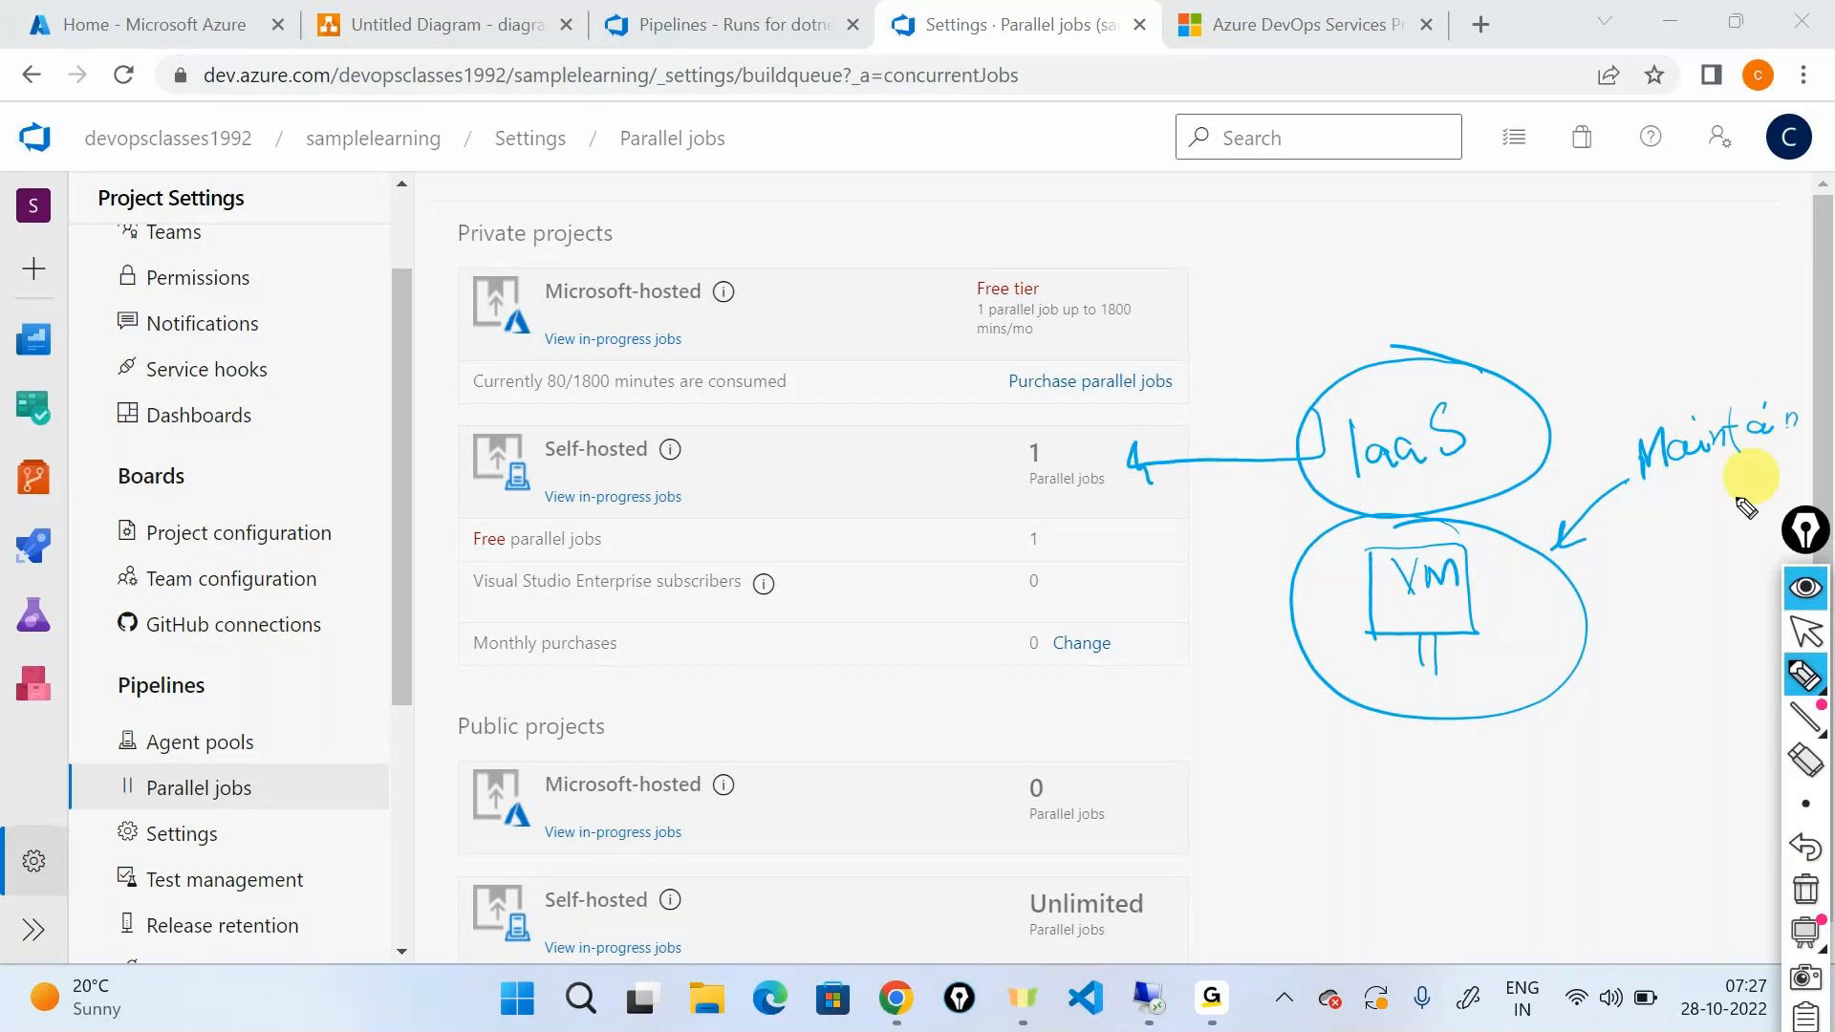
mouse_move(1568, 834)
mouse_down()
mouse_move(1543, 746)
mouse_move(1590, 776)
mouse_move(1625, 750)
mouse_up()
drag(1636, 746, 1690, 736)
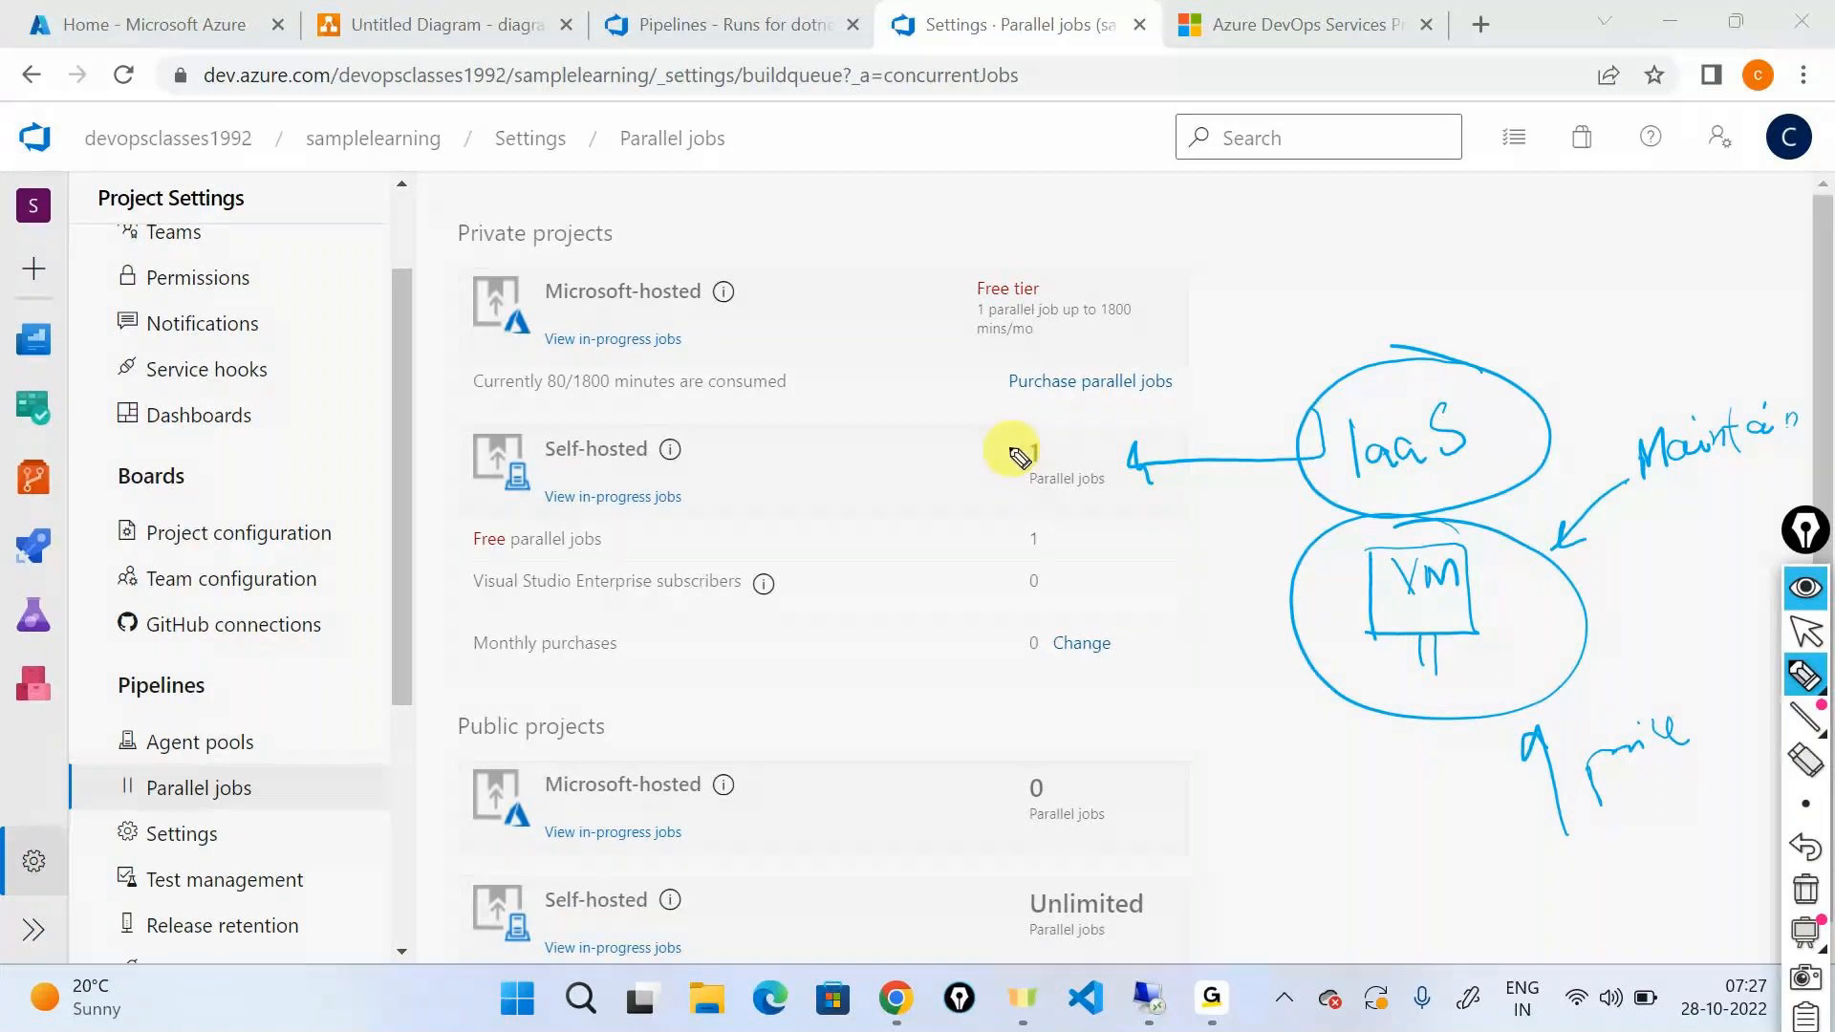
Step: Circle the private Self-hosted parallel job count, draw a plus sign below the VM, and close the ink annotations
mouse_move(1051, 419)
mouse_down()
mouse_move(968, 481)
mouse_move(948, 418)
mouse_up()
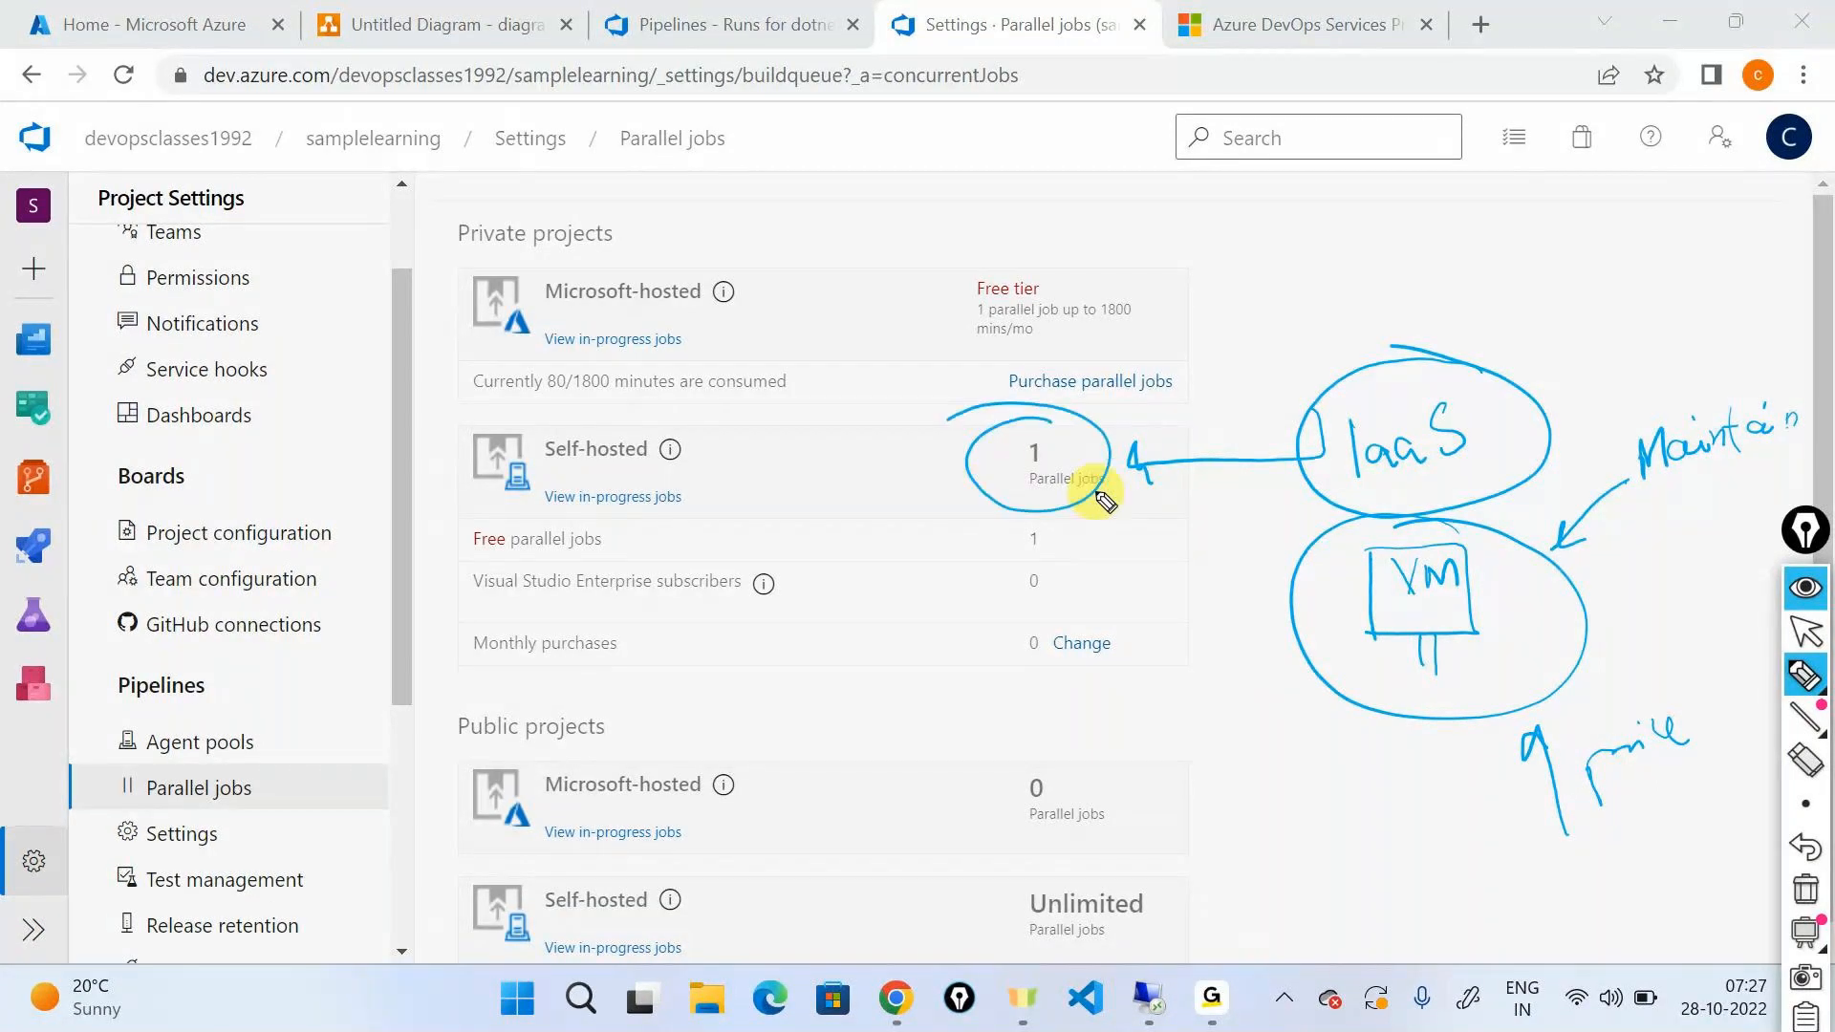
drag(1413, 782, 1457, 779)
drag(1428, 760, 1429, 812)
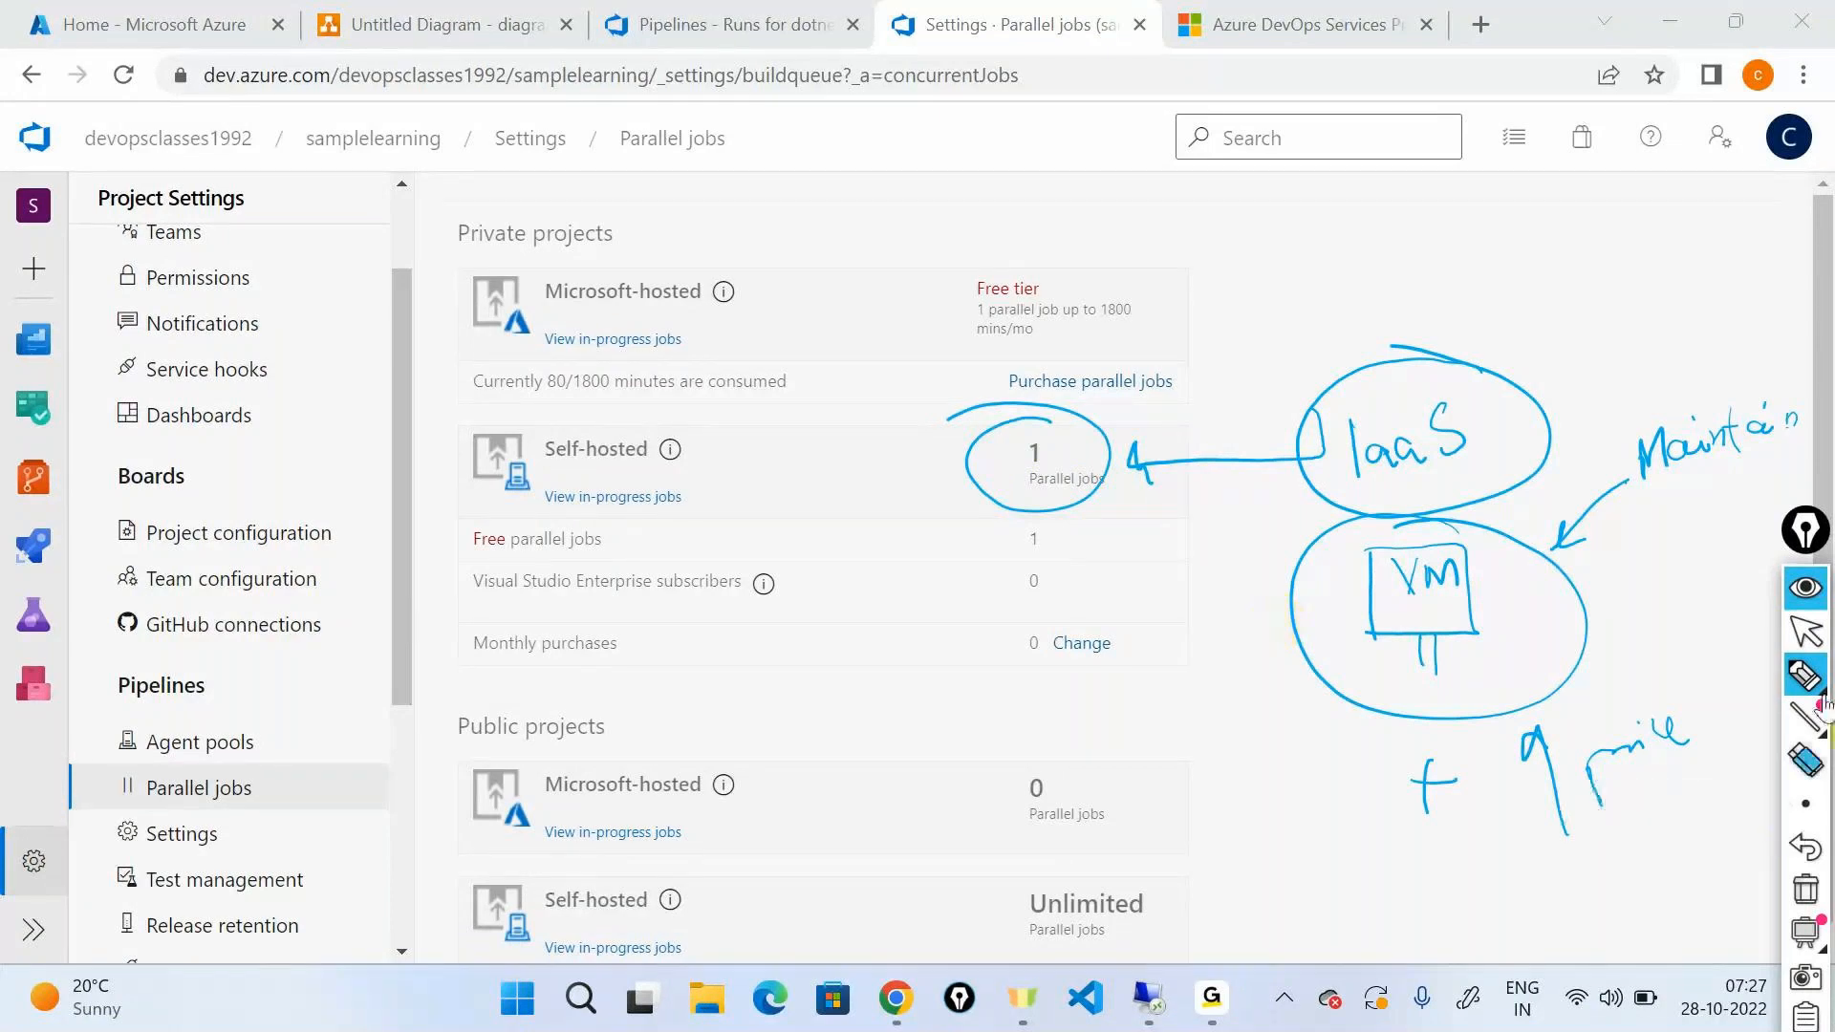
click(1806, 589)
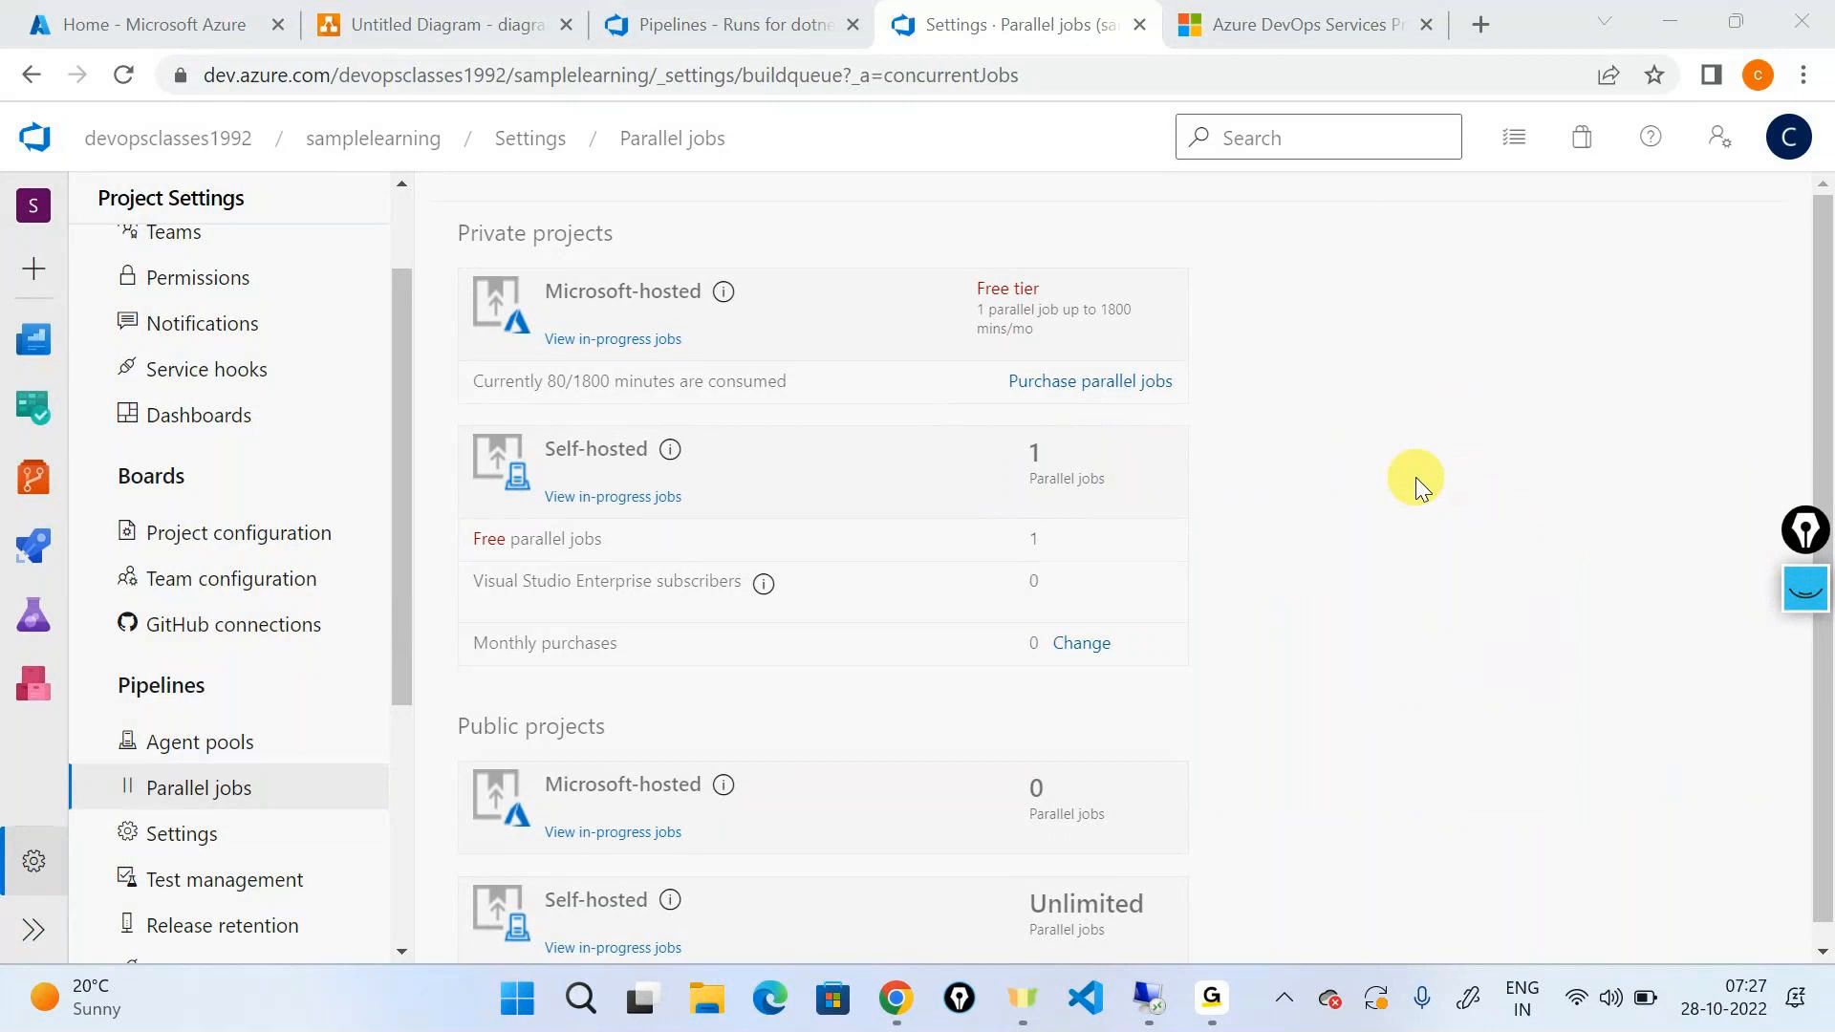
Step: Highlight the Microsoft-hosted heading under Private projects
triple_click(634, 294)
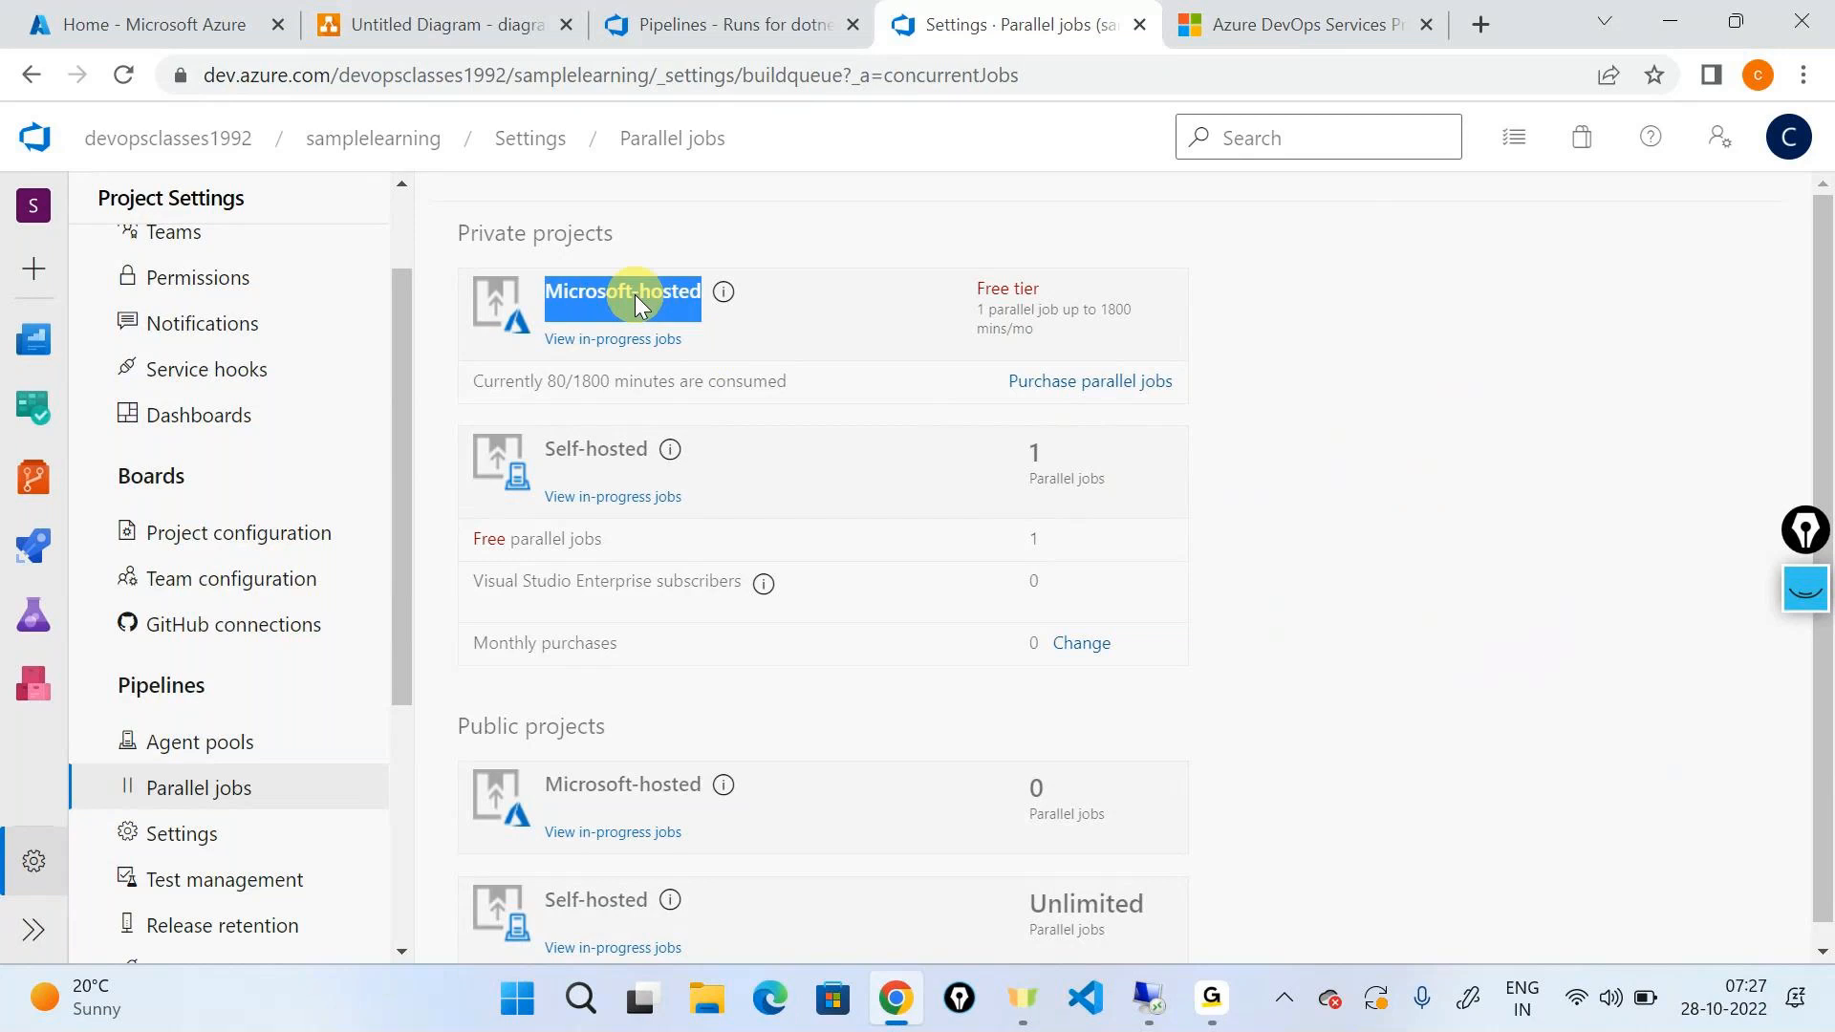
Step: Highlight the Self-hosted heading under Private projects, and clear the highlight
triple_click(576, 455)
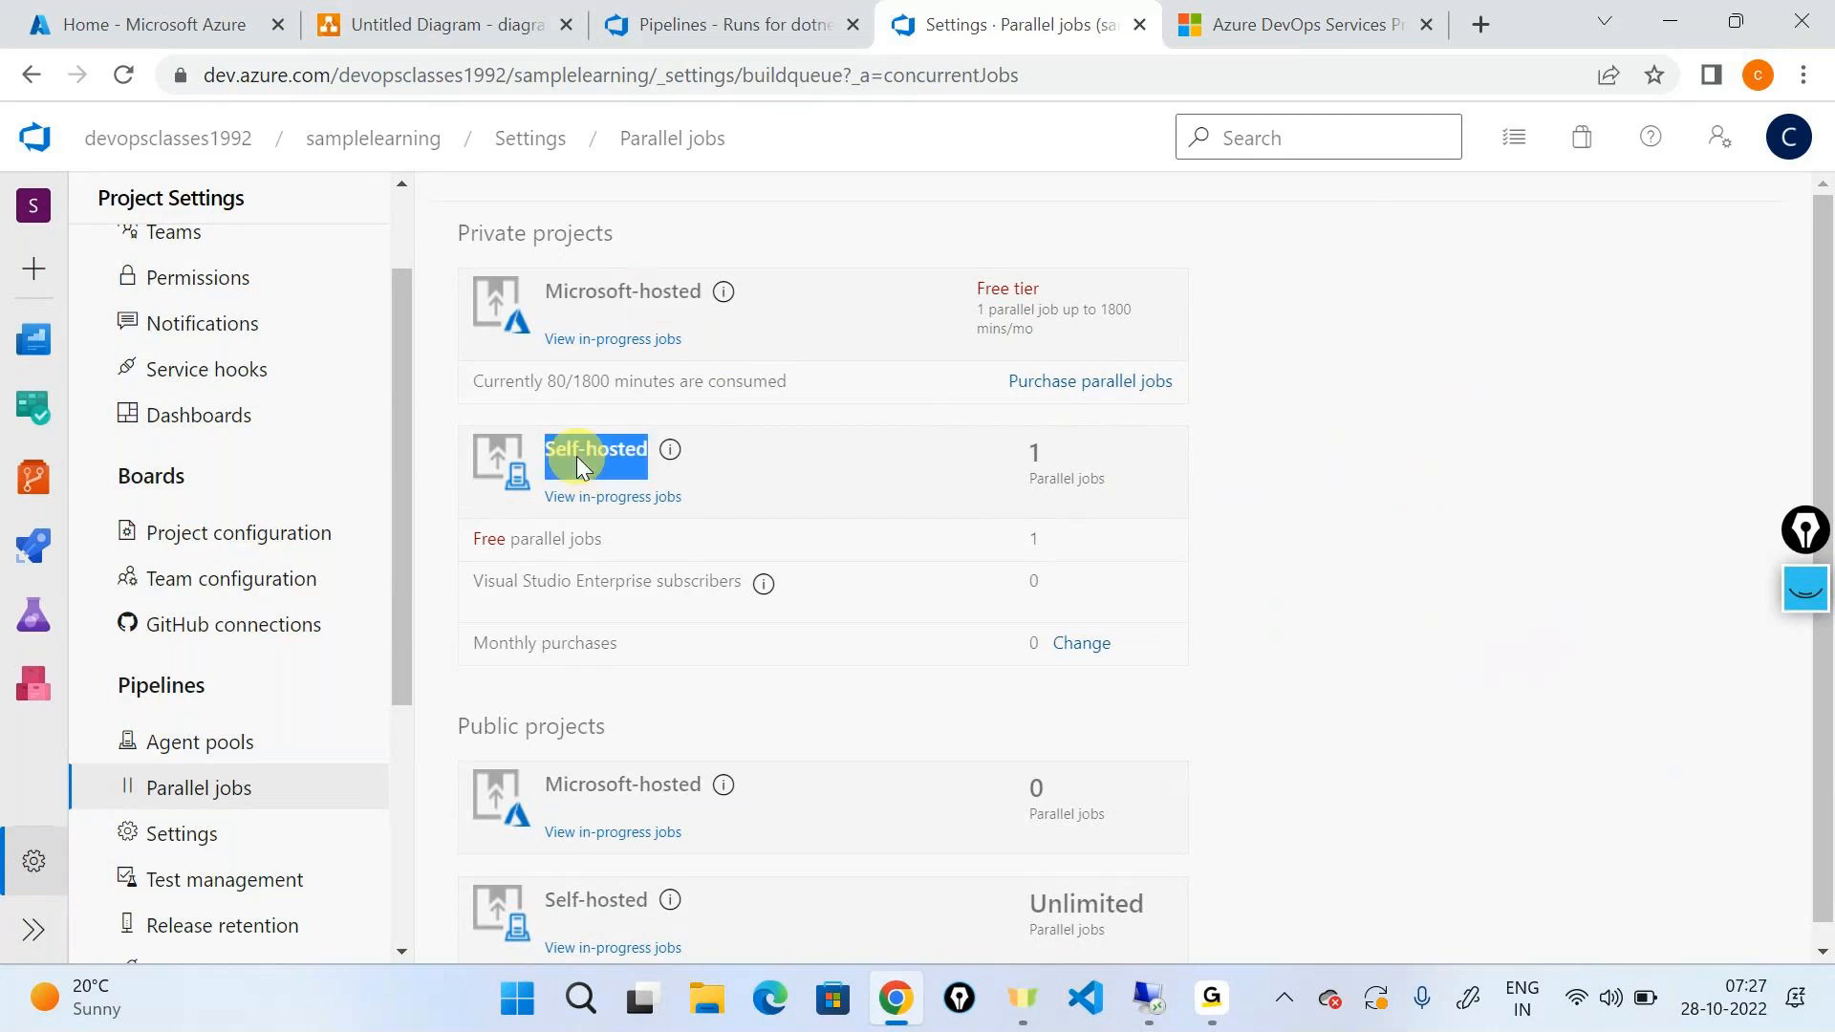
click(1533, 472)
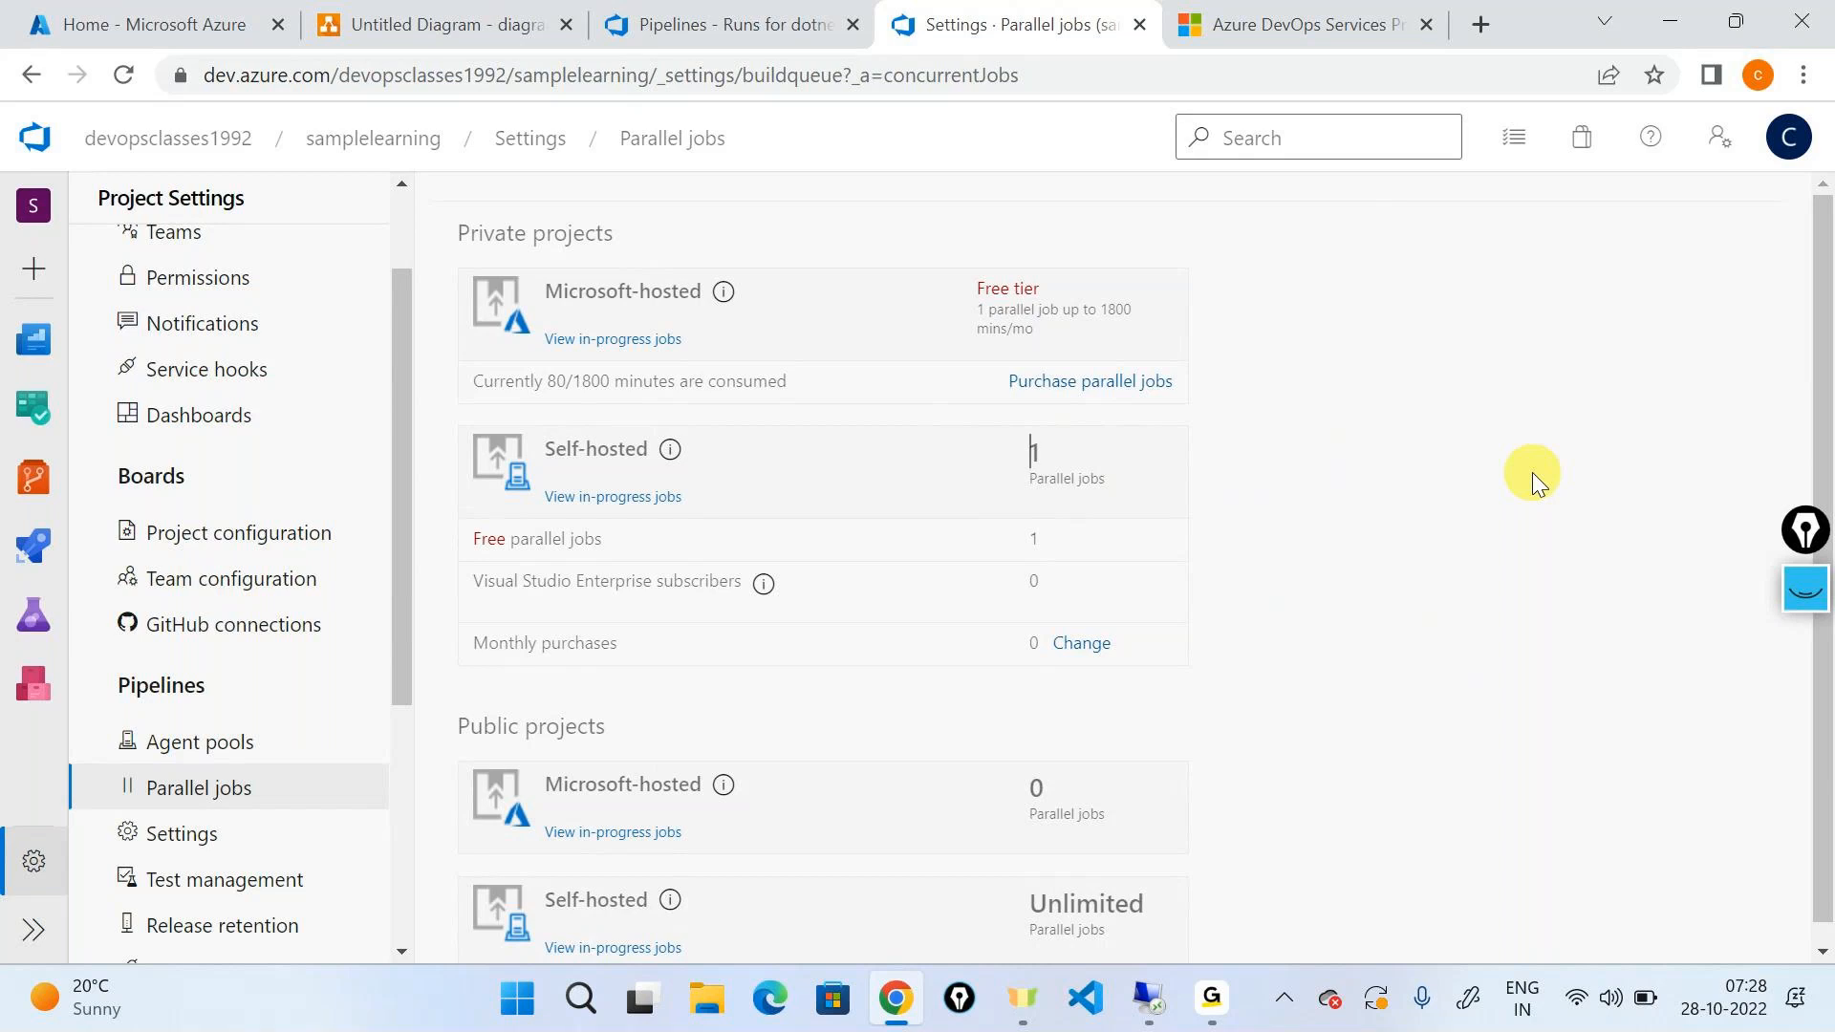
click(1199, 1018)
click(1231, 856)
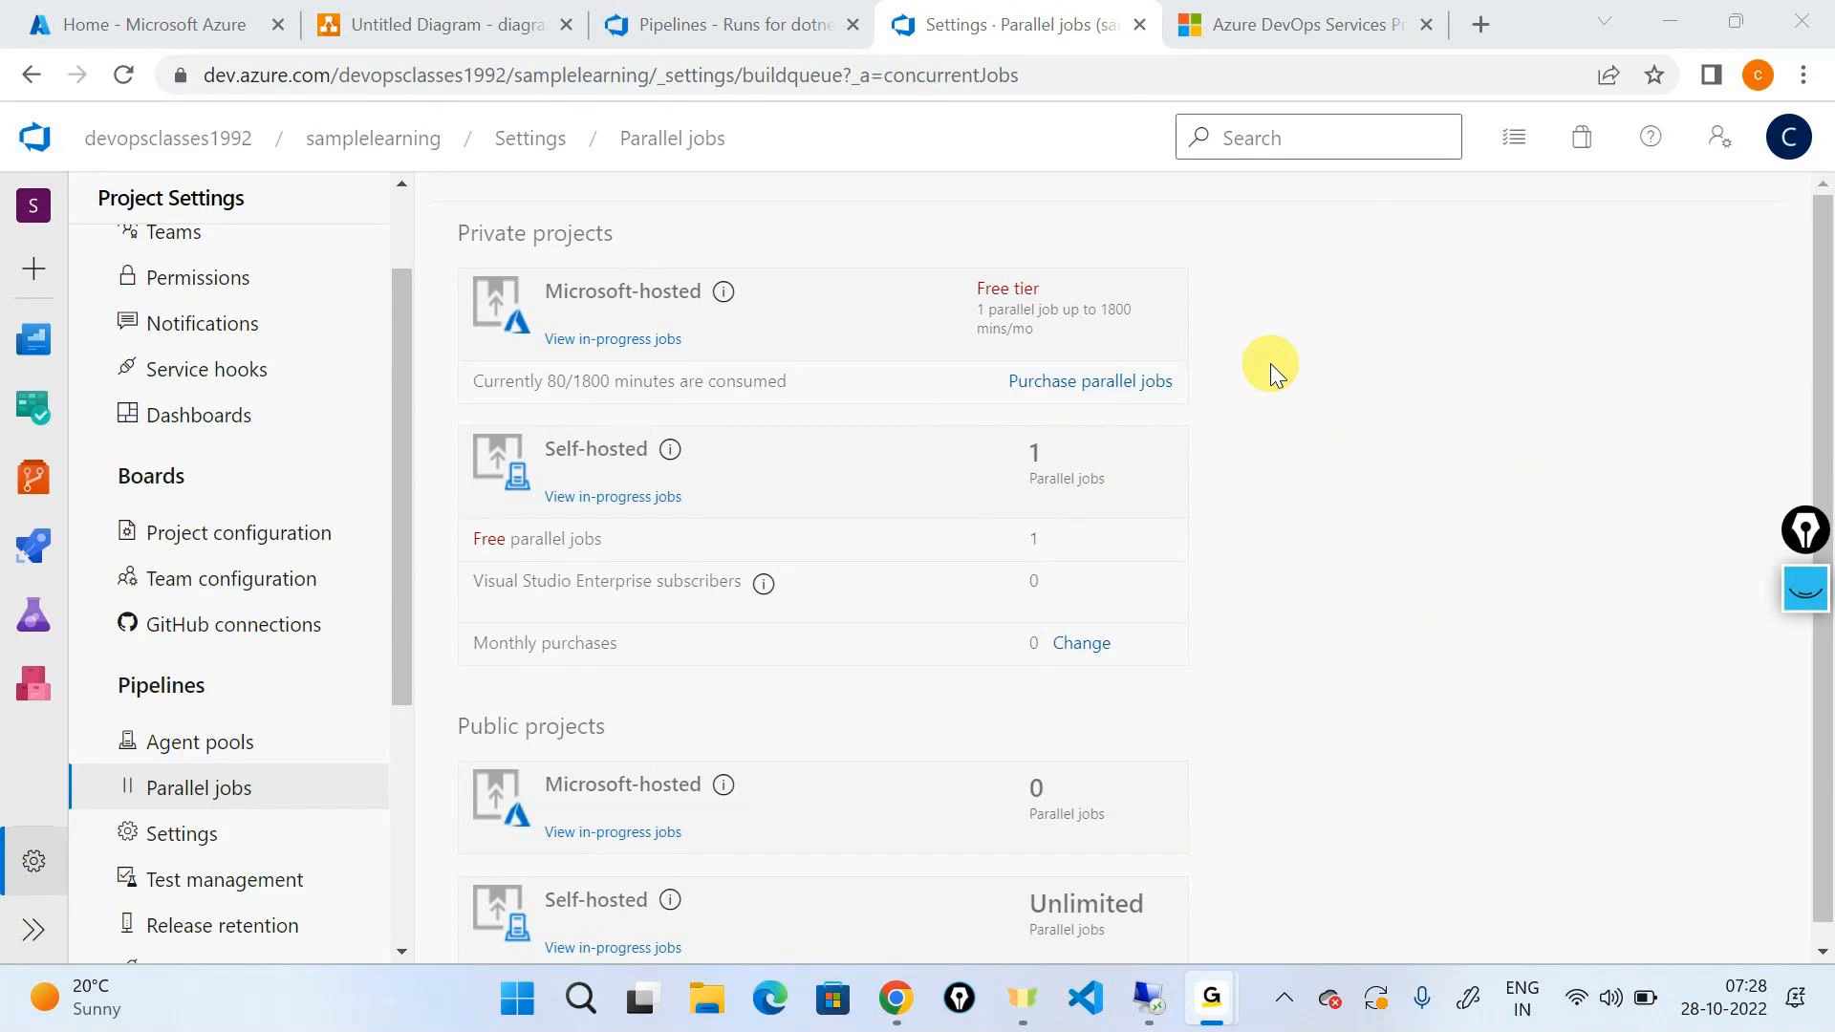
click(1663, 15)
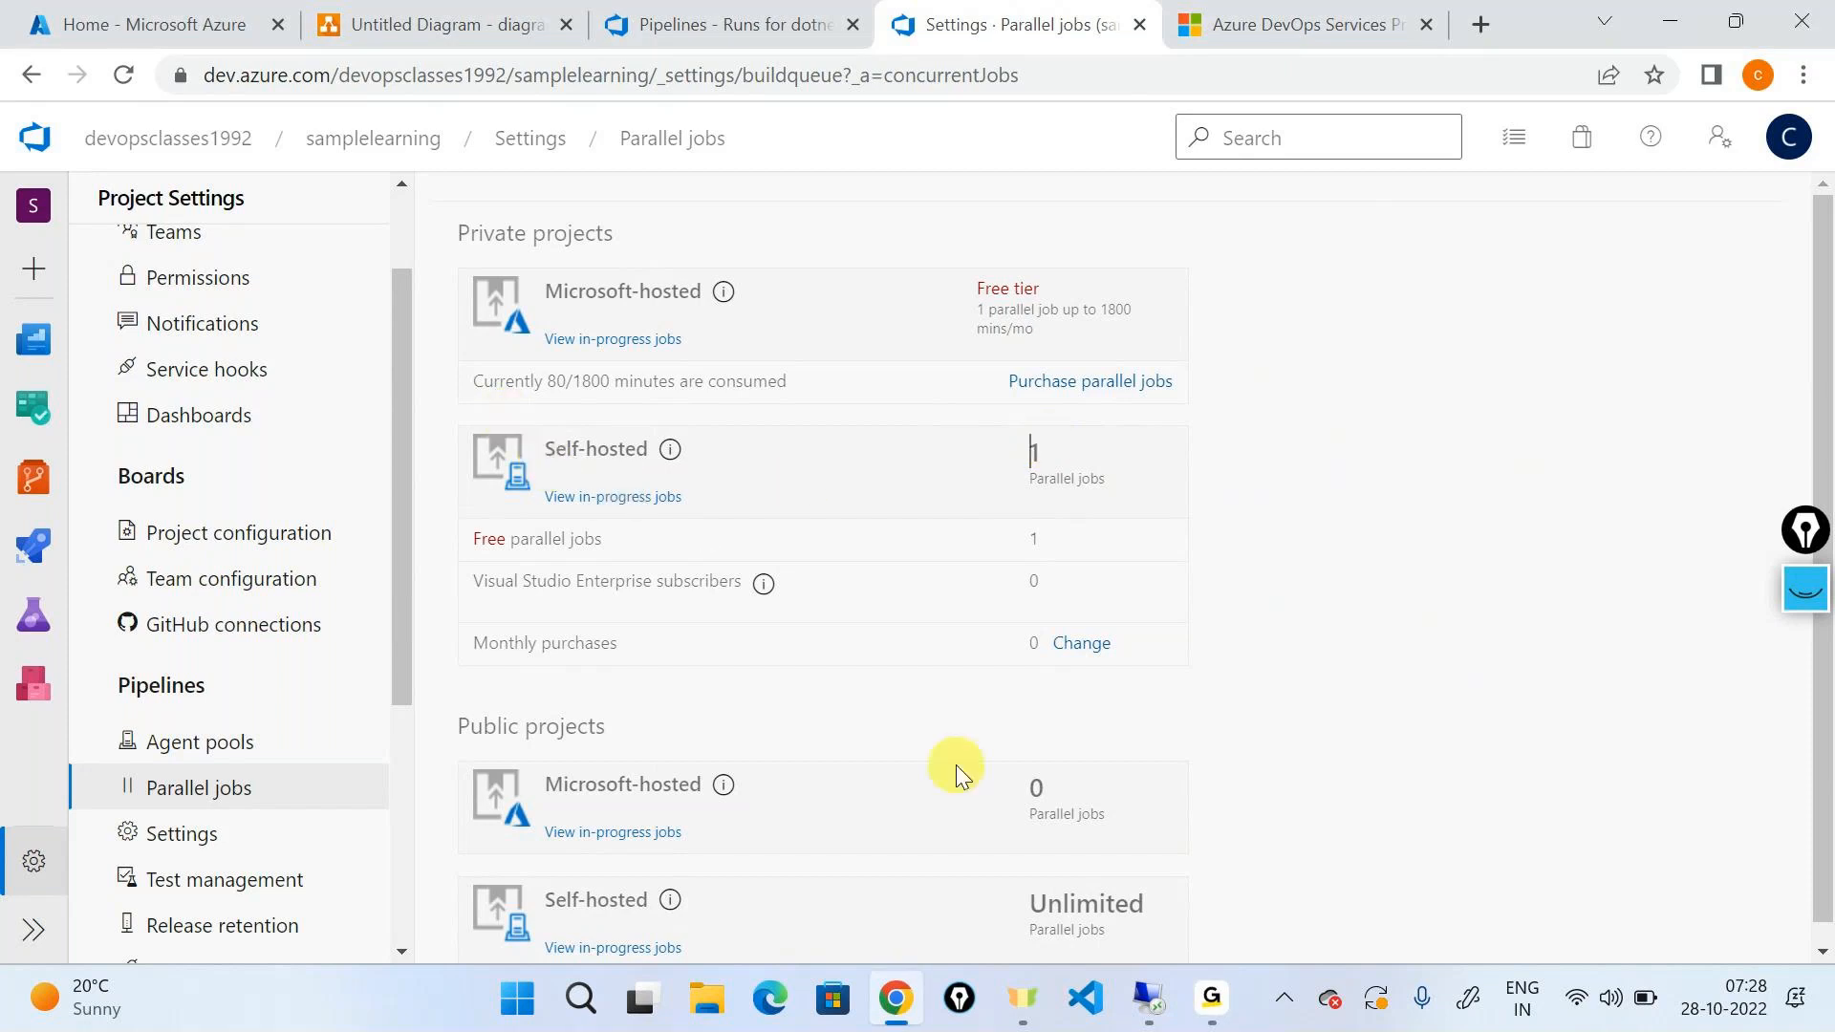
Step: Launch Notepad from the Run prompt with an empty document
key(super+r)
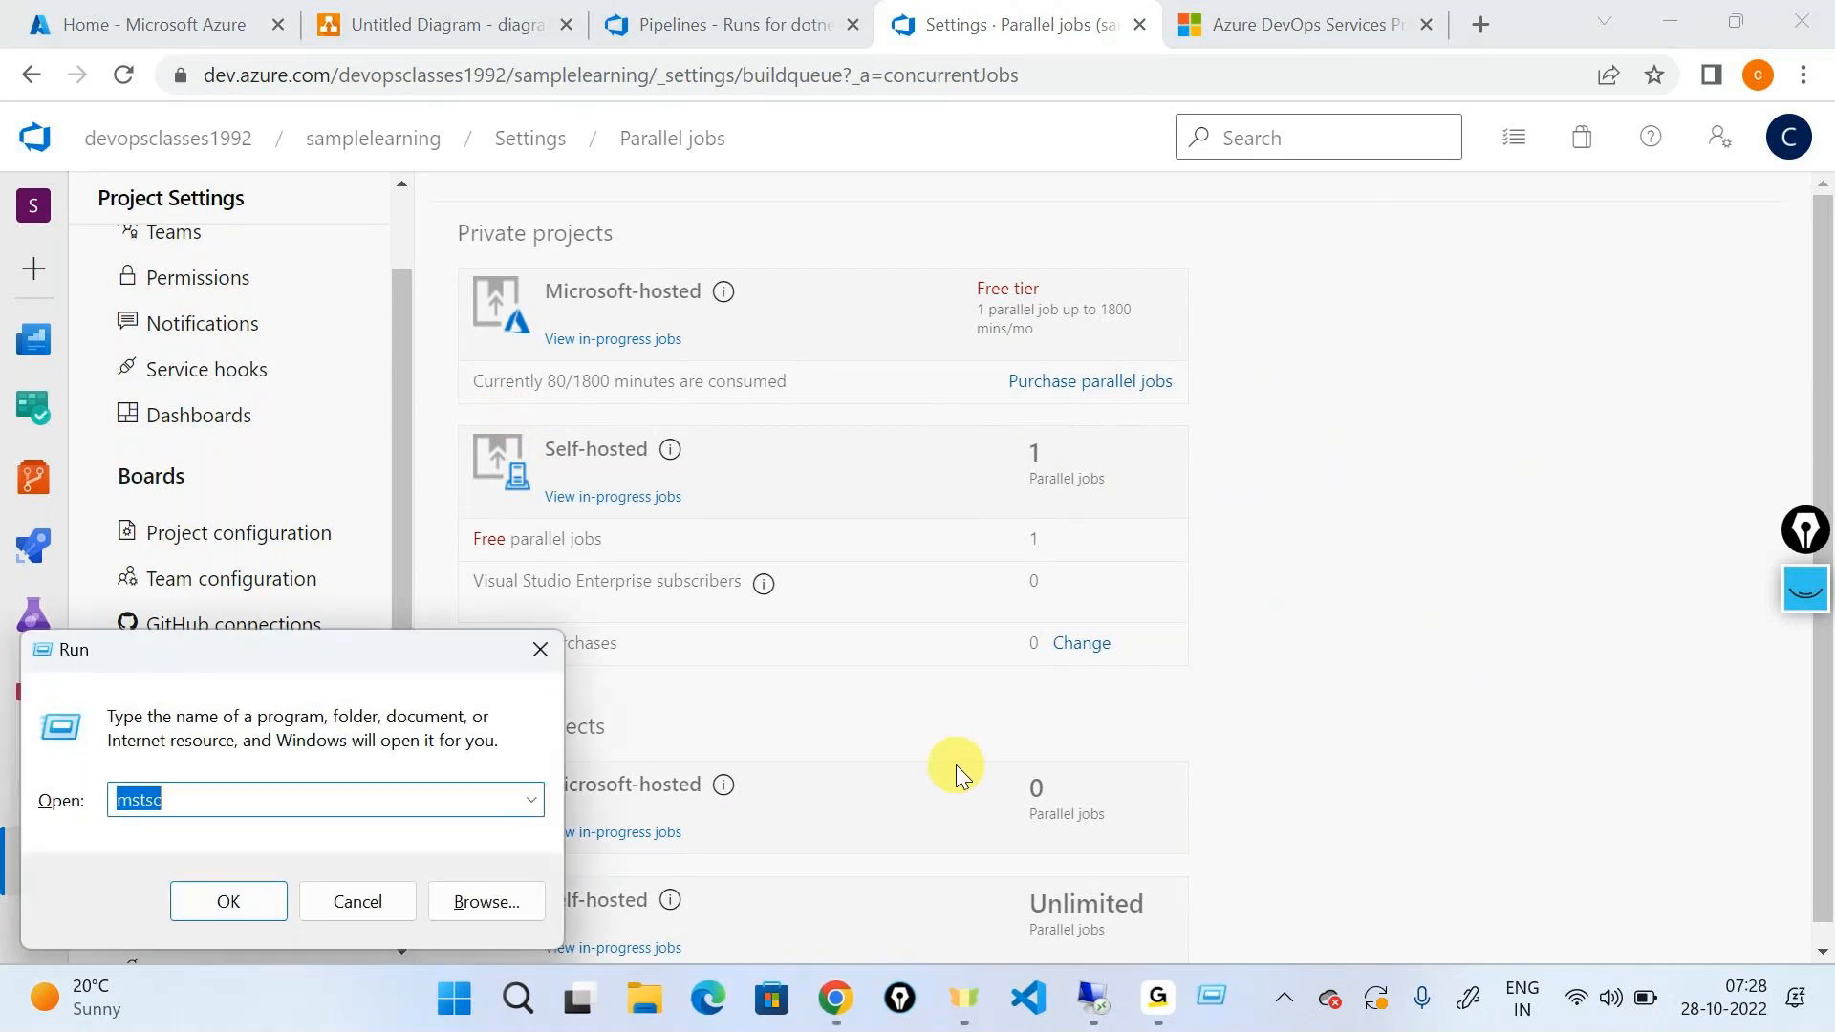
text(no)
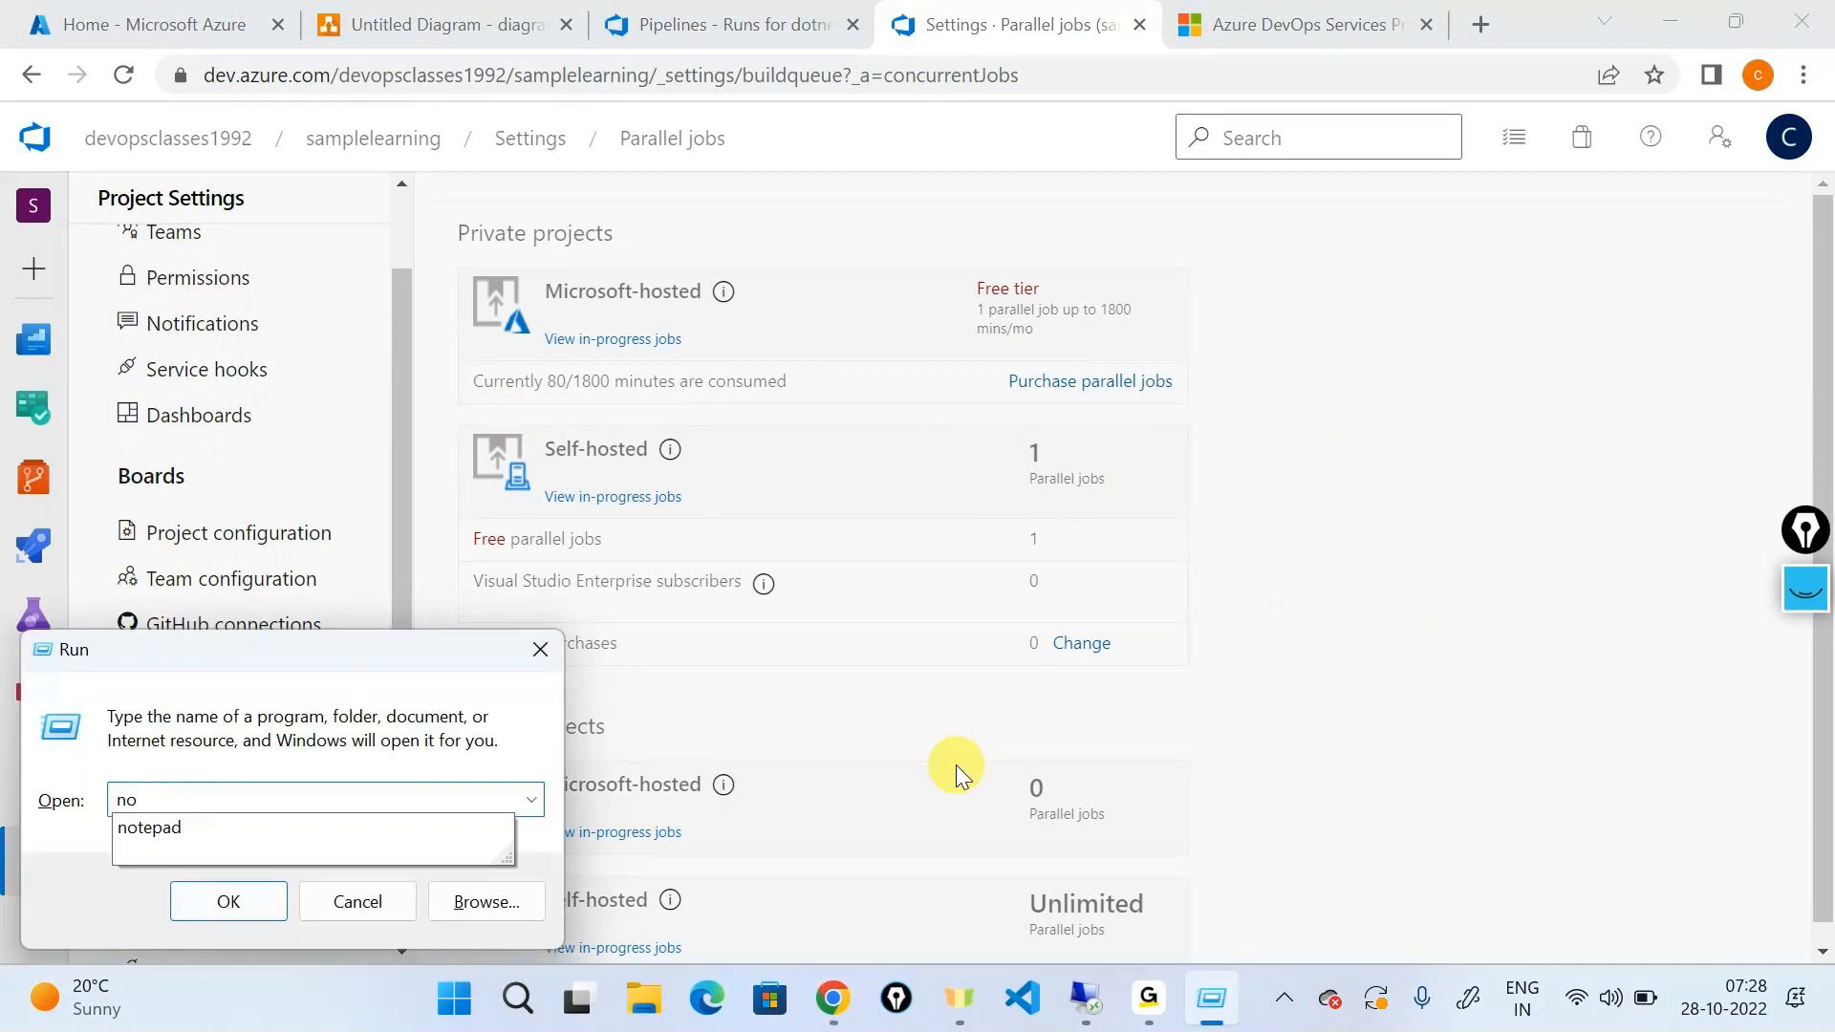
key(Down)
key(Return)
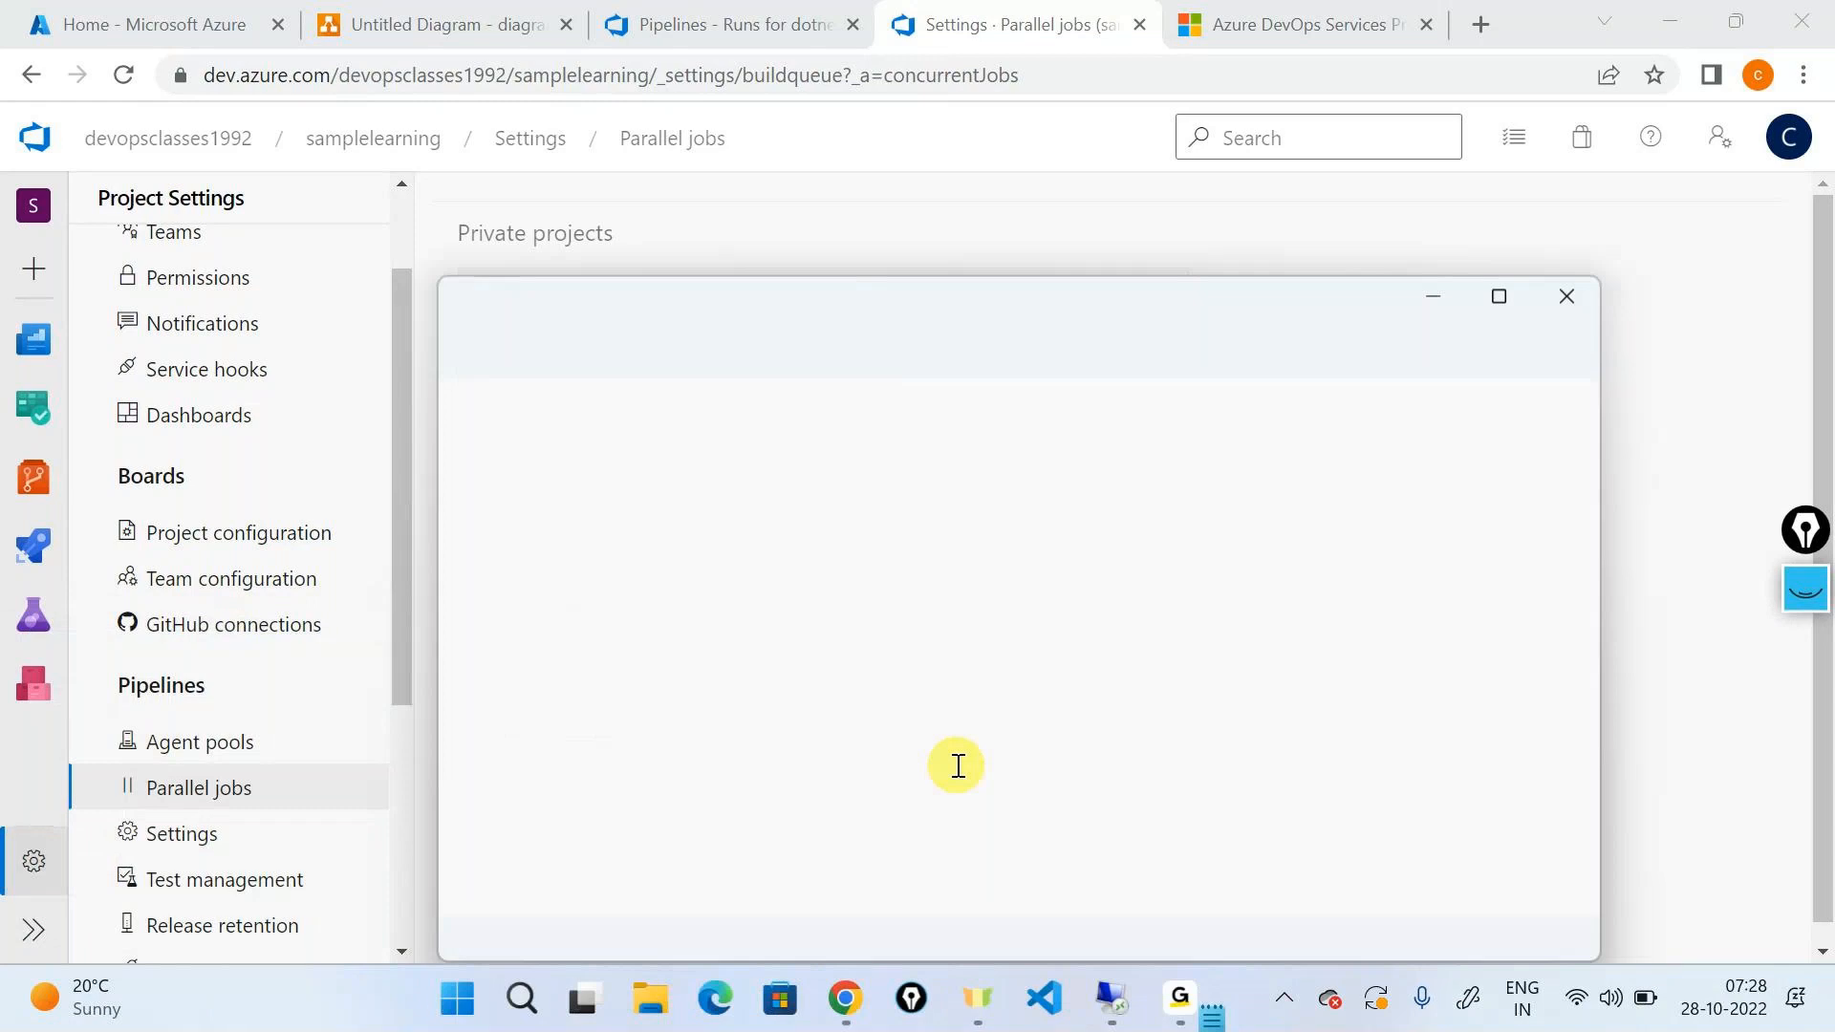
scroll(958, 766, up, 9)
Step: Write the note "1 Platform - Virtual Machine(Windows)" and maximize the Notepad window
text(1 )
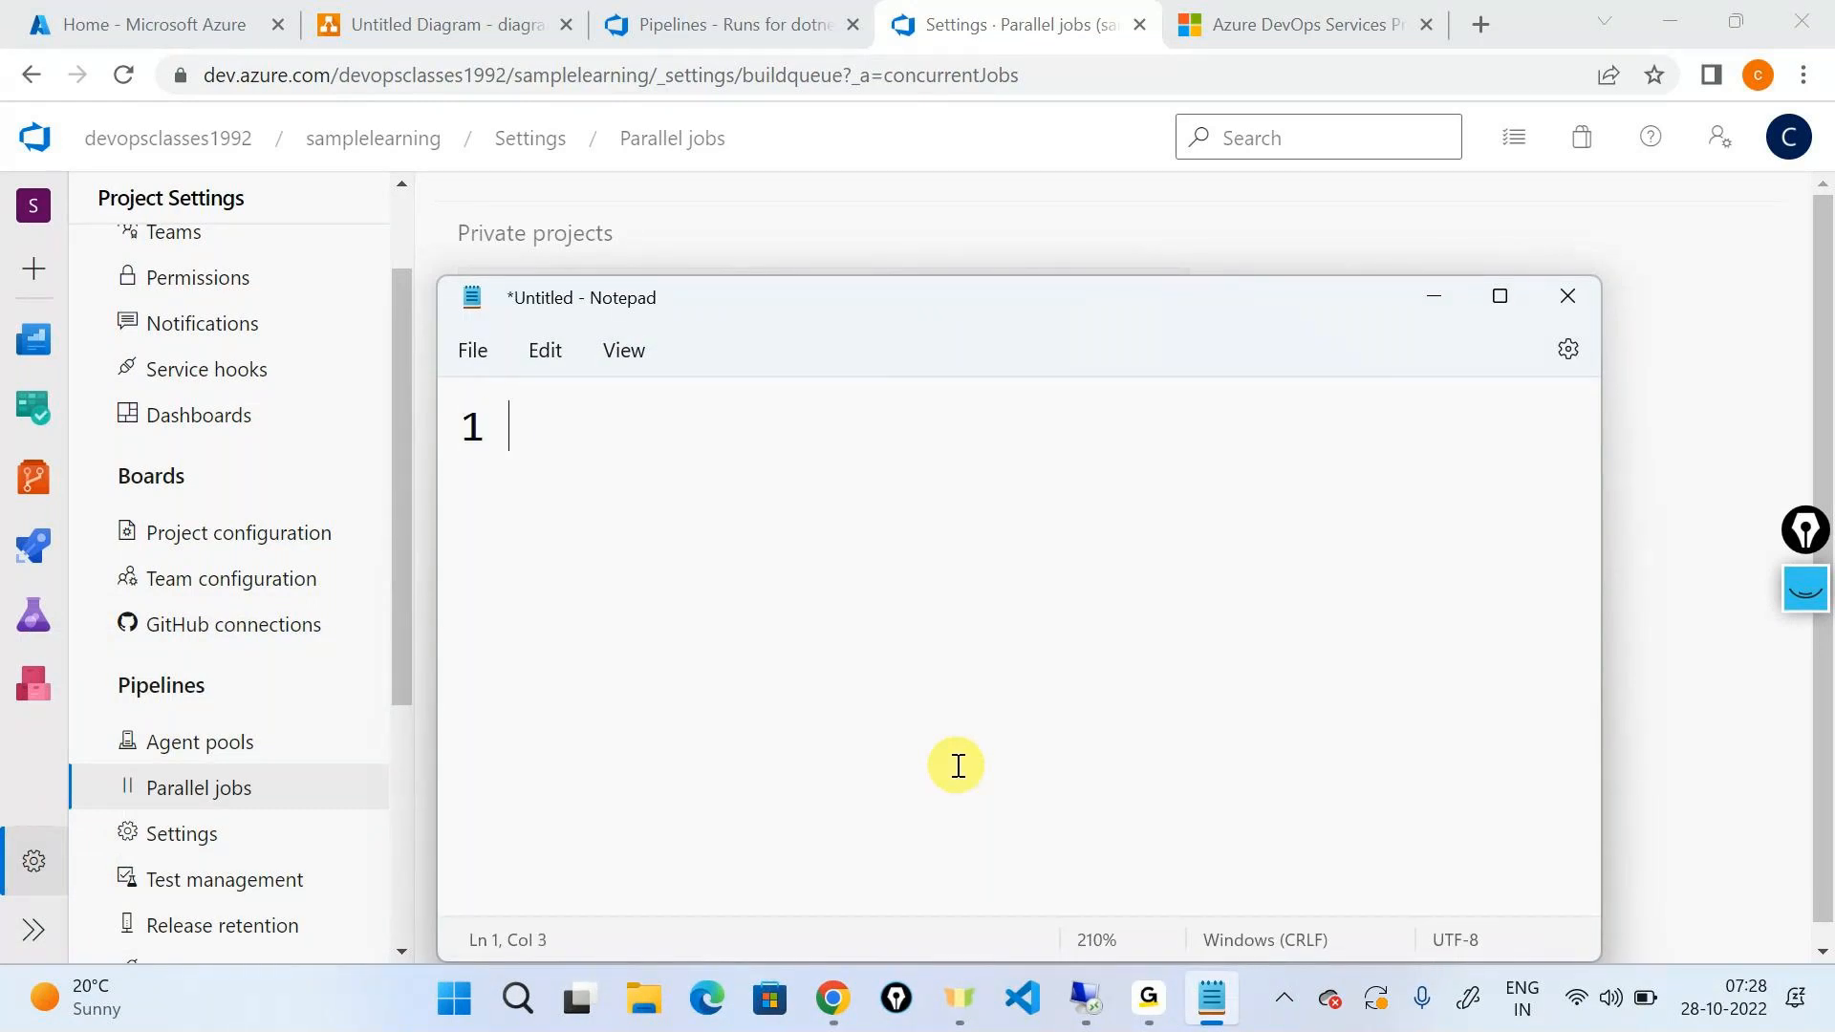
text(Platform)
key(BackSpace)
key(BackSpace)
key(BackSpace)
key(BackSpace)
text(form  -)
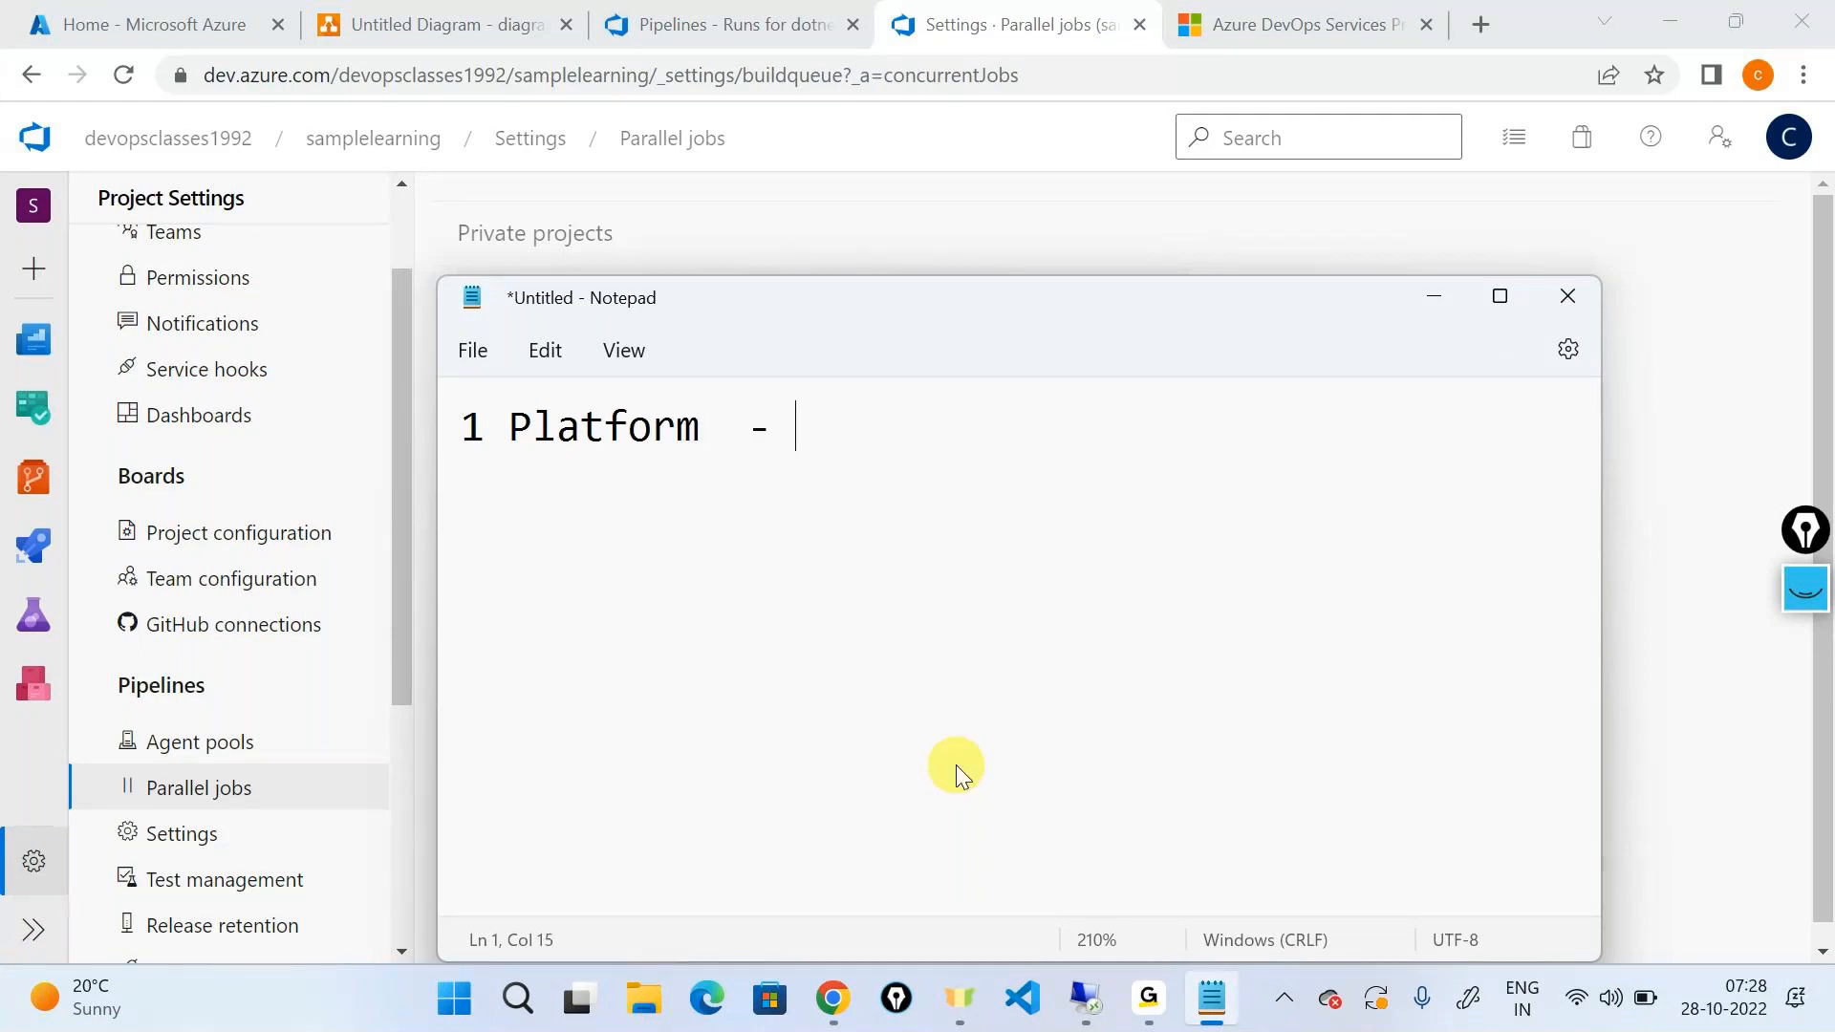
text(  Virtual Machine)
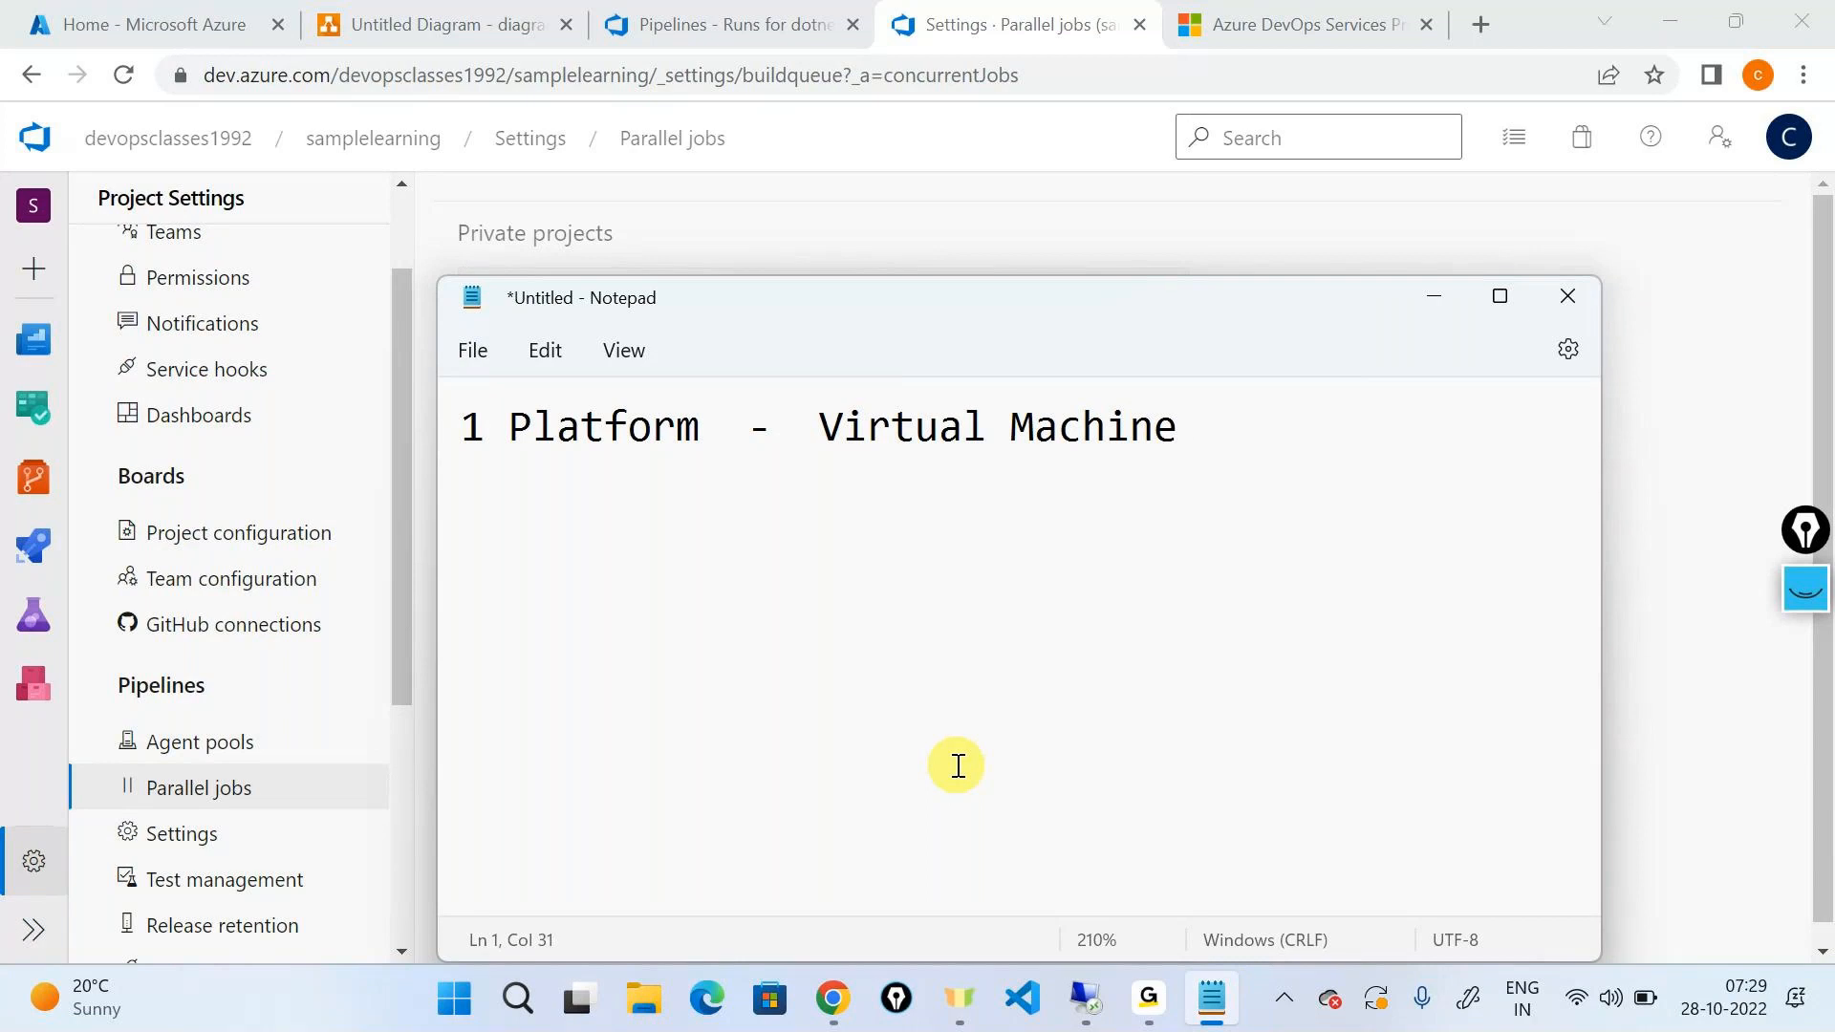
click(1493, 307)
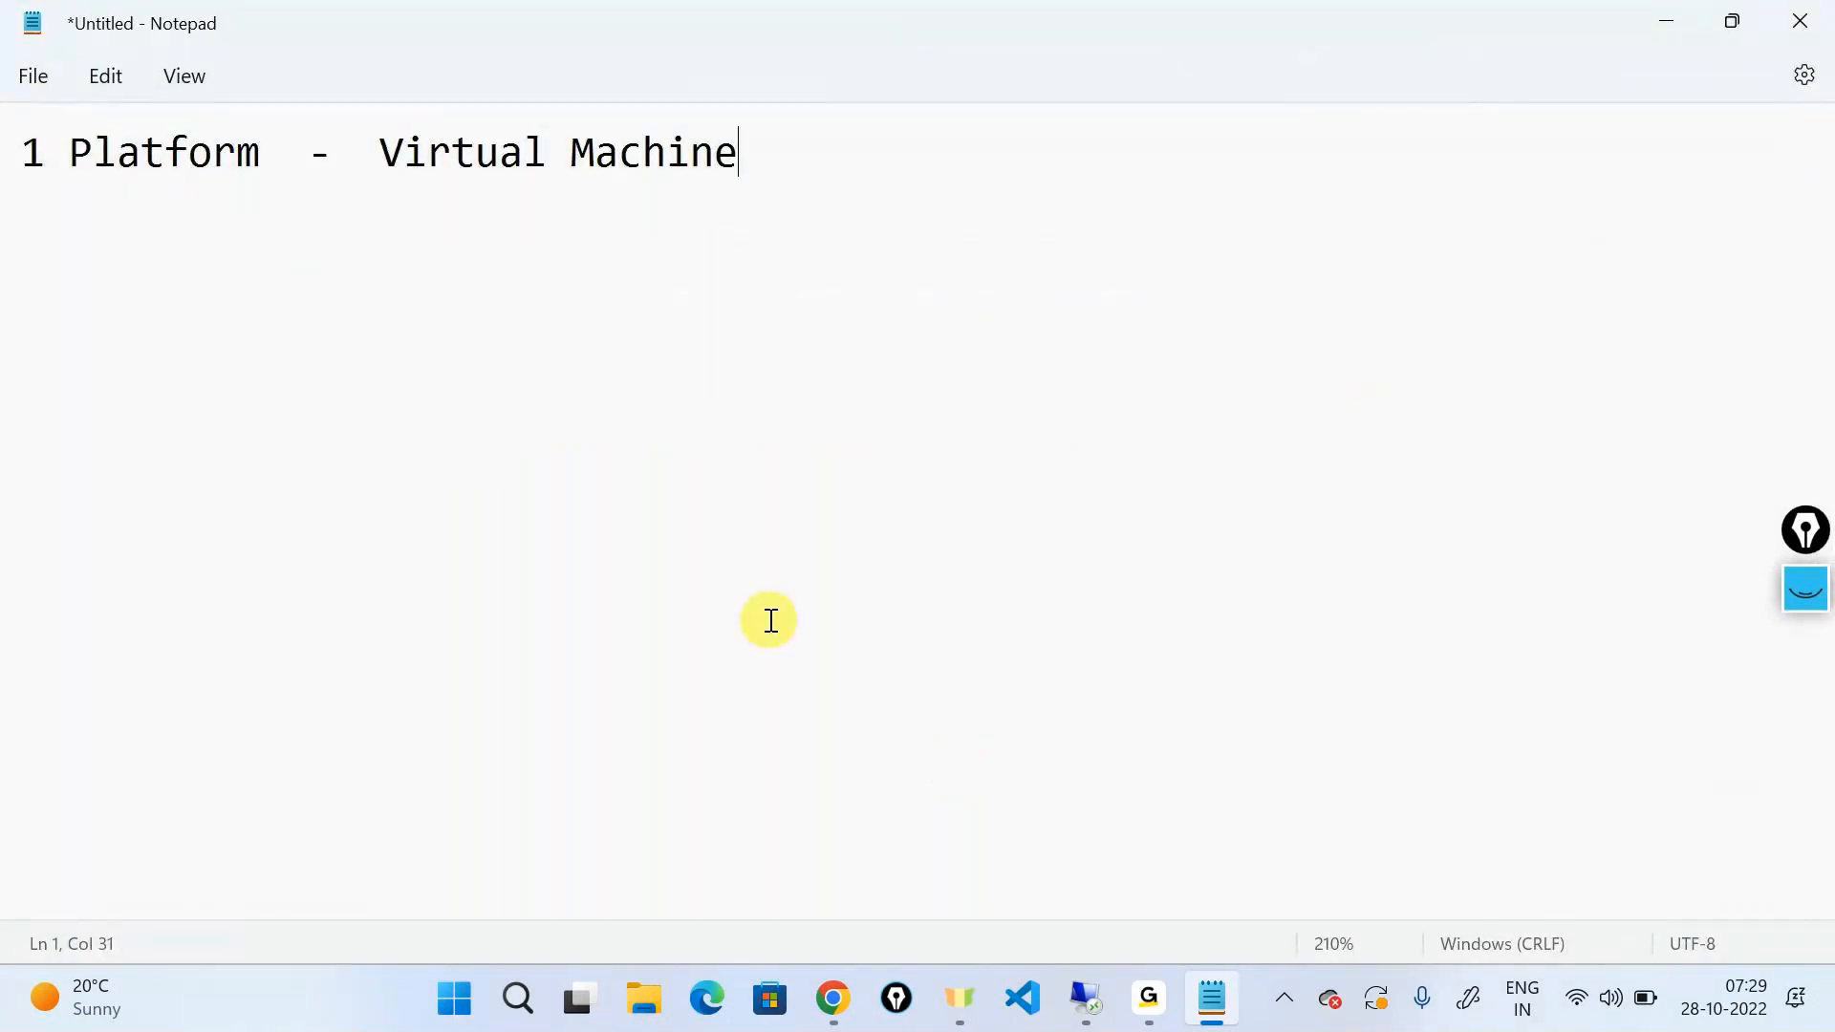
text((Window)
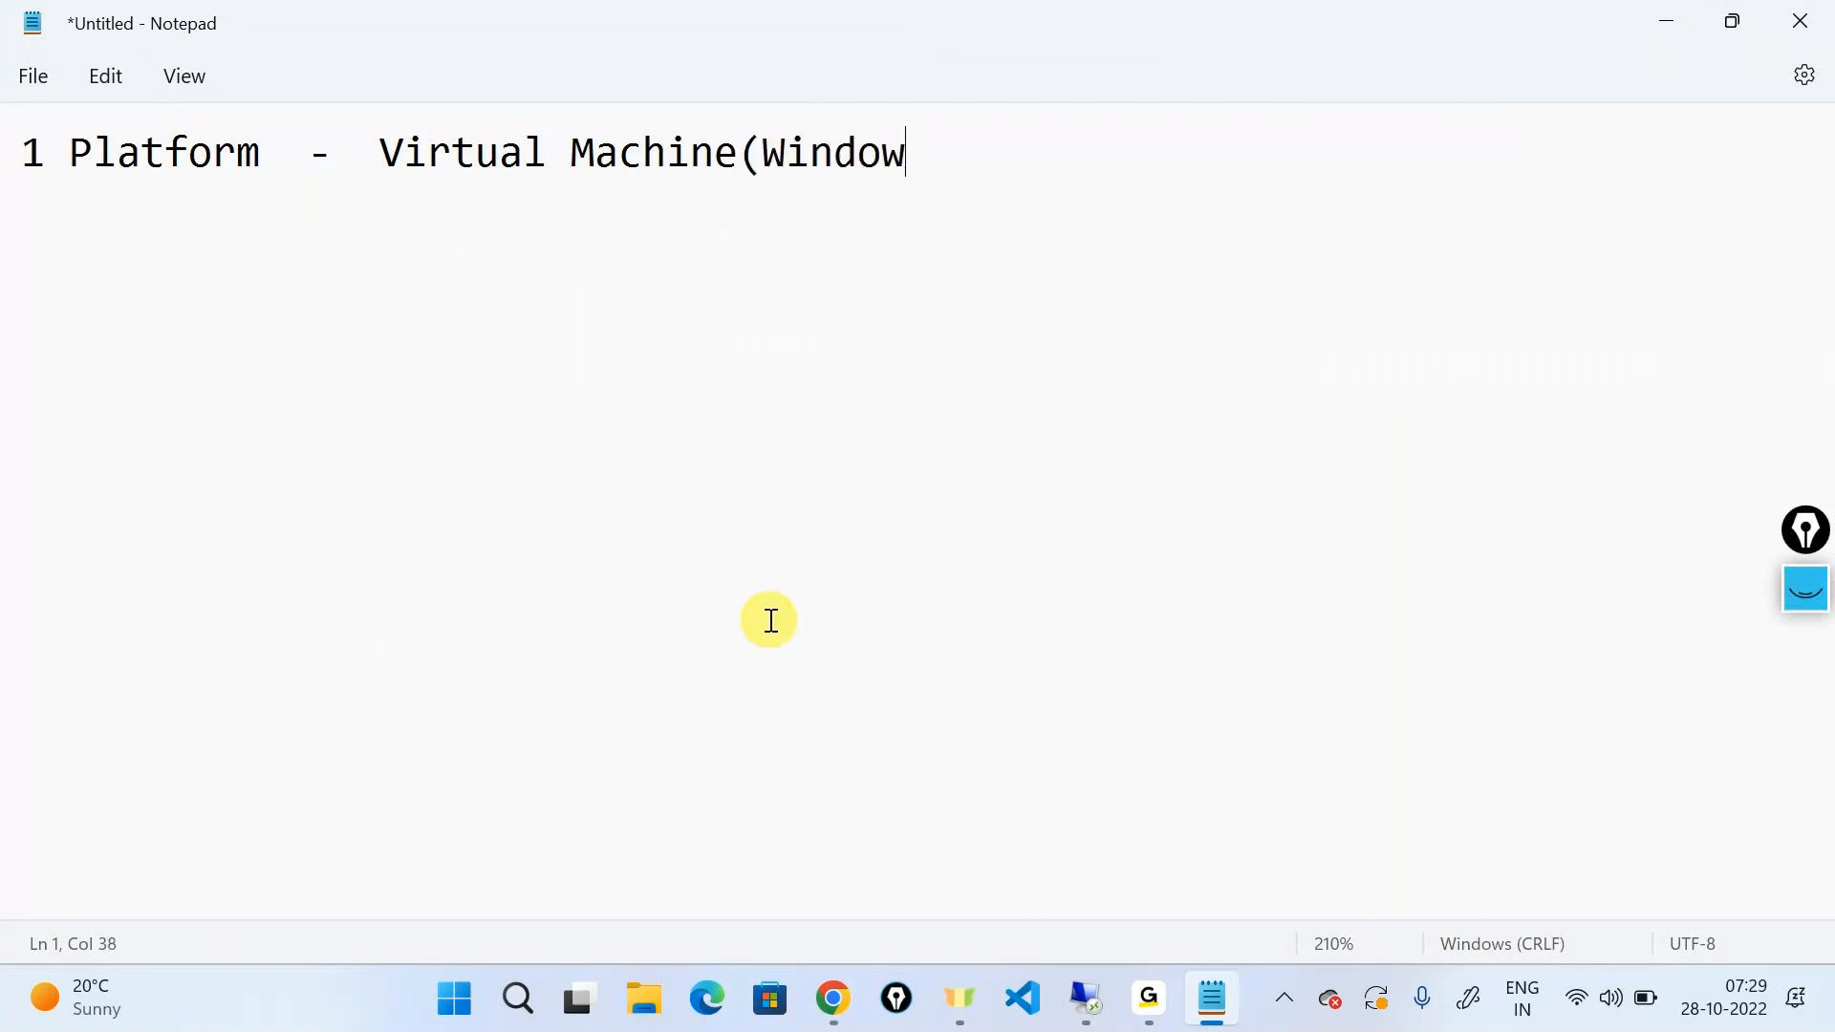
text(s))
Step: Minimize Notepad and open the overview of the demovm virtual machine in the Azure portal
click(1676, 23)
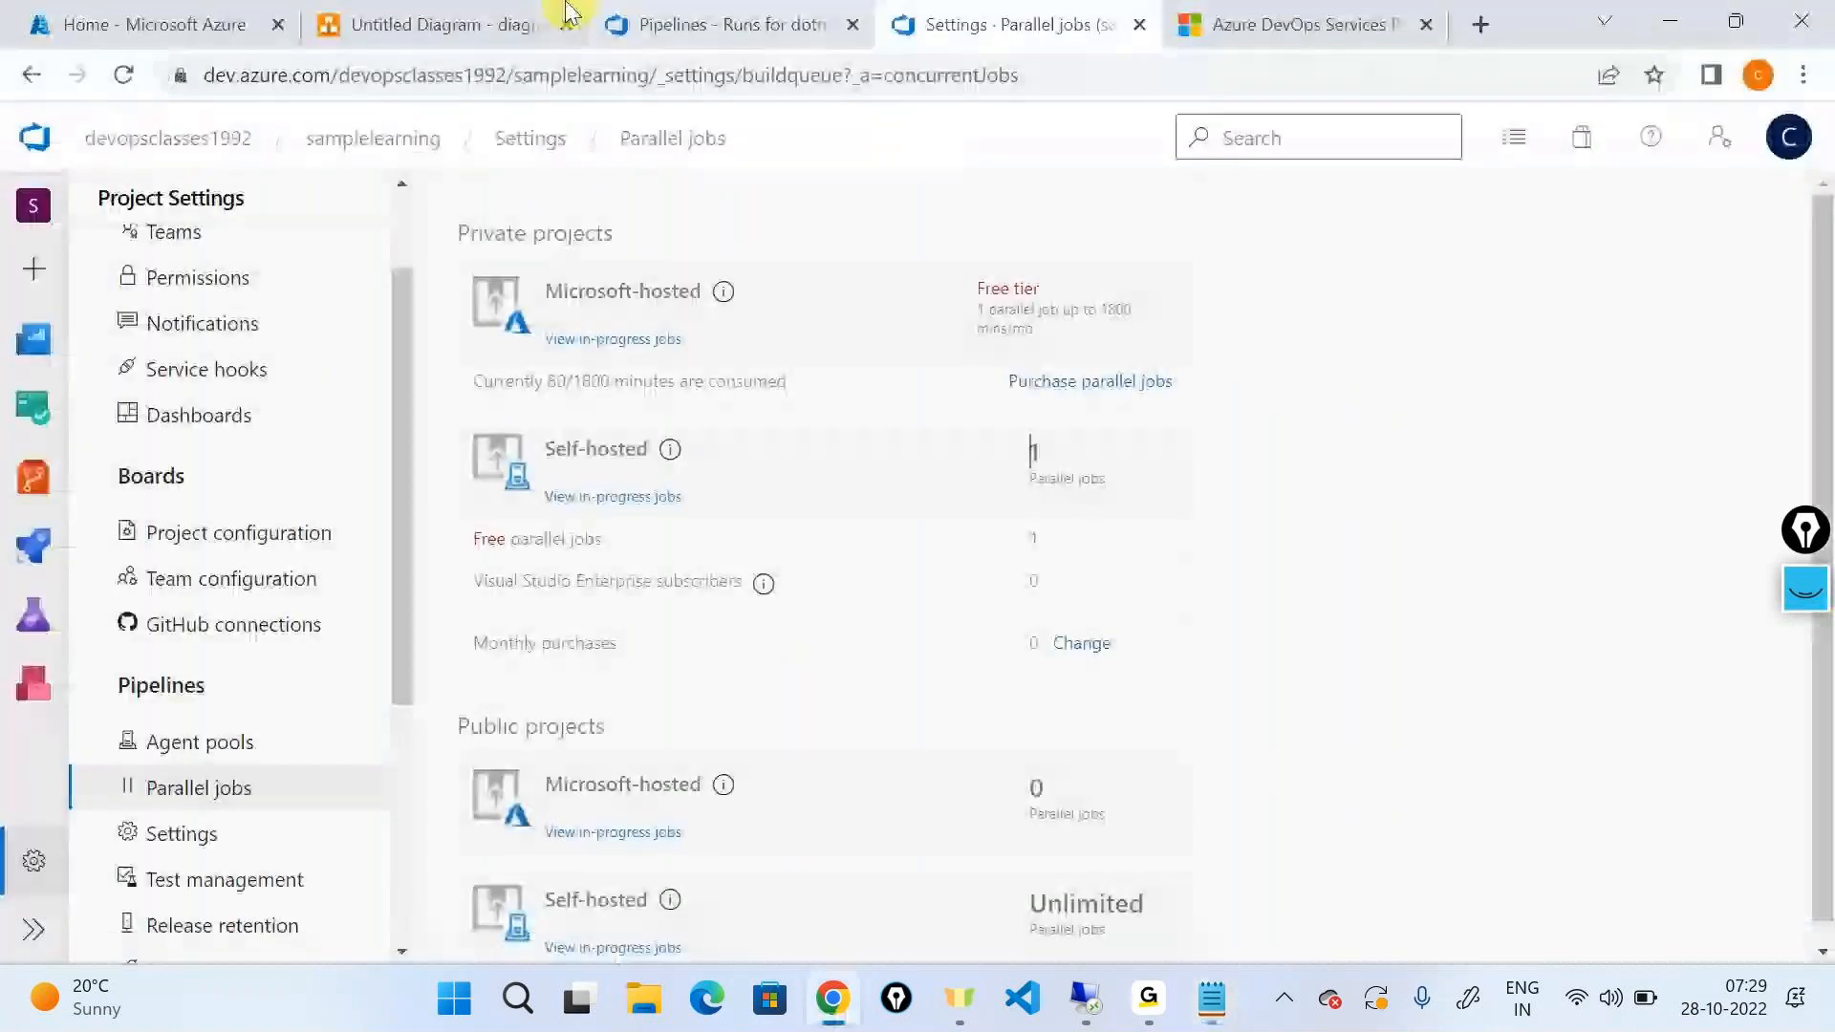
click(174, 16)
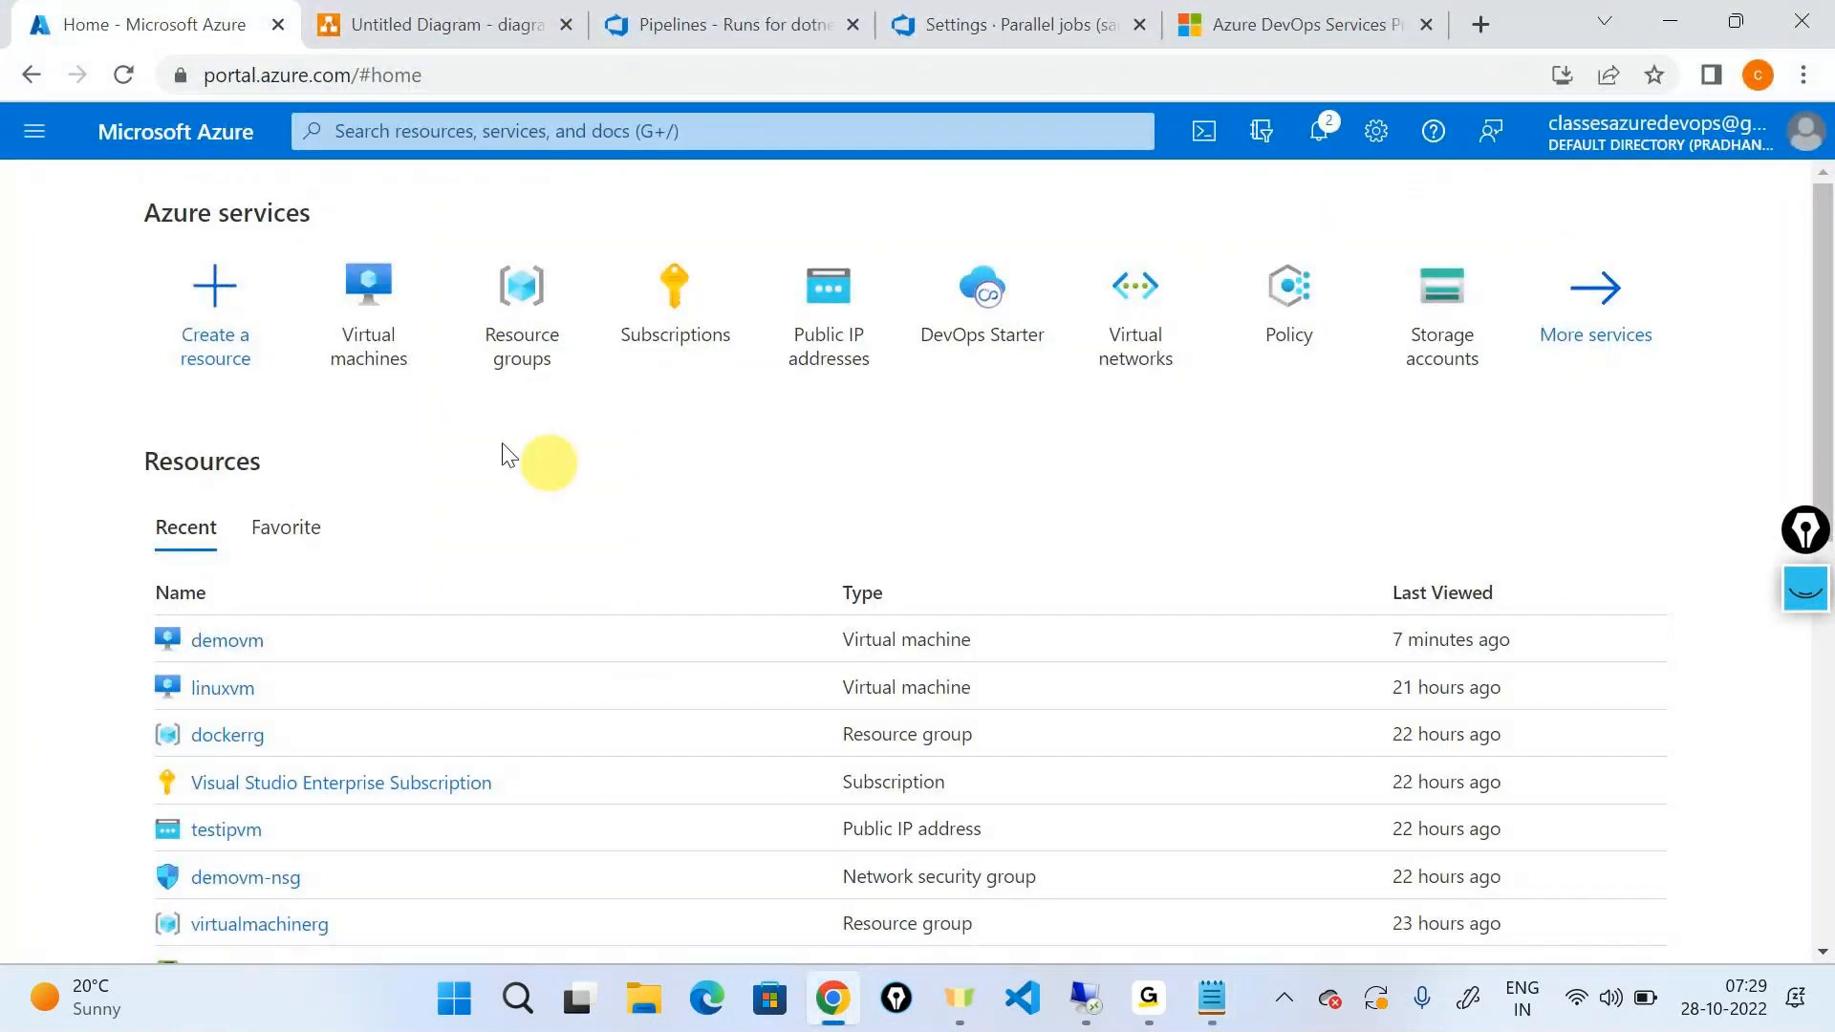
click(369, 296)
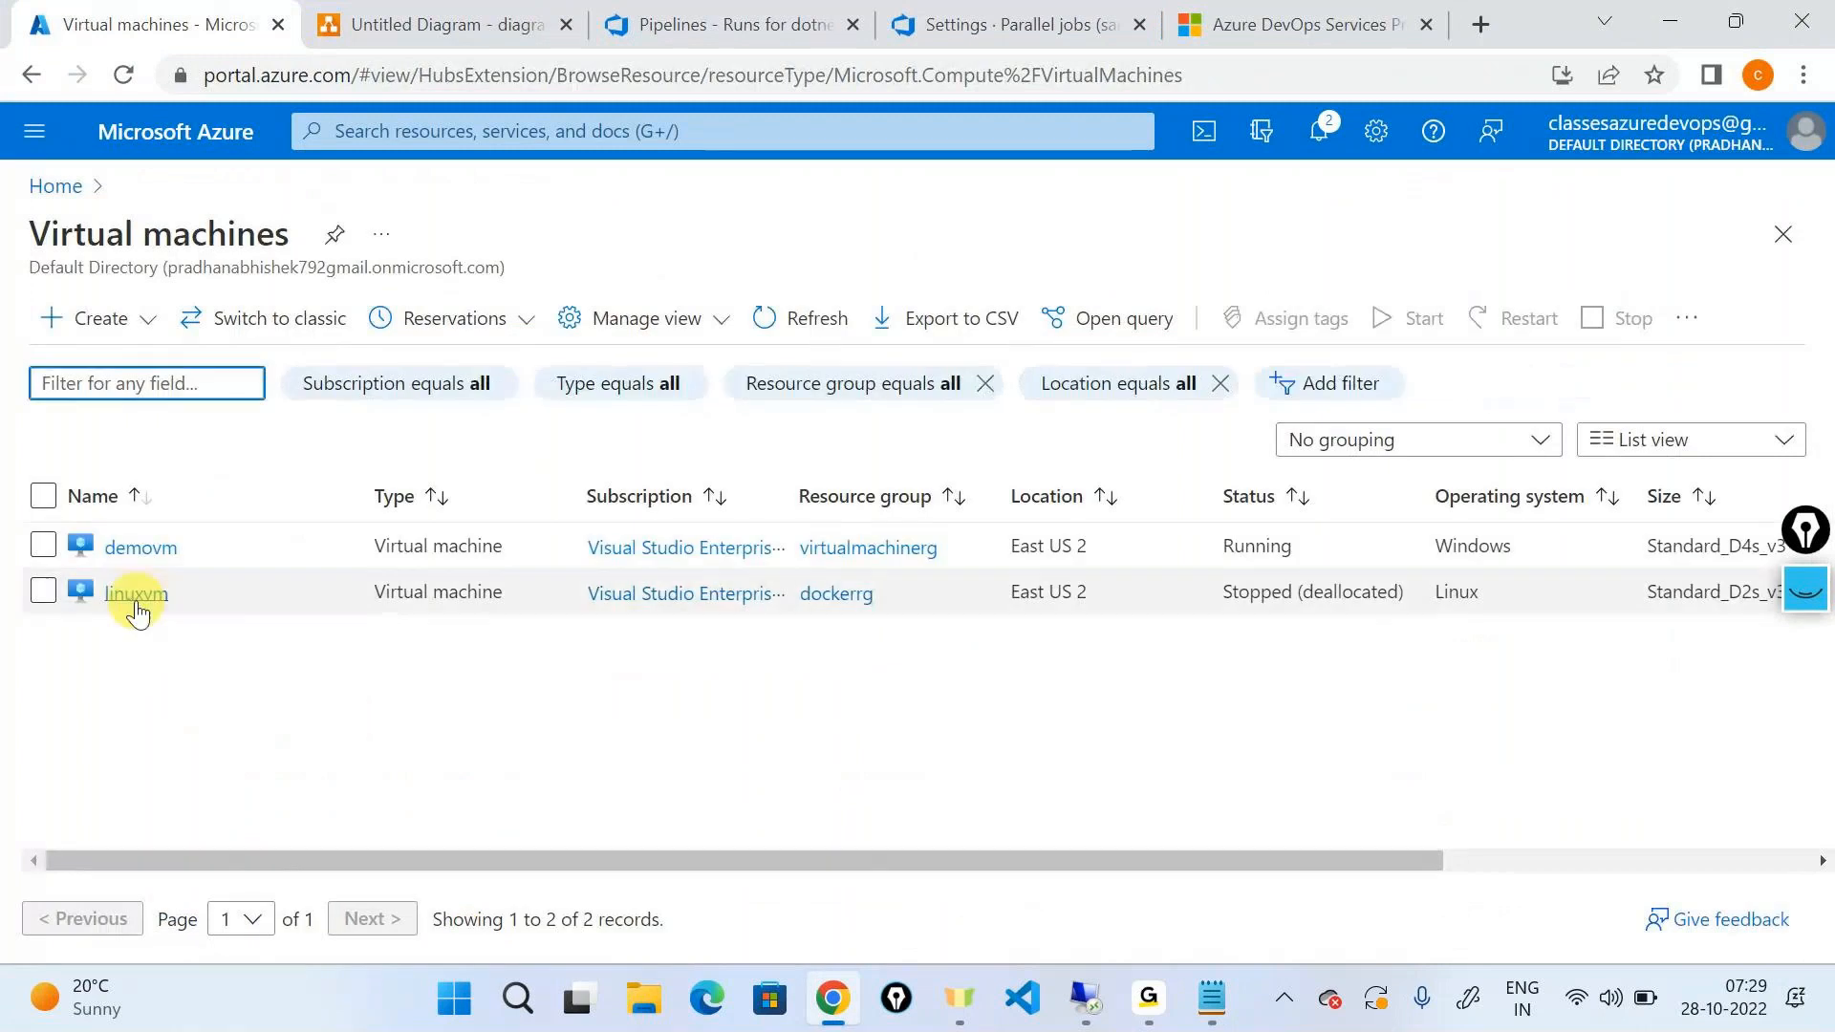
click(141, 547)
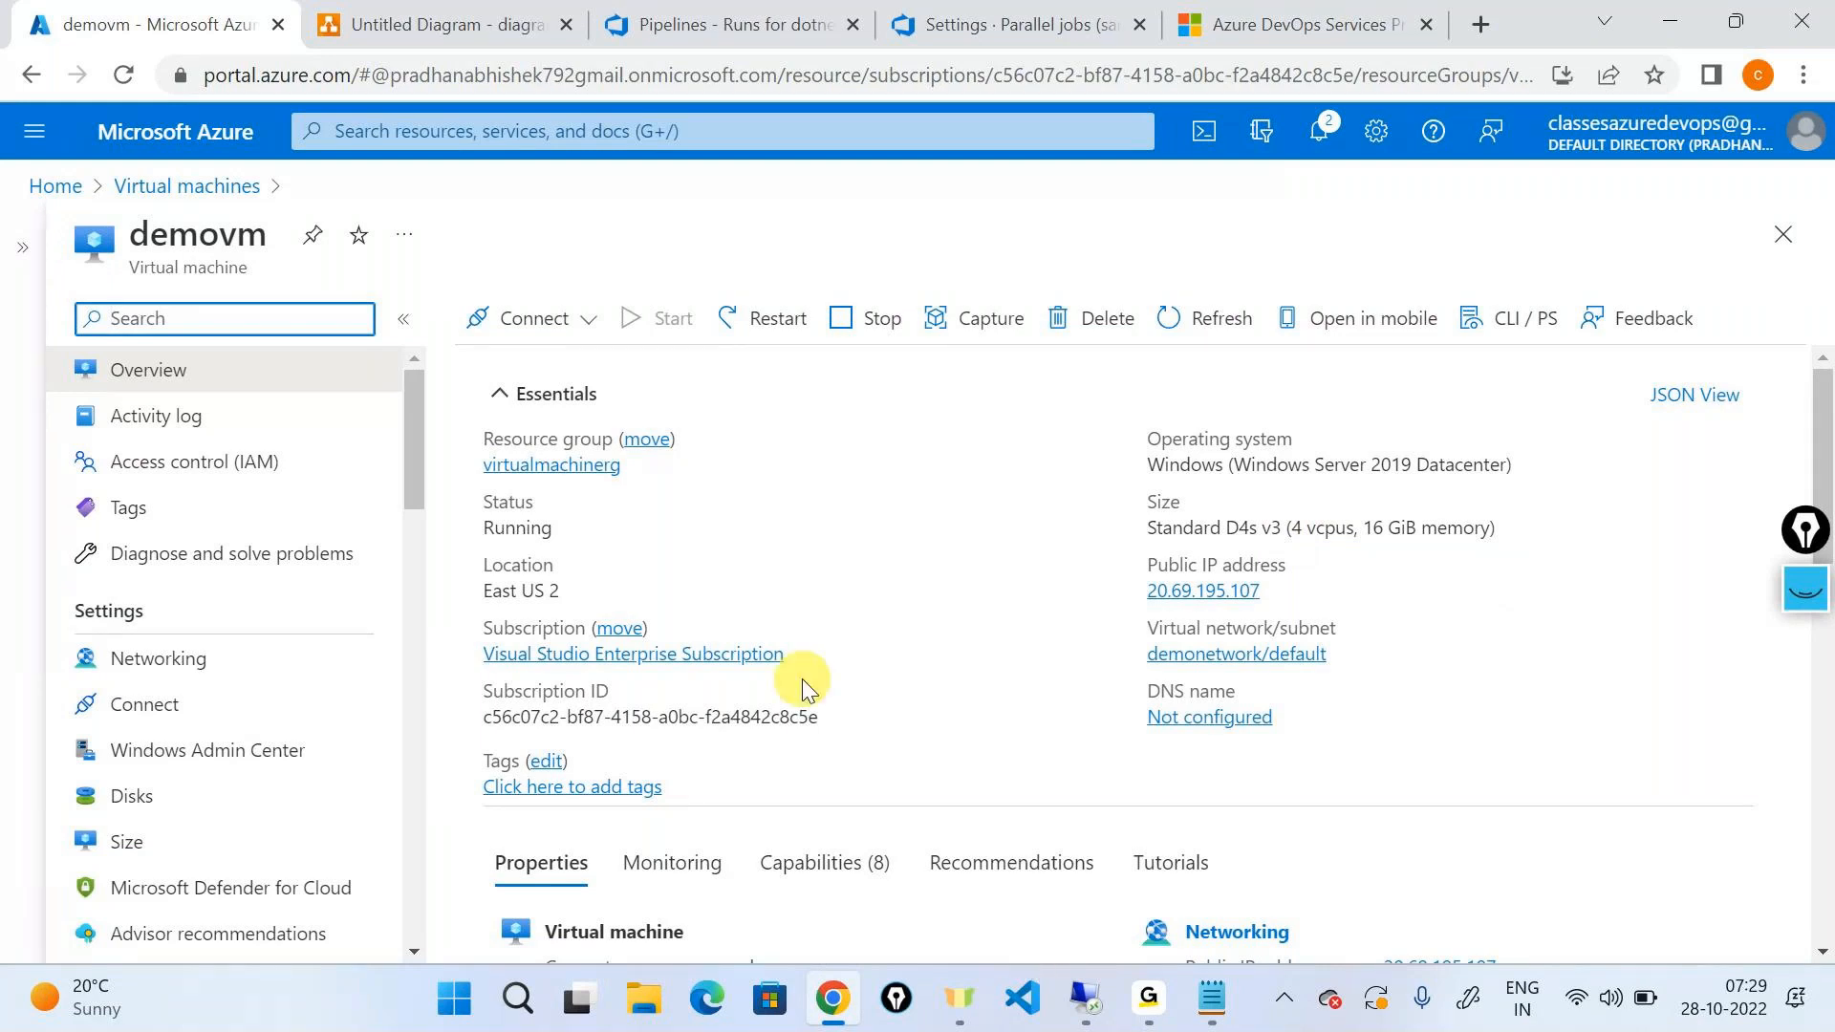
Step: Switch to the remote desktop session of demovm, put off the Windows update restart to another time, and close Server Manager
click(1086, 995)
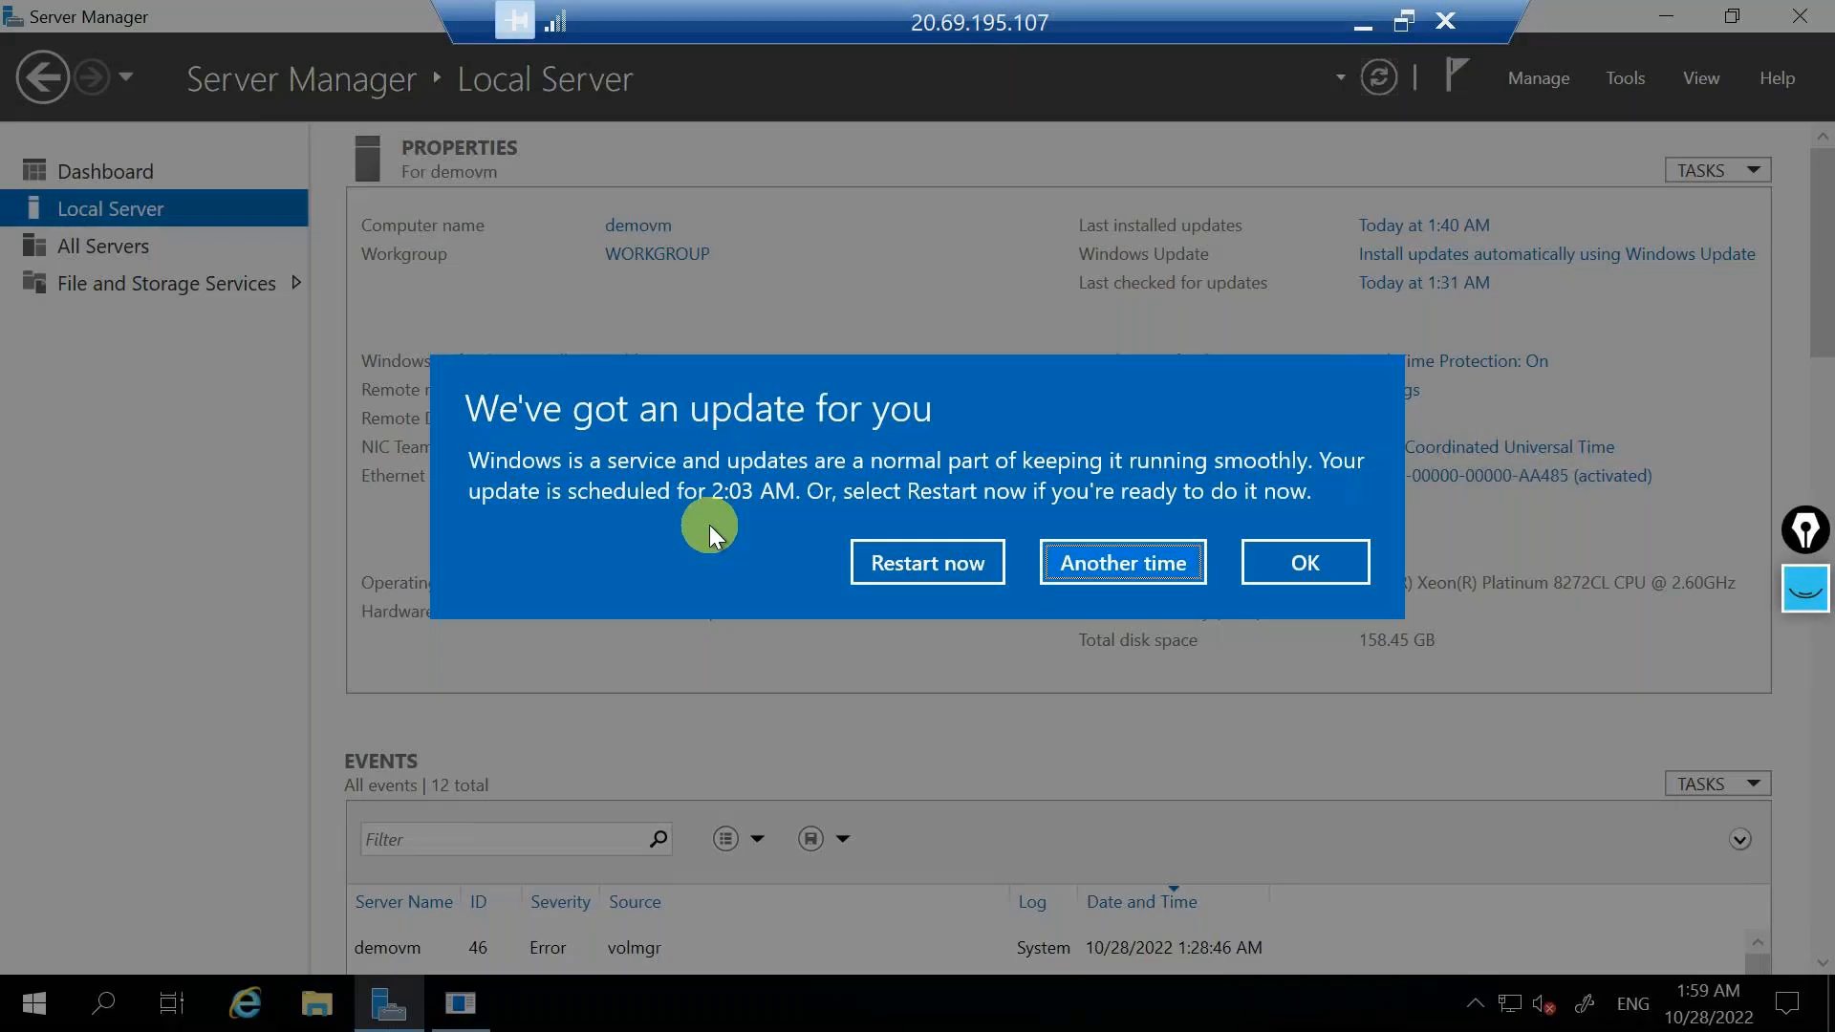
click(1195, 553)
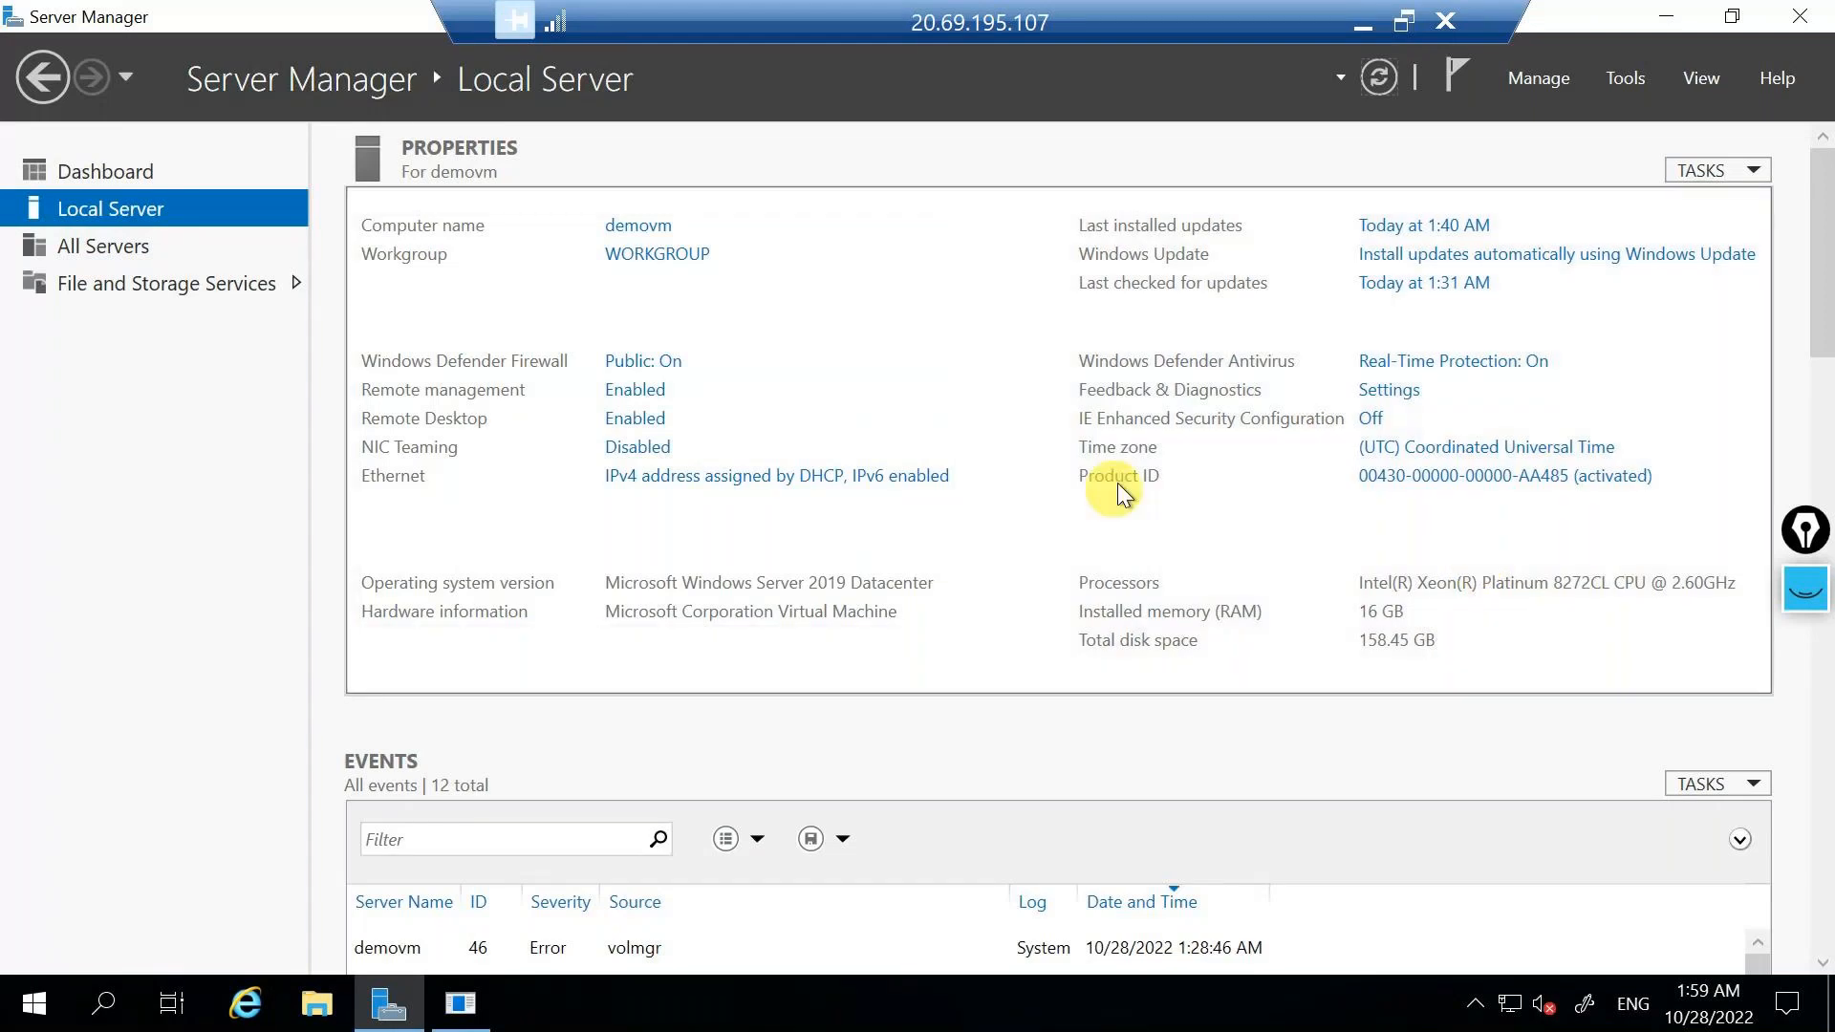
key(alt+F4)
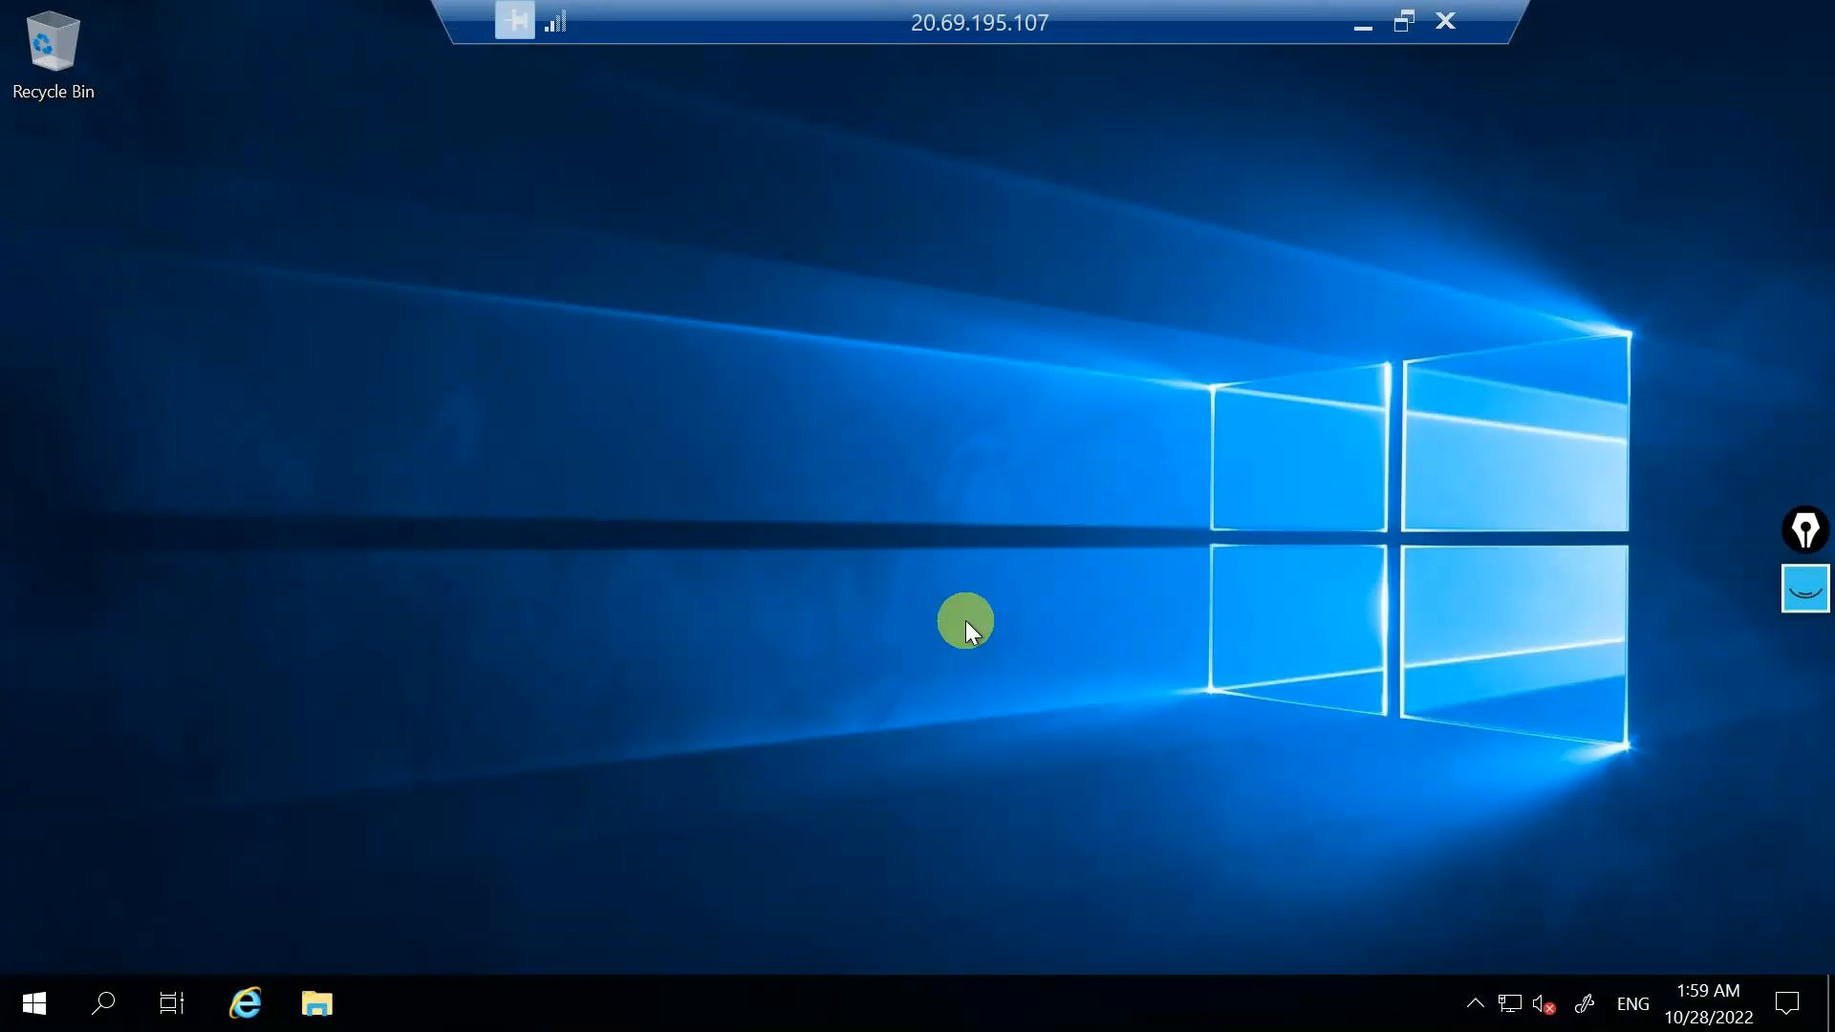
Step: Minimize the remote session and open the Agent pools settings of the samplelearning project in Azure DevOps
click(1369, 17)
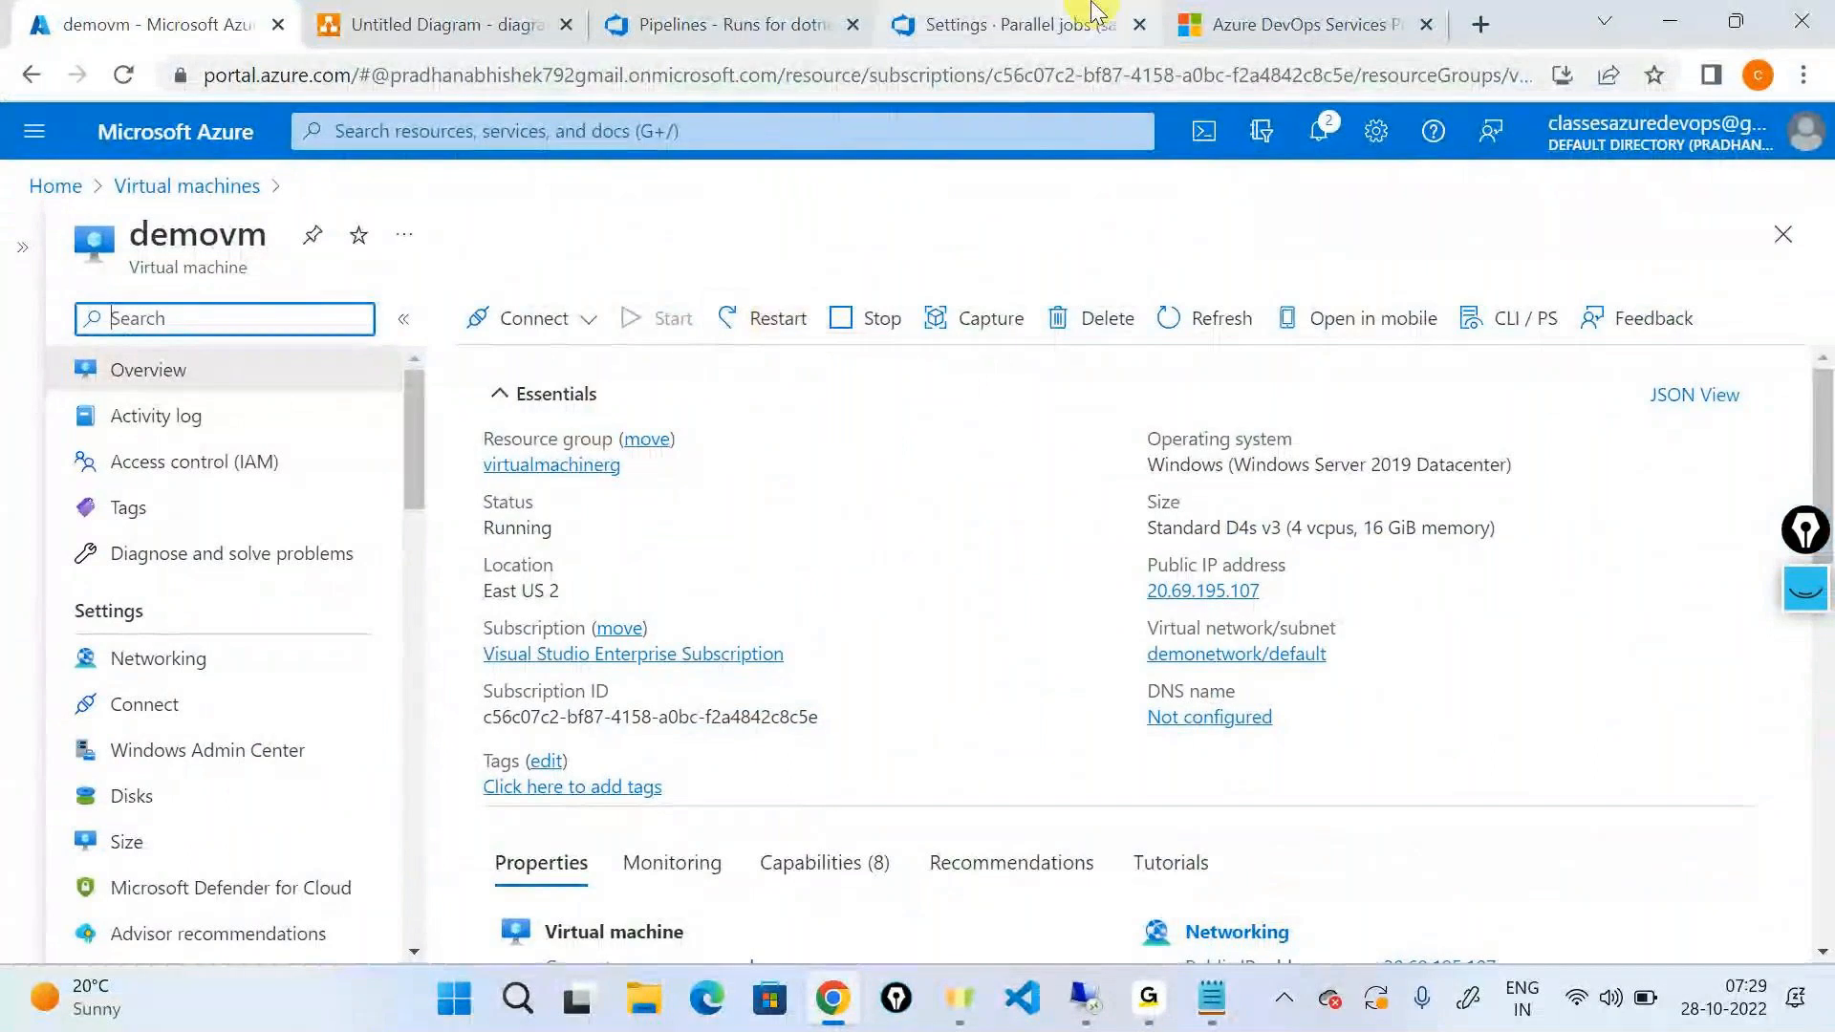
click(1003, 24)
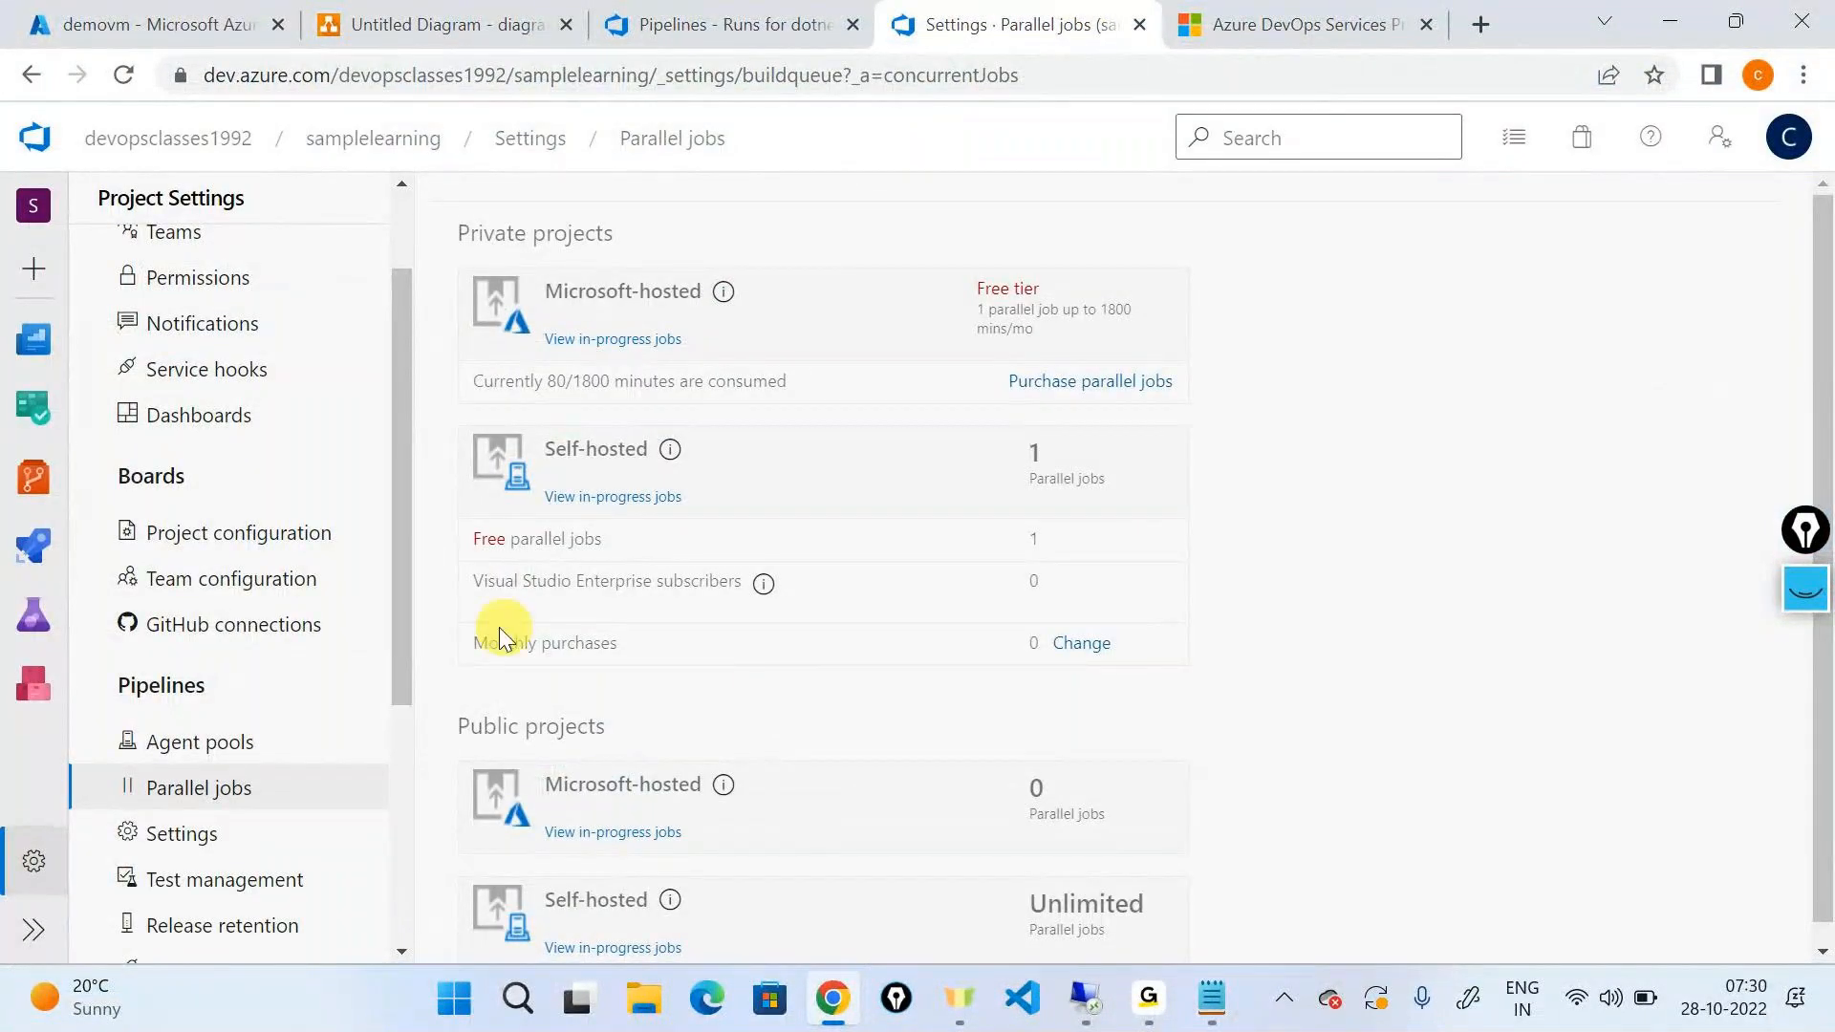
click(202, 743)
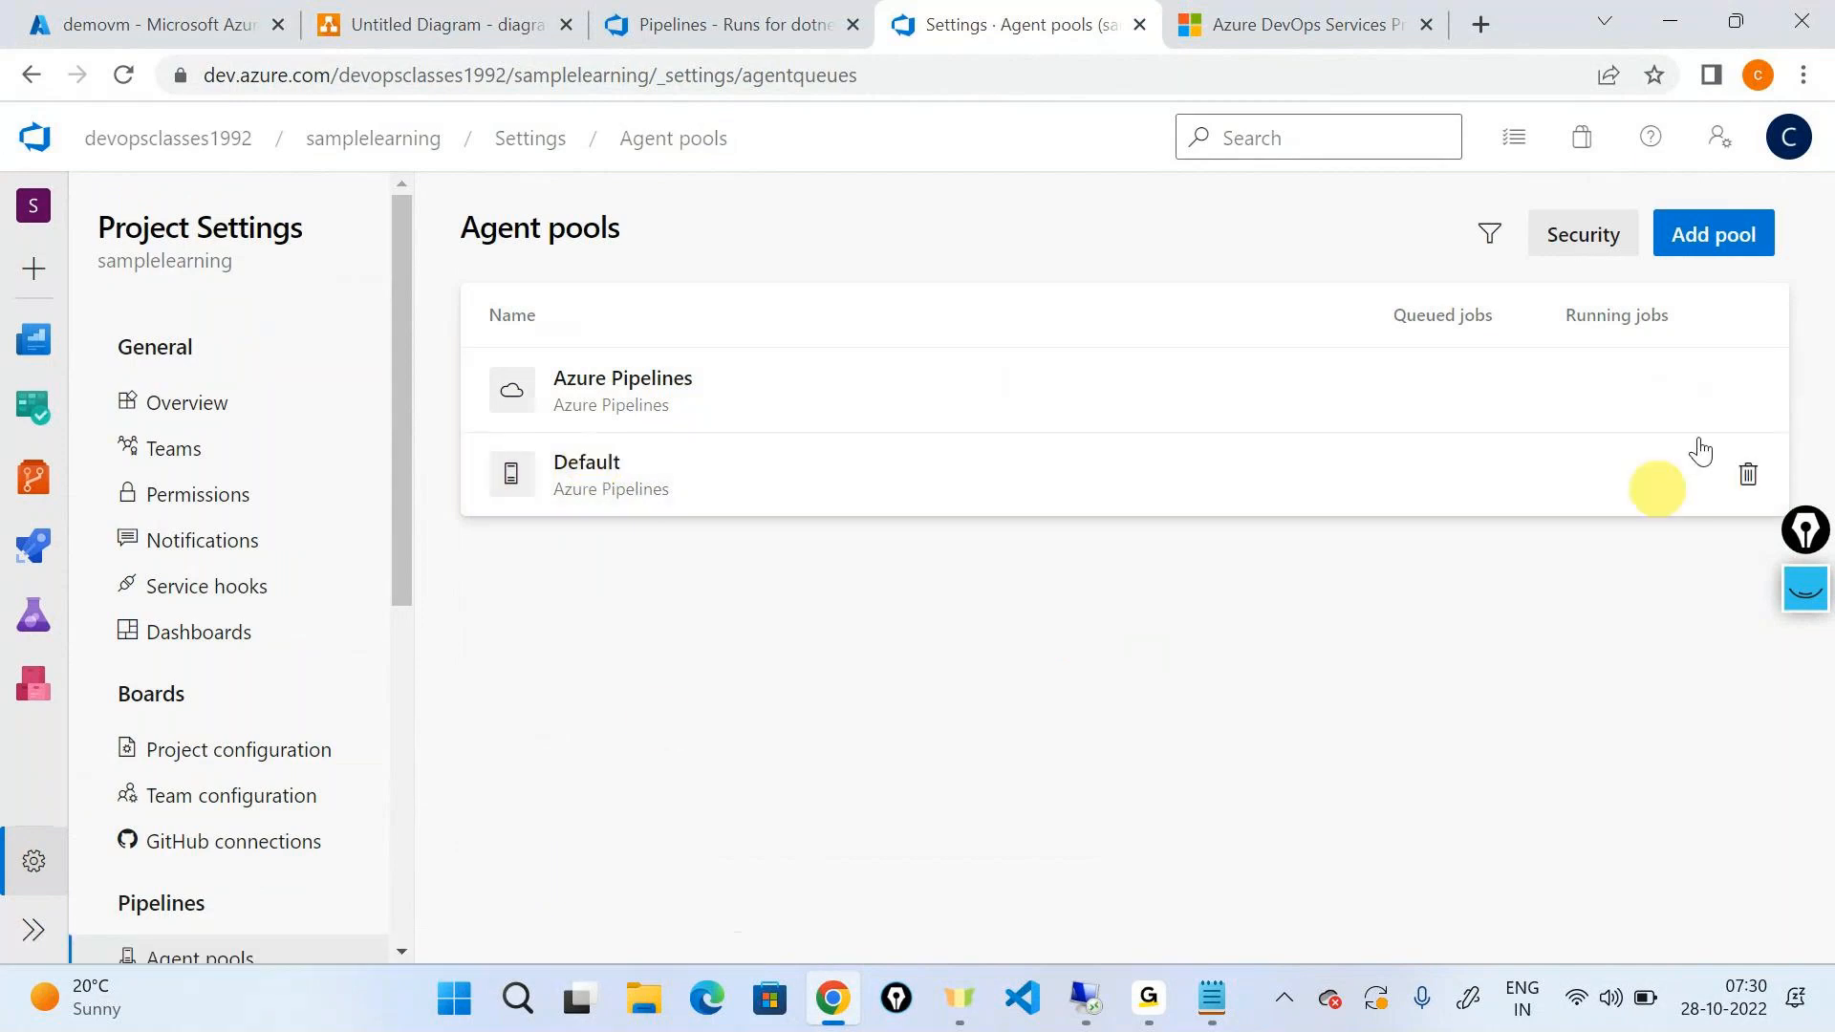
Step: Add a new agent pool of type Self-hosted named mypool7am
click(1721, 243)
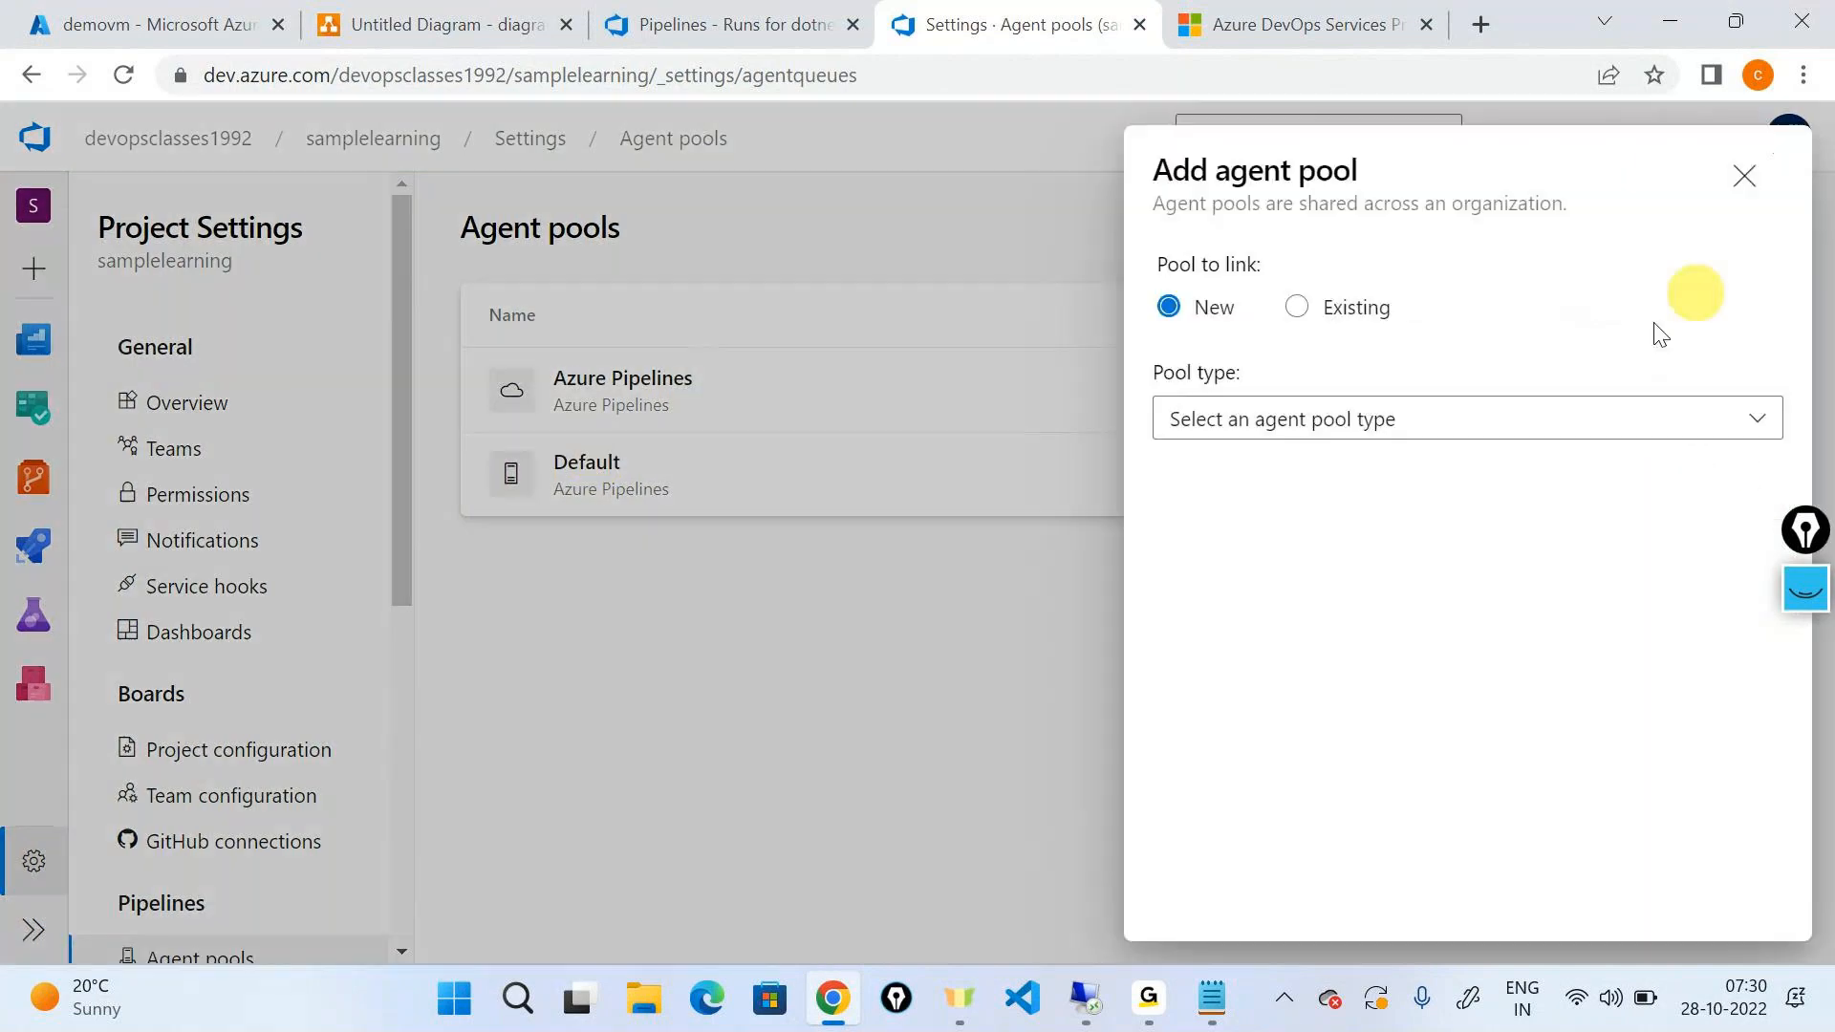
click(1744, 177)
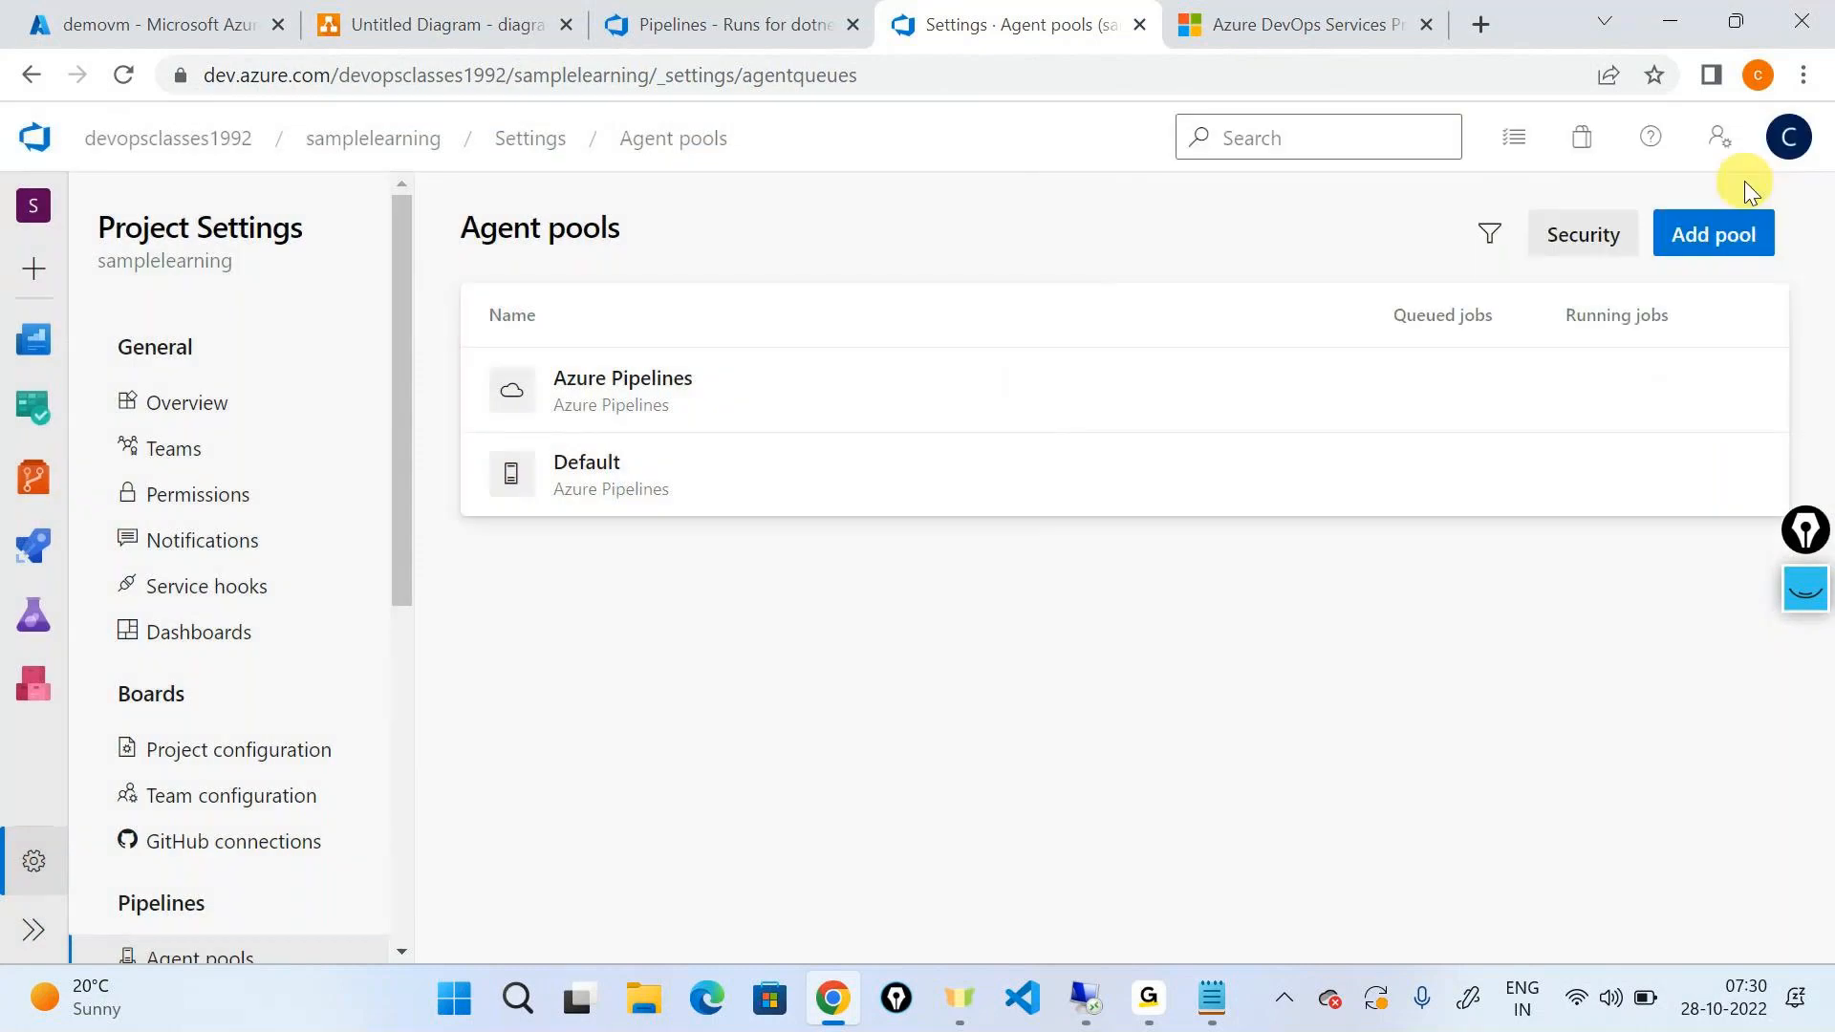
click(1701, 241)
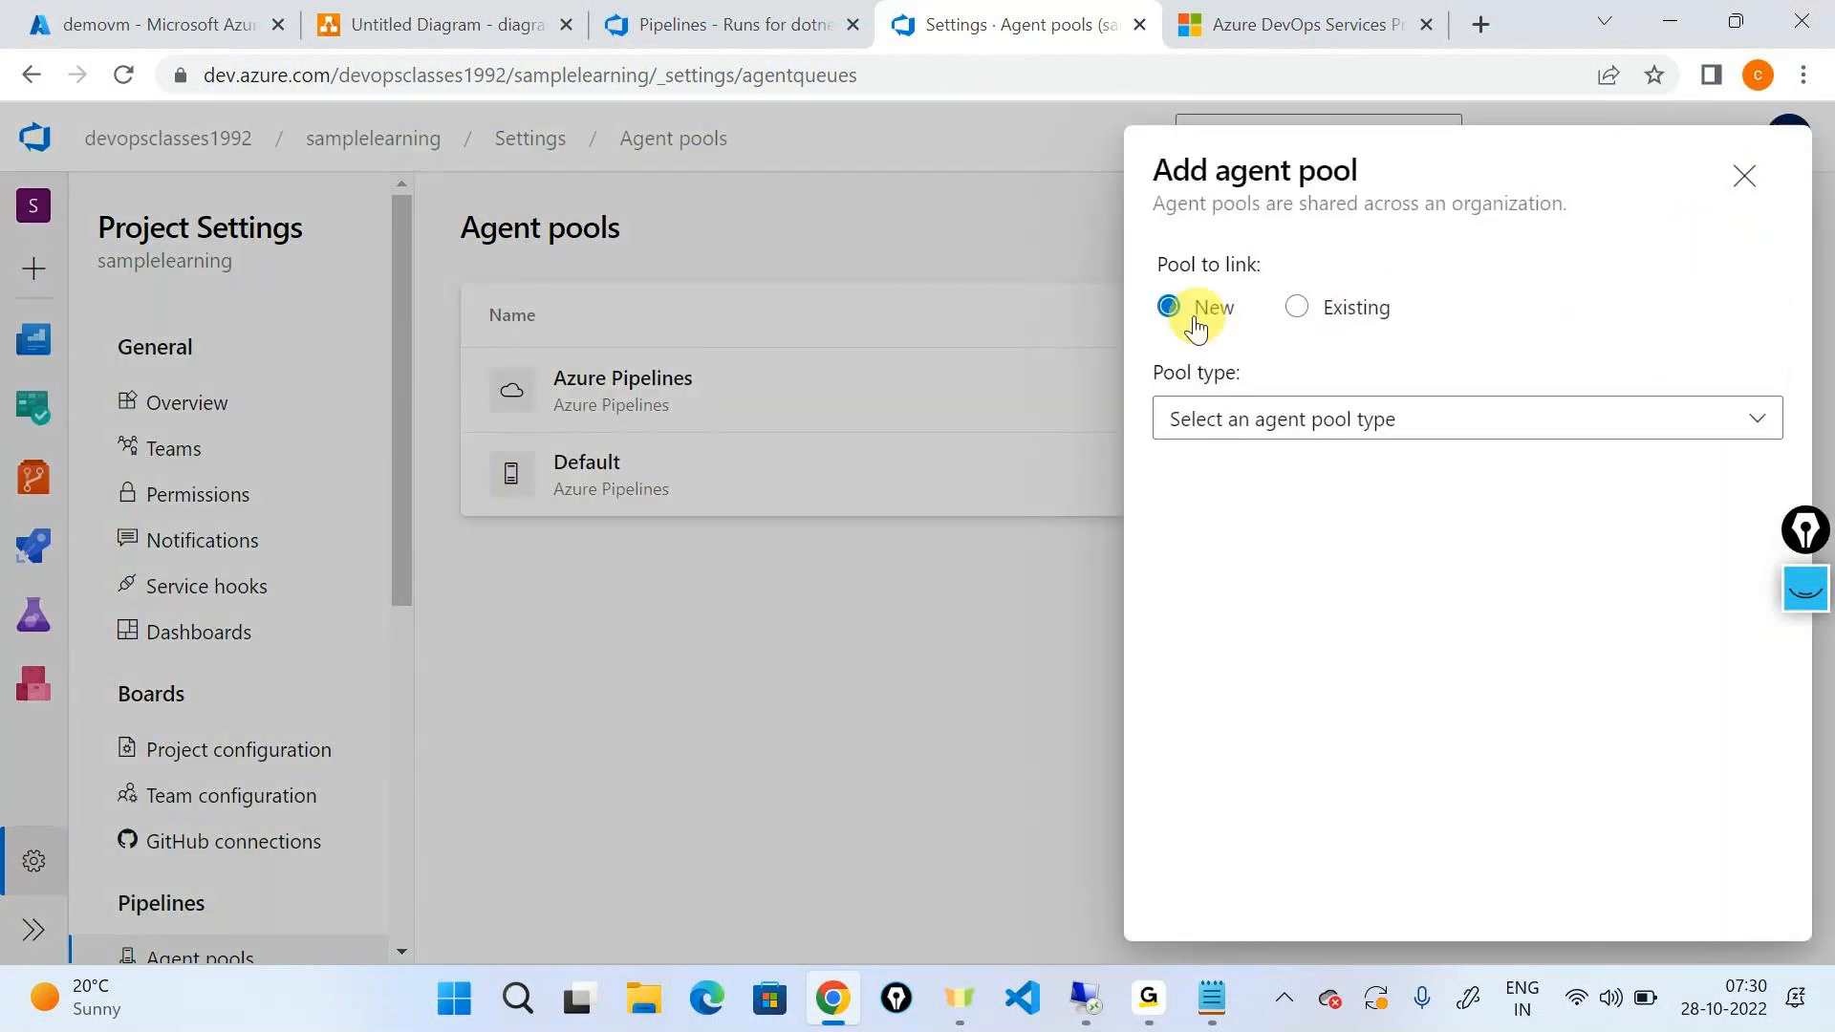
click(1234, 437)
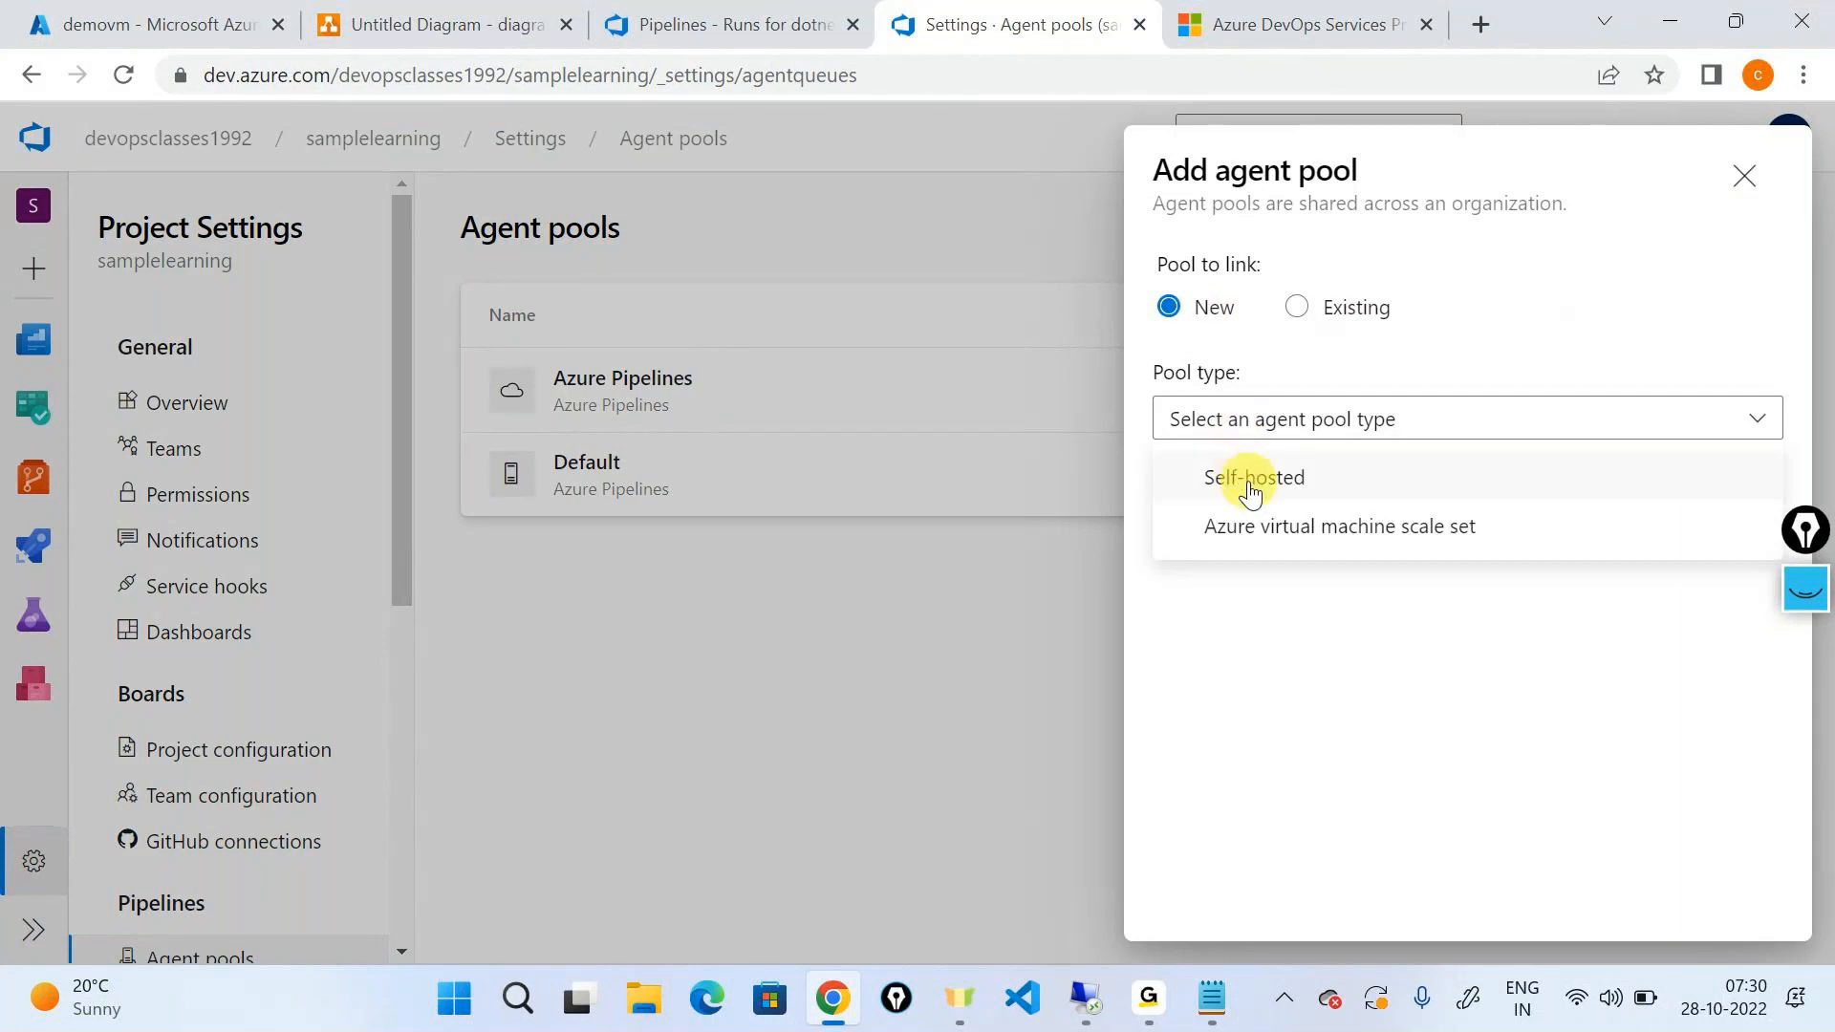
click(1250, 482)
click(1265, 597)
text(myp)
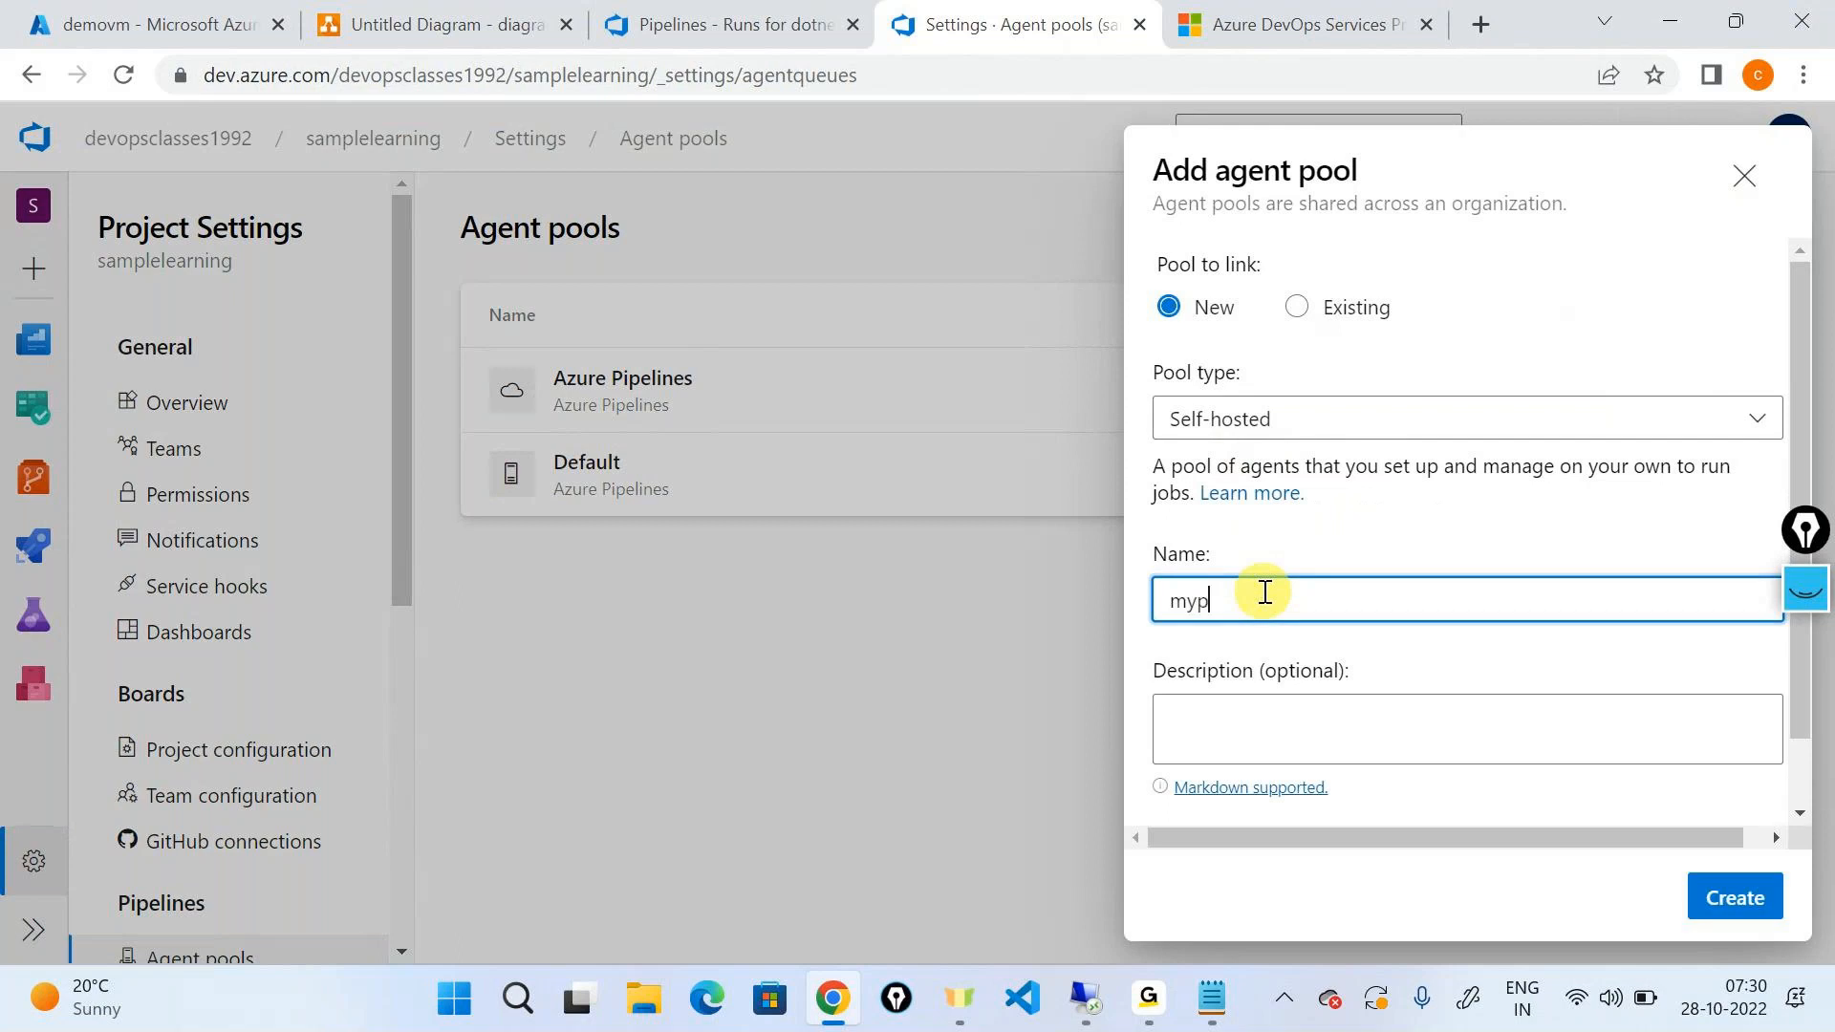
text(ool7am)
scroll(1265, 592, down, 1)
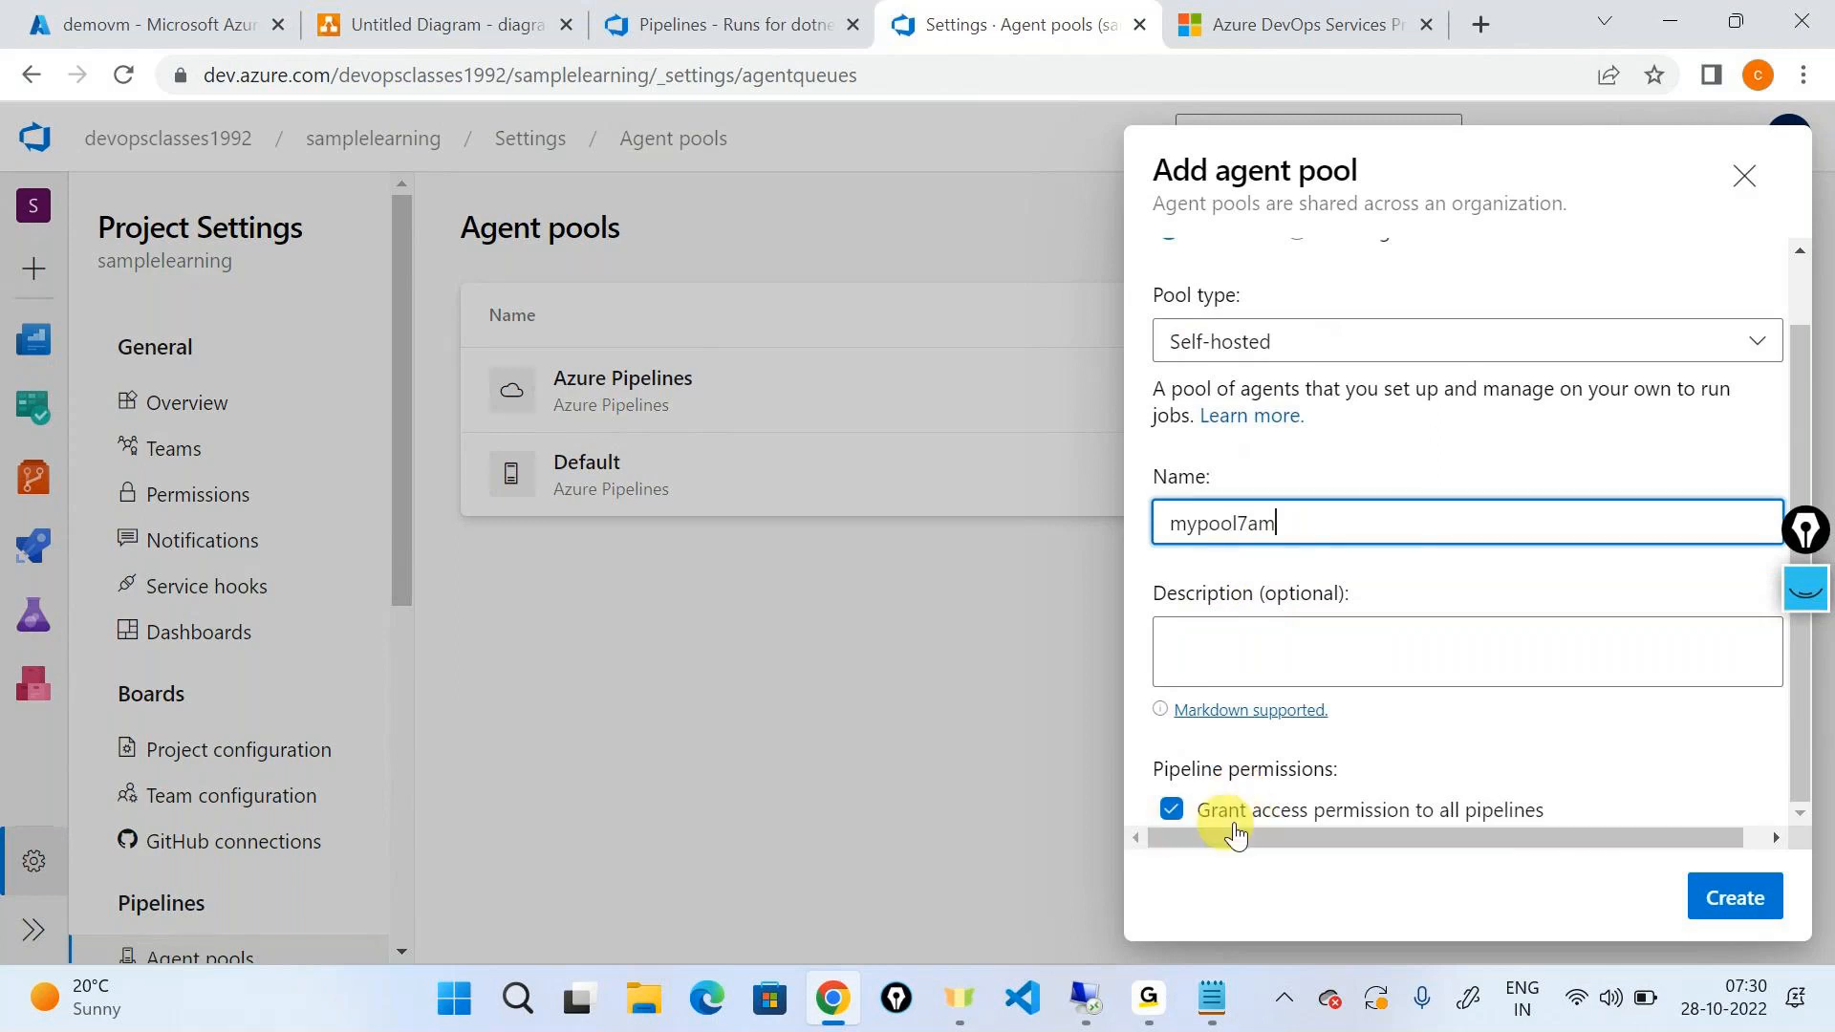
click(1736, 898)
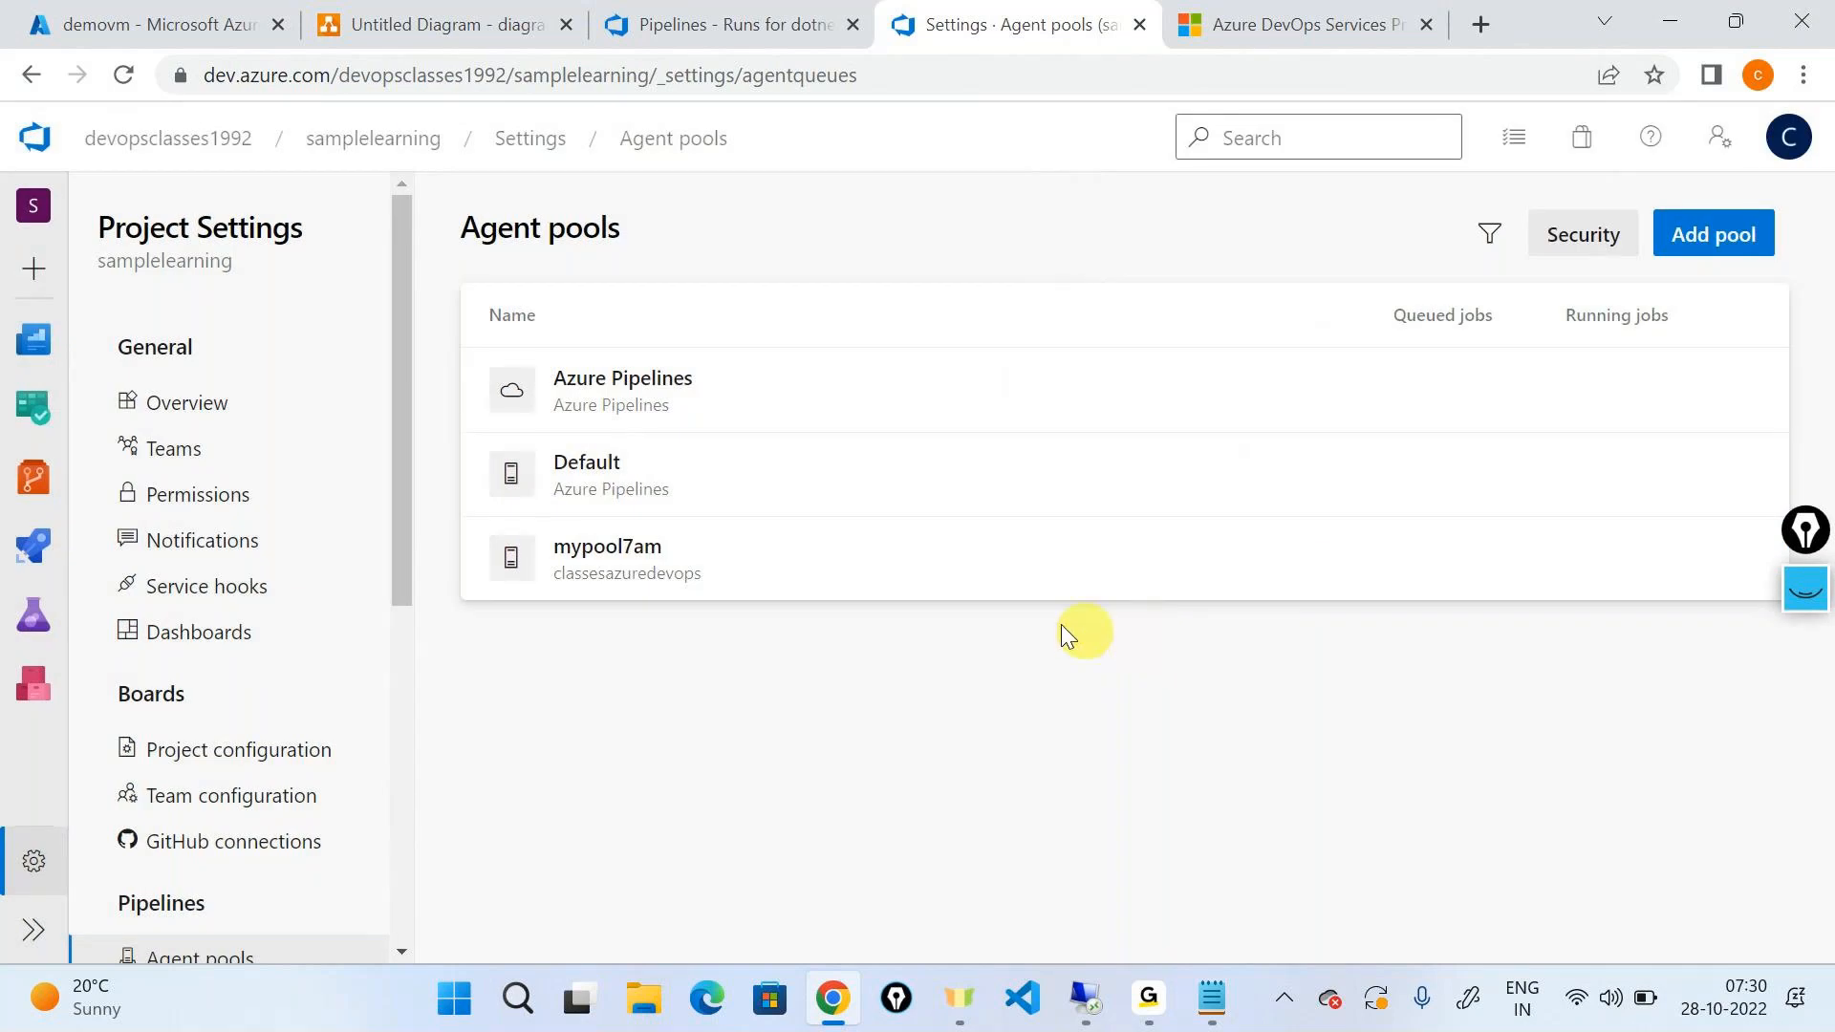
Step: Open the agents of the mypool7am pool and bring up the setup instructions for a new agent
click(725, 555)
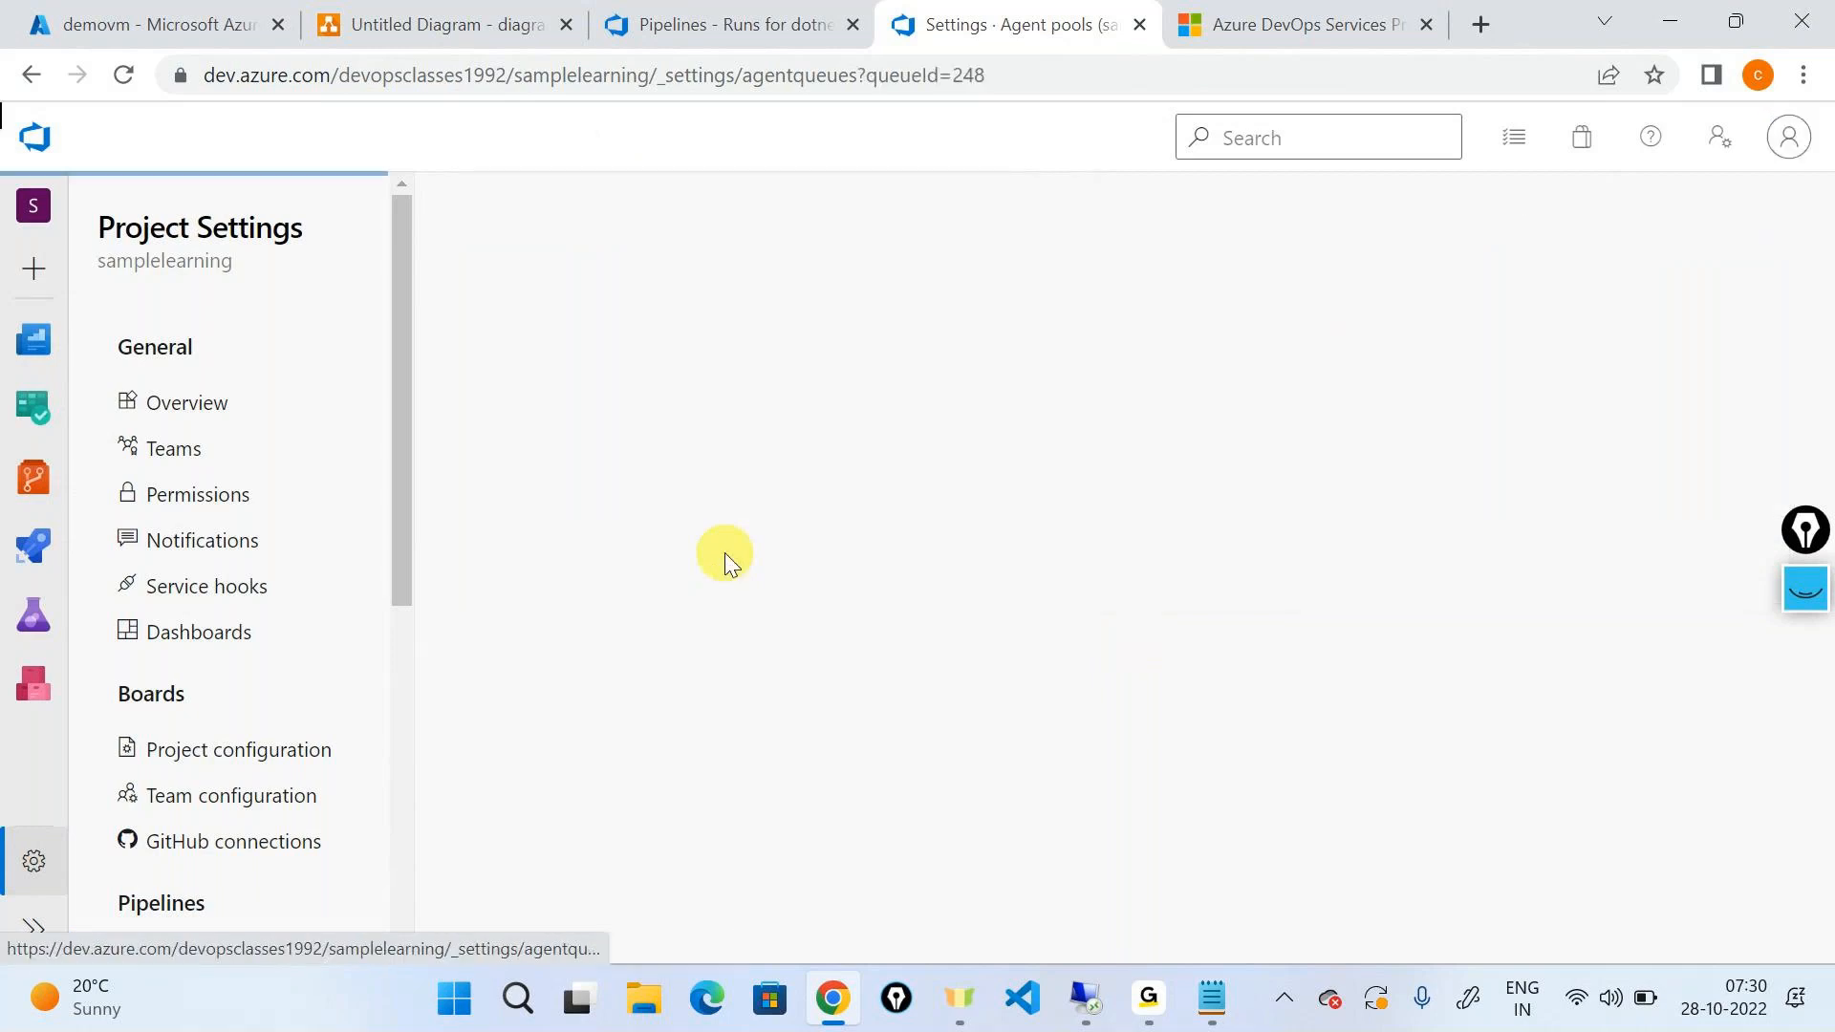
click(554, 295)
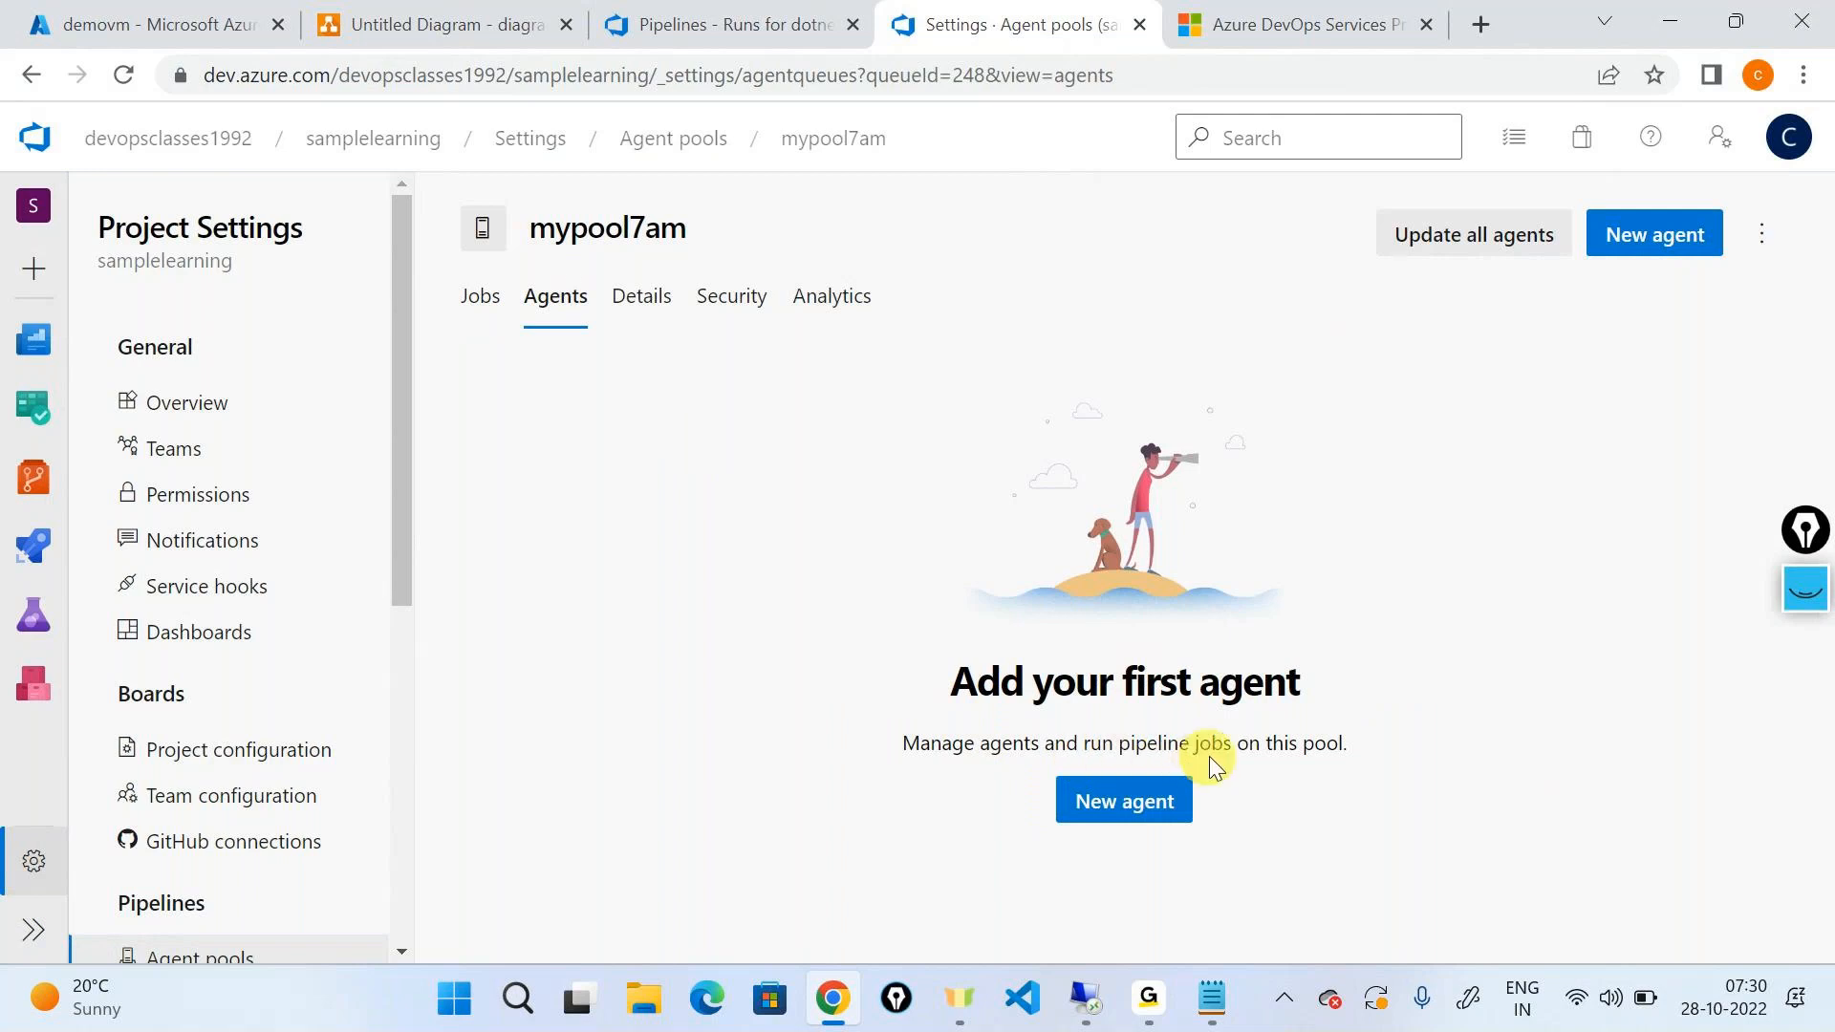
click(1141, 801)
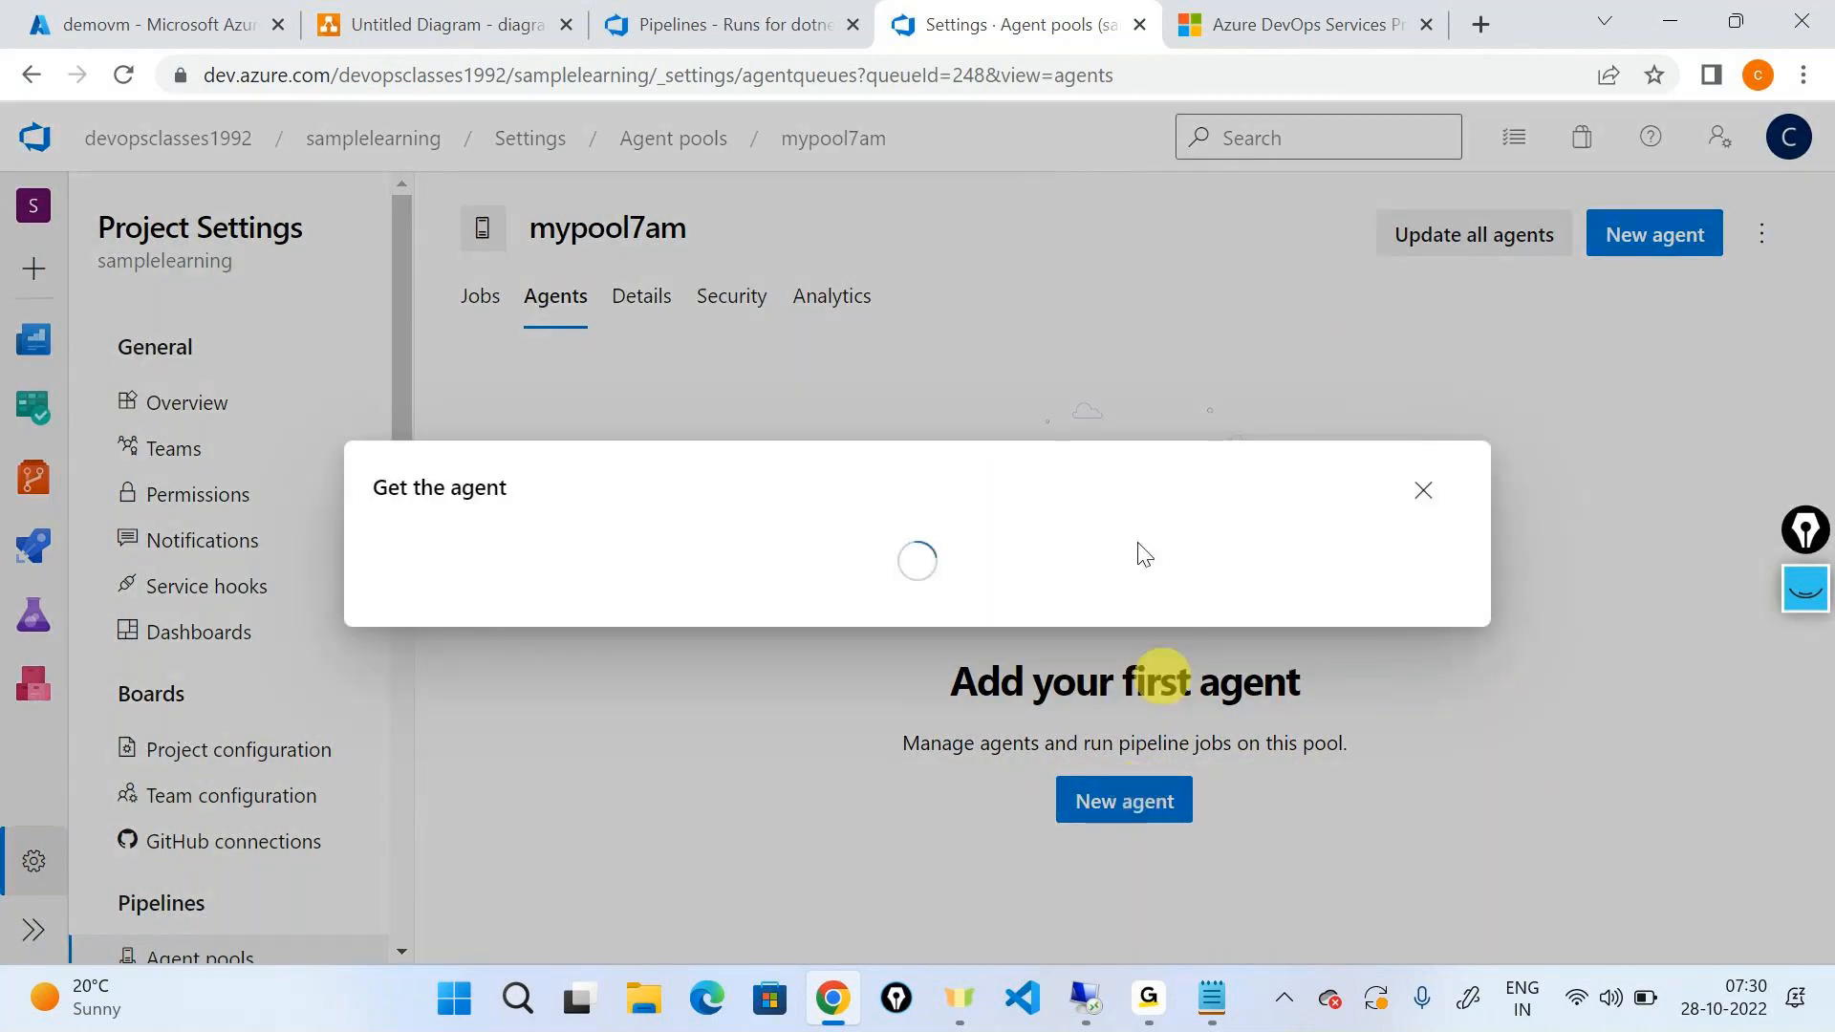
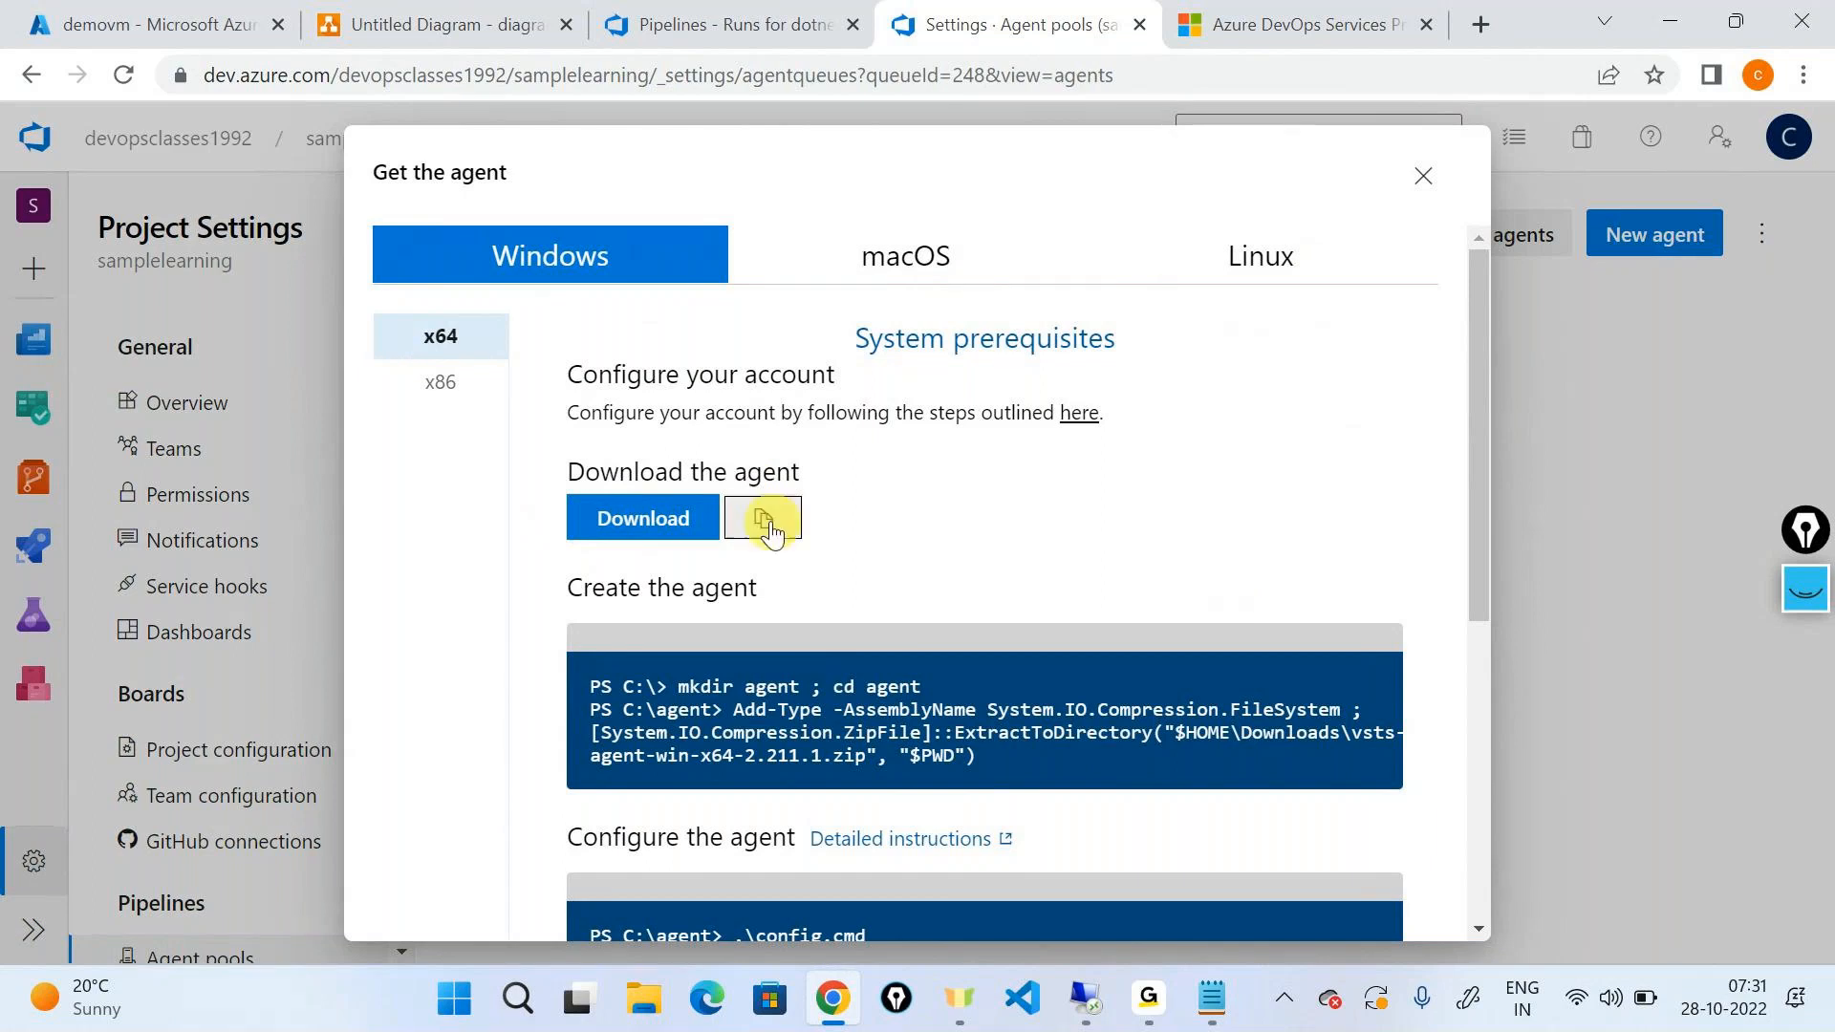
Step: Switch to the remote session of demovm and download vsts-agent-win-x64-2.211.1.zip in Internet Explorer from the copied agent link, saving the file
click(1086, 999)
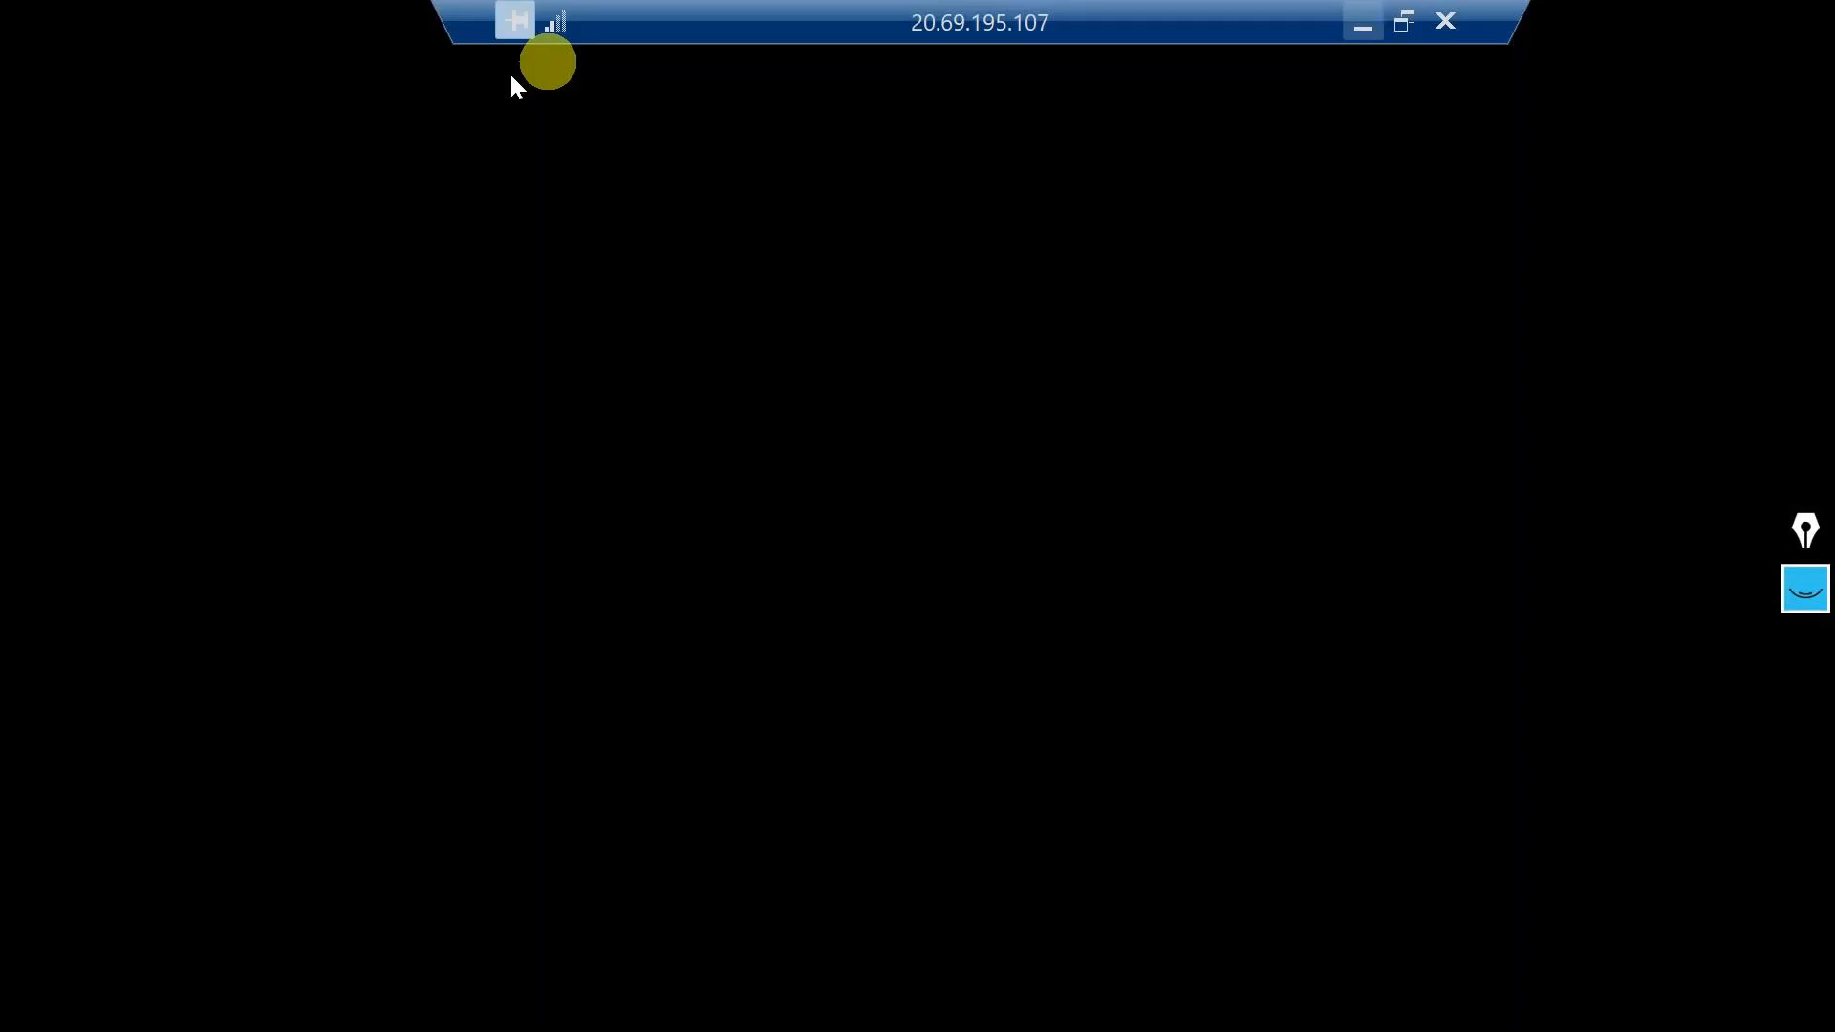
click(244, 1002)
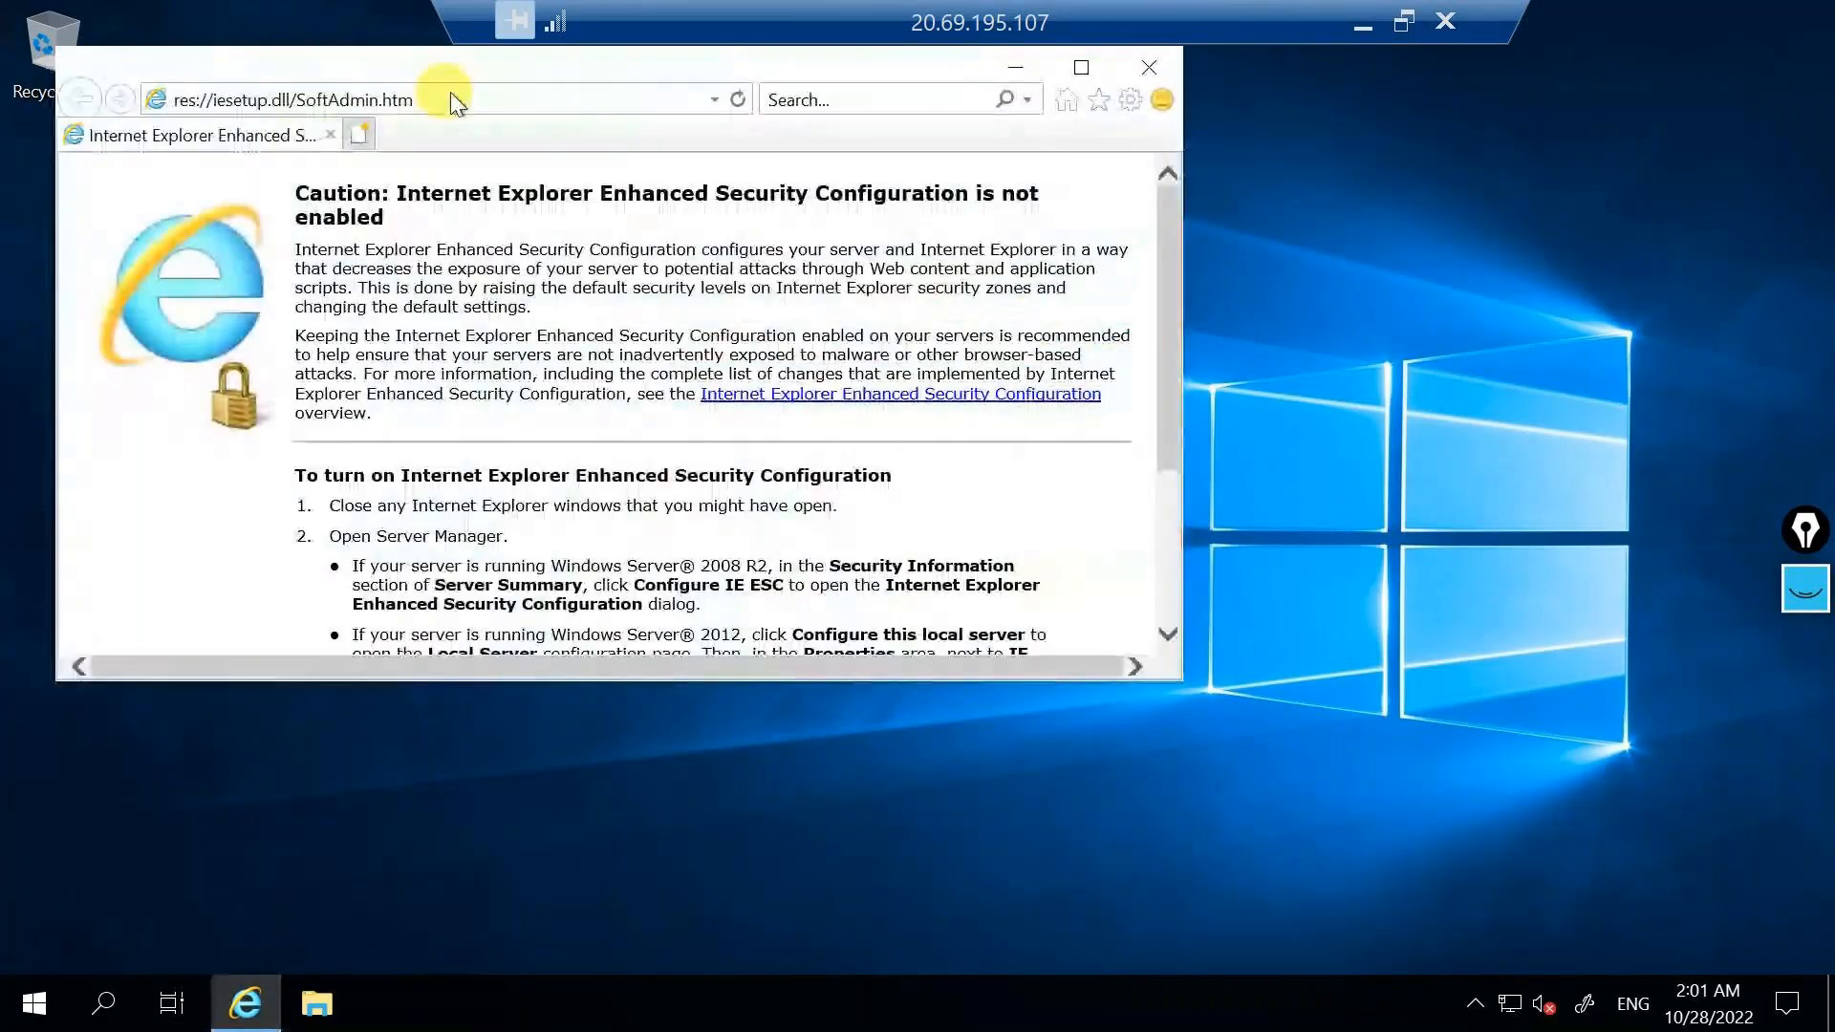
click(456, 95)
key(BackSpace)
key(ctrl+v)
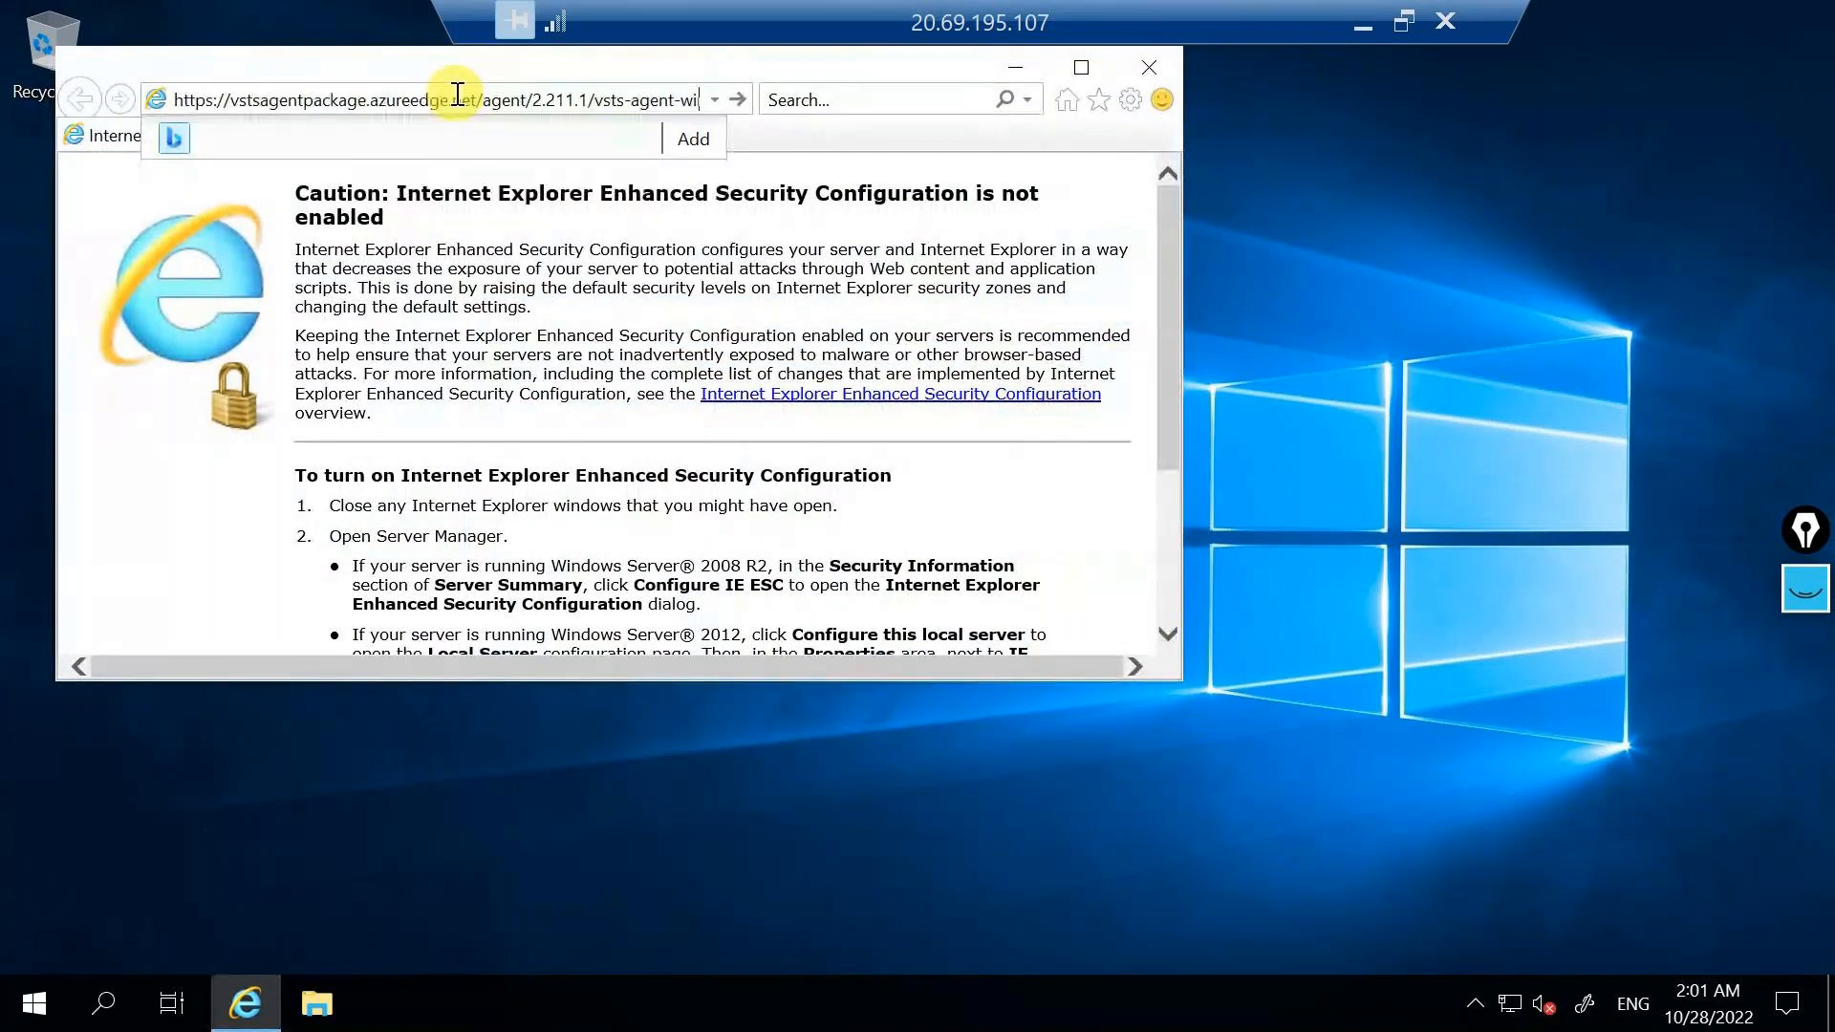
key(Return)
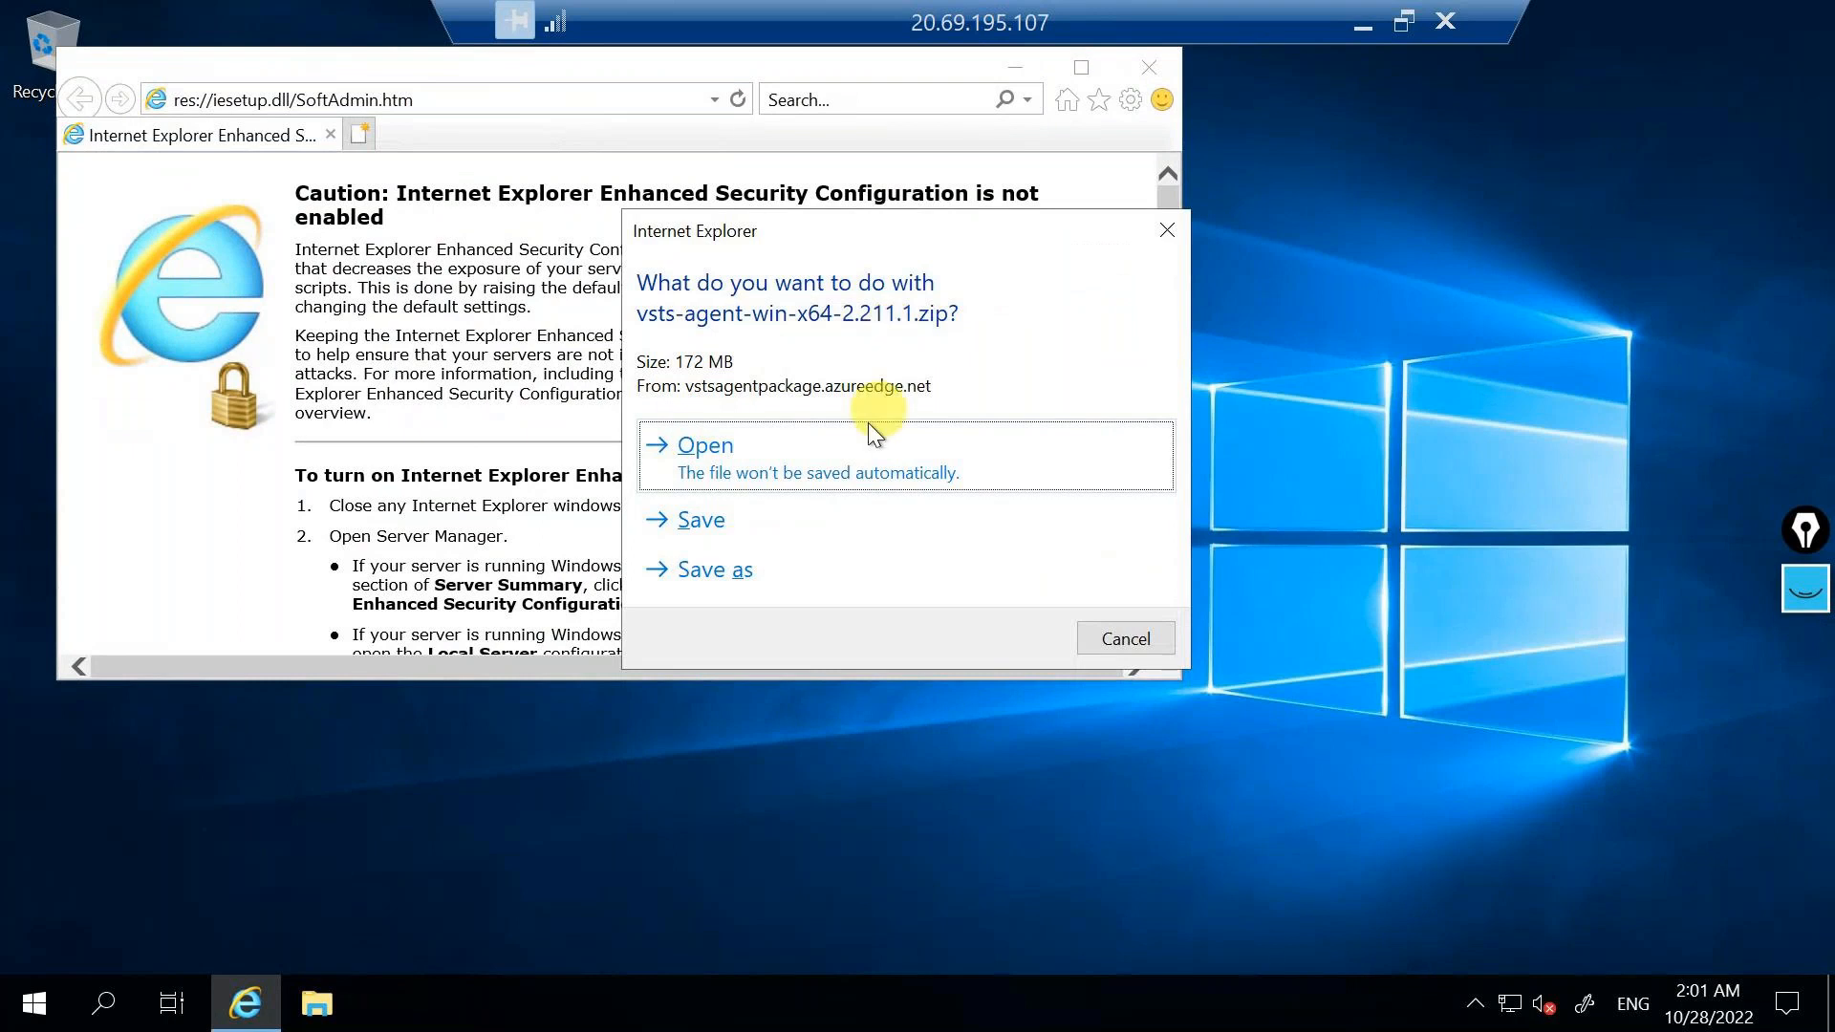
click(772, 575)
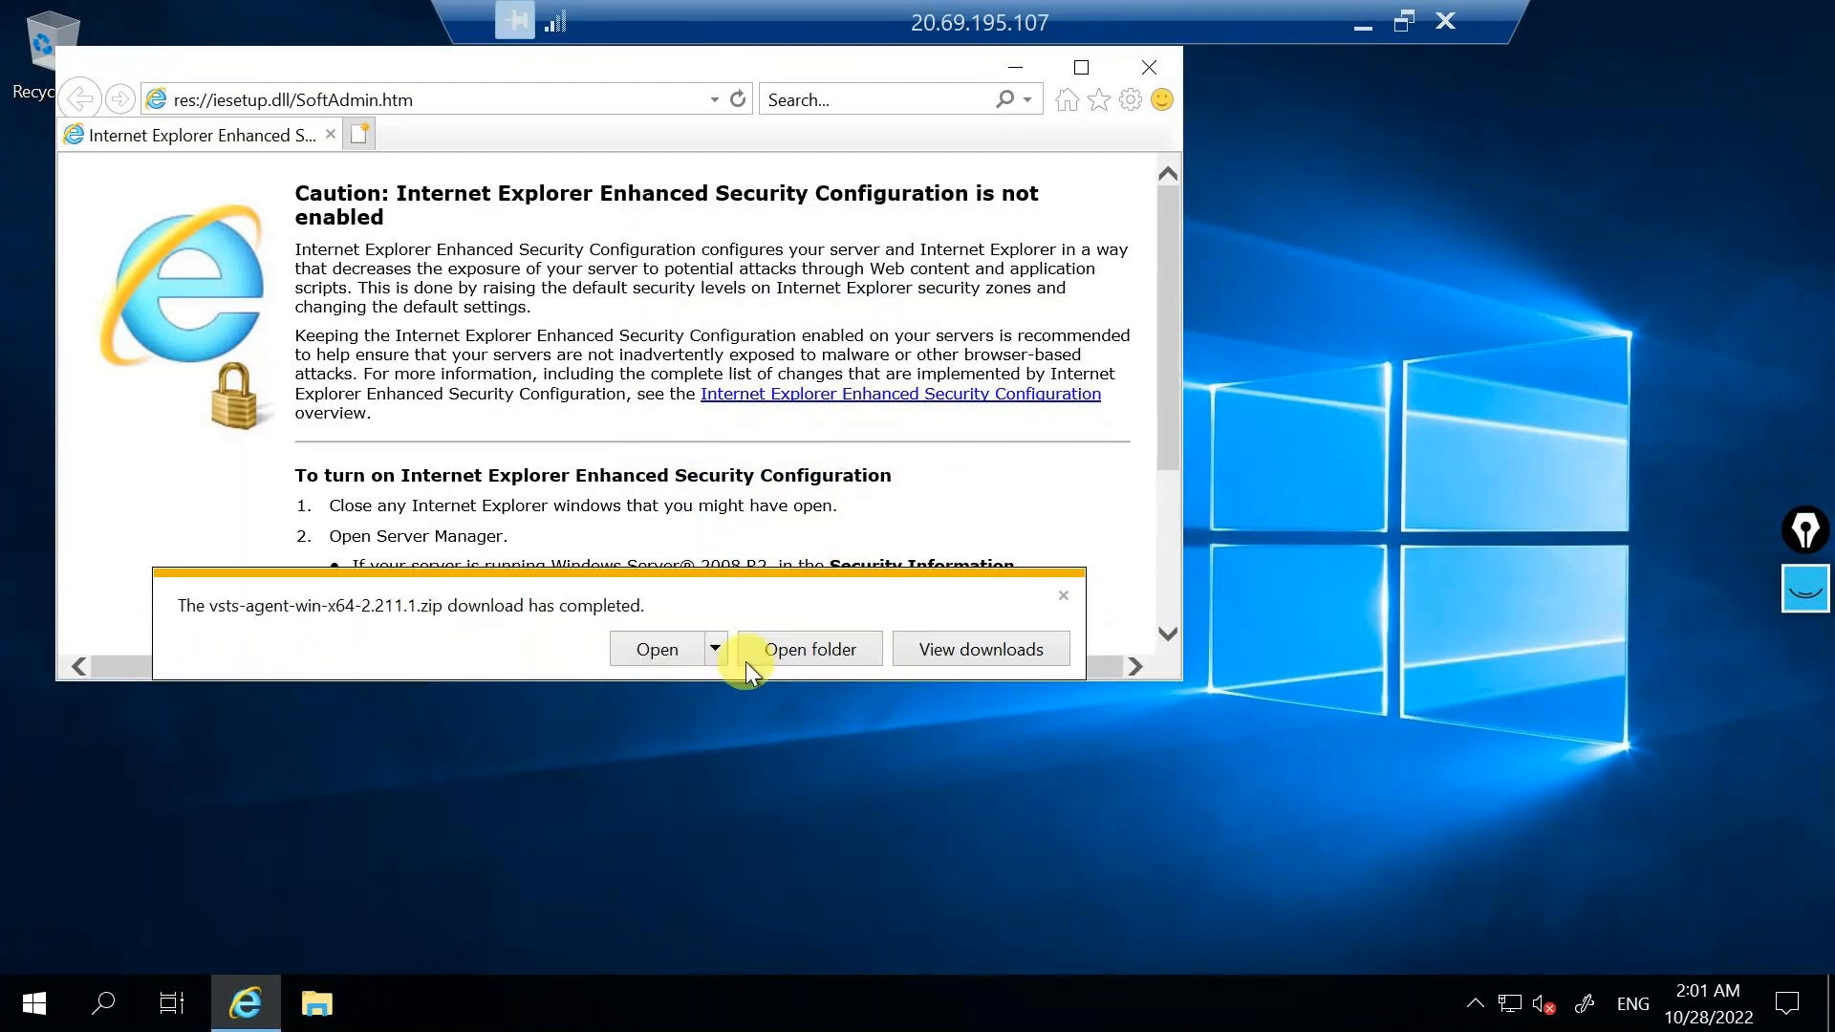
Step: Open the Downloads folder containing the agent package, maximize its window, and select the vsts-agent-win-x64-2.211.1 zip file
click(822, 658)
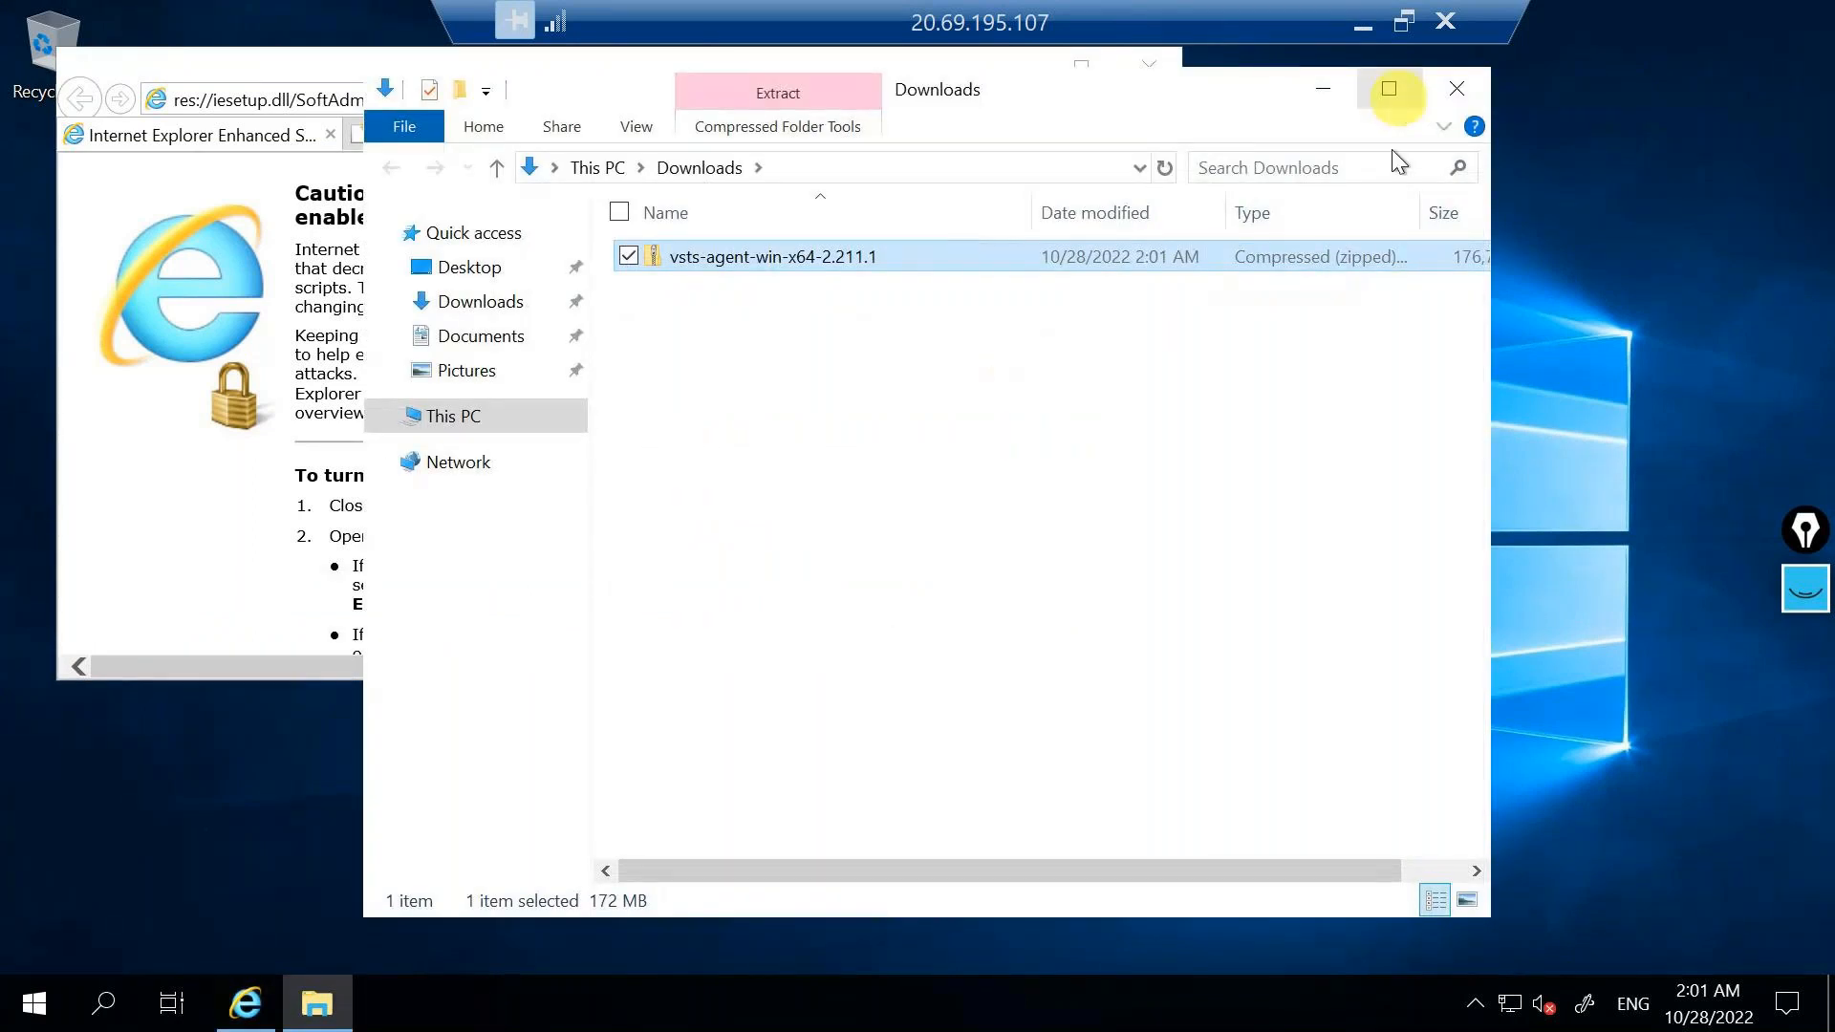
click(1389, 88)
click(570, 283)
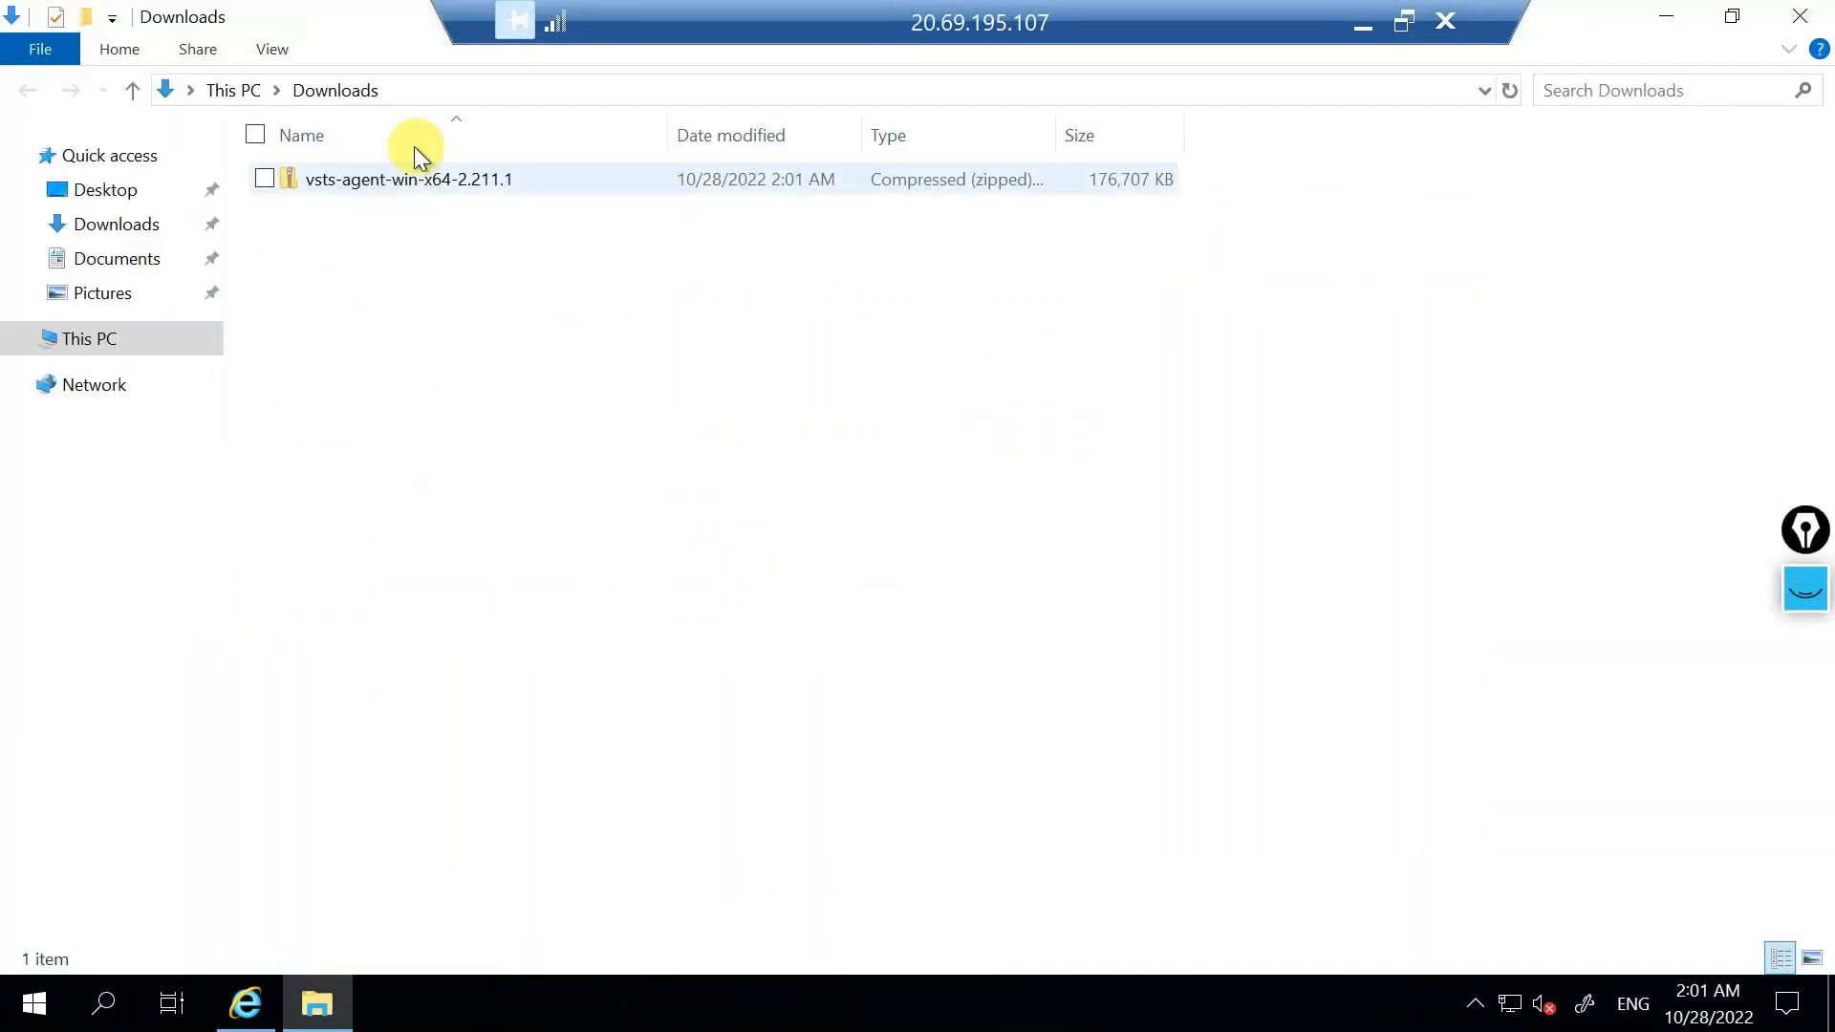
click(444, 179)
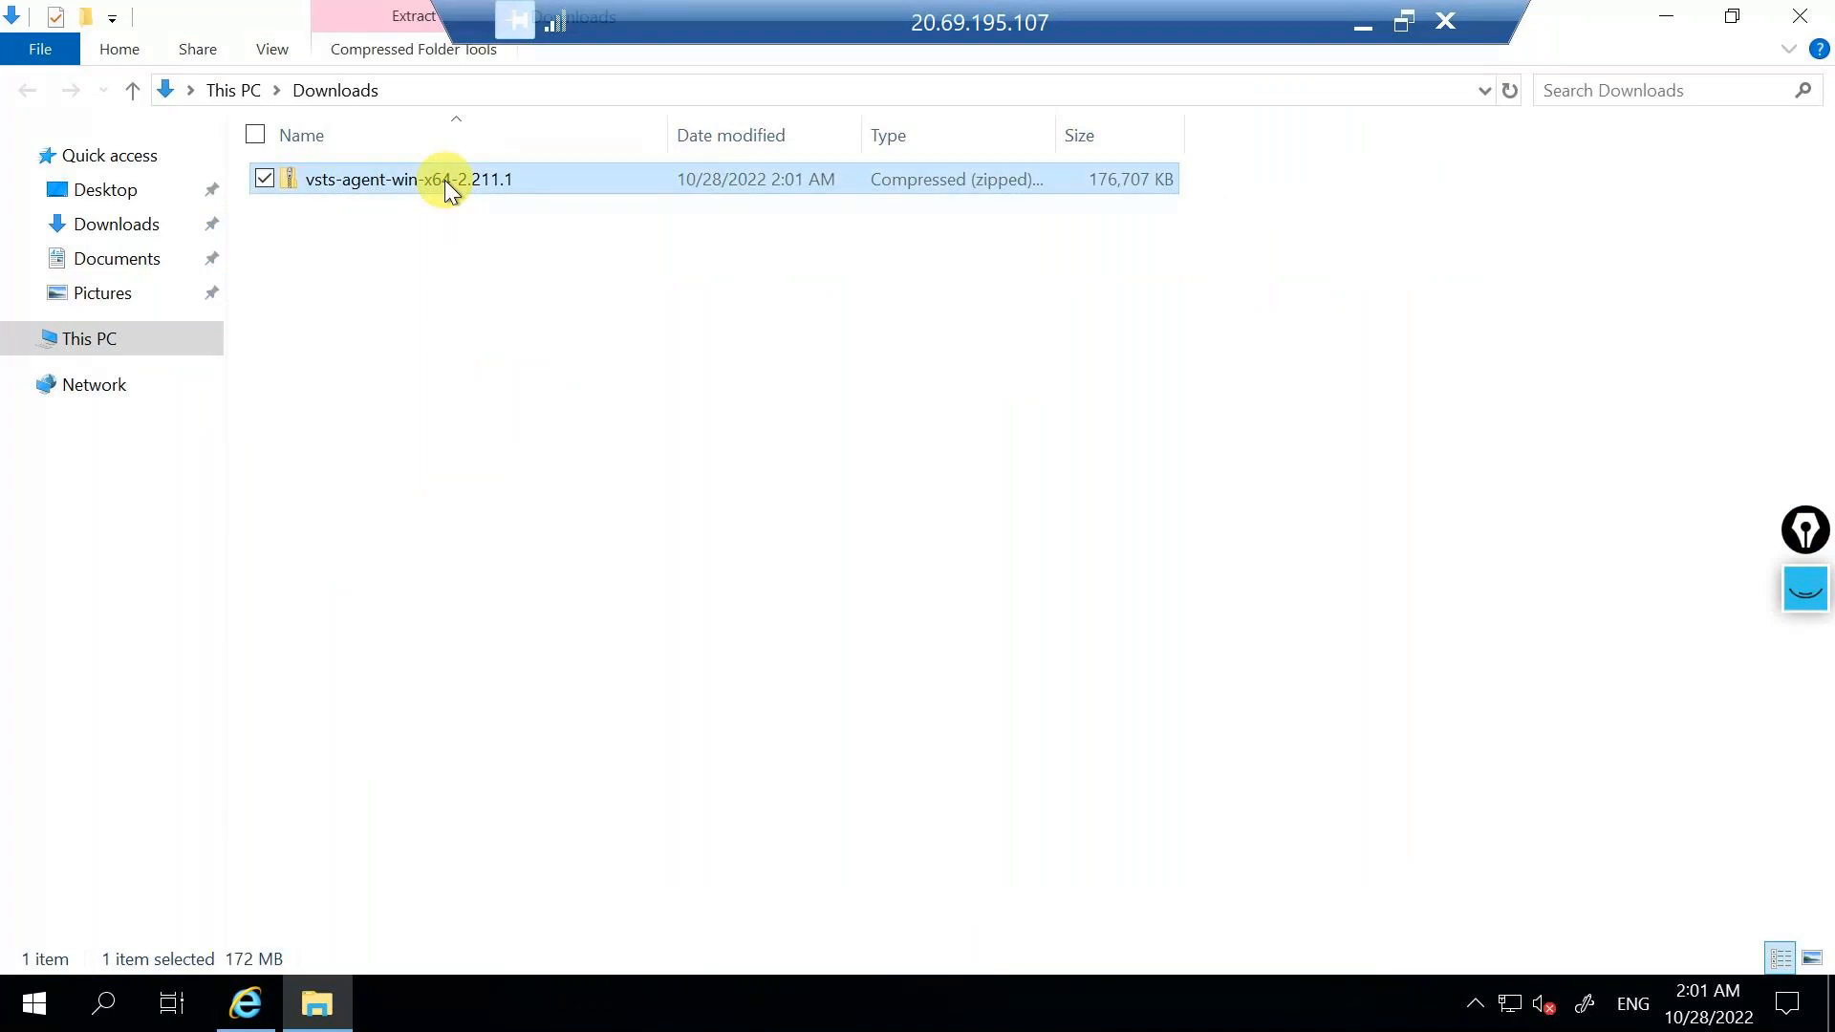
Step: Extract the vsts-agent-win-x64-2.211.1 archive into a new folder named agent01 on the C: drive
right_click(444, 179)
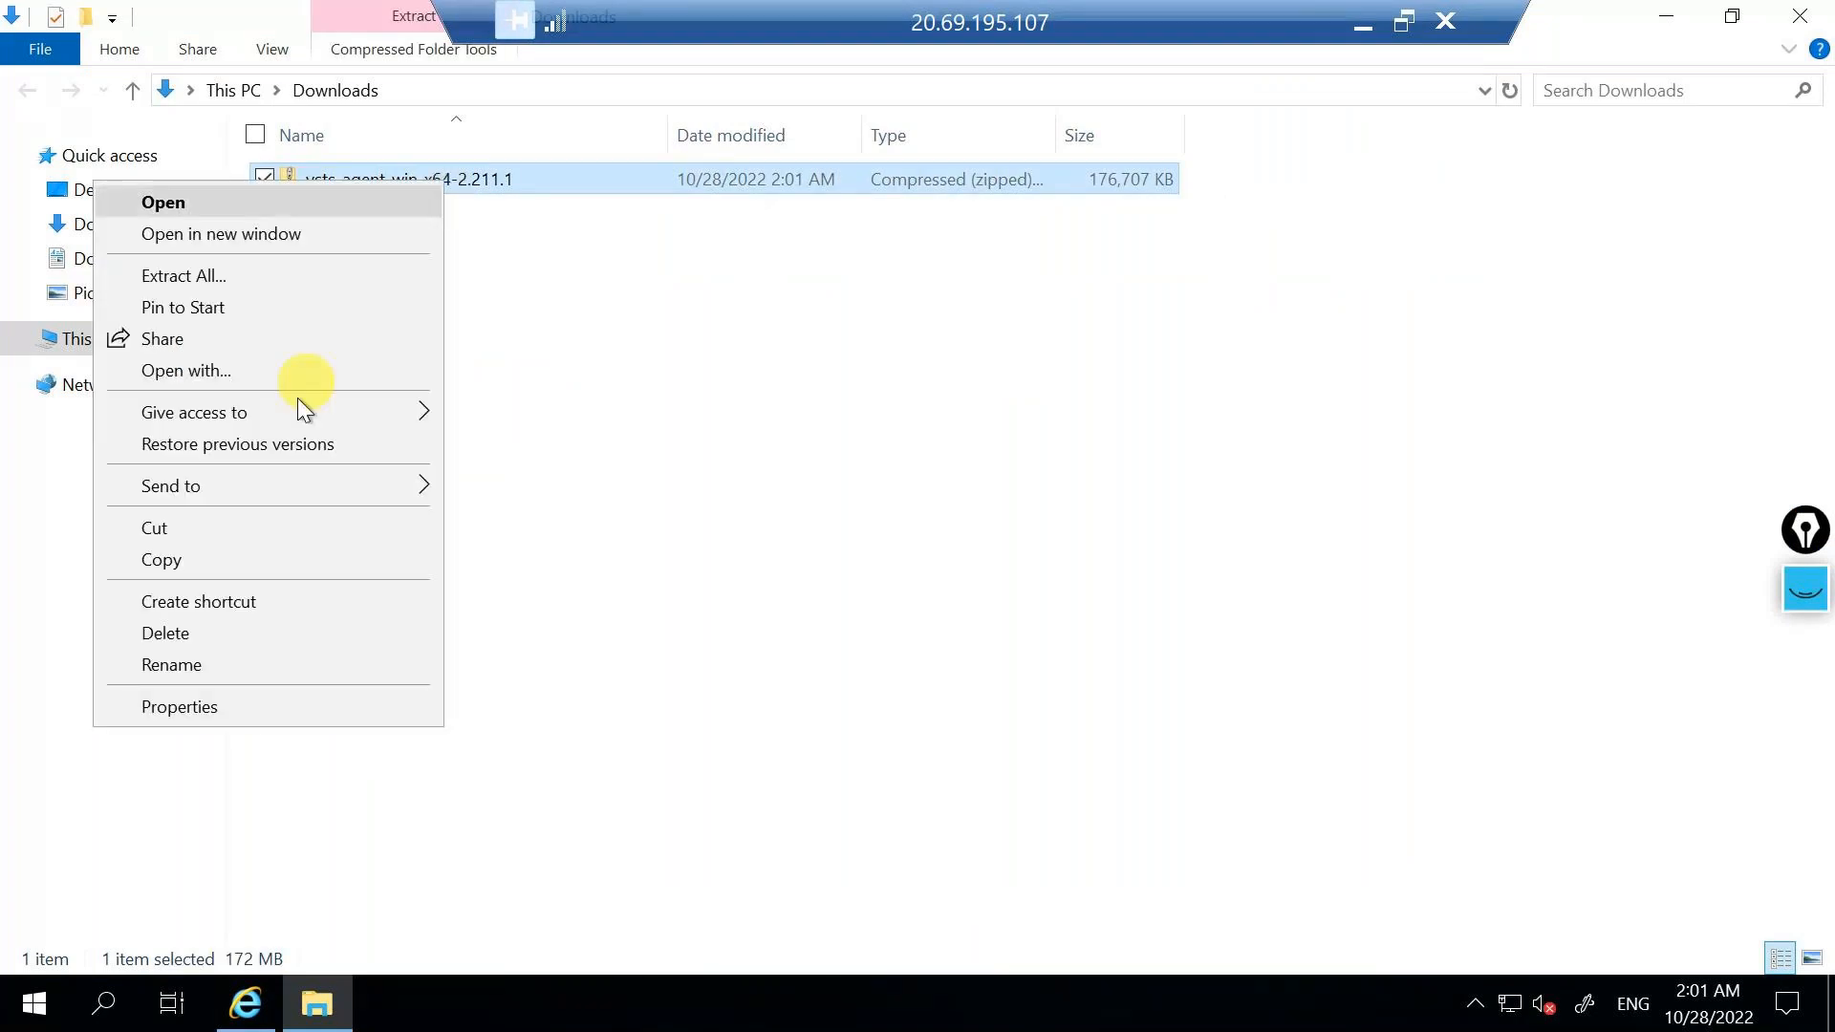
click(186, 277)
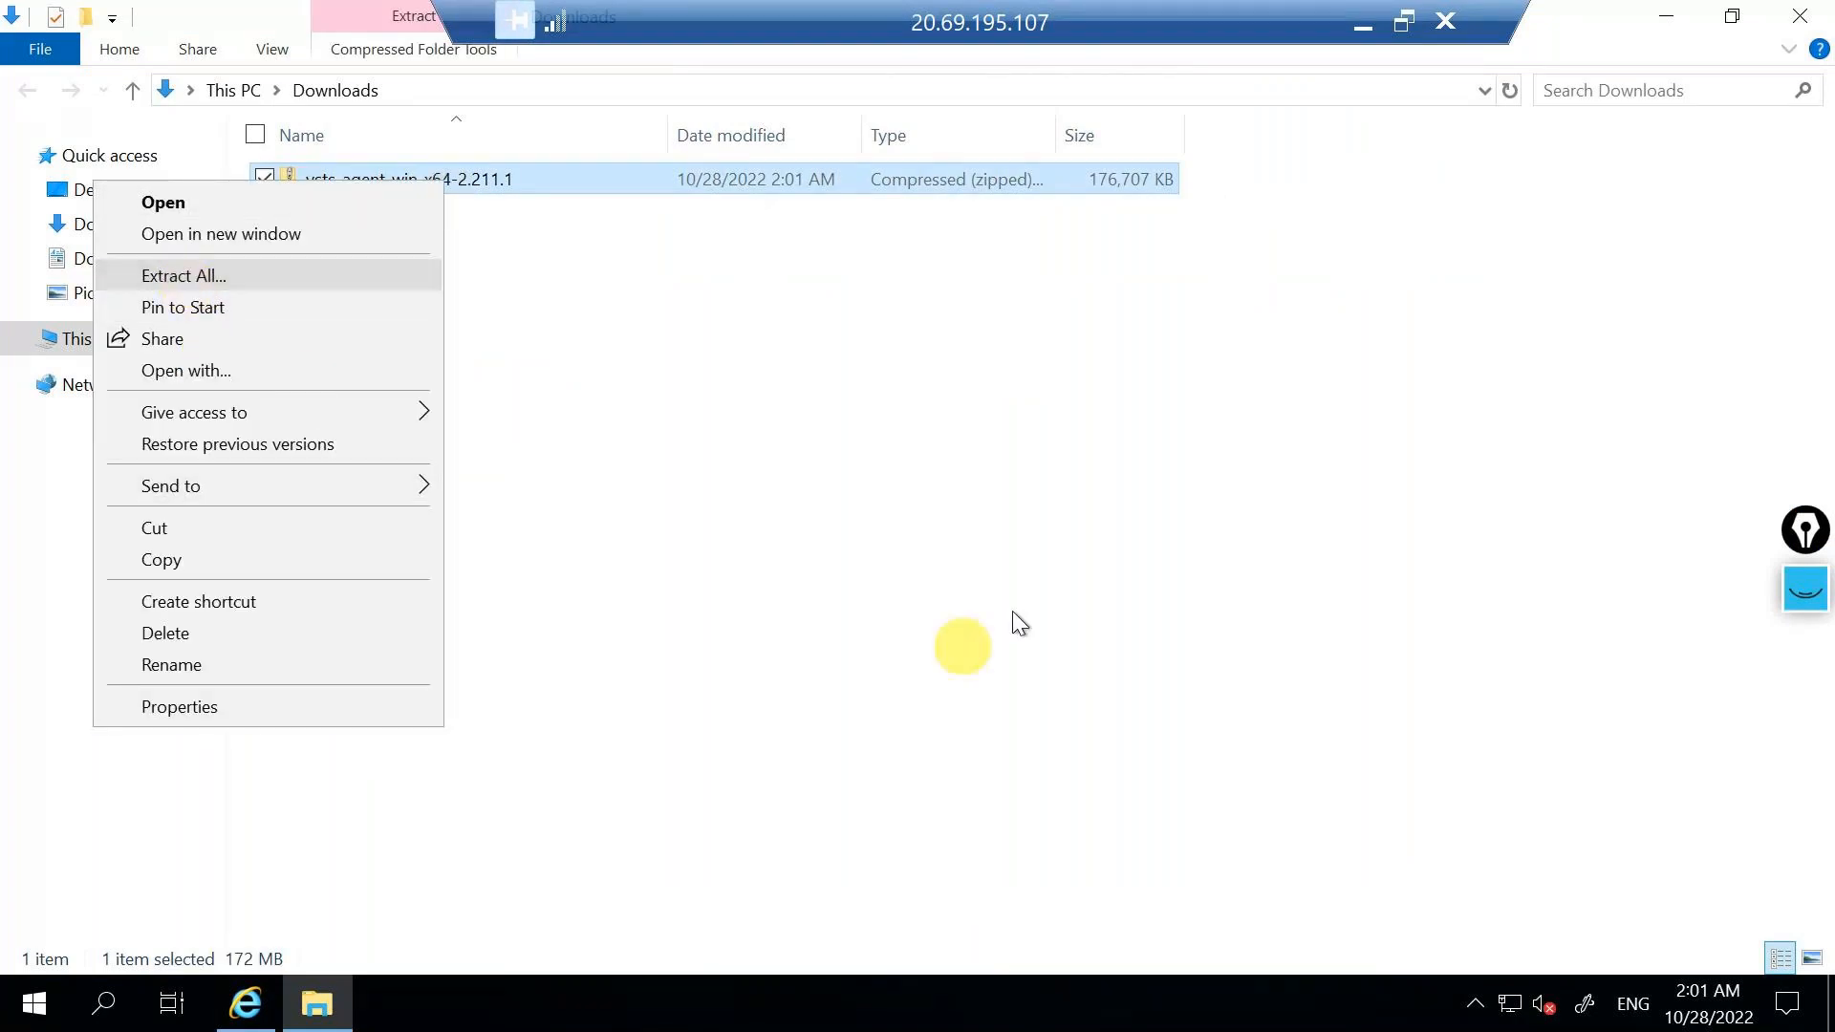
click(1214, 367)
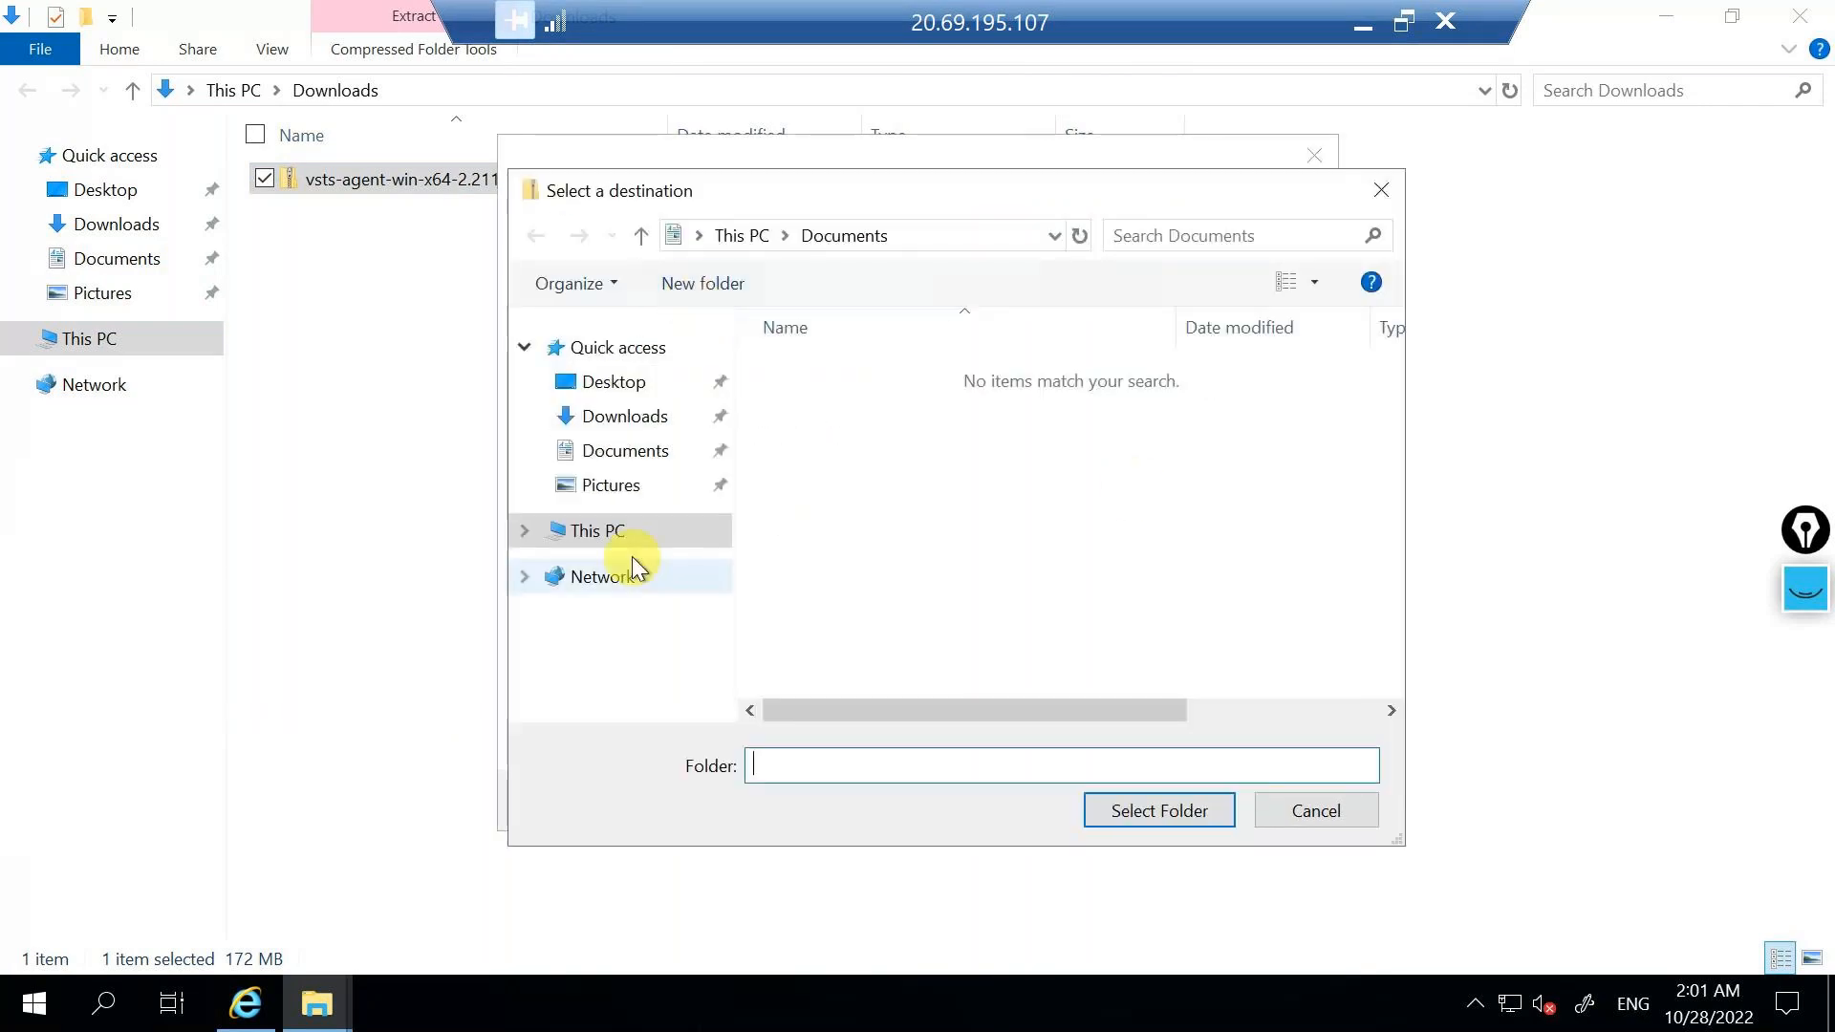
click(617, 542)
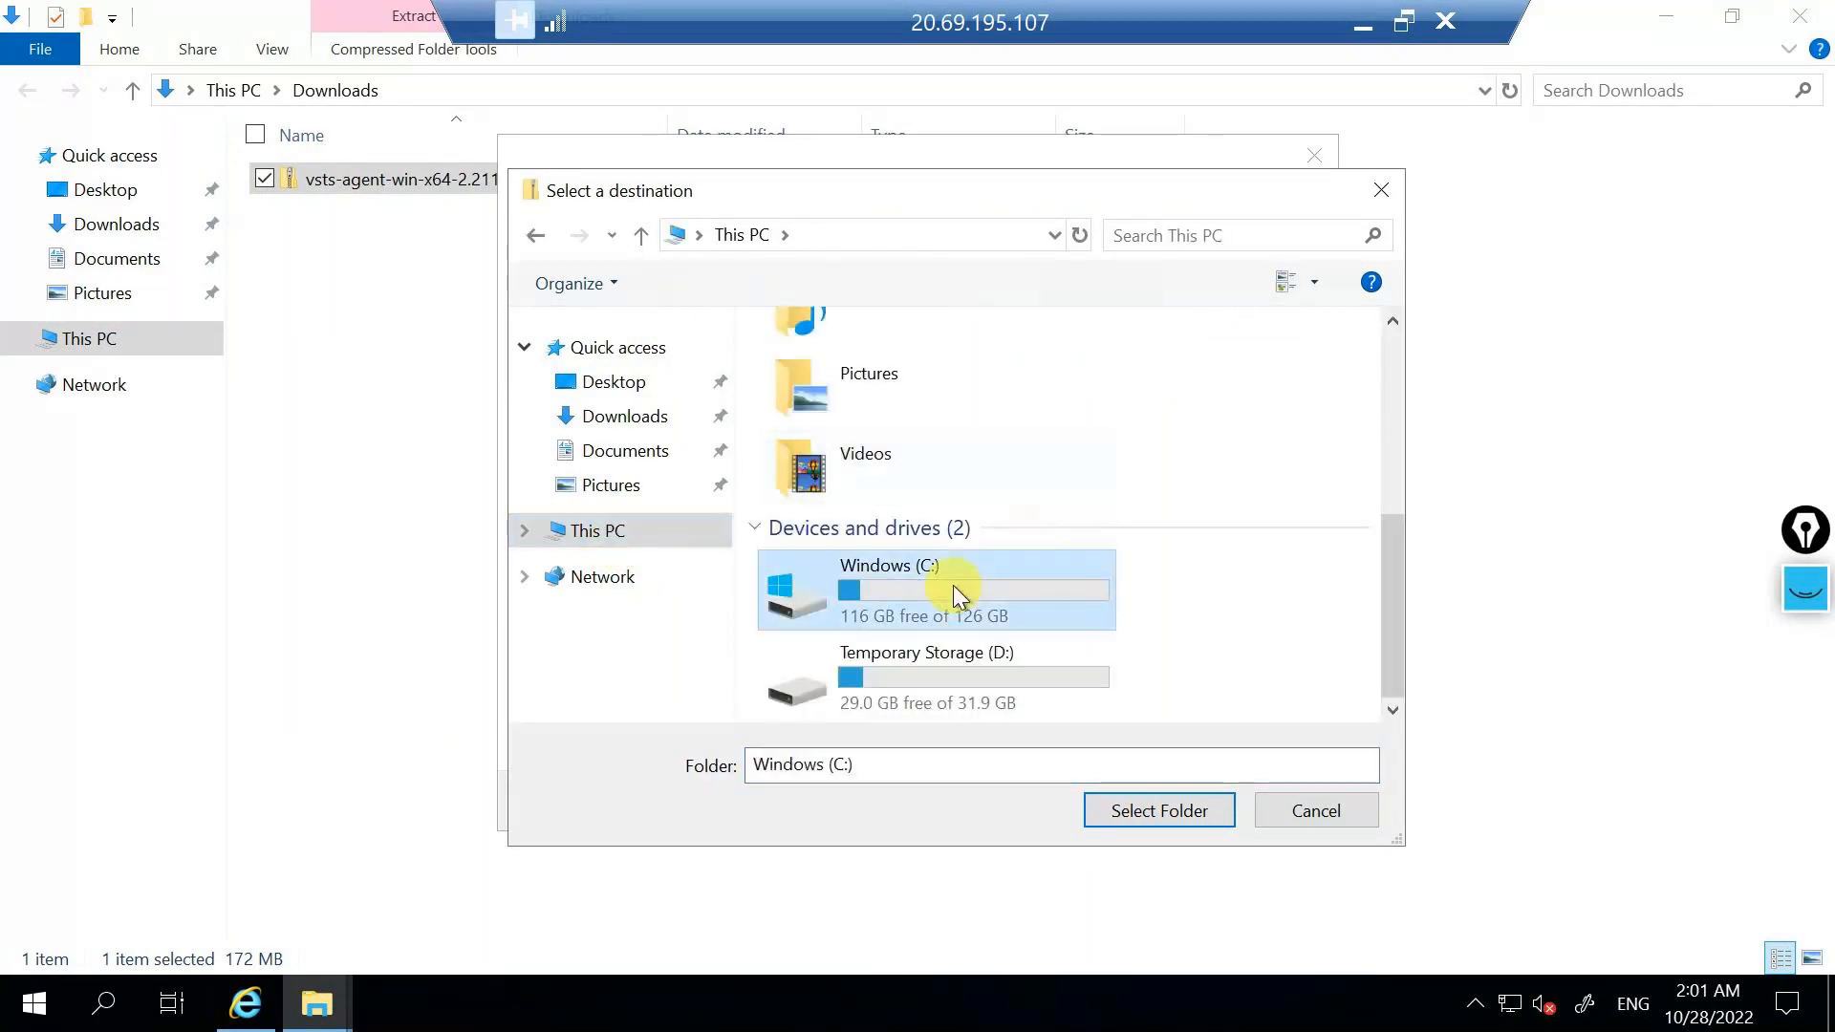
double_click(955, 586)
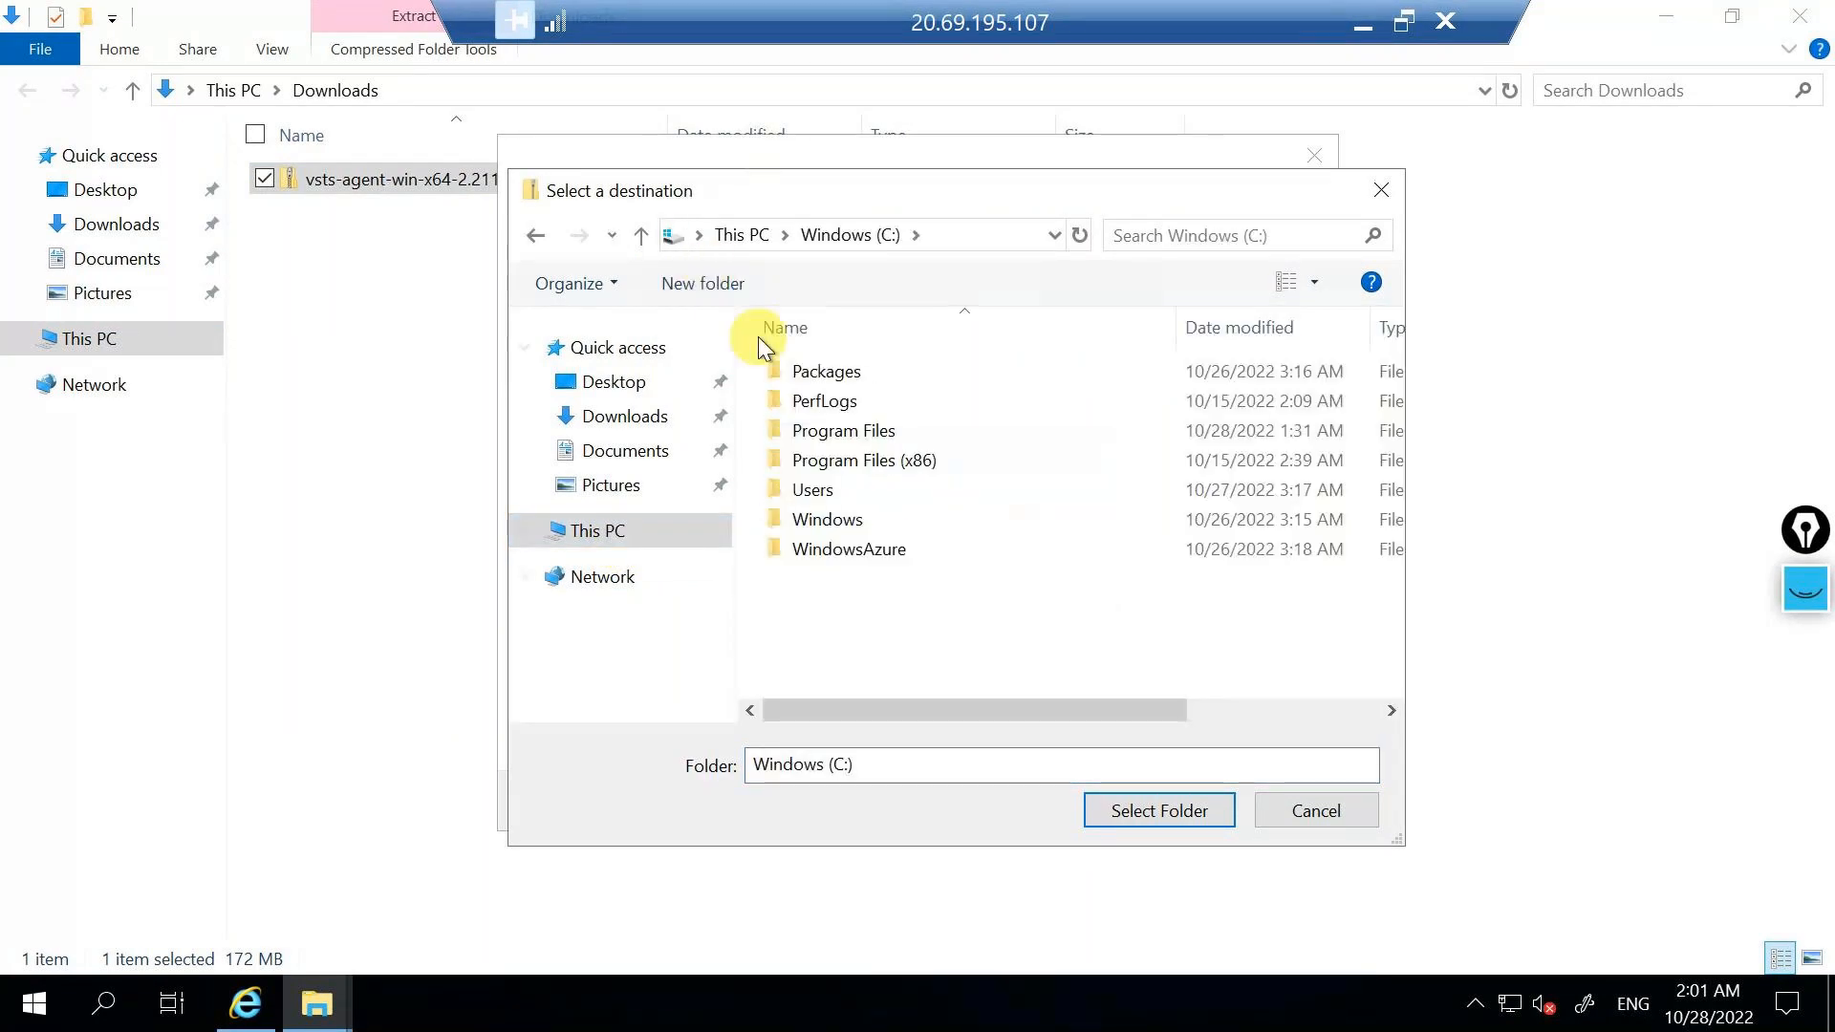
click(709, 281)
text(agen)
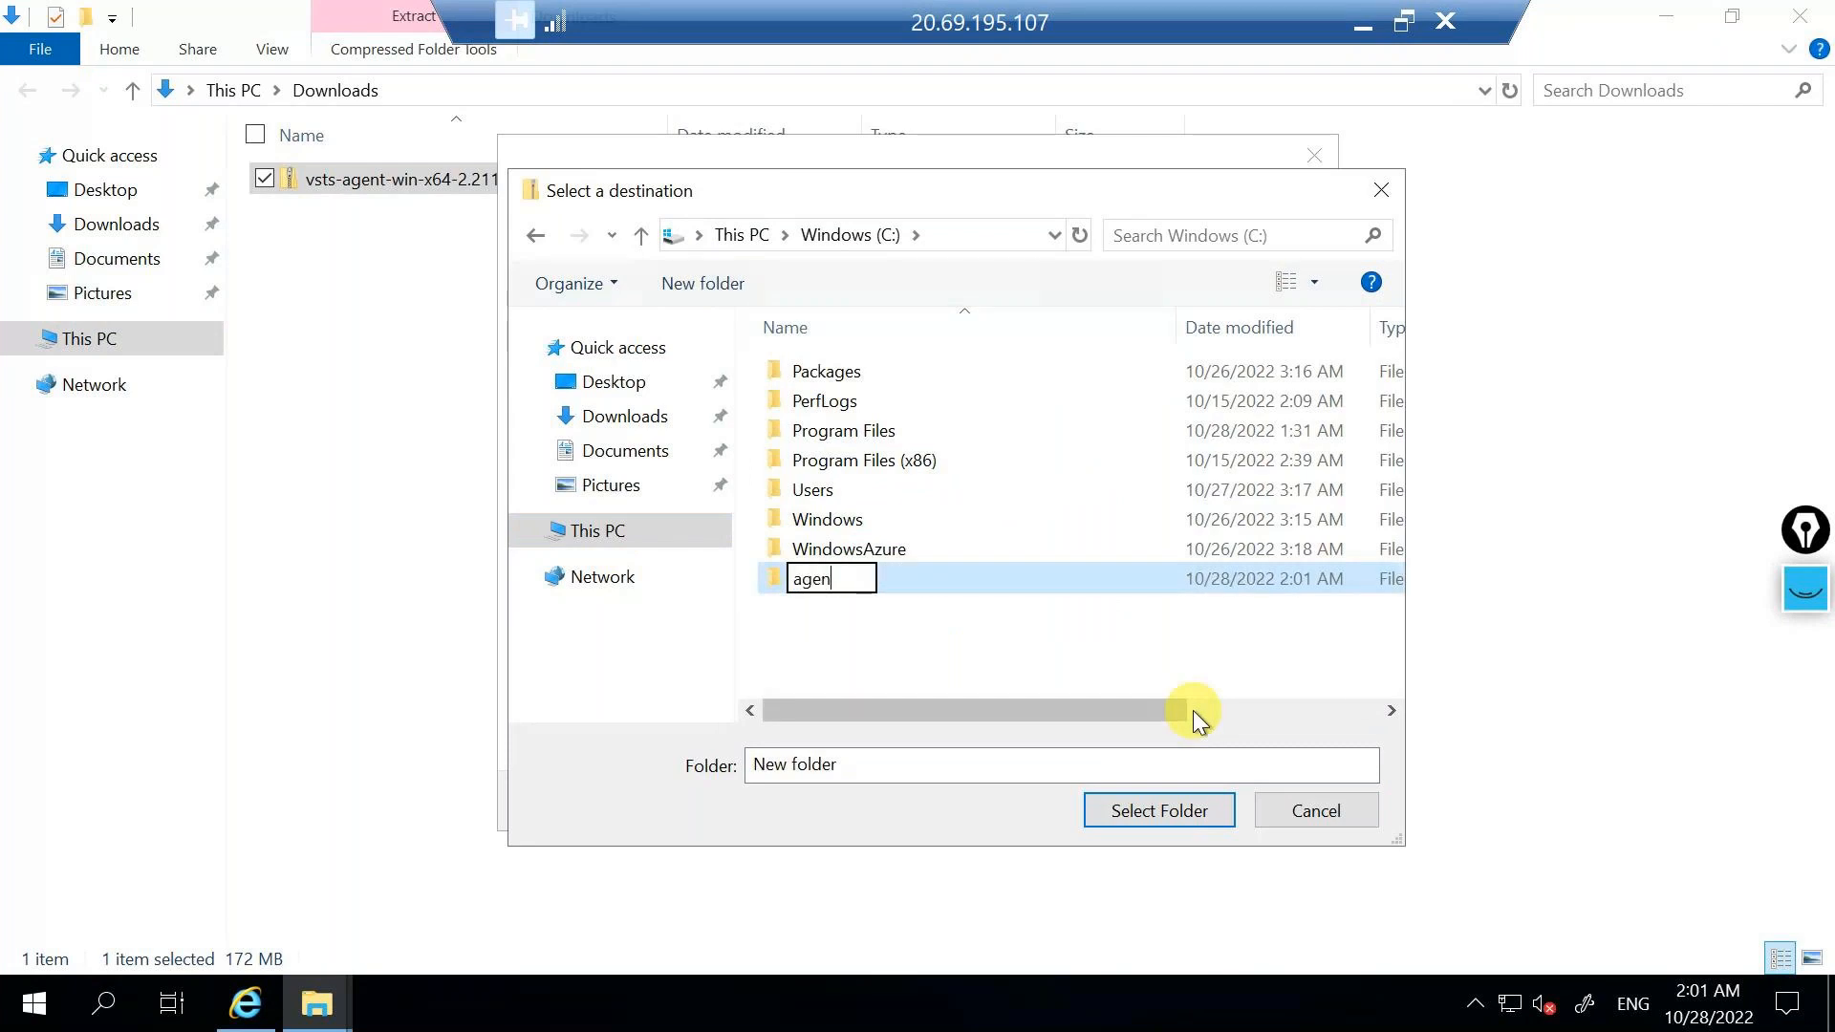
text(t01)
key(Return)
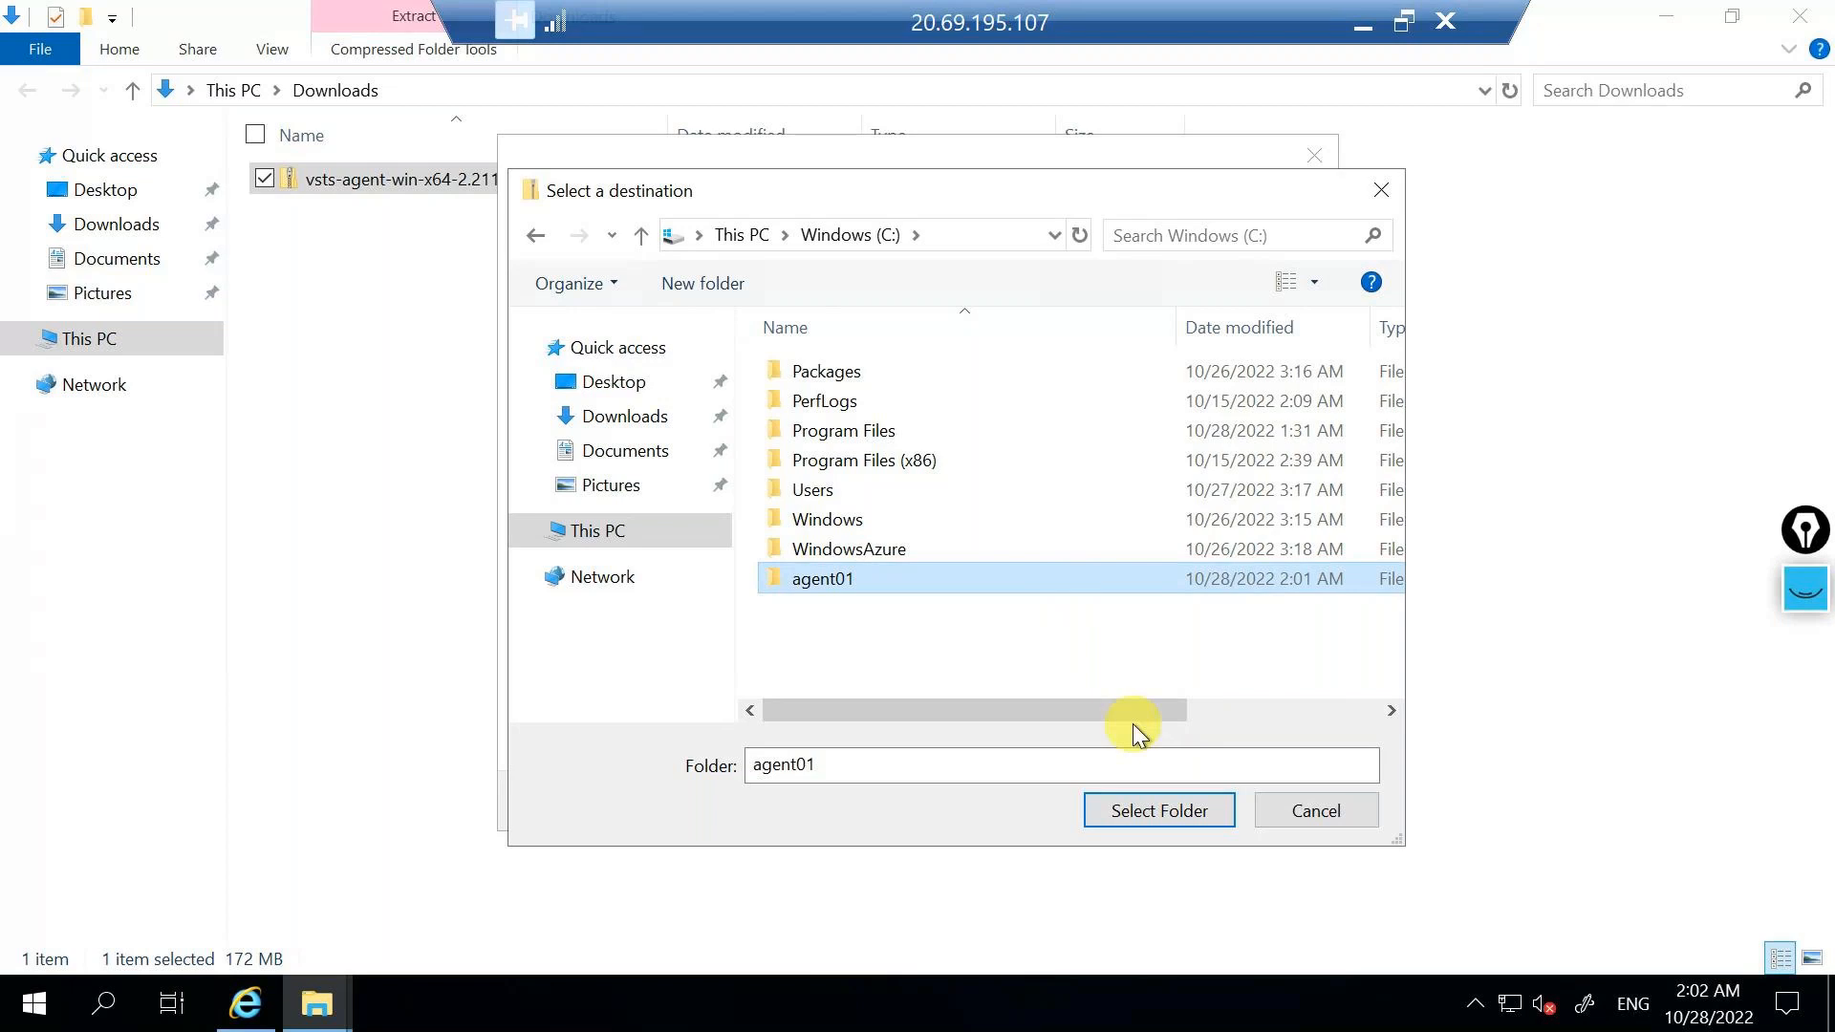
click(1179, 799)
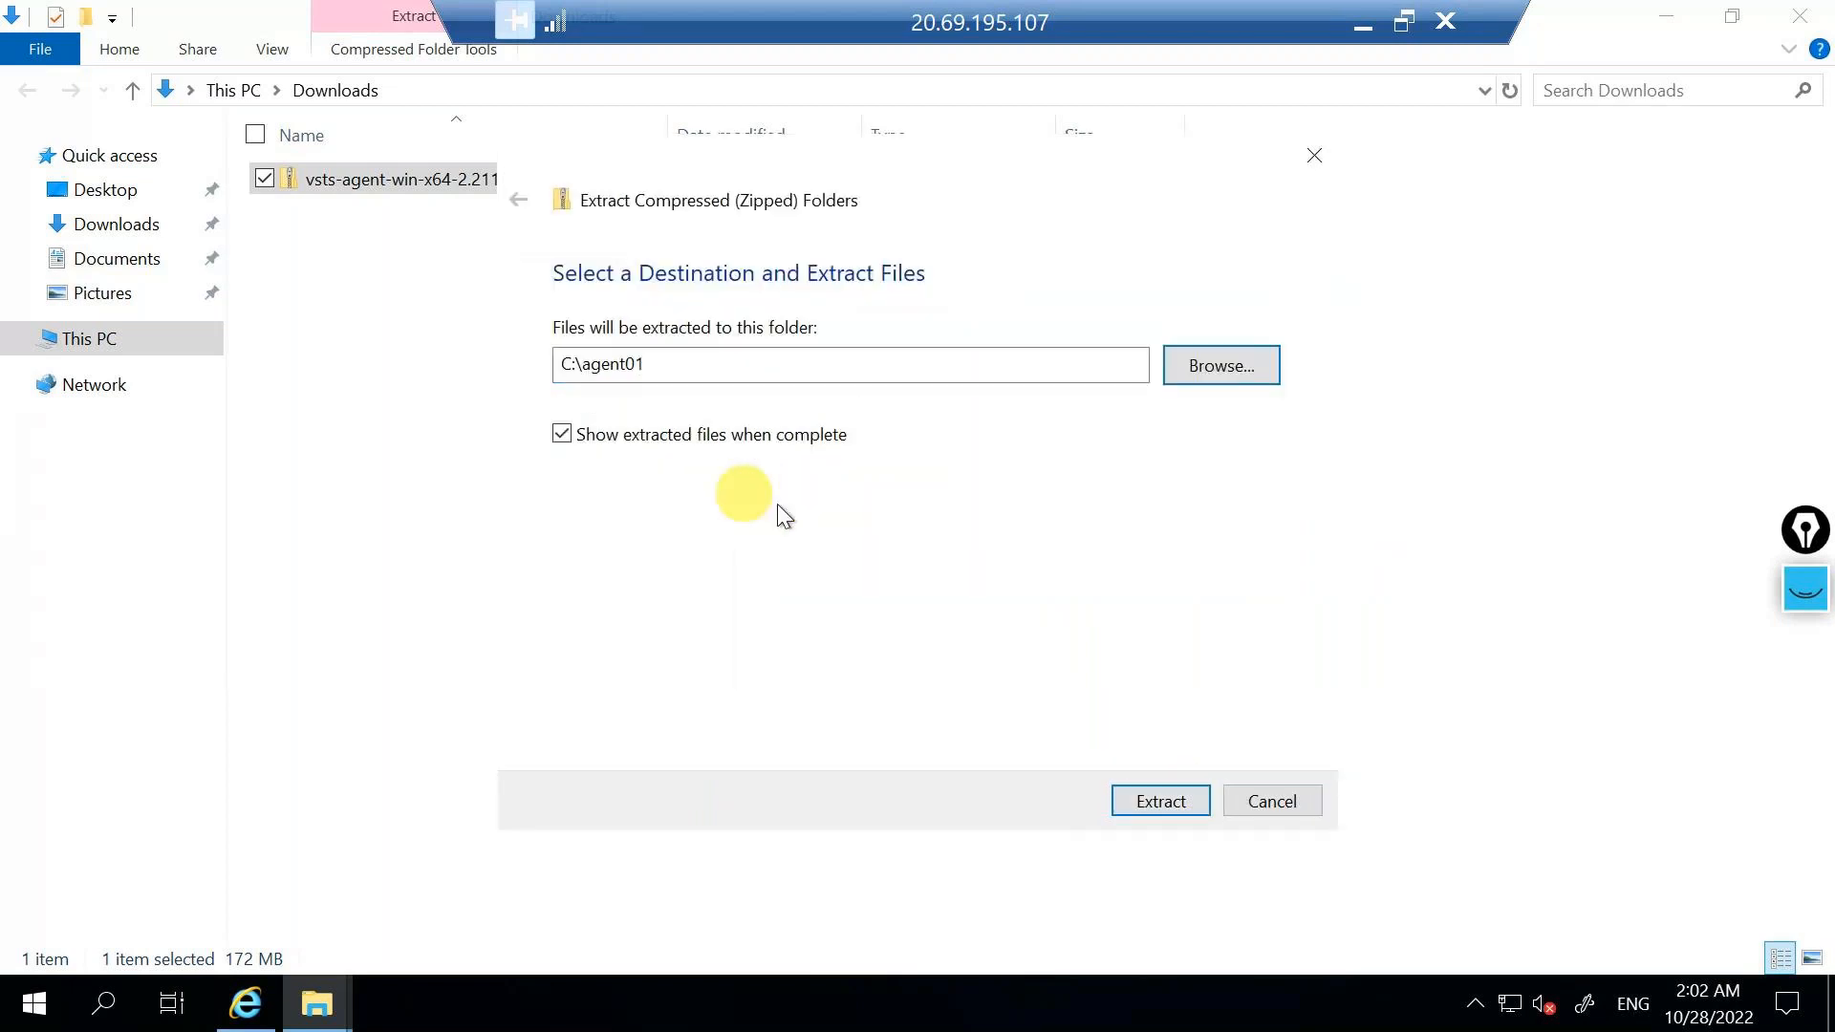
click(1136, 786)
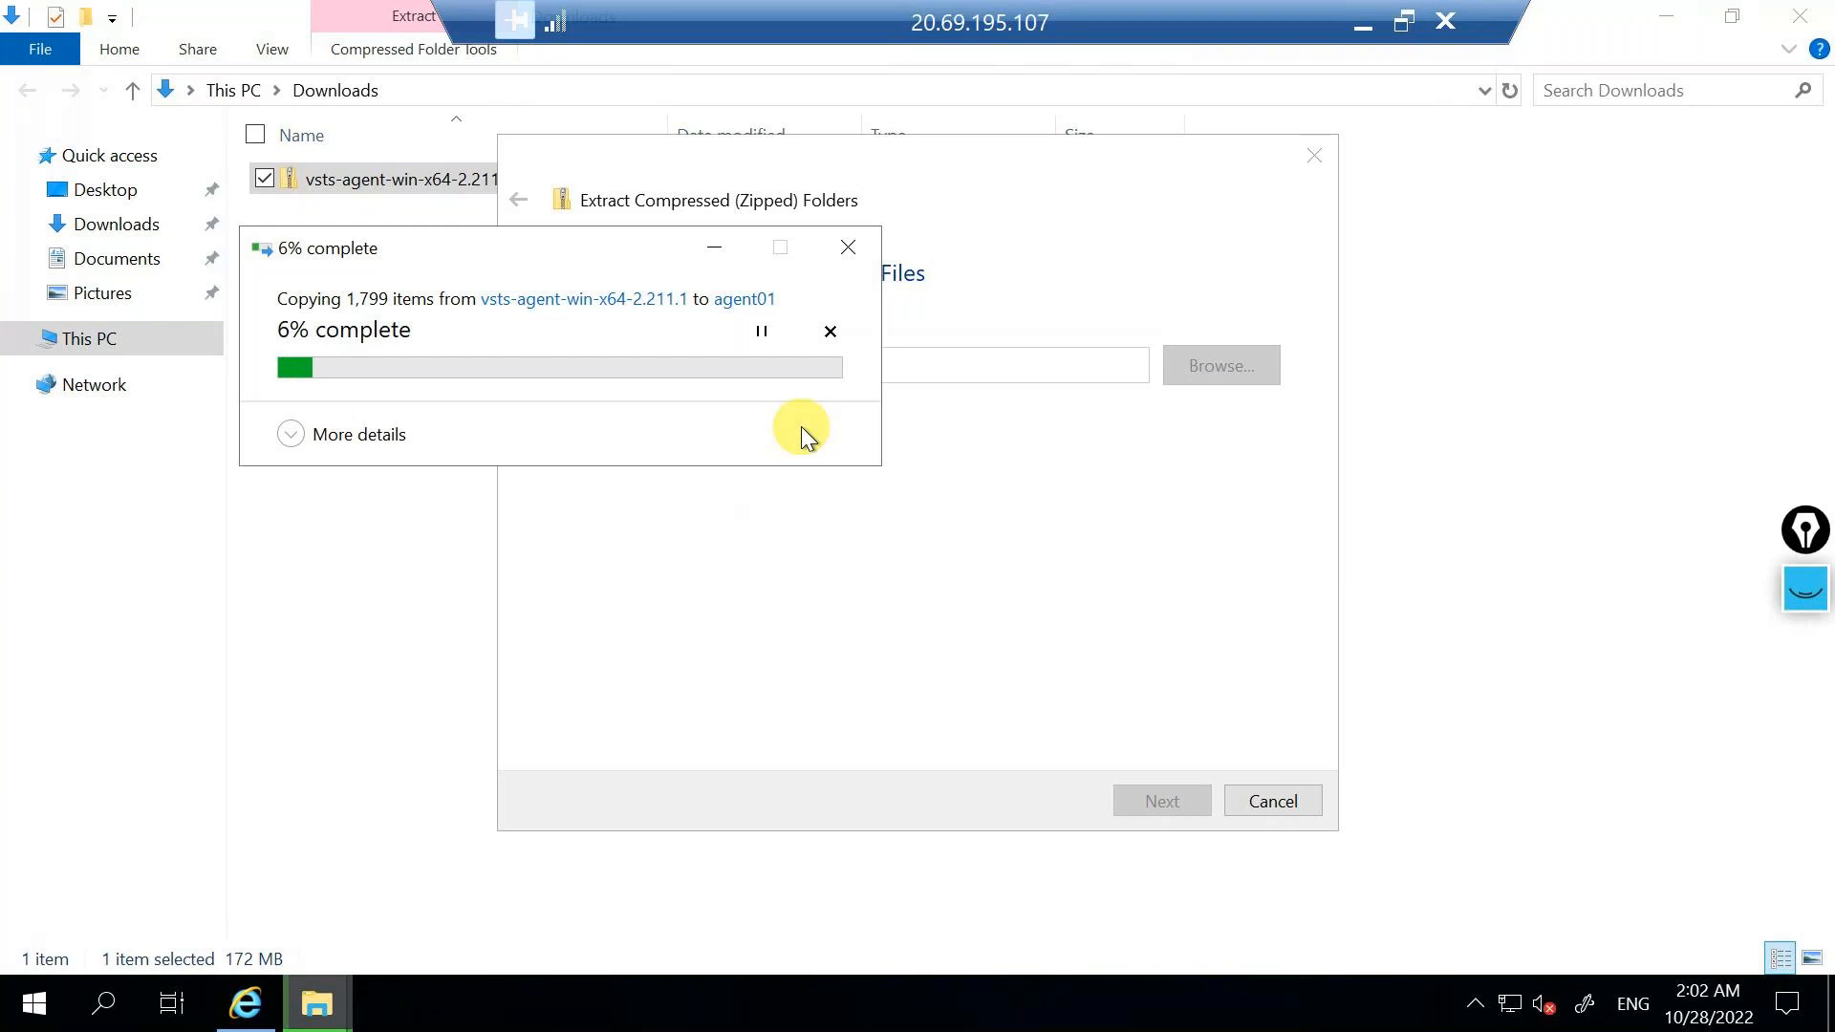
Step: Switch to Azure DevOps in the local Chrome browser and review the create and configure commands for the Windows x64 agent
click(1355, 31)
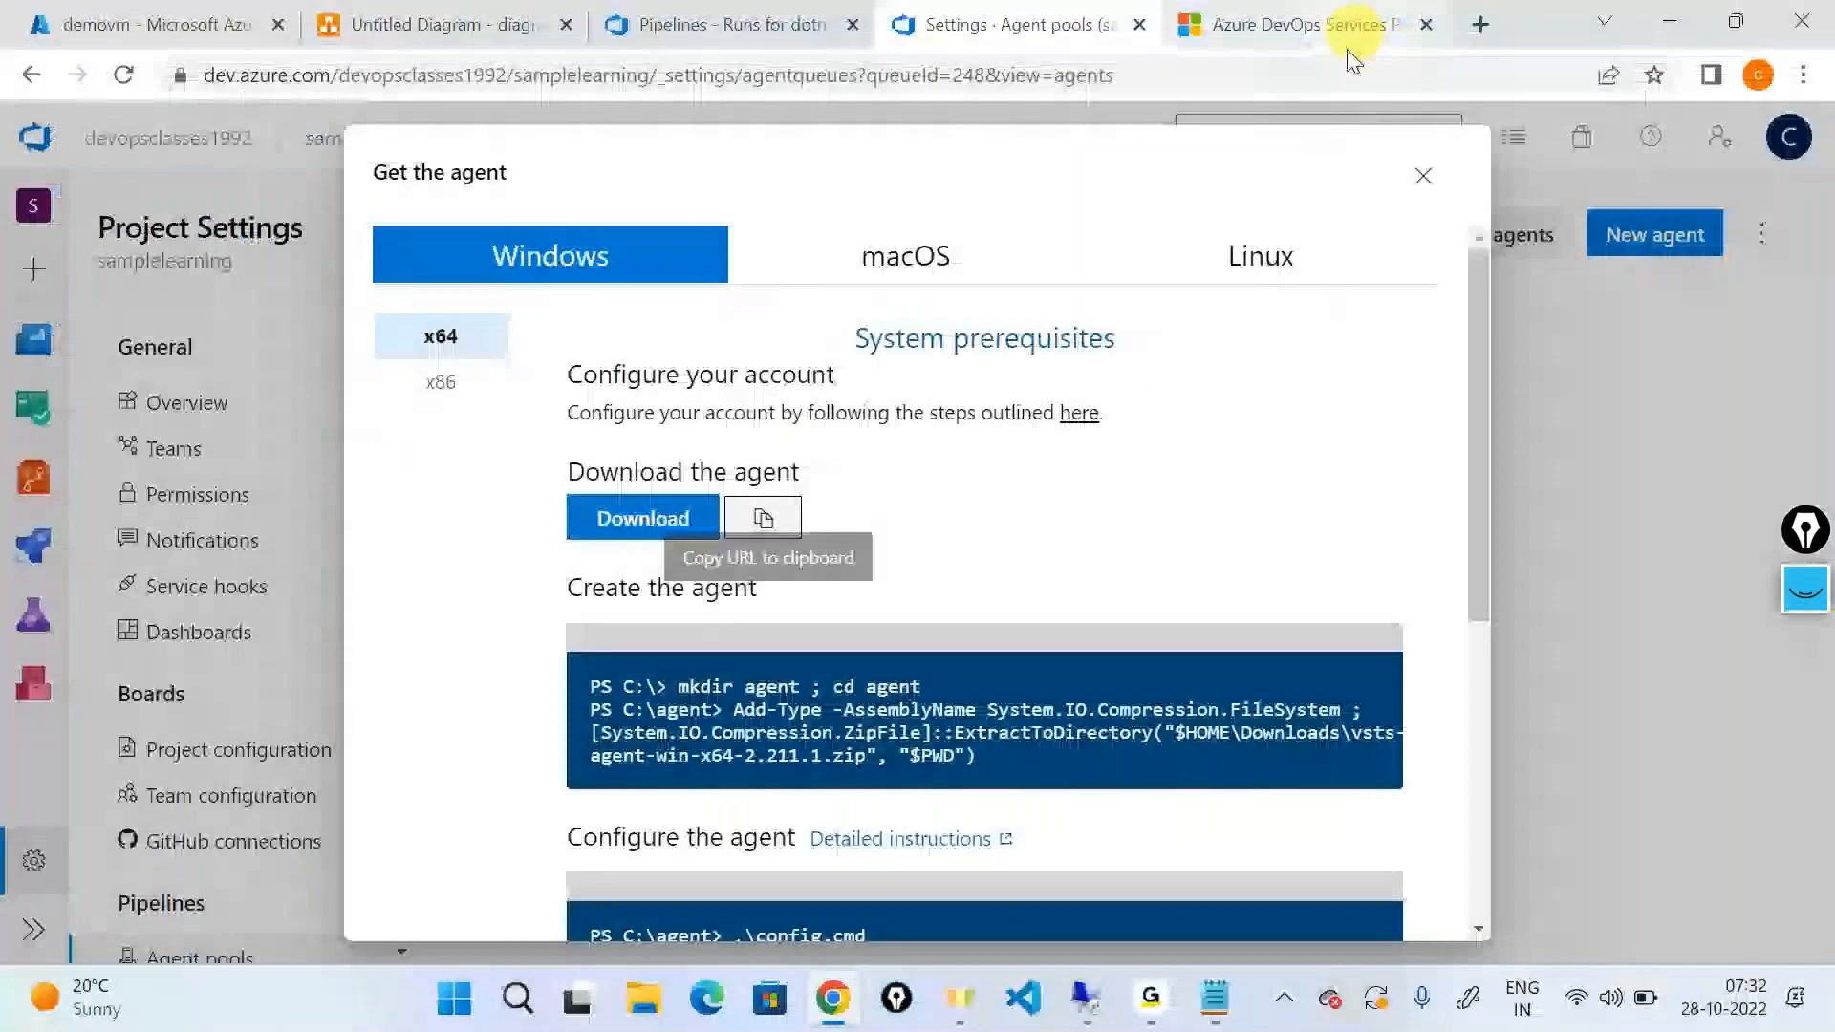
scroll(888, 680, down, 2)
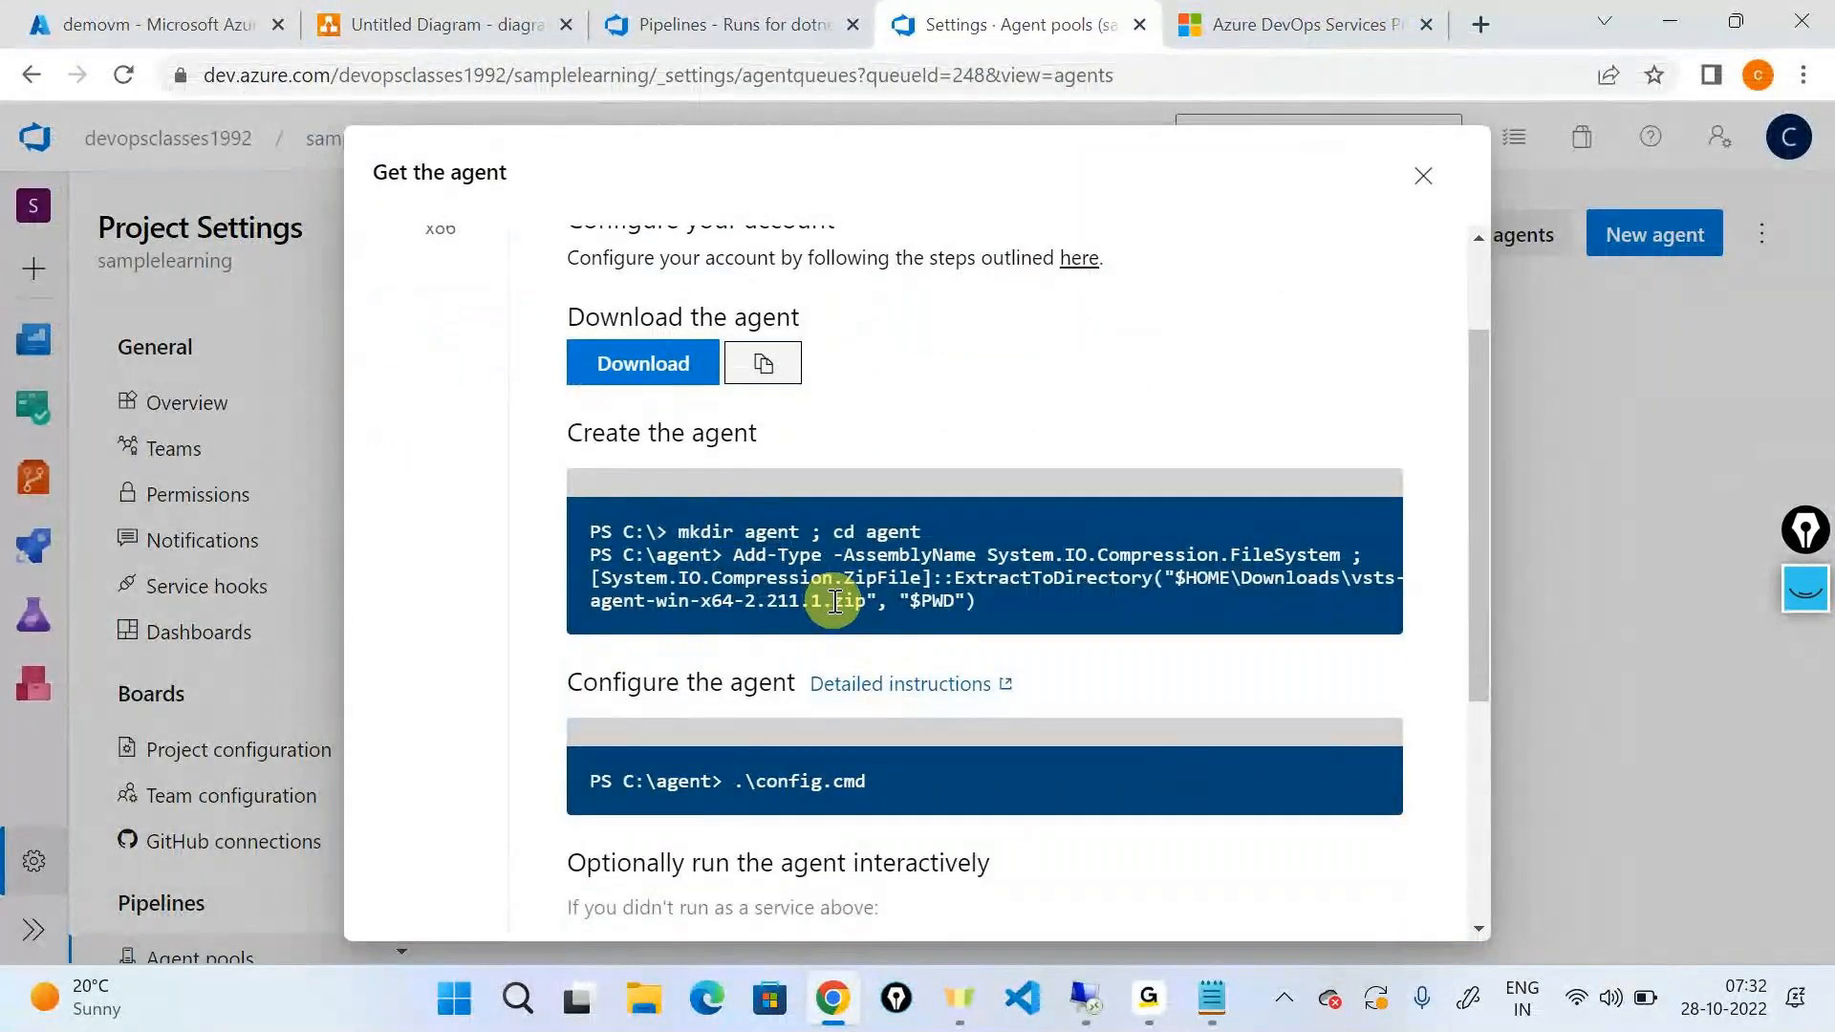
drag(680, 534, 928, 535)
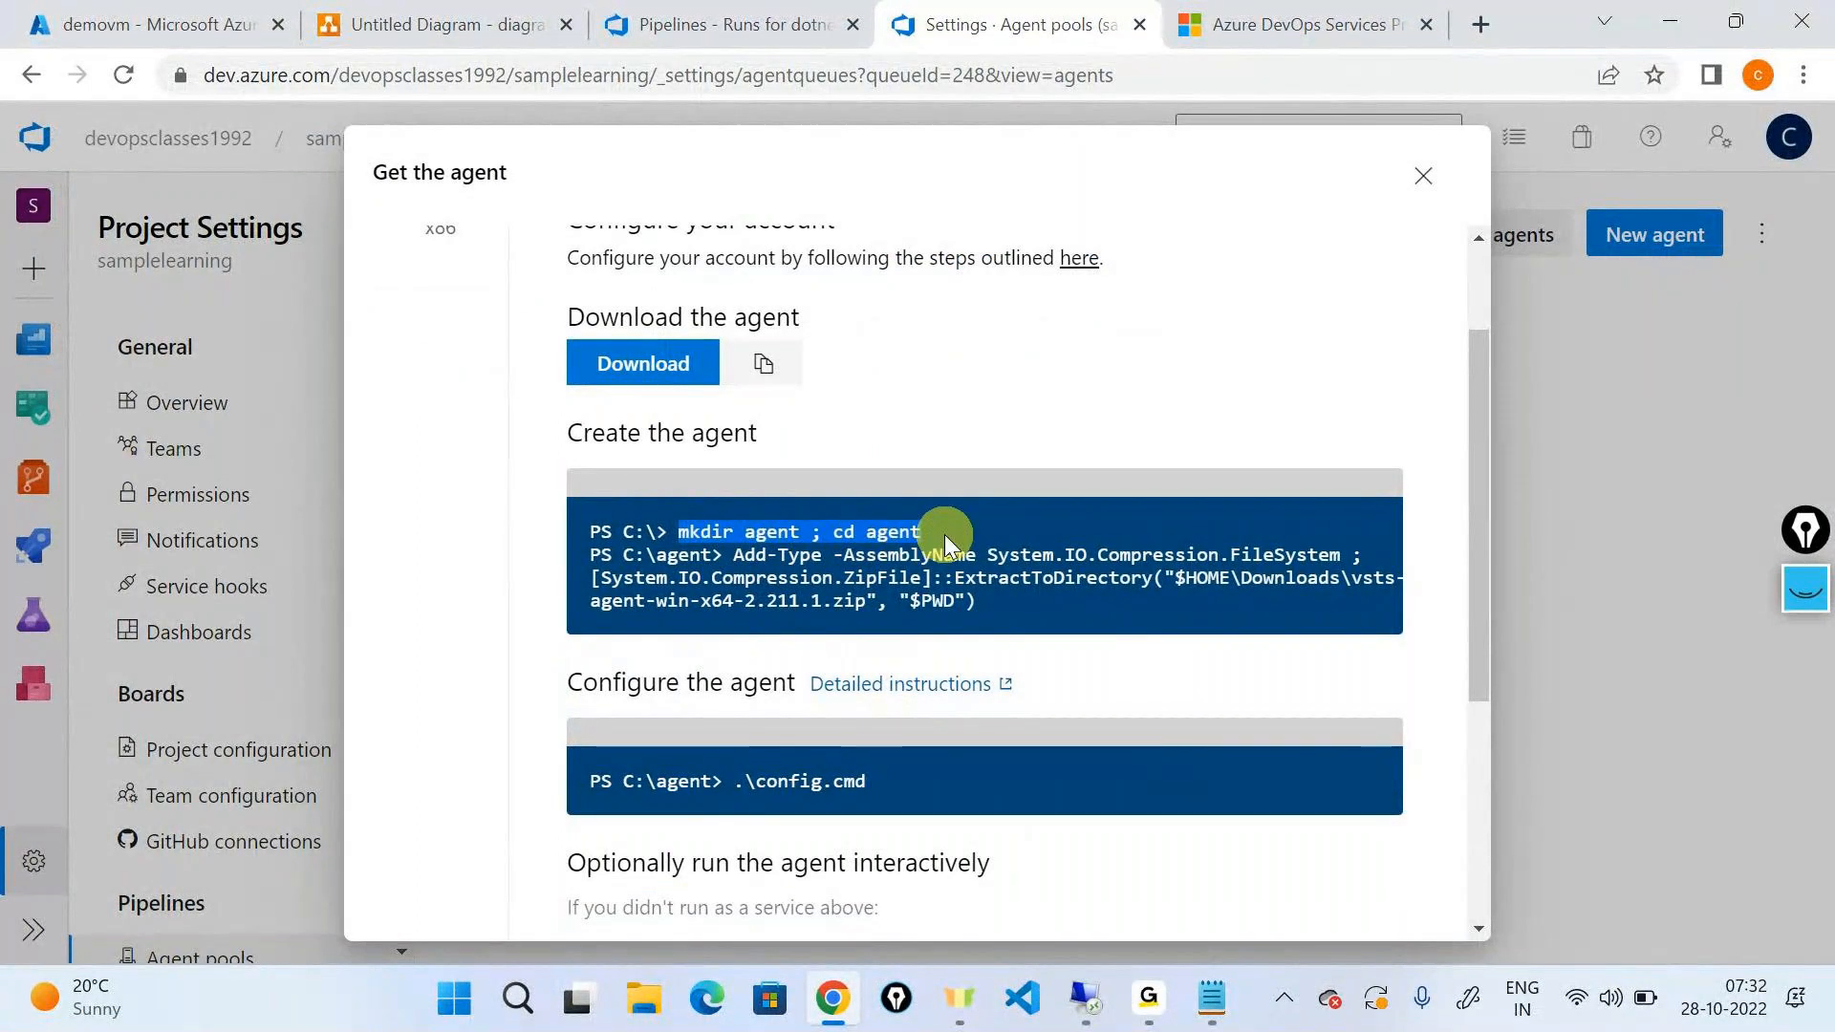
click(944, 535)
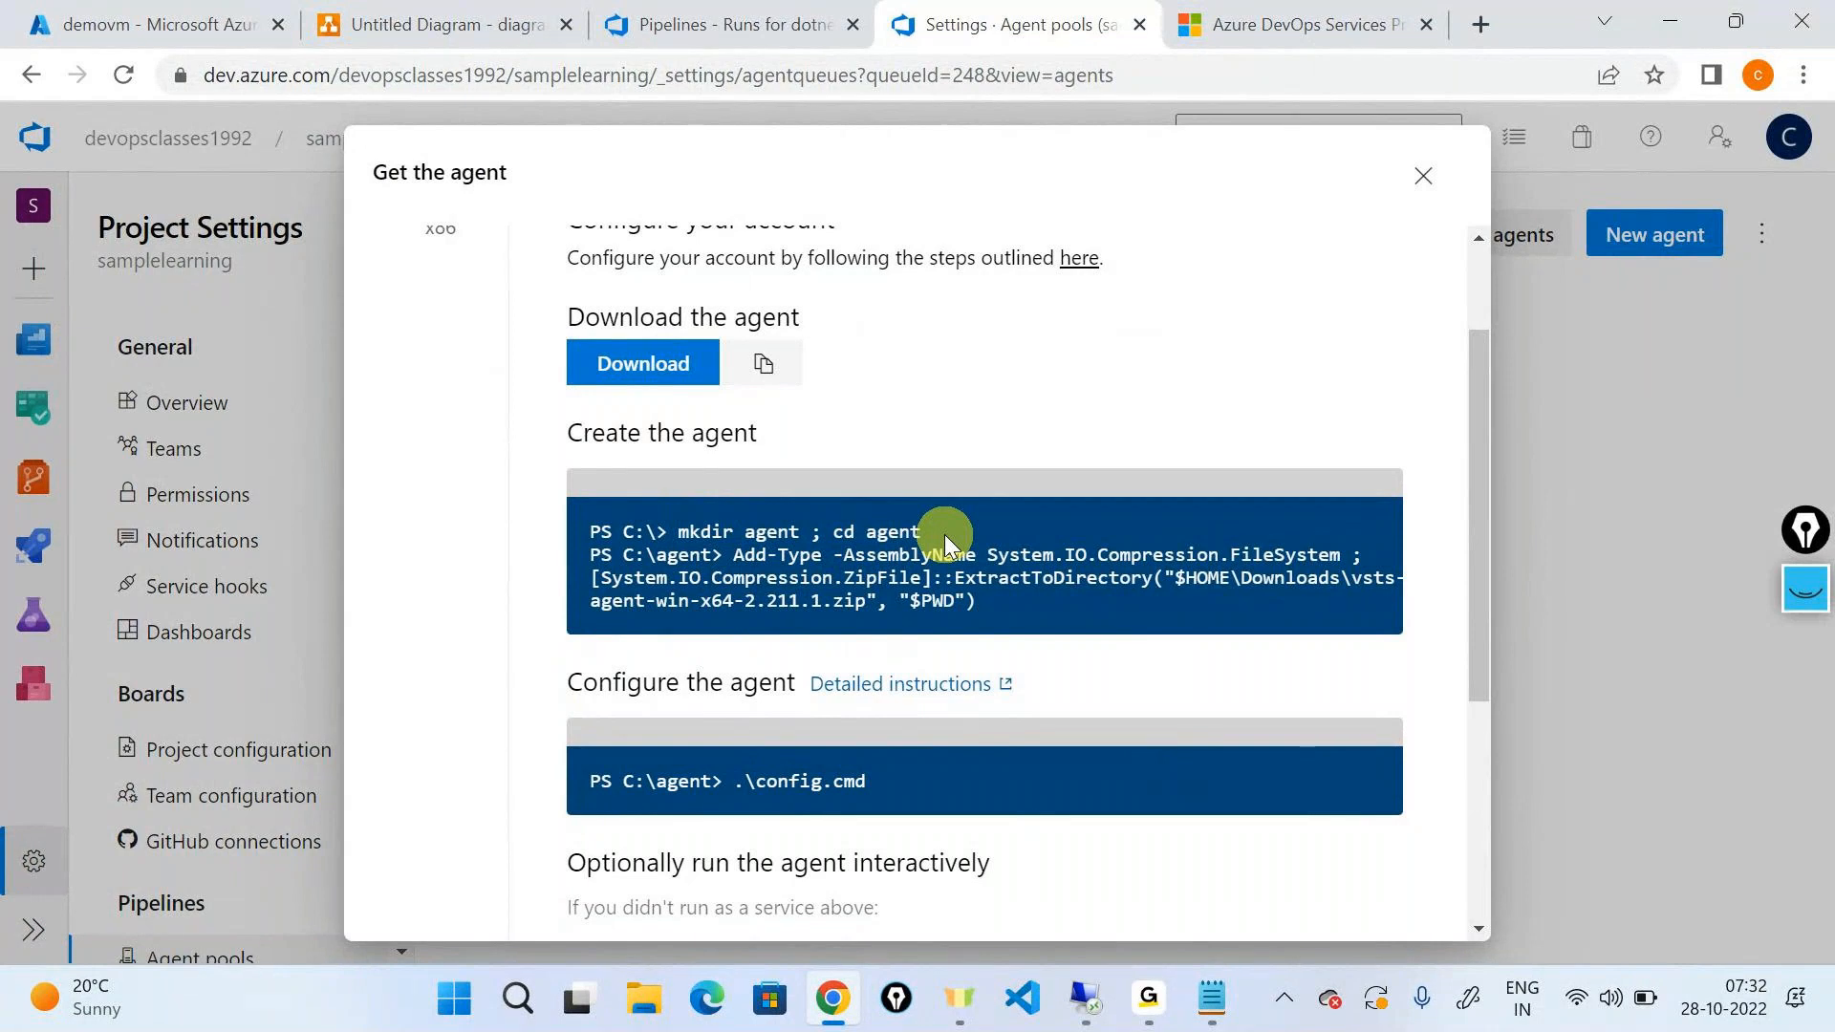
drag(996, 600, 734, 555)
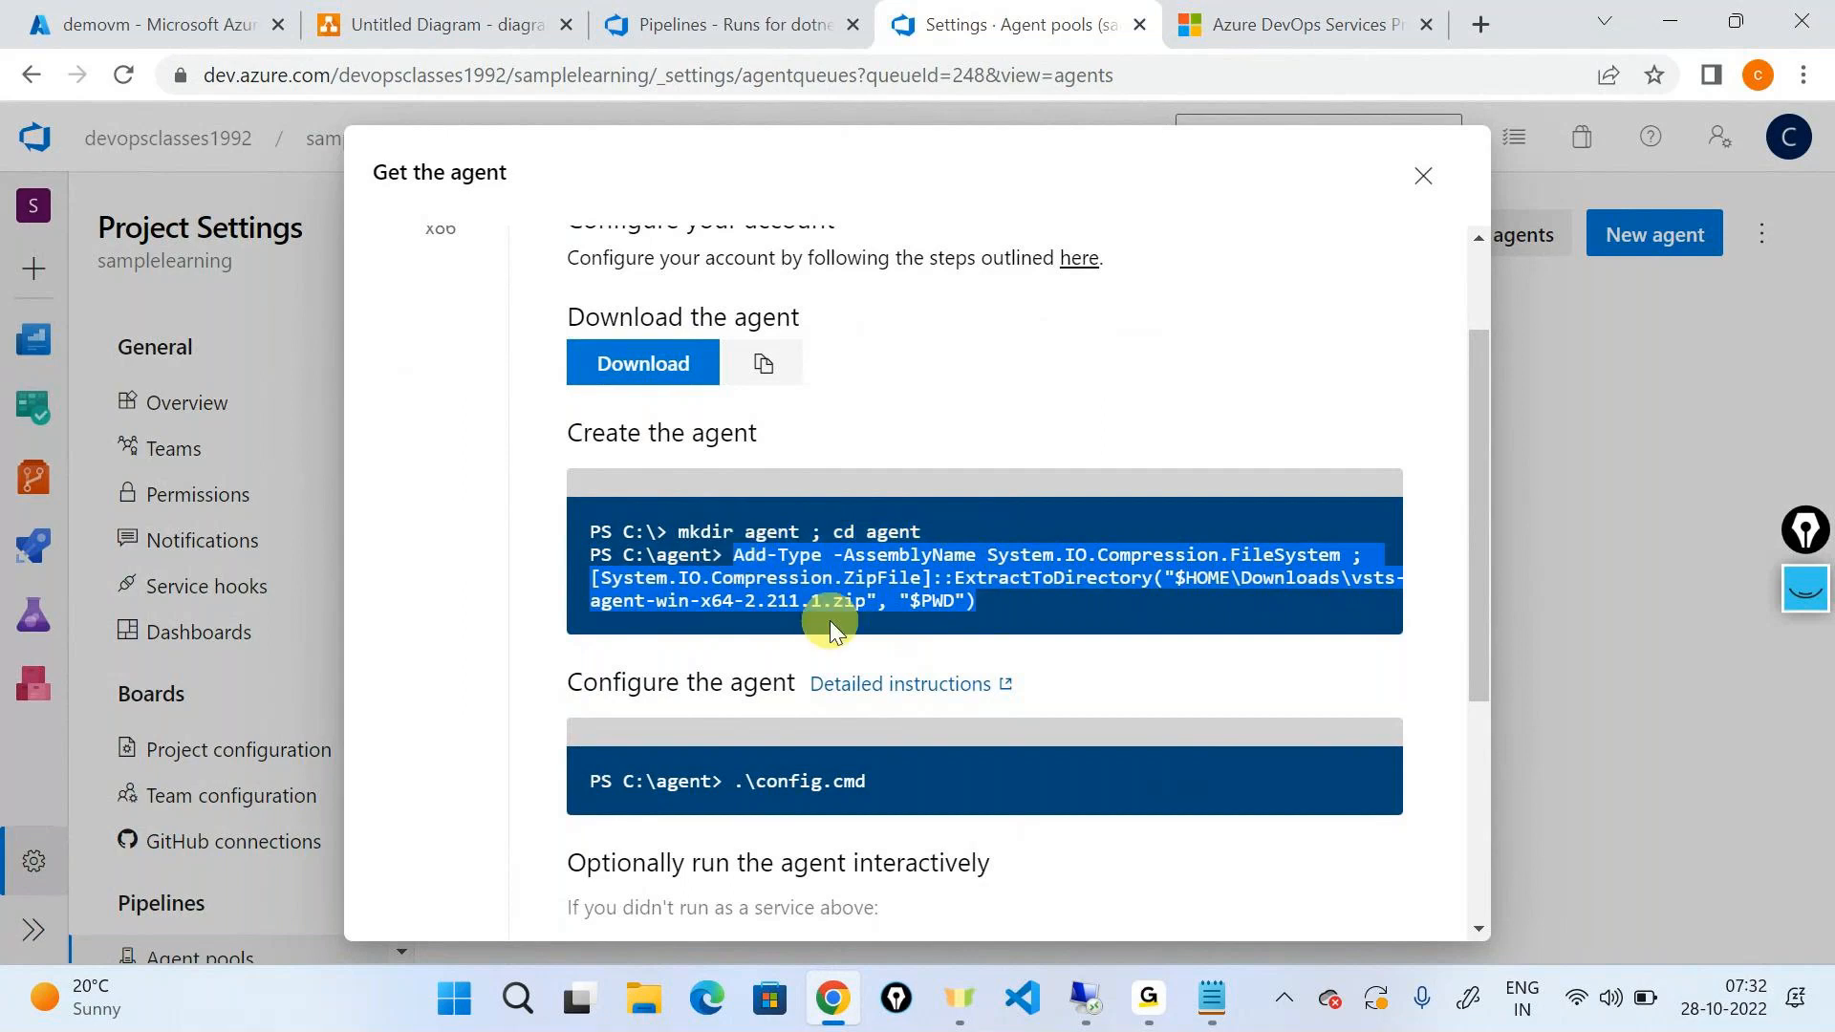
scroll(830, 621, down, 1)
drag(746, 648, 866, 650)
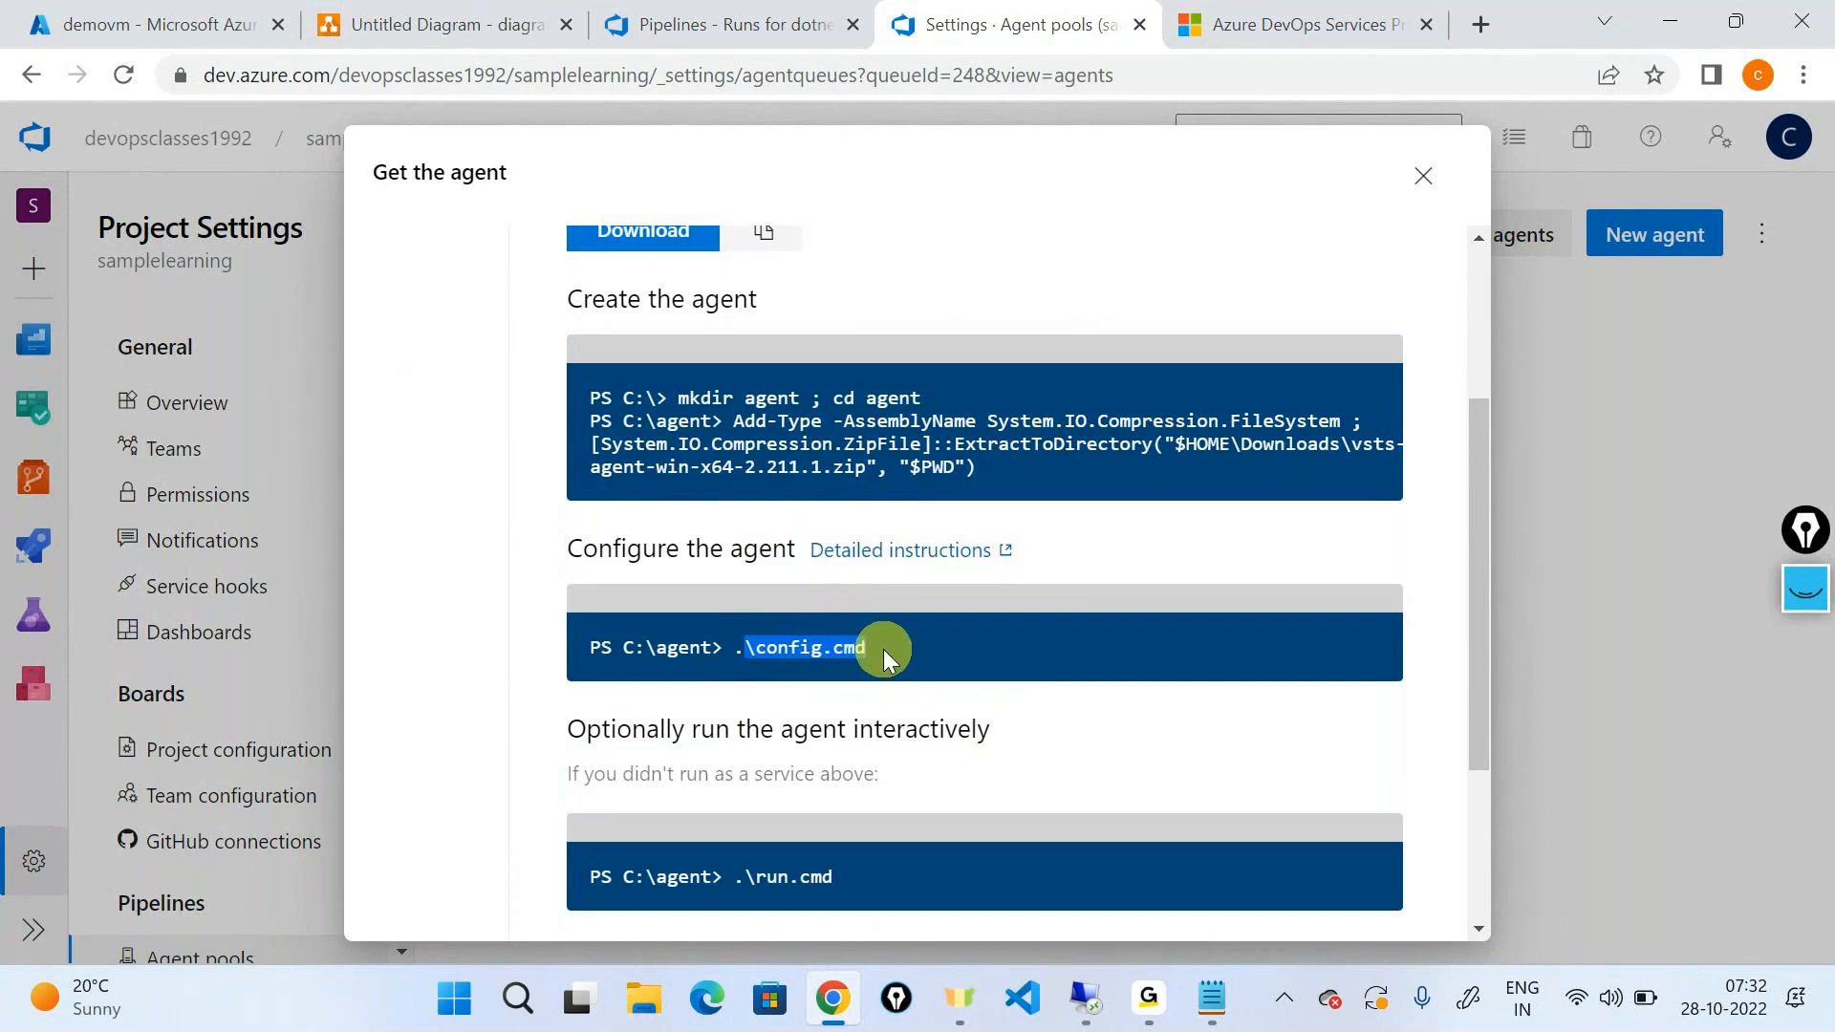
click(914, 659)
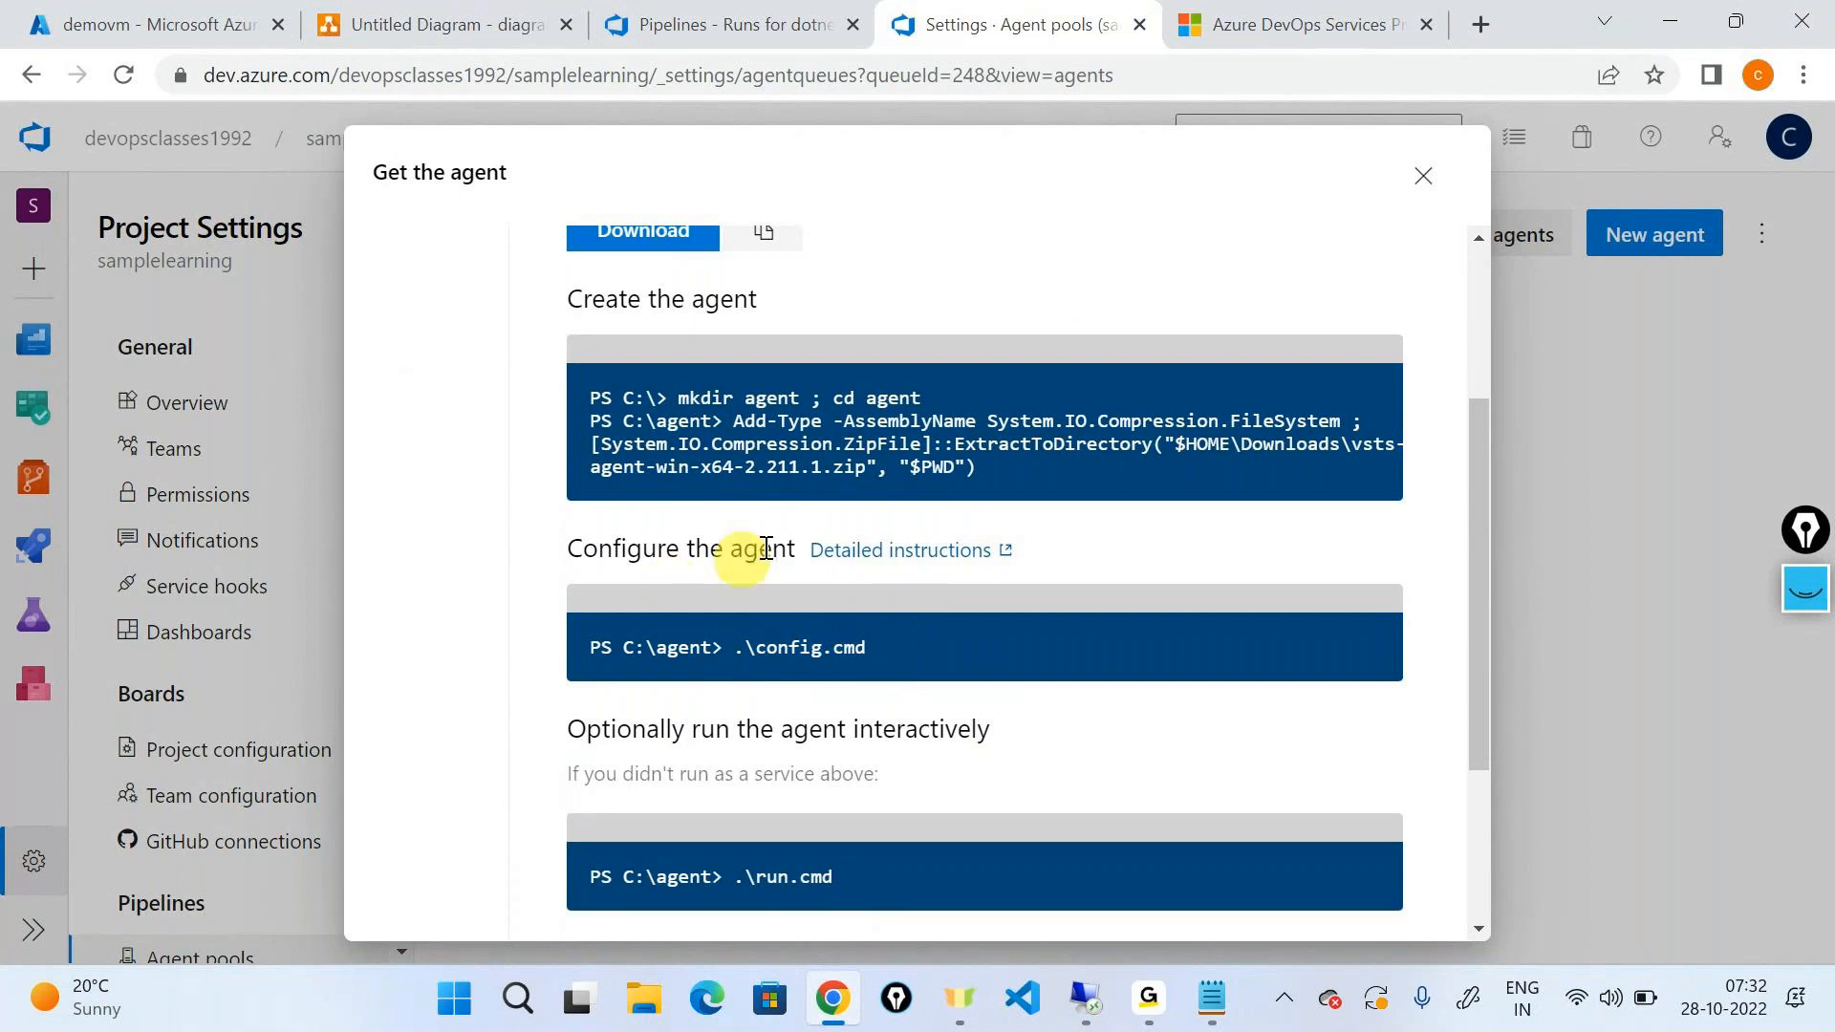
Step: Open the detailed instructions for configuring the agent and examine the operating system, PowerShell and .NET Framework prerequisites
click(904, 553)
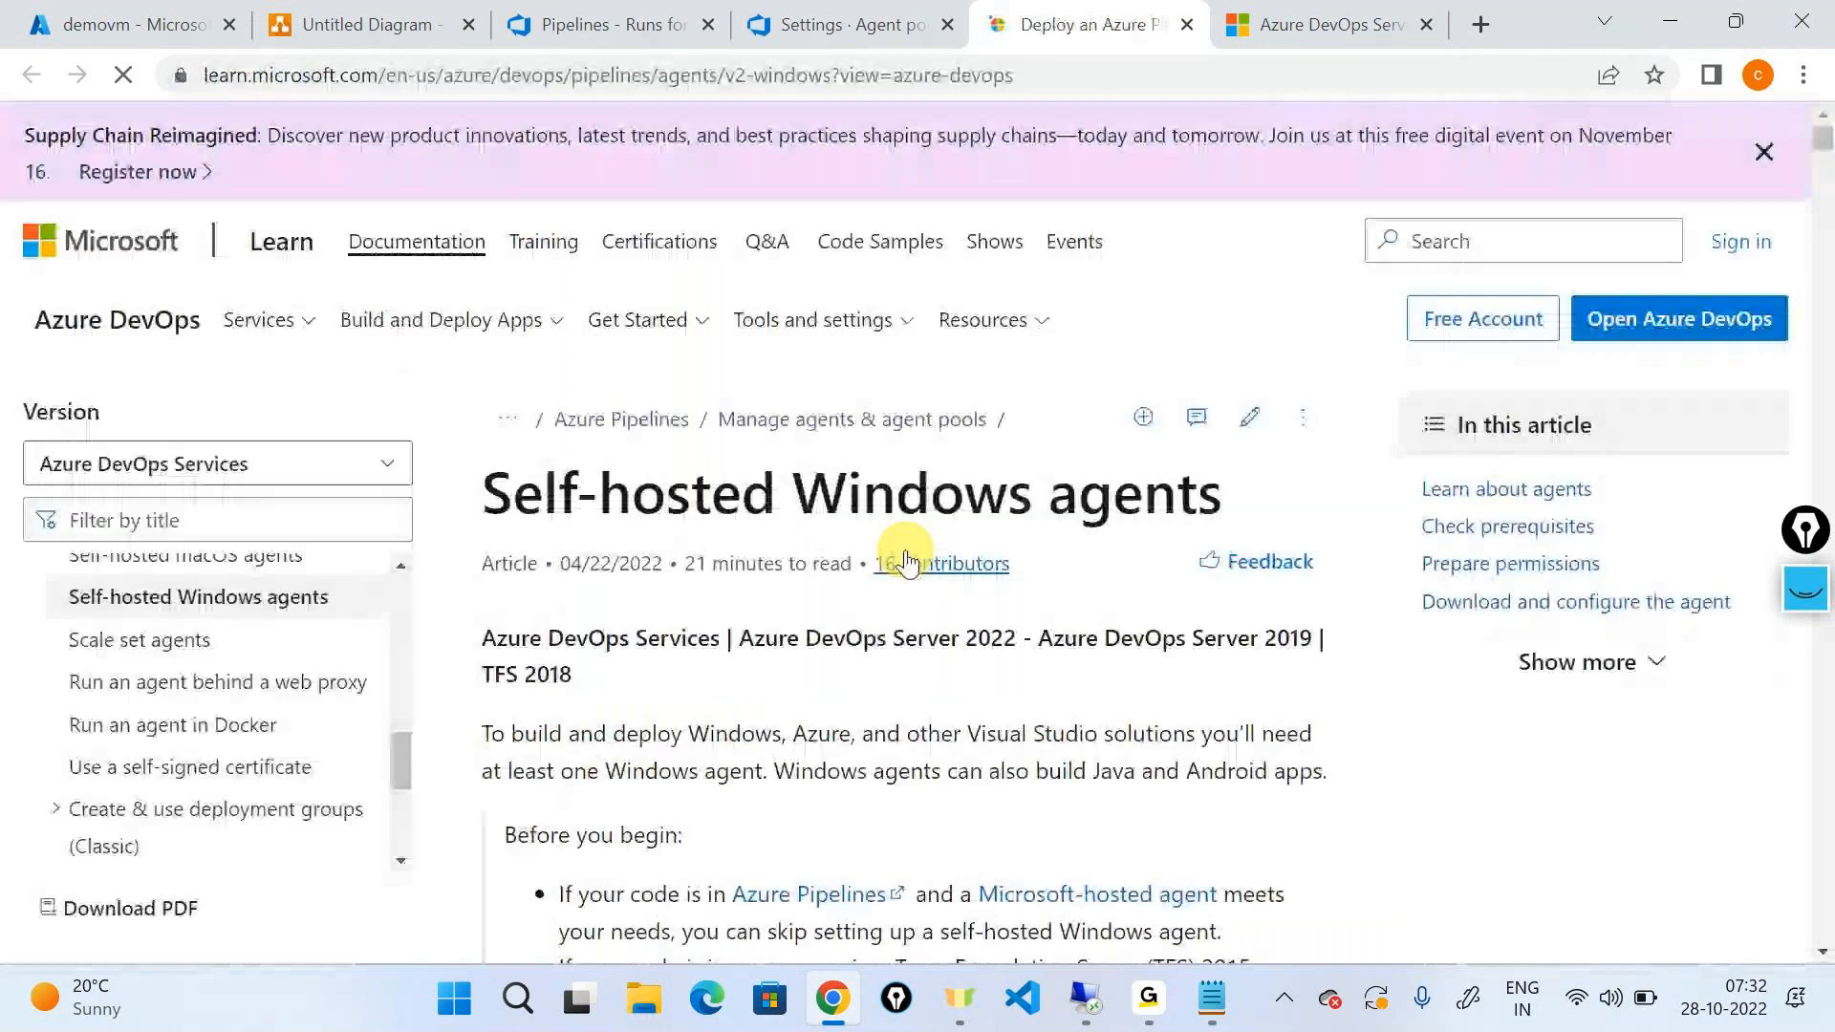
scroll(906, 560, down, 1)
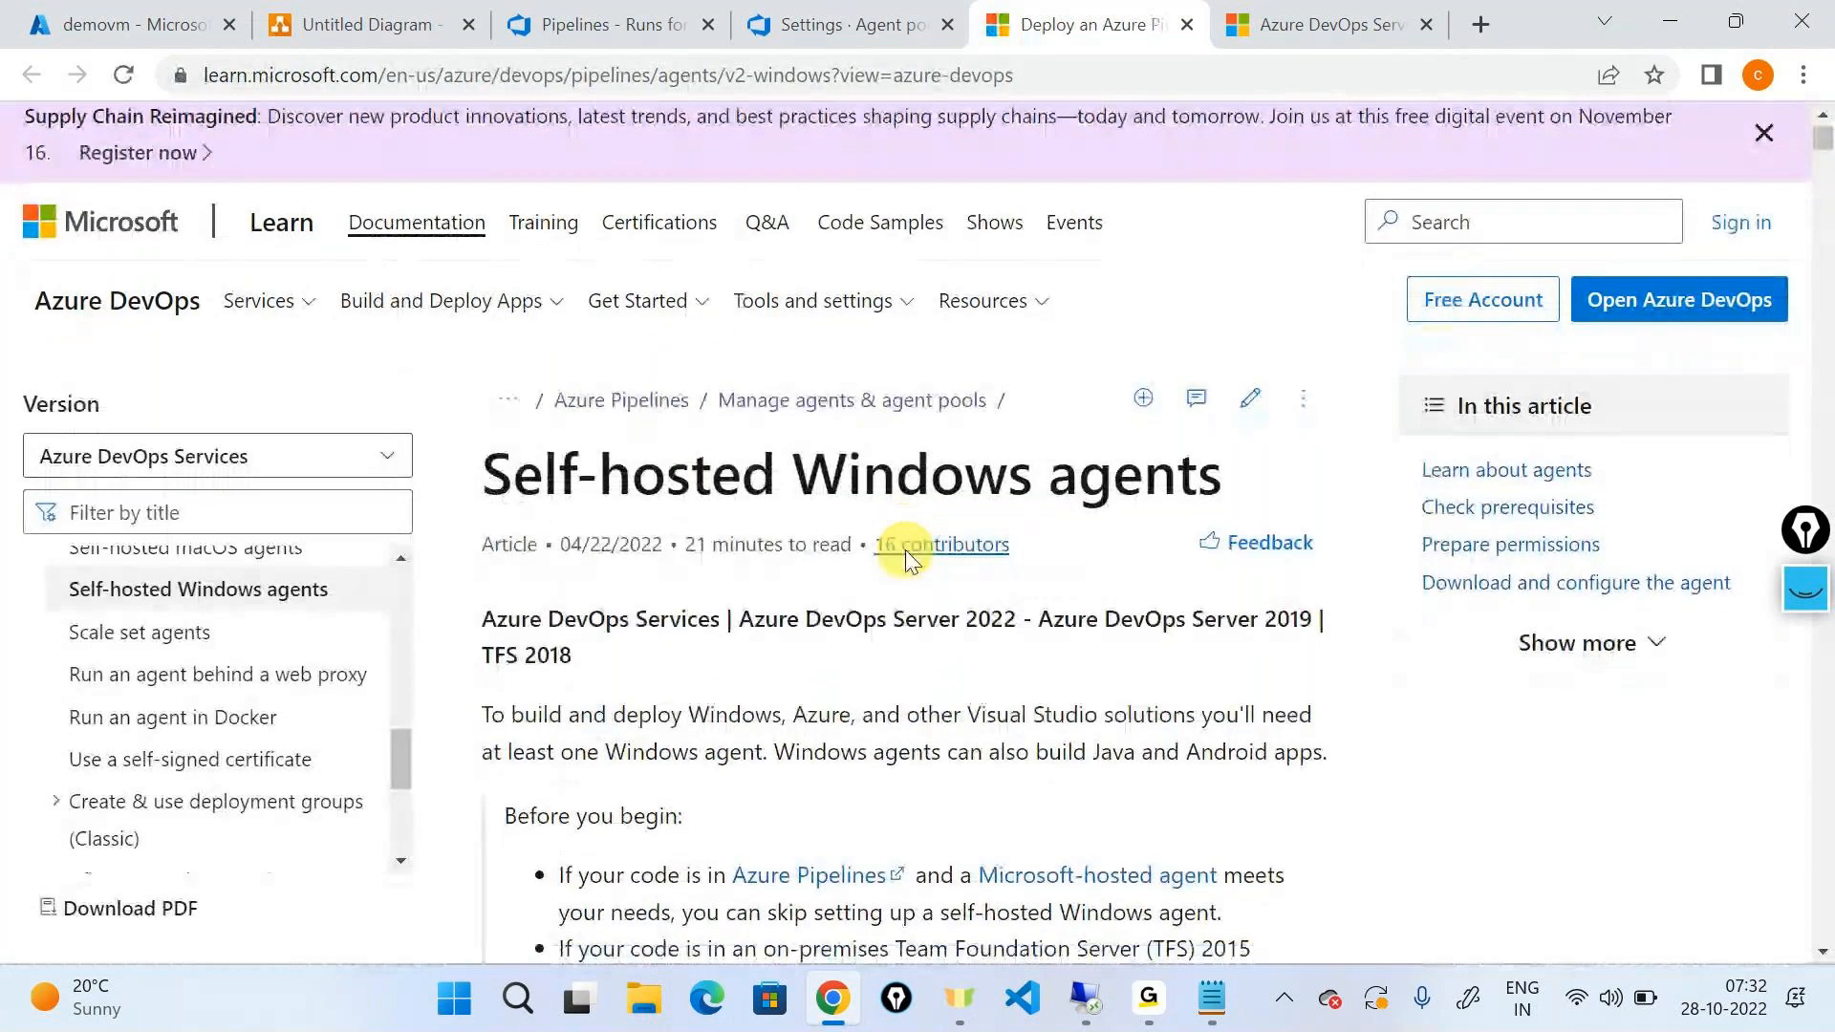
scroll(906, 552, down, 3)
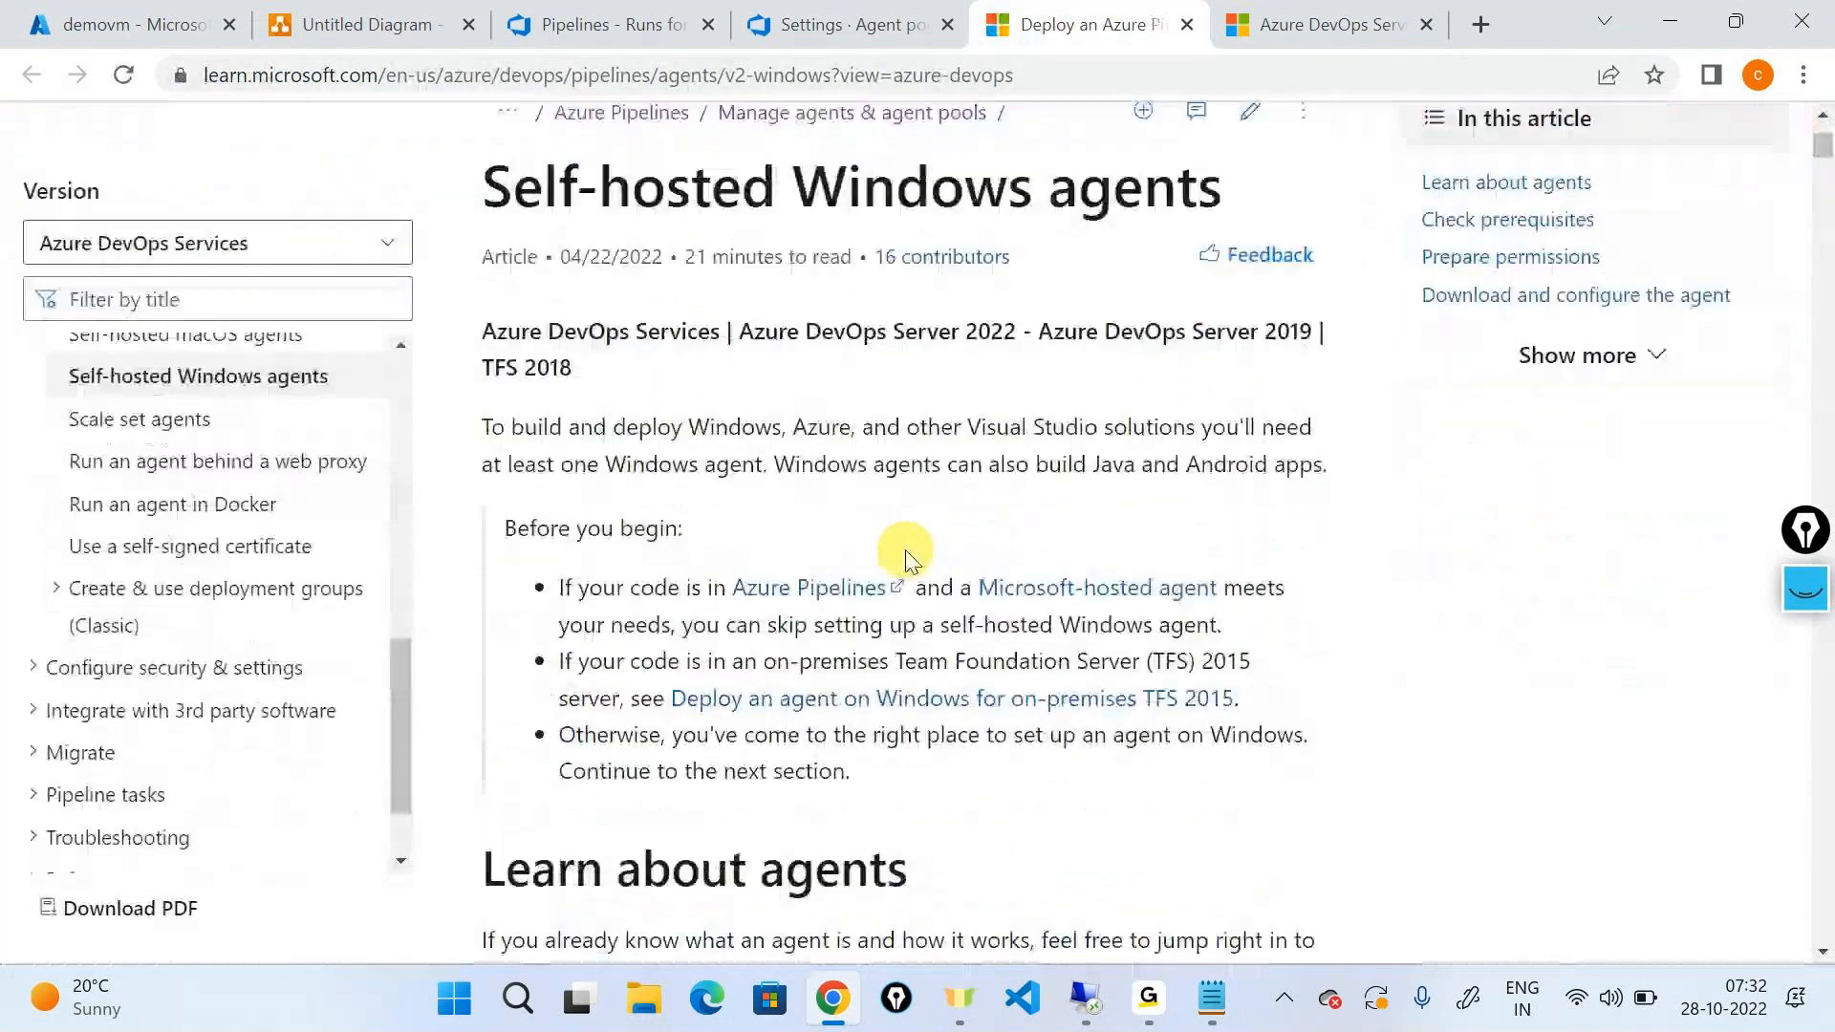
scroll(906, 554, down, 1)
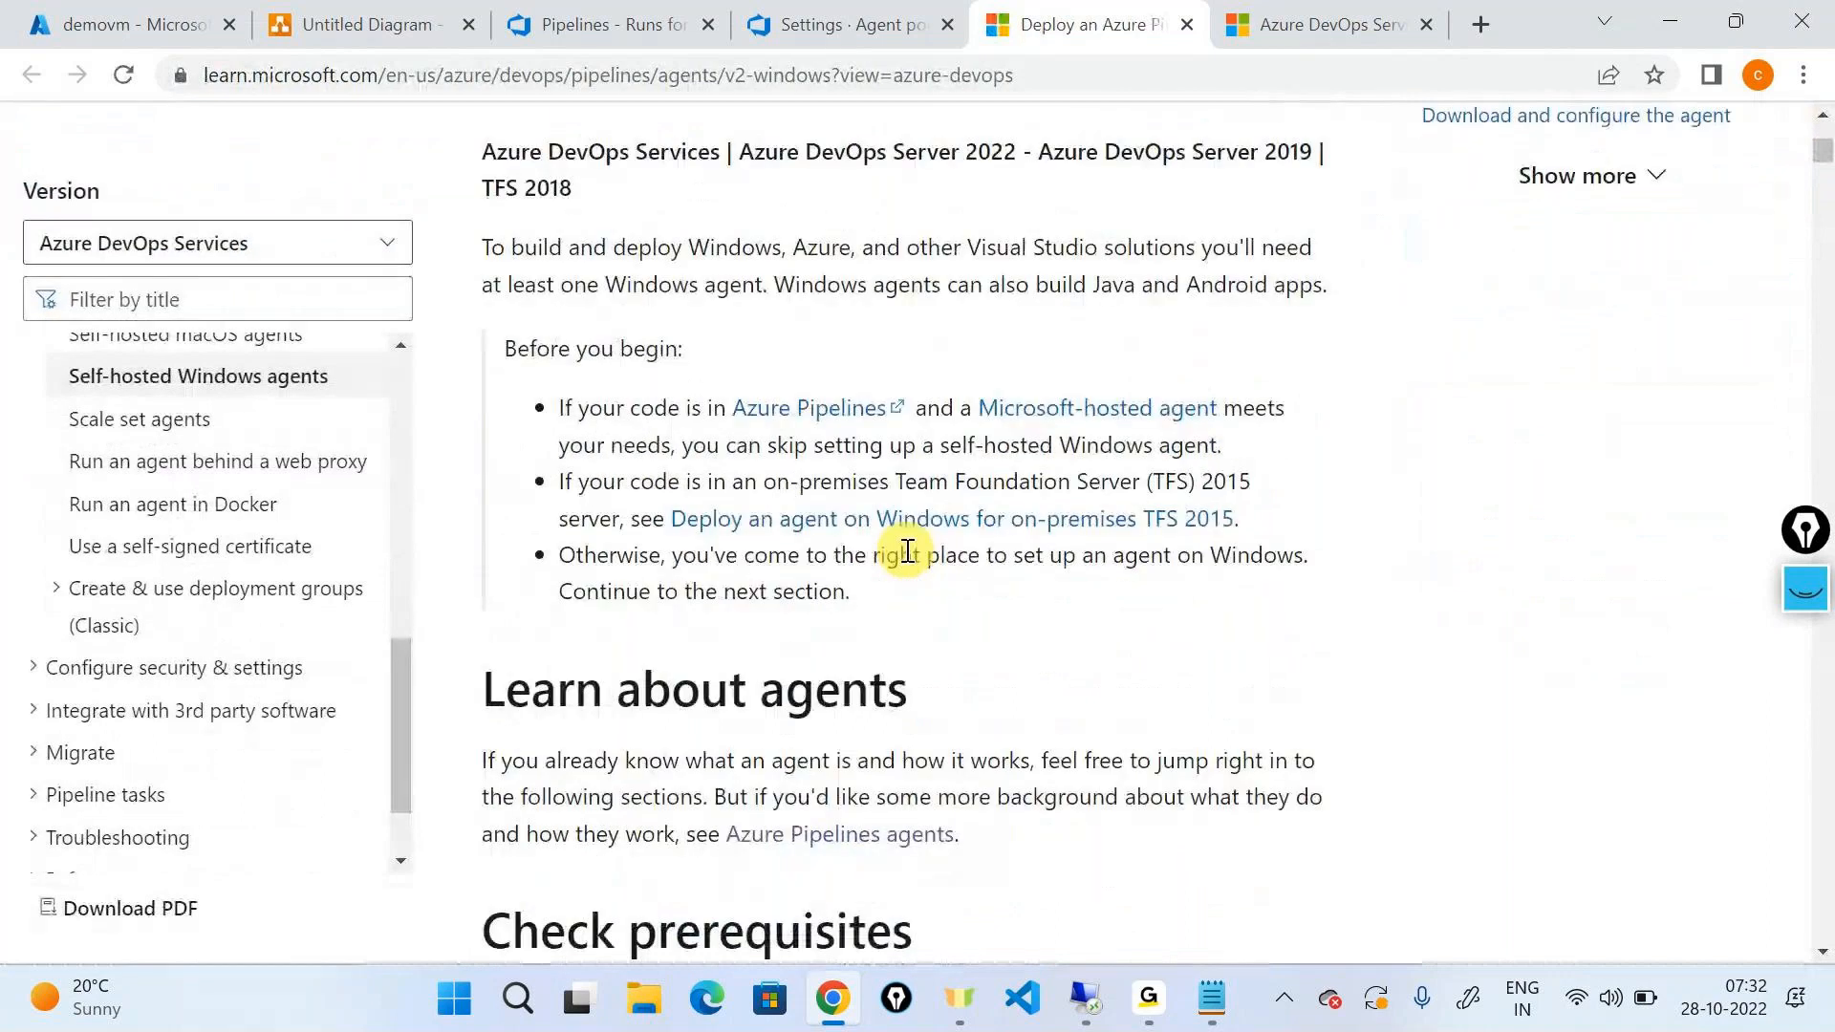
scroll(906, 551, down, 5)
drag(541, 562, 1063, 564)
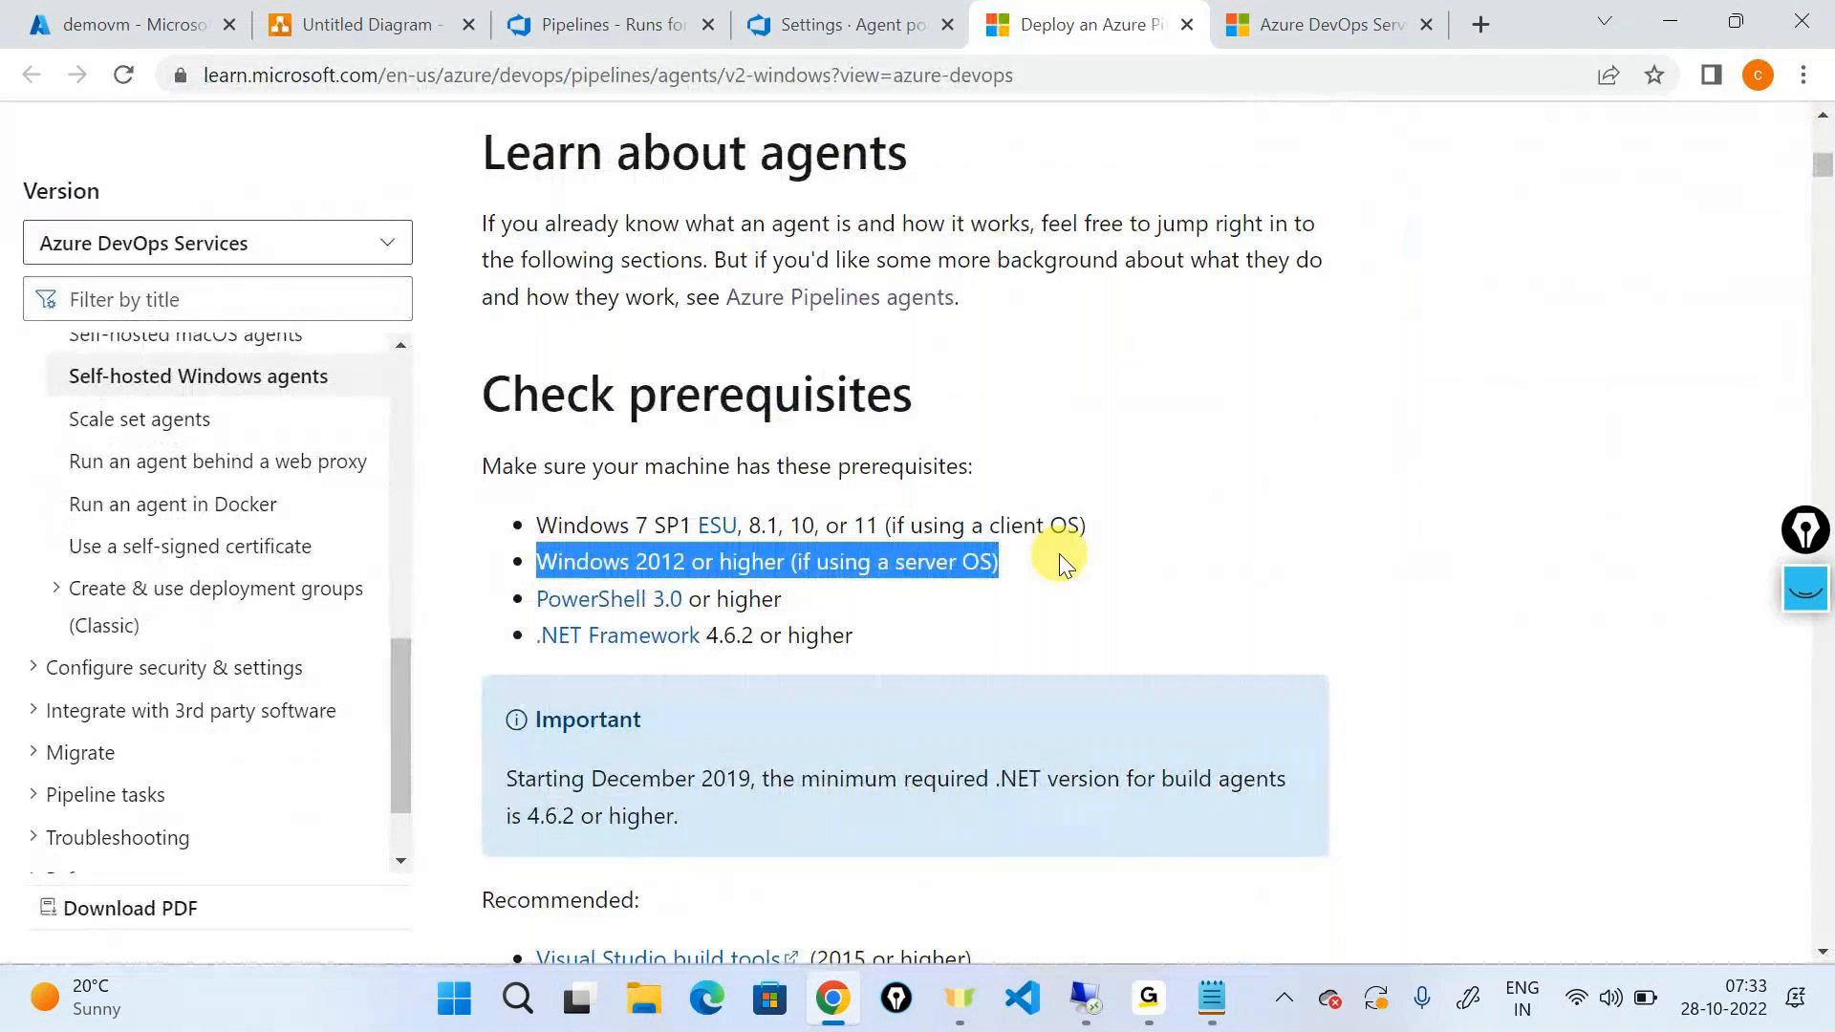
click(985, 460)
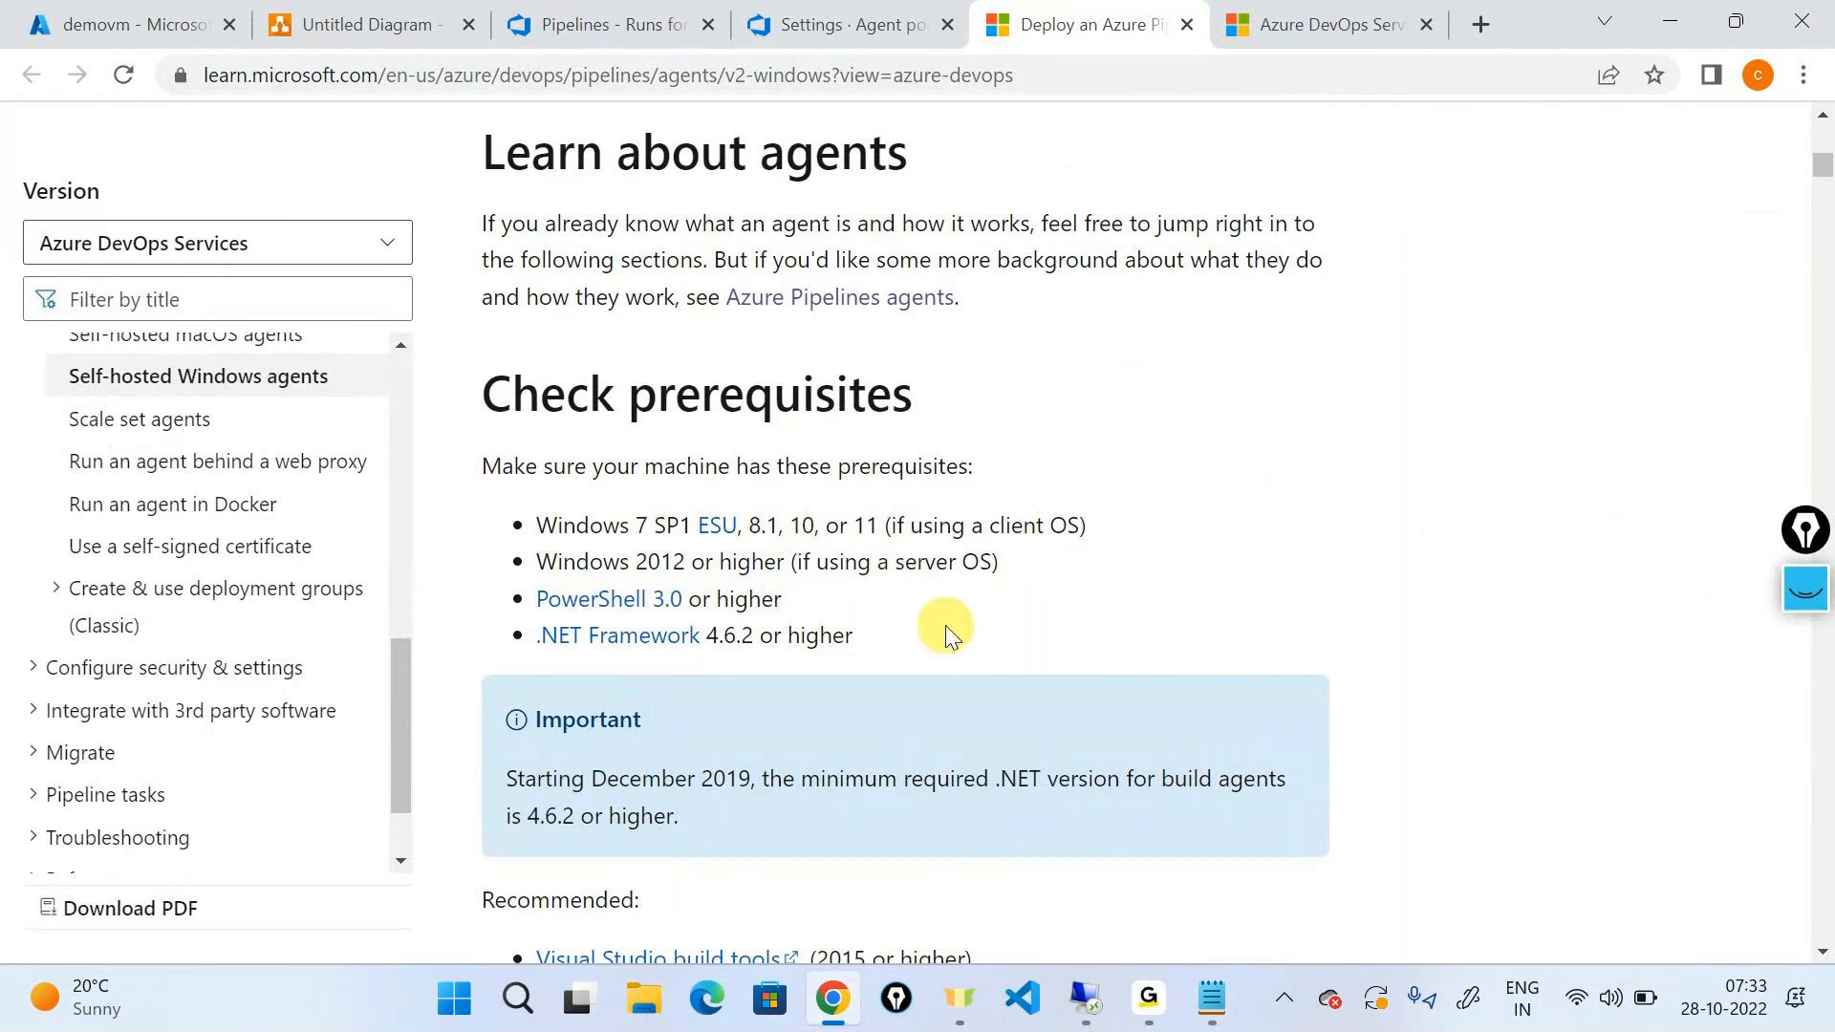
scroll(946, 627, down, 1)
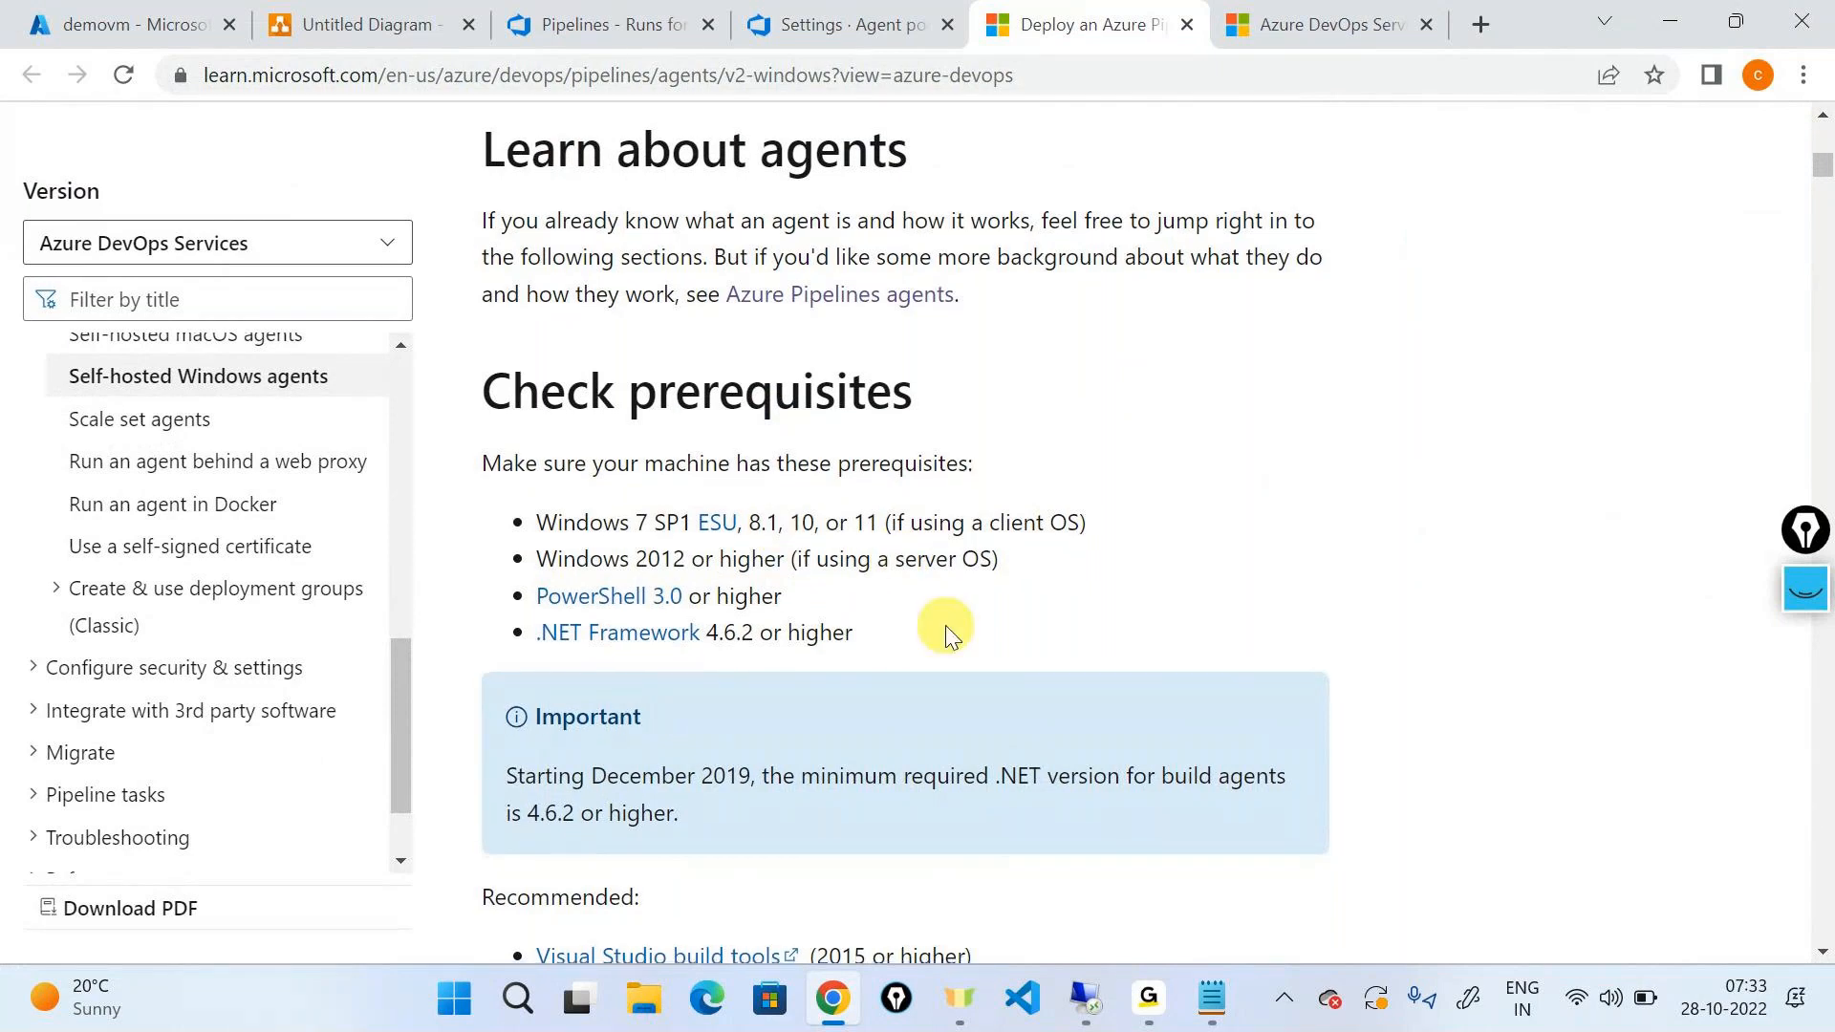
scroll(946, 627, down, 1)
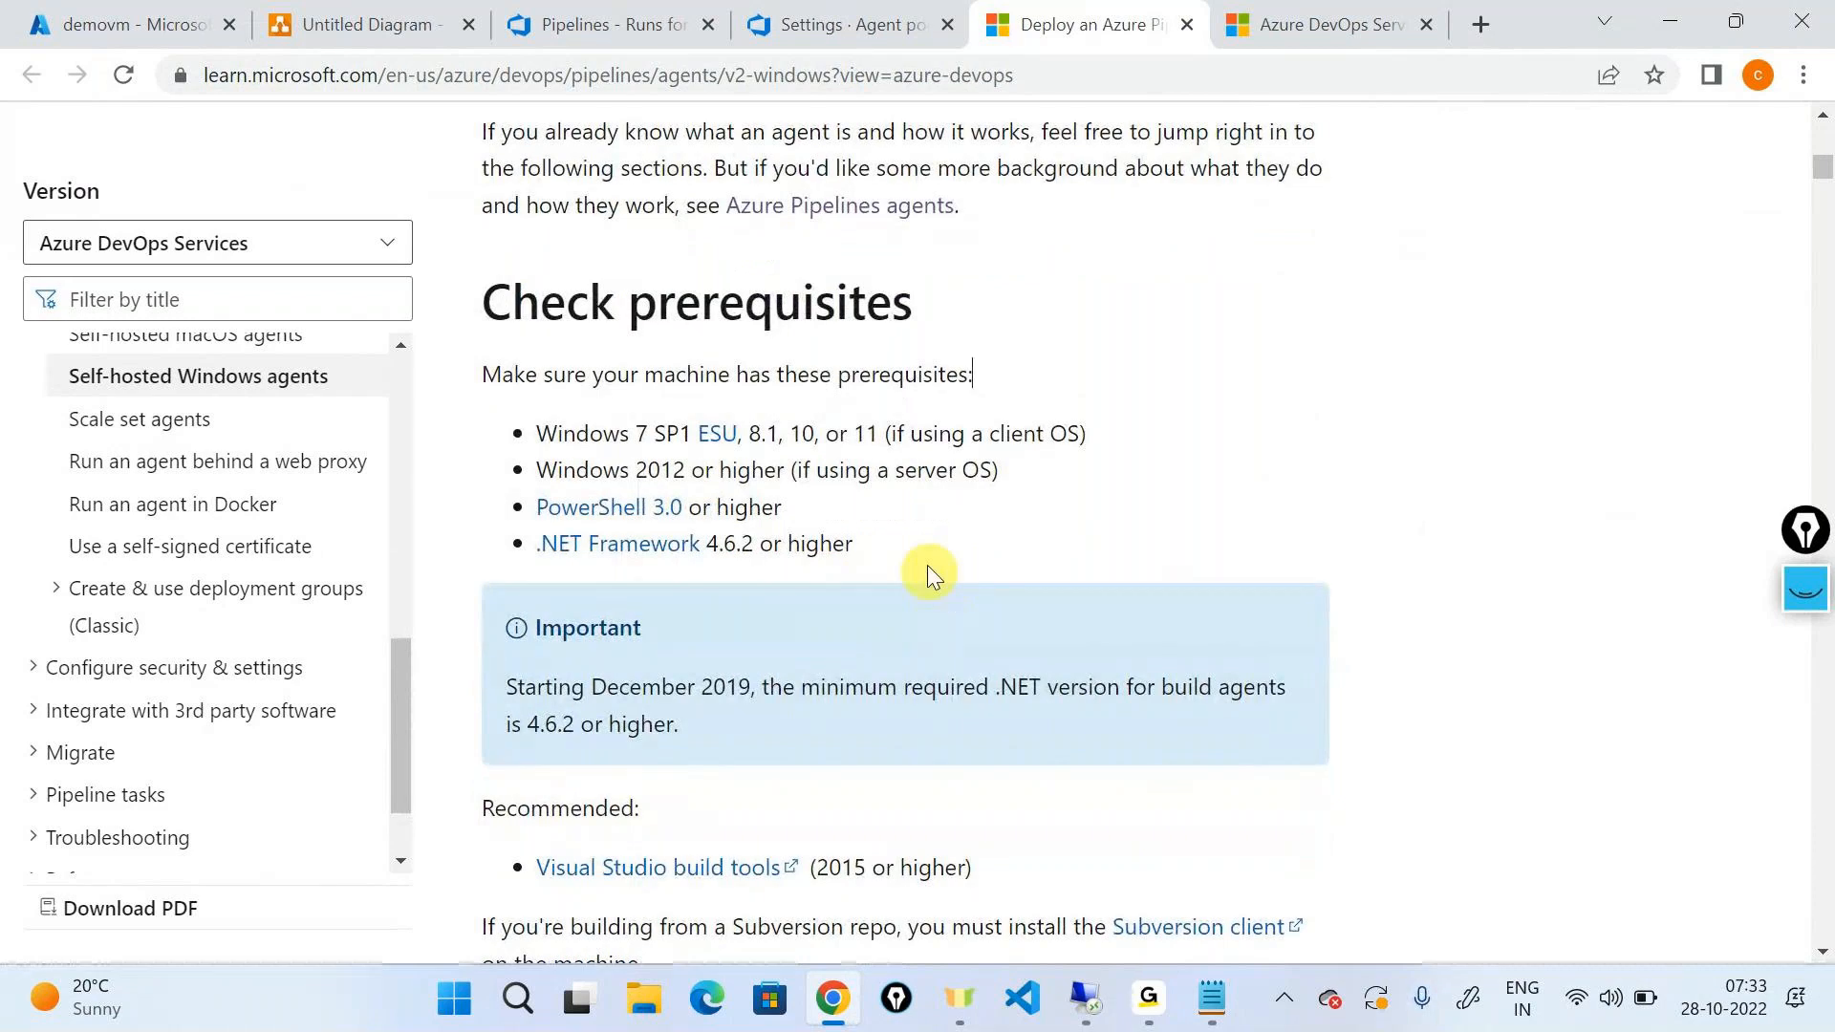
drag(487, 561, 486, 537)
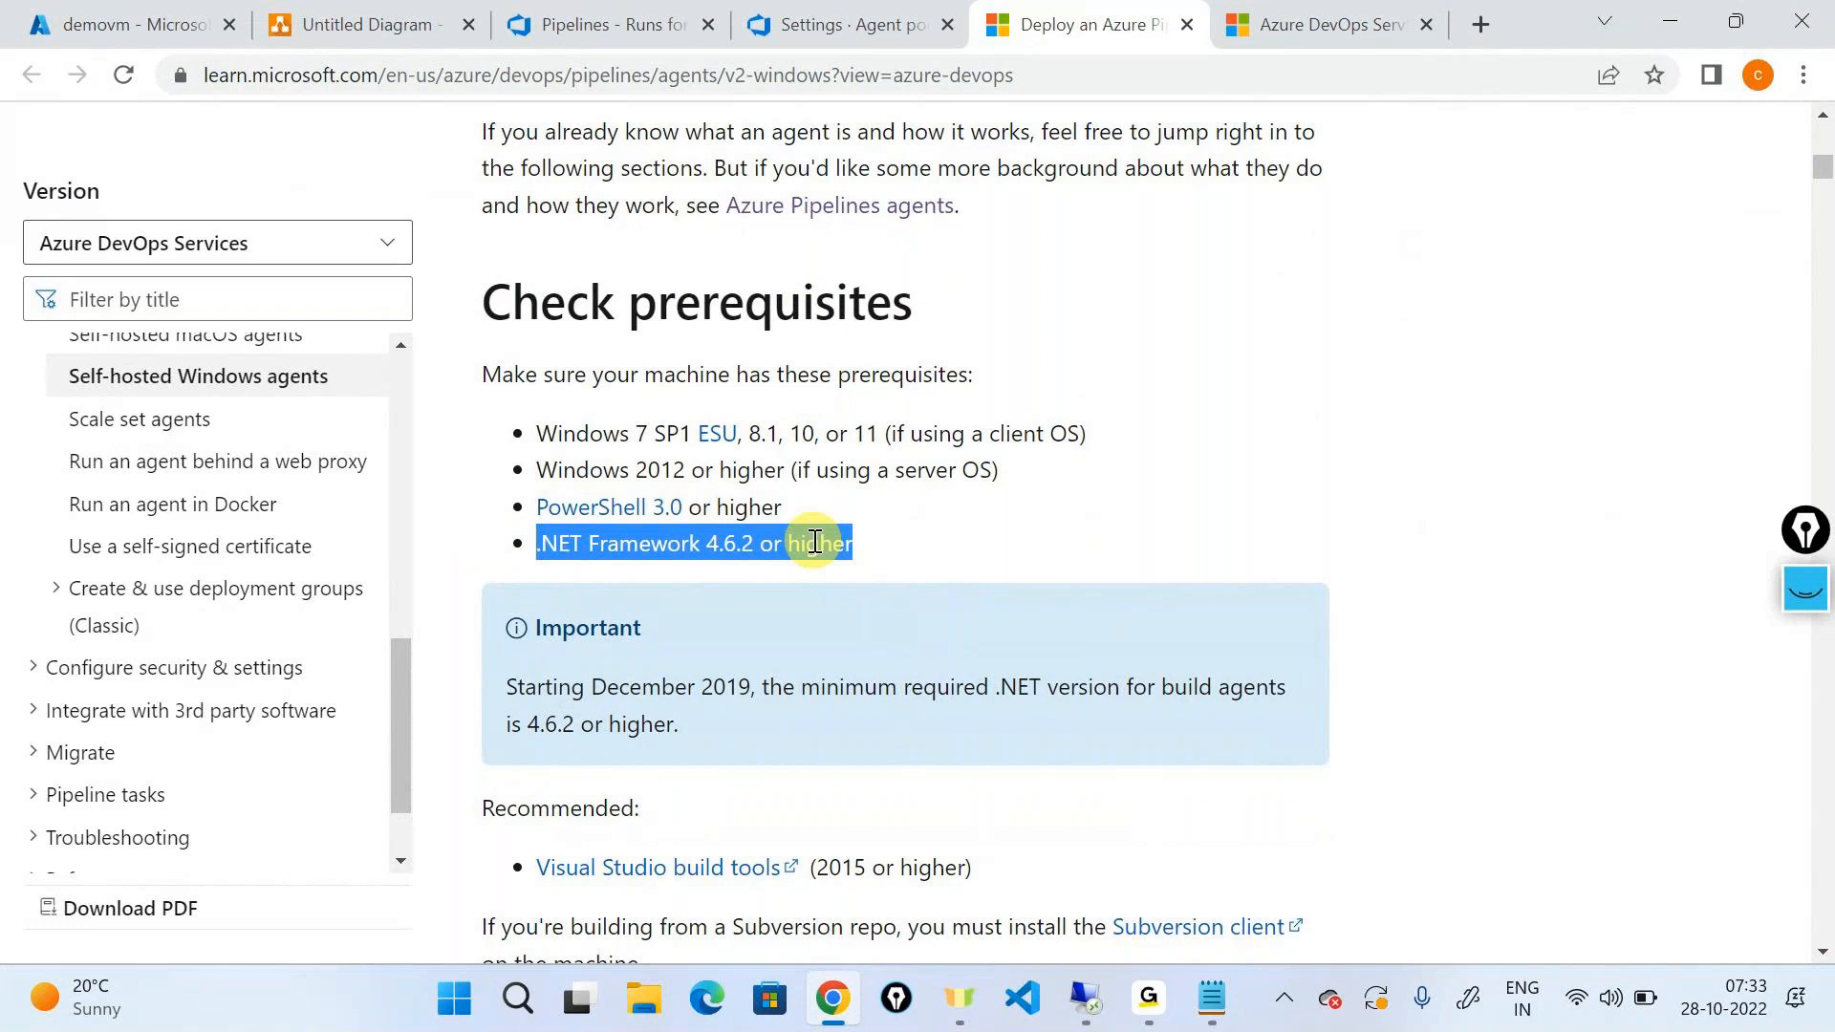
Step: Skim the rest of the self-hosted Windows agents article, from hardware specs and token authentication to server URL setup, and return to its beginning
scroll(817, 542, down, 4)
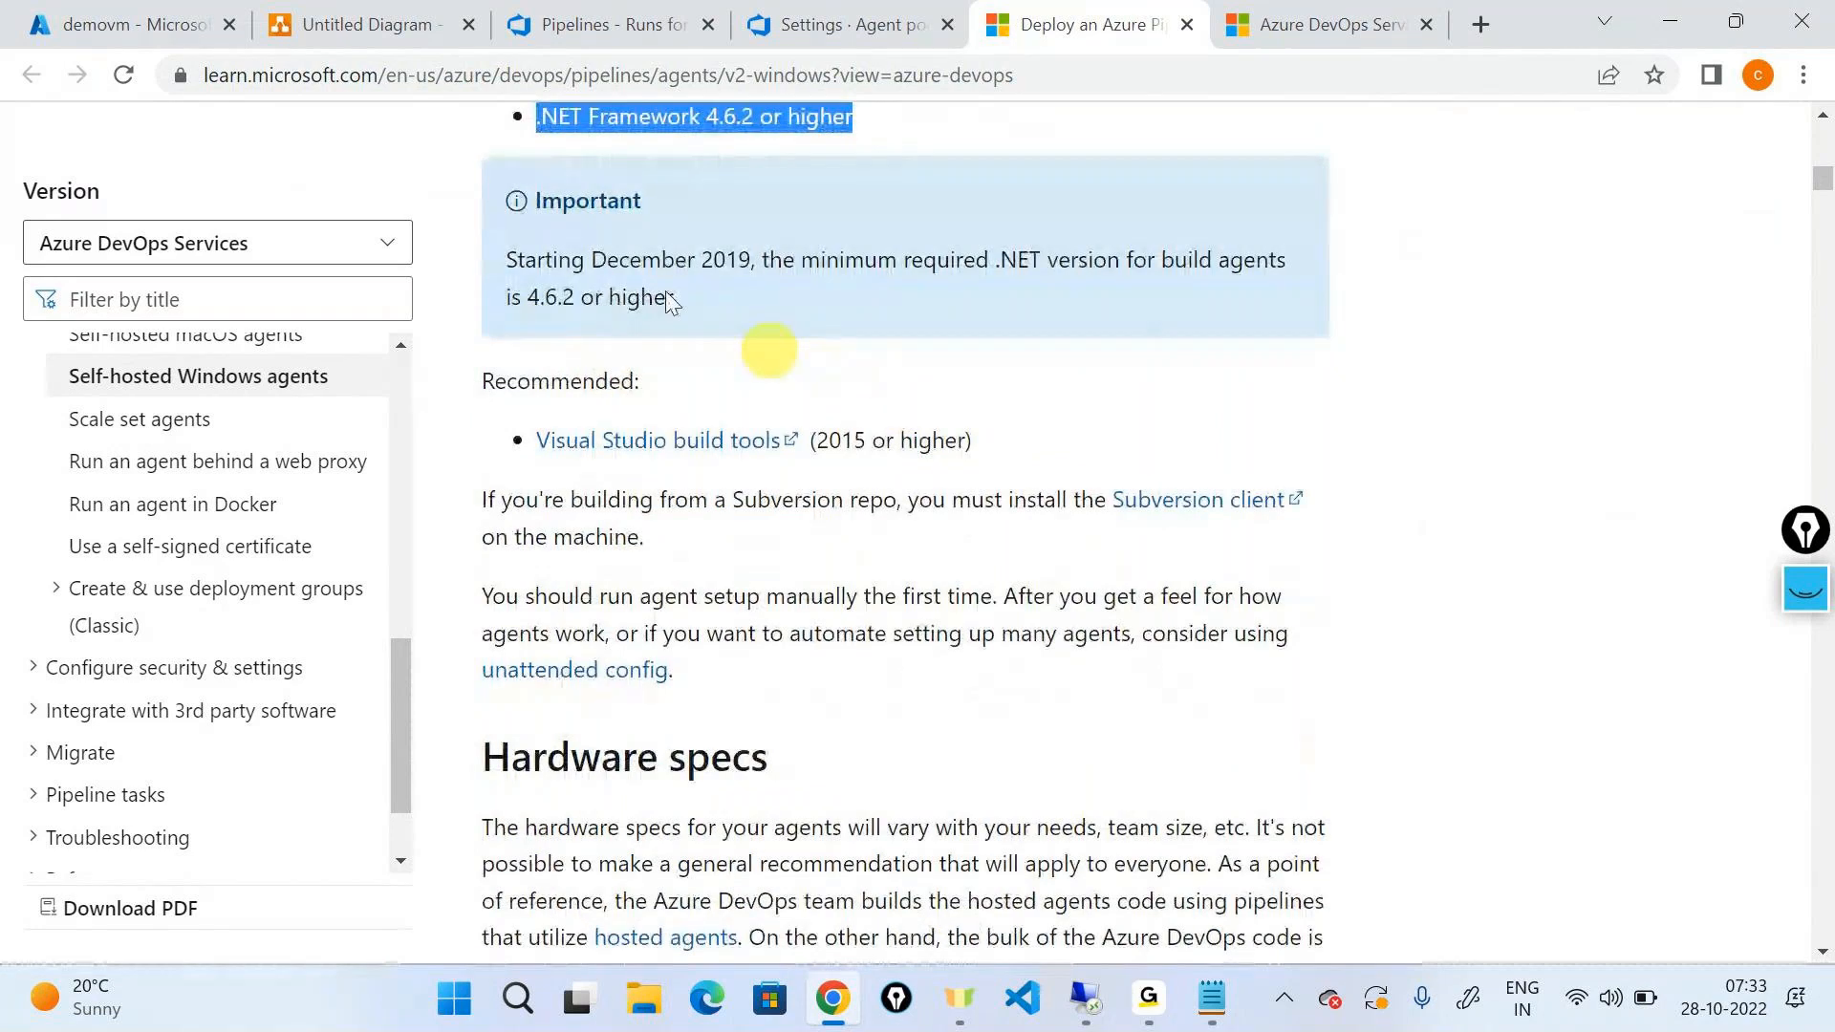
scroll(843, 742, down, 4)
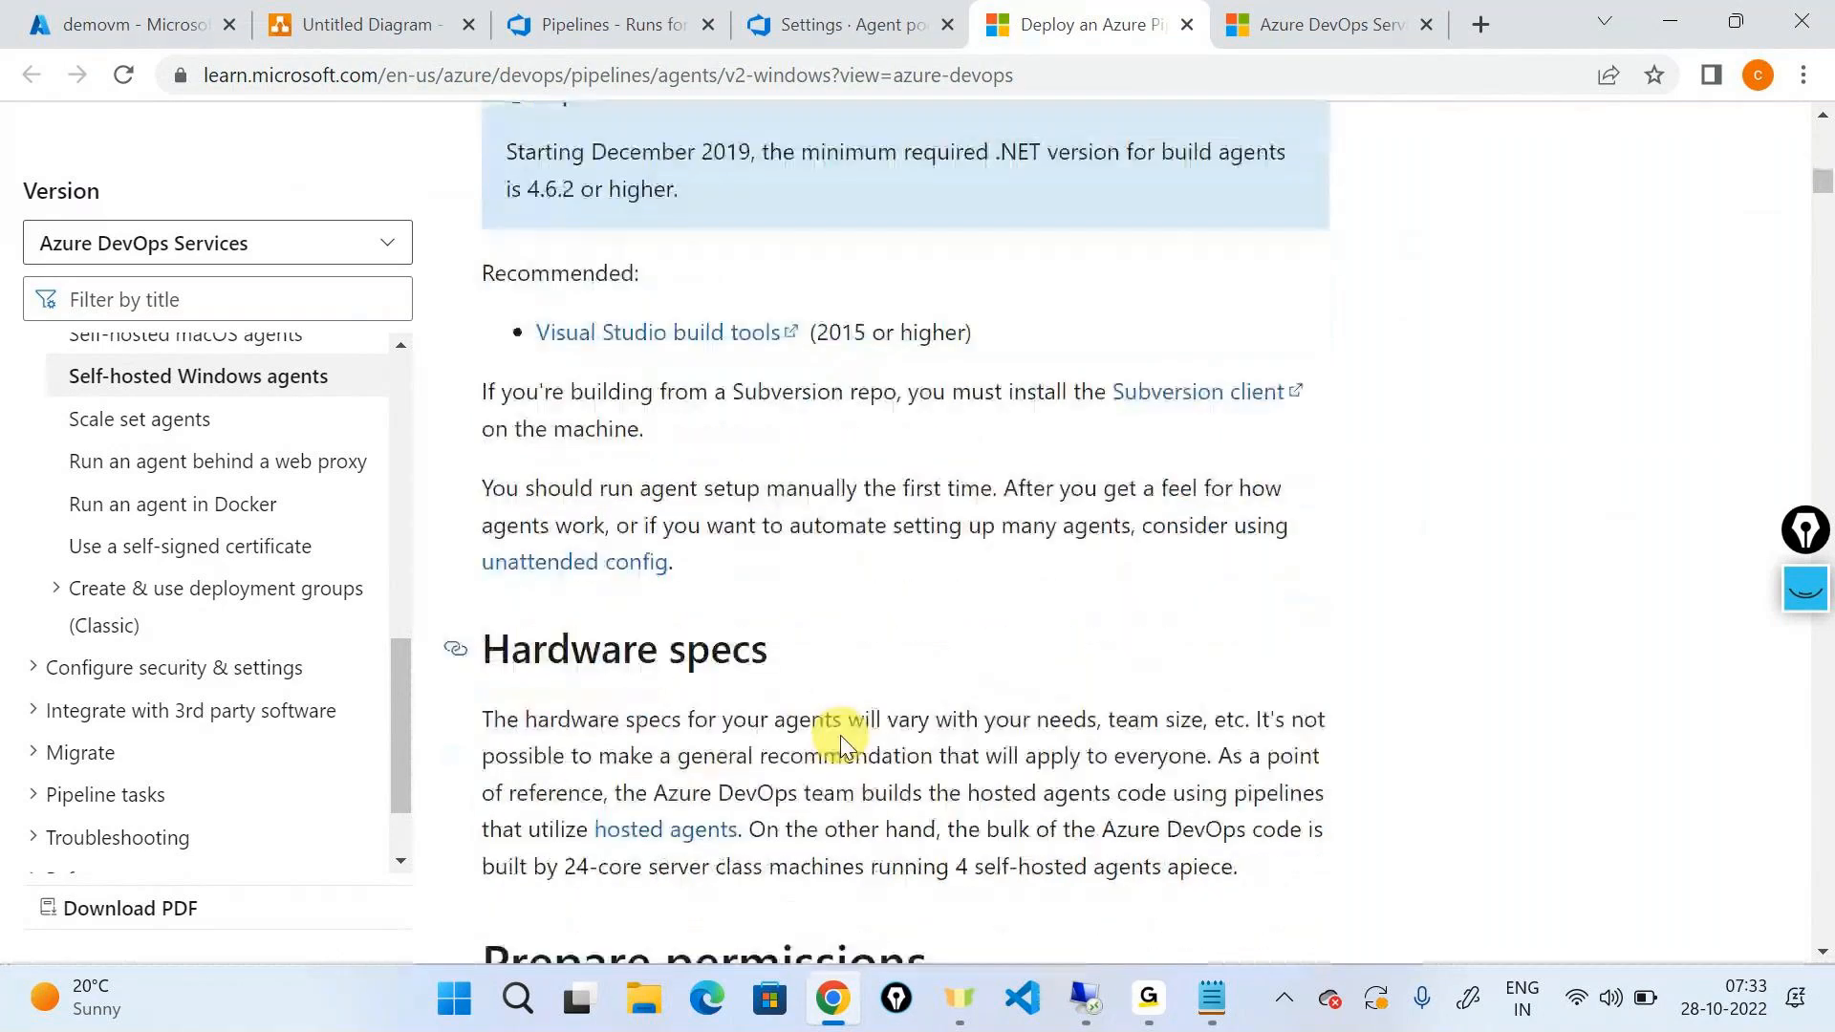
scroll(843, 742, down, 10)
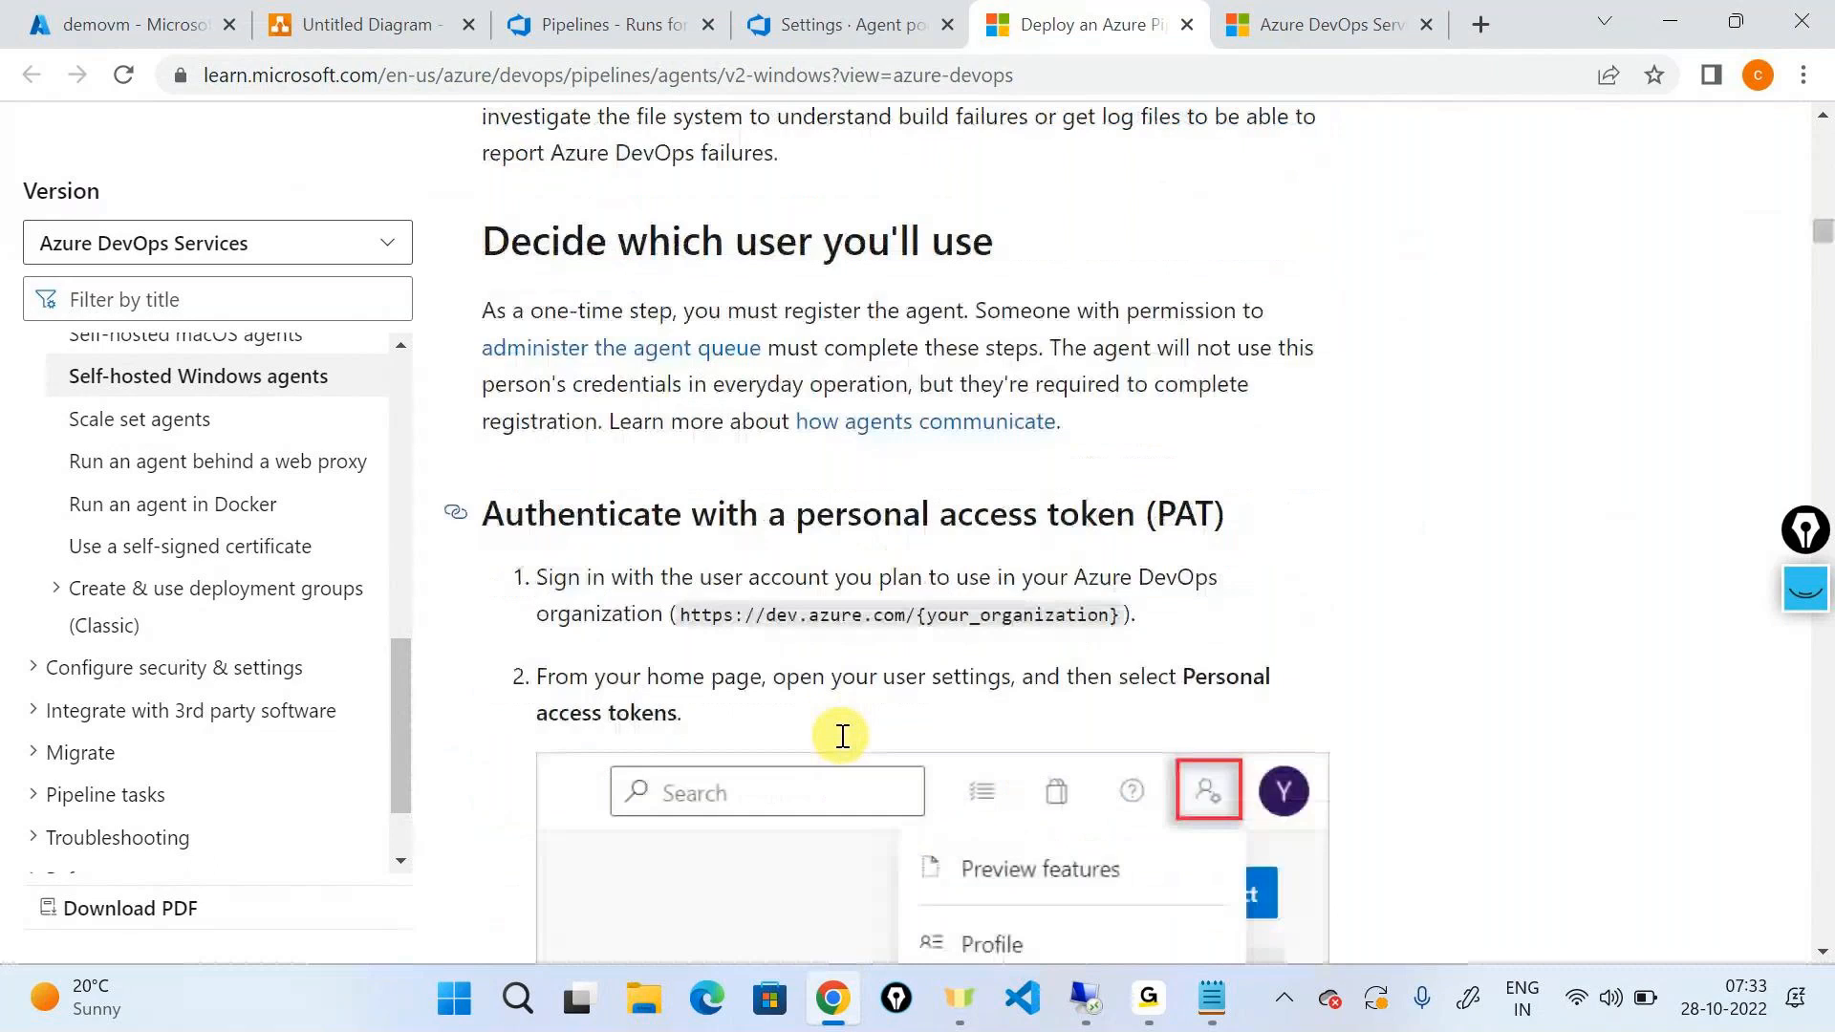
scroll(842, 735, down, 15)
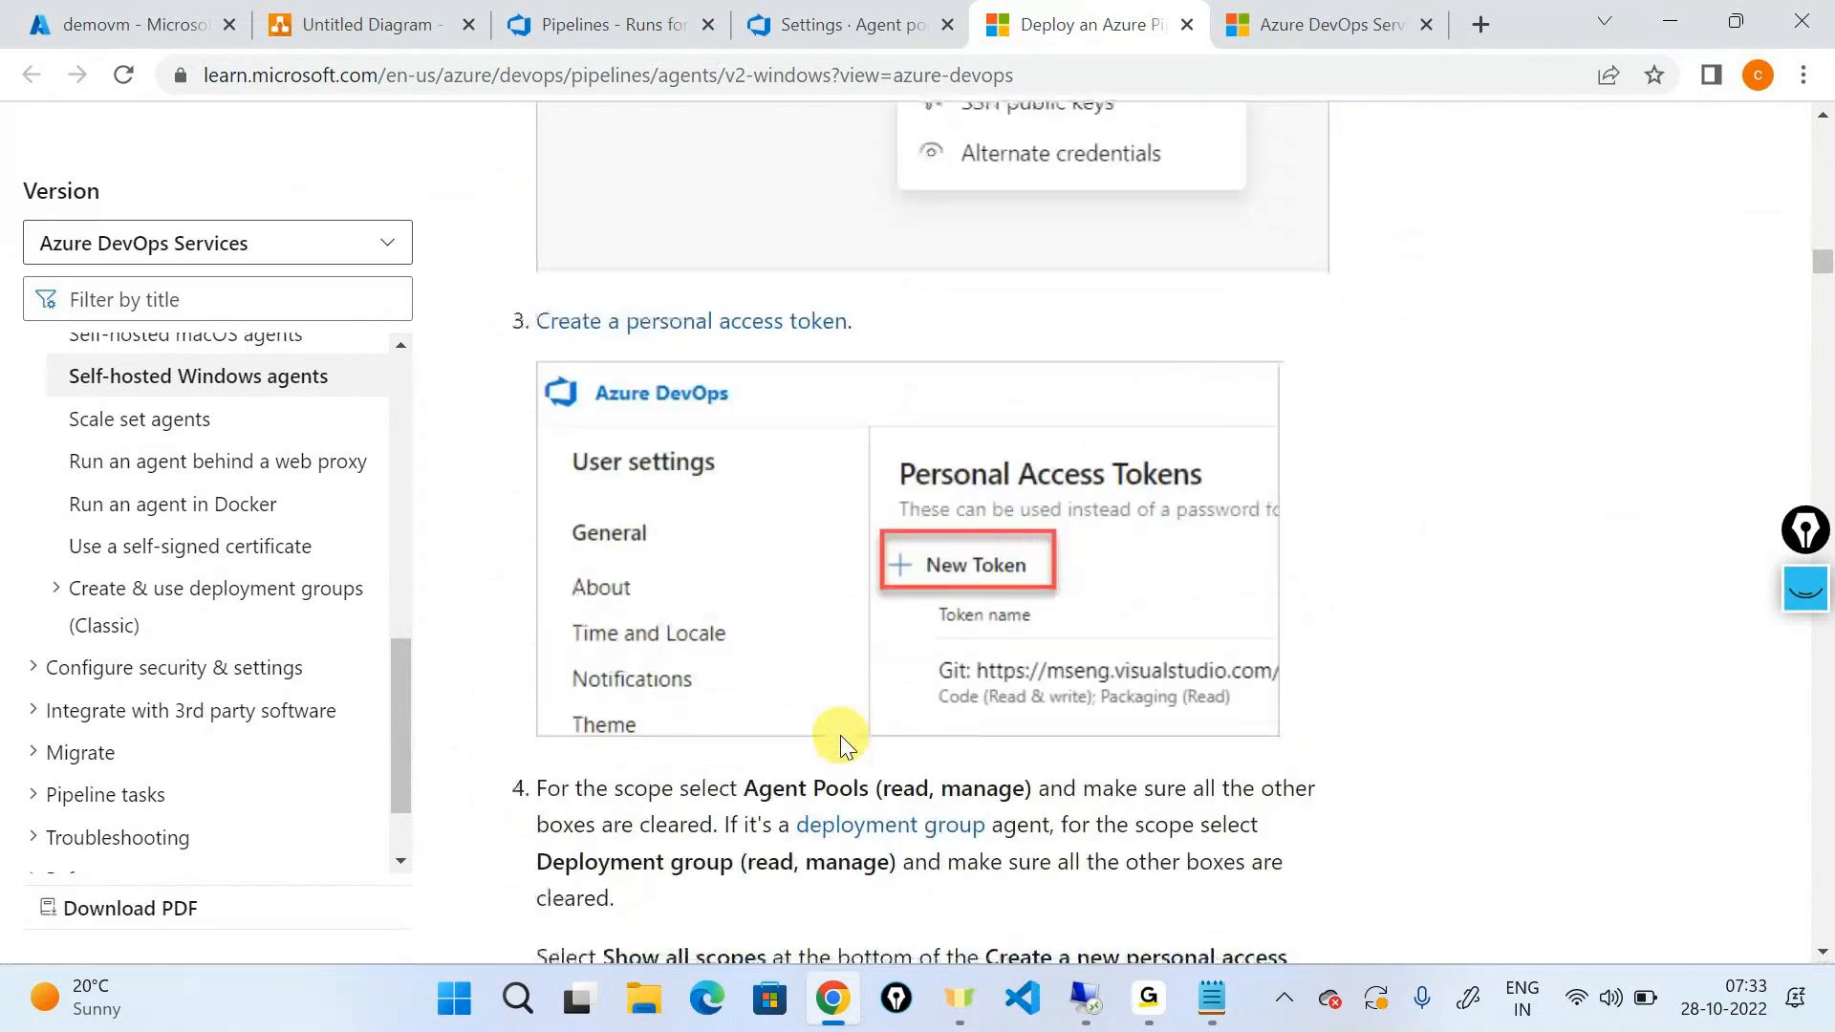
scroll(840, 736, down, 12)
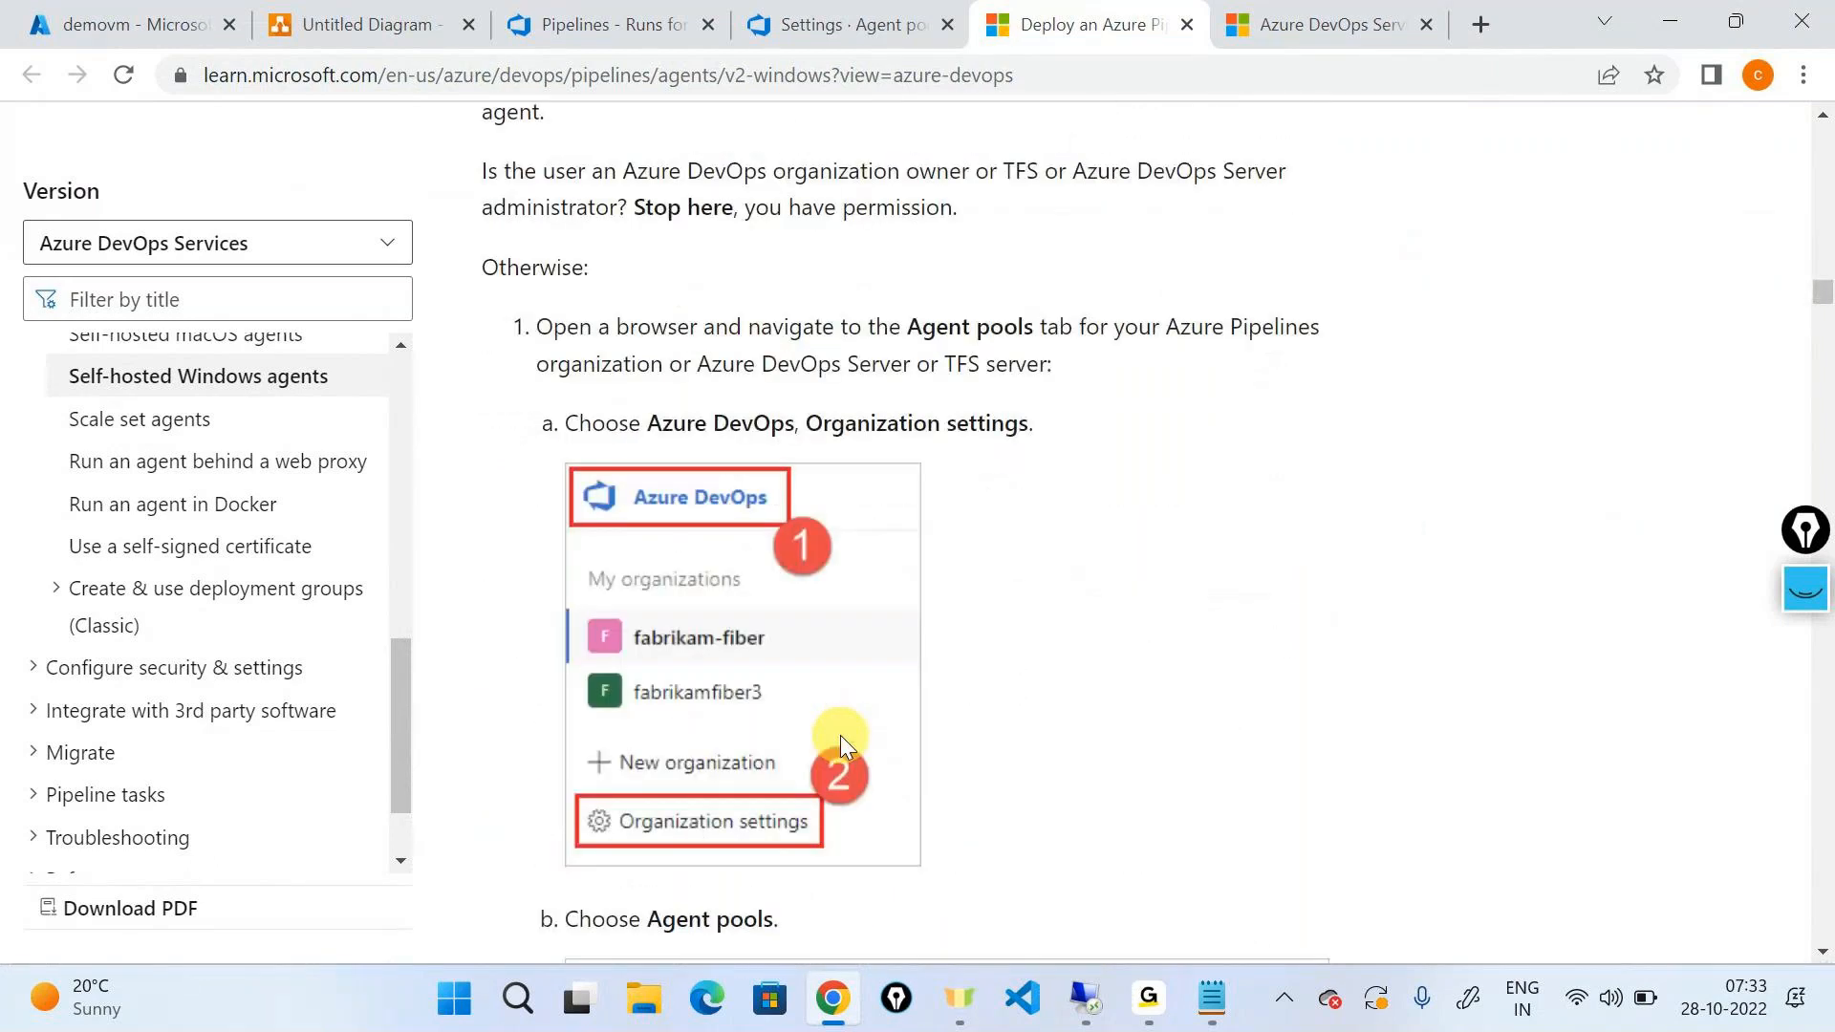
scroll(842, 736, down, 10)
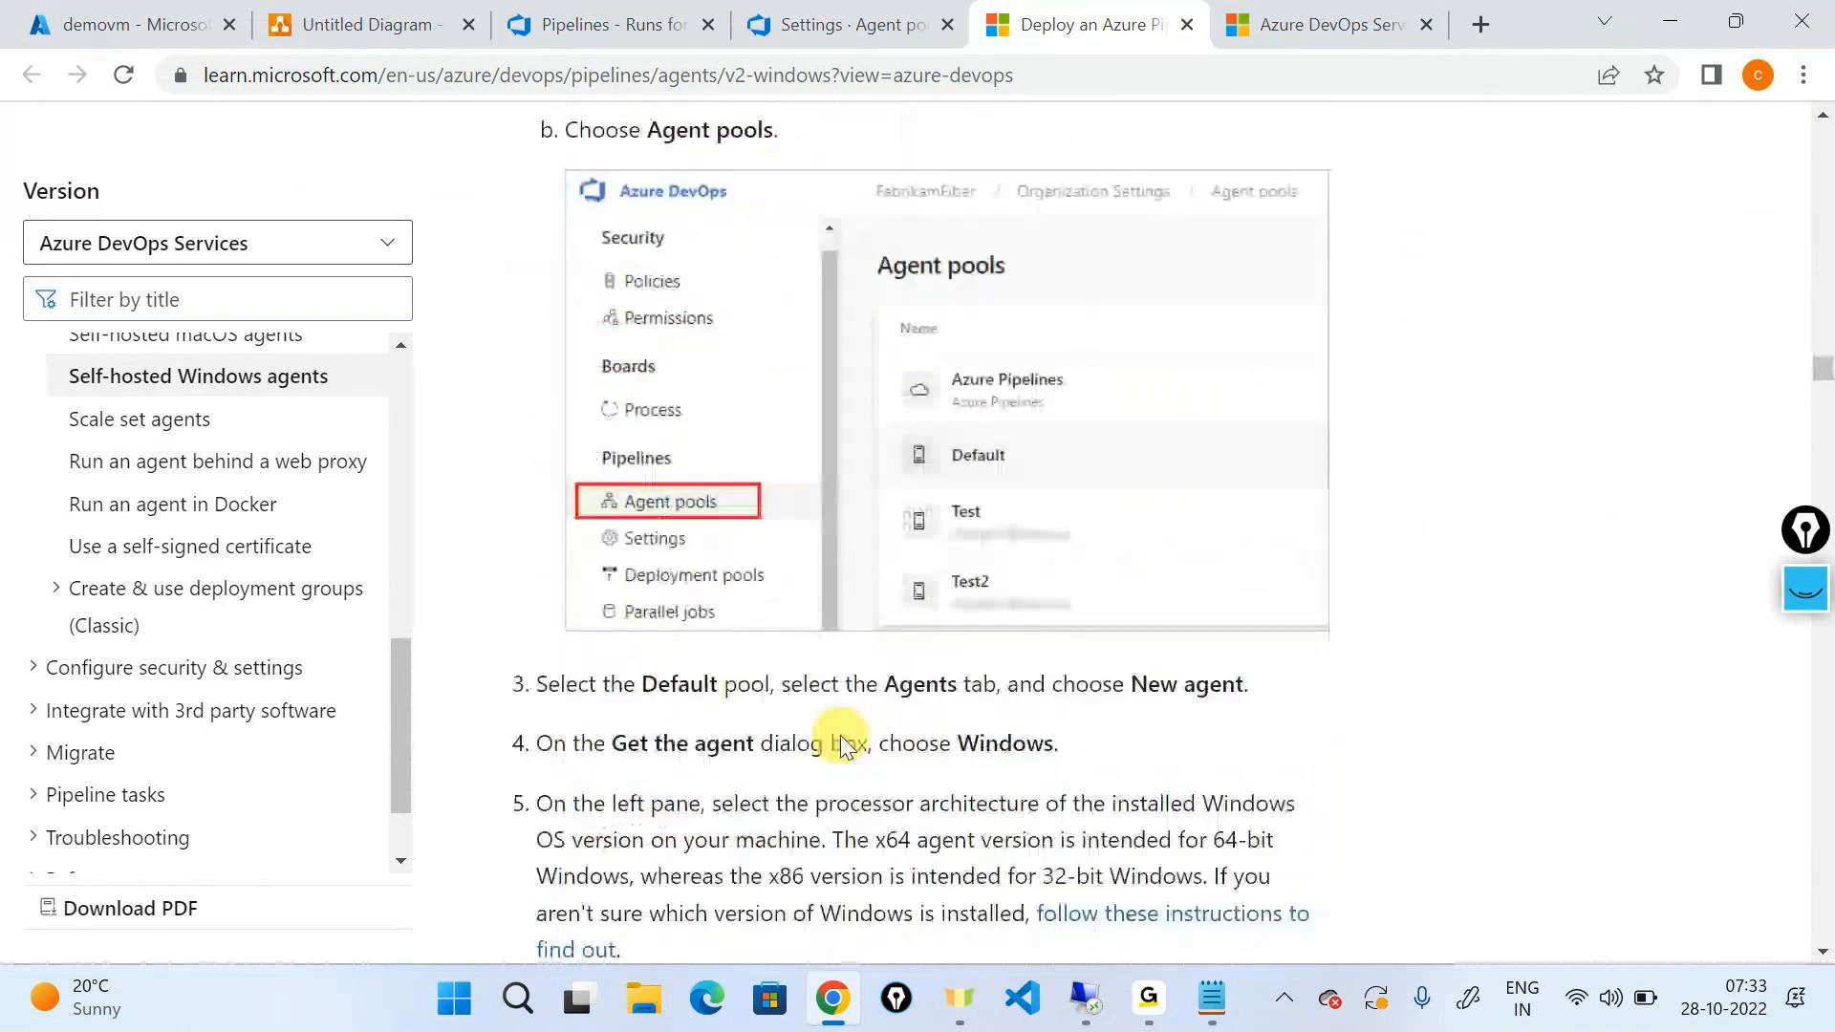
scroll(840, 738, down, 3)
scroll(842, 736, down, 11)
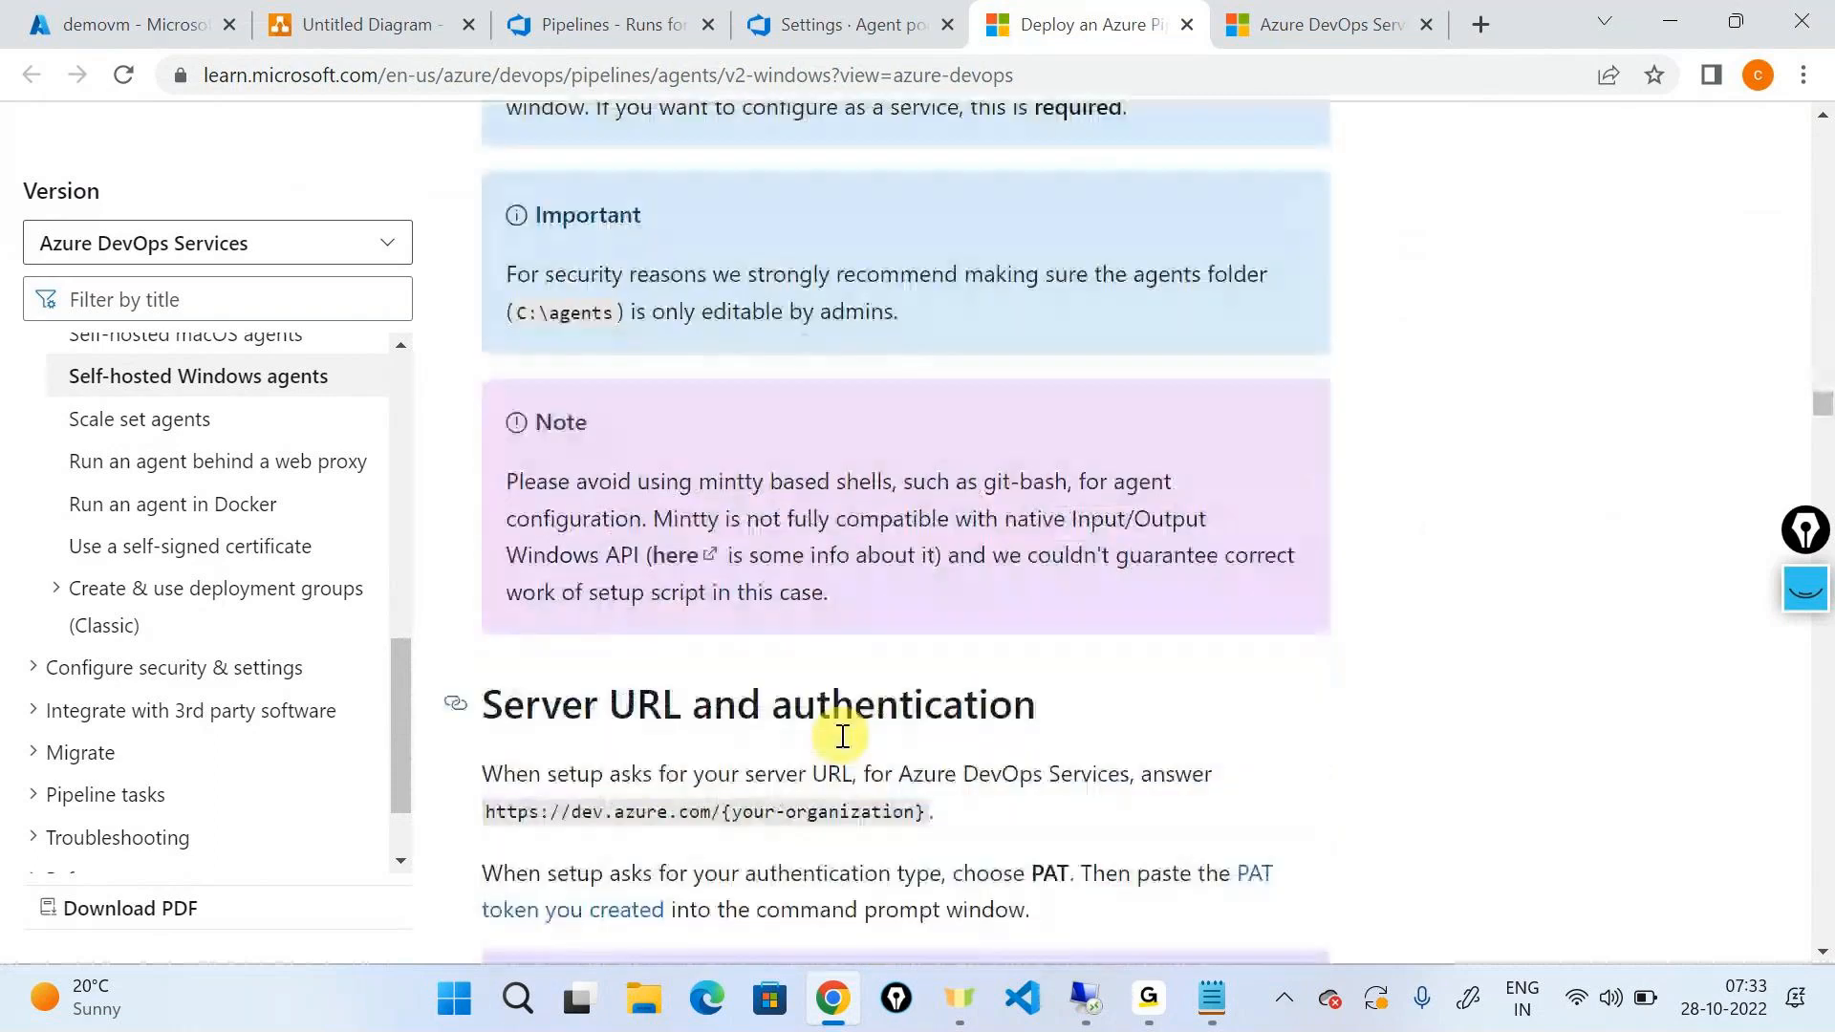
scroll(842, 736, down, 2)
scroll(840, 736, up, 20)
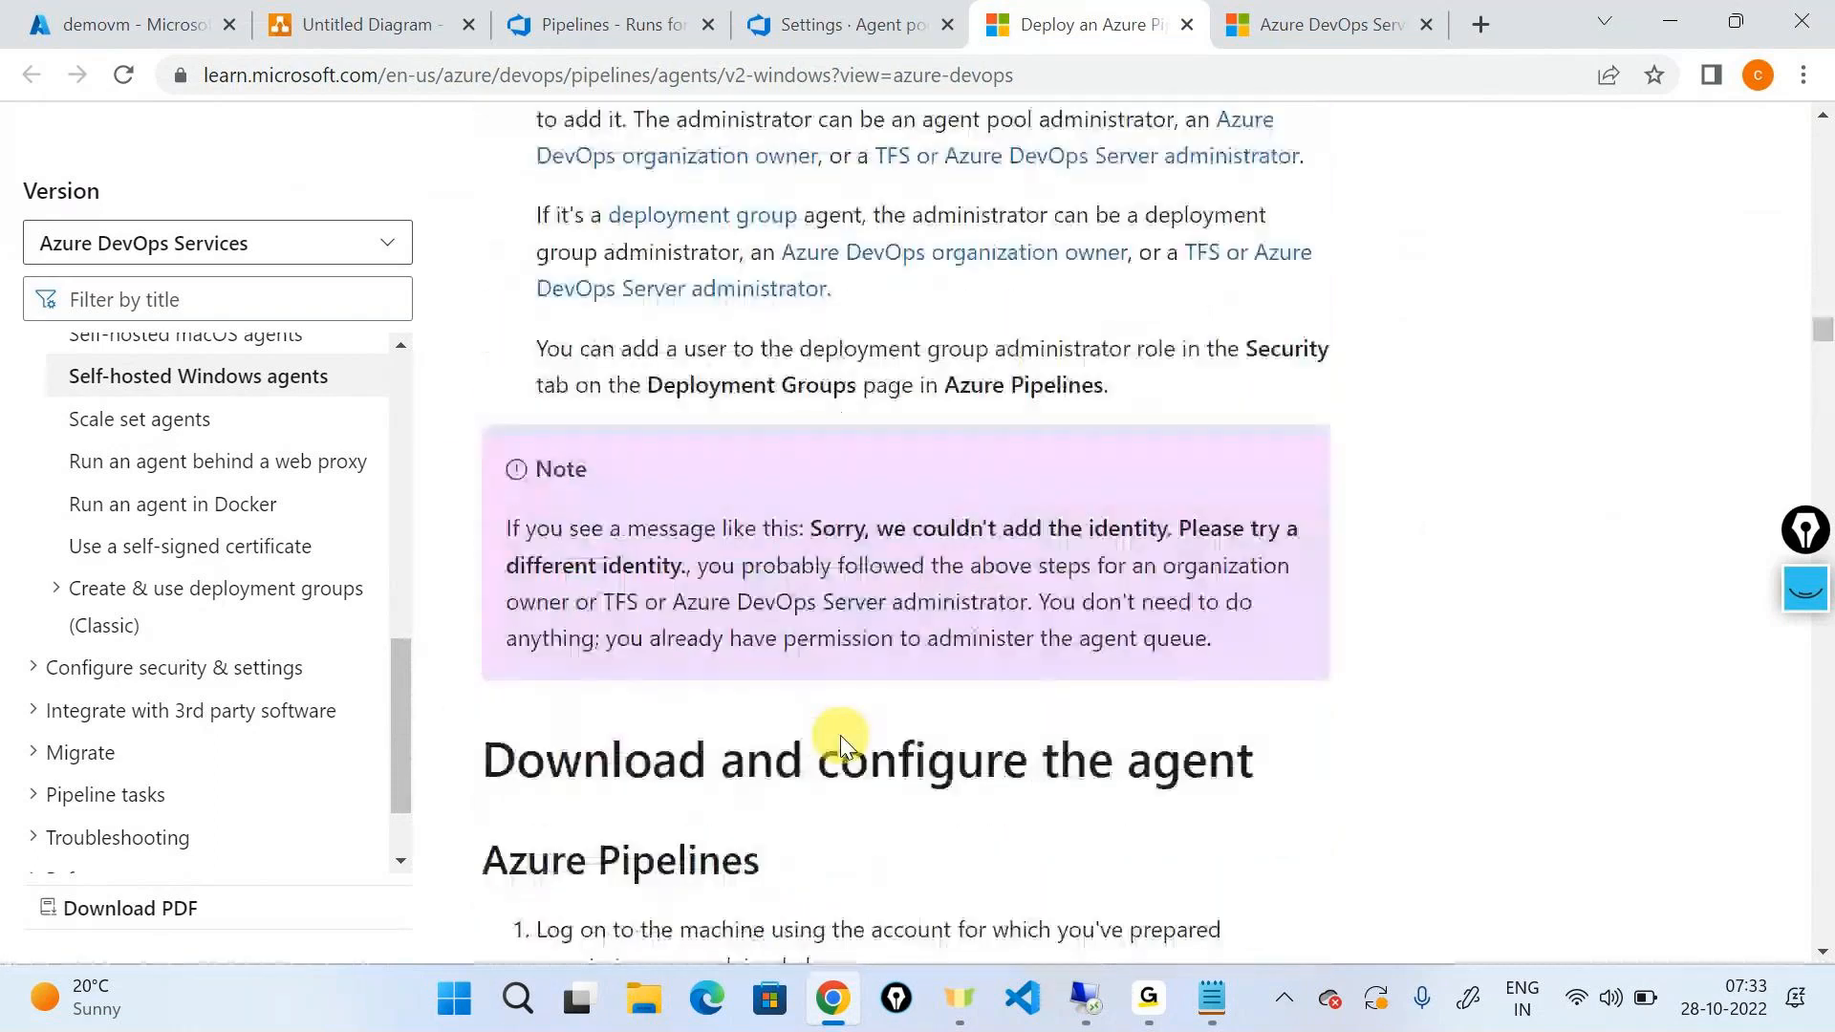
scroll(841, 741, up, 8)
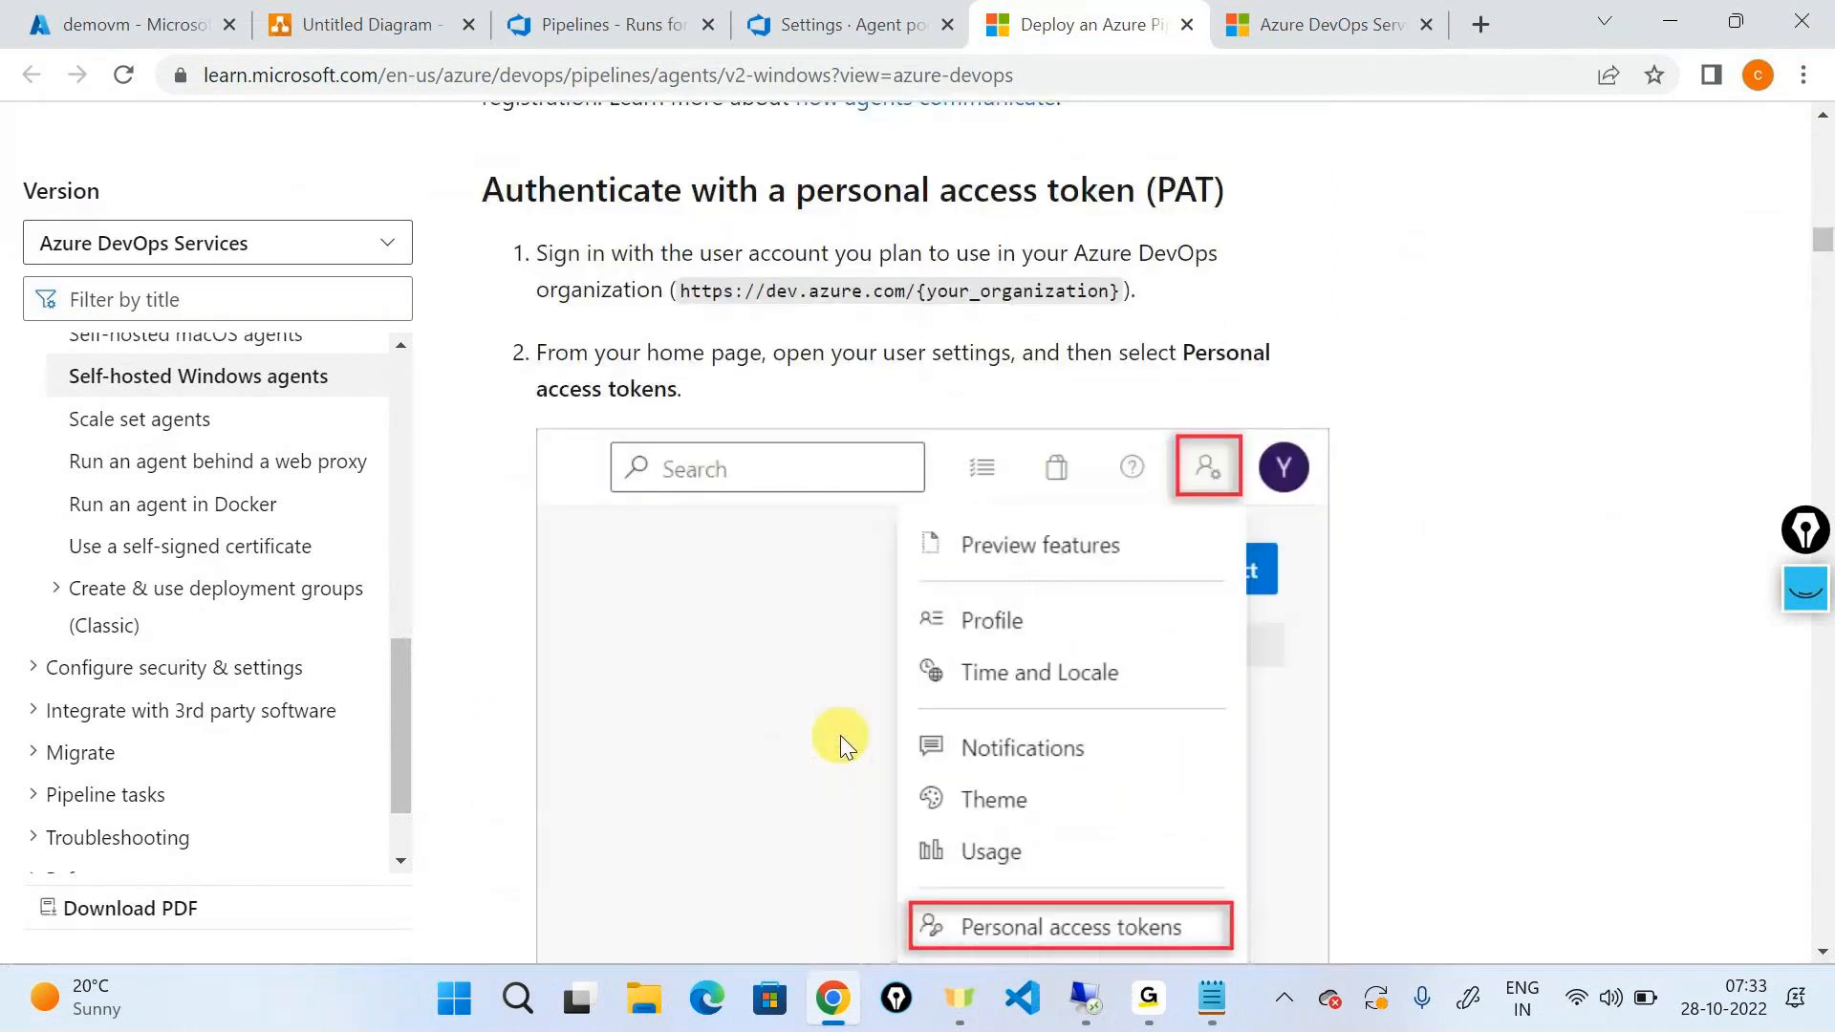
scroll(842, 741, up, 10)
scroll(842, 736, up, 6)
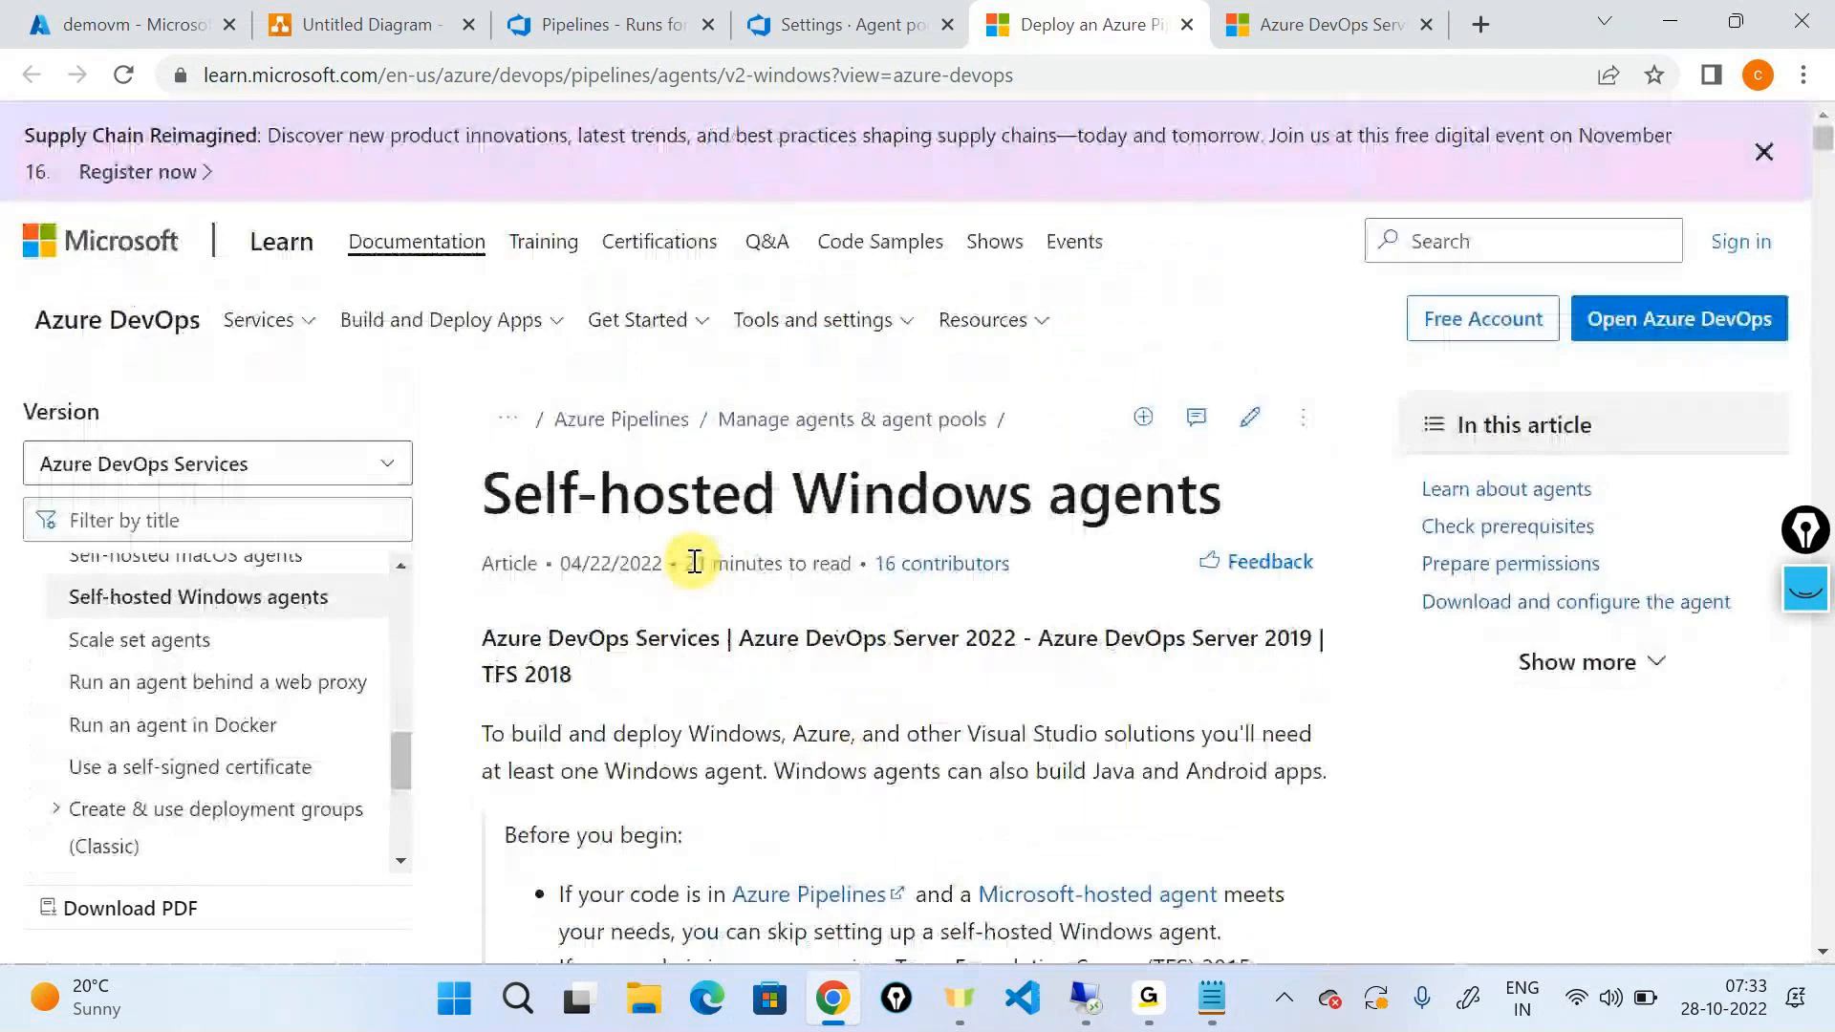
Step: Switch to the remote VM, maximize the agent01 folder window and copy its path C:\agent01
click(1084, 999)
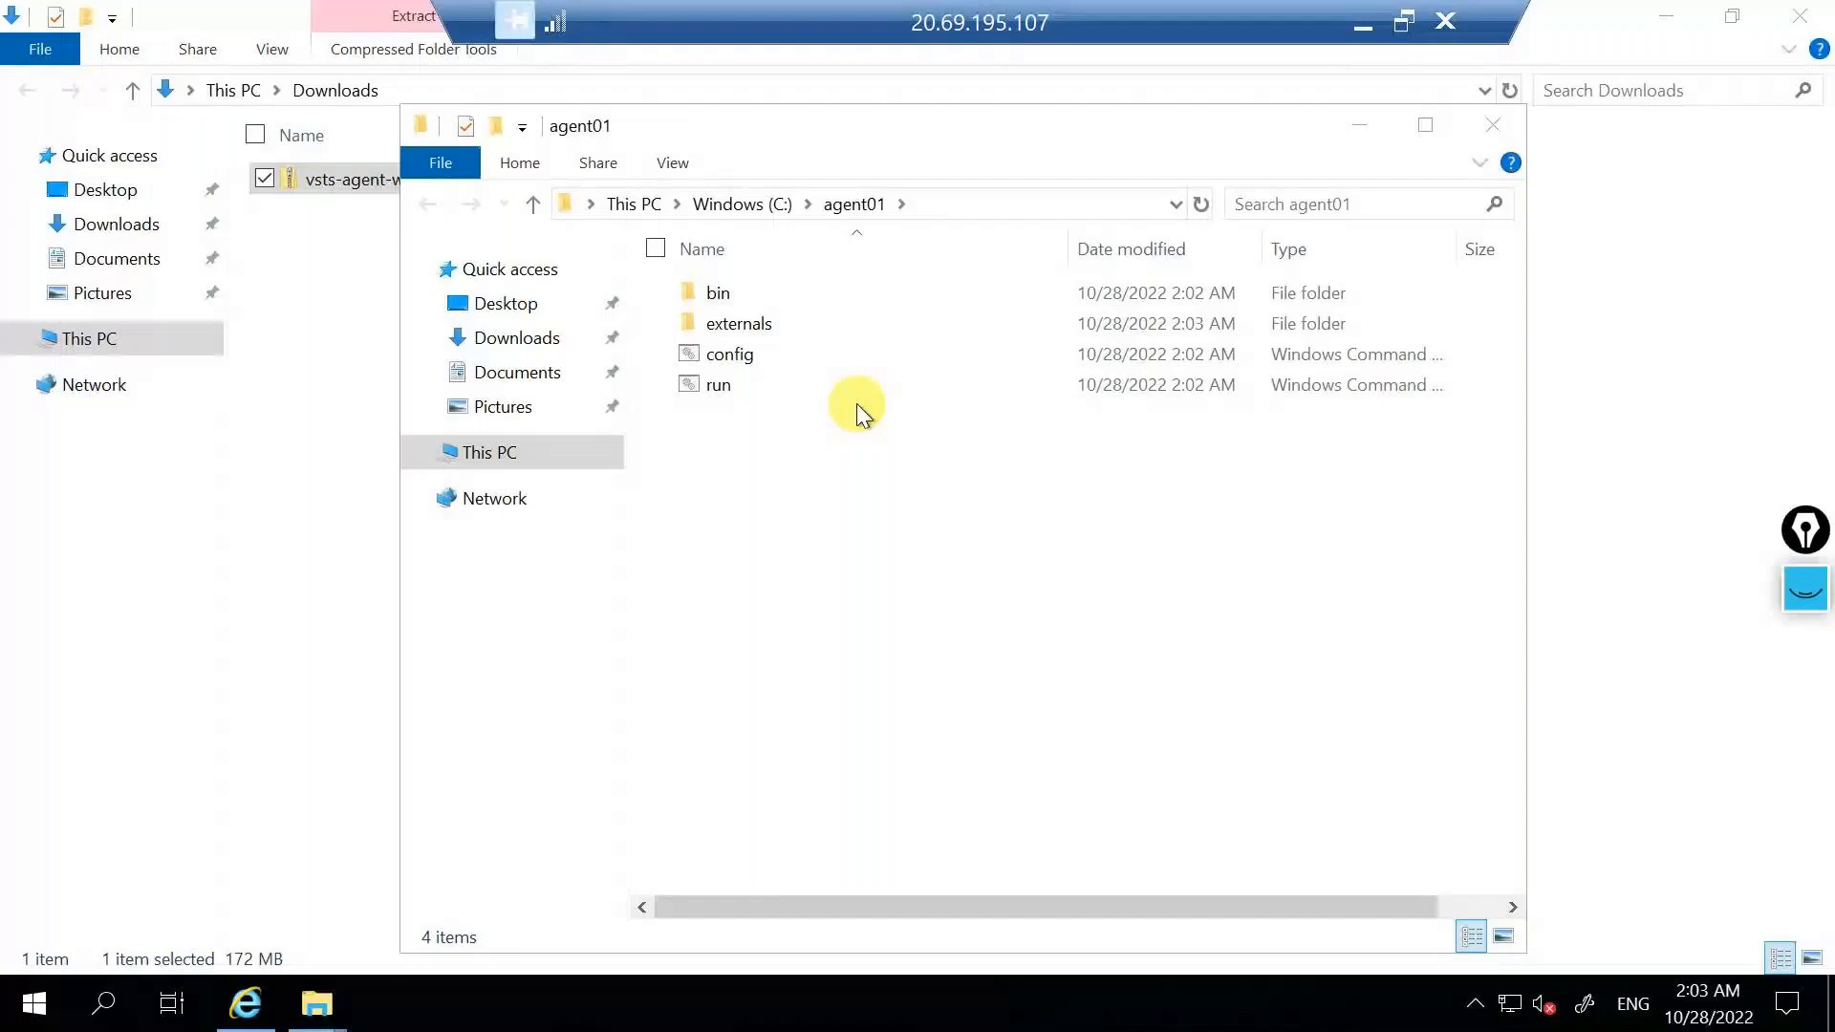
click(1425, 126)
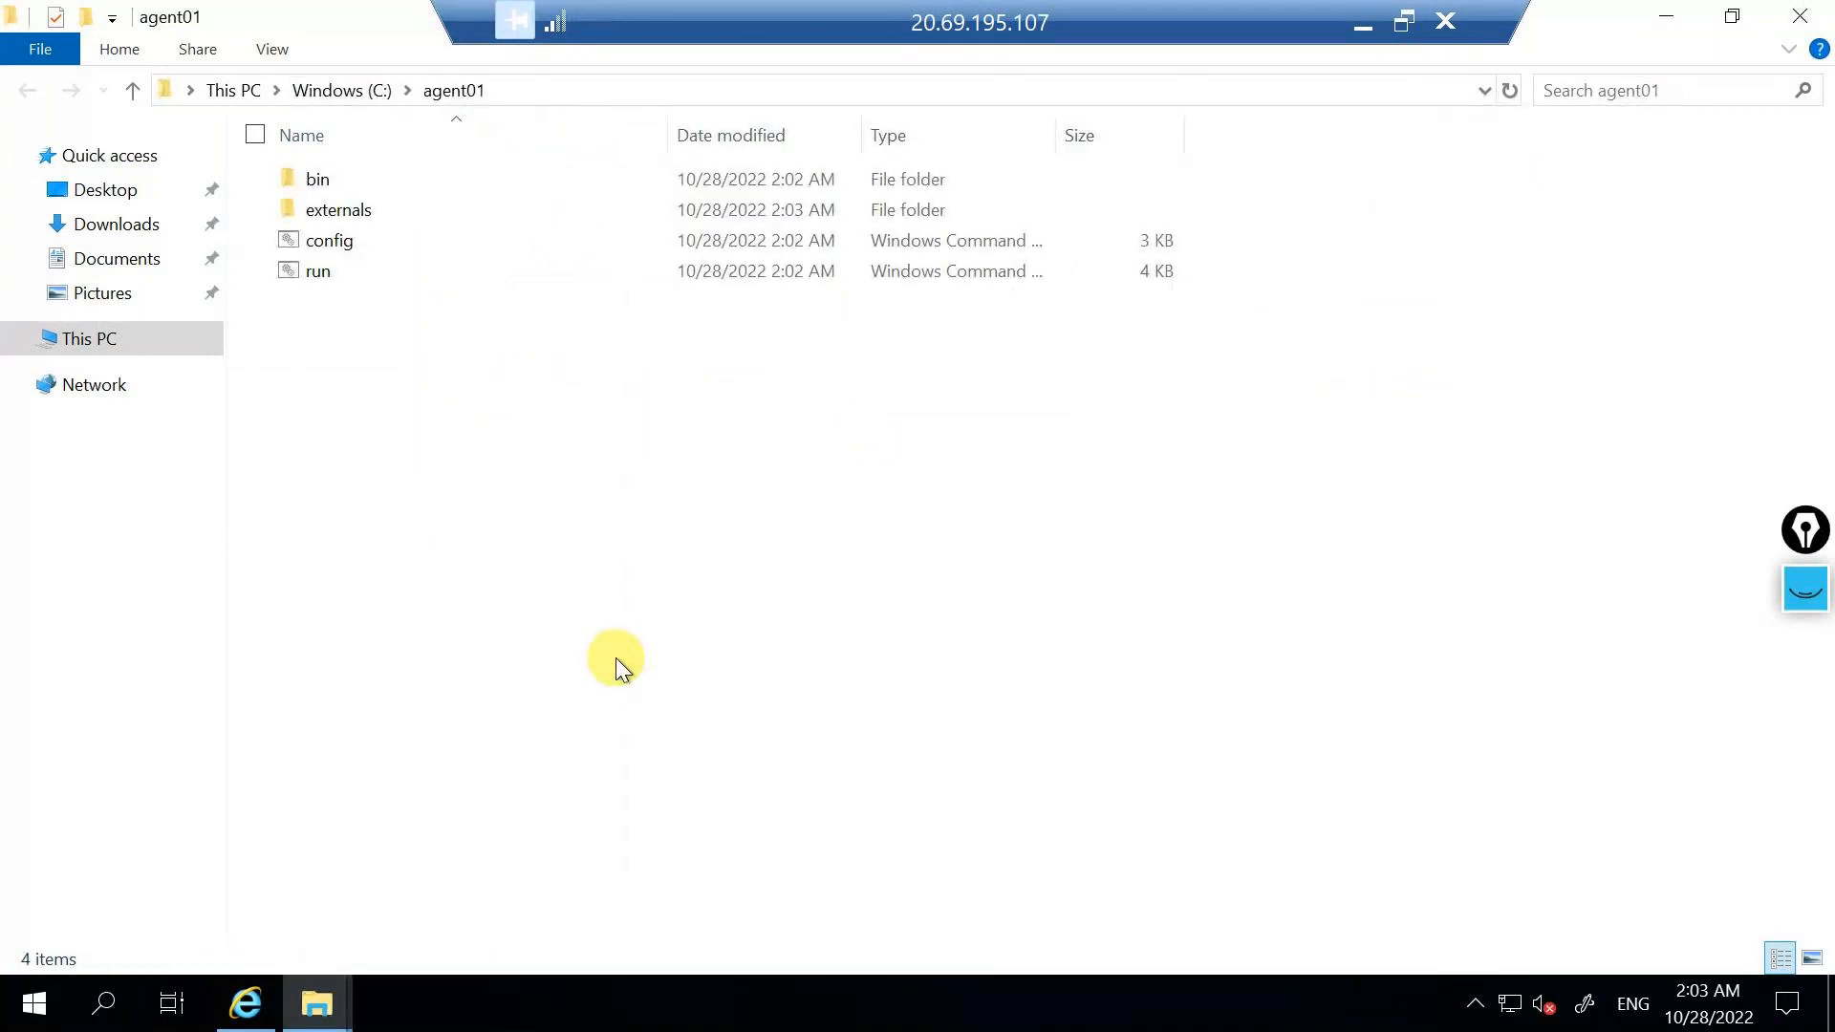
click(533, 84)
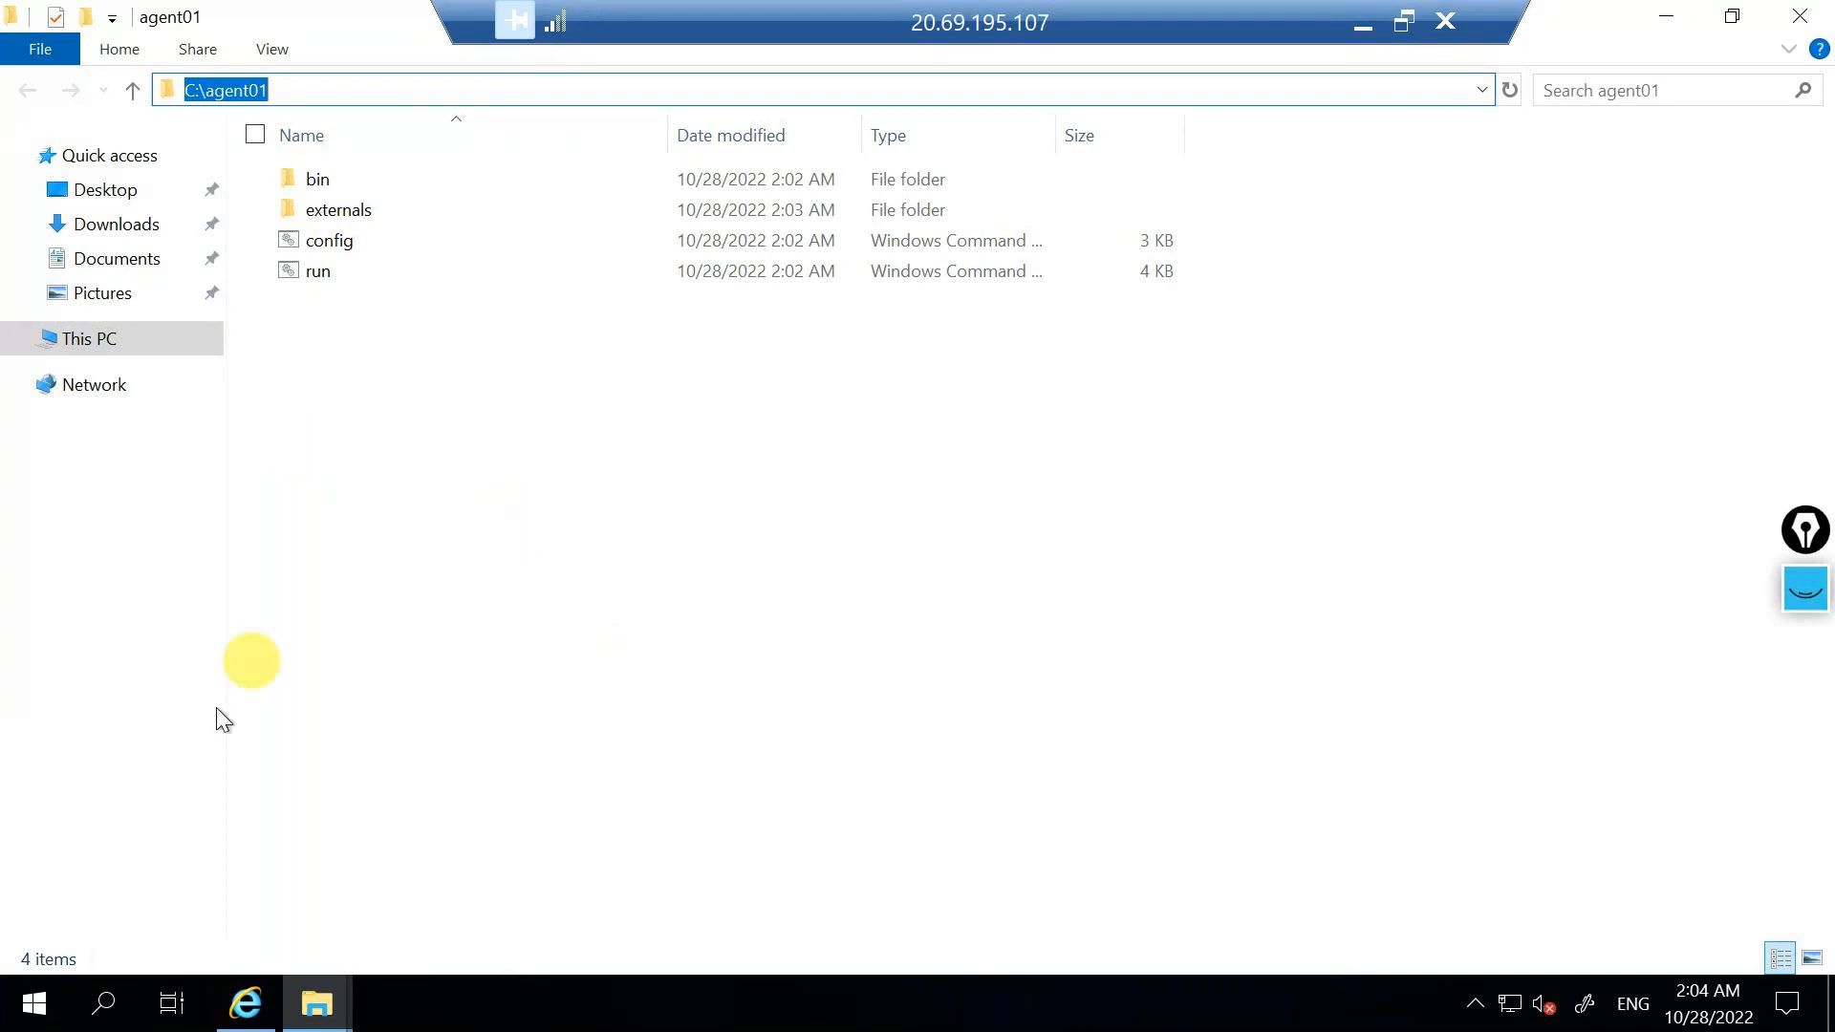
Step: Find Windows PowerShell on the VM by searching for "power", open it and maximize its window
click(102, 1005)
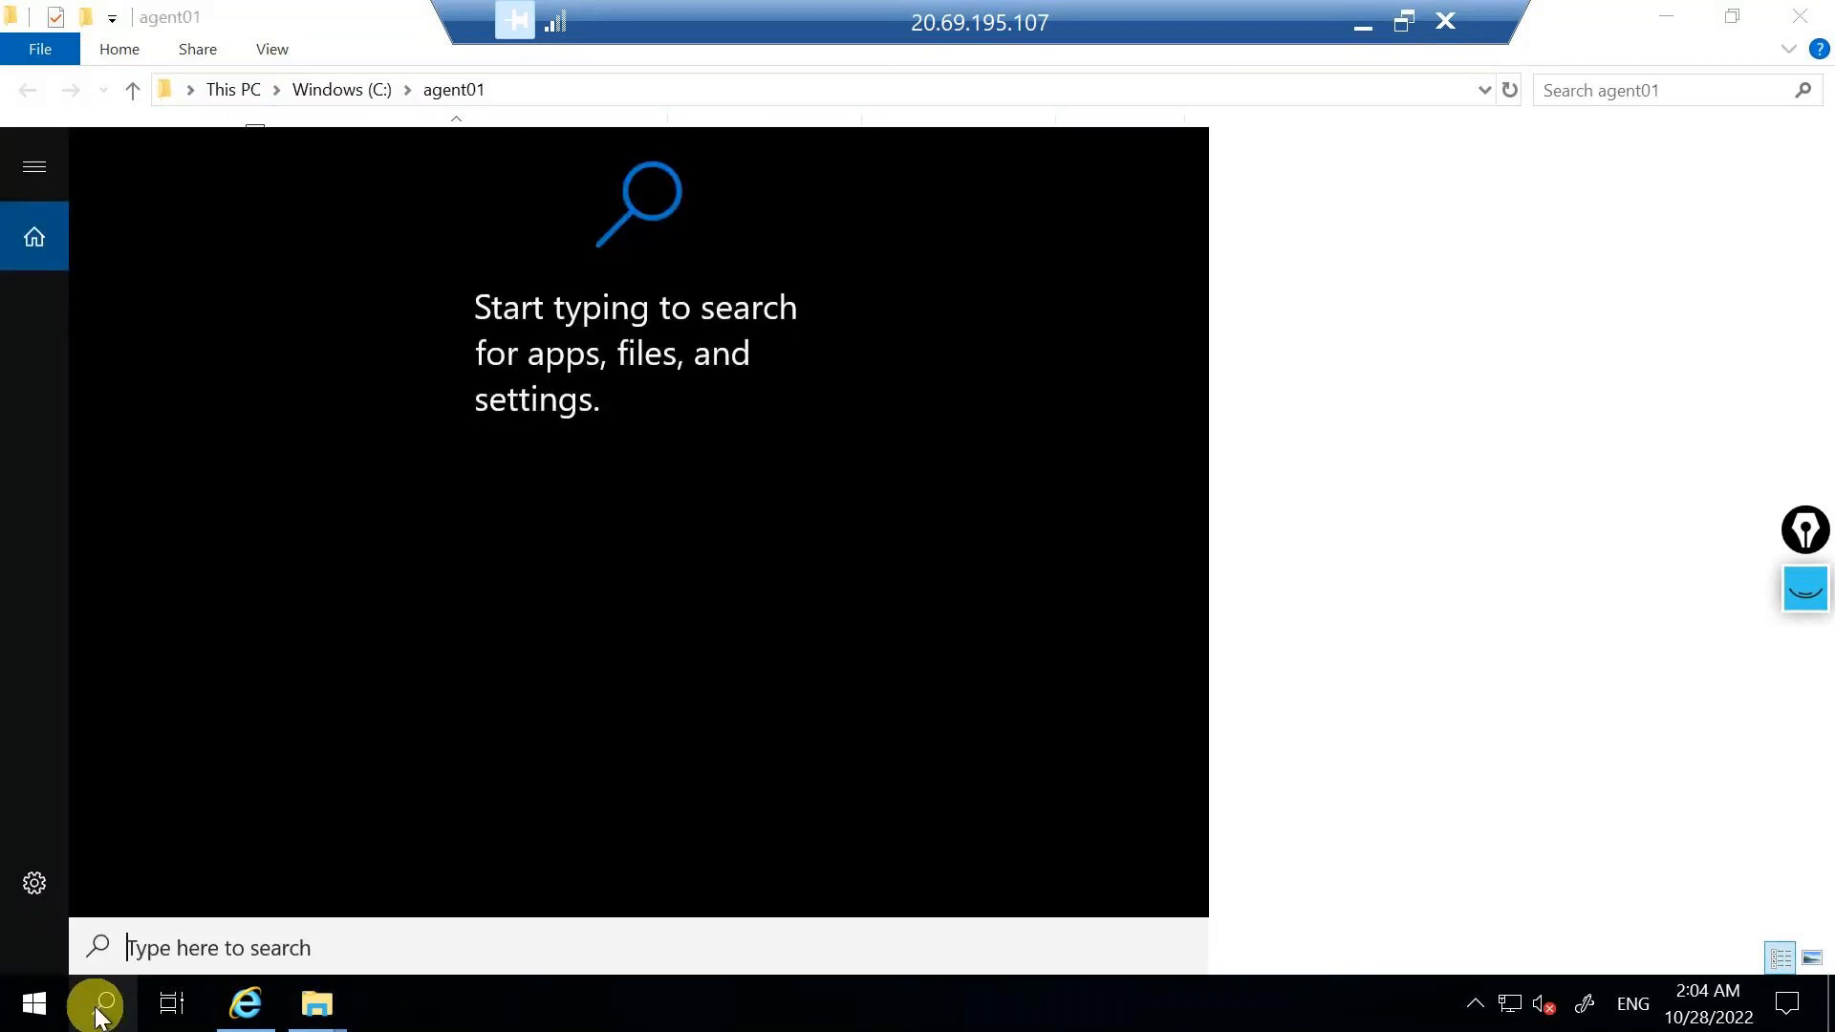
text(p)
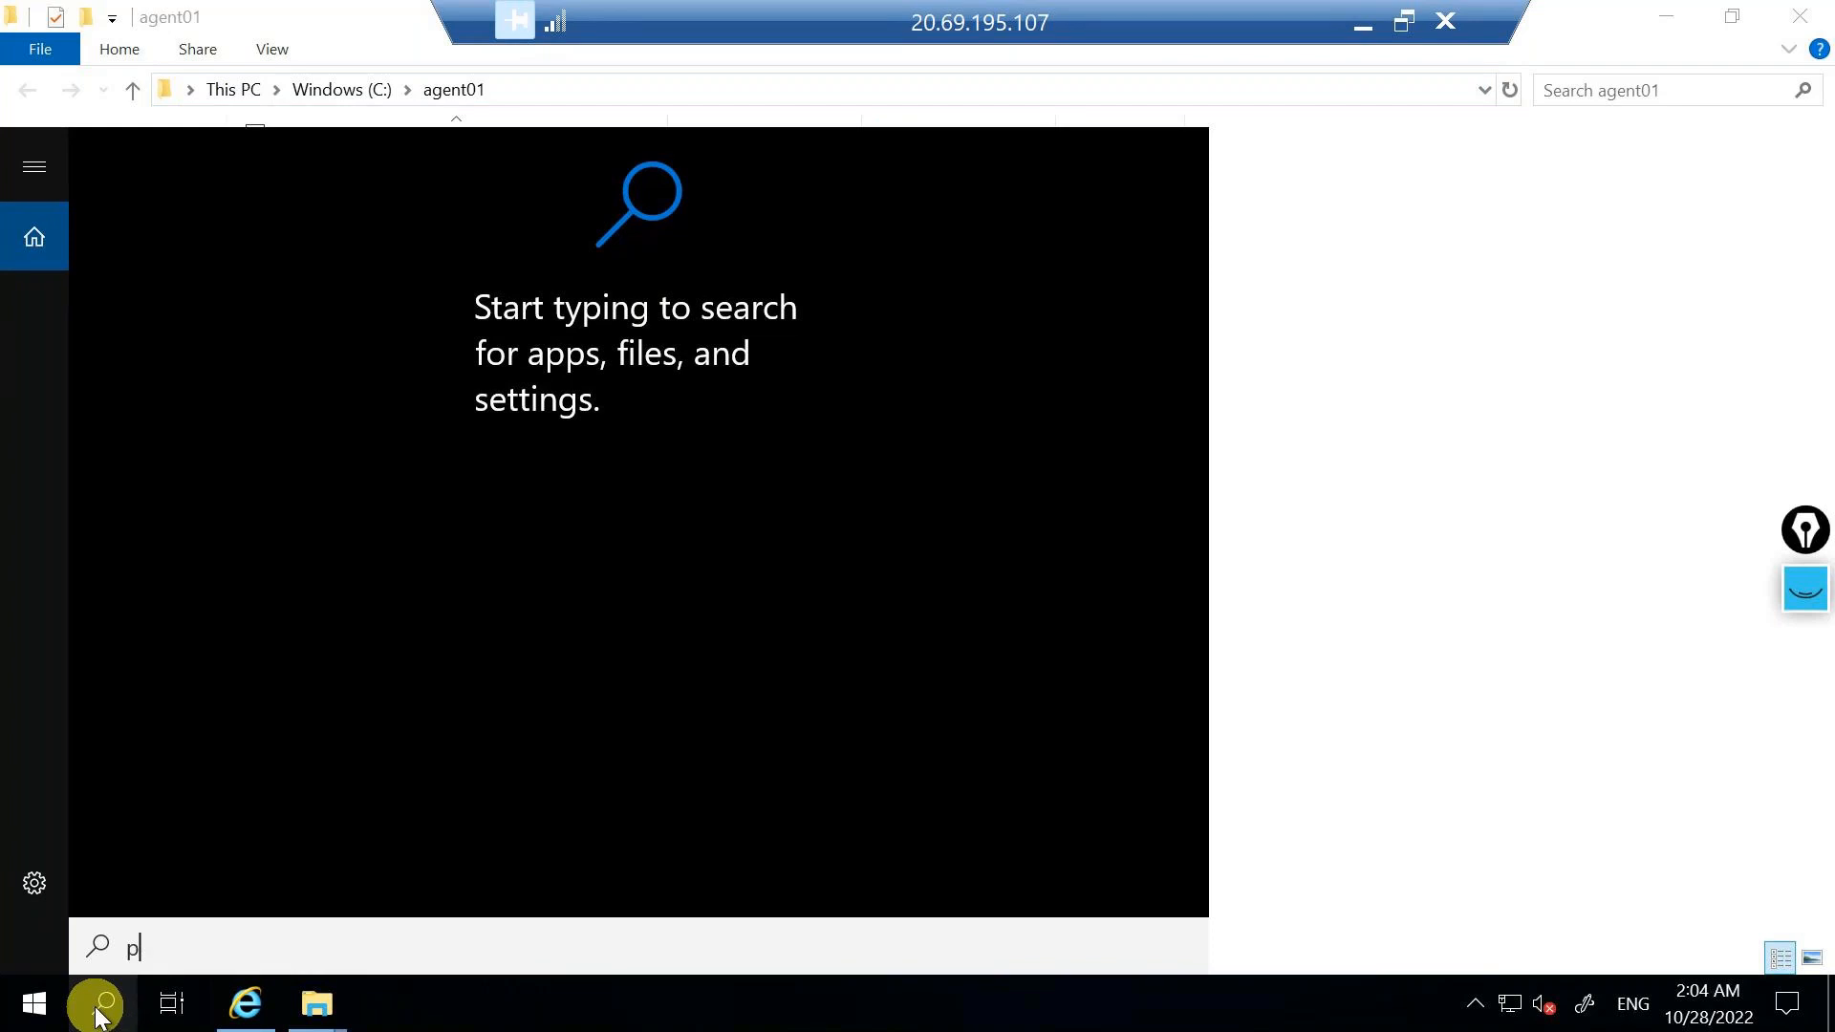
text(ower)
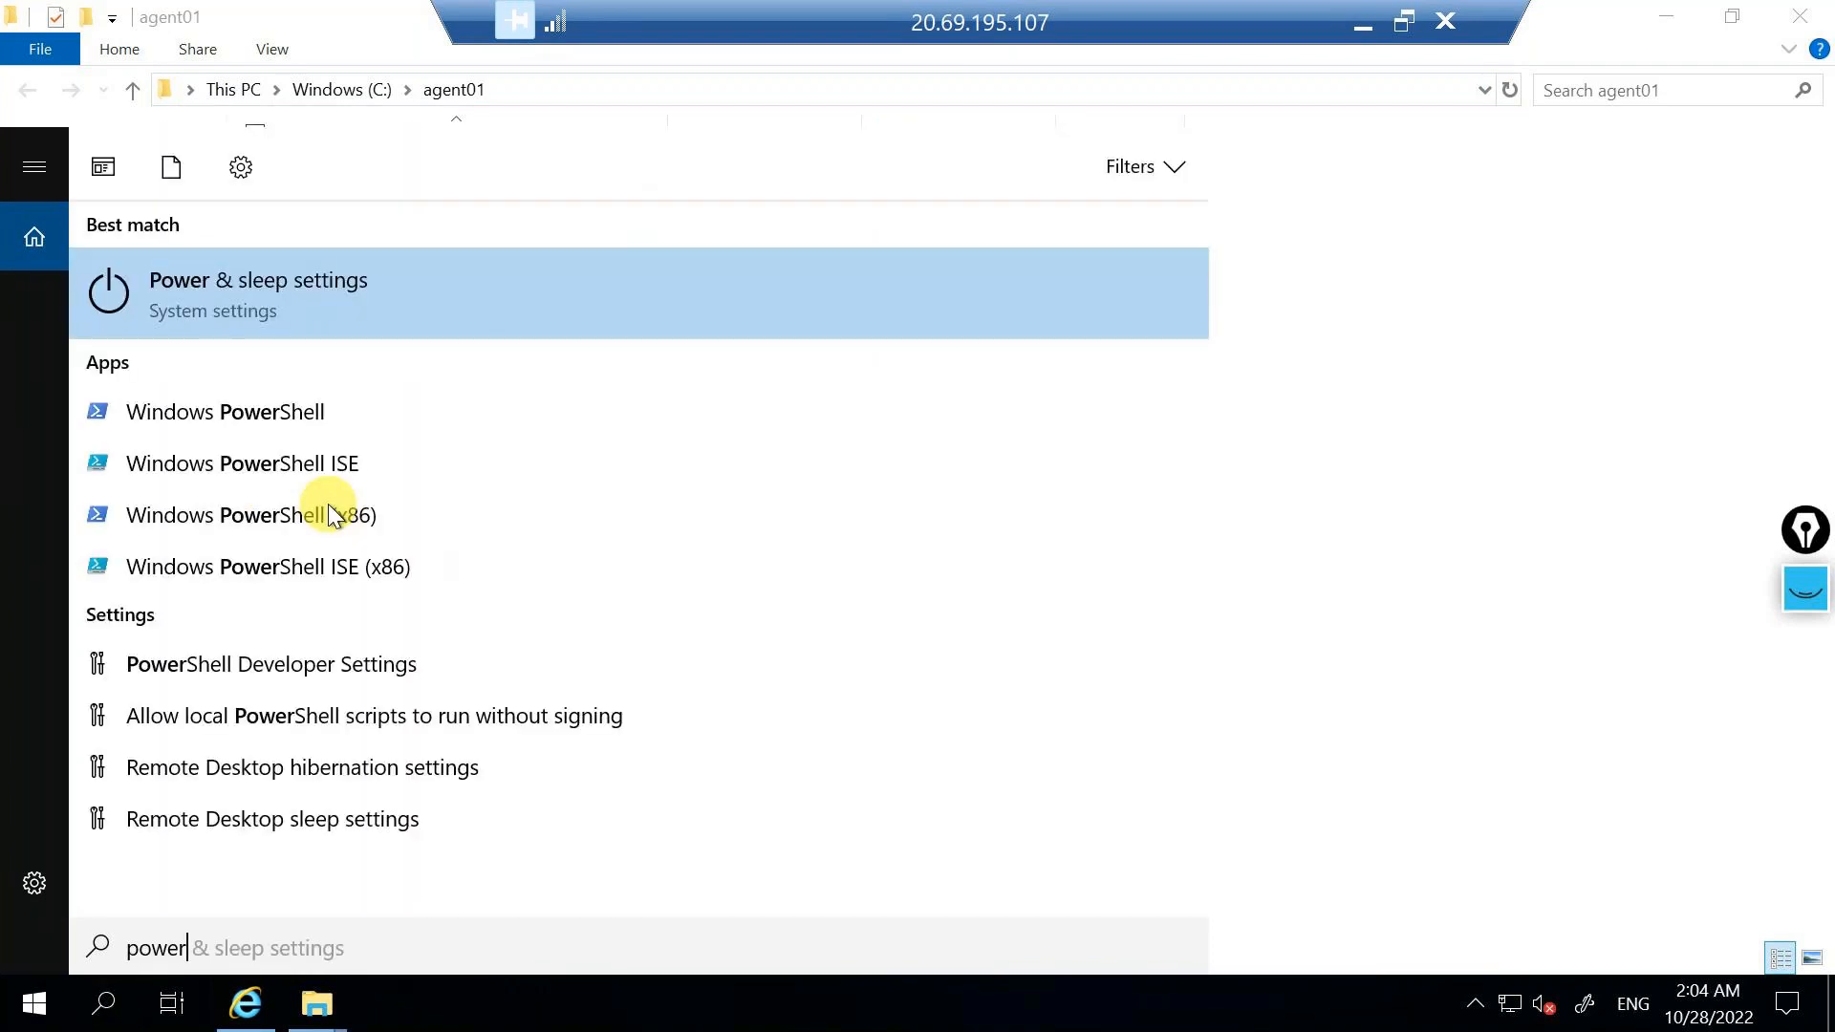
click(273, 420)
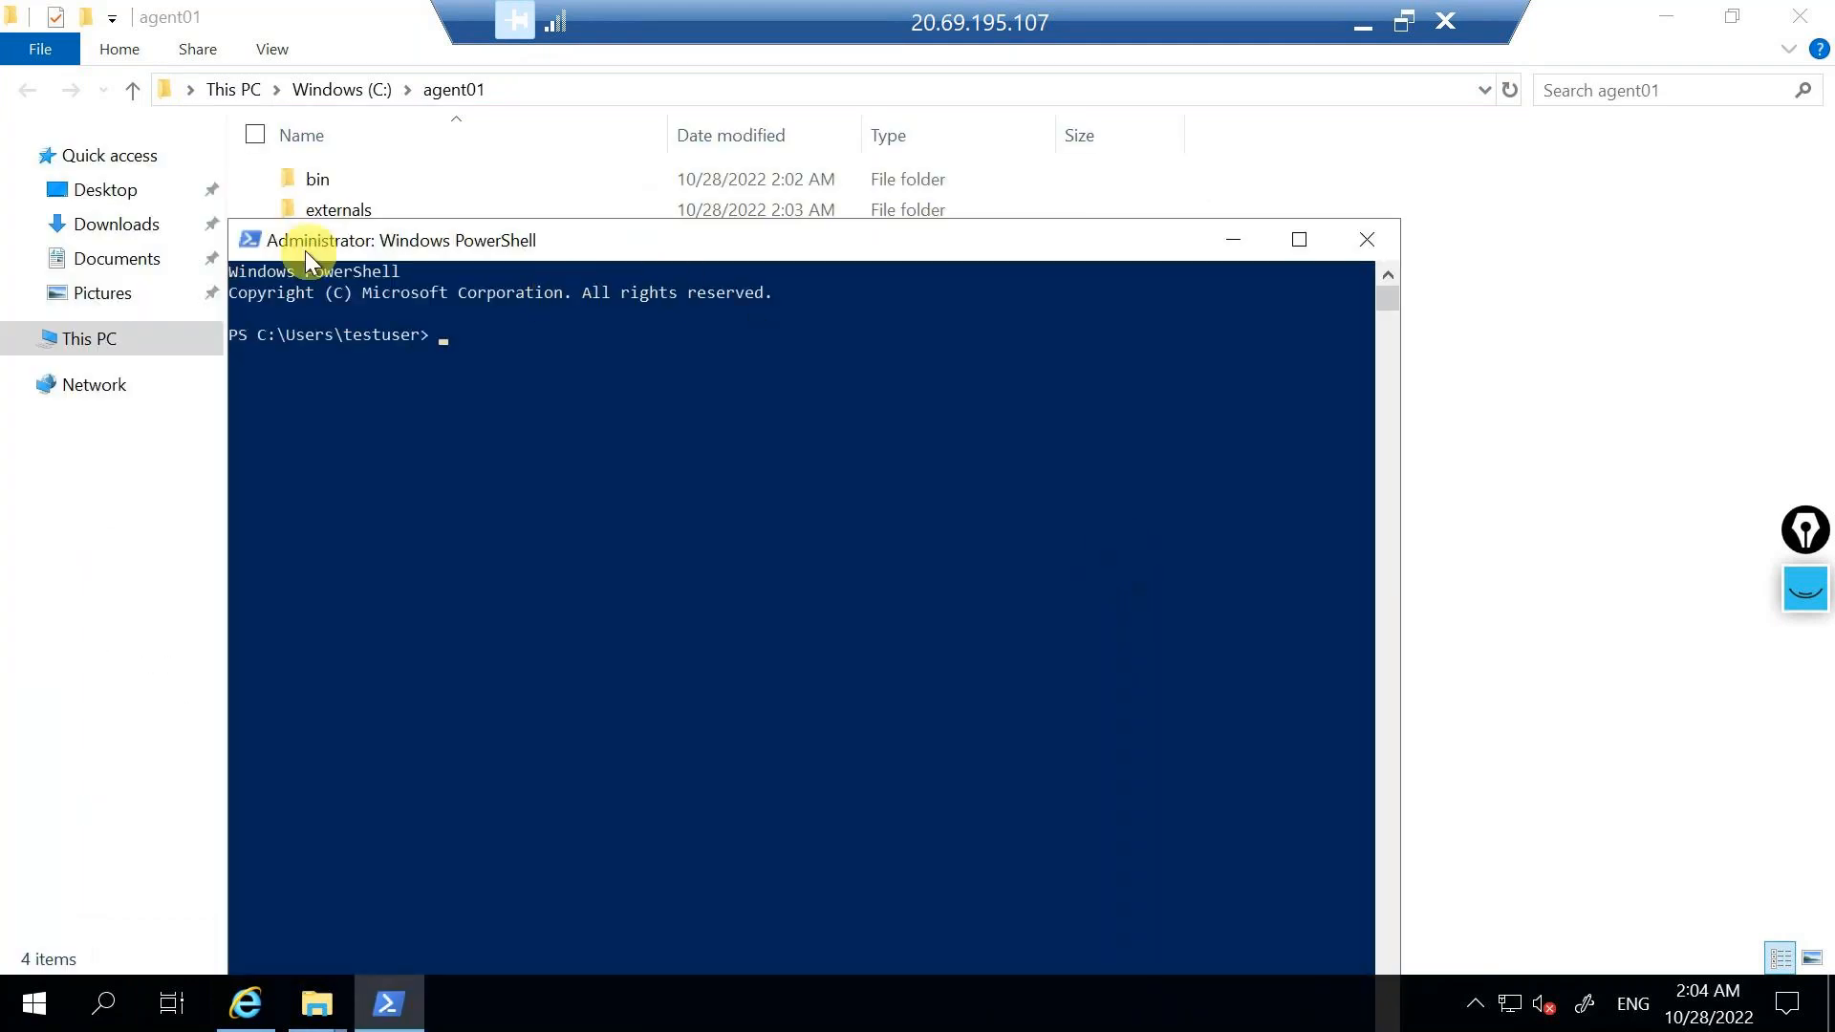
click(1298, 241)
Step: Change the PowerShell directory to C:\agent01 and clear the console with cls
text(cd C:\agent01)
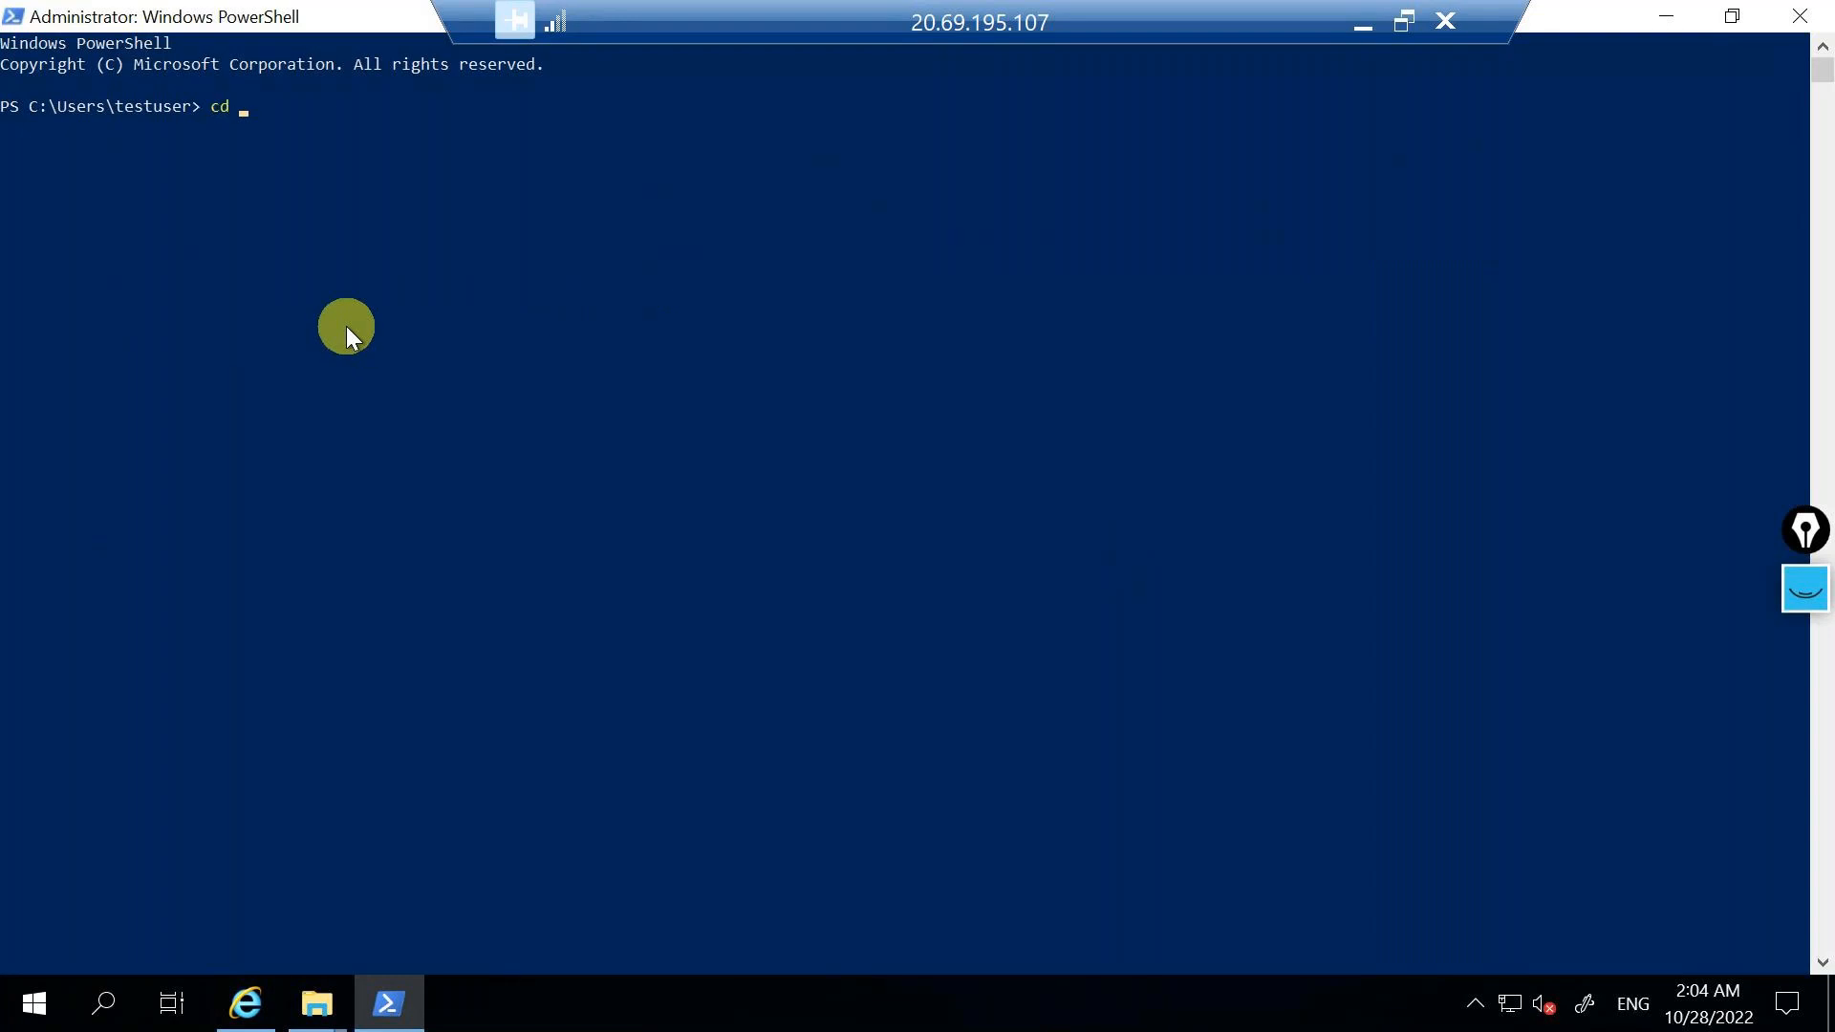
click(346, 325)
key(Return)
text(cls)
key(Return)
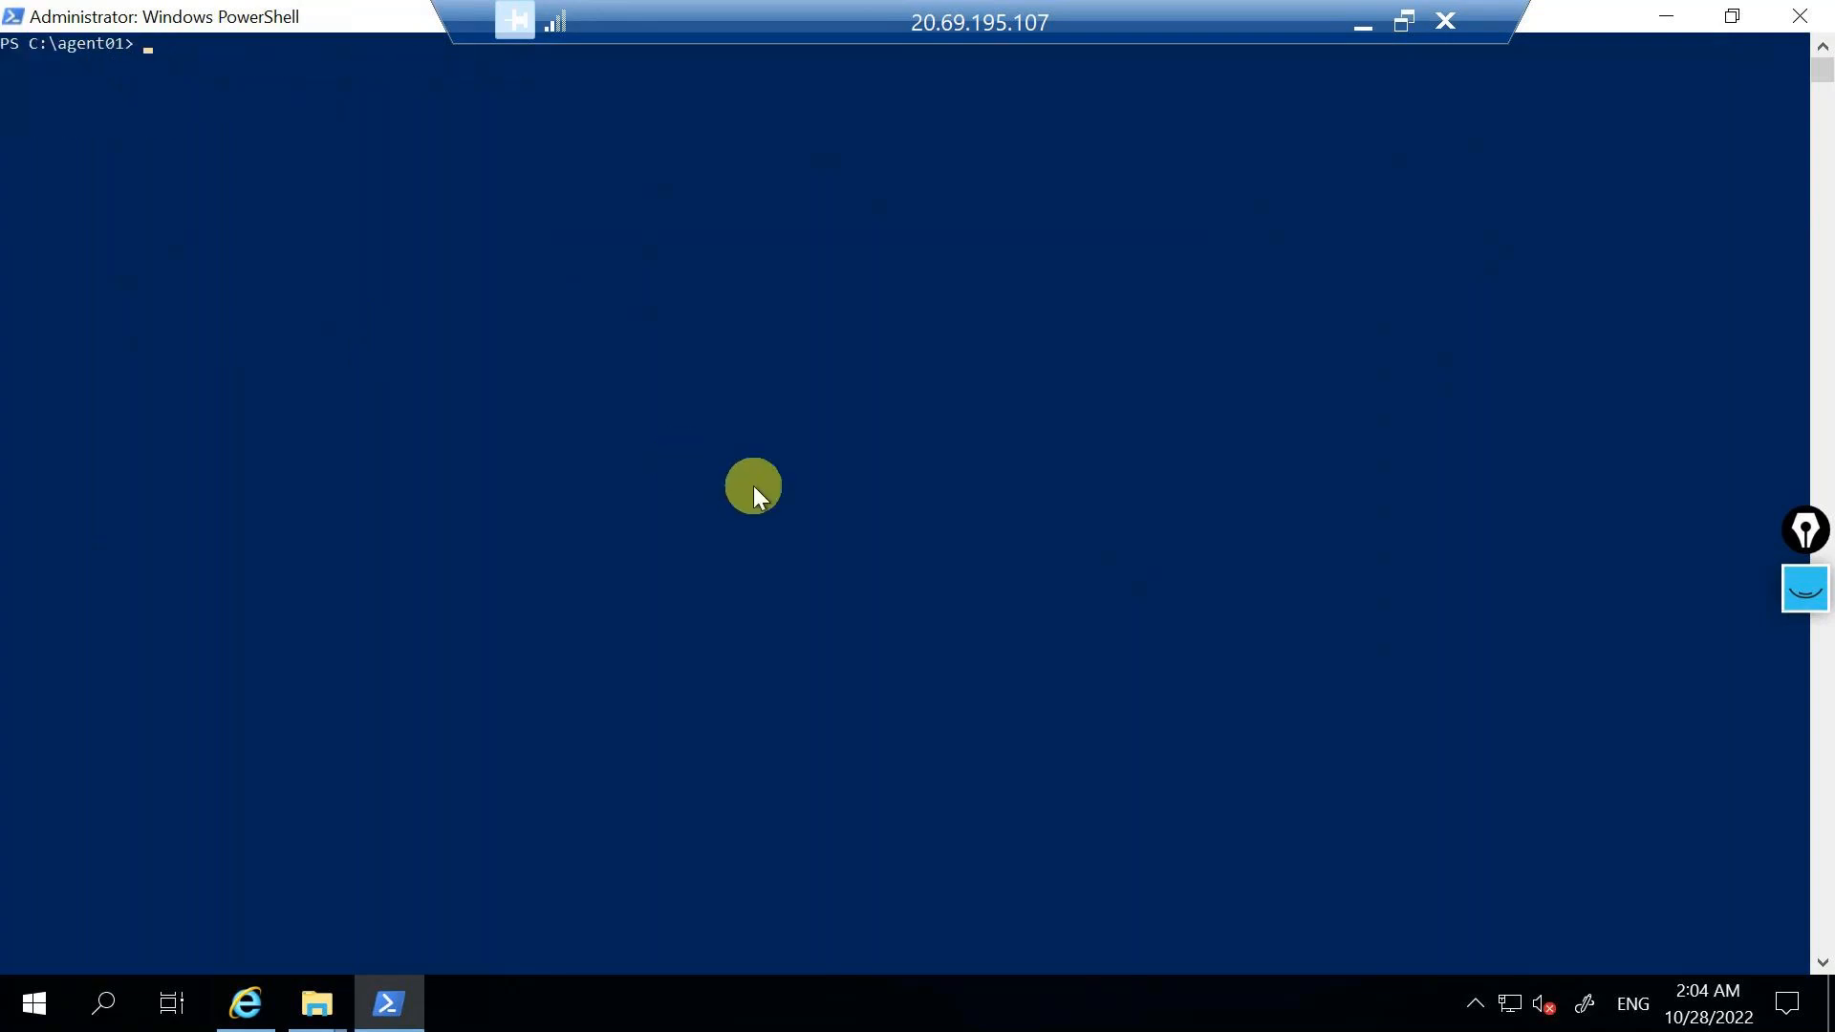
Step: Check the script name in the agent01 folder and run .\config.cmd in PowerShell
click(1663, 15)
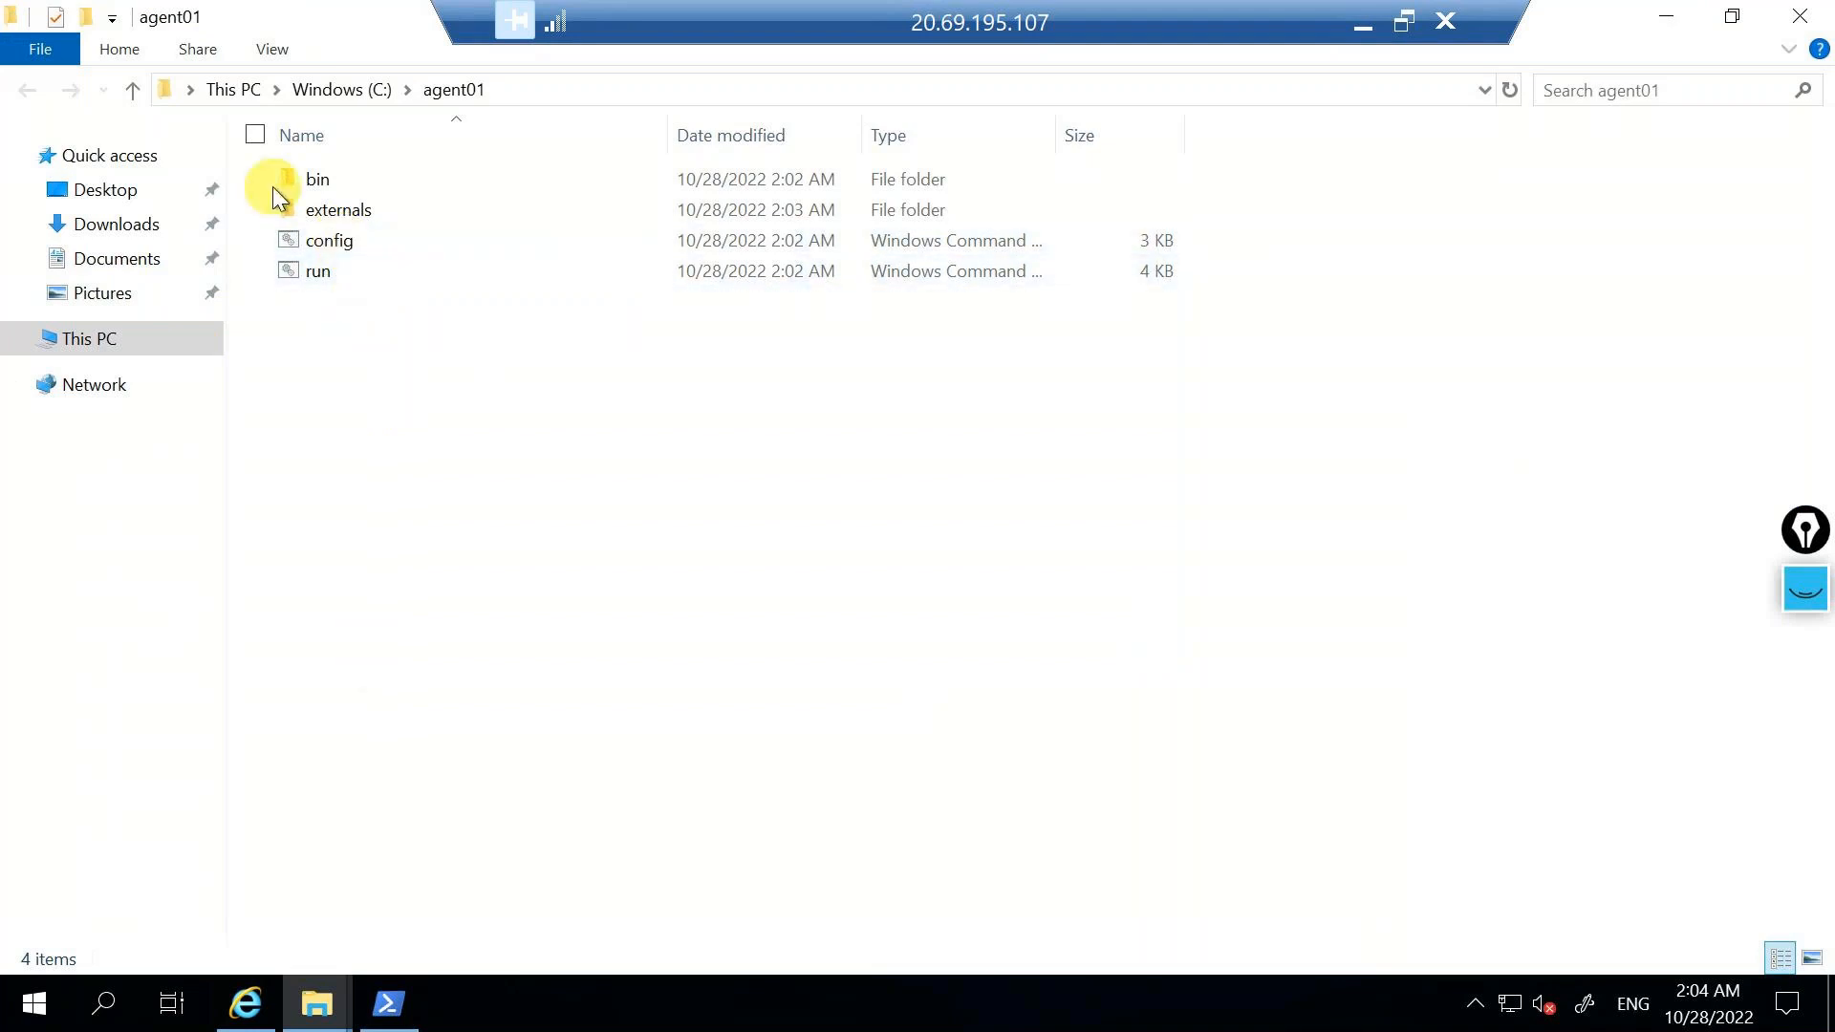
click(388, 1003)
text(.\)
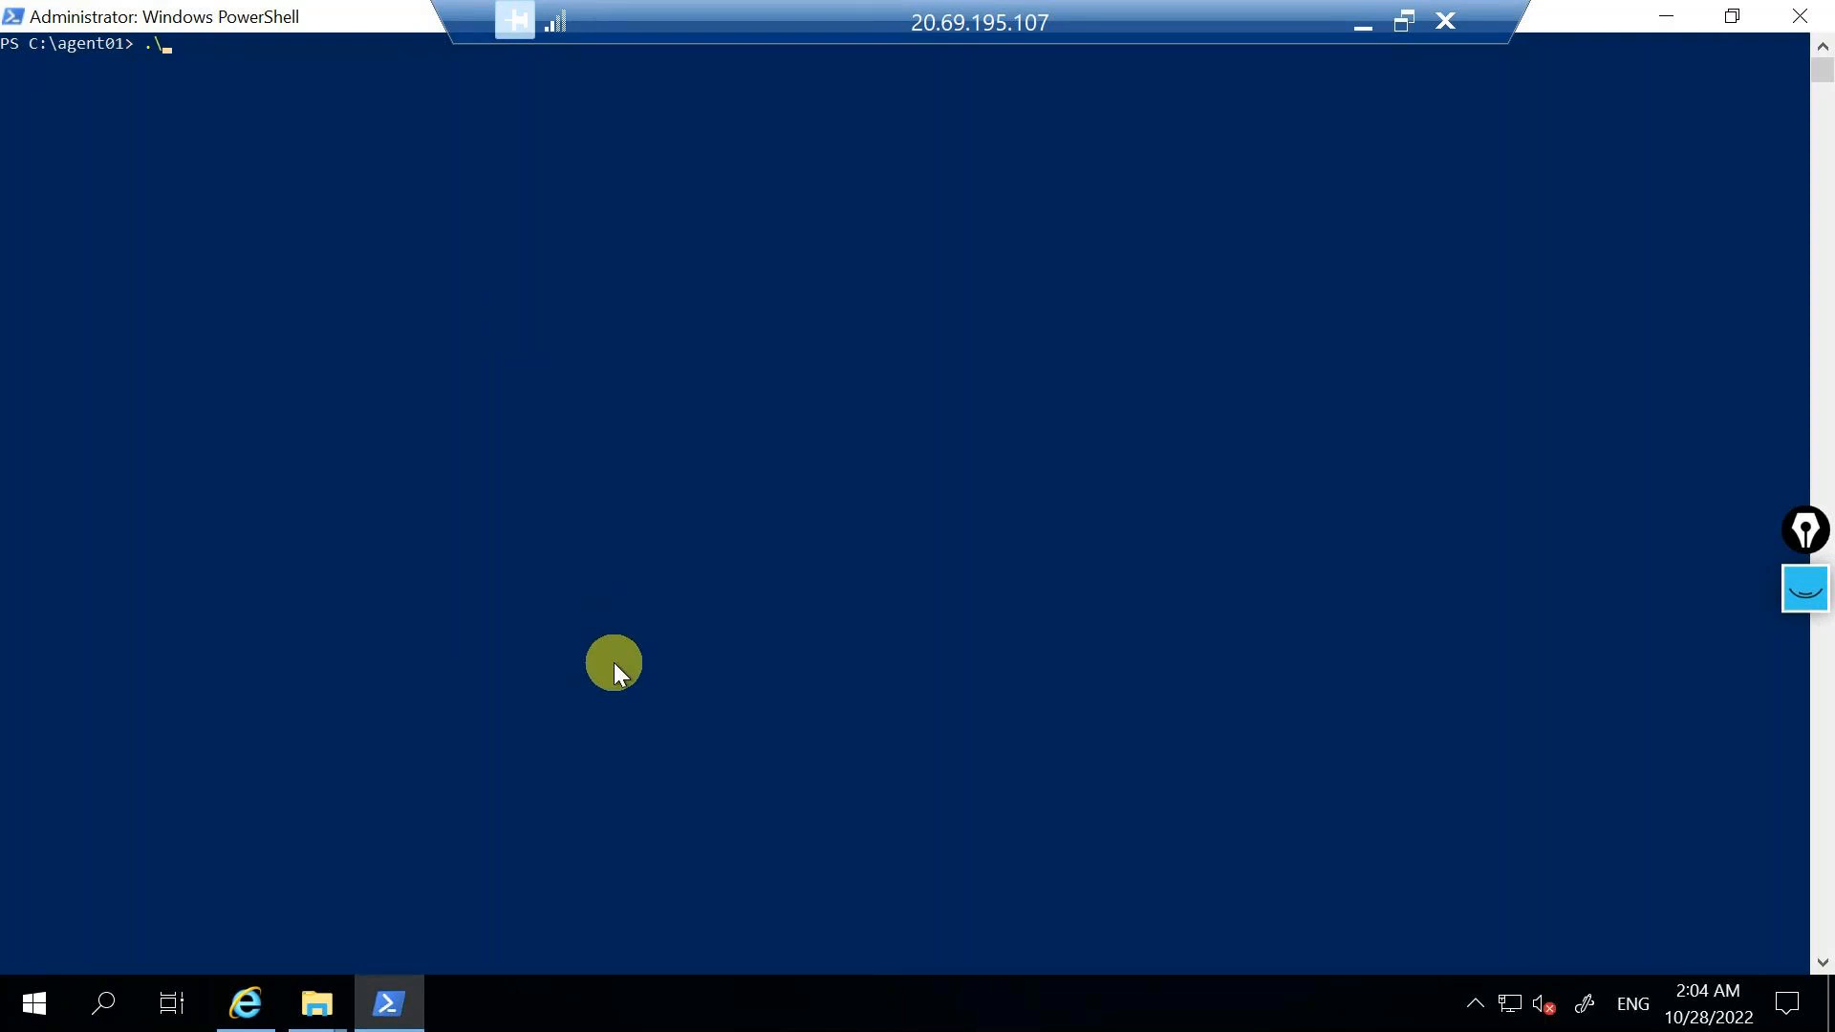
text(config.cmd)
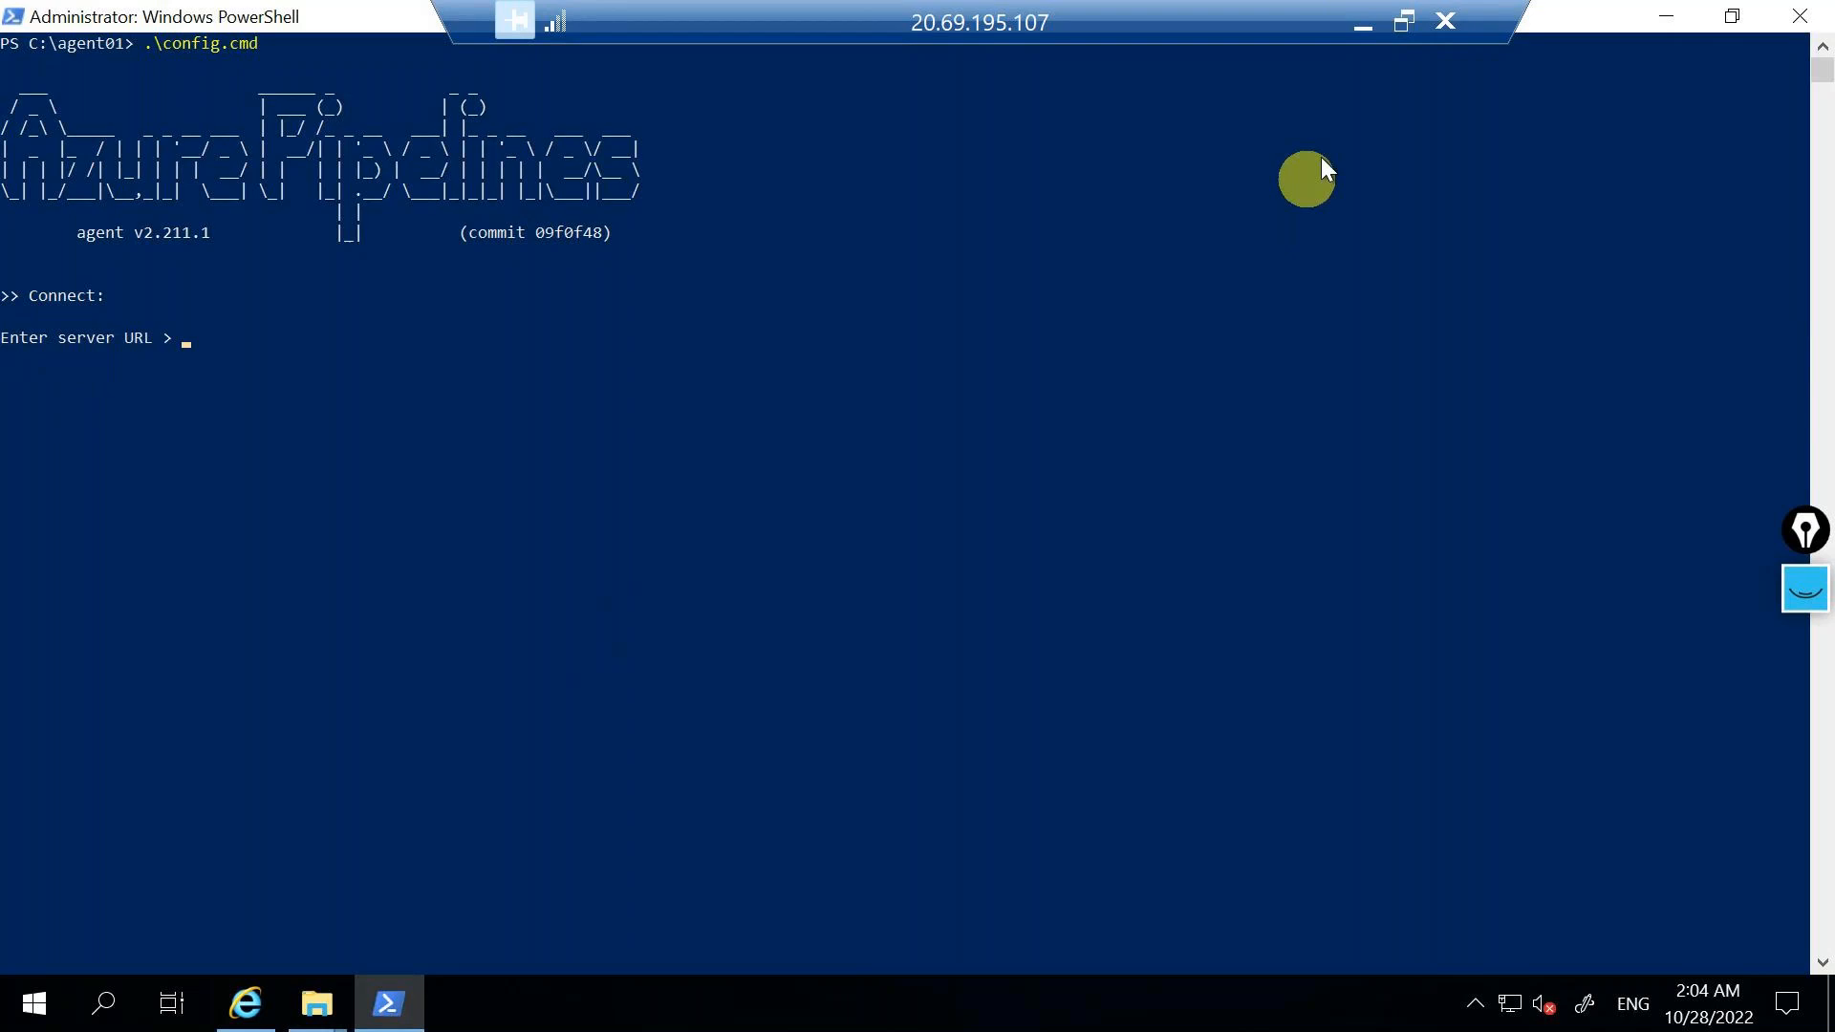
Step: Switch to Azure DevOps in the local browser, open the devopsclasses1992 organization home and copy its URL
click(1365, 23)
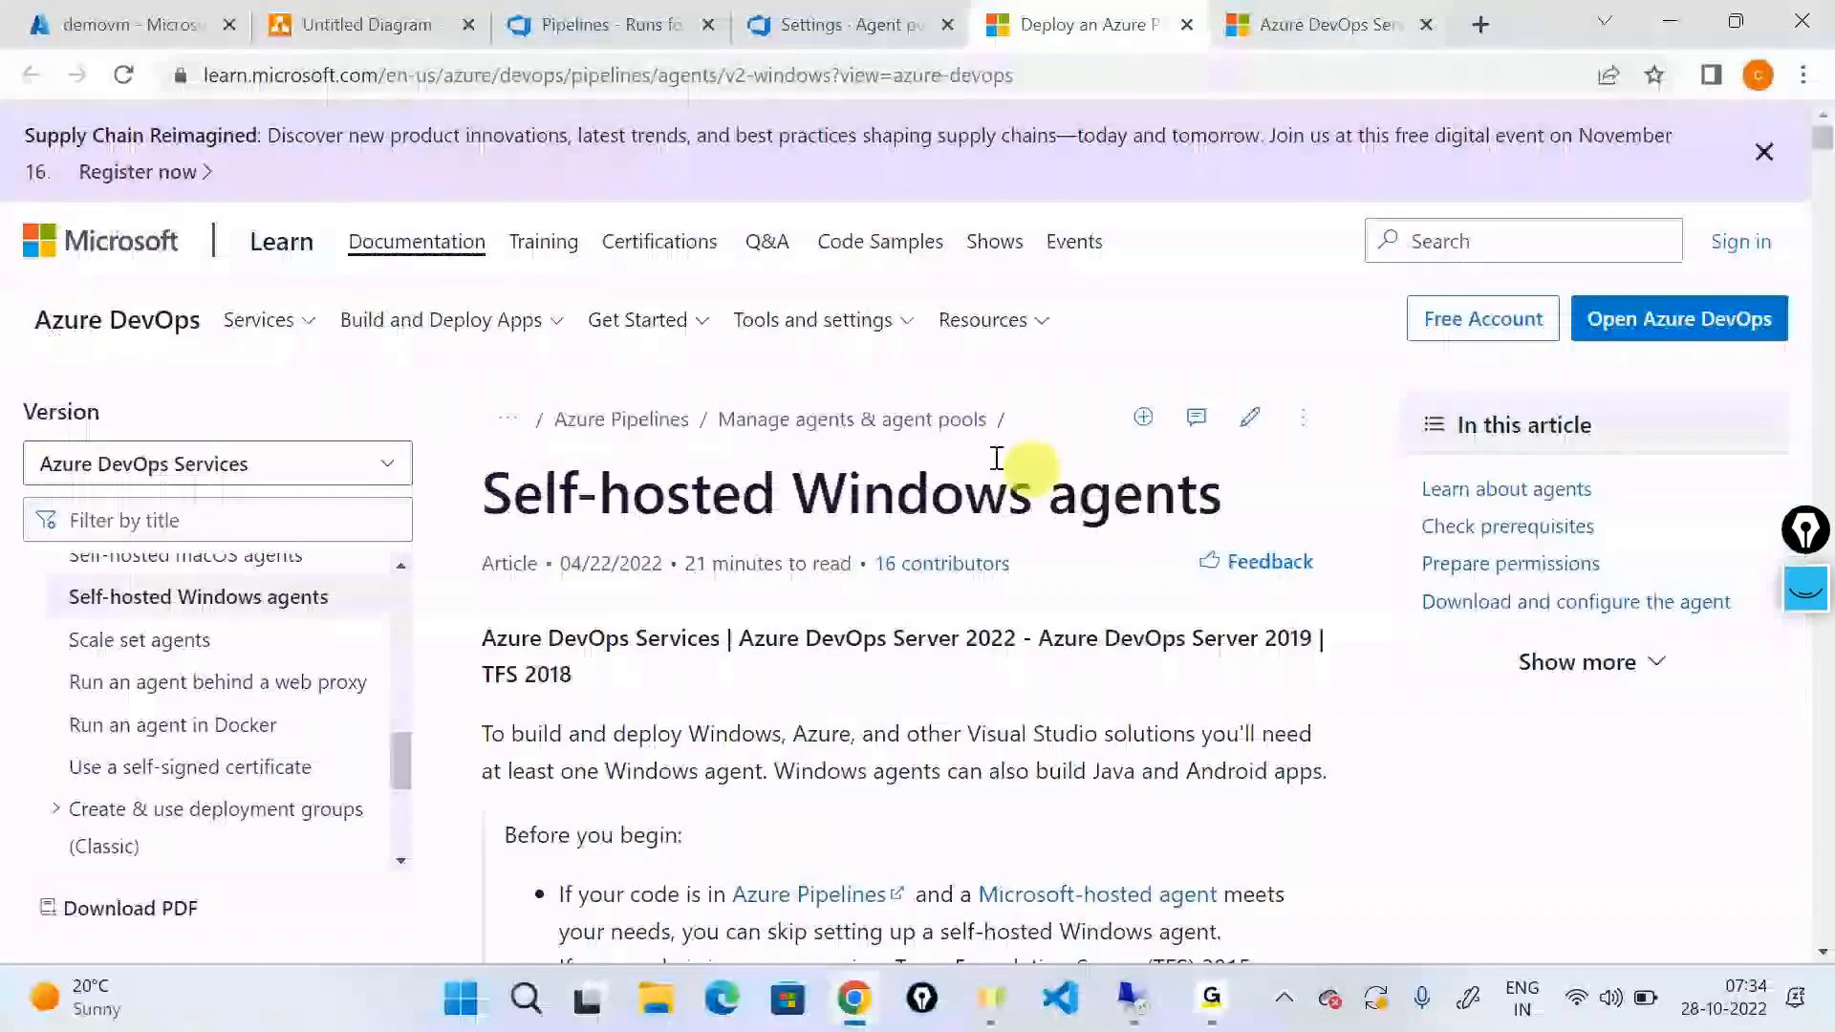
click(889, 21)
click(585, 24)
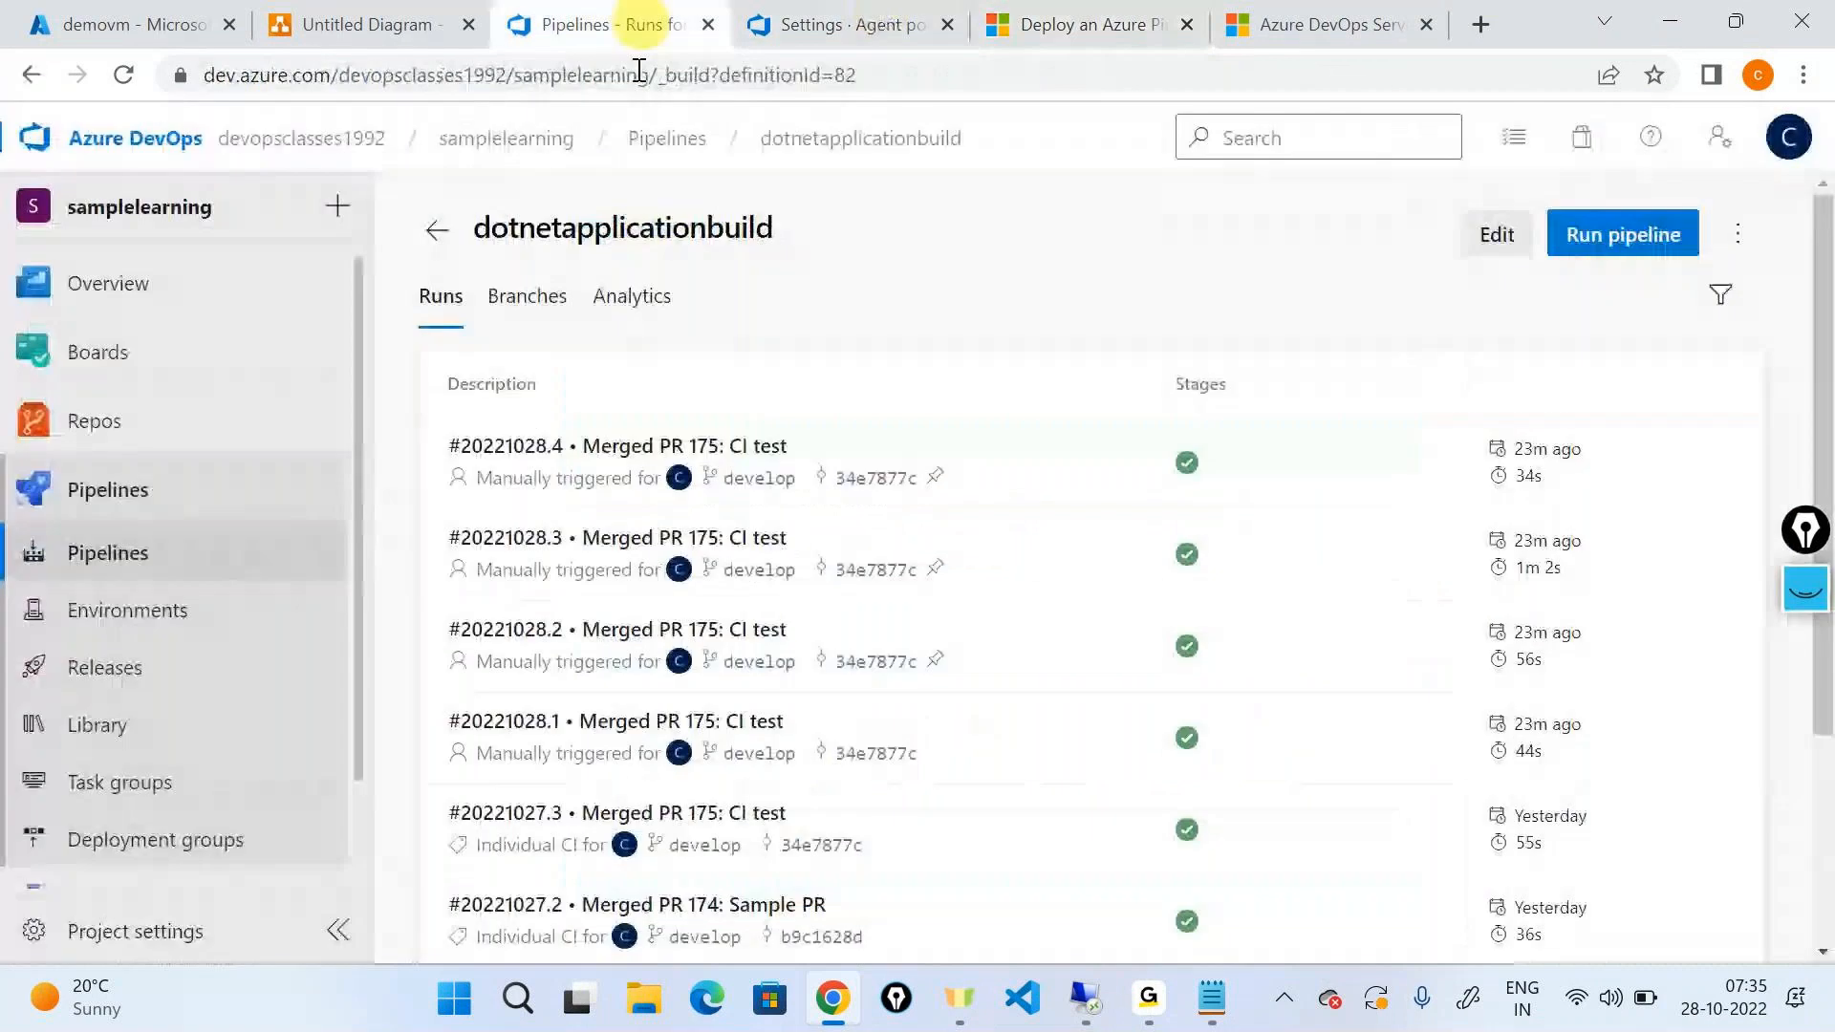
click(97, 139)
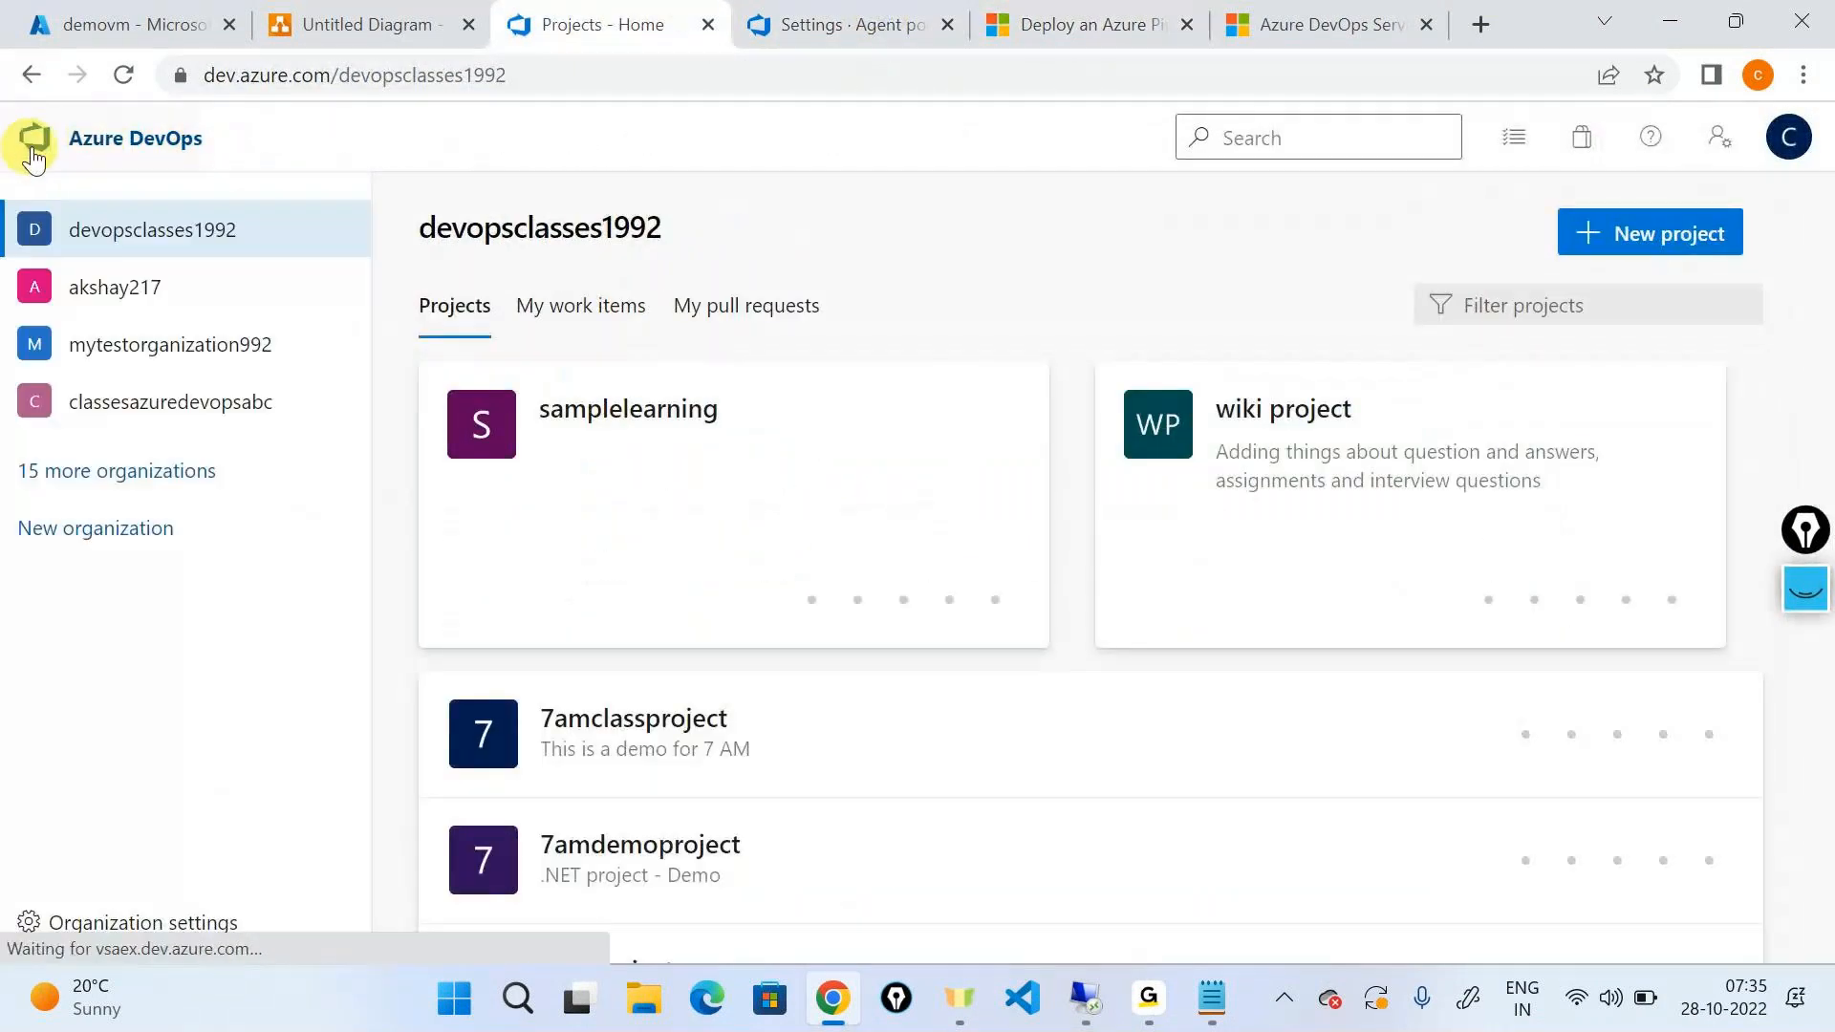
click(594, 74)
click(712, 86)
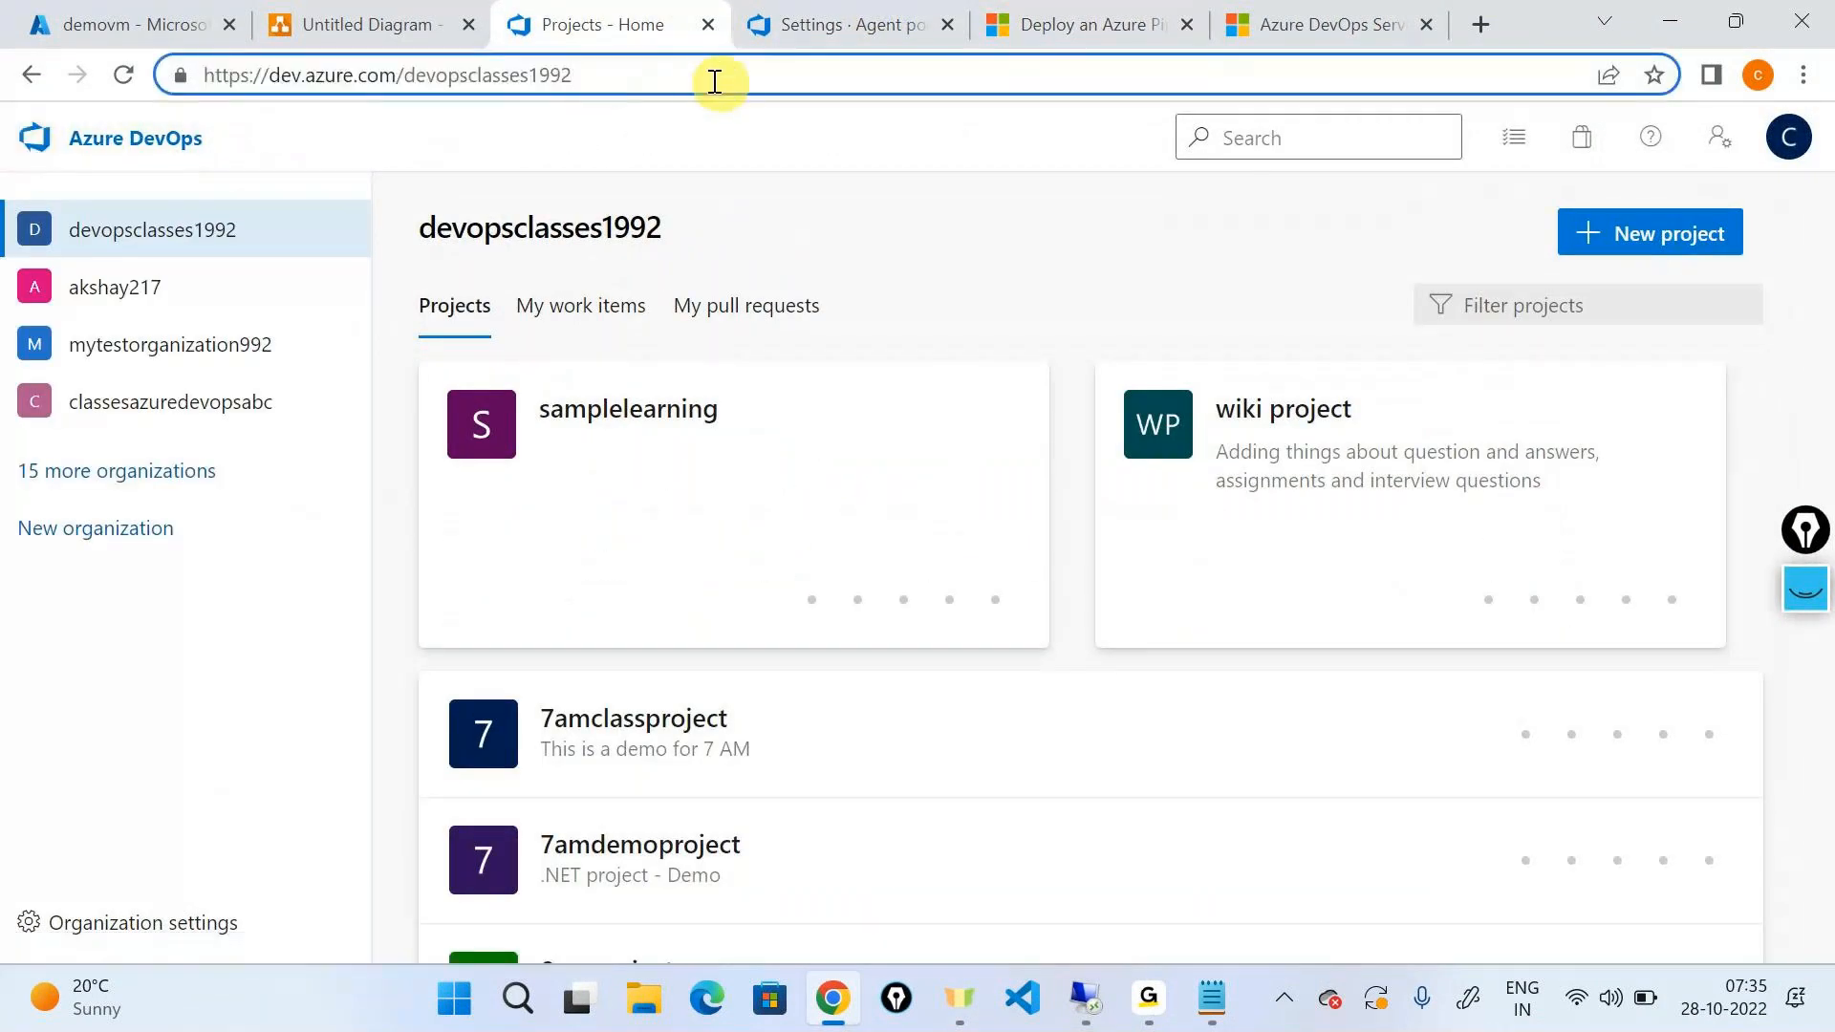
triple_click(713, 75)
key(super+c)
mouse_move(867, 602)
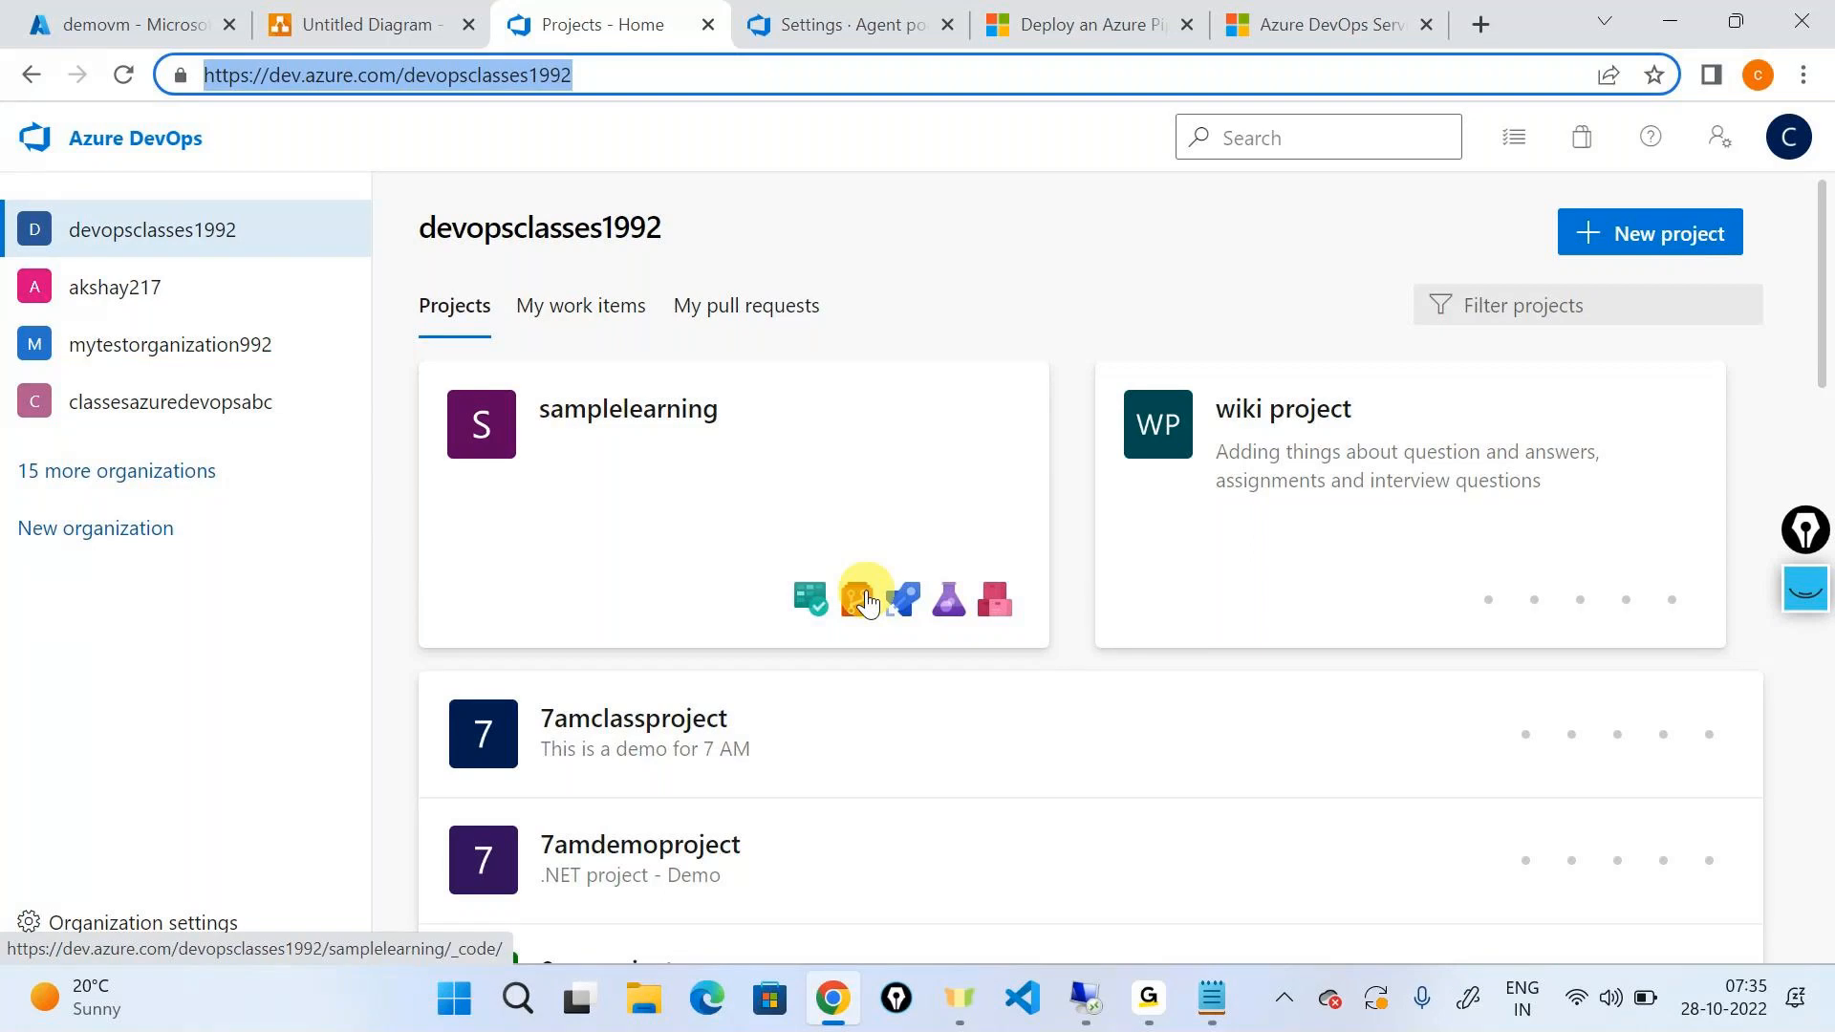
click(1085, 999)
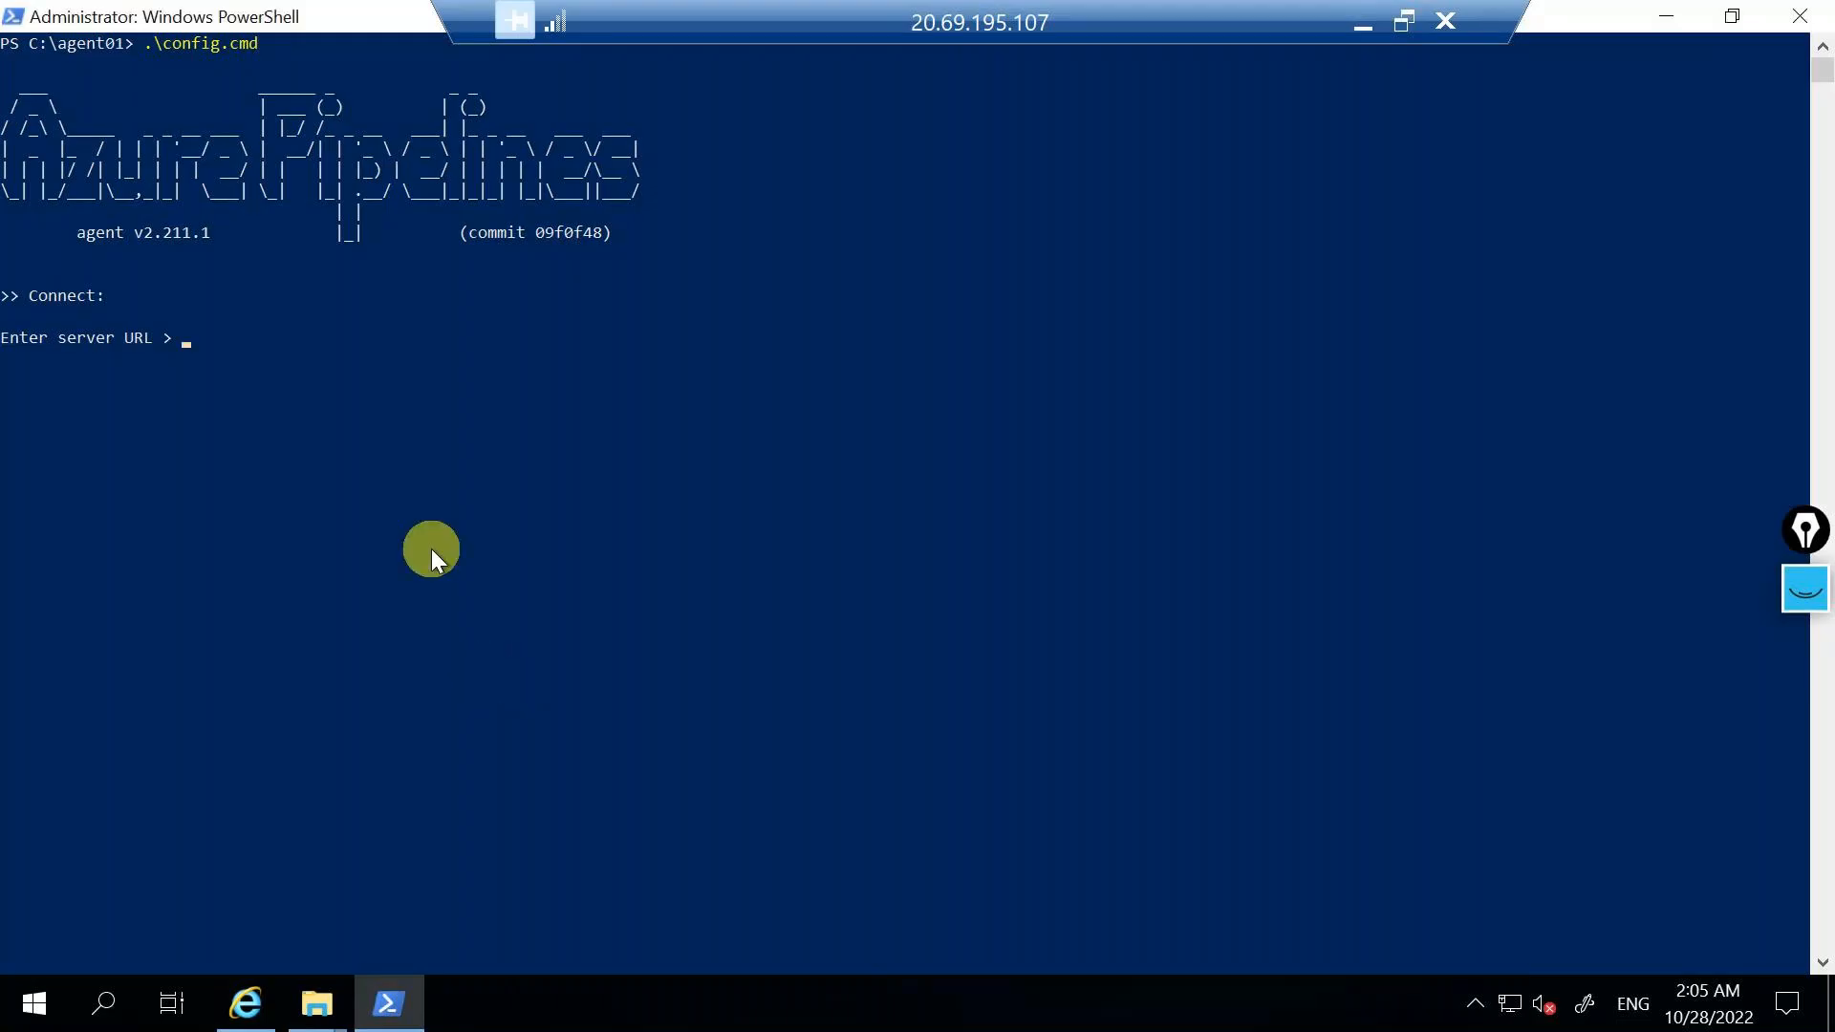
right_click(1011, 841)
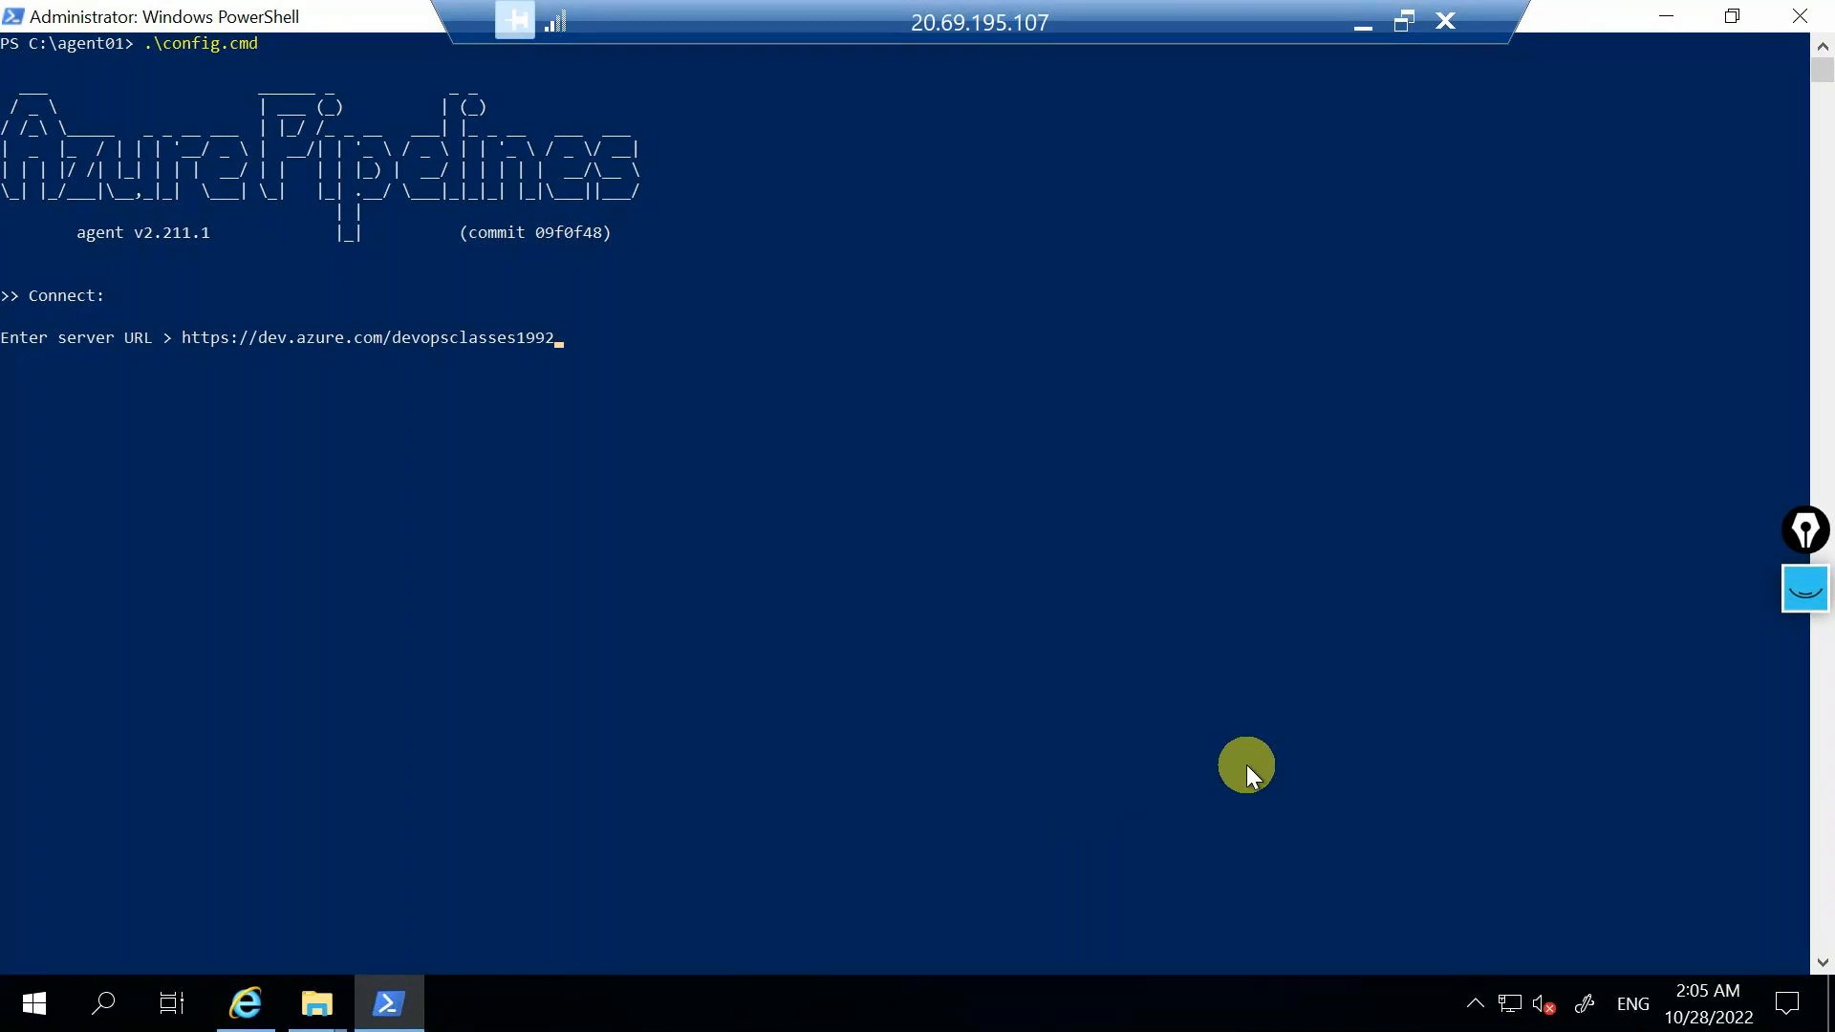
key(Return)
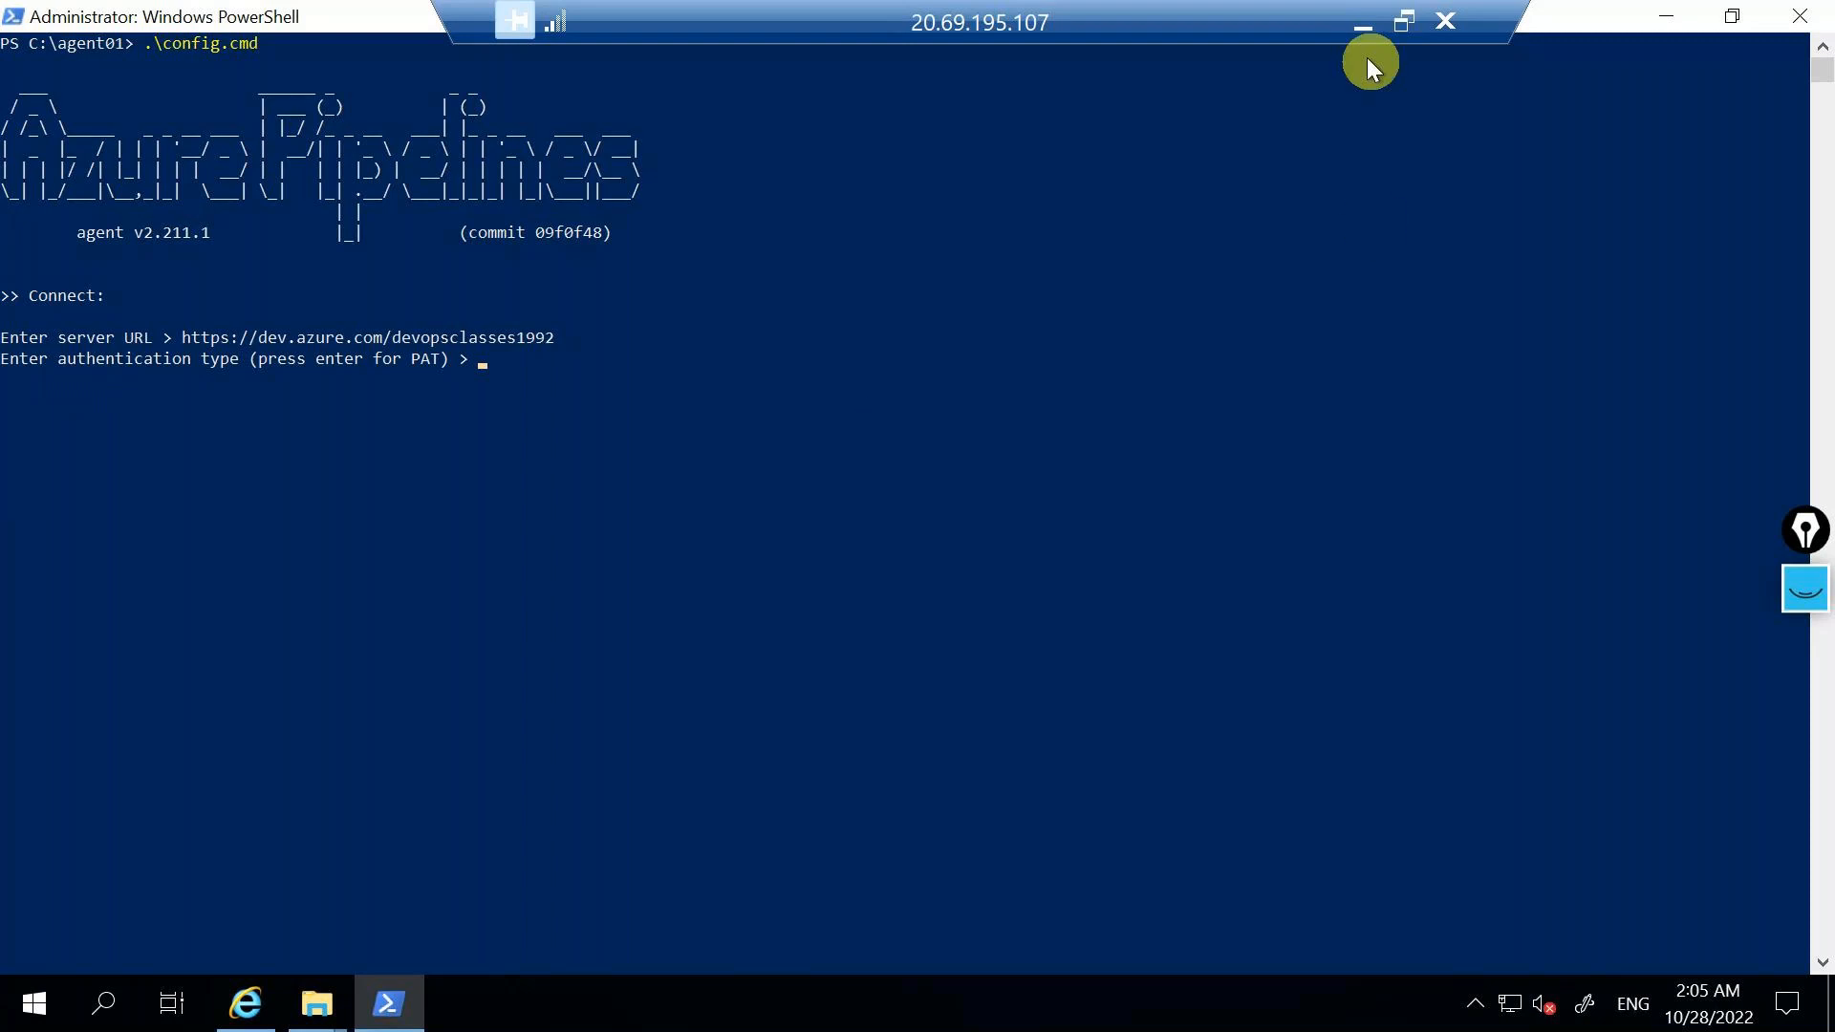
Step: Switch to the local diagrams.net diagram, add a second page and place an Azure DevOps icon on it
click(1363, 26)
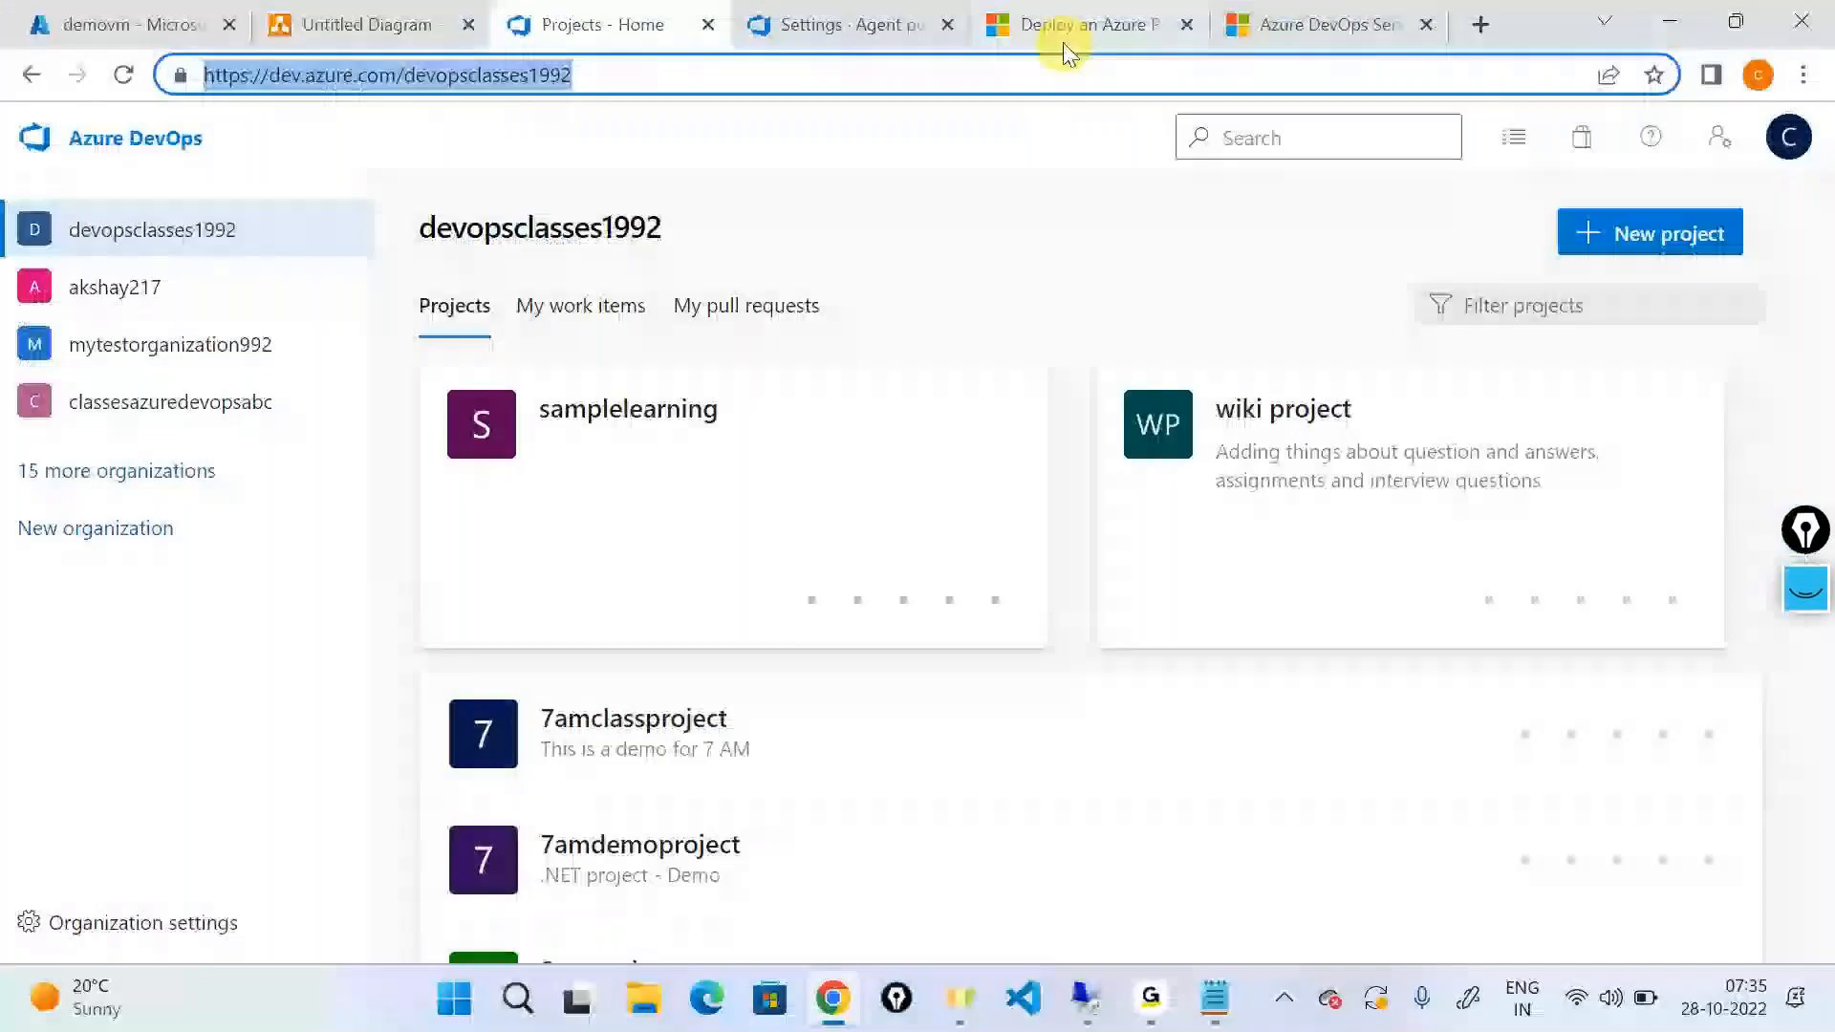
click(421, 14)
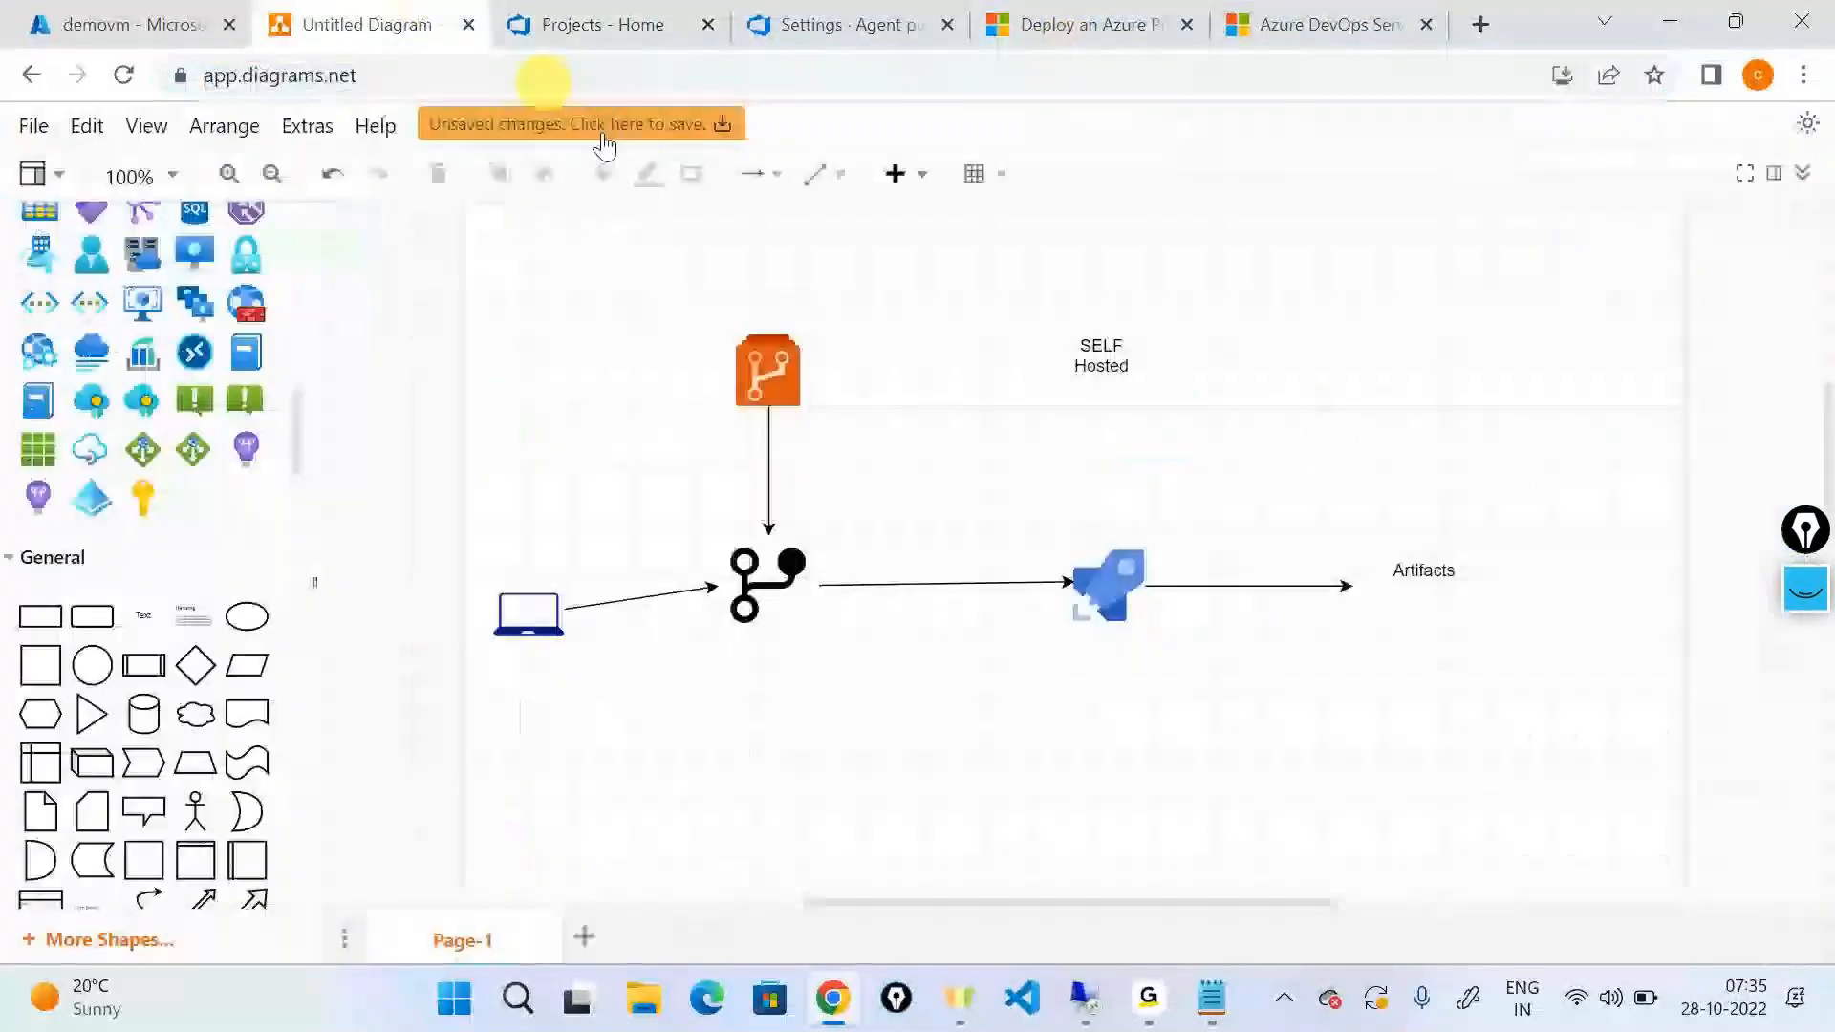
click(585, 939)
scroll(36, 400, up, 10)
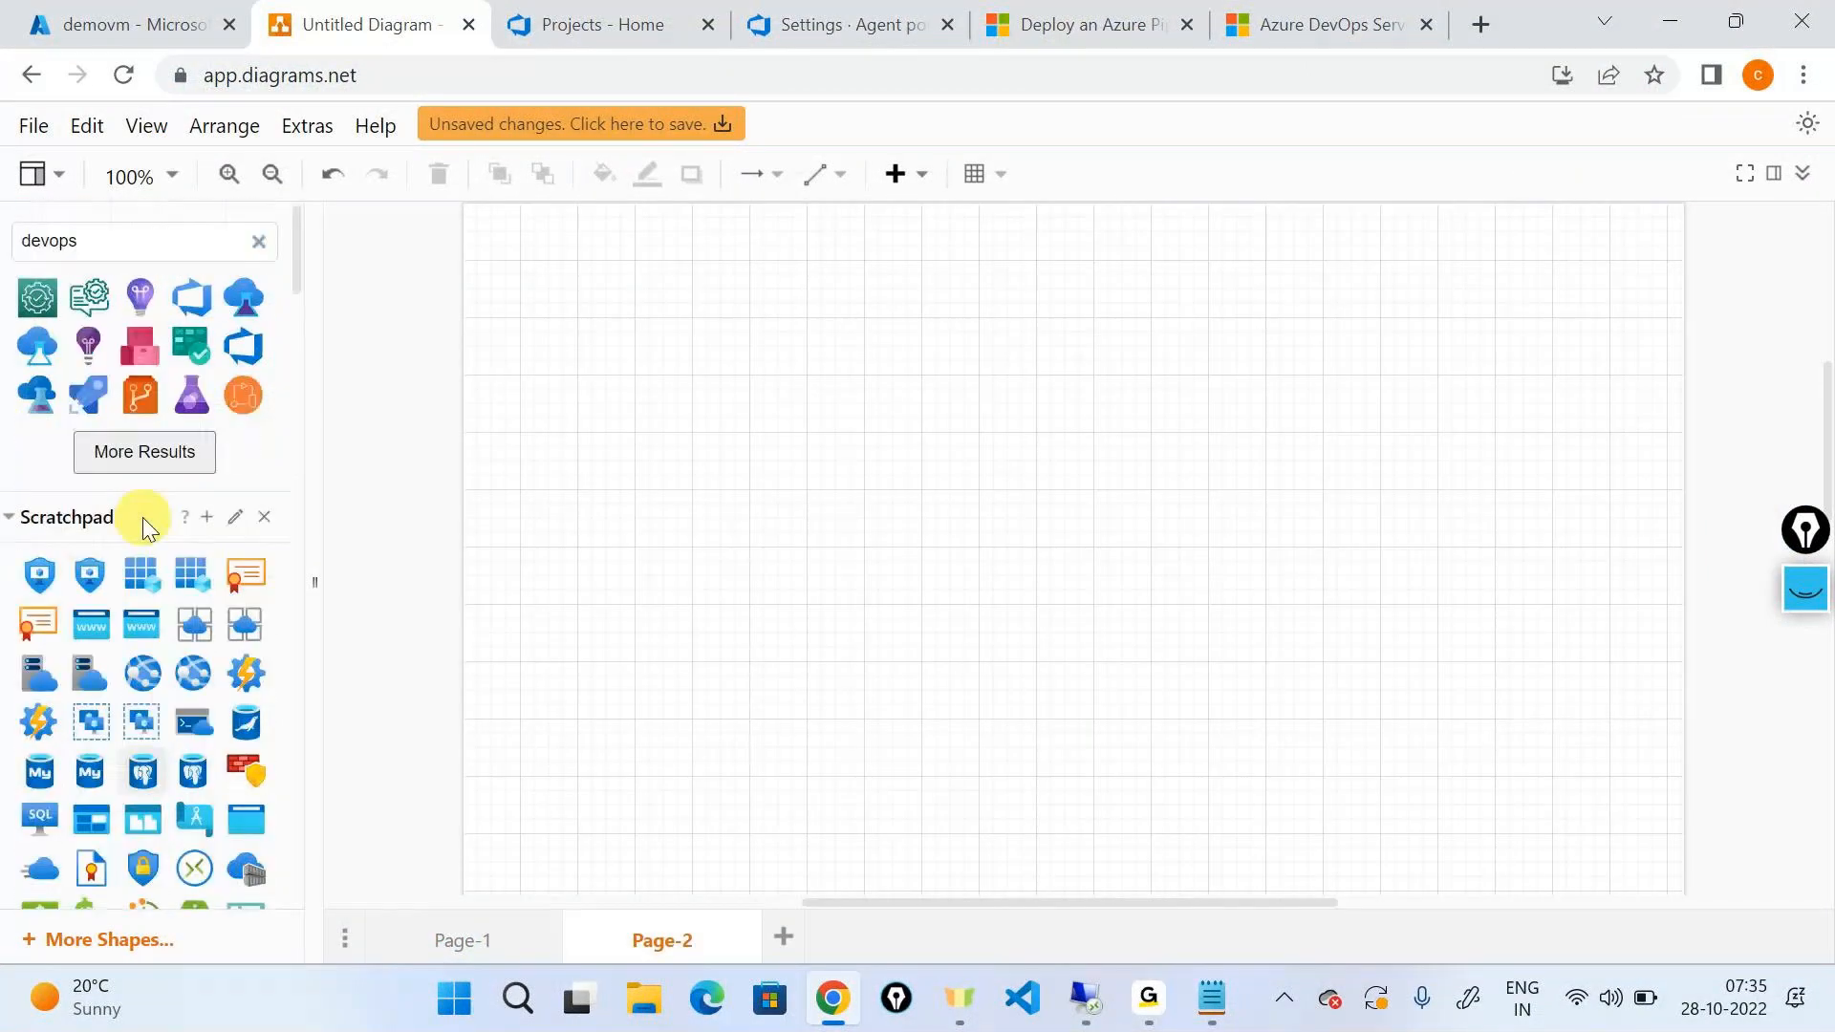
drag(214, 309, 680, 538)
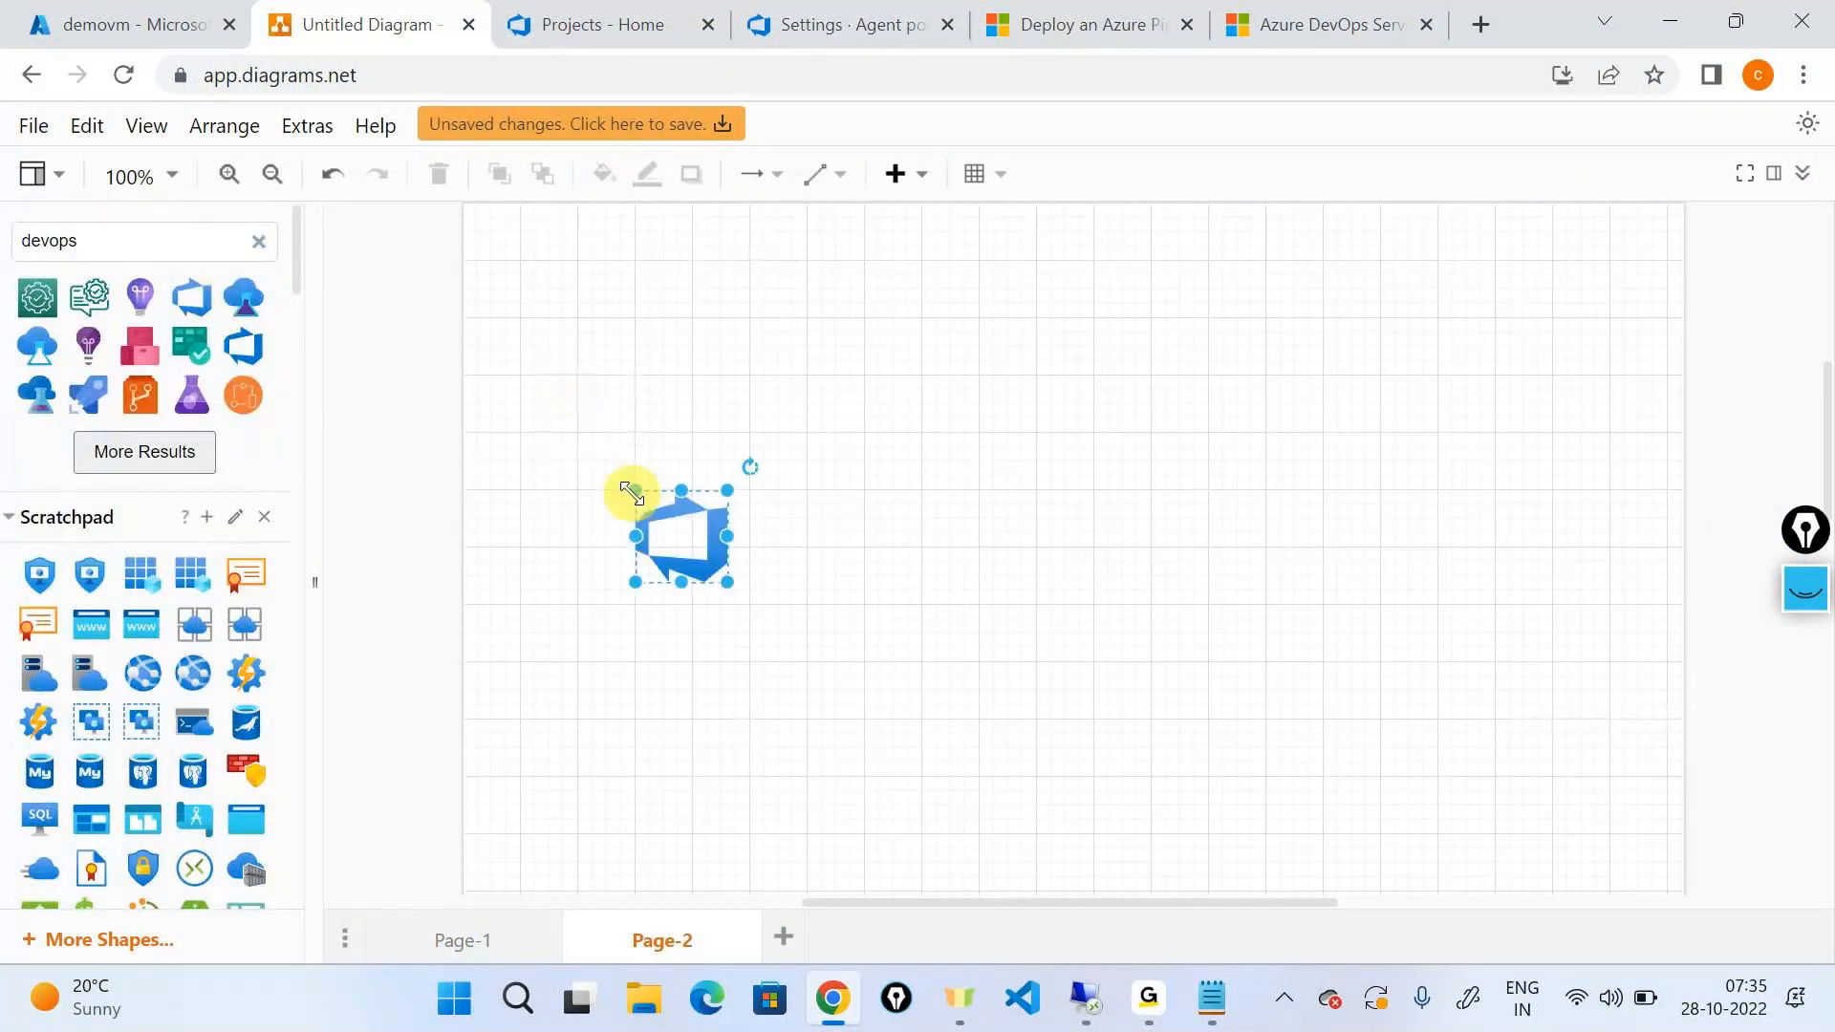
click(934, 568)
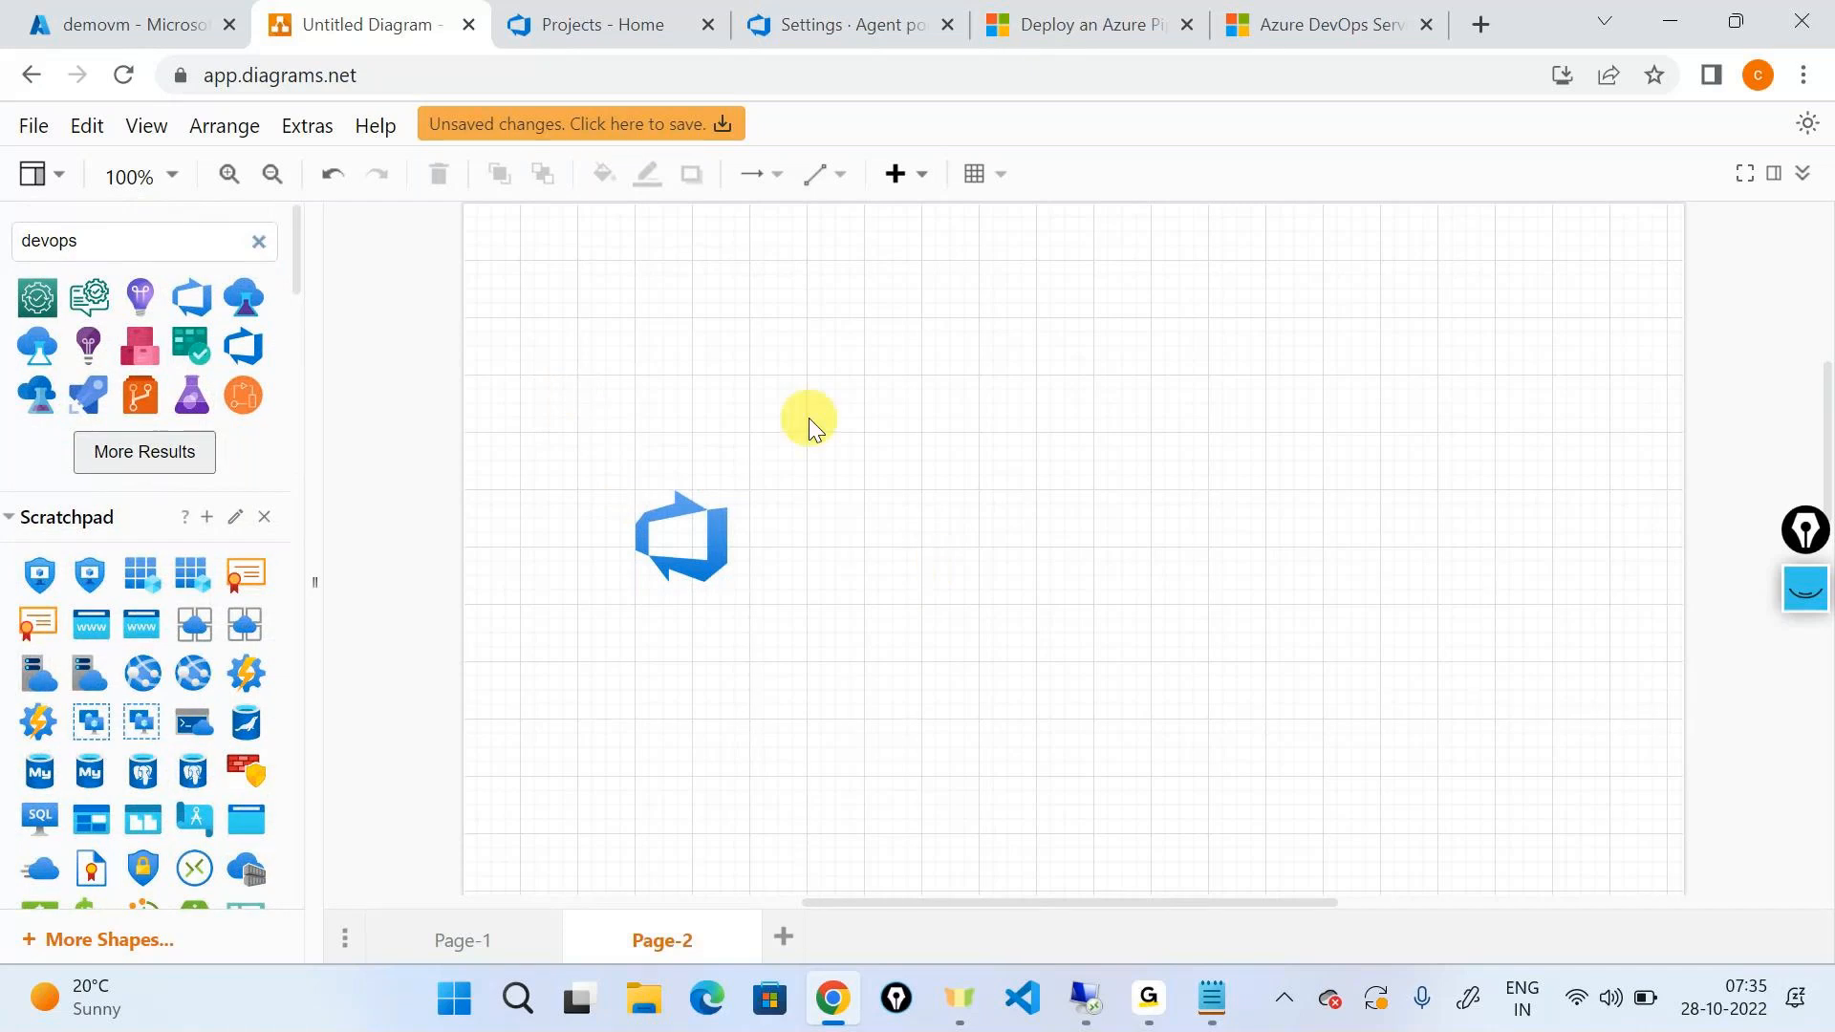
Step: Add a text label reading "SaaS" below the Azure DevOps icon
scroll(241, 598, down, 12)
drag(139, 360, 671, 619)
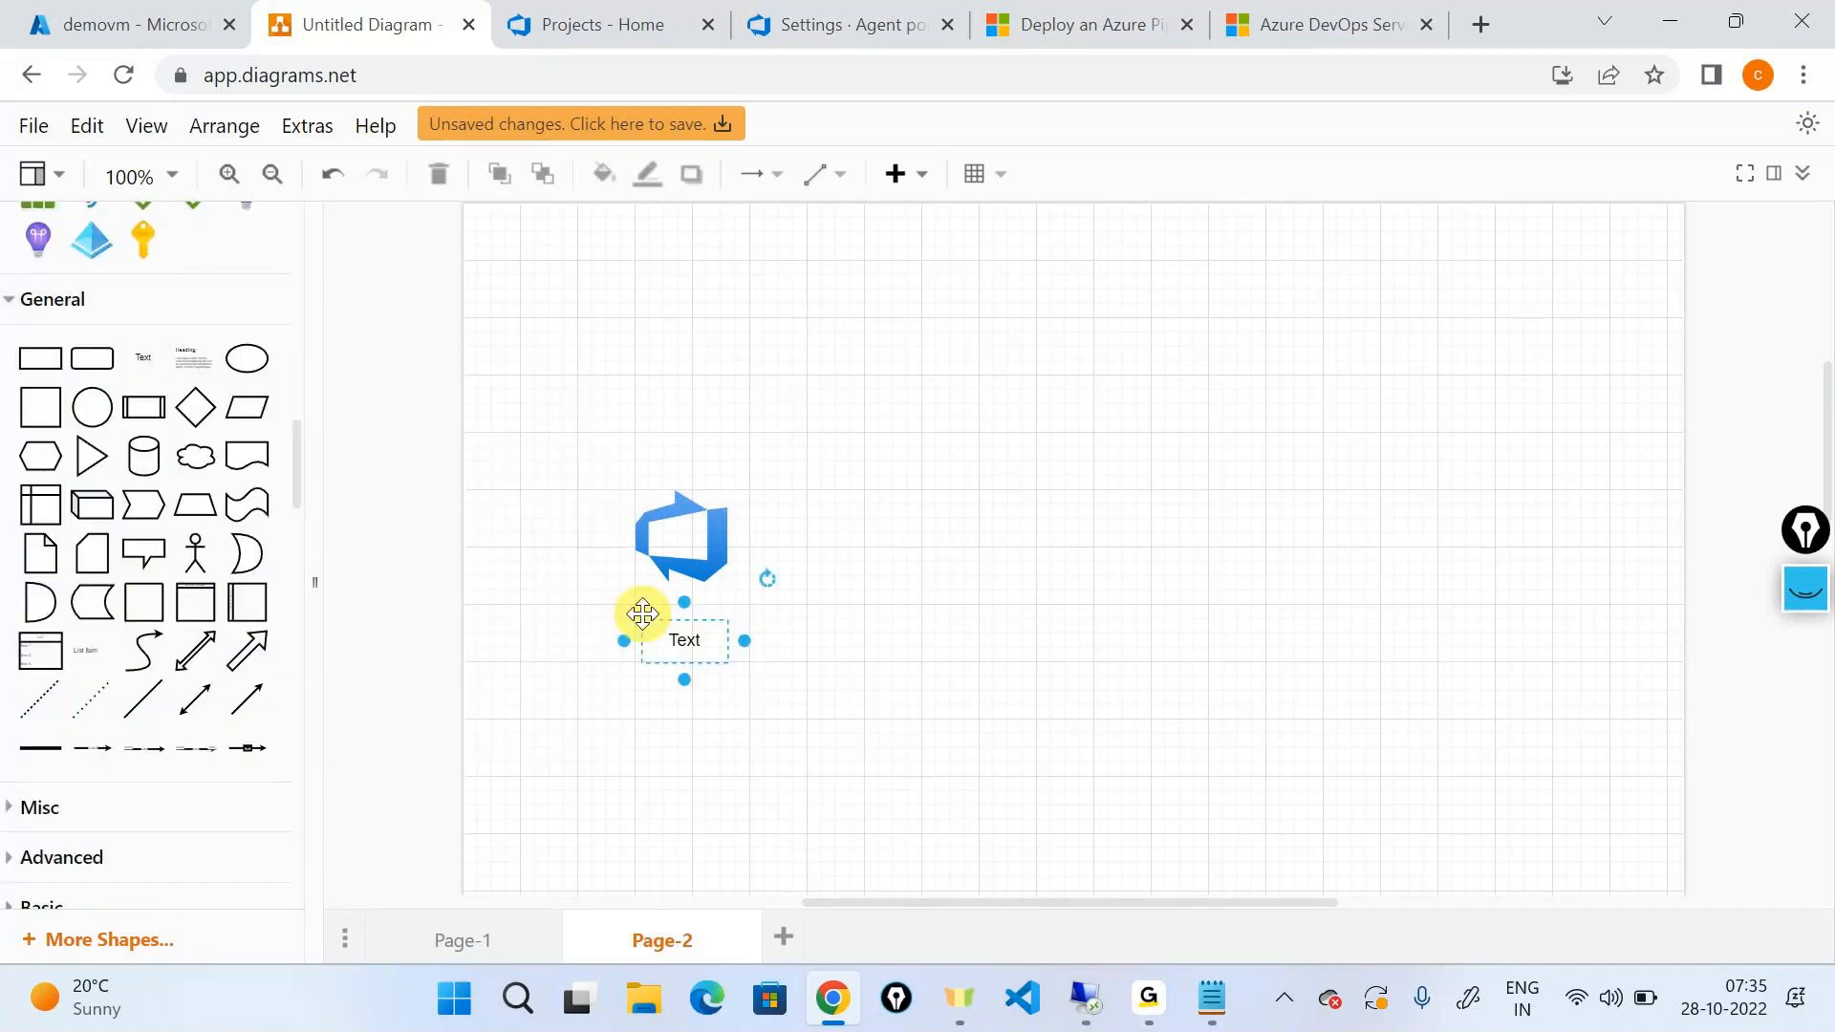
text(SA)
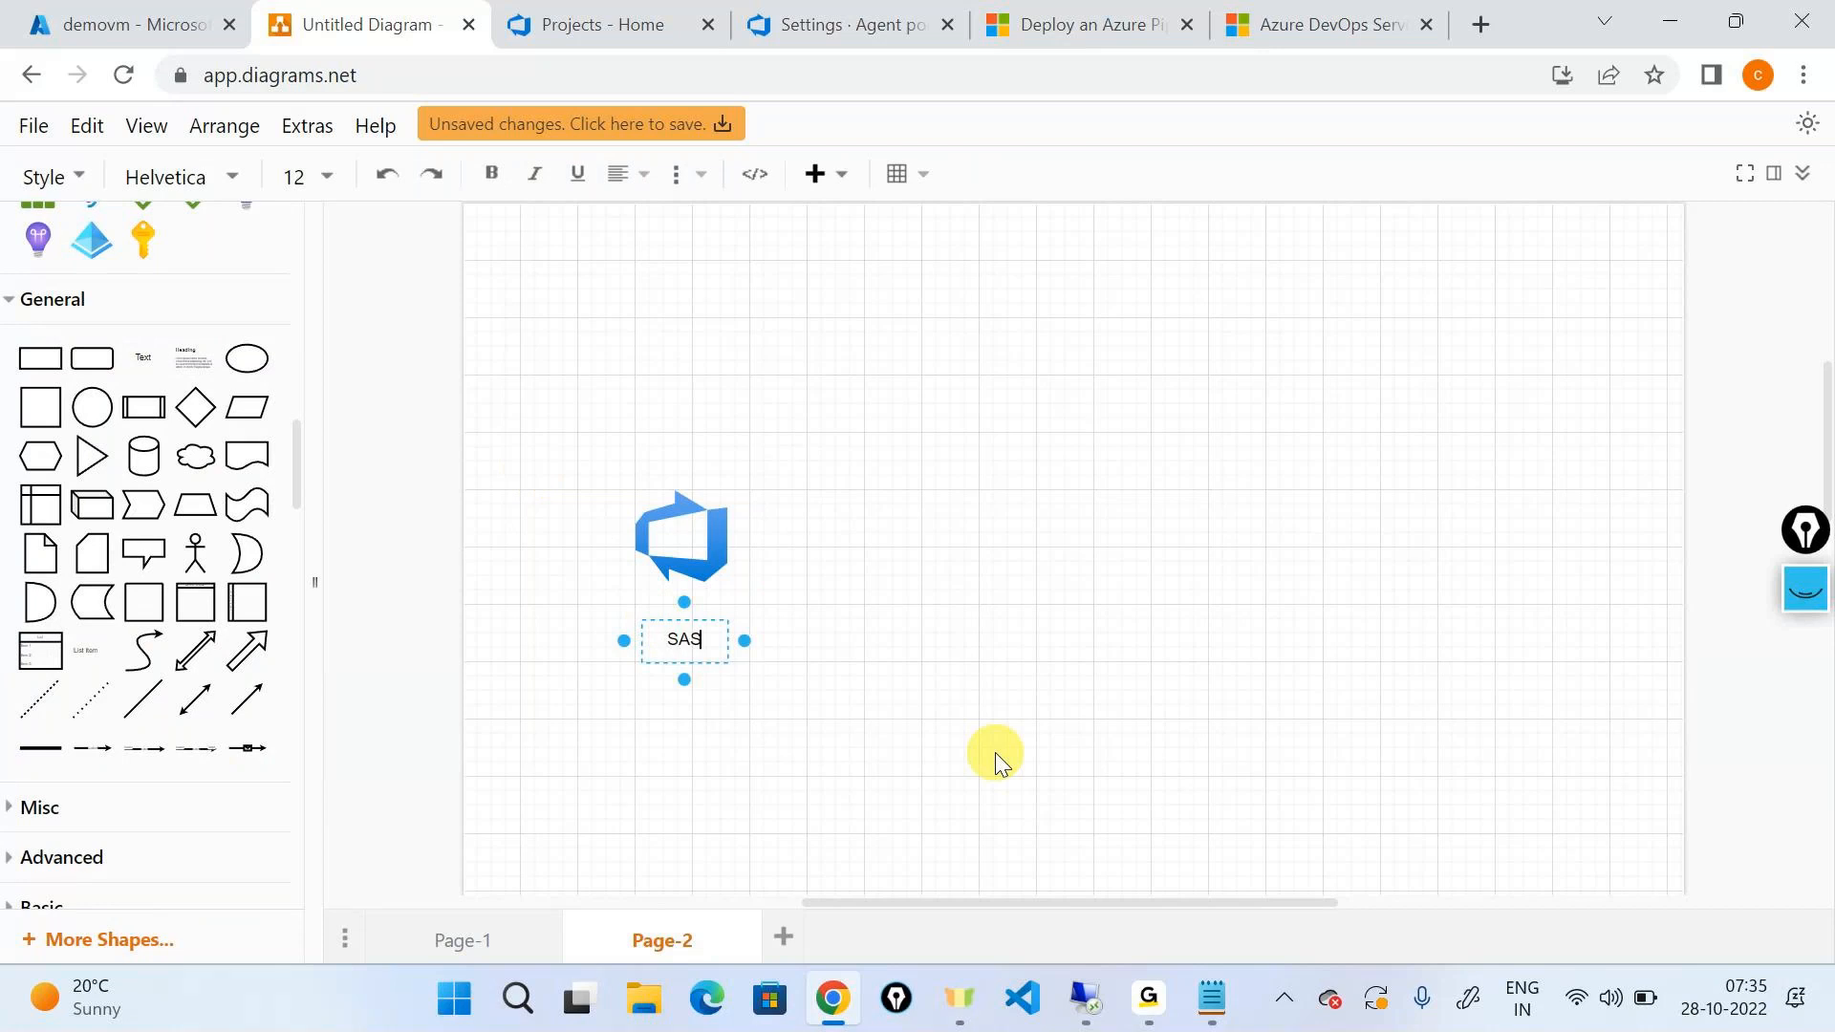
key(BackSpace)
text(aaS)
click(995, 762)
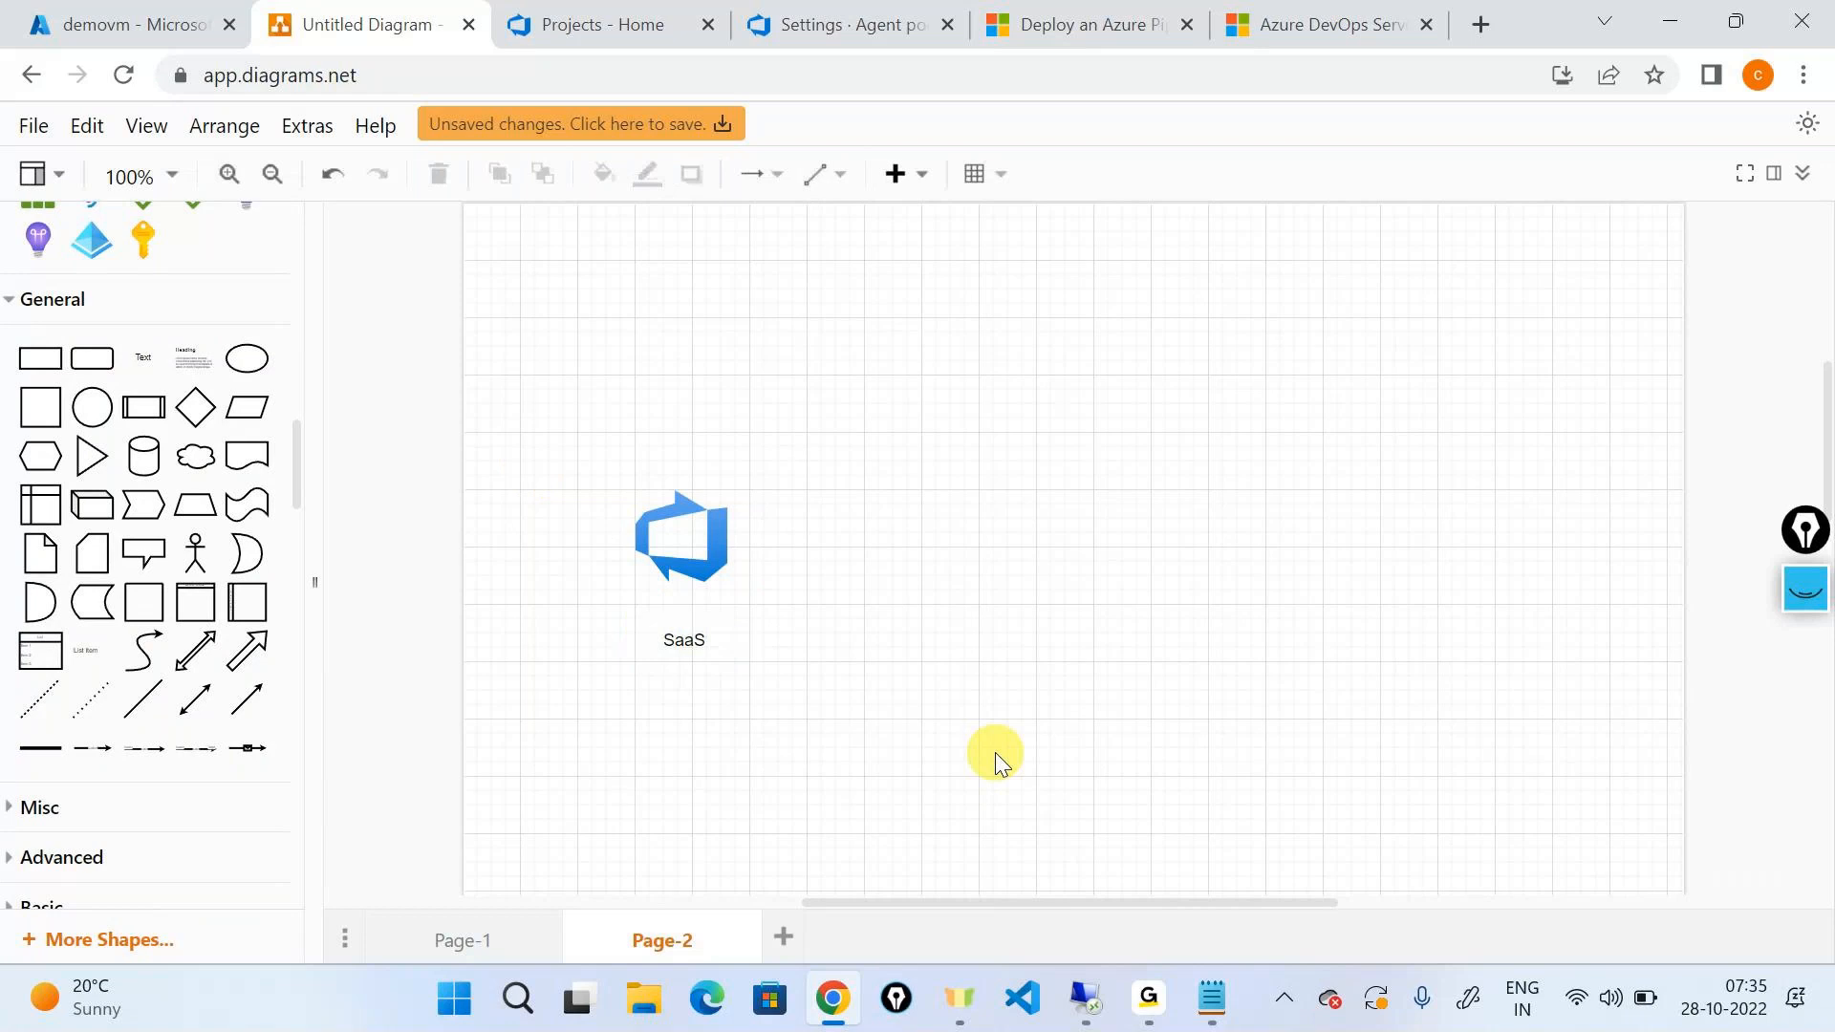
Step: Add a virtual machine icon to the right of the Azure DevOps icon and connect it to that icon with an arrow
scroll(119, 452, up, 3)
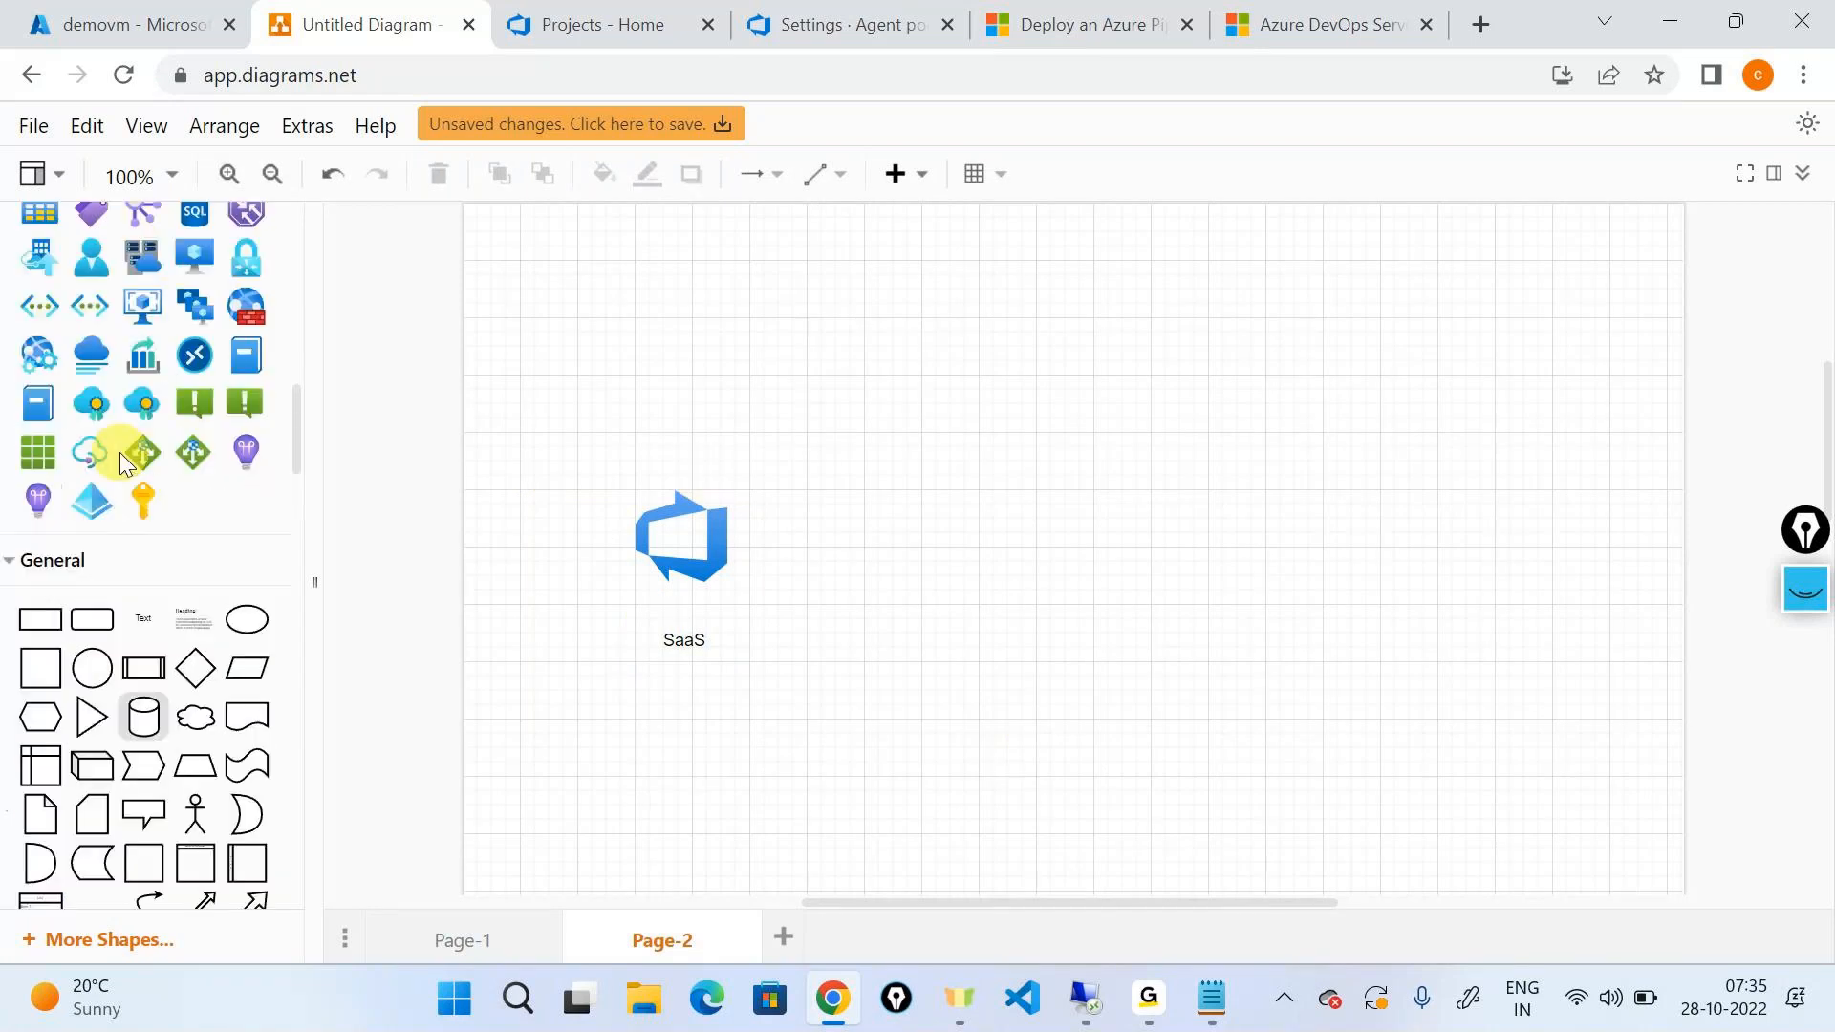
scroll(119, 451, up, 5)
scroll(118, 451, down, 1)
scroll(119, 452, down, 6)
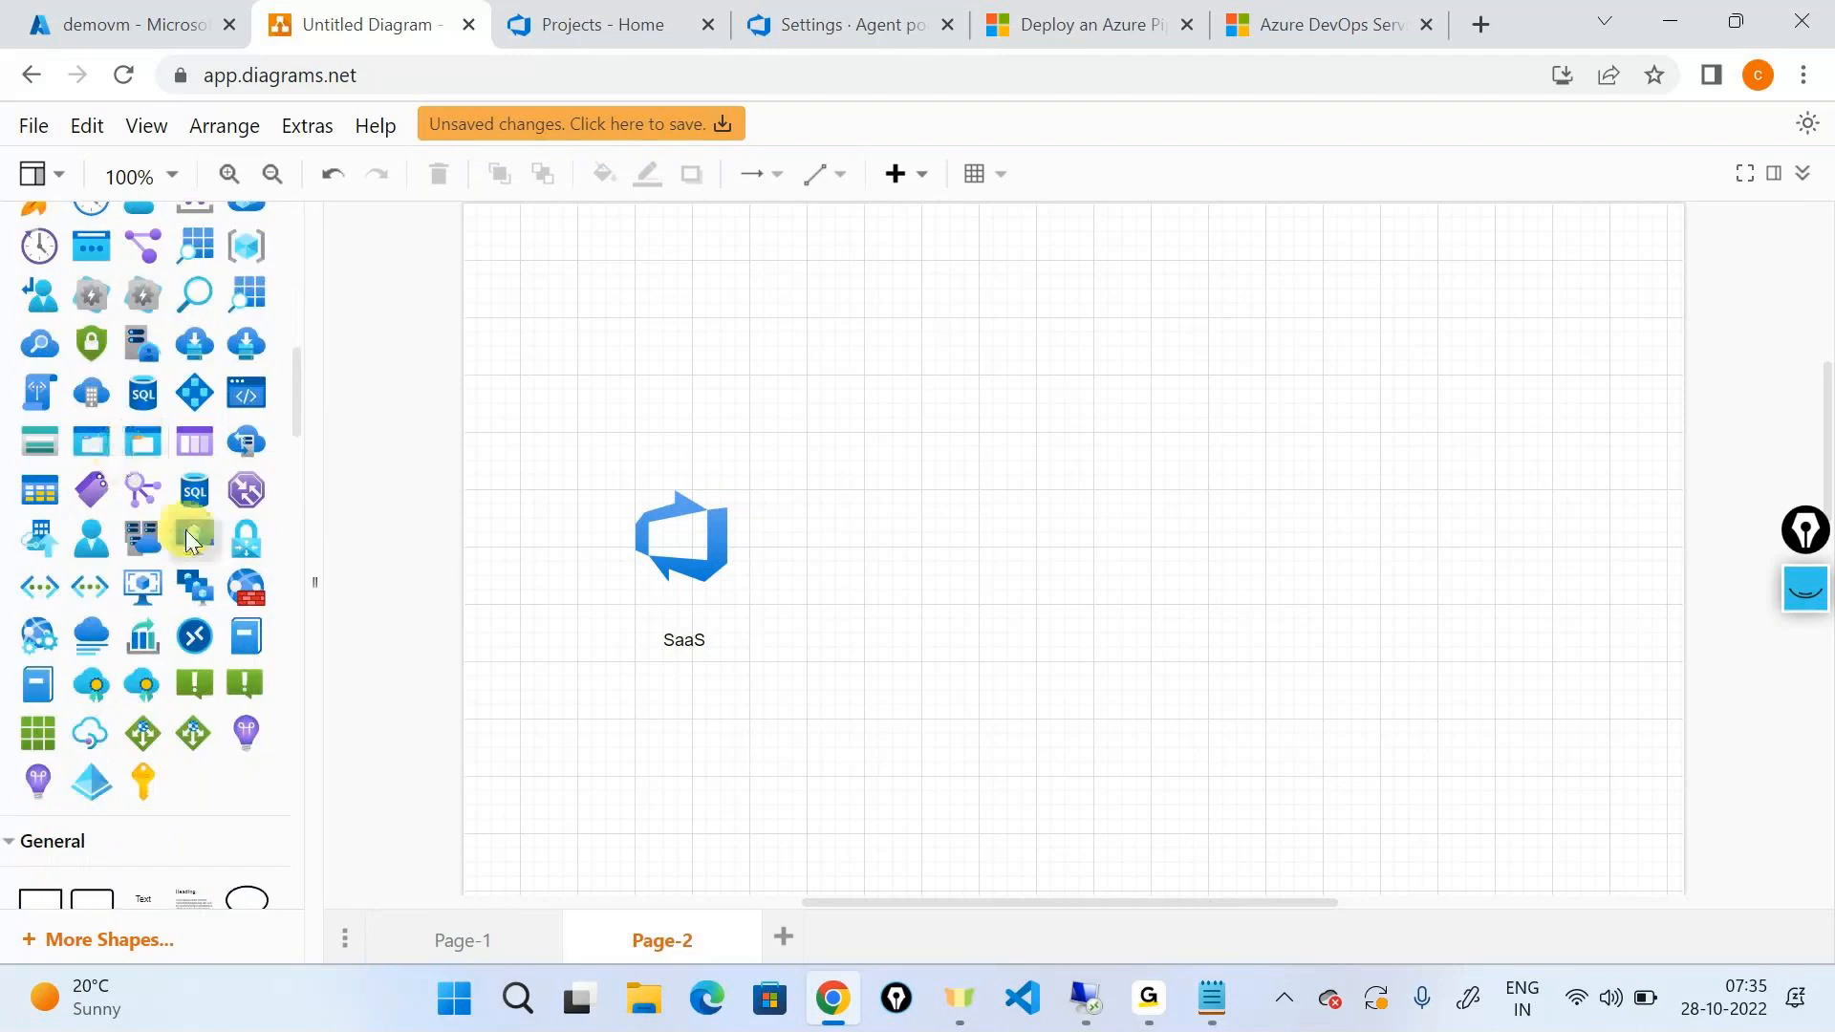
click(191, 540)
click(1004, 310)
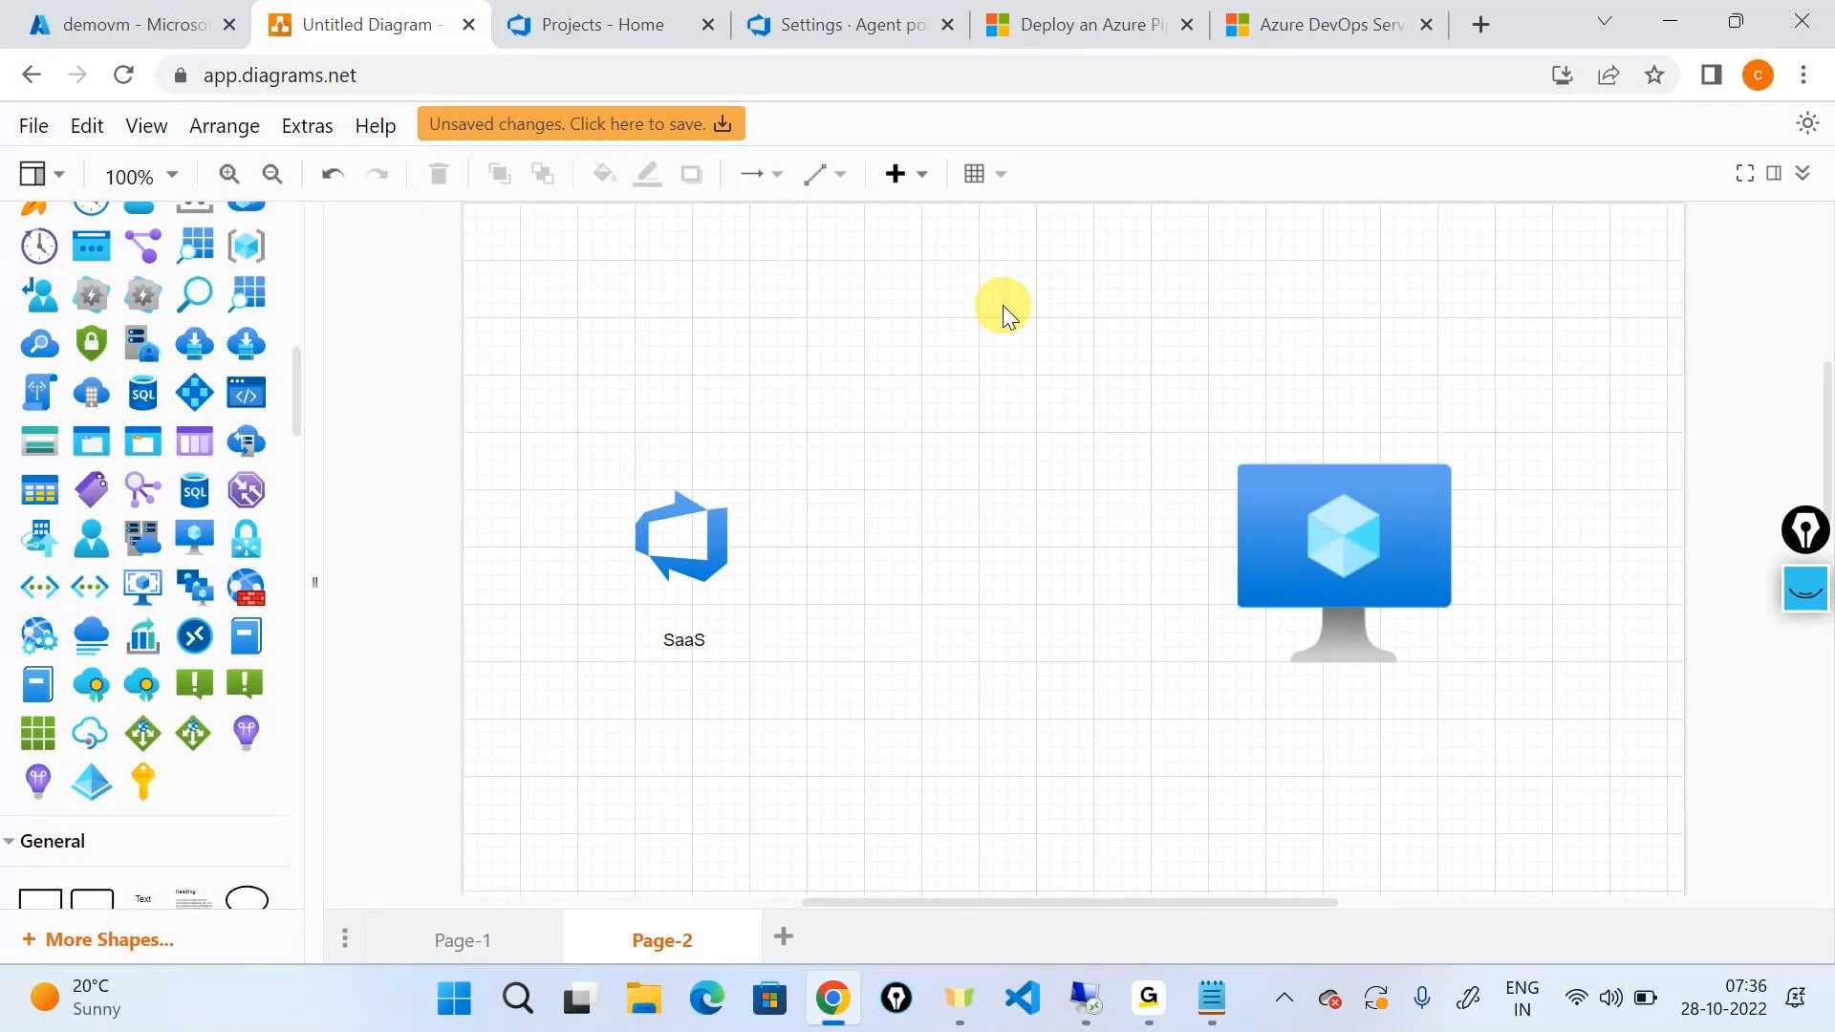
drag(1206, 545, 731, 546)
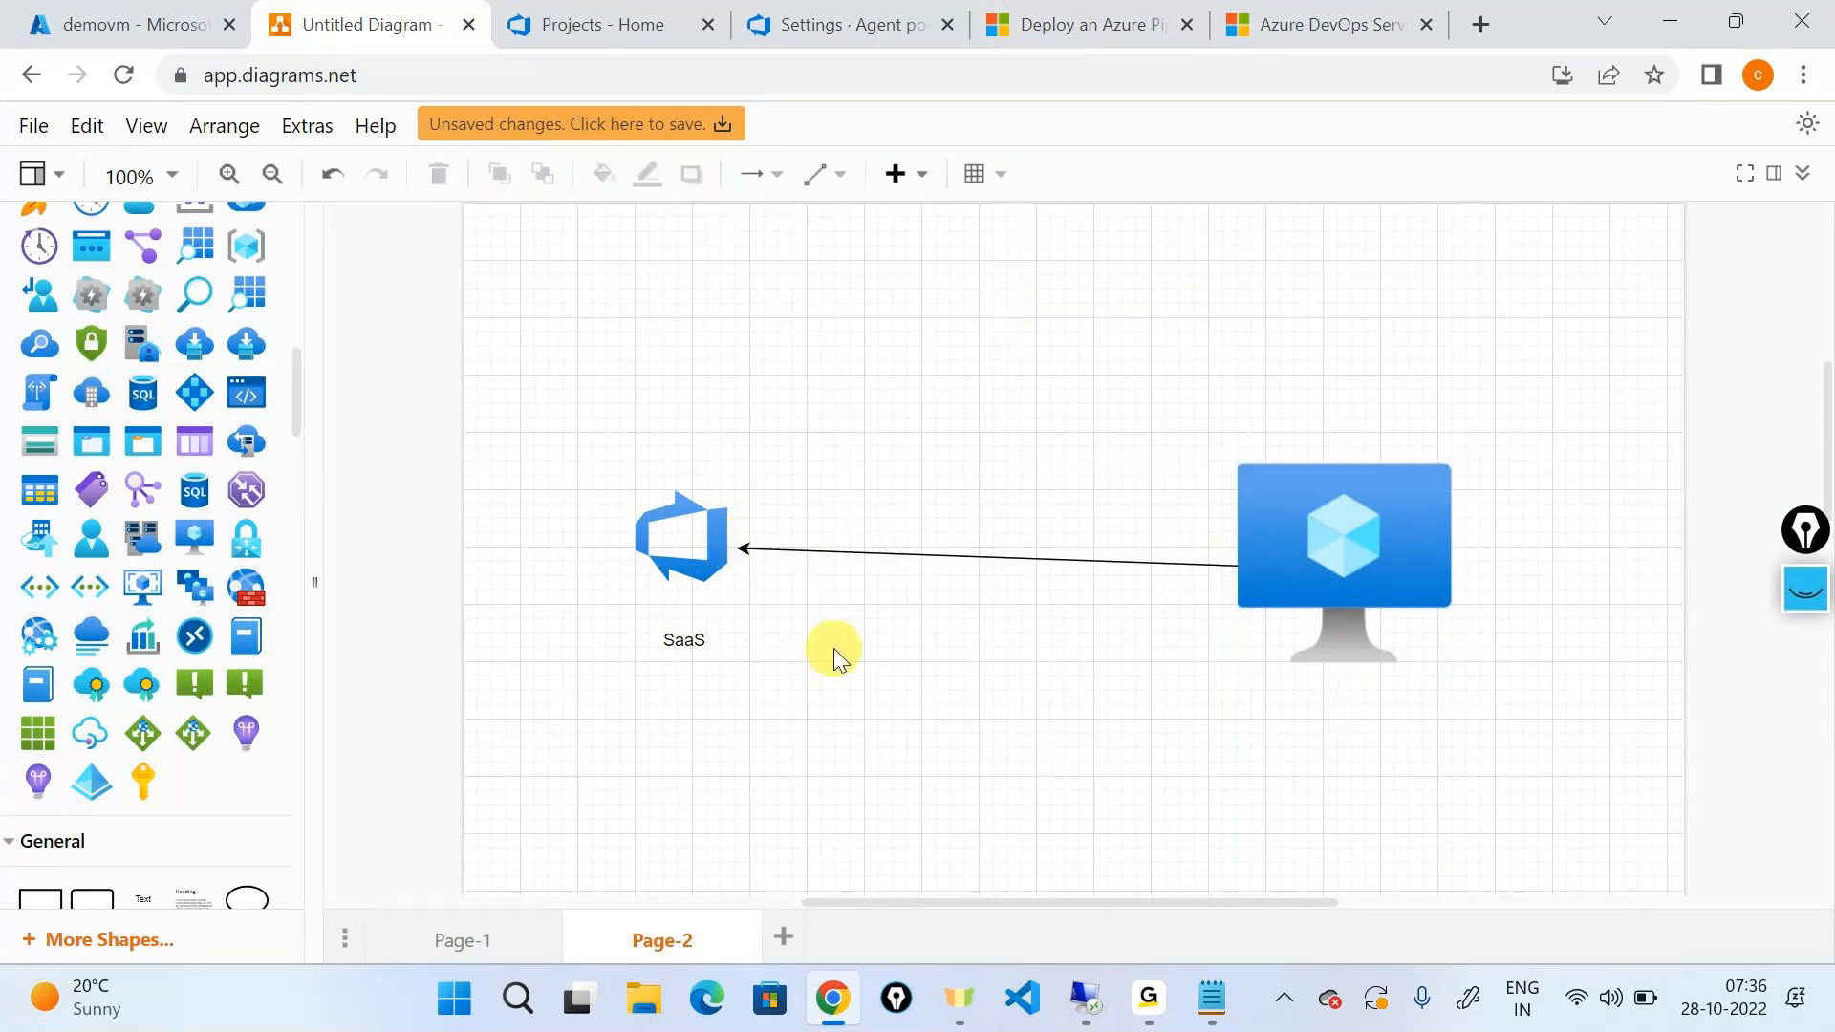
Step: Clear the old pen annotations, then draw a curved arrow from the VM to Azure DevOps and handwrite "authentication" beneath it
click(1805, 587)
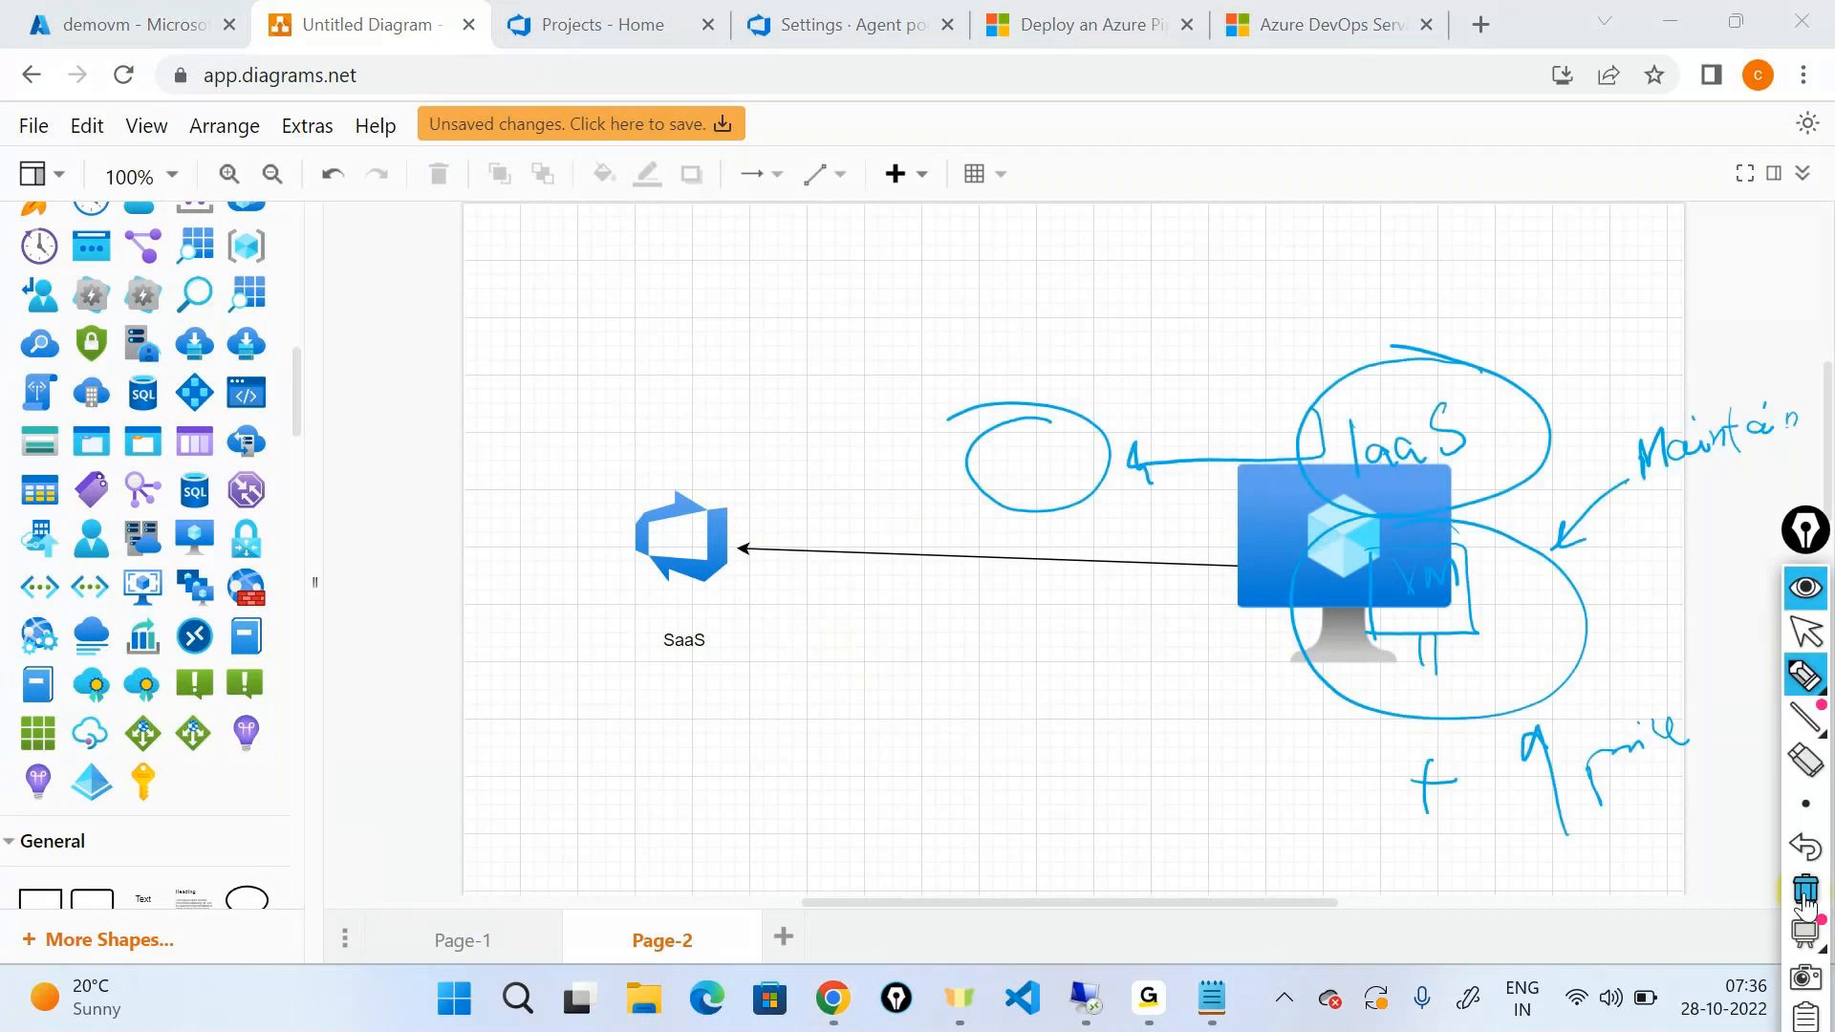
click(1805, 898)
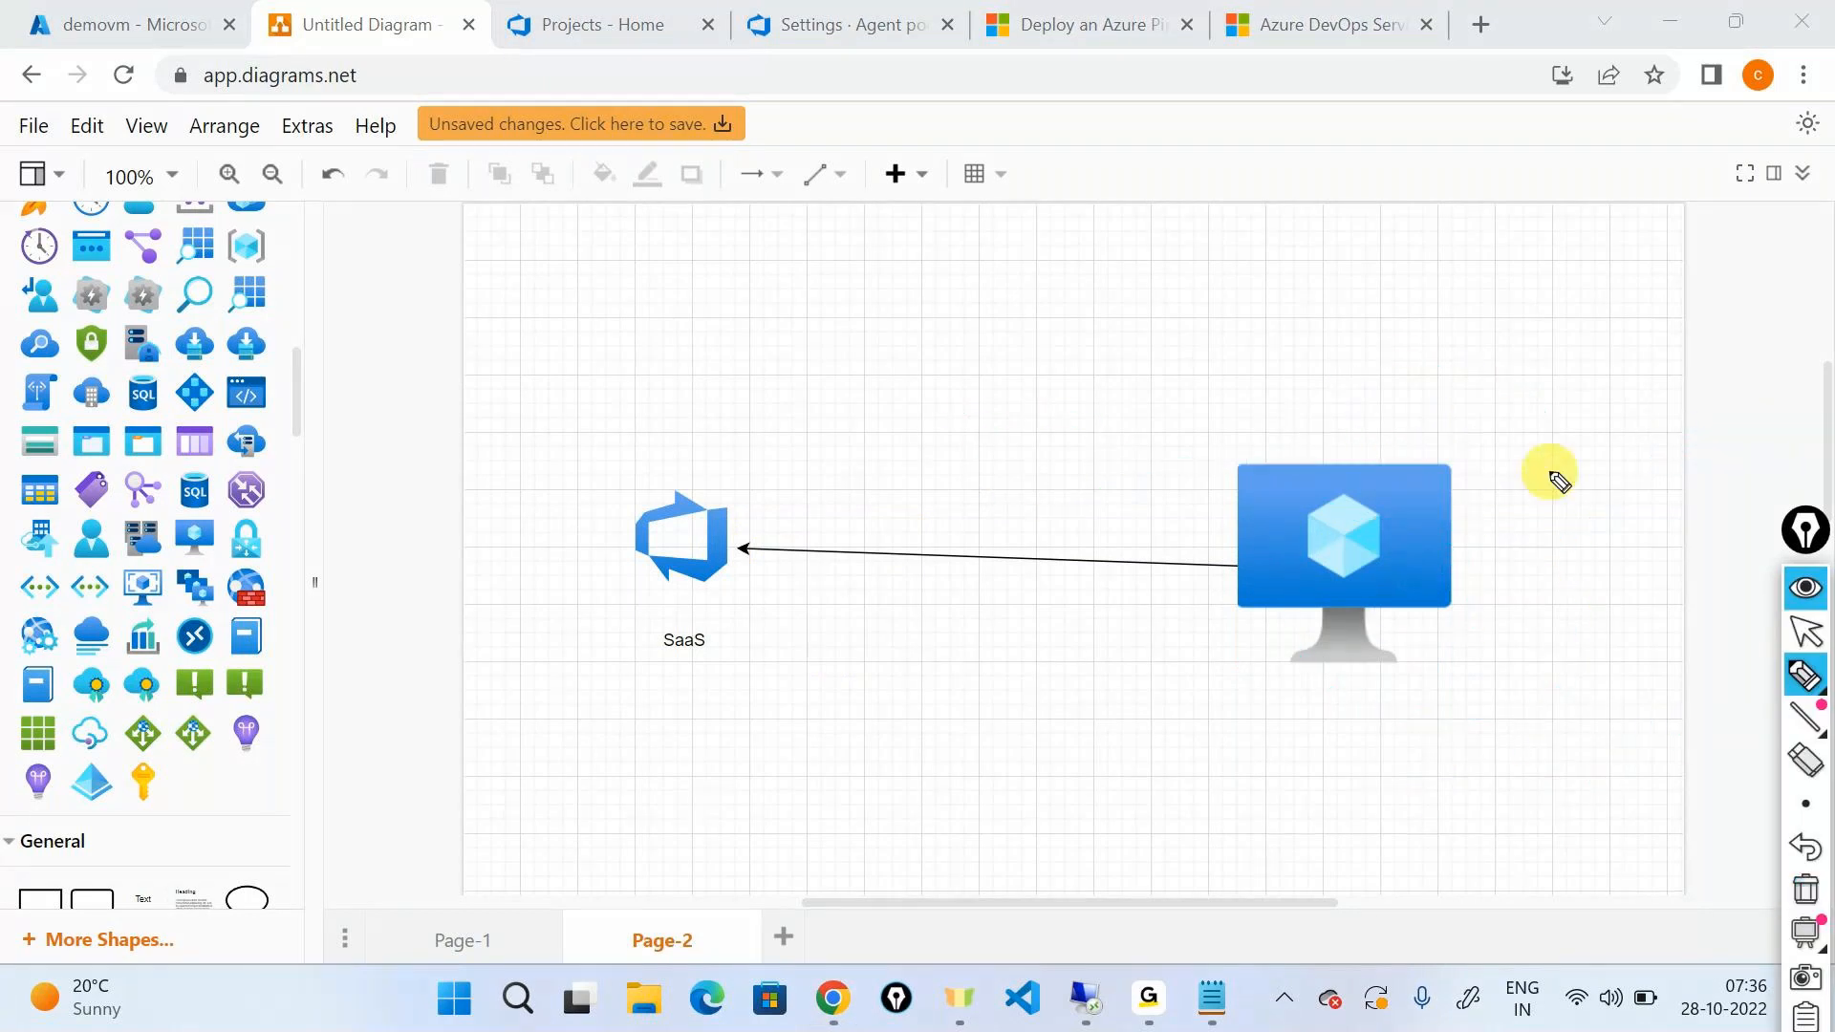
mouse_move(1317, 461)
mouse_down()
mouse_move(786, 274)
mouse_move(657, 467)
mouse_move(716, 426)
mouse_up()
mouse_move(824, 344)
mouse_down()
mouse_move(946, 304)
mouse_move(974, 315)
mouse_move(995, 269)
mouse_move(1123, 252)
mouse_up()
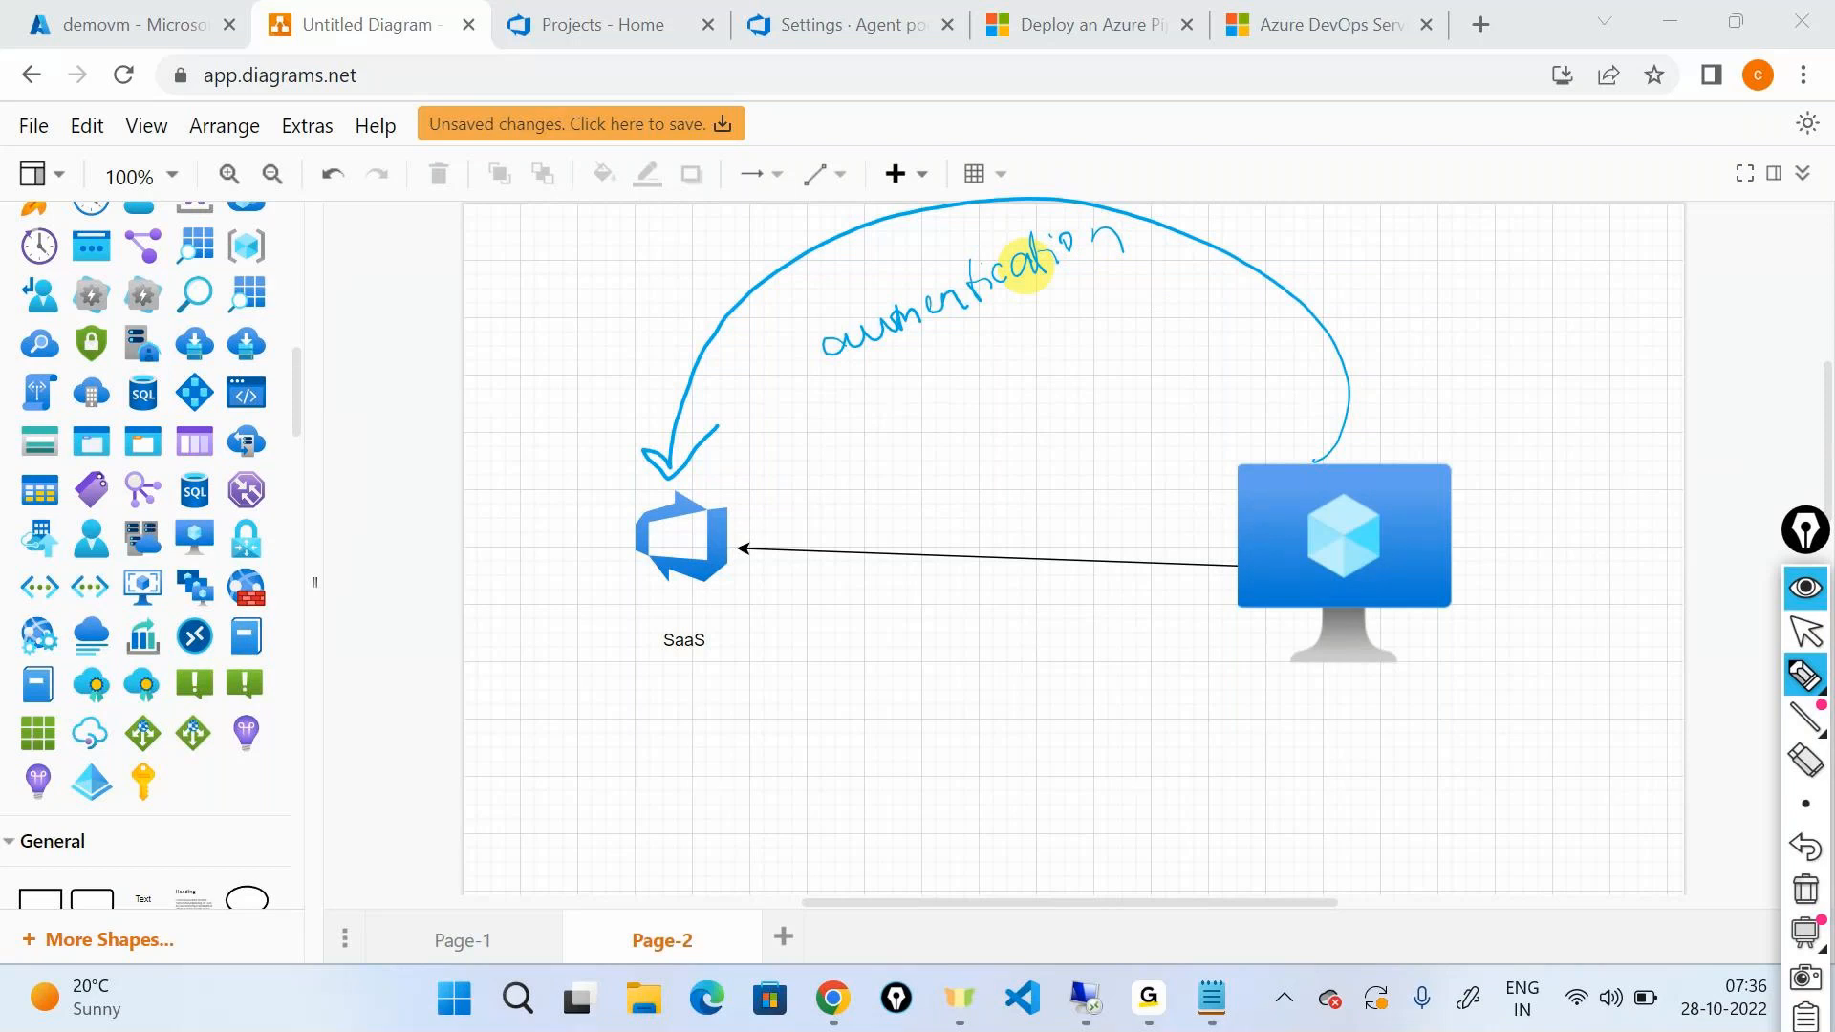
Step: Draw a pen arrow pointing to the VM's base, then handwrite "PAT" below the connector and frame it with a box
mouse_move(1214, 776)
mouse_down()
mouse_move(1279, 660)
mouse_move(1290, 674)
mouse_up()
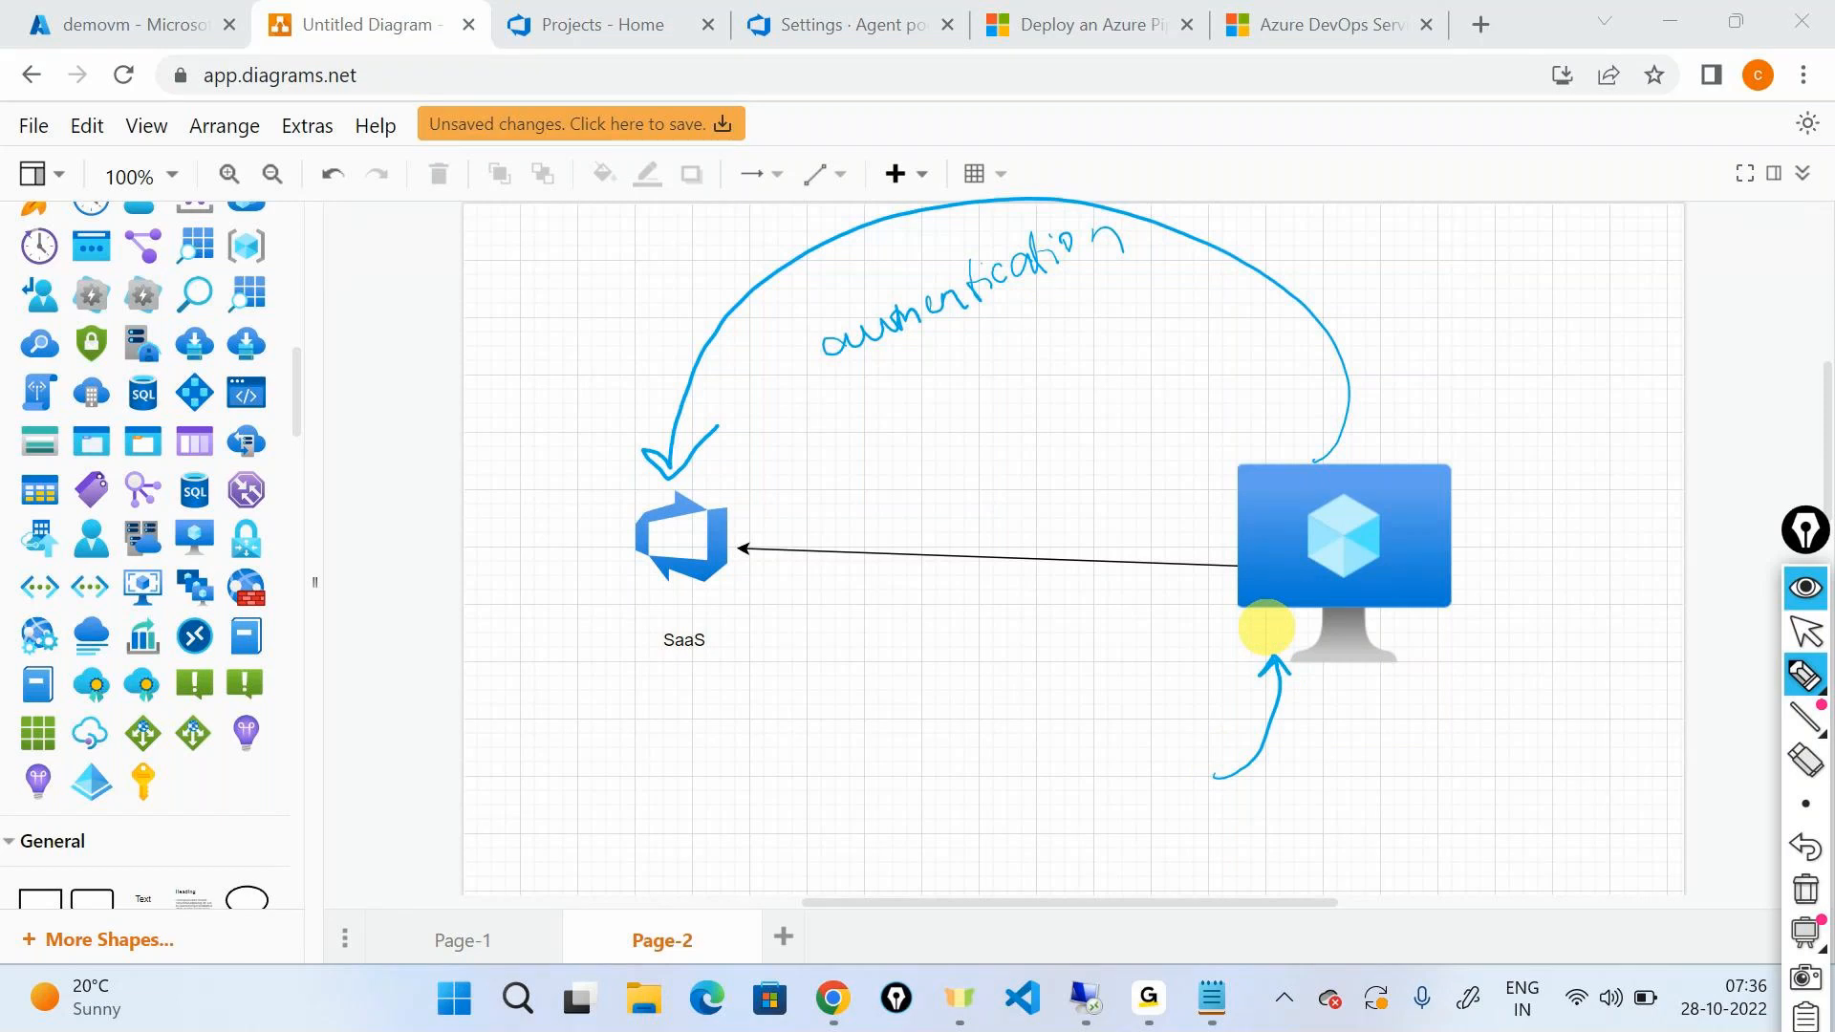
drag(848, 659, 858, 719)
mouse_move(846, 673)
mouse_down()
mouse_move(863, 657)
mouse_move(861, 687)
mouse_move(901, 666)
mouse_move(908, 707)
mouse_up()
drag(879, 688, 973, 637)
drag(960, 638, 963, 694)
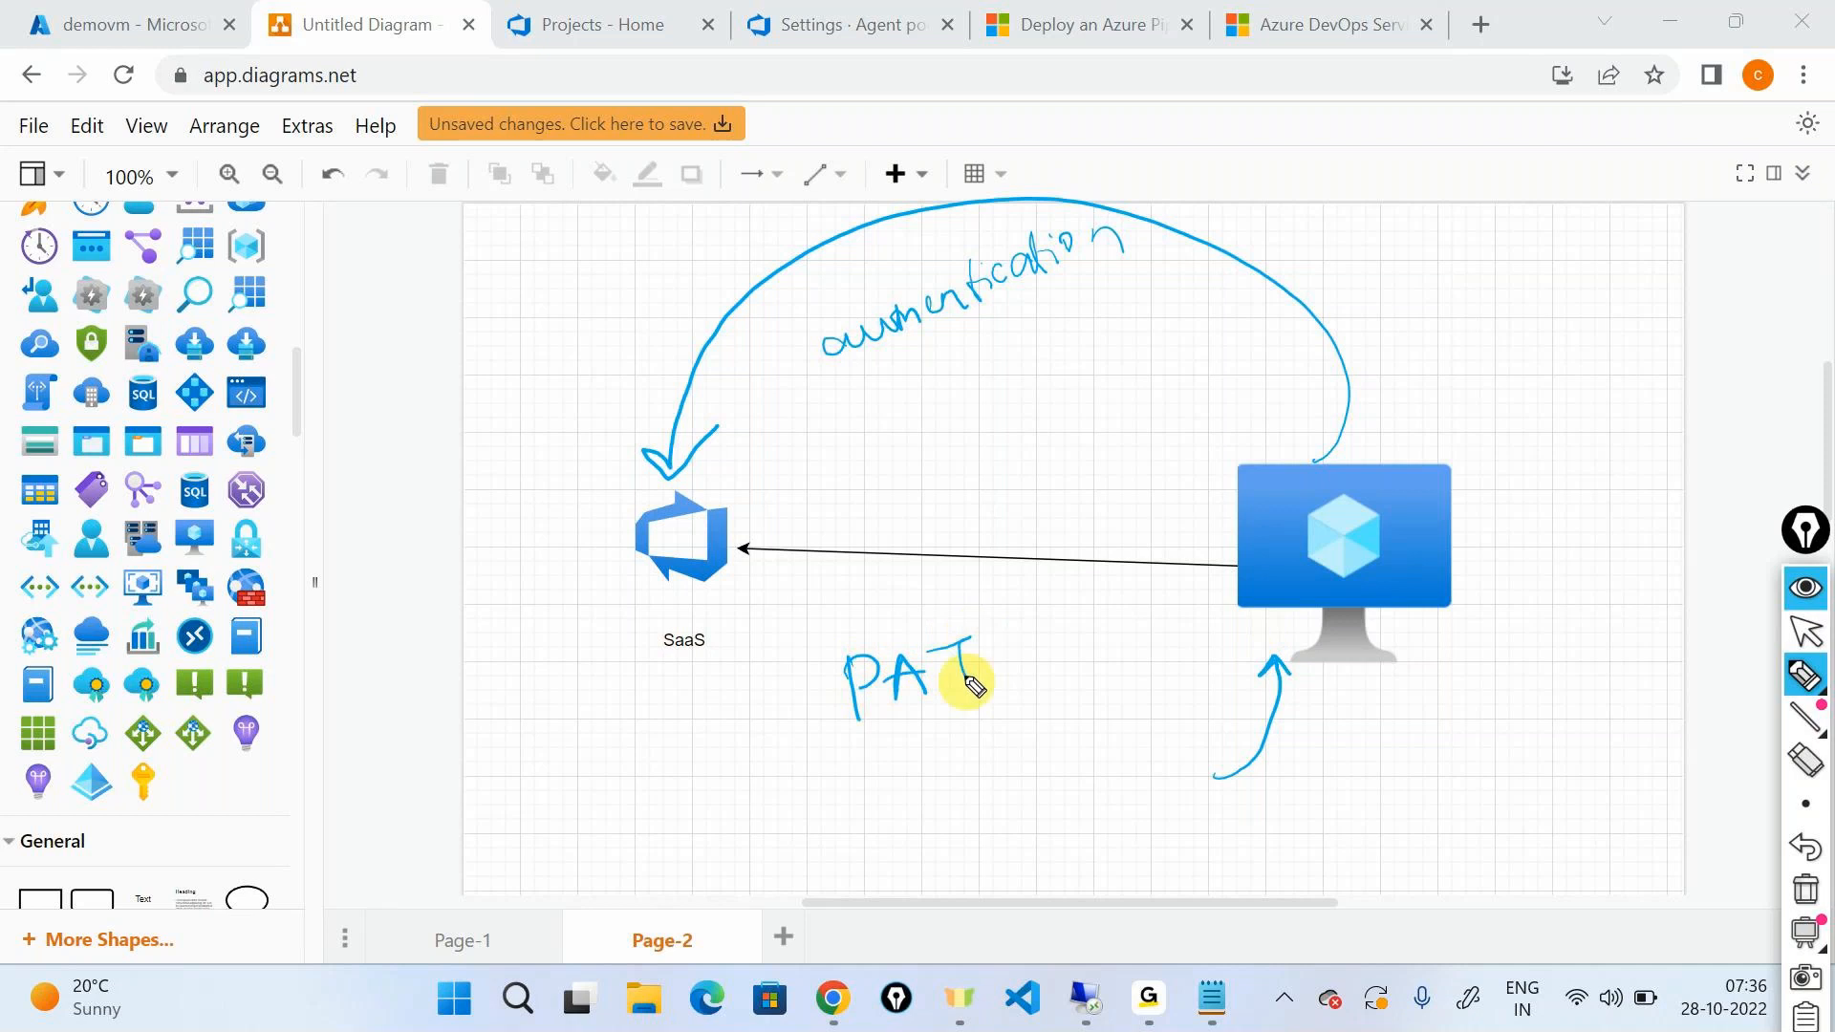
mouse_move(988, 602)
mouse_down()
mouse_move(971, 715)
mouse_move(944, 620)
mouse_up()
Step: Draw an arrow from the boxed PAT to a handwritten, underlined "Personal access token", then clear all pen annotations
mouse_move(870, 759)
mouse_down()
mouse_move(921, 812)
mouse_move(961, 802)
mouse_up()
mouse_move(1018, 779)
mouse_down()
mouse_move(1042, 829)
mouse_move(1047, 798)
mouse_move(1075, 784)
mouse_move(1212, 755)
mouse_up()
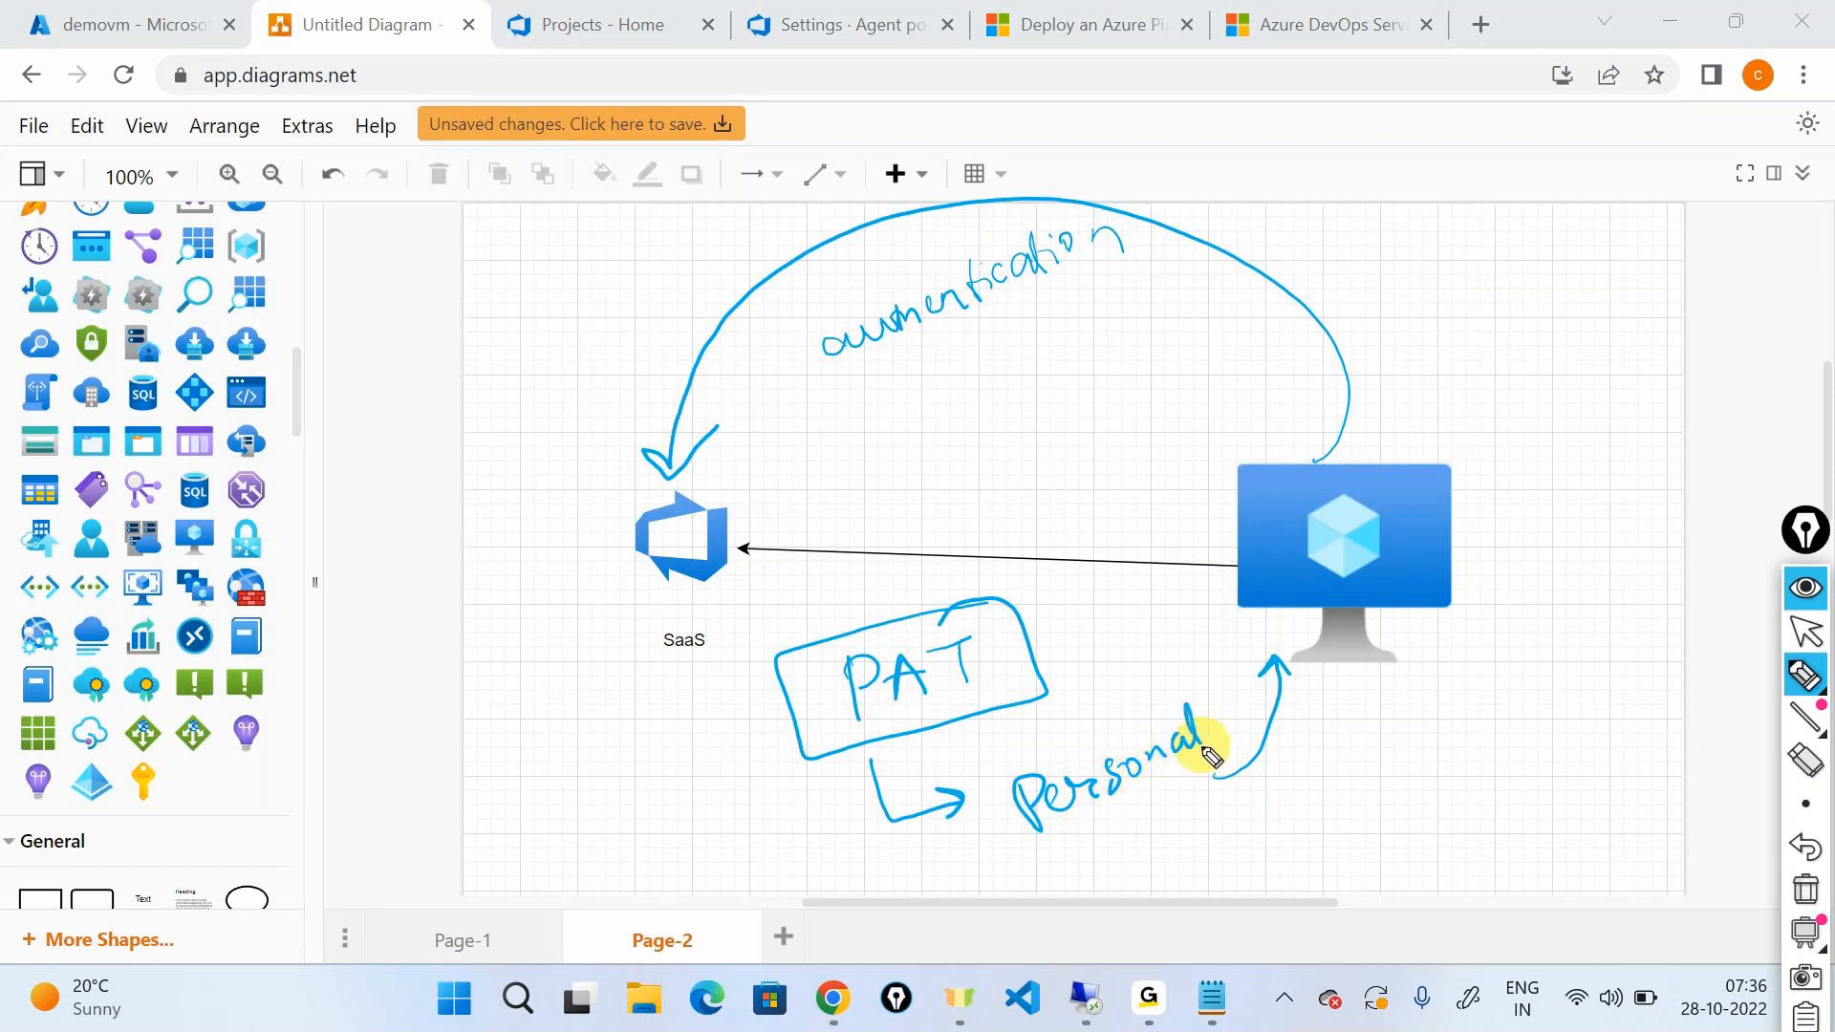
mouse_move(1188, 831)
mouse_down()
mouse_move(1363, 726)
mouse_move(1414, 736)
mouse_up()
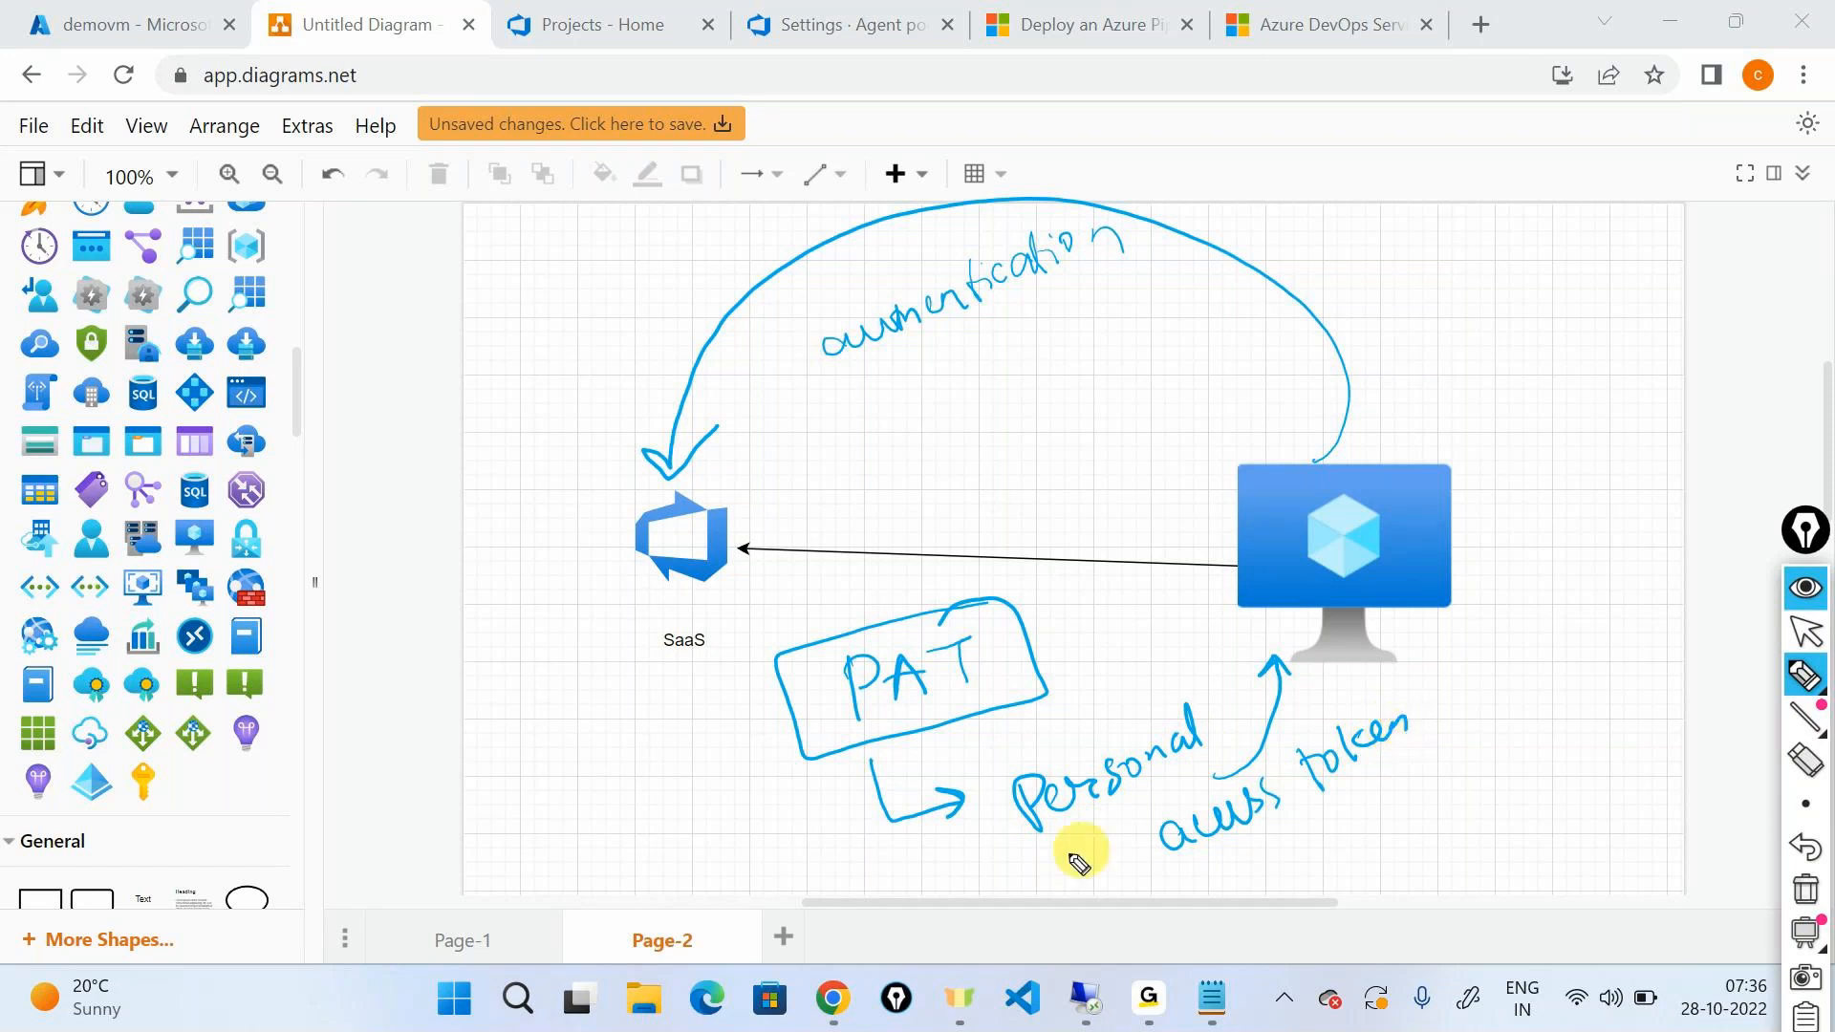
drag(1037, 852, 1139, 815)
drag(1202, 859, 1427, 758)
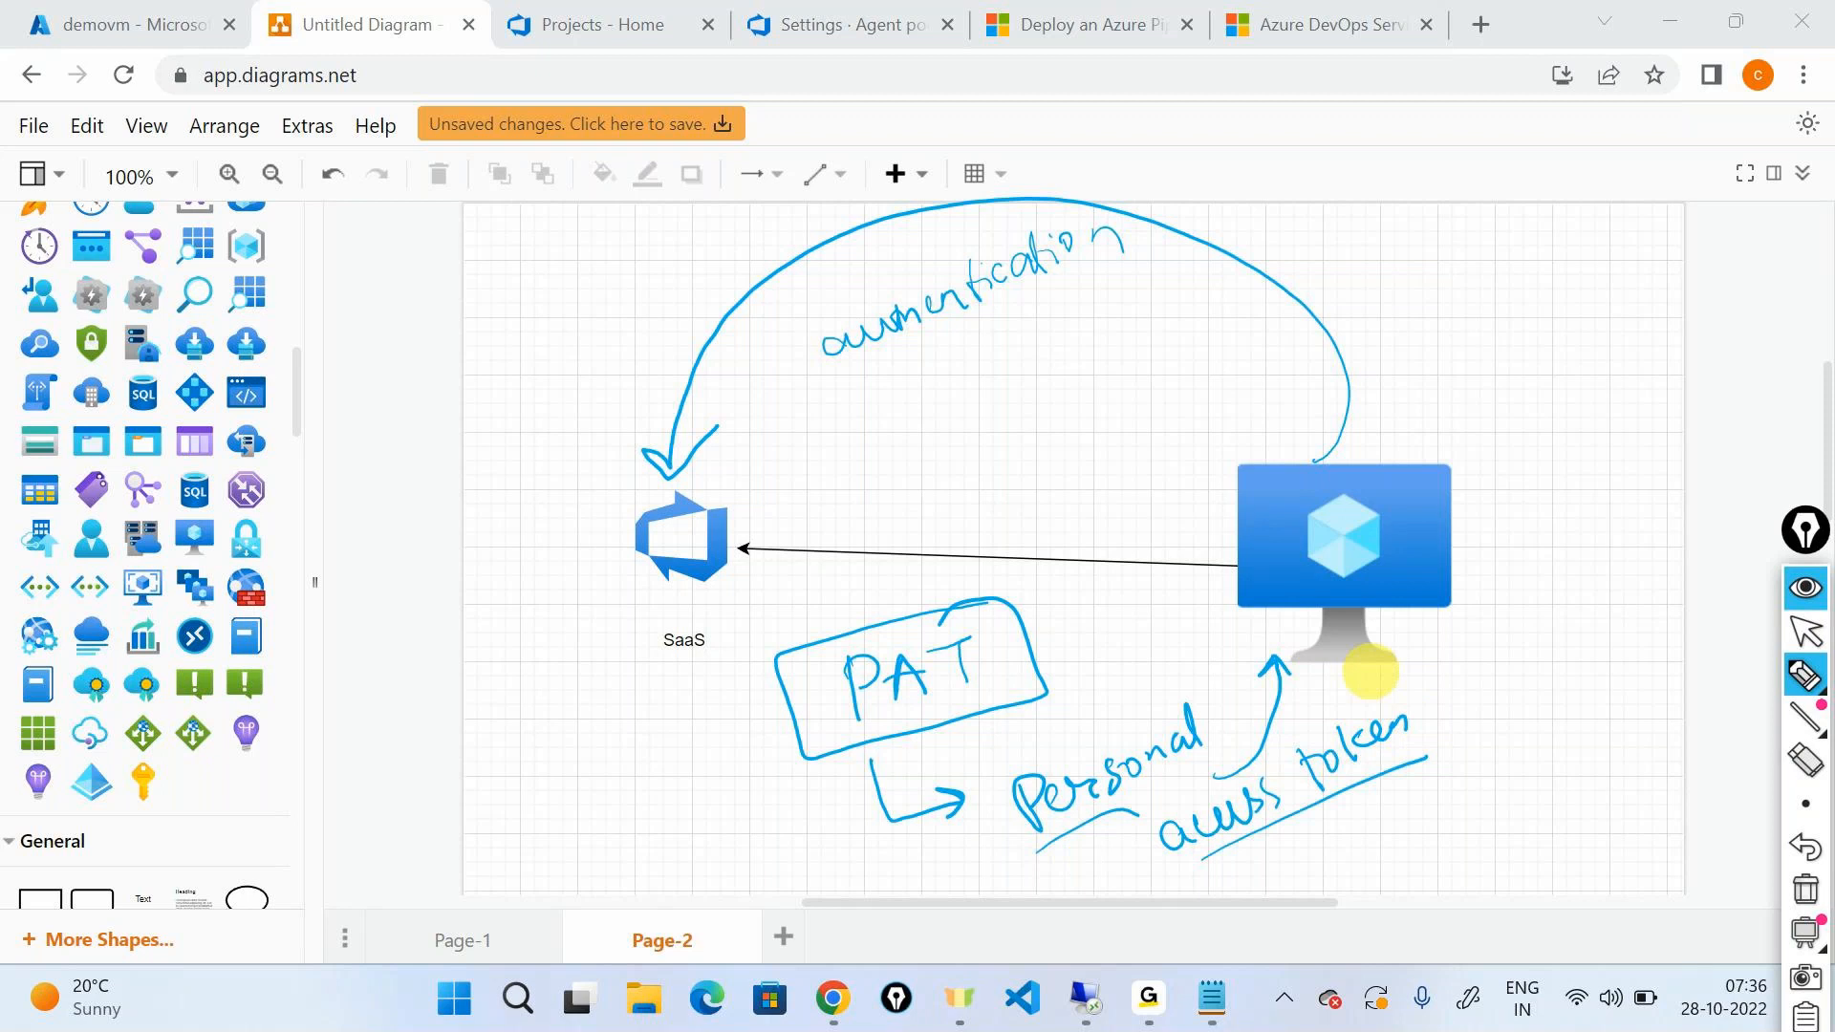
click(1806, 890)
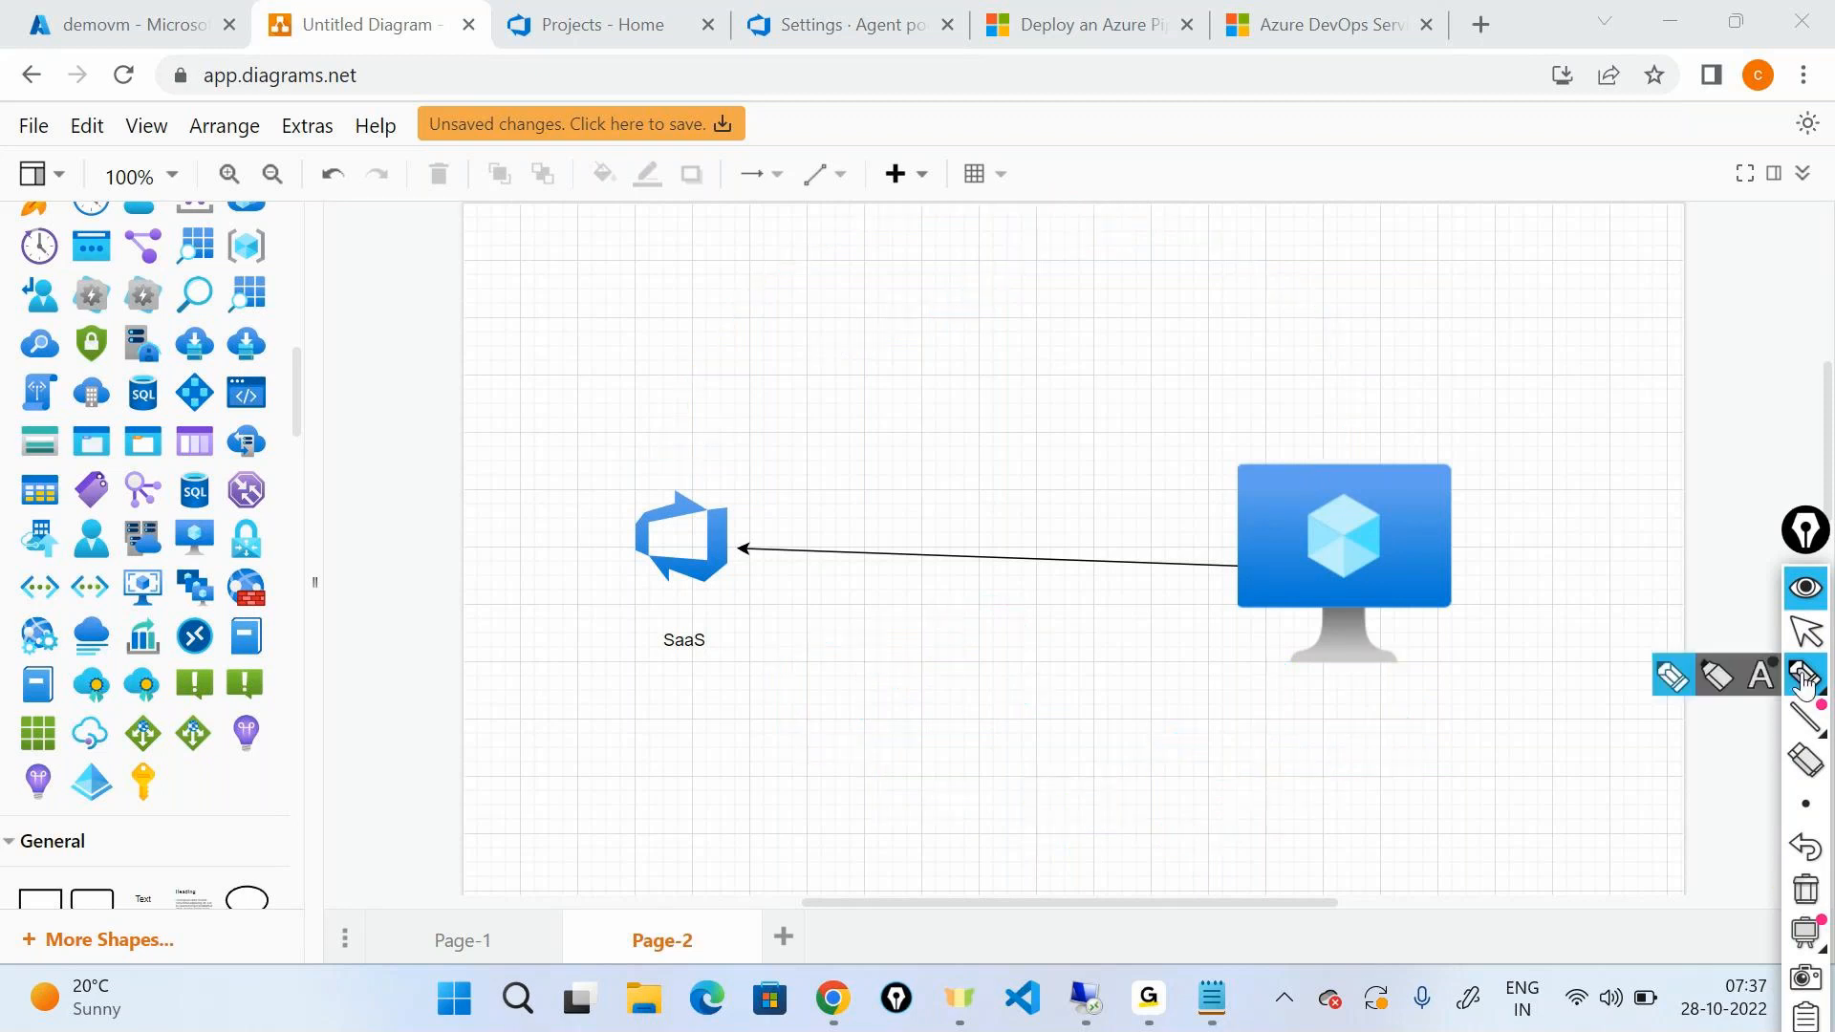
Step: Return to the remote VM's PowerShell session and accept the default PAT authentication type in the agent configuration
click(1085, 999)
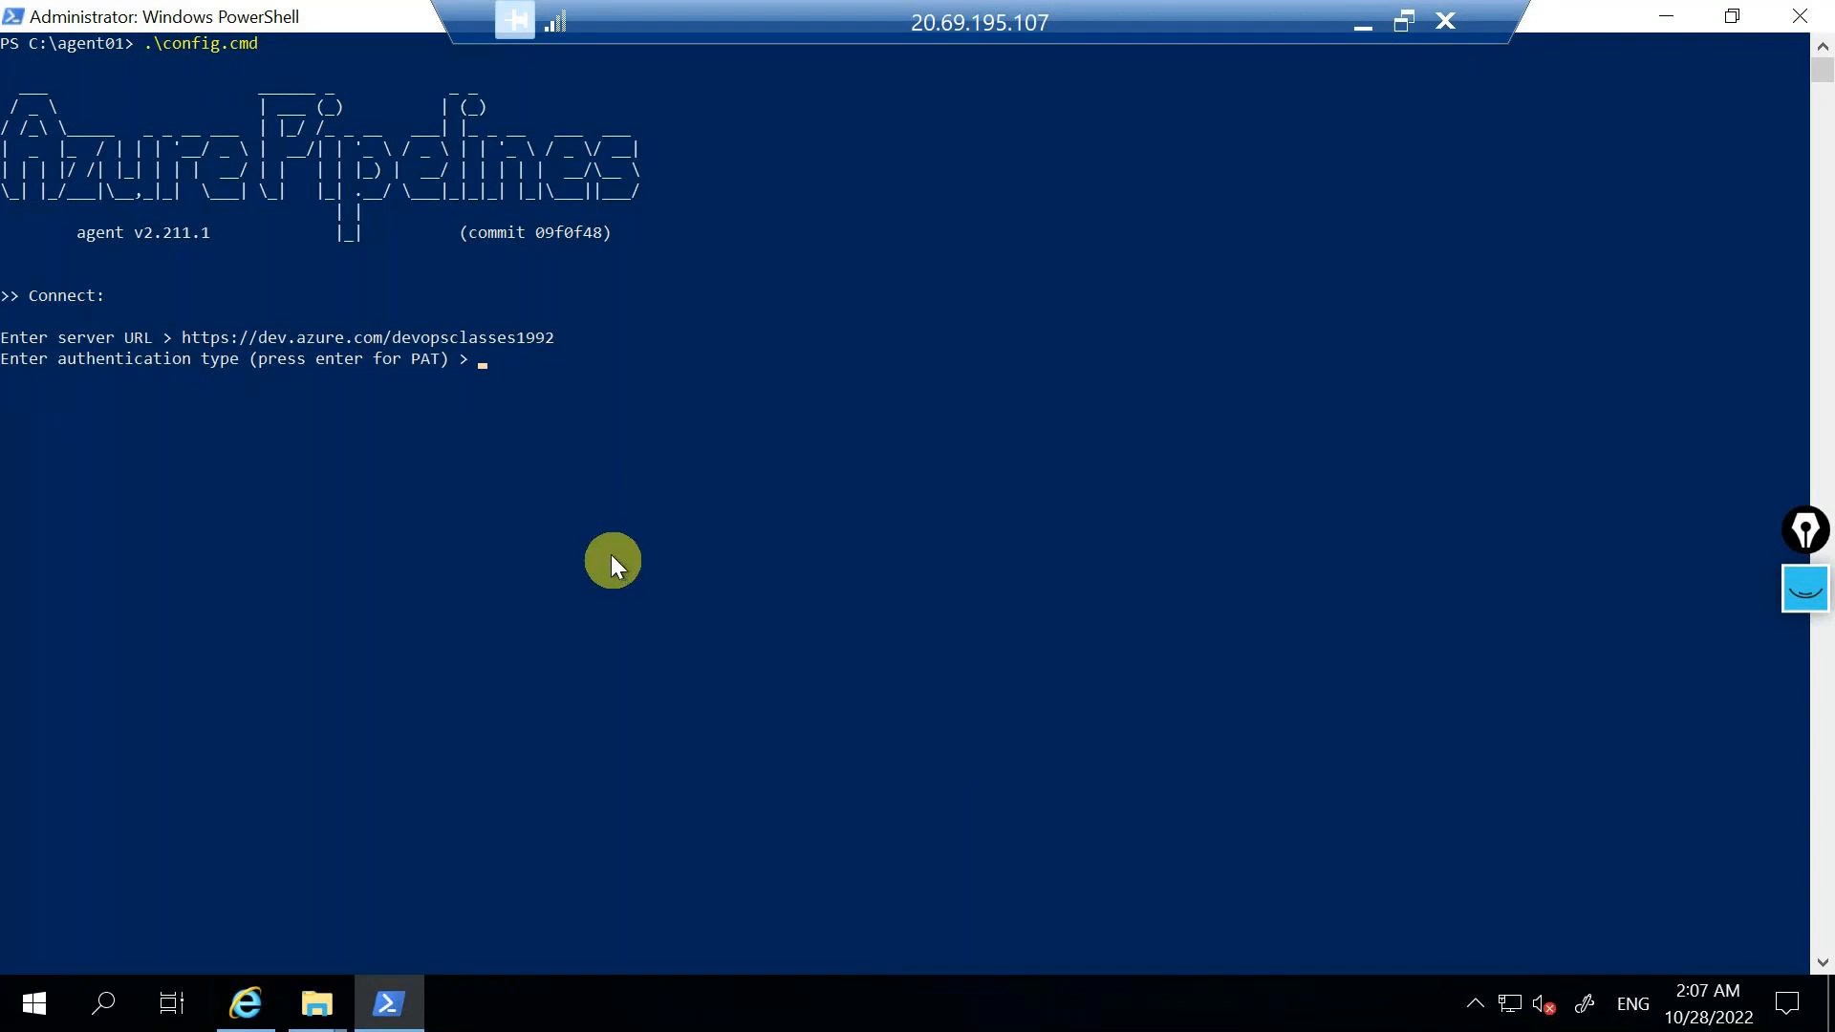
click(481, 363)
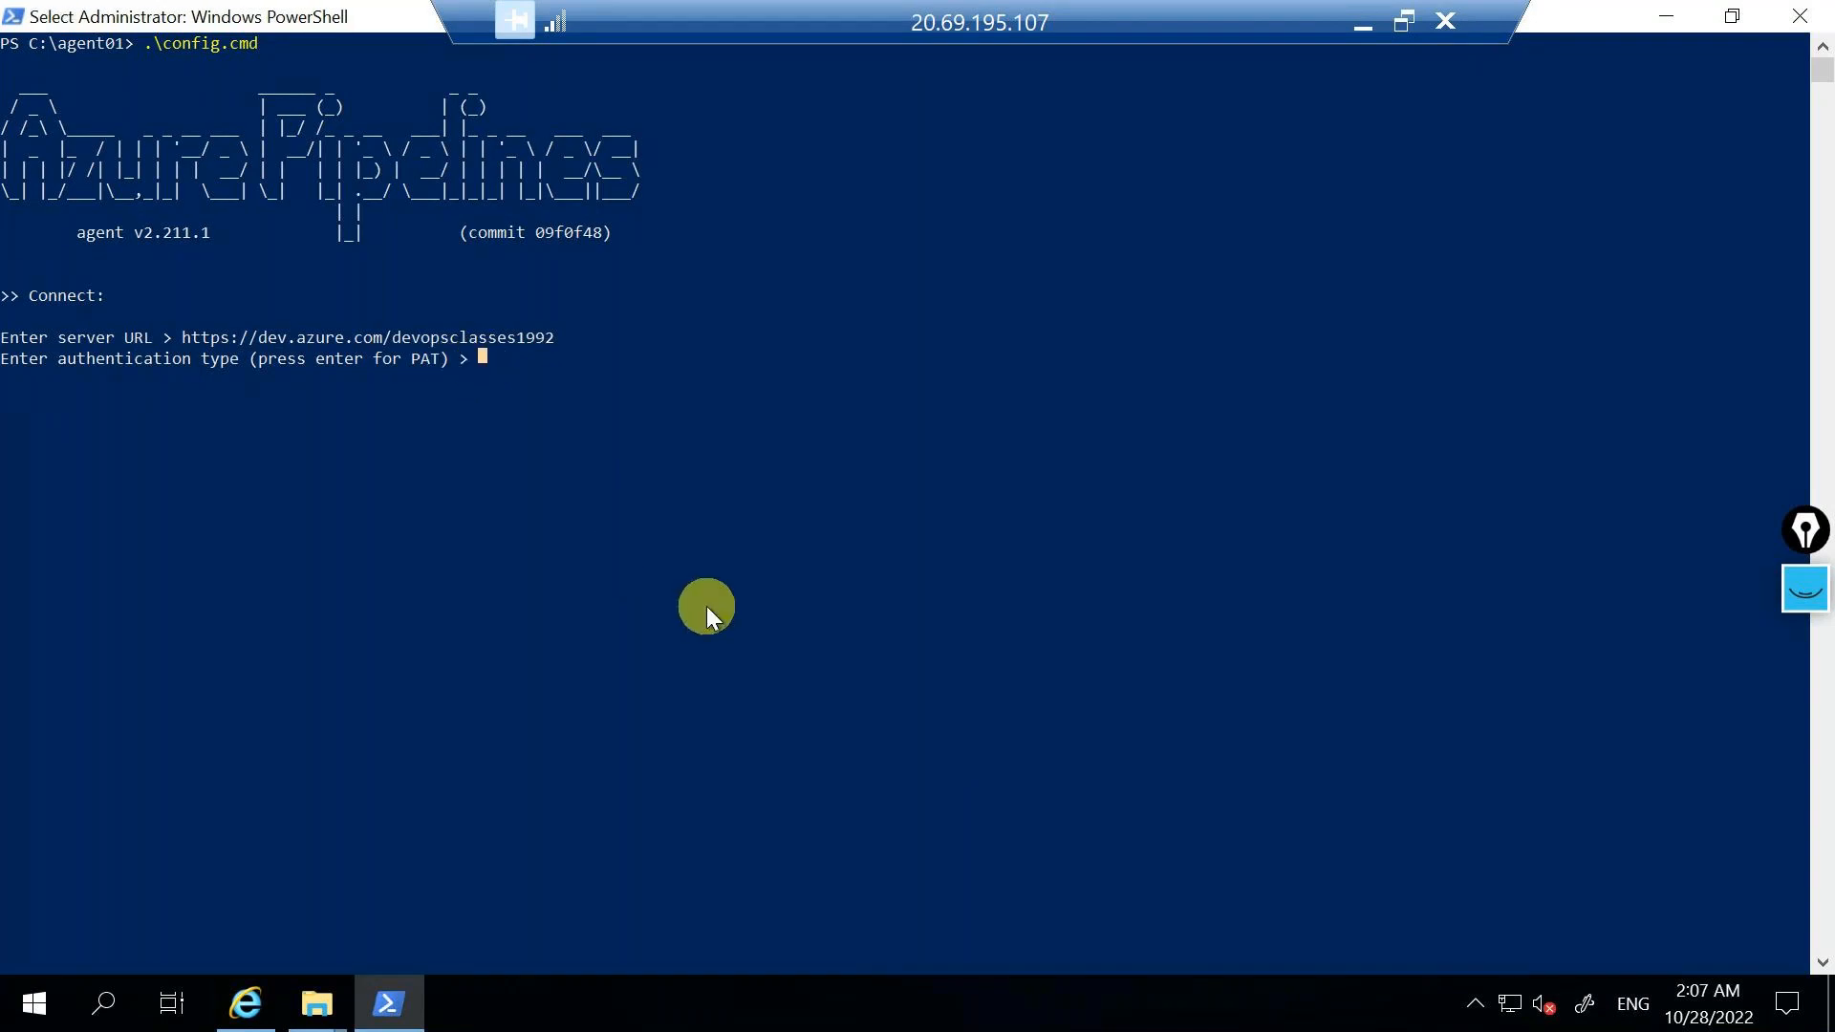
key(Return)
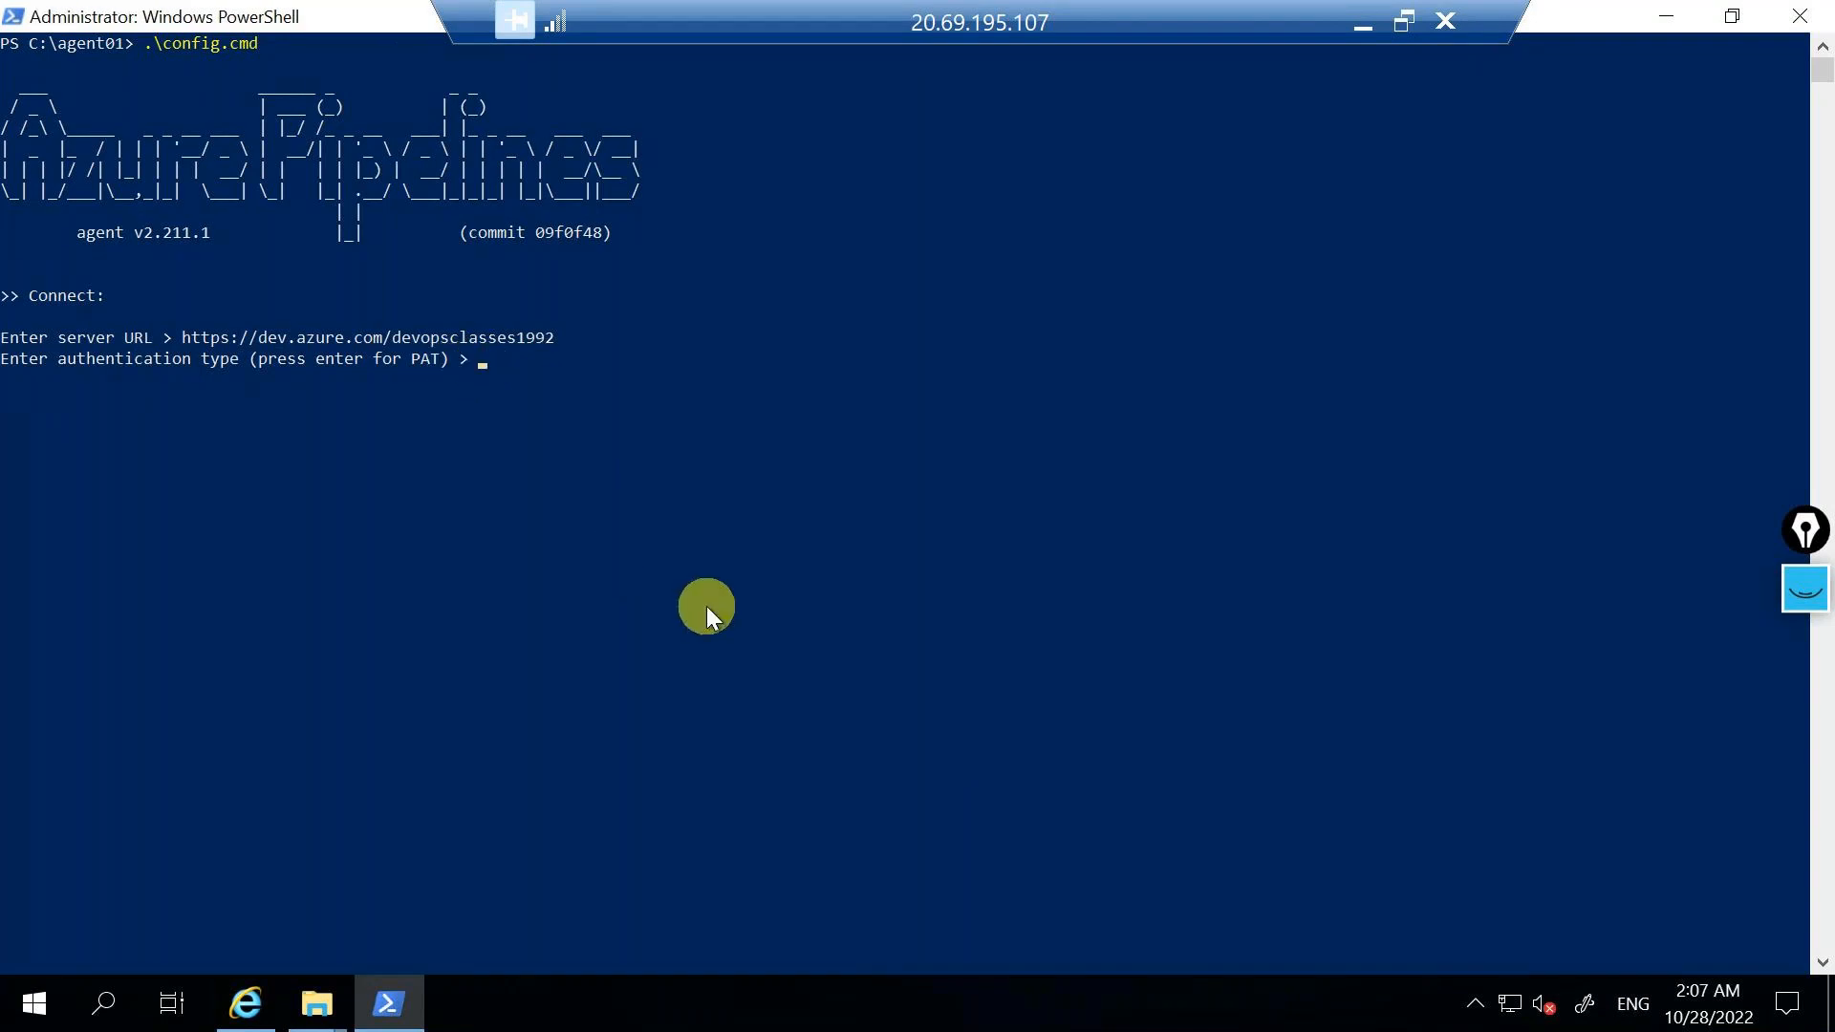
key(Return)
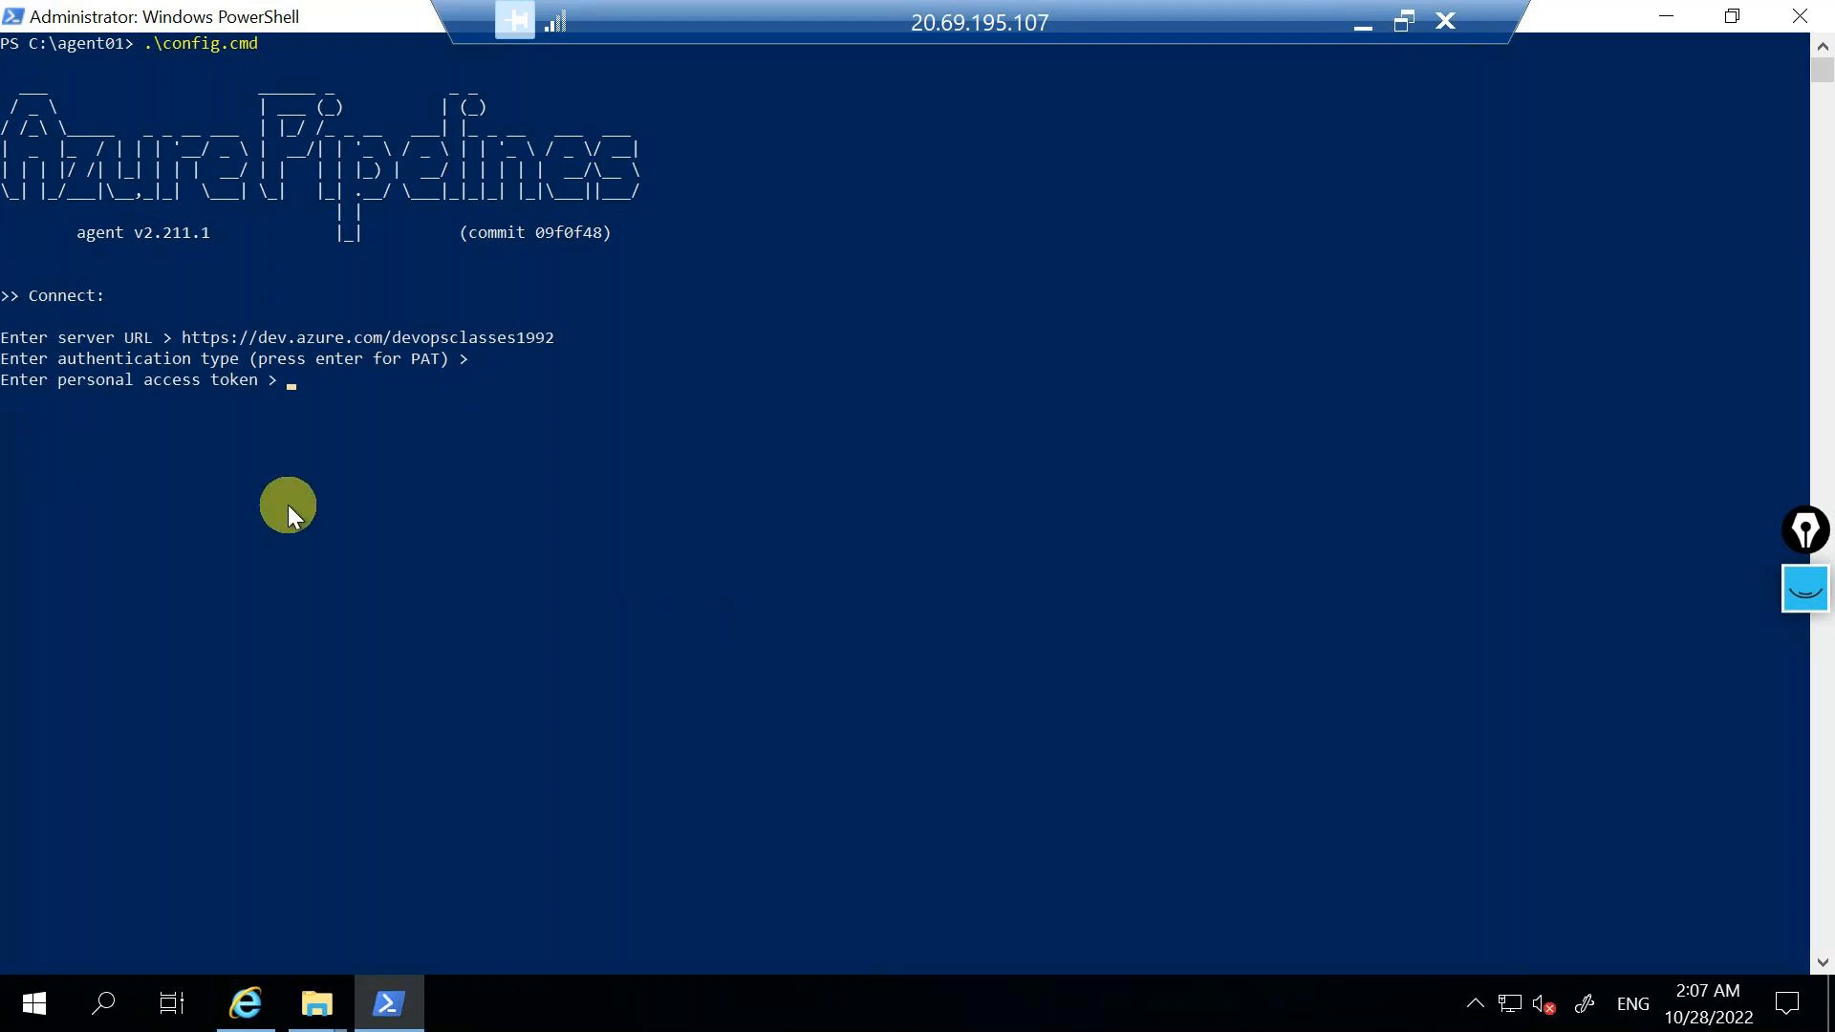
Step: Switch to the browser and review the "Authenticate with a personal access token (PAT)" section of the Self-hosted Windows agents article
click(1361, 25)
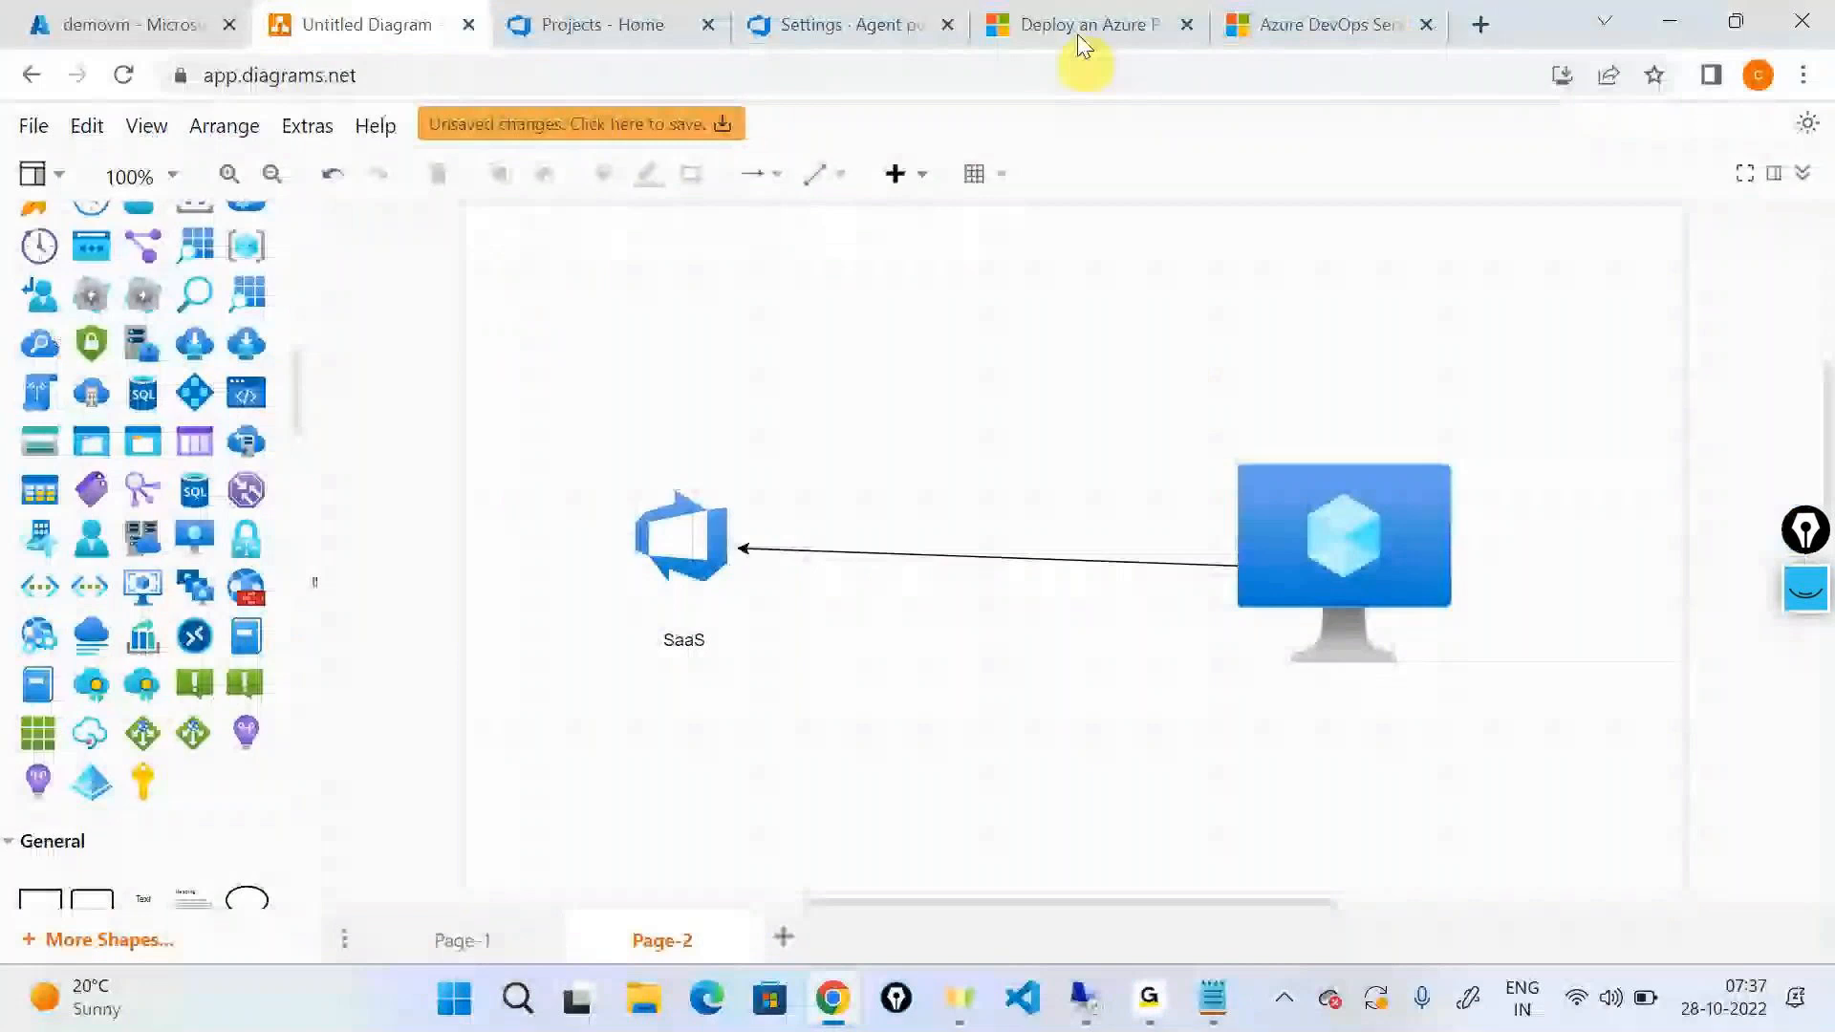
click(1324, 21)
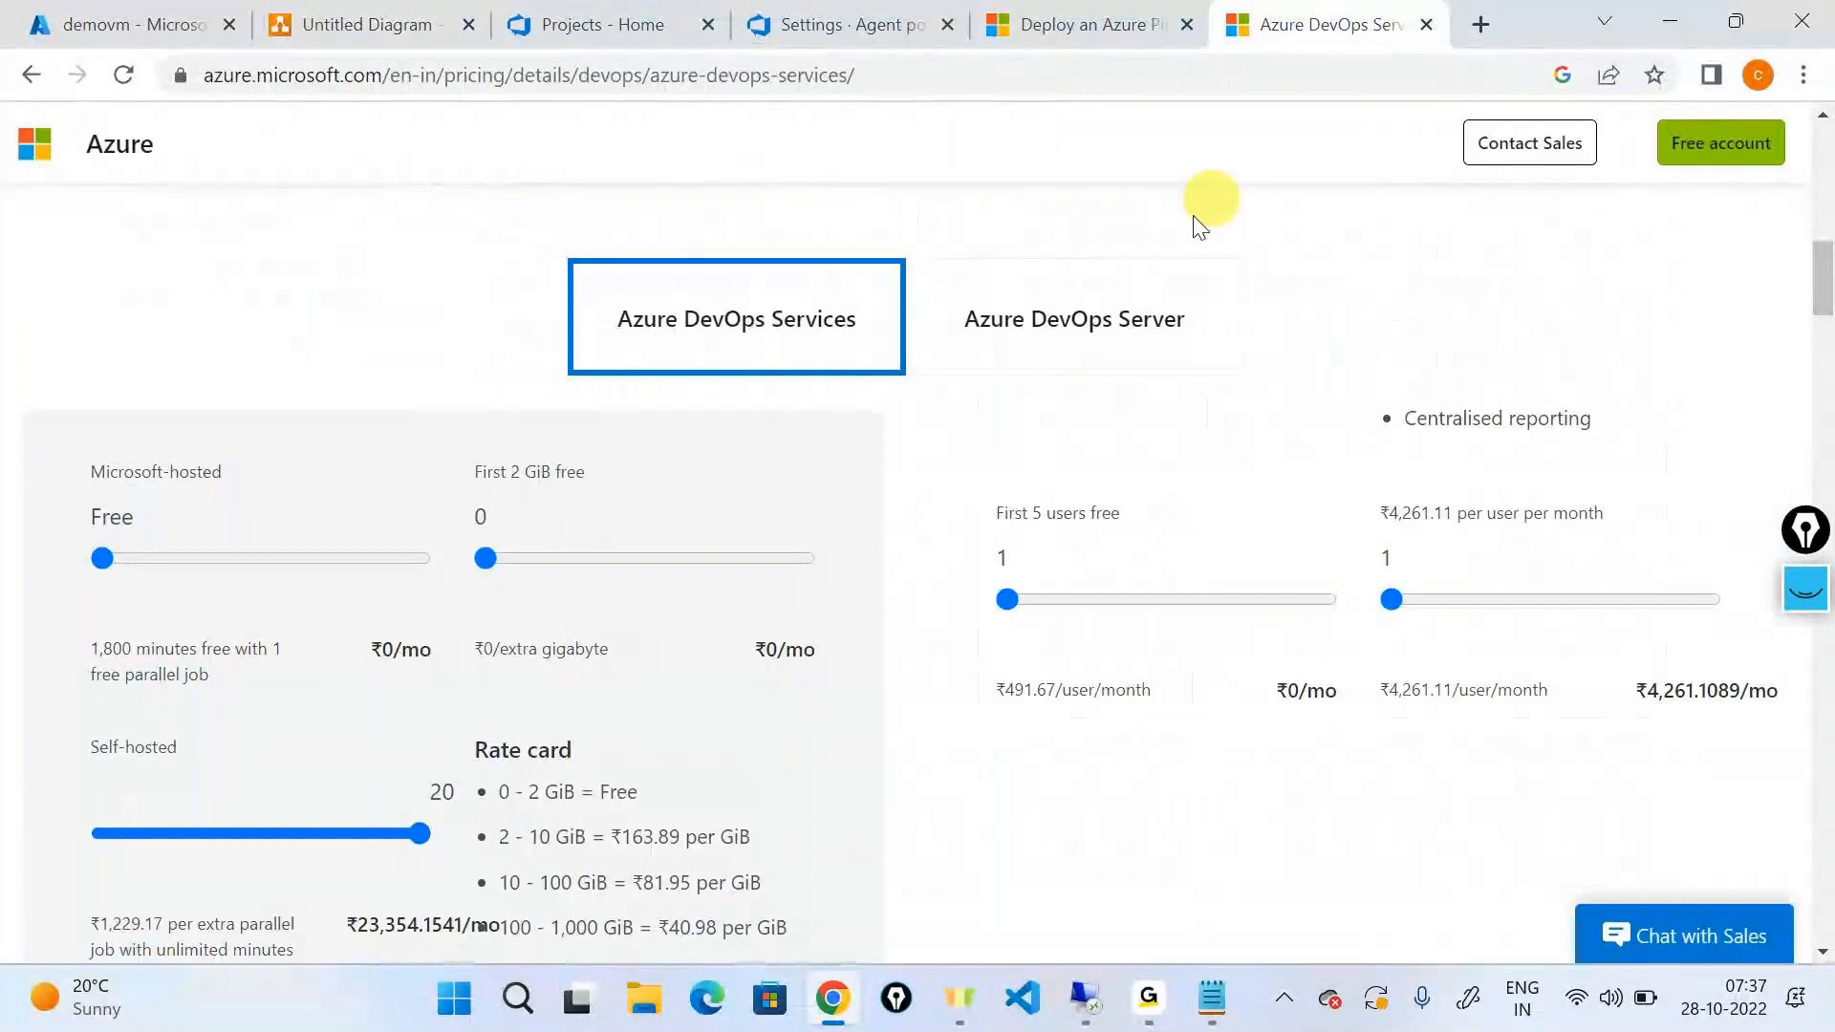
click(1142, 20)
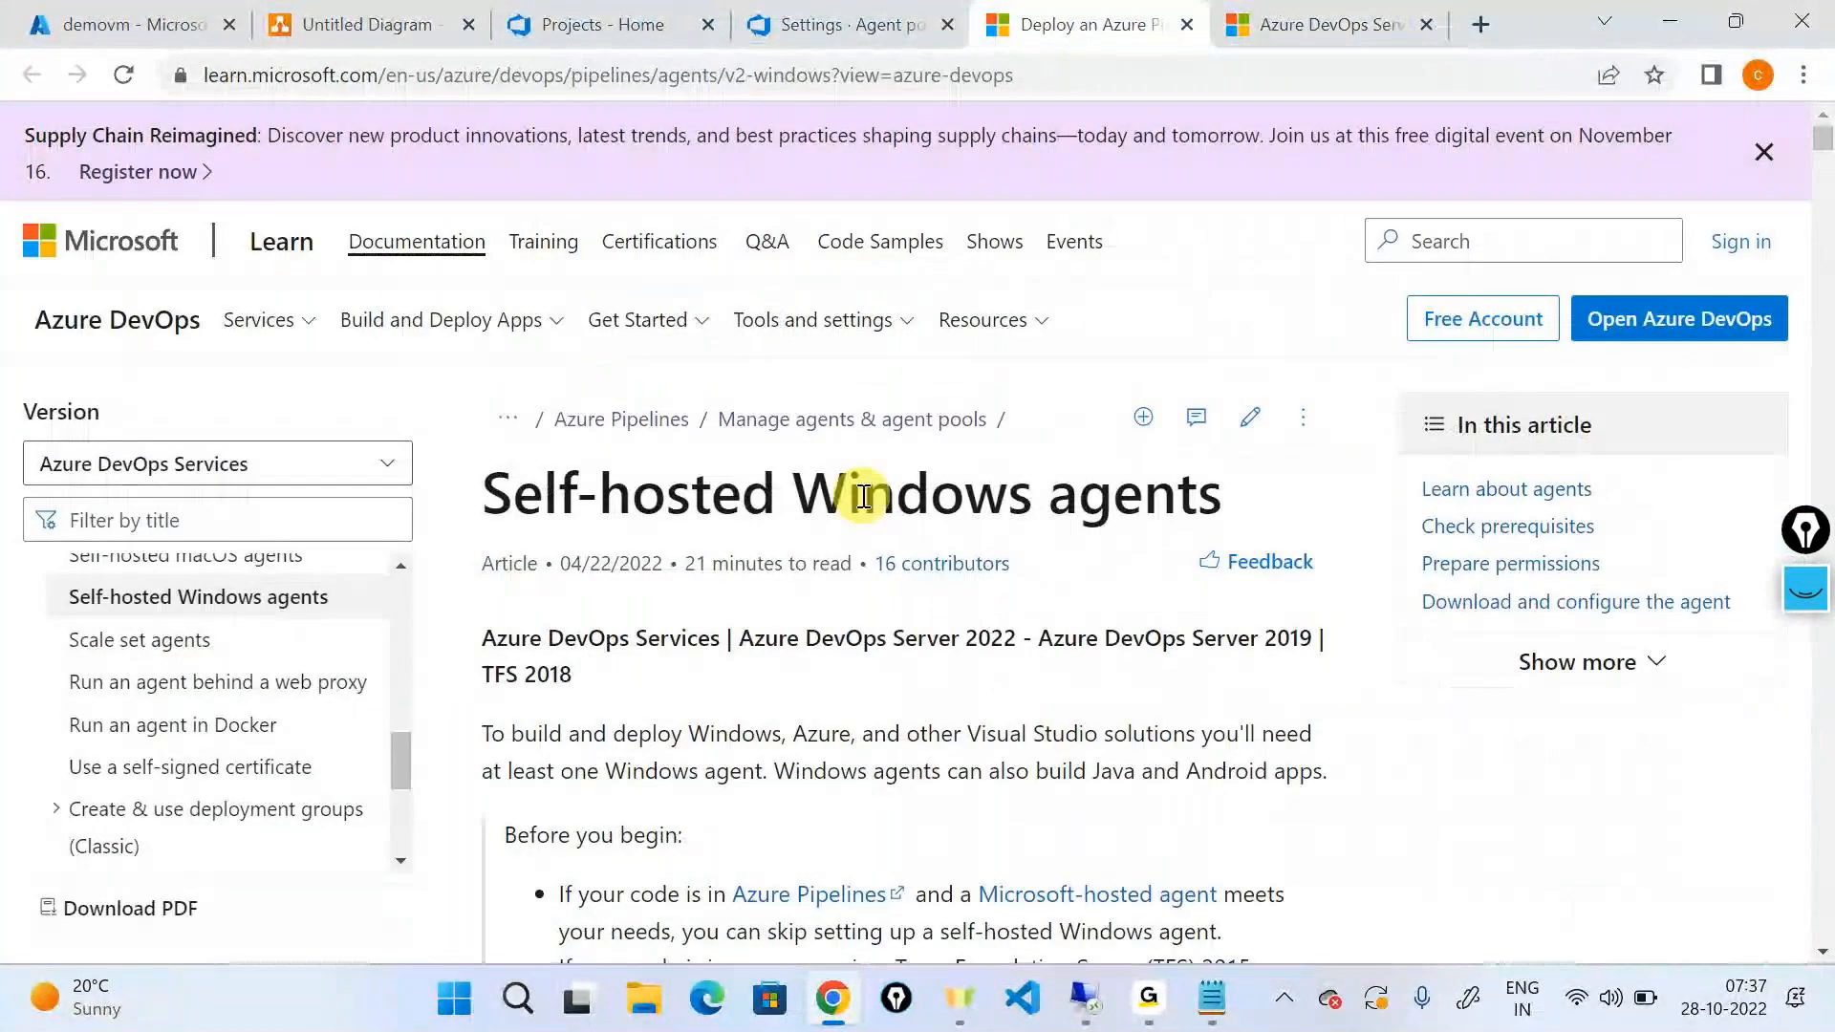
scroll(863, 496, down, 10)
scroll(867, 520, down, 12)
drag(483, 205, 1223, 206)
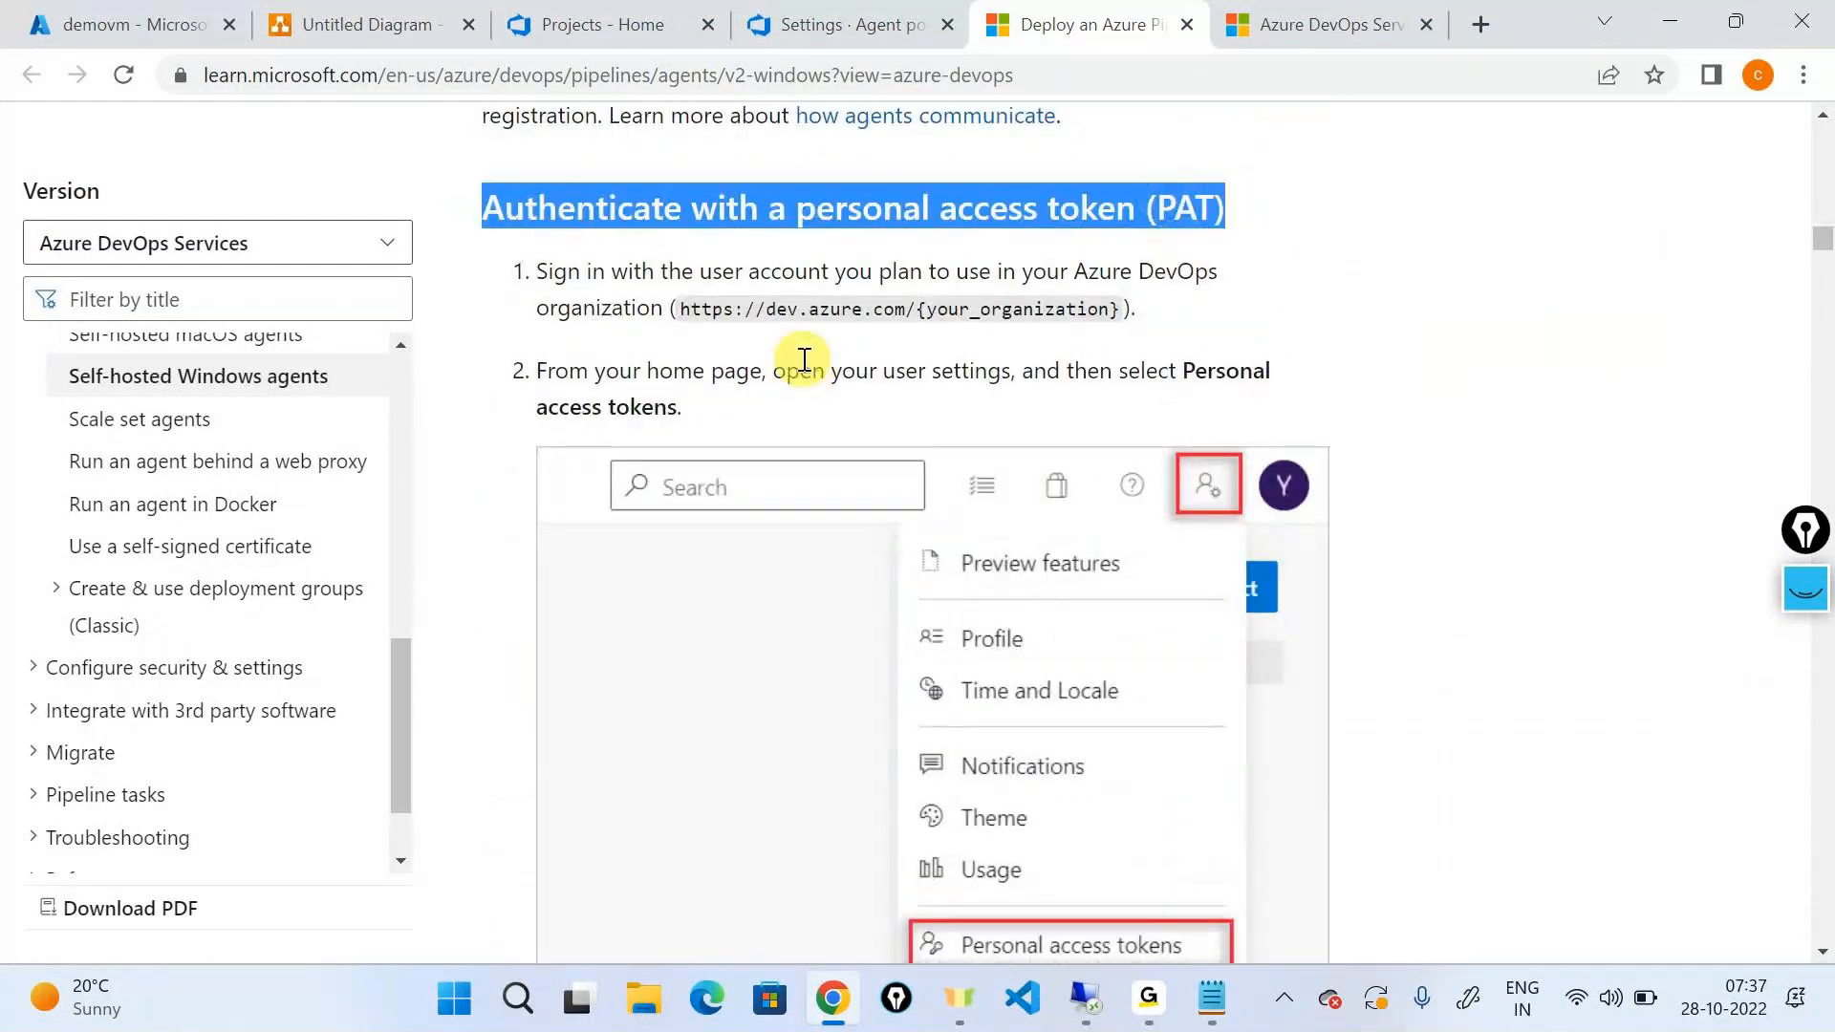
scroll(805, 359, down, 3)
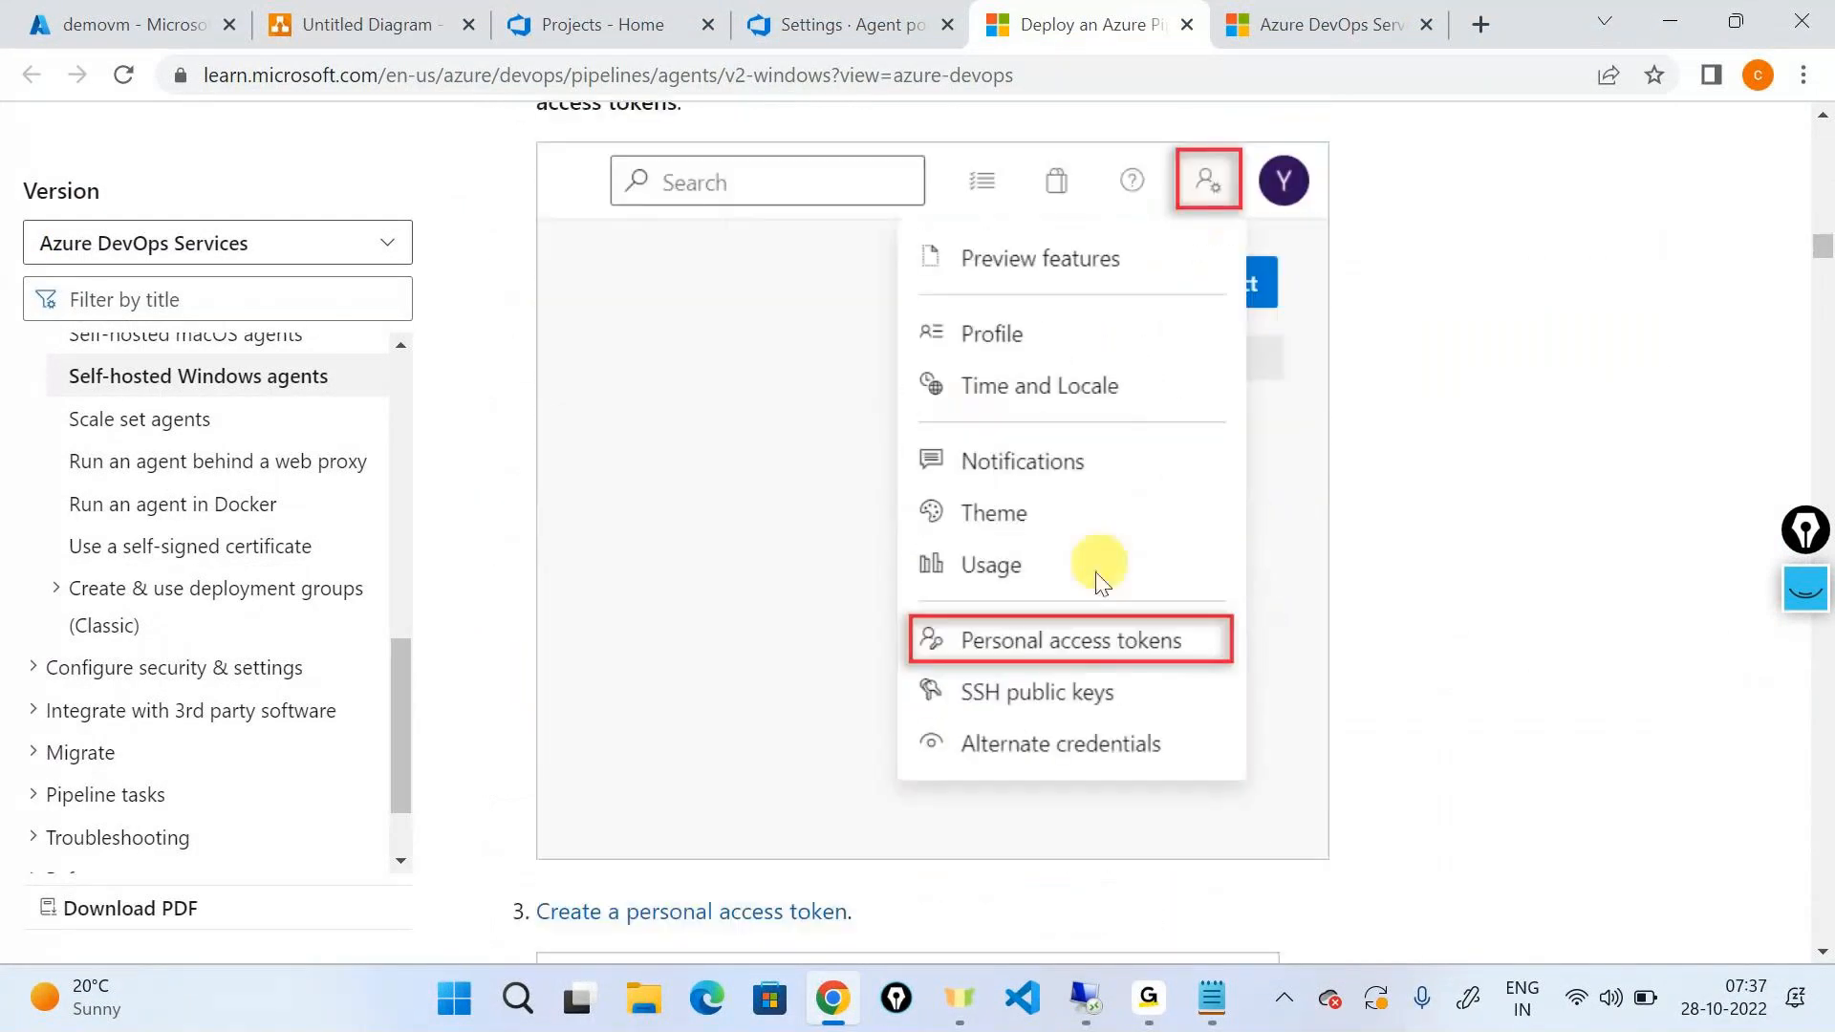
Step: Open the Personal access tokens page in the user settings of the devopsclasses1992 organization
click(626, 14)
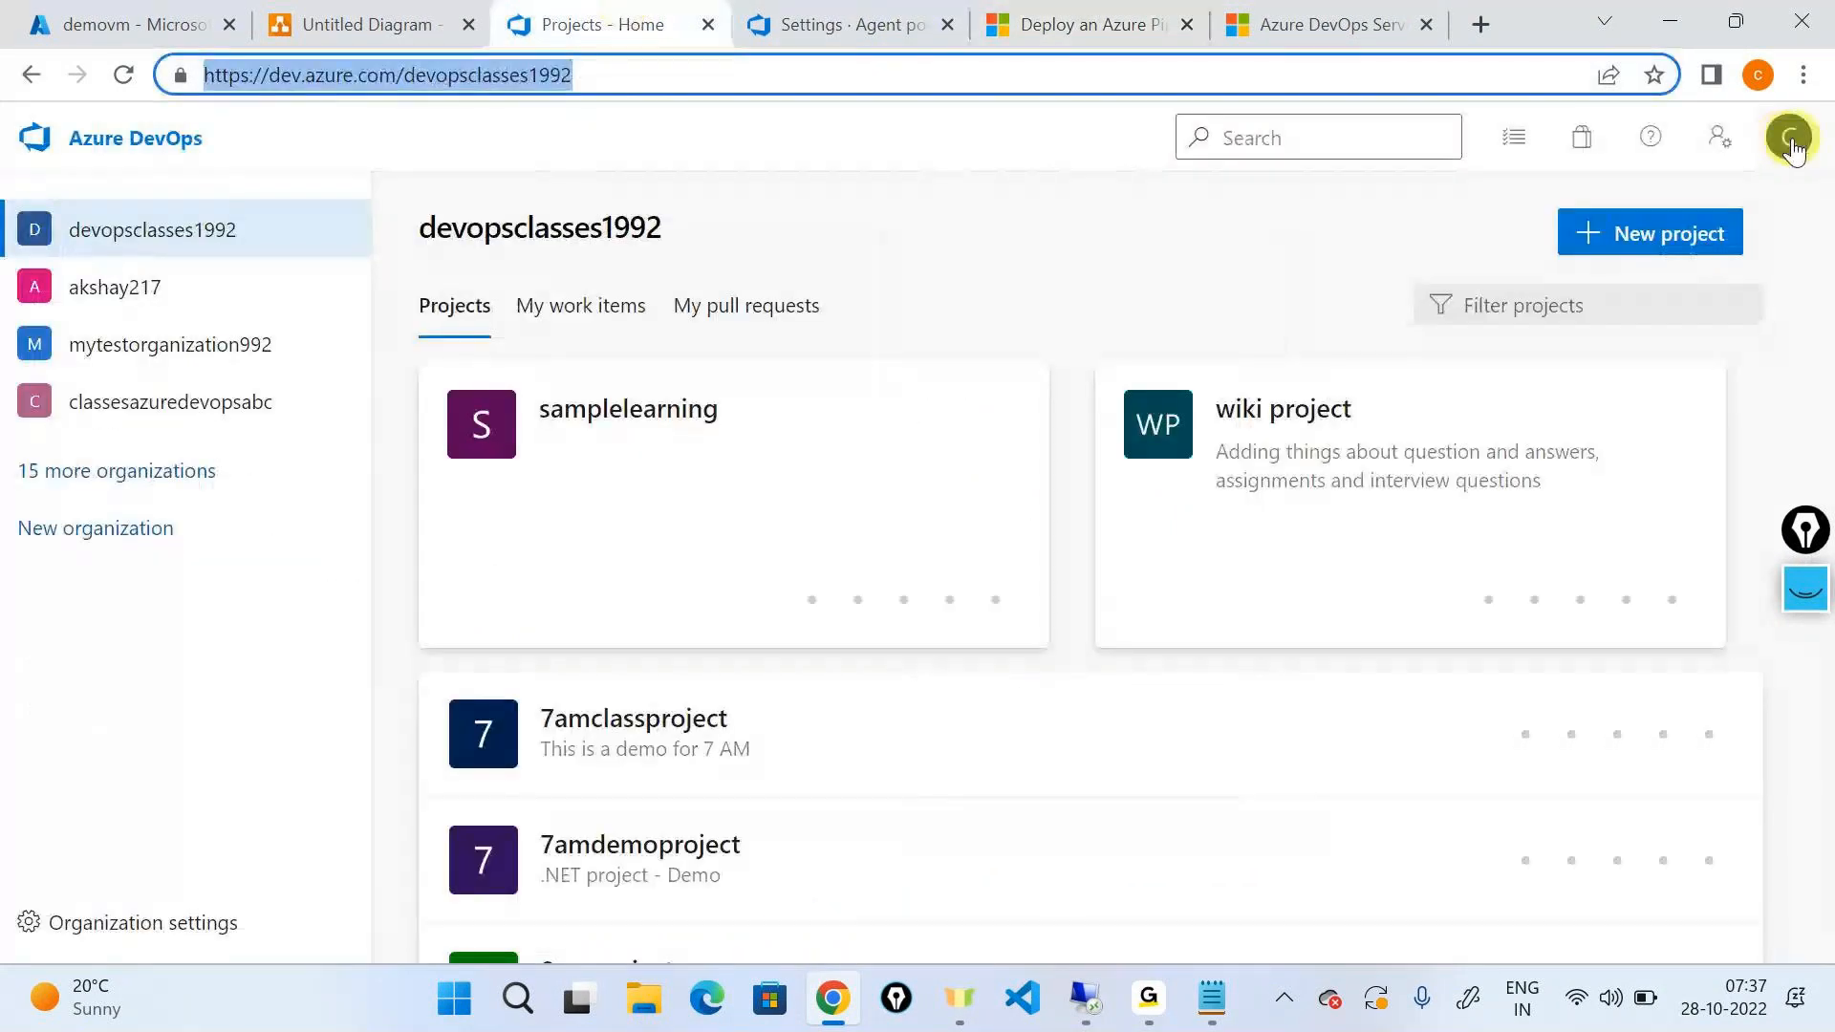
click(1791, 143)
click(1791, 143)
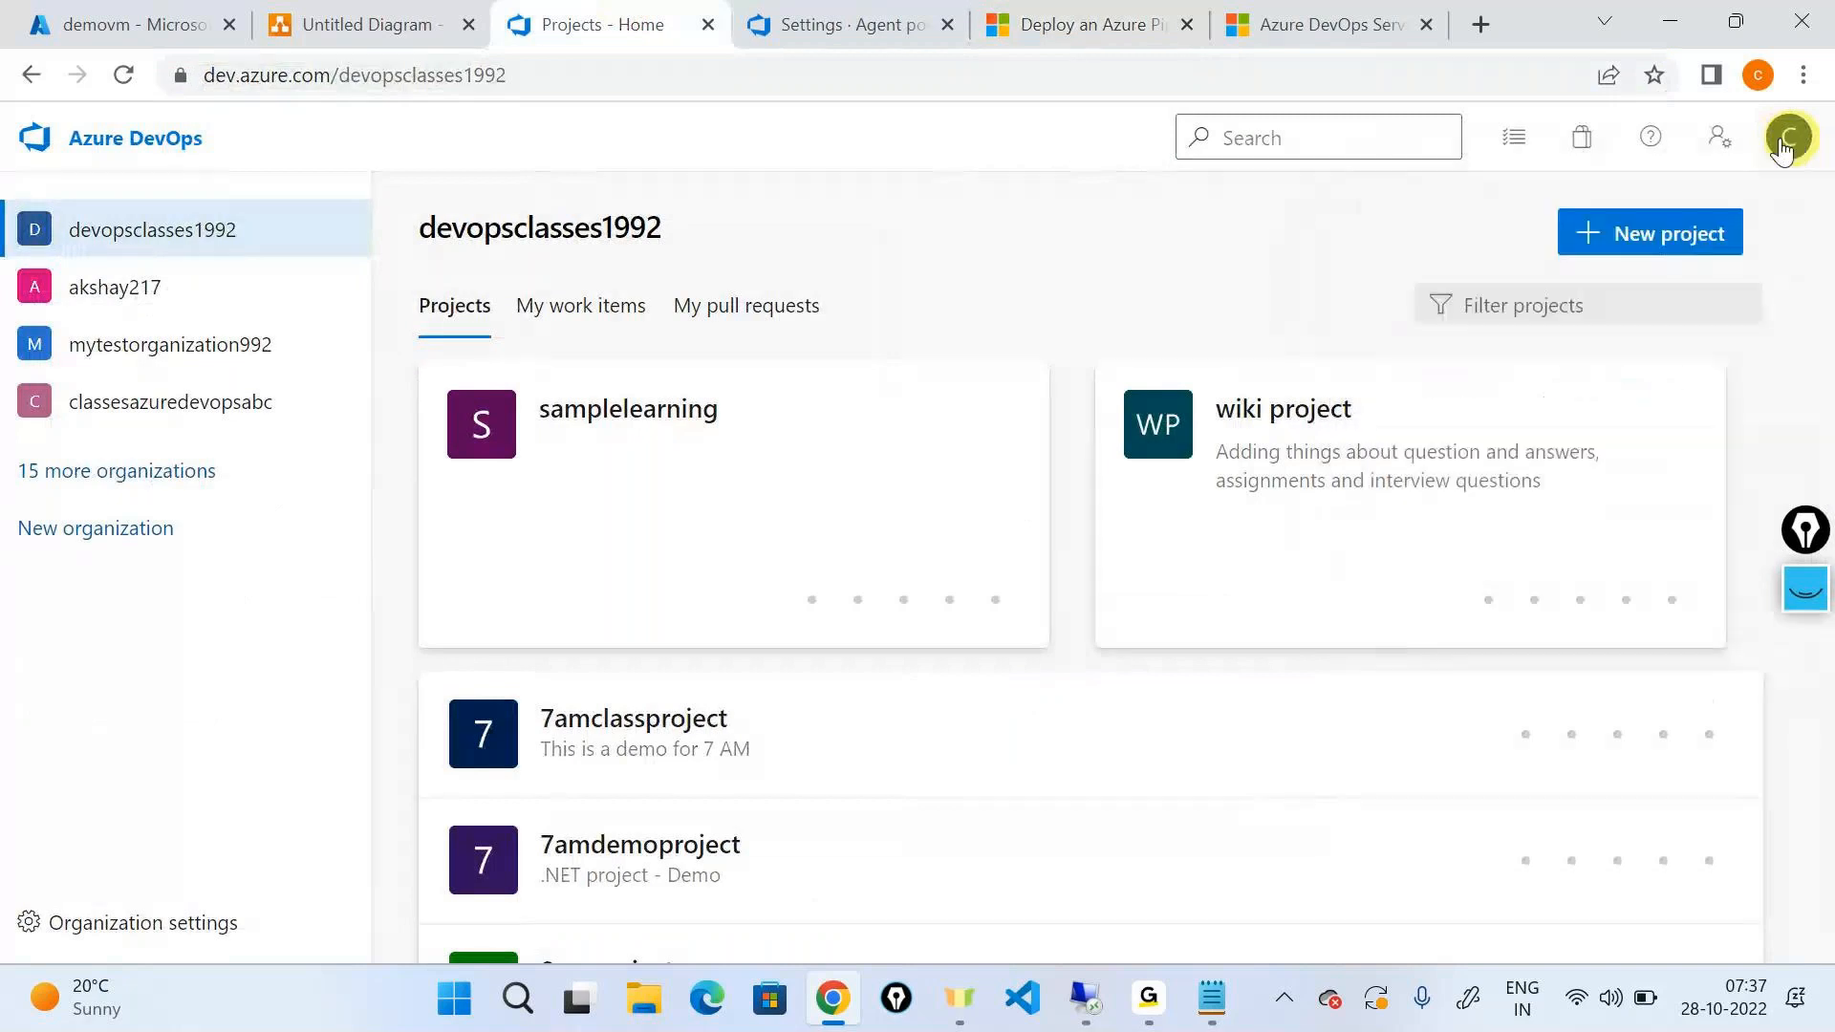
click(1716, 151)
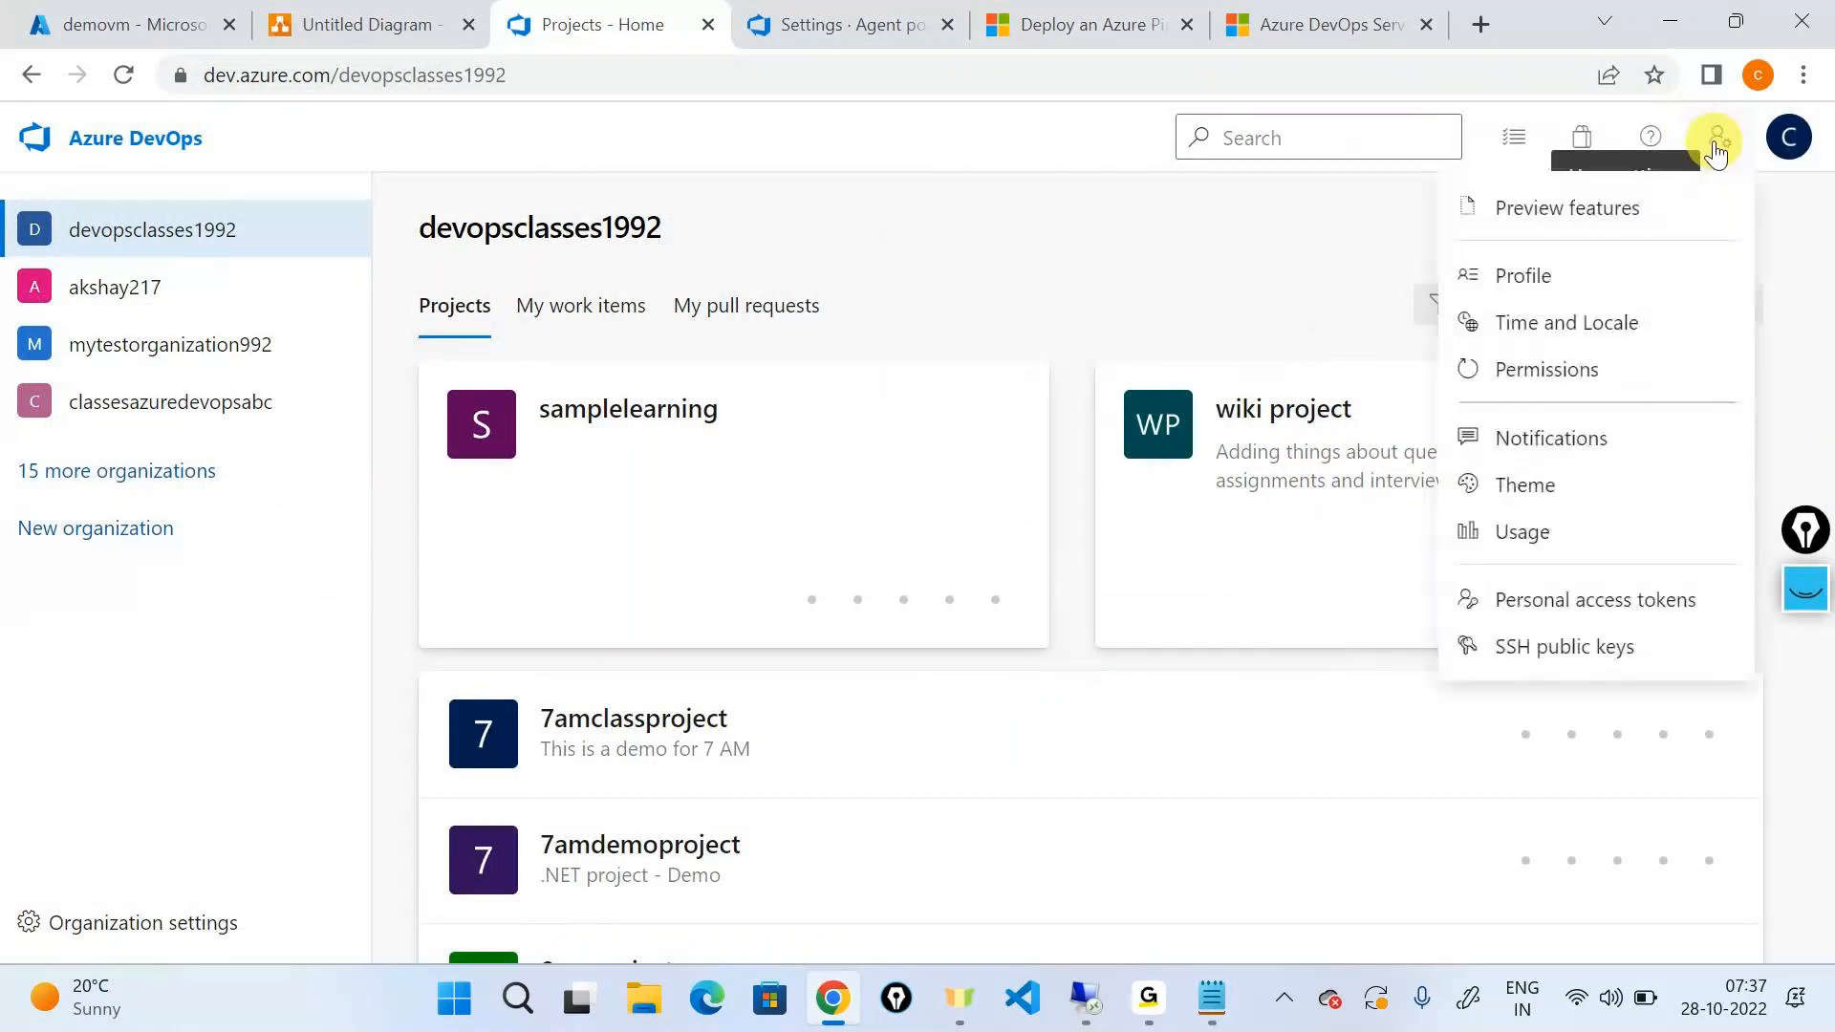
click(1596, 599)
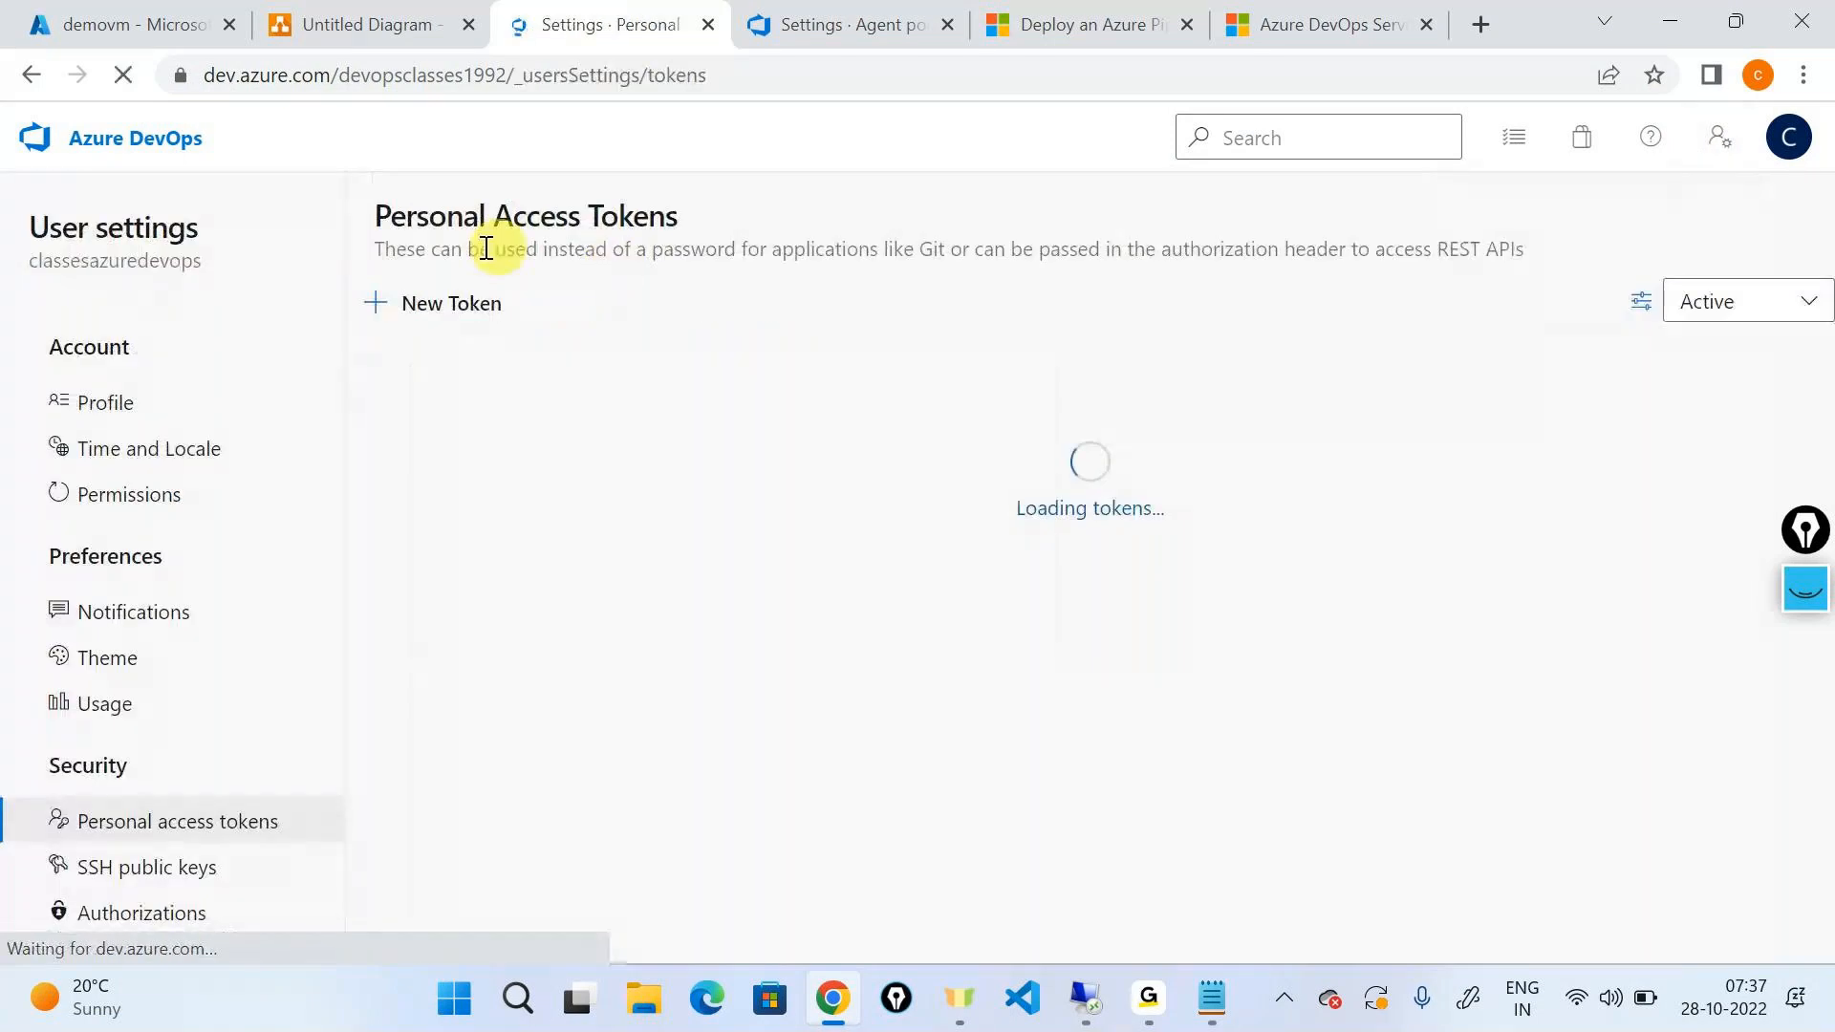
Step: Create a new personal access token named sampleproject with Full access scope
click(445, 328)
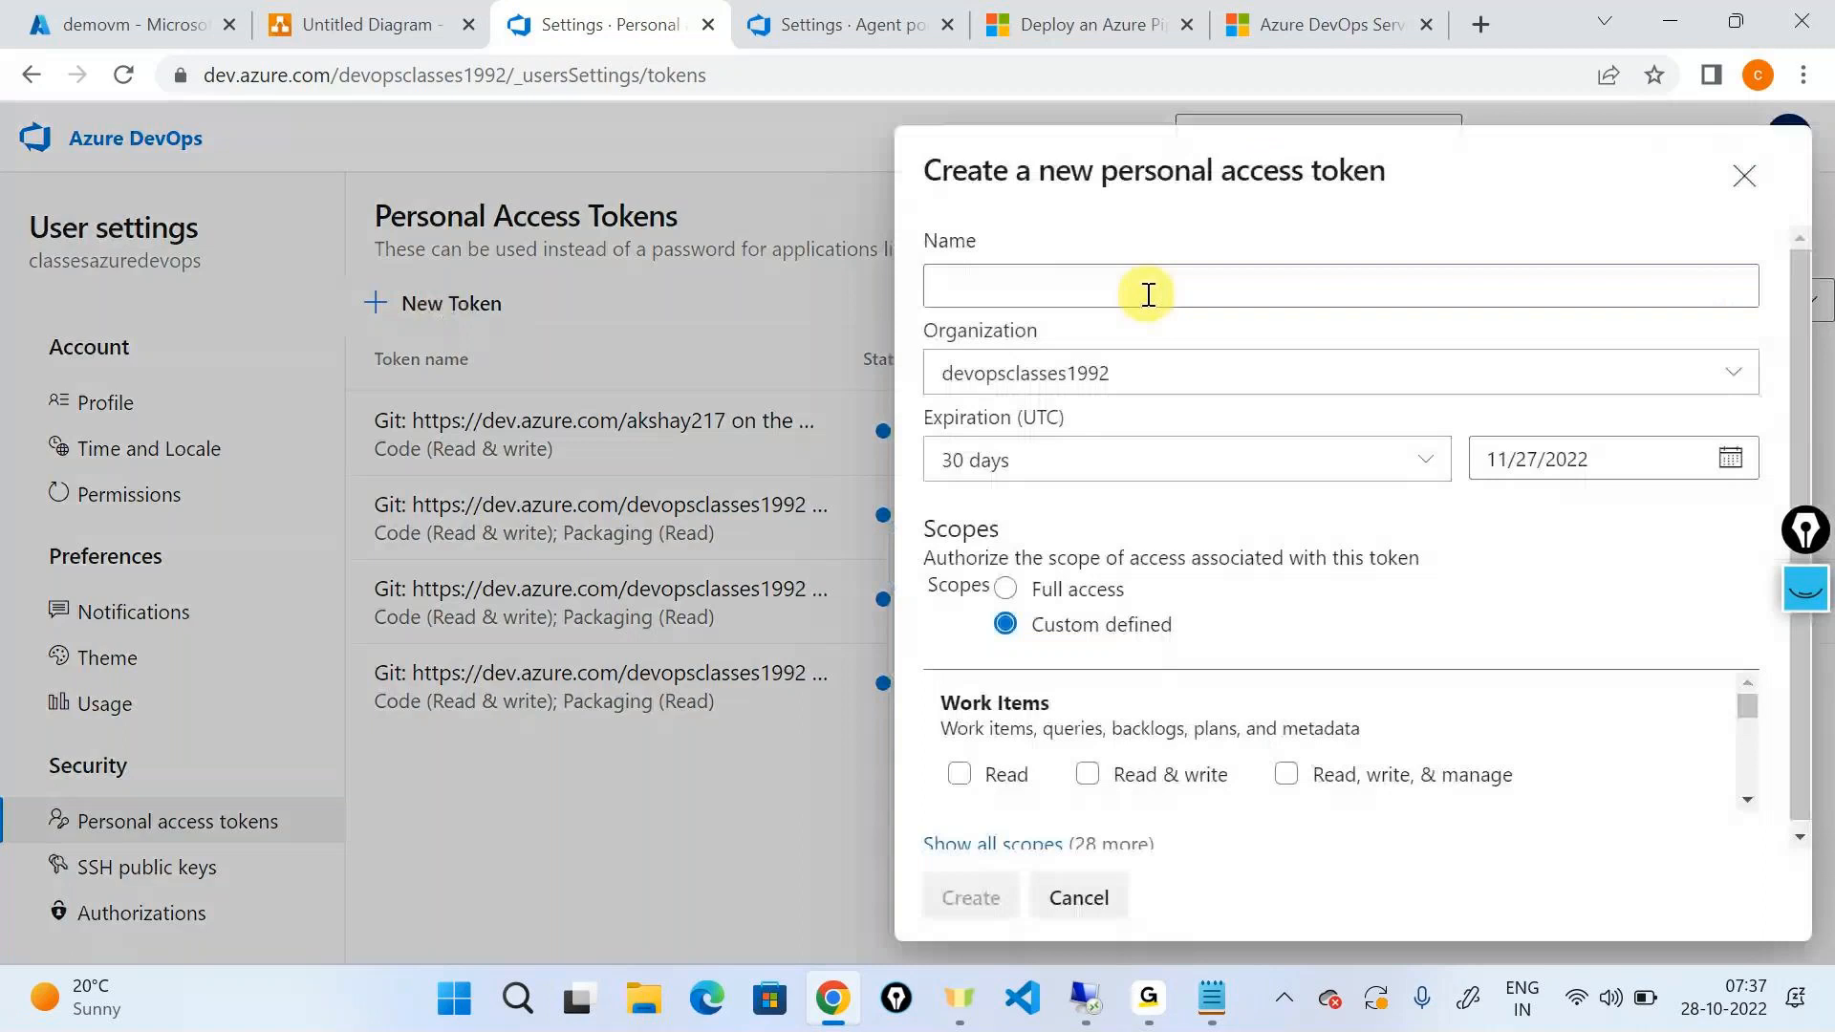
click(1148, 294)
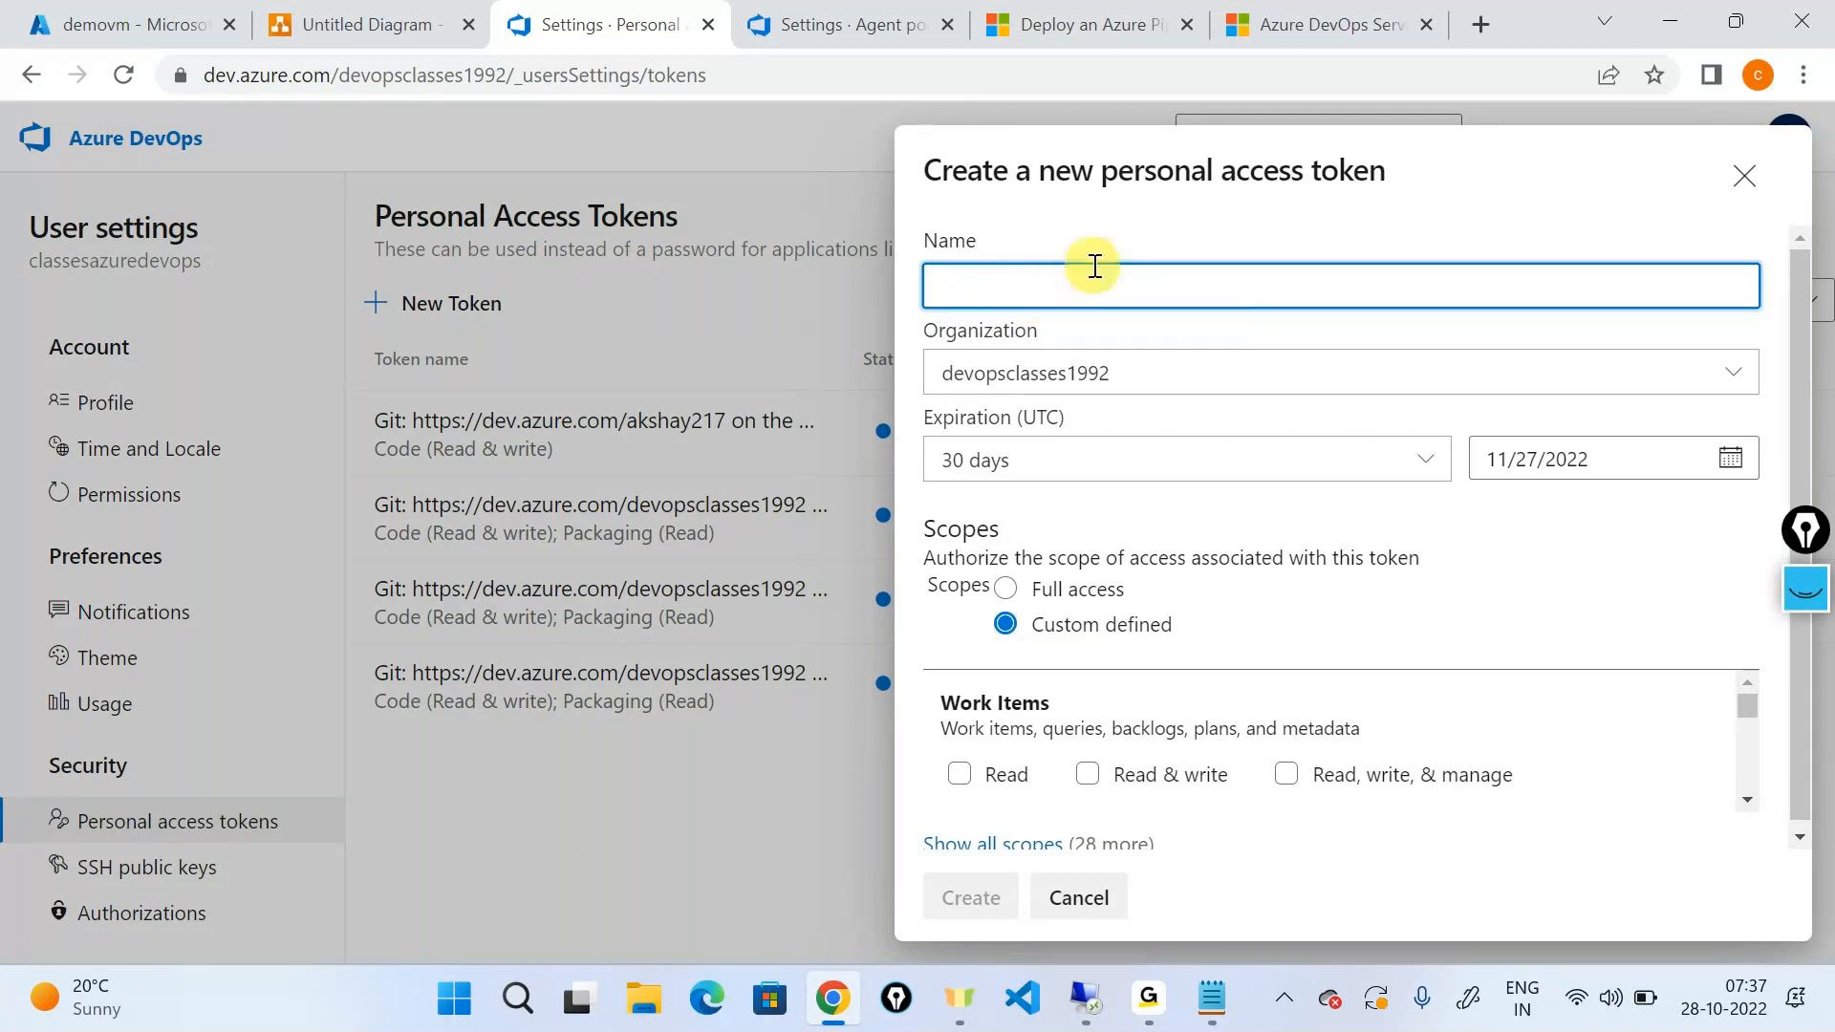
text(ampleproject)
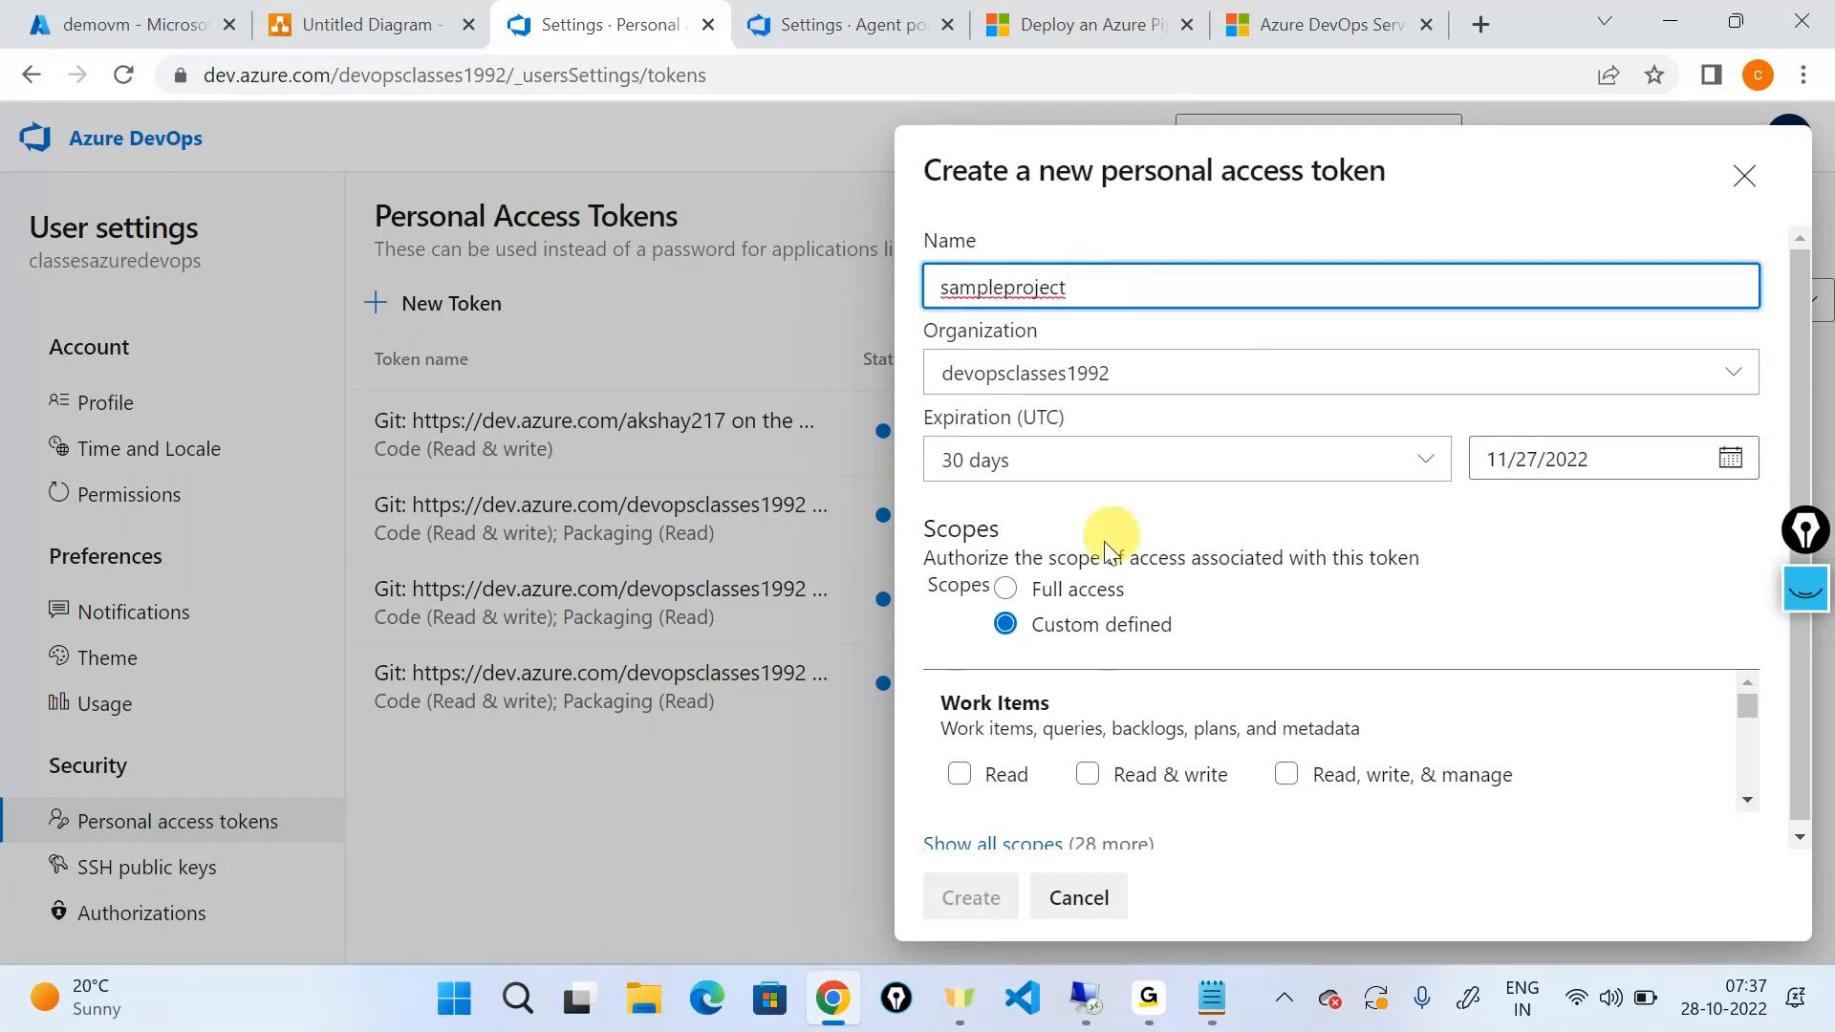
click(1036, 596)
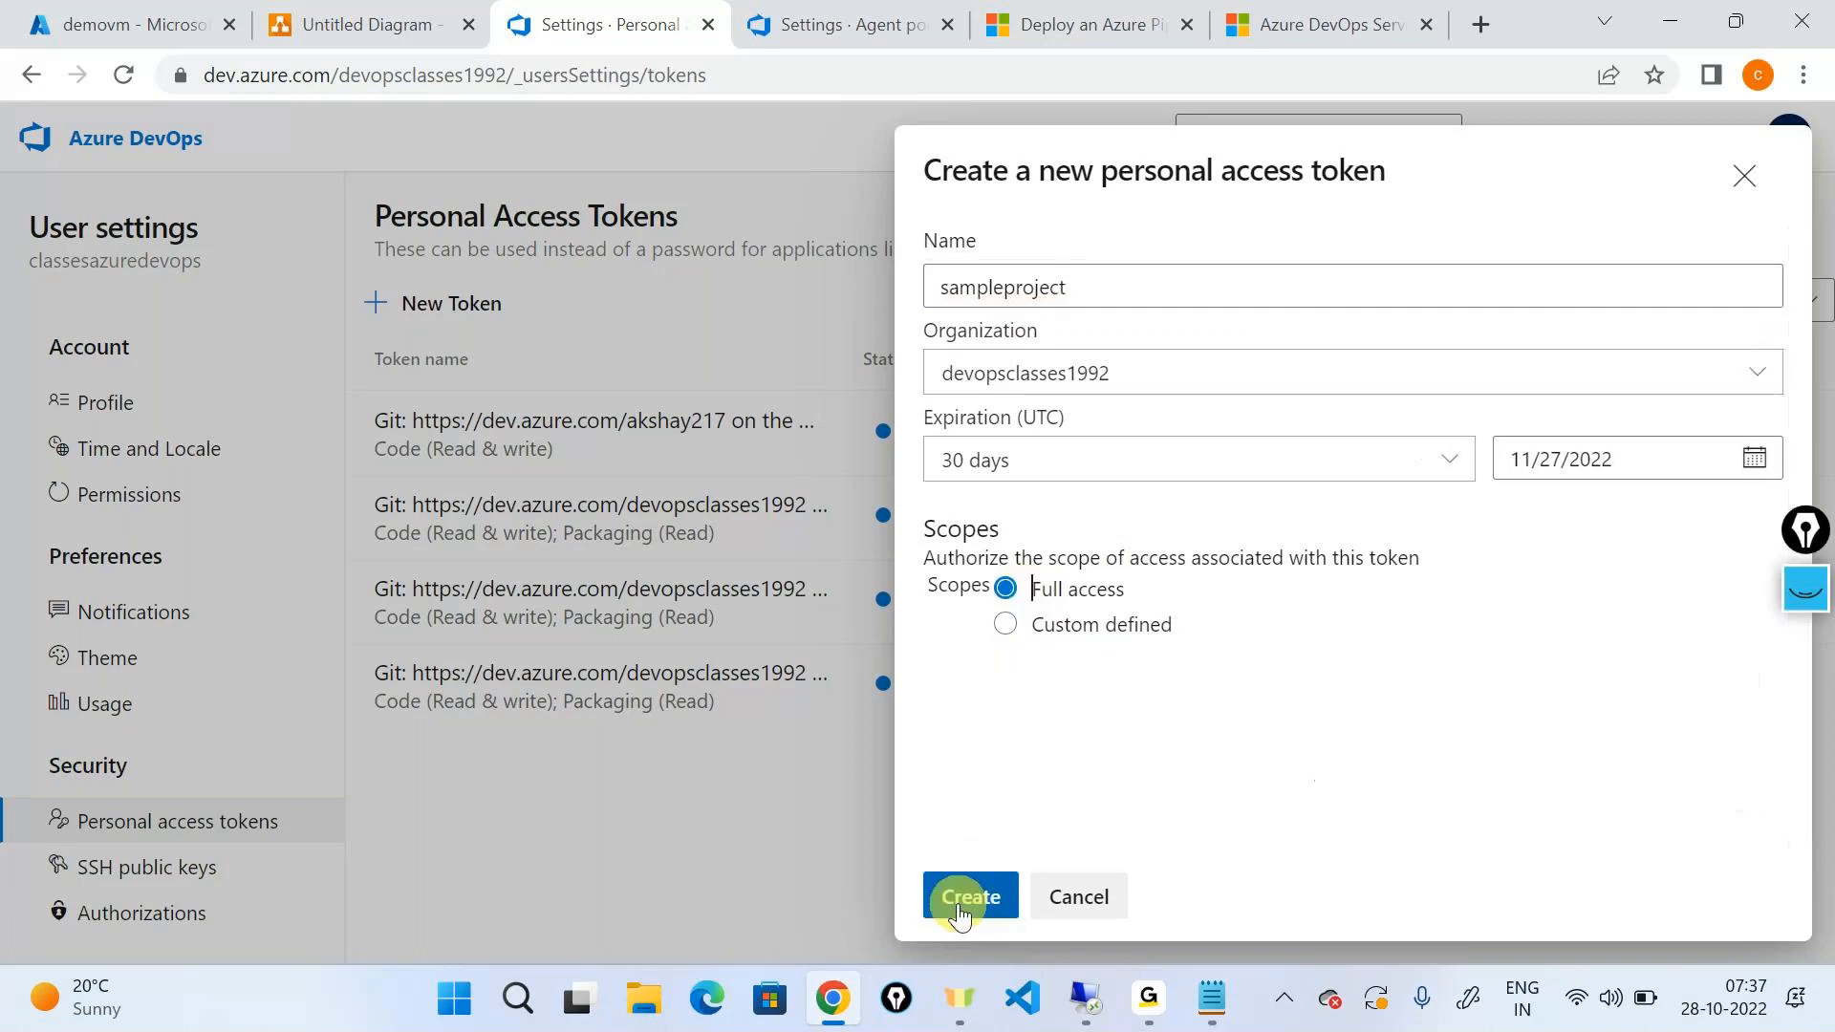
click(960, 908)
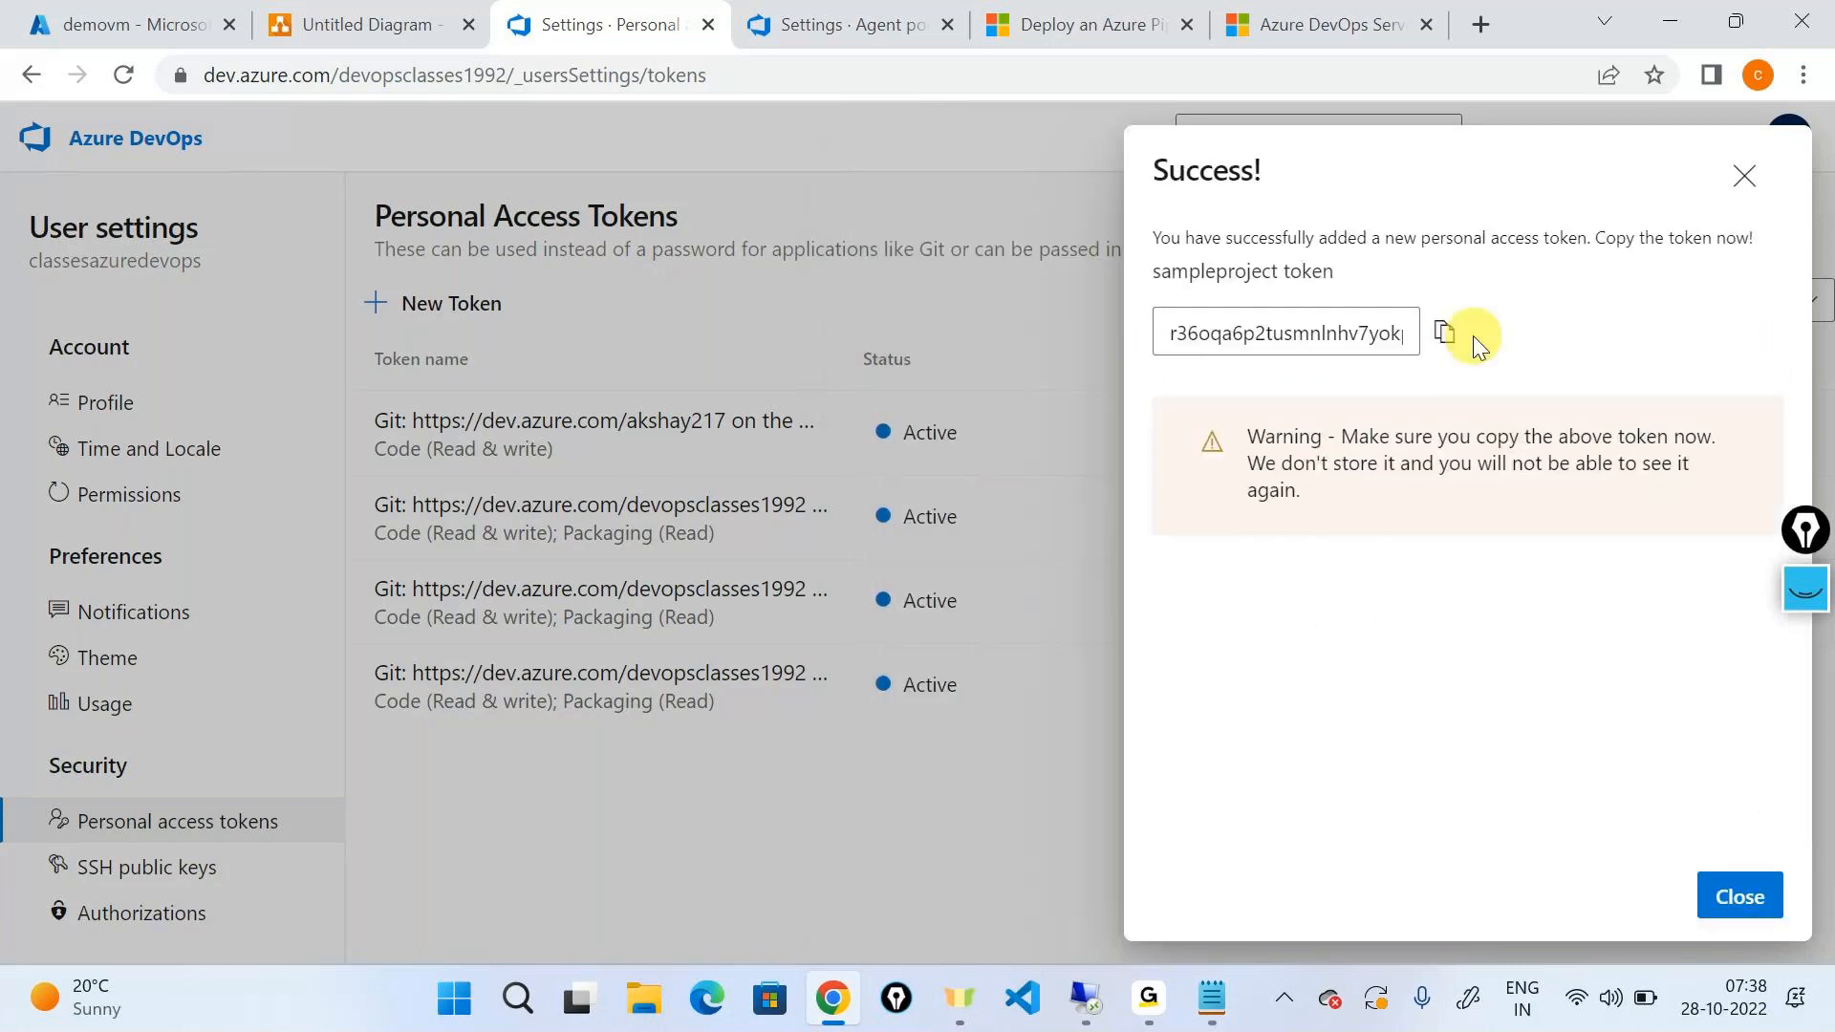
Step: Copy the generated personal access token and paste it into the Notepad notes, below the platform line
click(1441, 344)
key(alt+Tab)
key(Return)
key(Return)
key(Return)
key(ctrl+v)
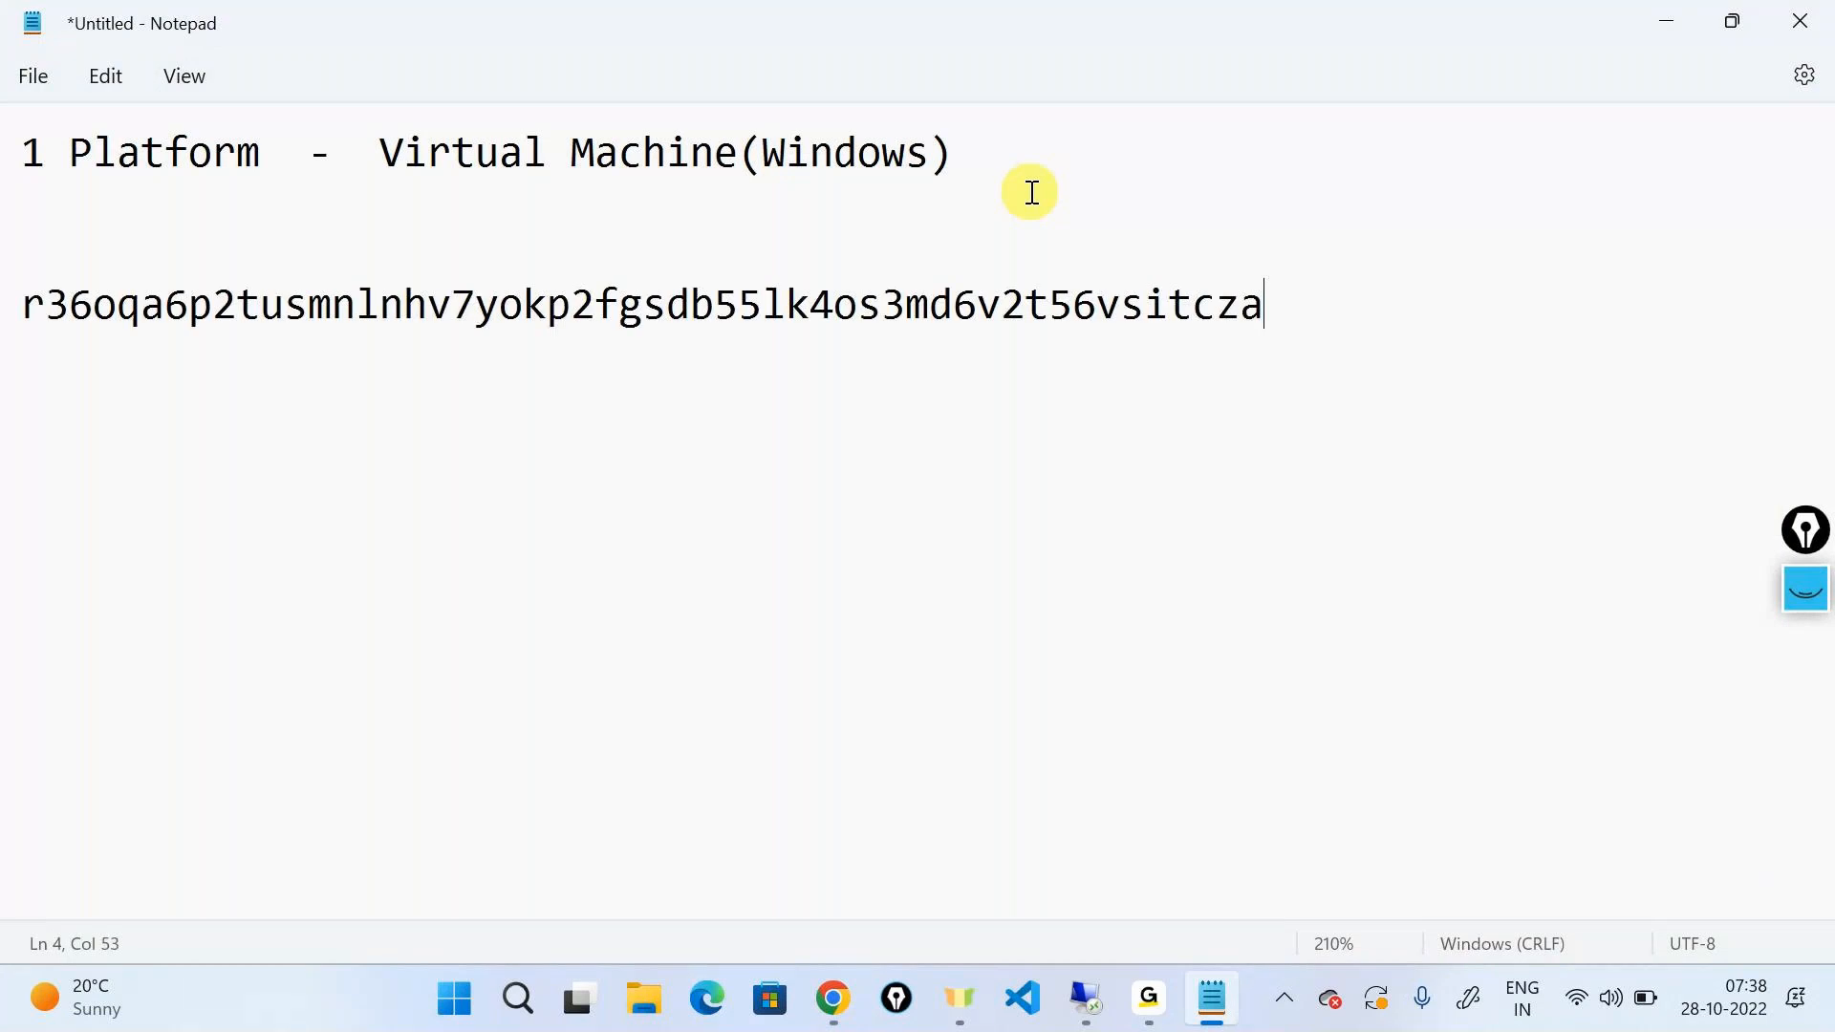
Step: Select the personal access token in the notes and paste it at the token prompt in the remote VM's PowerShell session
drag(1299, 306, 30, 338)
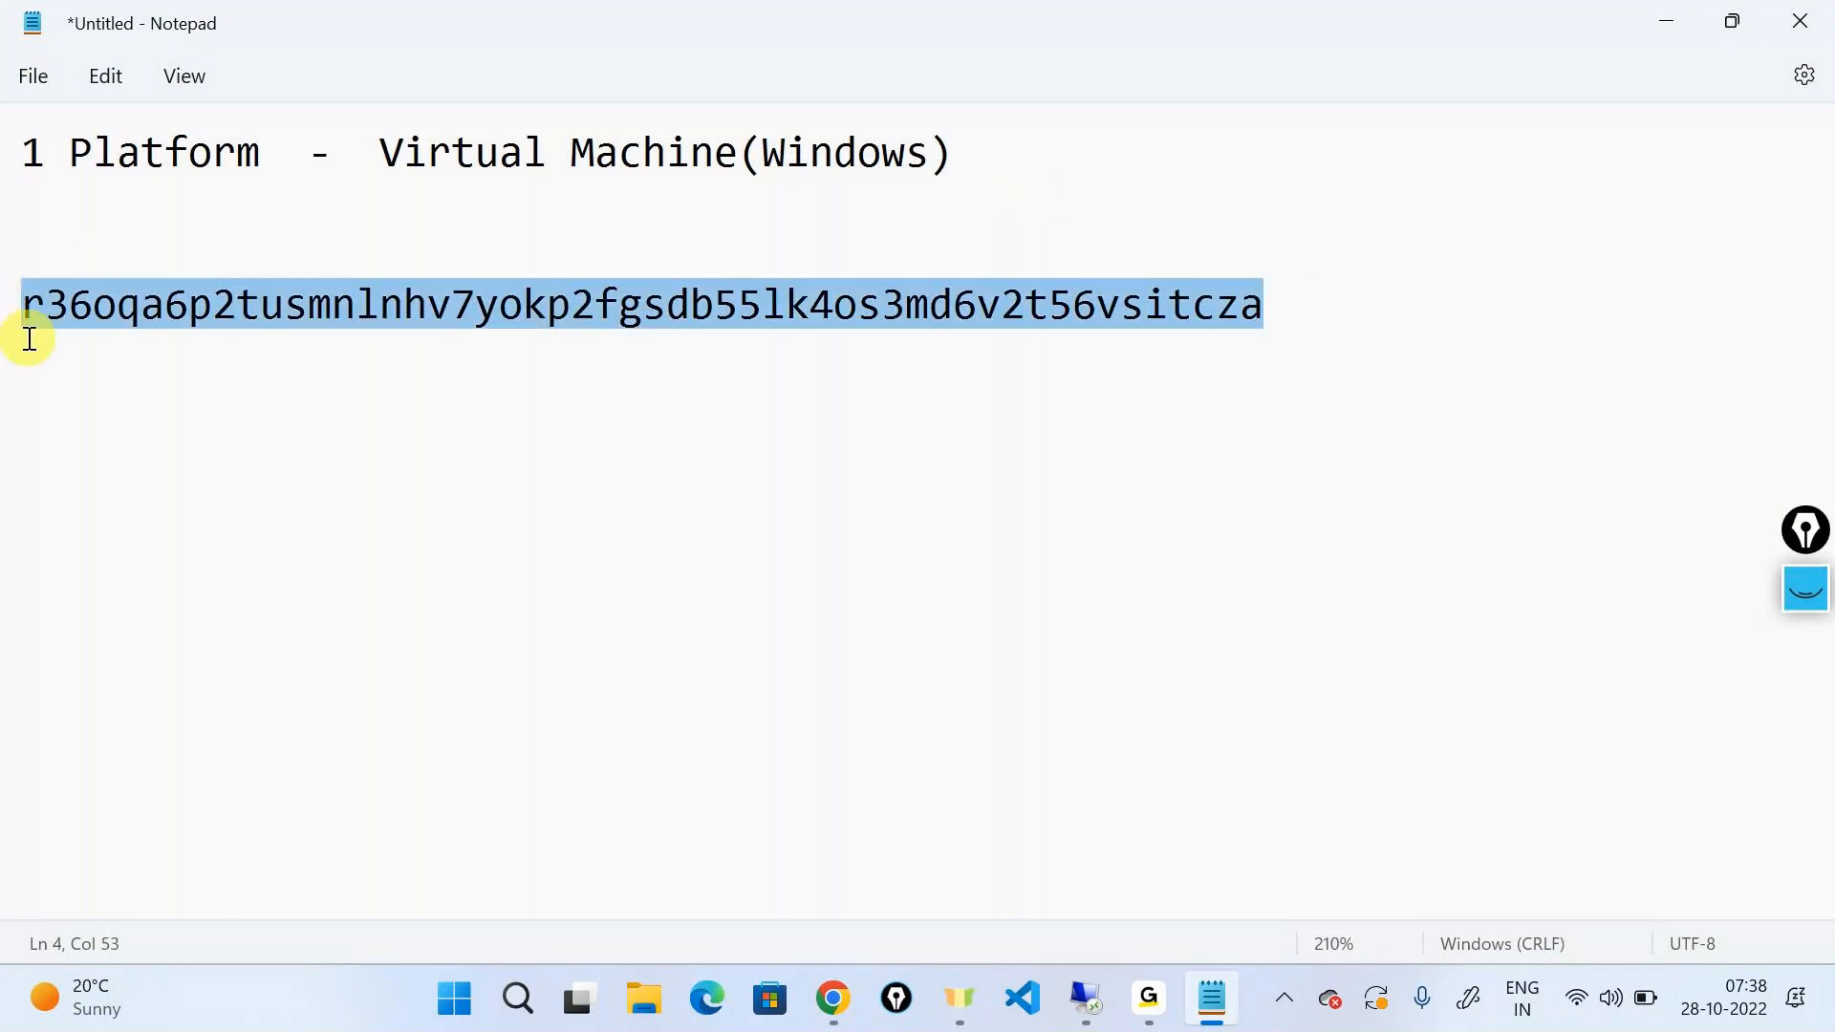
click(30, 338)
drag(1282, 324, 16, 320)
click(696, 524)
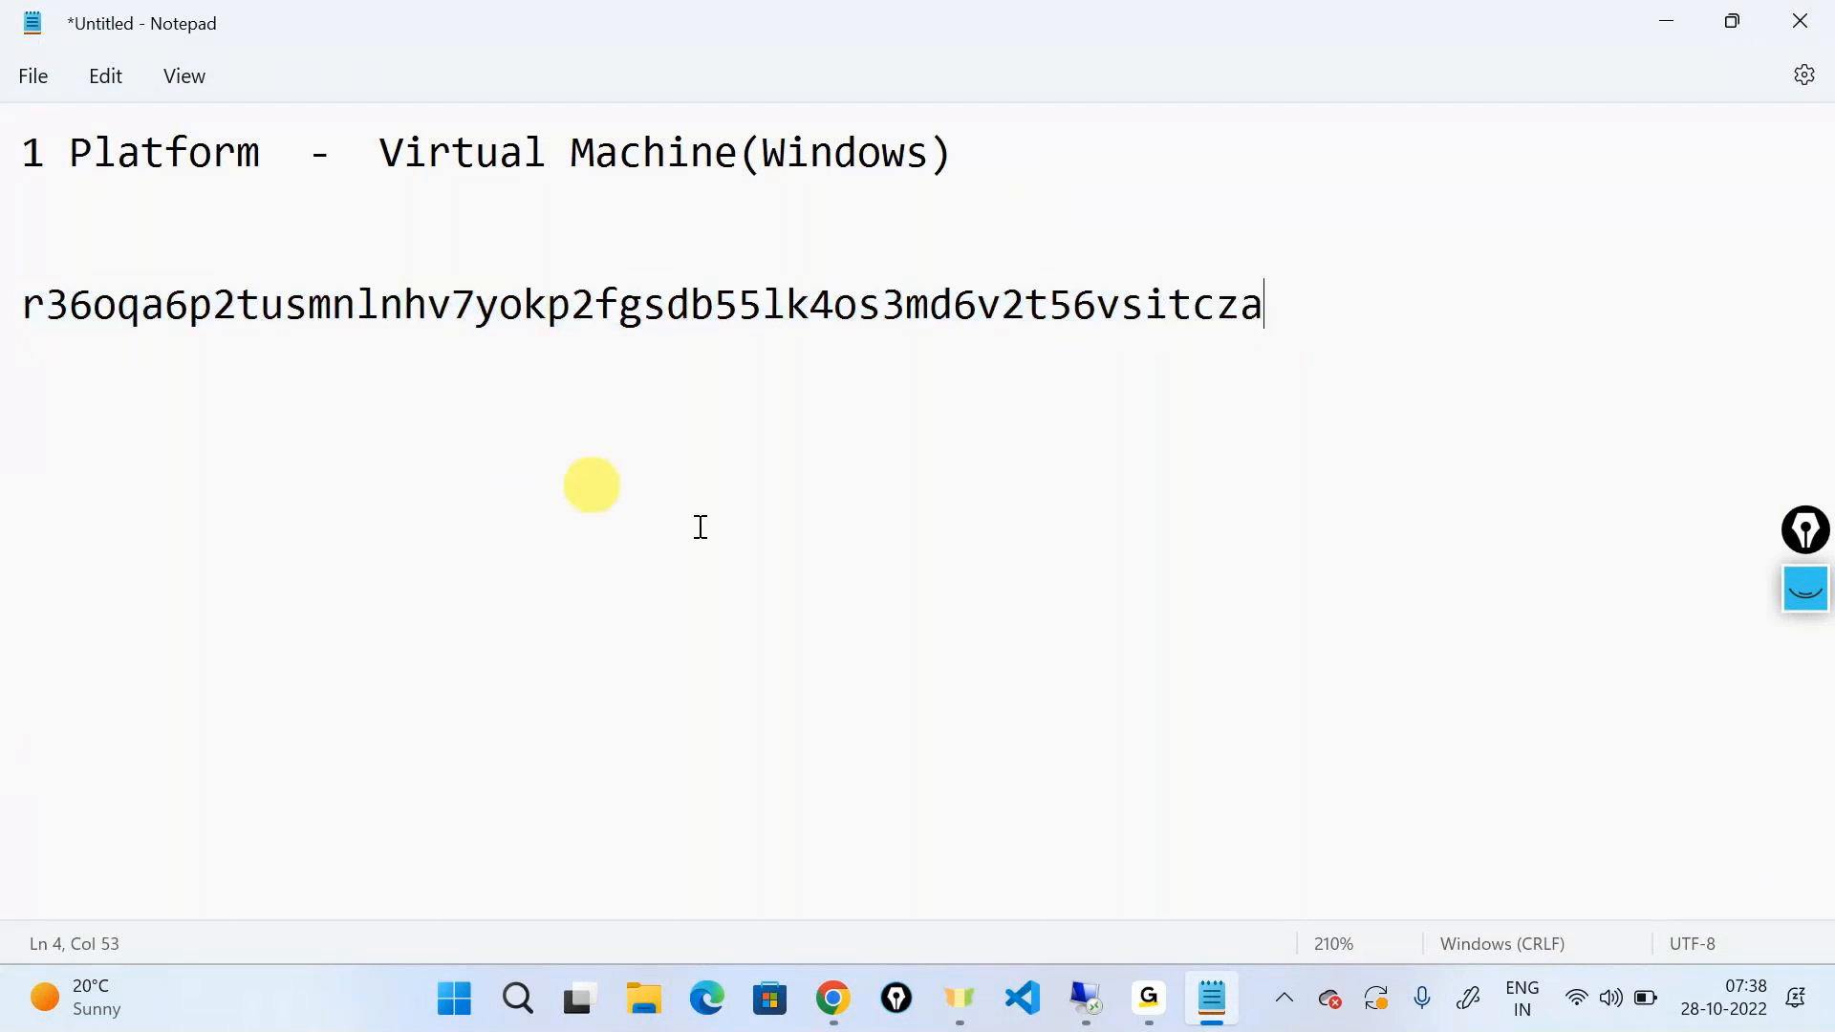
click(1080, 998)
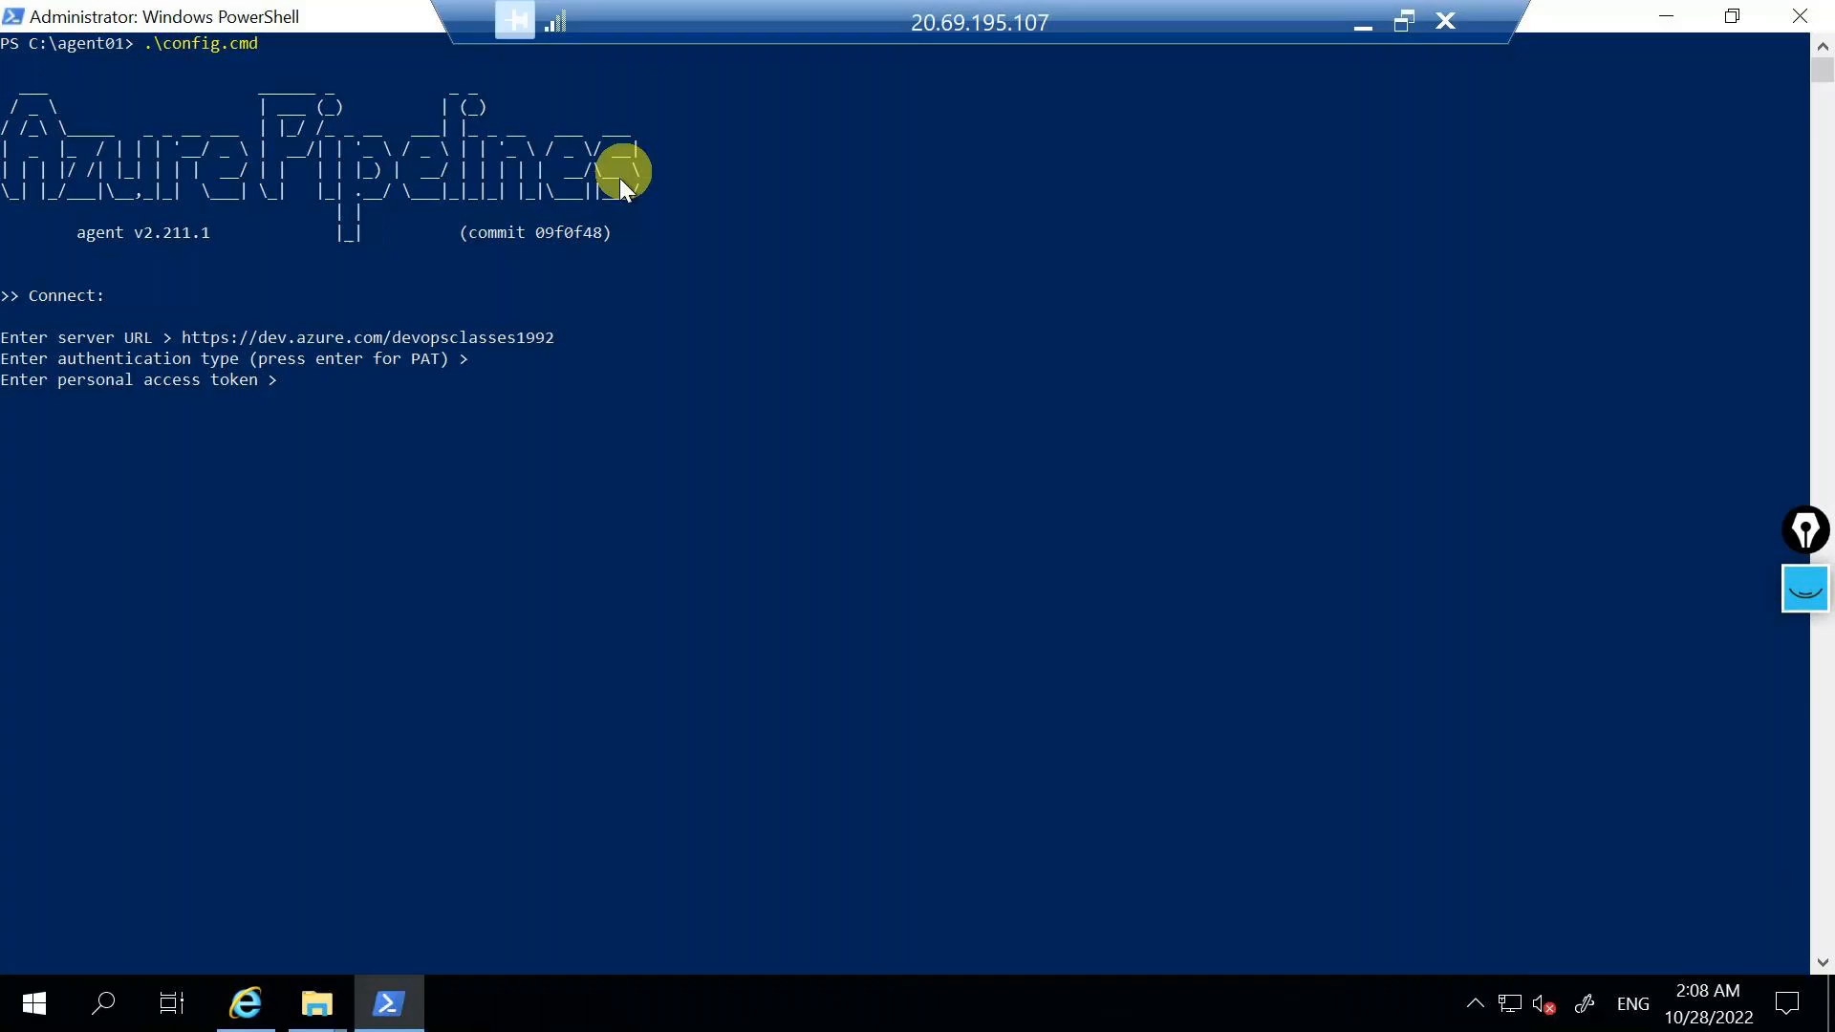
right_click(411, 525)
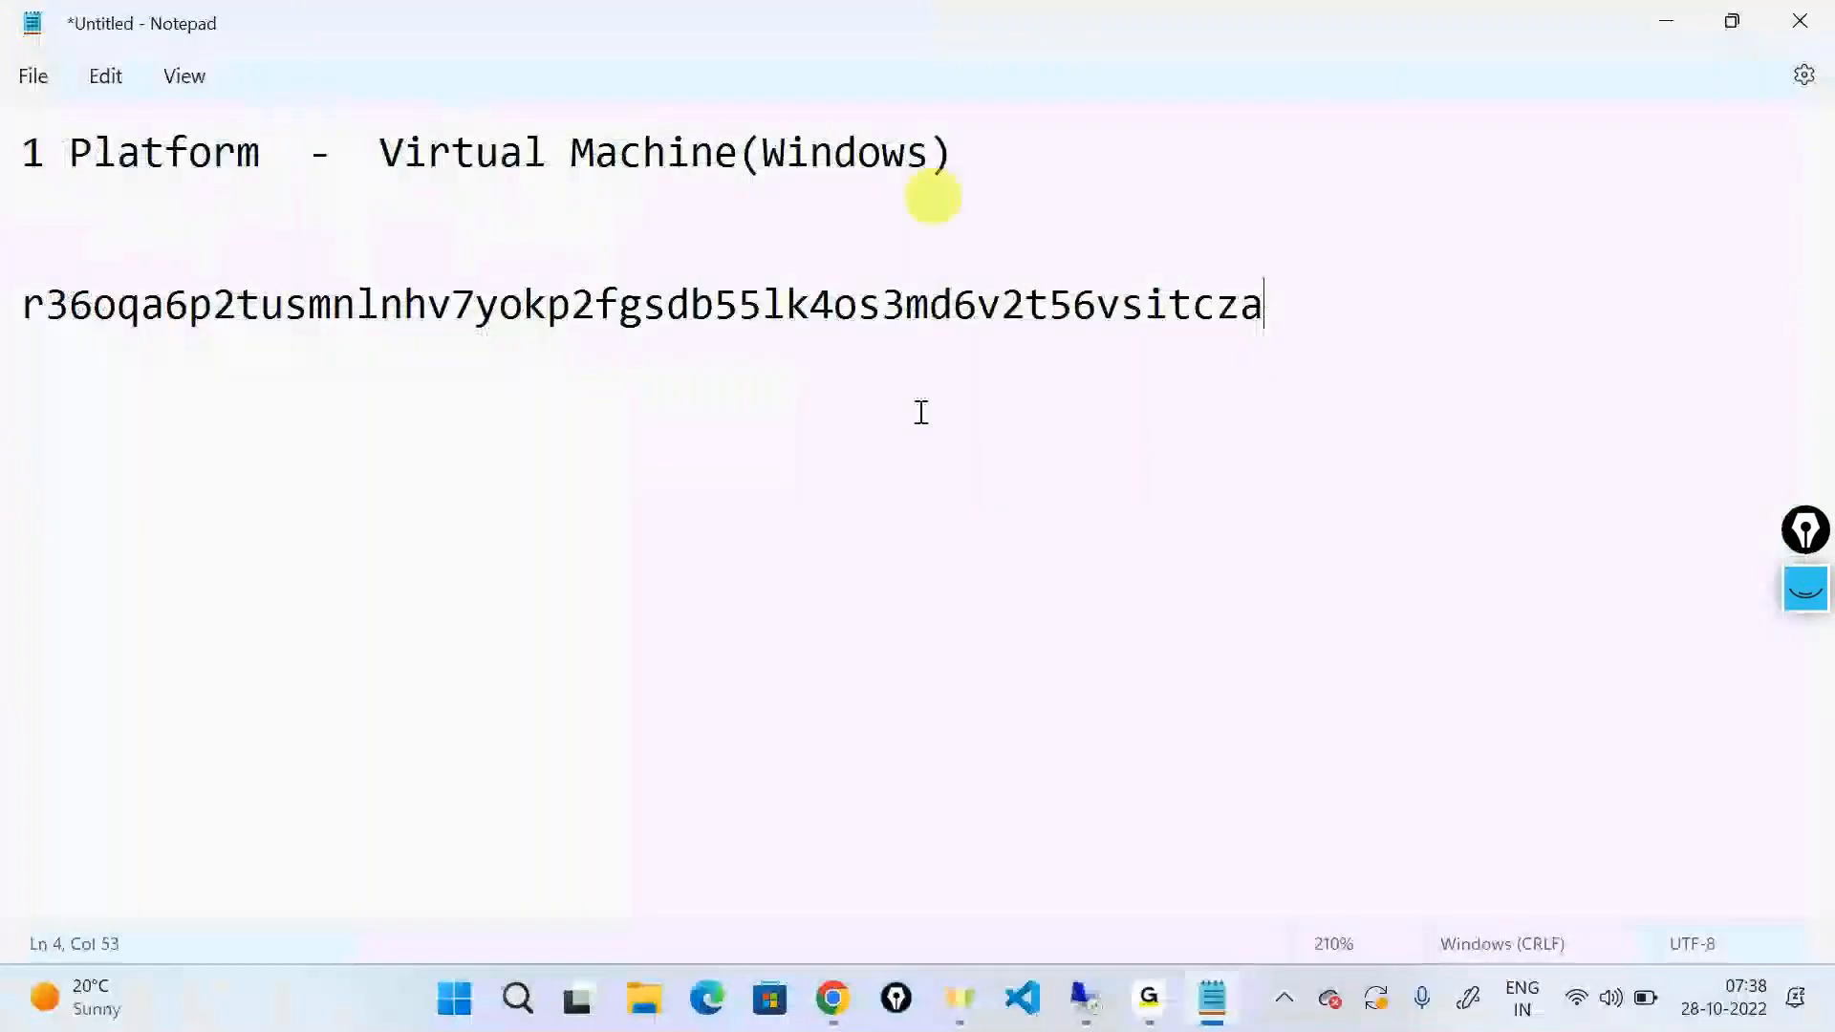
Step: Switch to the agent pool settings in the browser, close the Get the agent instructions and highlight the pool's name
click(835, 999)
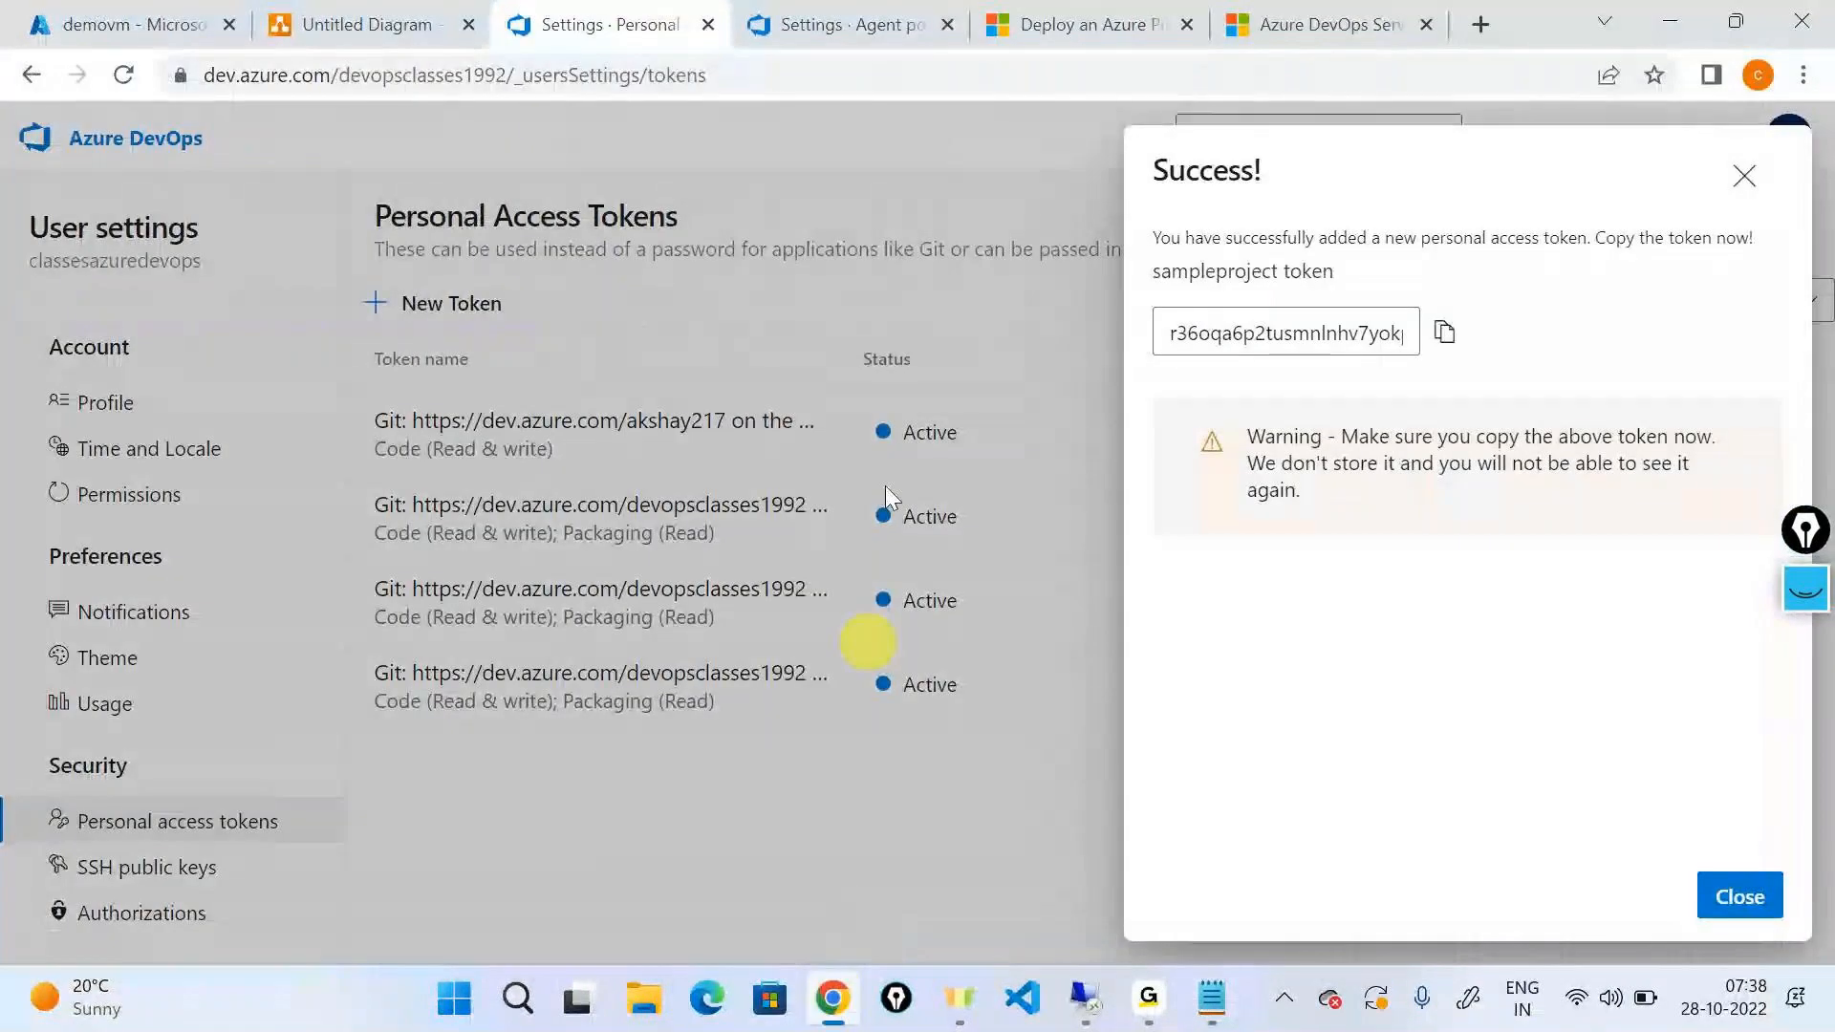
click(892, 19)
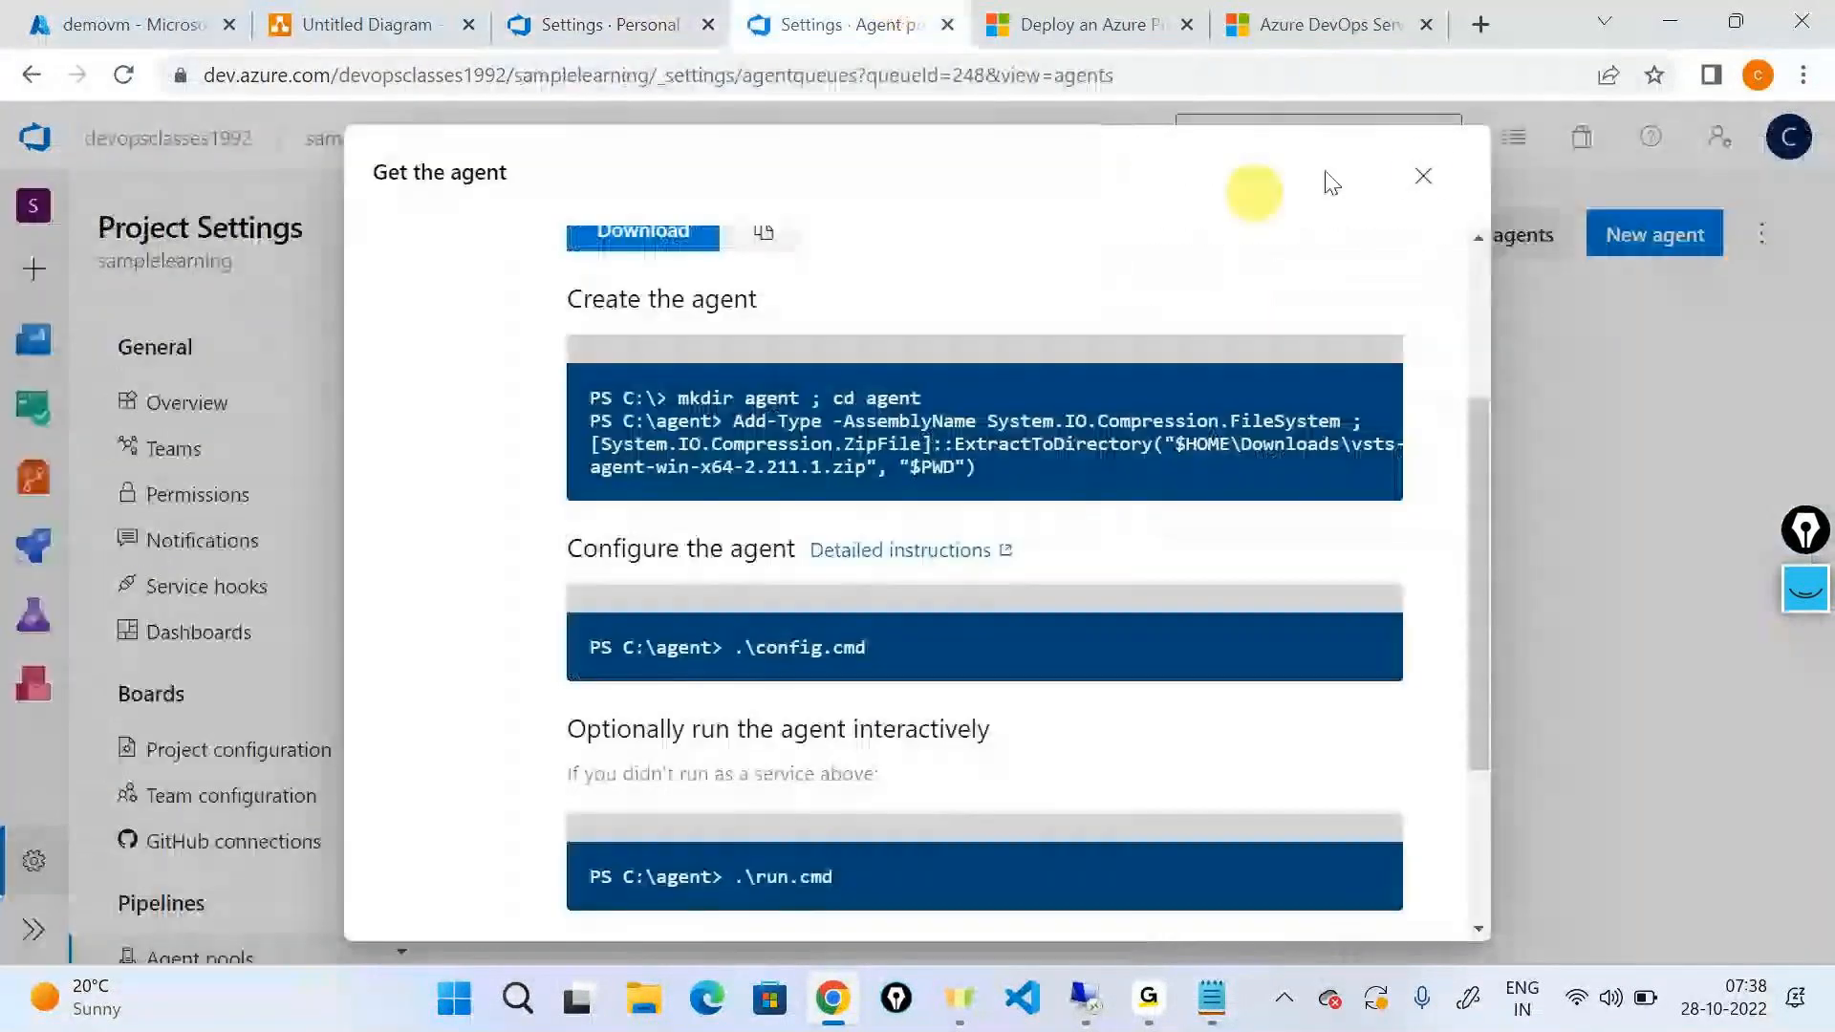
click(1423, 175)
double_click(610, 212)
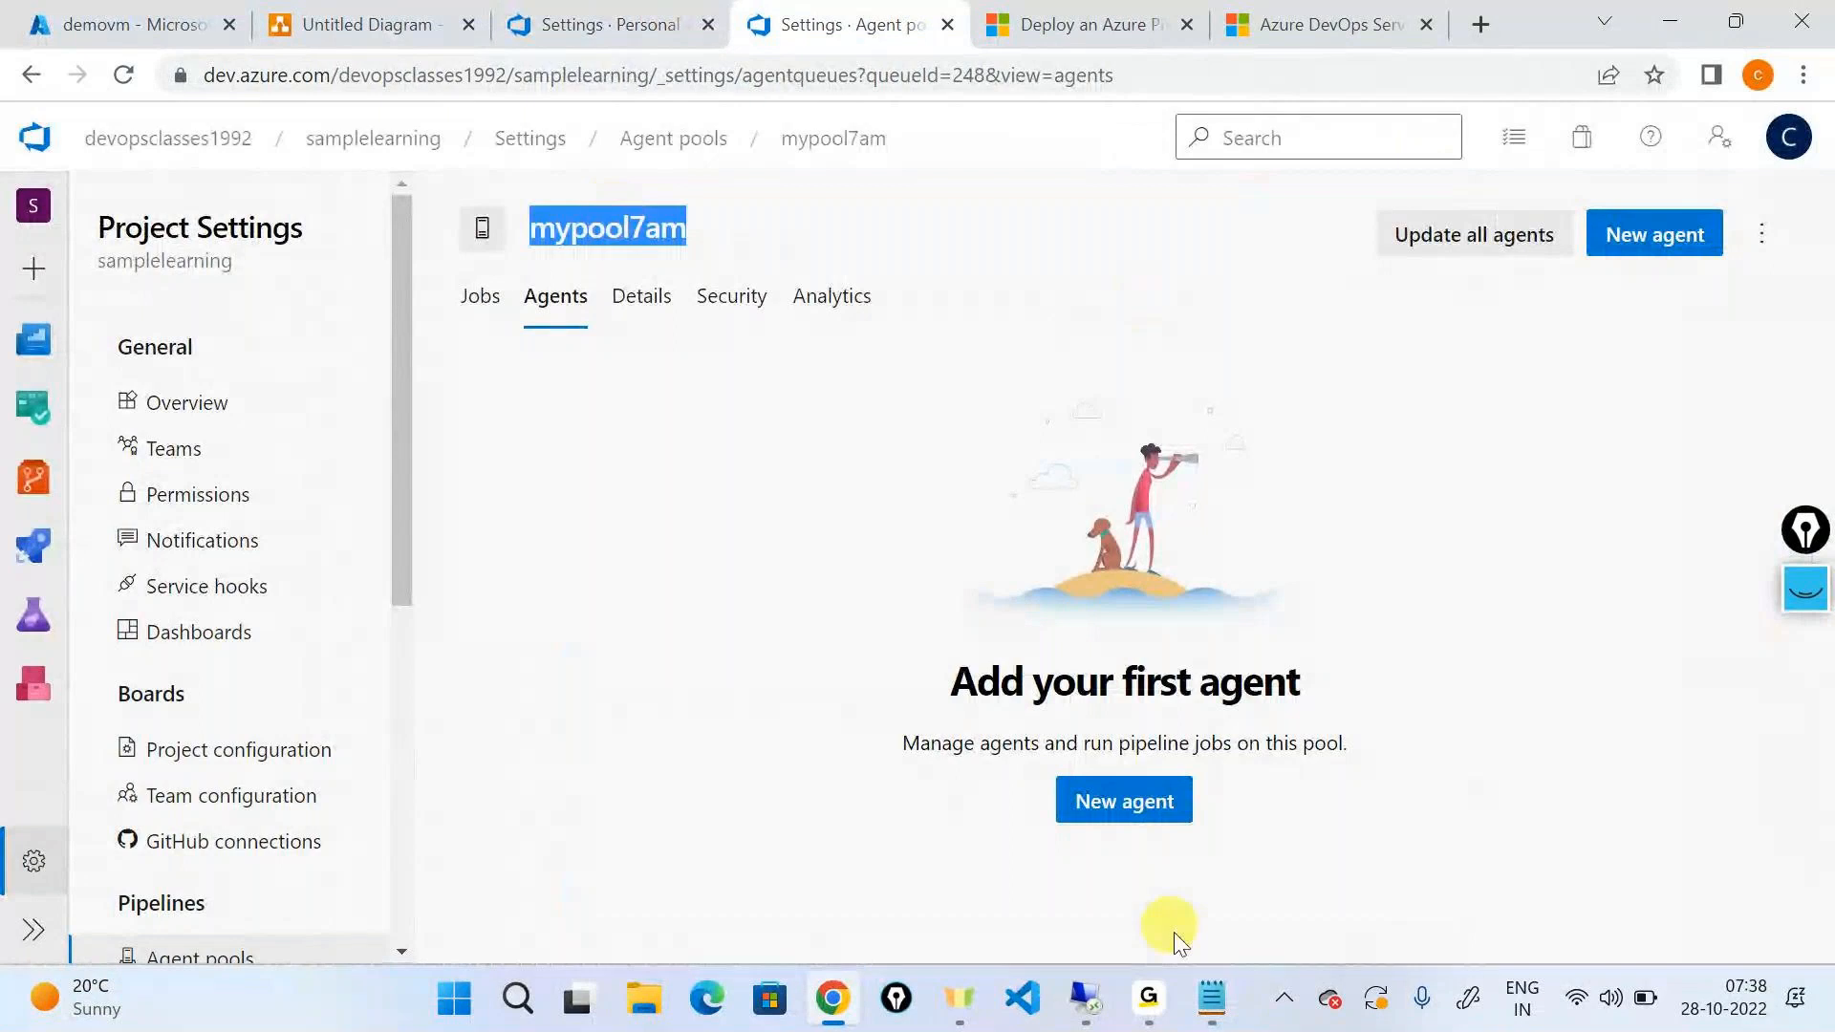
Step: Return to the remote PowerShell session and enter mypool7am as the agent pool for the registration
click(1087, 1004)
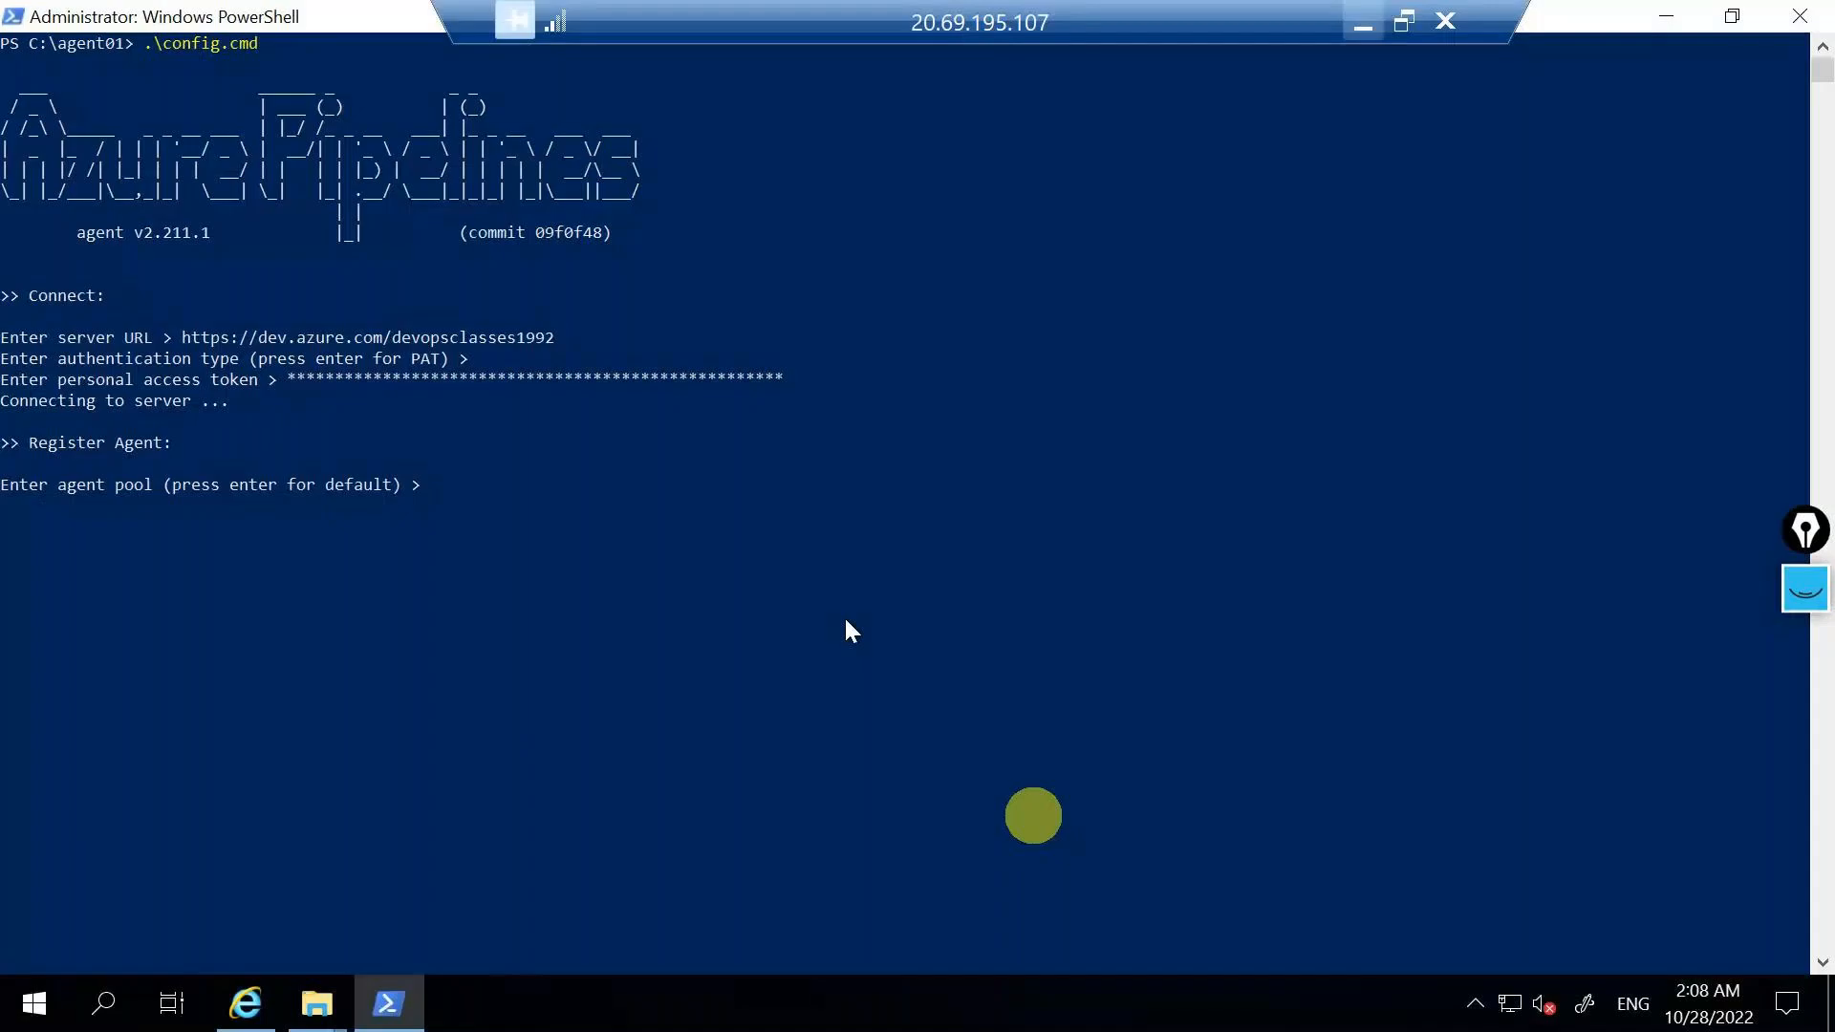
text(mt)
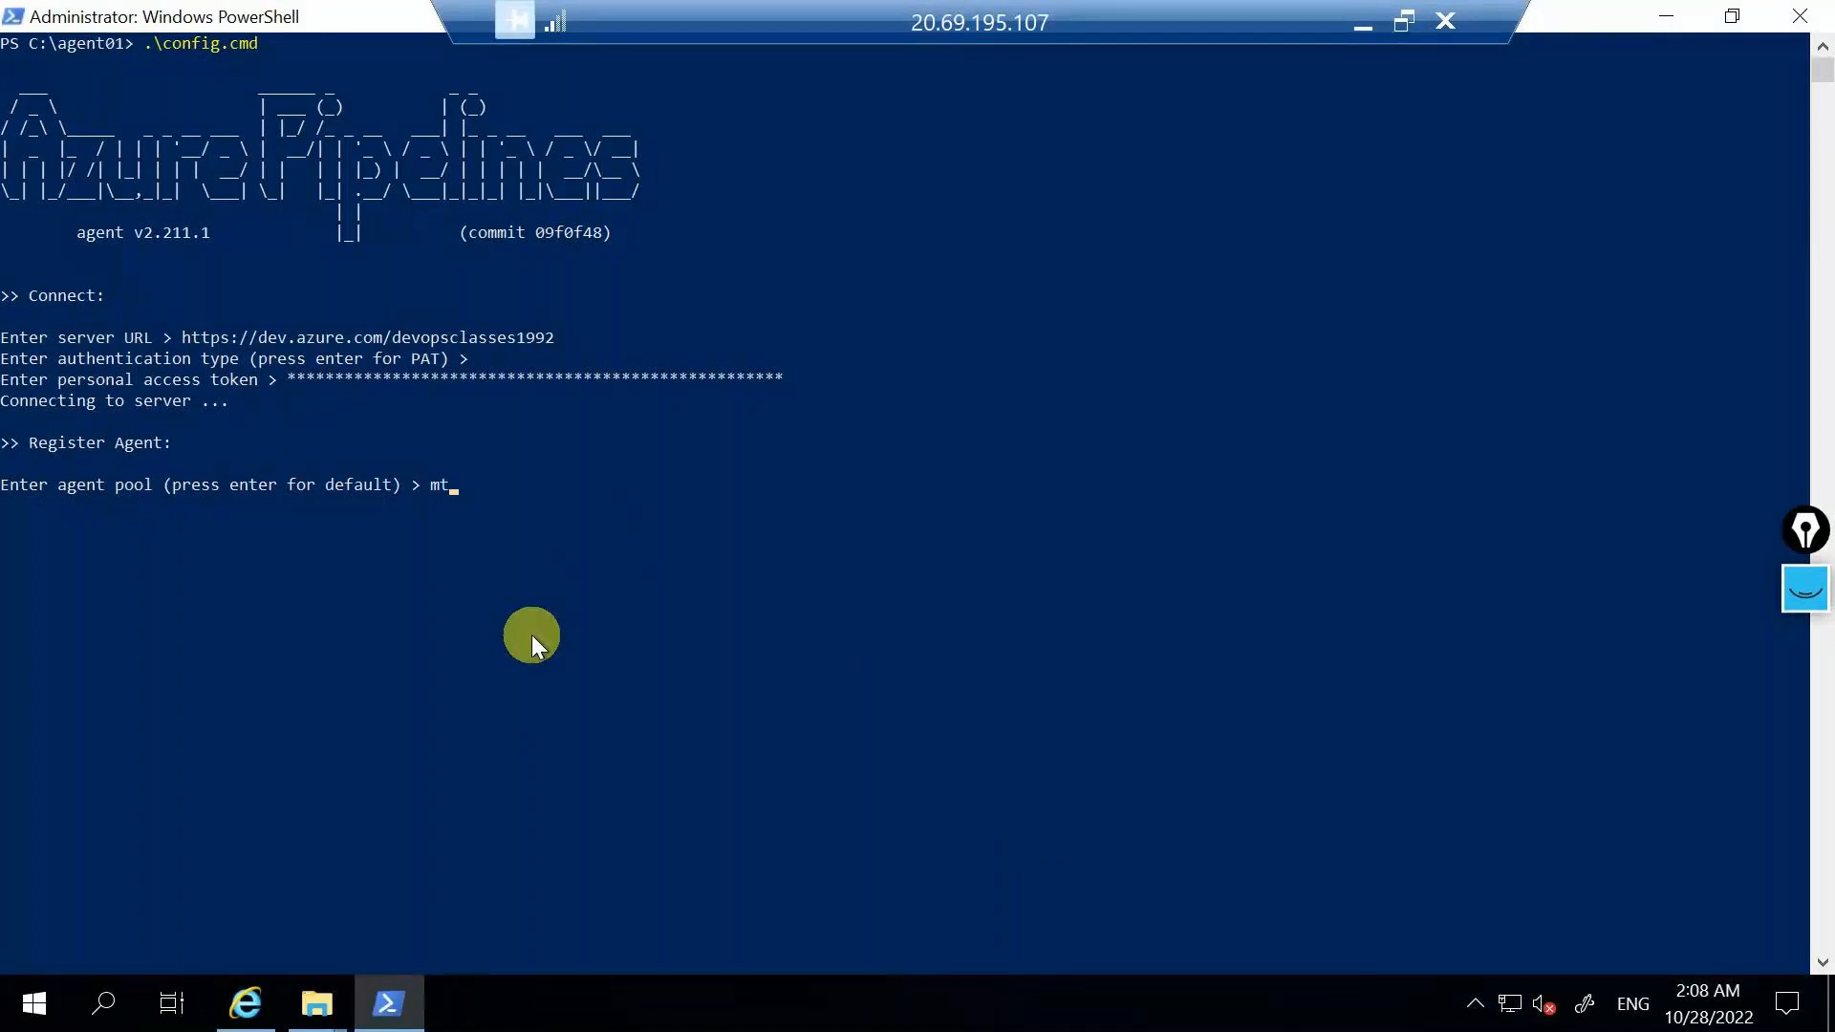
key(BackSpace)
key(BackSpace)
text(mypool7am)
key(Return)
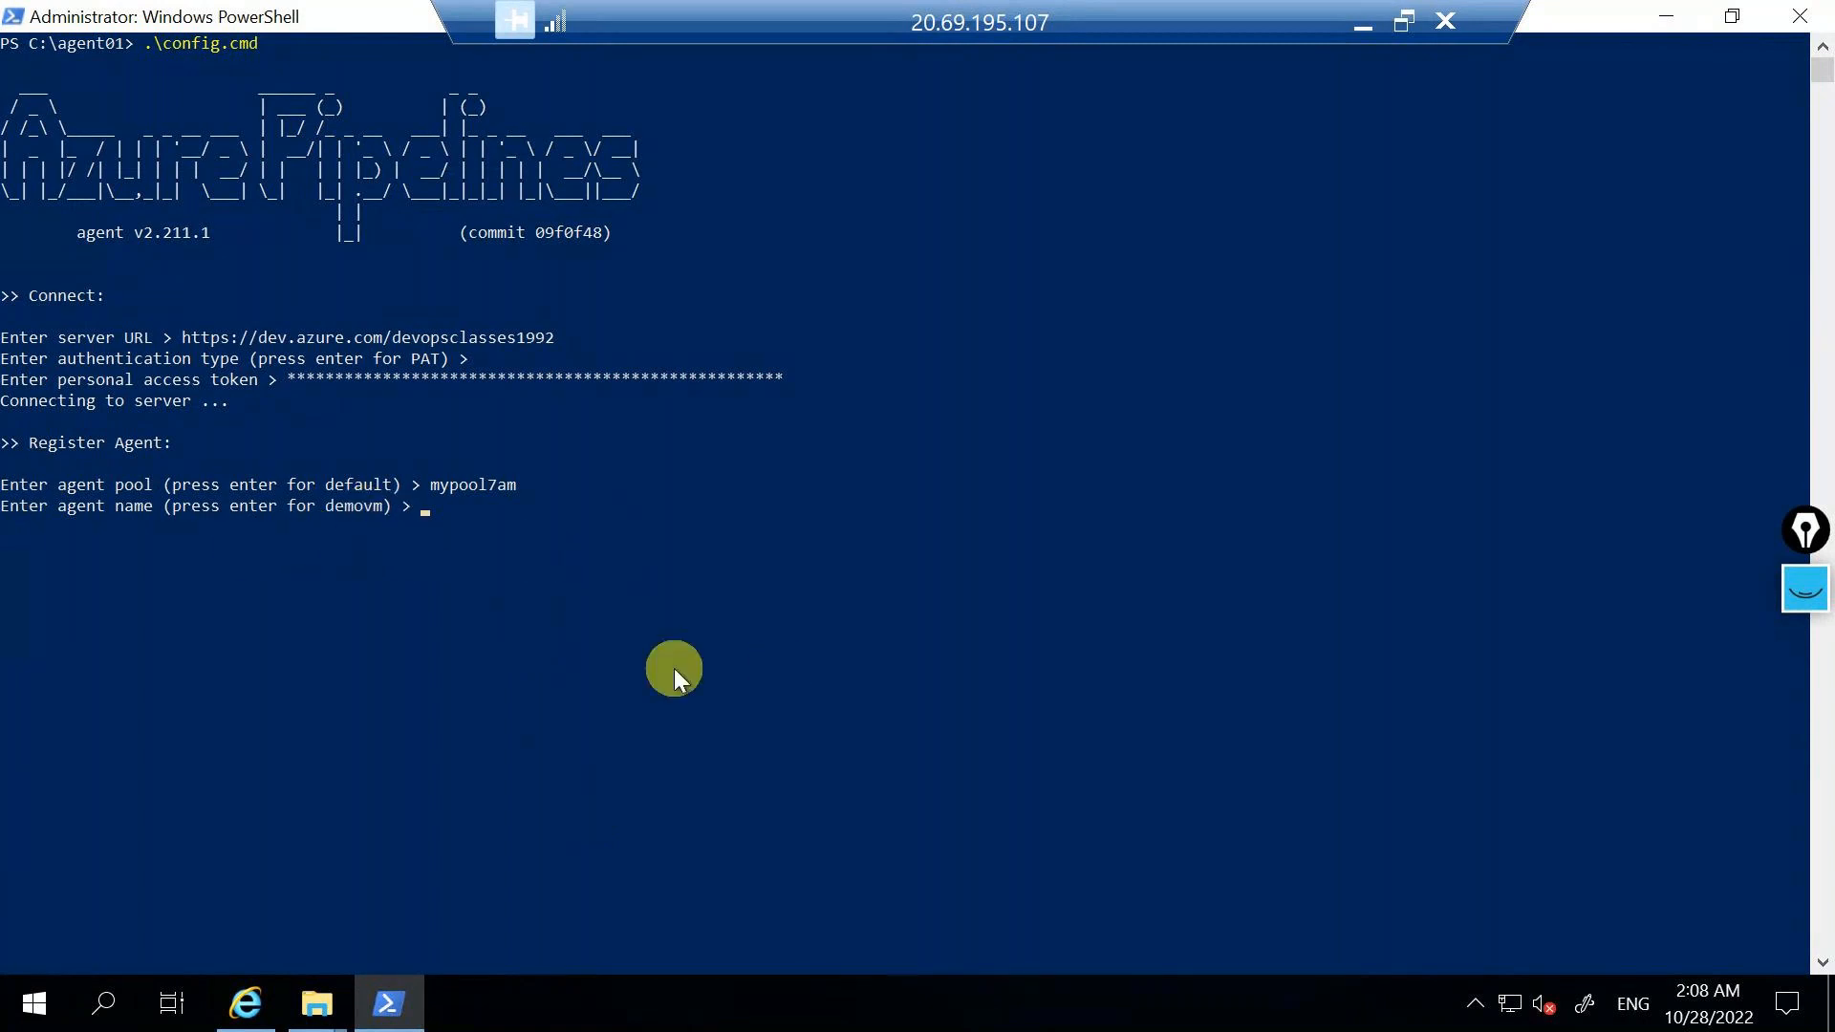
Step: Name the agent agent01 in the registration prompts and accept the default _work folder
text(agent01)
key(Return)
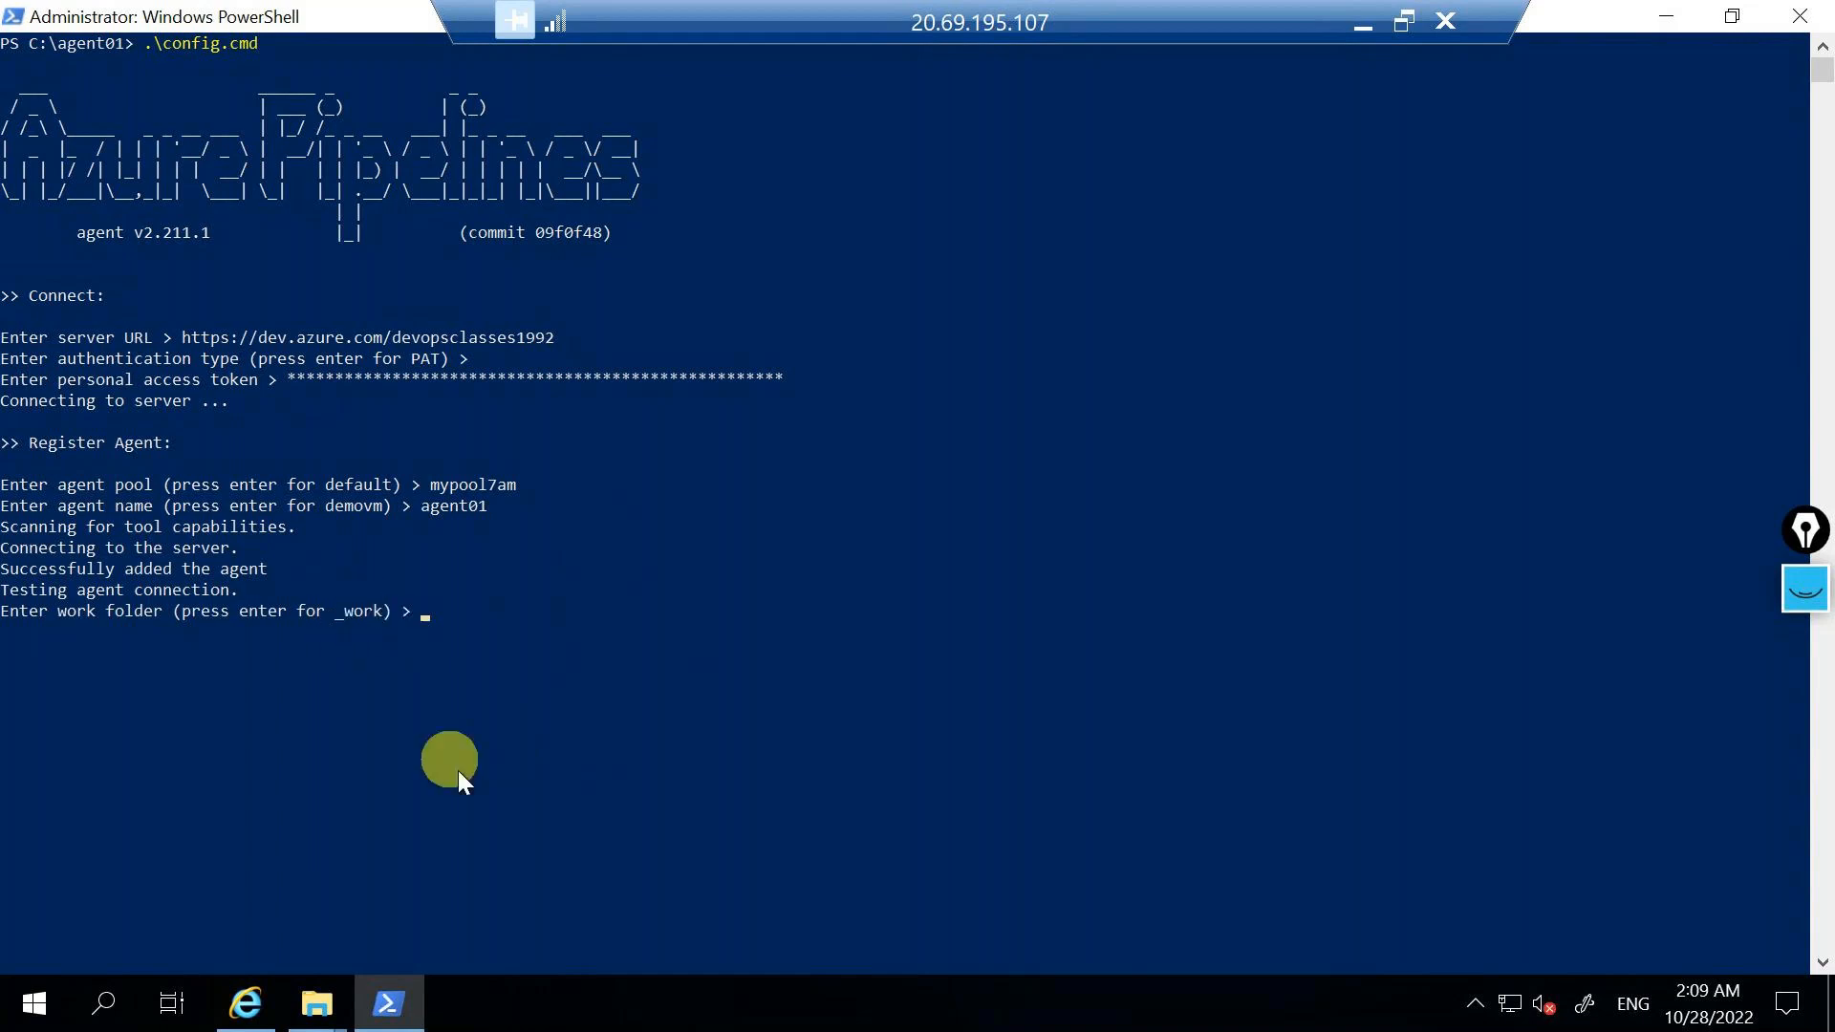
key(Return)
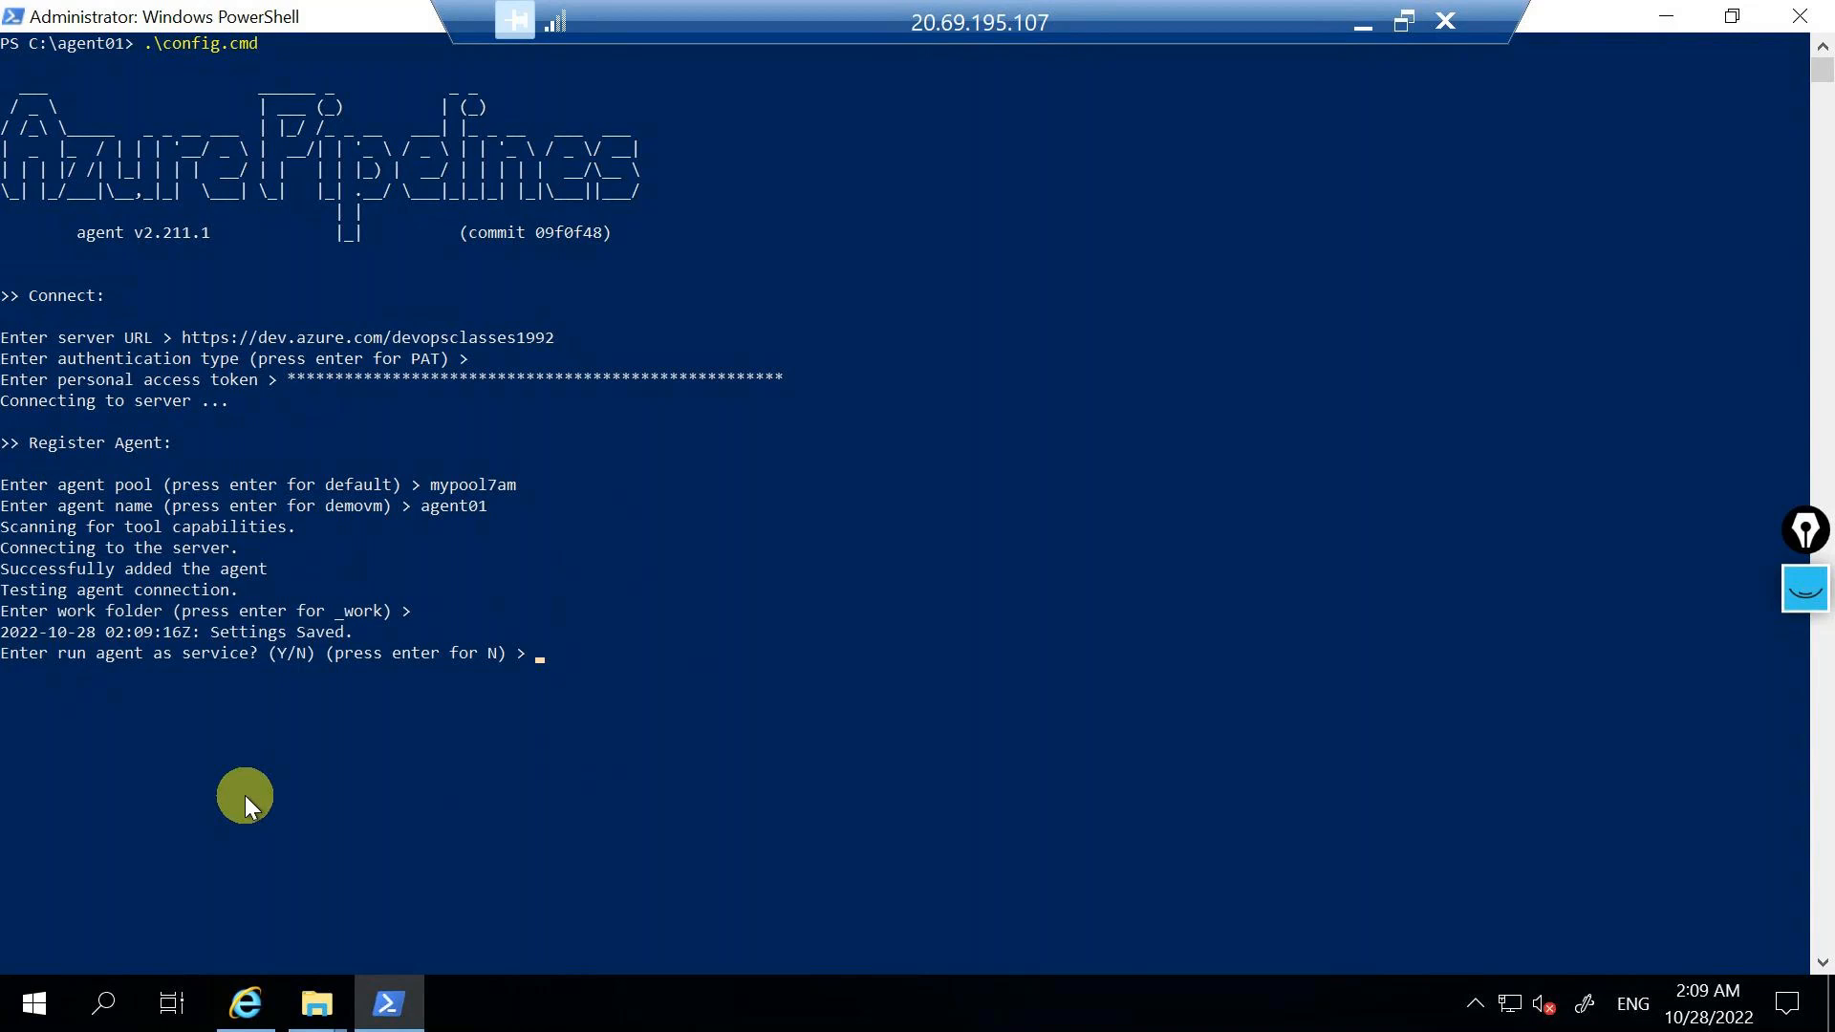
Step: Set the agent to run as a service with SERVICE_SID_TYPE_UNRESTRICTED enabled, keeping the default NETWORK SERVICE account and the default immediate start
text(Y)
key(Return)
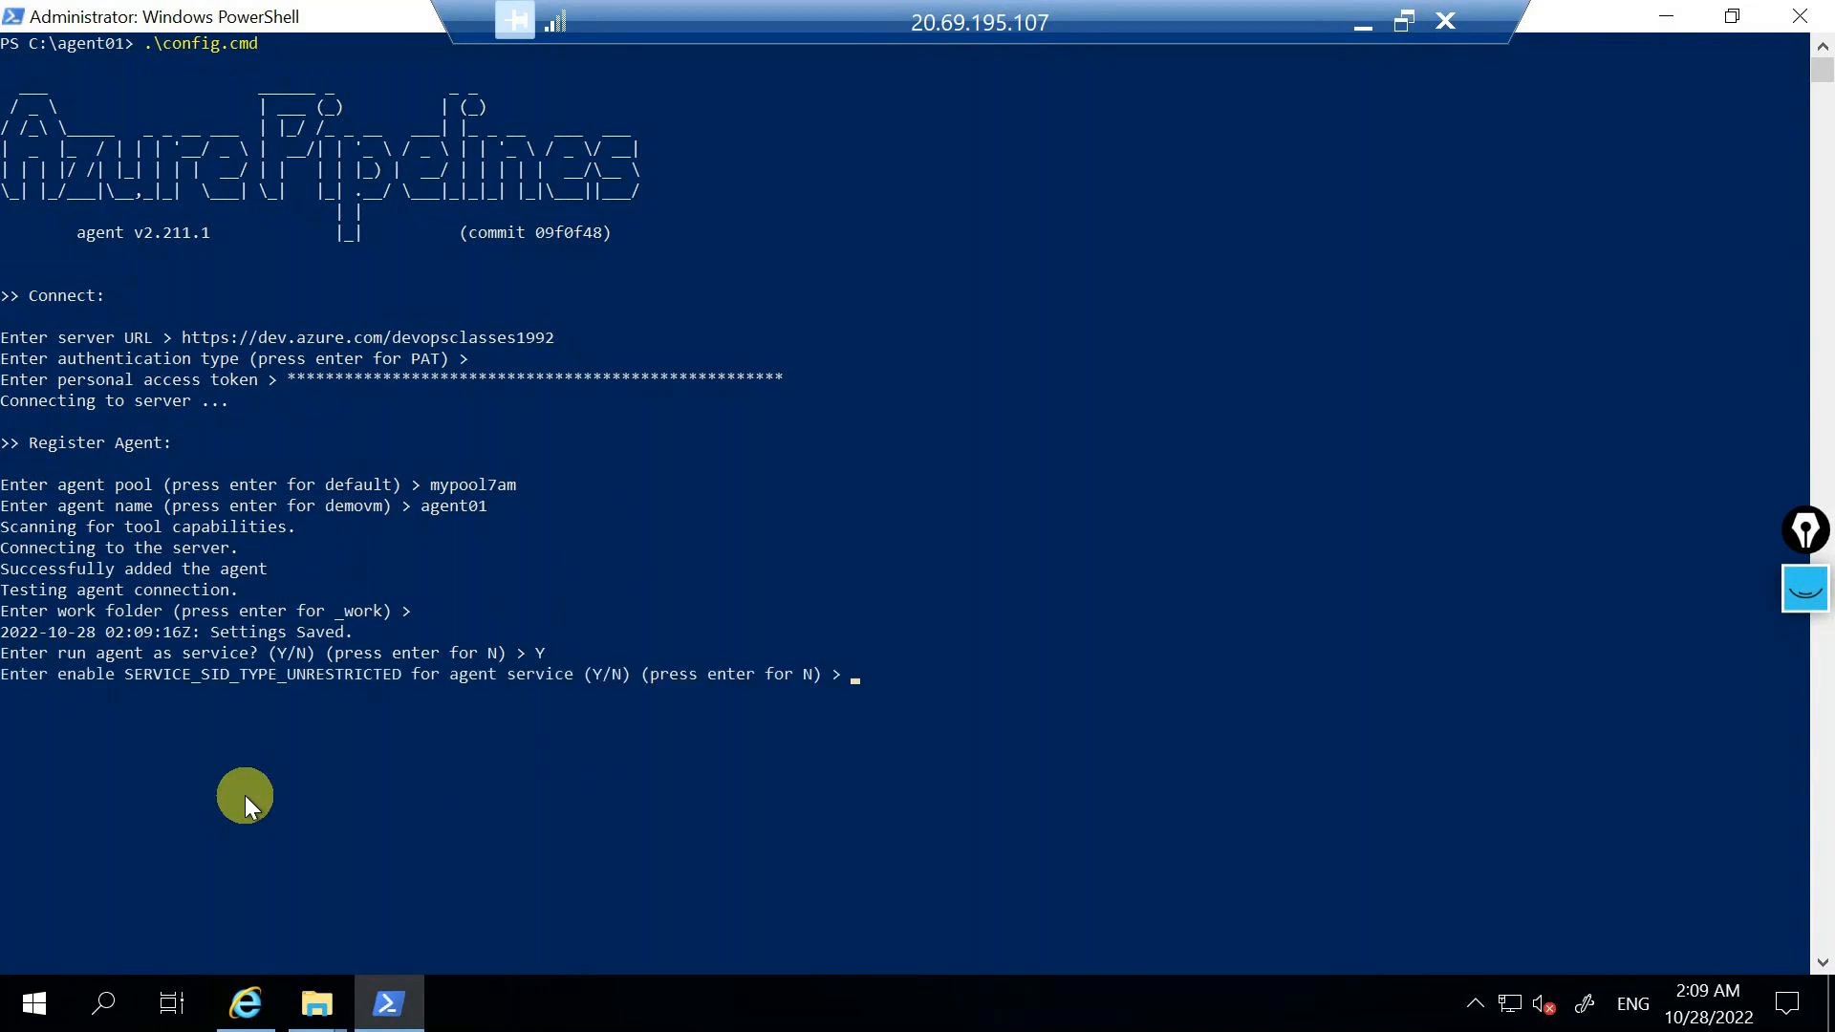
text(Y)
key(Return)
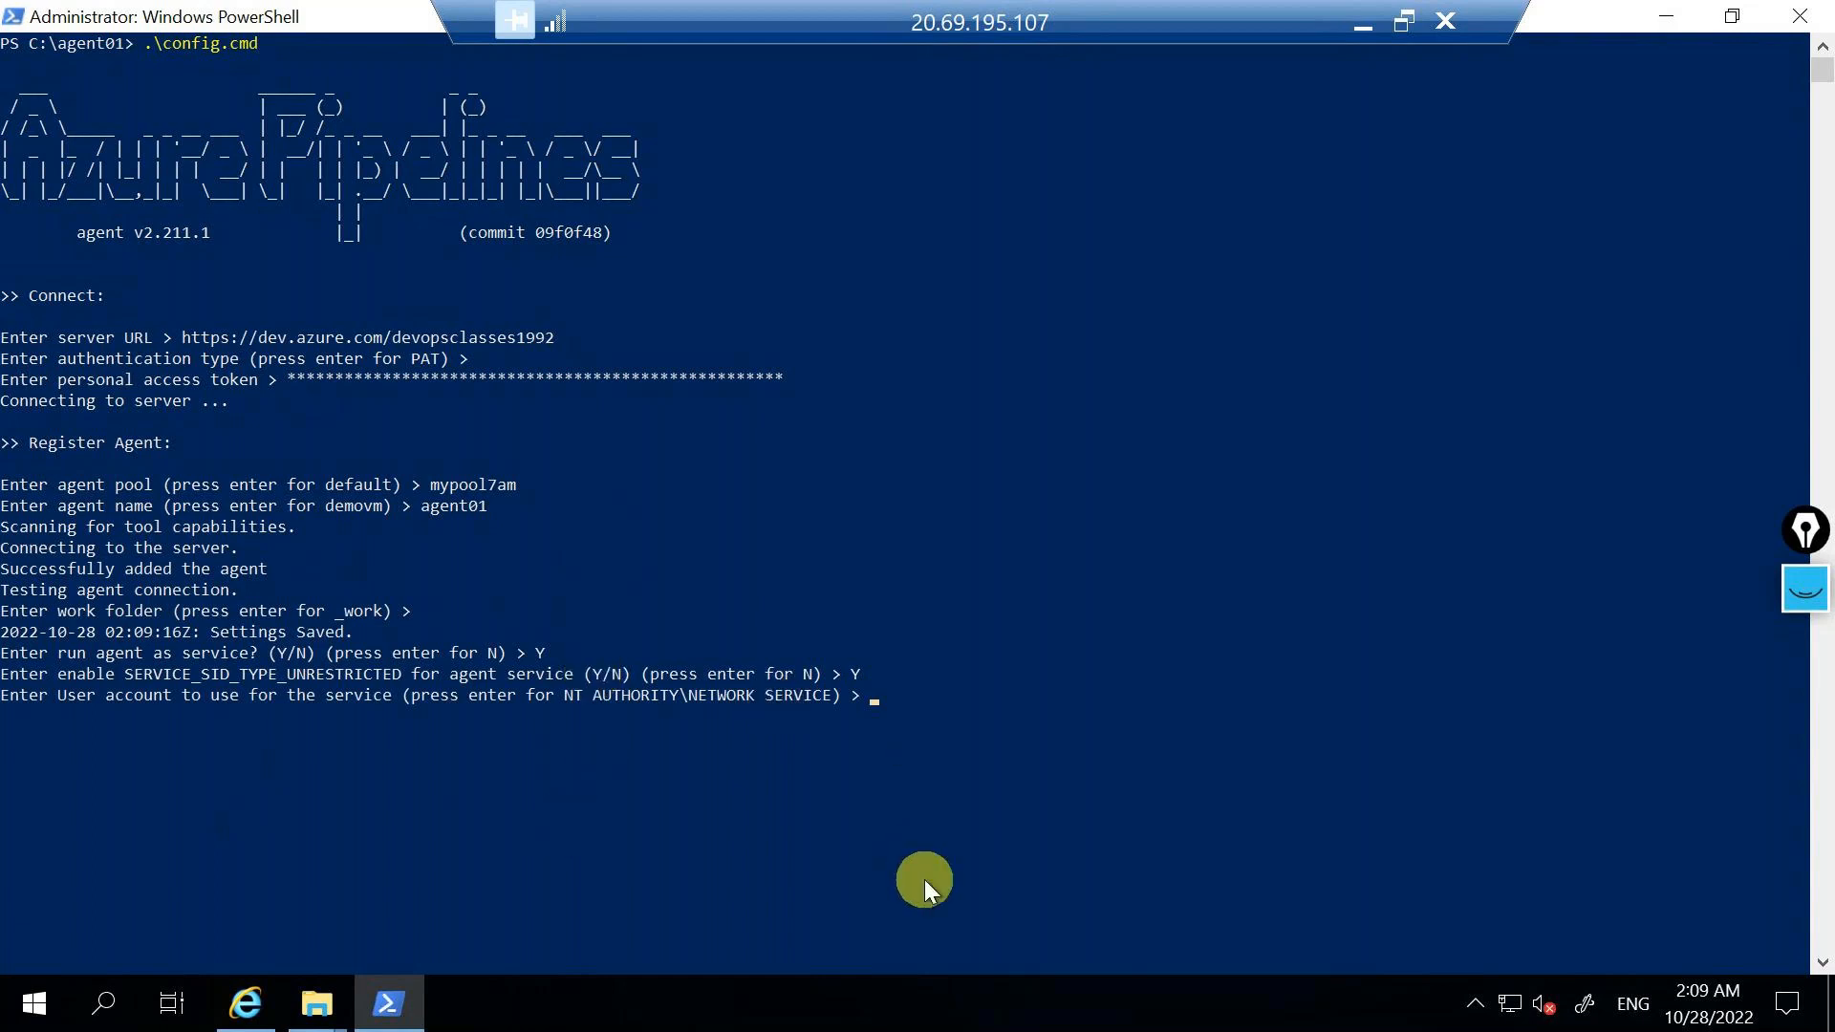
key(Return)
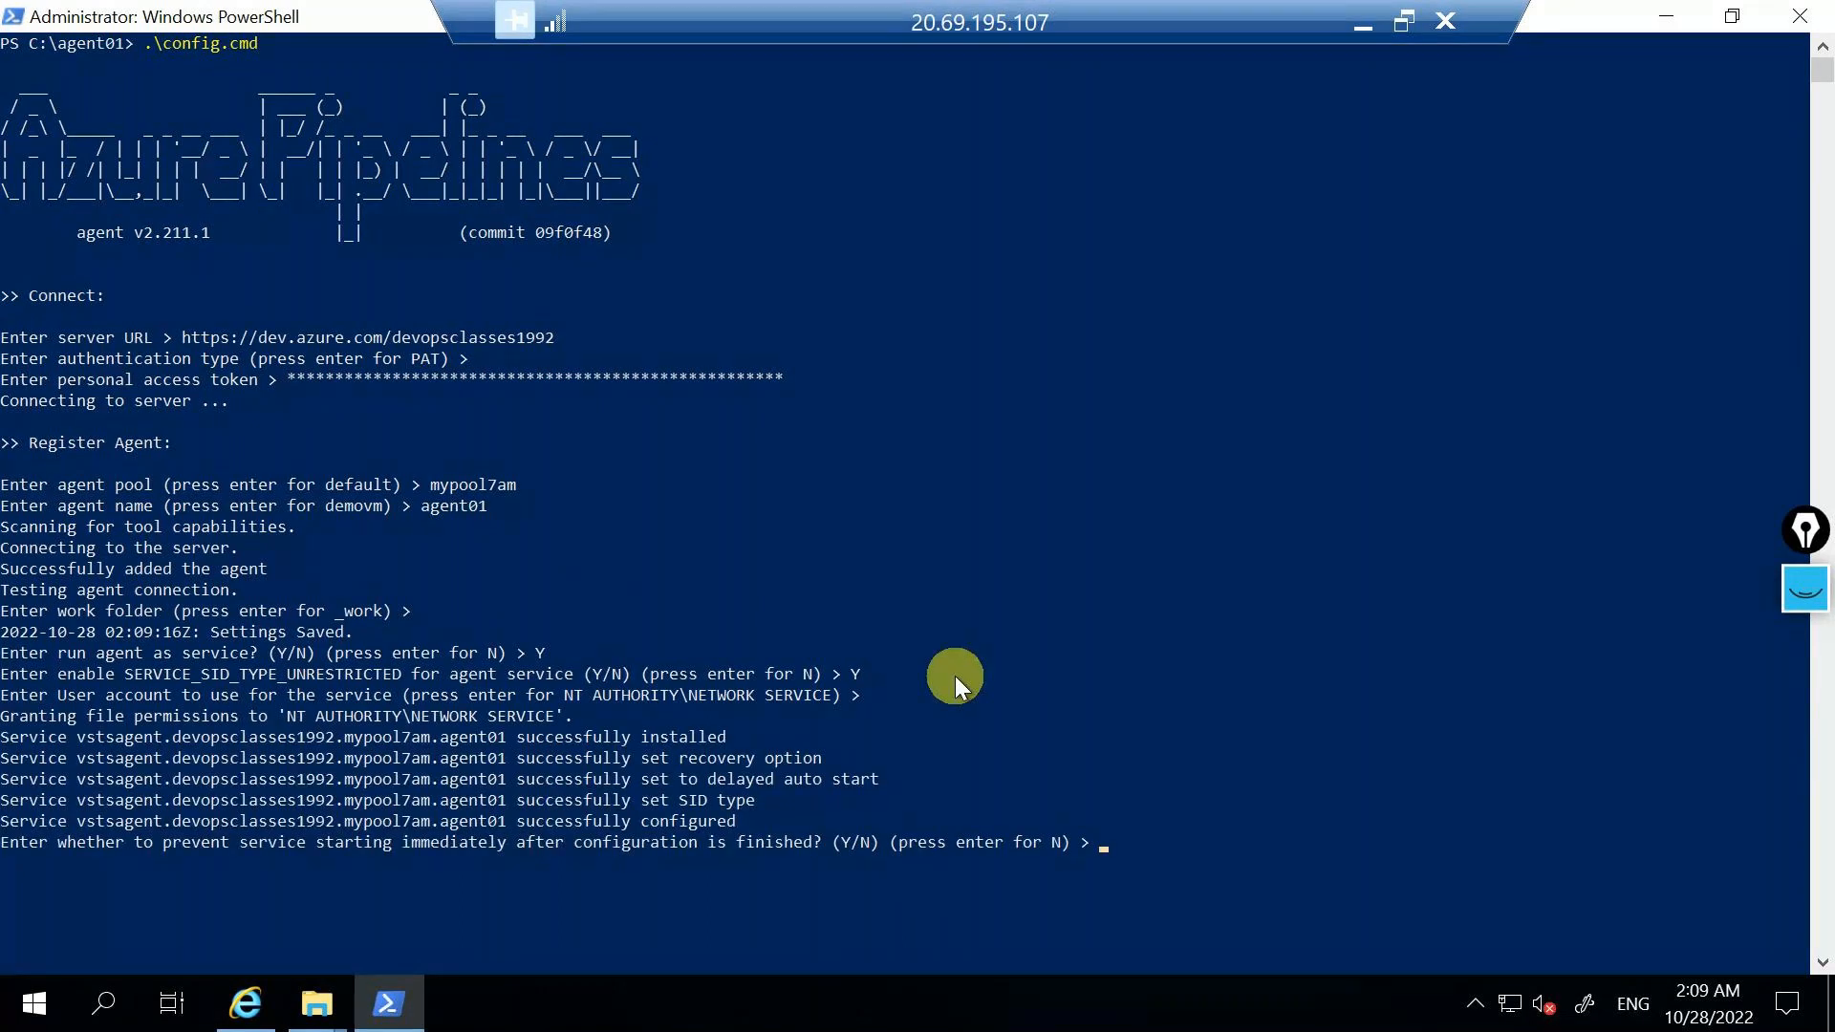
key(Return)
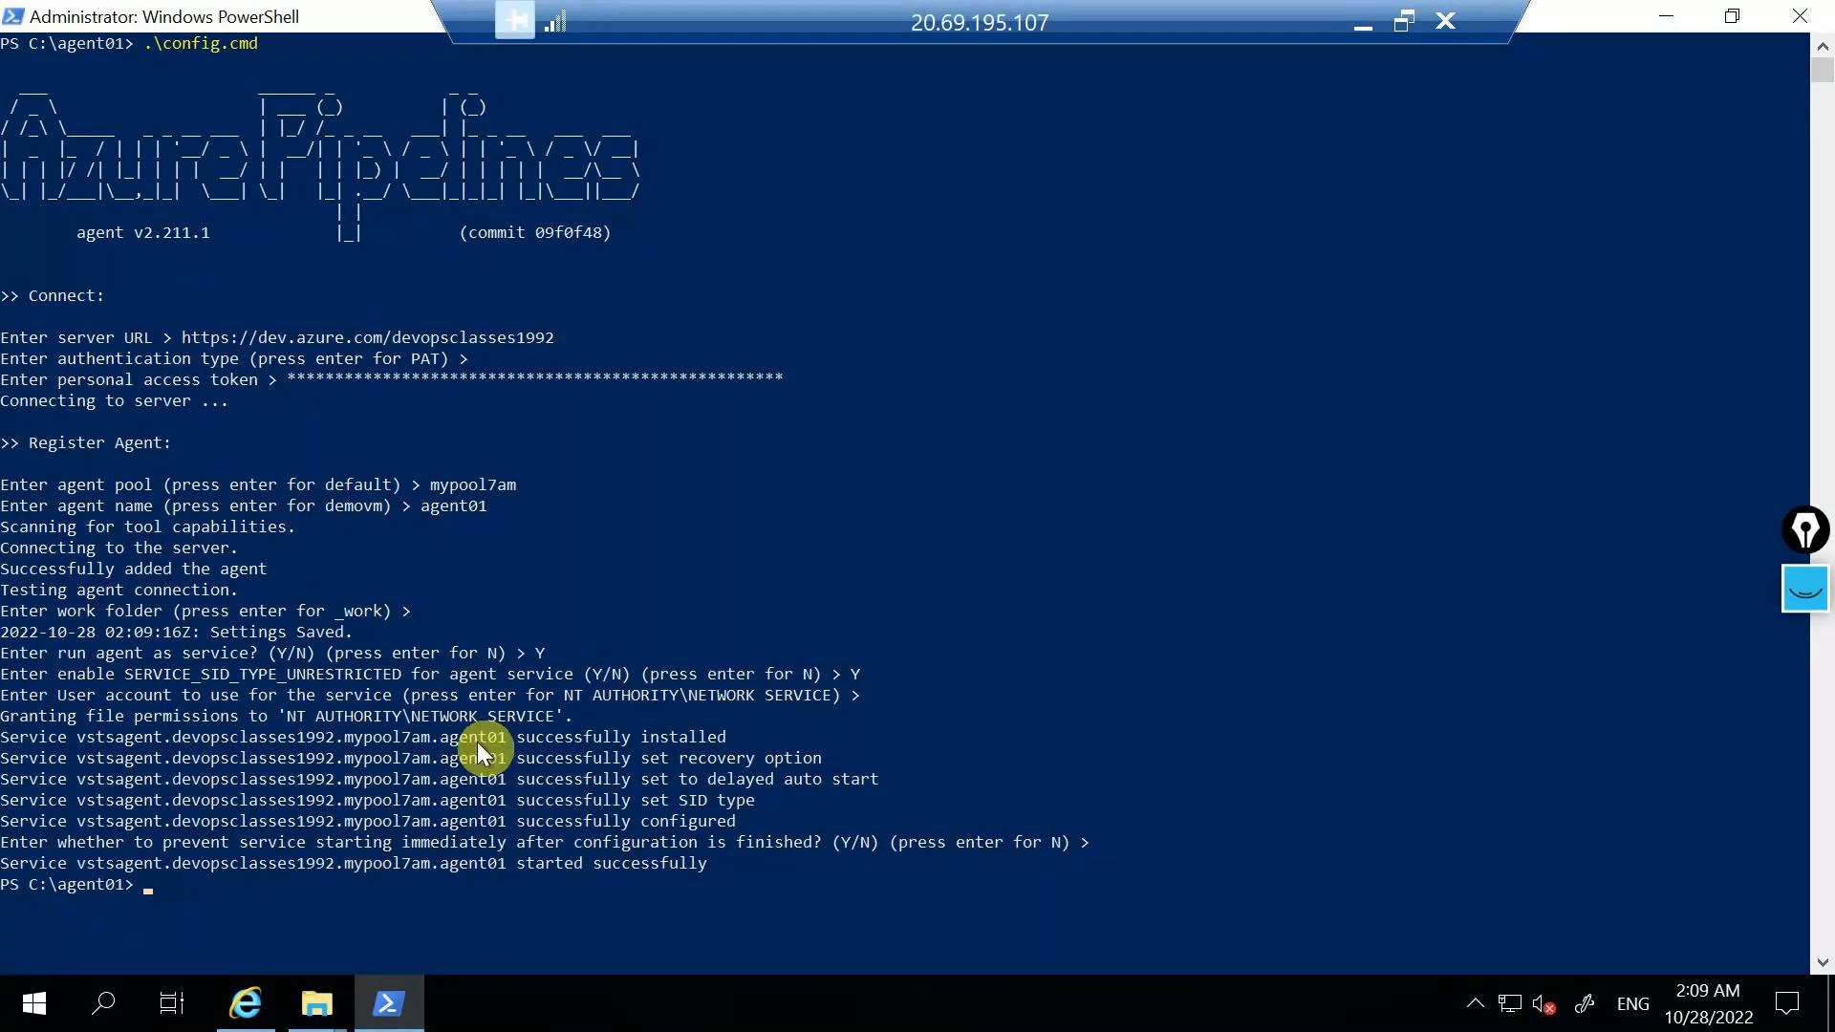
Step: Highlight the run-as-service prompt and its answer in the configuration output
drag(415, 617, 635, 675)
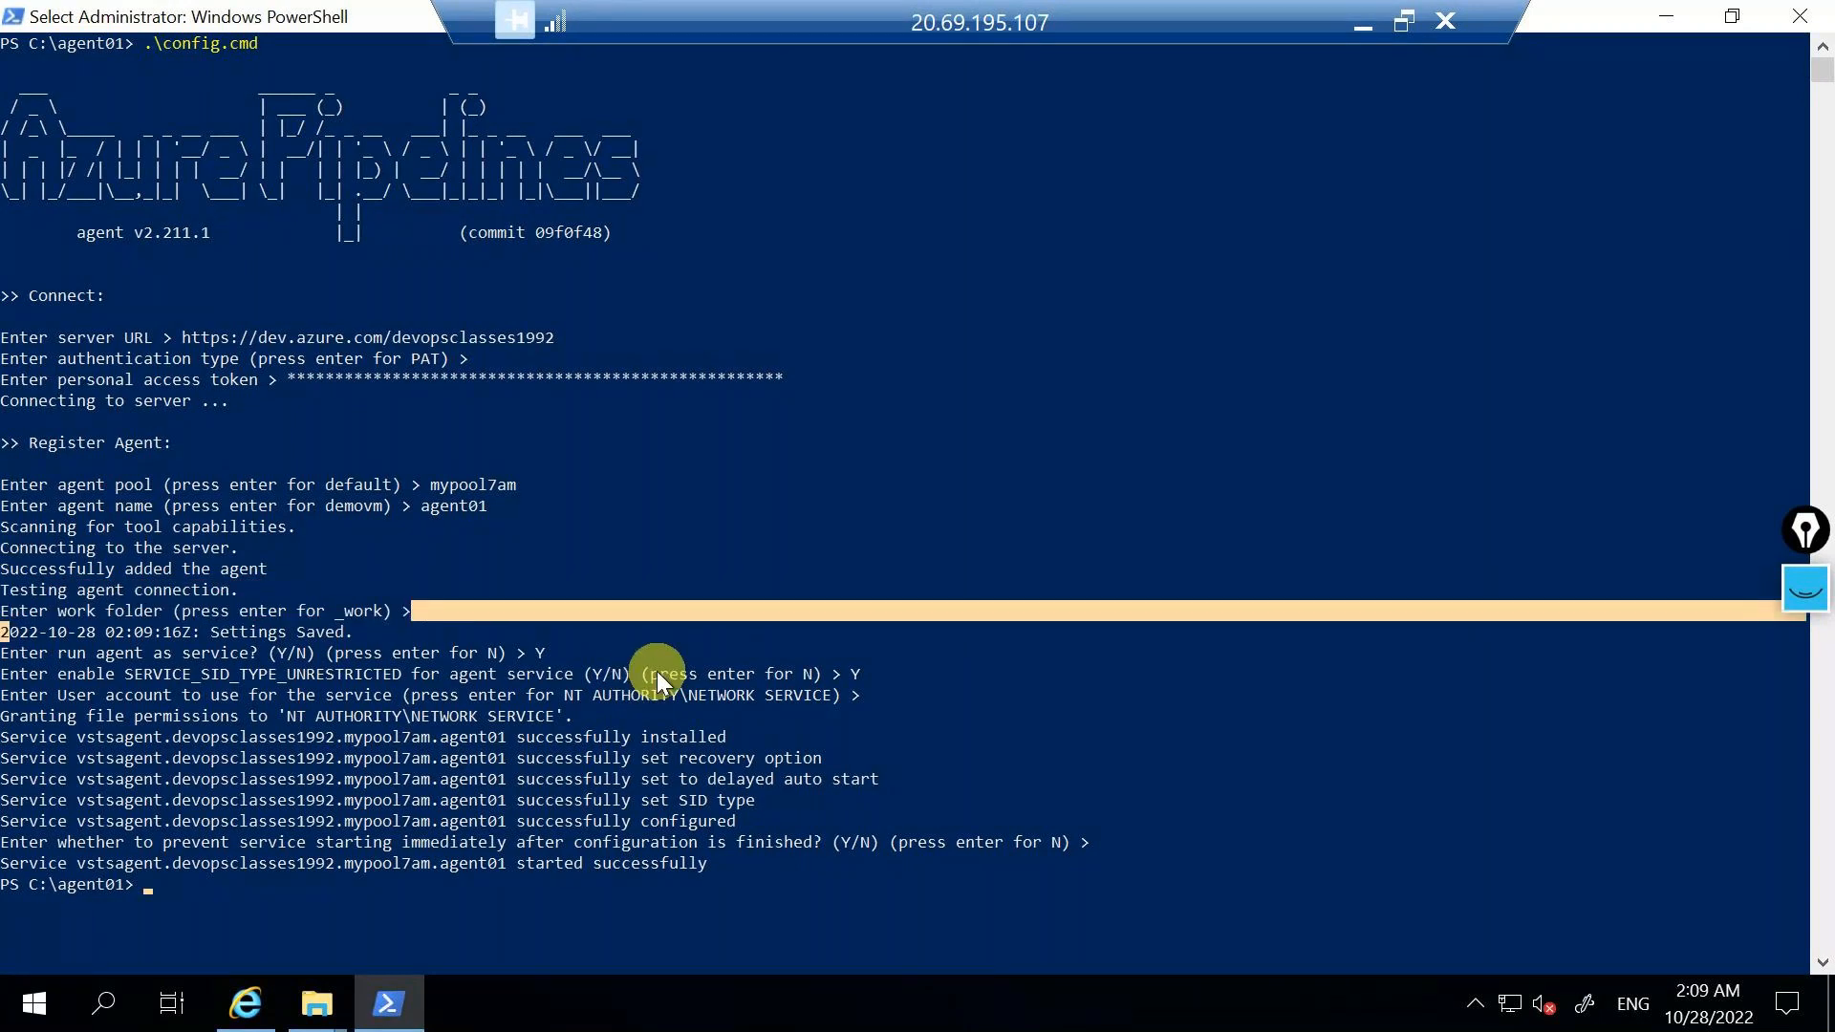
click(626, 656)
drag(549, 656, 499, 657)
drag(216, 657, 4, 656)
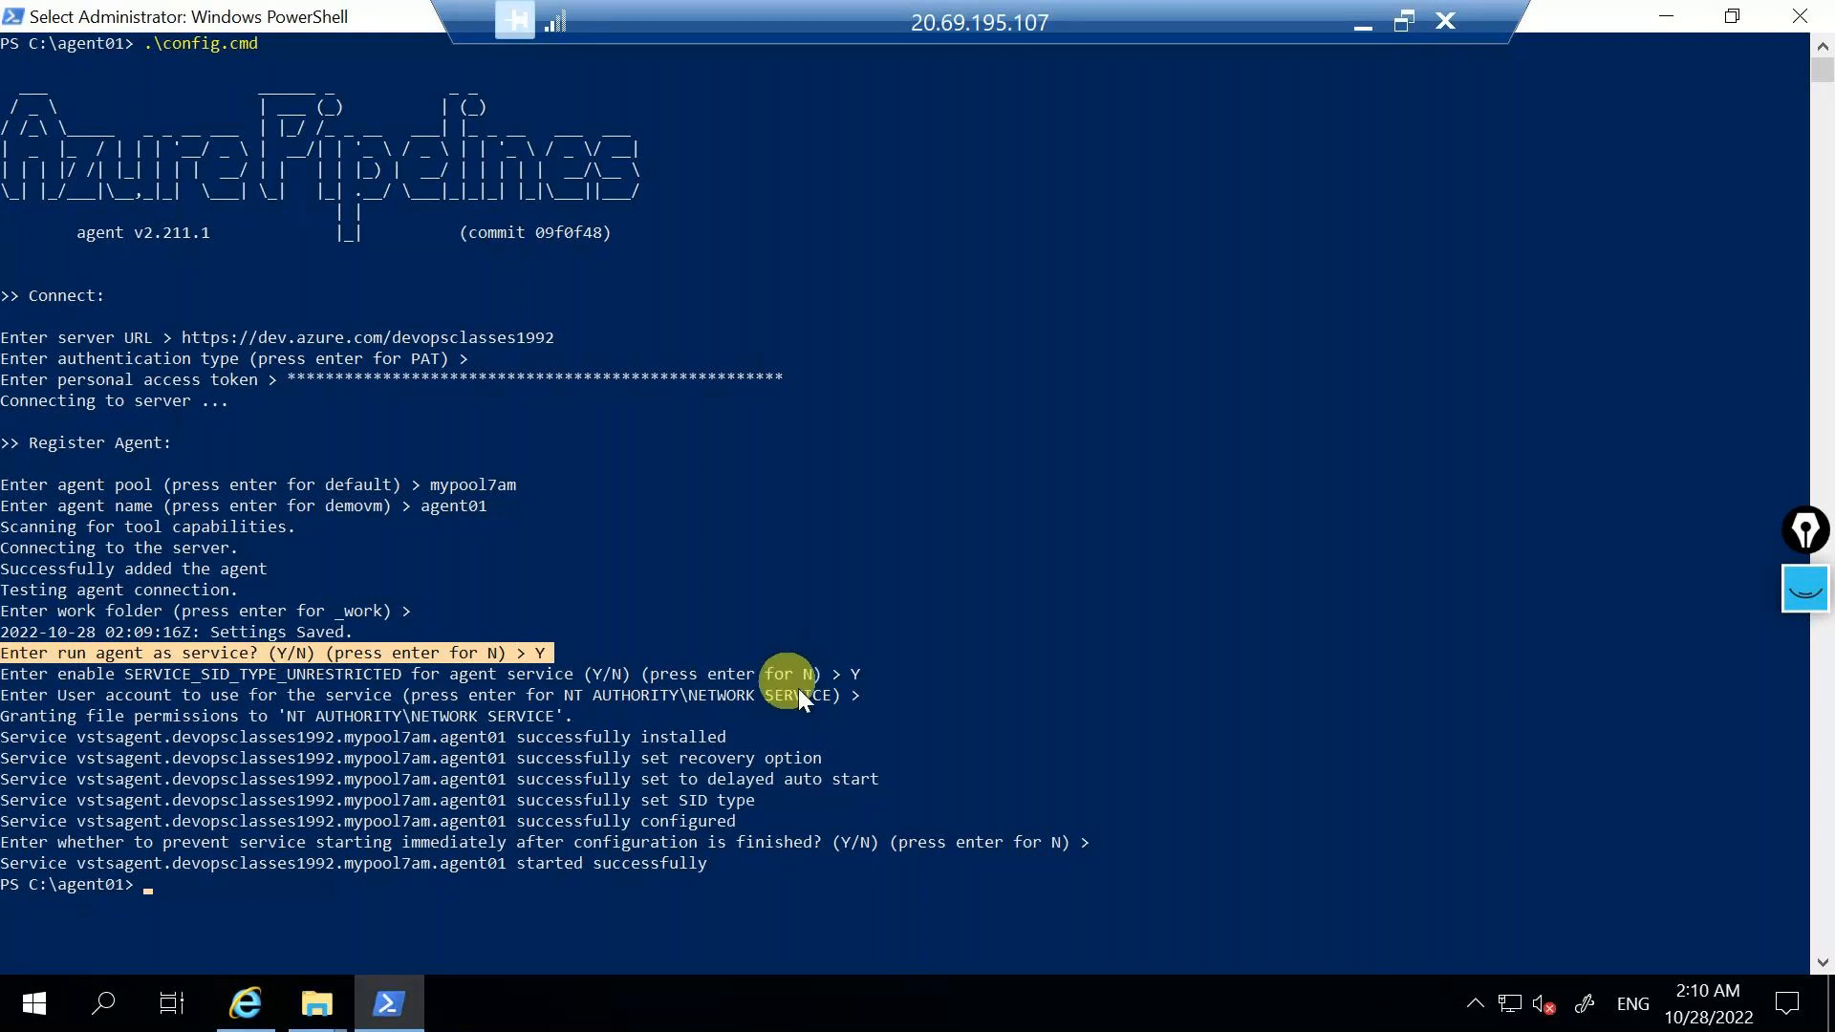
Step: Switch to the browser and reload the agents list of the mypool7am pool
click(772, 831)
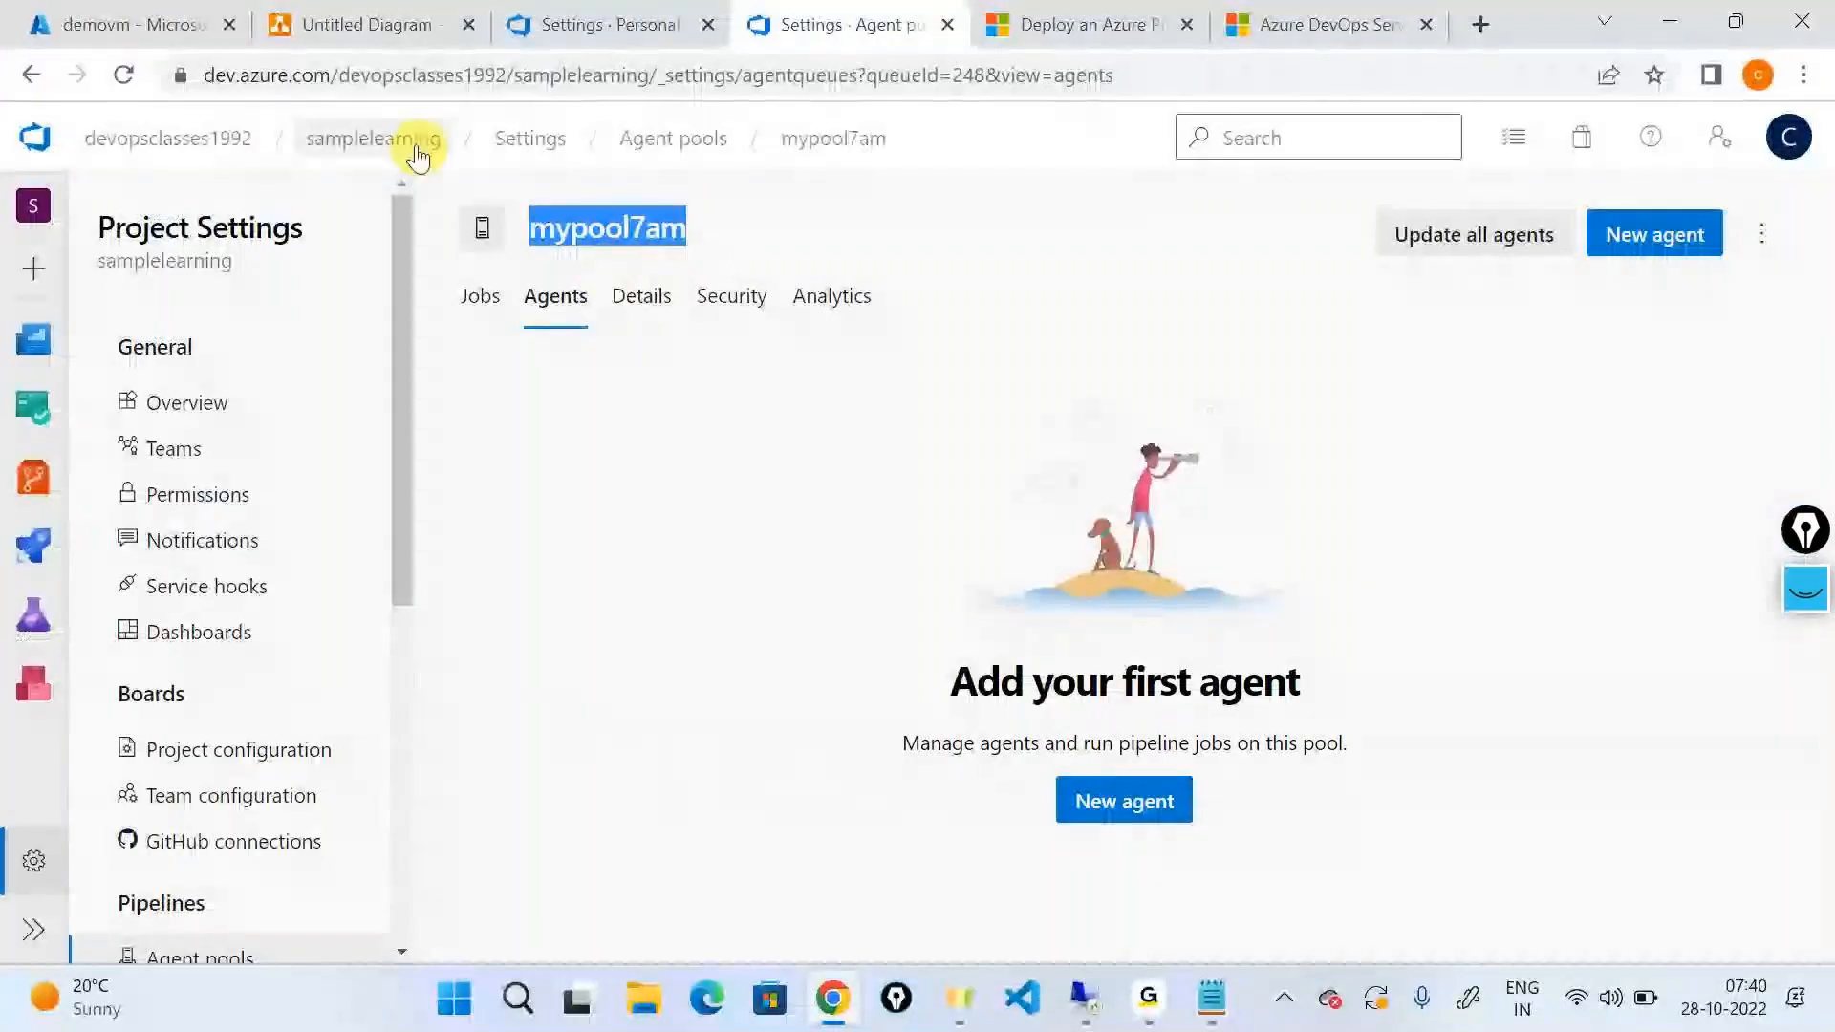
click(126, 75)
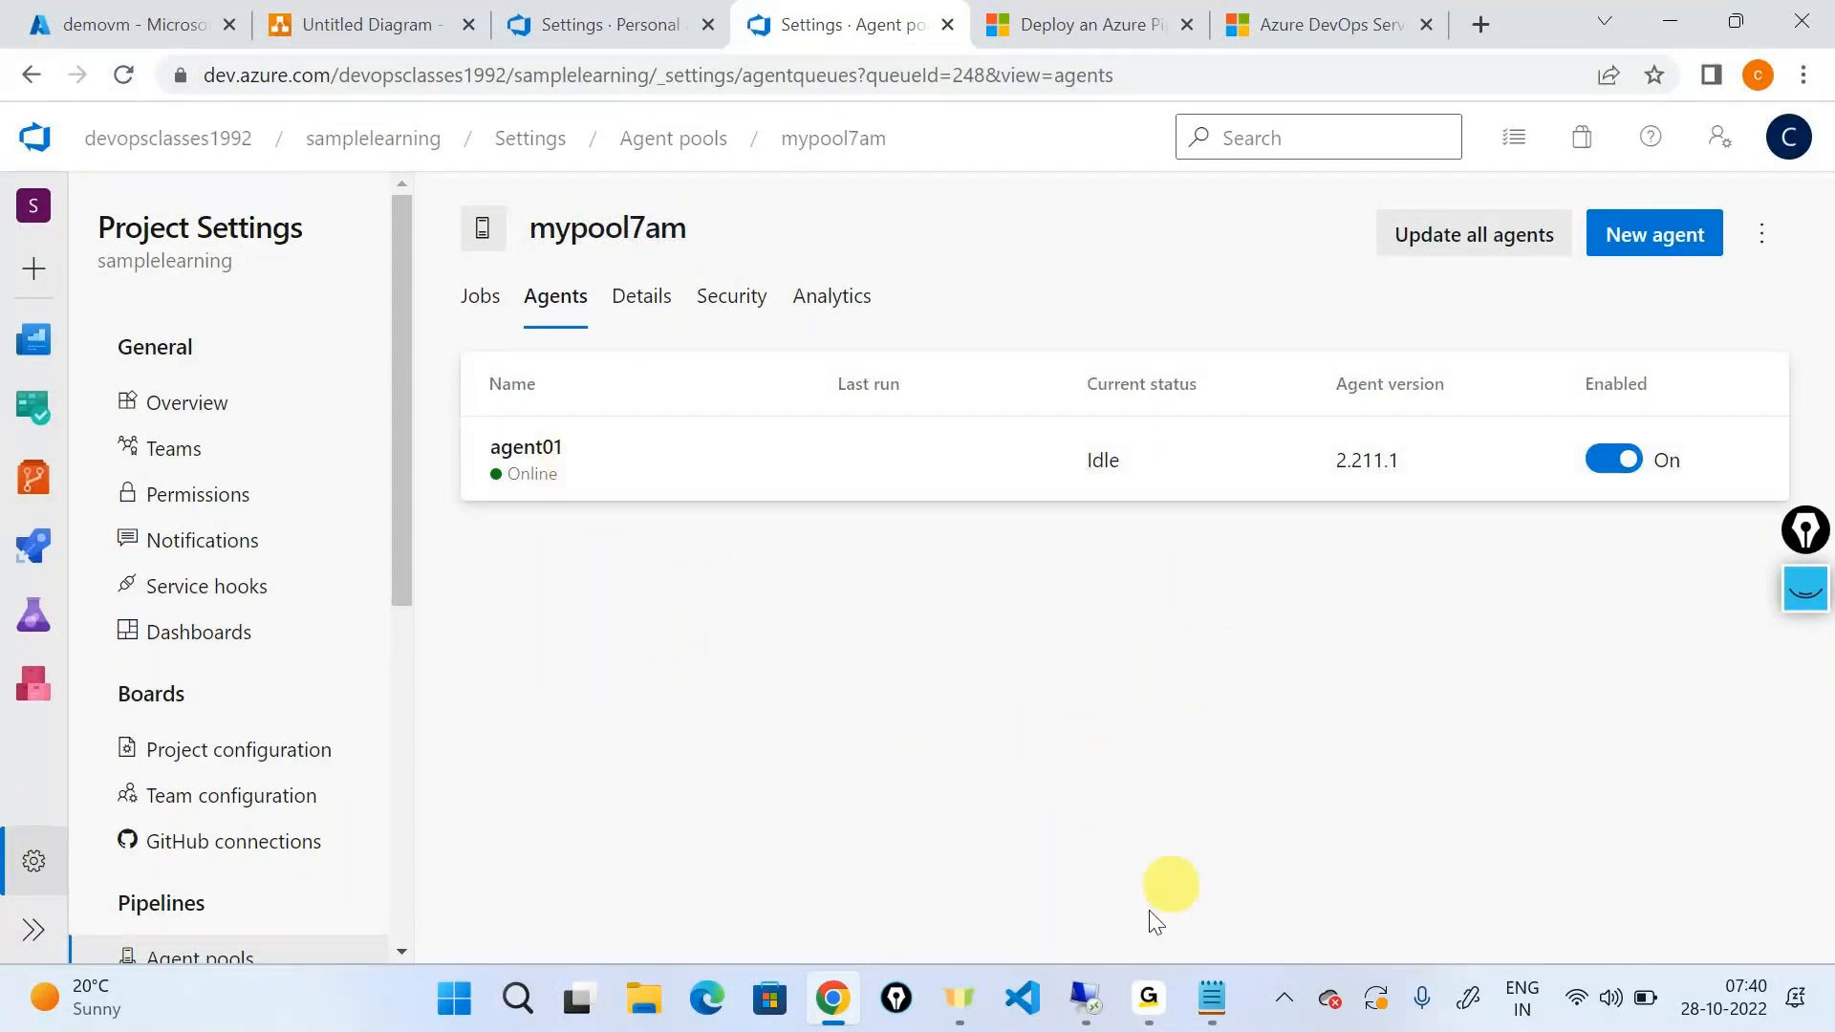
Step: Return to the remote VM, minimize PowerShell and show the services list in Task Manager's detailed view
click(1094, 989)
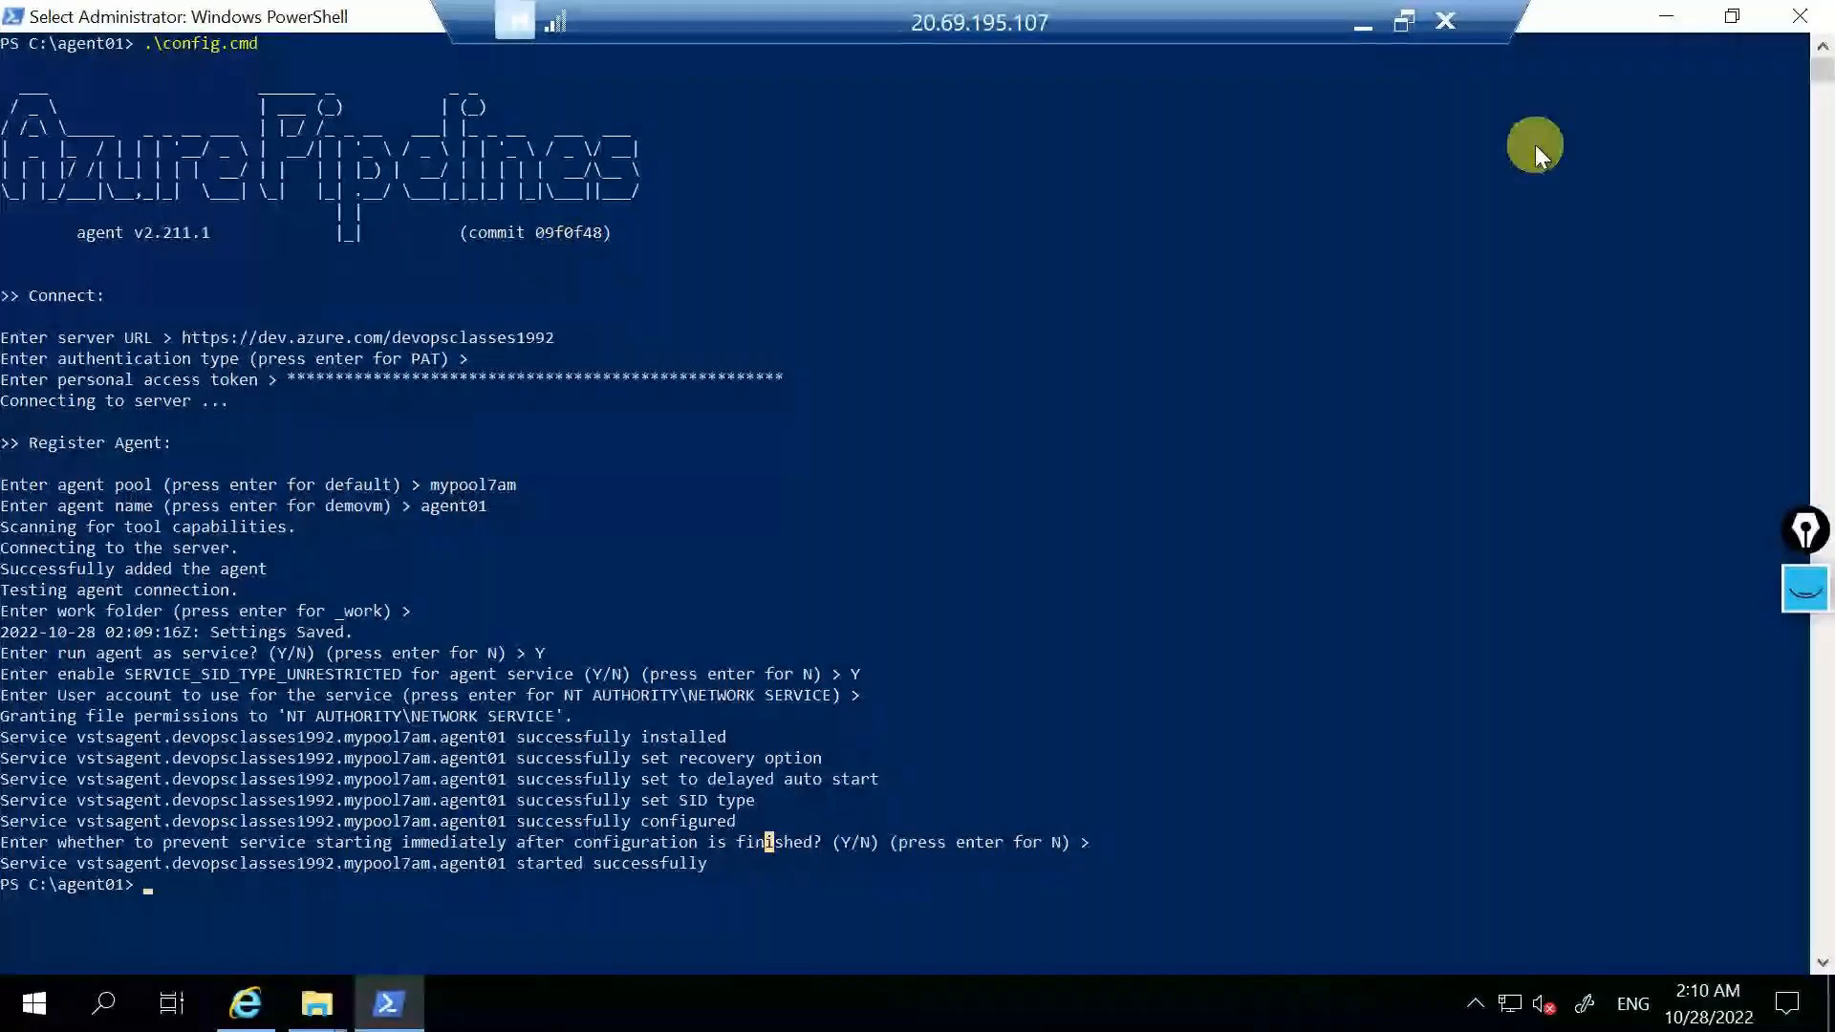
click(1668, 15)
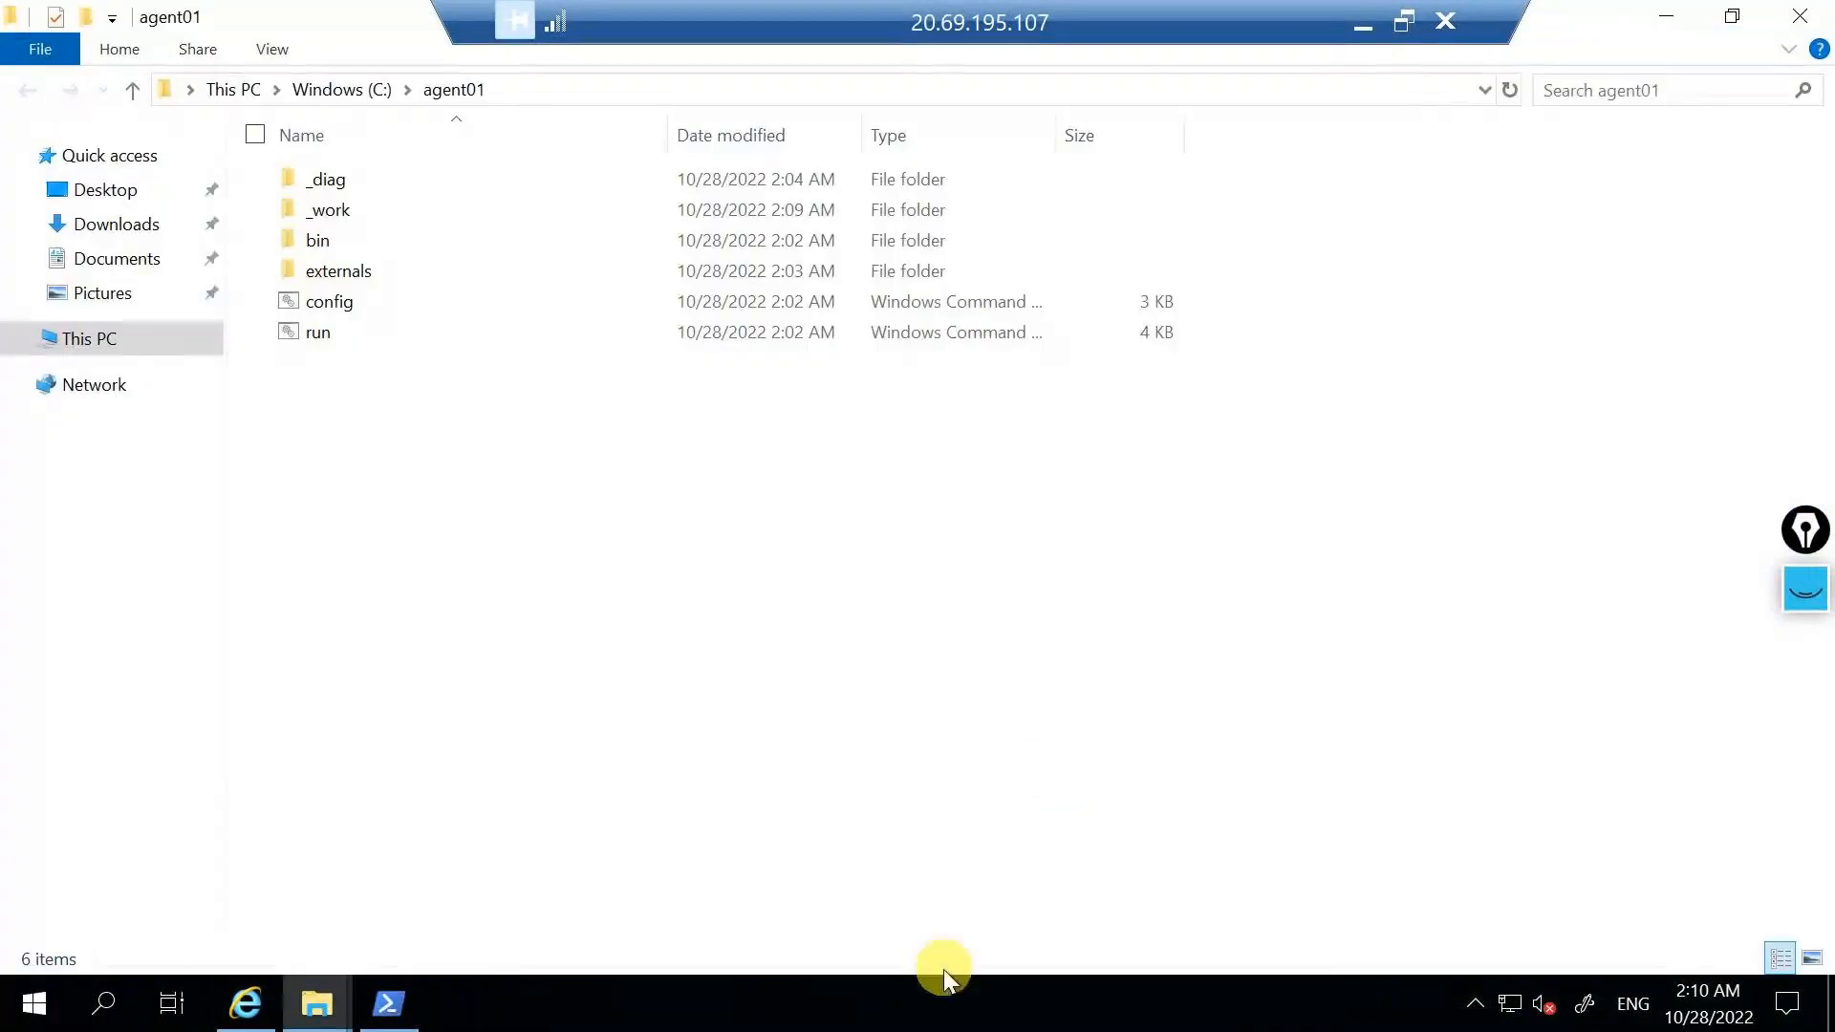
right_click(943, 988)
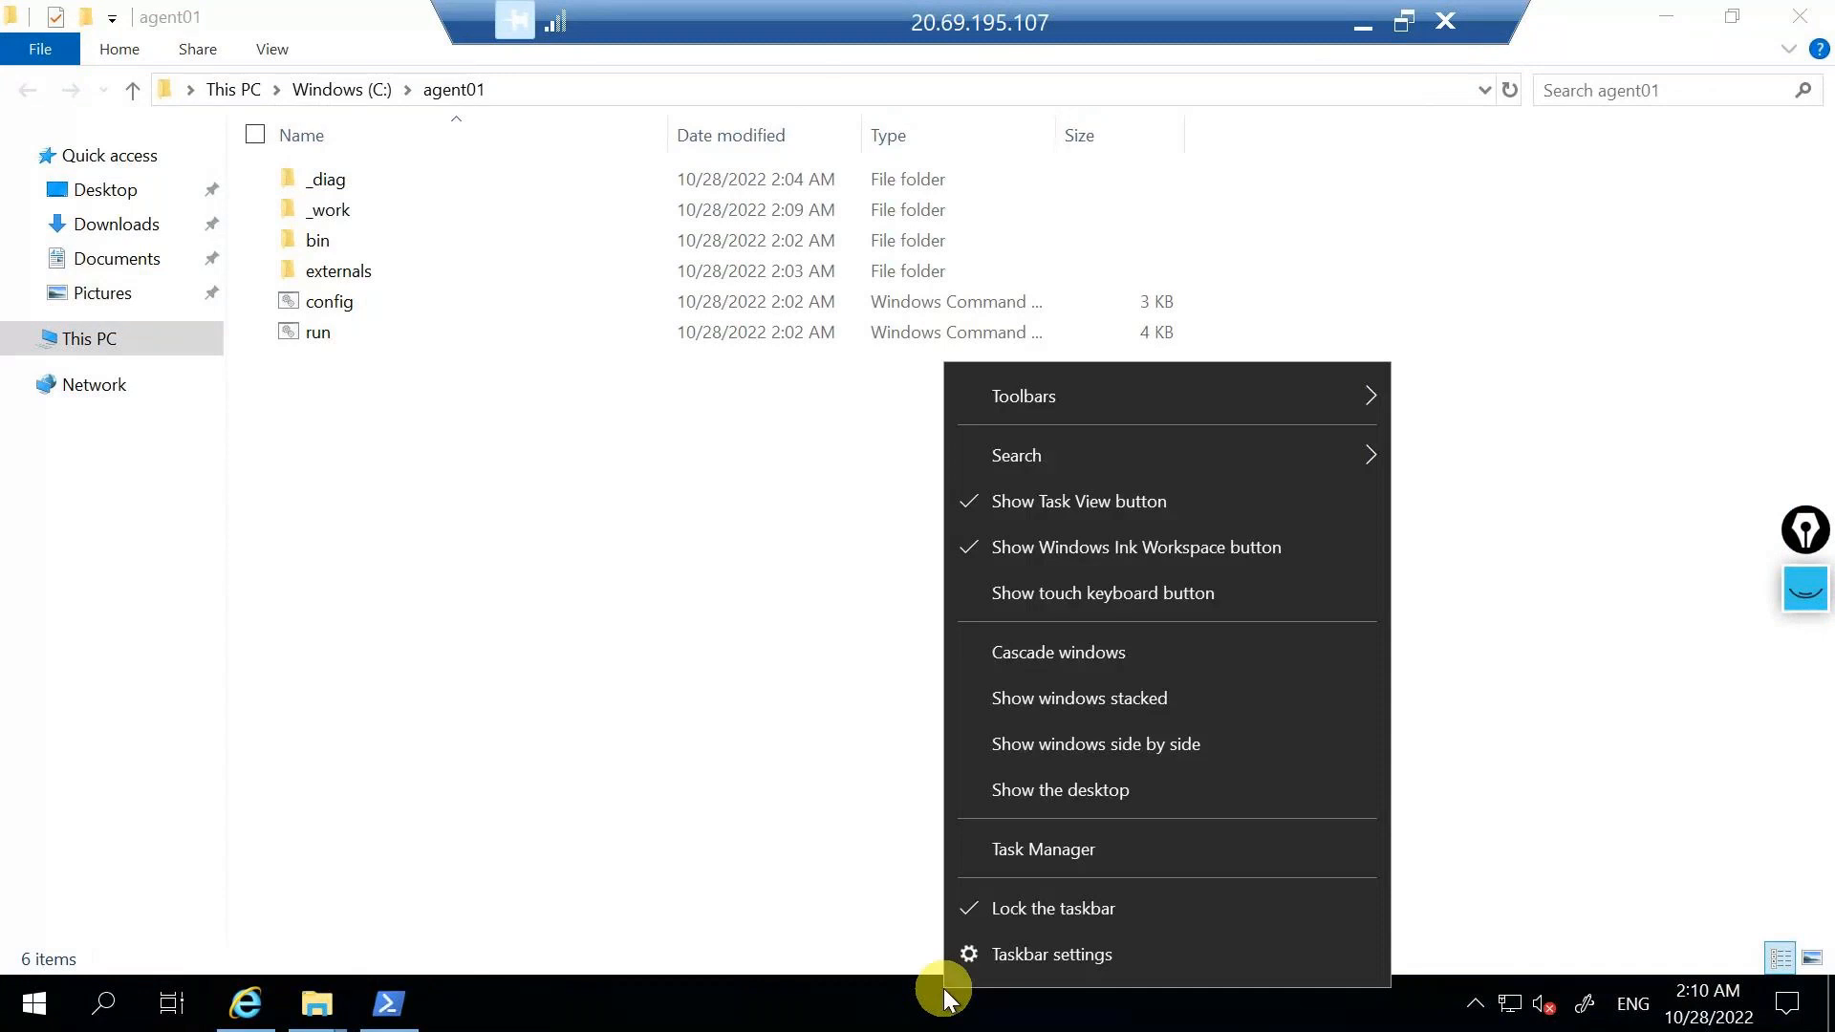
click(1041, 848)
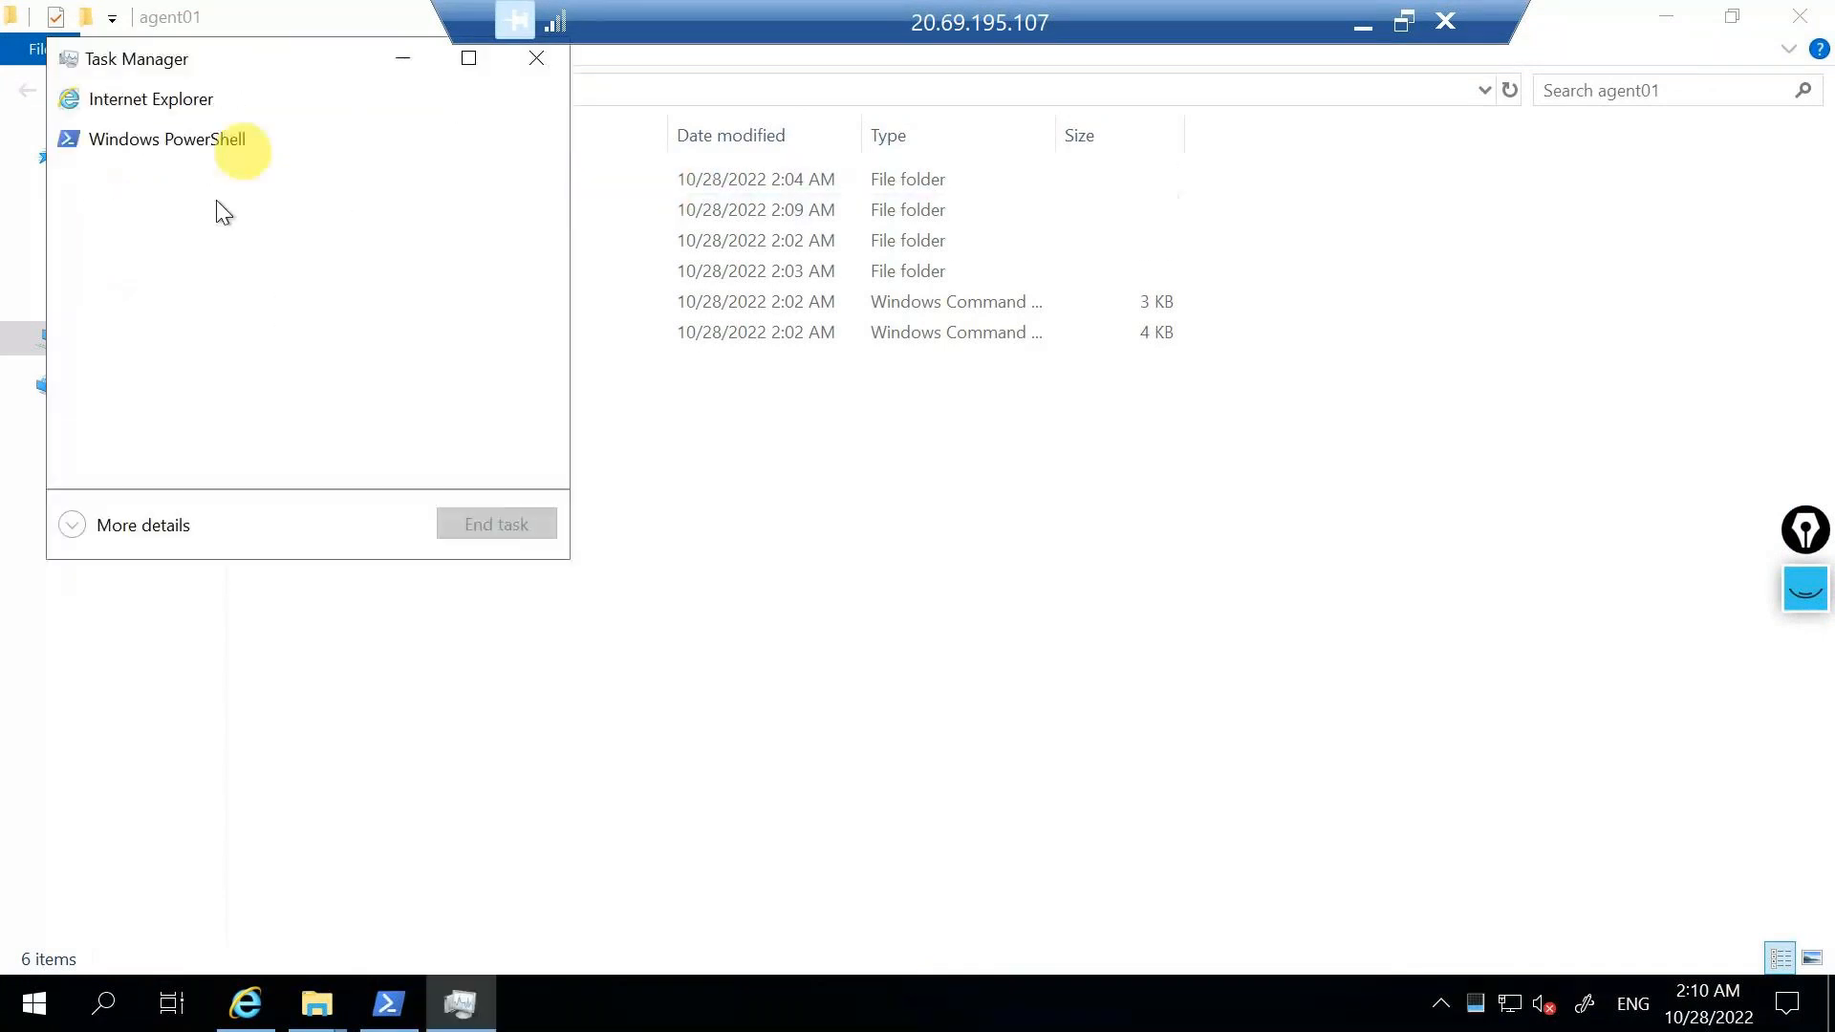
click(124, 529)
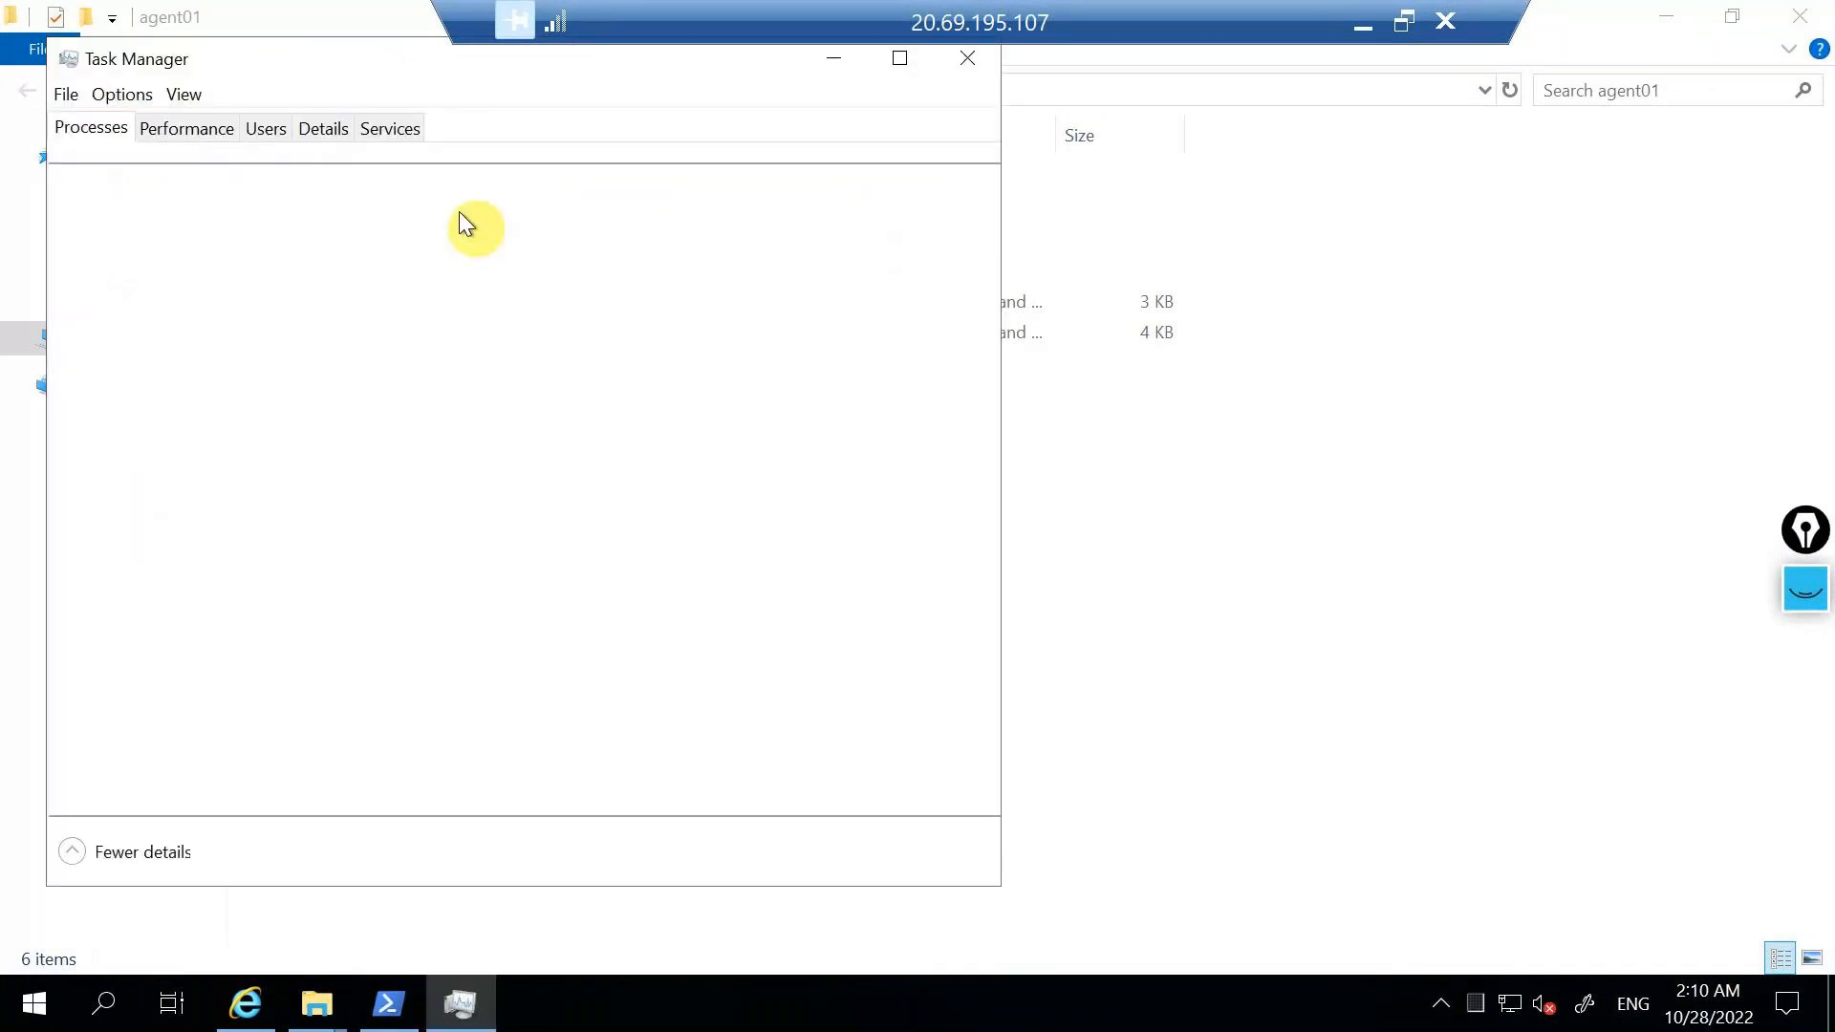
click(400, 122)
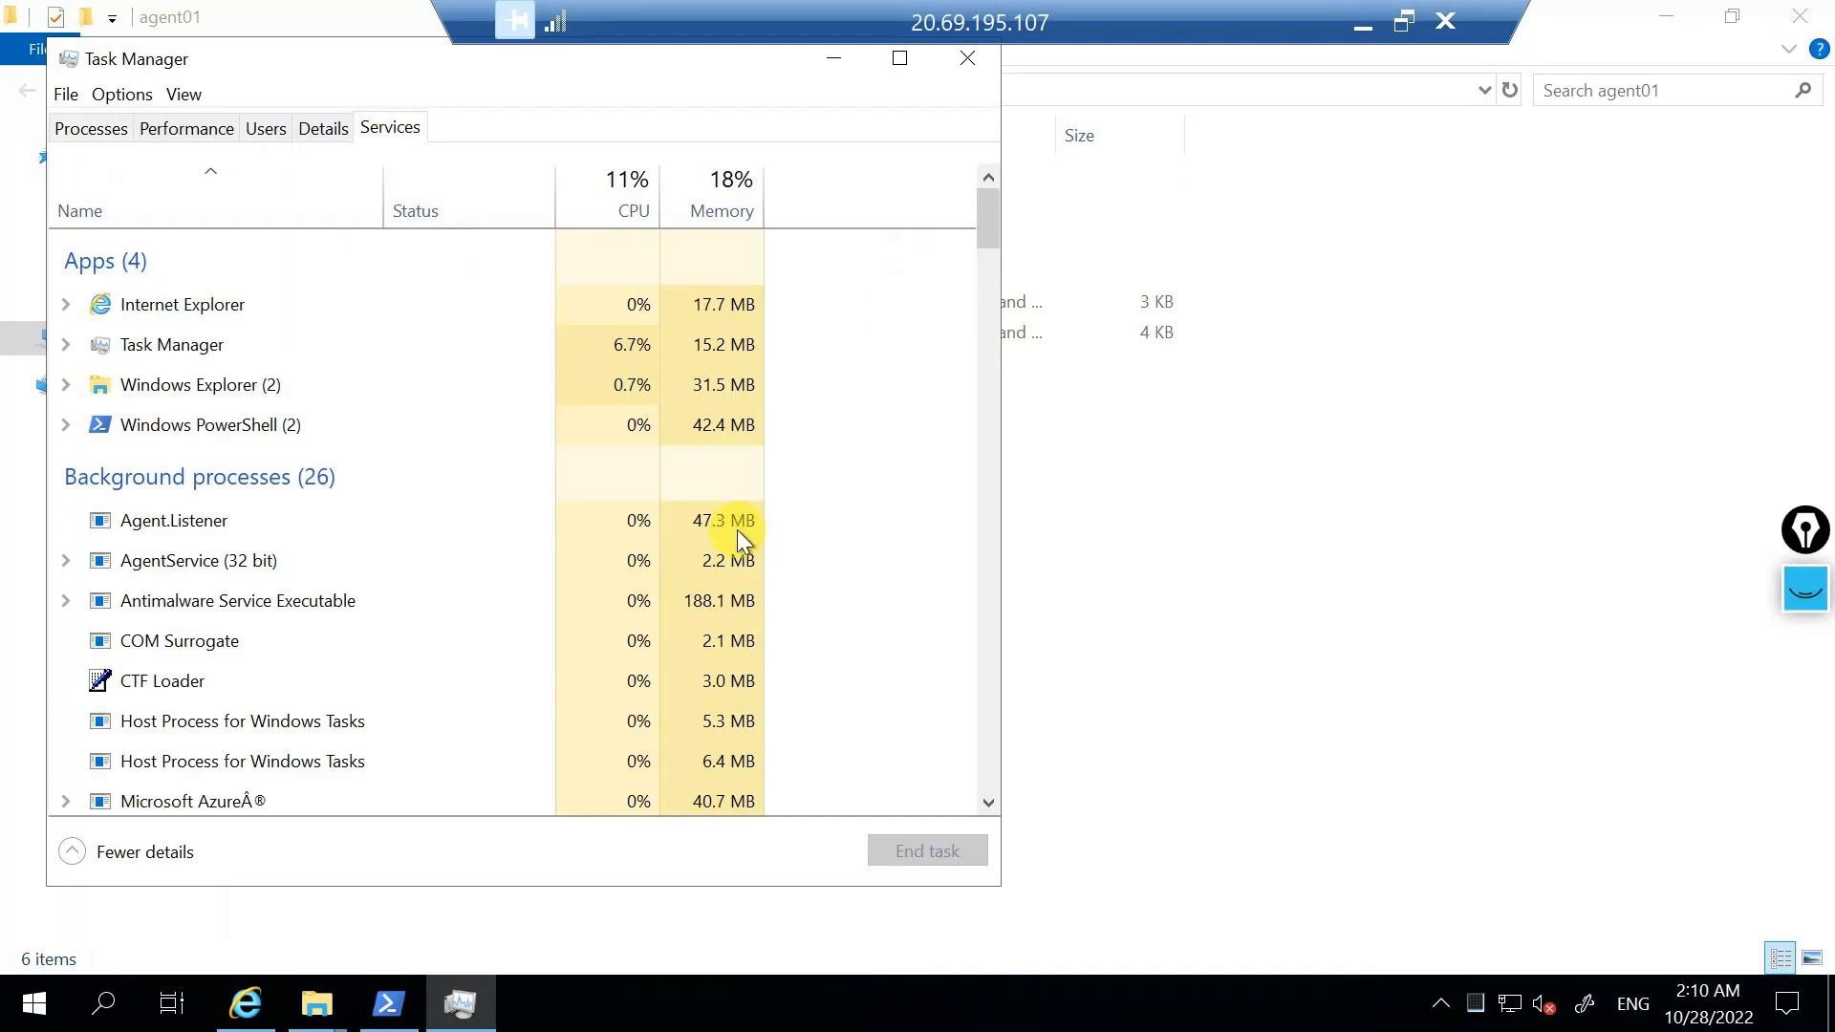
Step: Open the full Services console from Task Manager, maximize it and select the Azure Pipelines Agent service
click(606, 411)
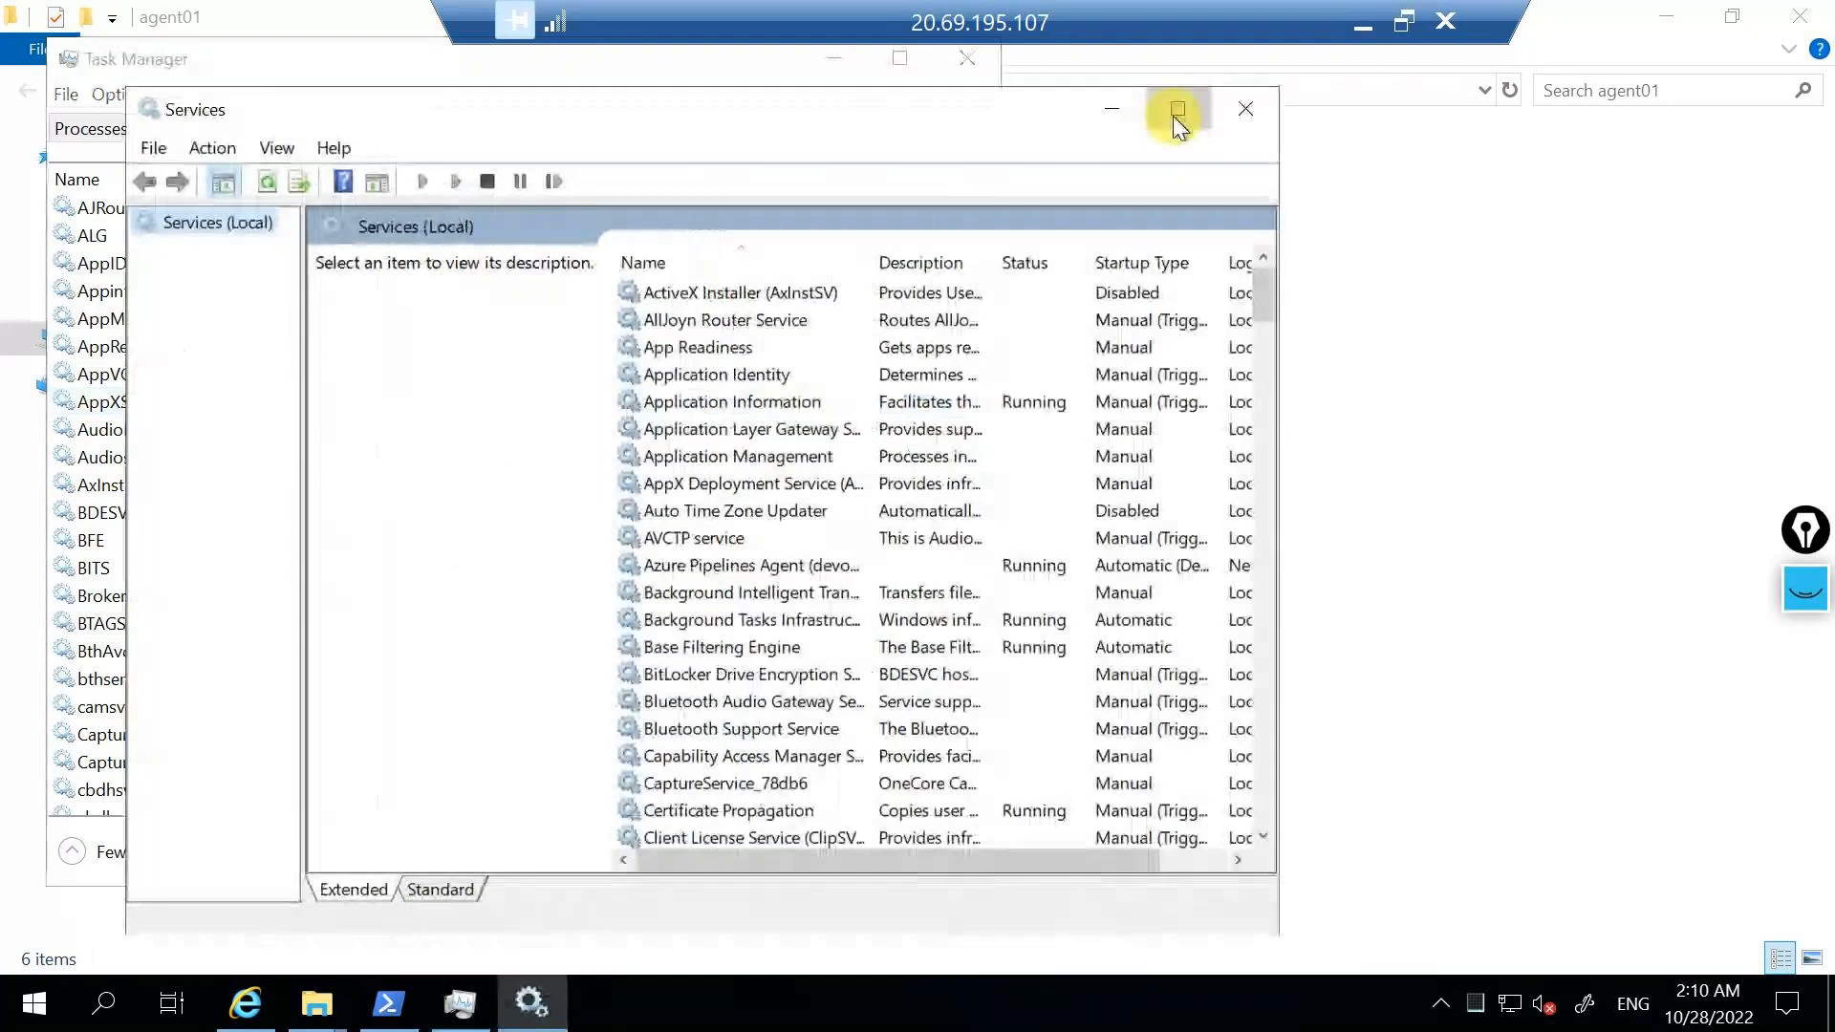
click(1176, 113)
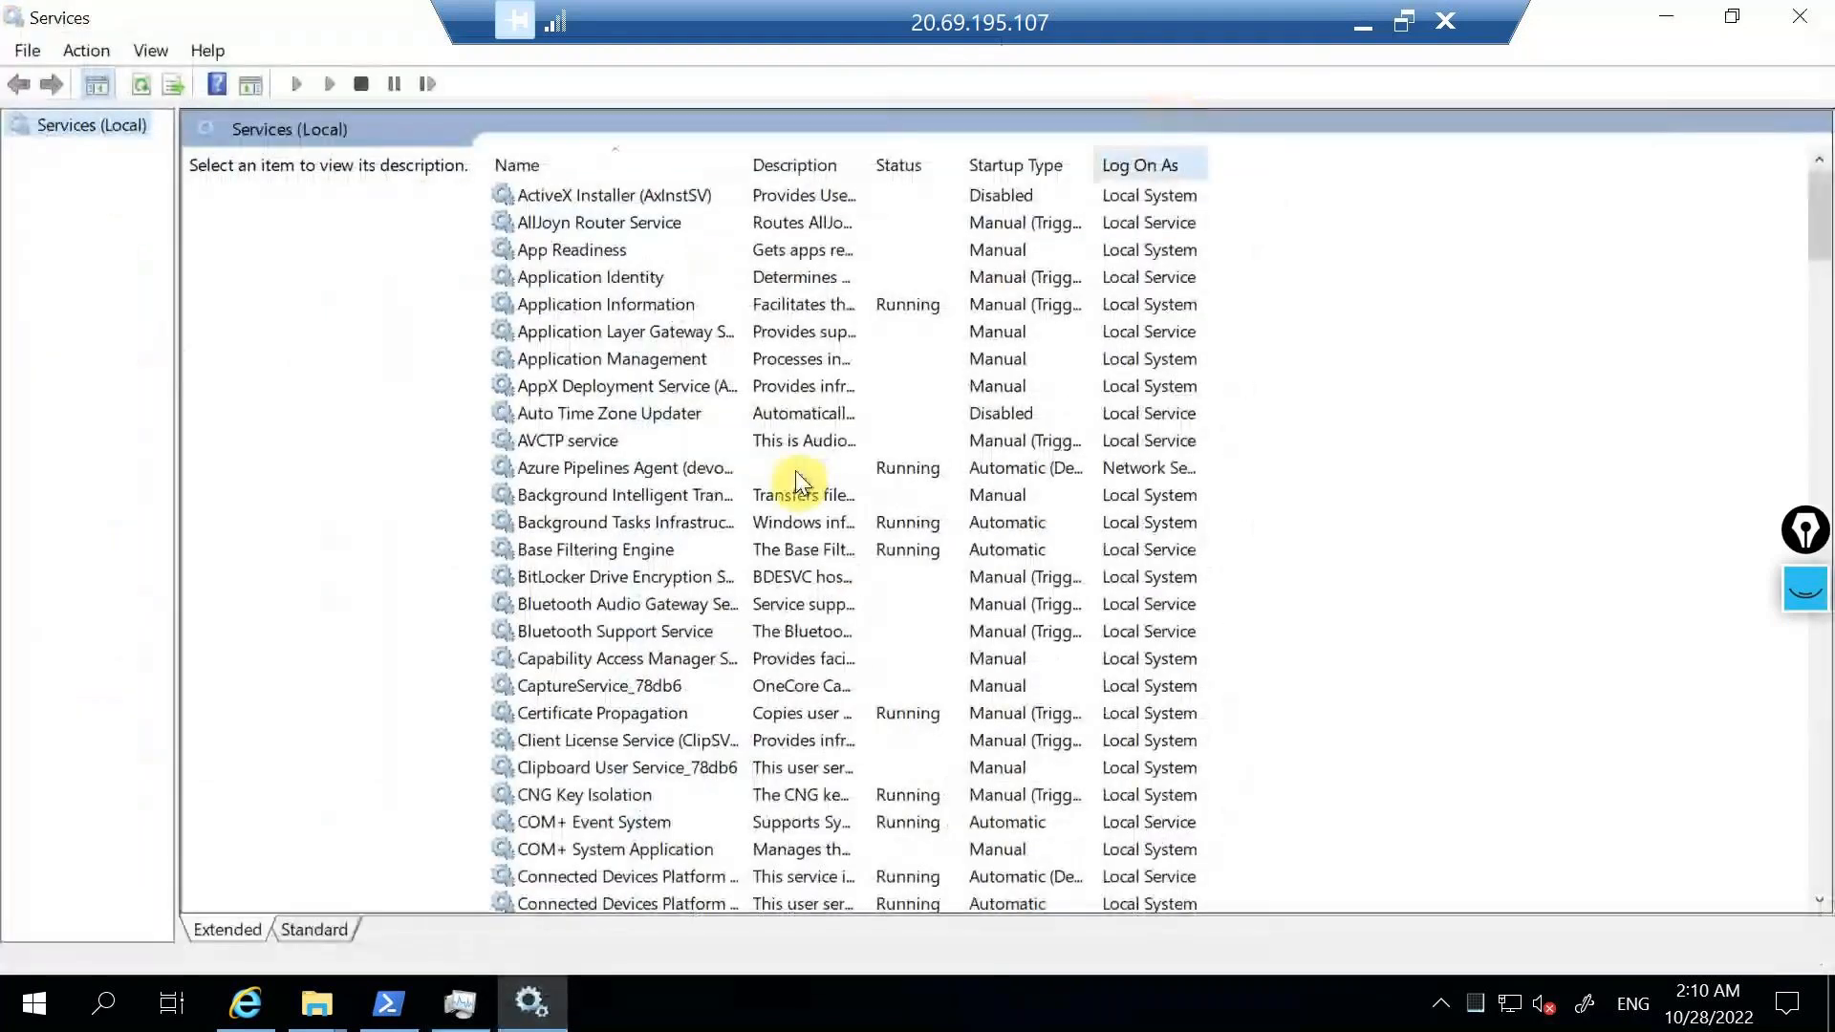
click(604, 468)
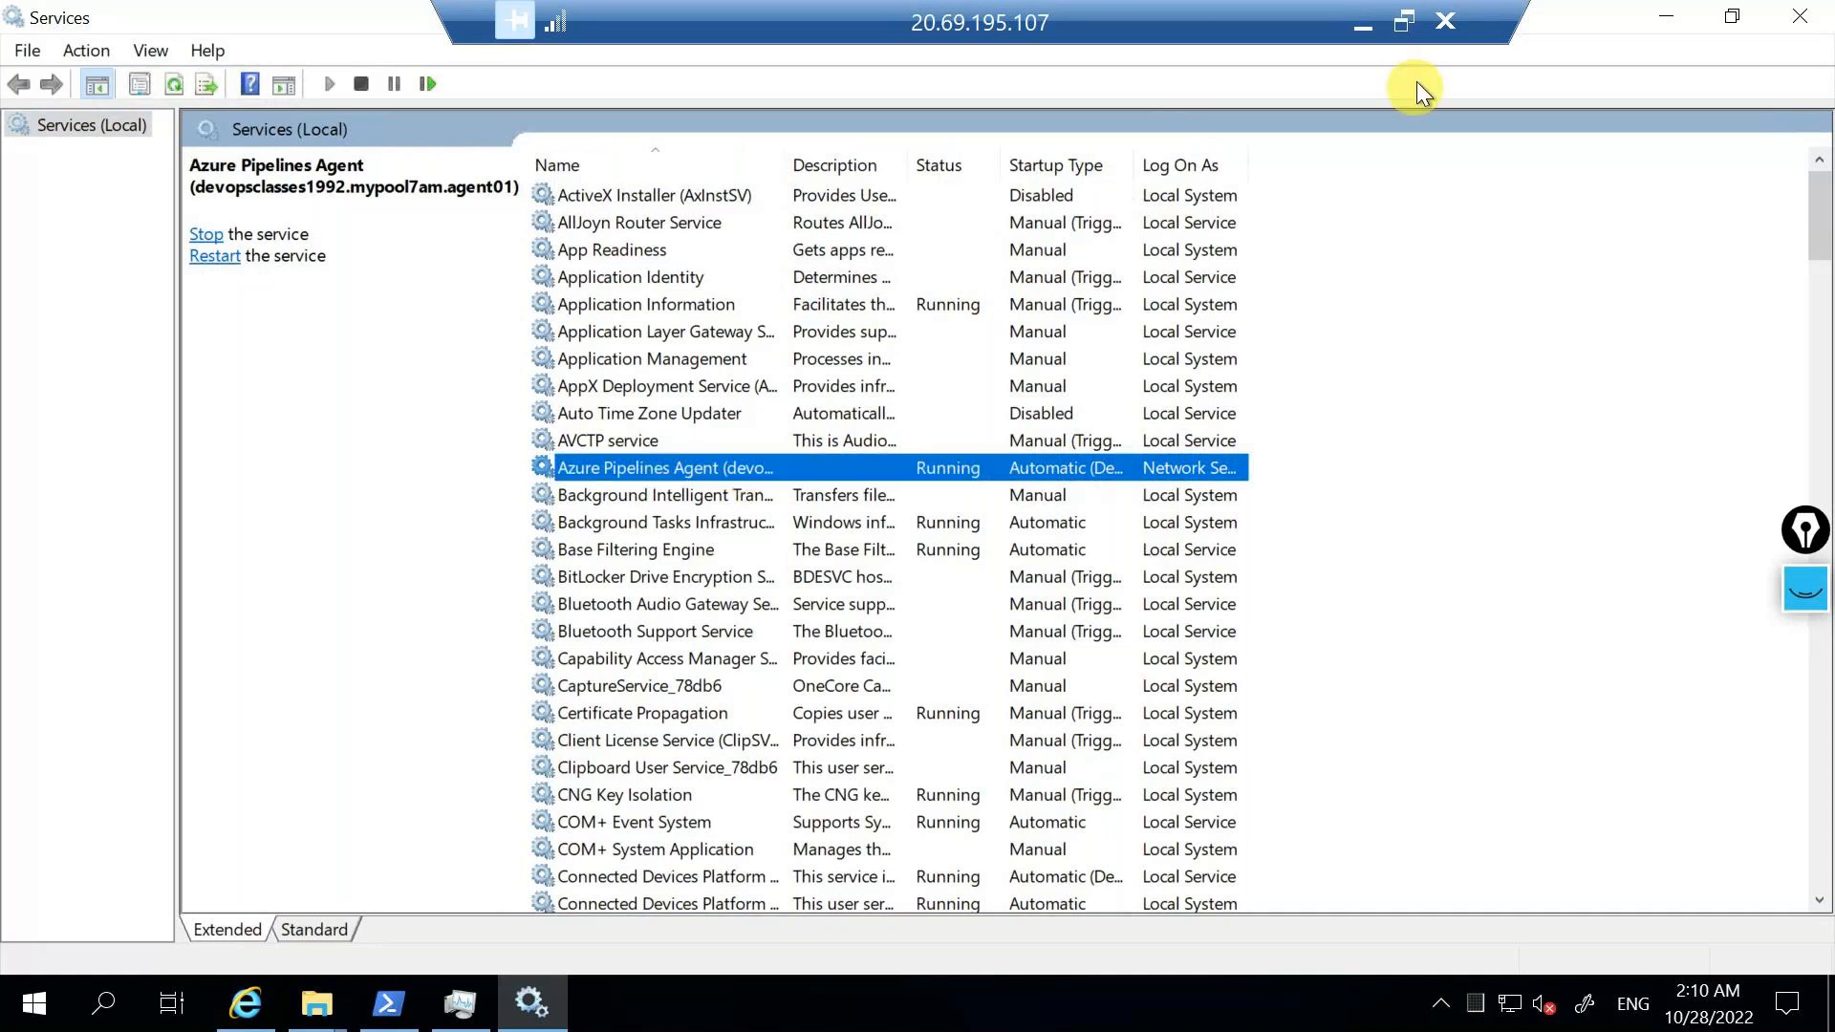
Step: Switch back to Azure DevOps in the browser, close the new token's success message and open the samplelearning project
click(1371, 17)
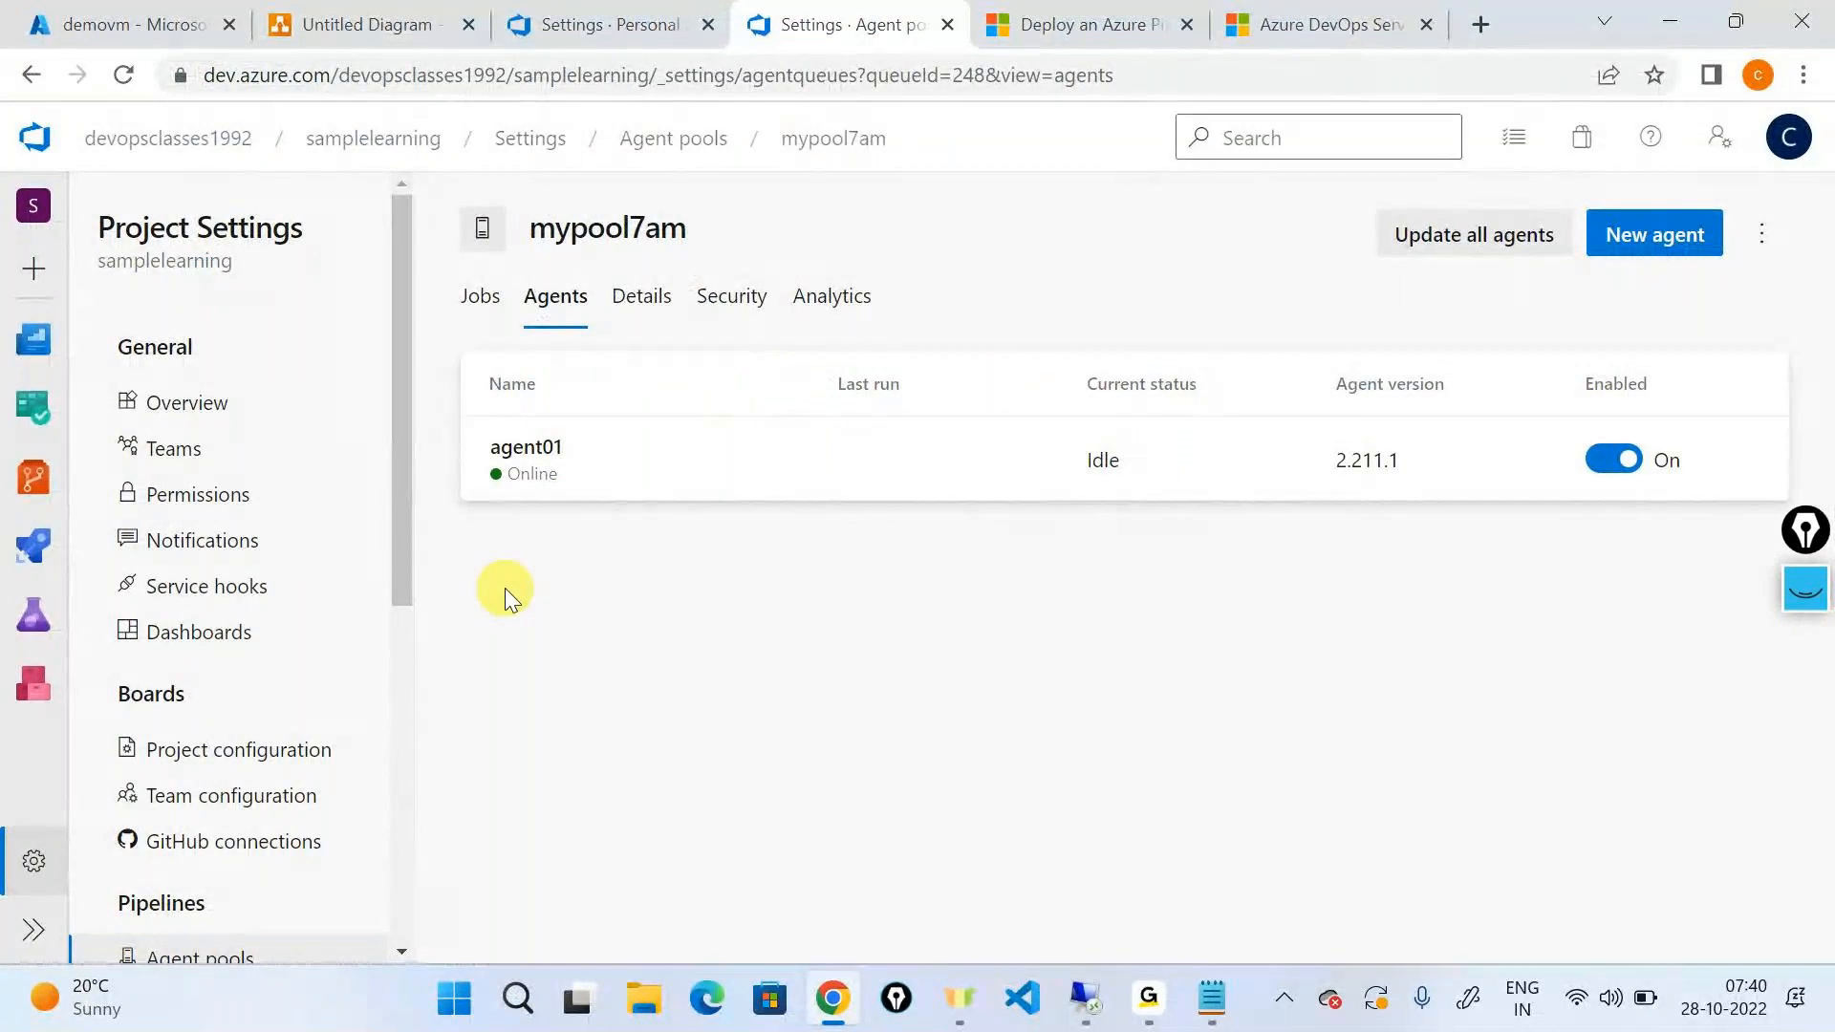
key(ctrl+shift+Tab)
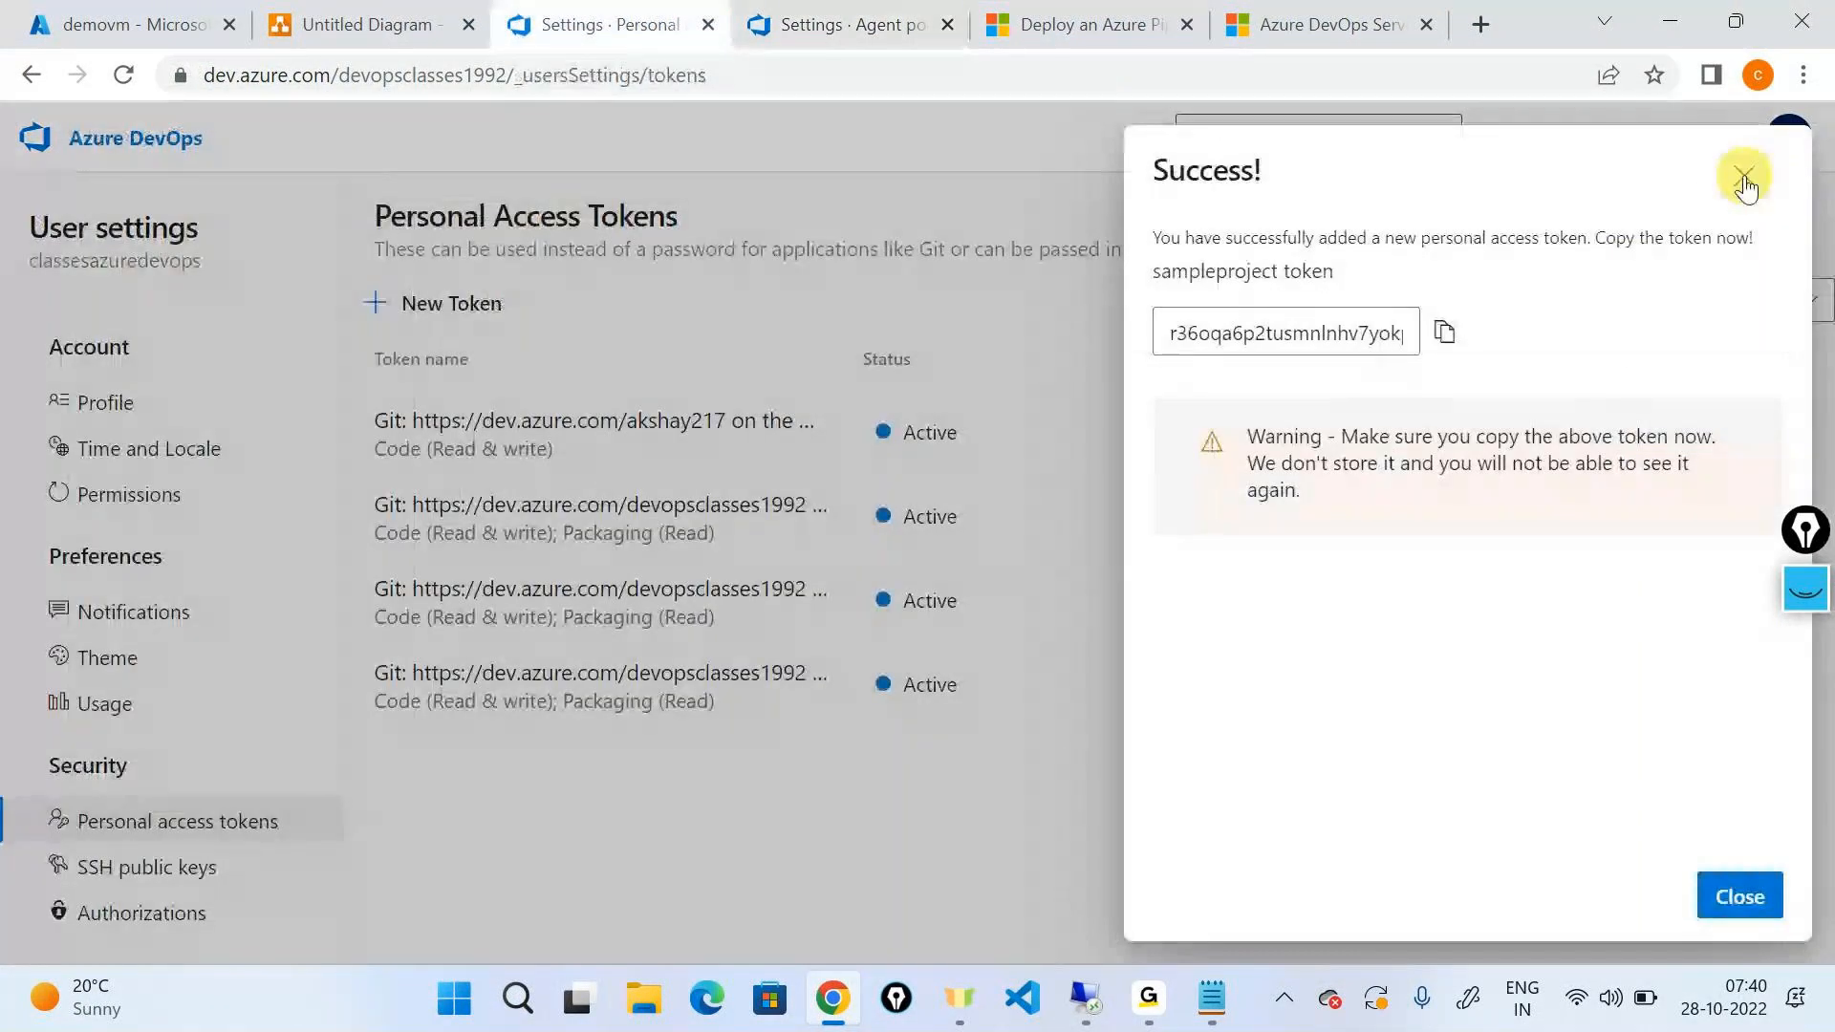
click(1737, 181)
click(150, 167)
click(807, 422)
Step: Open the project's dotnetapplicationbuild pipeline for editing
mouse_move(176, 664)
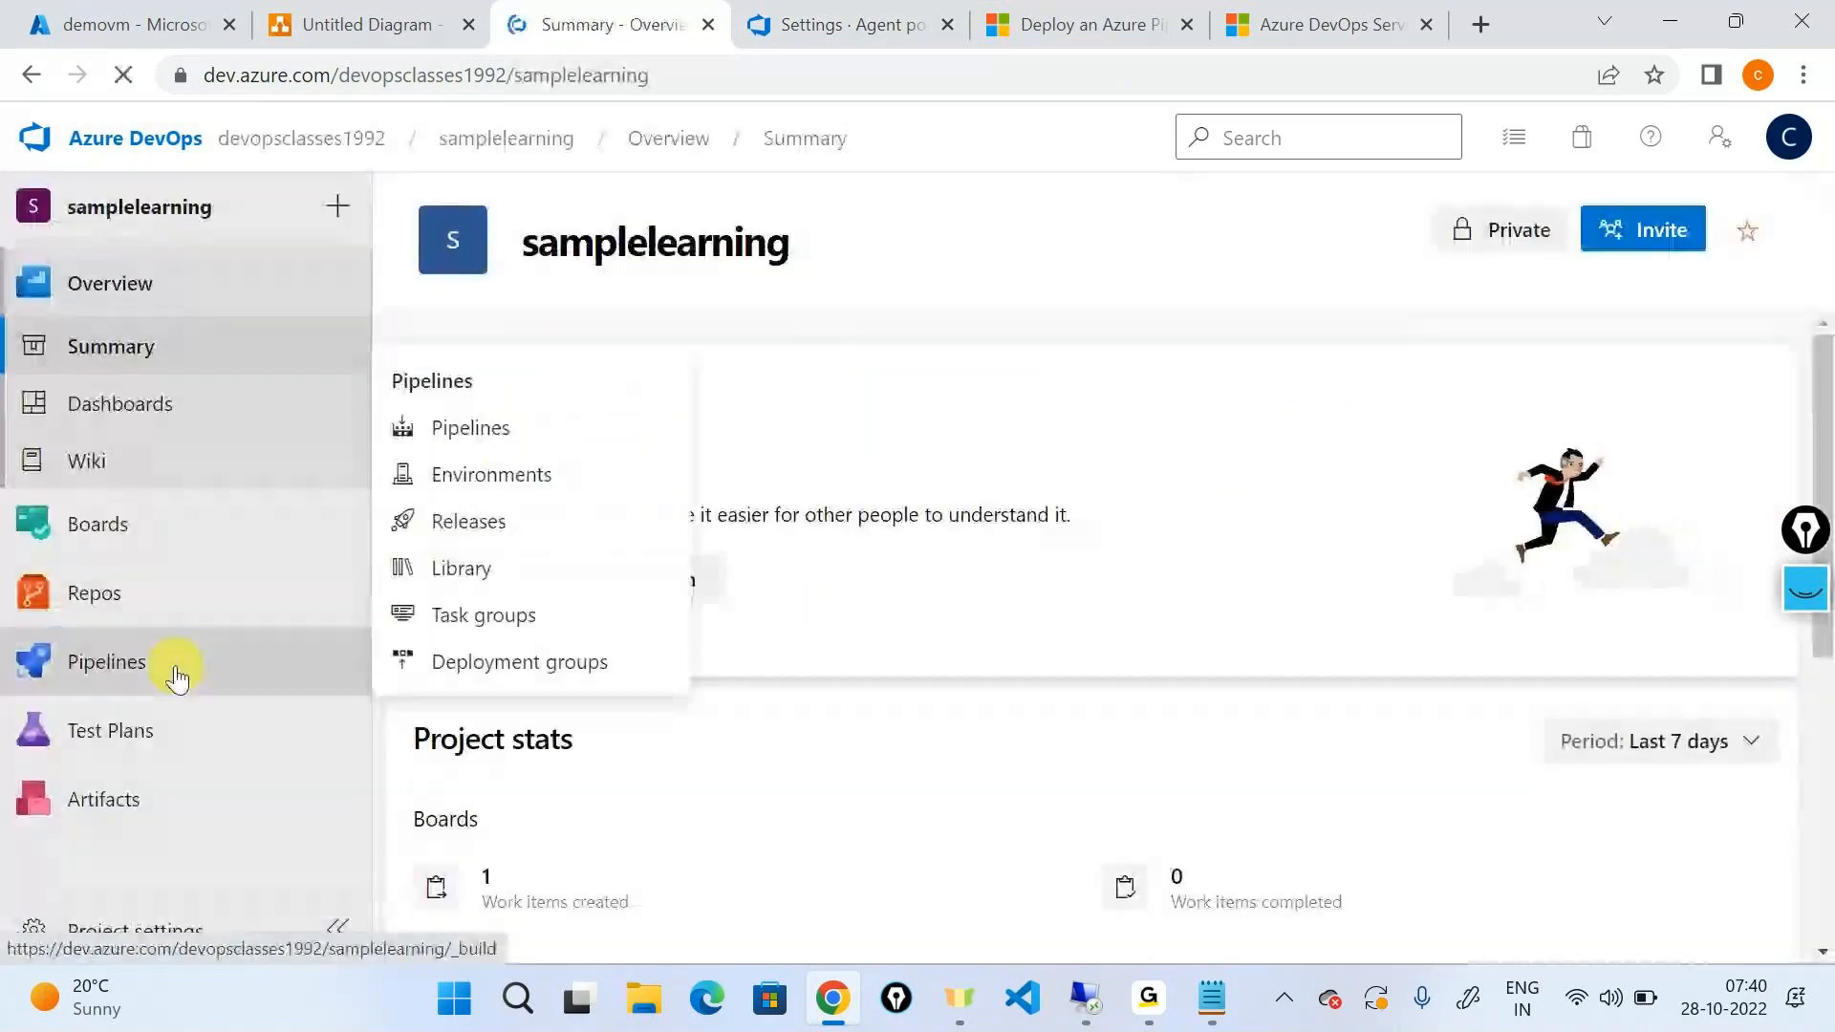
click(476, 449)
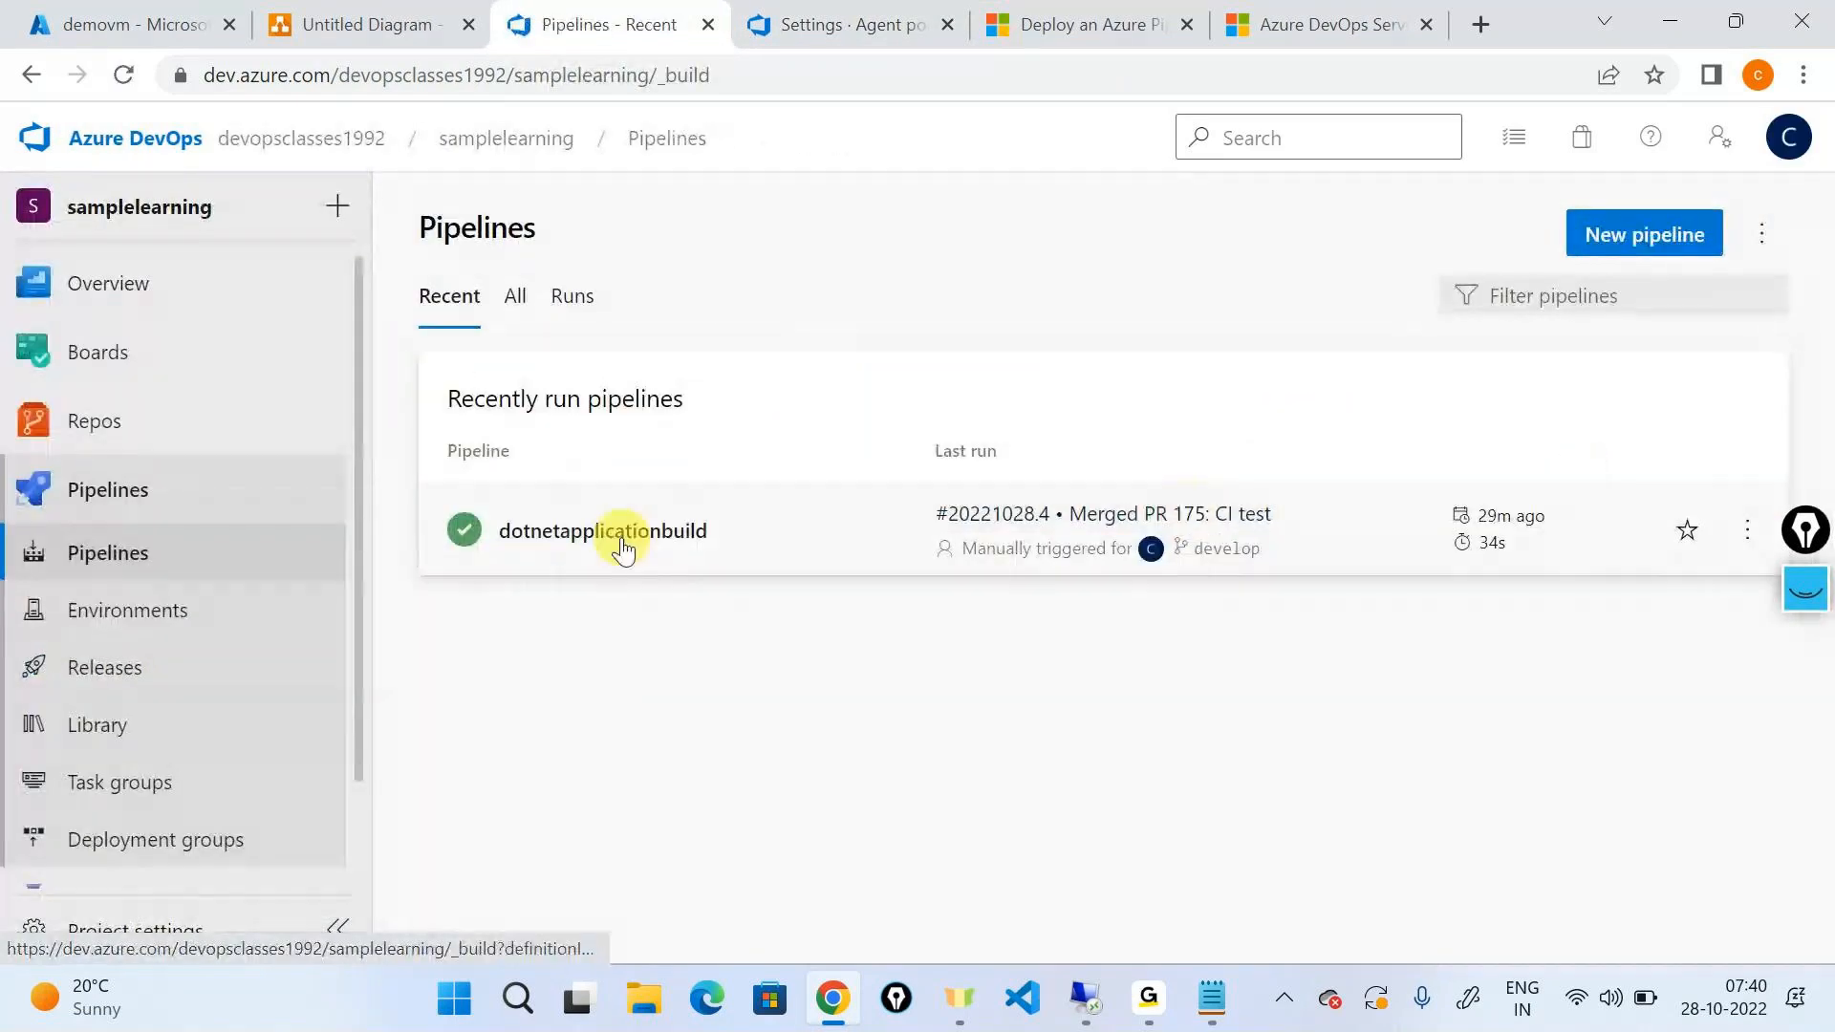
click(1176, 512)
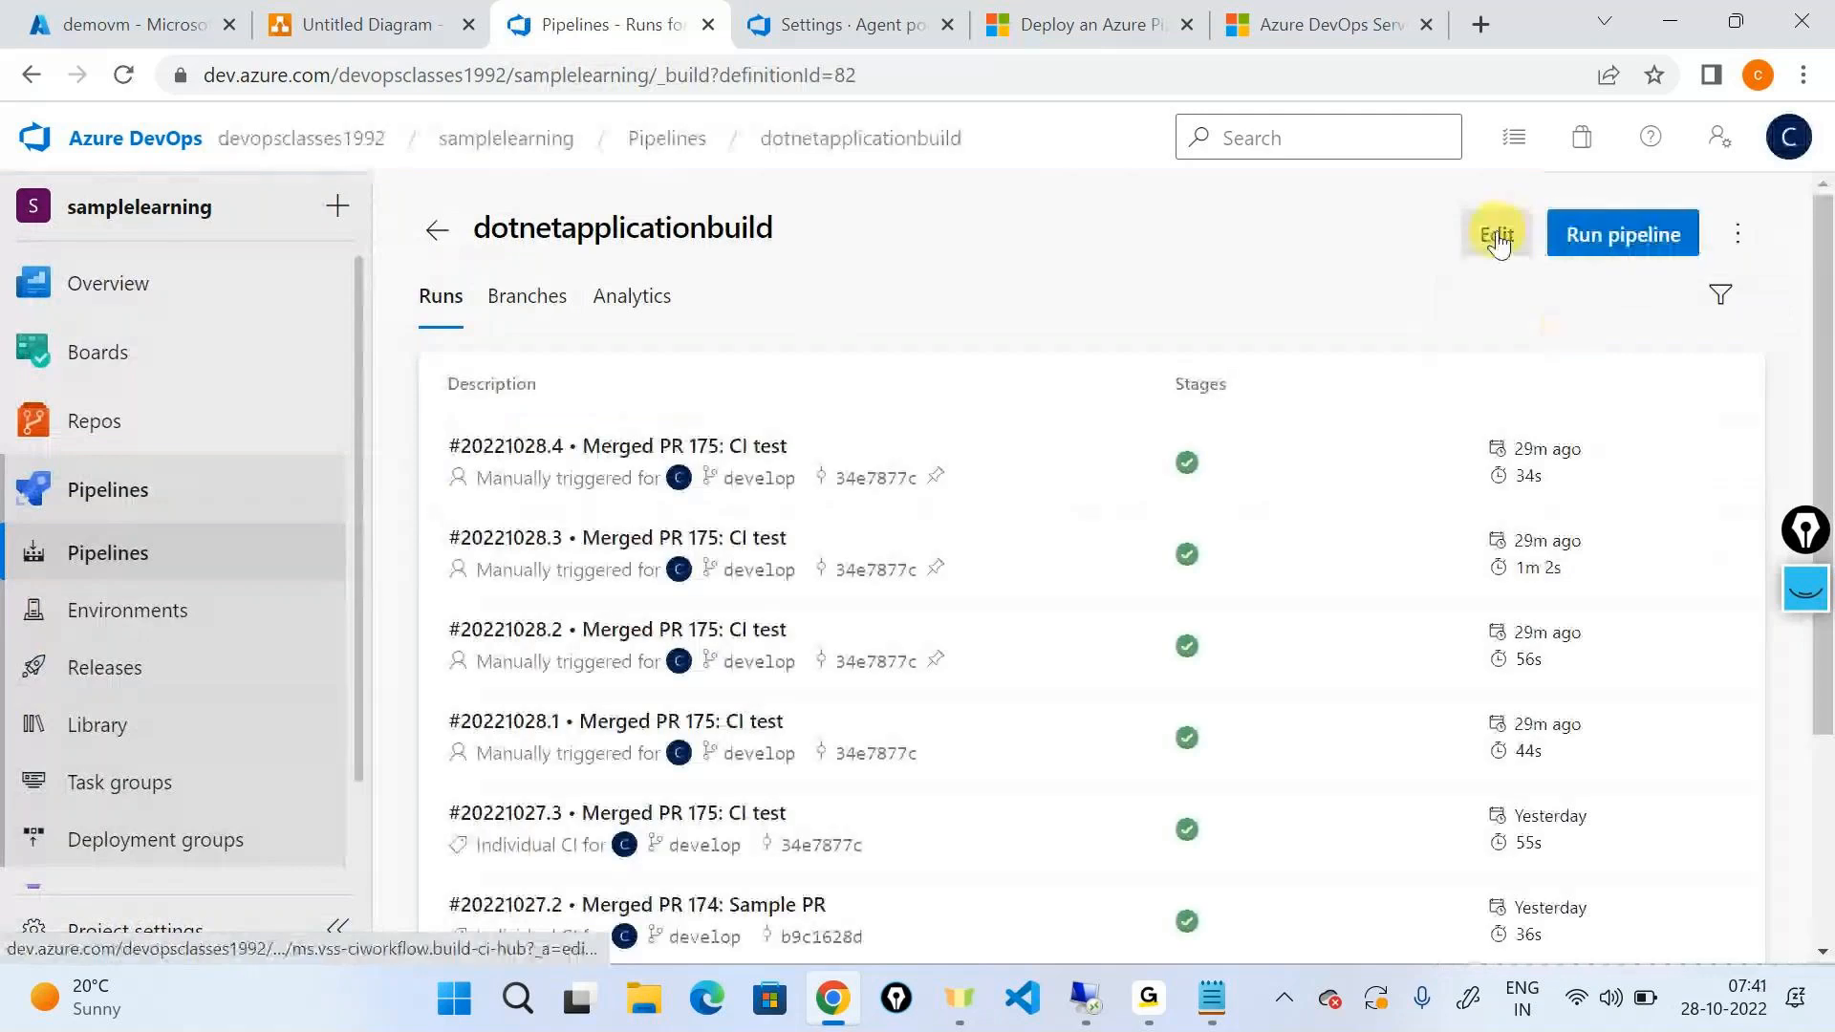
click(1497, 239)
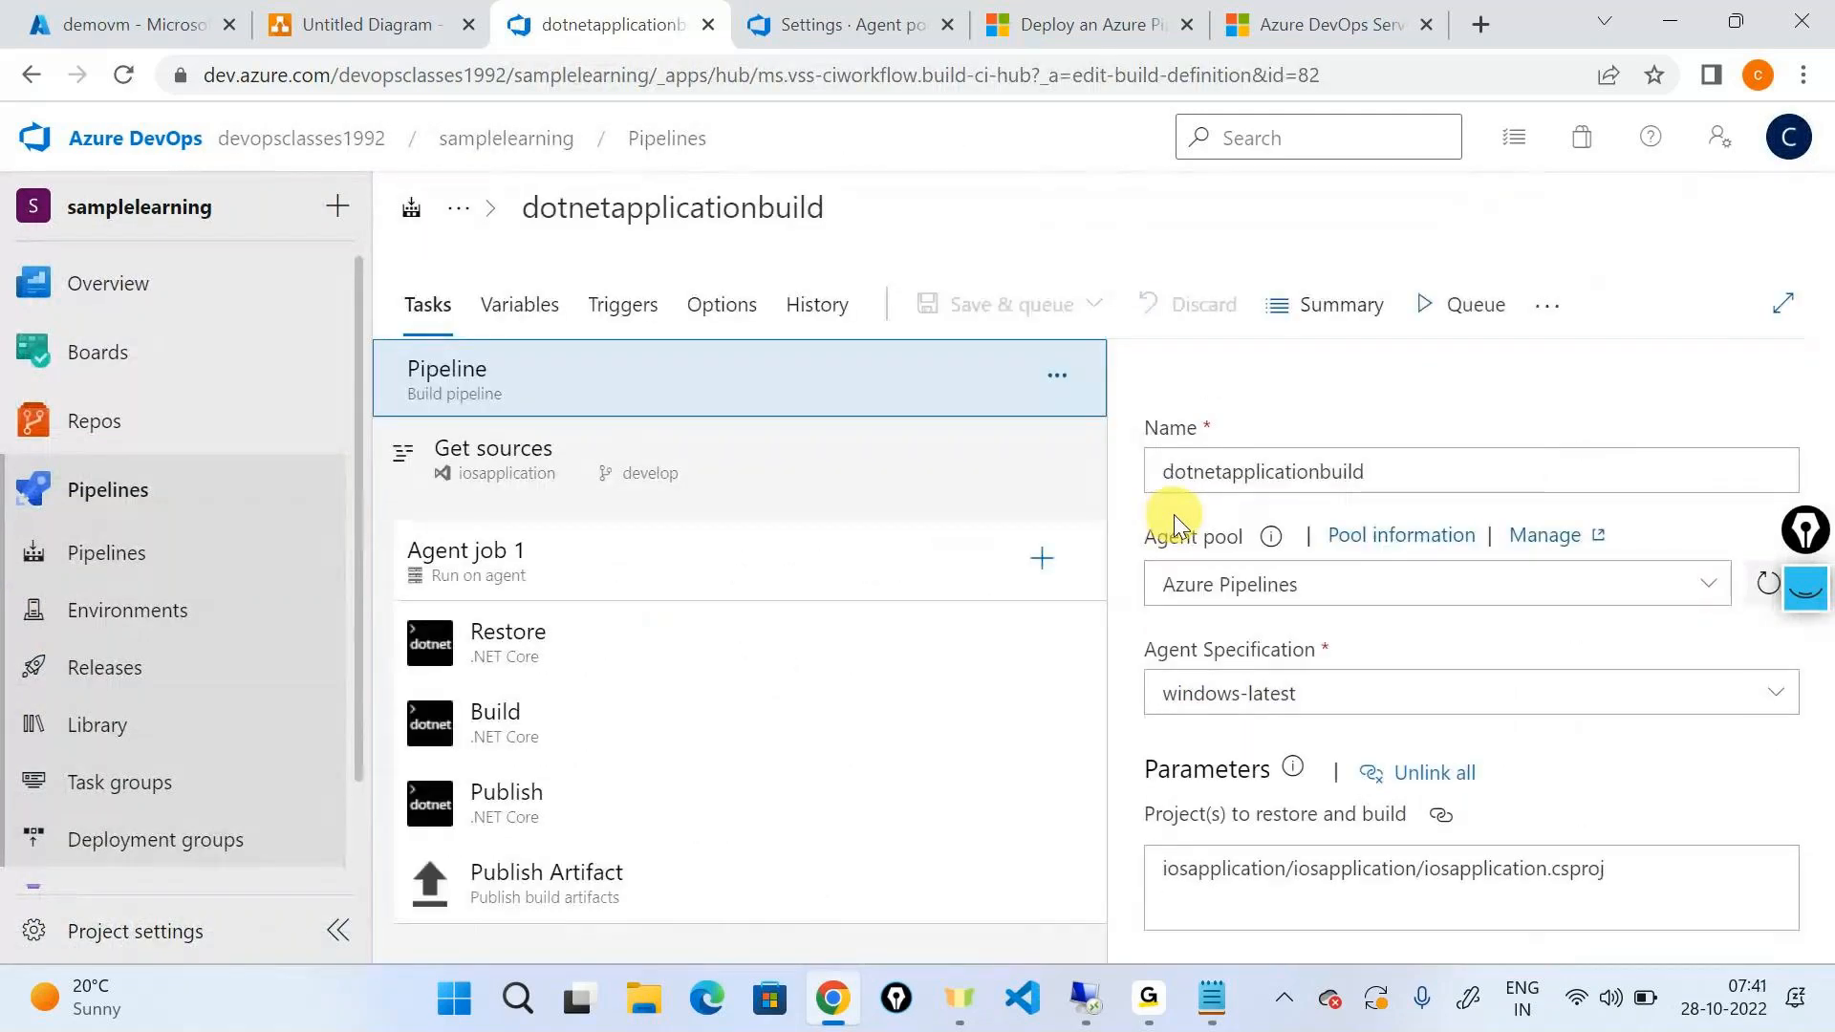
Step: Set the build pipeline's agent pool to the private pool mypool7am
click(1717, 587)
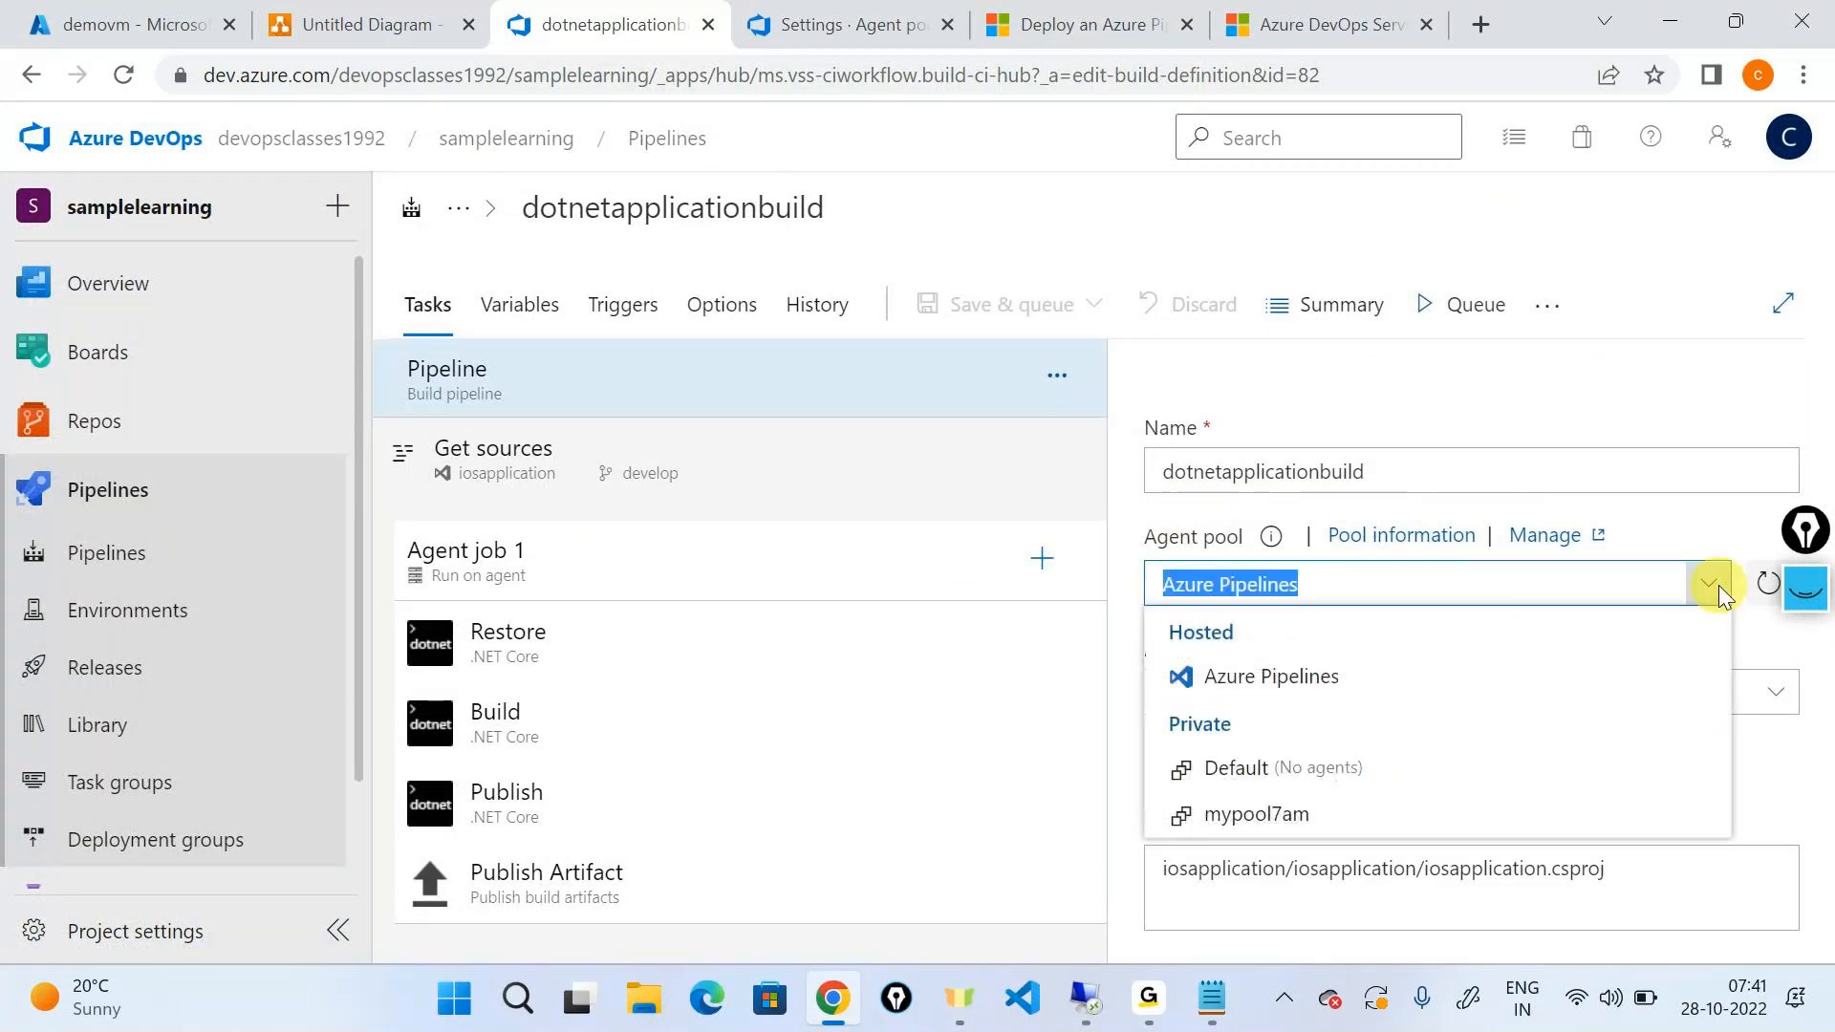
click(1258, 820)
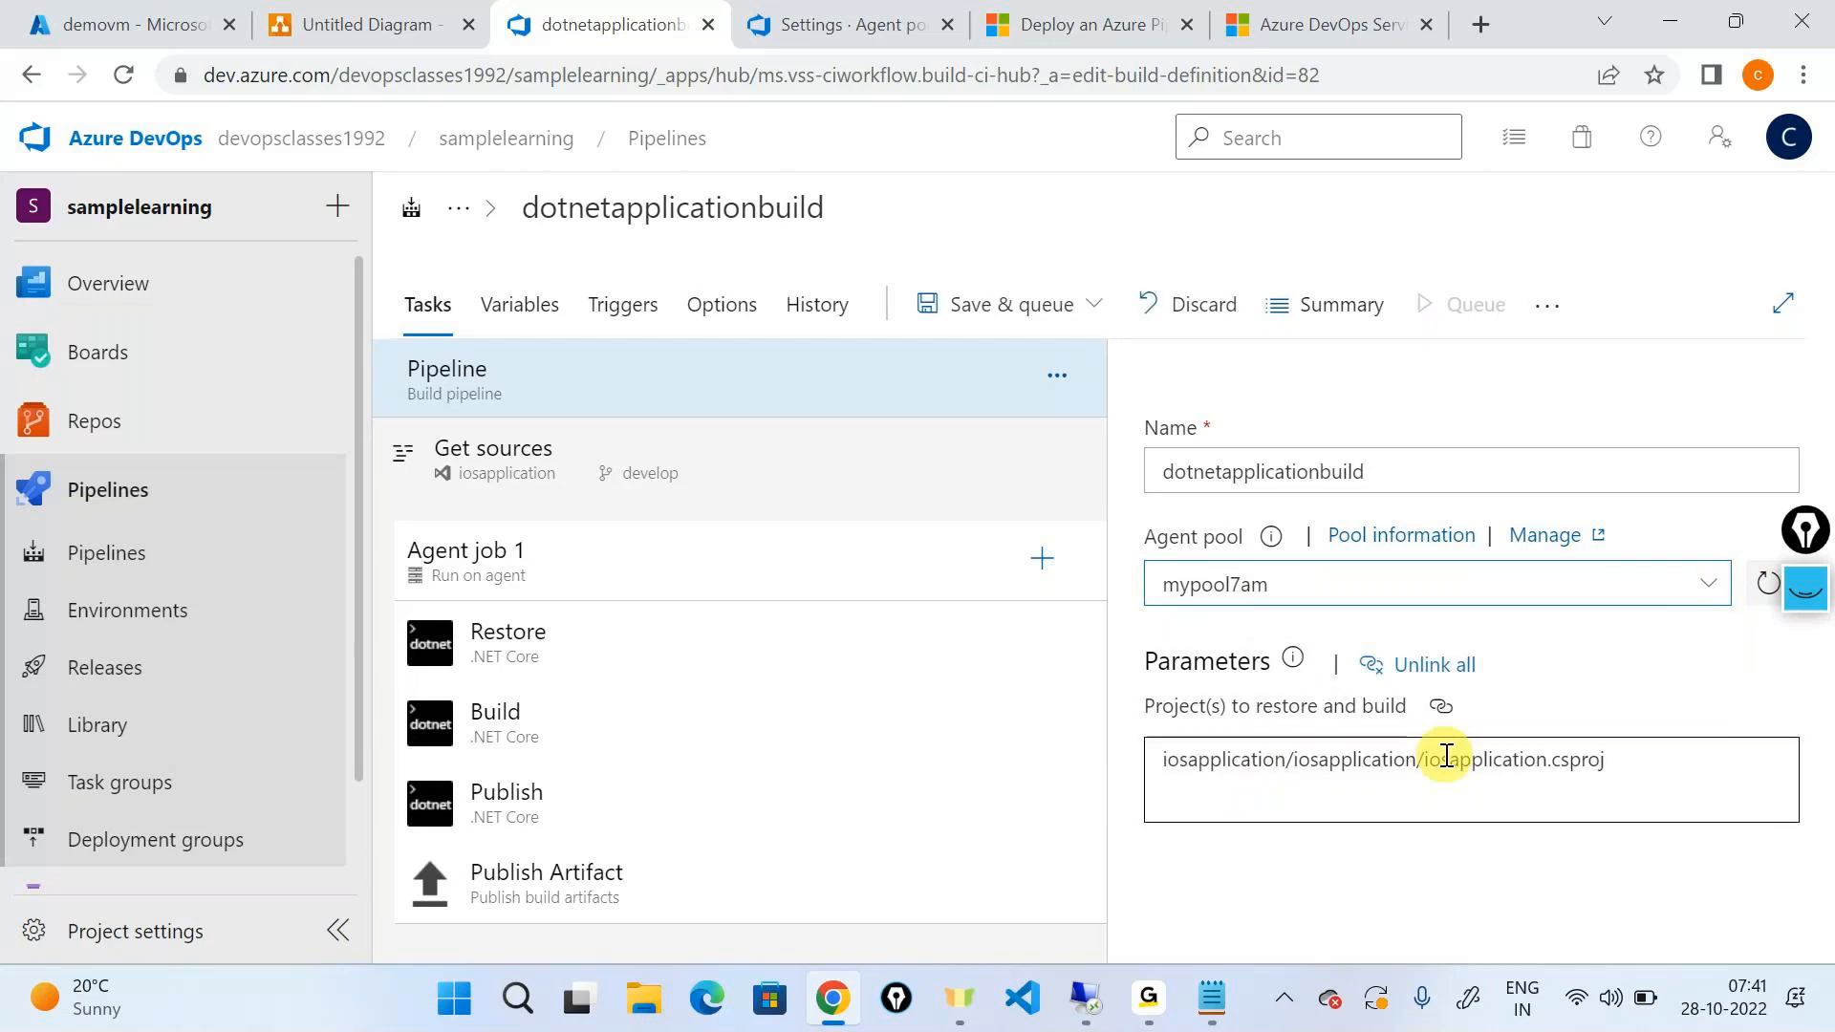
click(1446, 757)
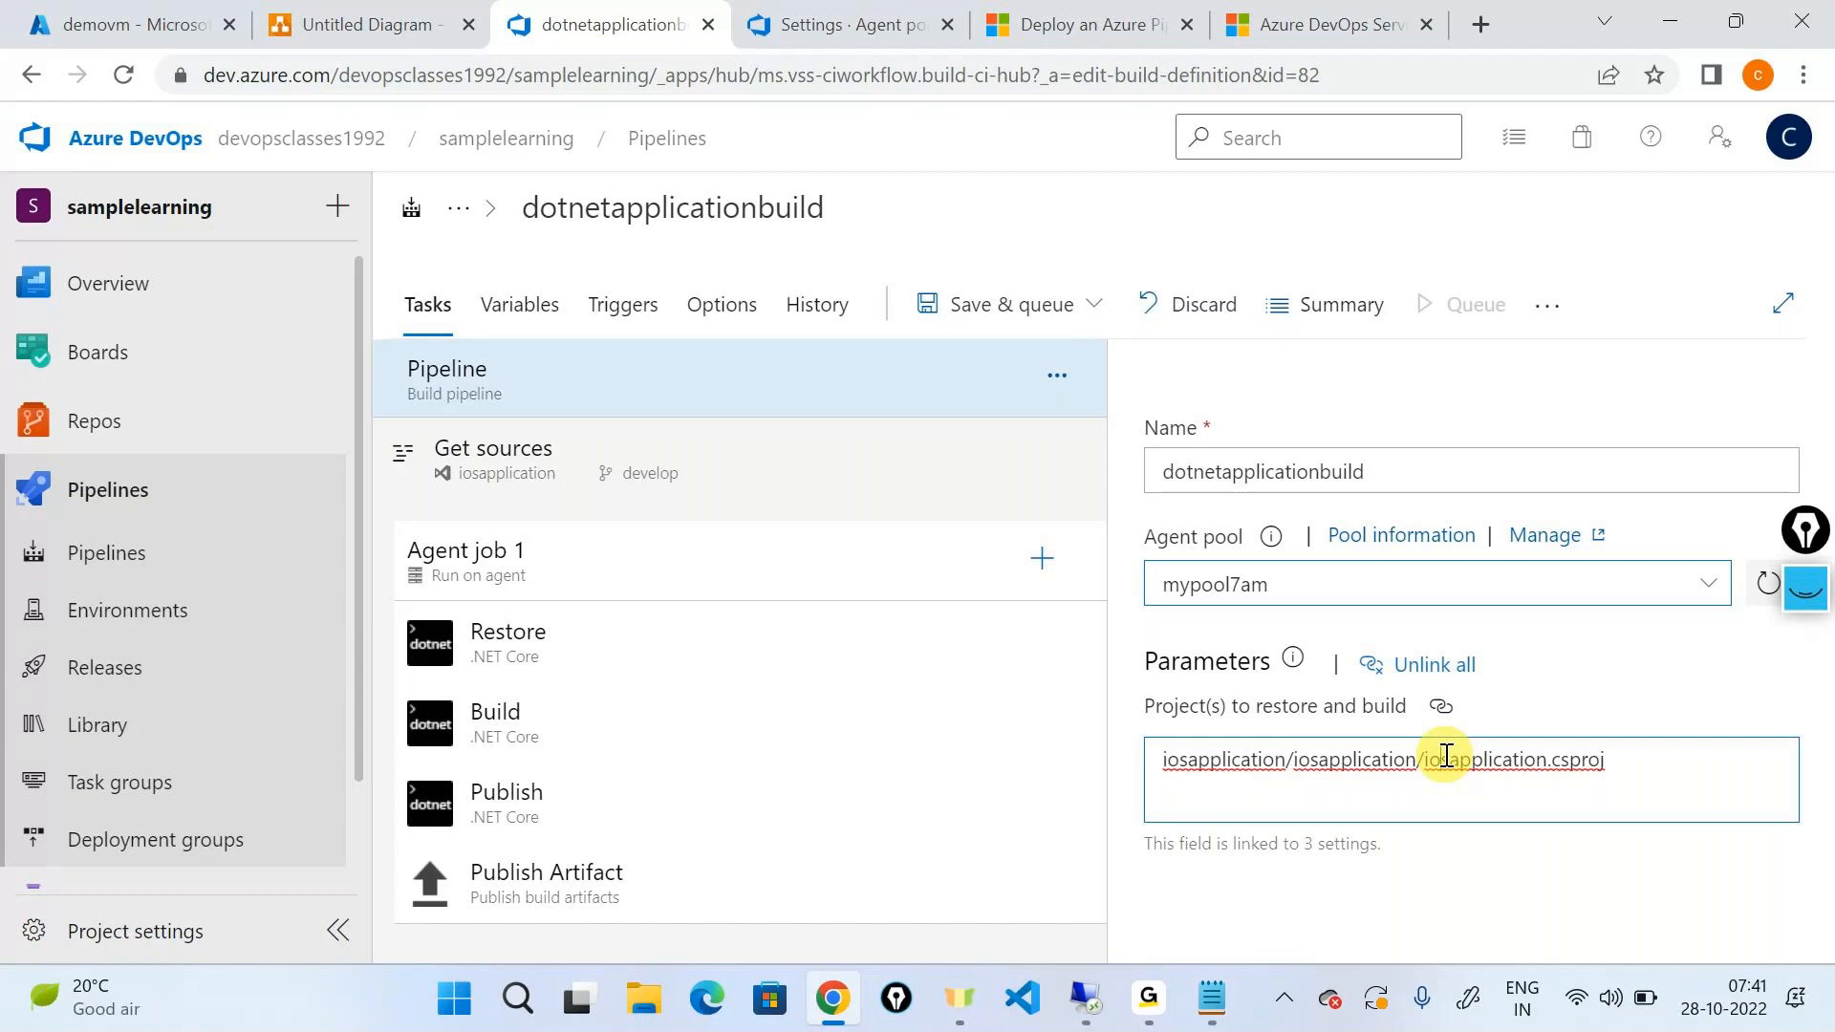
Step: Save and queue the dotnetapplicationbuild pipeline, run it and open the log of Agent job 1
click(1001, 306)
click(992, 361)
click(1678, 897)
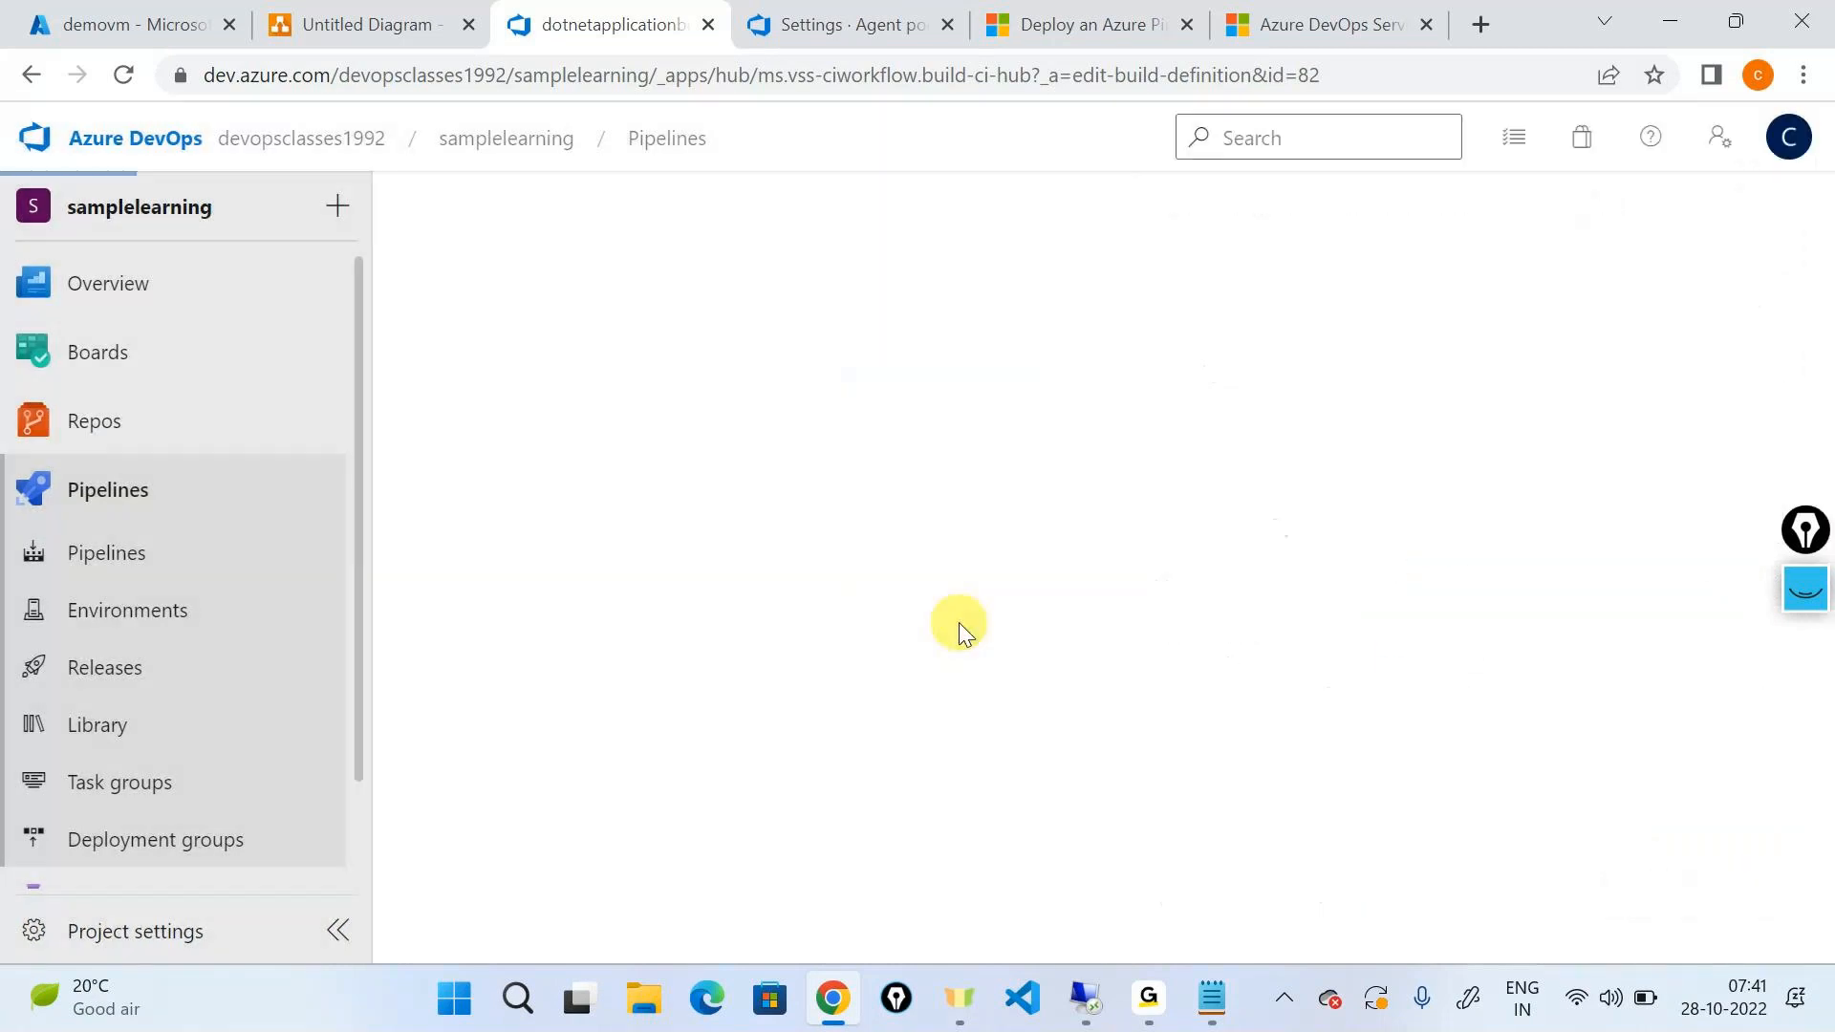
click(576, 787)
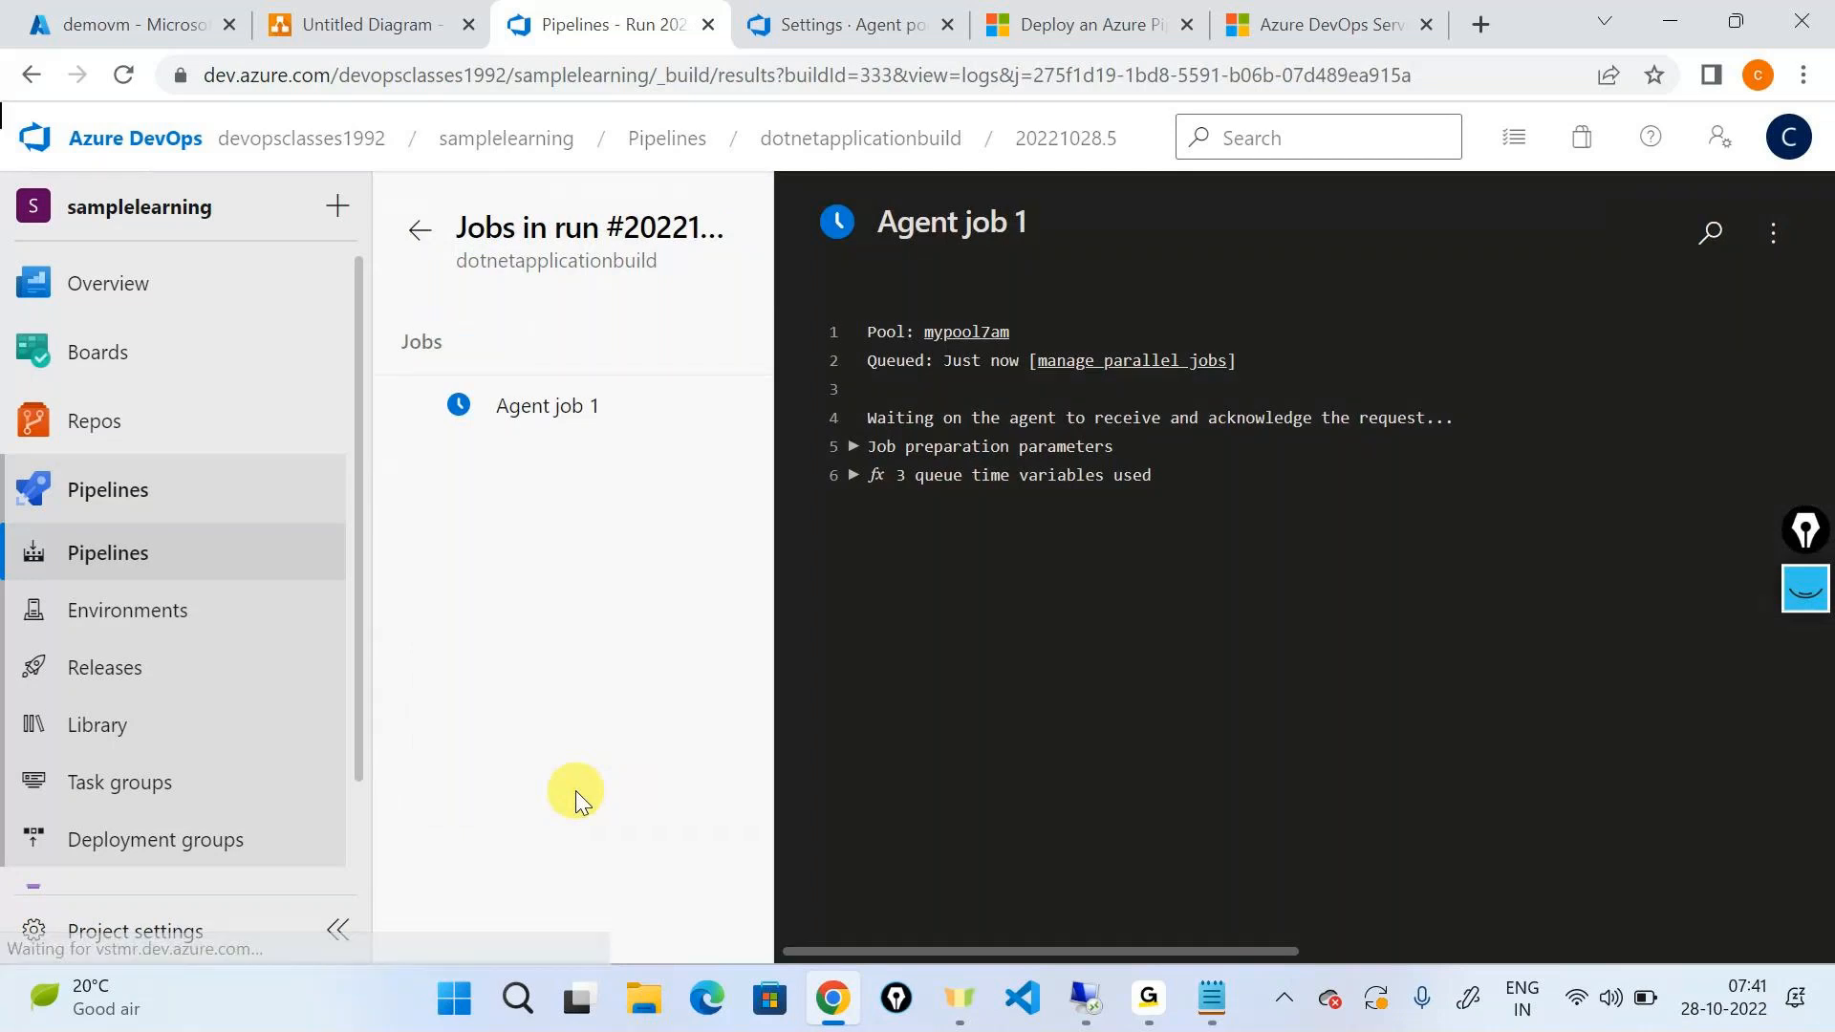
Step: Close the Services console and Task Manager on the remote VM, and return to the job log in the browser
click(1089, 999)
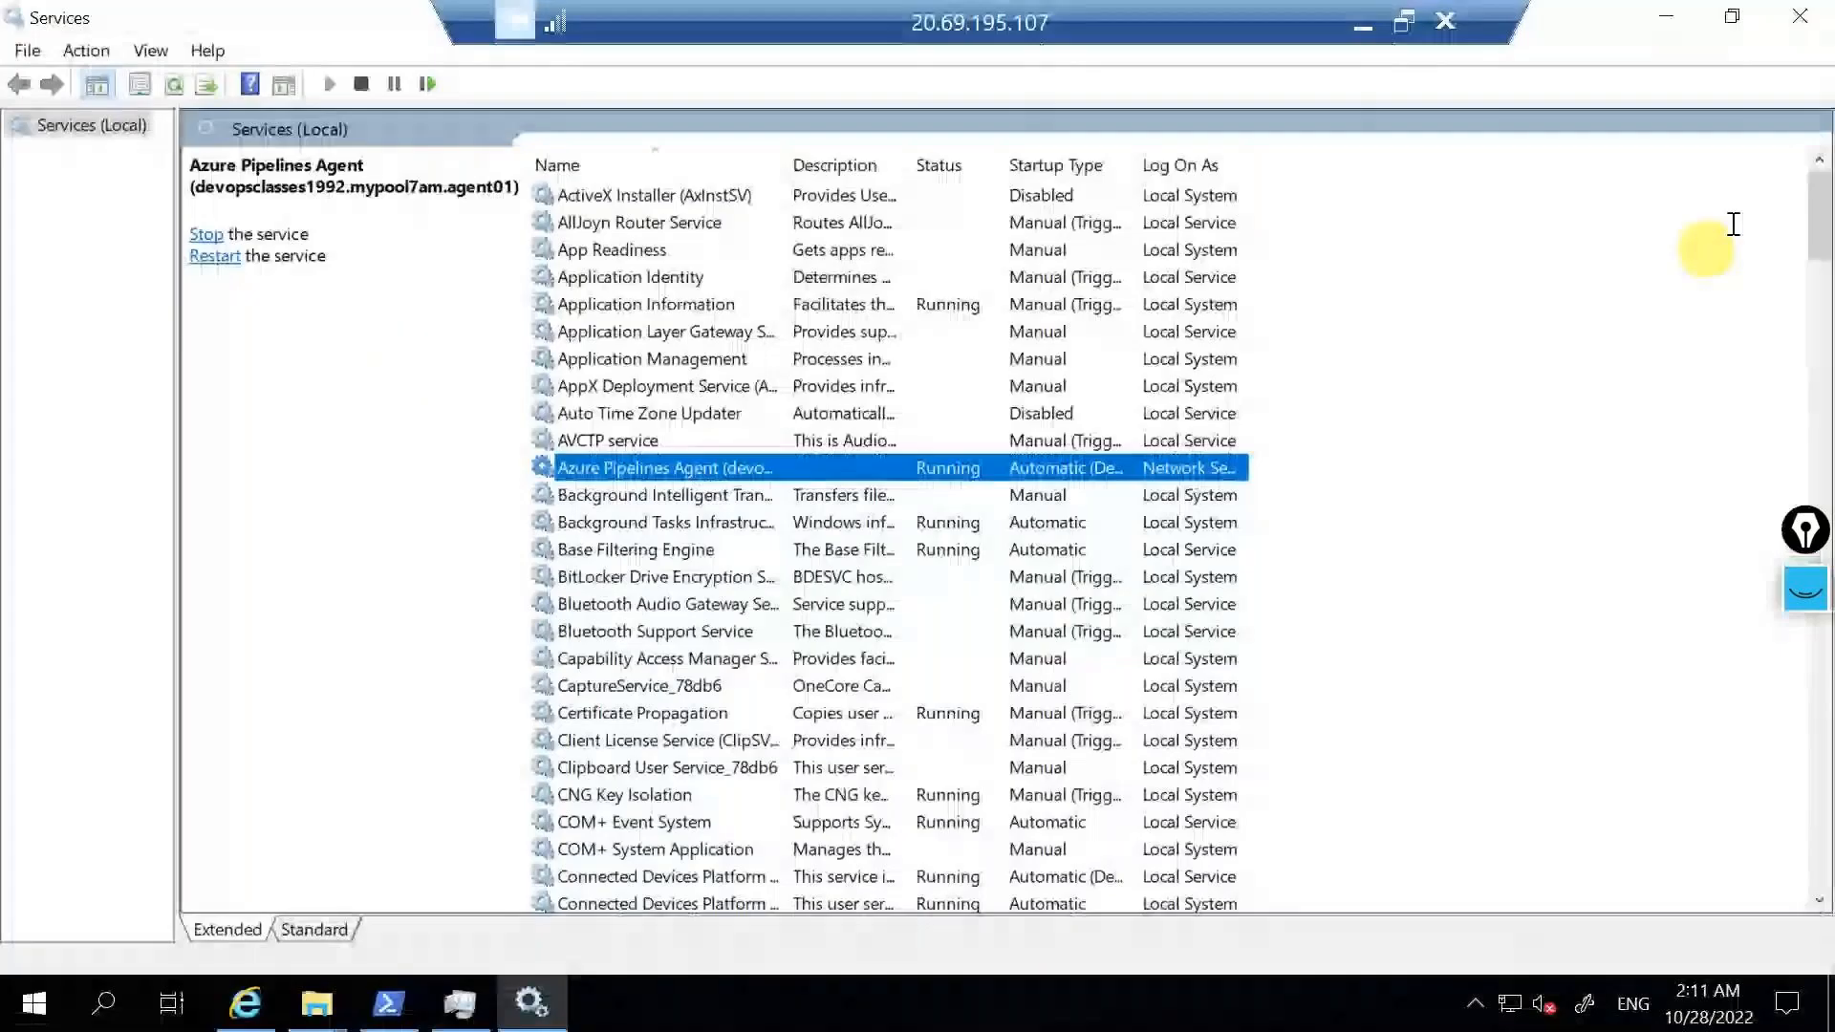
click(1797, 17)
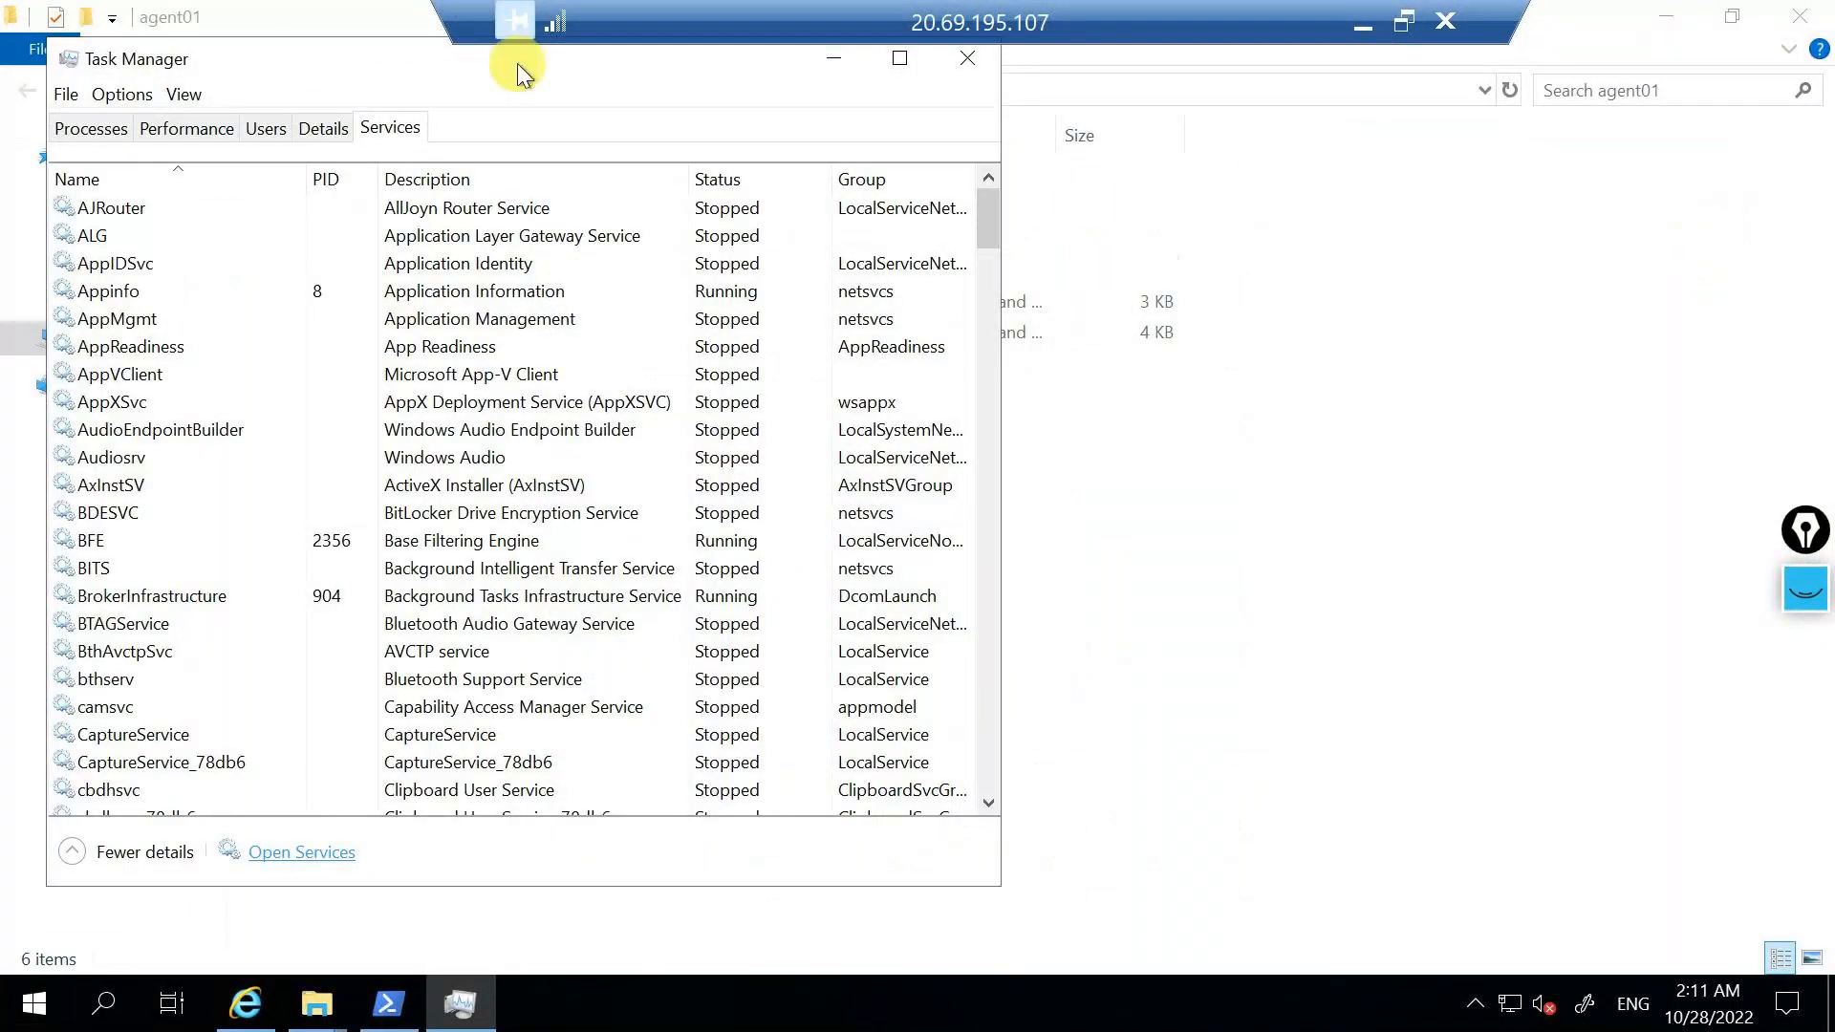
drag(518, 63, 554, 173)
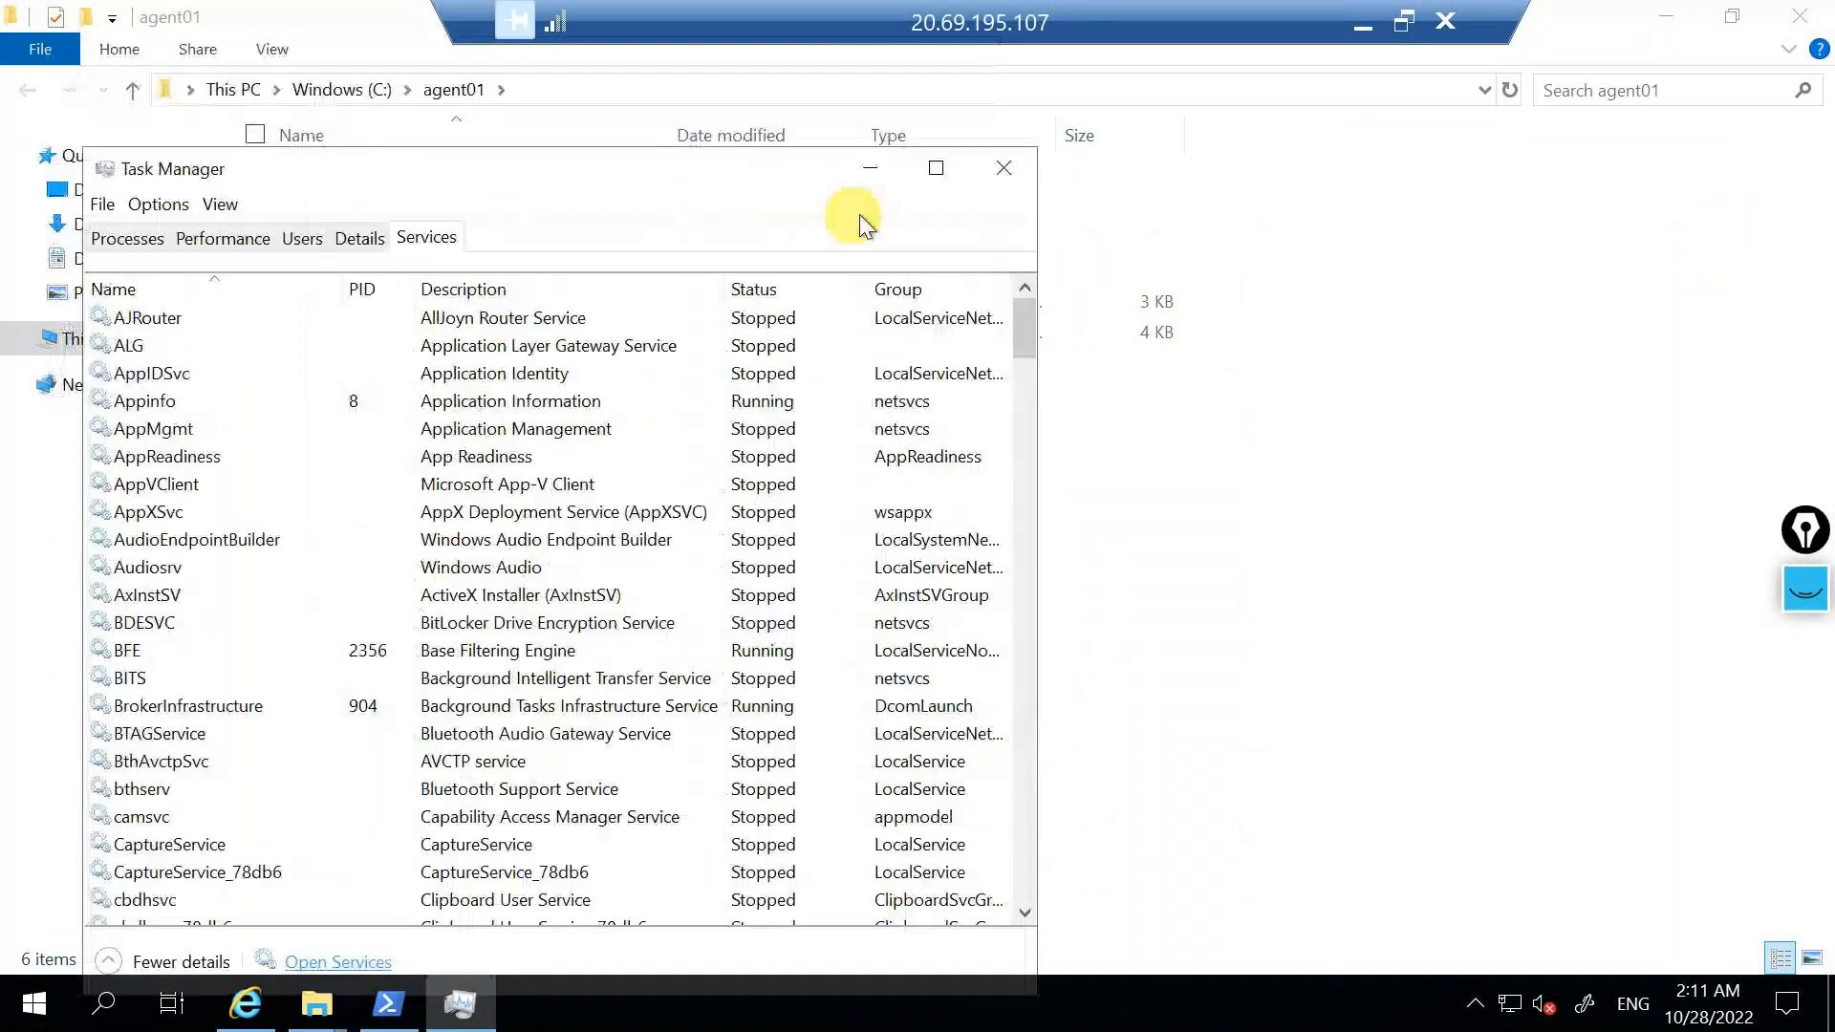
click(1003, 168)
click(1363, 21)
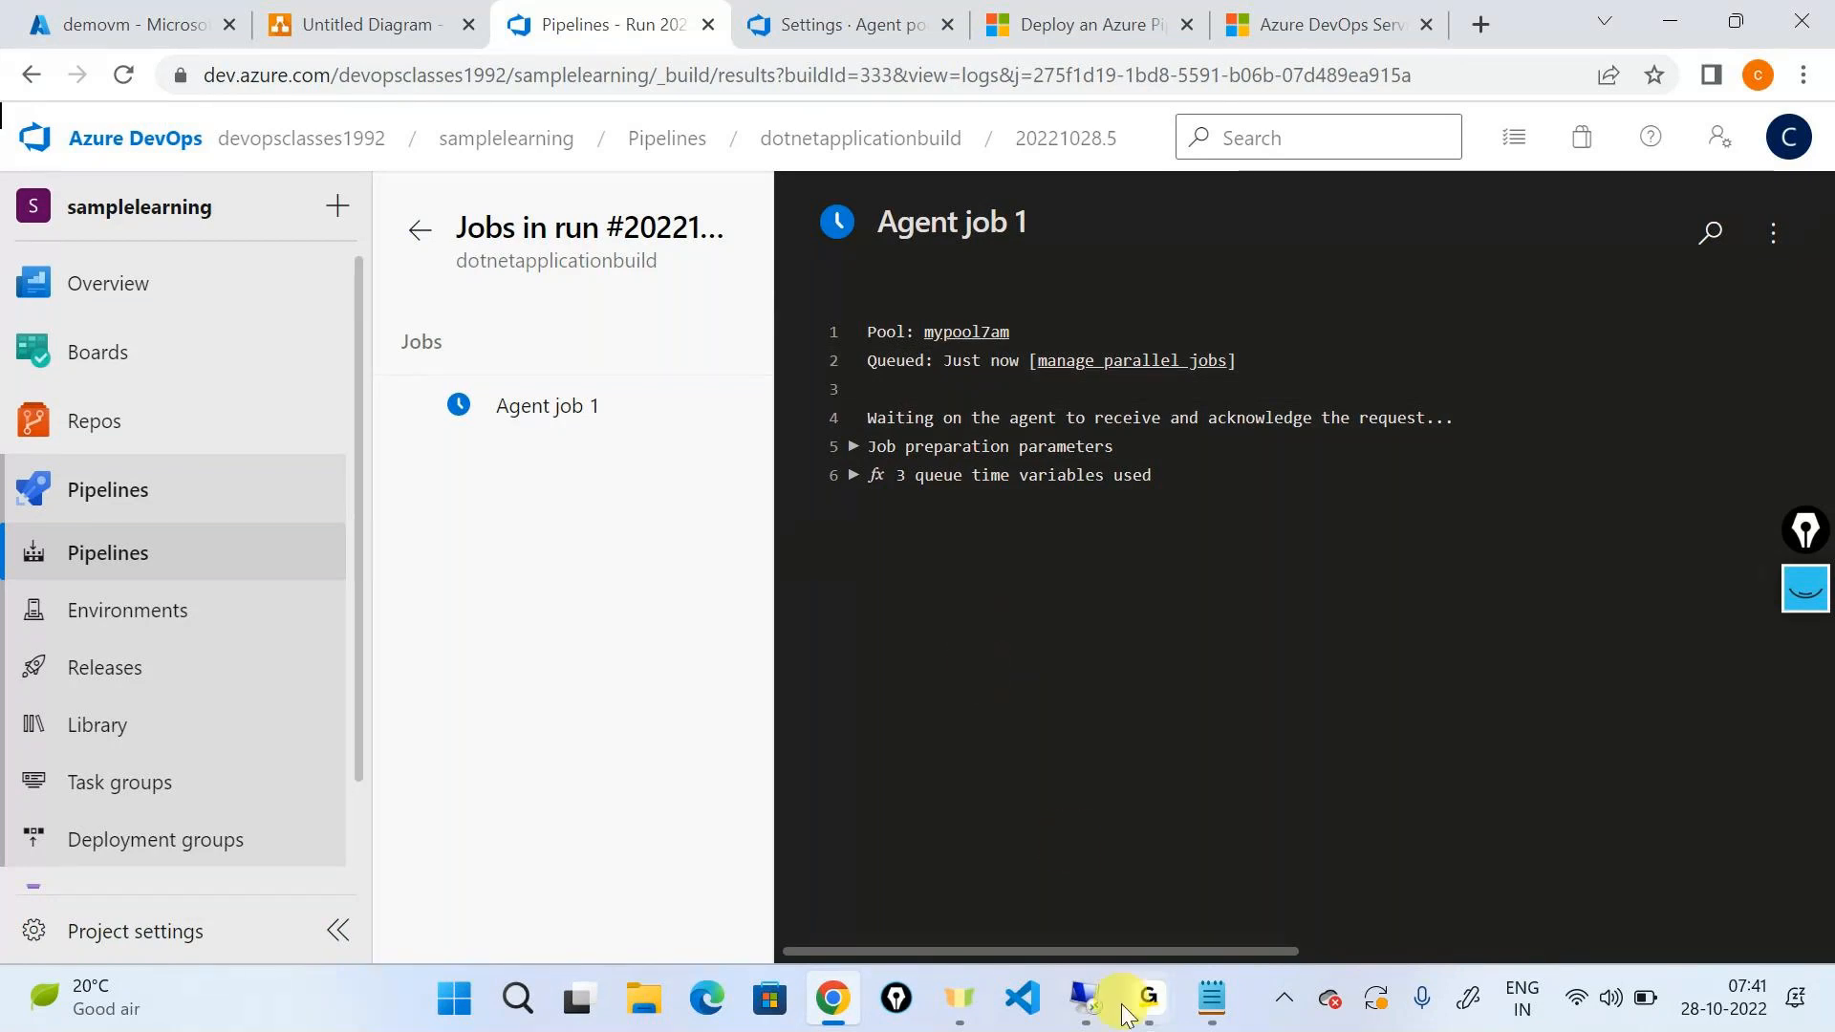
mouse_move(1144, 1002)
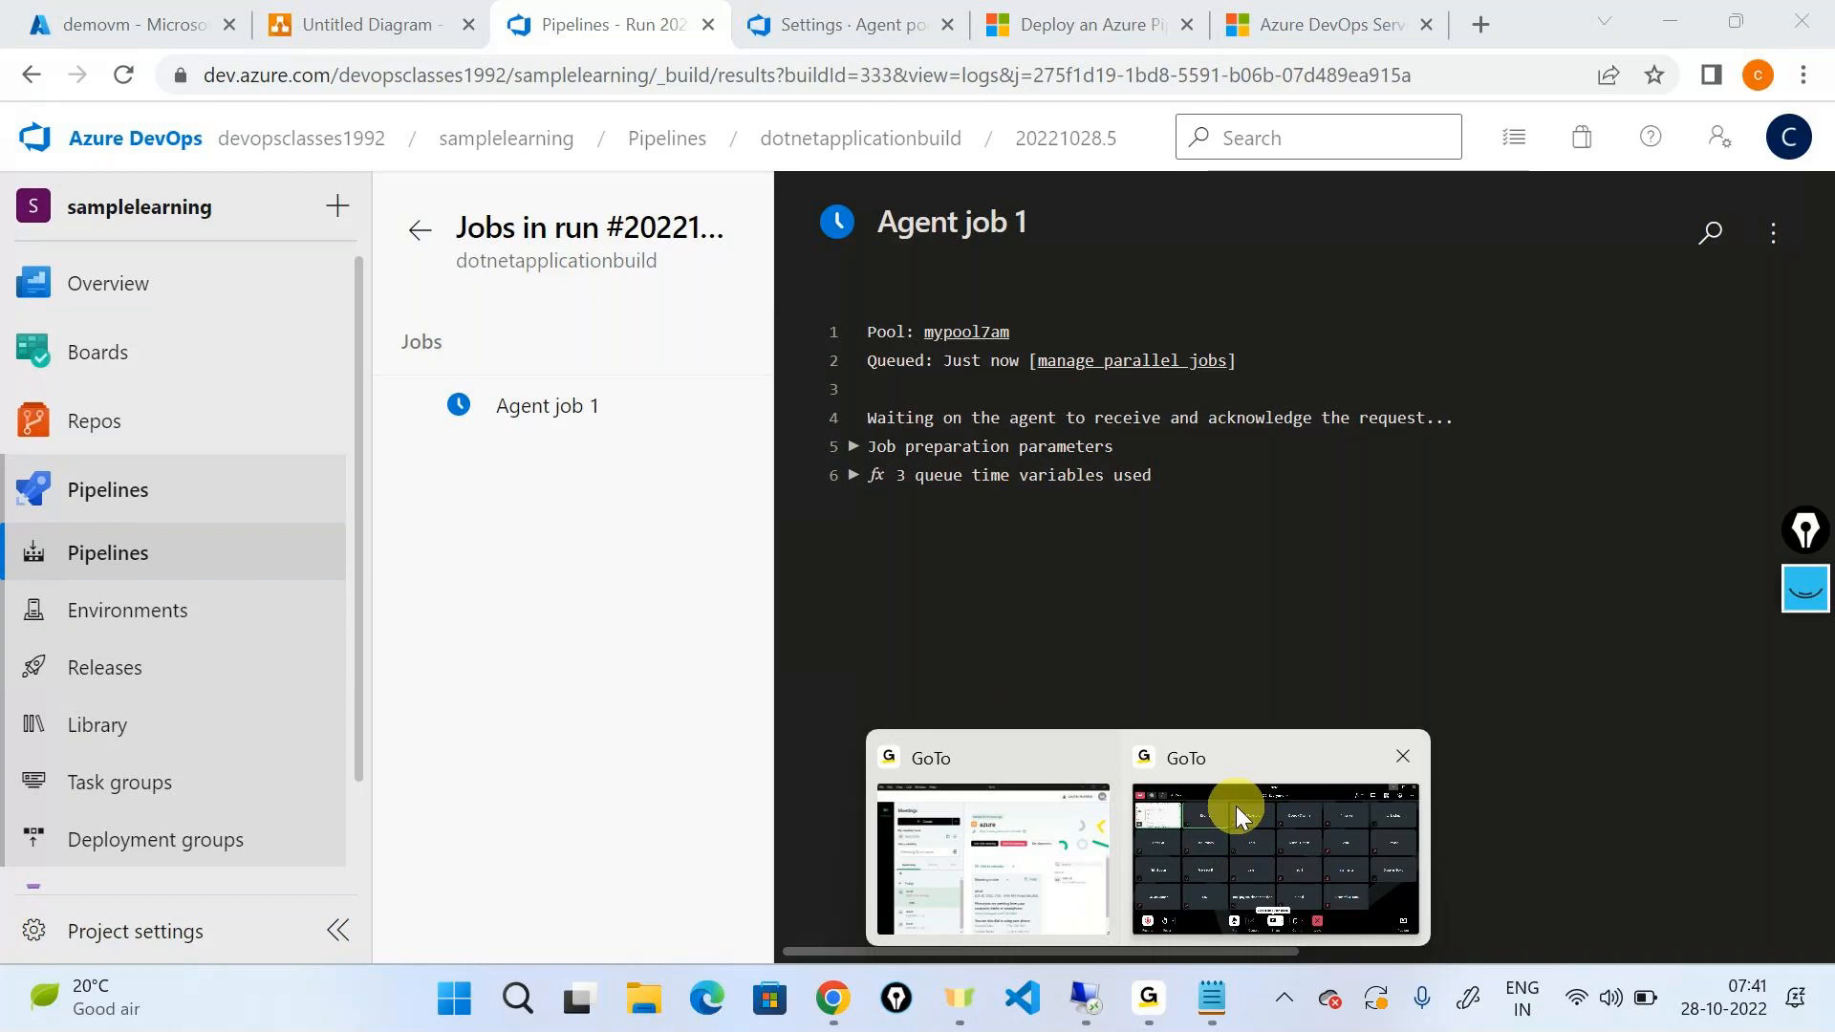
click(1235, 805)
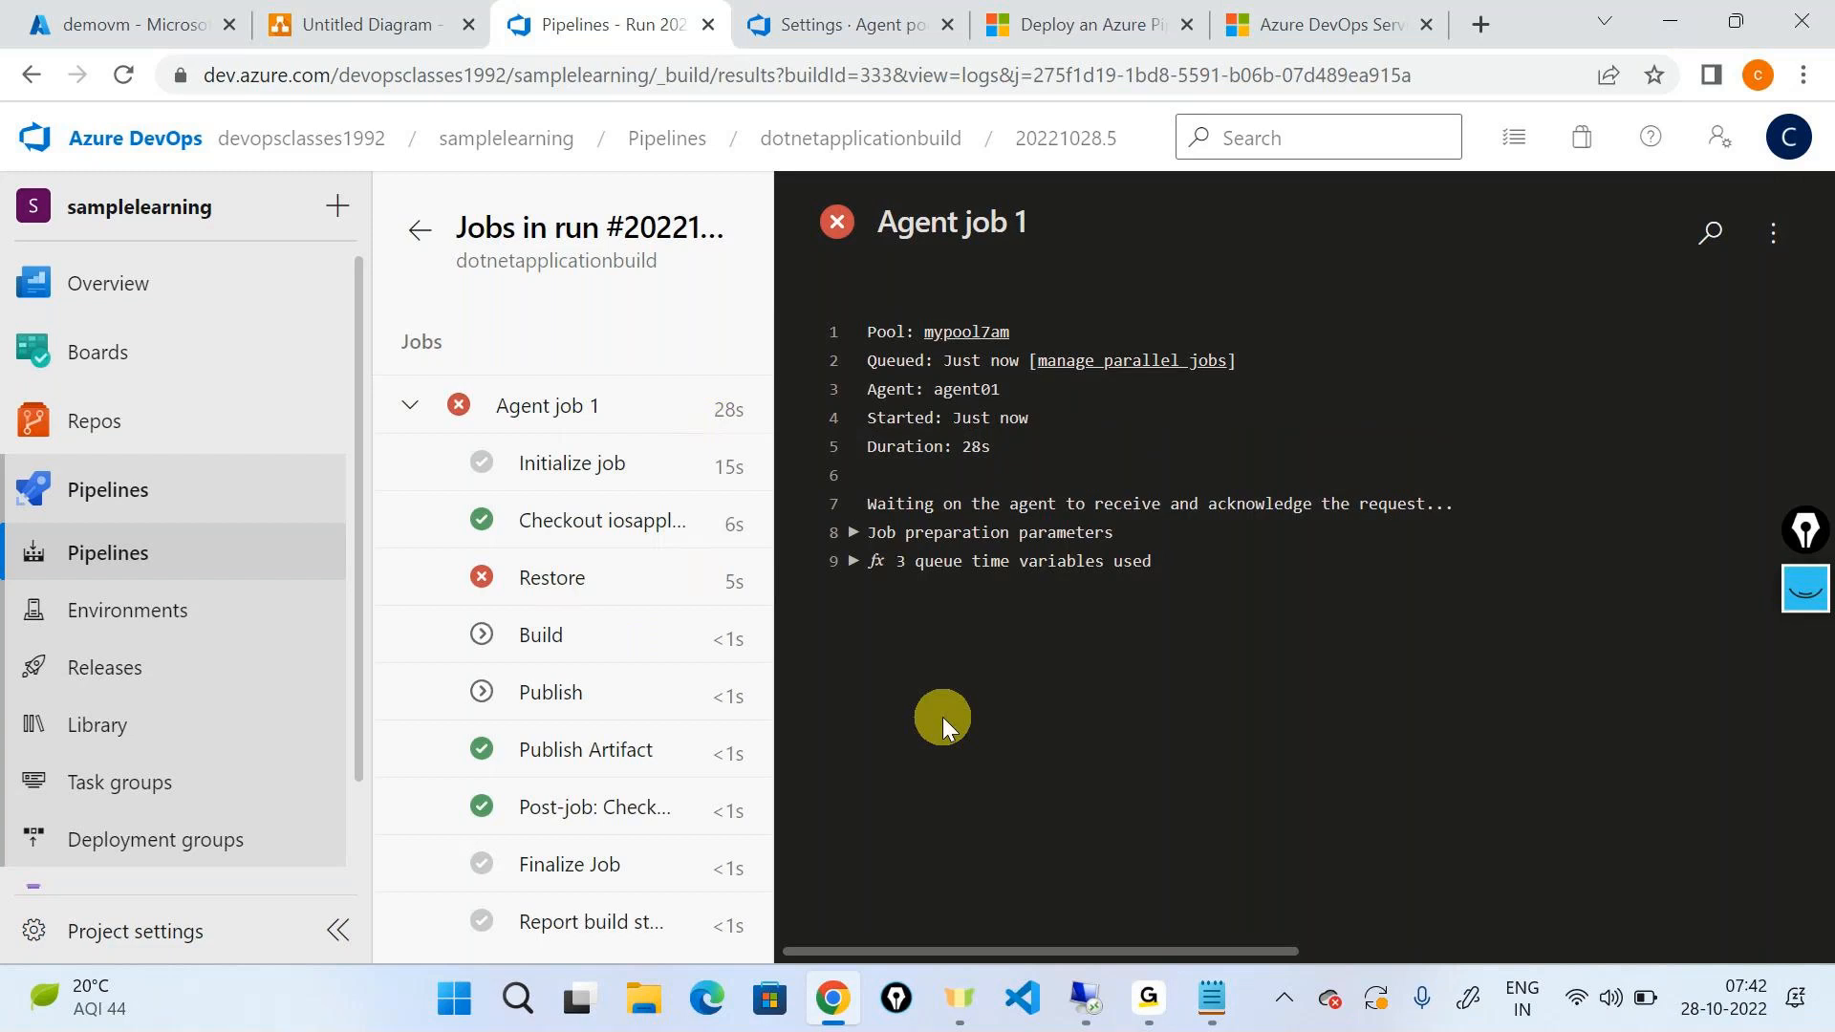
click(1087, 998)
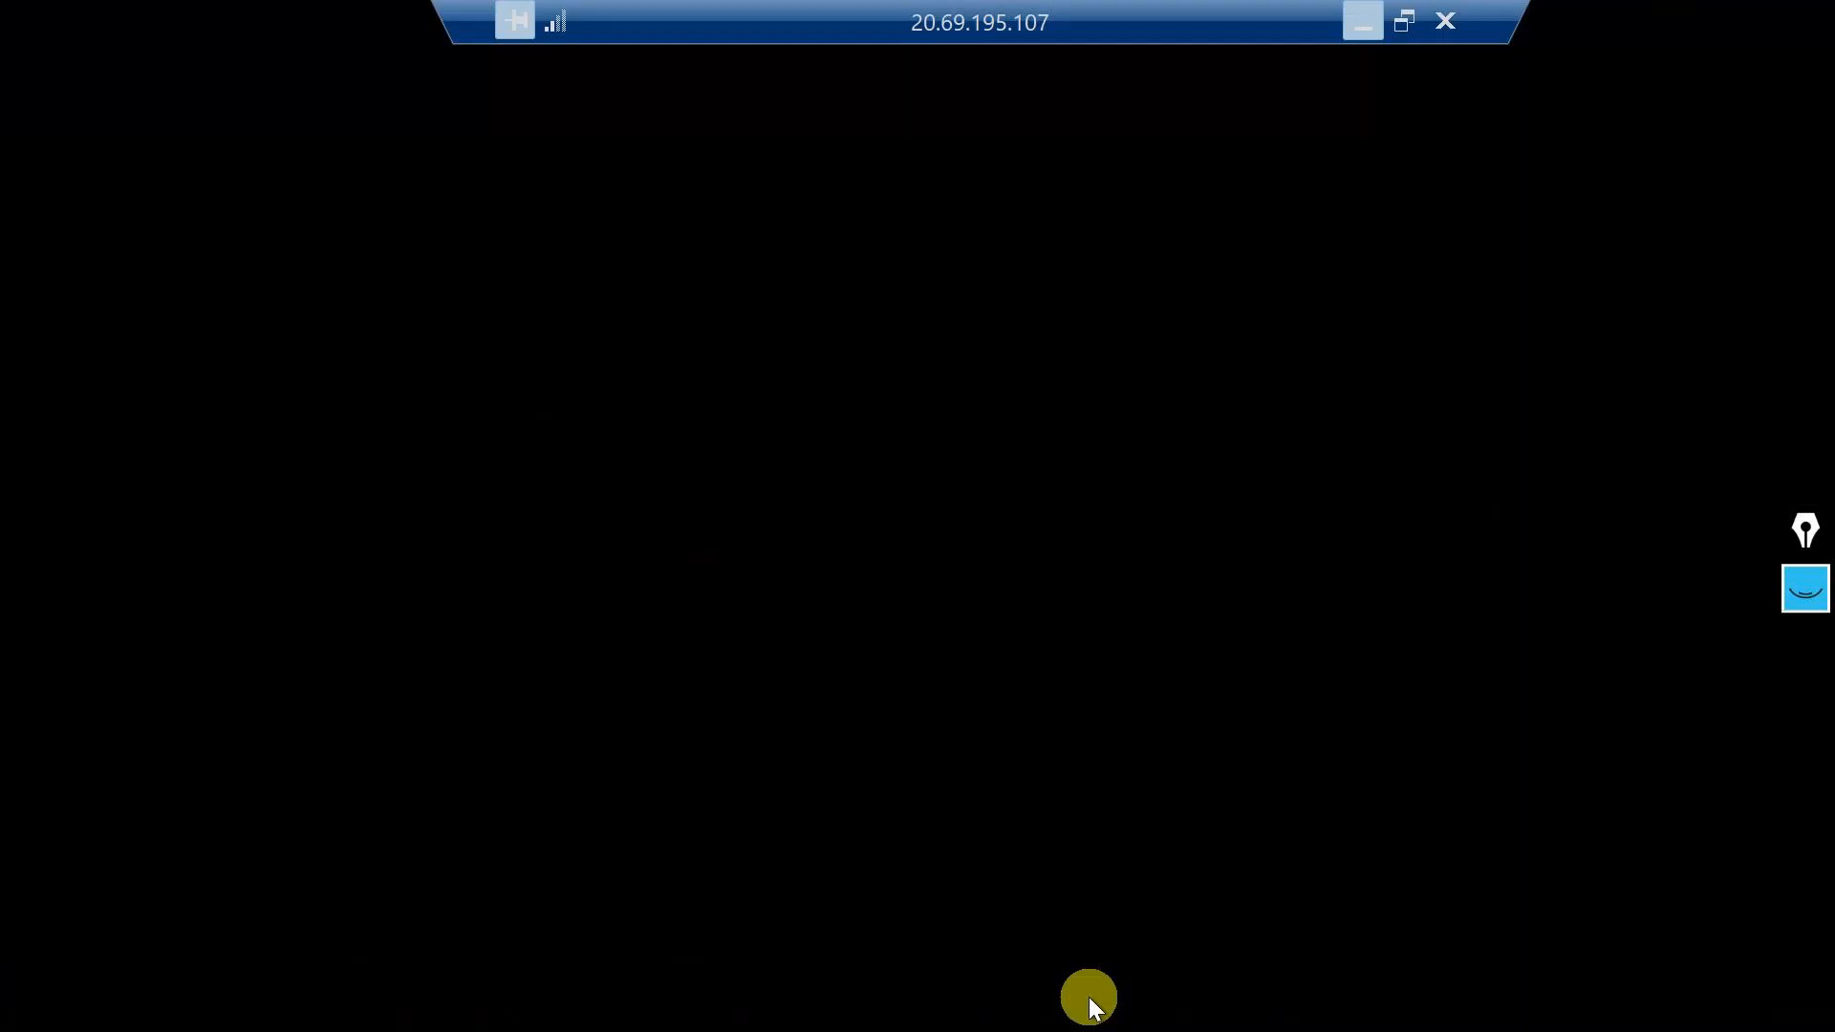
click(1359, 28)
mouse_move(1152, 989)
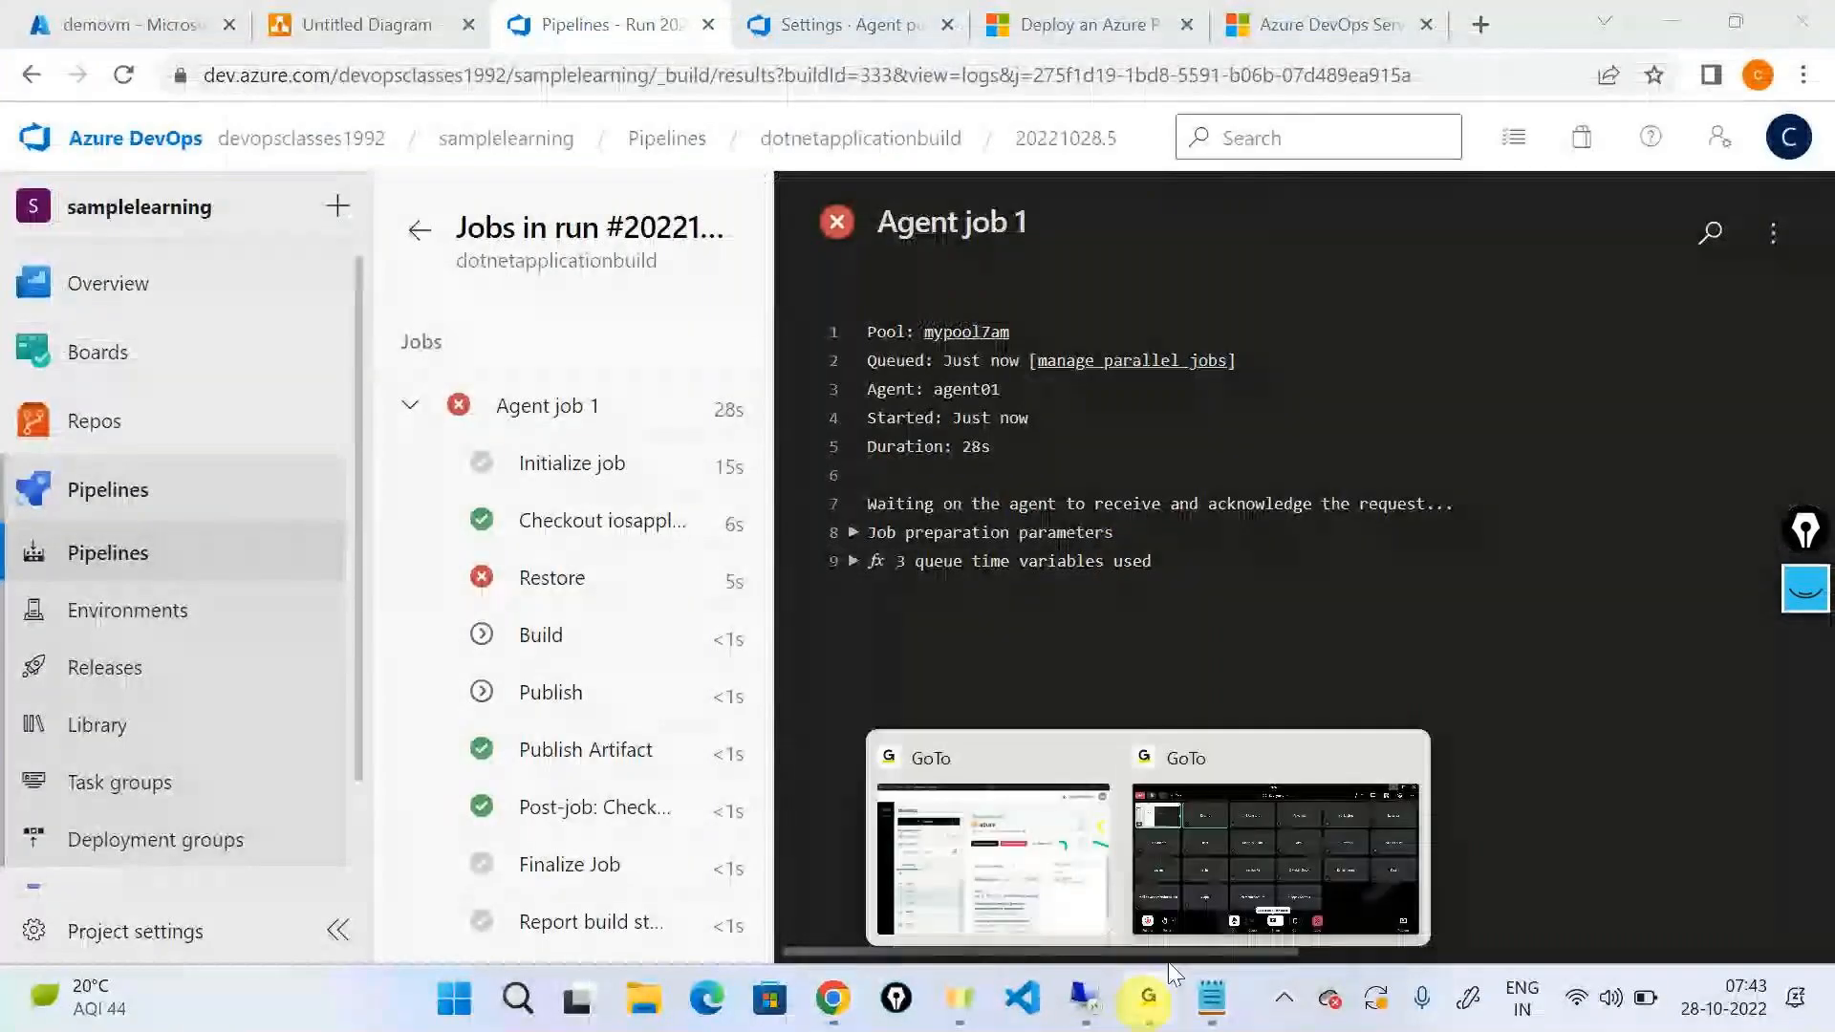
click(1216, 805)
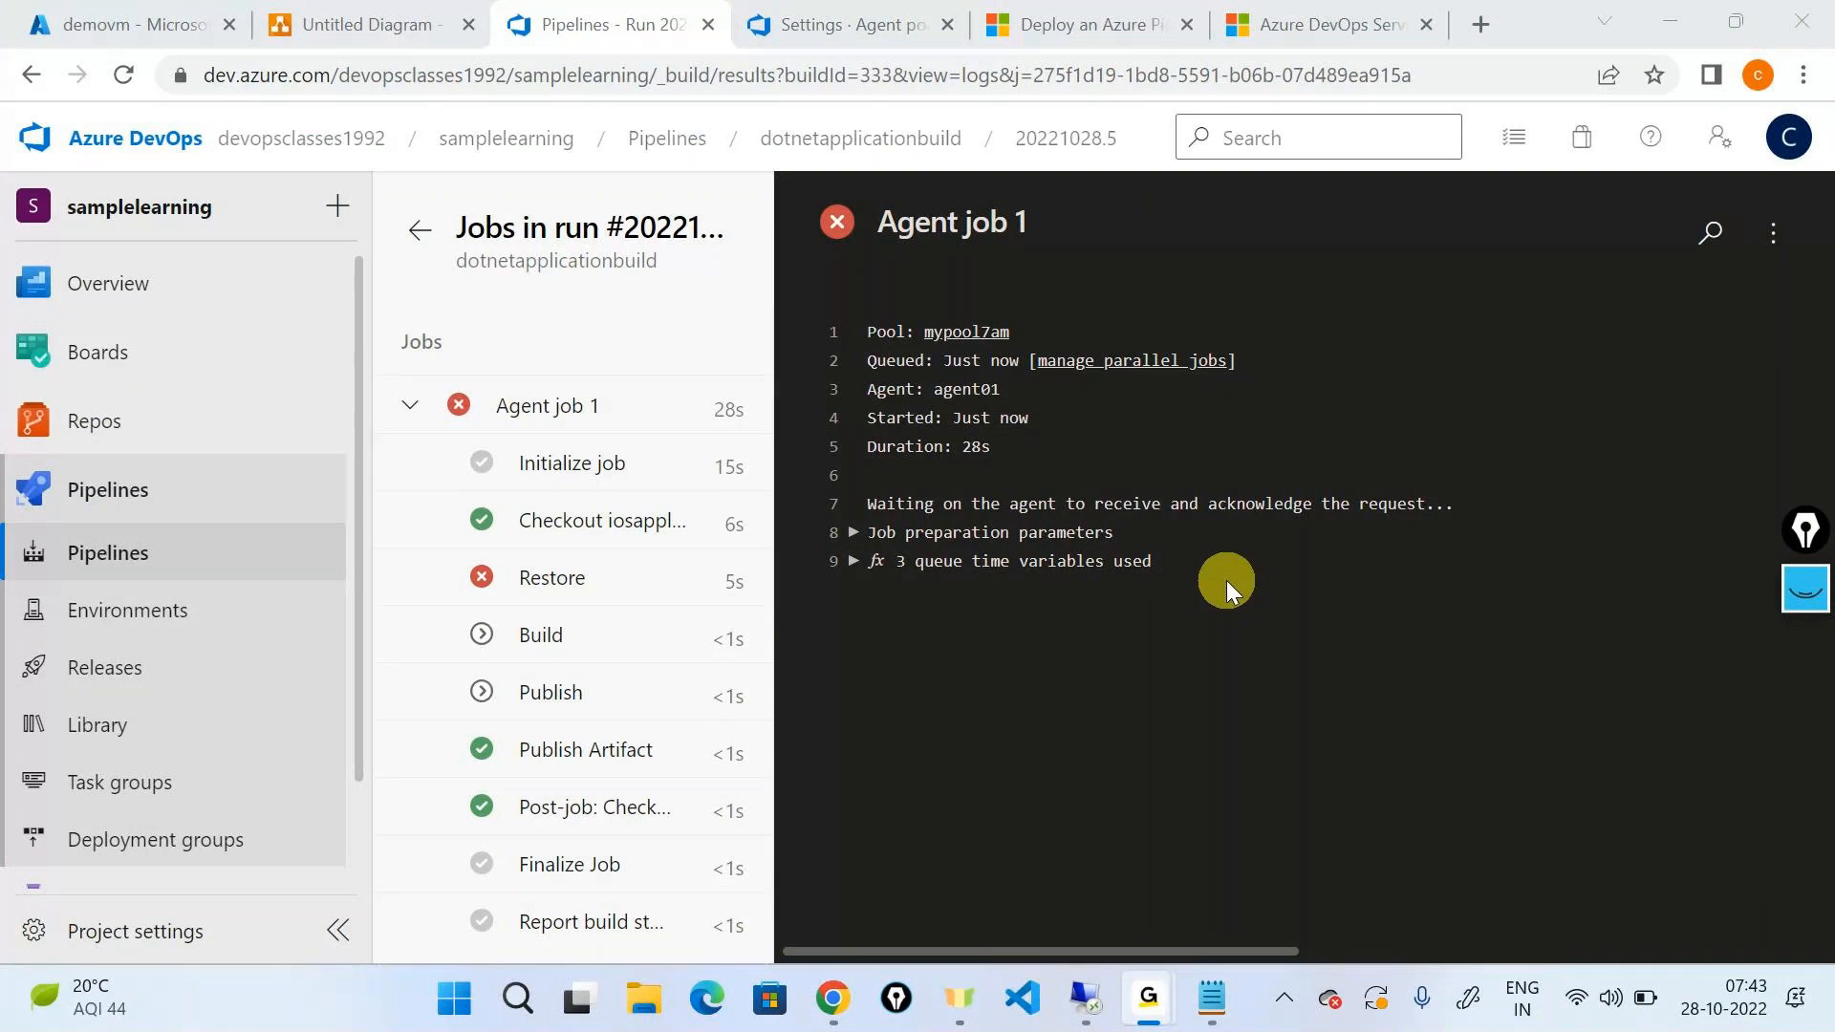
Step: Switch to the Notepad notes and add the line "2. Project settings >> Agent Pool" below the Platform line
click(1208, 1019)
click(999, 152)
key(Return)
text(2. )
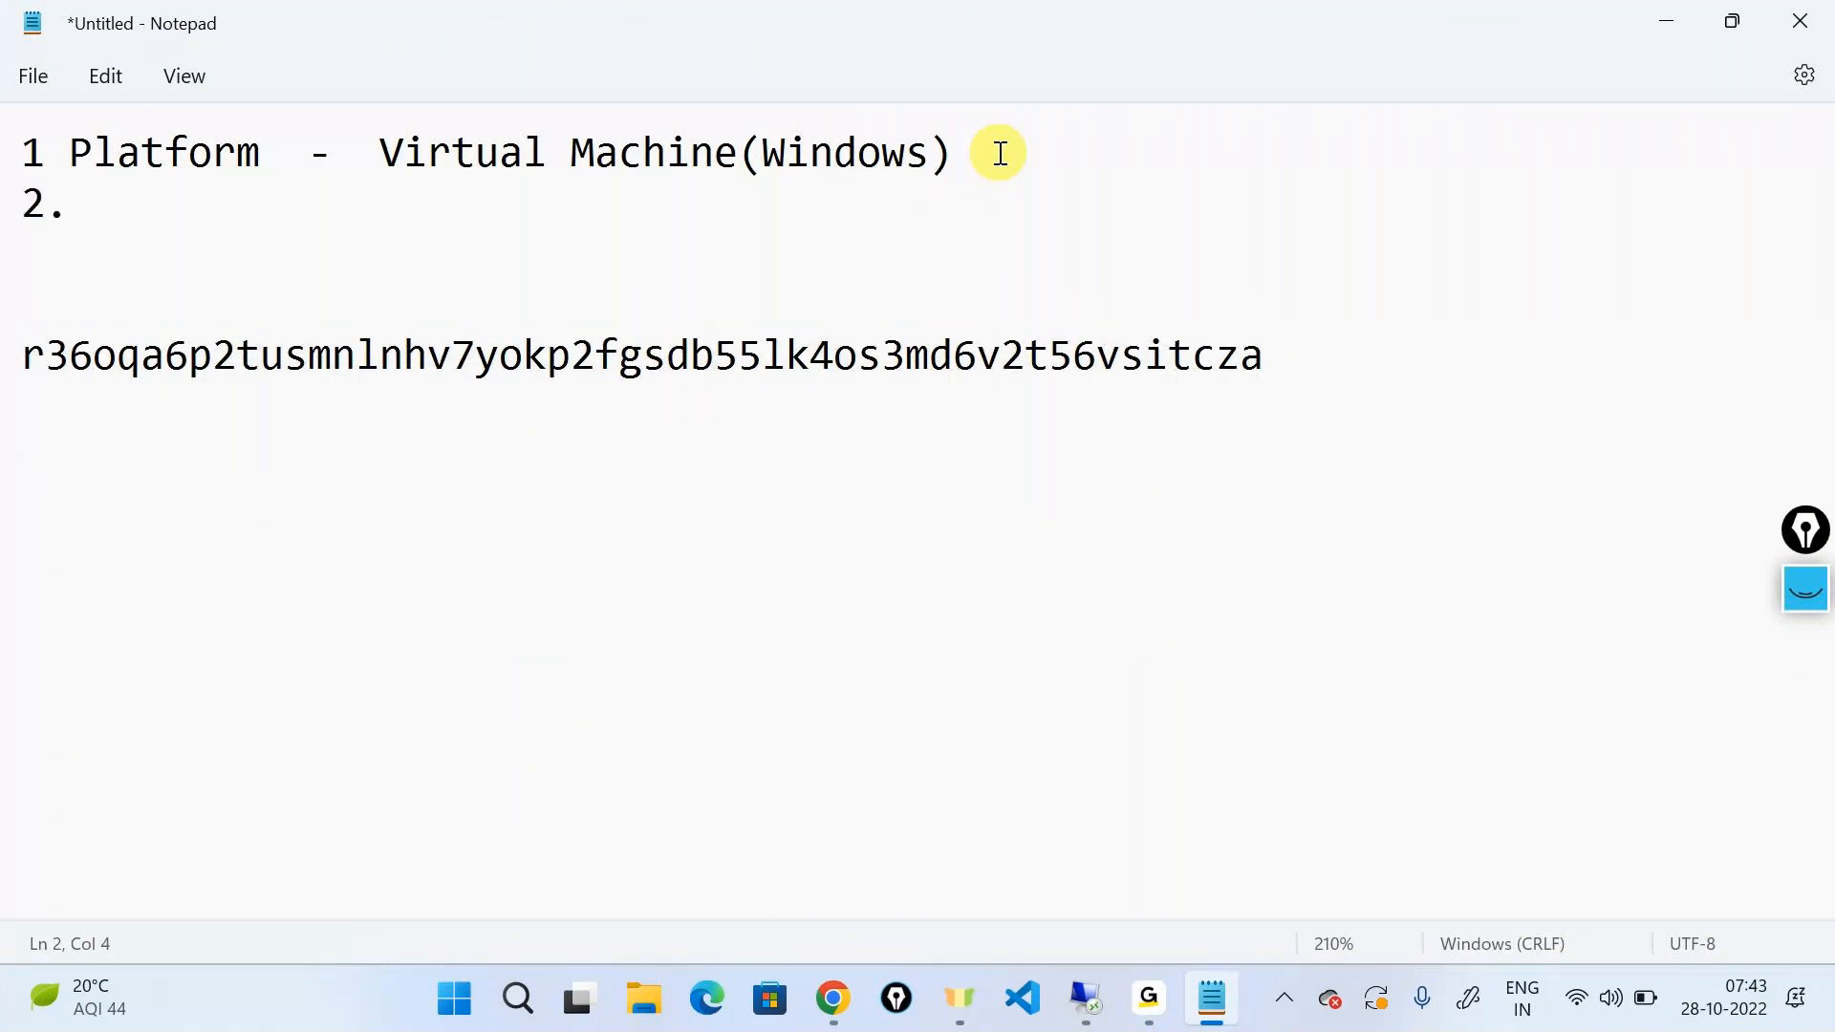
text(Project sett)
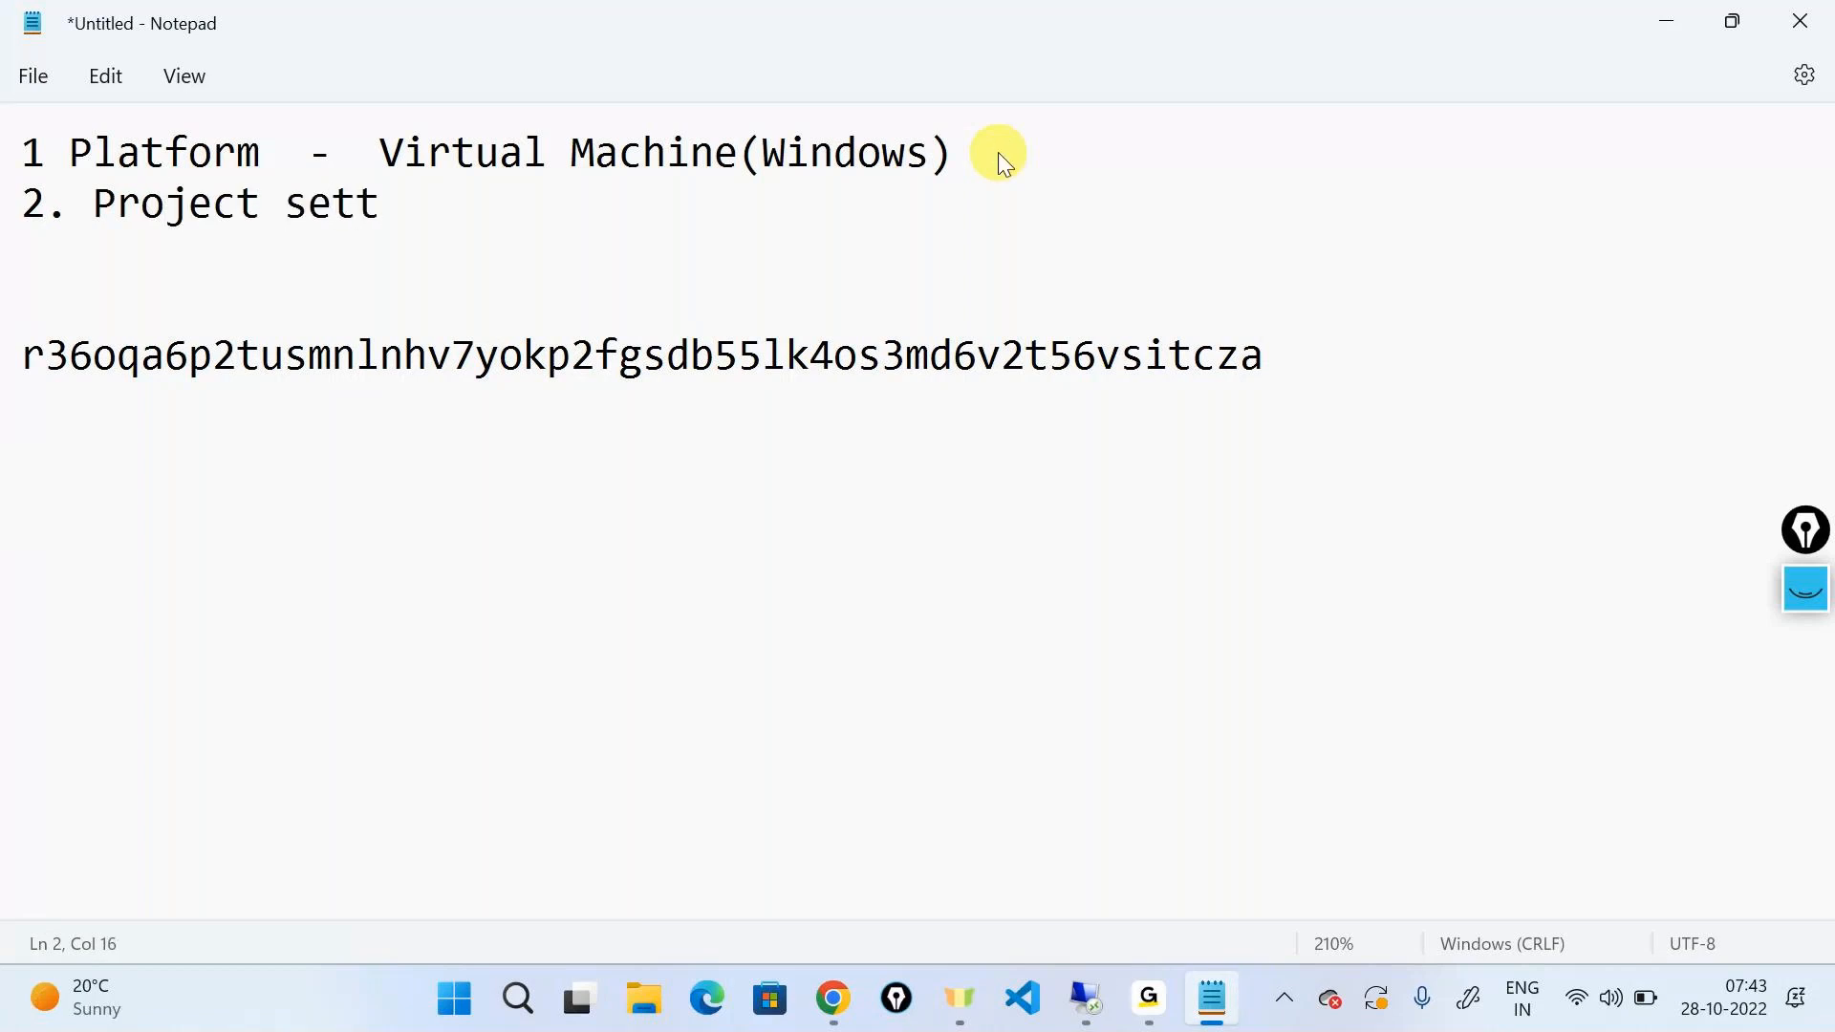
text(ings >> )
text(Pool)
key(Left)
key(Left)
key(Left)
key(Left)
text(Agent)
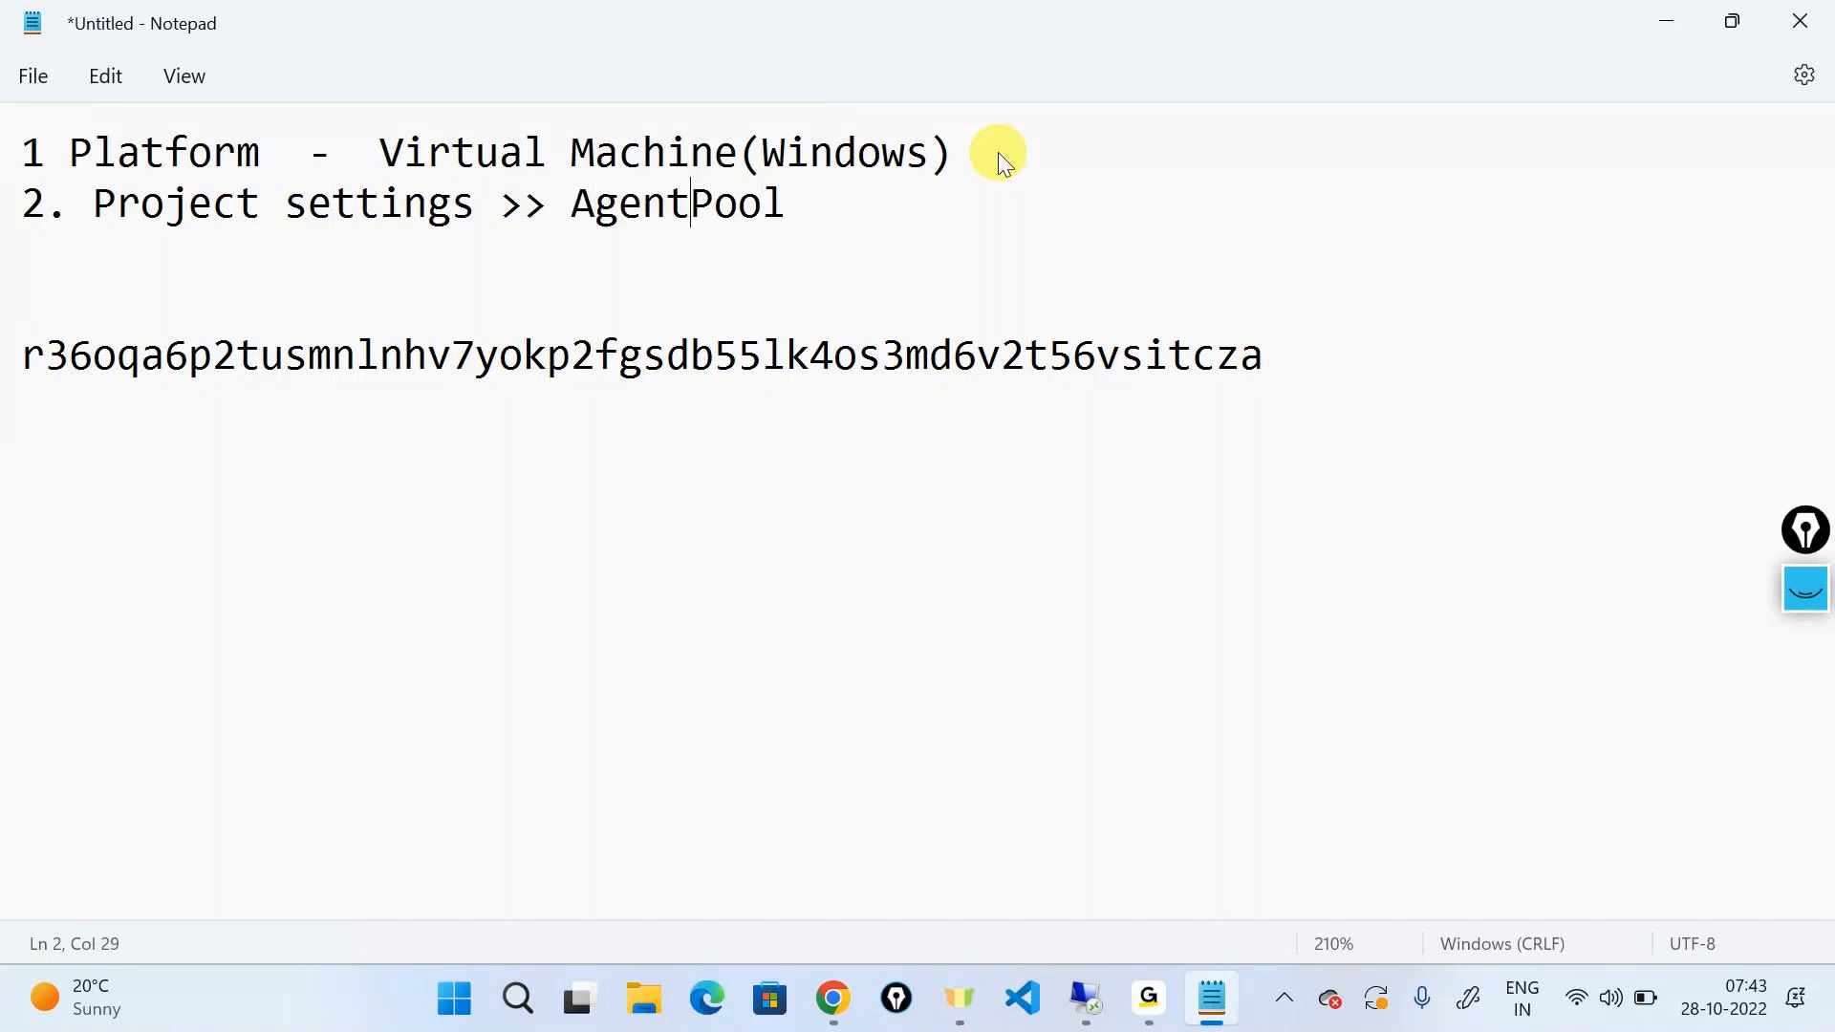
key(Right)
key(Right)
key(Right)
key(Right)
key(Return)
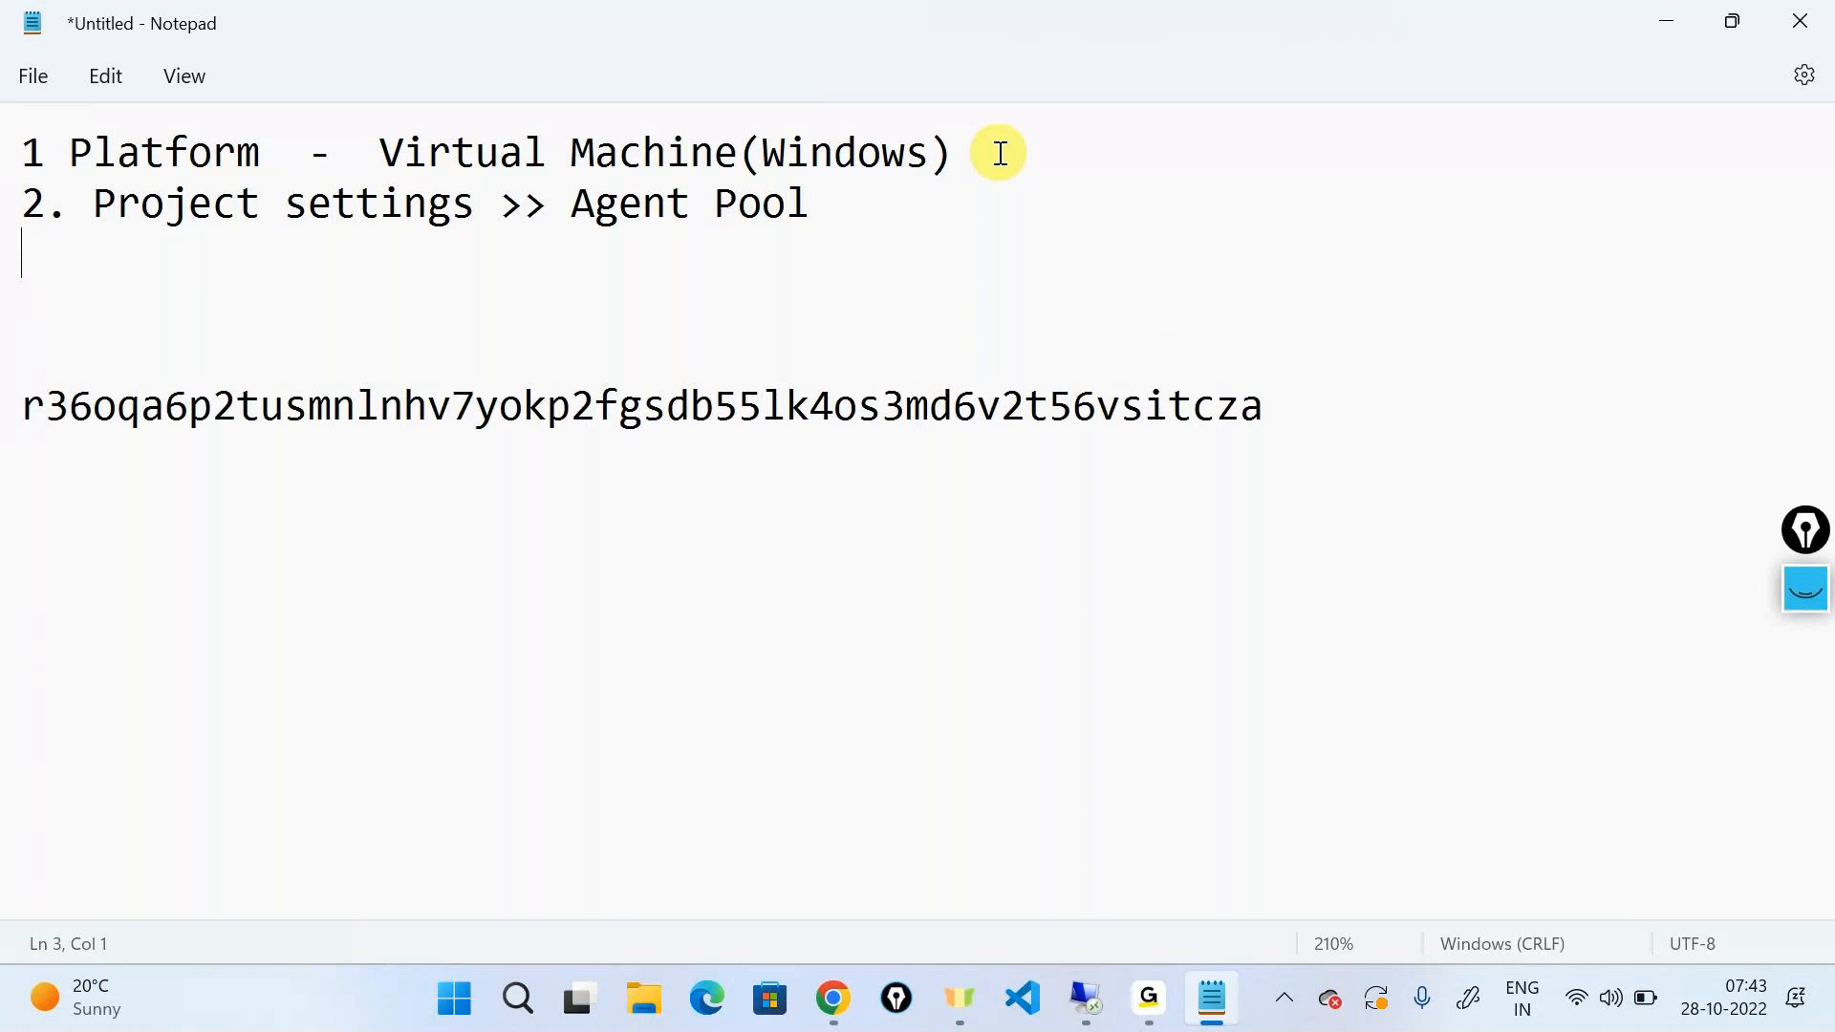
Step: Add the lines "3. New Agent" and "4. Download the agent" to the notes
text(3. New Ahen)
key(BackSpace)
key(BackSpace)
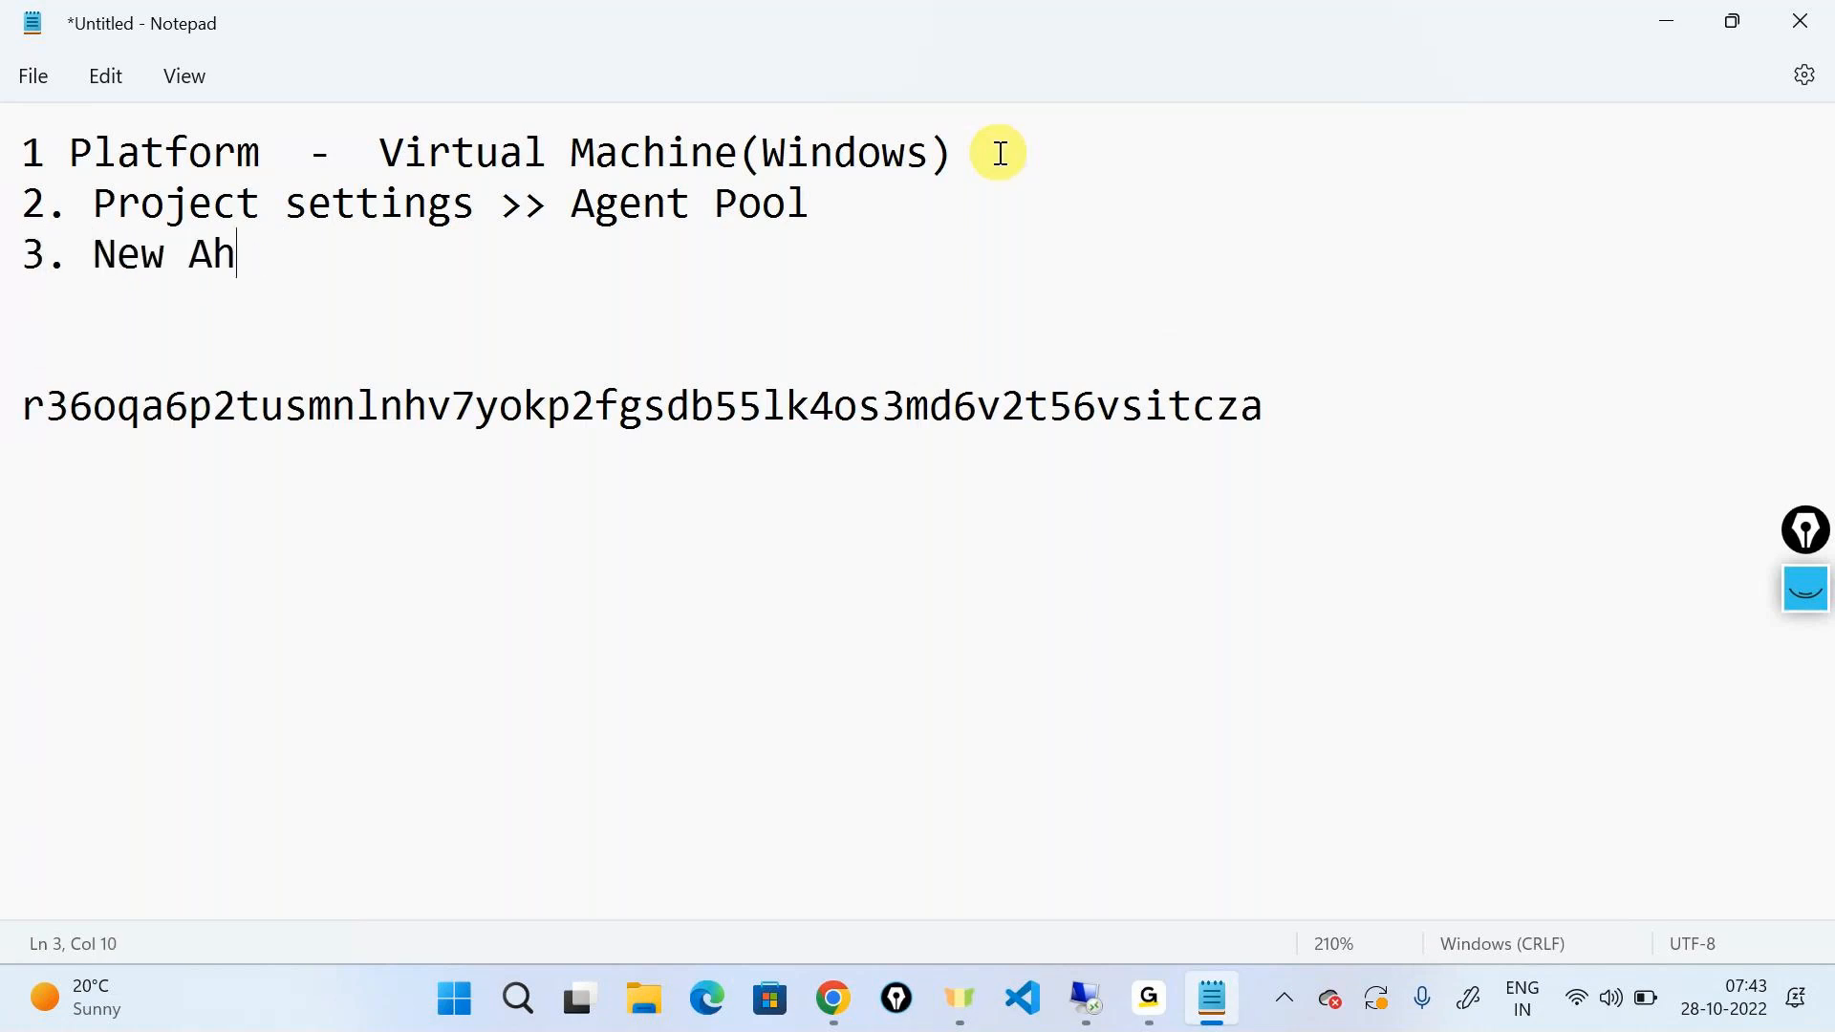
key(BackSpace)
text(gent)
key(Return)
text(4. Download )
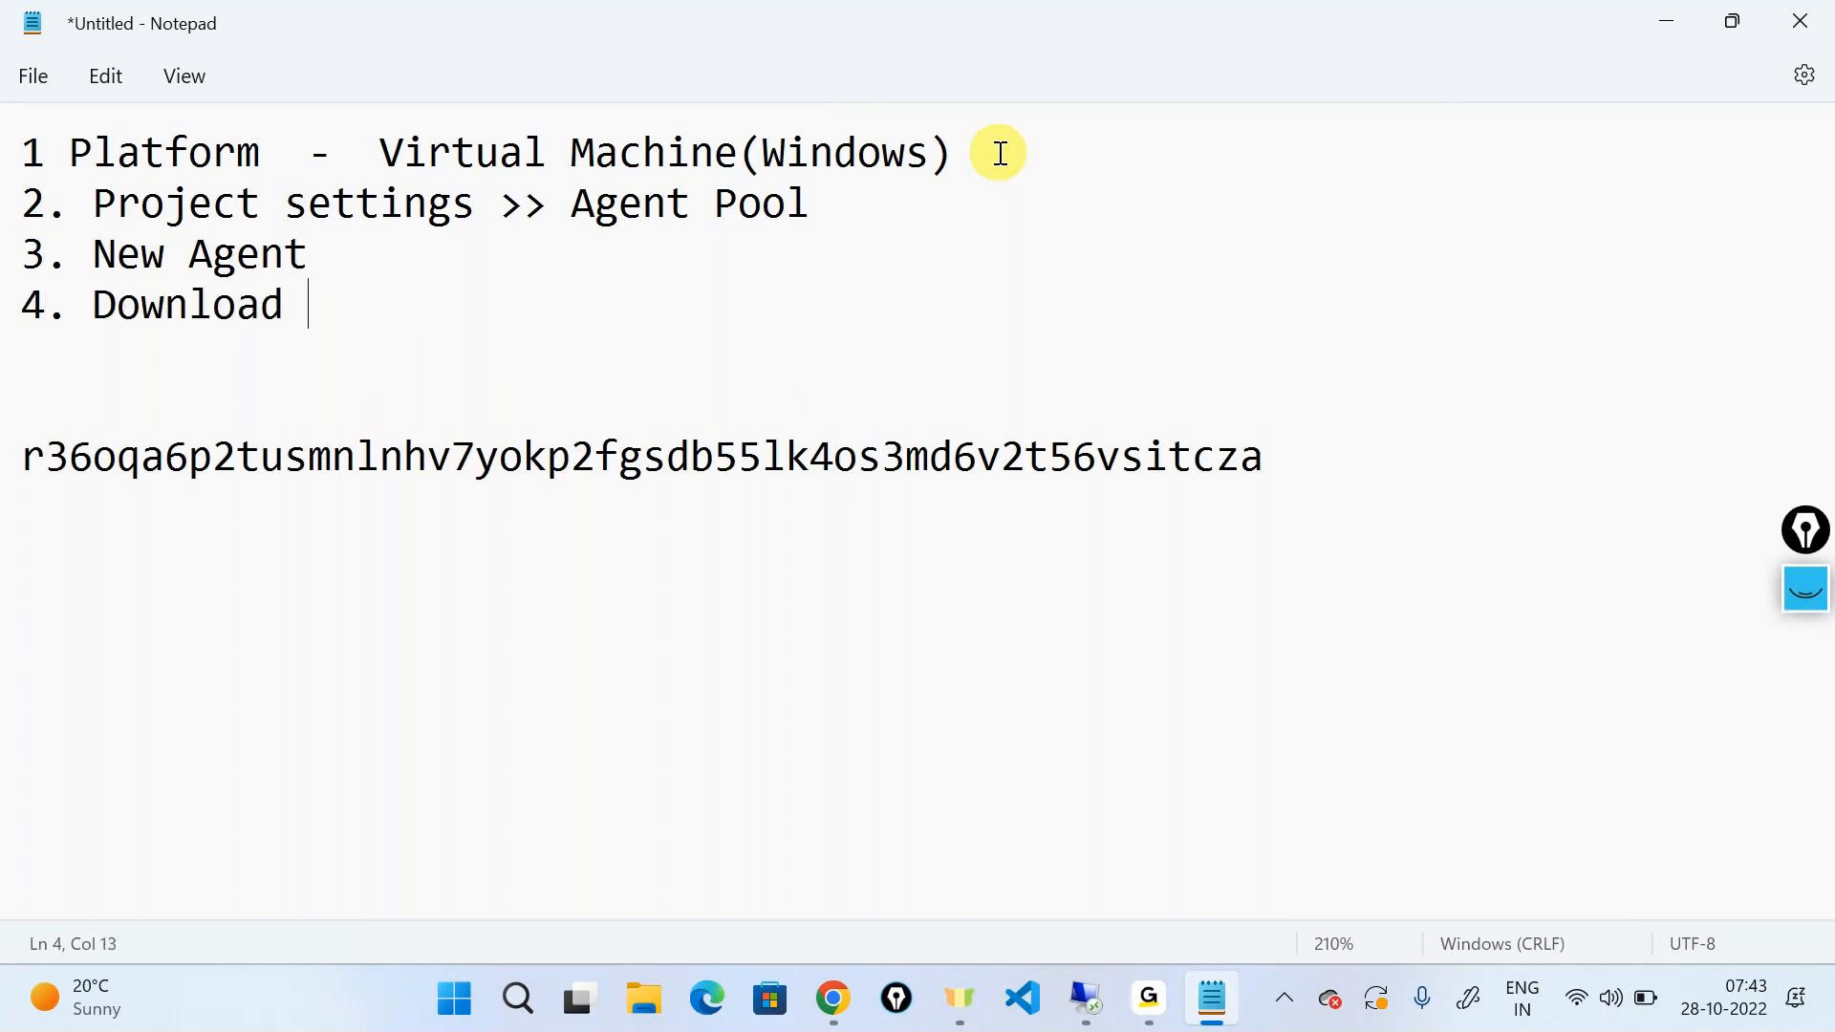
text(the agent)
key(Return)
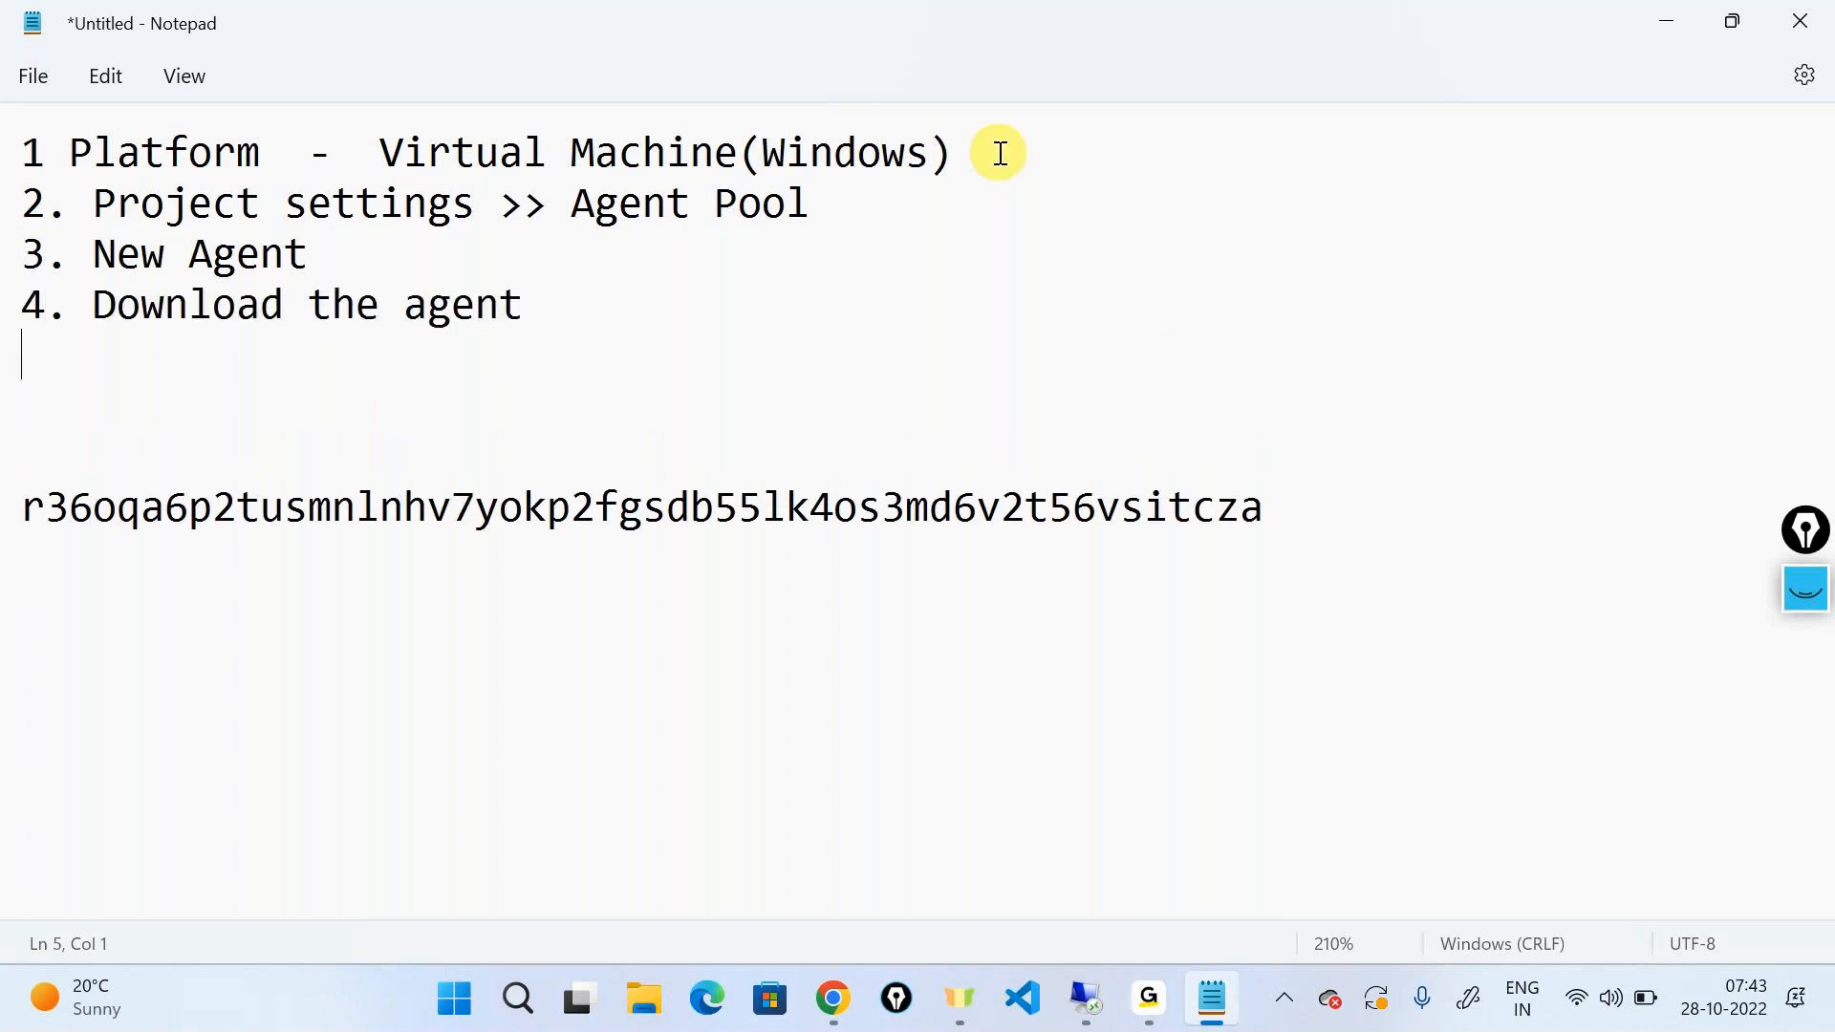
Step: Add the lines "5. PAT >> Authentication" and "6. Registered the agent as a service" to the notes
text(5. PAT >> Authenticatio)
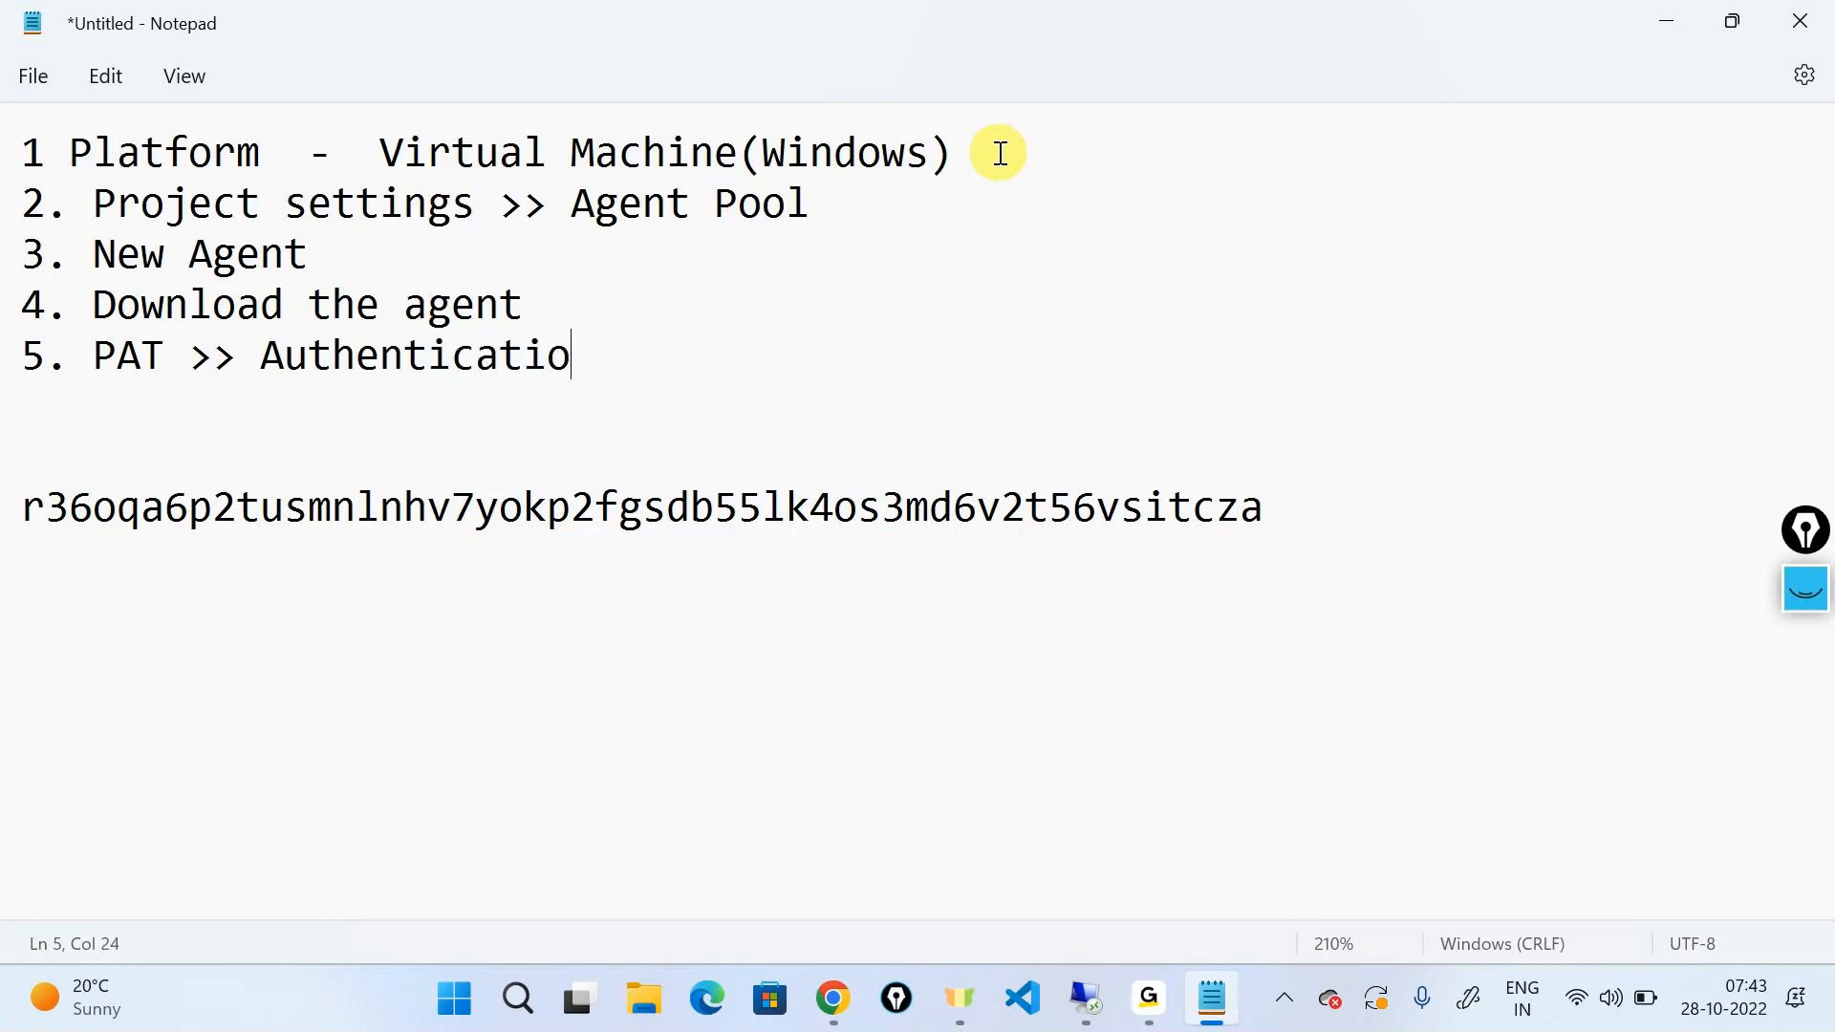
text(n)
key(Return)
text(6. )
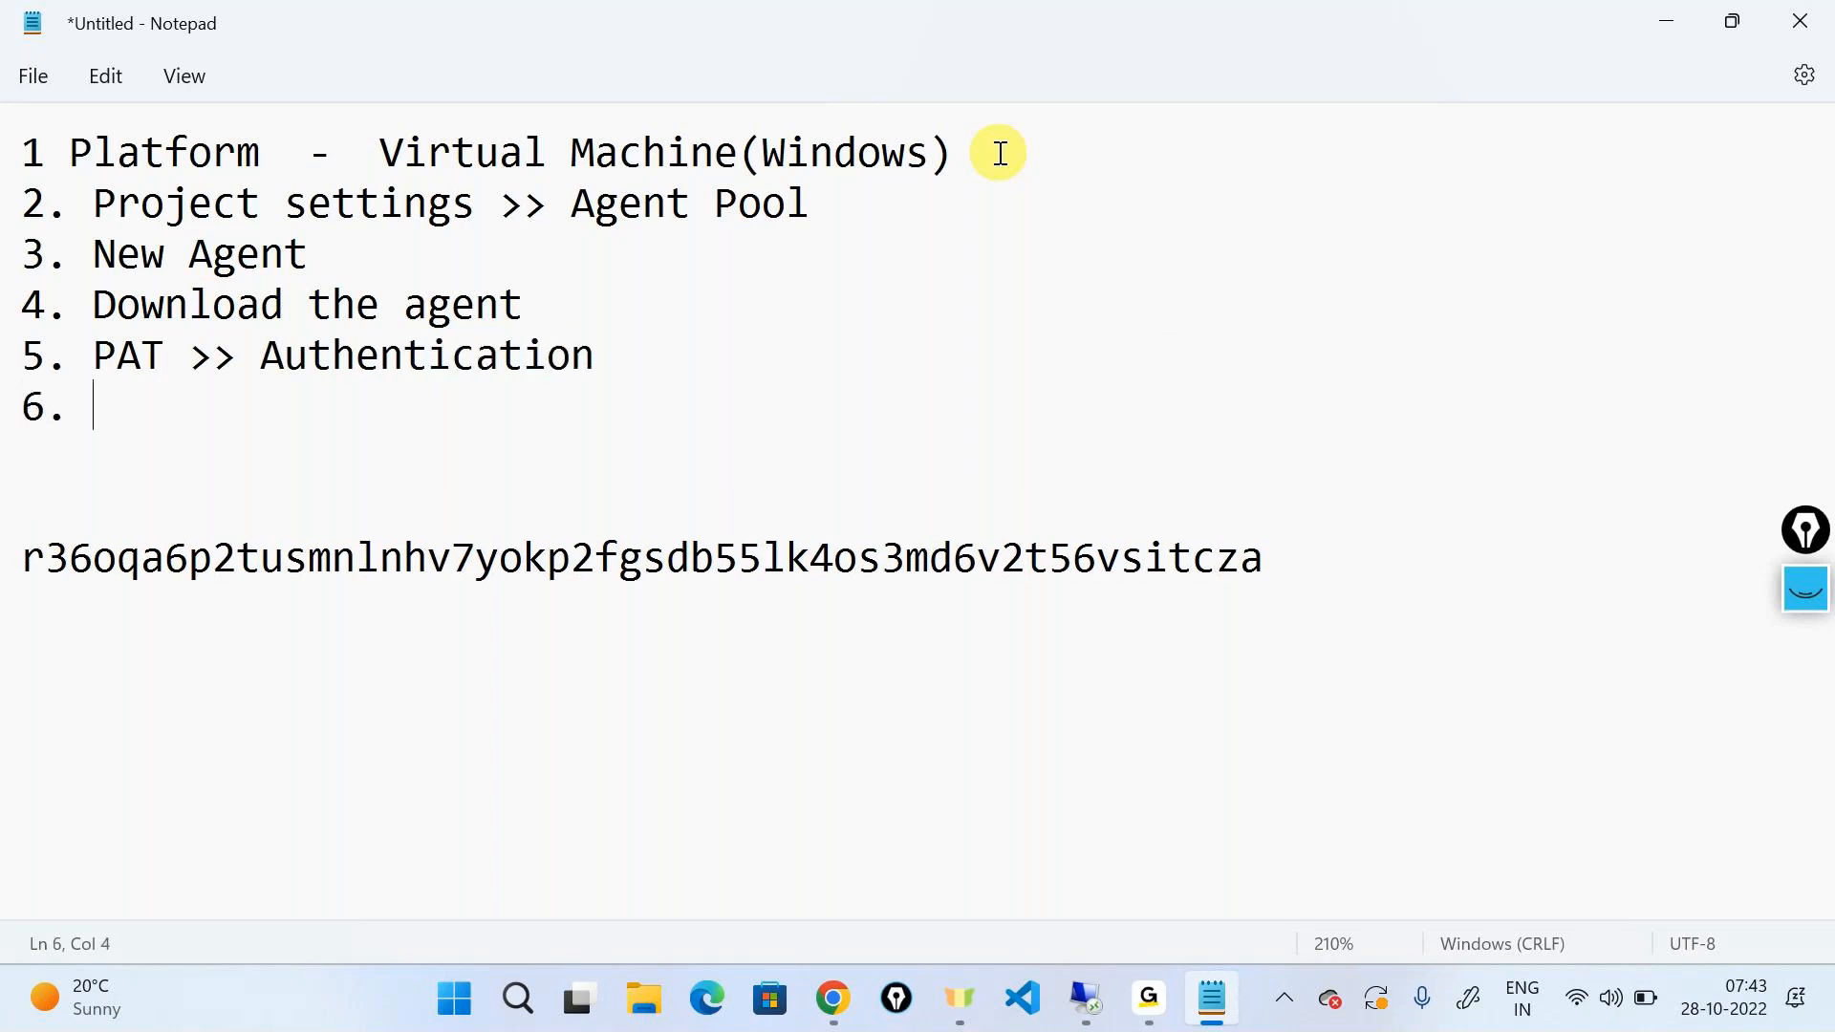
text(Registe)
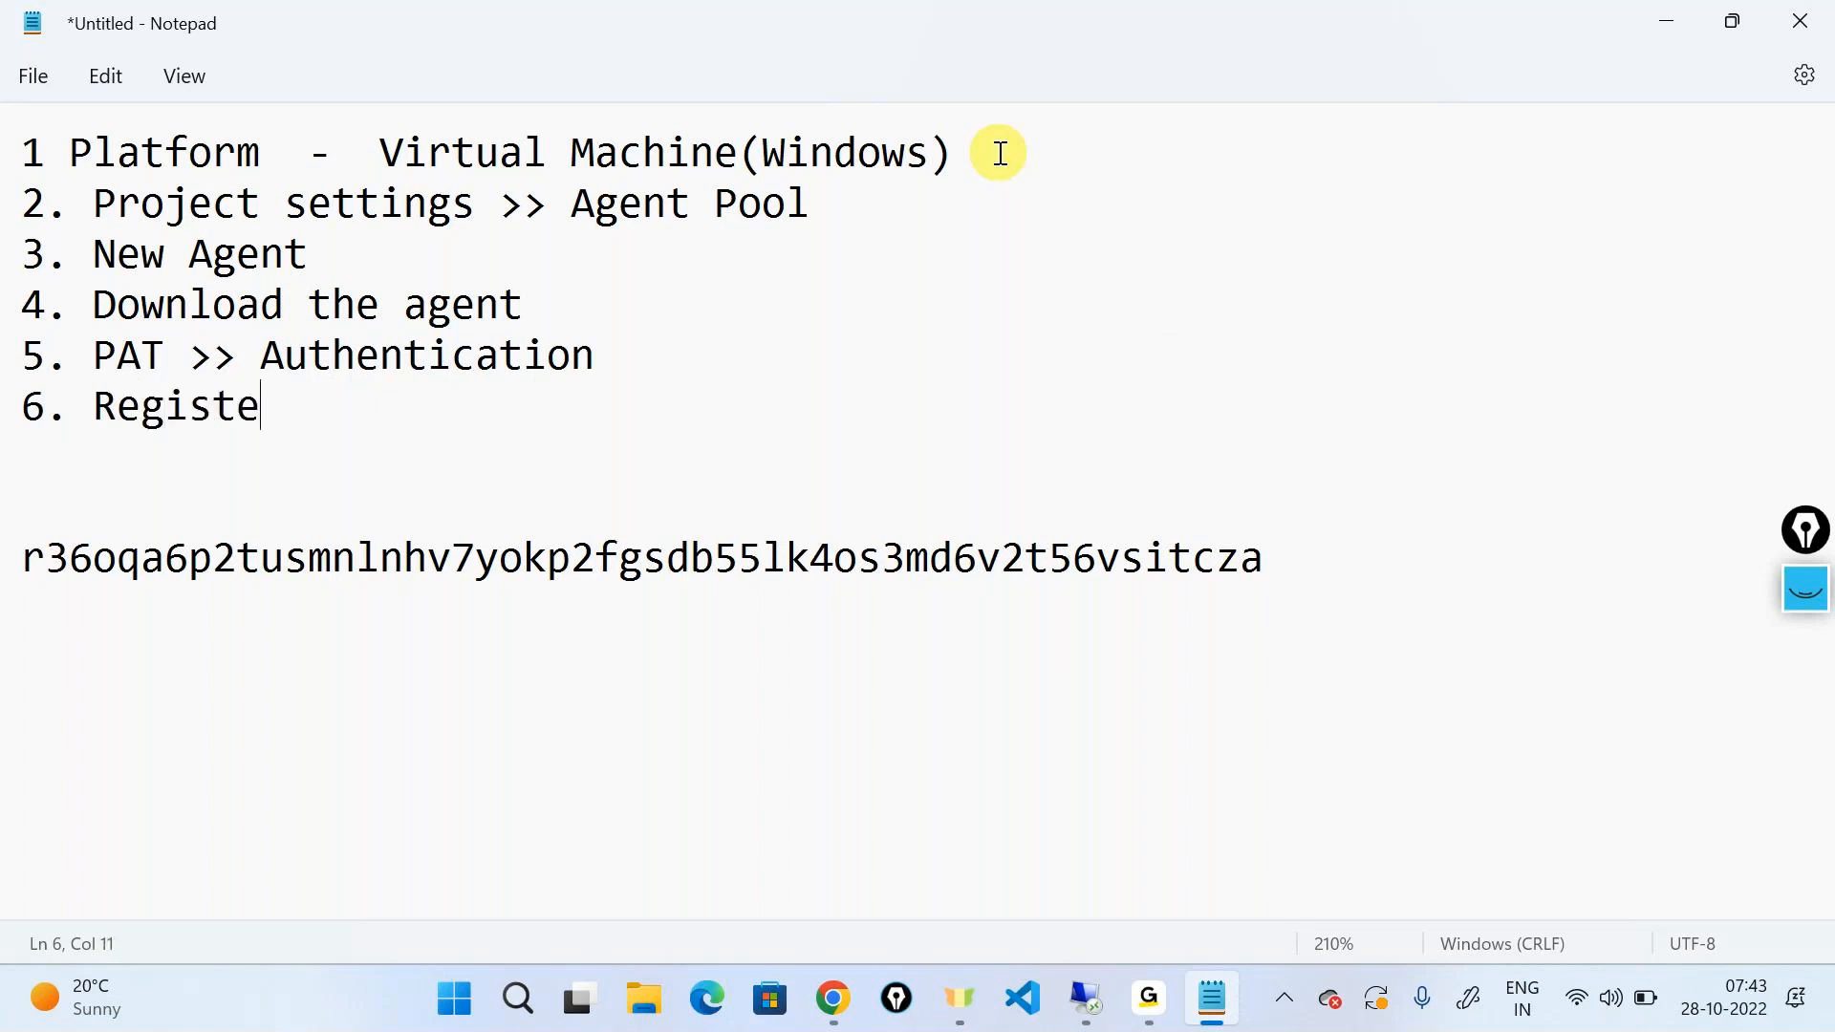
text(red the agent as a service)
key(Return)
Step: Add the line "7 Edited the pipeline >> Running the pipeline" to the notes and minimize Notepad
text(7)
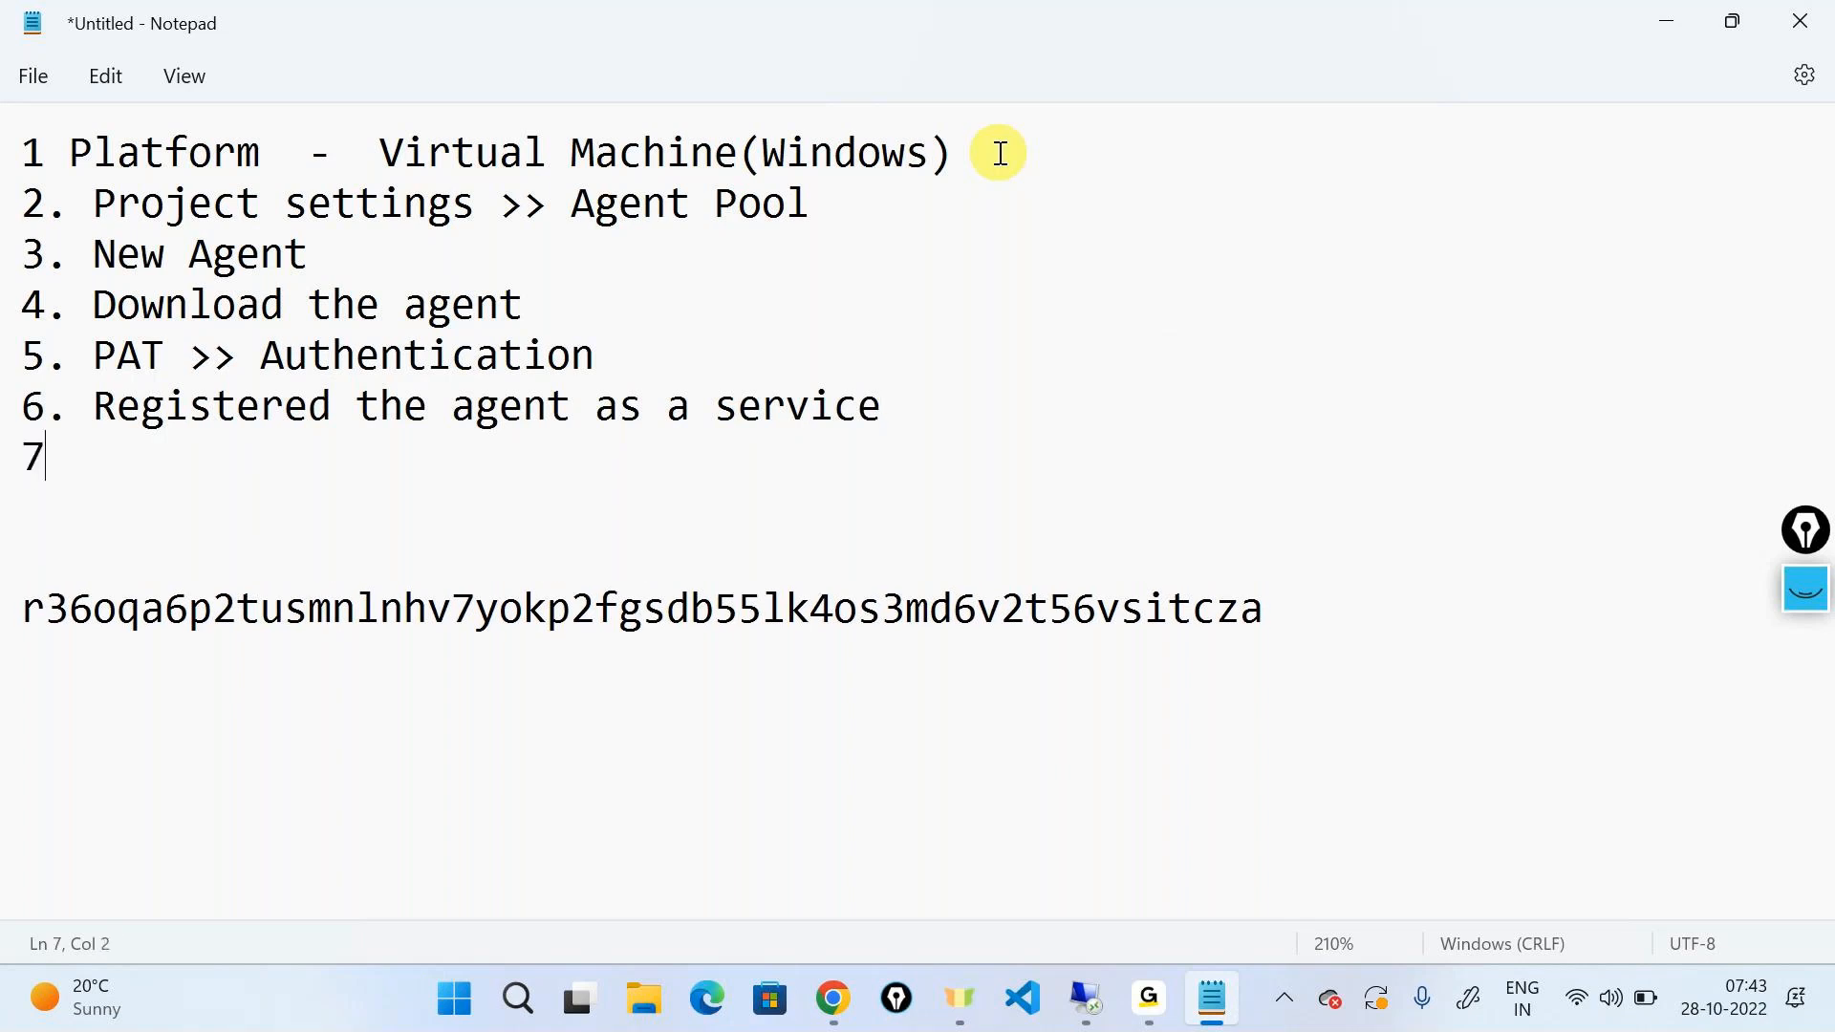
text( Edited the )
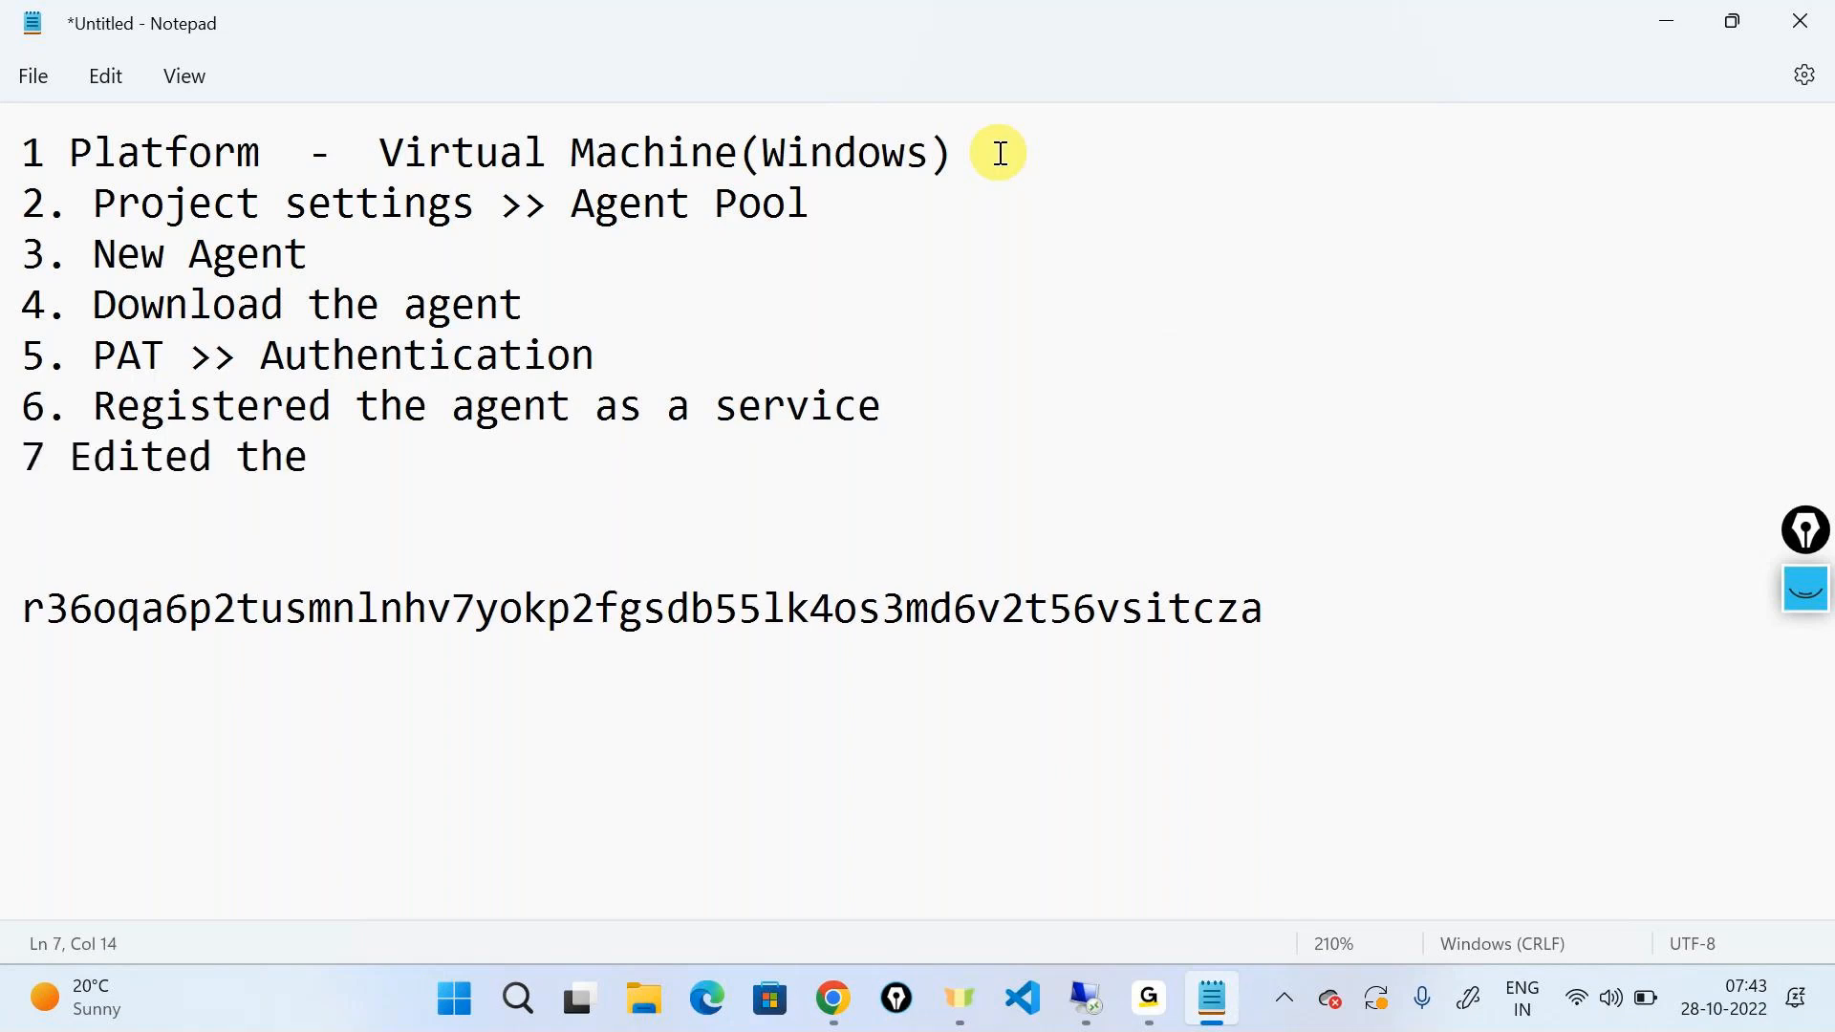
text(pipeline >> )
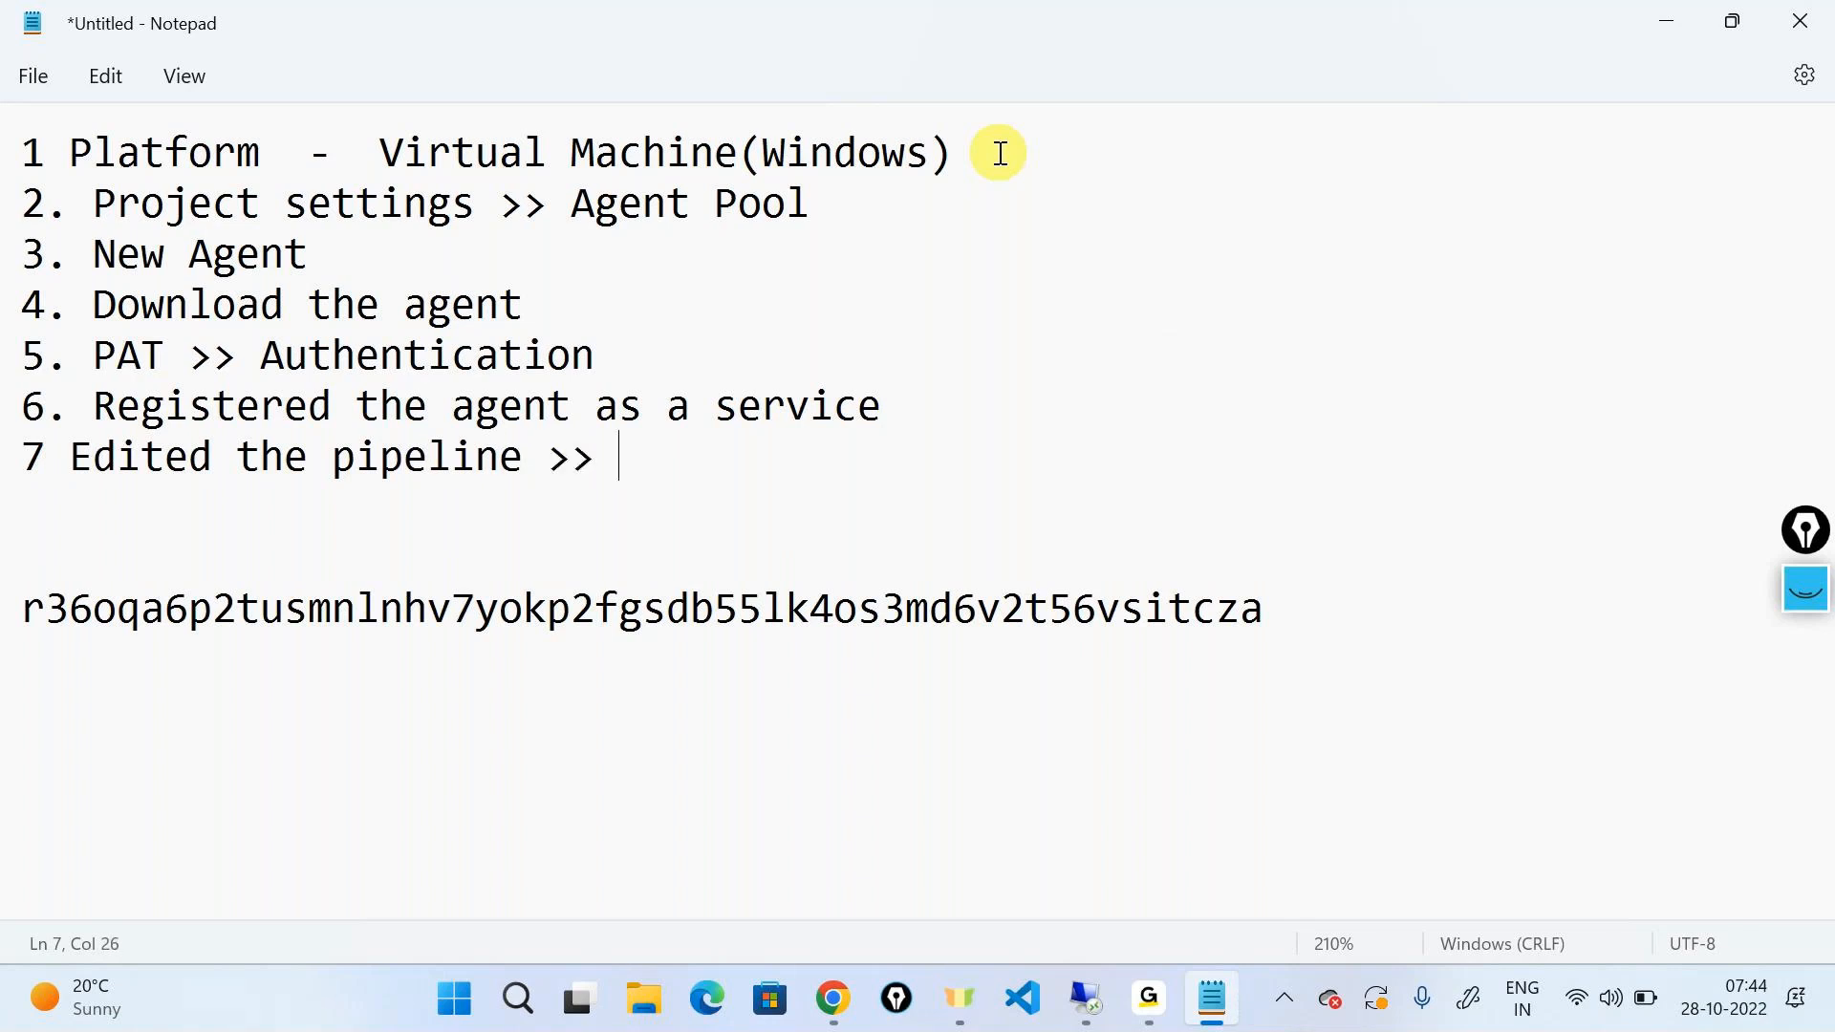
text(Running the pipeline)
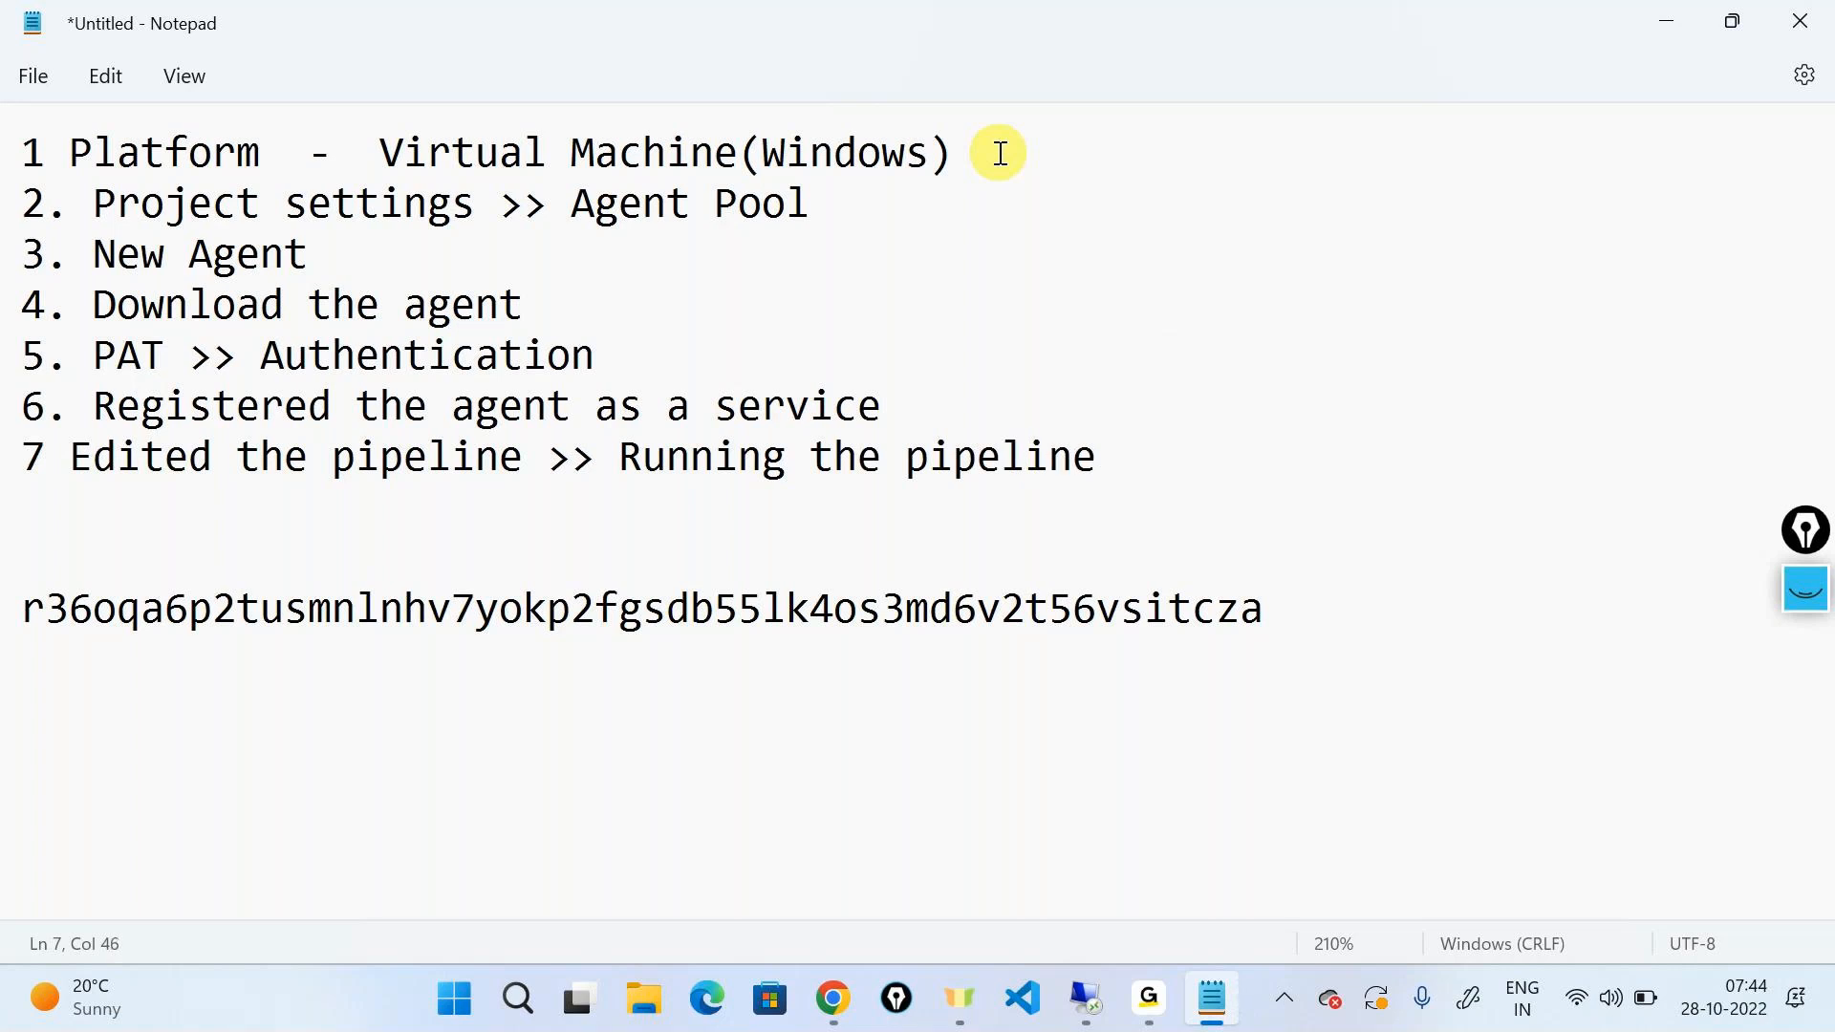
click(1677, 15)
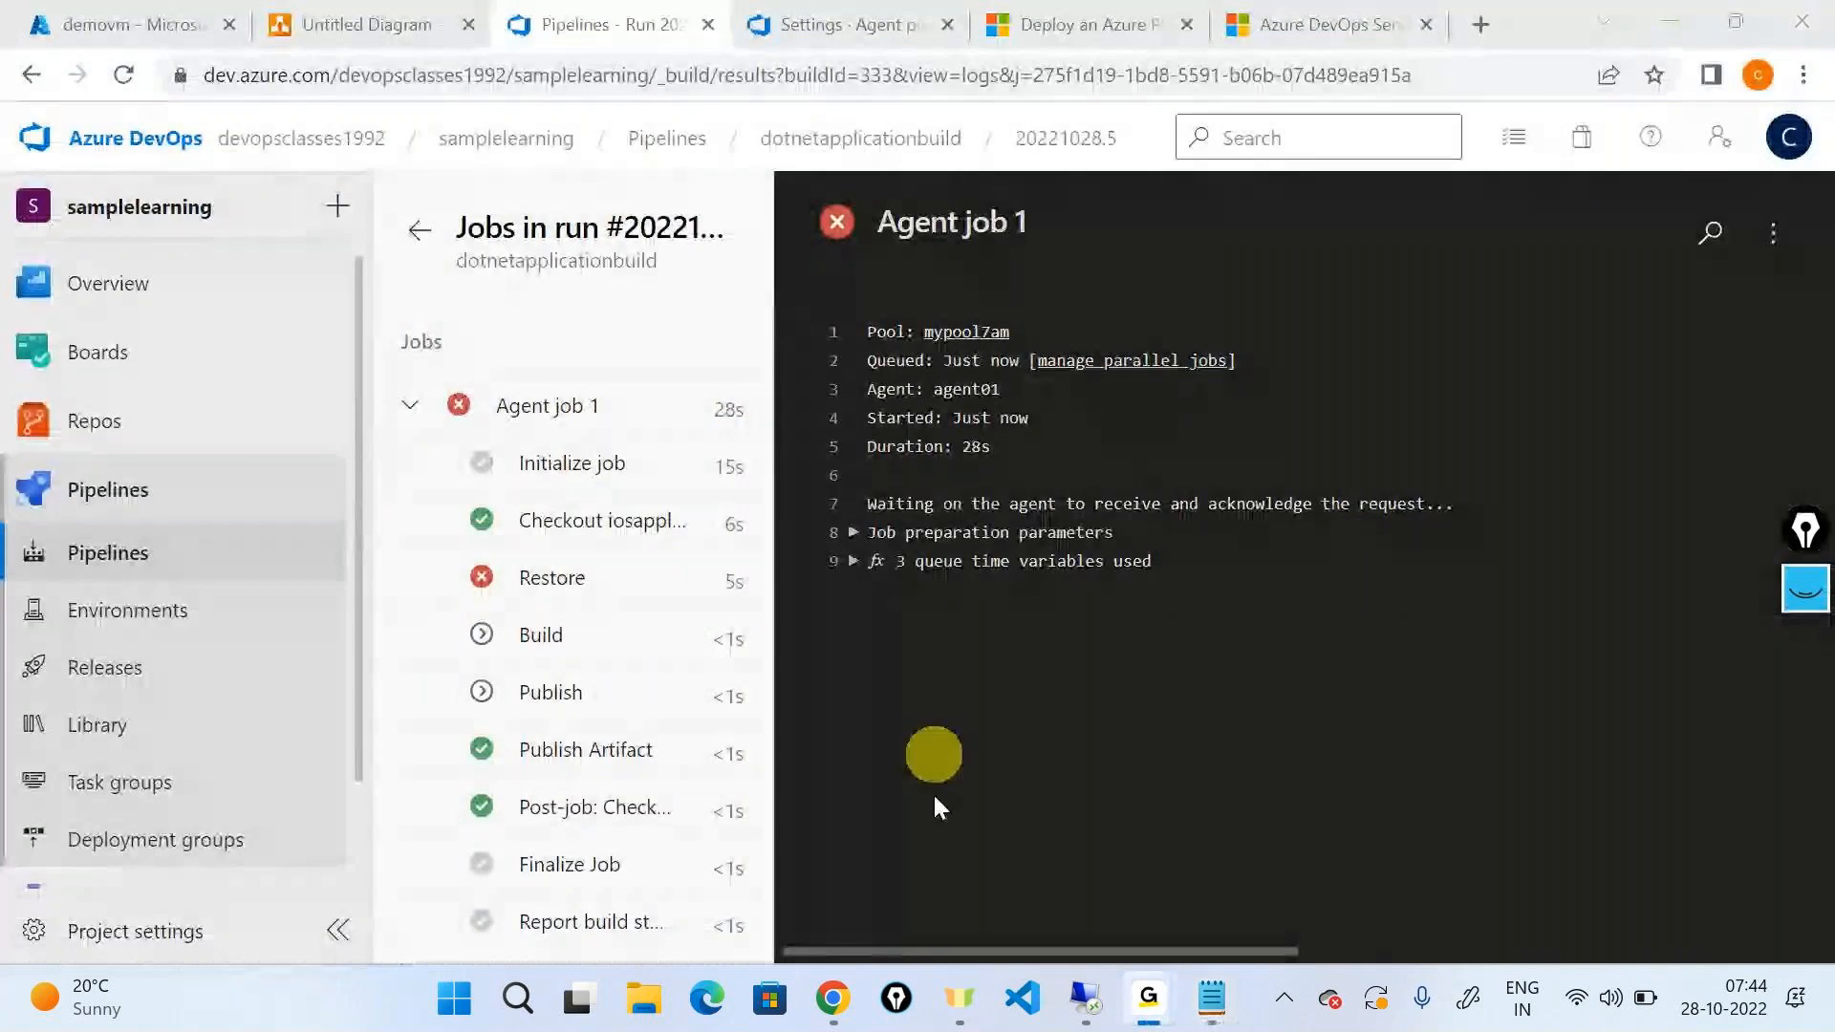
Step: Return to the browser, open the log of the Restore task and read its error lines in full
click(838, 999)
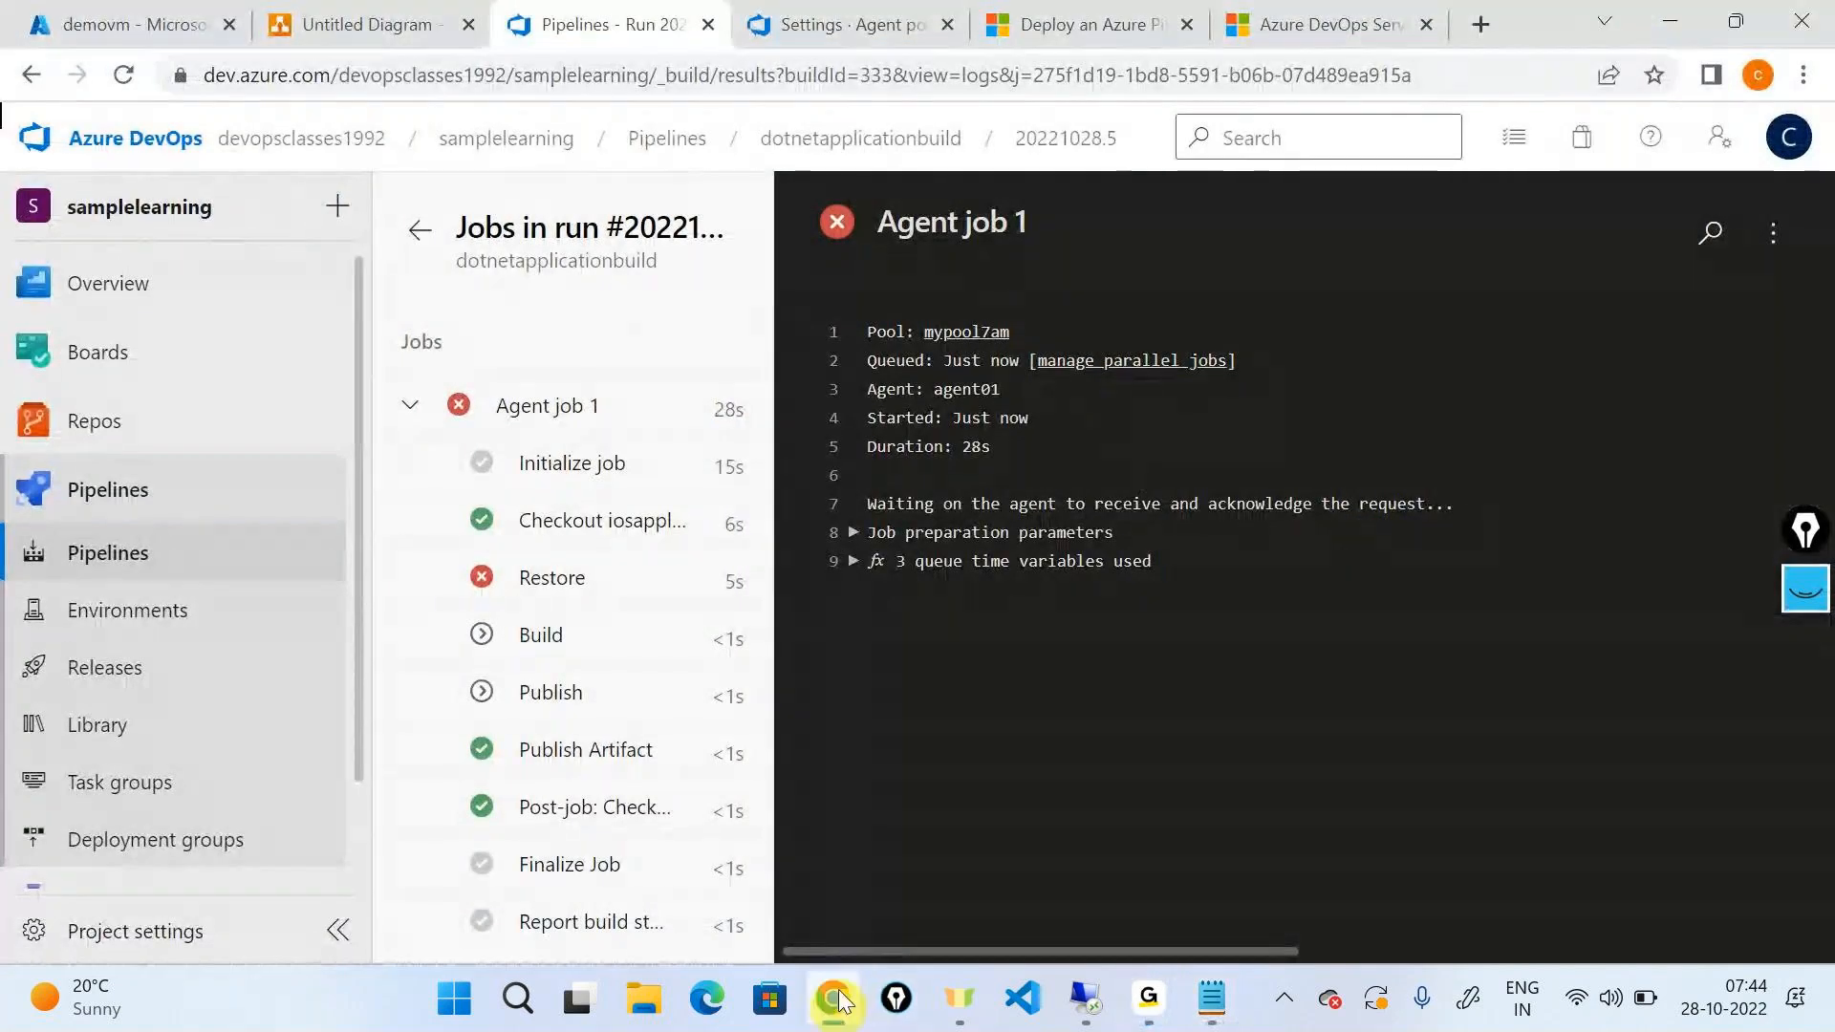
click(572, 577)
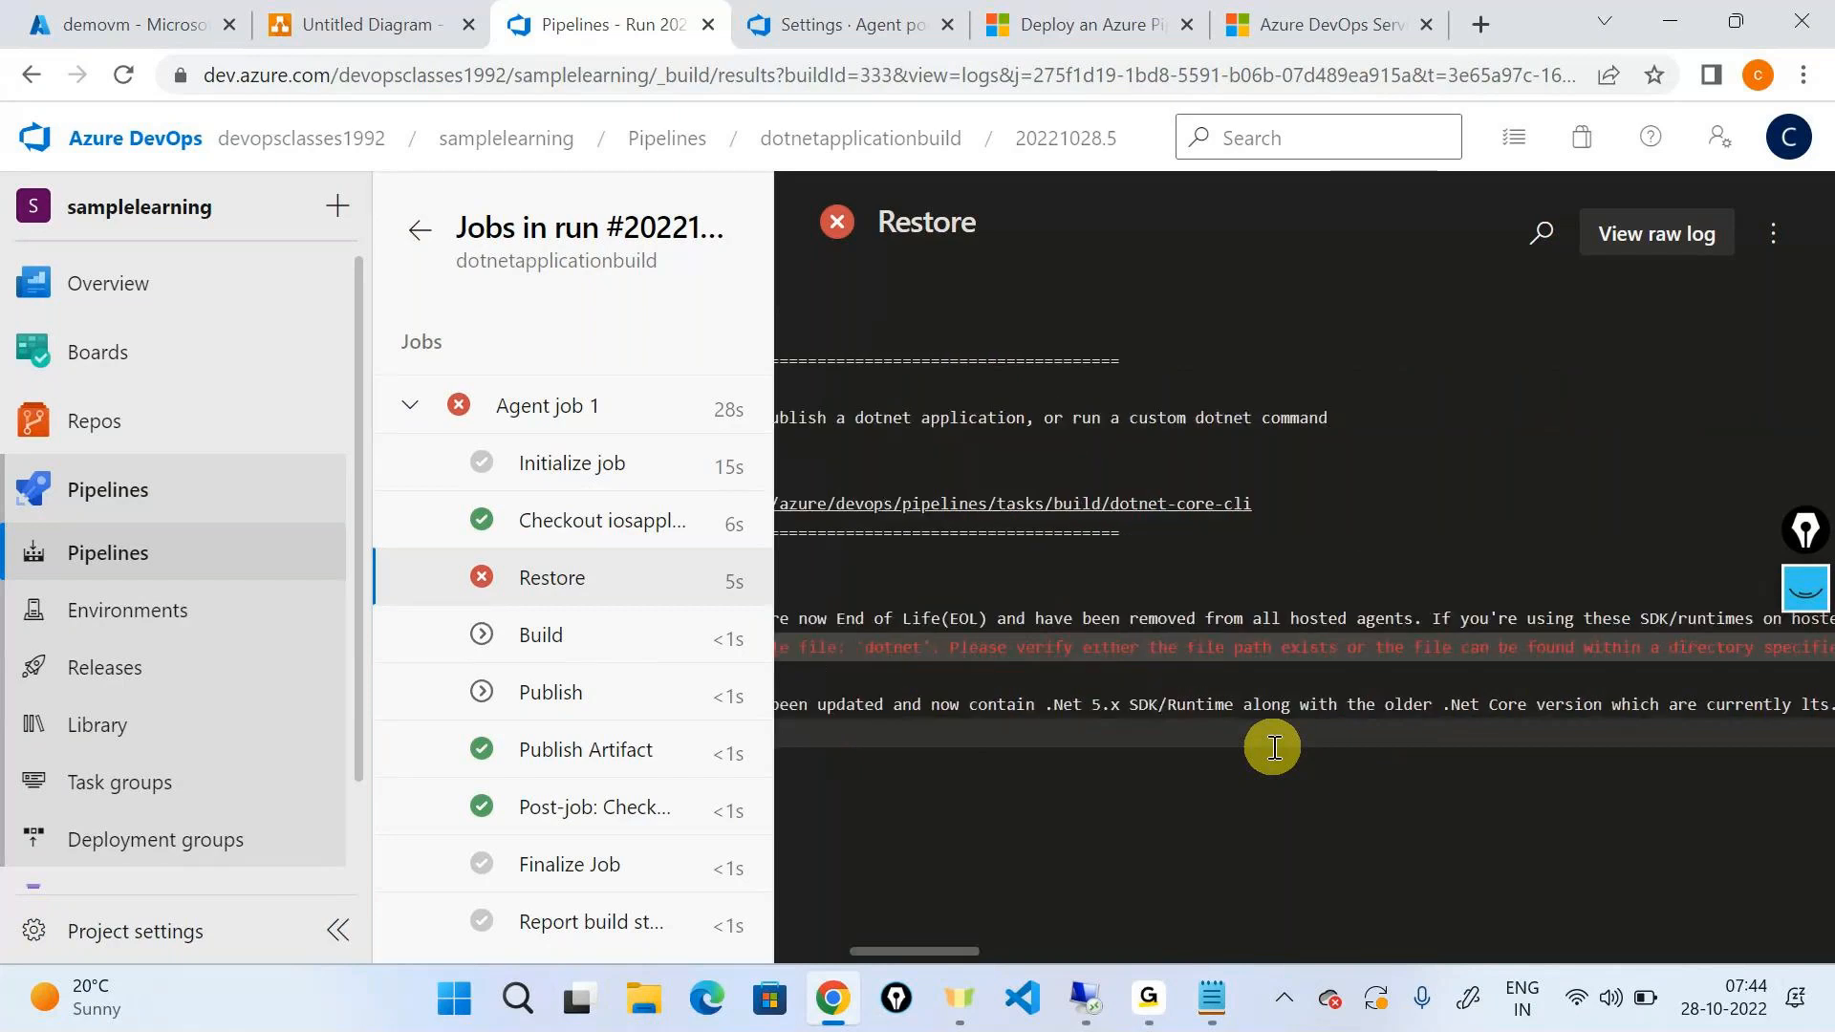
triple_click(1128, 649)
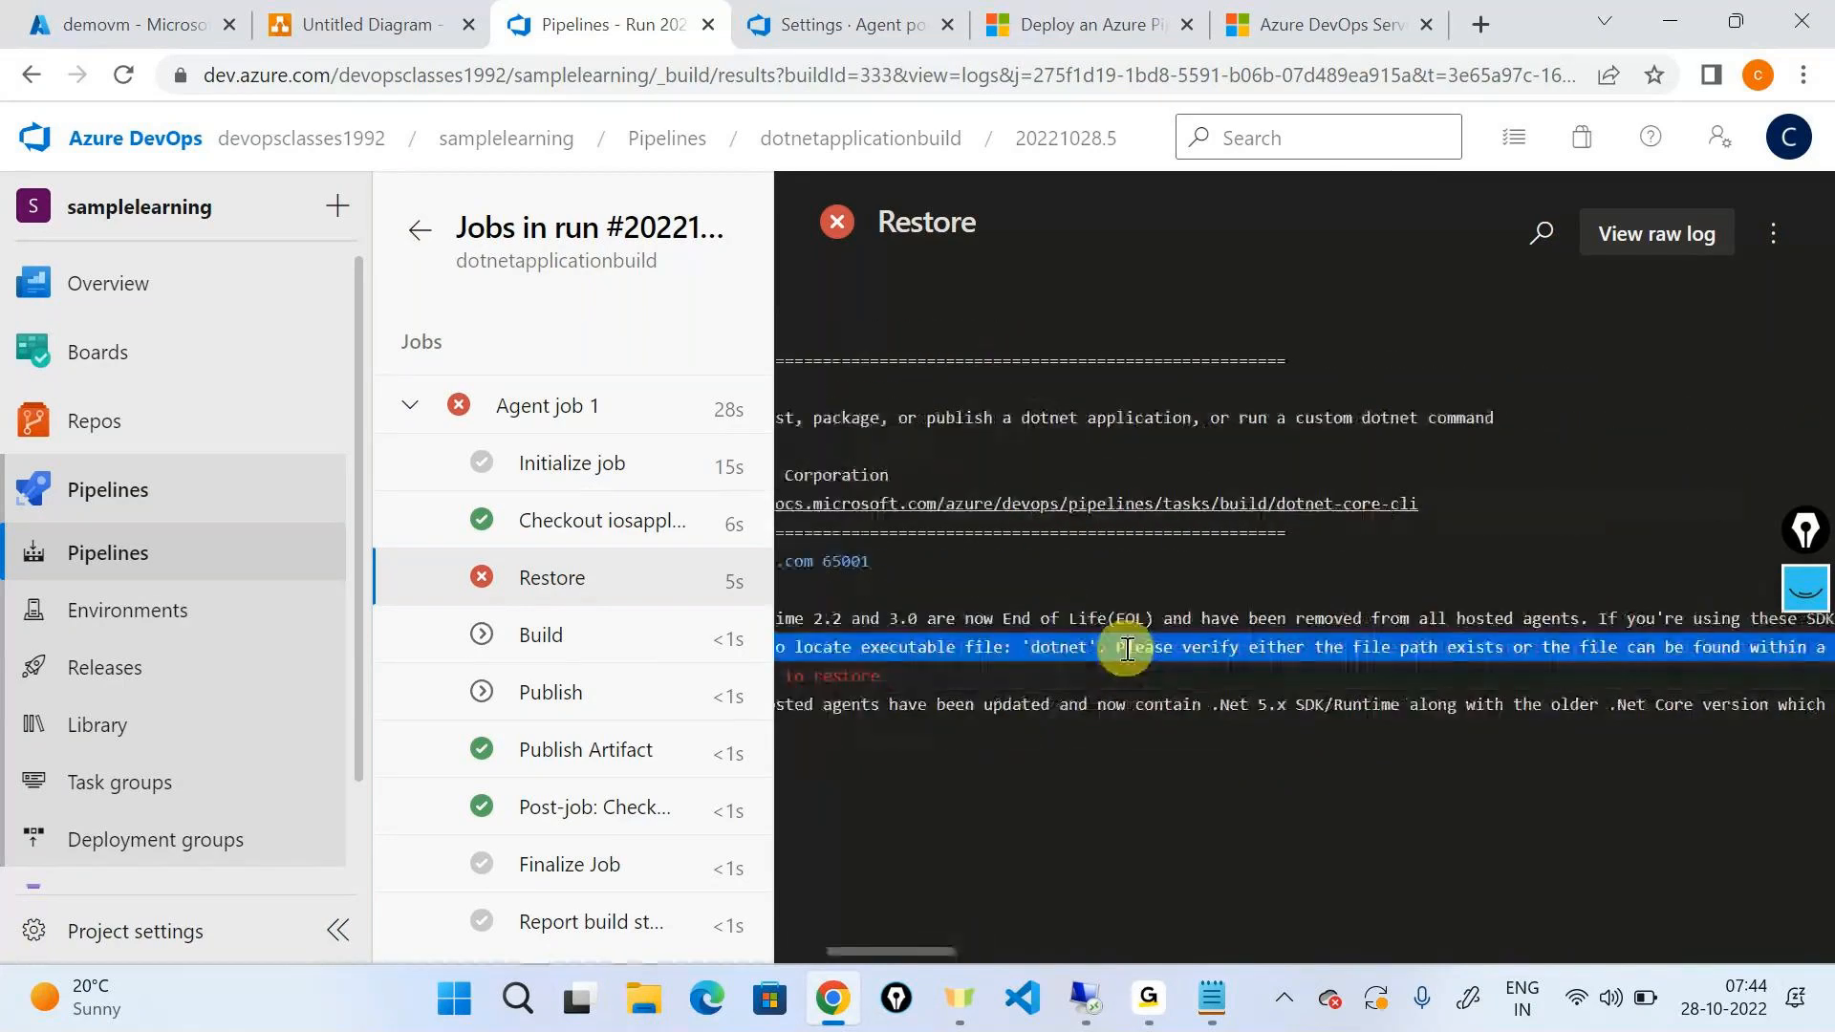
scroll(1127, 649, right, 10)
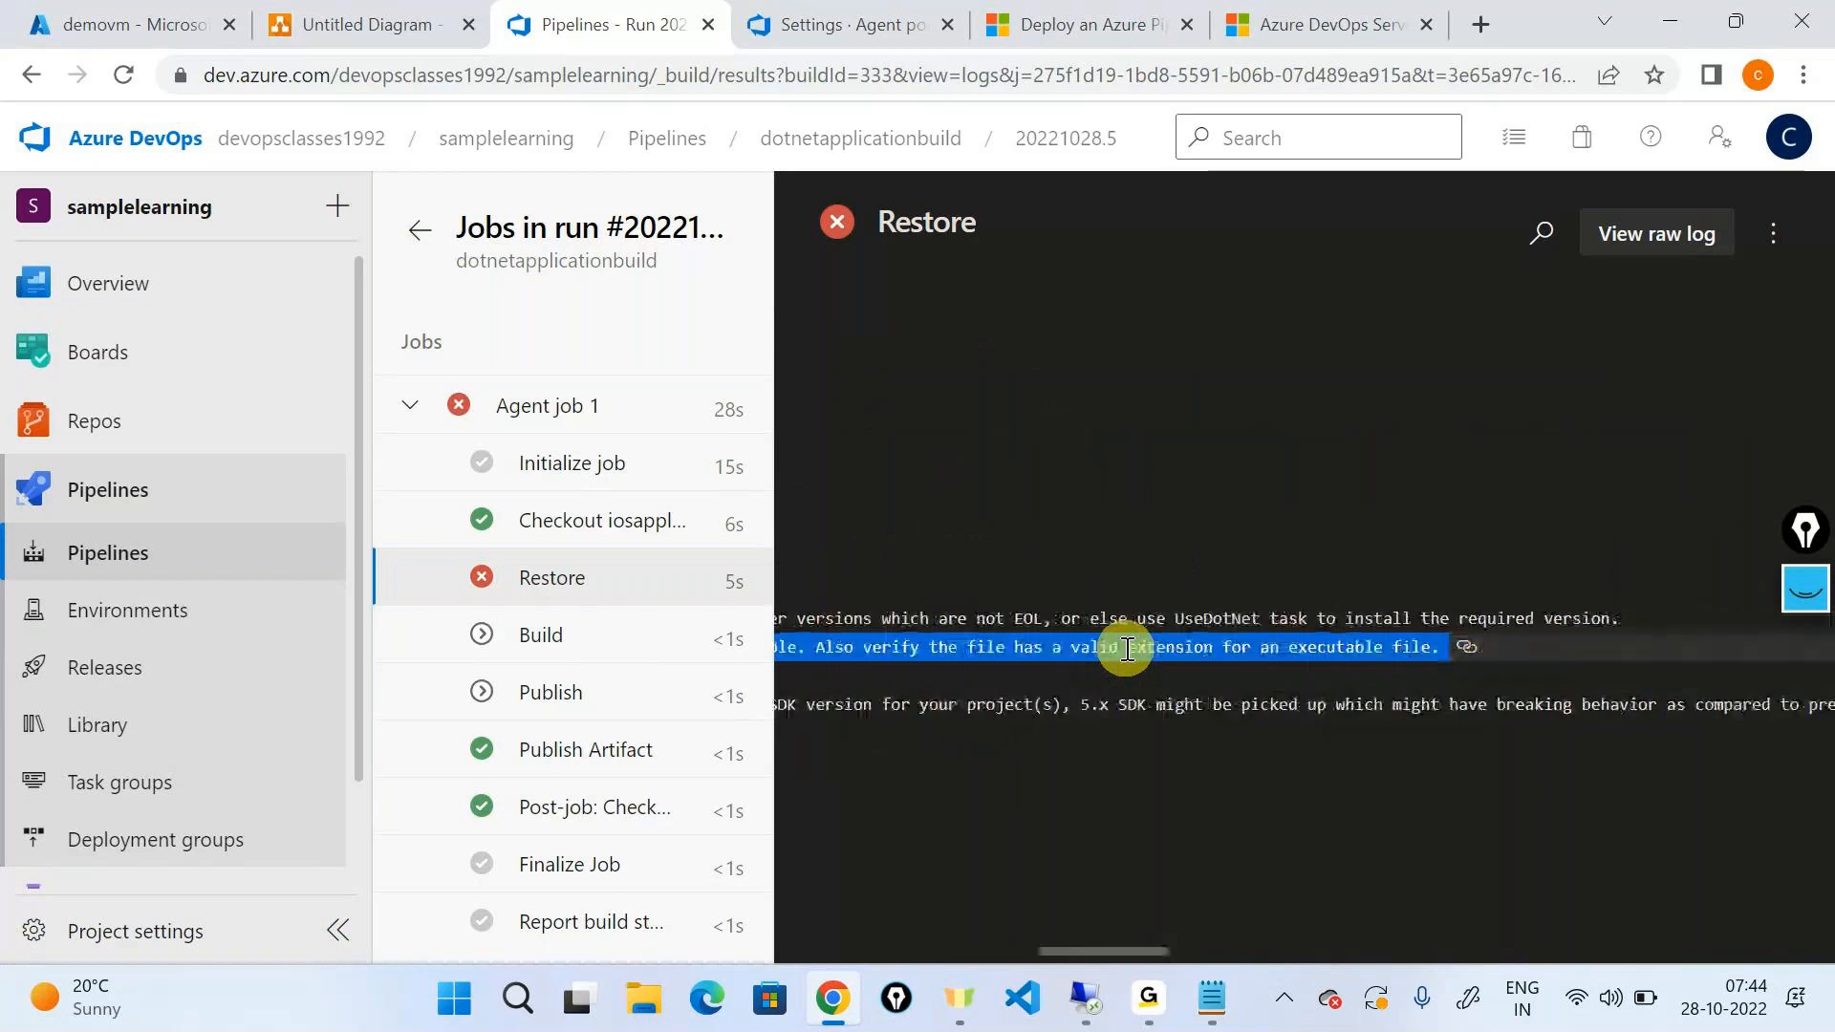
scroll(1127, 649, left, 15)
click(1155, 761)
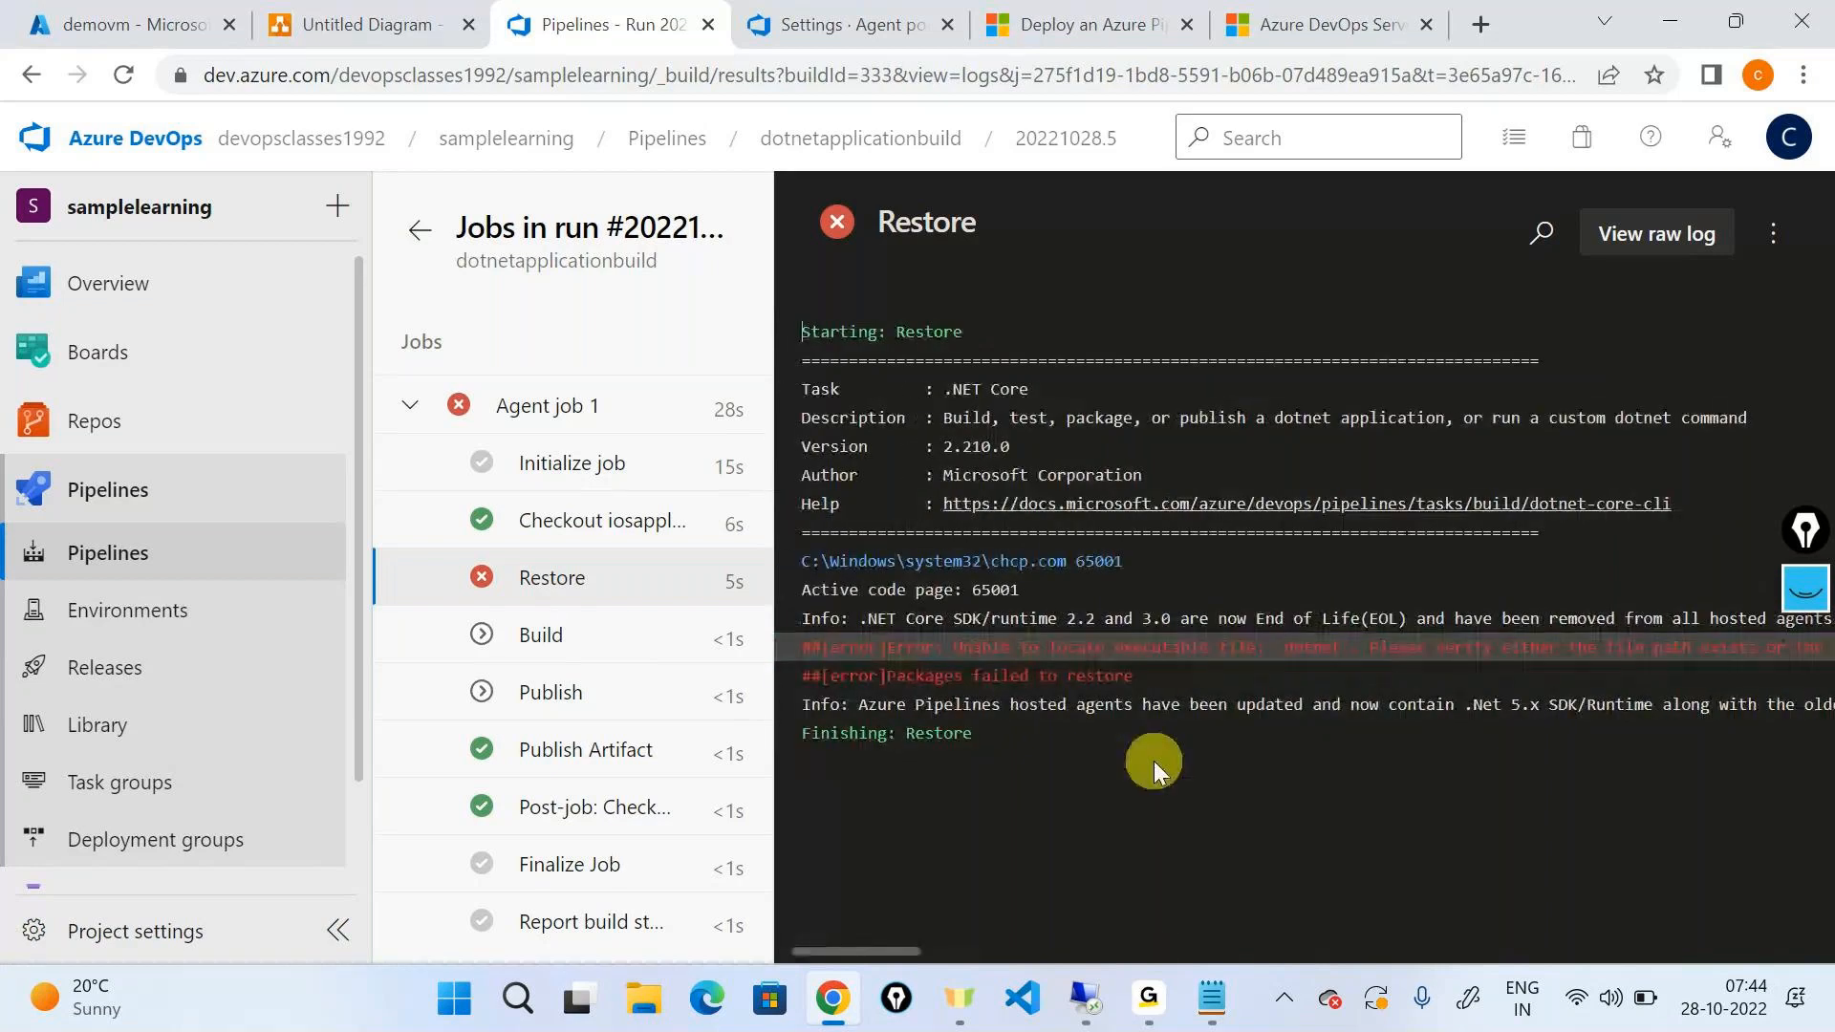
triple_click(982, 653)
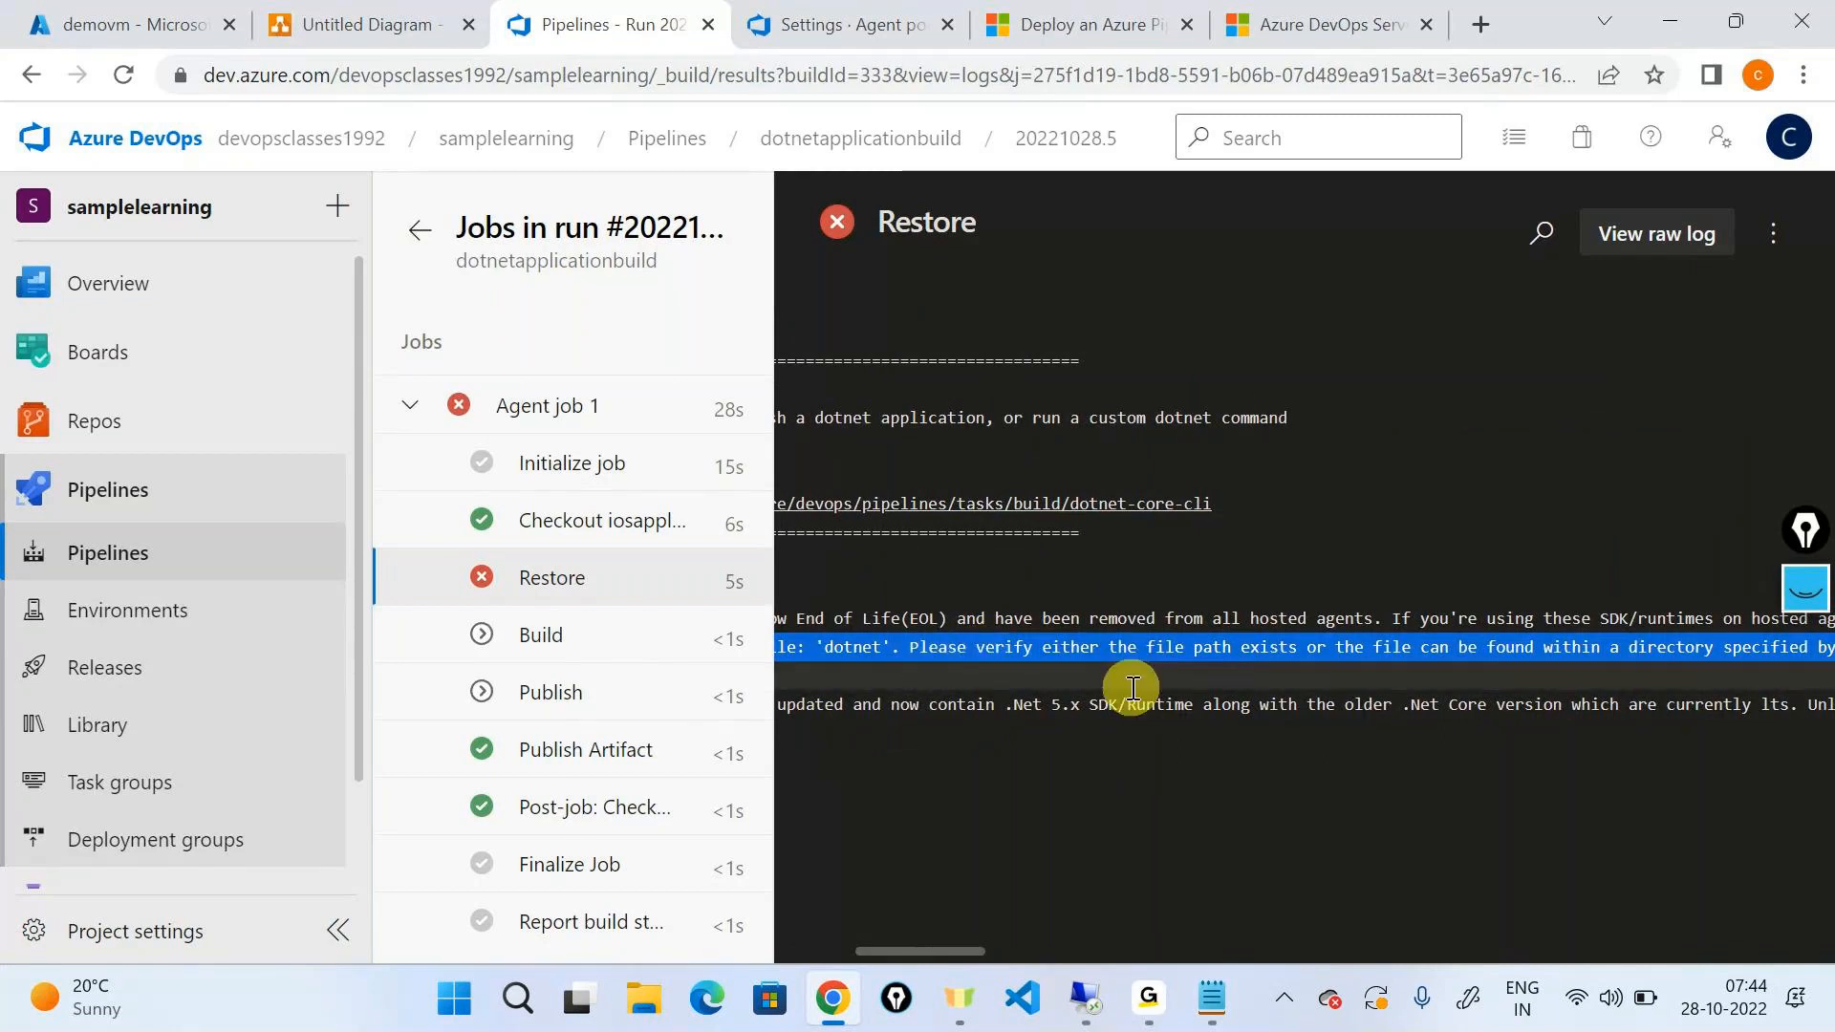
scroll(1132, 688, right, 10)
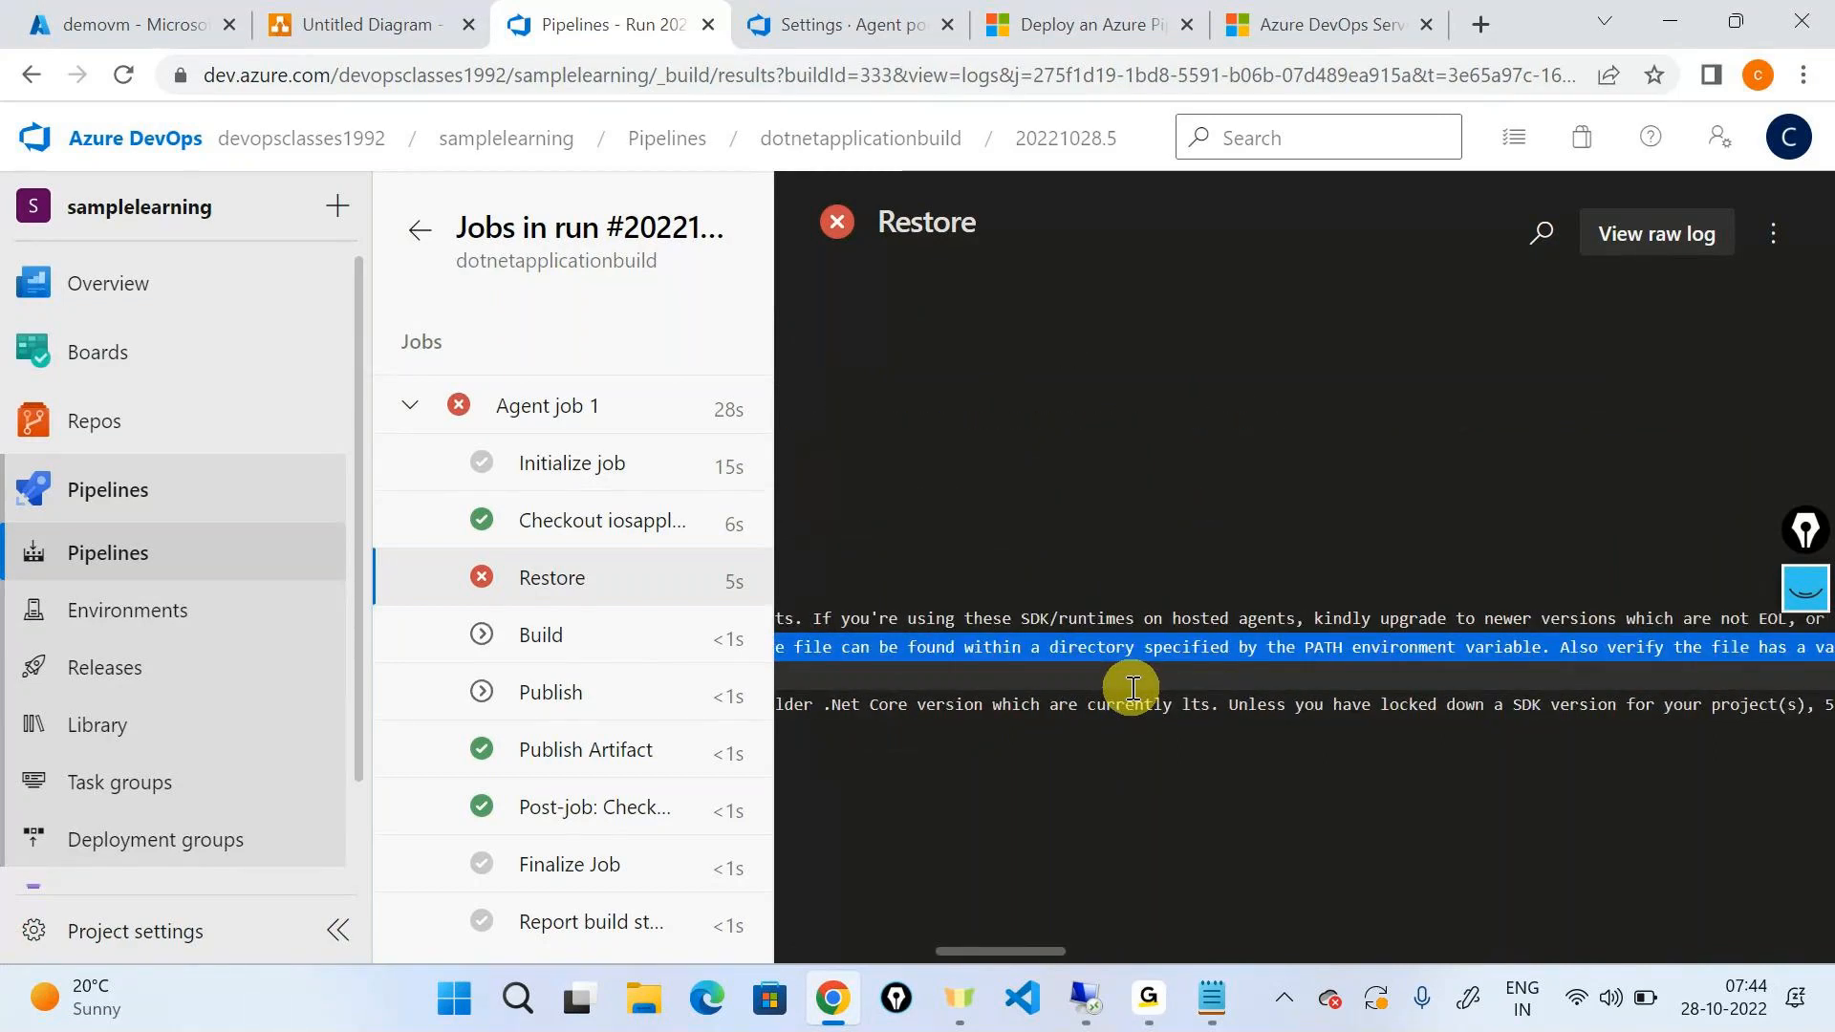
scroll(1133, 688, left, 10)
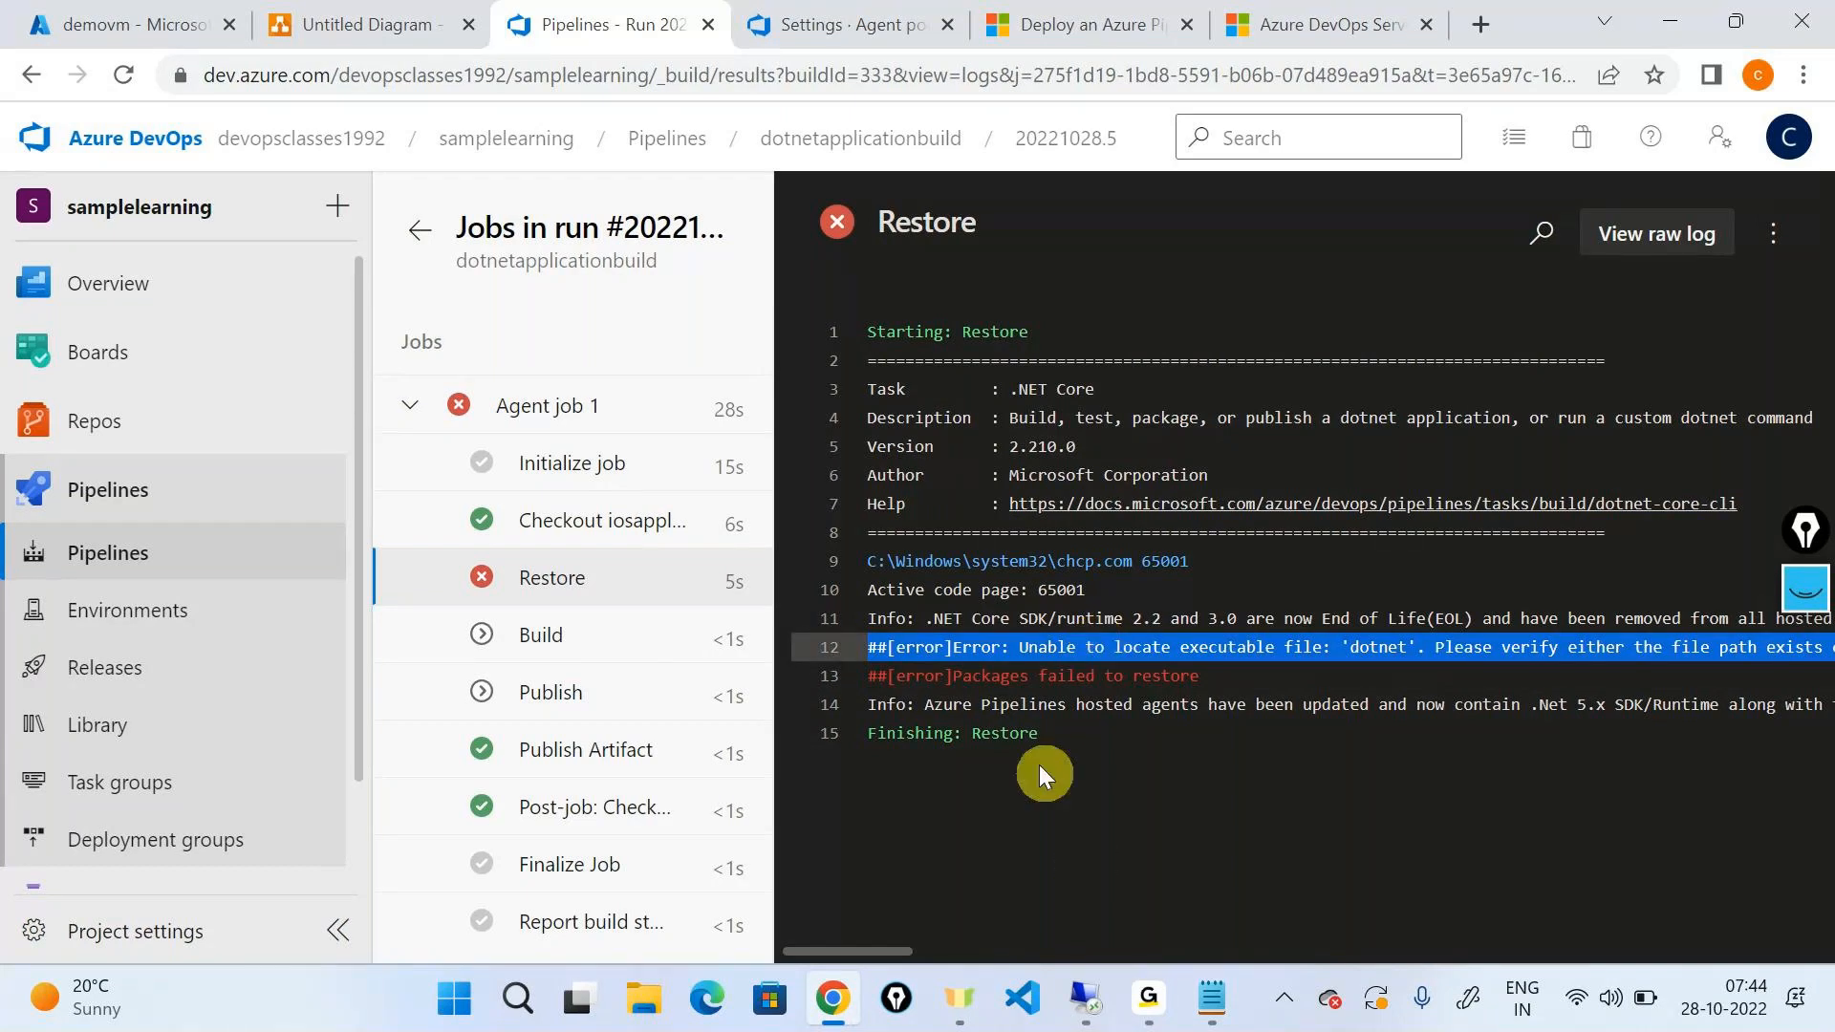
click(988, 679)
click(988, 811)
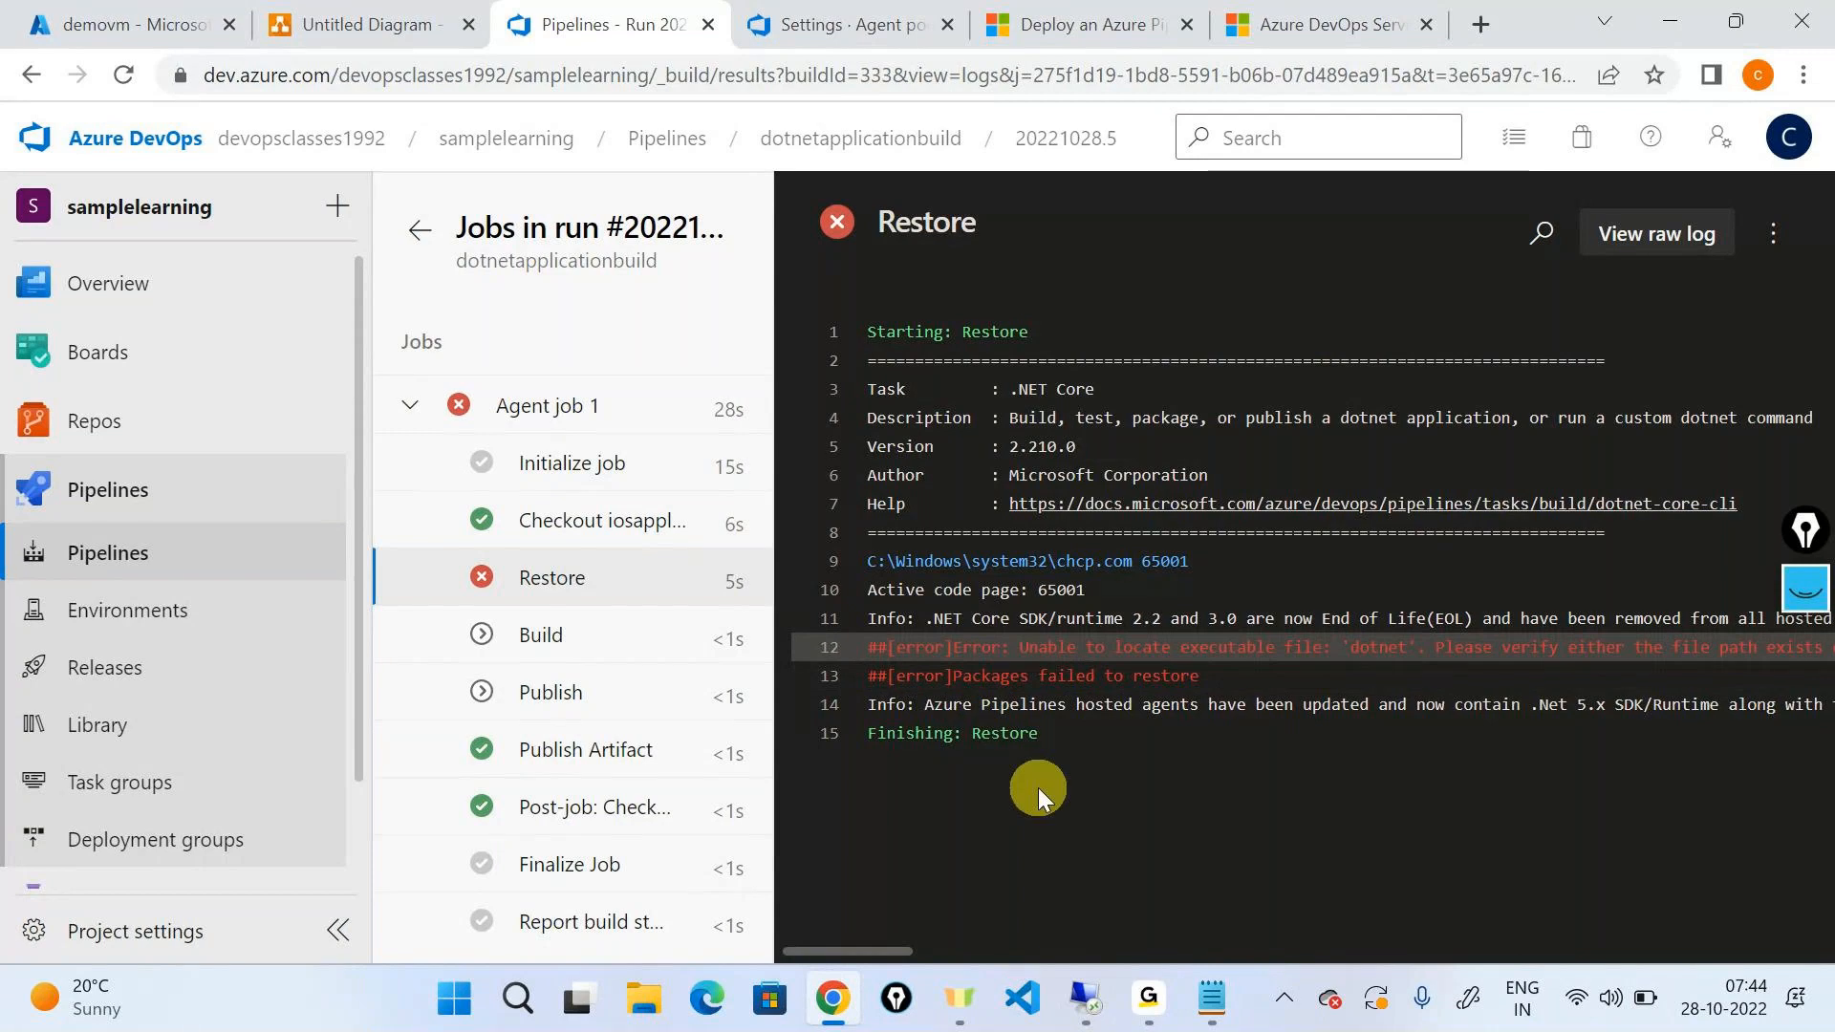
Step: Copy the first error line, line 12, from the Restore task's log
click(1146, 1006)
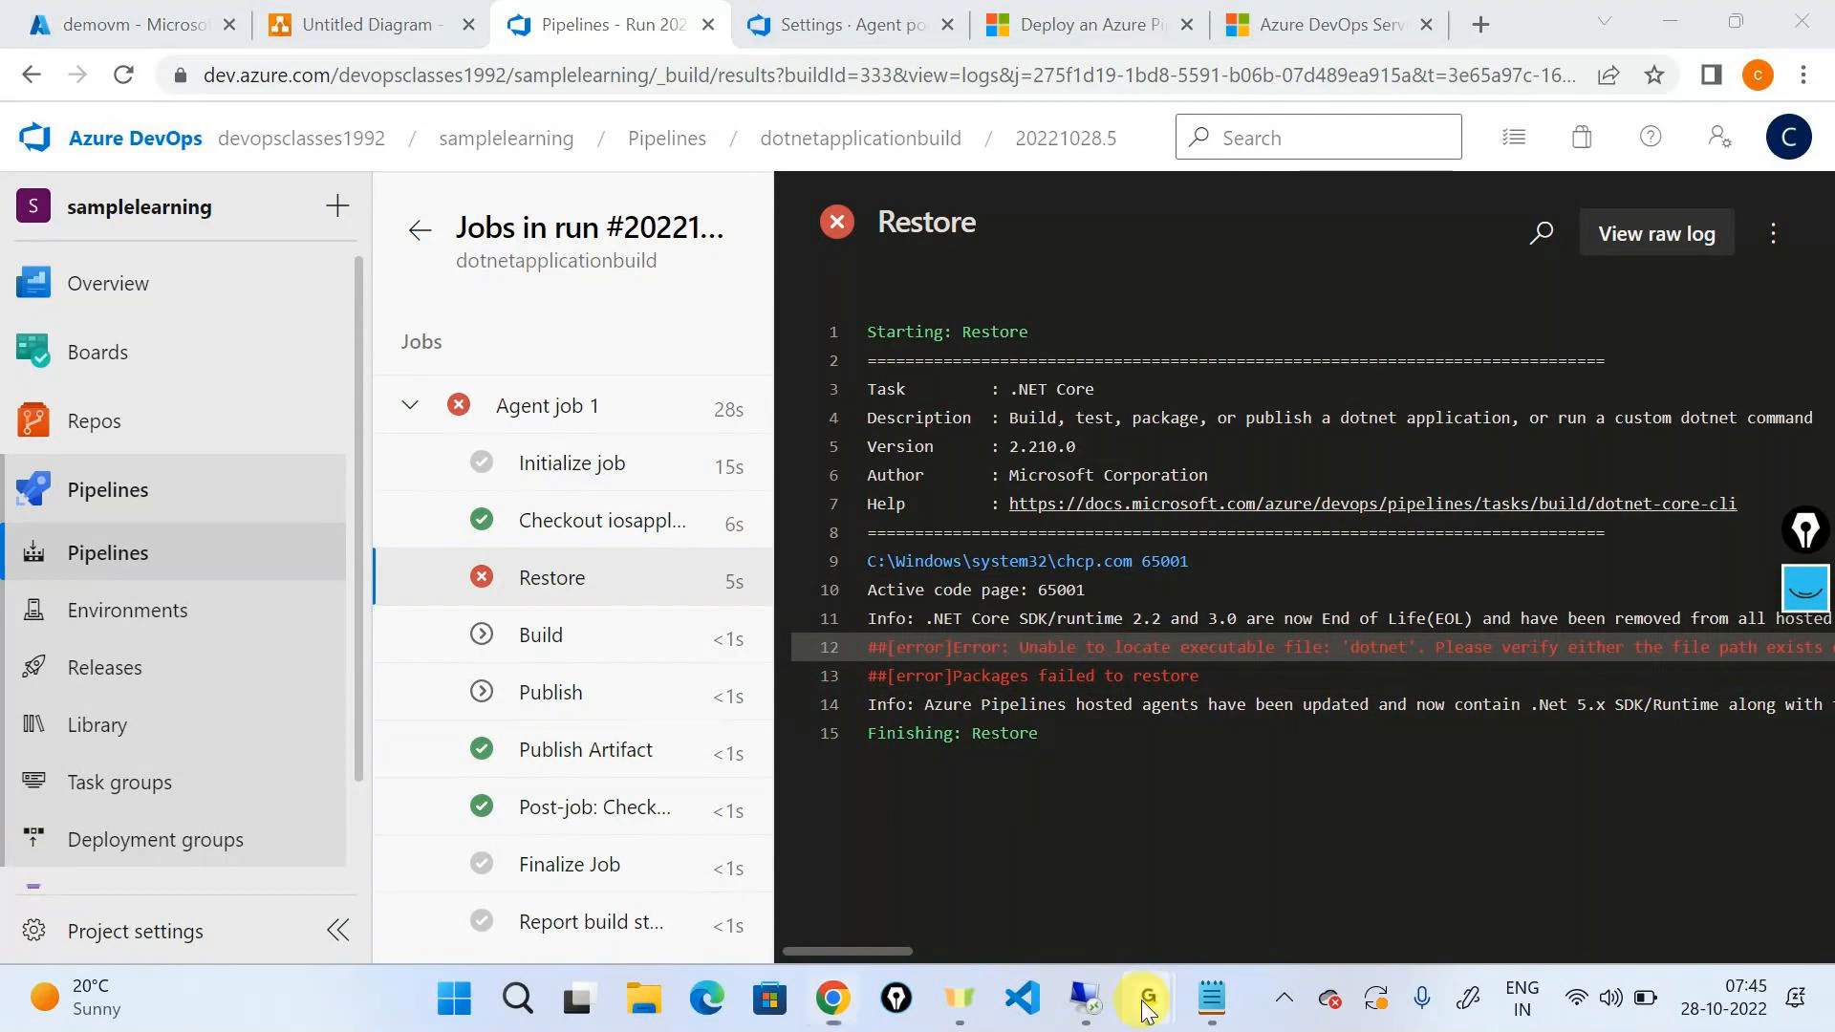
click(1206, 808)
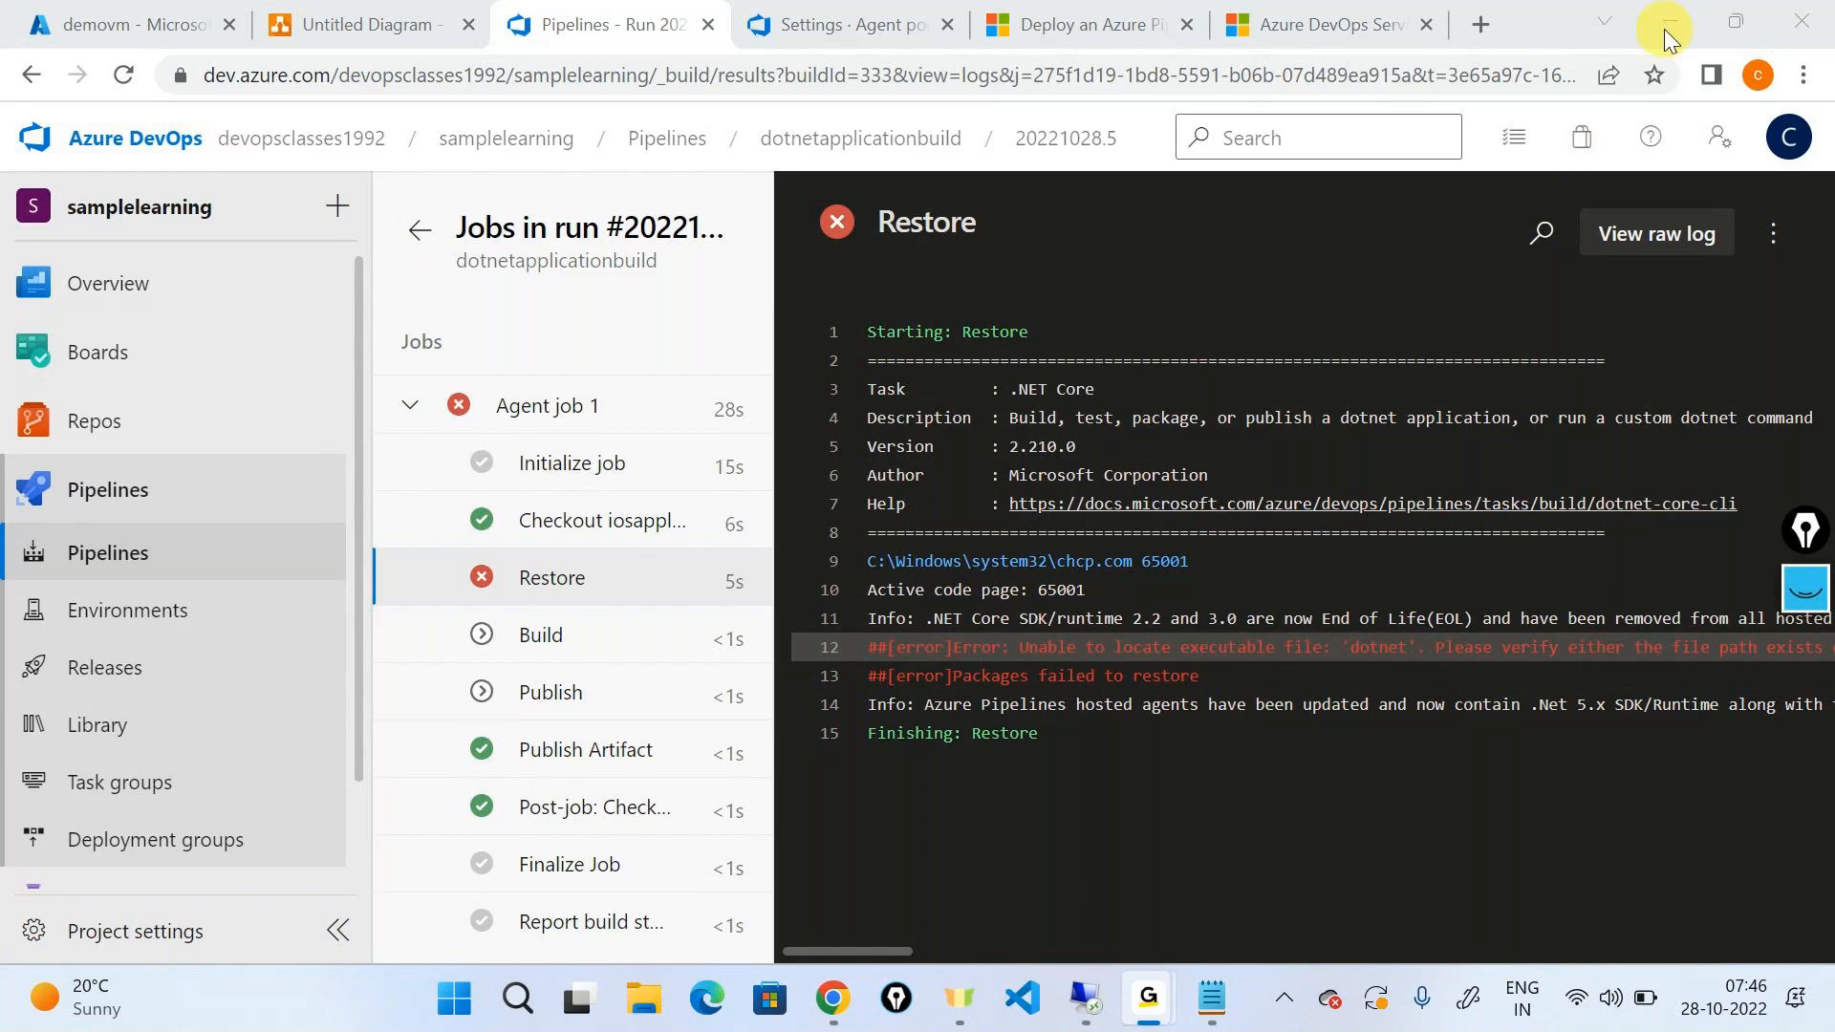
click(1143, 642)
scroll(1064, 889, right, 4)
scroll(1064, 889, left, 4)
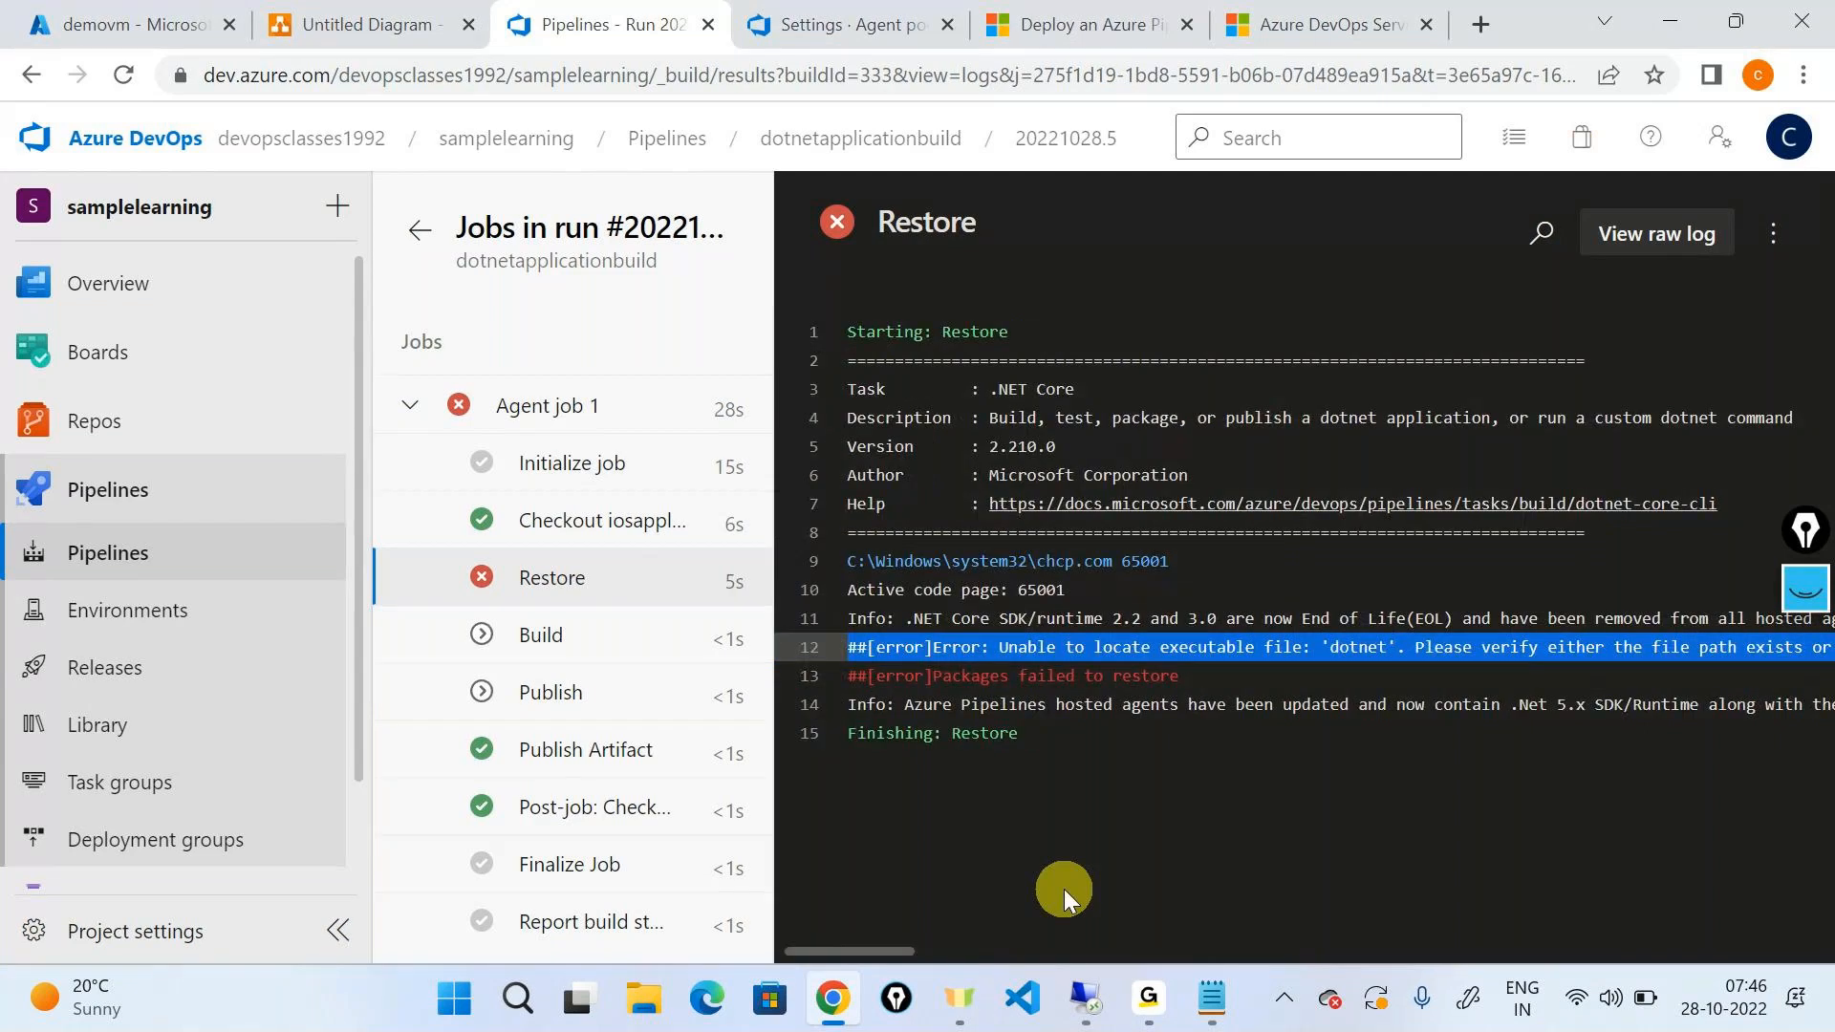
key(ctrl+c)
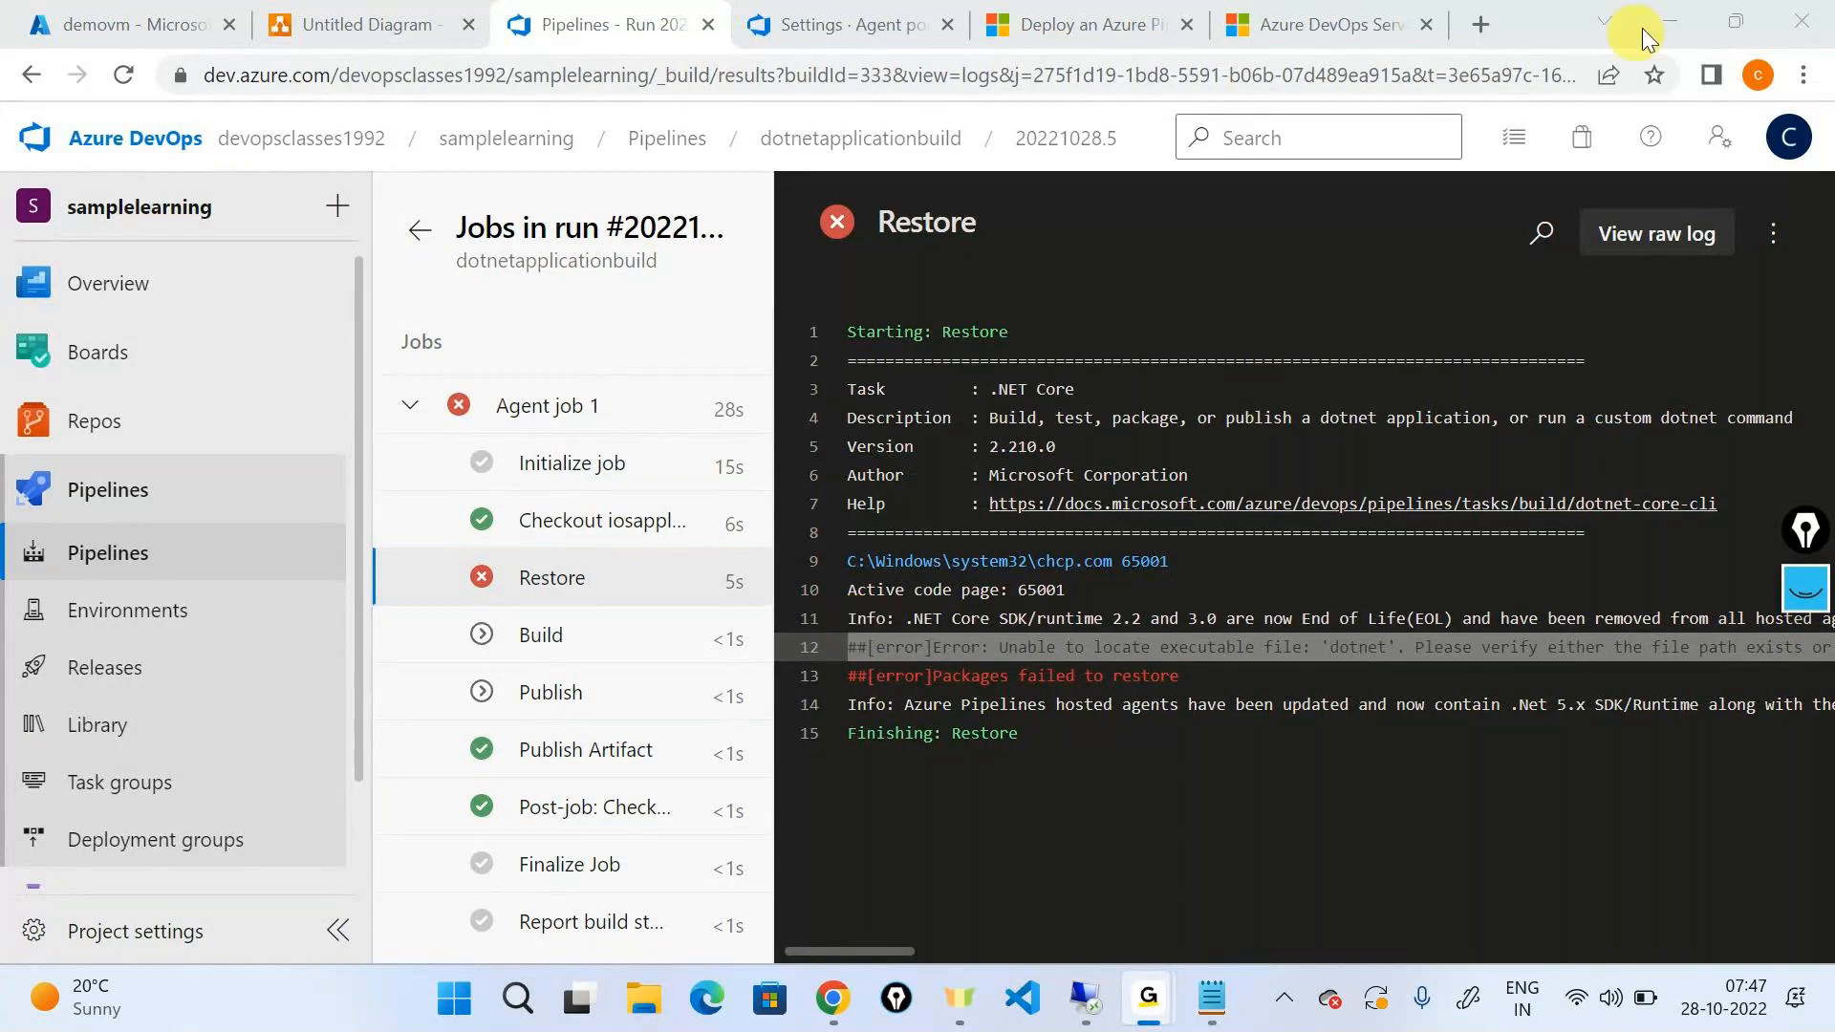
click(1671, 21)
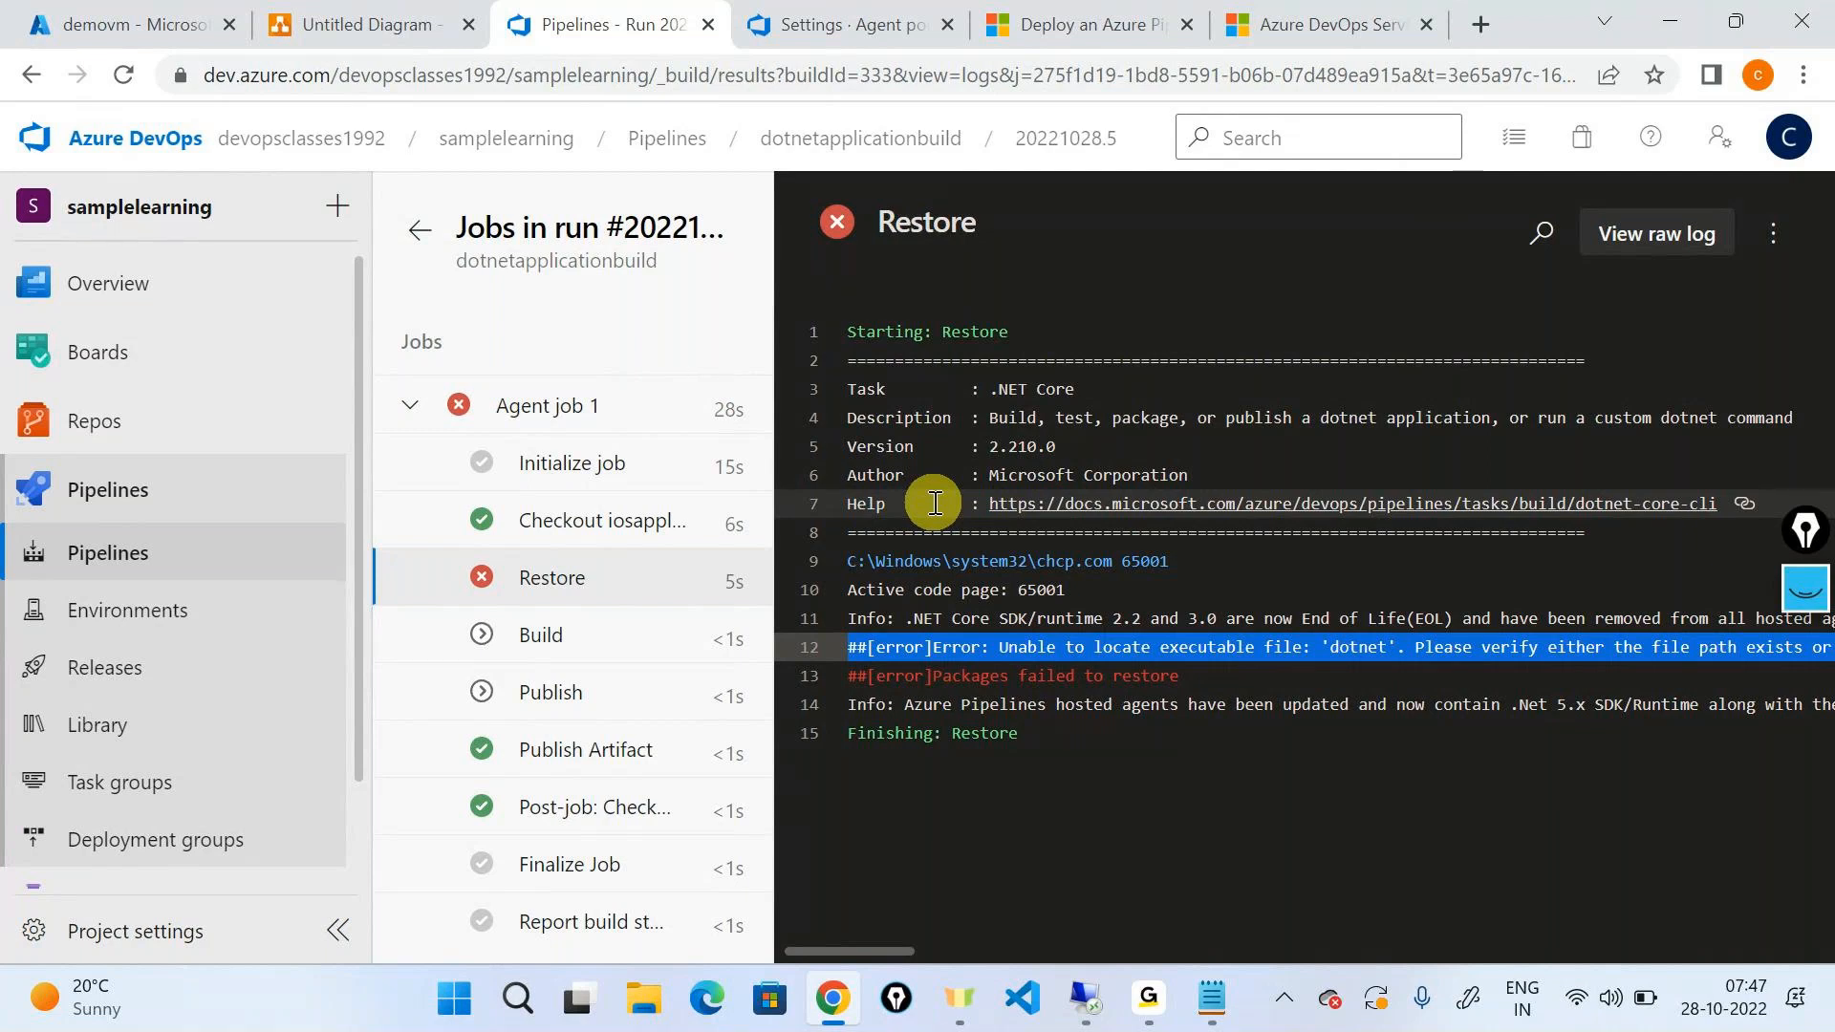
Step: Switch to the remote desktop session of the agent VM and open a Command Prompt there
click(1085, 998)
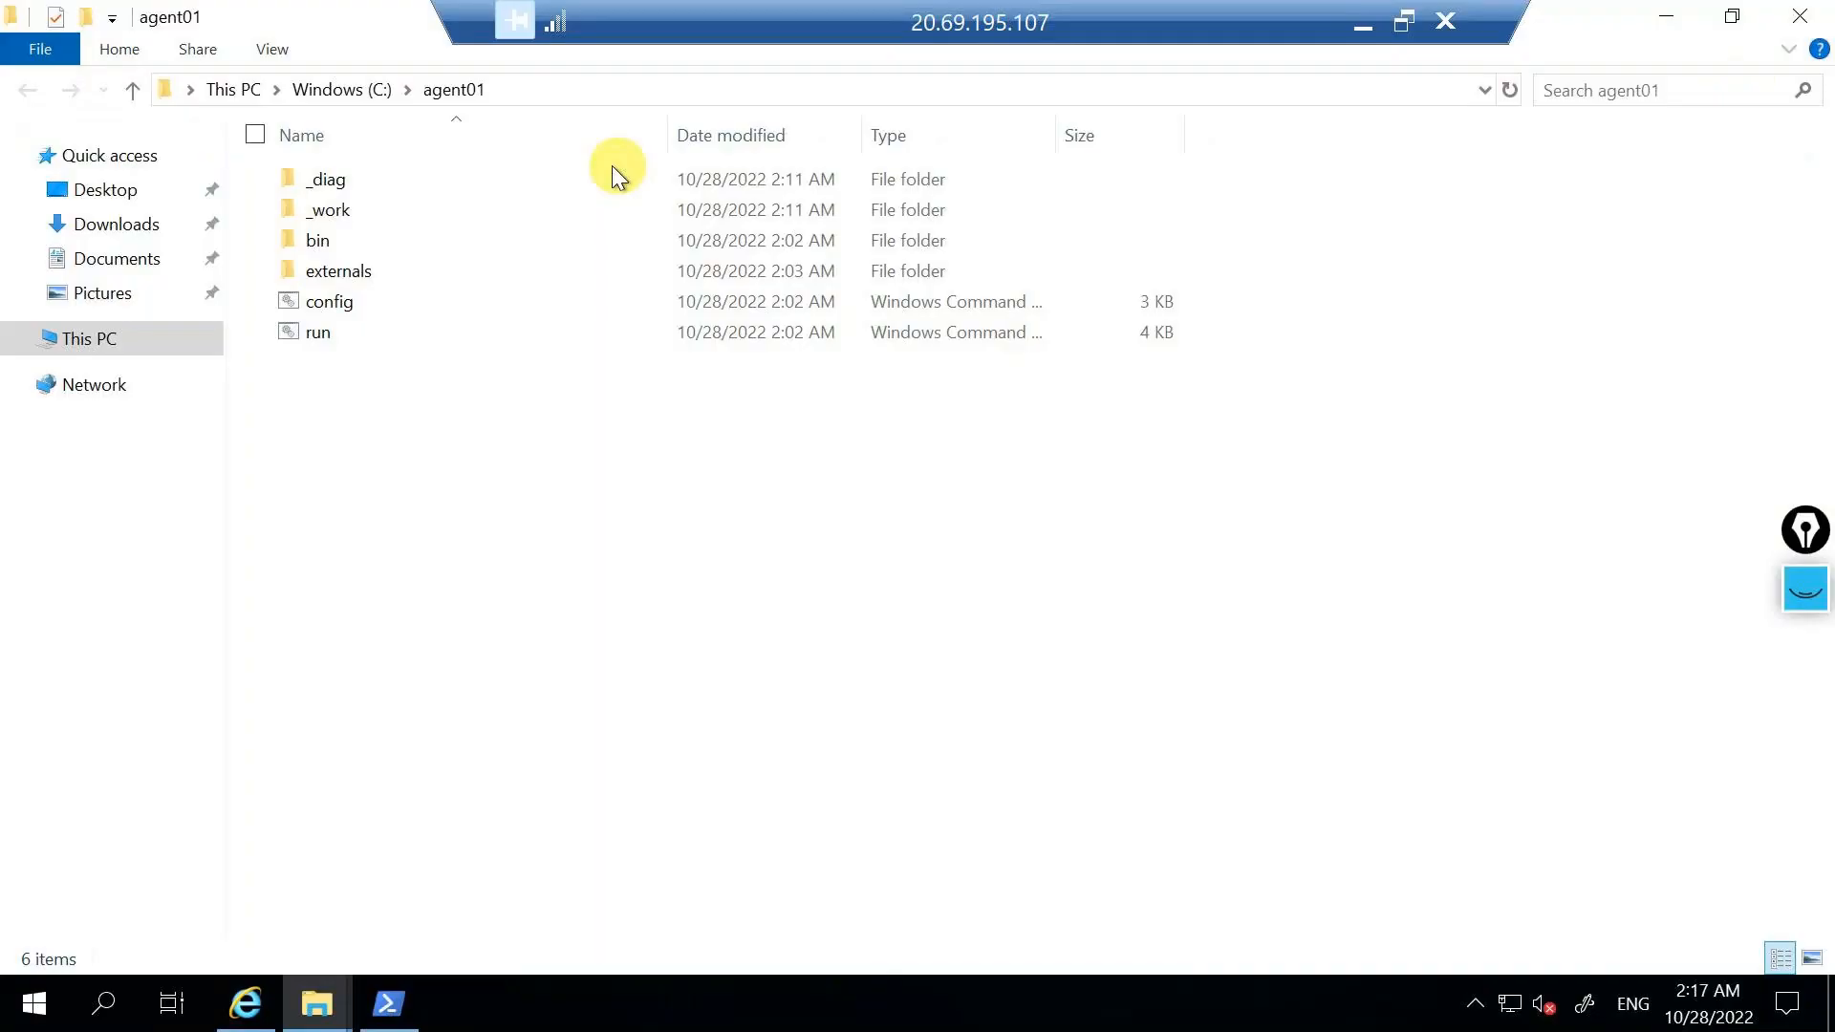
click(103, 1009)
text(cd)
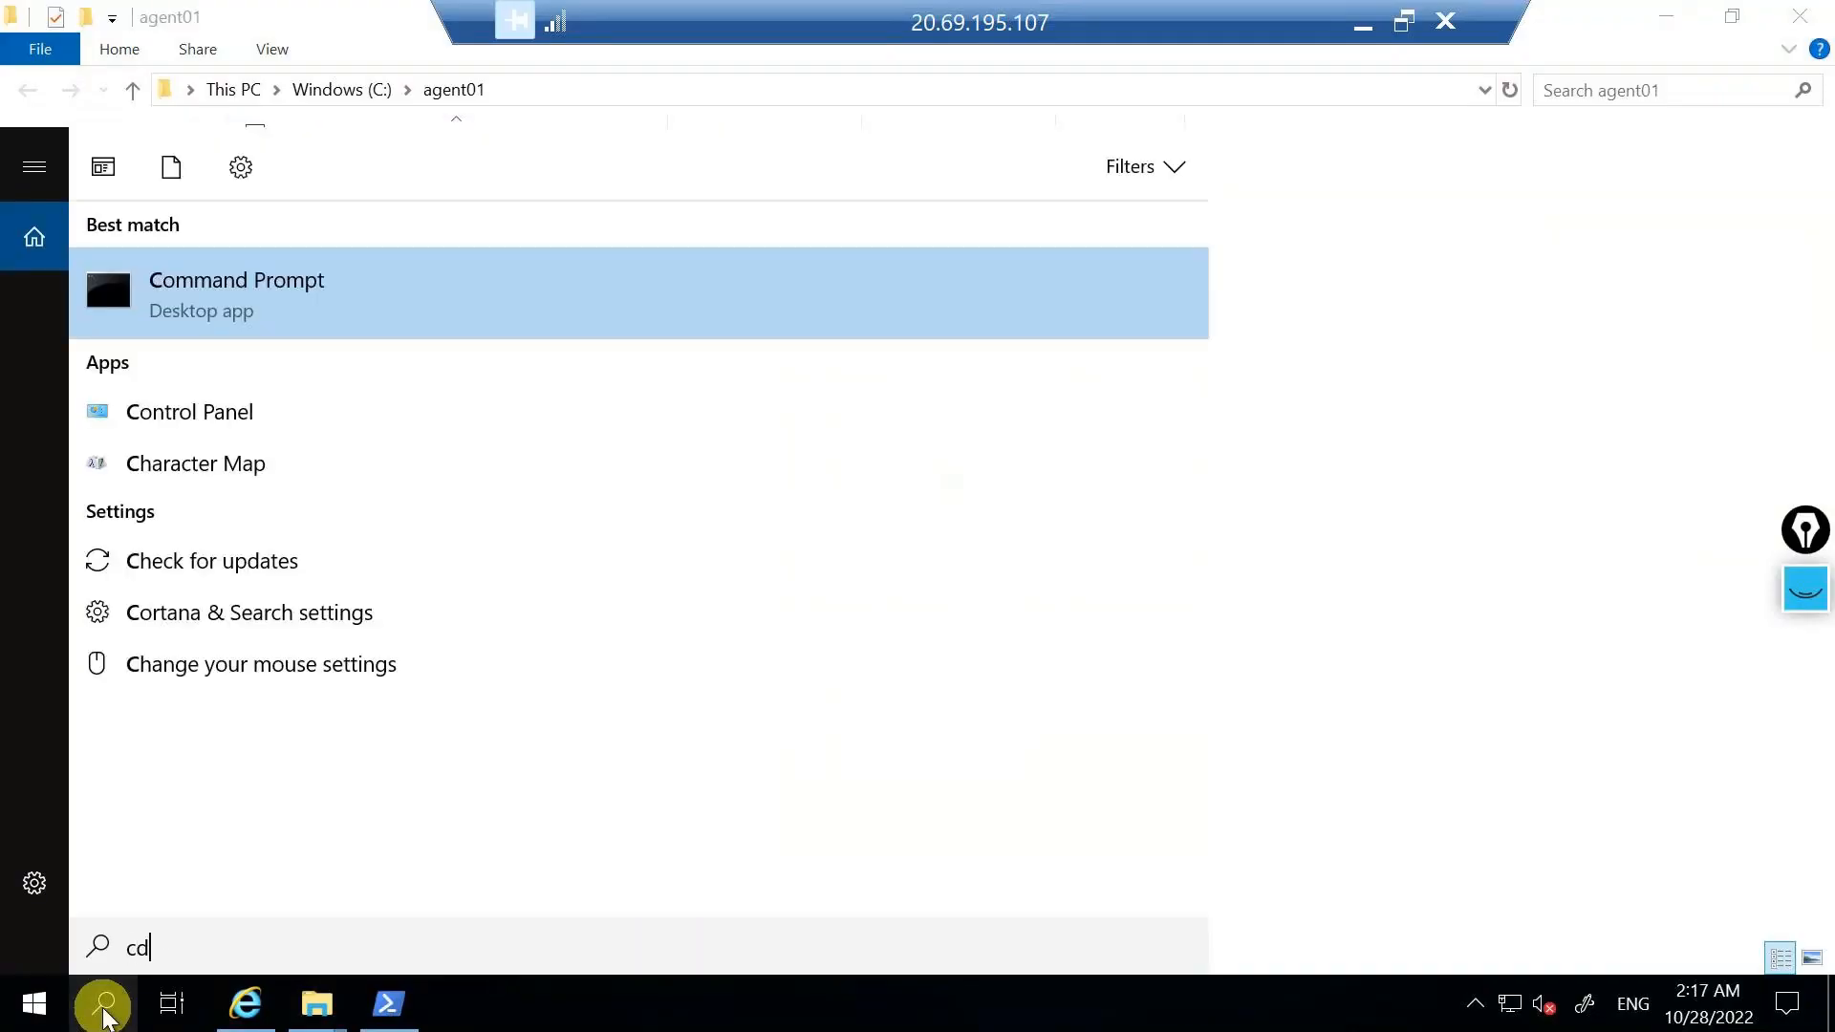
key(BackSpace)
text(md)
key(Return)
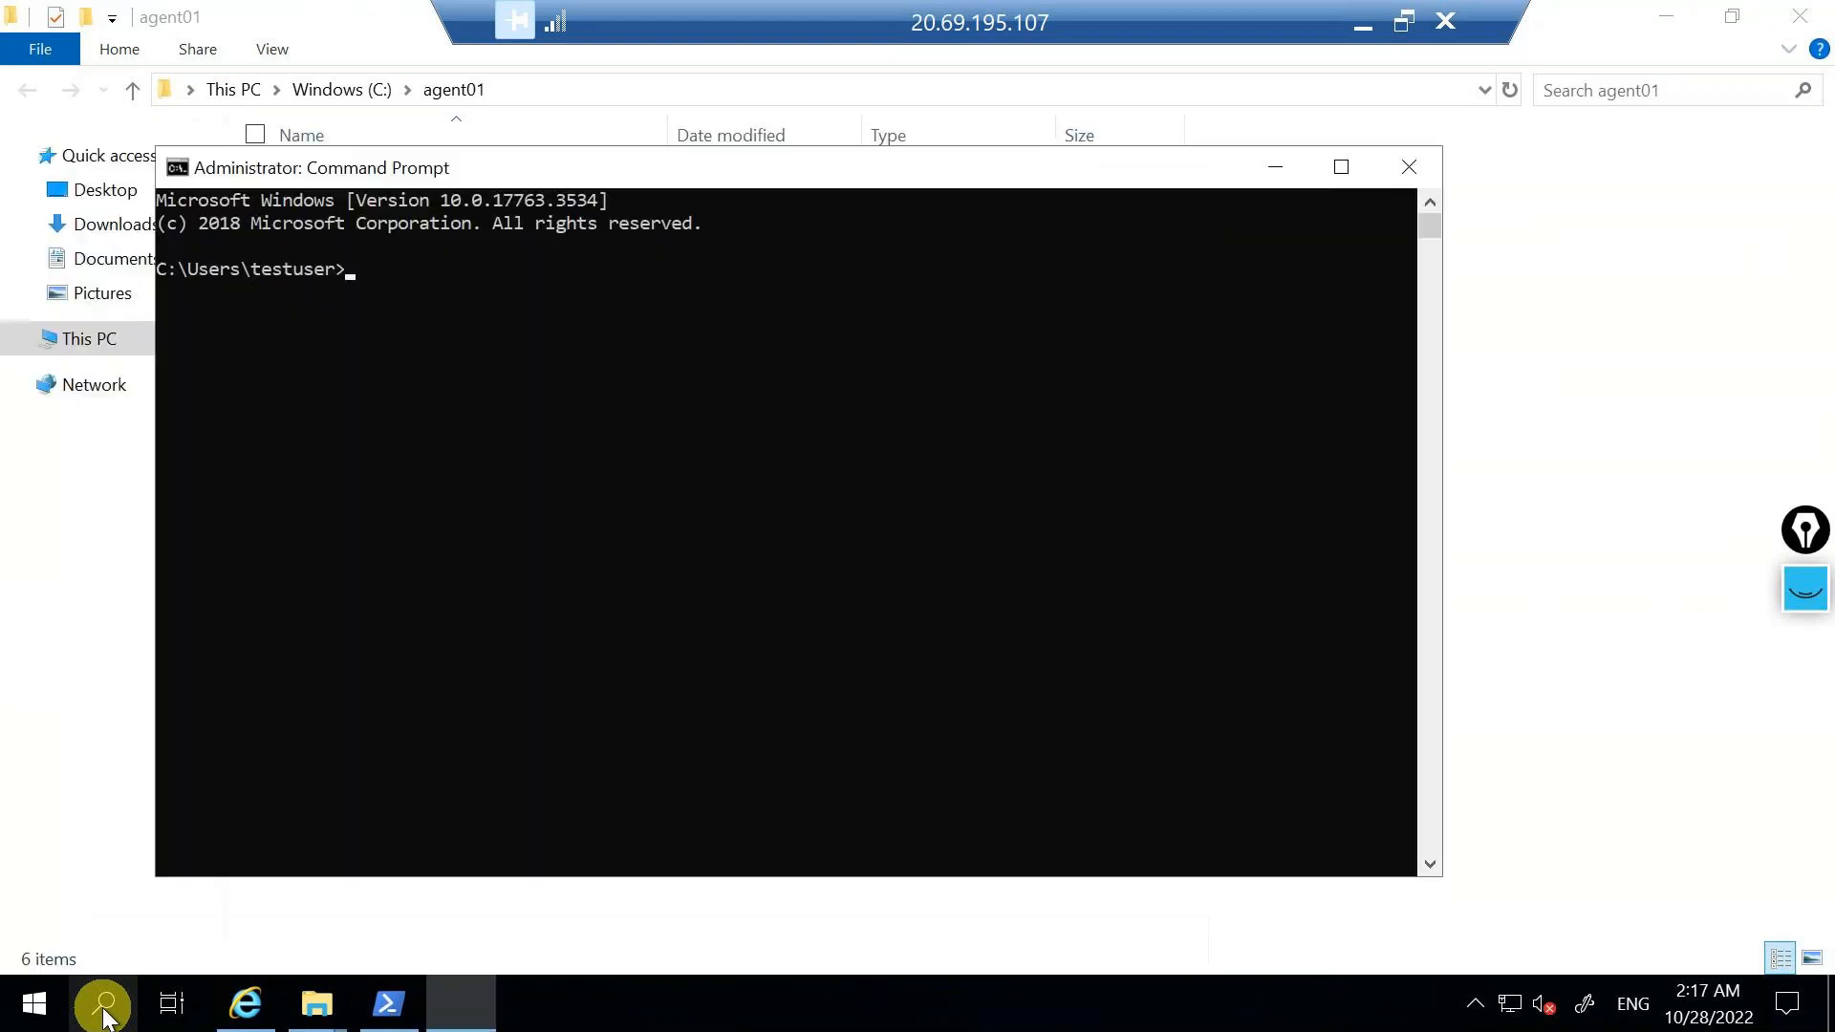
Step: Run dotnet restore in the Command Prompt, read the response it prints, and close the window
text(dotne)
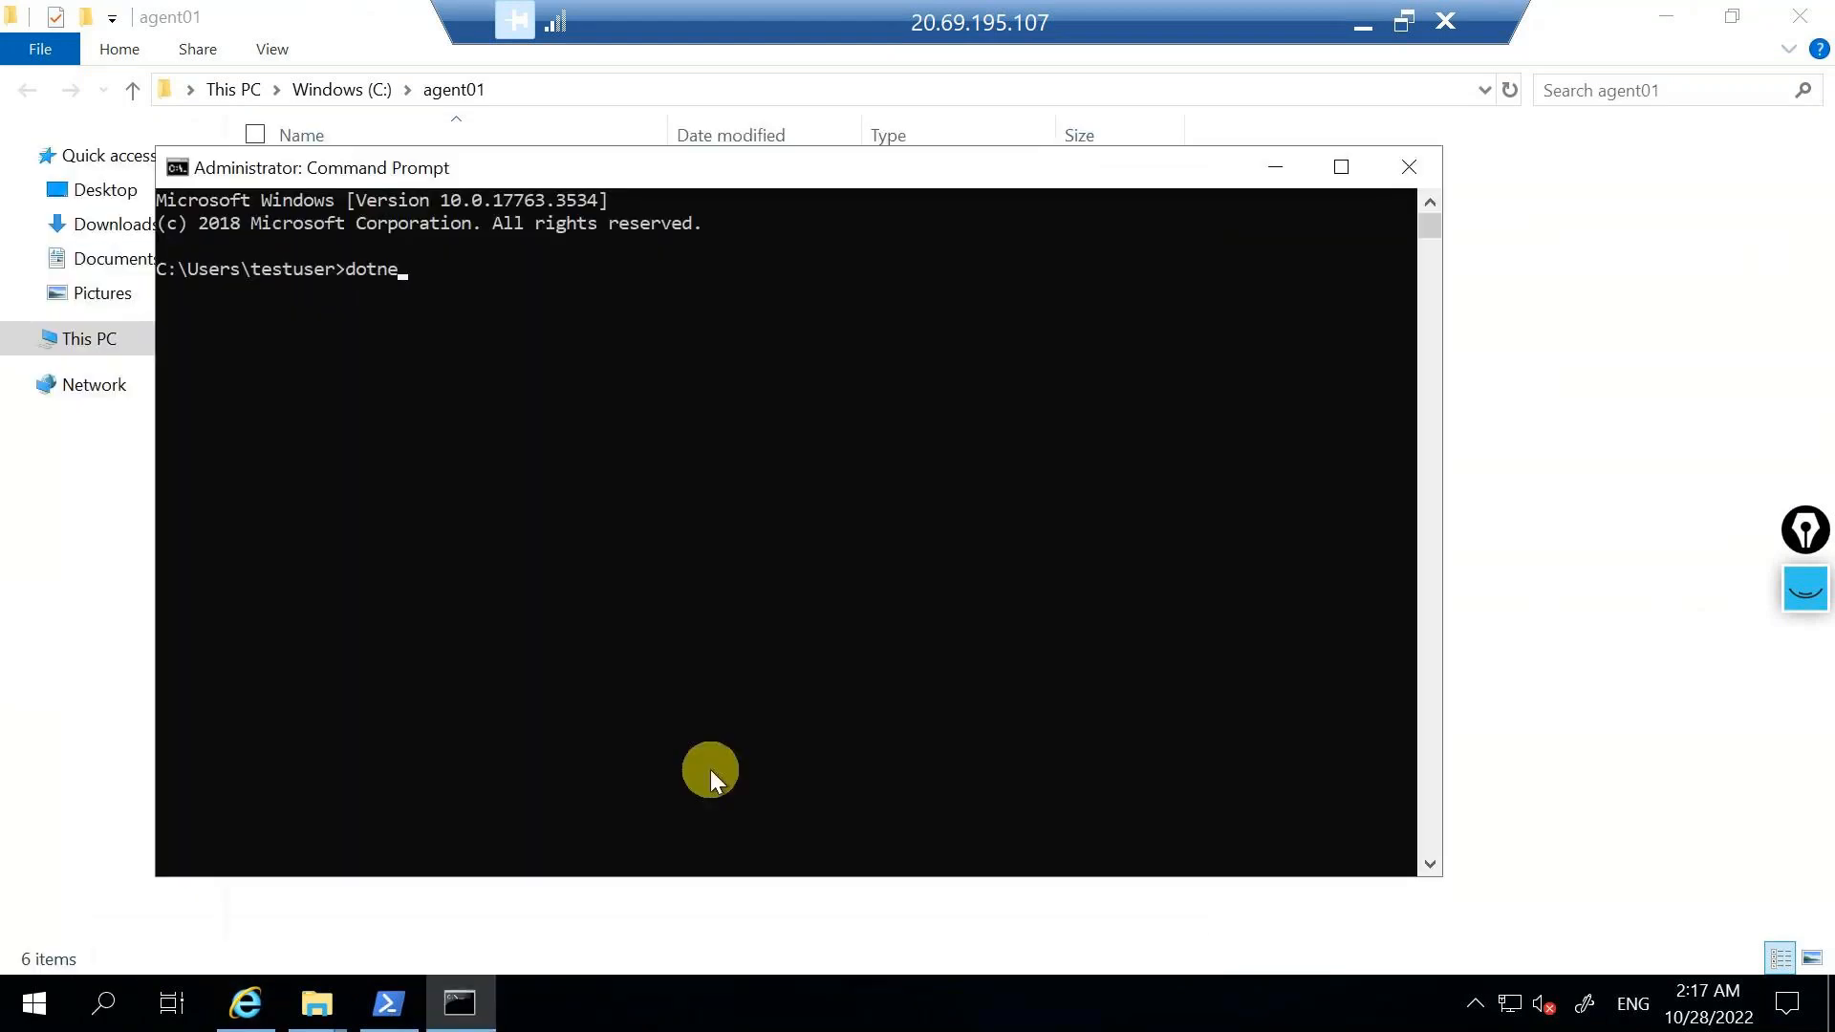
text(t restore)
key(Return)
drag(176, 300, 805, 296)
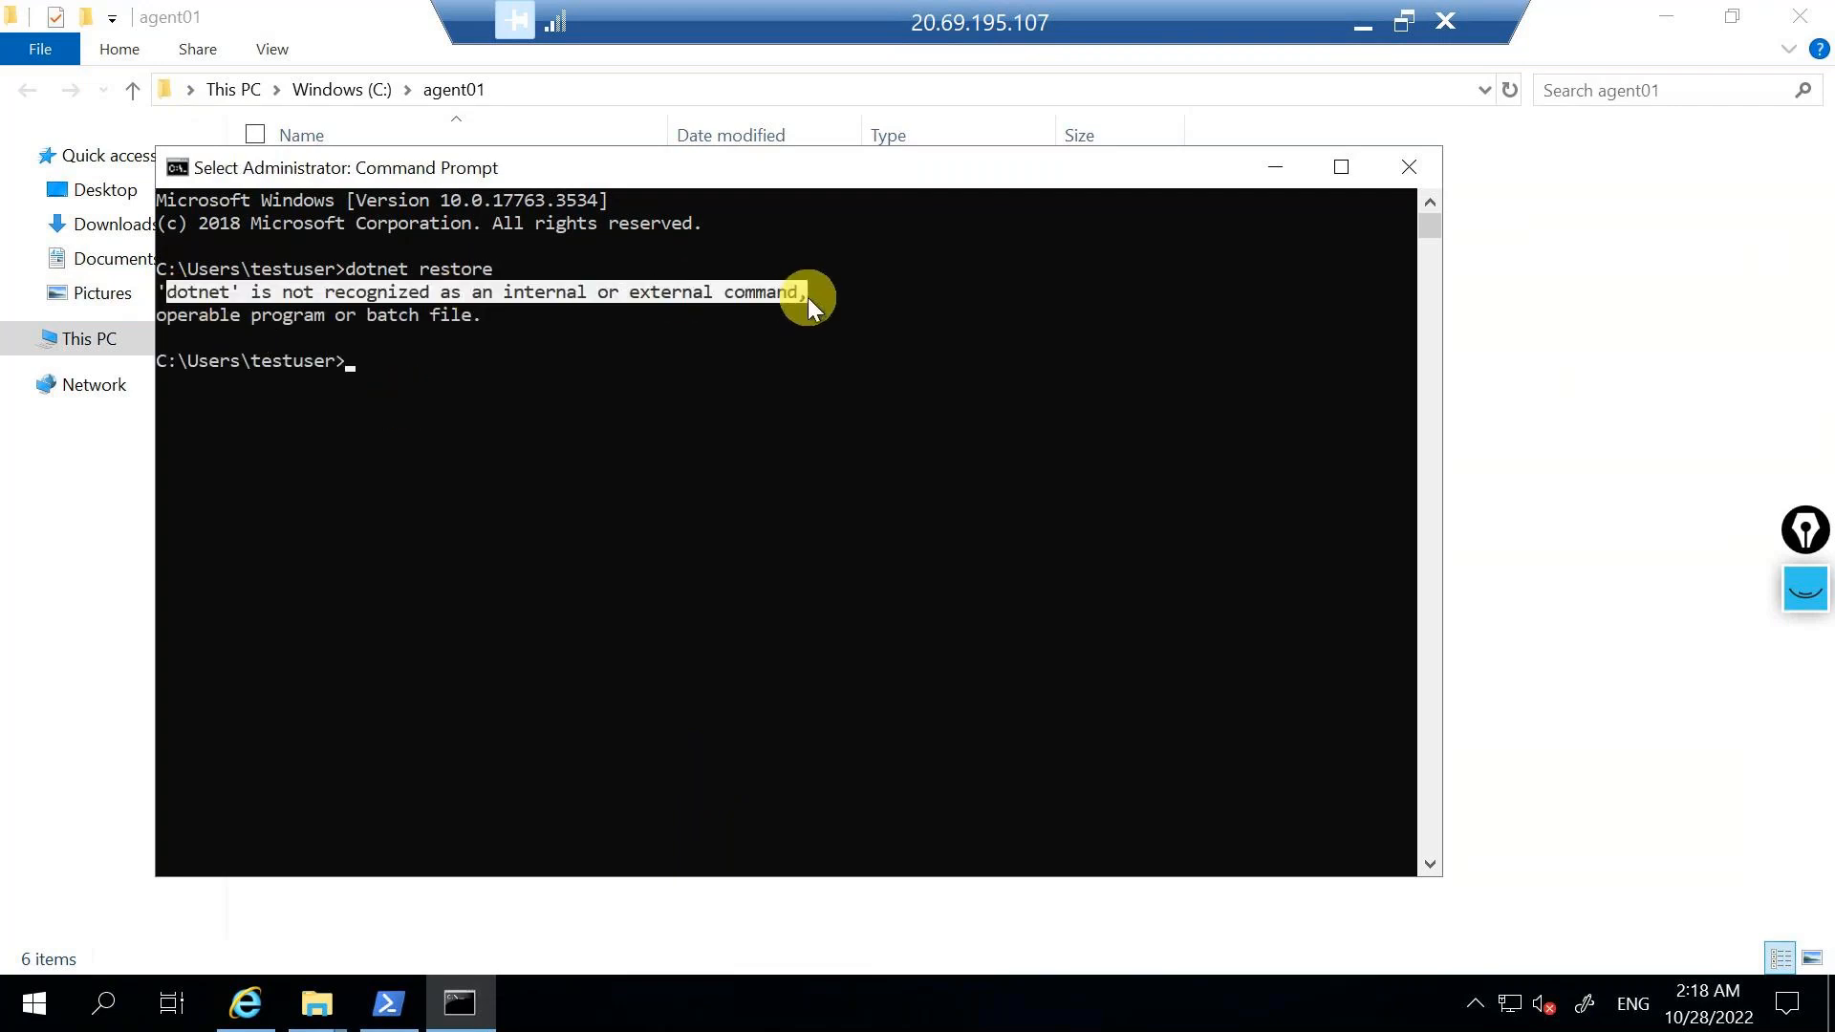
drag(344, 316, 532, 294)
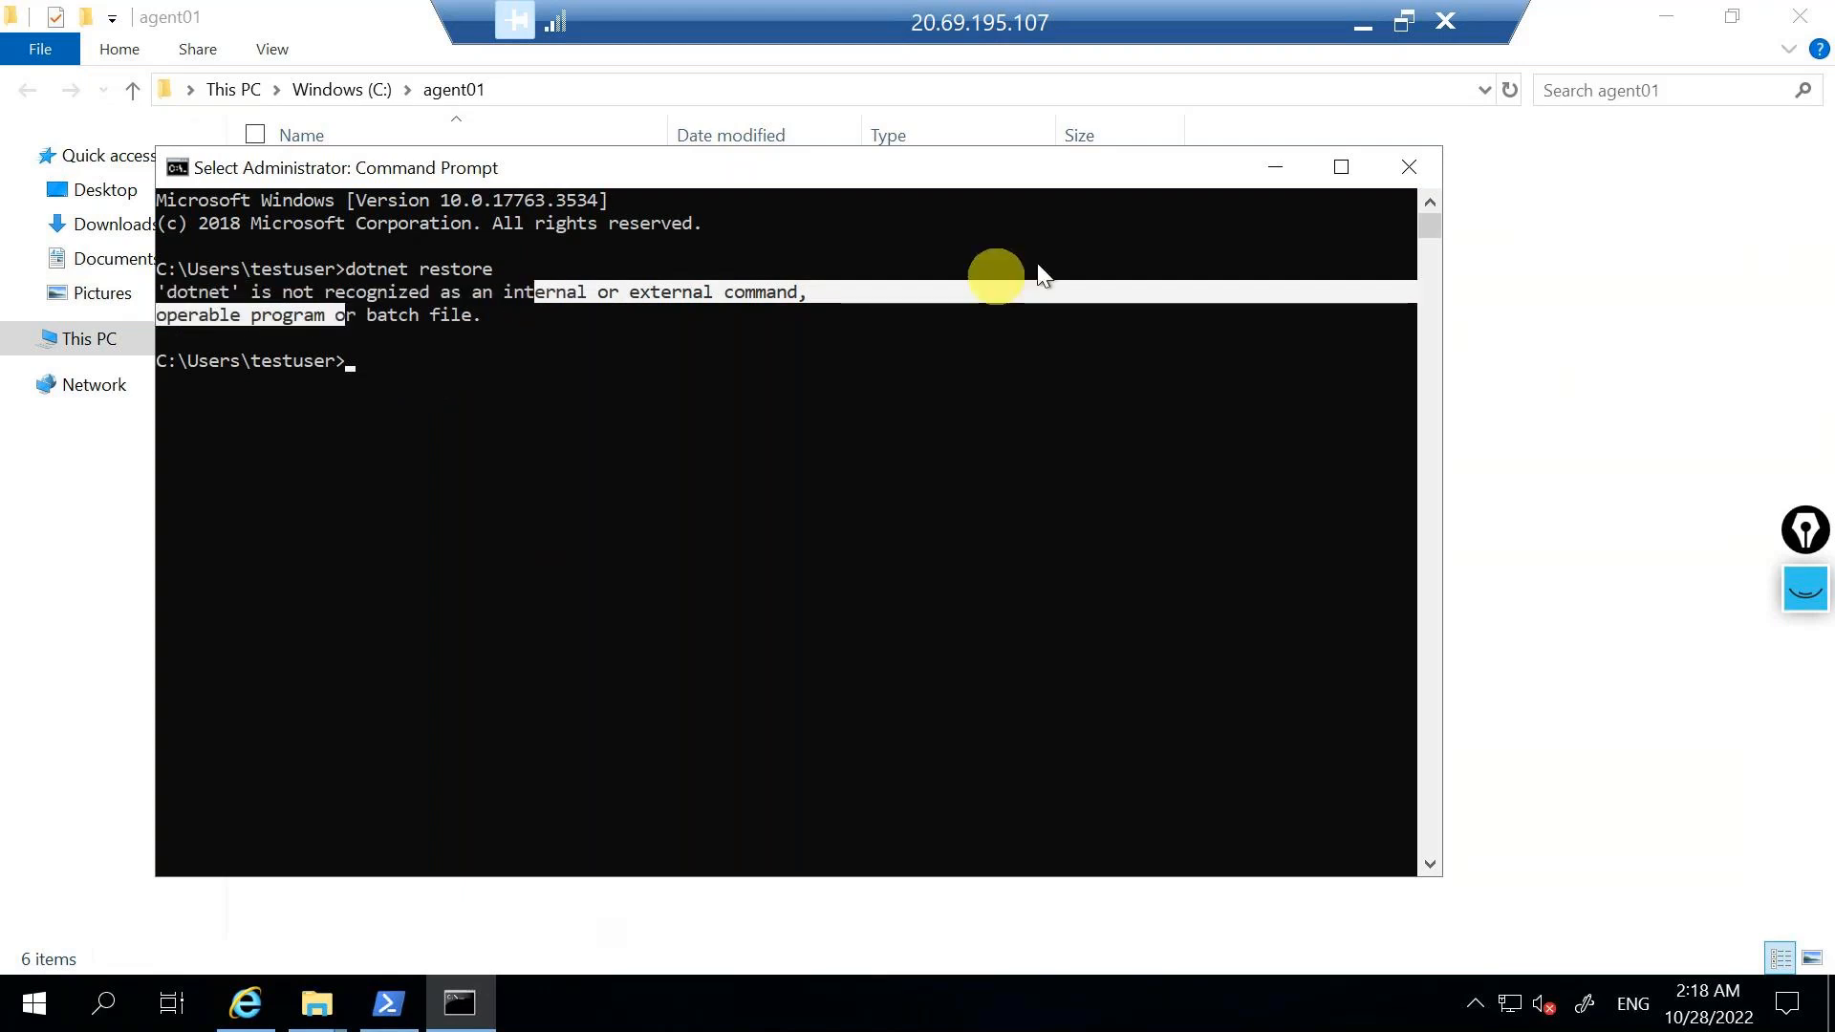
click(1395, 170)
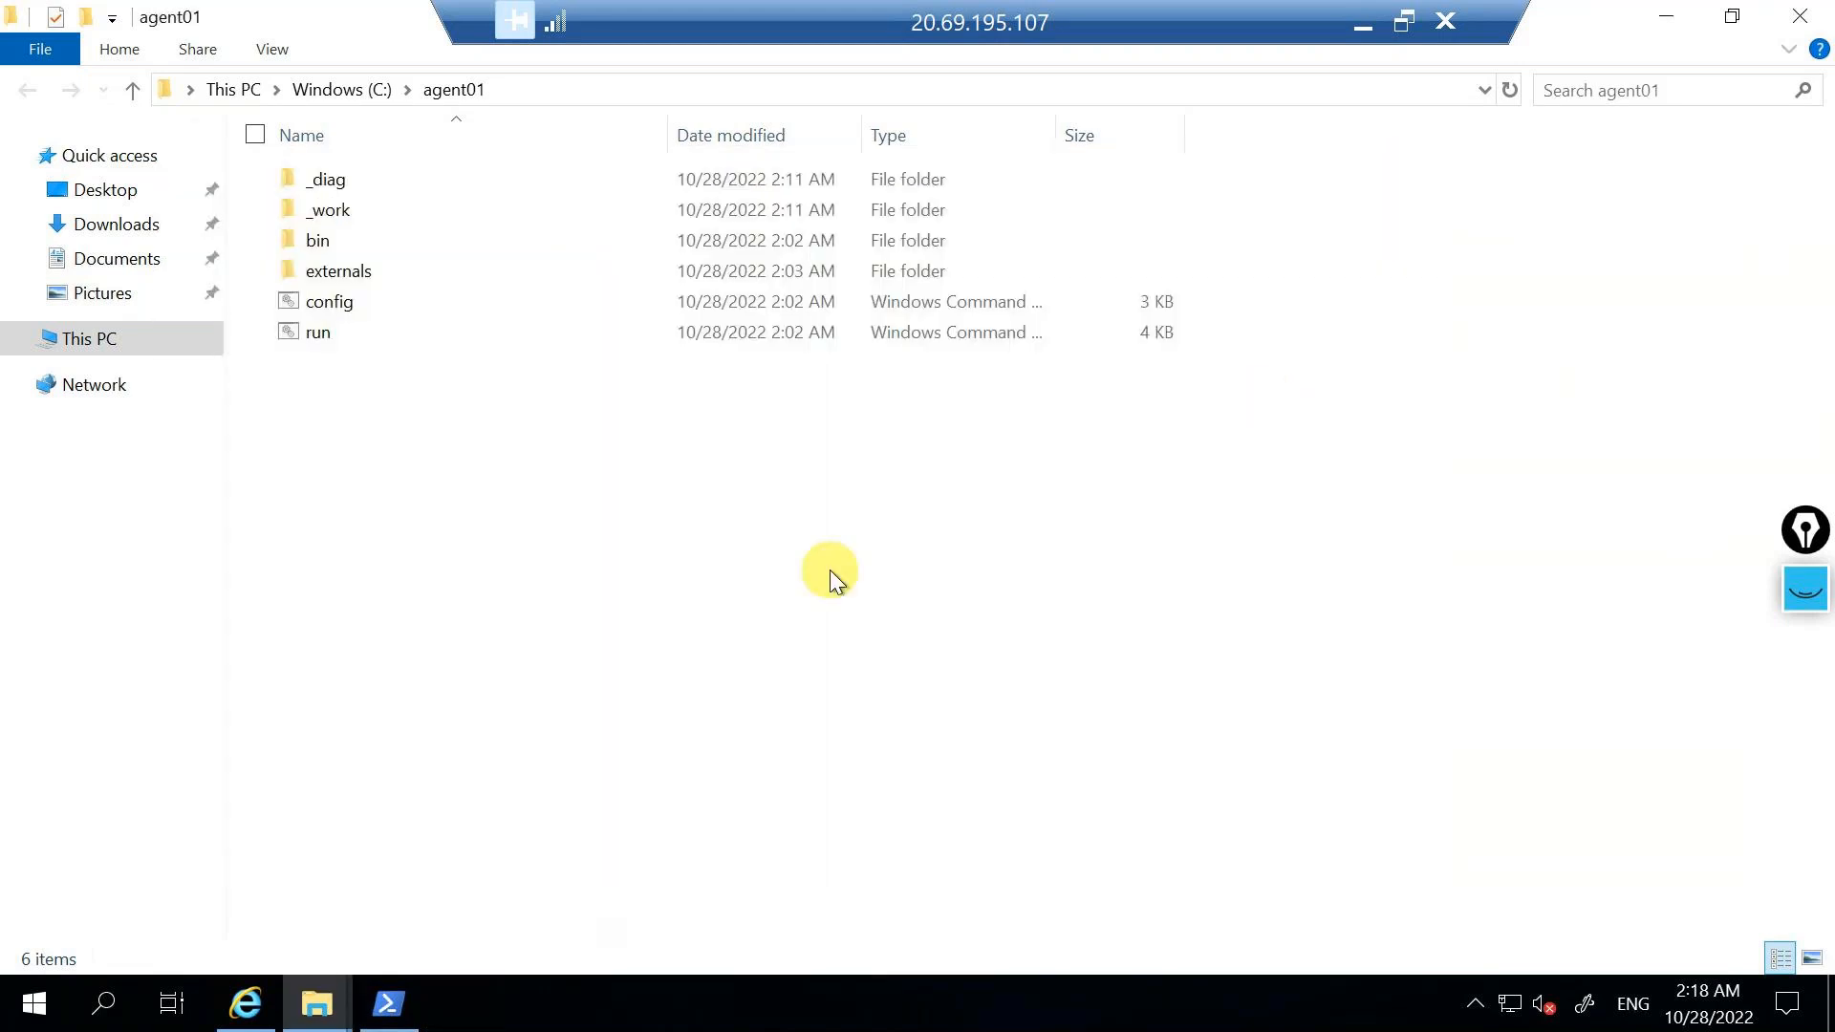
Step: Return to the browser and open the dotnetapplicationbuild pipeline for editing
click(1383, 18)
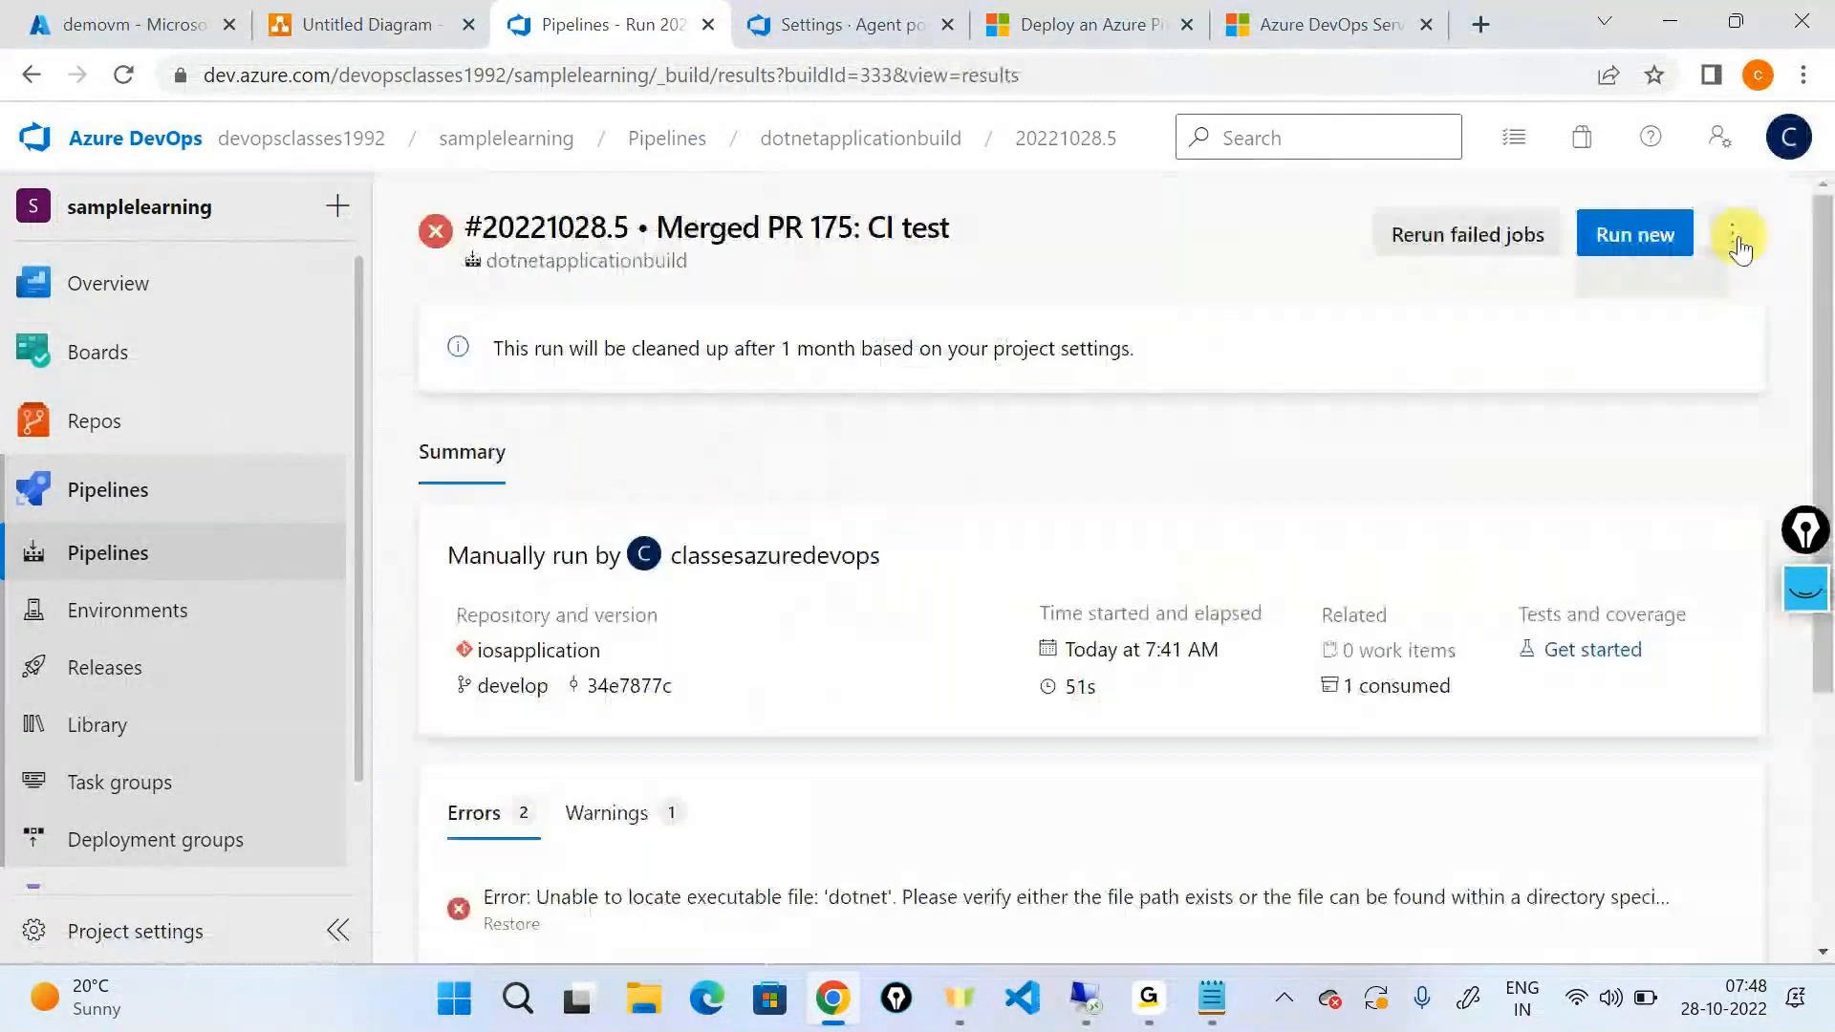
click(1732, 238)
click(1513, 404)
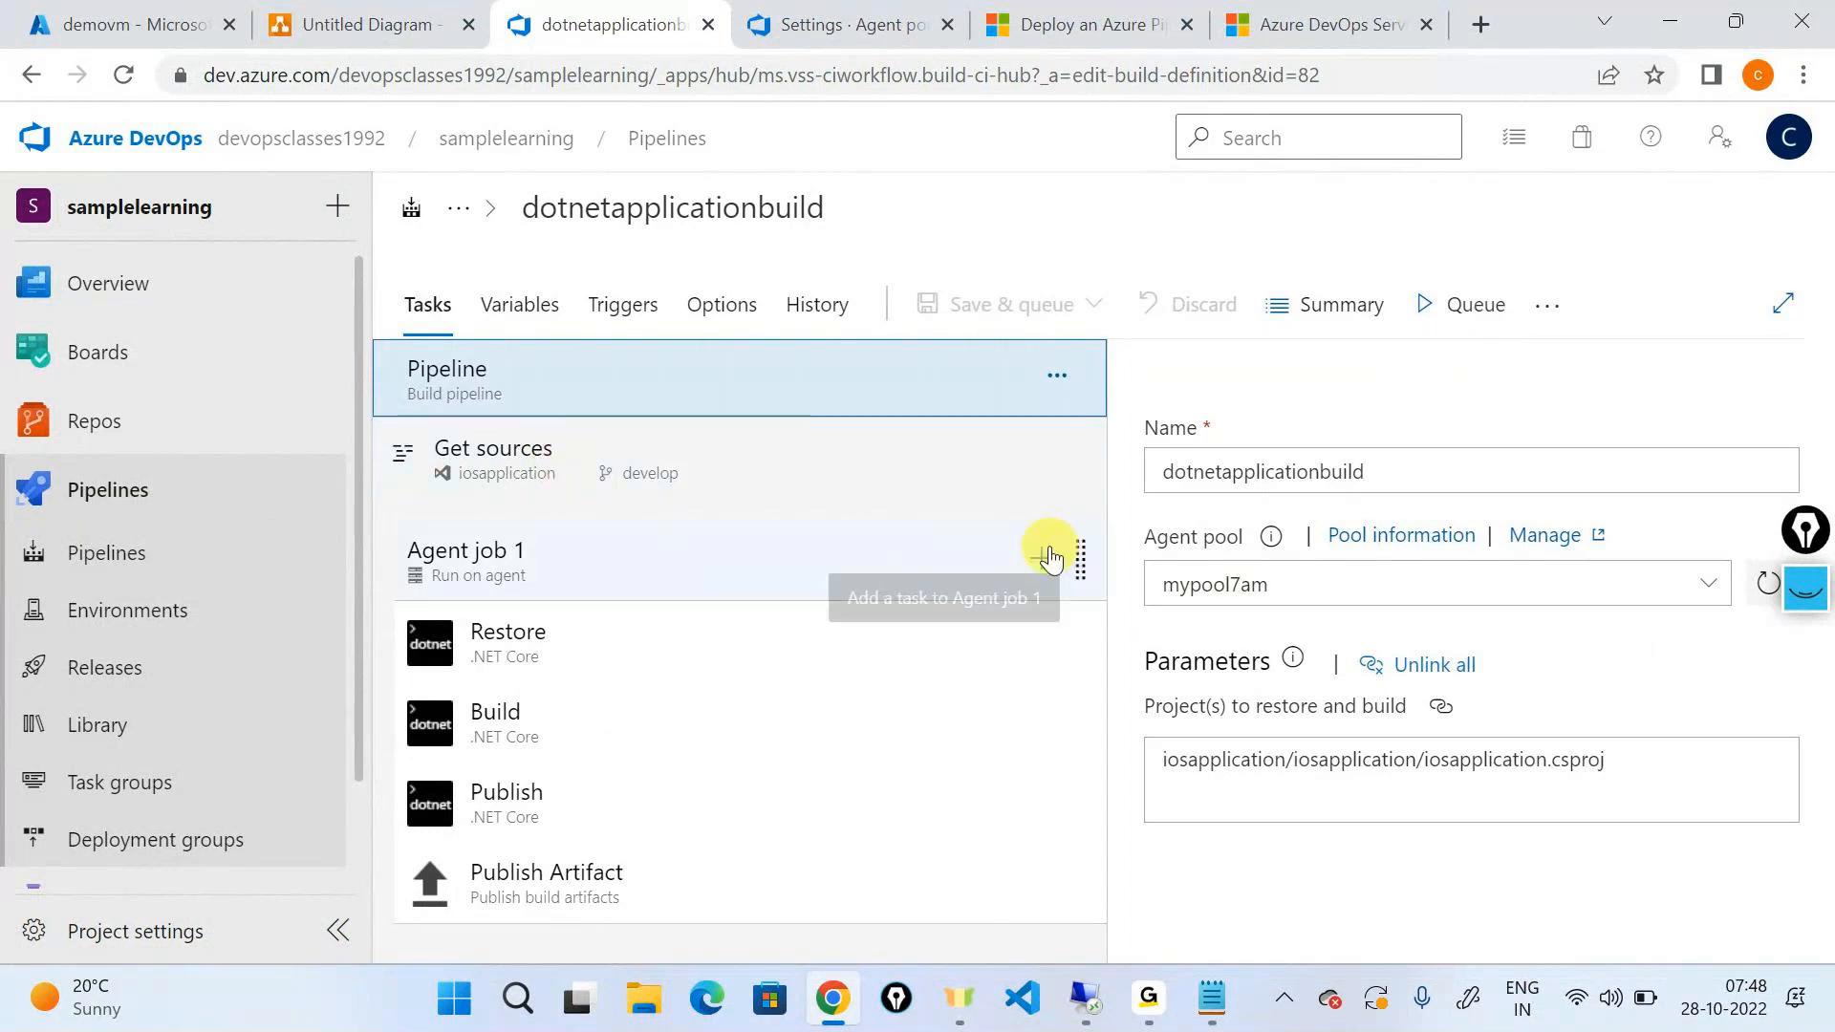
Step: Add the Use .NET Core task to Agent job 1 and place it first, above Restore
click(1042, 562)
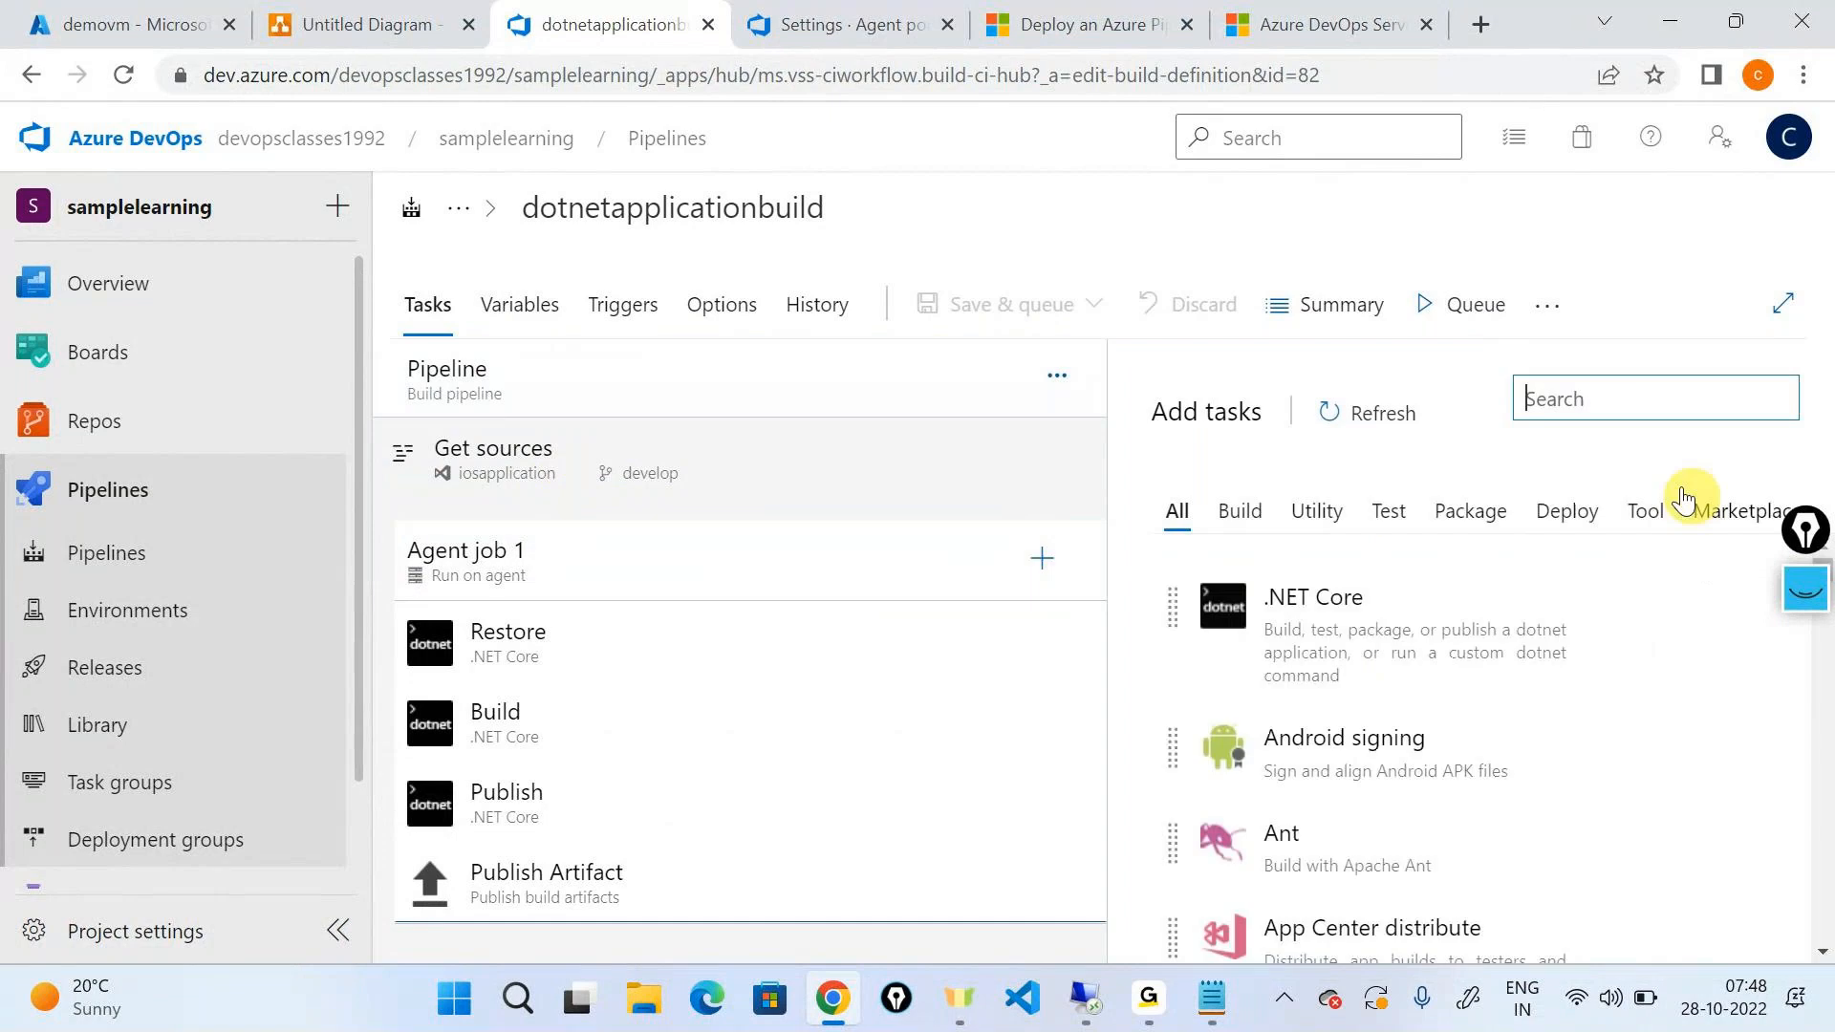
text(.NET)
mouse_move(1394, 714)
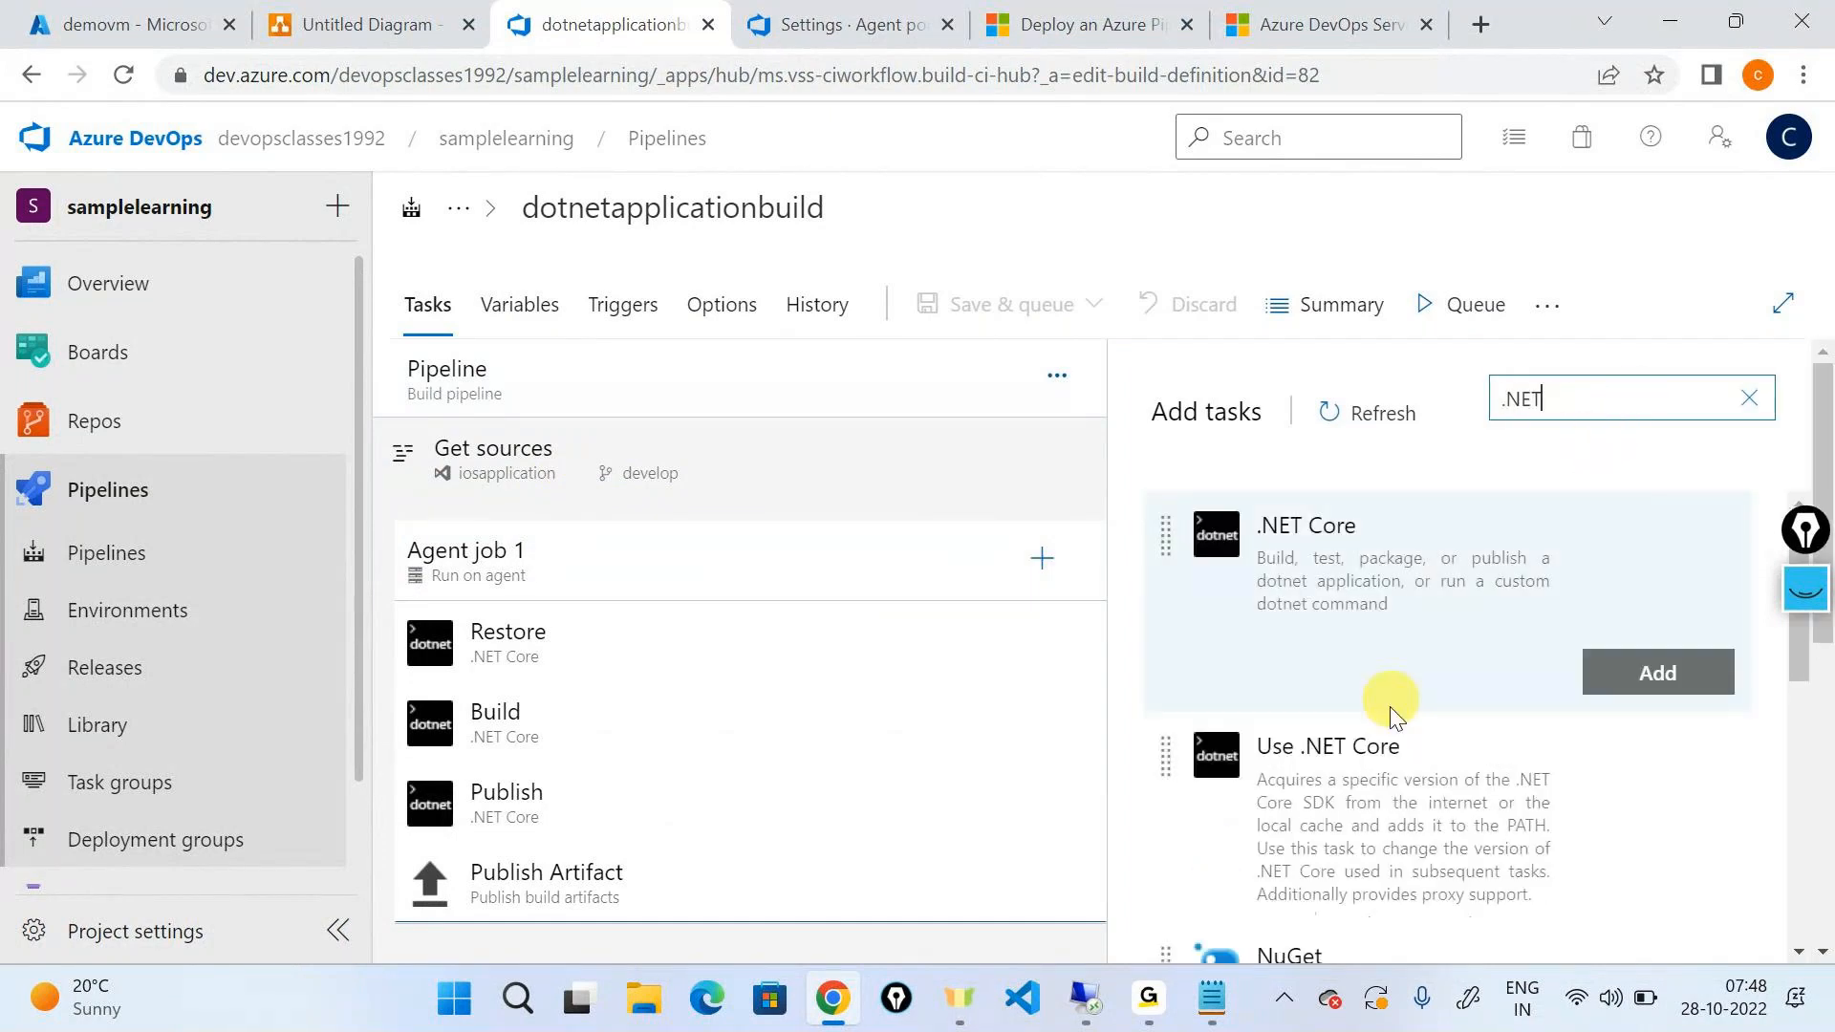
scroll(1394, 715, down, 2)
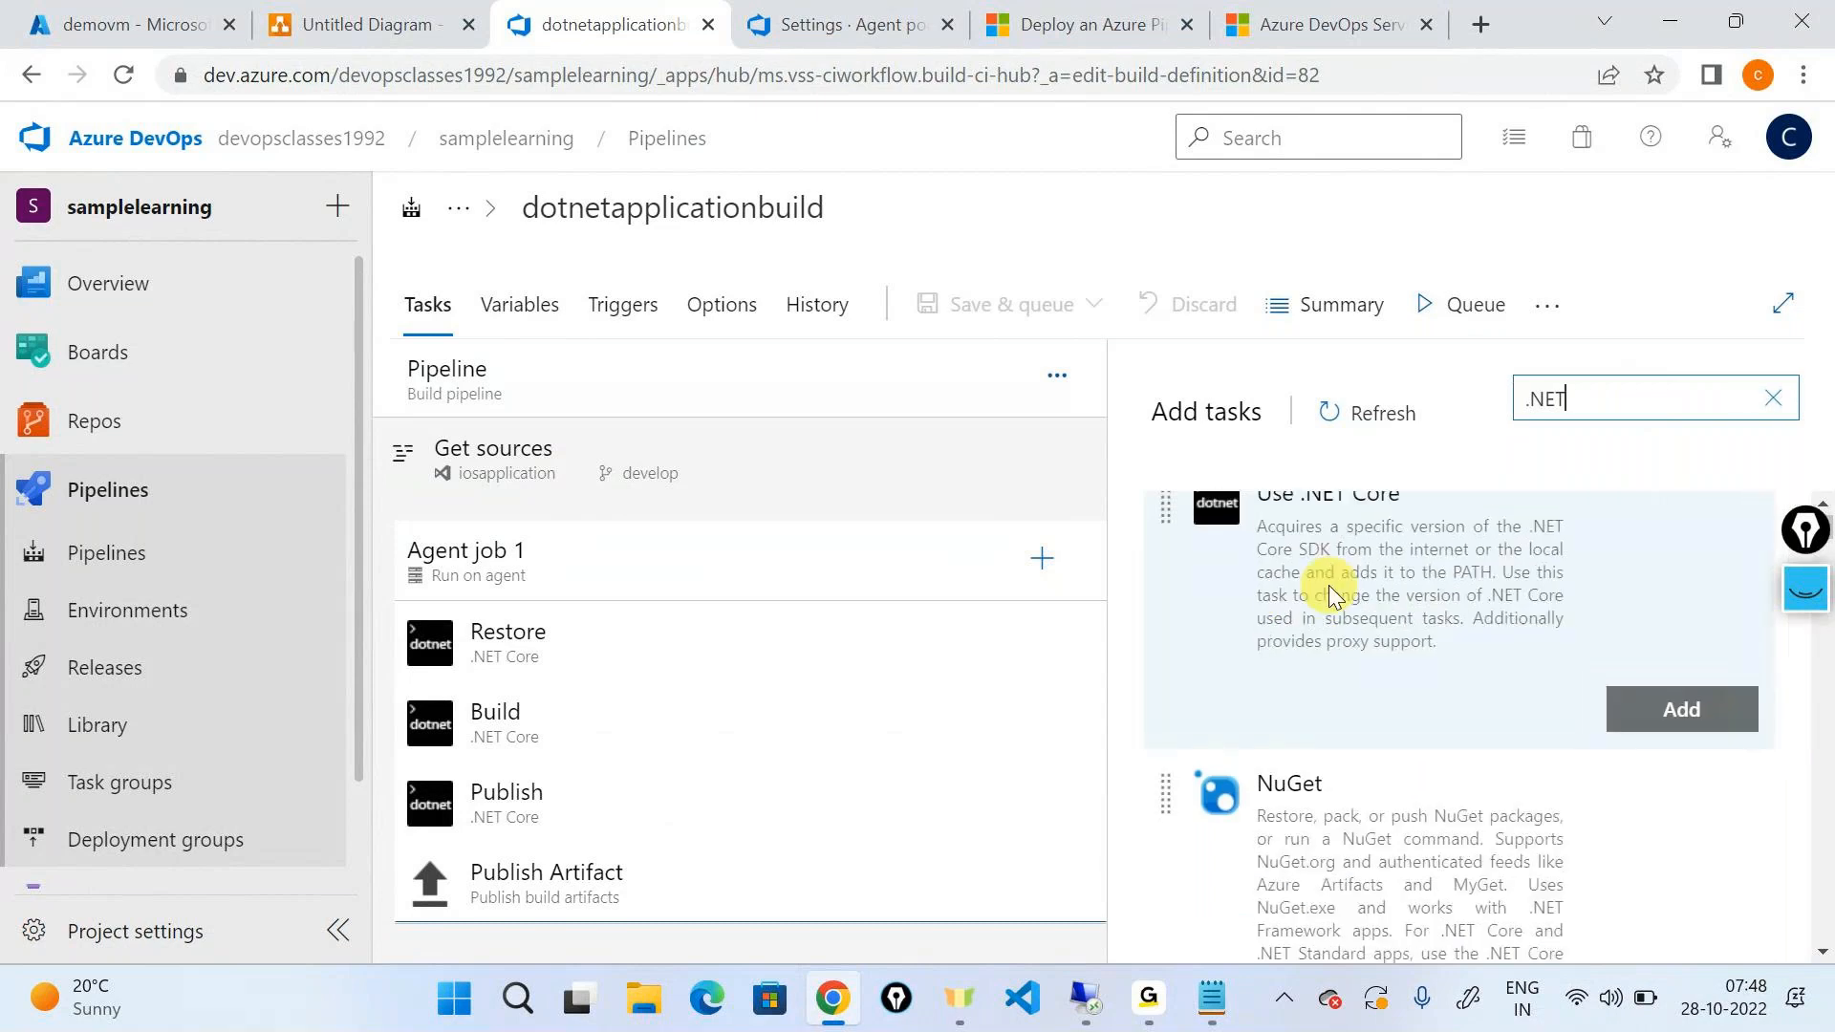
click(1637, 765)
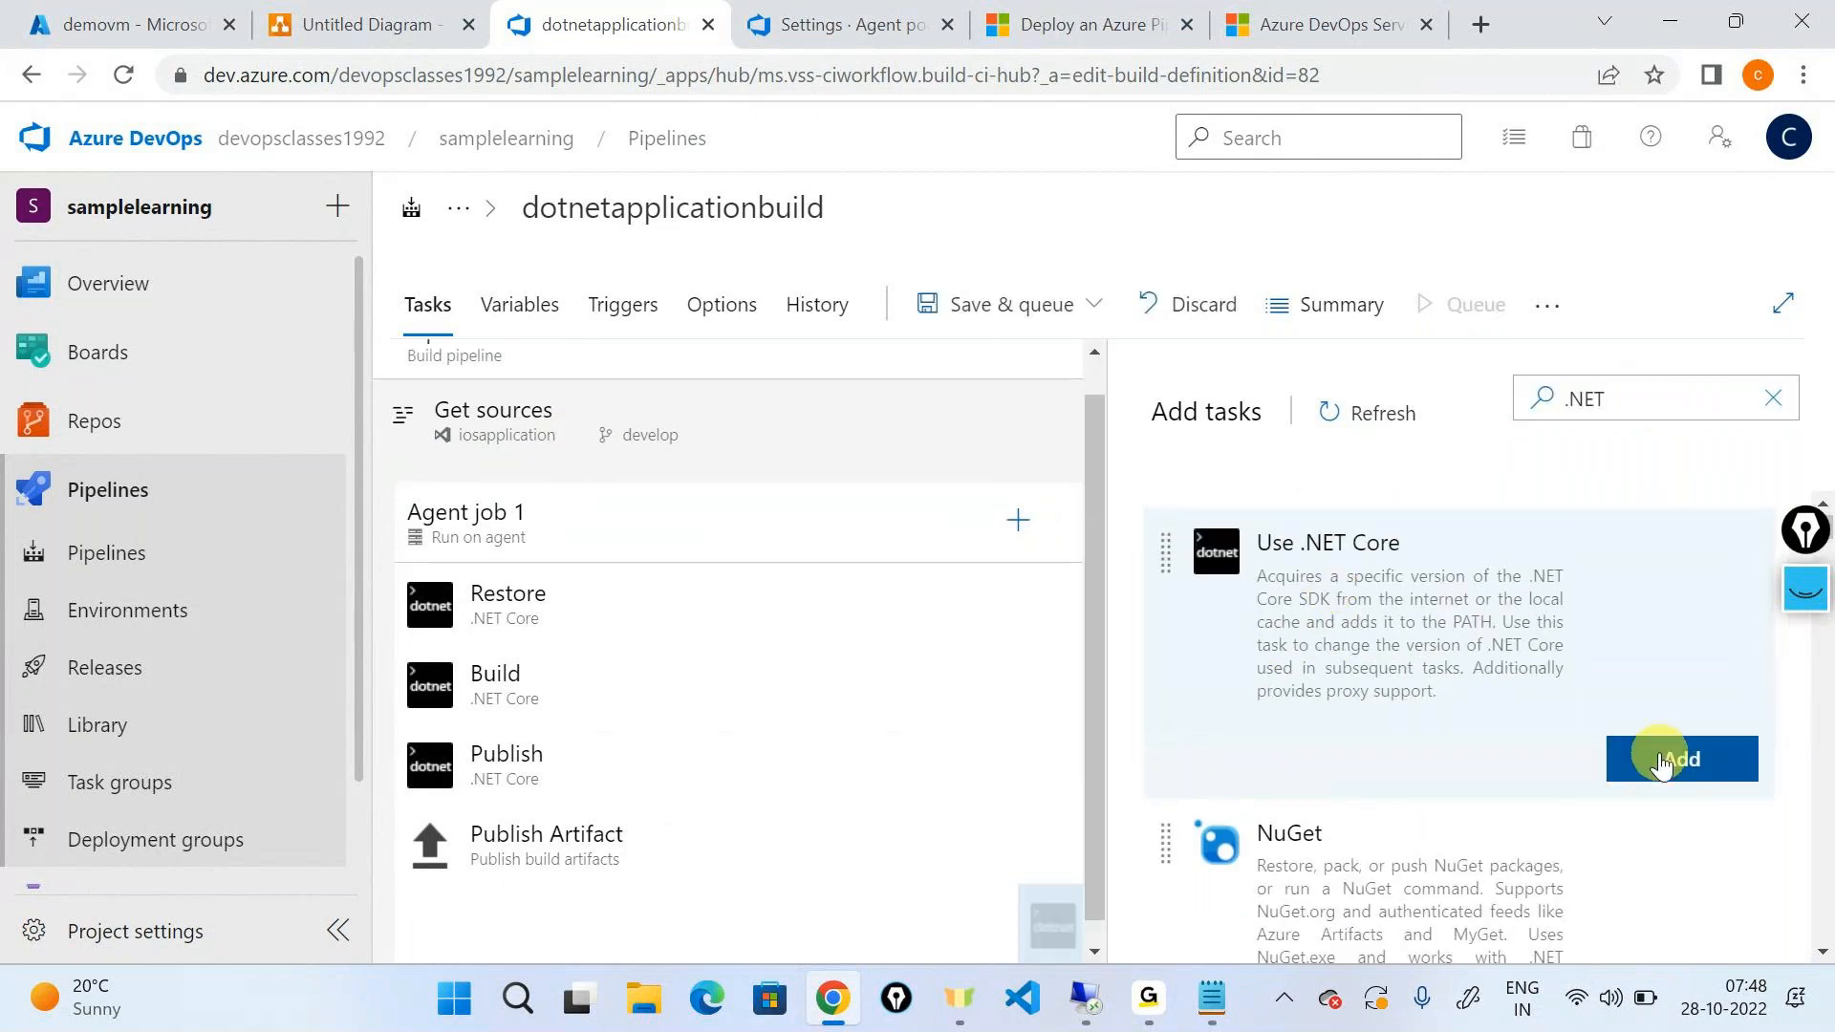
drag(491, 903, 527, 600)
Step: Set the version of the Use .NET Core task to 6.x and check its other settings
scroll(1529, 650, down, 3)
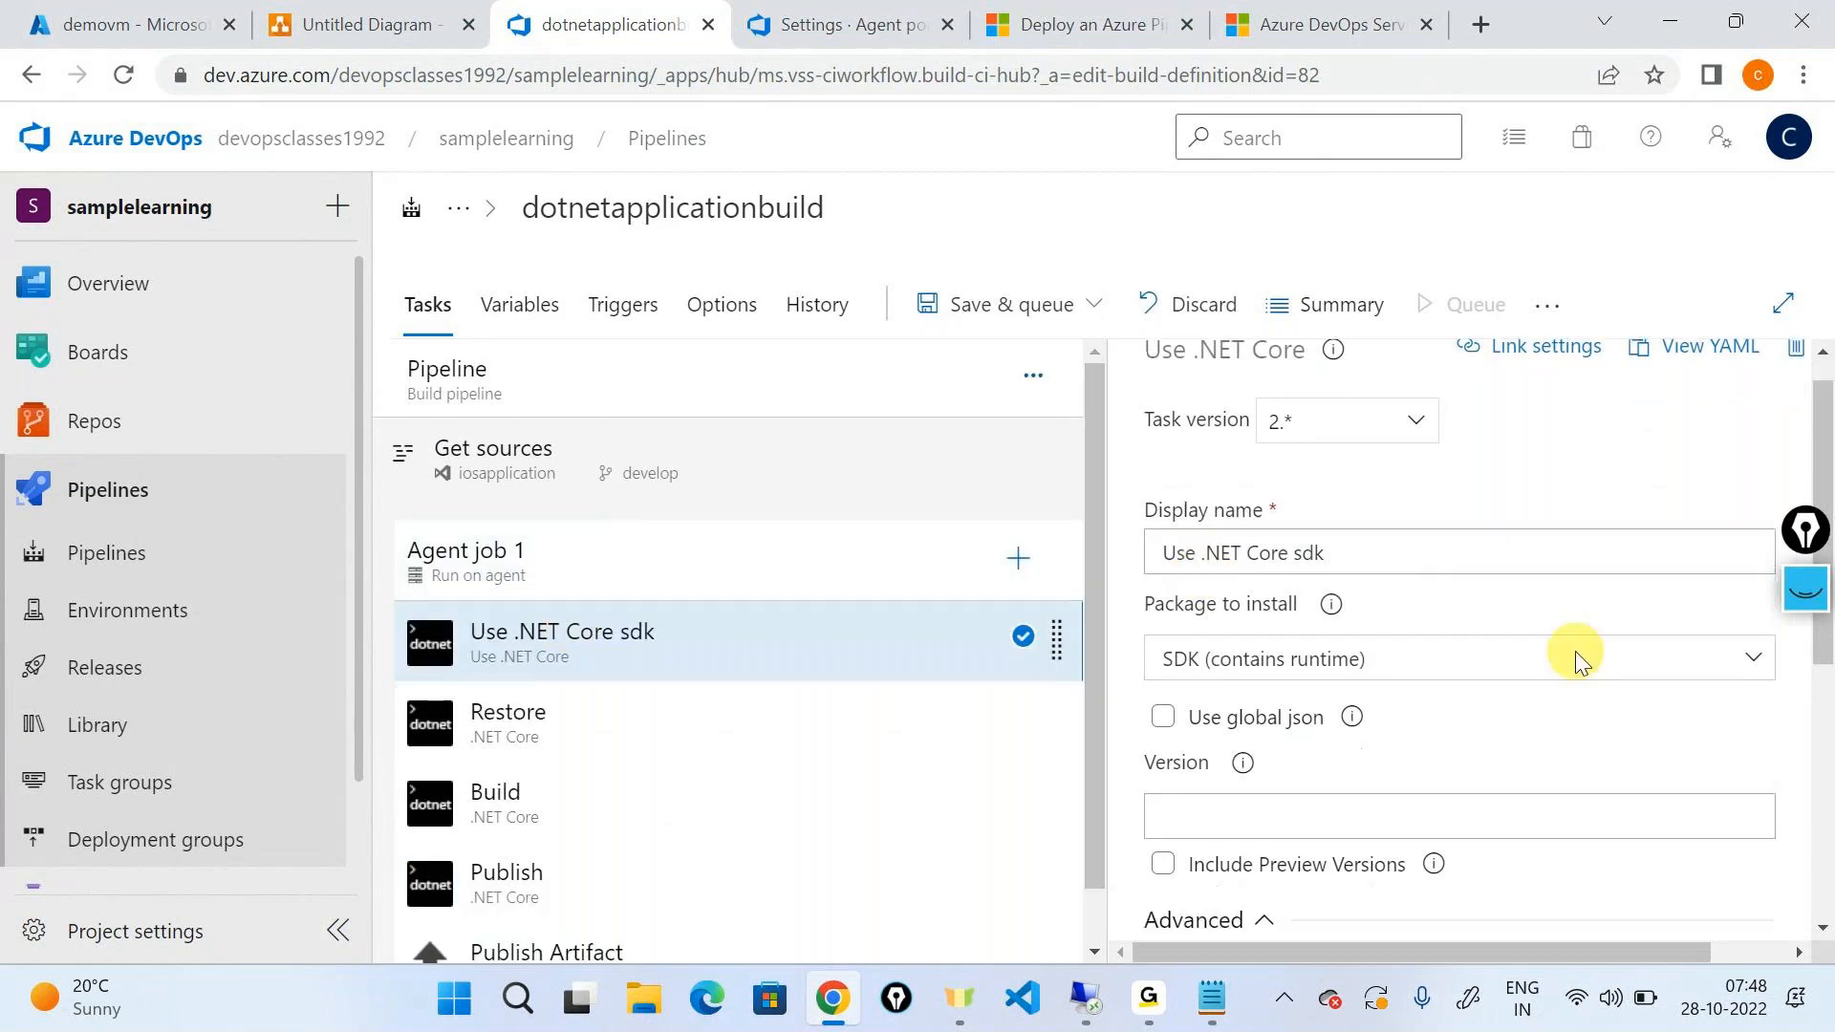
click(1287, 607)
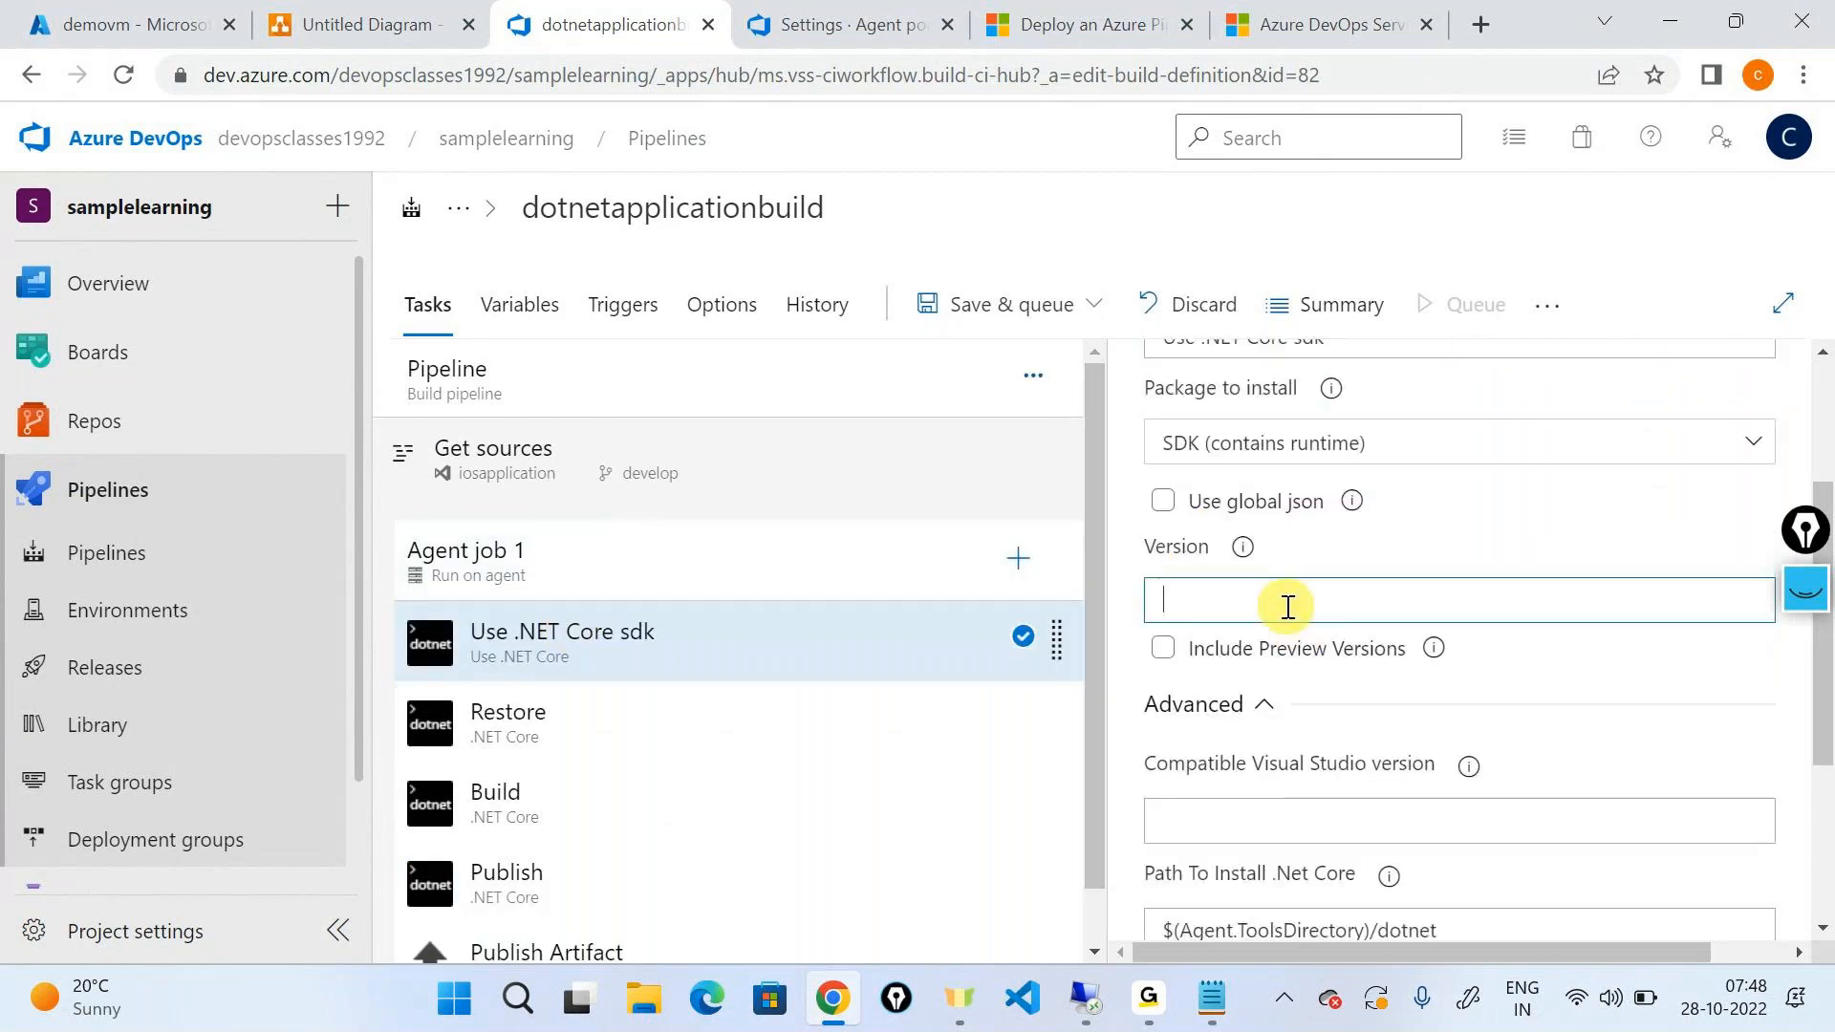
text(6.x)
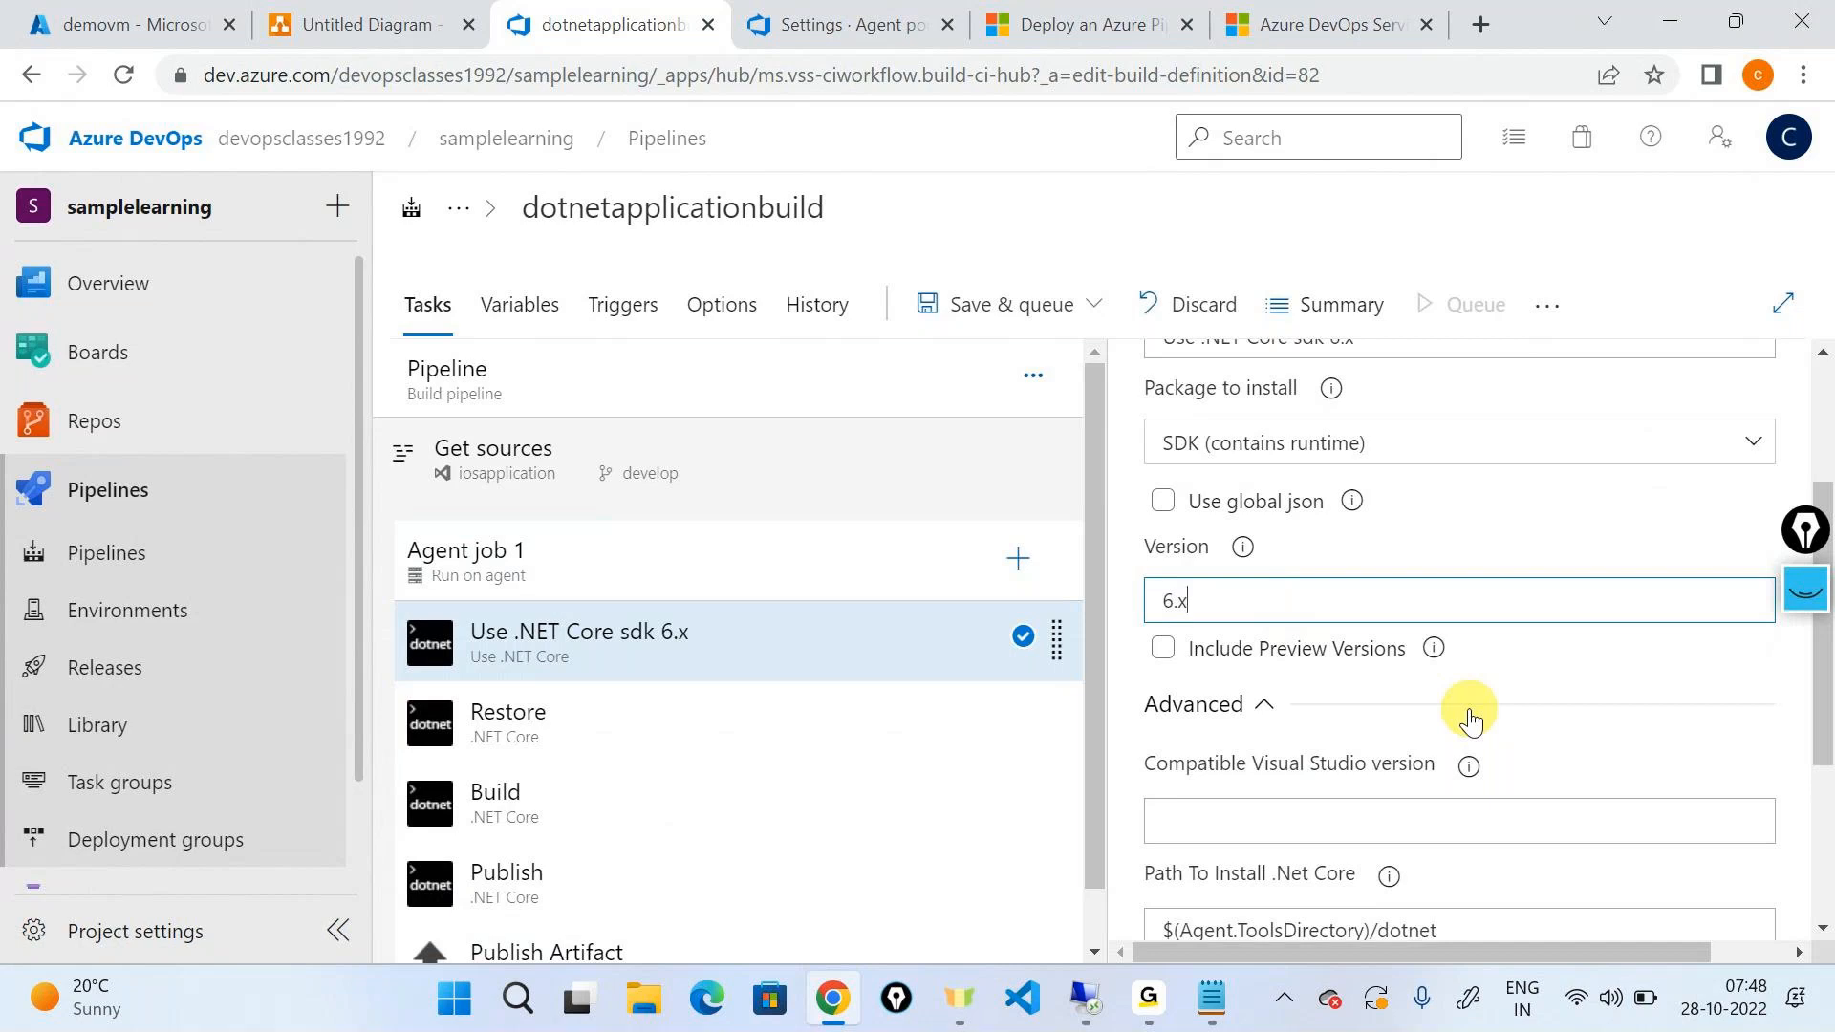
scroll(1469, 712, down, 3)
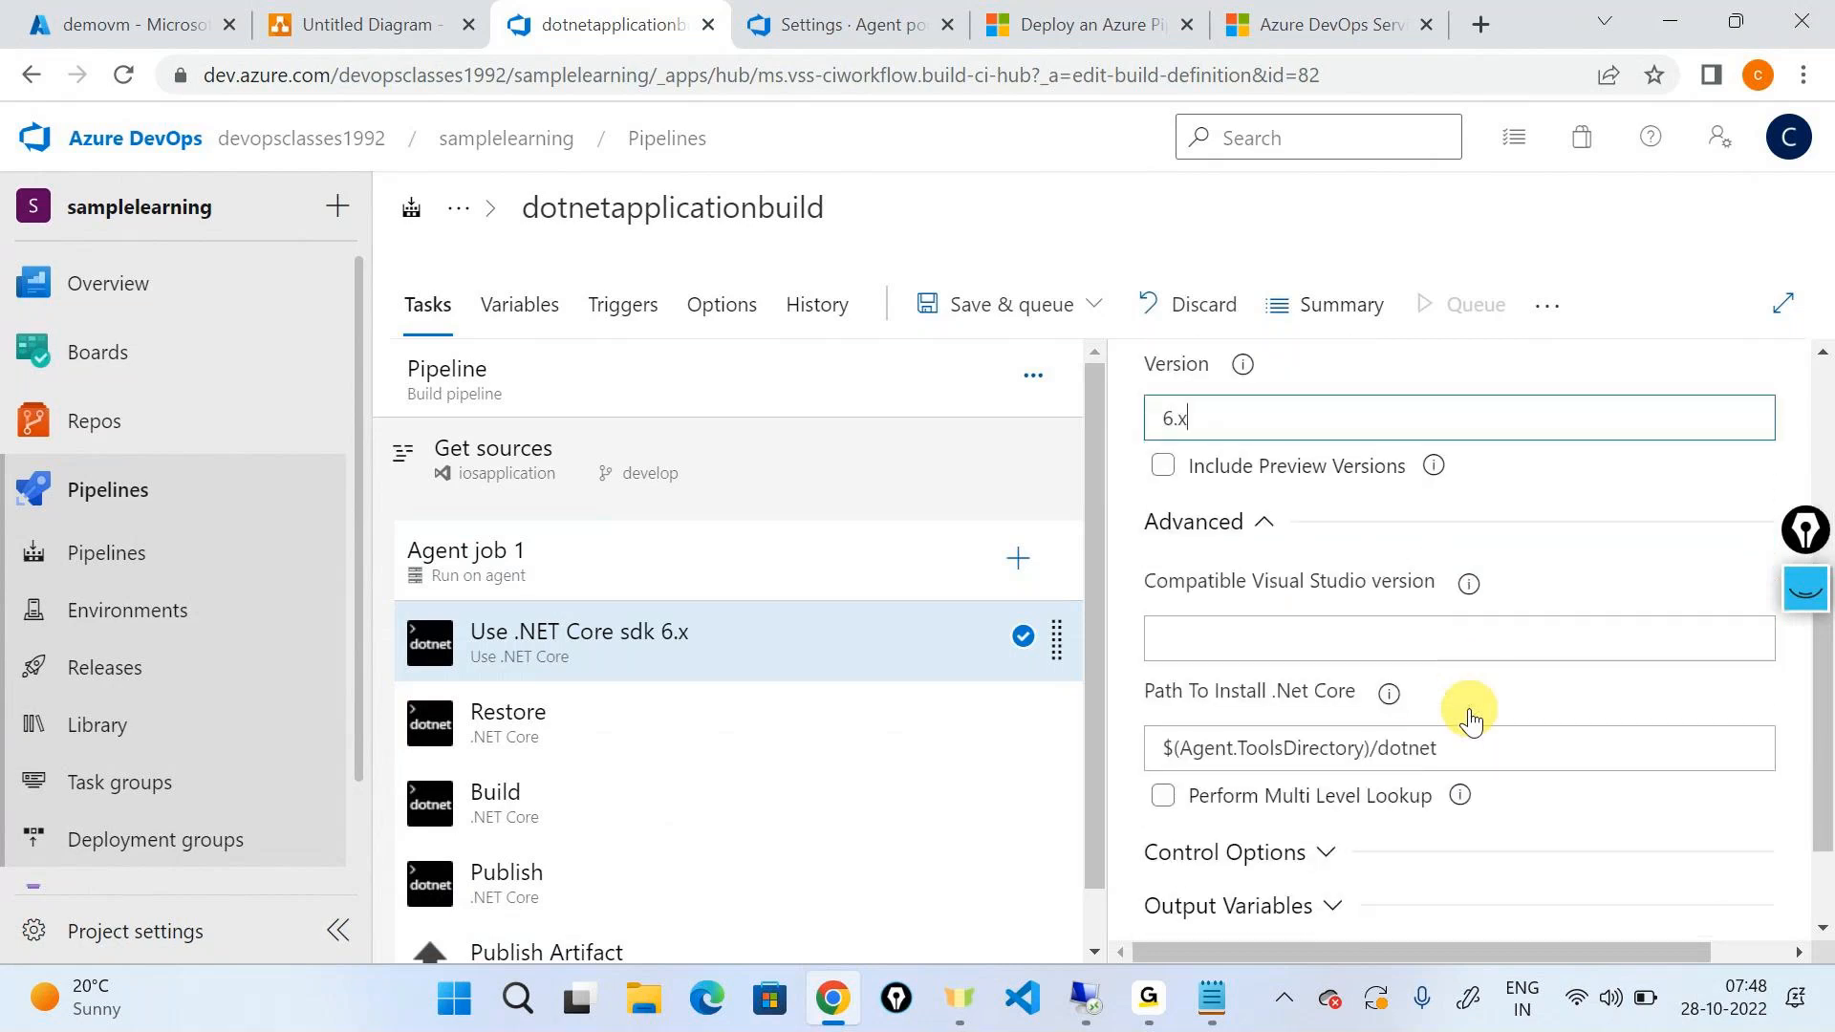
scroll(1246, 621, up, 5)
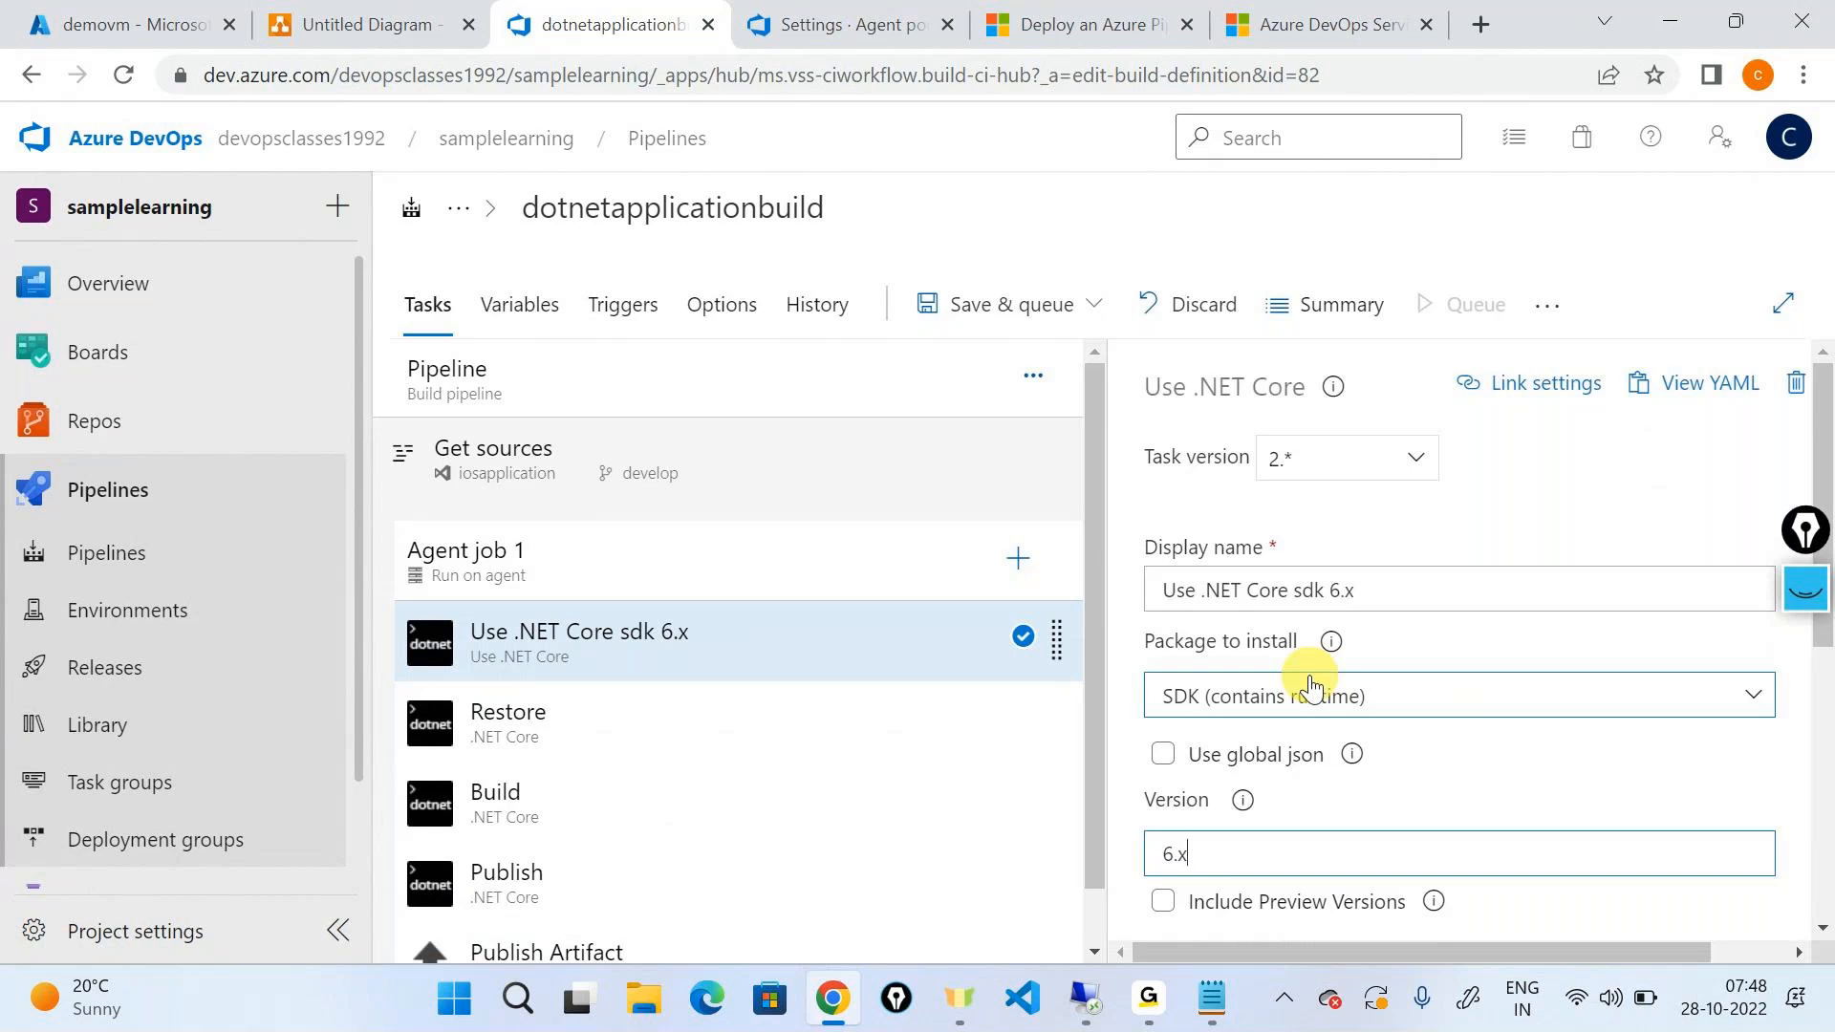
scroll(1312, 685, down, 1)
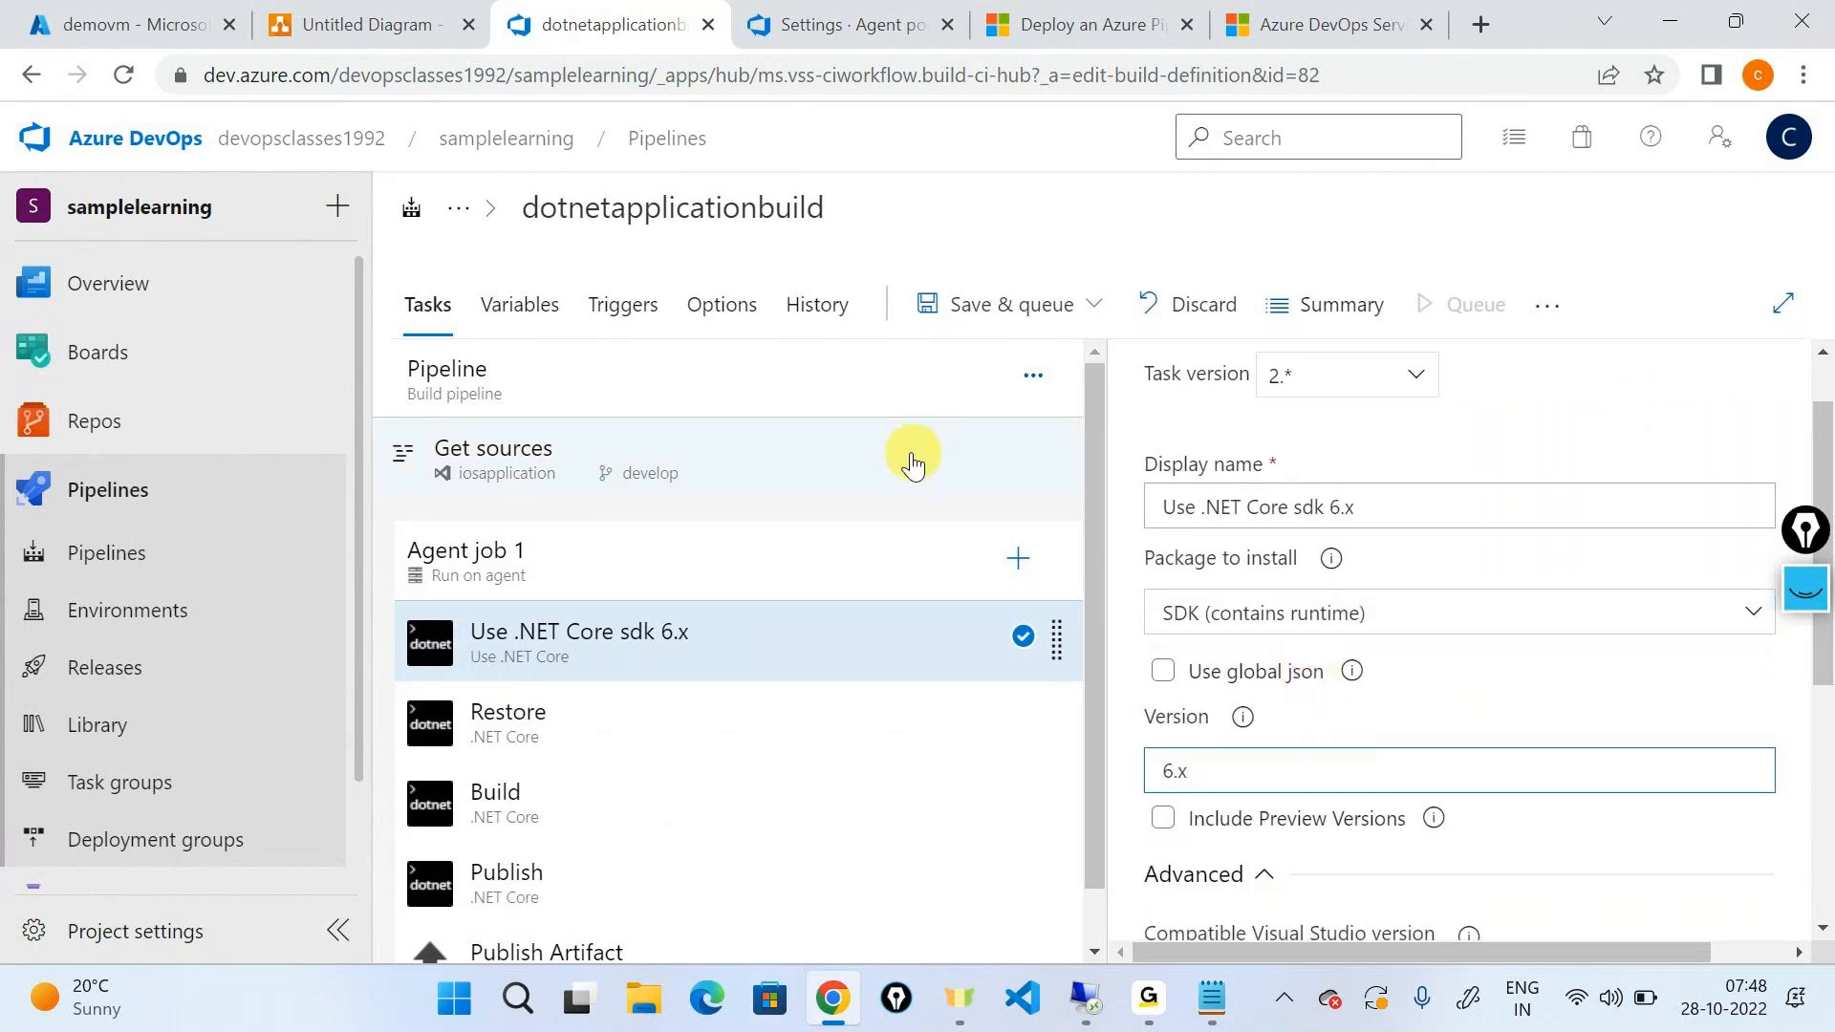
Step: Save the pipeline and run it with agent pool mypool7am on the develop branch
click(908, 314)
click(982, 359)
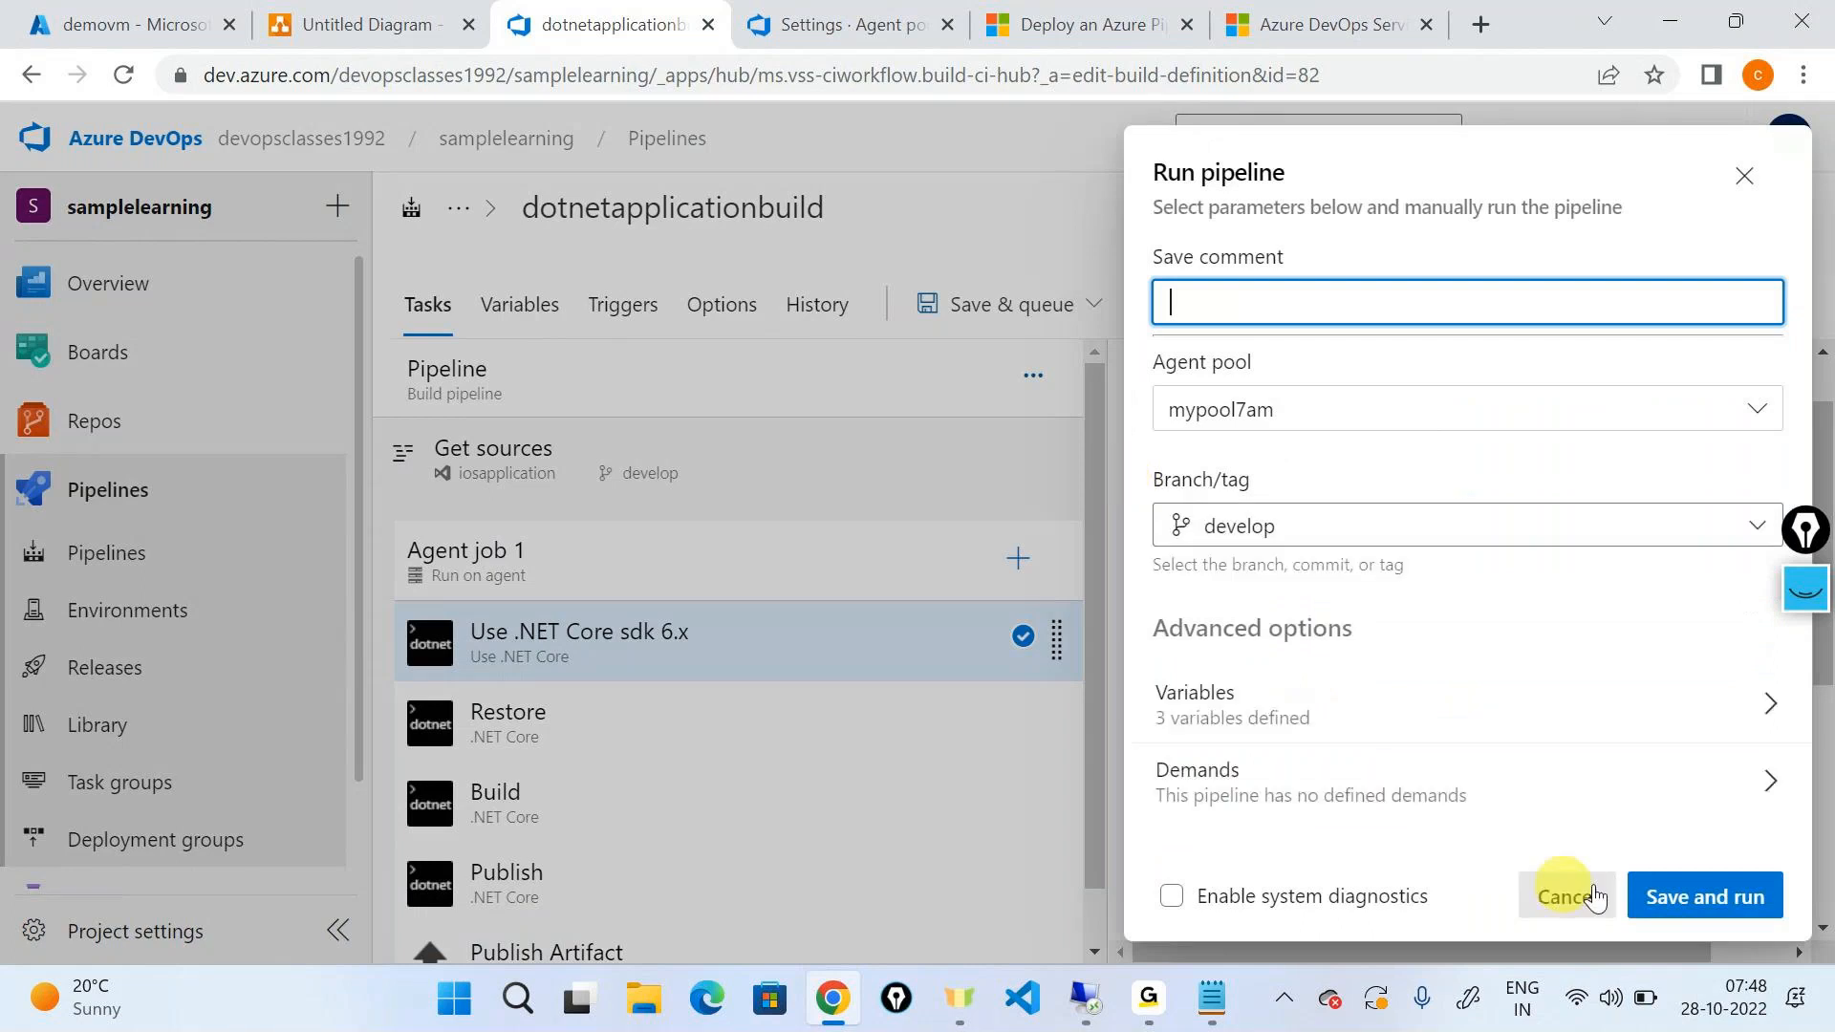
click(1704, 896)
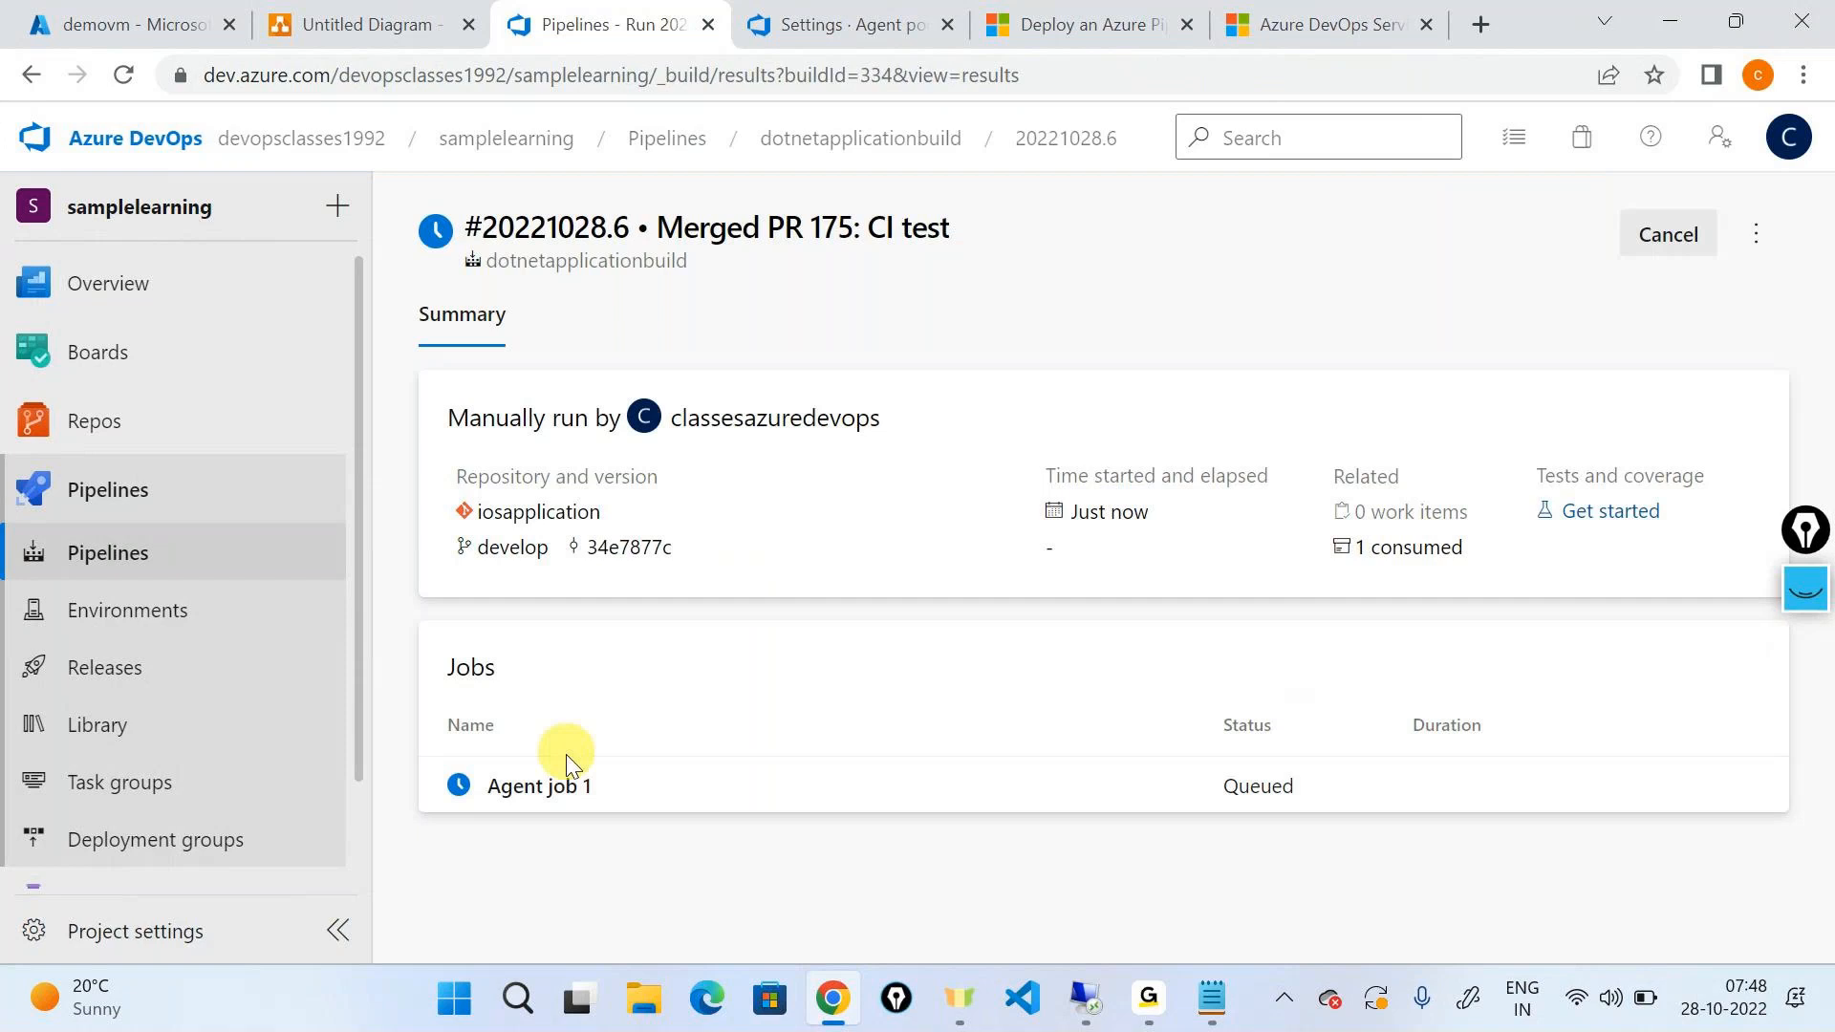
Step: Open Agent job 1 of the new run, reload the page, and find the SDK version in the Use .NET Core task's log
click(554, 782)
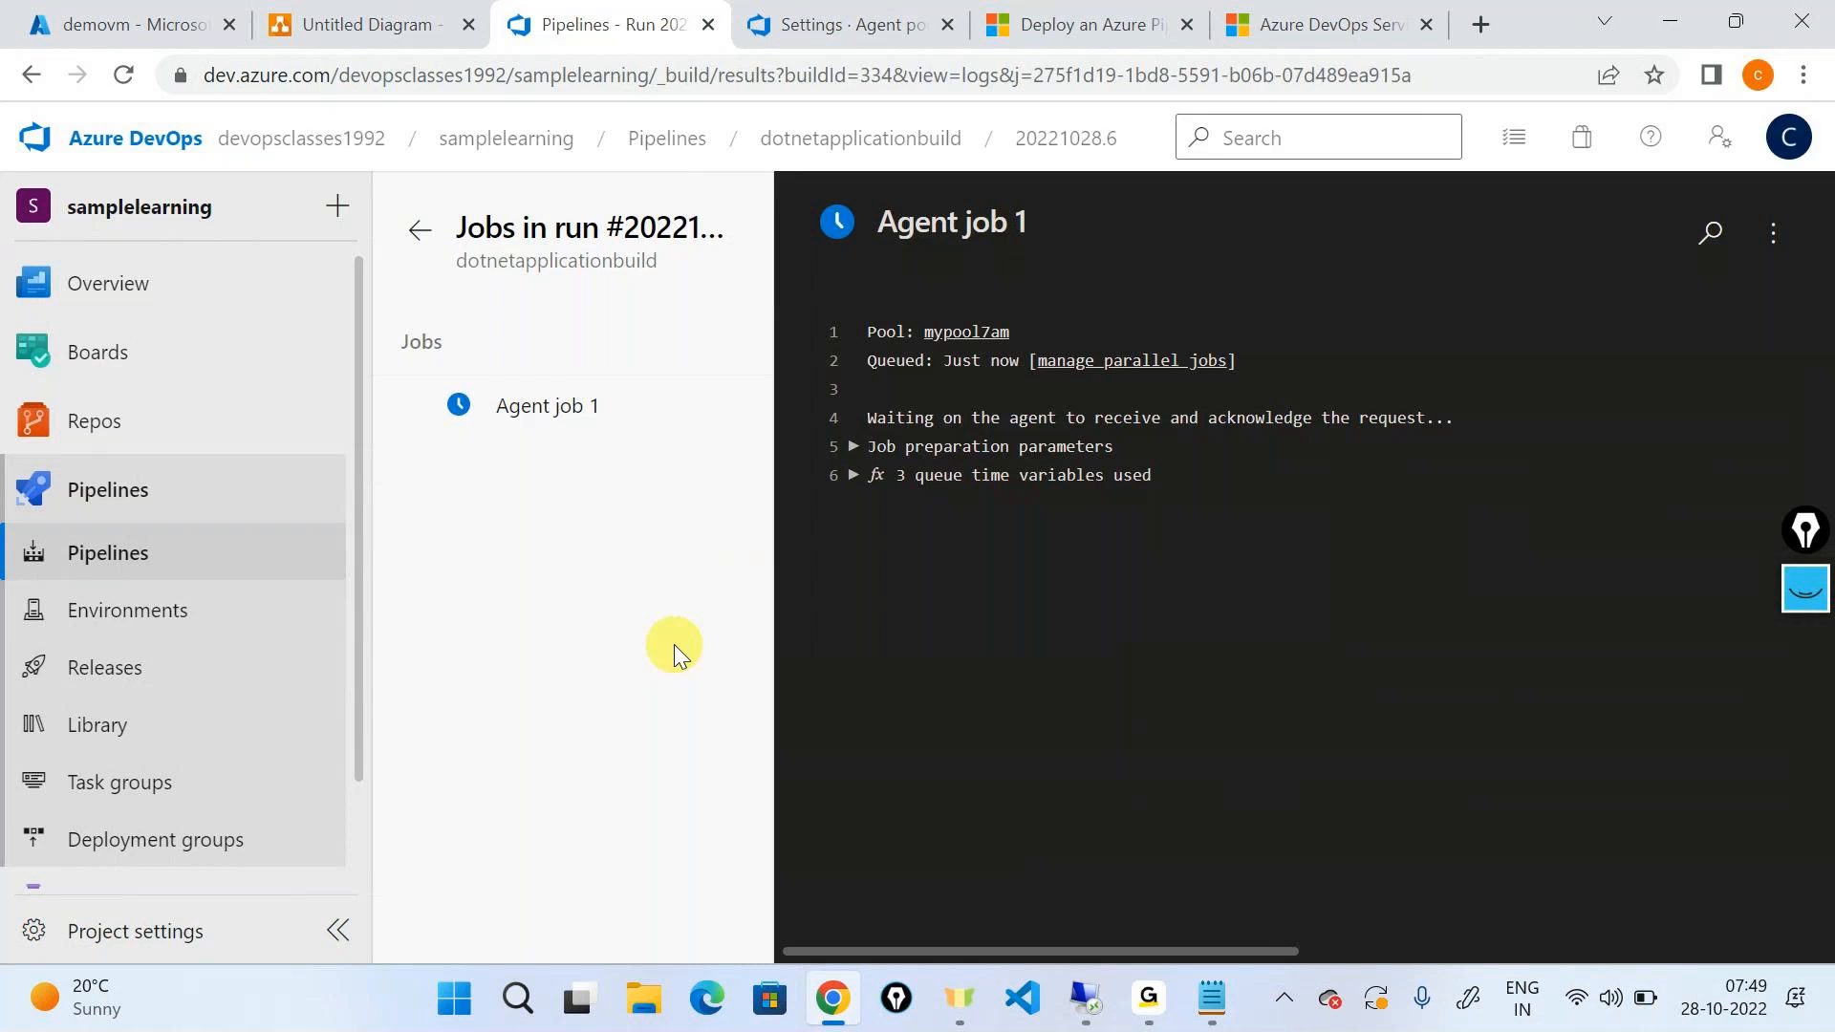
click(111, 74)
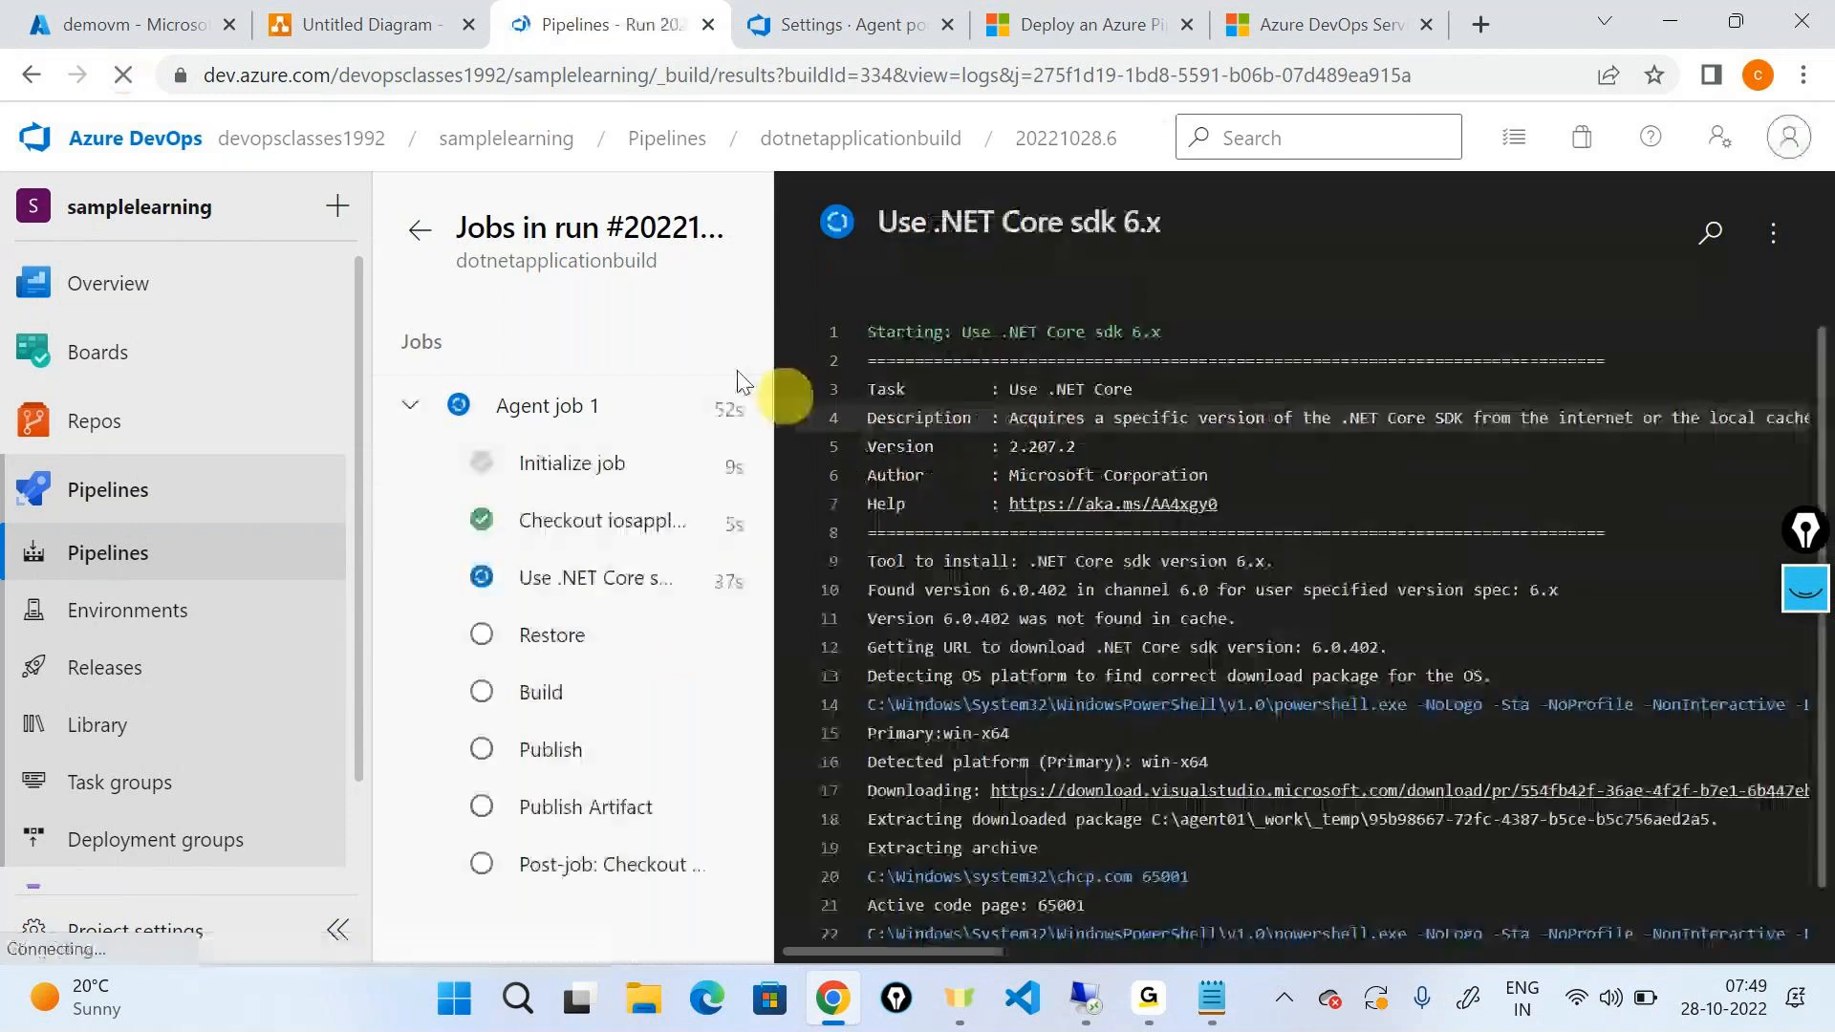
click(581, 581)
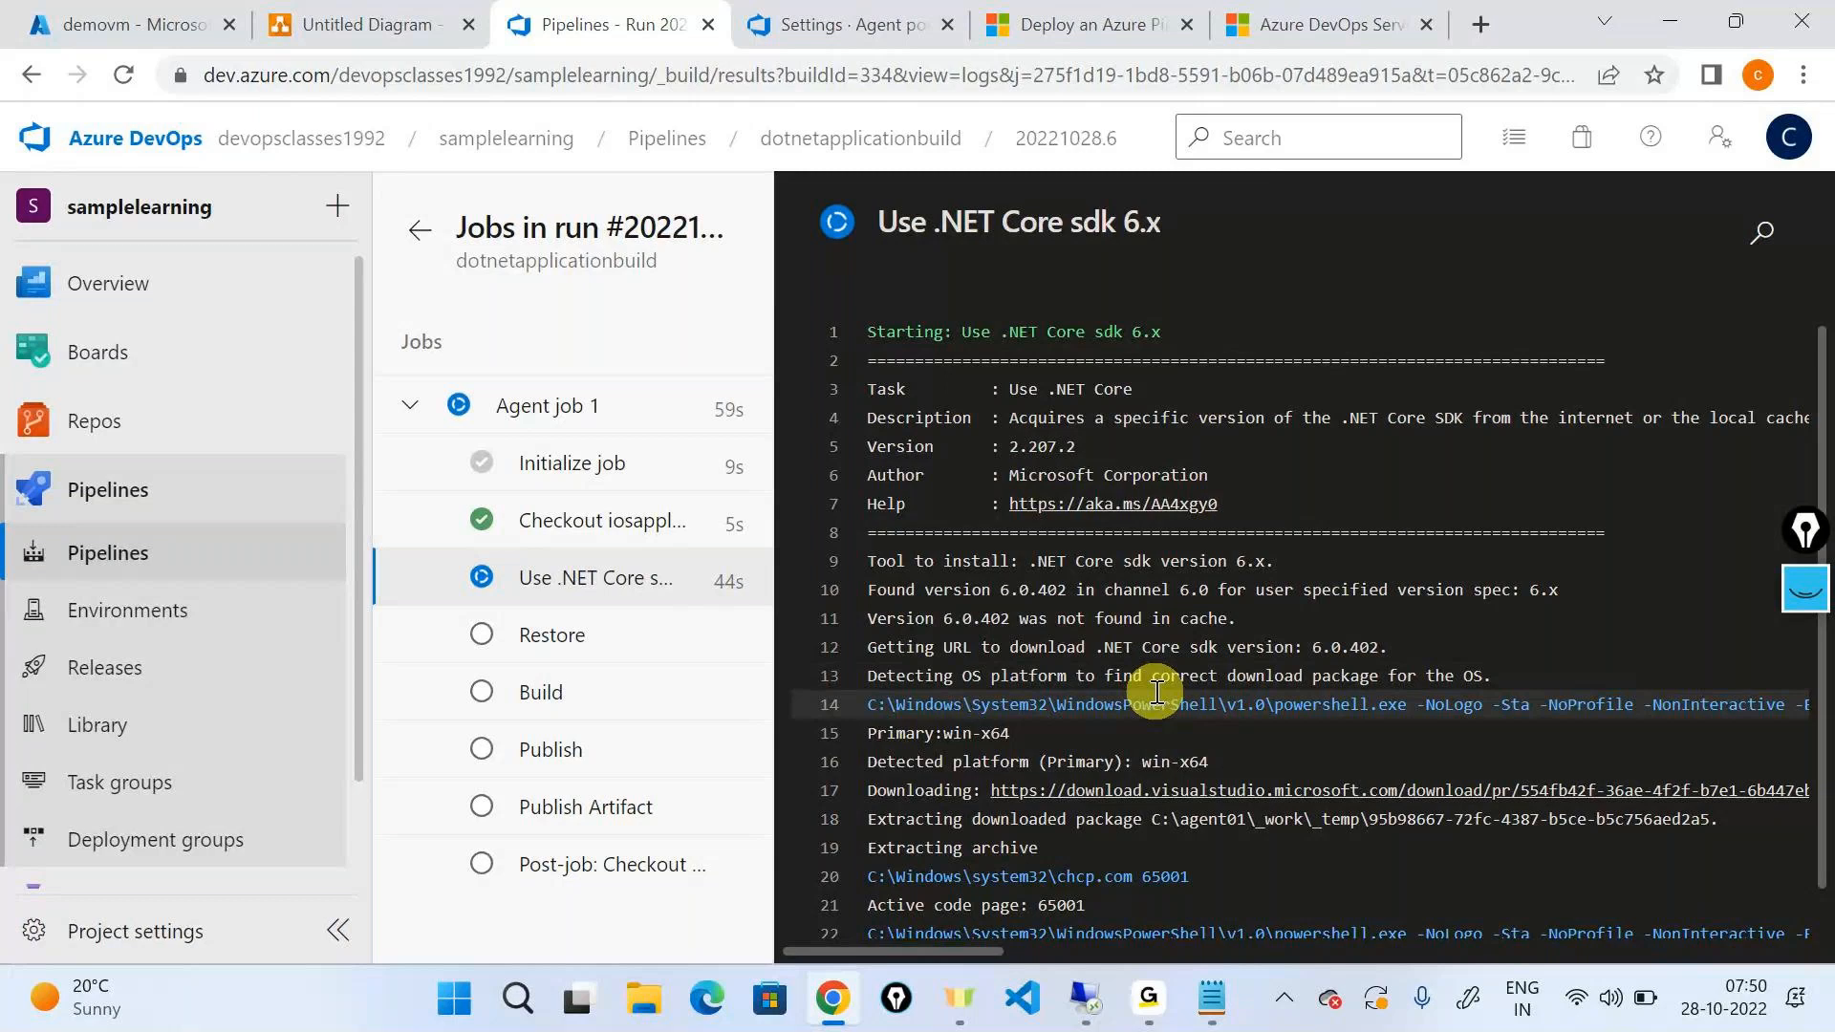
double_click(1345, 647)
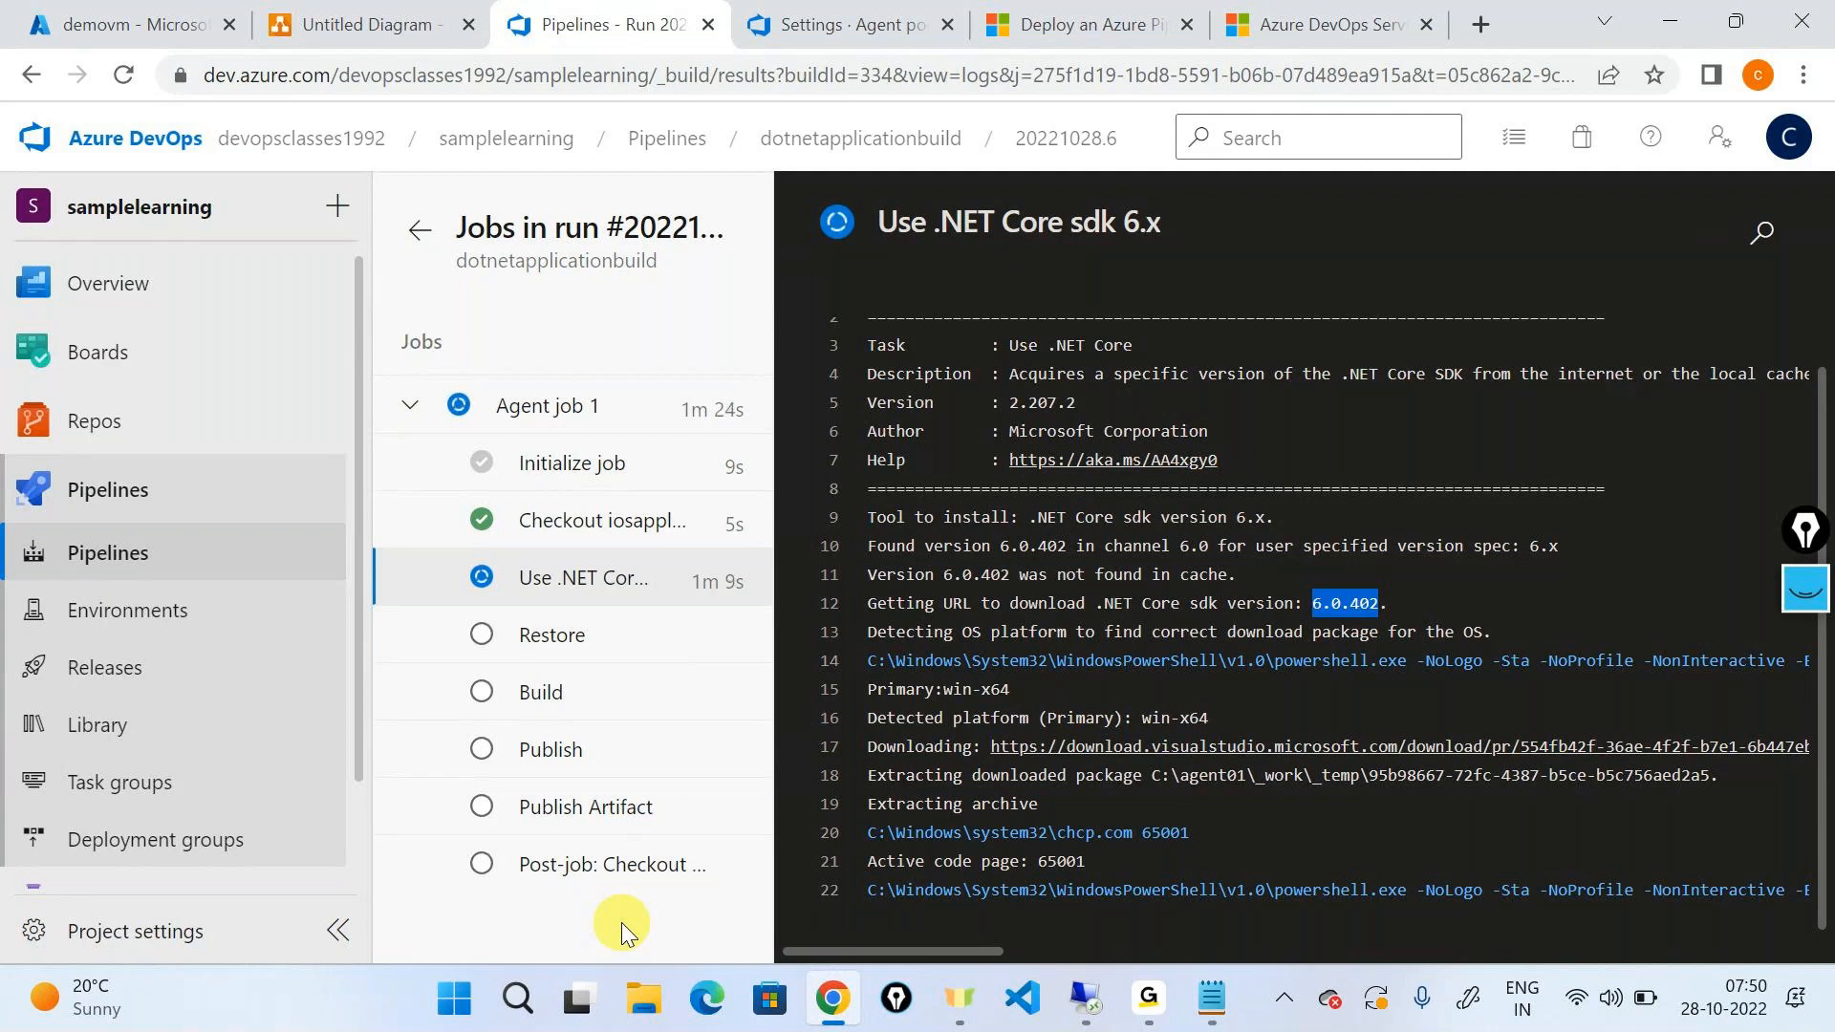
click(1150, 1006)
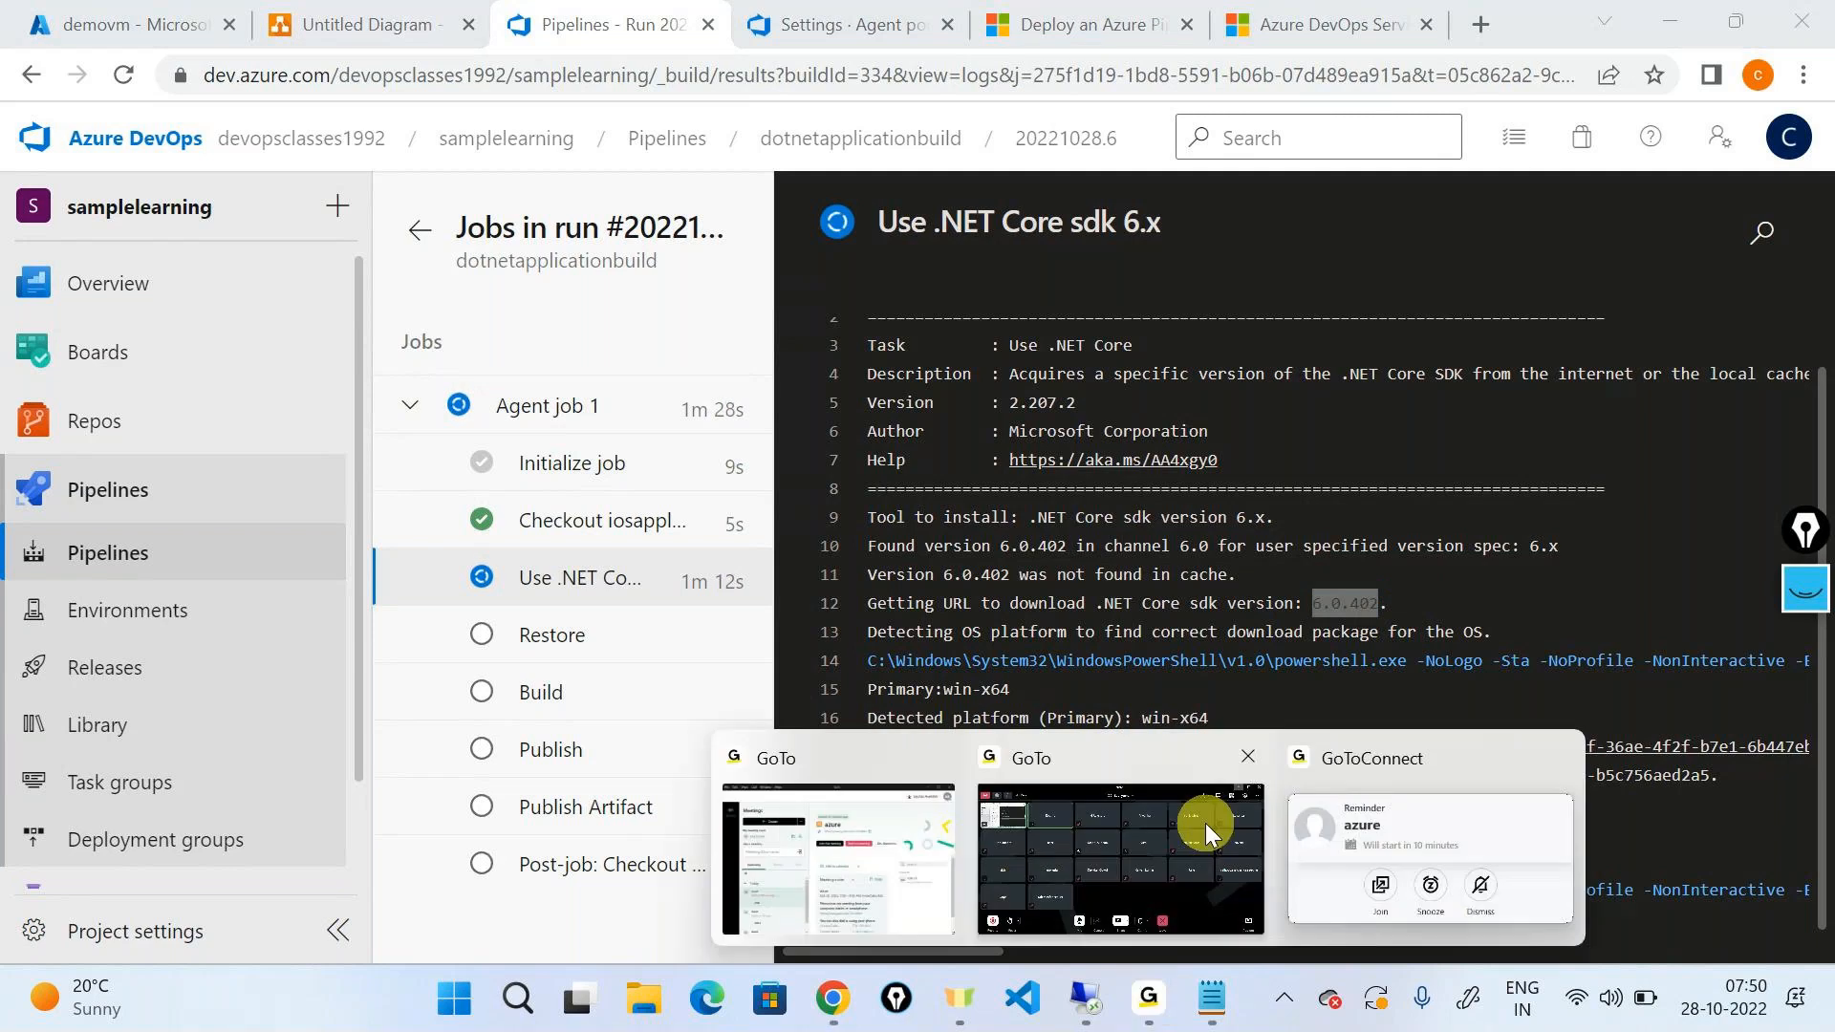
click(1206, 823)
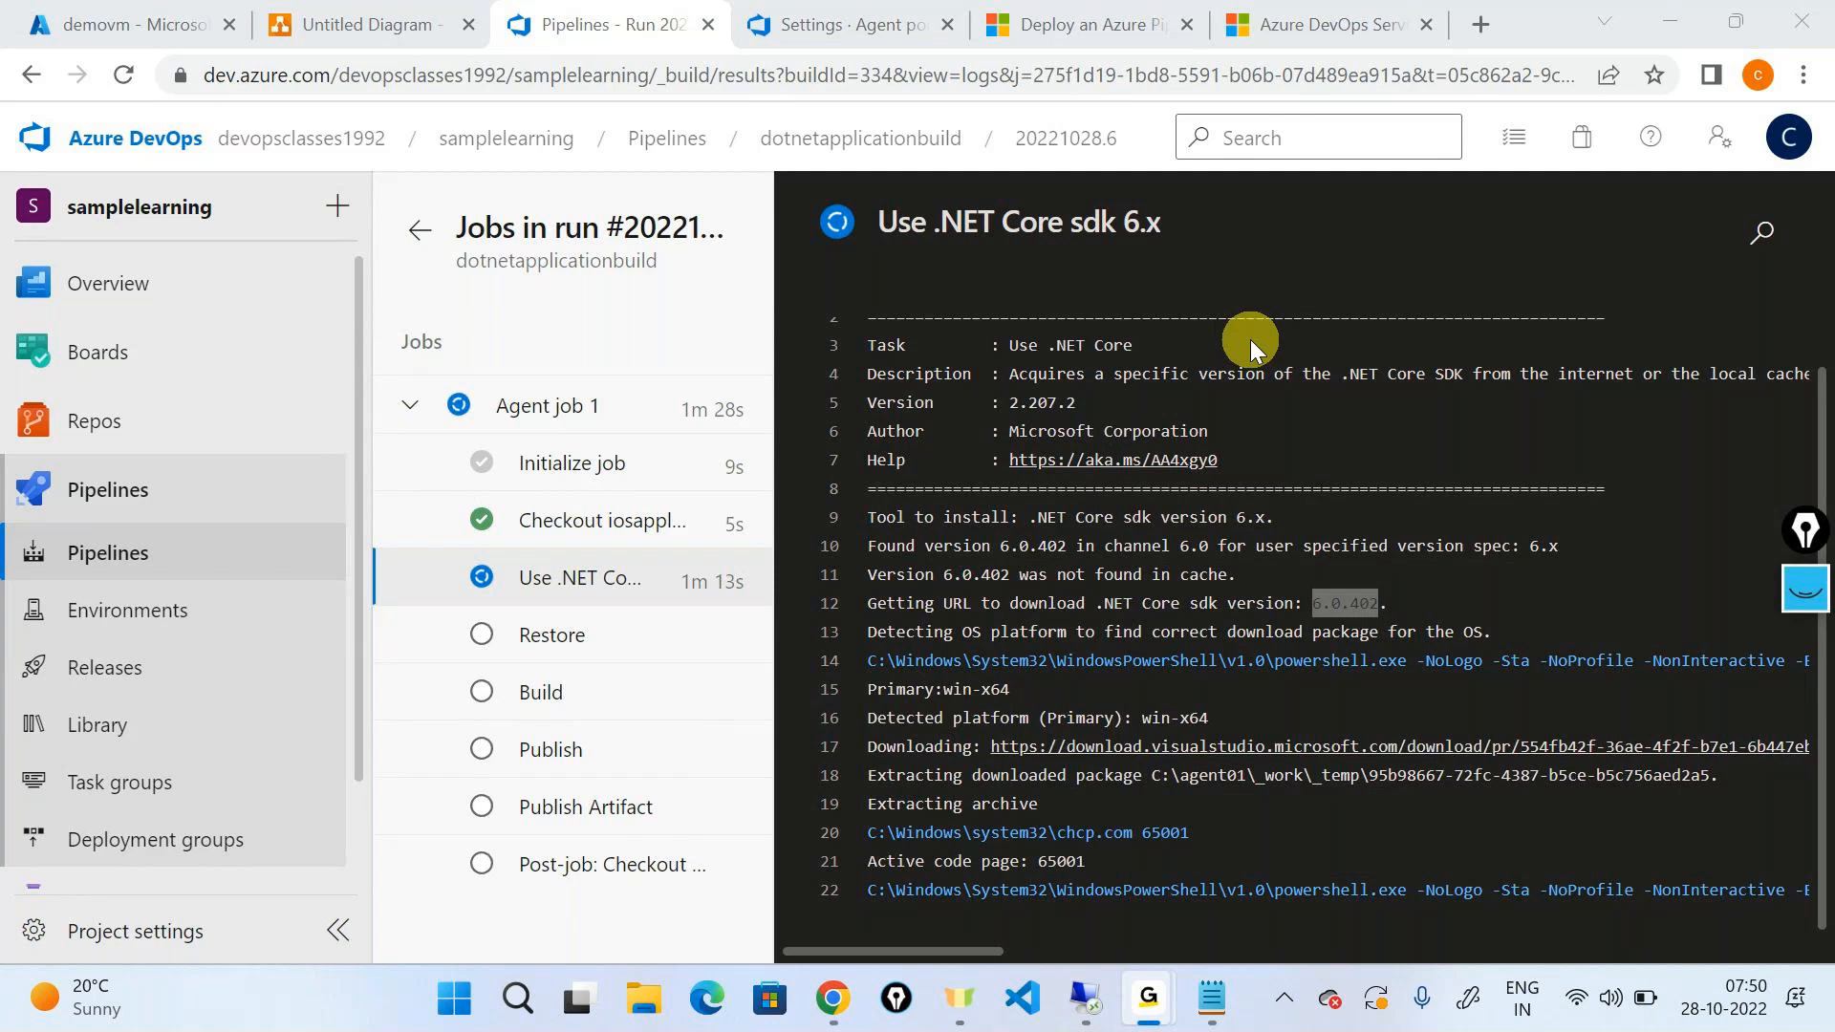
key(alt+Tab)
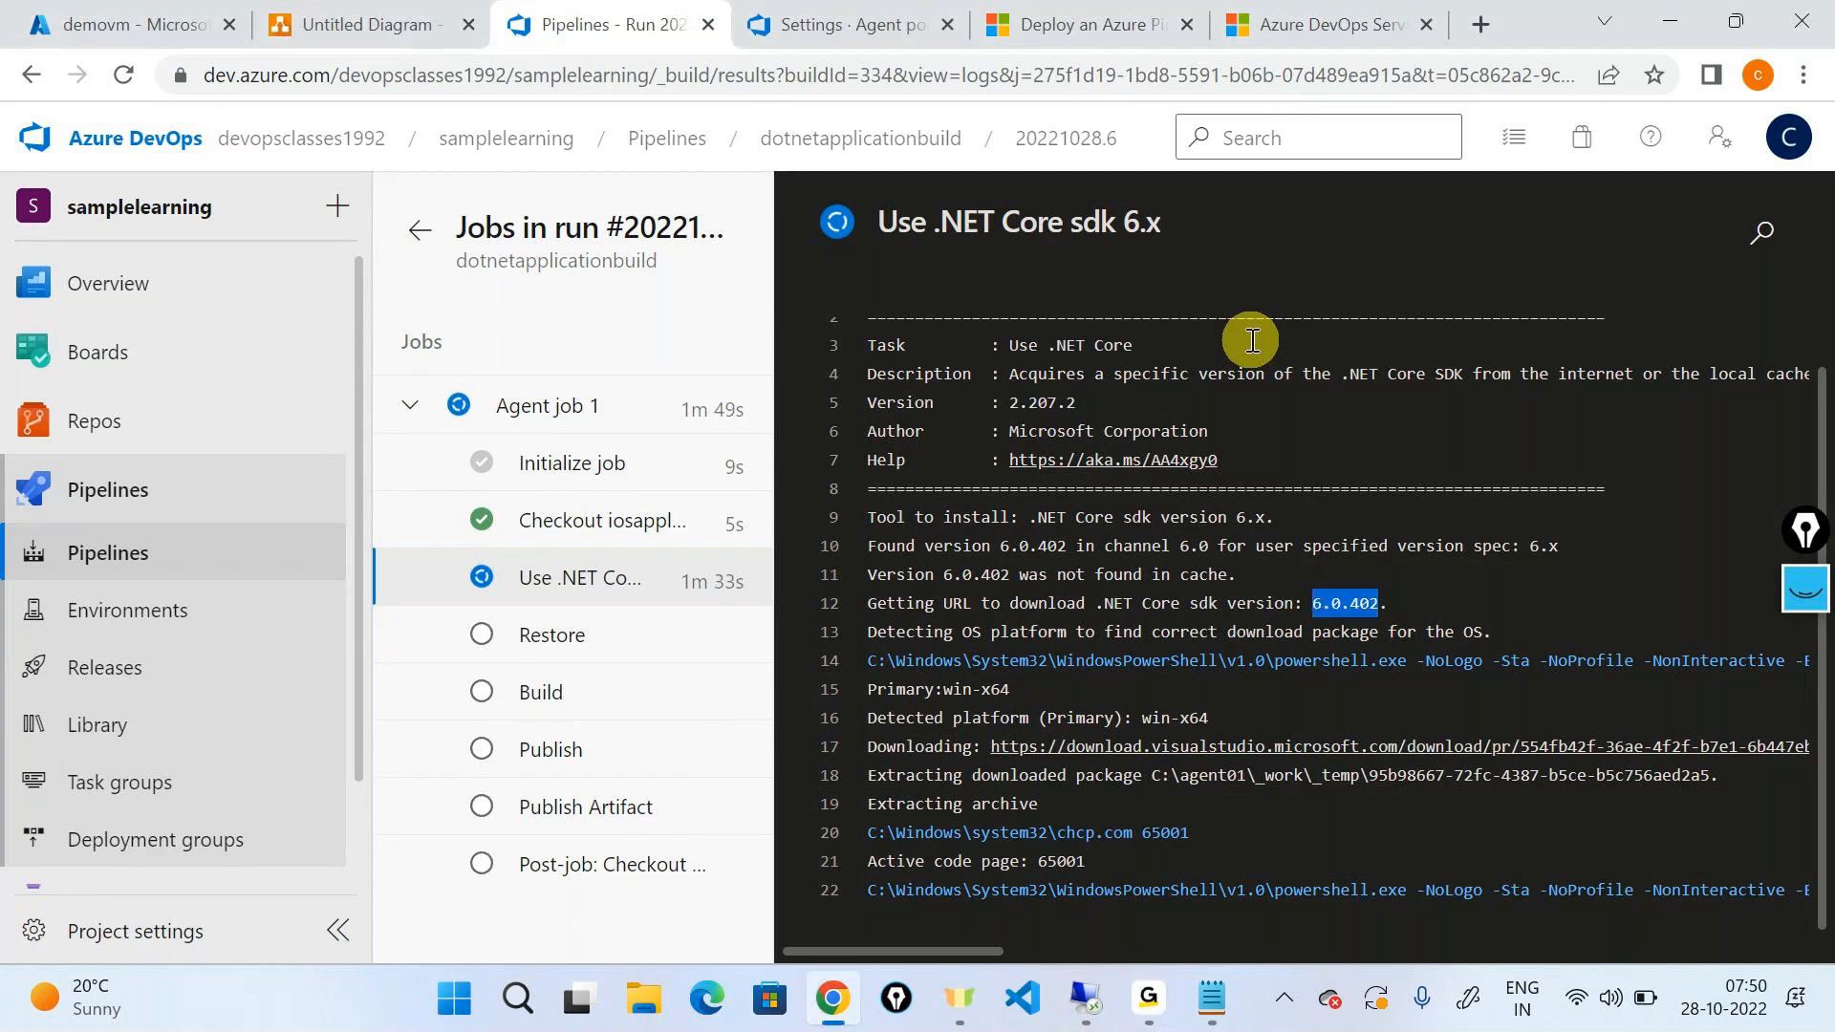
Step: Look through the Self-hosted Windows agents documentation from its title down to the authentication and run mode sections
click(1164, 24)
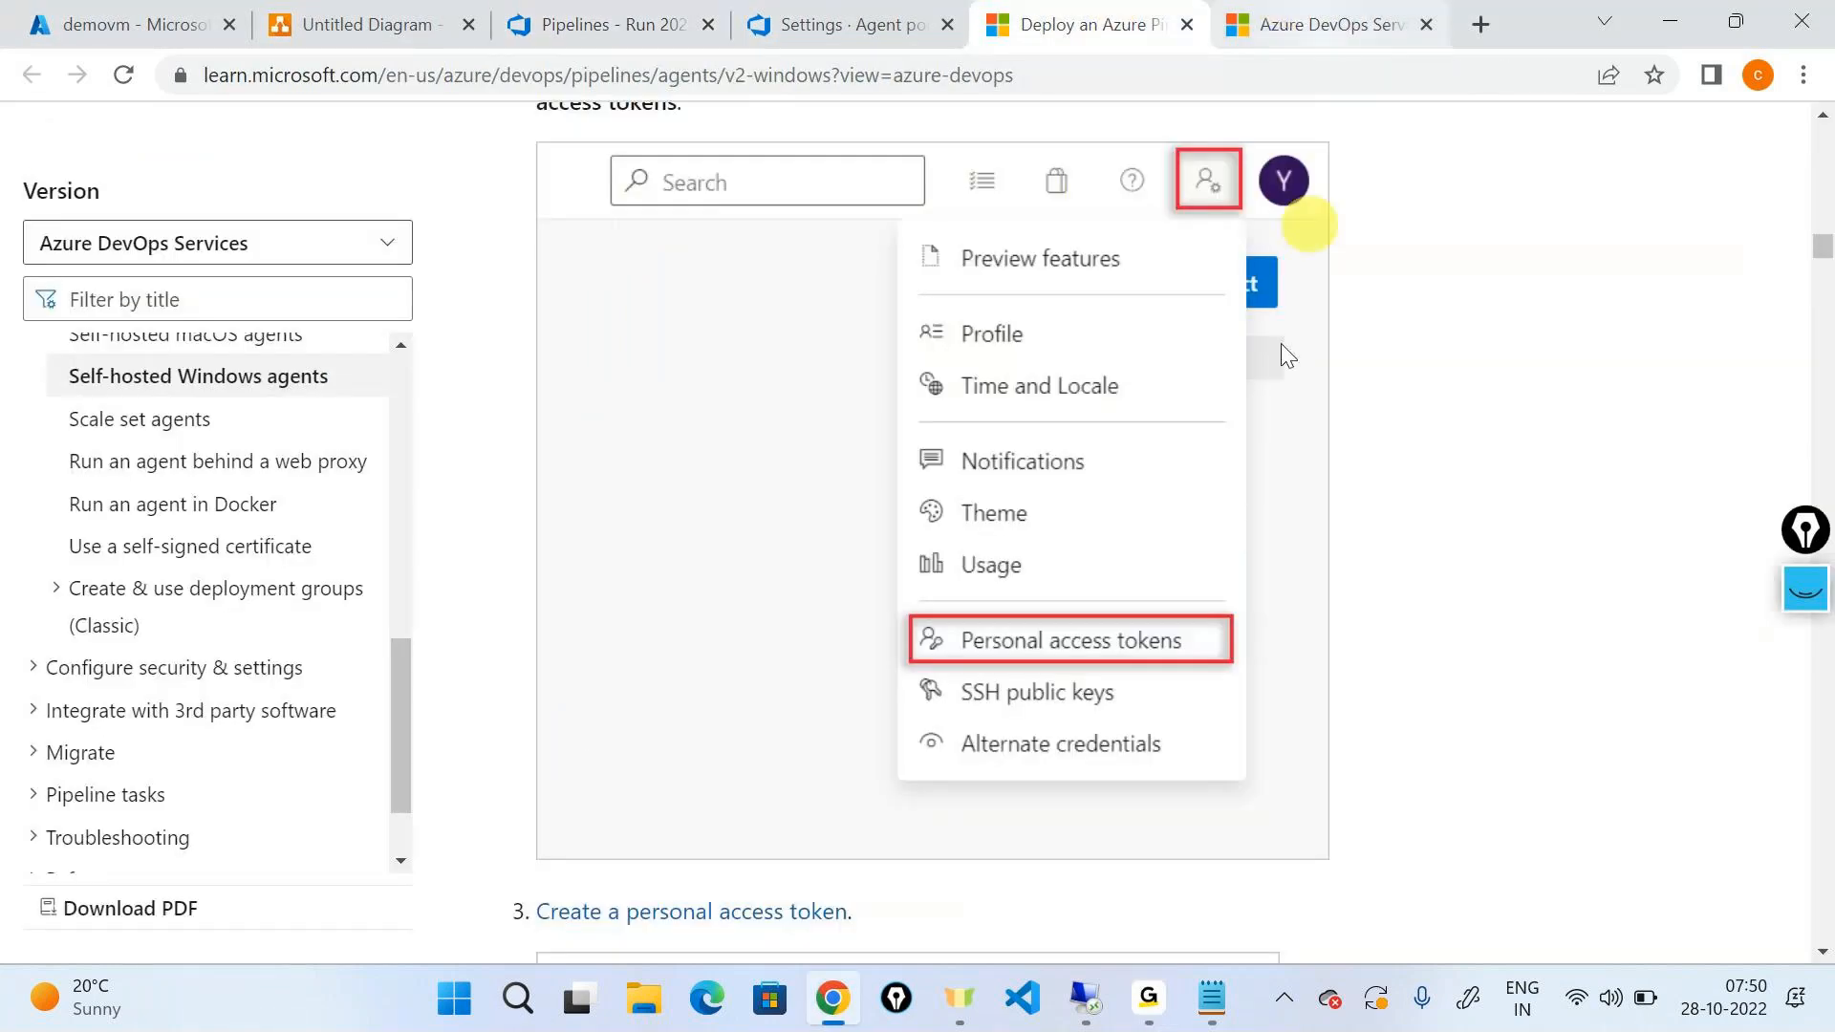
scroll(1280, 342, up, 5)
scroll(1216, 482, up, 10)
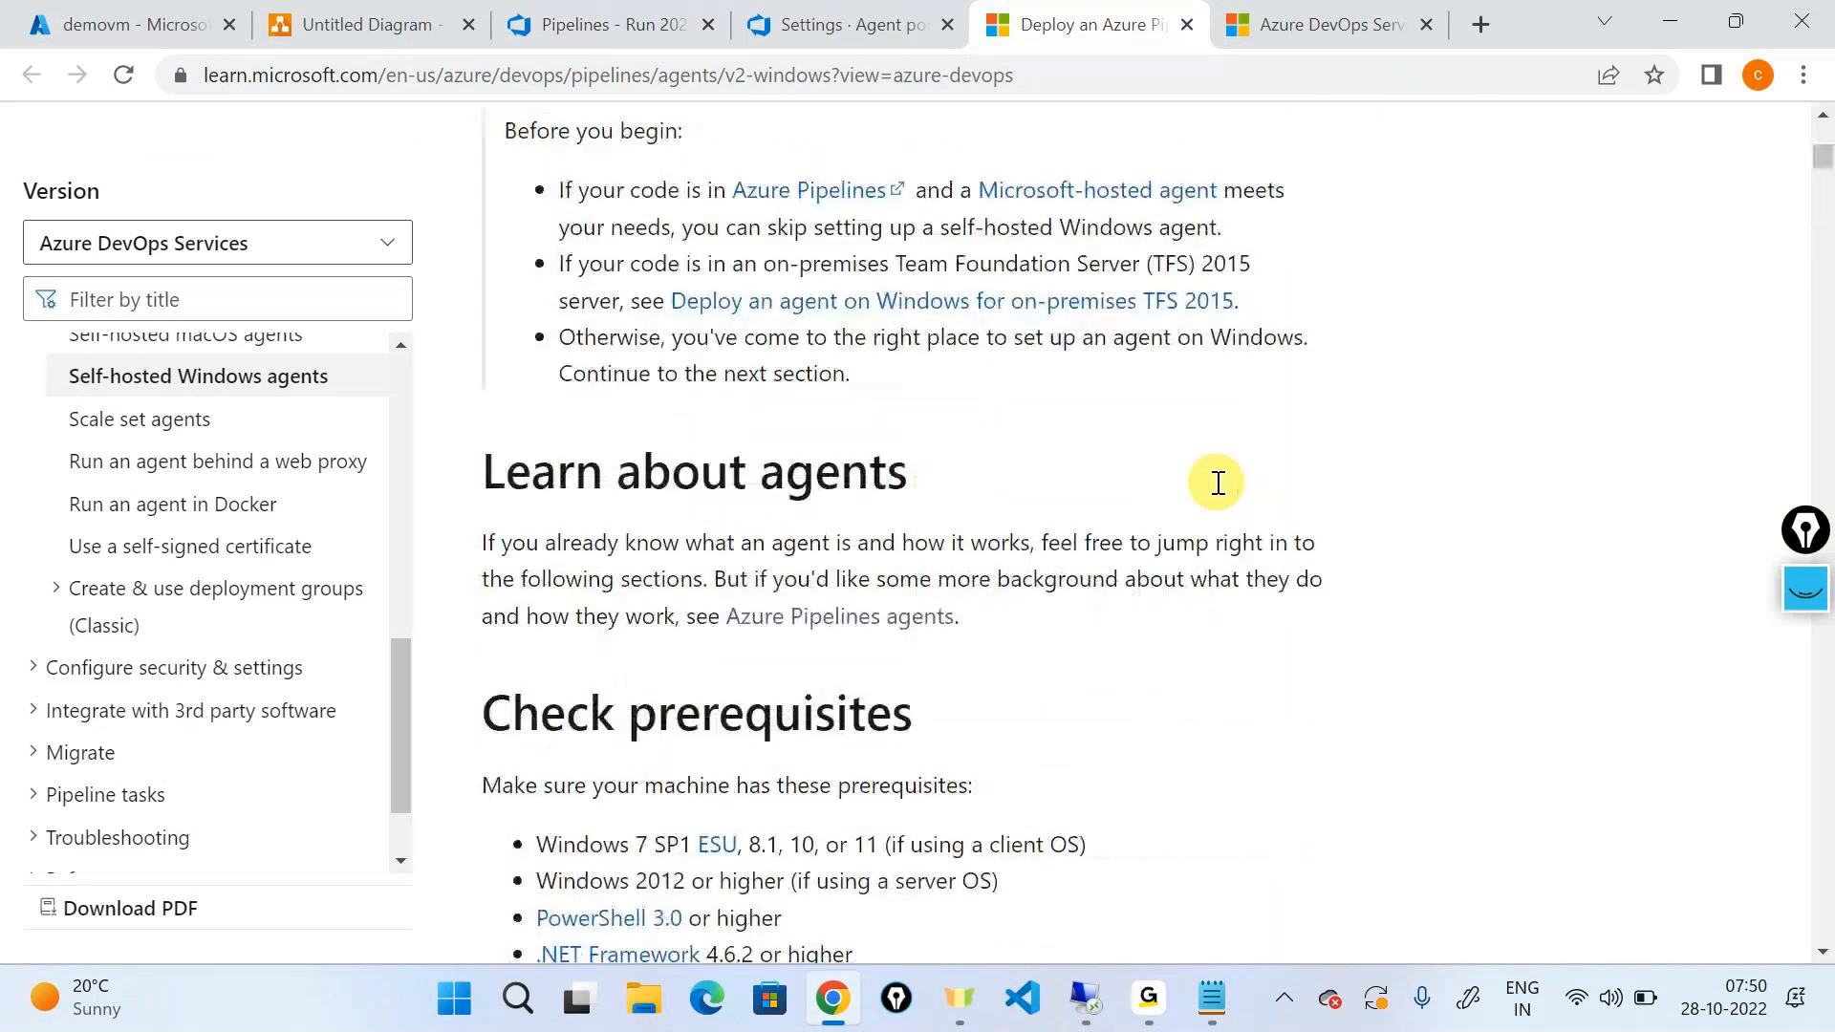
scroll(1217, 481, up, 5)
triple_click(1241, 490)
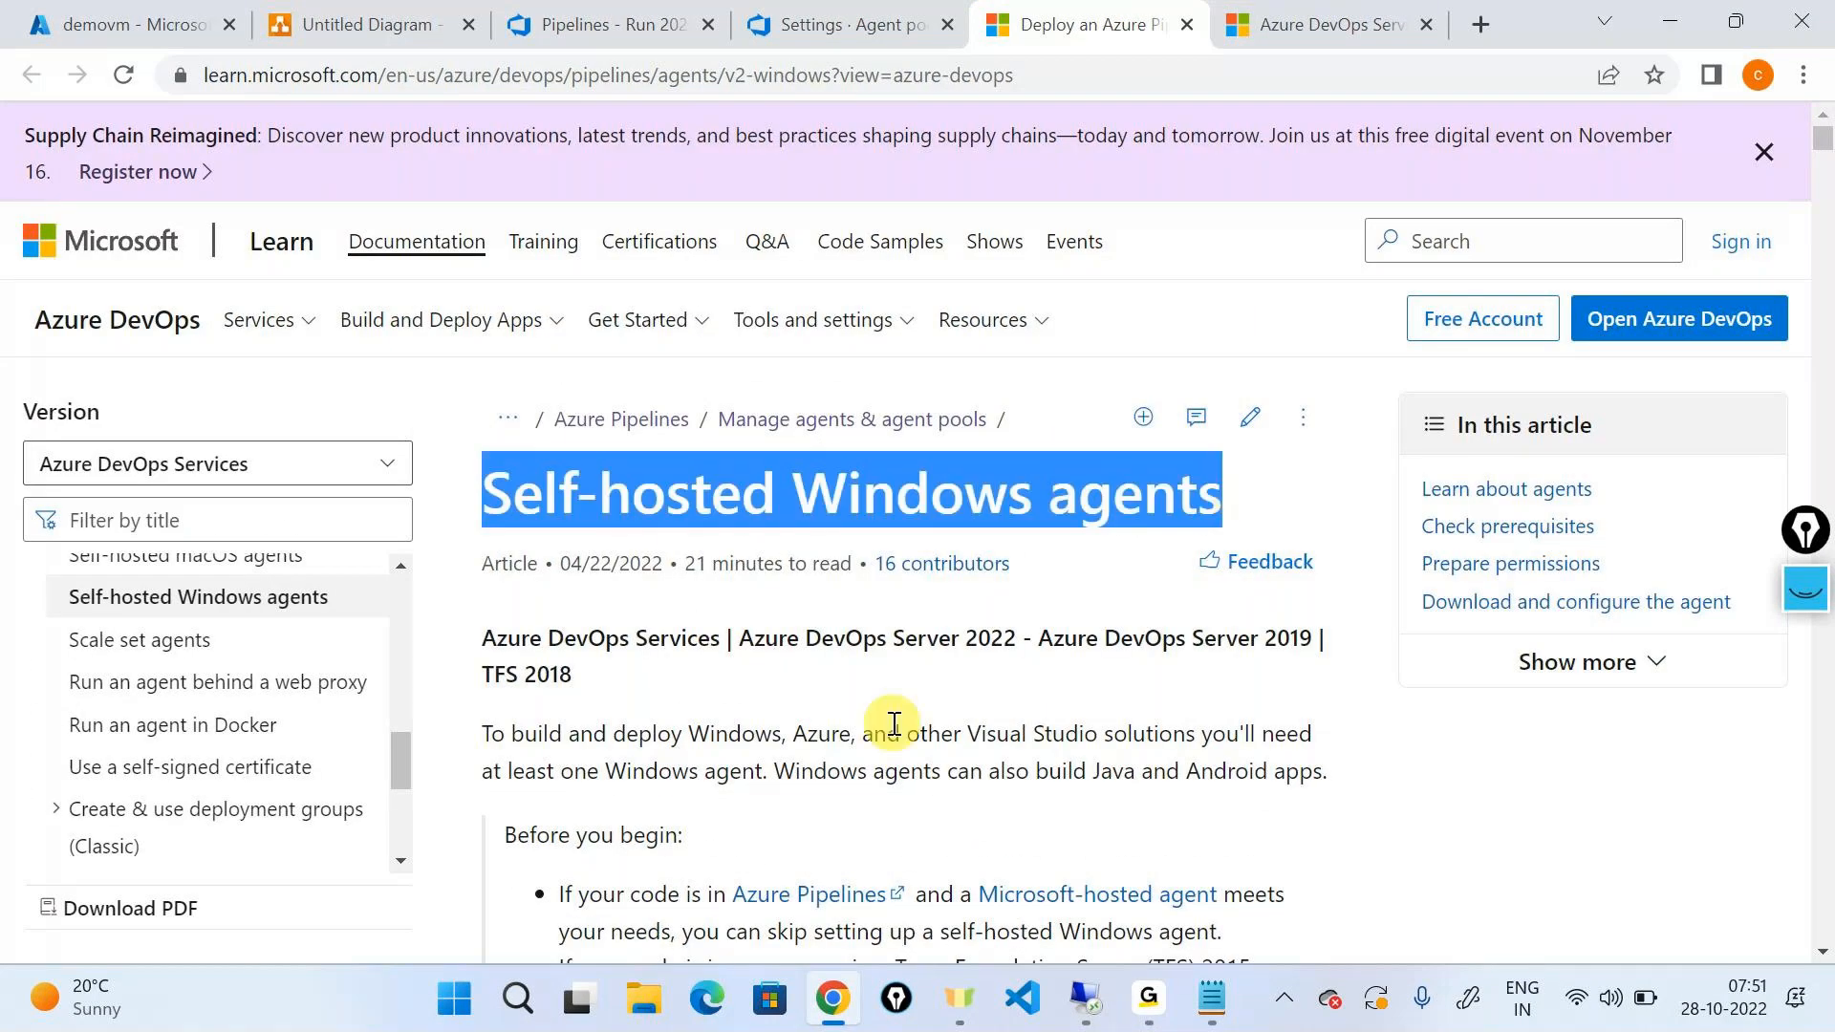
scroll(893, 723, down, 6)
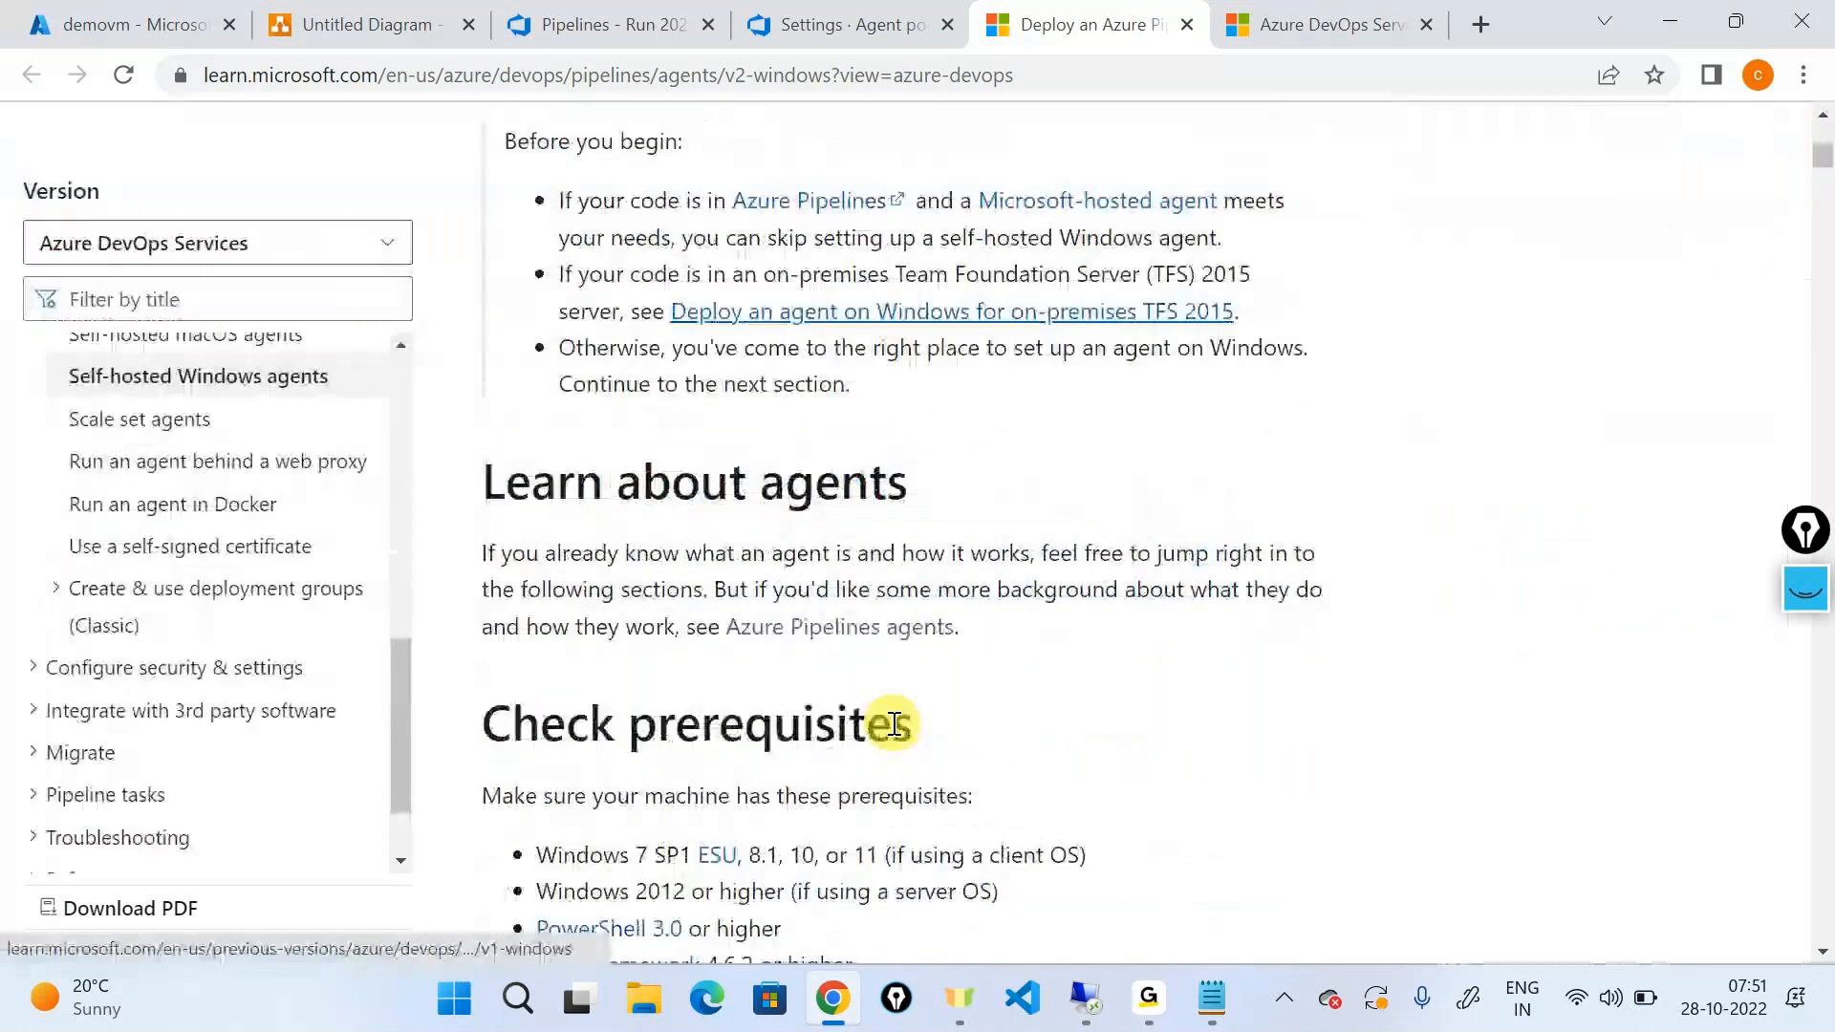
scroll(894, 724, down, 15)
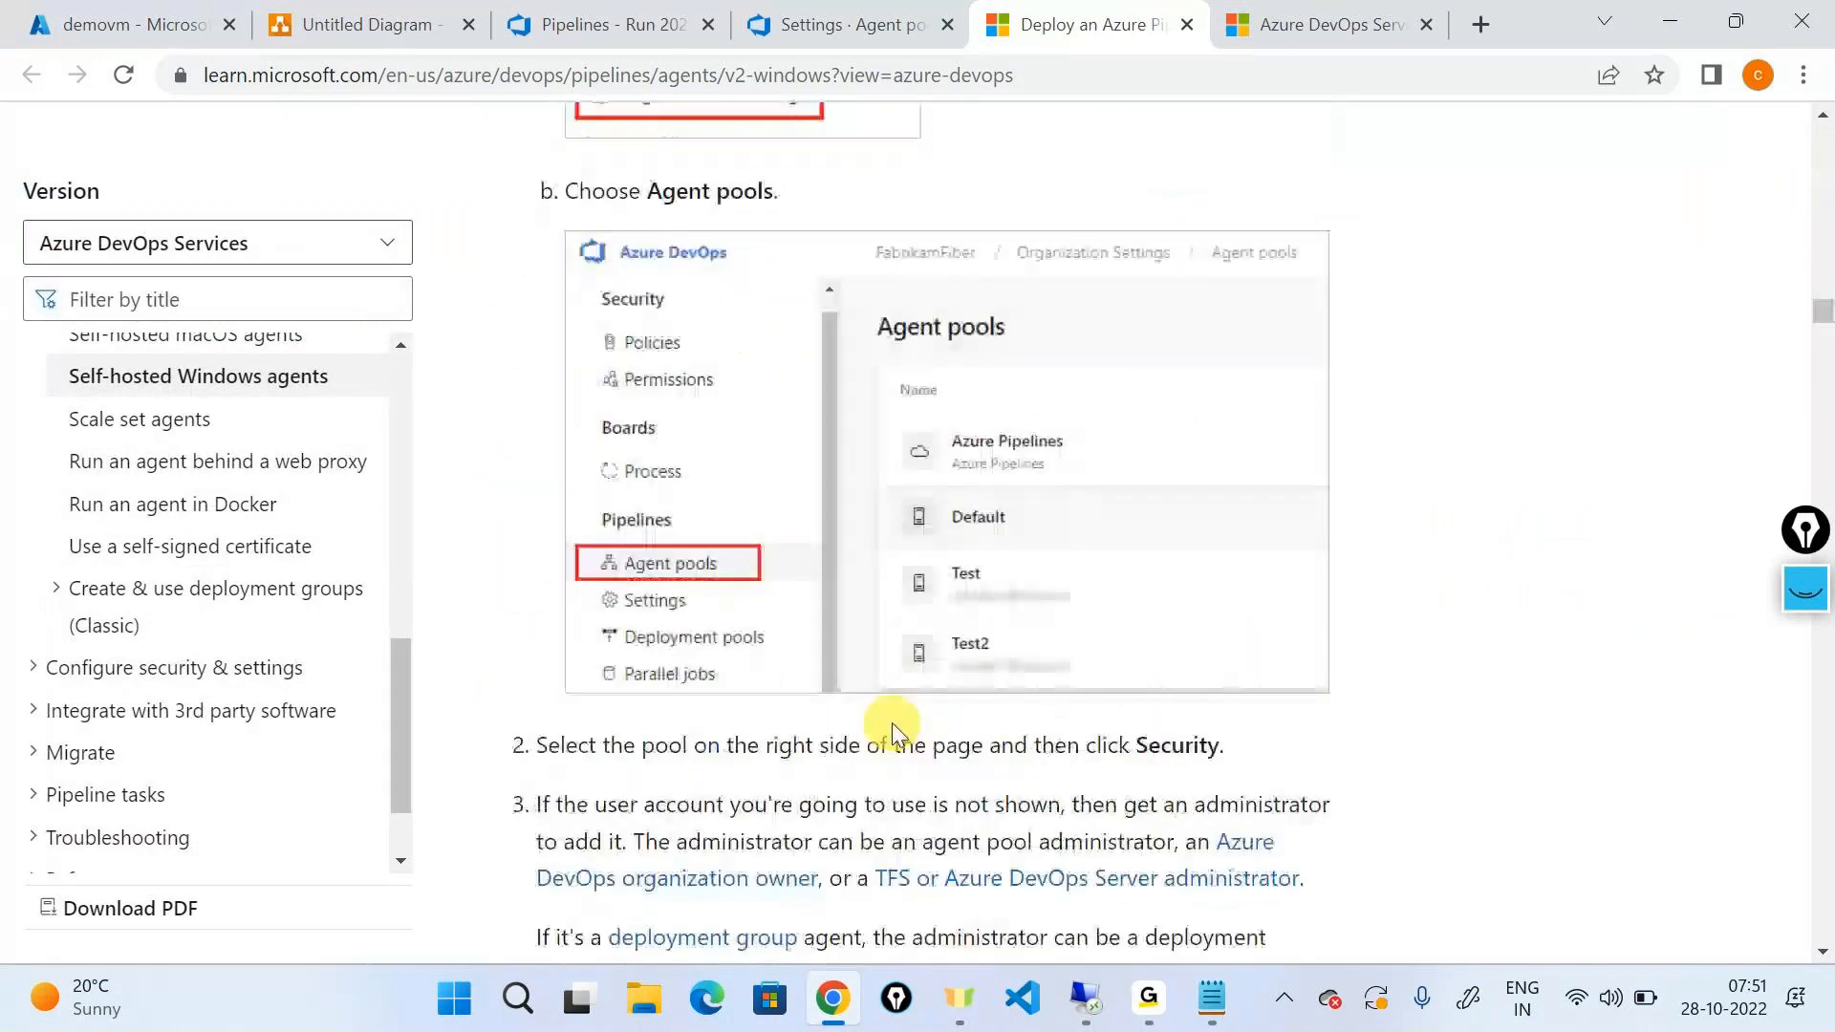
scroll(893, 724, down, 7)
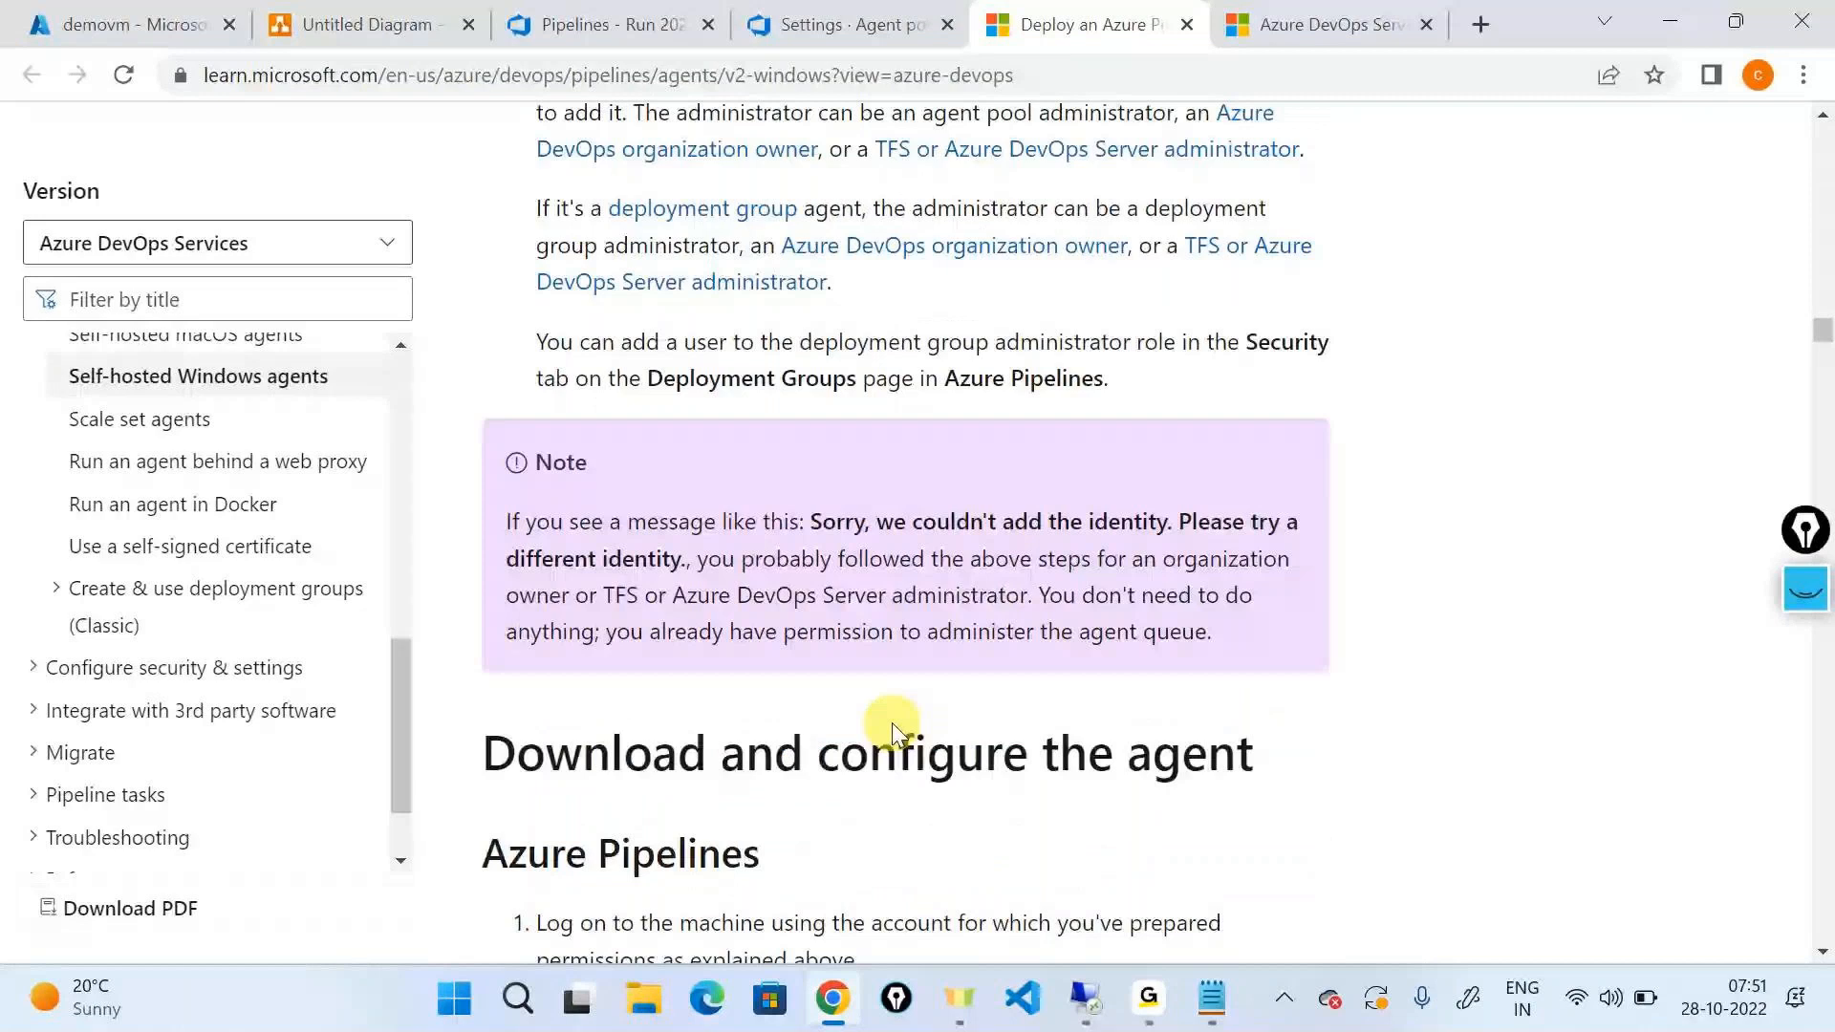
scroll(894, 723, down, 10)
scroll(894, 723, down, 3)
scroll(894, 723, down, 15)
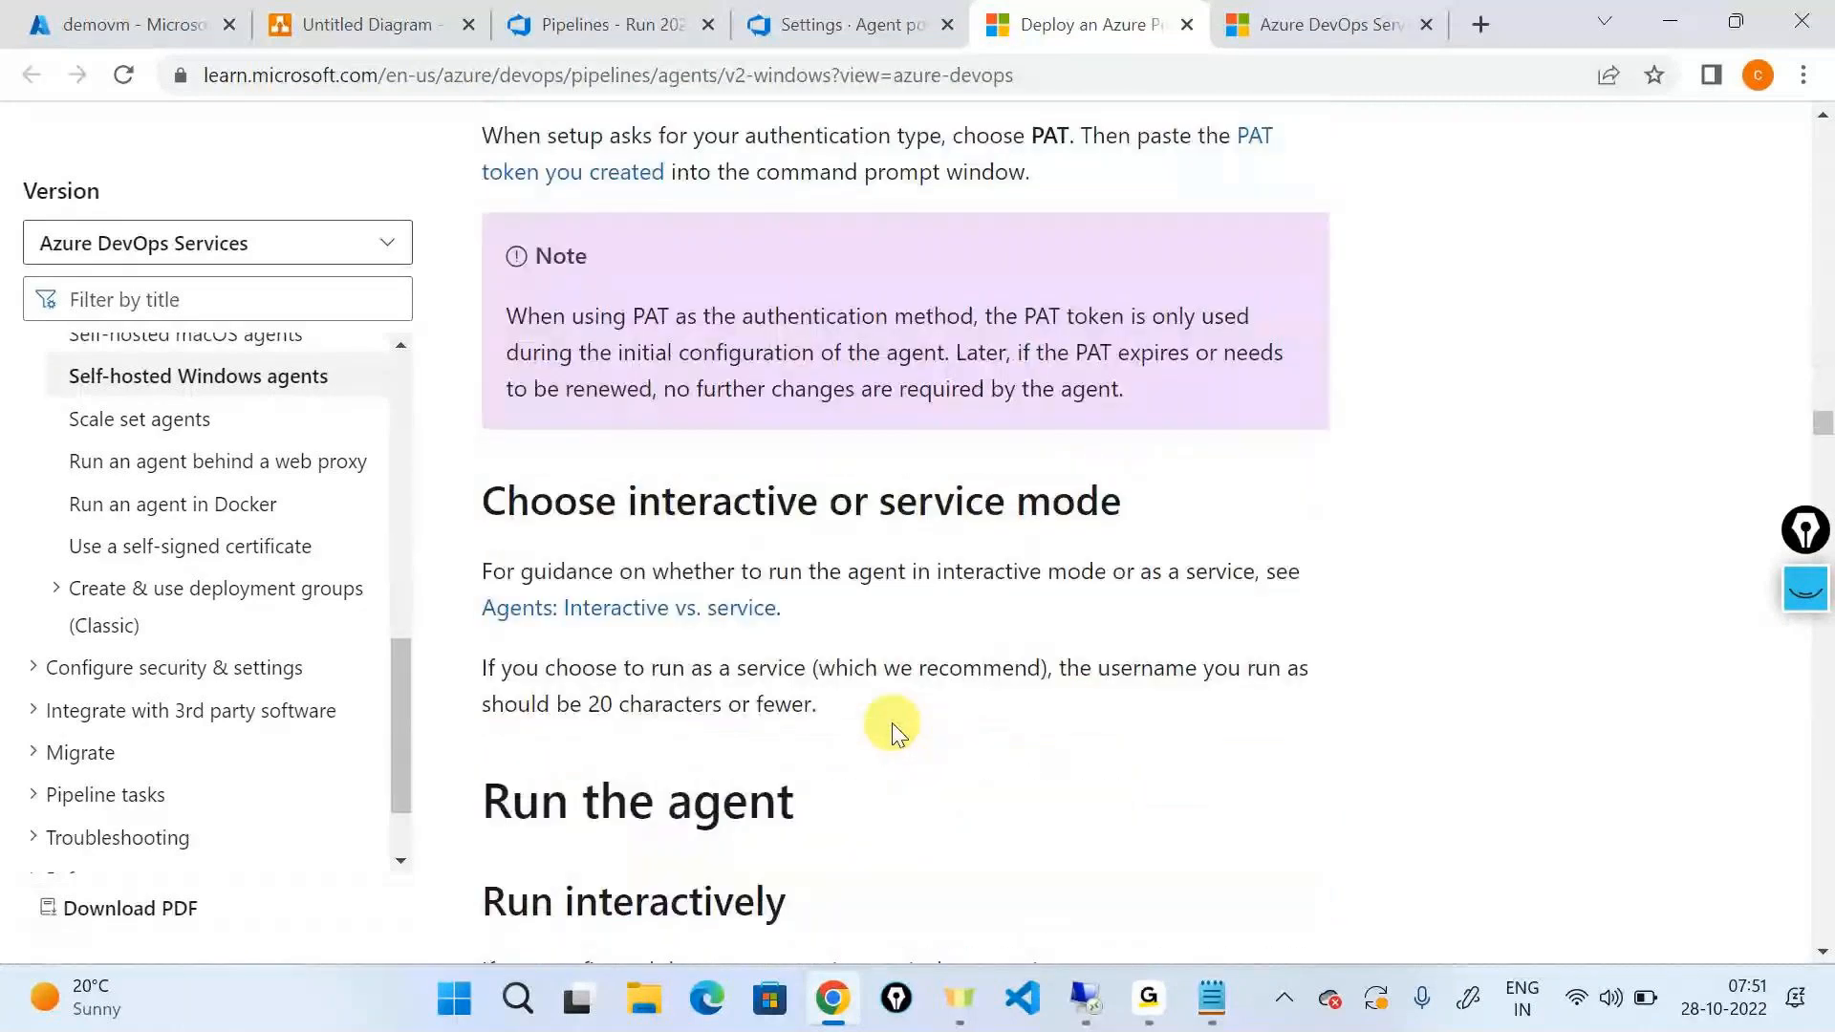
Step: Open the linked Agents: Interactive vs. service guidance in a new browser tab and read both recommended run modes
scroll(894, 724, down, 1)
drag(506, 451, 1123, 453)
right_click(721, 573)
click(774, 600)
click(1191, 38)
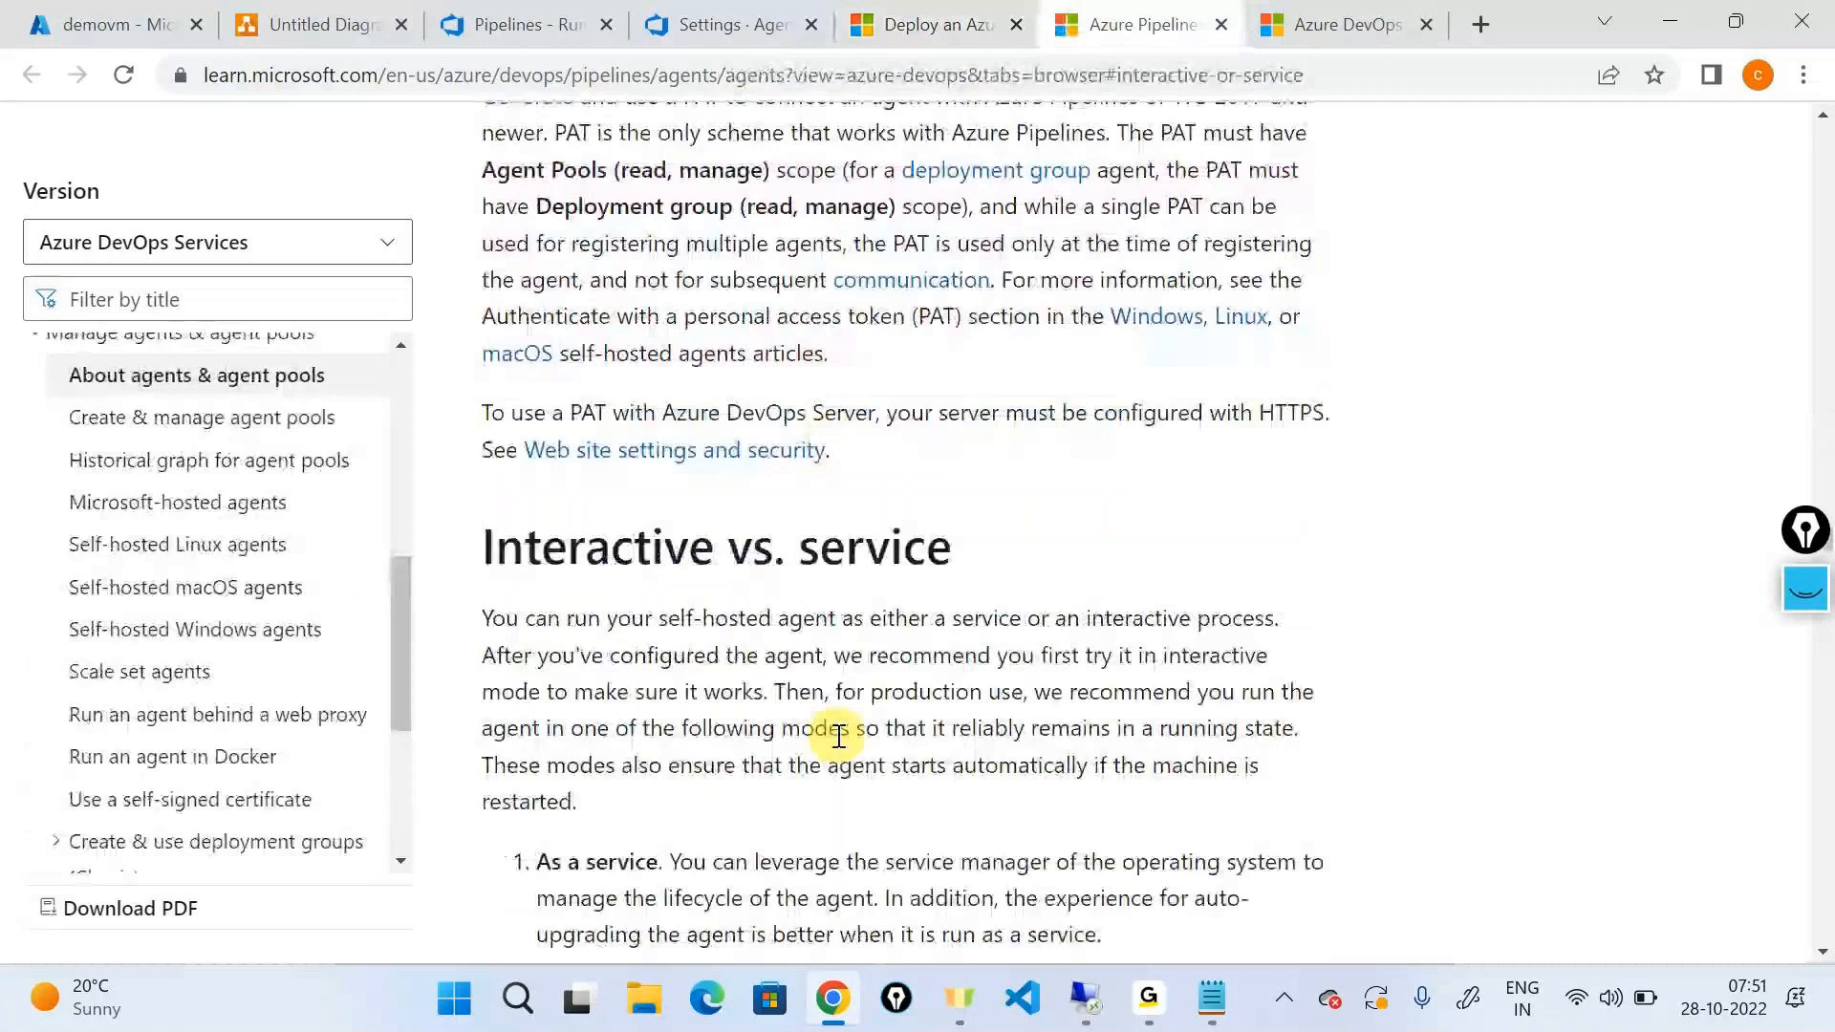
scroll(838, 735, down, 4)
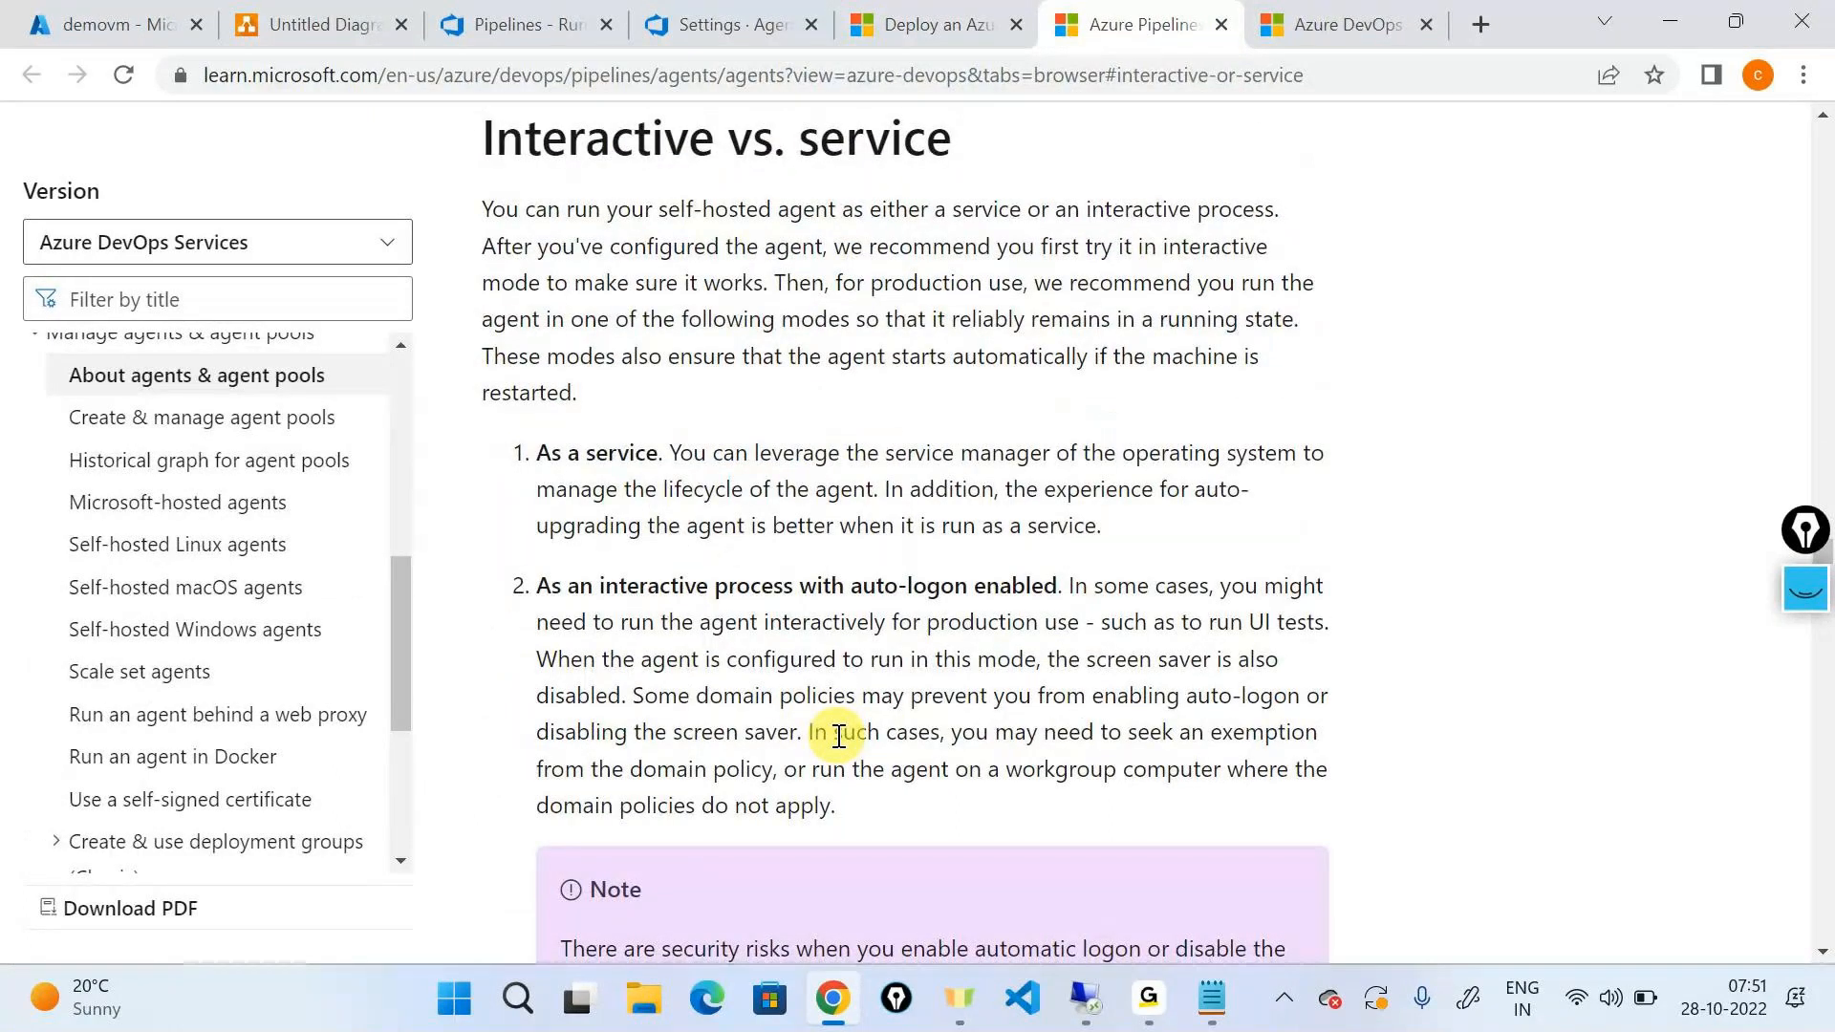
Step: Return to the Self-hosted Windows agents article and review it from the run mode section back up to its title
key(ctrl+shift+Tab)
click(812, 522)
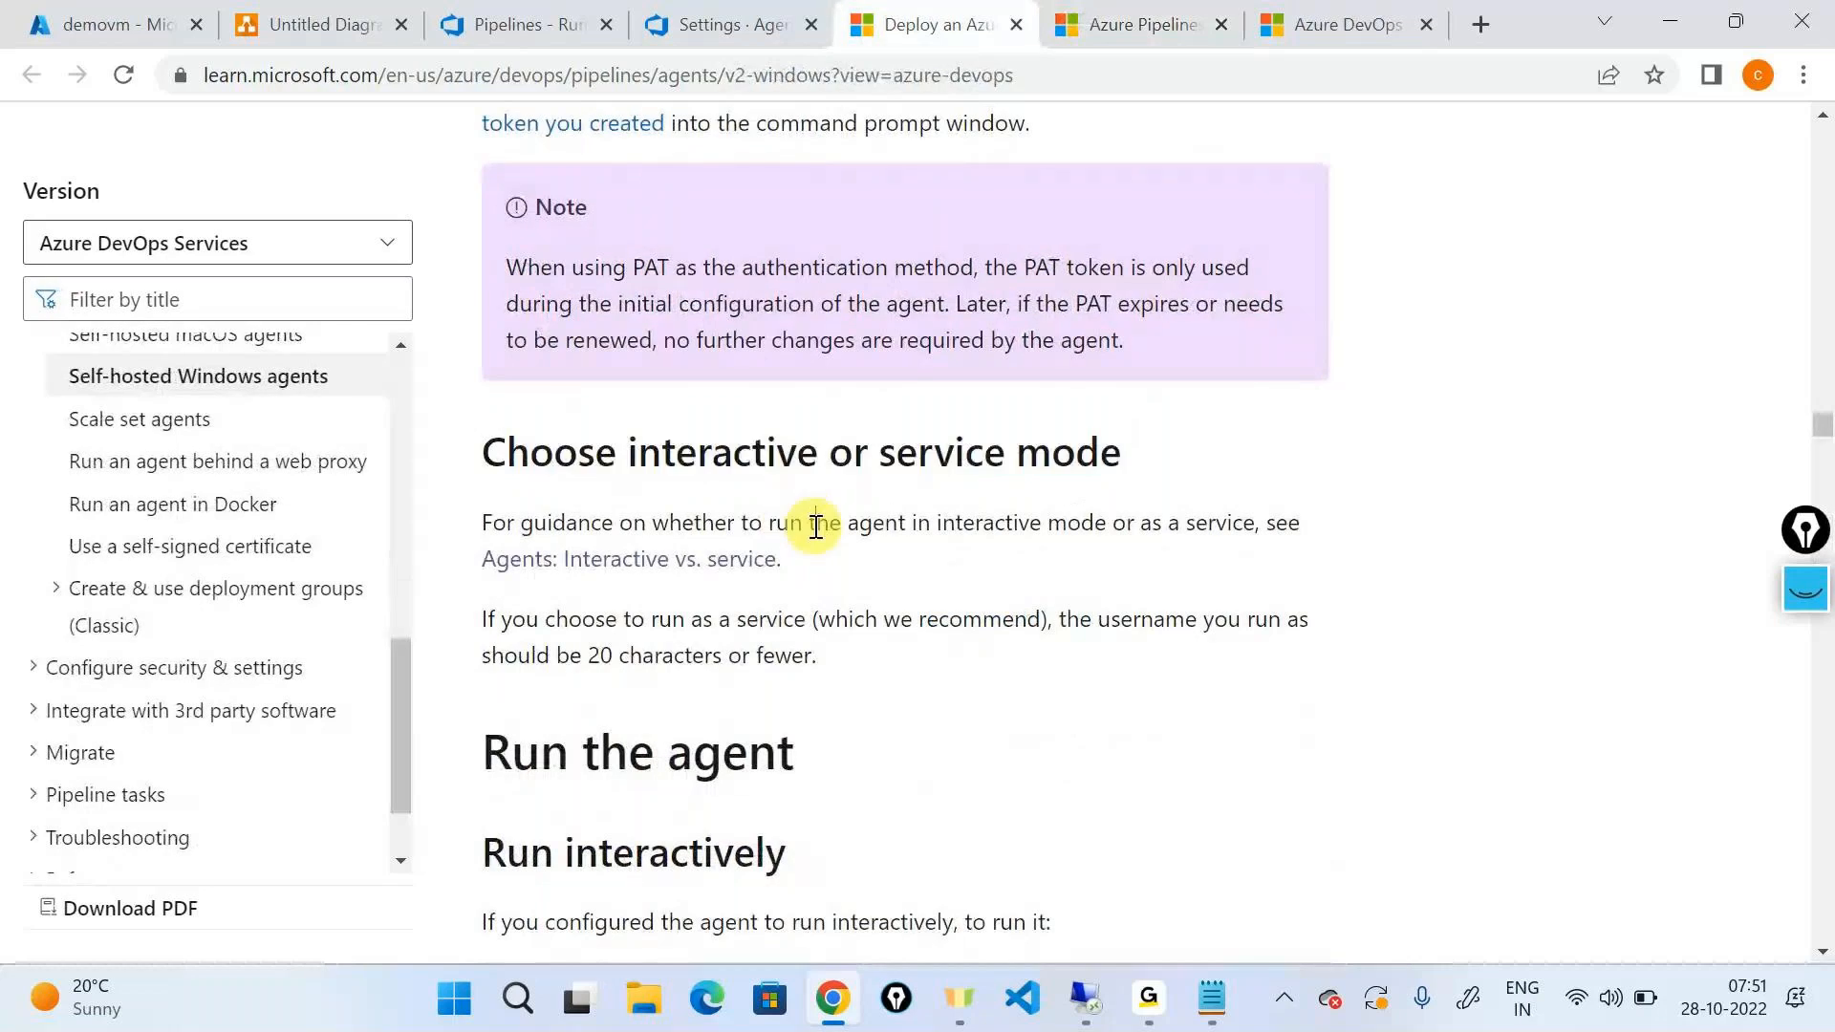
scroll(955, 573, down, 2)
scroll(880, 440, up, 4)
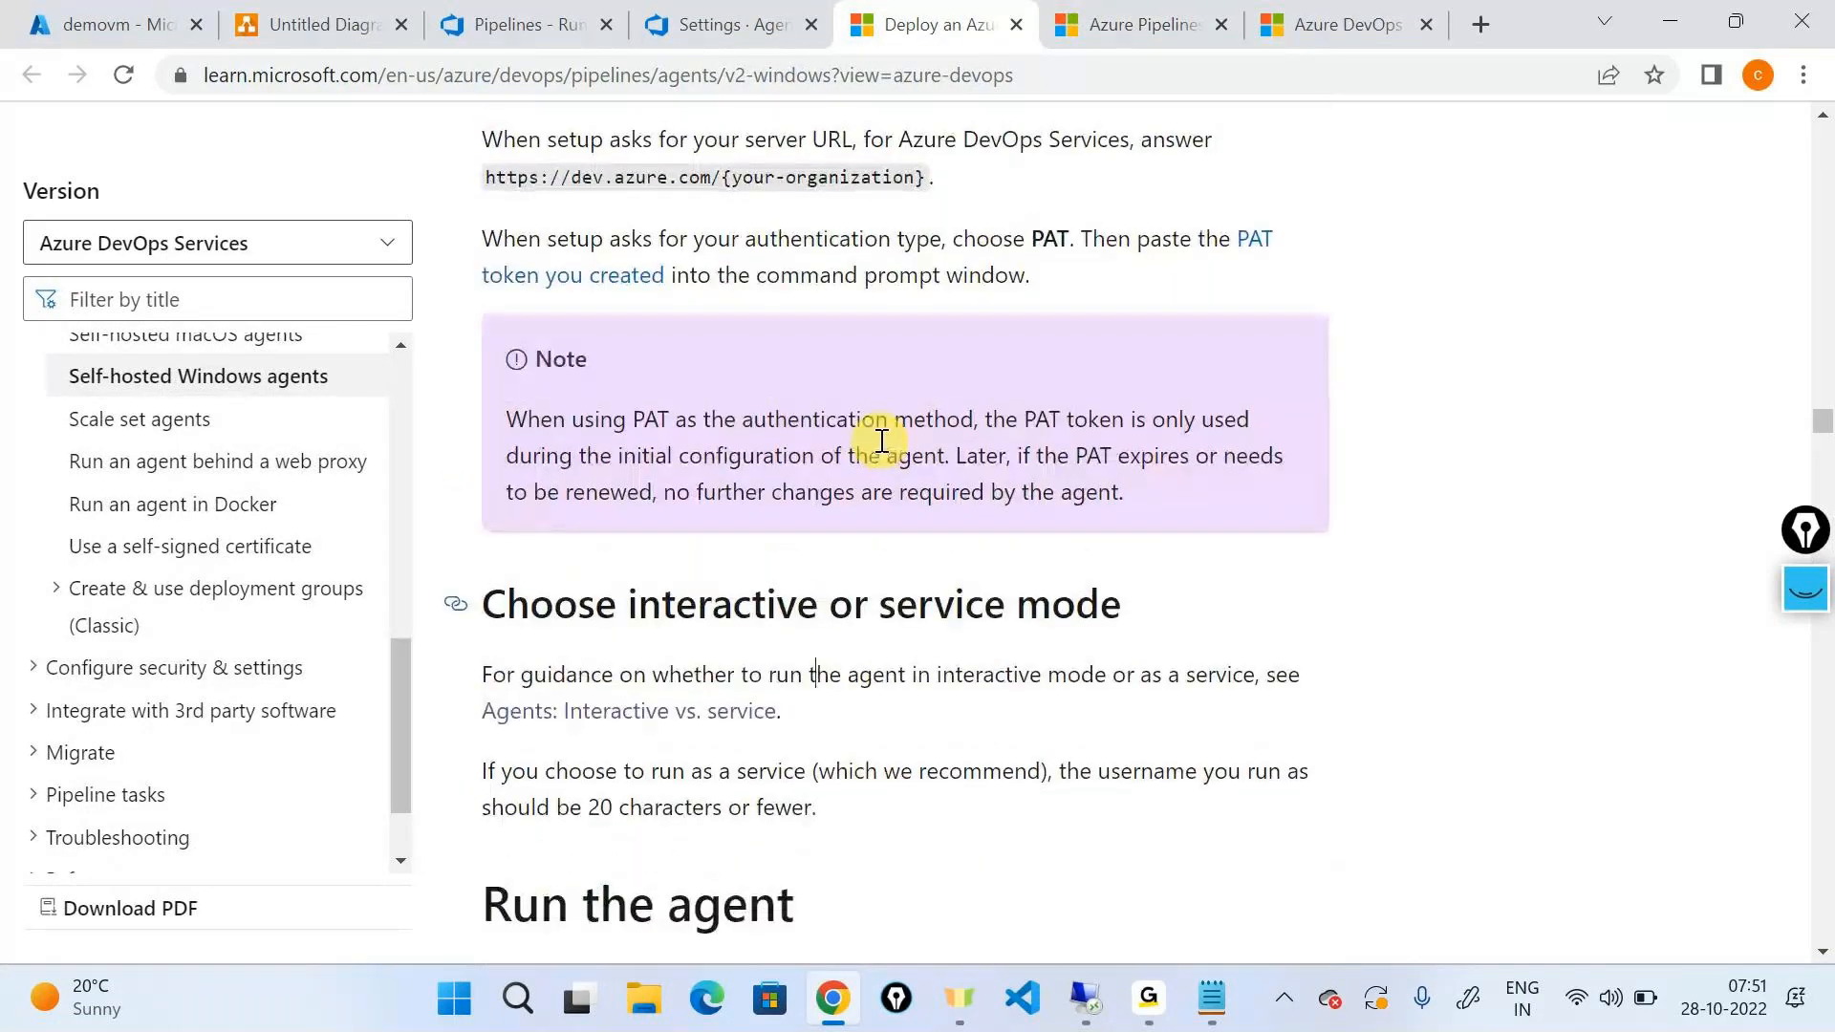
scroll(879, 440, up, 7)
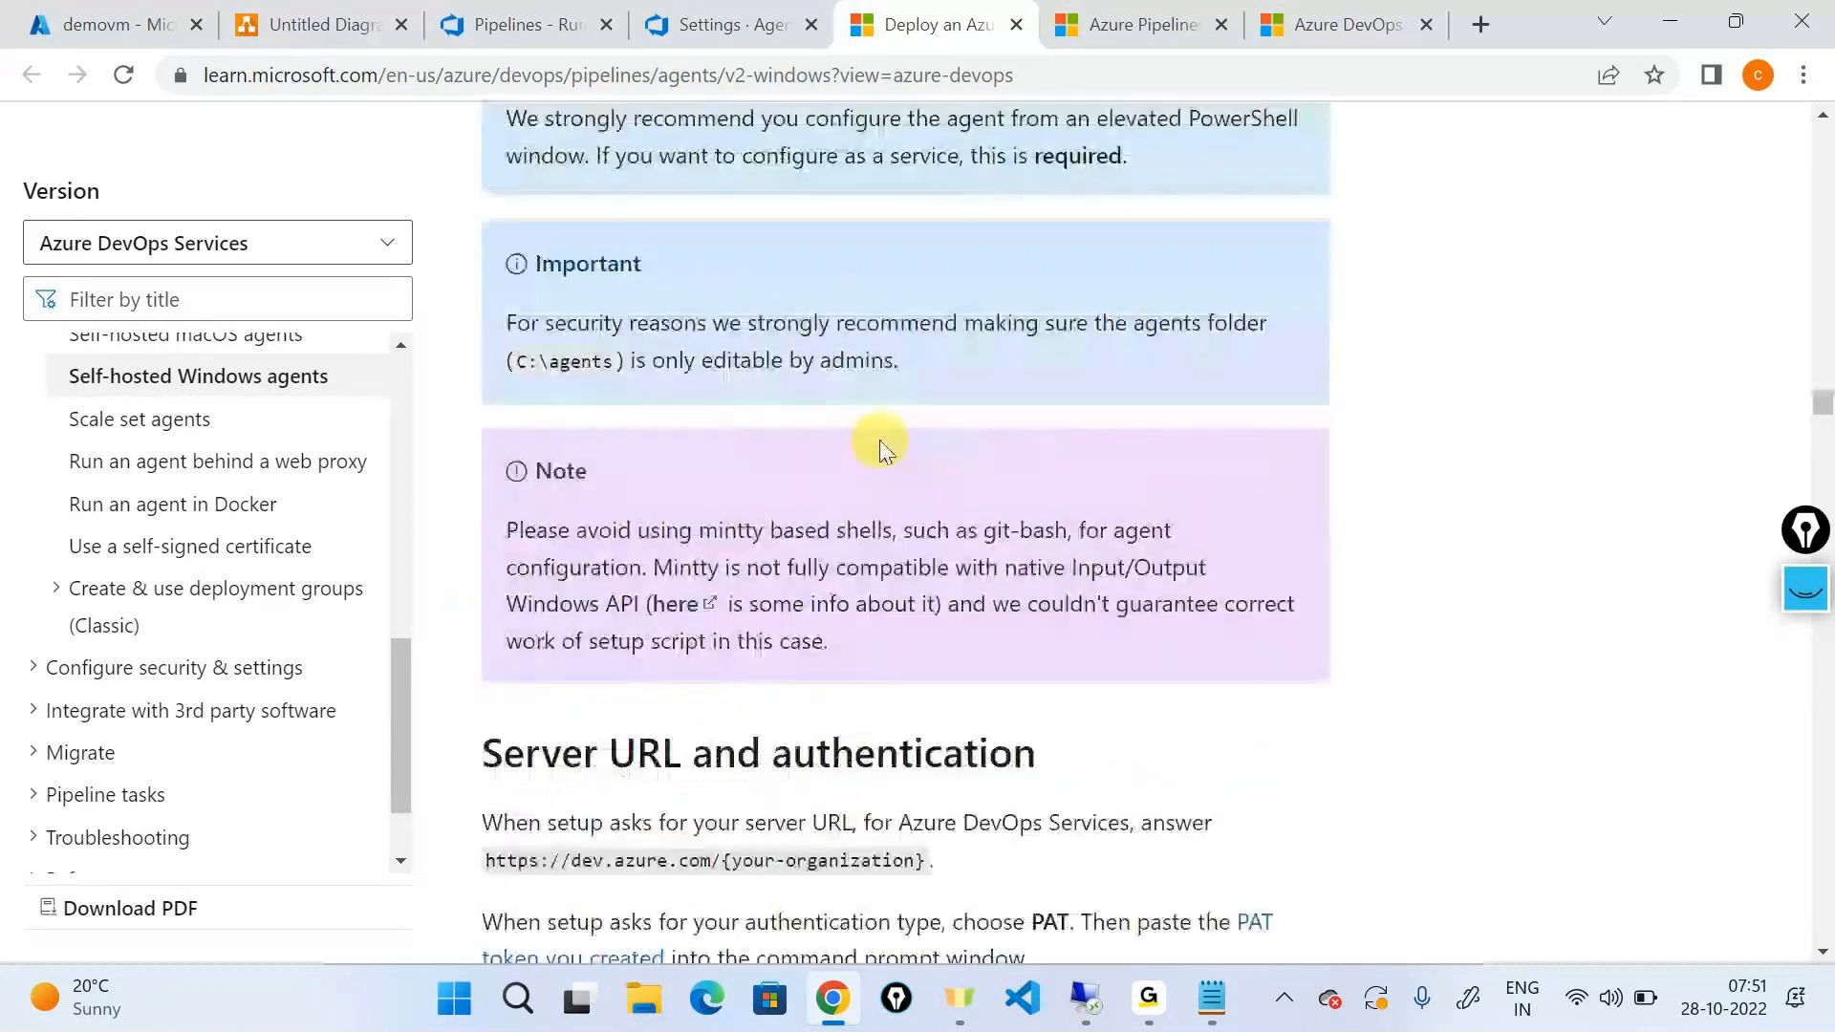
scroll(879, 439, up, 8)
scroll(881, 445, up, 15)
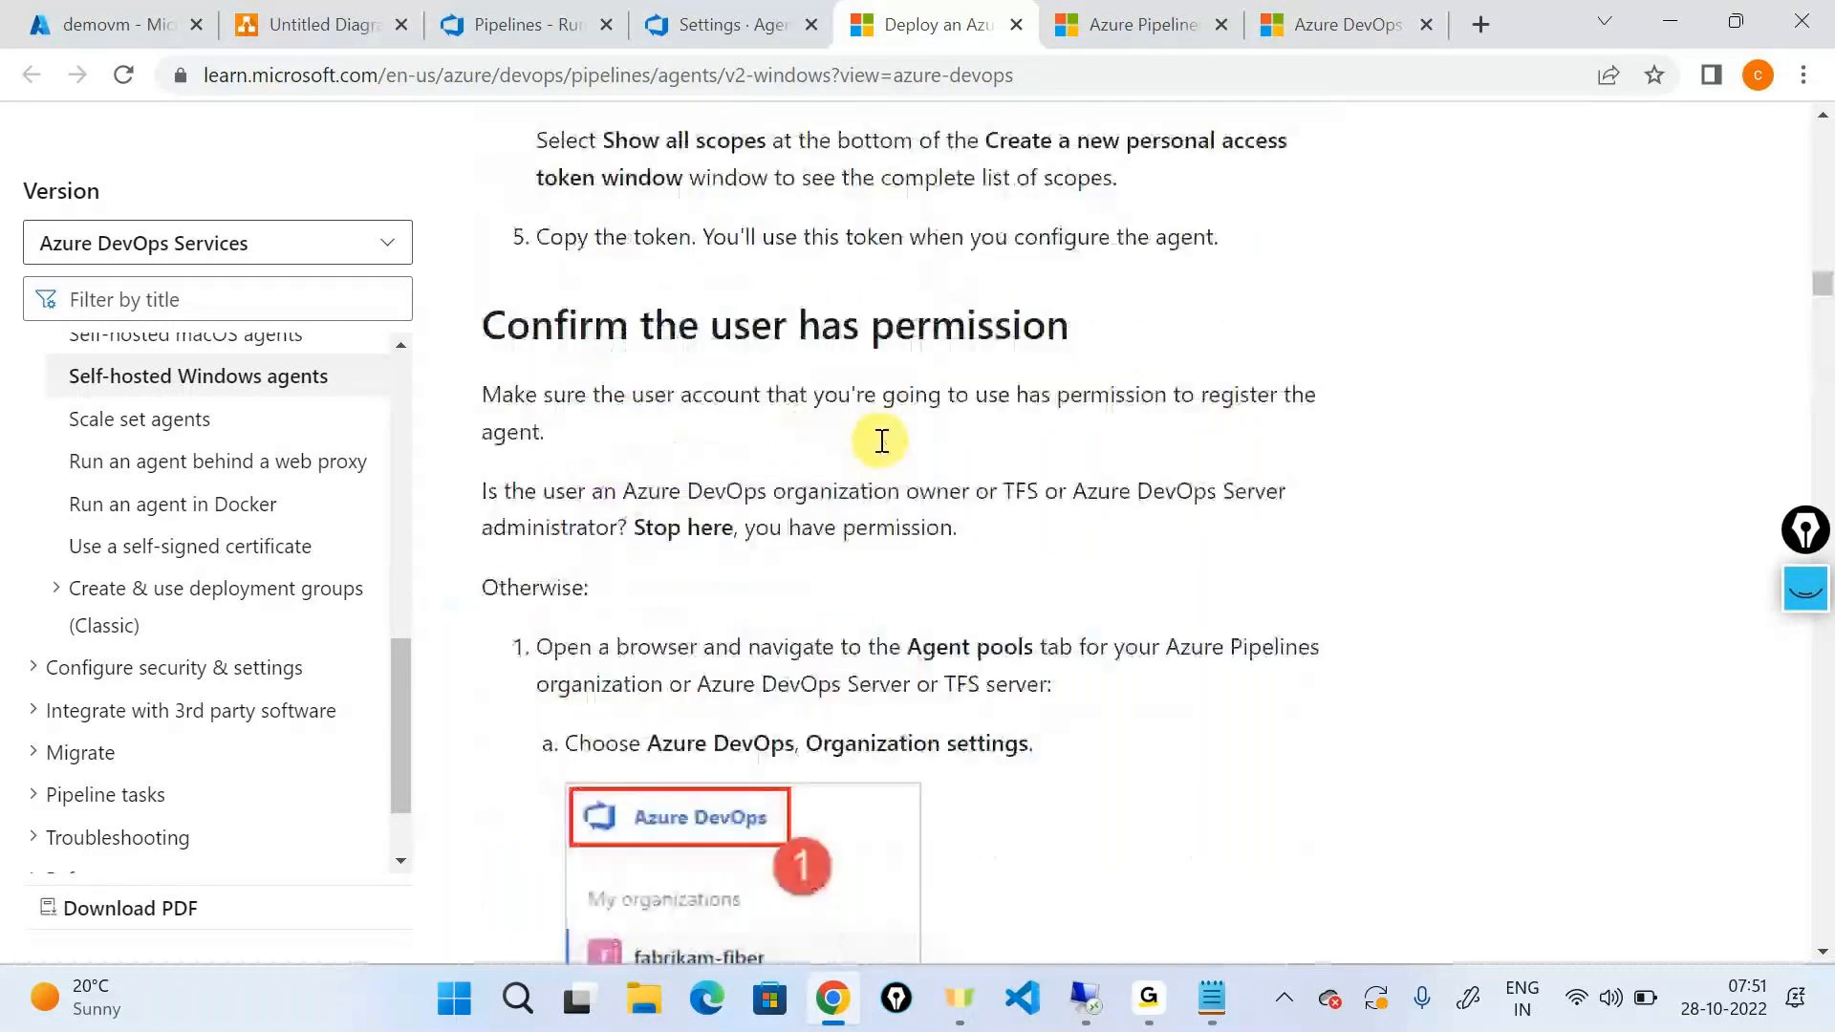
scroll(881, 440, up, 15)
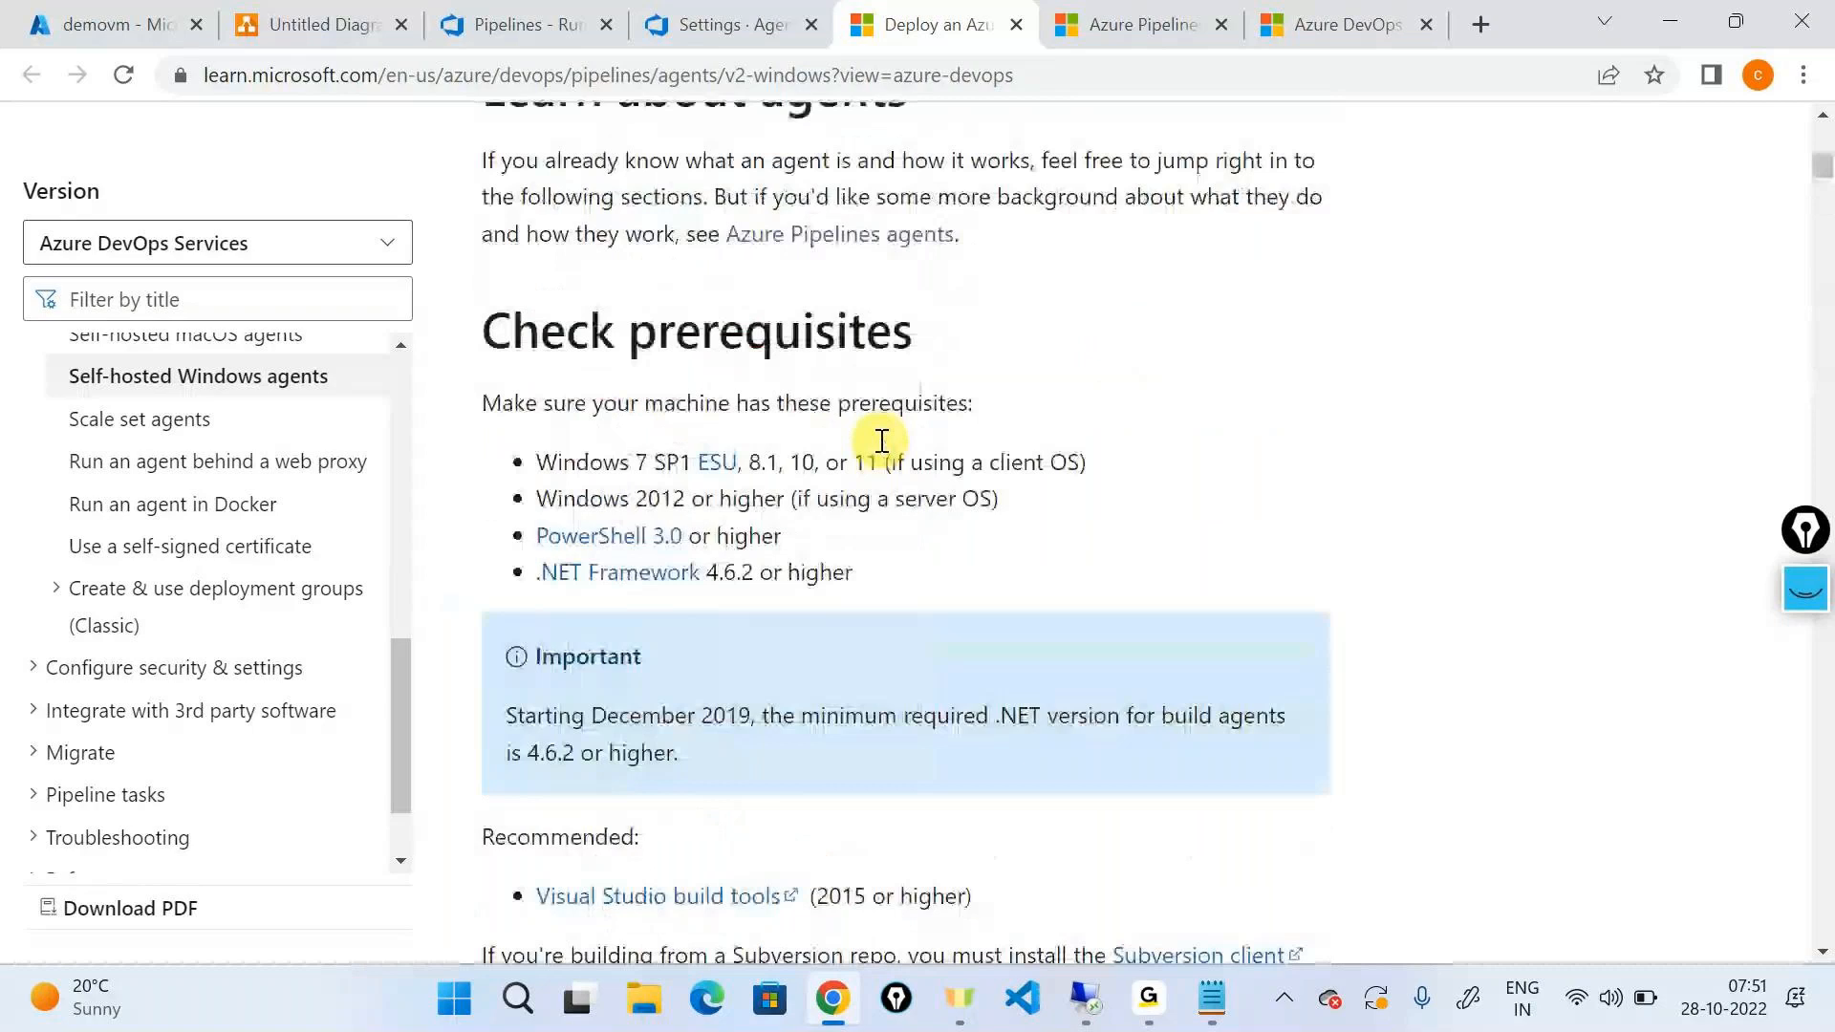
scroll(881, 440, up, 10)
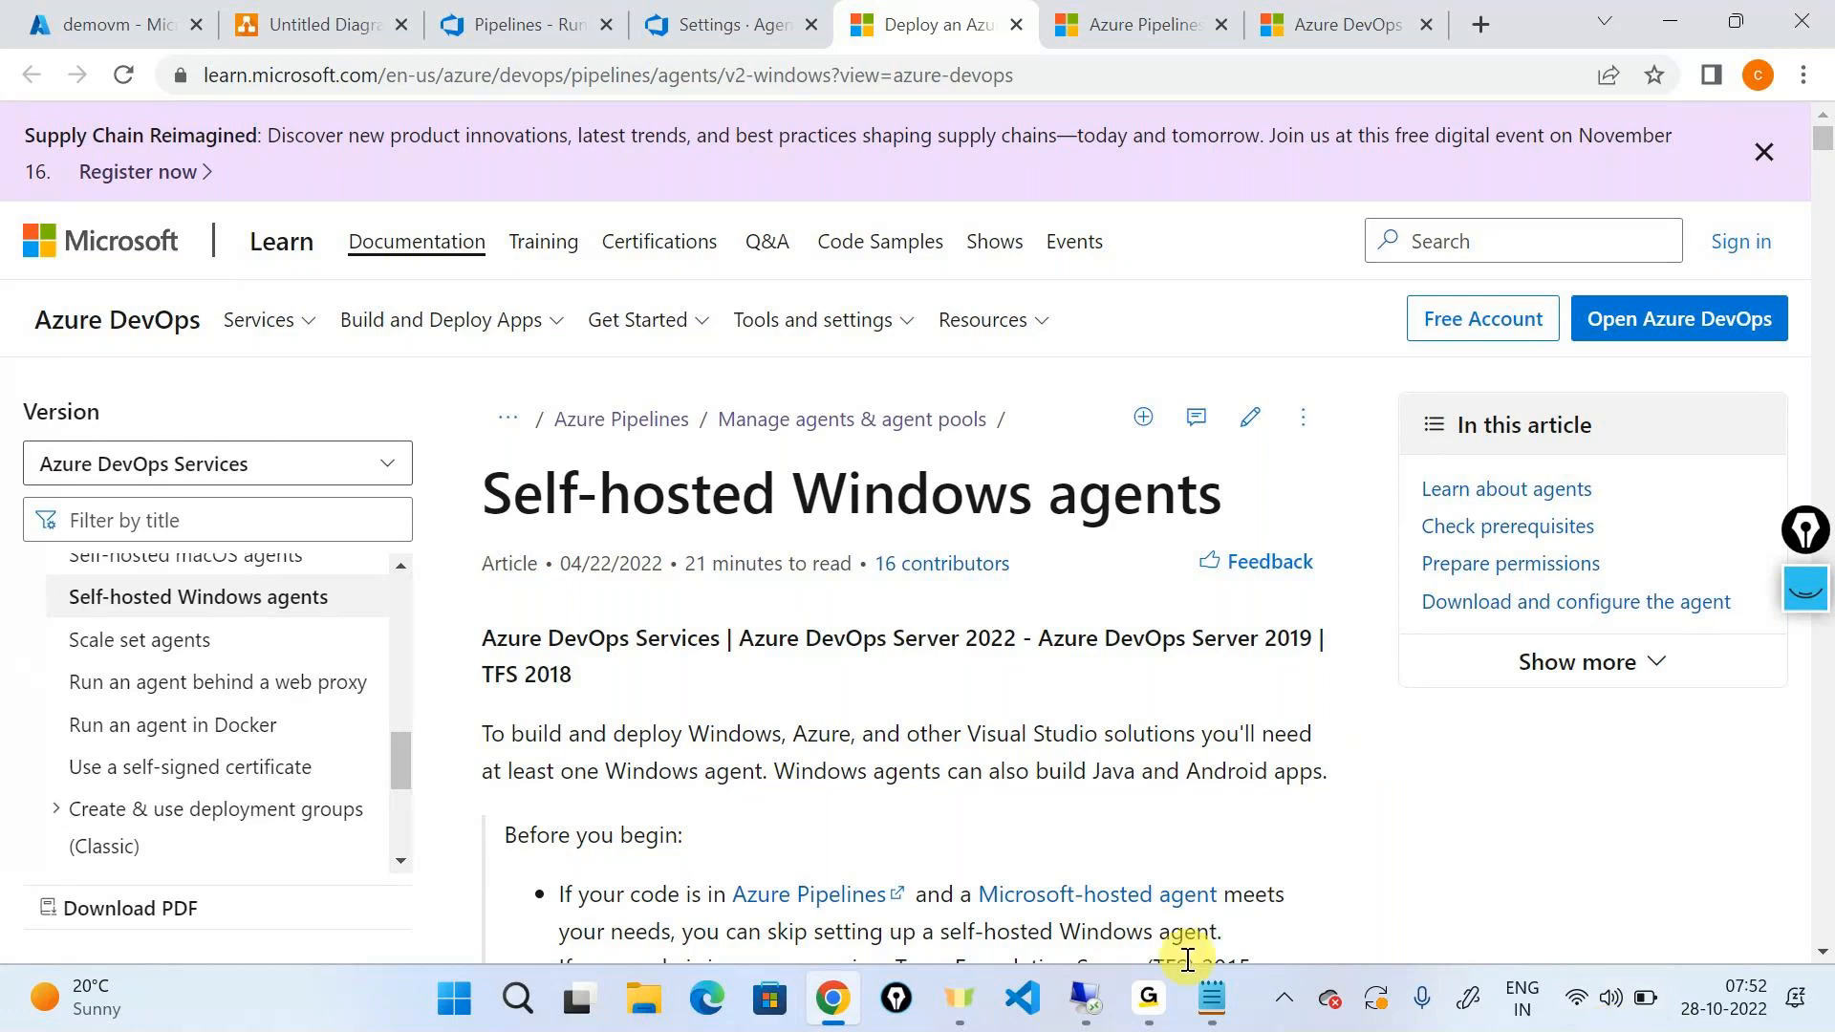
mouse_move(1149, 998)
click(1208, 882)
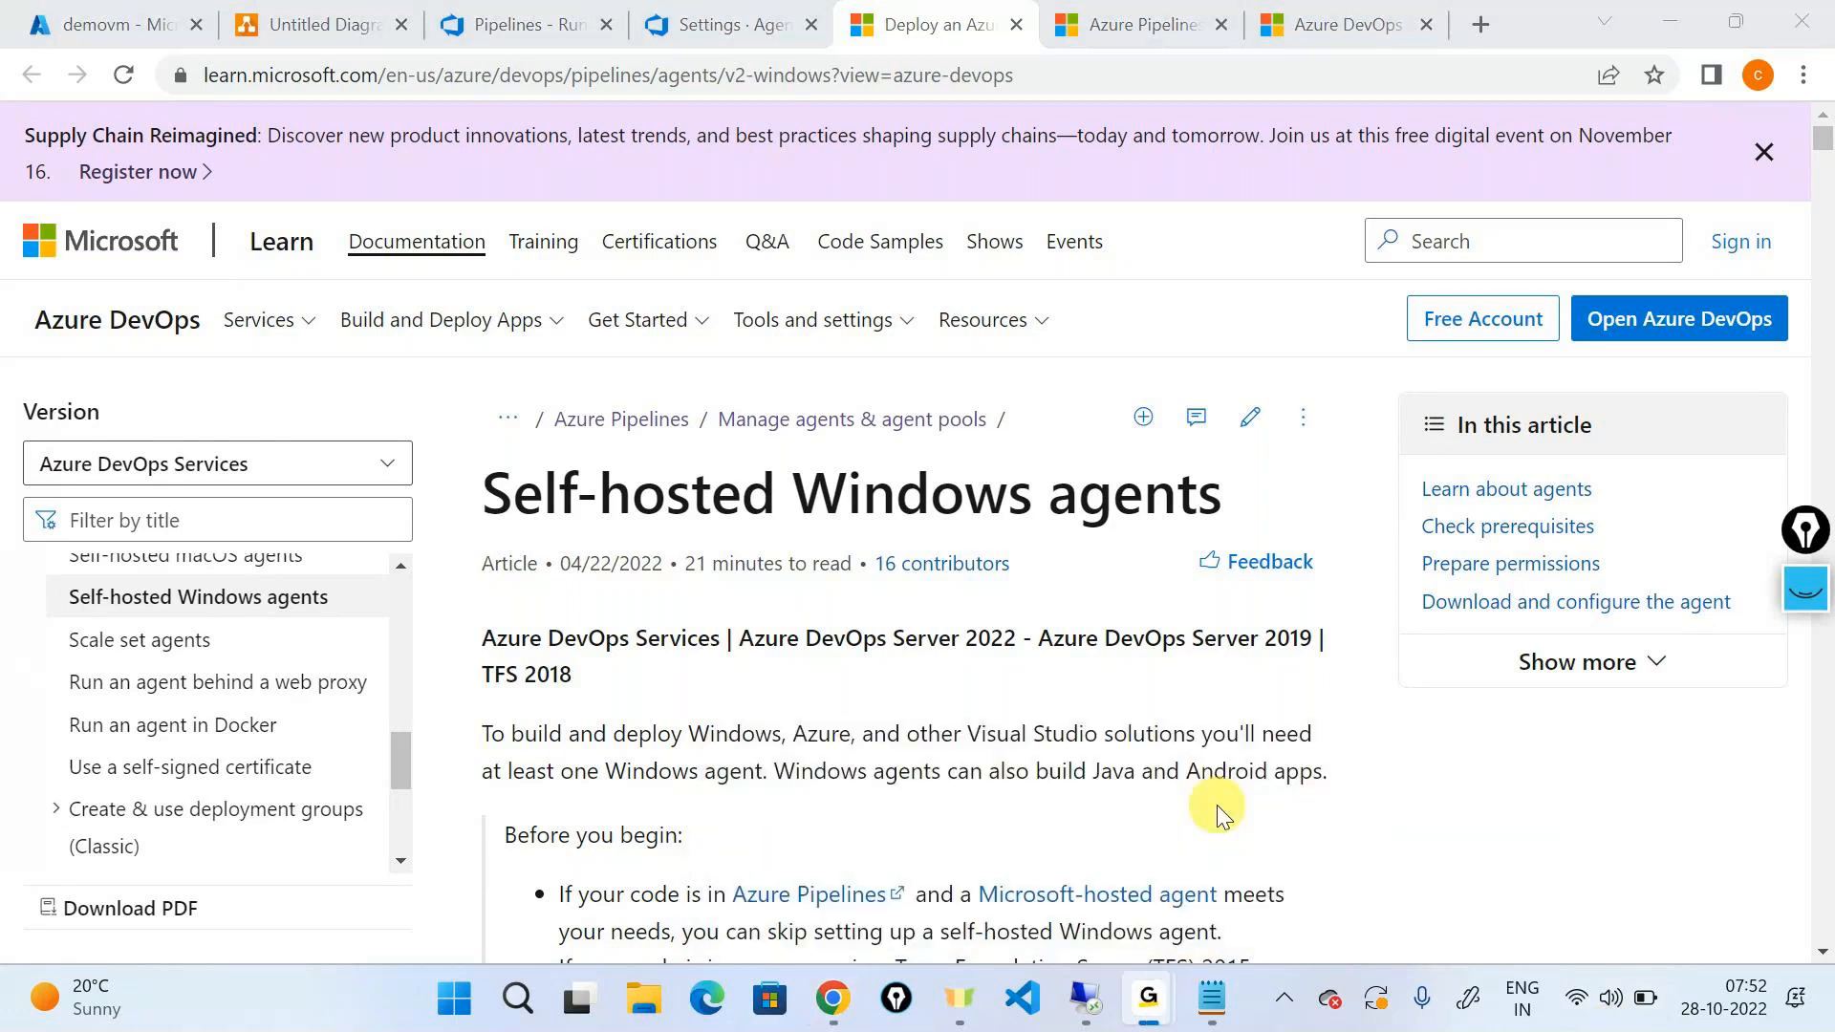